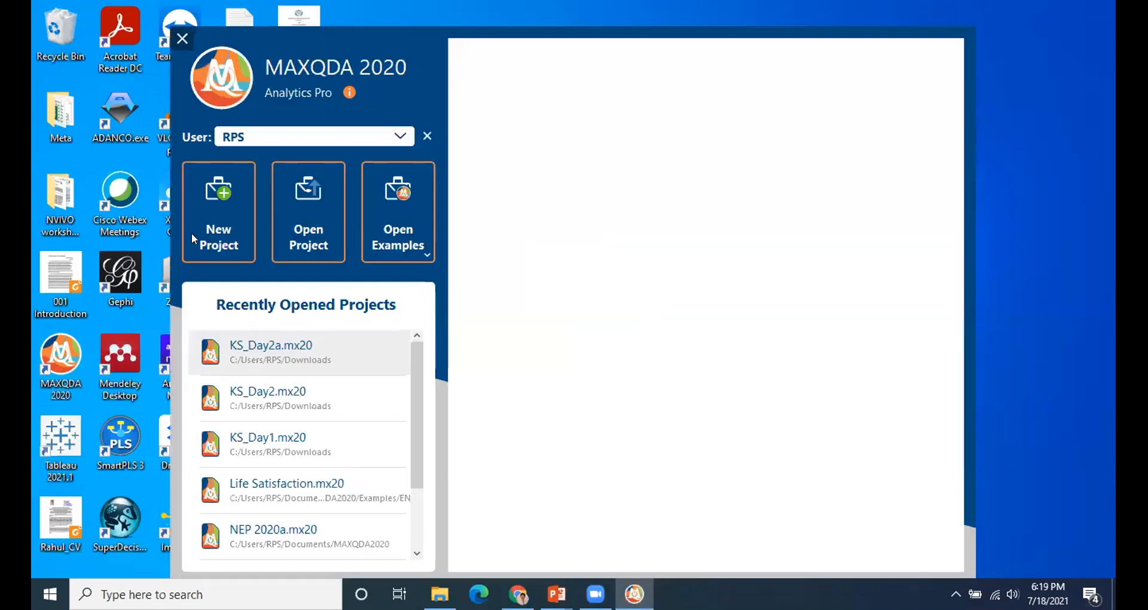
Create a new project named KS_Day3 in the Downloads folder.
click(212, 206)
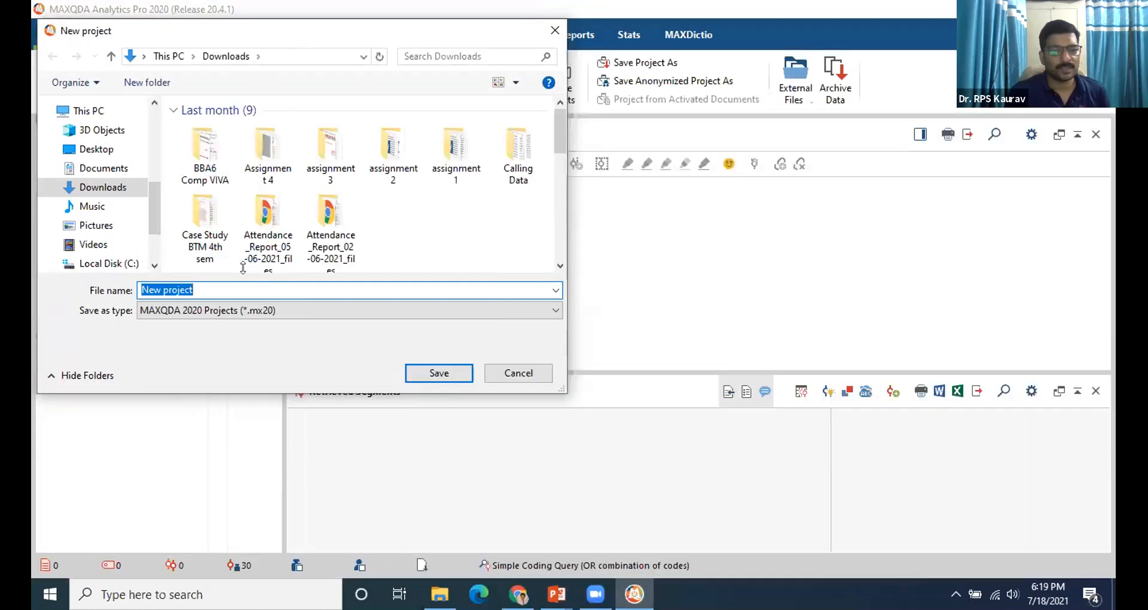
click(226, 148)
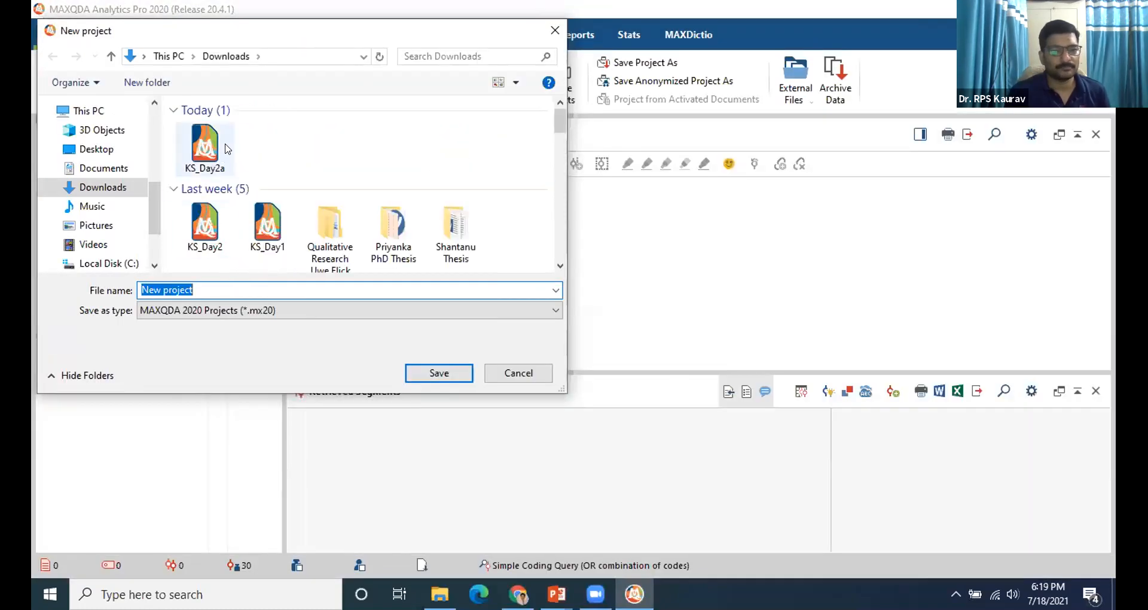
click(210, 289)
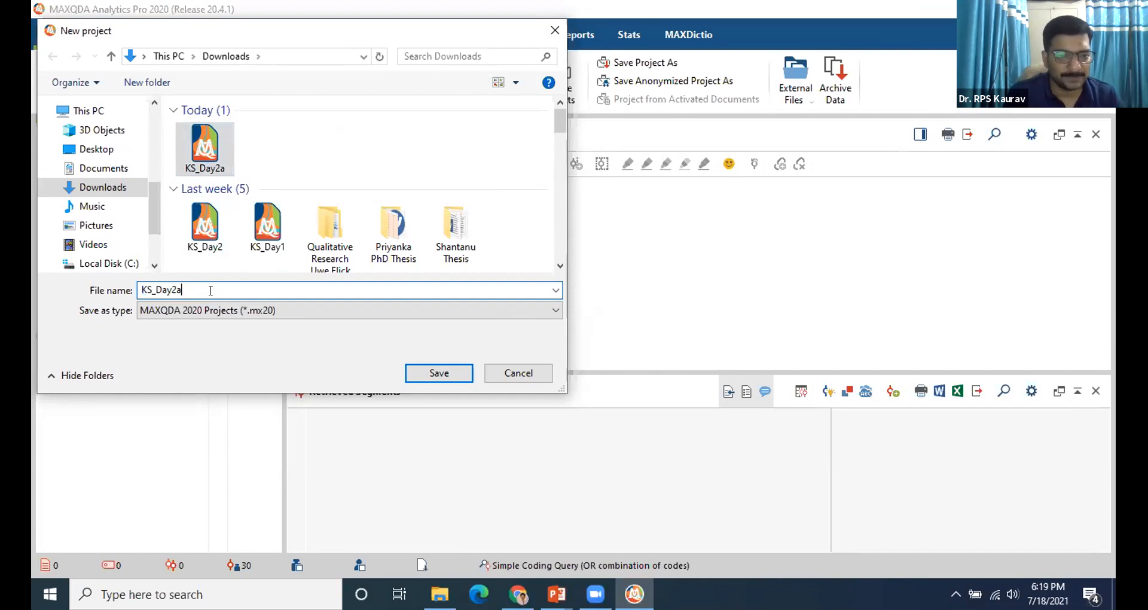
key(BackSpace)
key(BackSpace)
text(3)
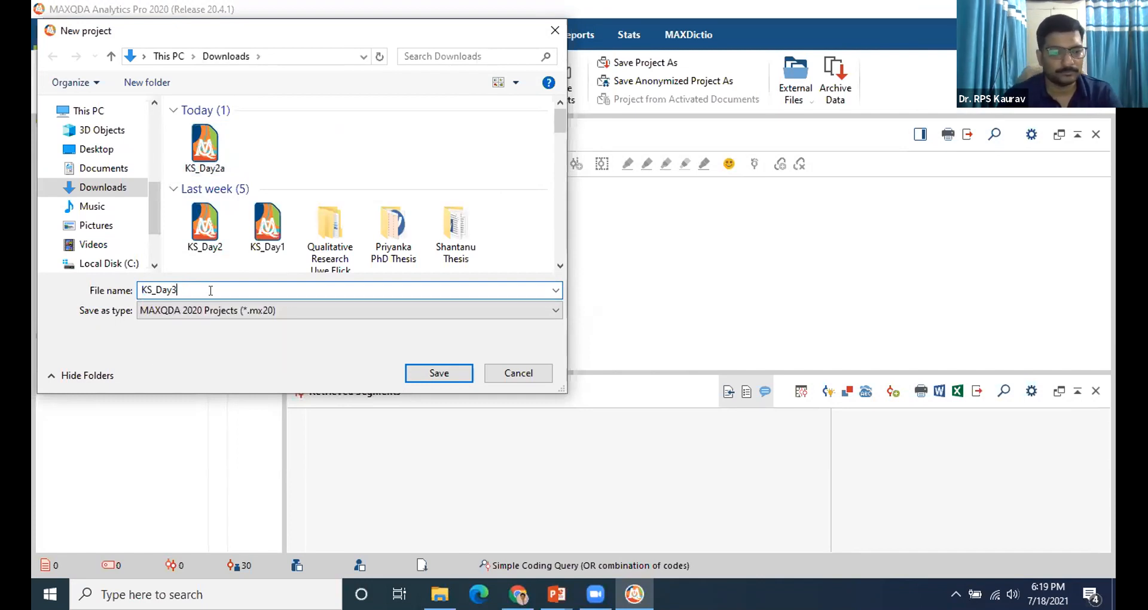
key(Return)
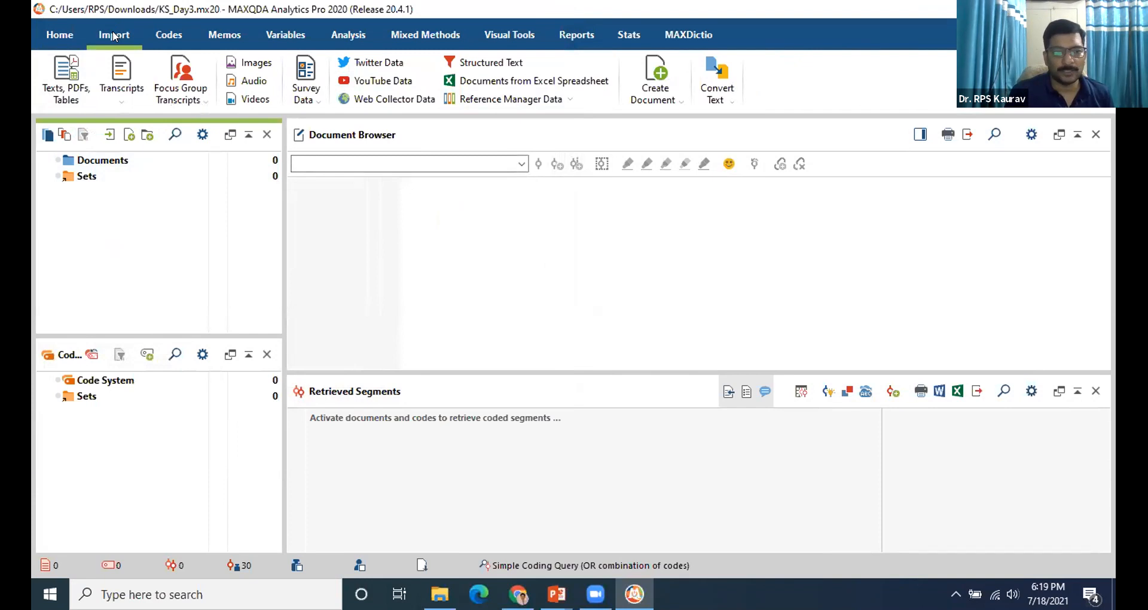
Import all files from the Transcript folder in Datasets, the nine numbered interviews and Impact of Covid 19 on Tourism Data, into the project.
click(48, 74)
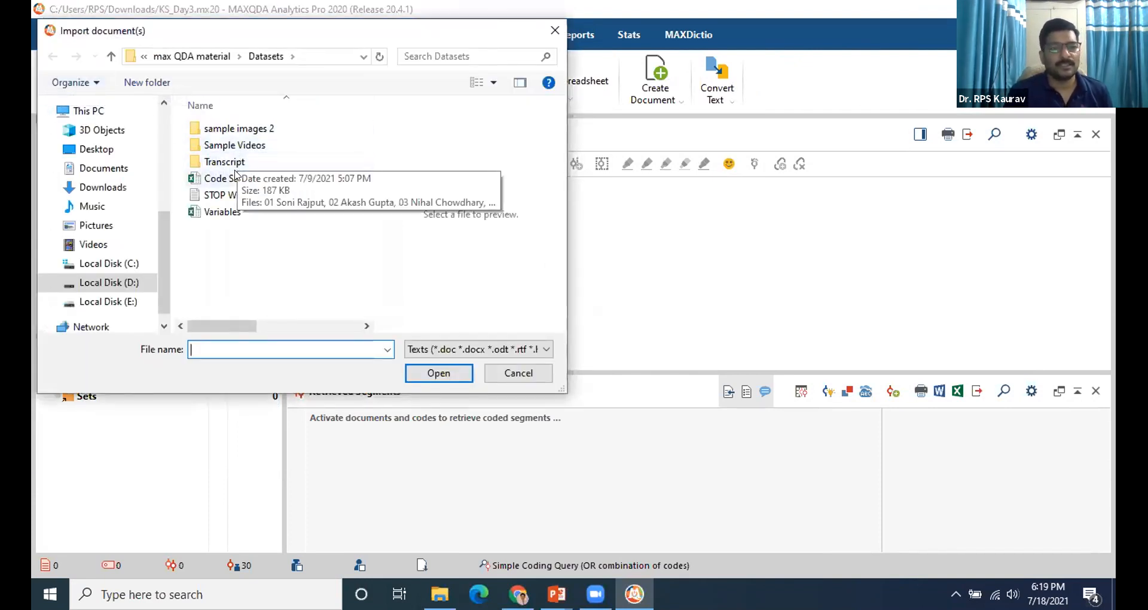
double_click(226, 162)
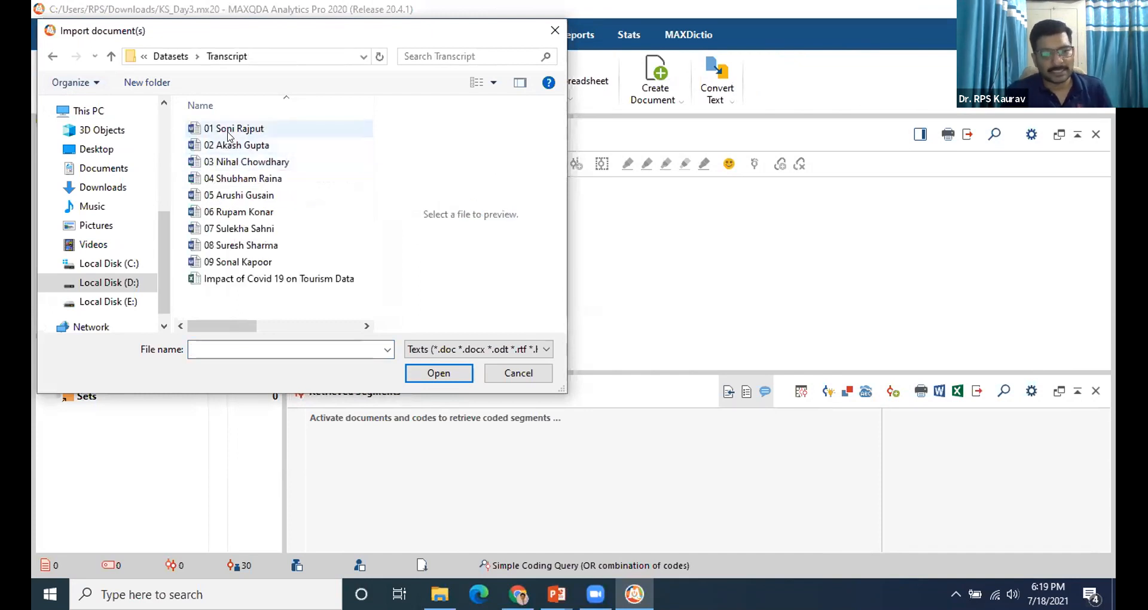
click(228, 136)
shift+click(275, 279)
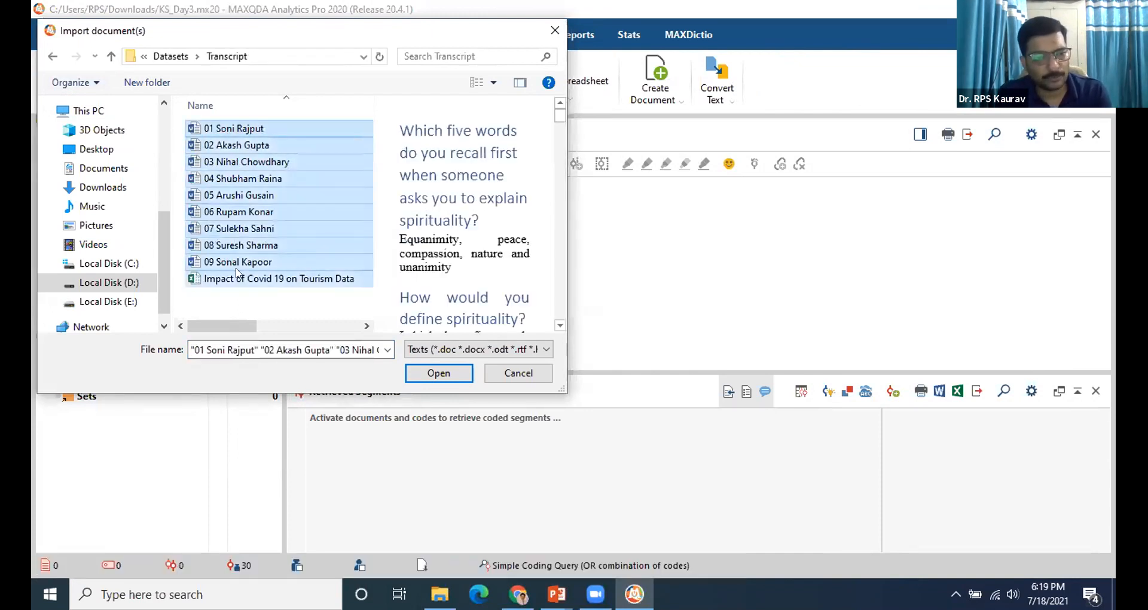
click(438, 373)
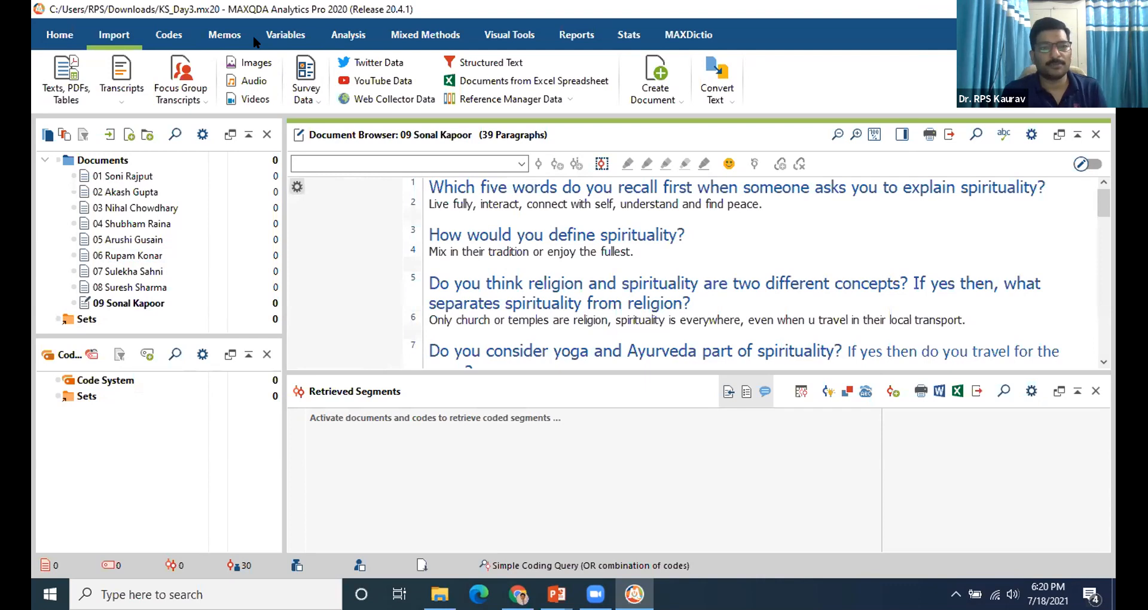
mouse_move(452, 126)
mouse_down()
mouse_move(394, 125)
mouse_move(419, 156)
mouse_move(555, 152)
mouse_move(565, 120)
mouse_move(404, 112)
mouse_up()
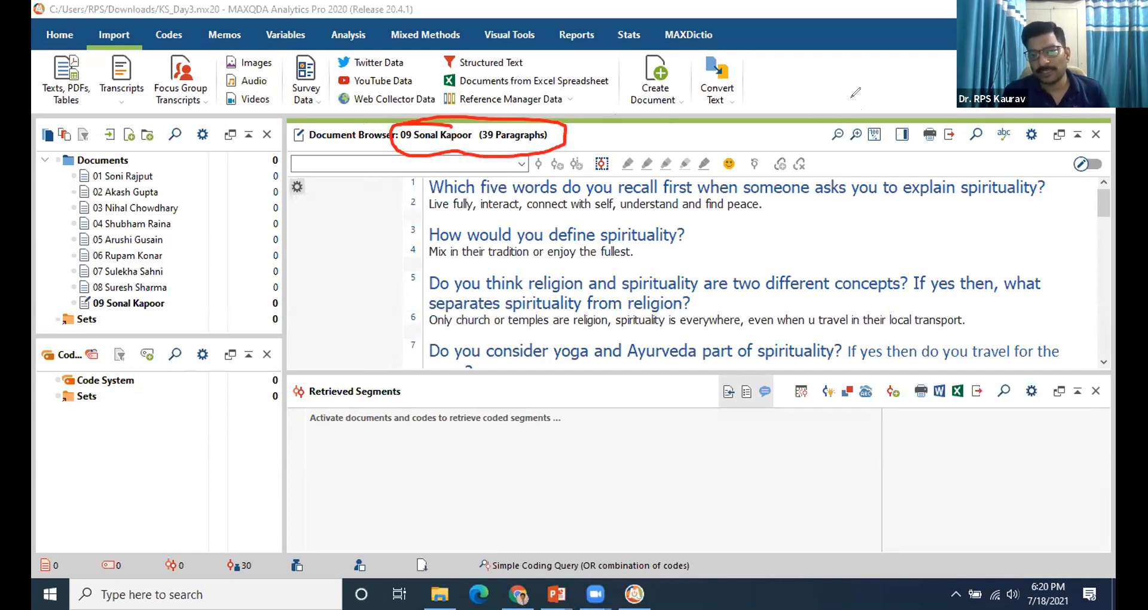
mouse_move(1055, 111)
mouse_down()
mouse_move(807, 134)
mouse_move(981, 157)
mouse_move(1111, 127)
mouse_move(1022, 110)
mouse_move(873, 108)
mouse_up()
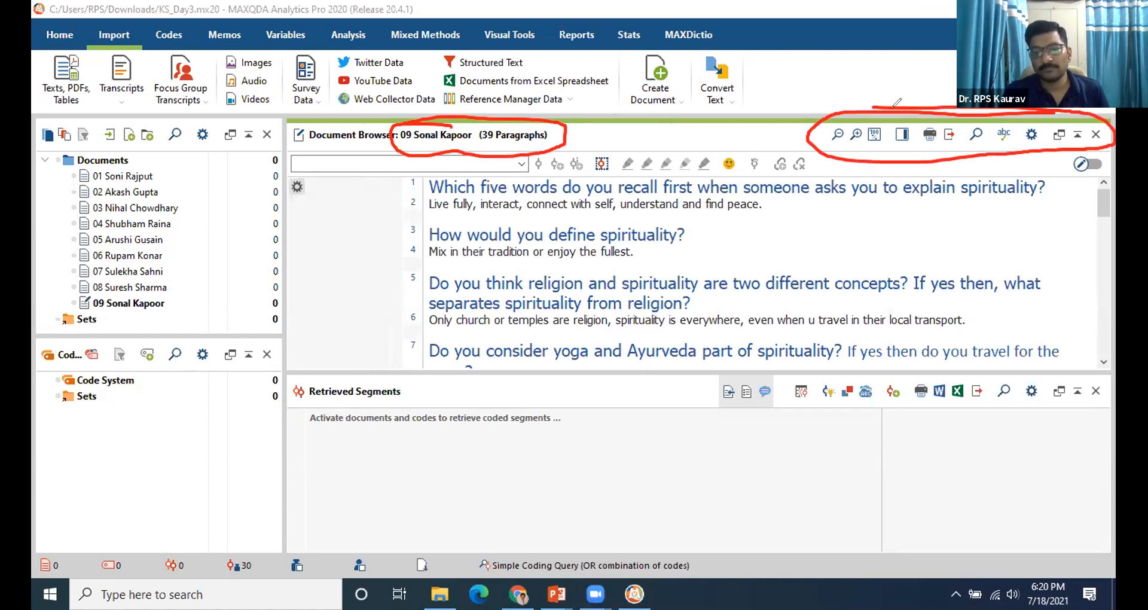
mouse_move(984, 115)
mouse_down()
mouse_move(1016, 159)
mouse_move(1027, 117)
mouse_up()
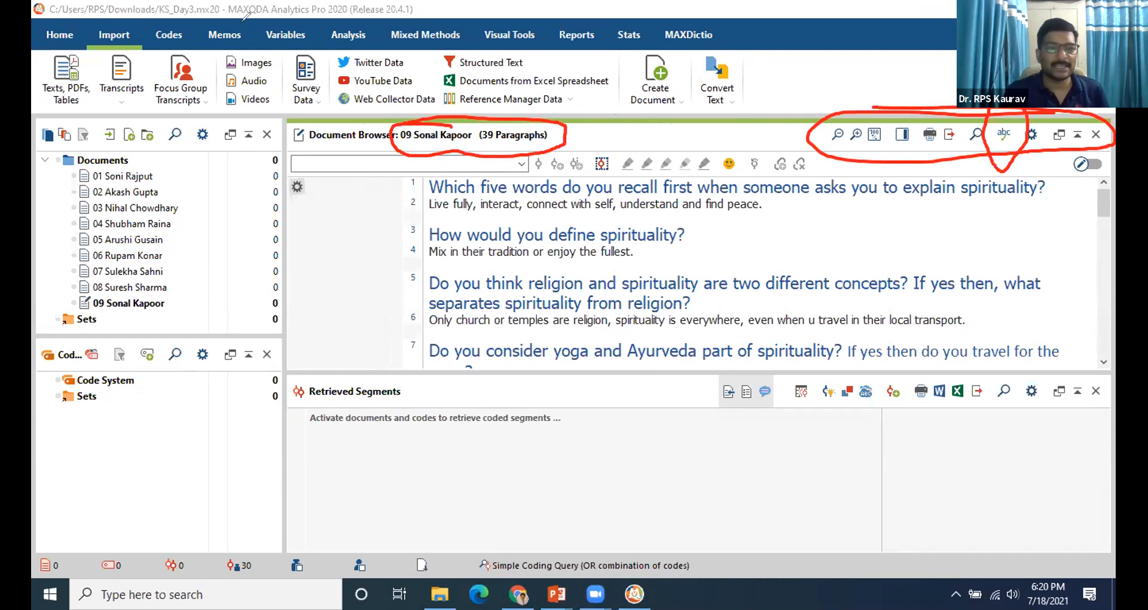
click(1081, 164)
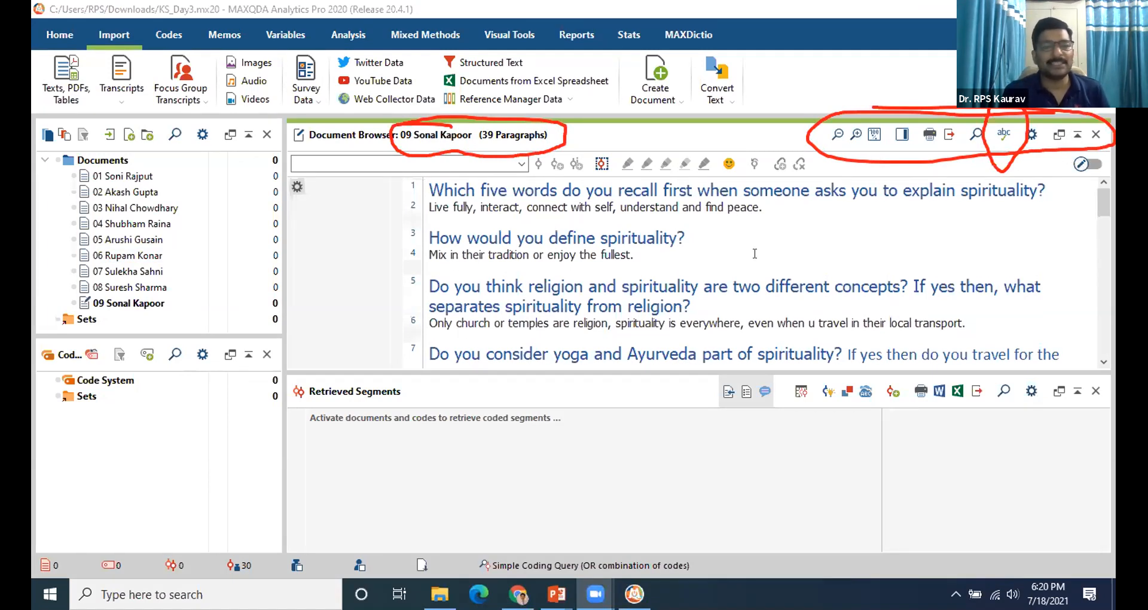
Turn on edit mode for the open interview transcript and enable its spell check.
click(1087, 164)
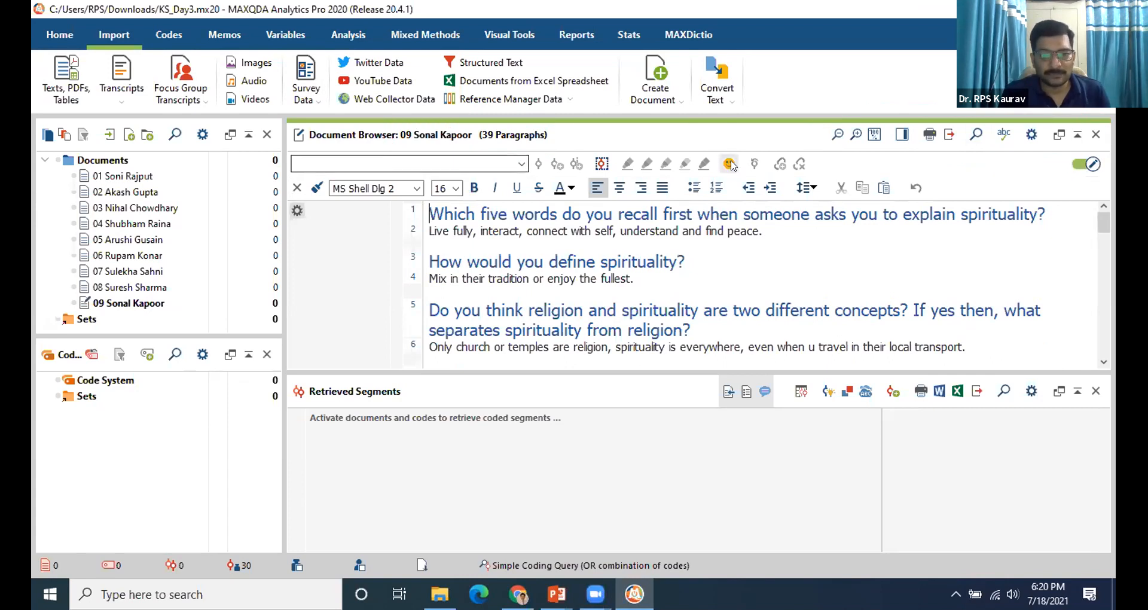
click(1088, 164)
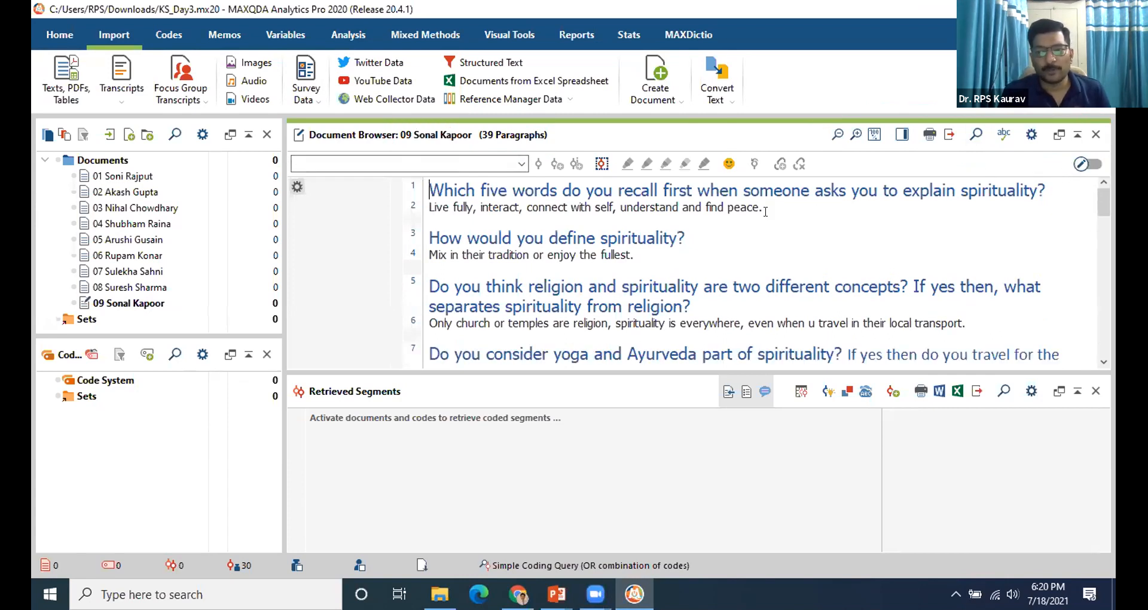
key(ctrl+e)
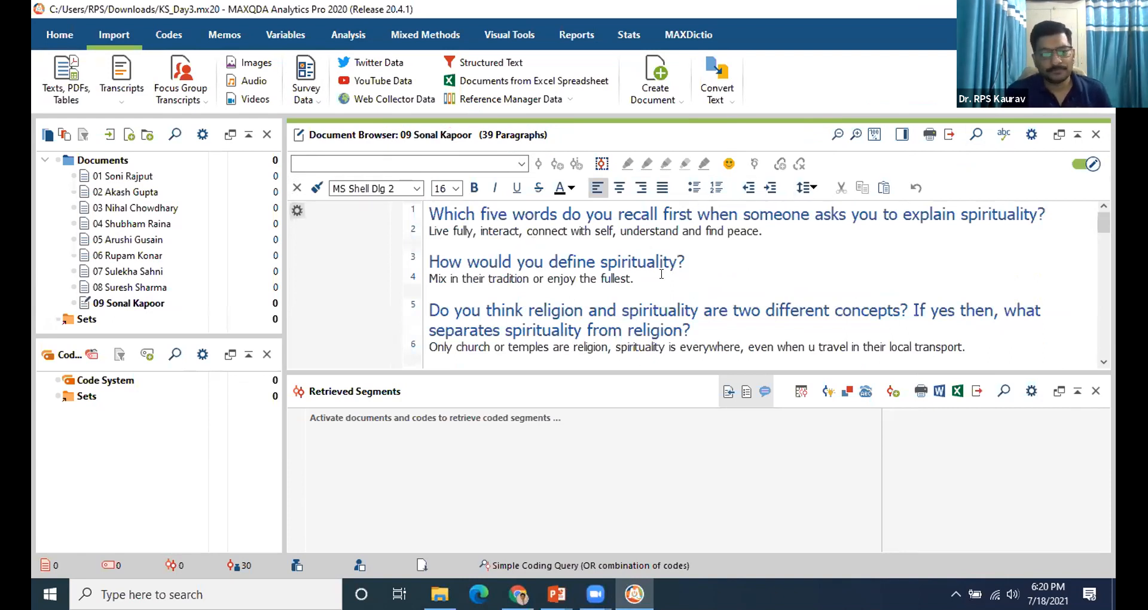
scroll(679, 288, down, 1)
scroll(679, 288, up, 1)
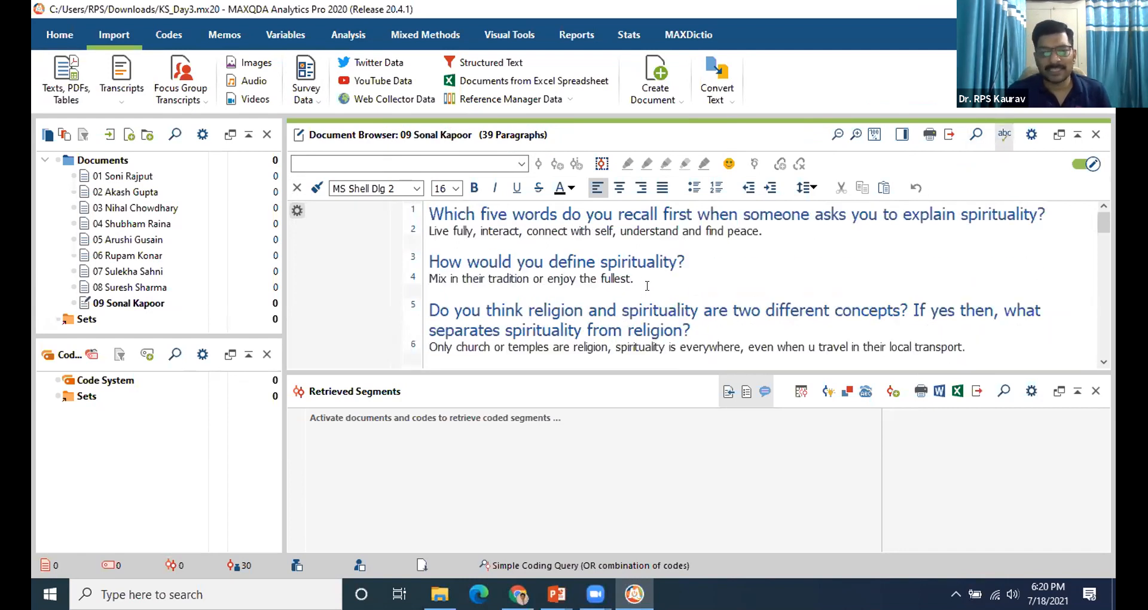
Check the transcript for flagged spellings down to paragraph 18 and hide the Retrieved Segments window.
scroll(647, 286, down, 2)
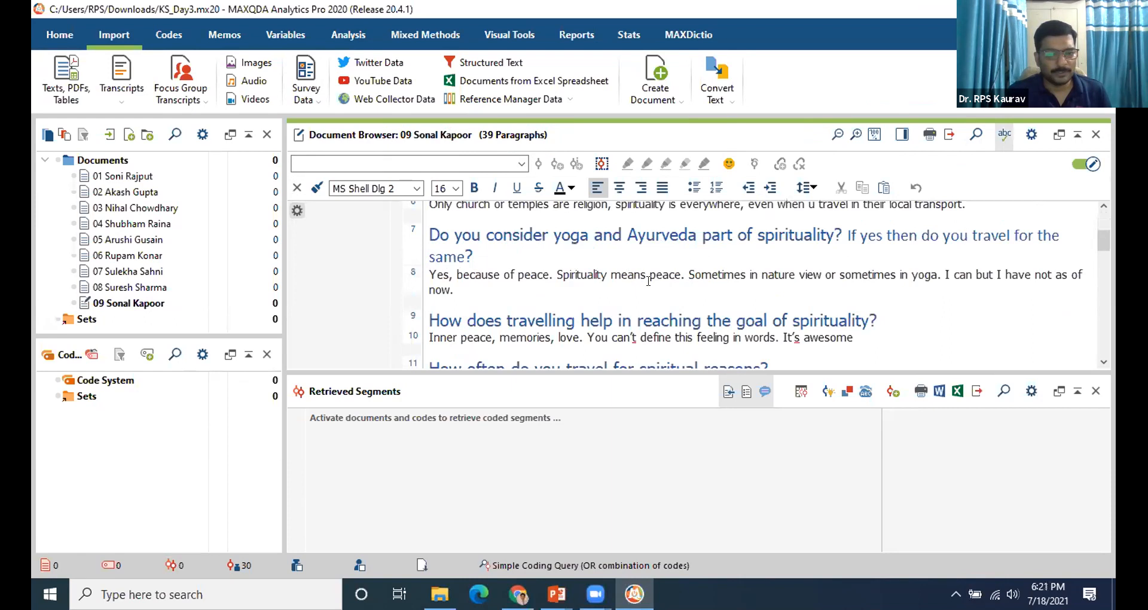
scroll(648, 281, down, 1)
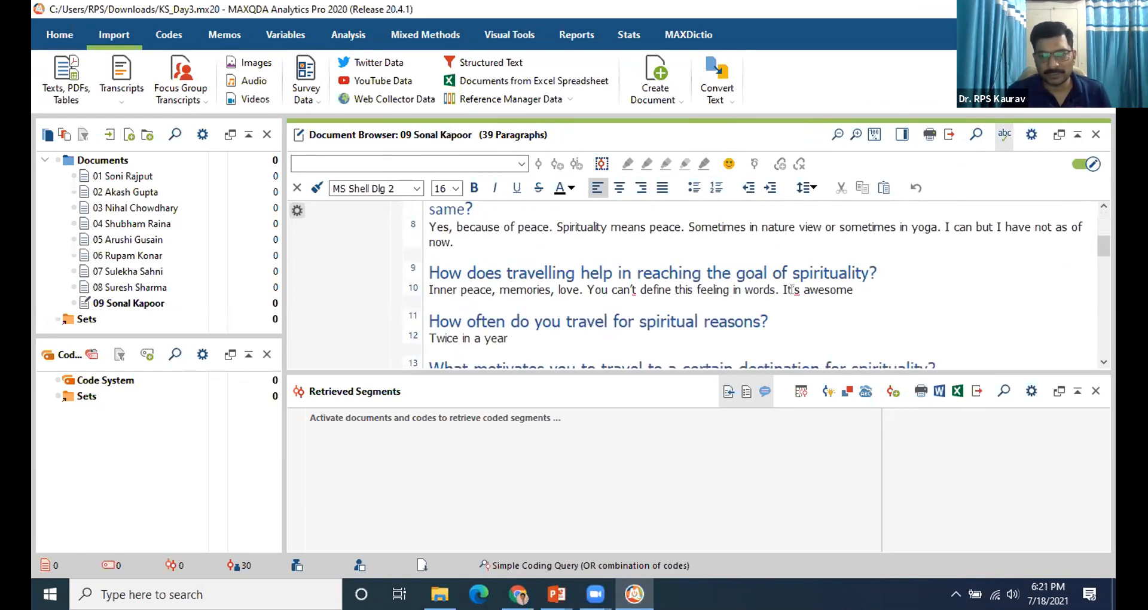
scroll(766, 278, down, 2)
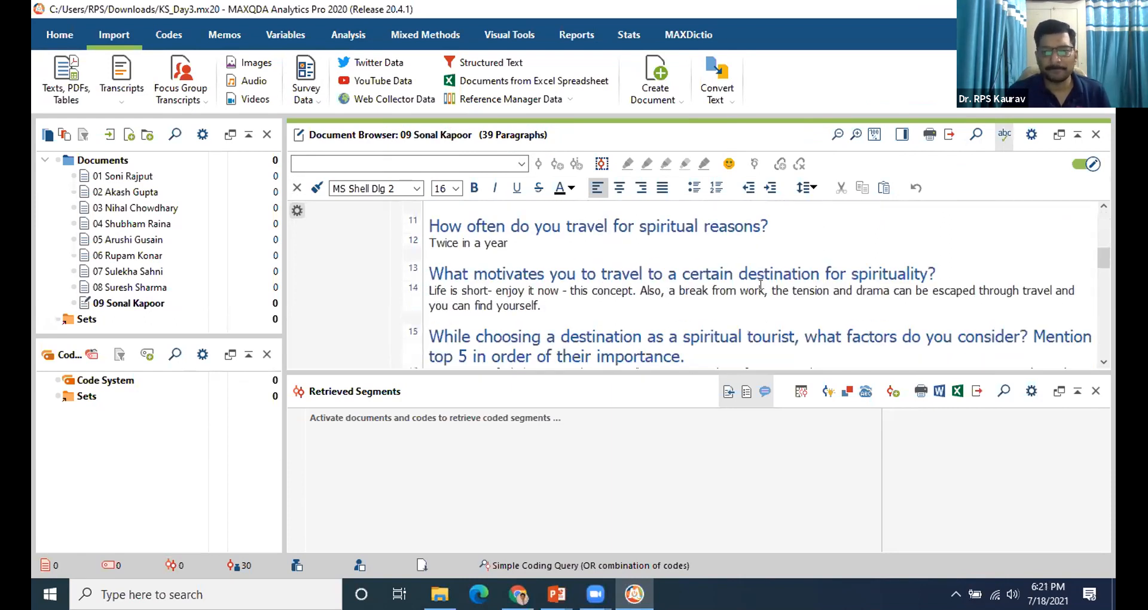
scroll(754, 288, down, 2)
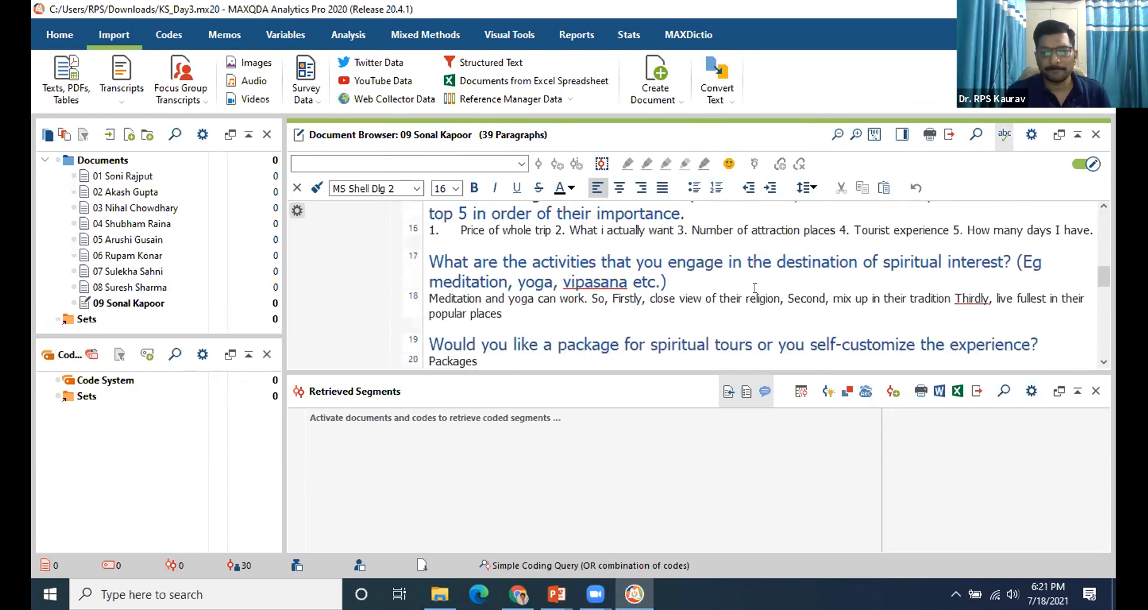
click(959, 293)
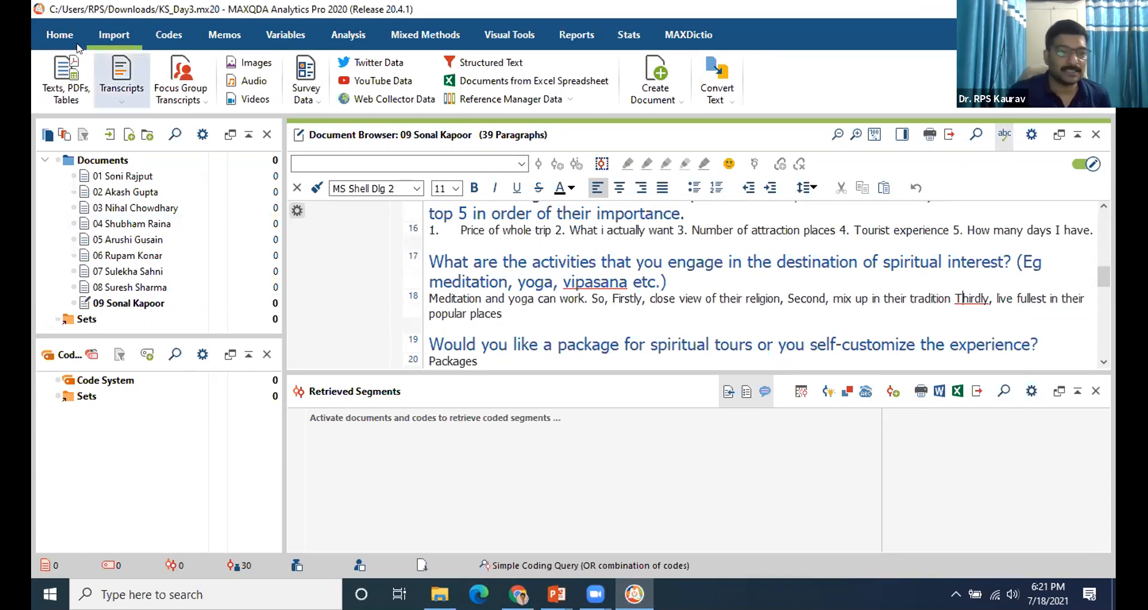
click(59, 35)
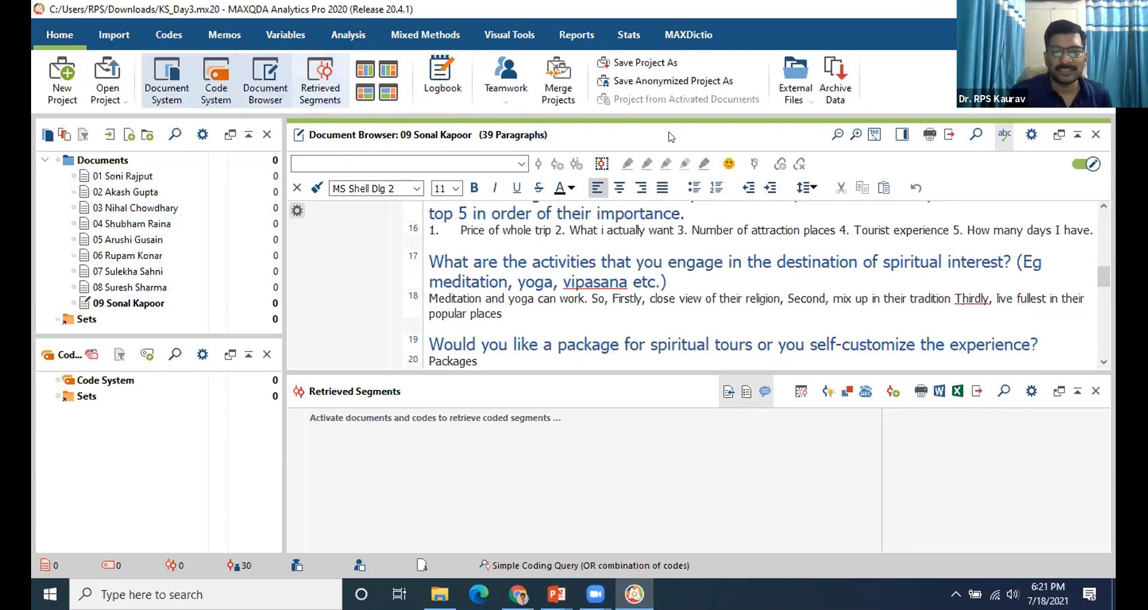
click(320, 82)
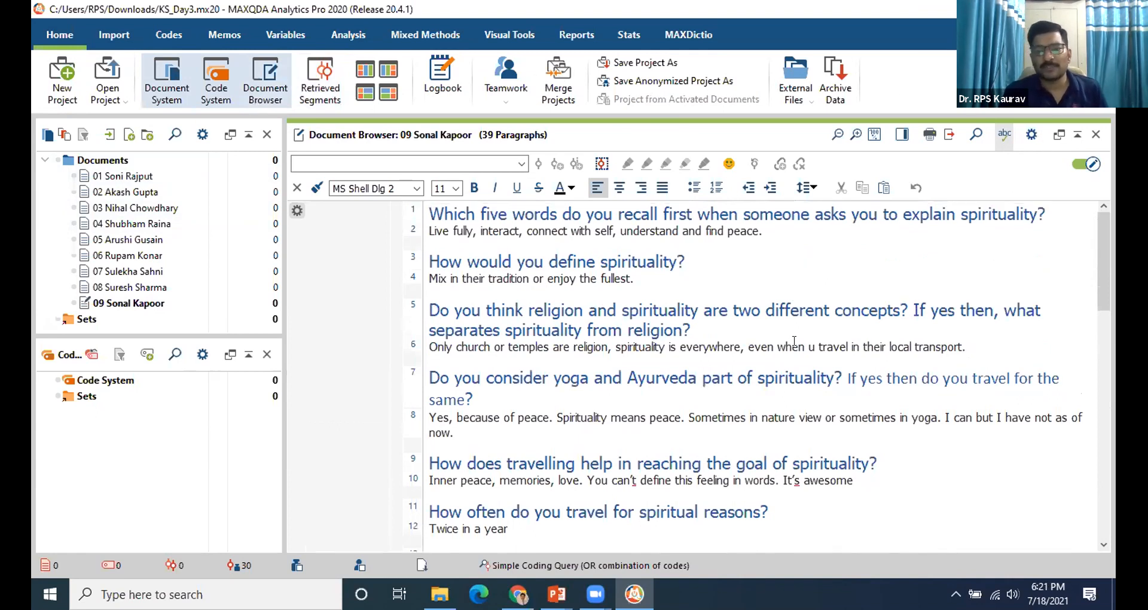
Examine the spelling suggestions for the flagged word "Thirdly" in paragraph 18 and dismiss them without replacing the word.
scroll(794, 341, down, 5)
scroll(794, 342, down, 2)
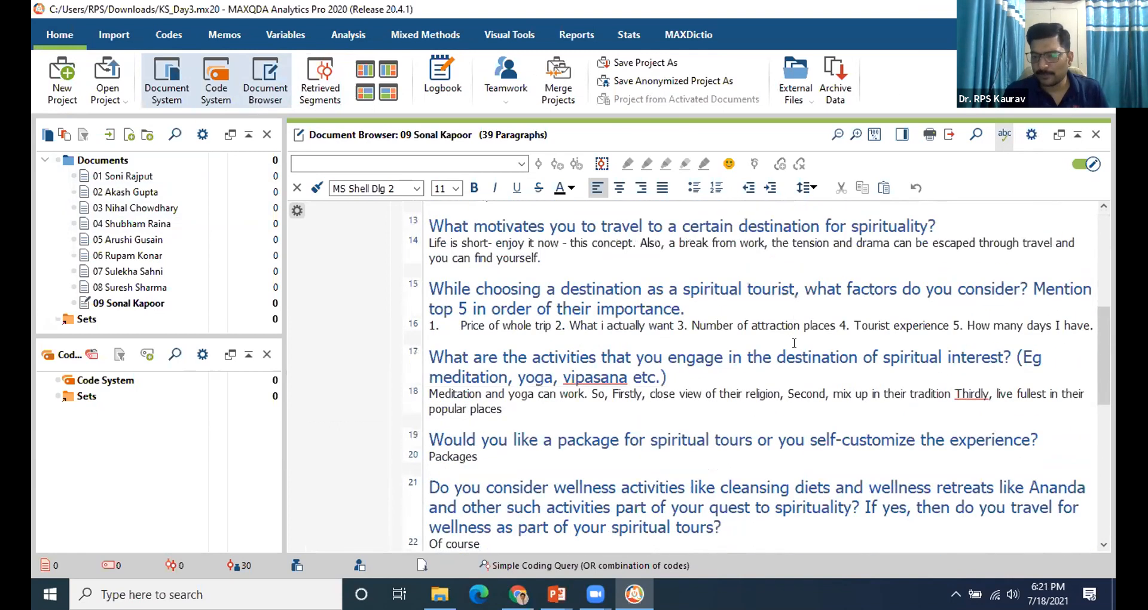
scroll(990, 351, down, 1)
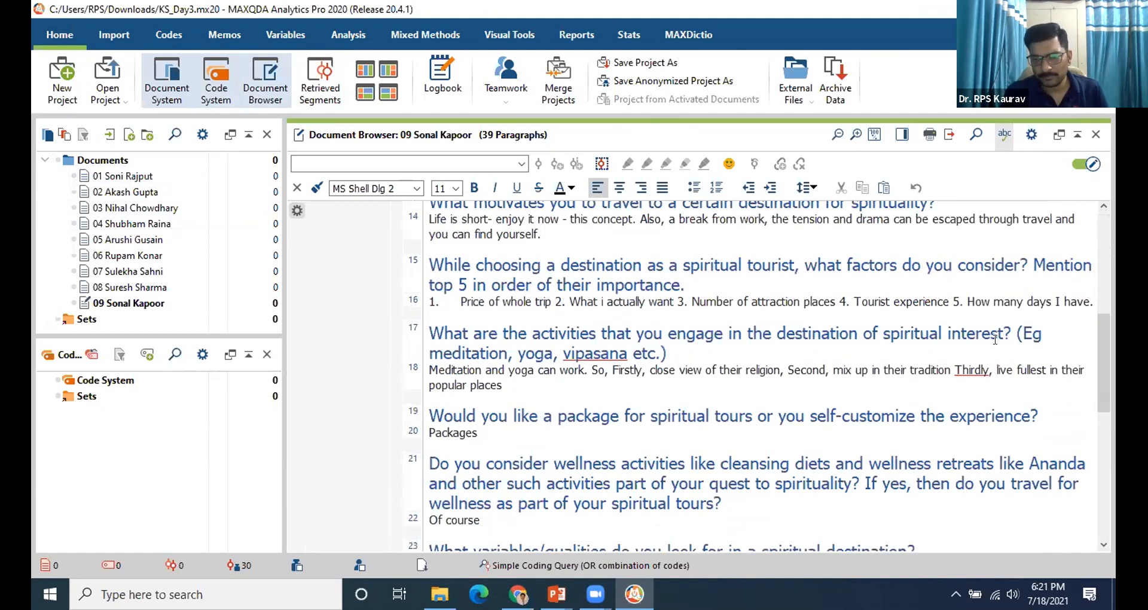
right_click(970, 368)
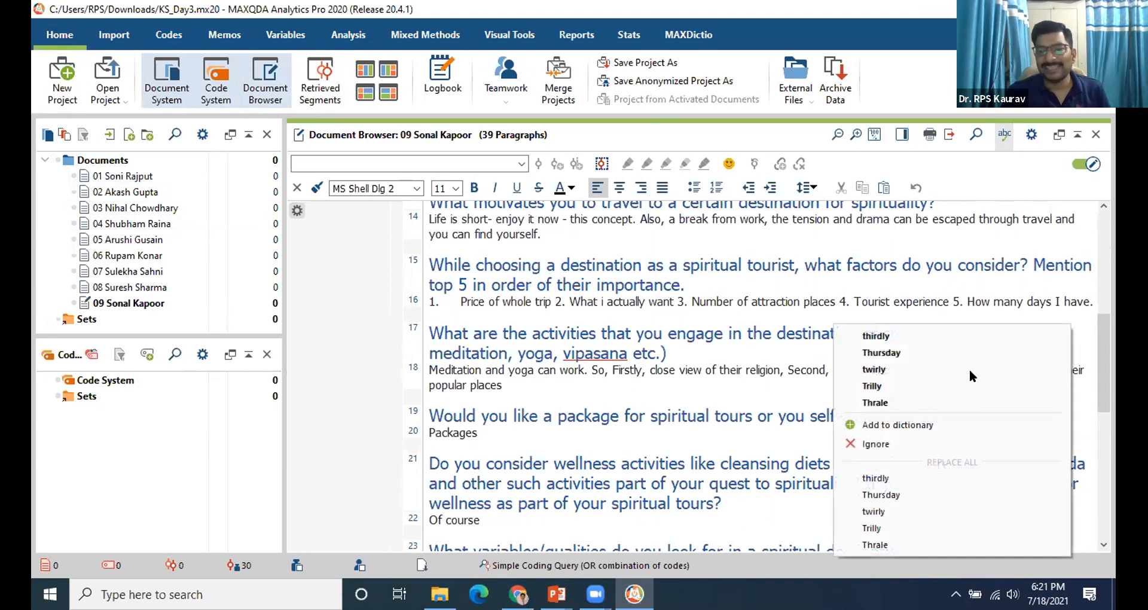
click(896, 377)
right_click(971, 370)
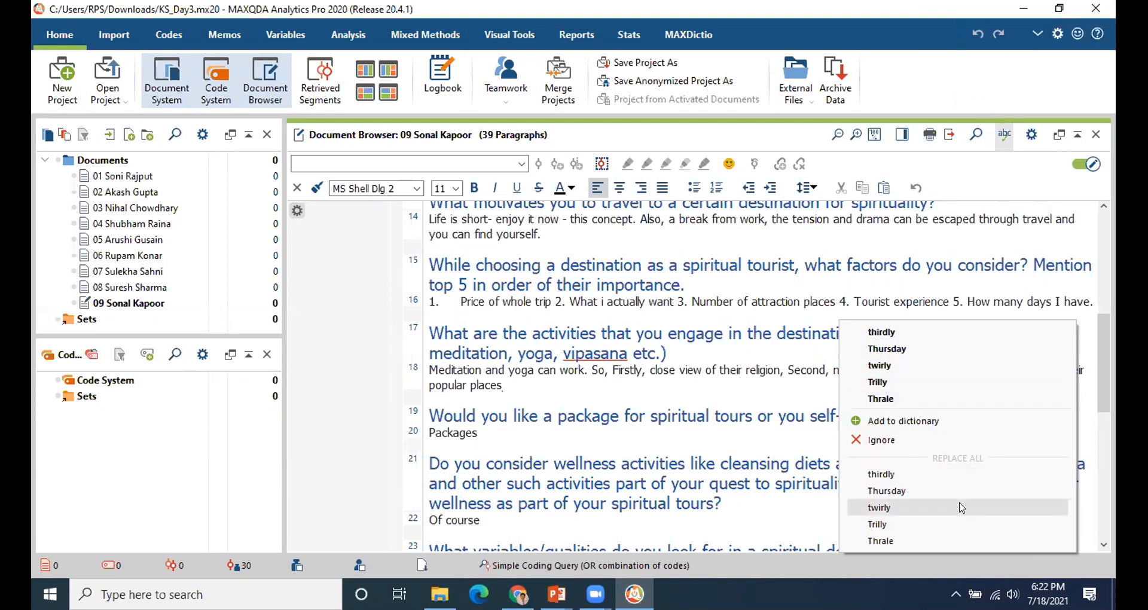
click(734, 292)
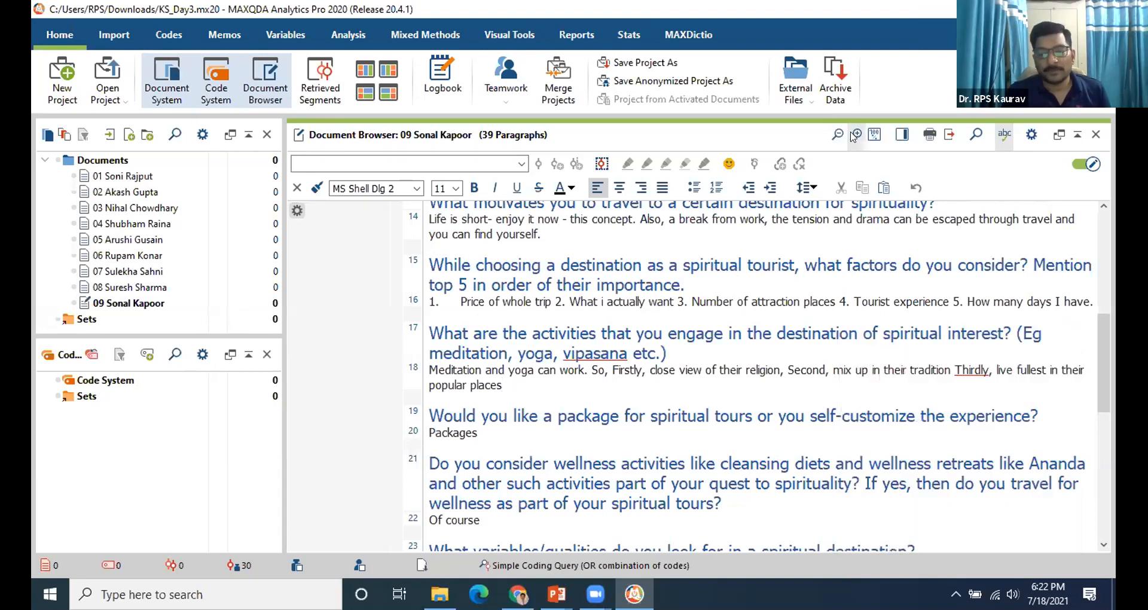
Try enlarging and shrinking the transcript text, and reset it to the original zoom level.
click(852, 136)
click(853, 136)
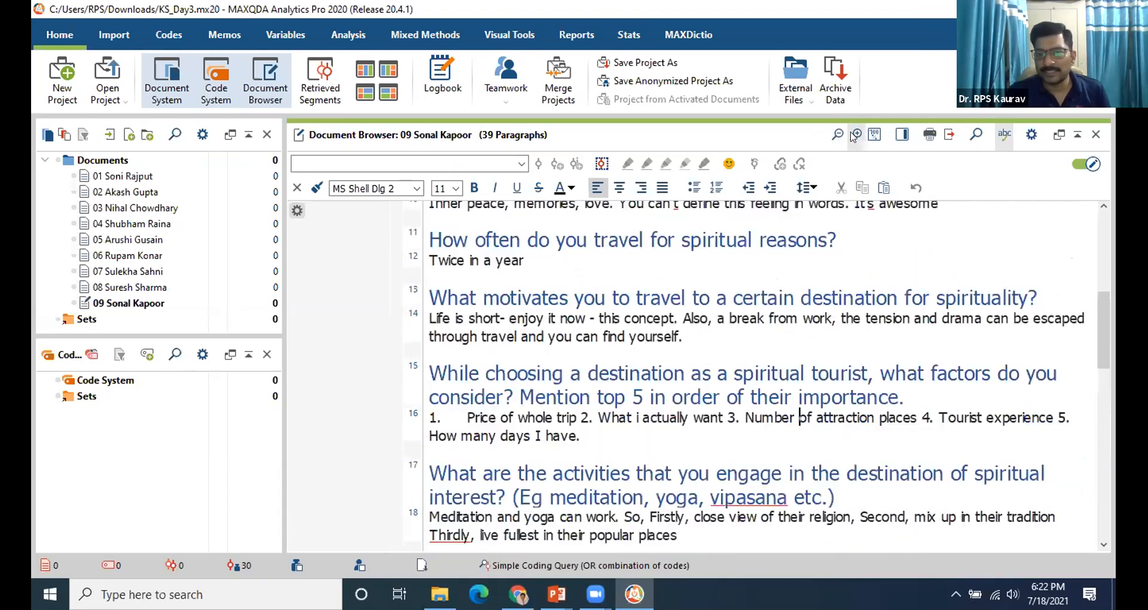
click(837, 135)
click(837, 135)
click(836, 135)
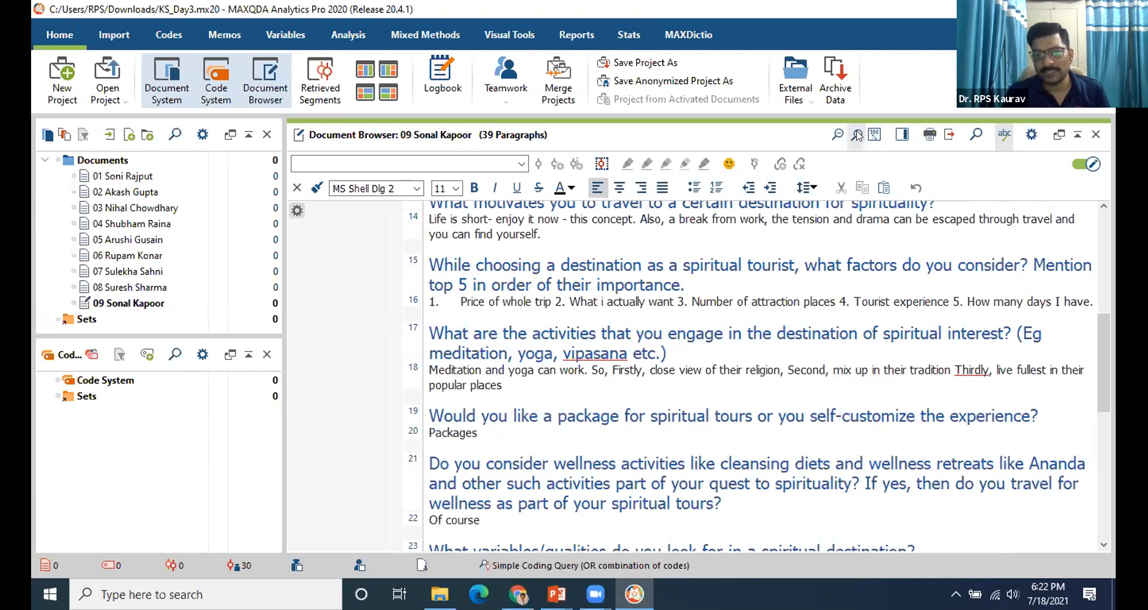
click(857, 135)
click(857, 135)
click(856, 135)
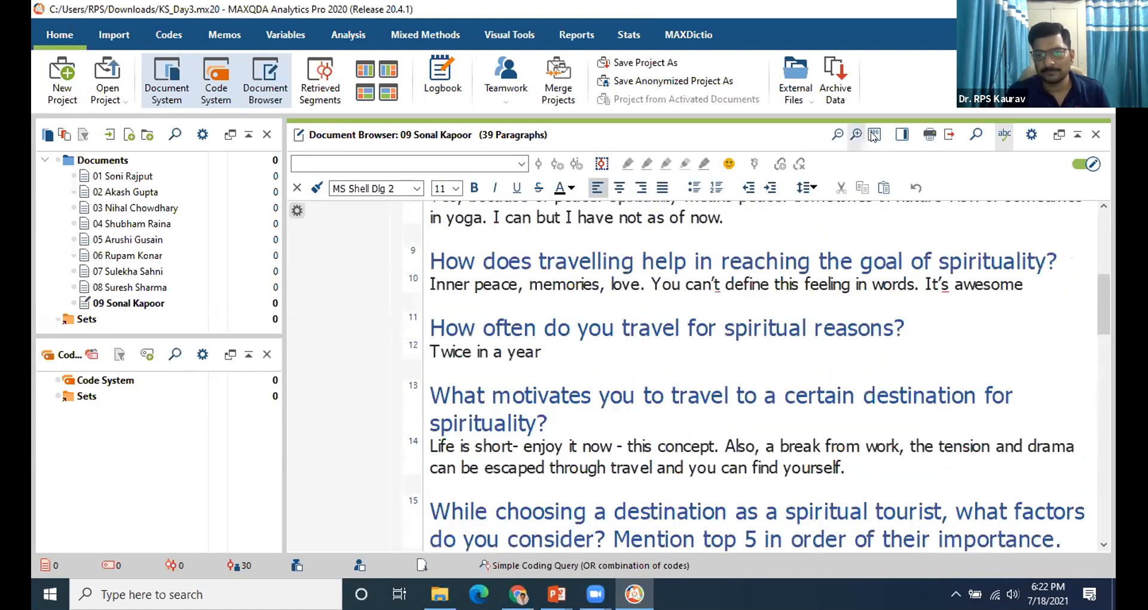
click(874, 135)
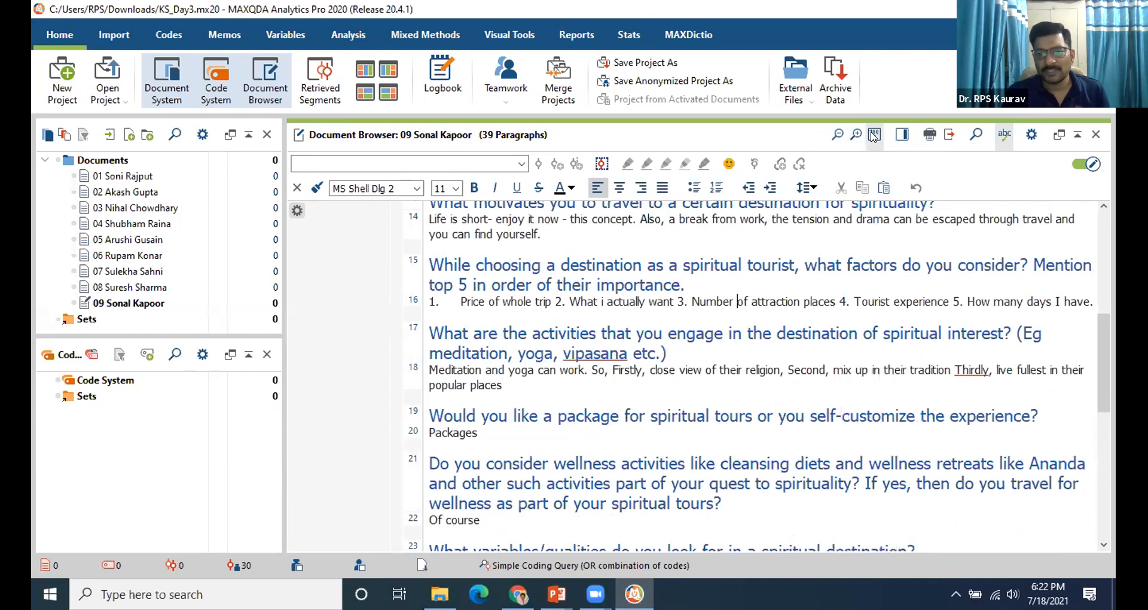
Show the sidebar beside the transcript text and hide it again.
click(902, 135)
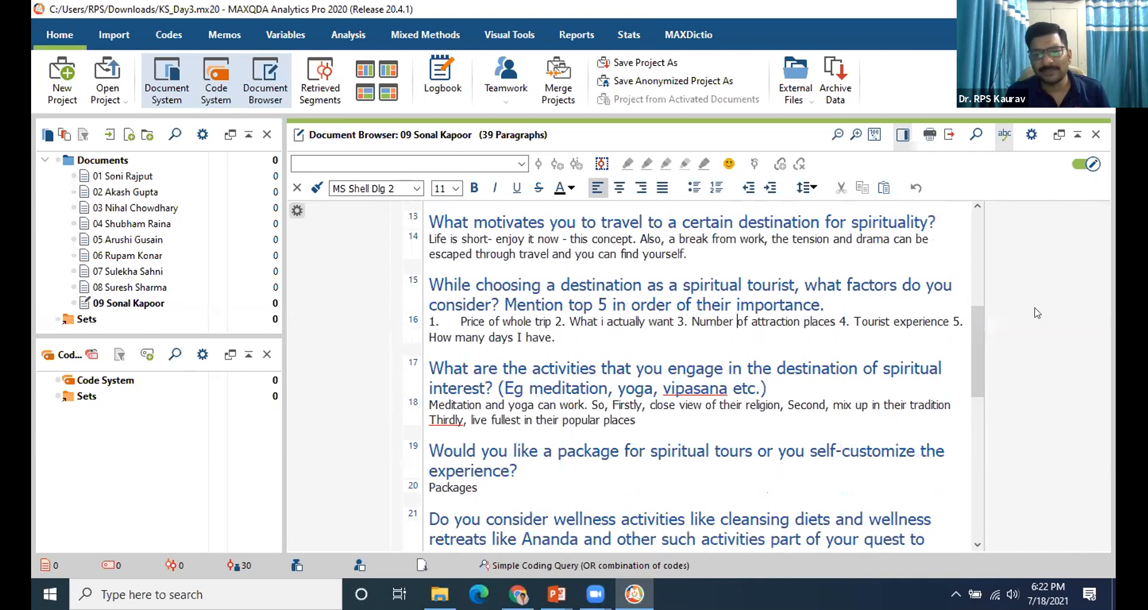
click(901, 135)
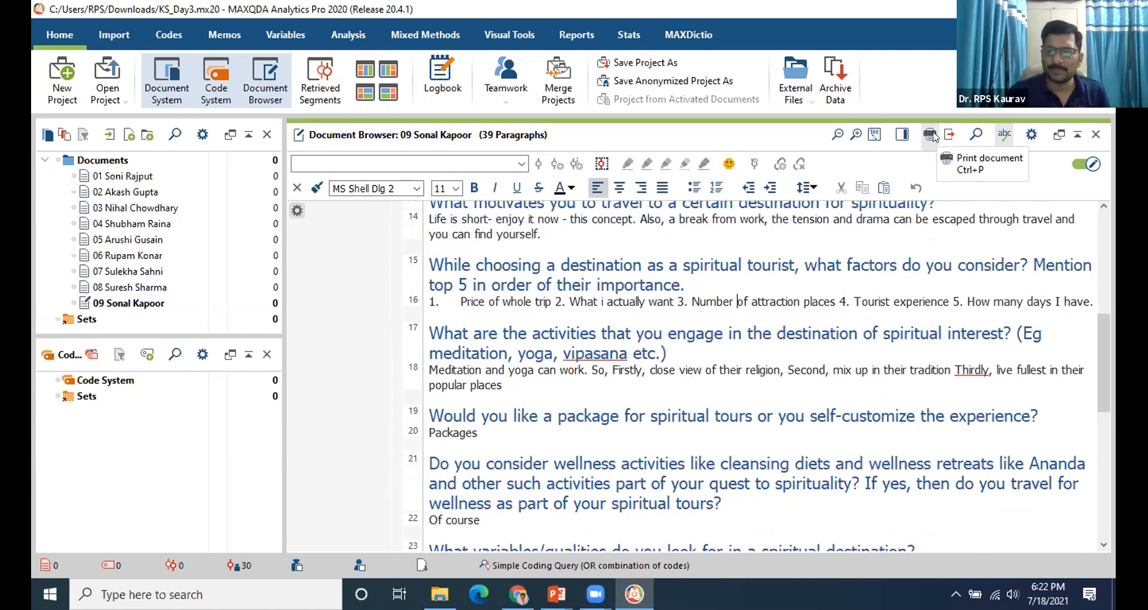
Search the transcript for "Wellness", review the matches through to the rating list at the end, and close the search.
click(976, 135)
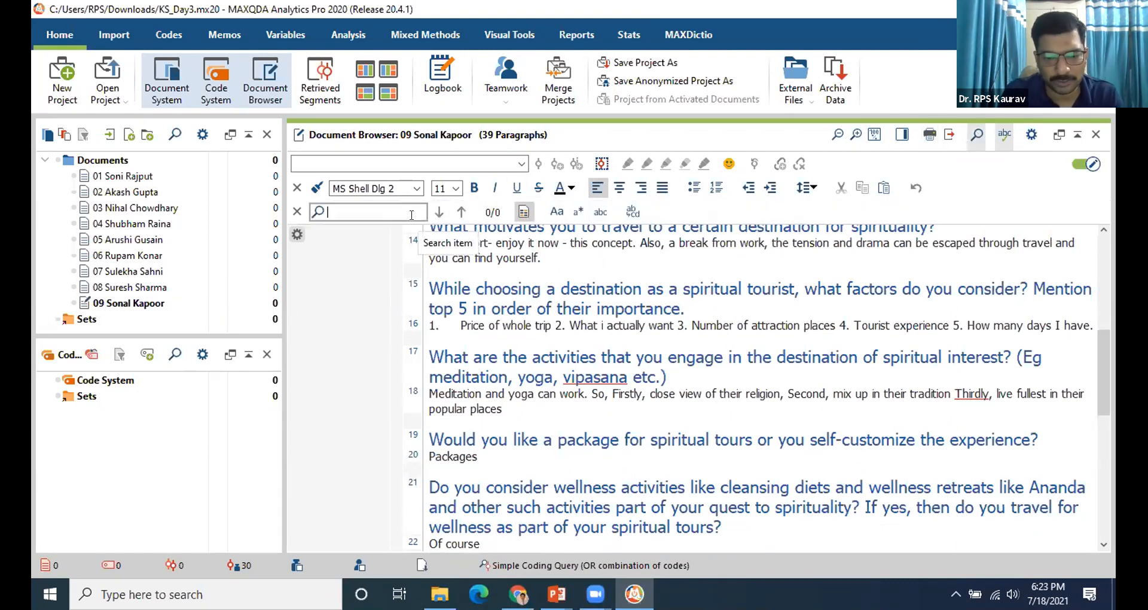
text(Wellness)
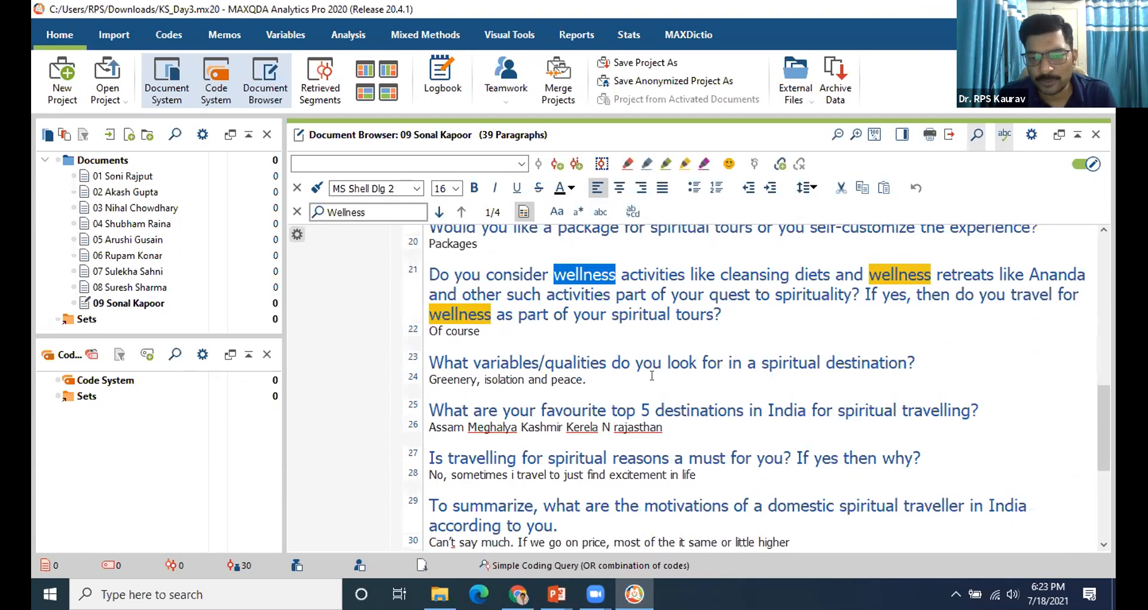
scroll(652, 375, up, 3)
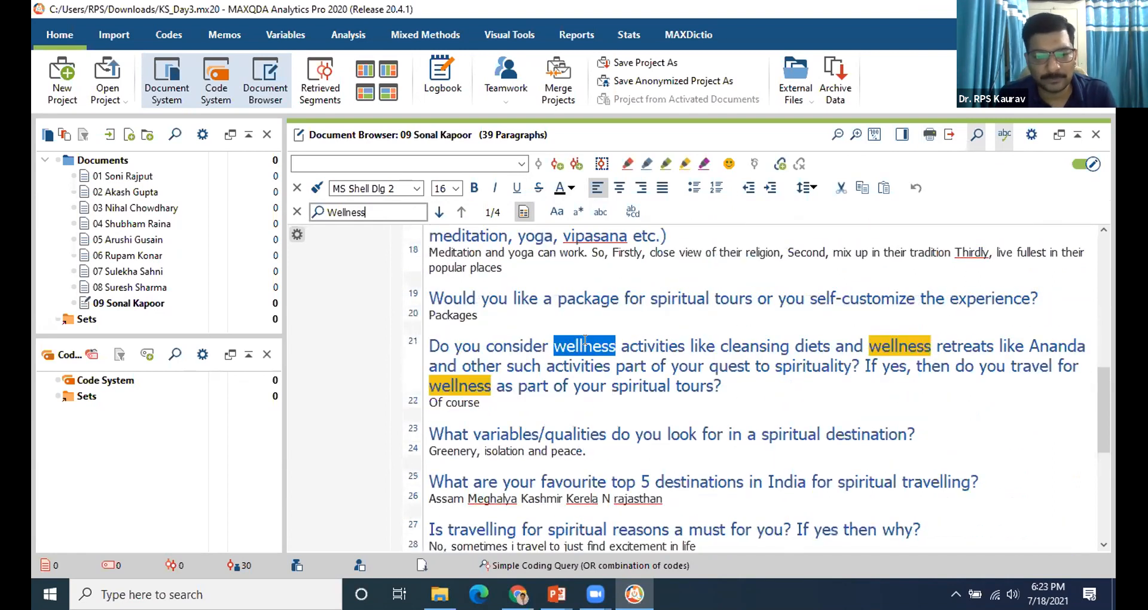
scroll(629, 381, down, 10)
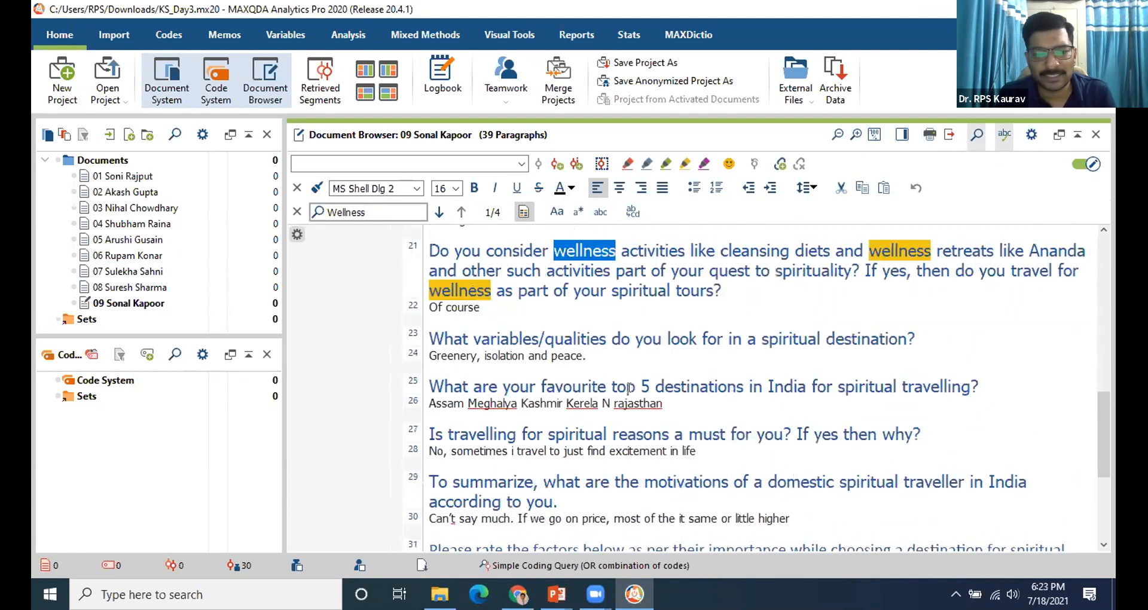
scroll(630, 387, down, 3)
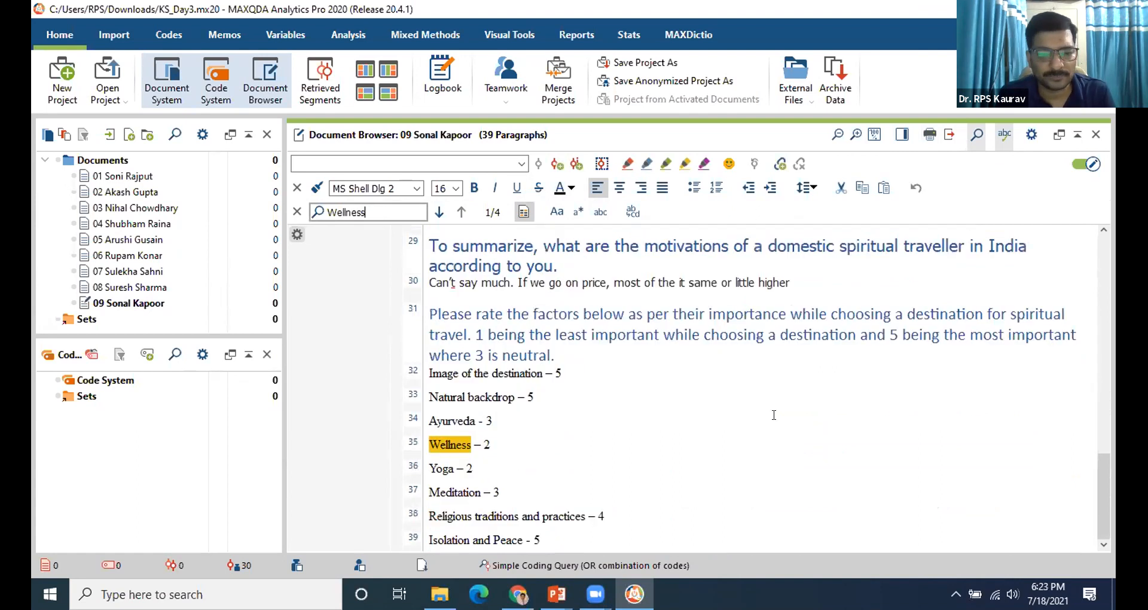
scroll(779, 405, up, 7)
scroll(780, 405, up, 8)
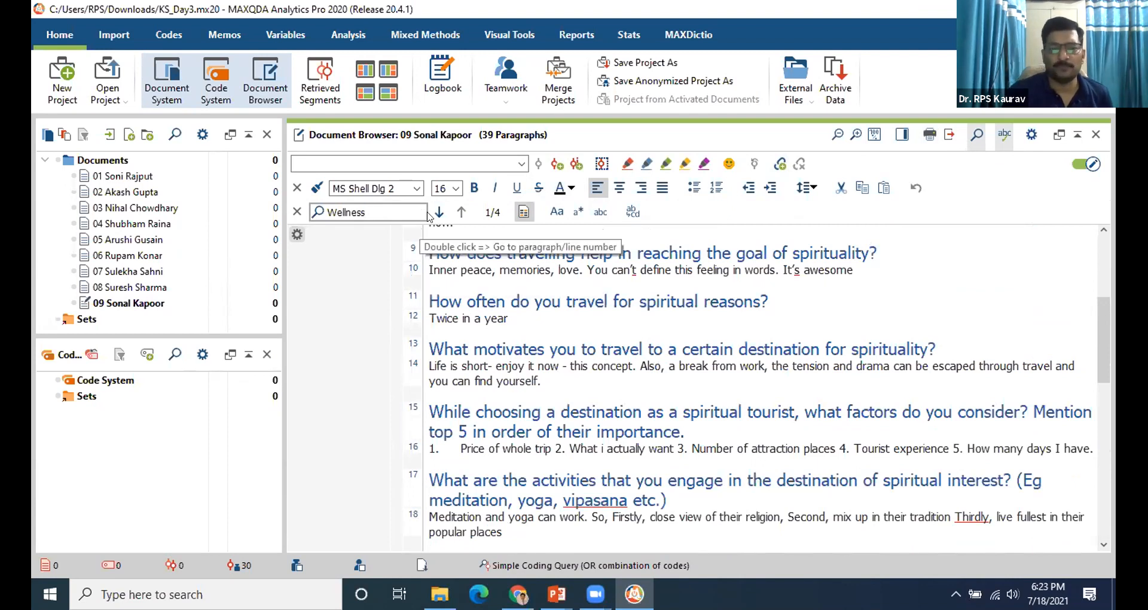
click(297, 212)
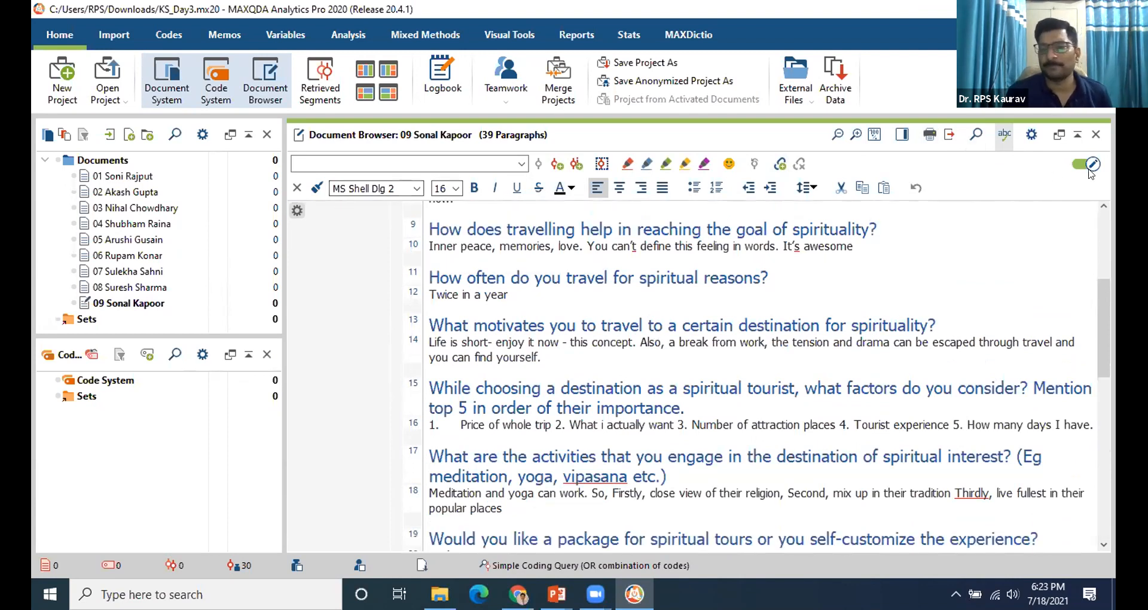
Reopen the transcript search and switch the highlighting of all "Wellness" matches off and on again.
click(976, 135)
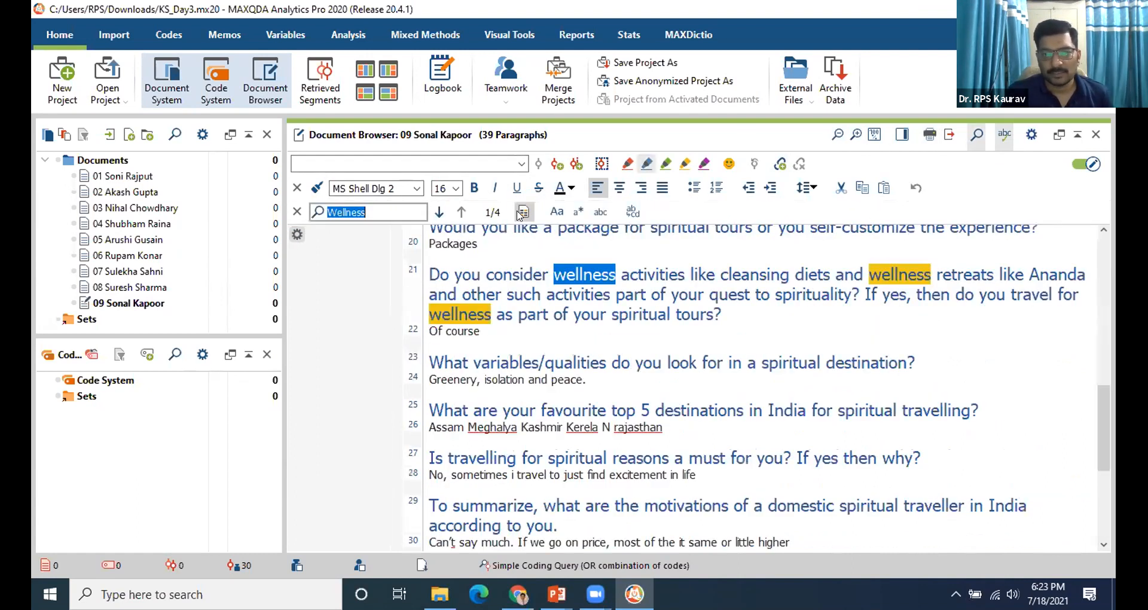
click(524, 213)
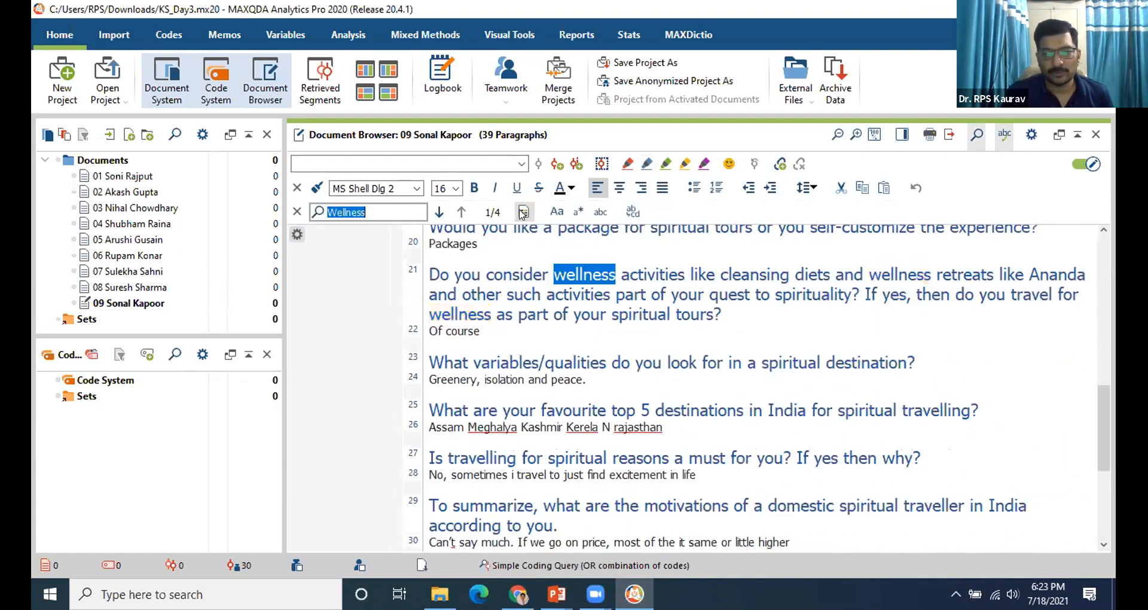
click(523, 213)
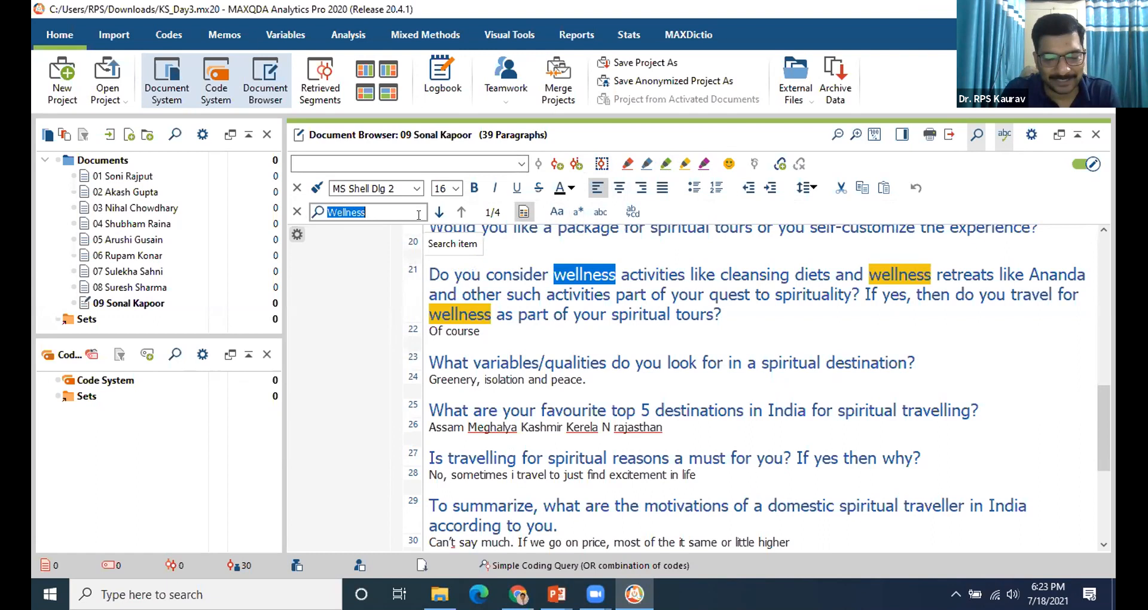
Search the transcript for "Well" and for "Well*", clear the search term, and close the search.
text(Well)
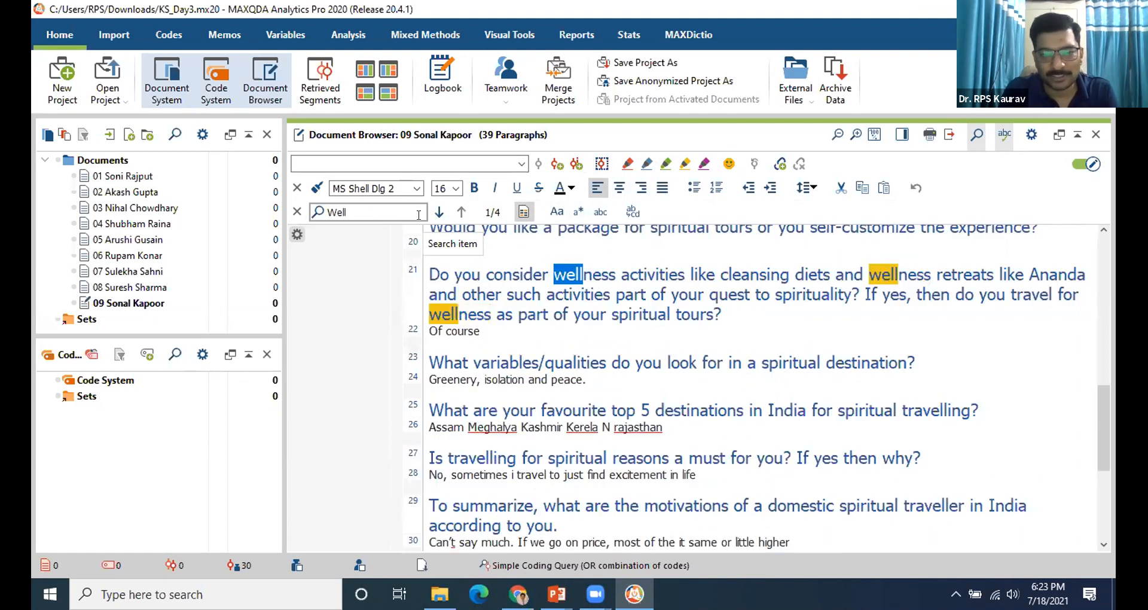
text(*)
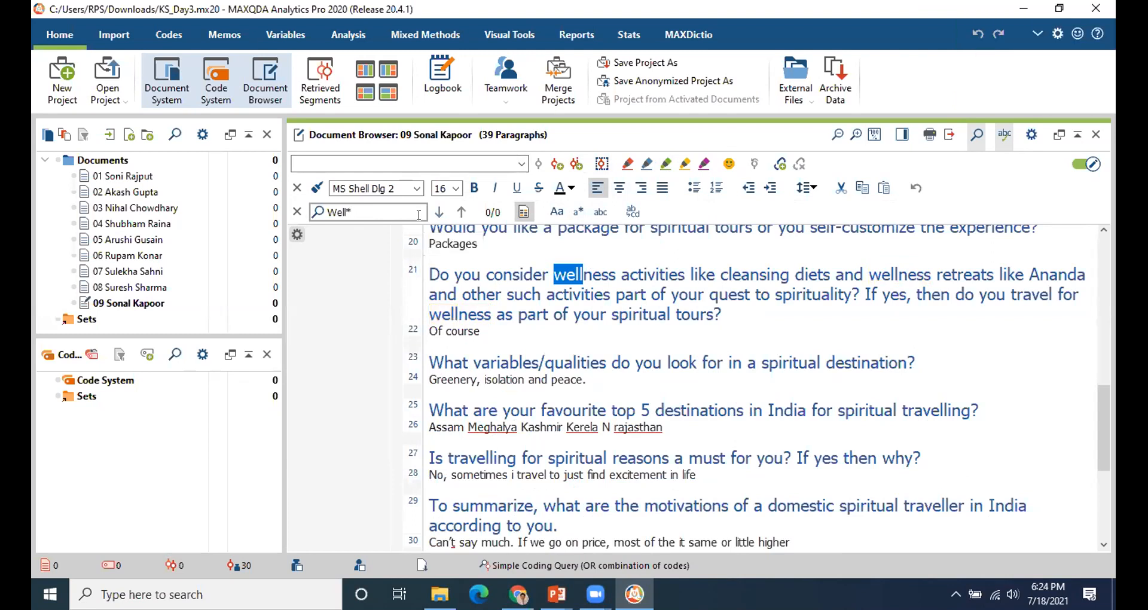
key(ctrl+a)
key(BackSpace)
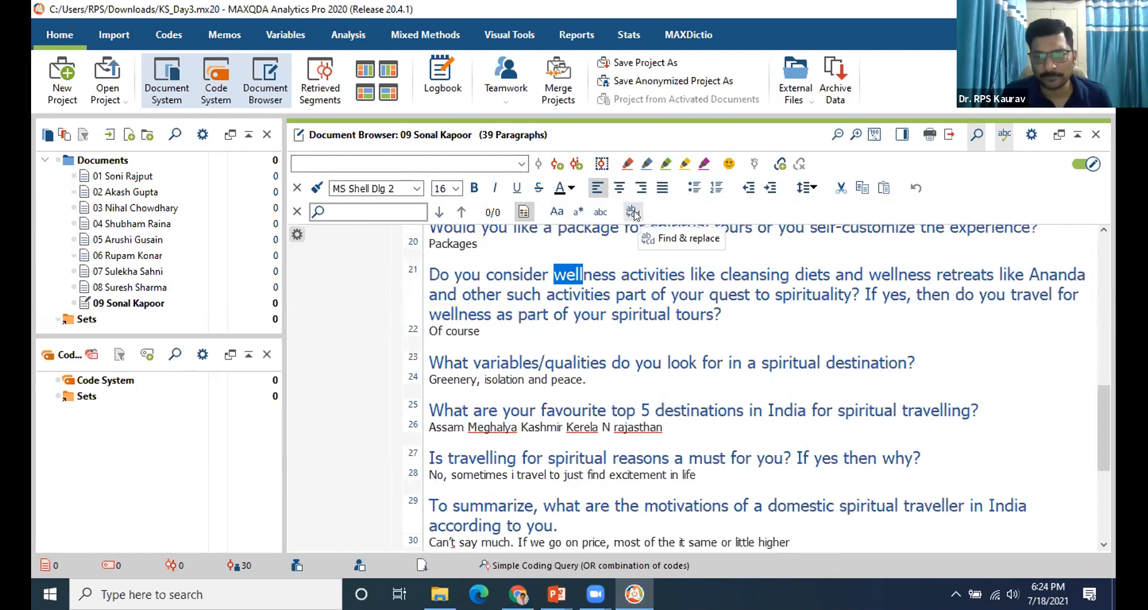
click(297, 212)
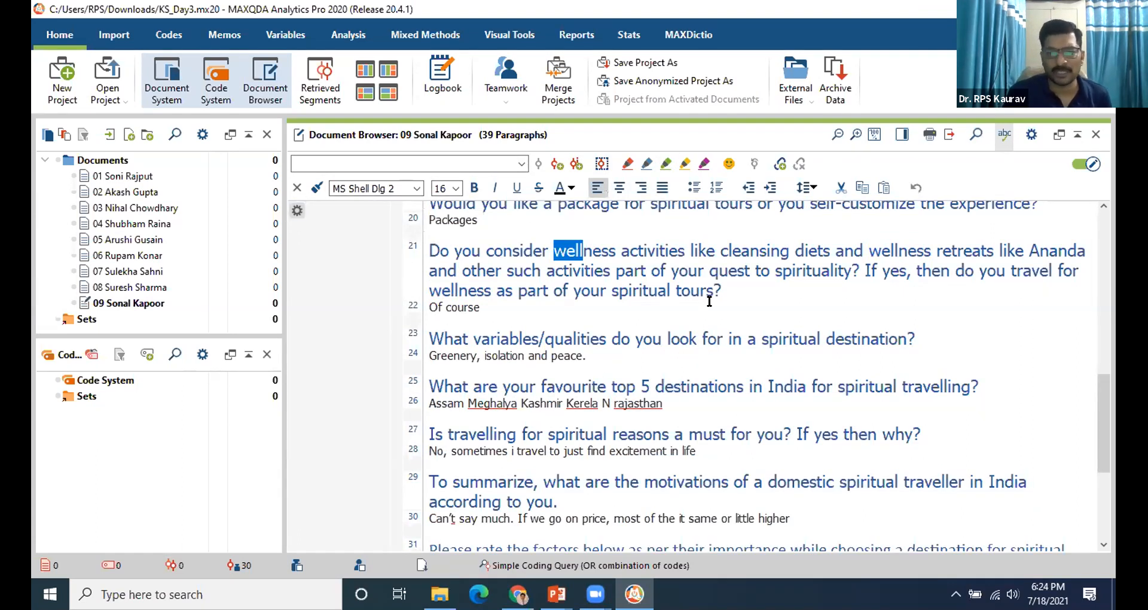
Turn off edit mode for the open transcript.
click(1086, 164)
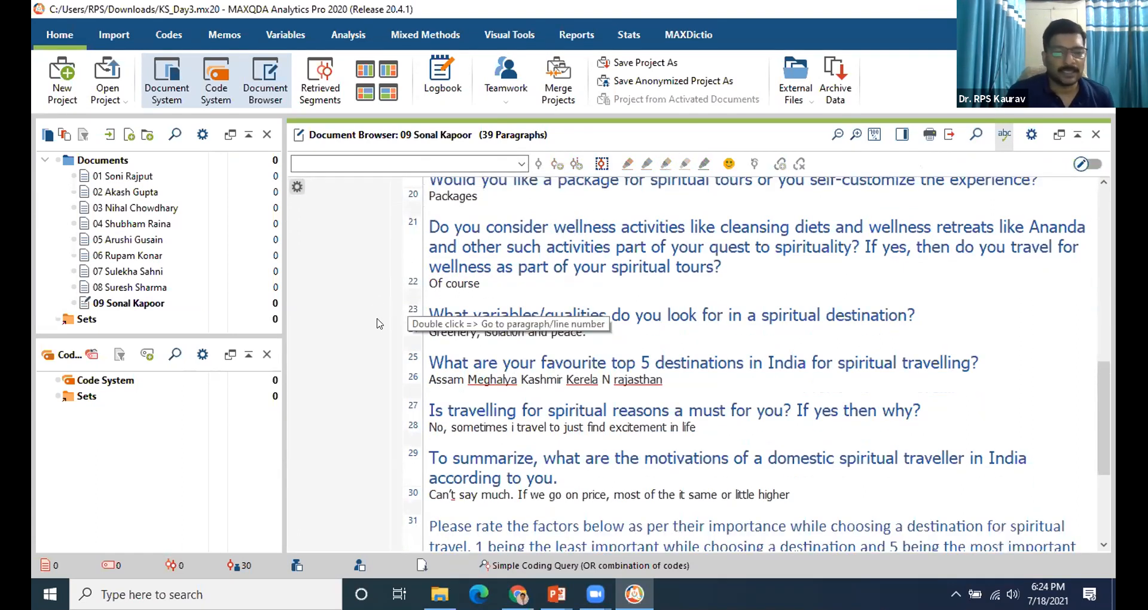
scroll(378, 323, up, 3)
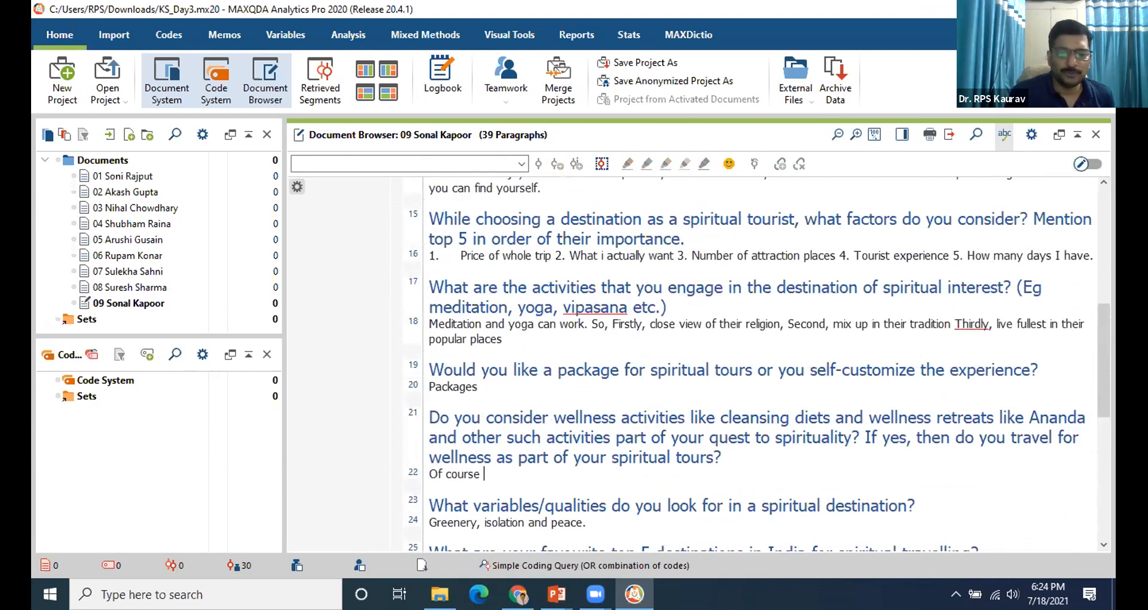
scroll(753, 359, up, 3)
Check slide 3, "Managing Documents", in the S3 Coding PowerPoint presentation and return to MAXQDA.
mouse_move(556, 594)
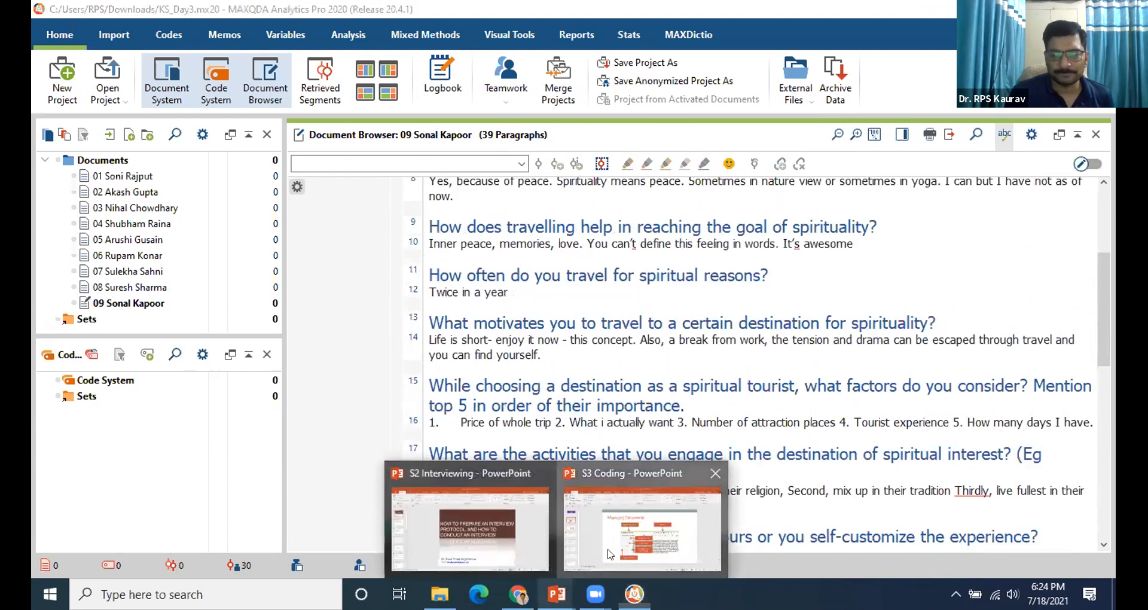
click(609, 555)
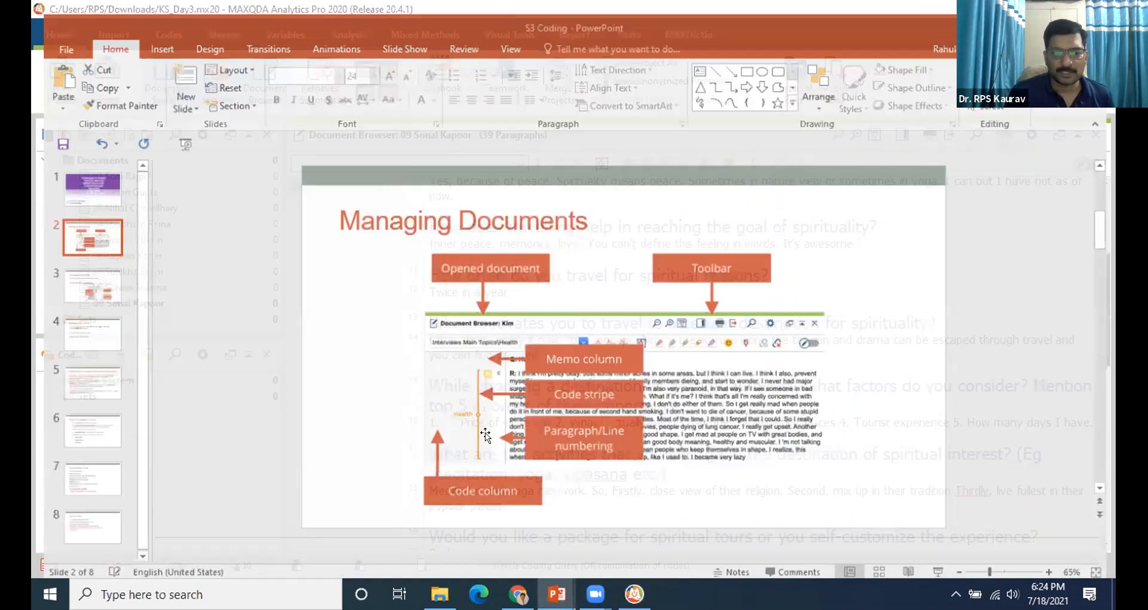
click(77, 289)
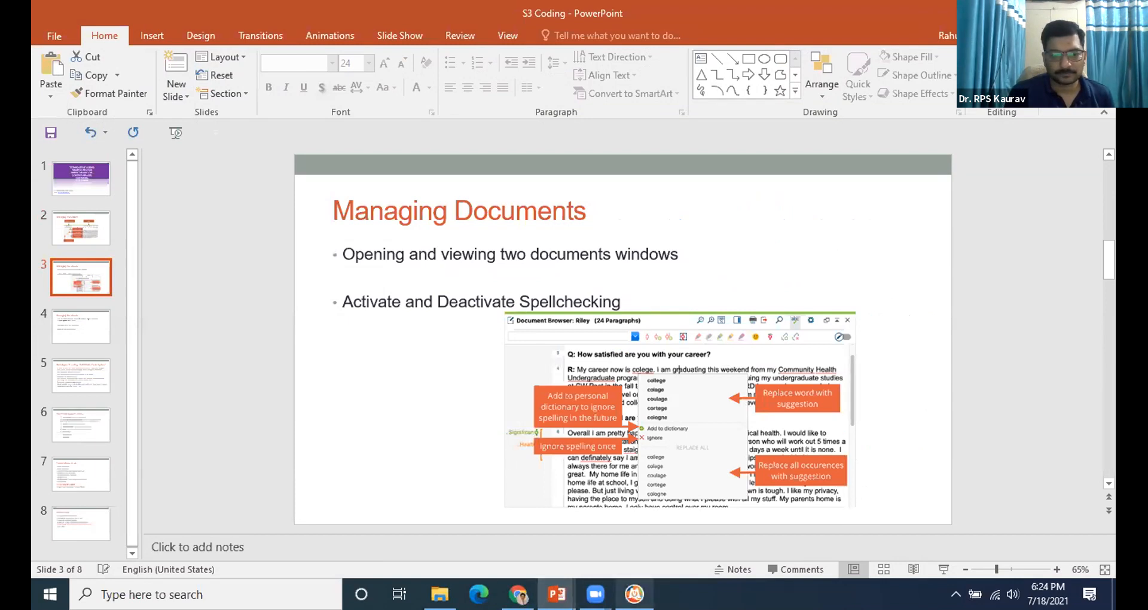
key(alt+Tab)
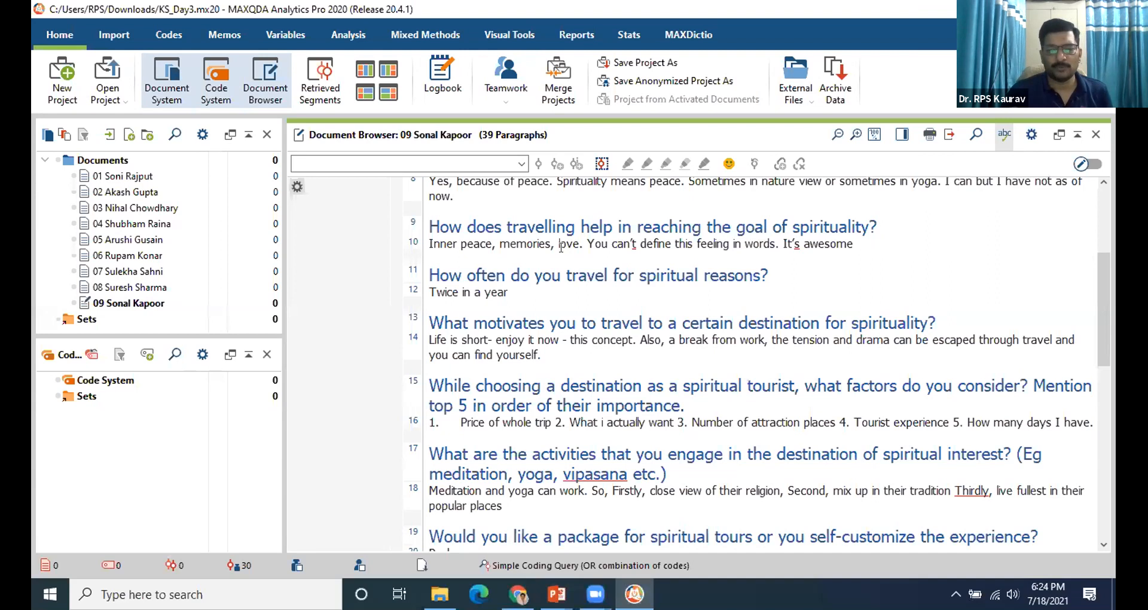
scroll(561, 247, up, 3)
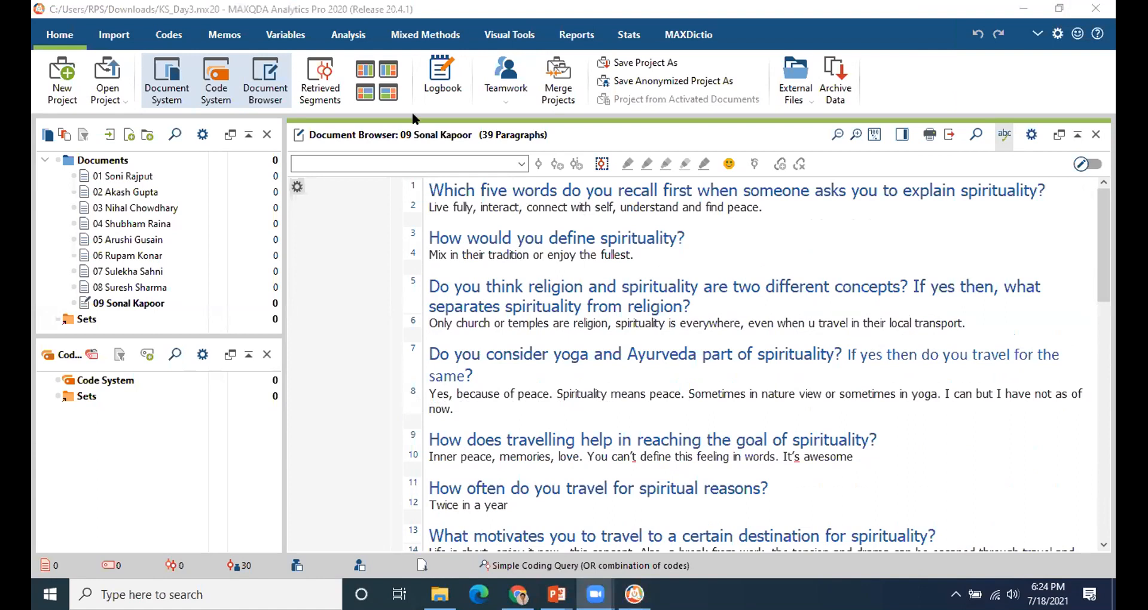
mouse_move(306, 297)
mouse_down()
mouse_move(322, 273)
mouse_move(336, 311)
mouse_up()
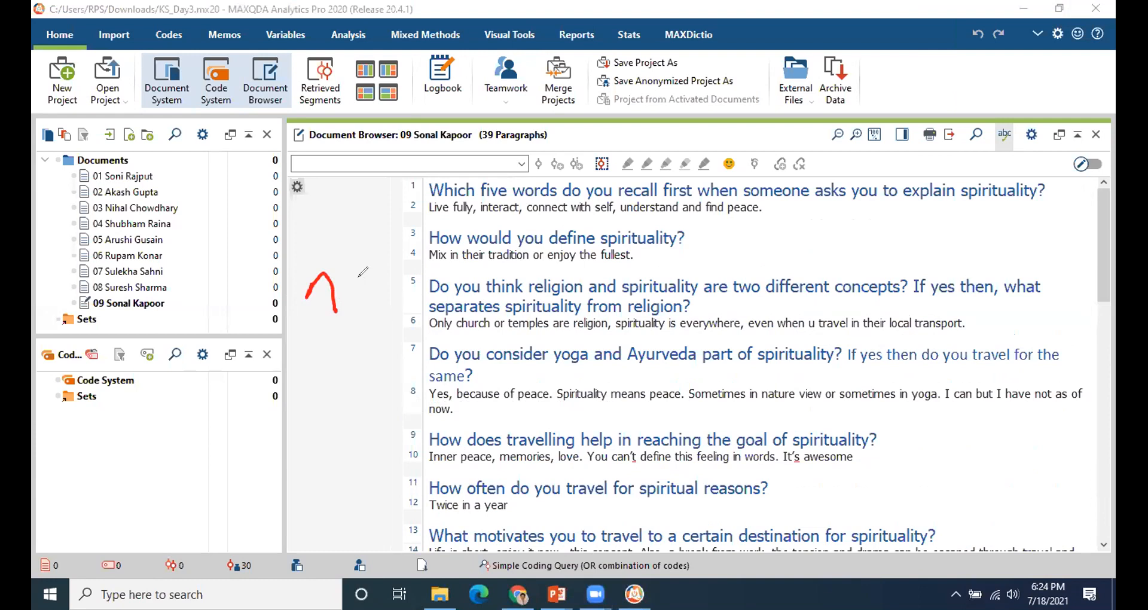
mouse_move(383, 265)
mouse_down()
mouse_move(356, 311)
mouse_move(380, 322)
mouse_up()
mouse_move(128, 445)
mouse_down()
mouse_move(118, 471)
mouse_move(156, 428)
mouse_move(212, 463)
mouse_up()
mouse_move(237, 425)
mouse_down()
mouse_move(233, 459)
mouse_move(258, 442)
mouse_move(278, 462)
mouse_move(281, 442)
mouse_up()
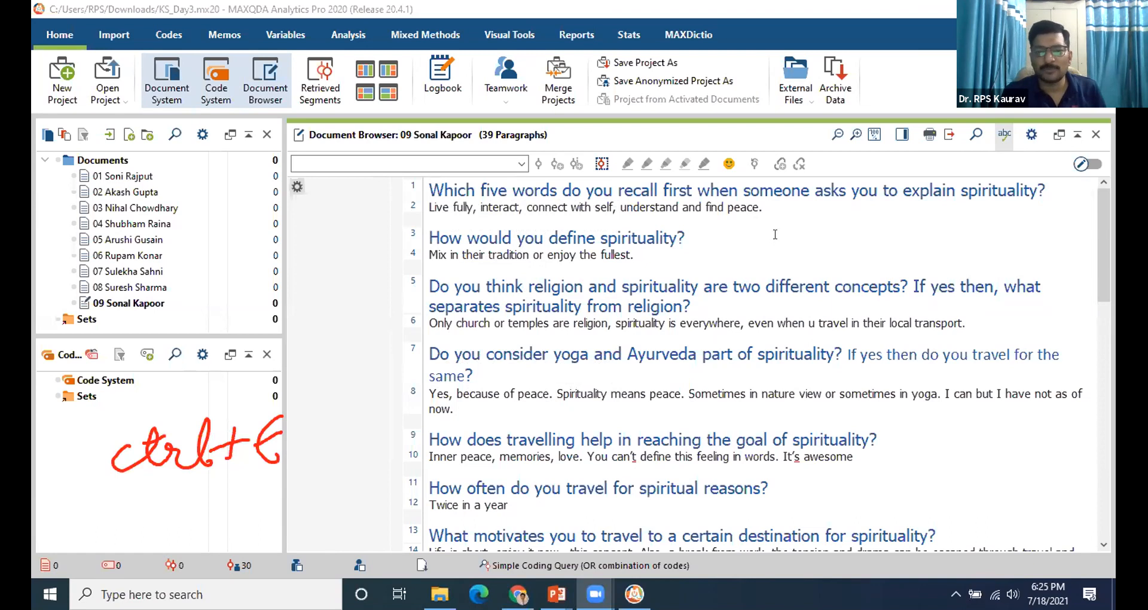
Convert the open transcript to line numbered text with a maximum of 60 characters per line.
right_click(742, 239)
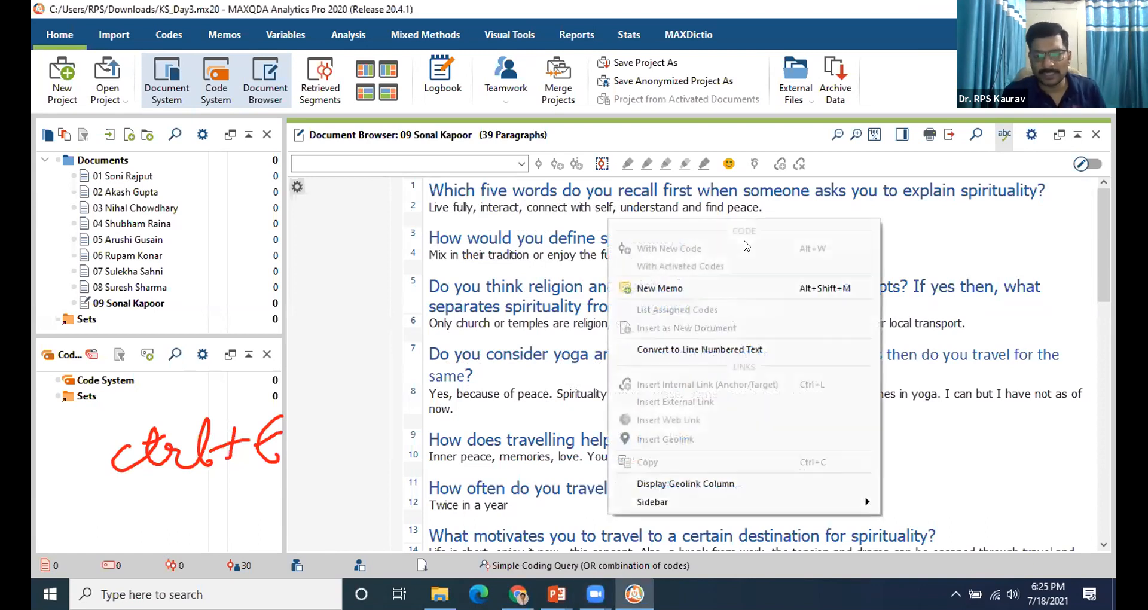
click(710, 353)
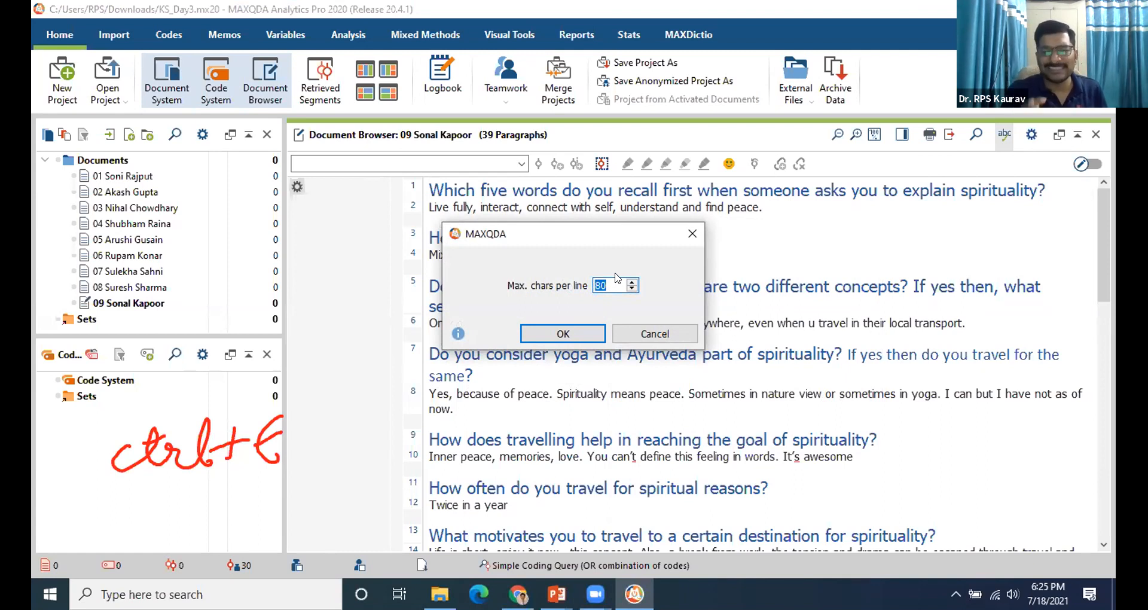
text(60)
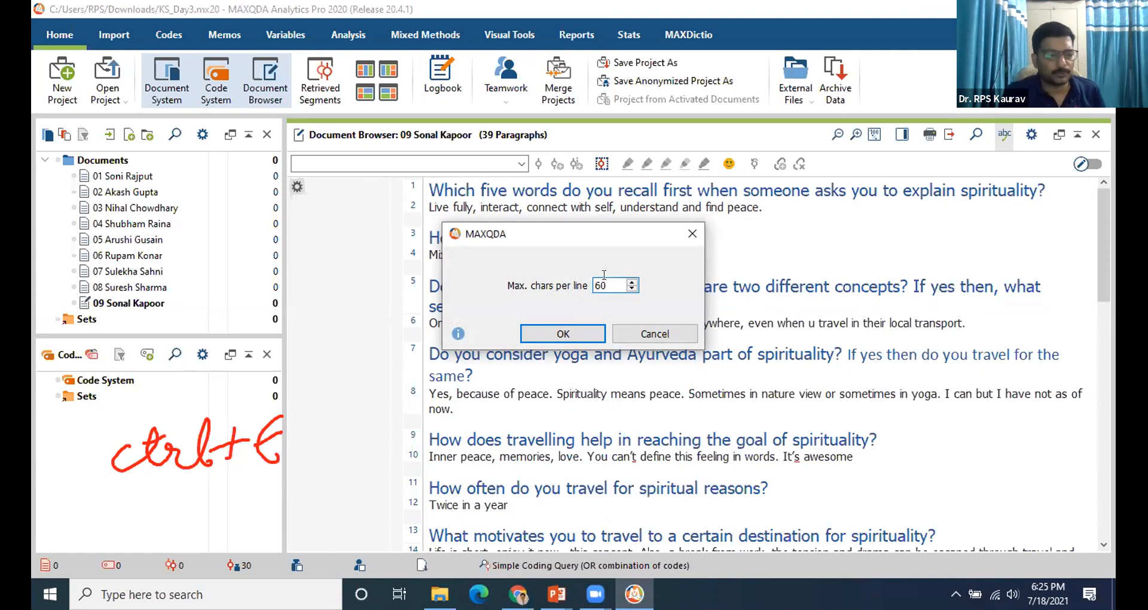
click(565, 332)
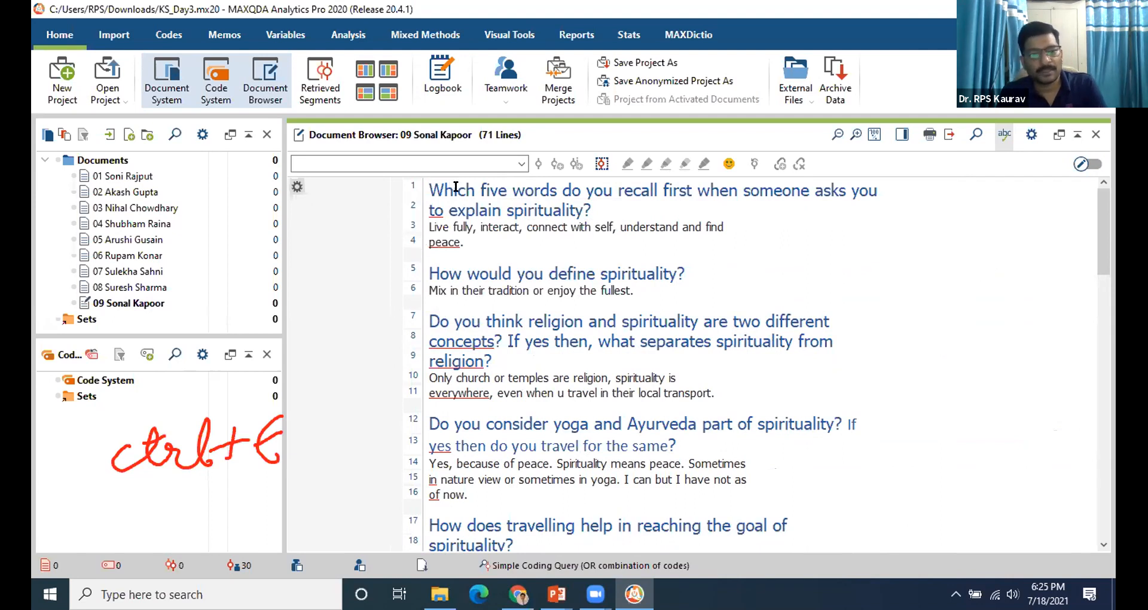
Convert the open transcript back to paragraph numbered text, dismissing the spelling suggestions.
right_click(512, 250)
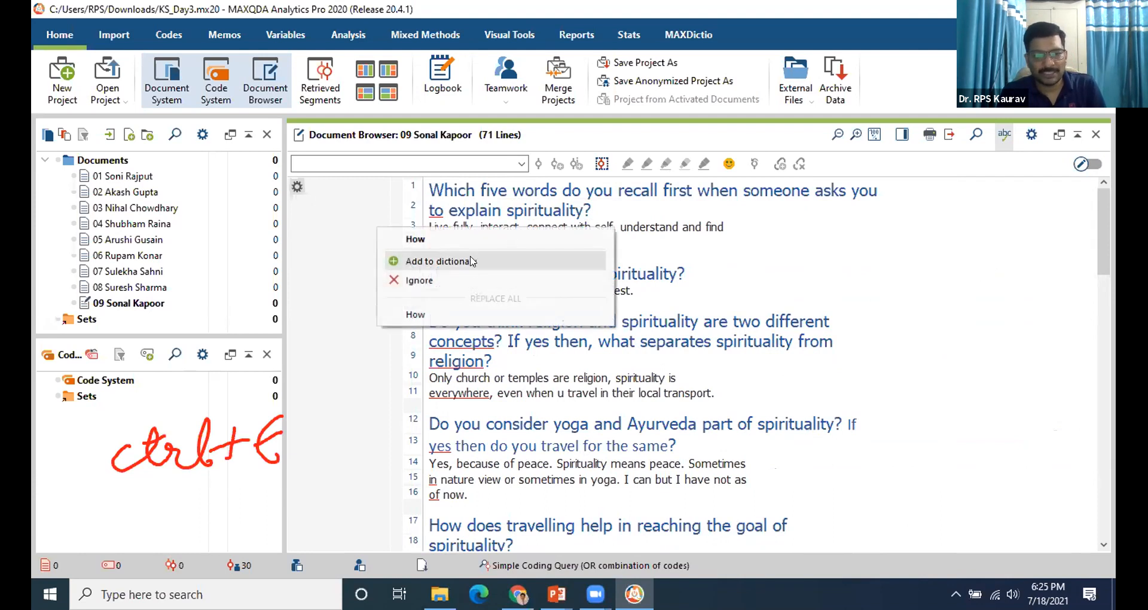
click(712, 270)
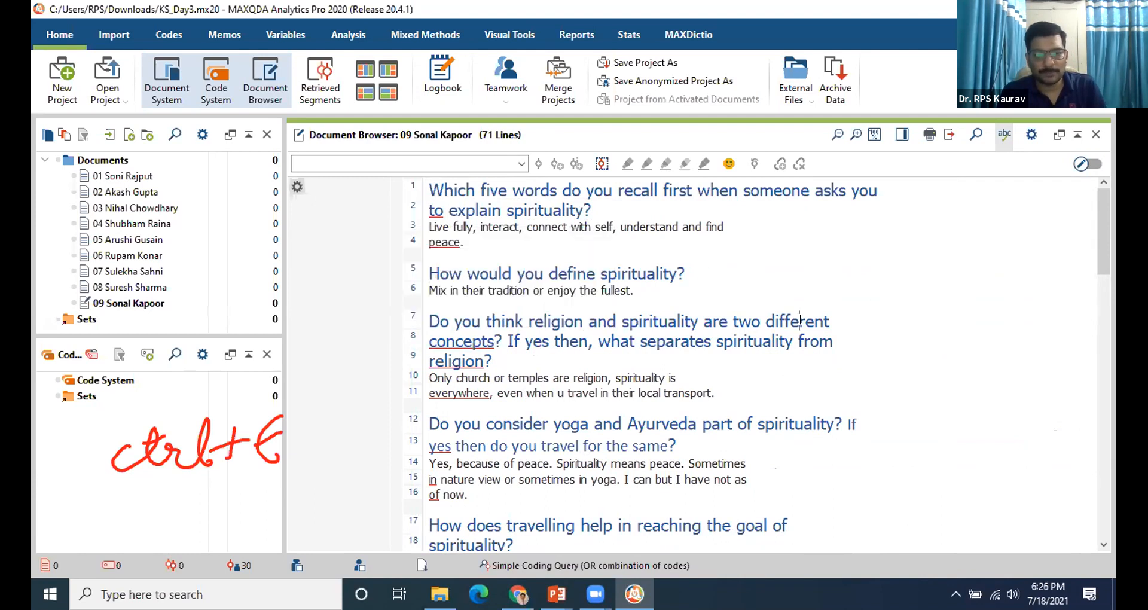
right_click(787, 316)
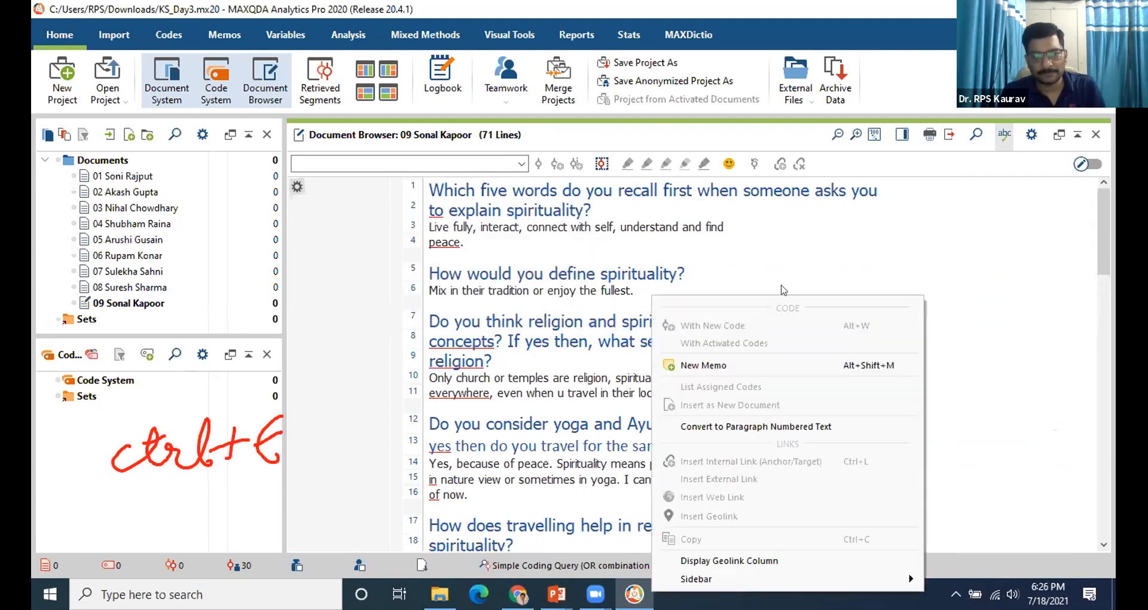
click(755, 426)
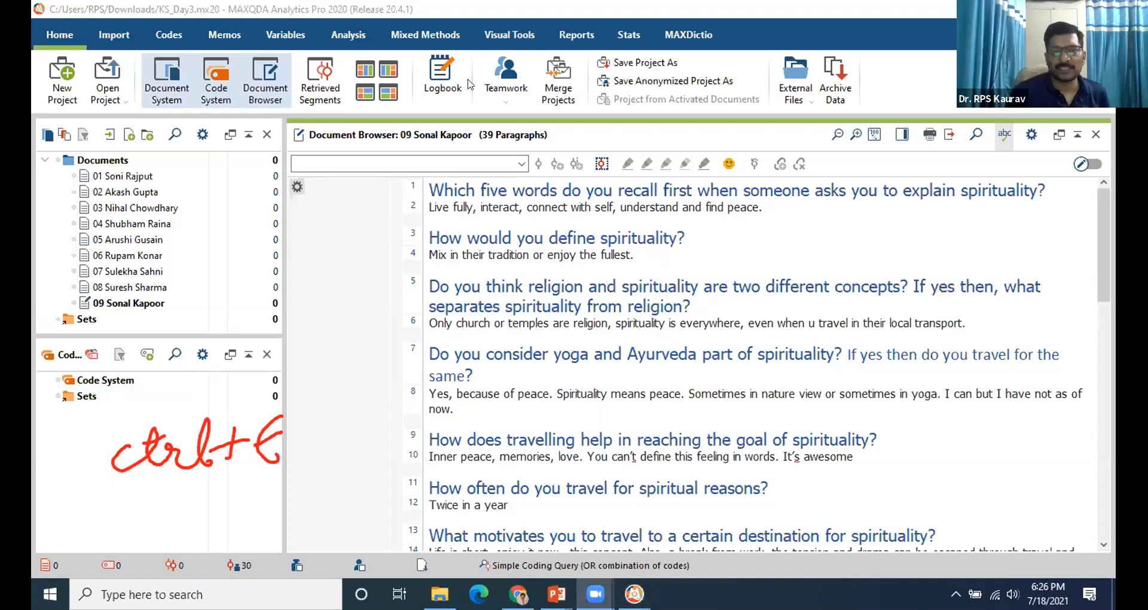
mouse_move(1101, 148)
mouse_down()
mouse_move(1081, 149)
mouse_move(1112, 162)
mouse_move(1087, 137)
mouse_up()
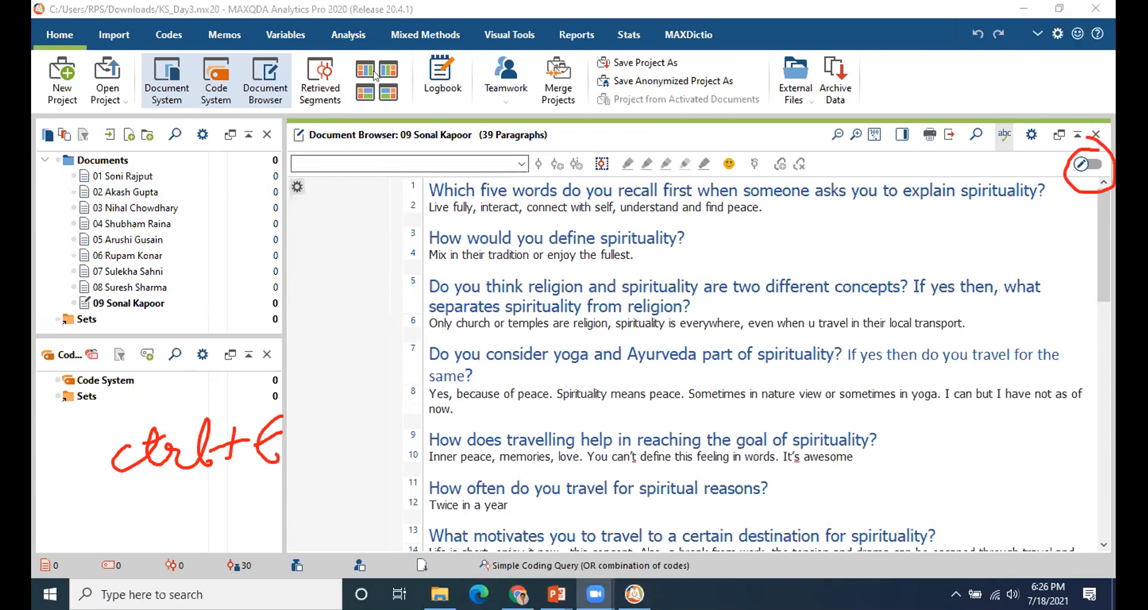
click(656, 61)
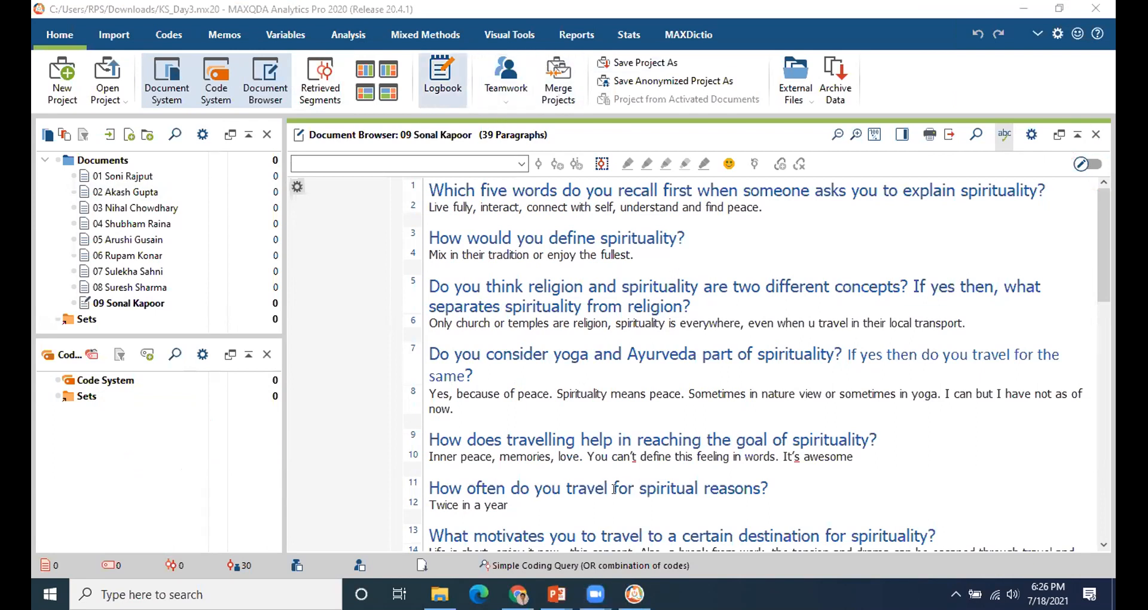
Switch to the S3 Coding presentation in PowerPoint to view the "Managing Documents" slide.
mouse_move(557, 594)
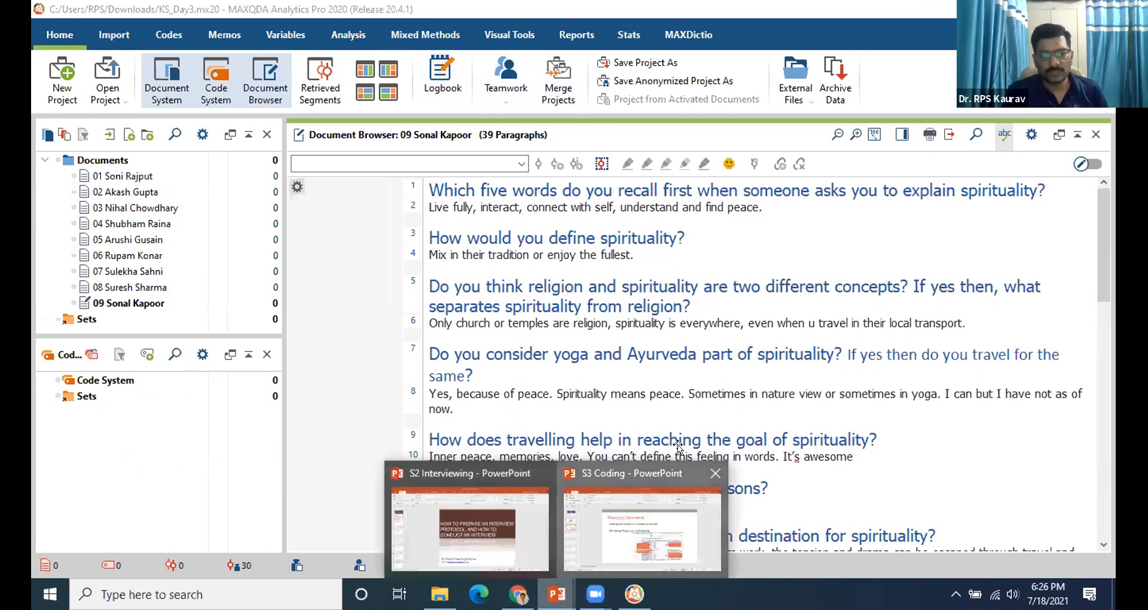
click(643, 526)
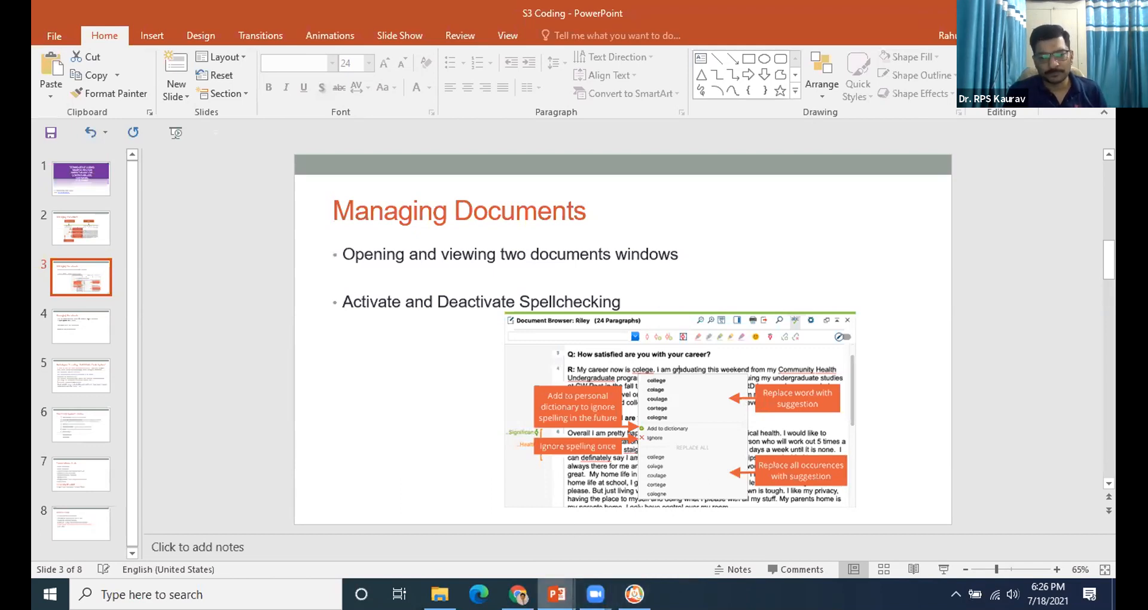
Return to MAXQDA and open transcript 05 in a new tab of the Document Browser.
key(alt+Tab)
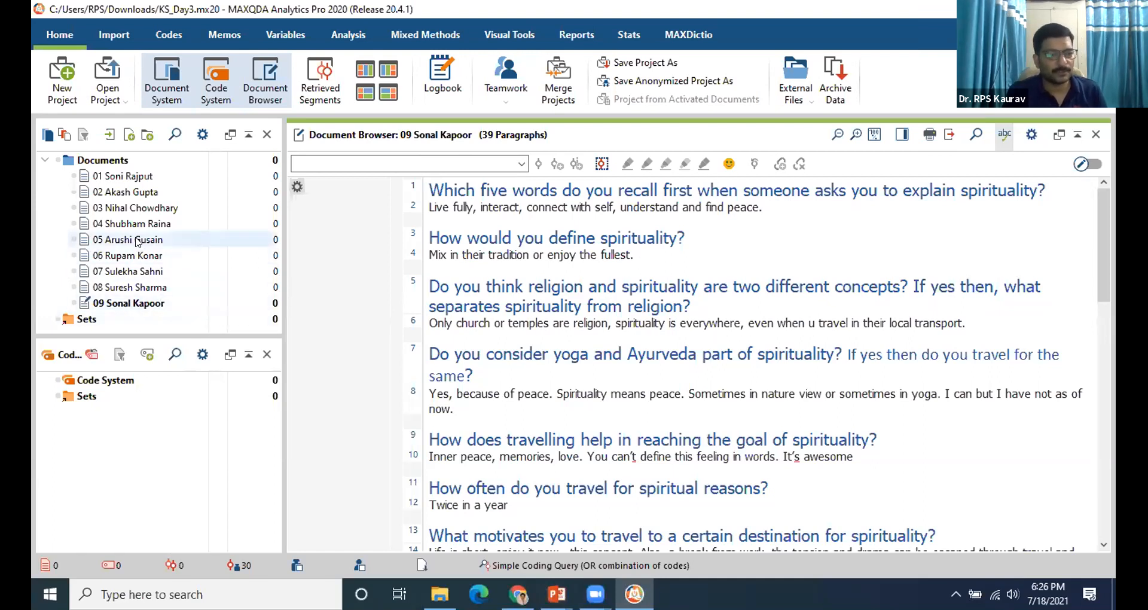
mouse_move(137, 242)
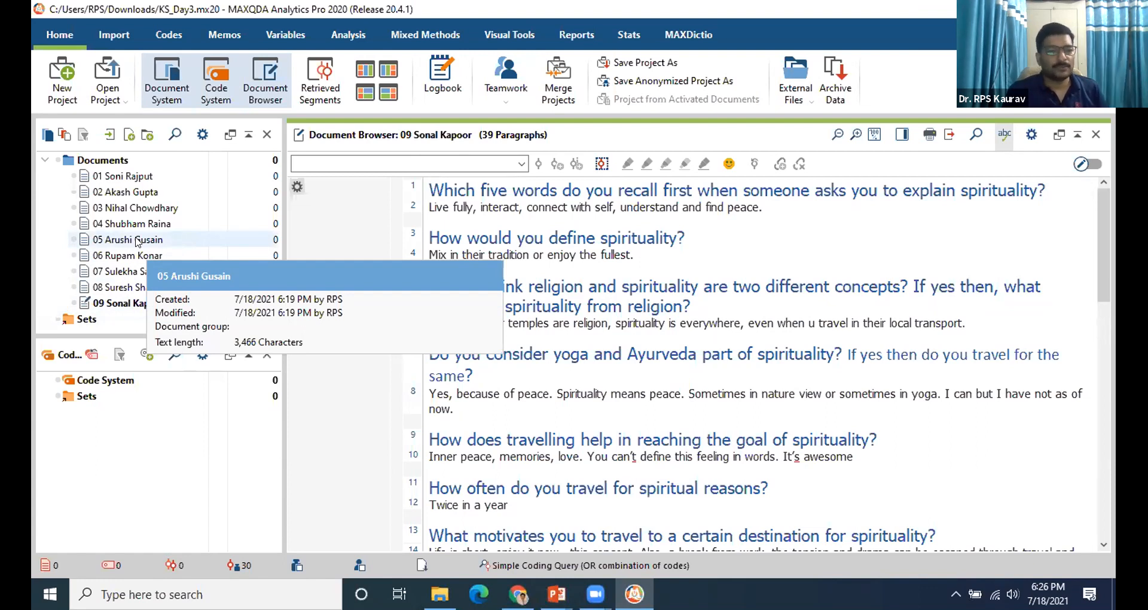
right_click(137, 240)
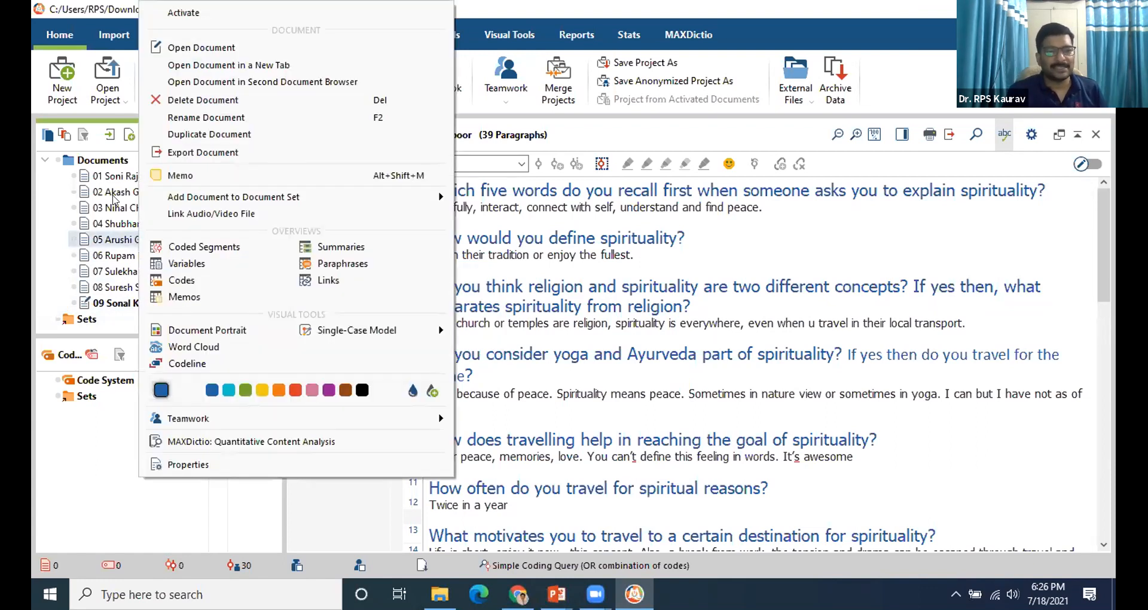
click(225, 65)
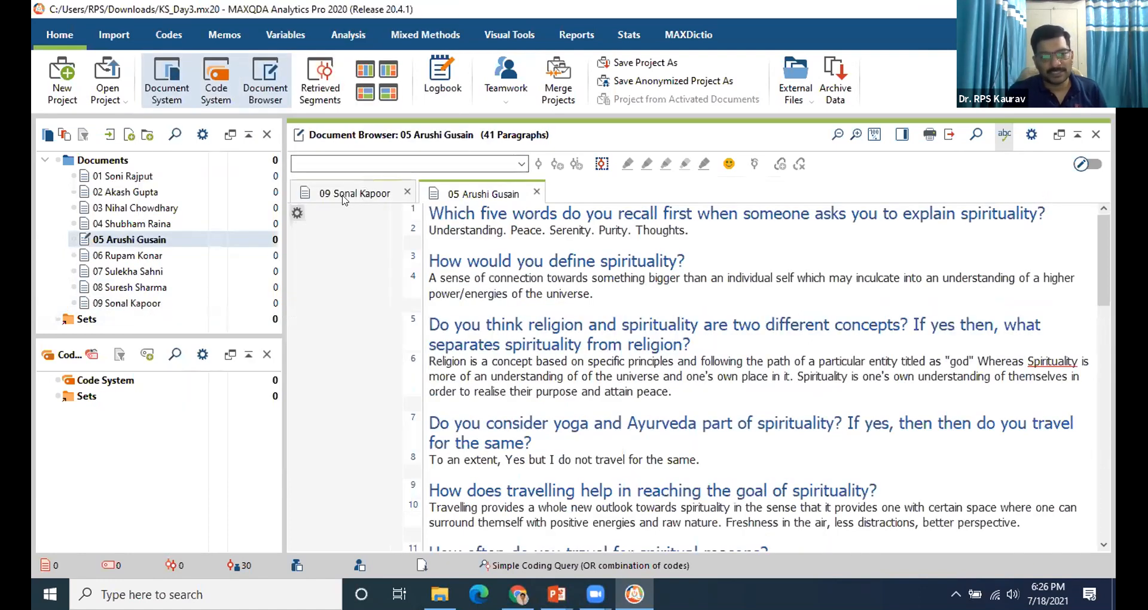
Skim transcript 05 and switch back and forth between the transcript 09 and transcript 05 tabs, ending on transcript 05.
scroll(497, 299, down, 3)
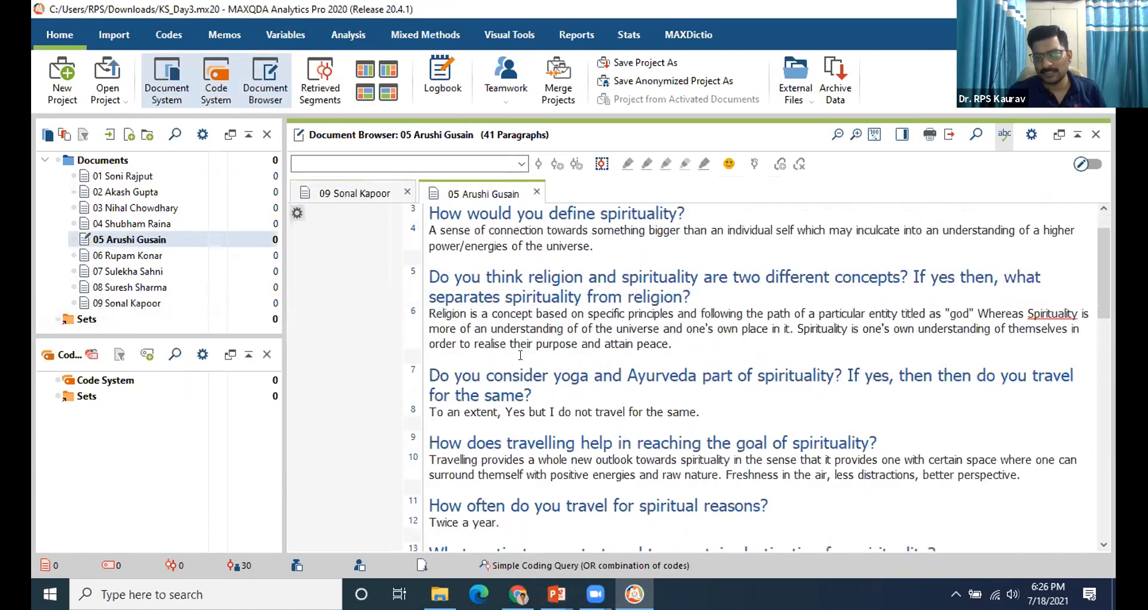
scroll(497, 299, up, 3)
click(372, 191)
click(457, 191)
click(380, 188)
click(424, 191)
click(379, 188)
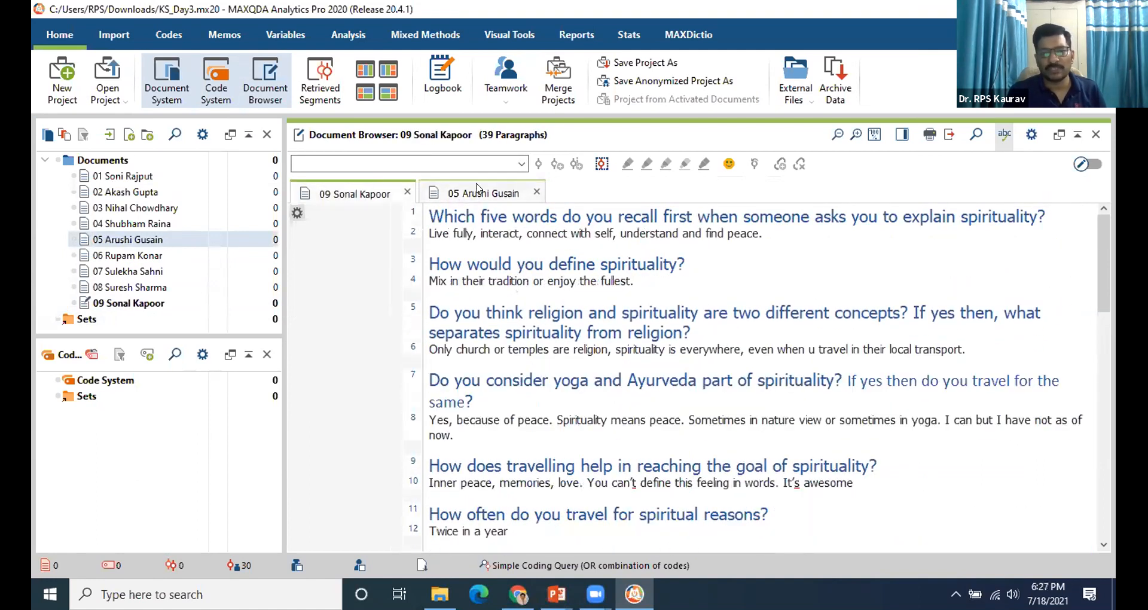
click(475, 189)
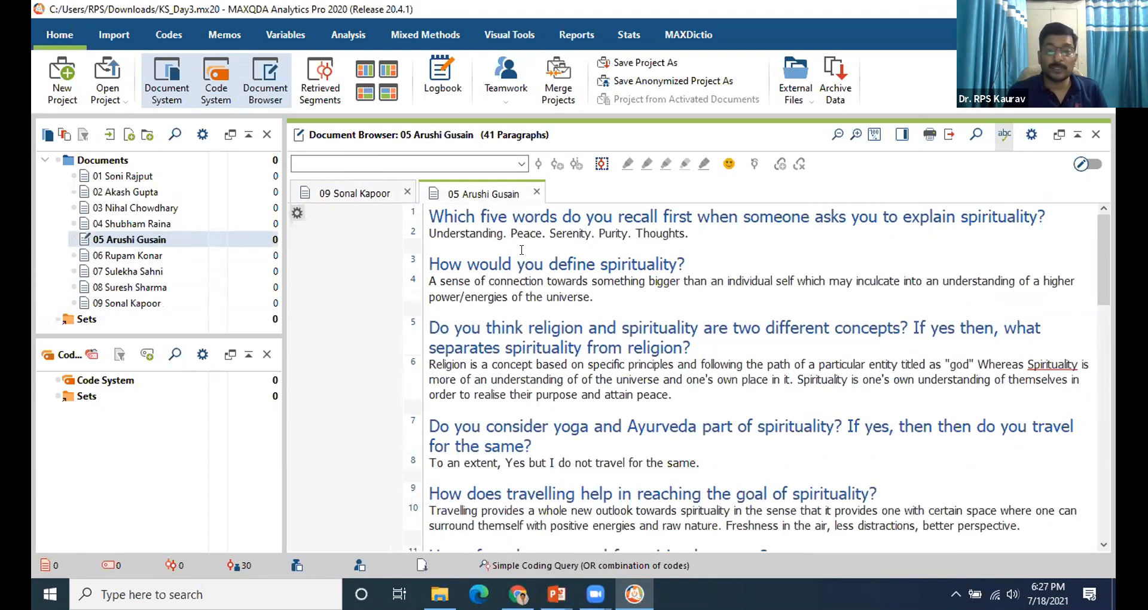
Open transcript 06 in a second Document Browser window.
click(133, 259)
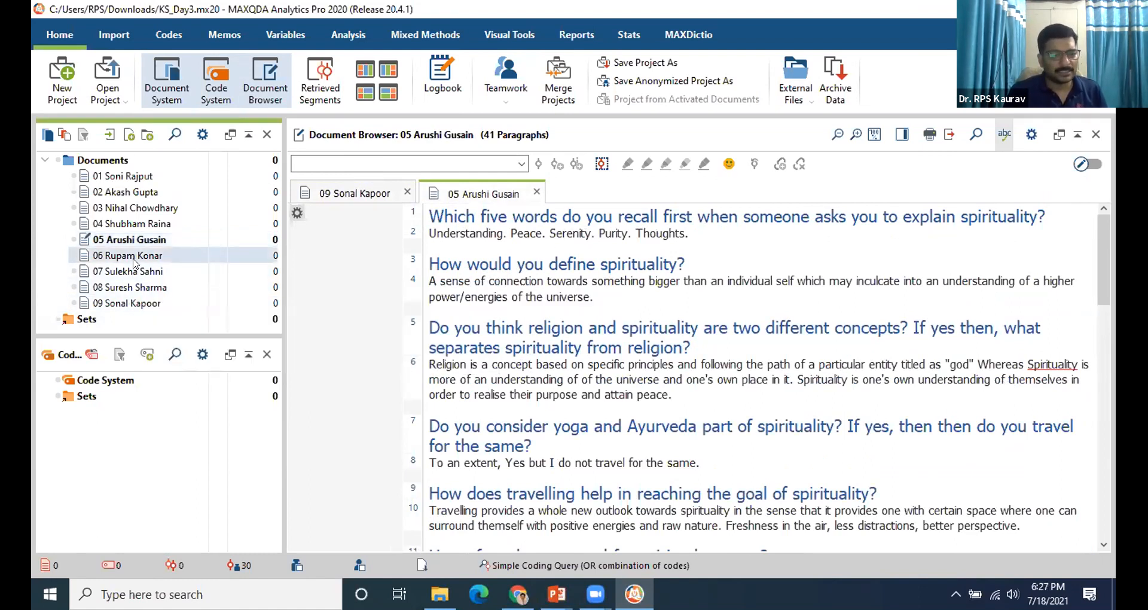
right_click(134, 261)
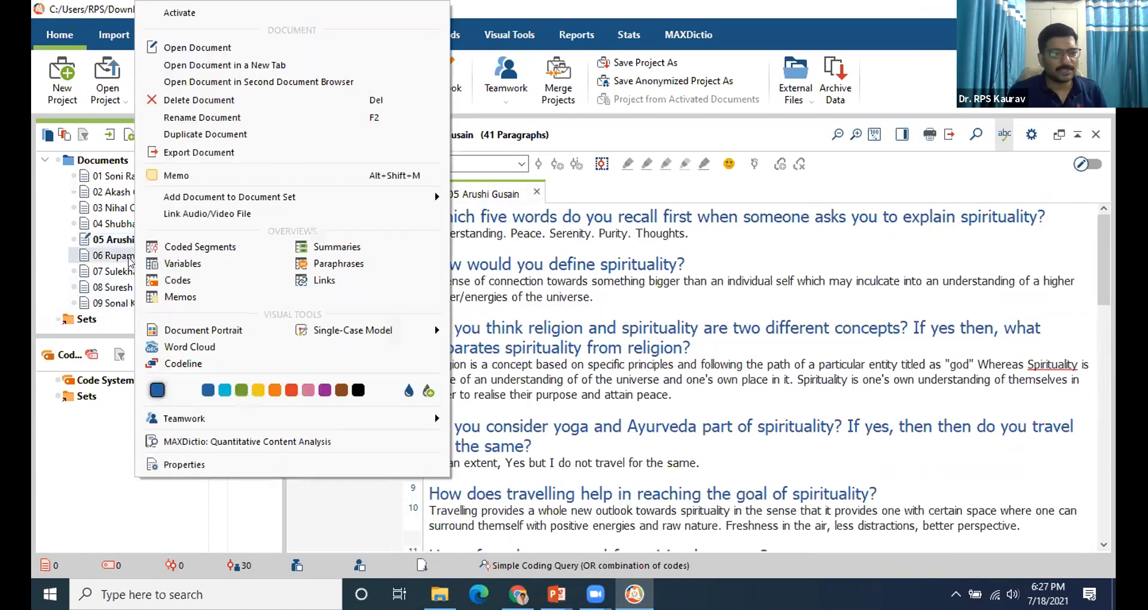
click(216, 82)
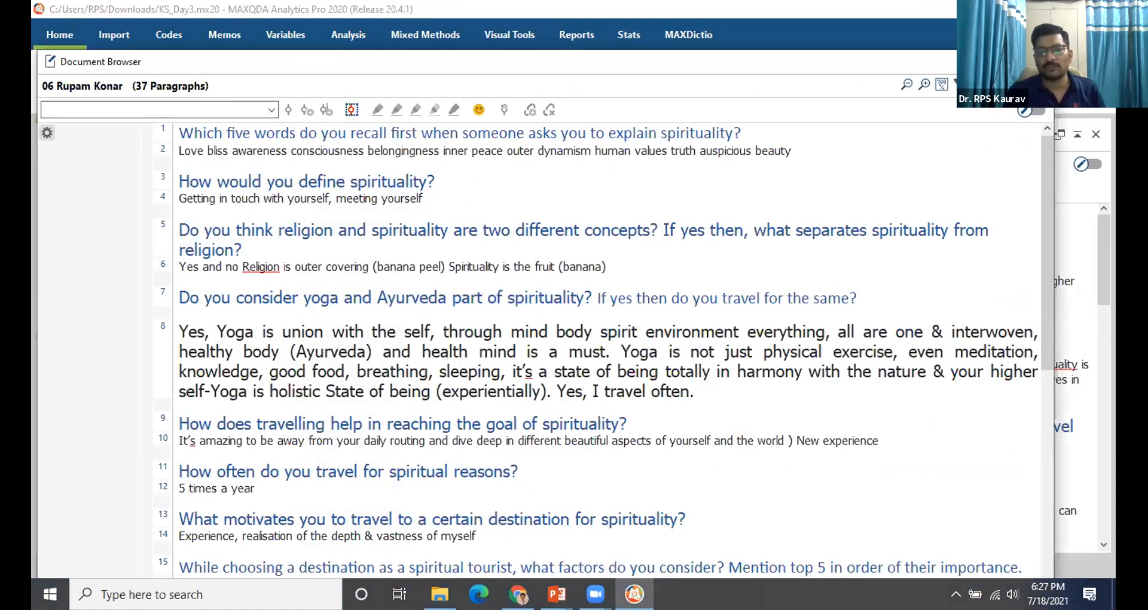
click(1000, 61)
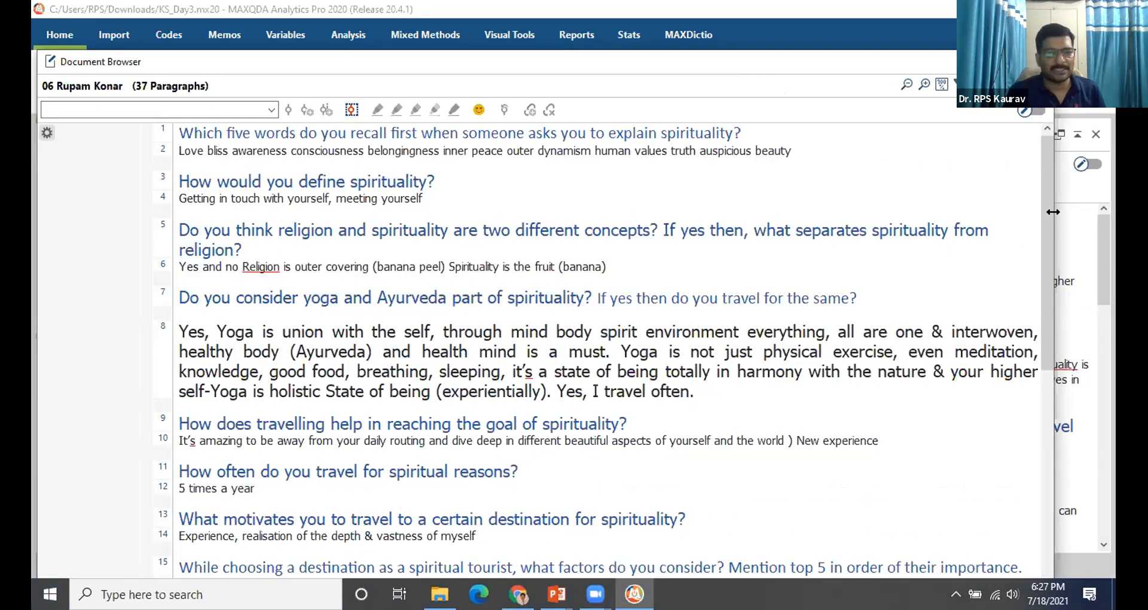
Narrow the second Document Browser beside the main one, read on through transcript 05, and close the second window.
scroll(776, 299, down, 5)
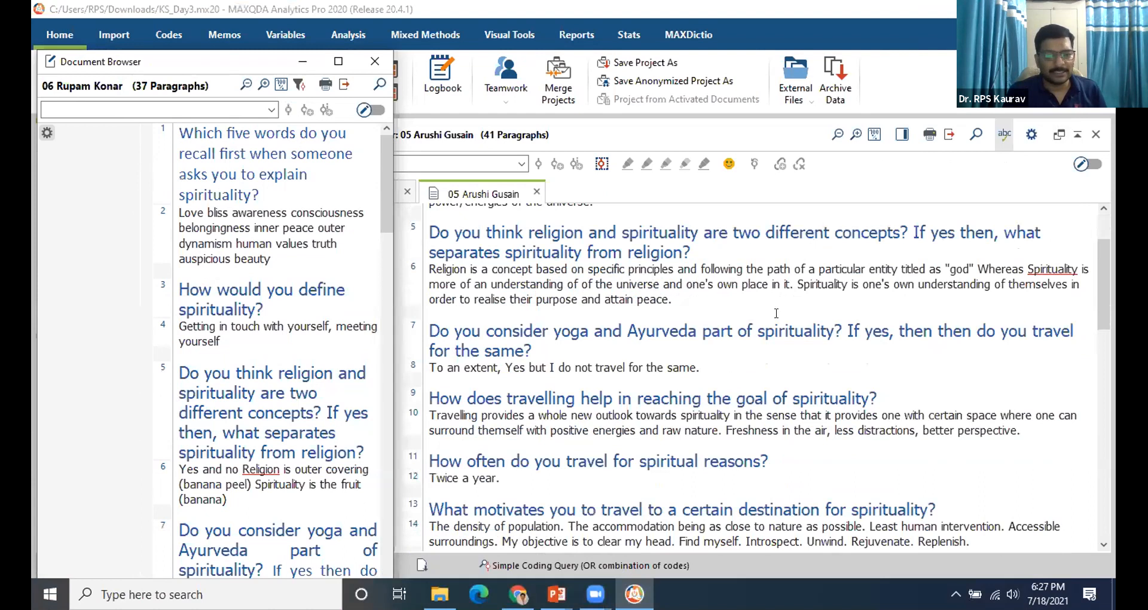
scroll(609, 264, down, 3)
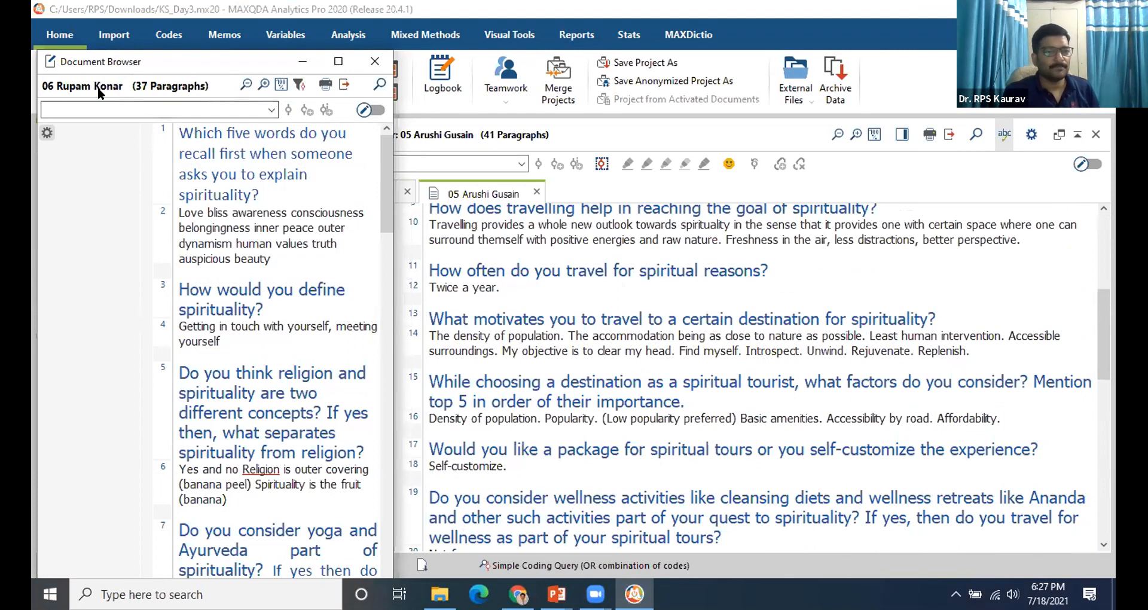
click(562, 279)
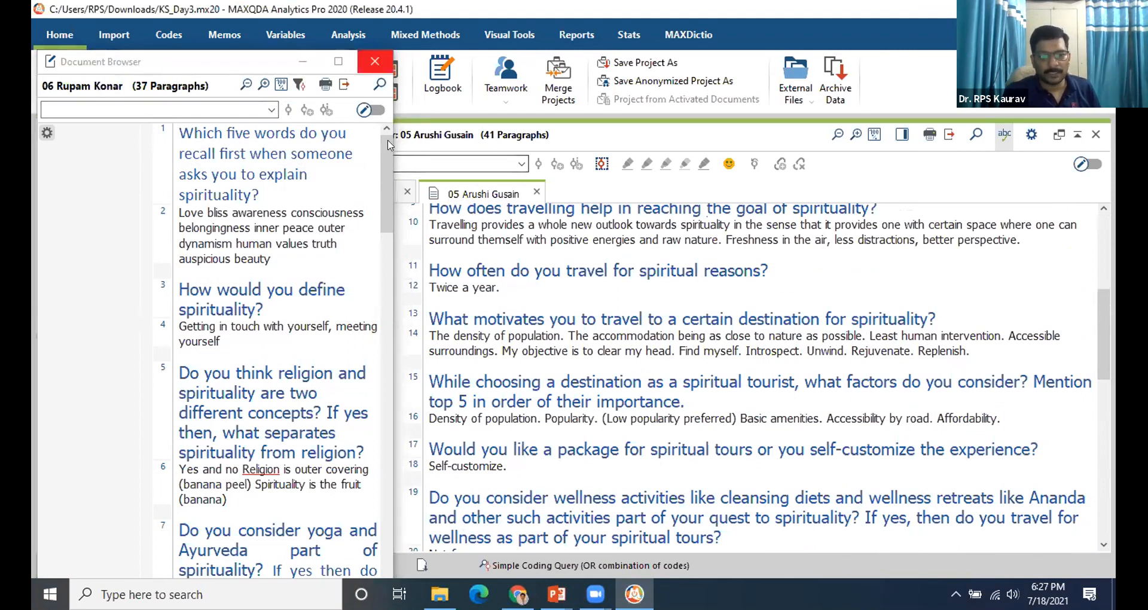
click(375, 61)
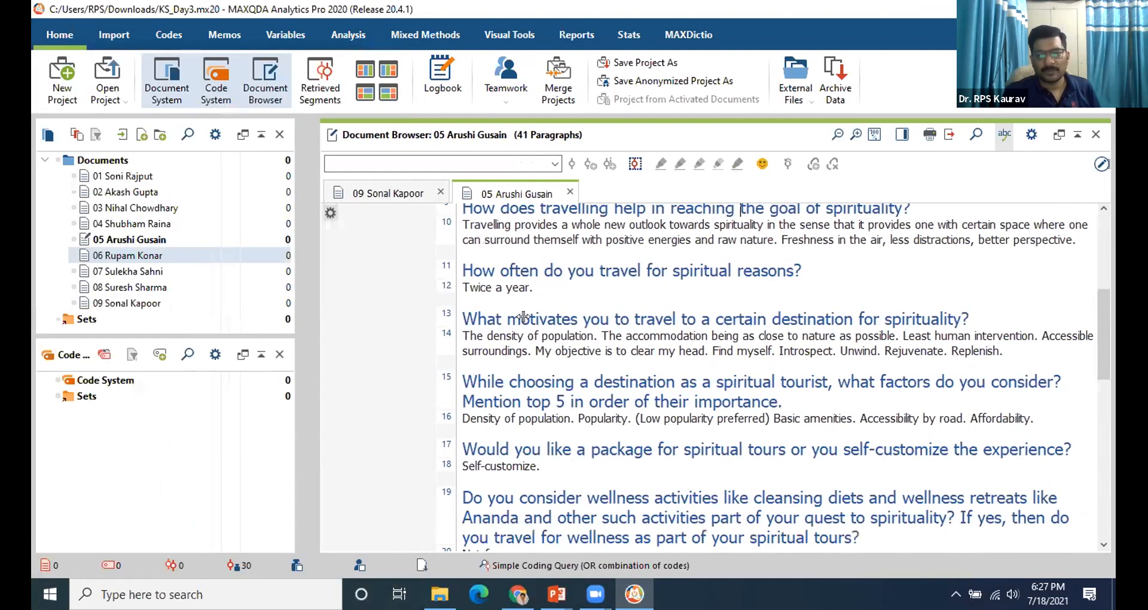
Widen the Document System and Code System panes, and reopen transcript 06 in a second Document Browser enlarged to reach transcript 05.
drag(329, 317, 524, 317)
click(123, 252)
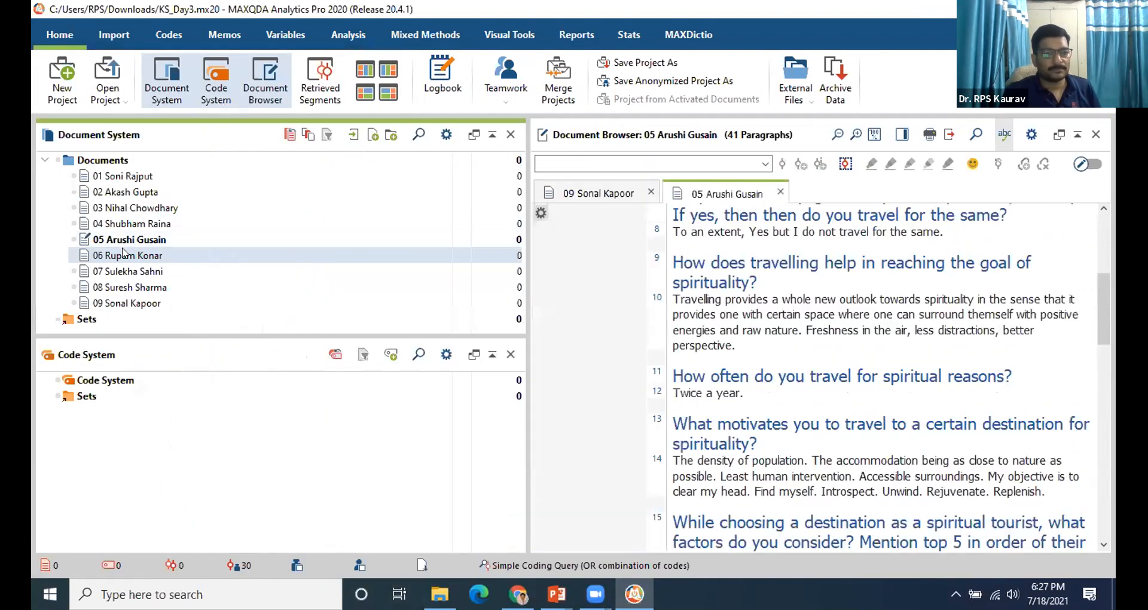
right_click(125, 255)
click(191, 78)
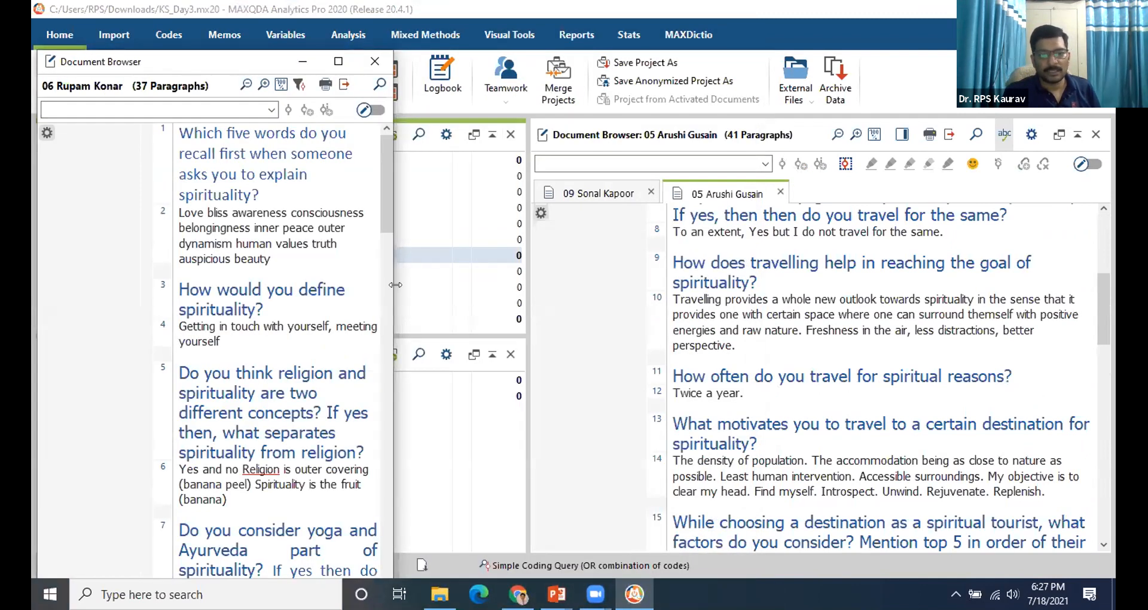
drag(424, 318, 612, 335)
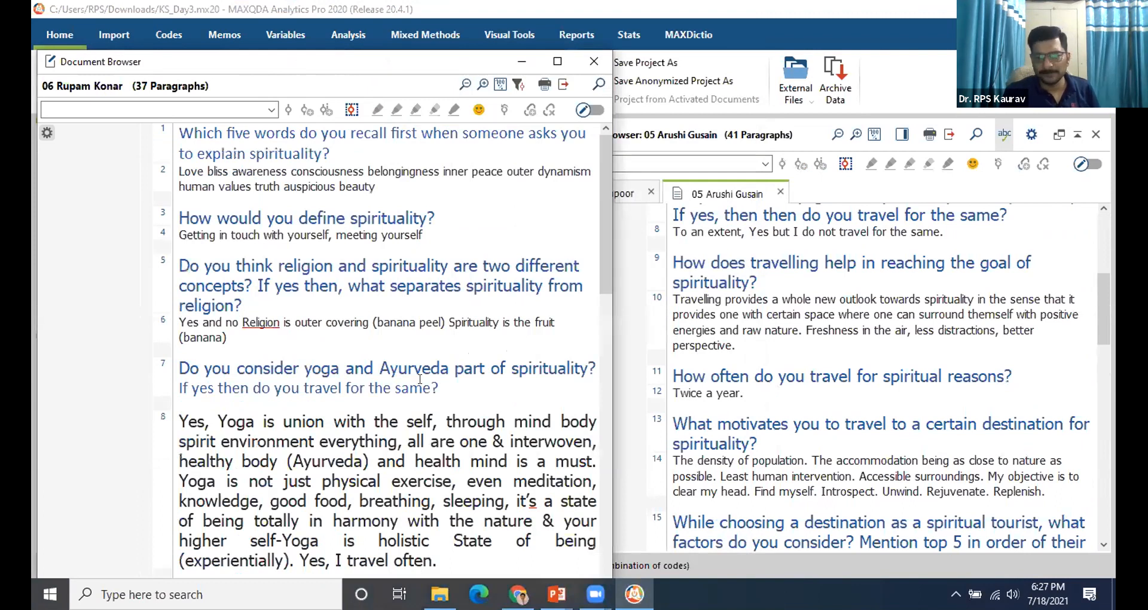
Read through transcript 06 in the second Document Browser down to the factor ratings, and close that window.
scroll(421, 378, down, 3)
scroll(431, 378, down, 6)
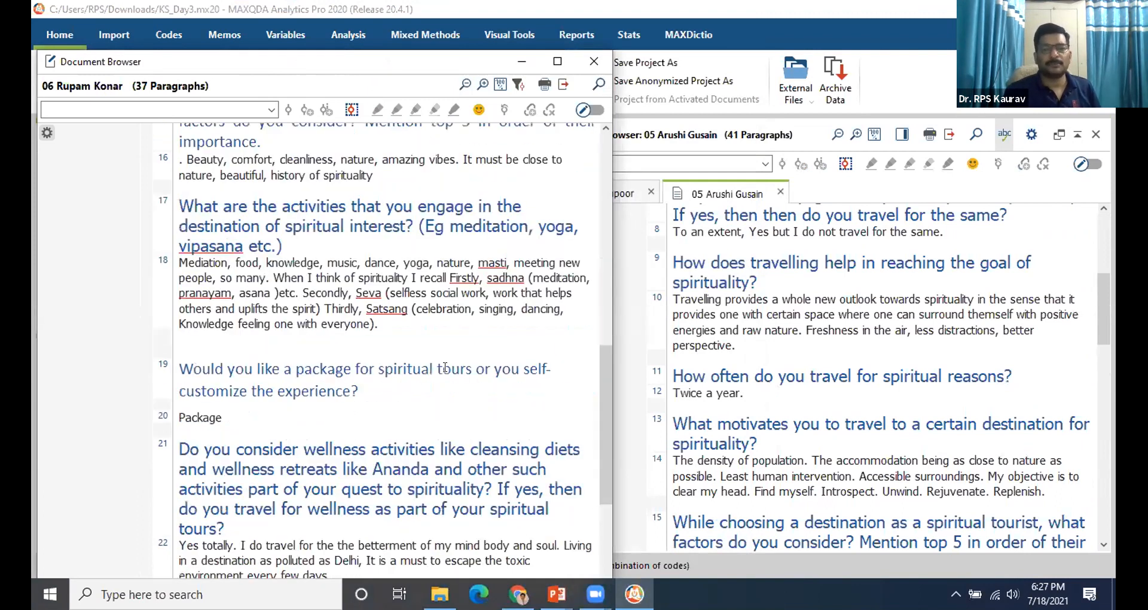
scroll(449, 363, down, 8)
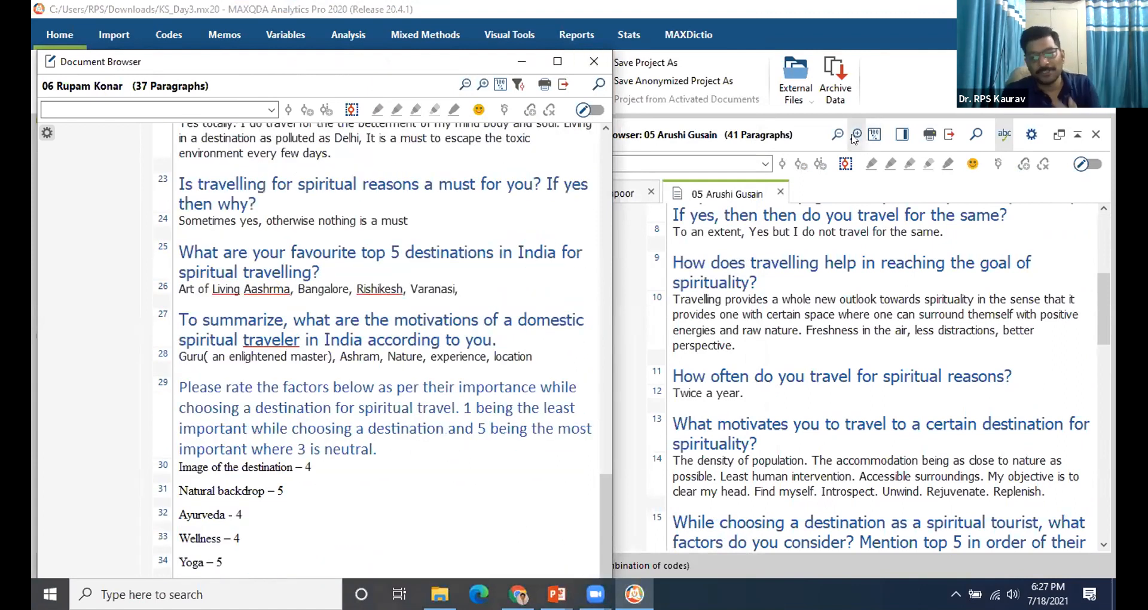
click(594, 61)
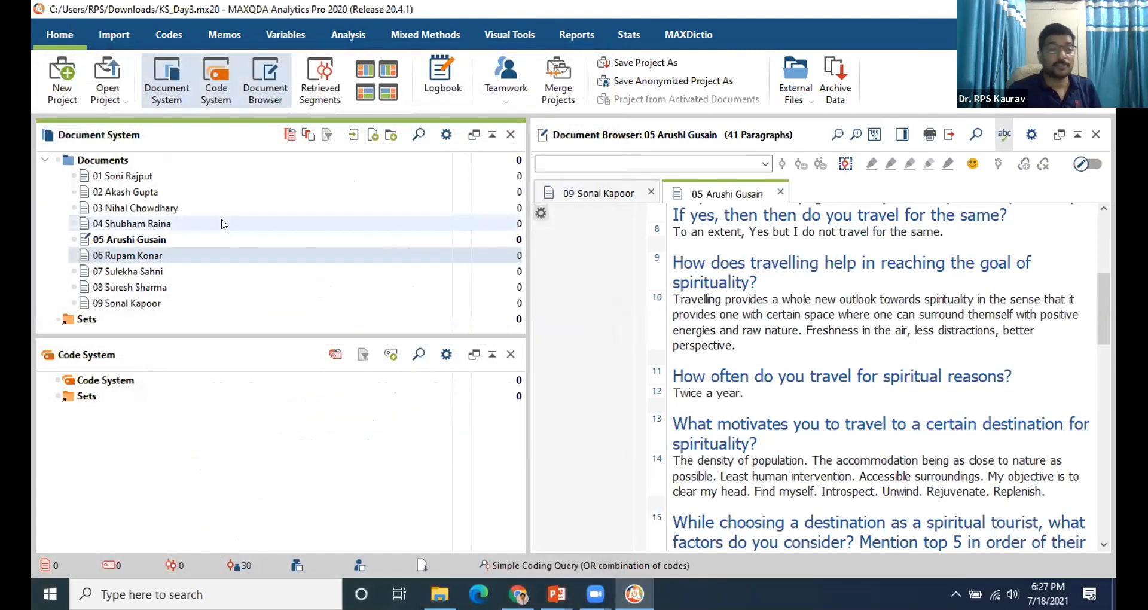
Dismiss the options for document 03 and activate document 05 in the Document System.
right_click(154, 209)
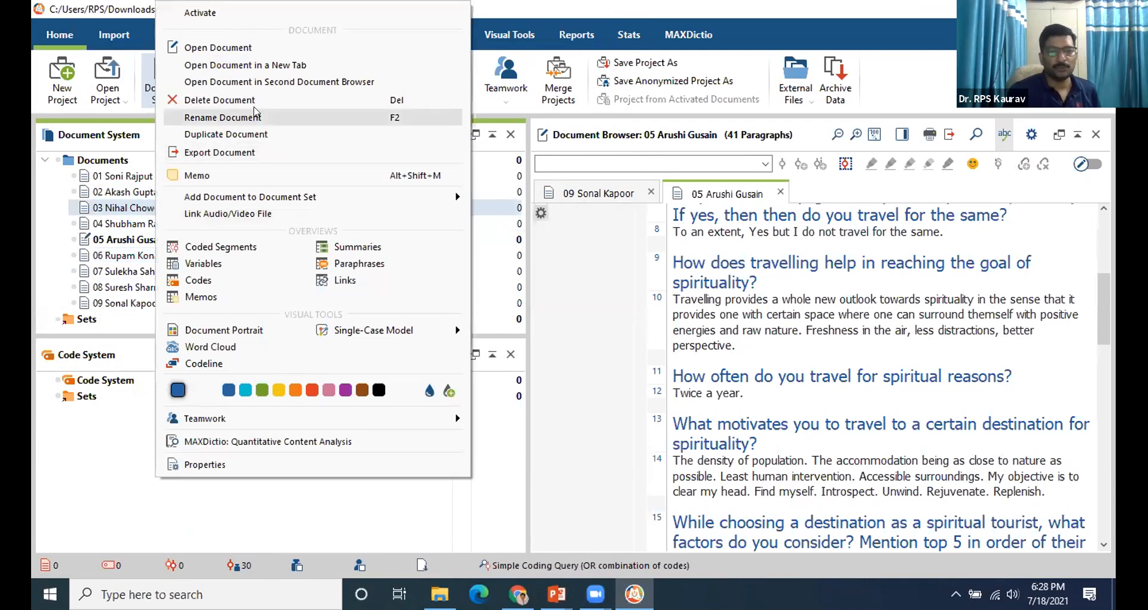
click(82, 235)
Switch to the S3 Coding presentation in PowerPoint, show slide 3 full screen, and go on to slide 4.
click(557, 594)
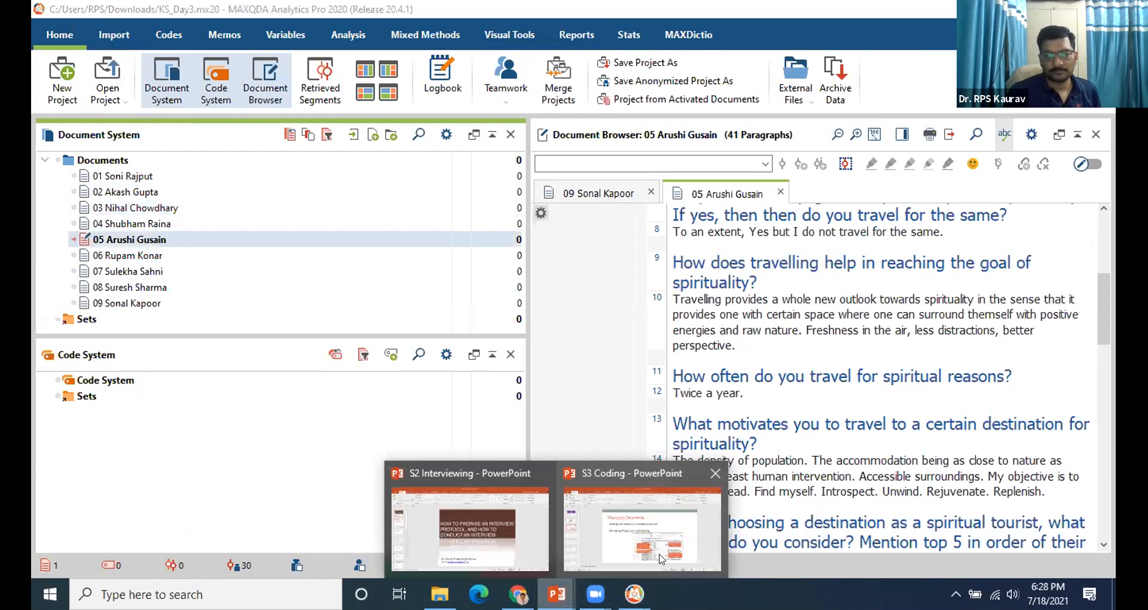
click(671, 504)
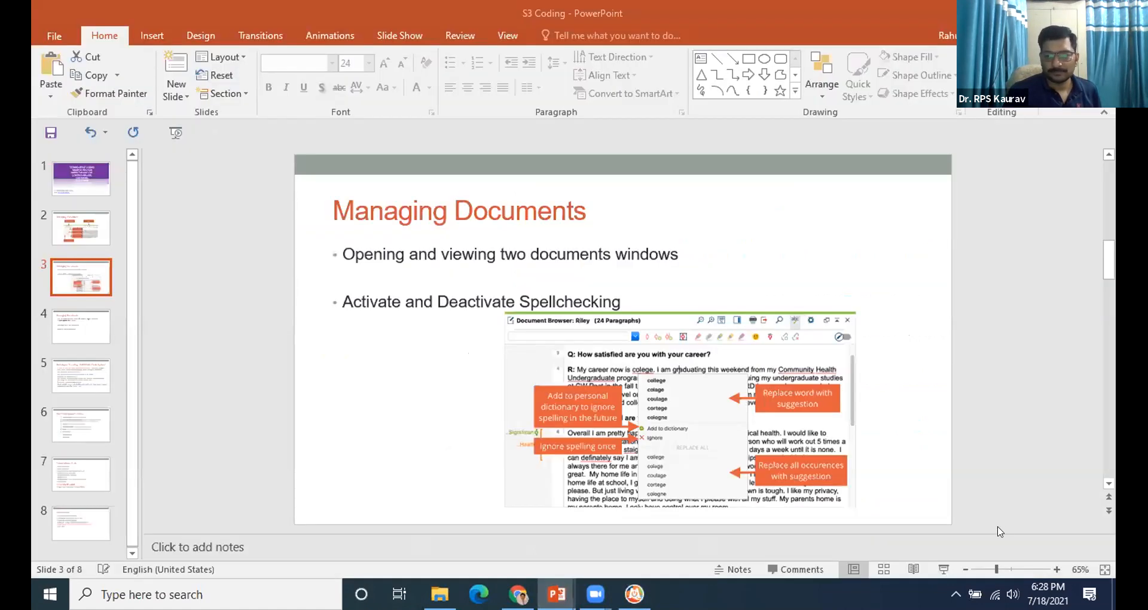
click(944, 569)
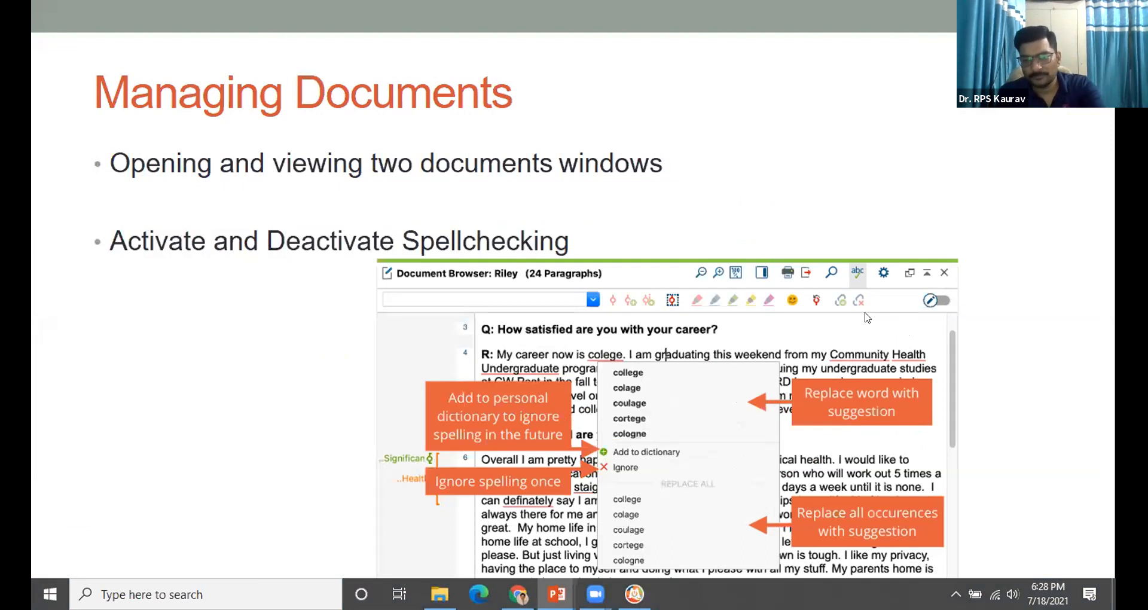
key(Escape)
click(81, 338)
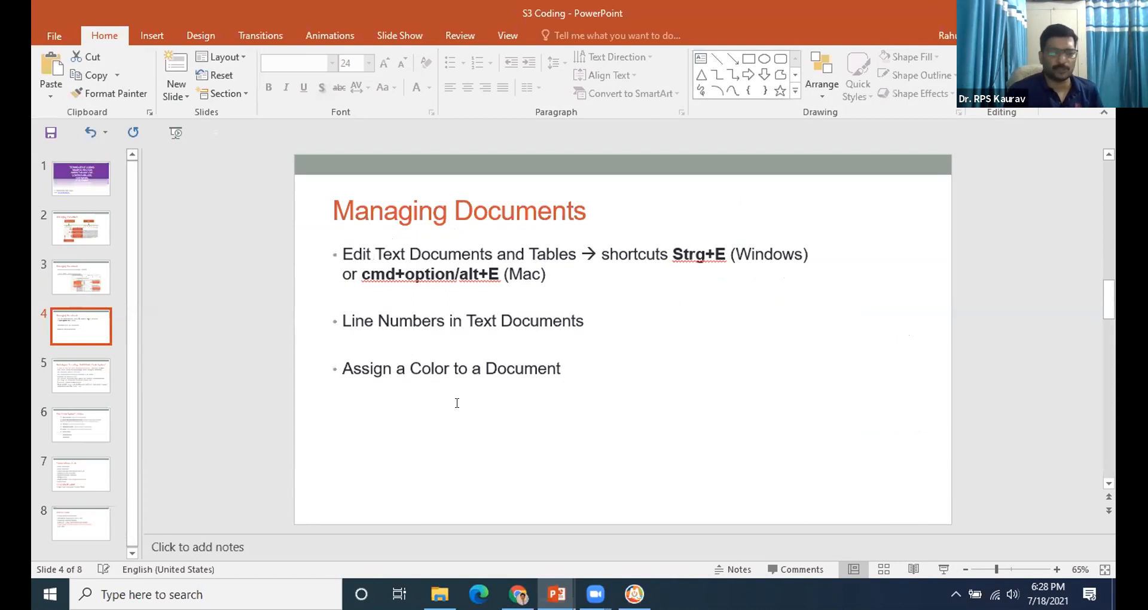
Return to MAXQDA and assign the purple color to document 01.
click(634, 593)
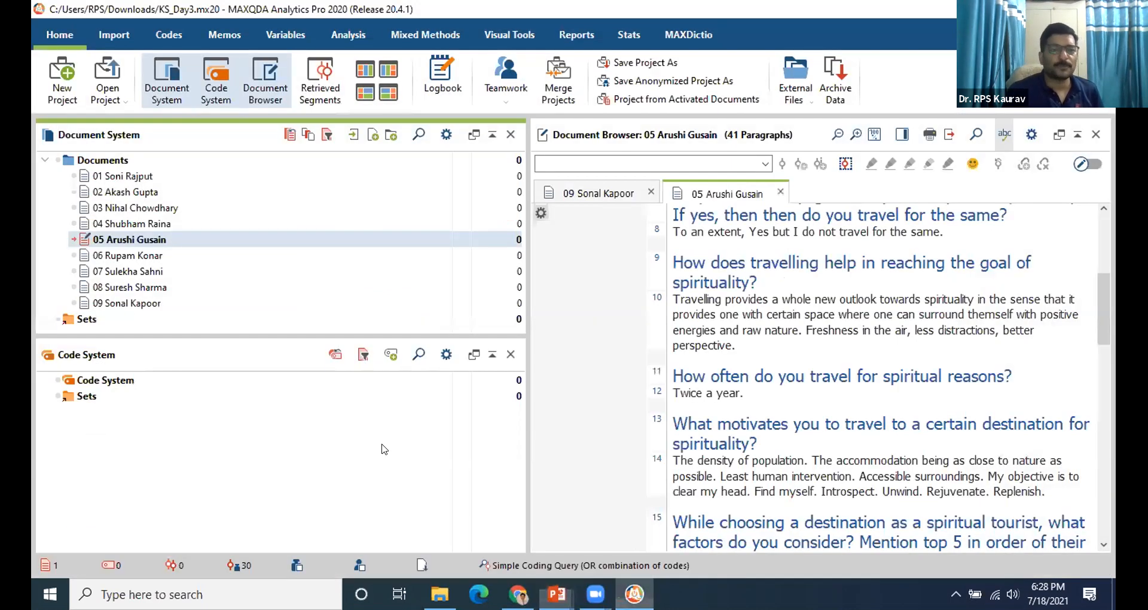
click(141, 176)
mouse_move(98, 183)
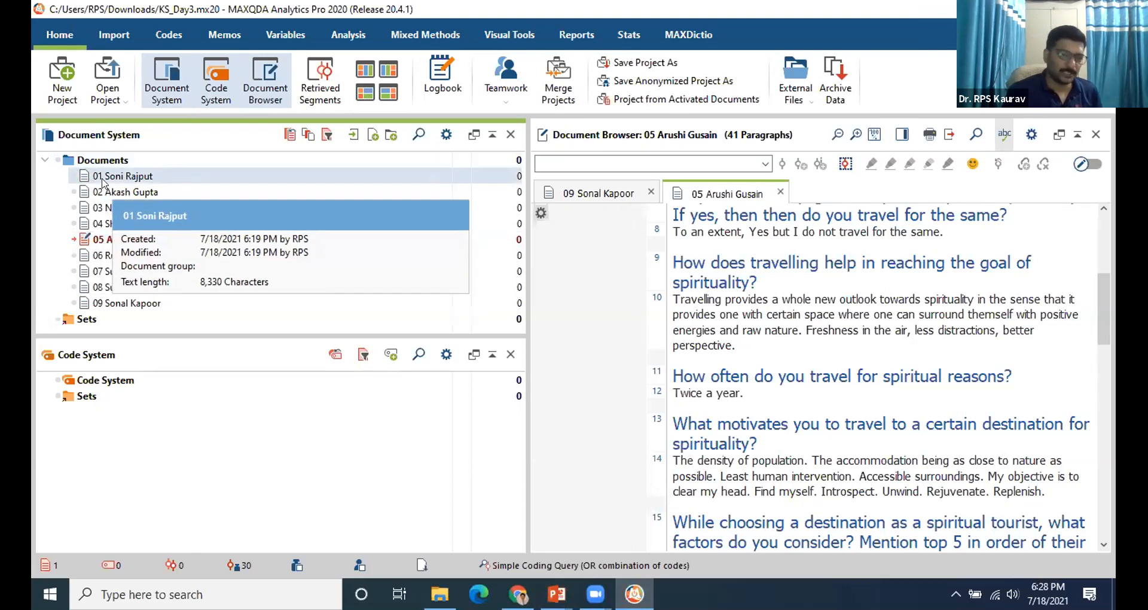
right_click(106, 176)
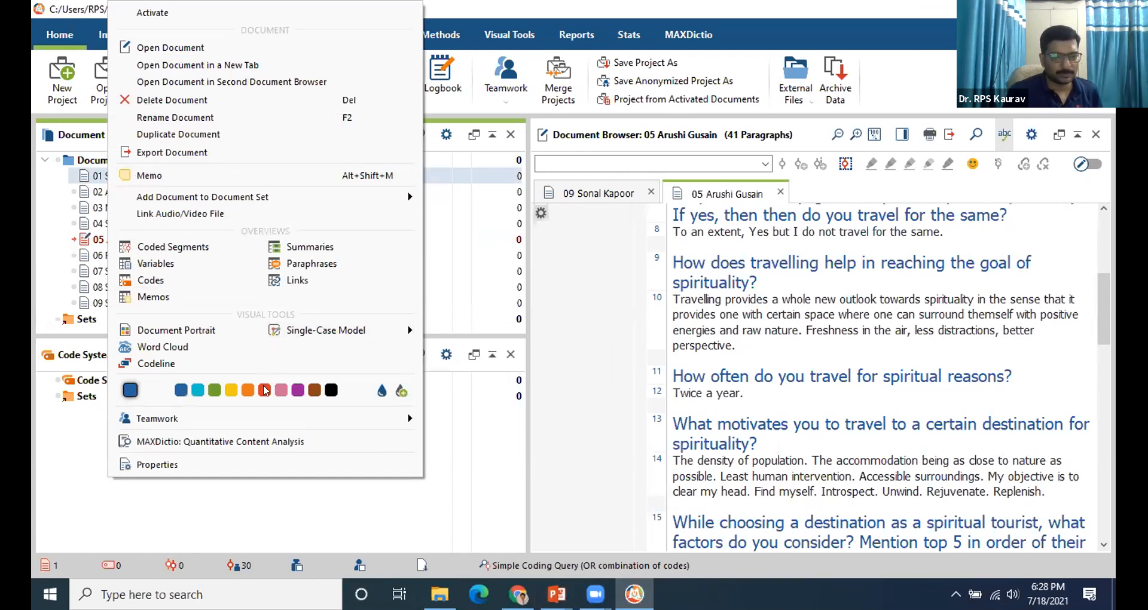
click(295, 391)
Assign the purple color to document 05 in the Document System.
click(121, 239)
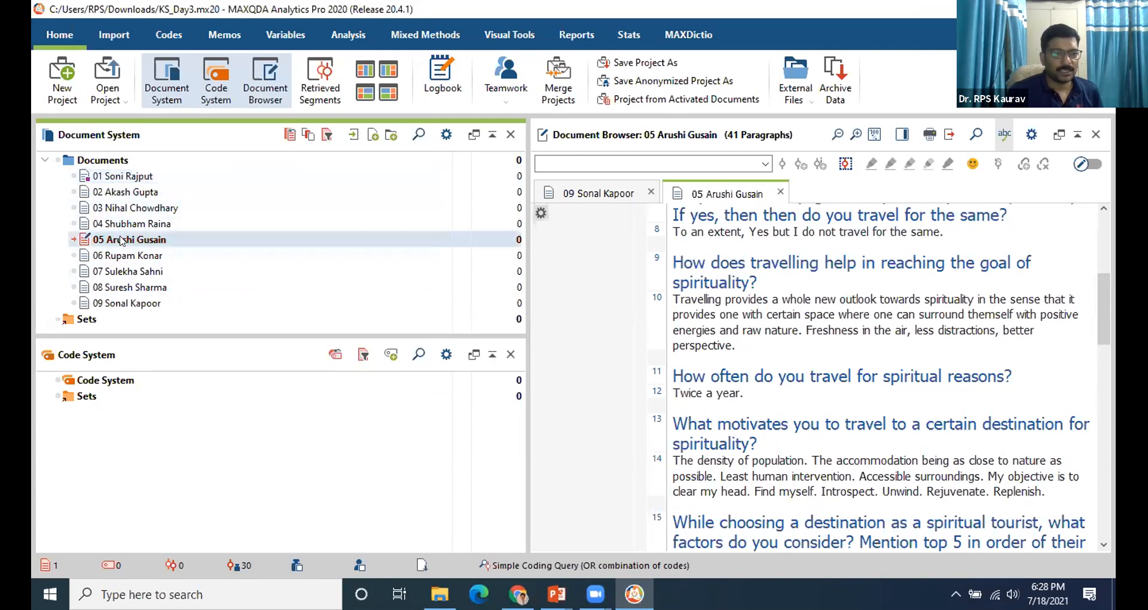
right_click(122, 240)
click(308, 391)
Assign the green color to document 06 in the Document System.
click(108, 257)
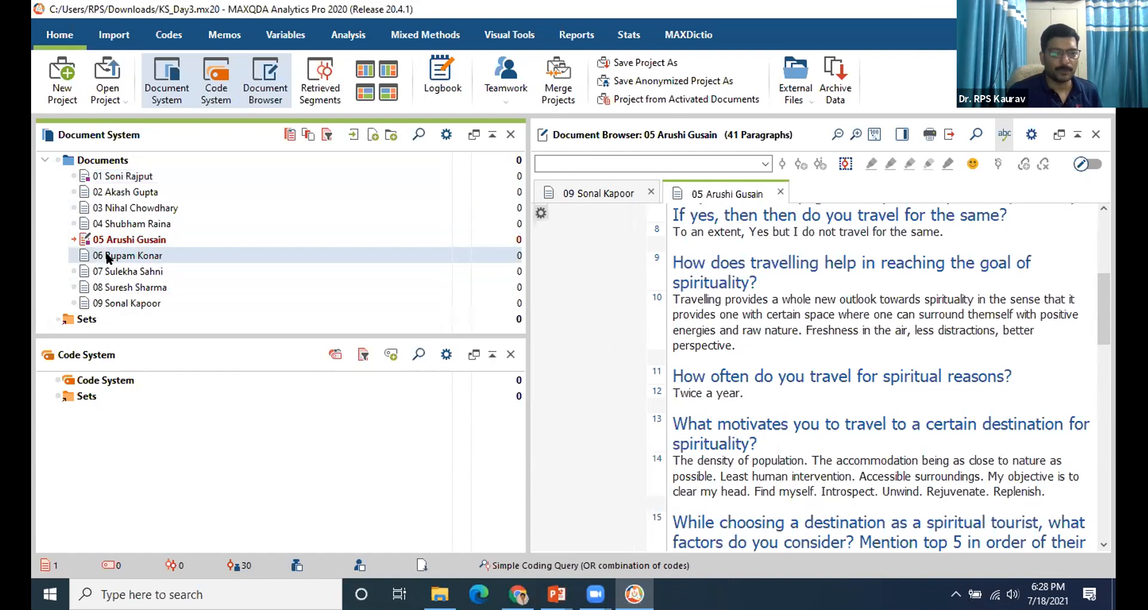
right_click(108, 258)
click(112, 290)
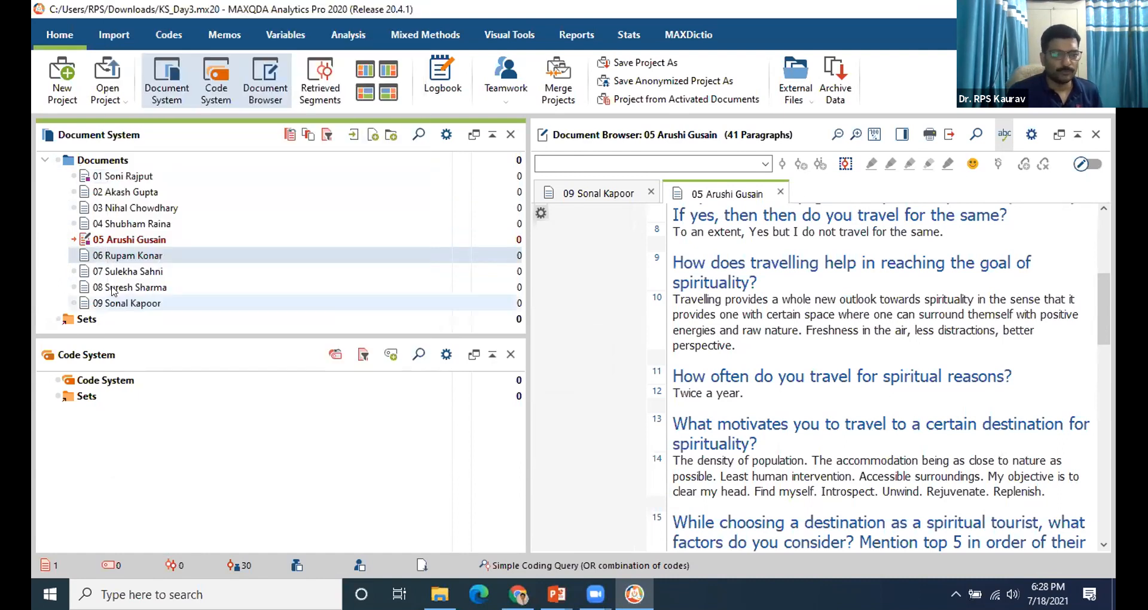
right_click(121, 255)
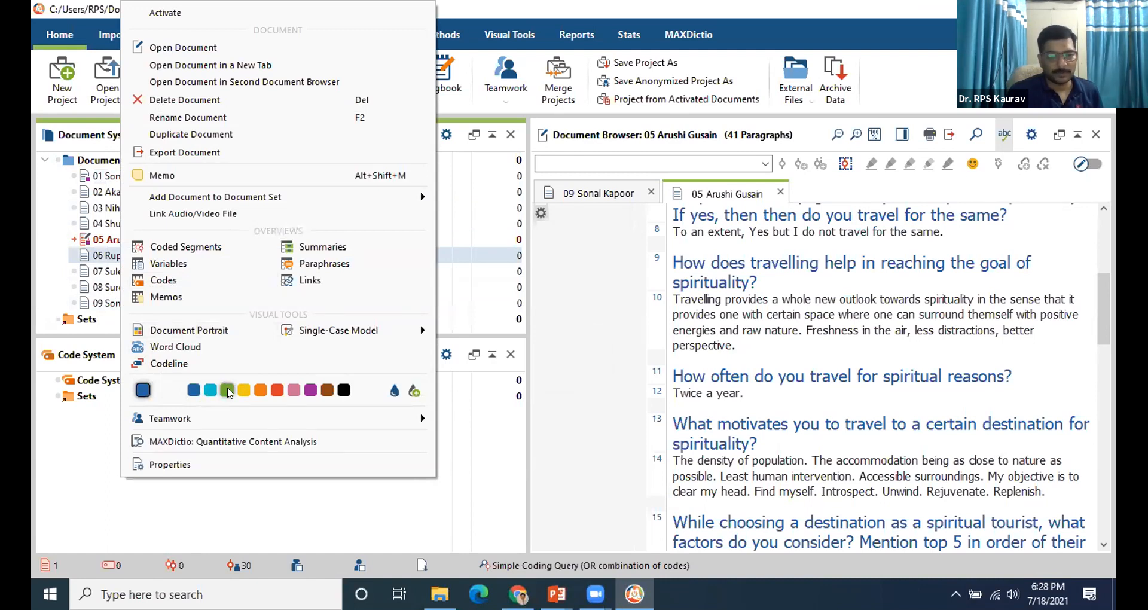
click(227, 391)
Activate document 07 in the Document System.
right_click(131, 271)
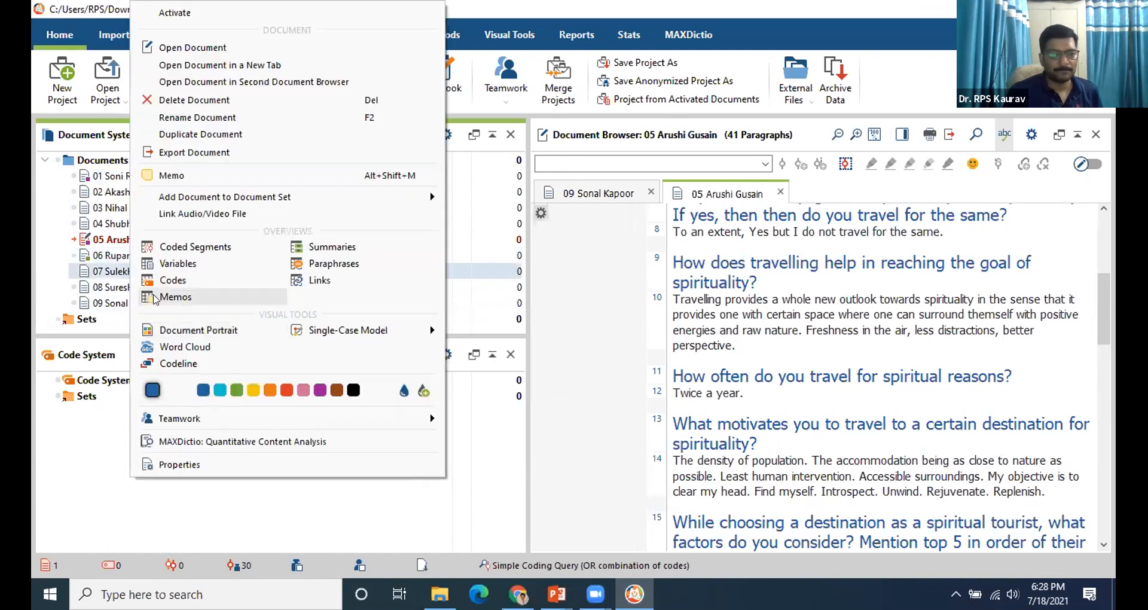
click(174, 13)
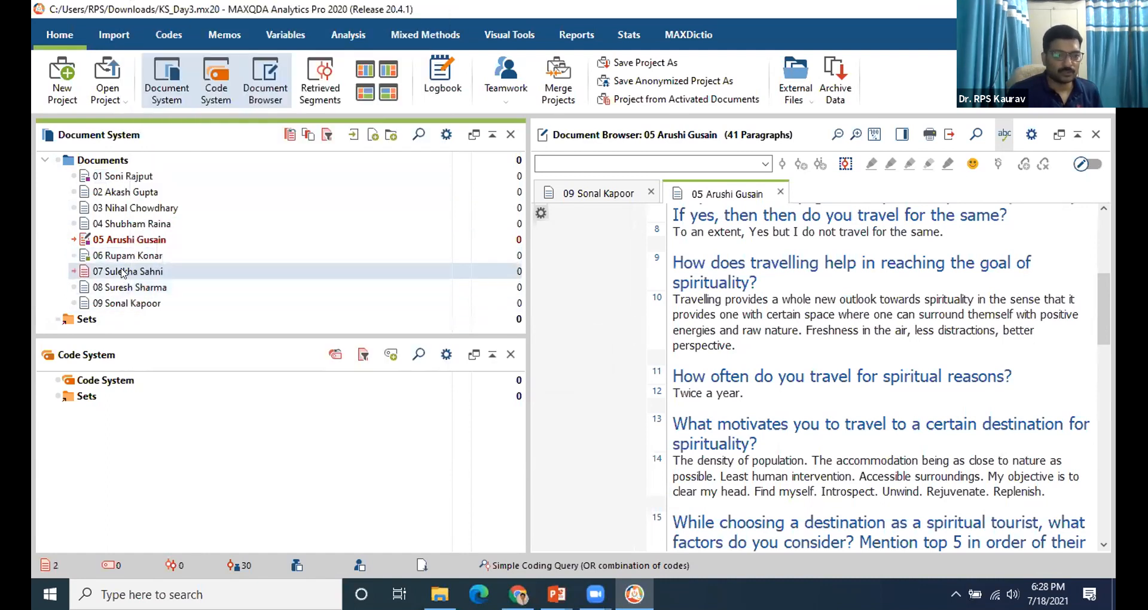
Assign the red color to document 07 and the green color to document 08 in the Document System.
right_click(123, 272)
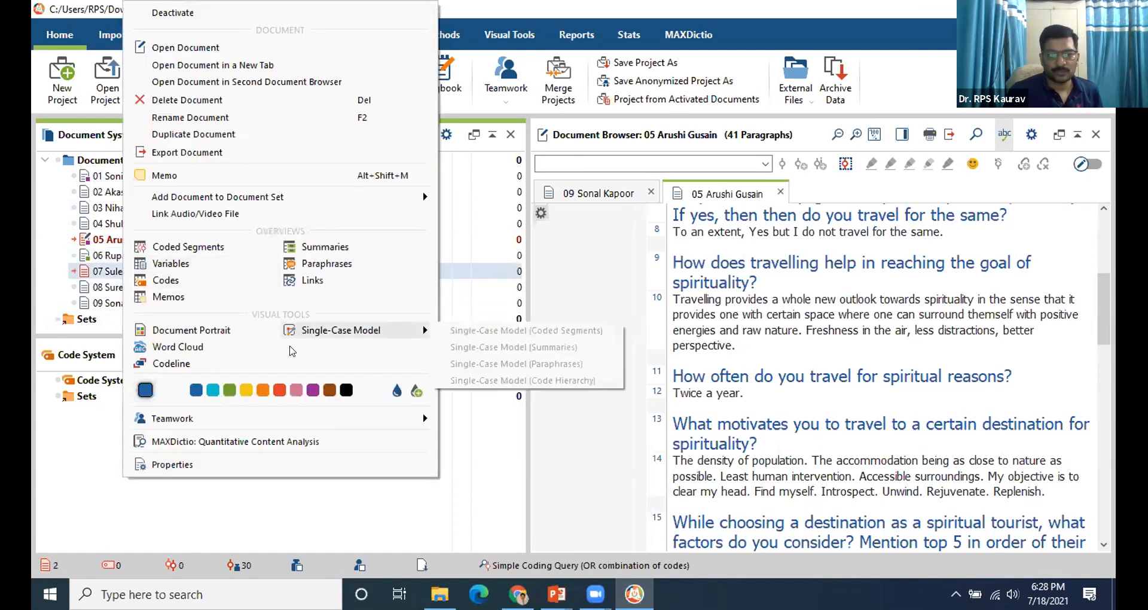
click(277, 392)
click(112, 289)
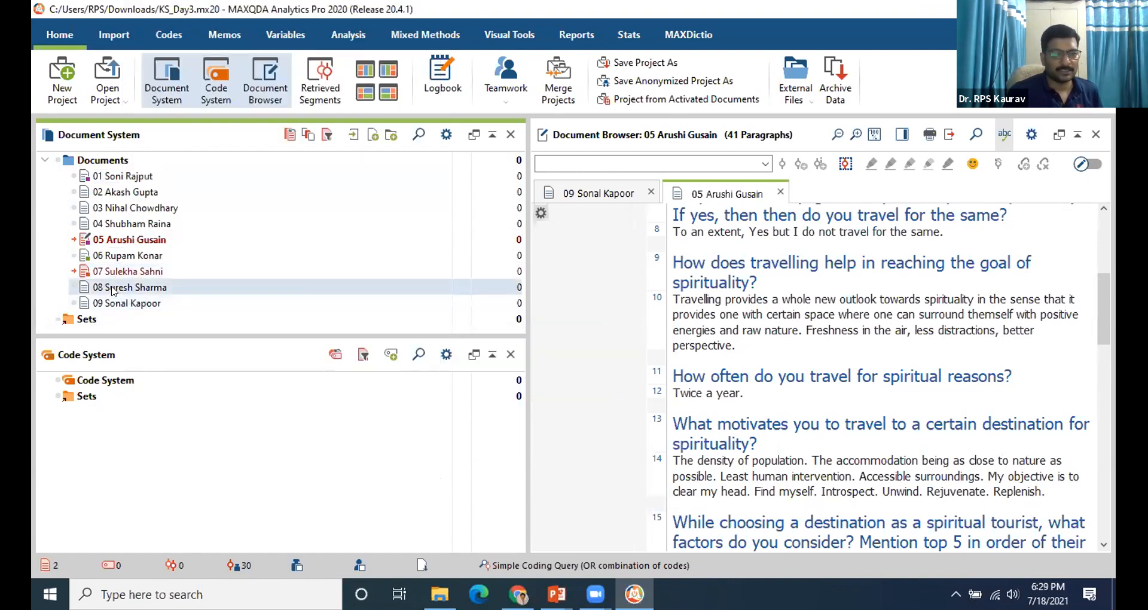
right_click(114, 288)
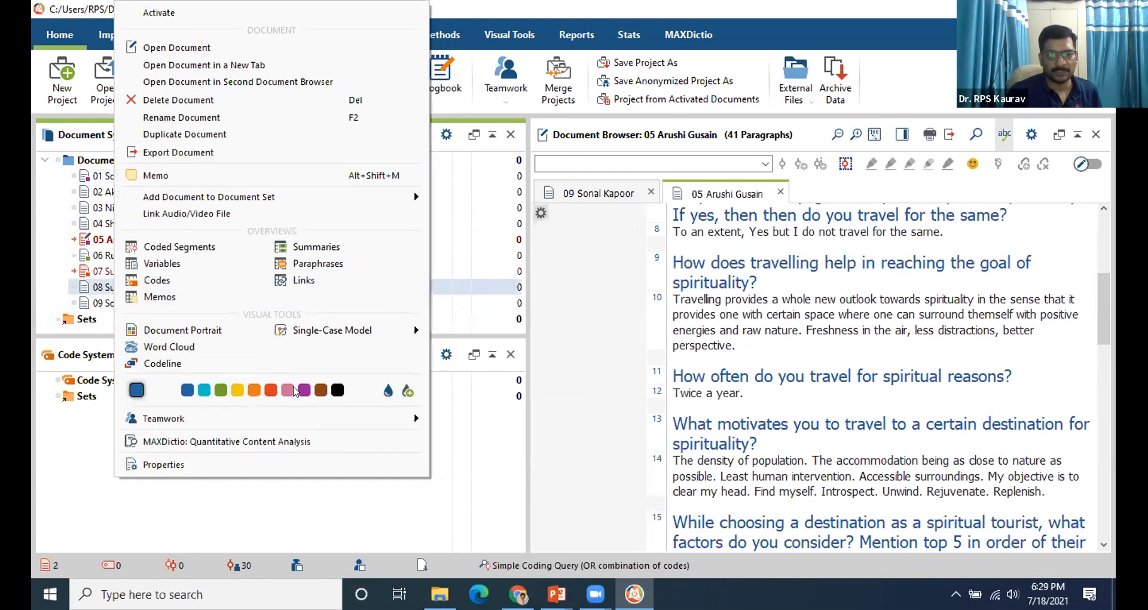
click(220, 391)
Assign the red color to documents 09 and 04 in the Document System.
click(112, 302)
right_click(113, 302)
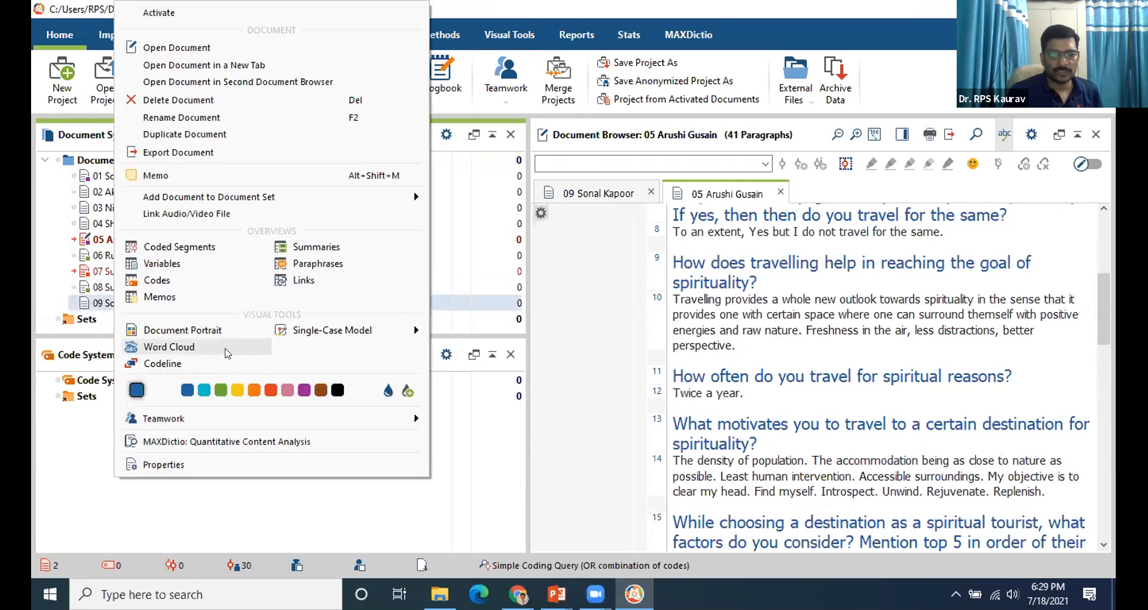
click(266, 390)
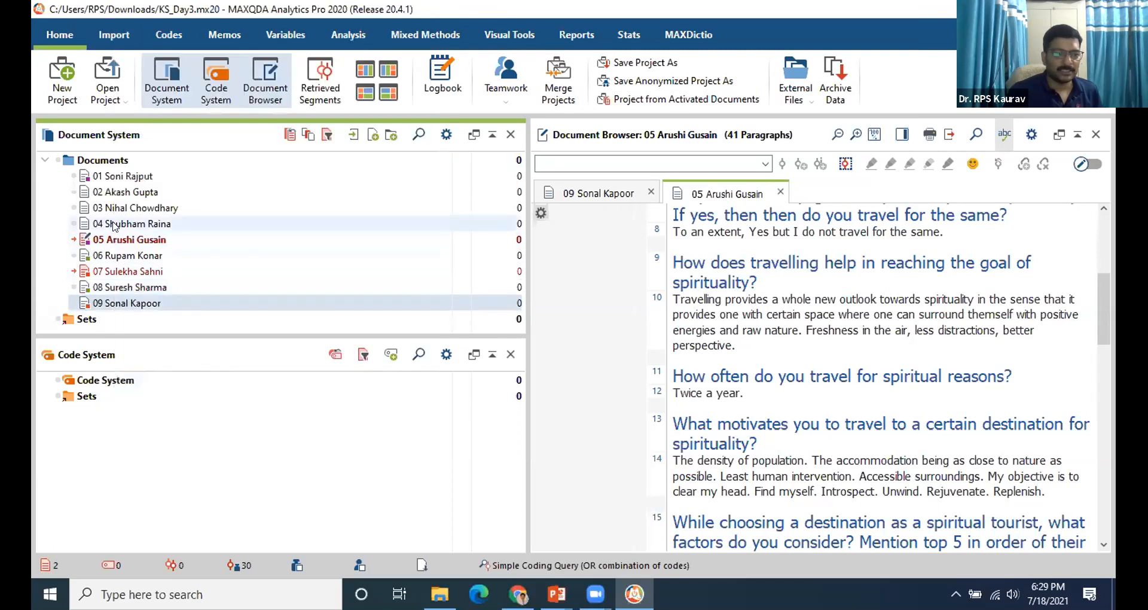
click(113, 225)
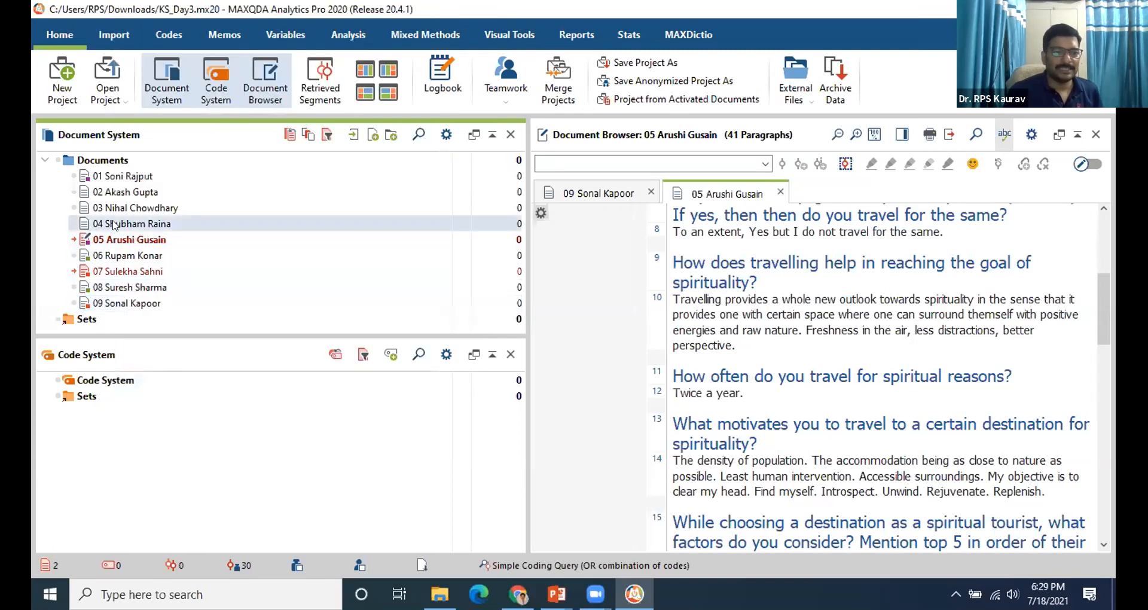
right_click(114, 225)
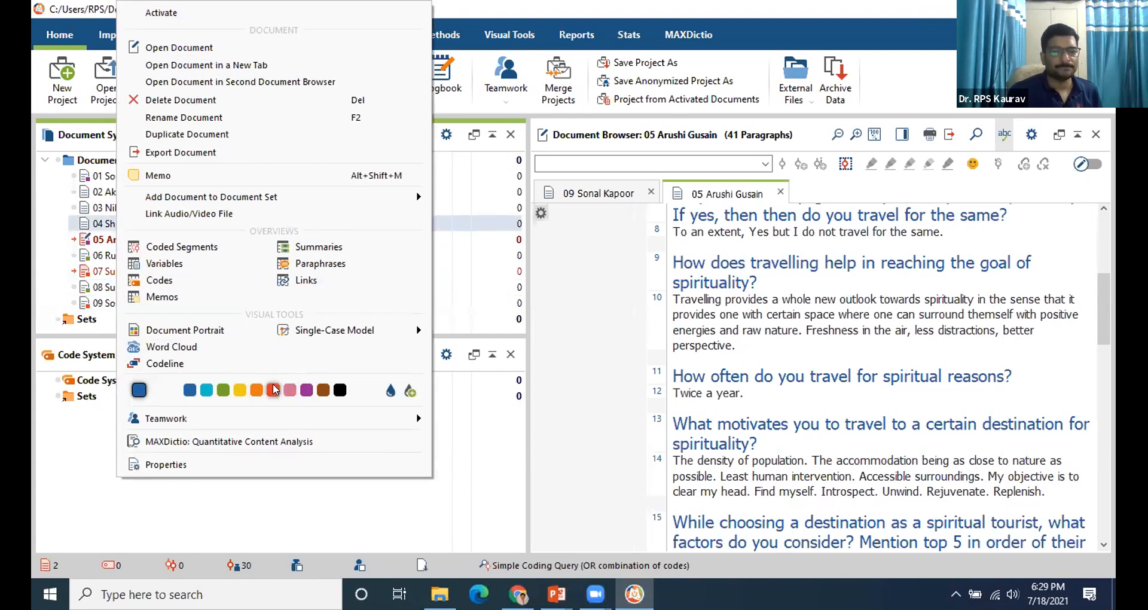
key(Escape)
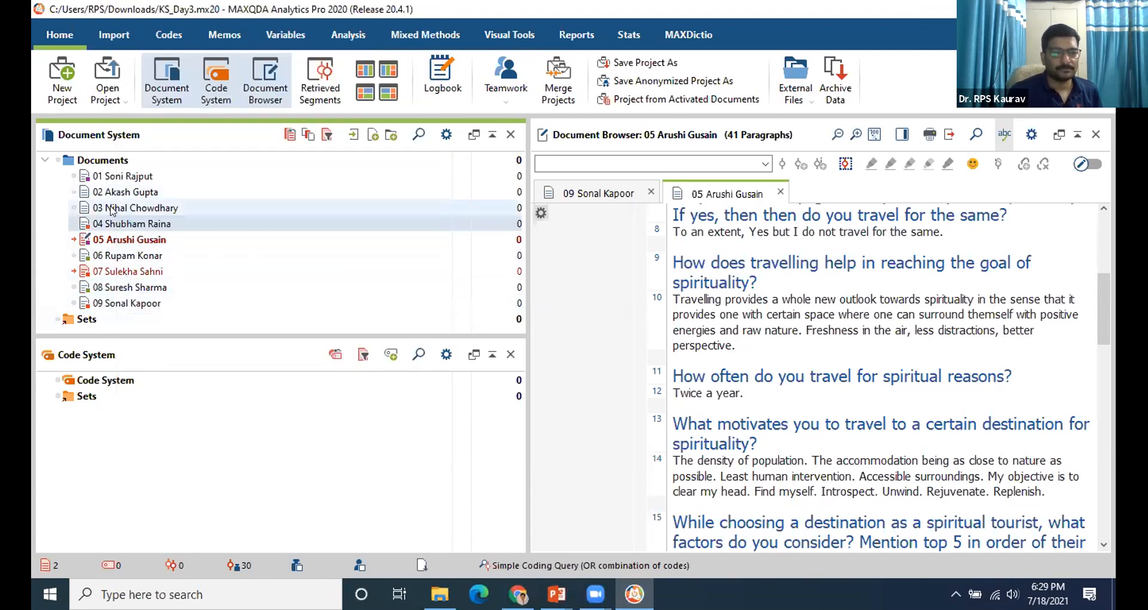
Assign the red color to document 03 in the Document System.
click(110, 208)
right_click(112, 208)
click(270, 390)
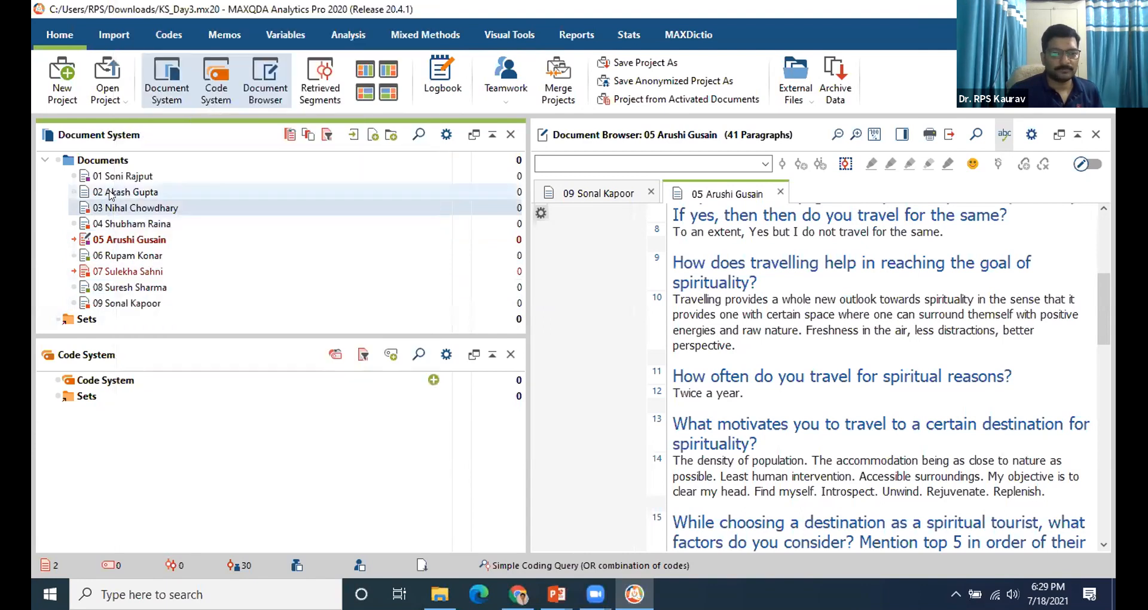
Assign the red color to document 02 and deactivate all documents in the Document System.
right_click(110, 192)
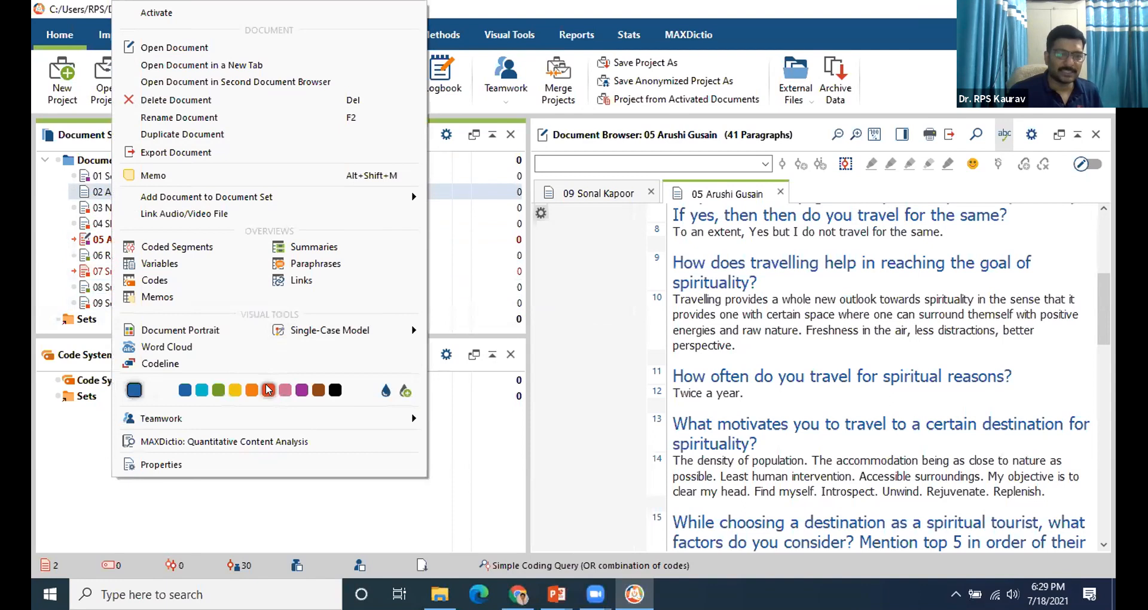
click(268, 389)
click(58, 159)
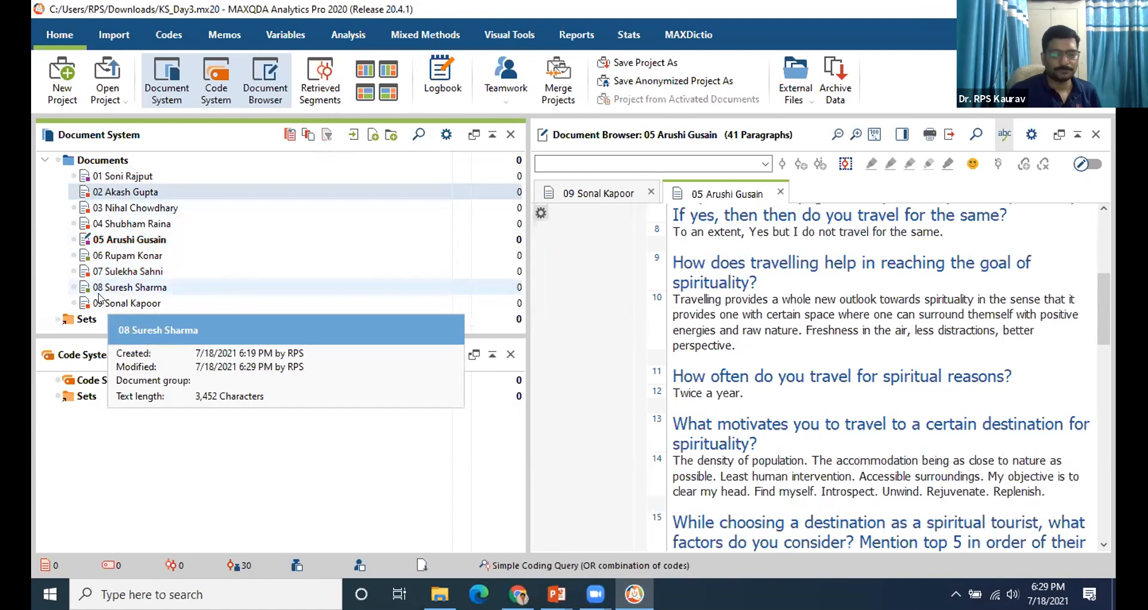
View documents 03 and 06 in the Document Browser and close their tab to return to document 09.
double_click(122, 211)
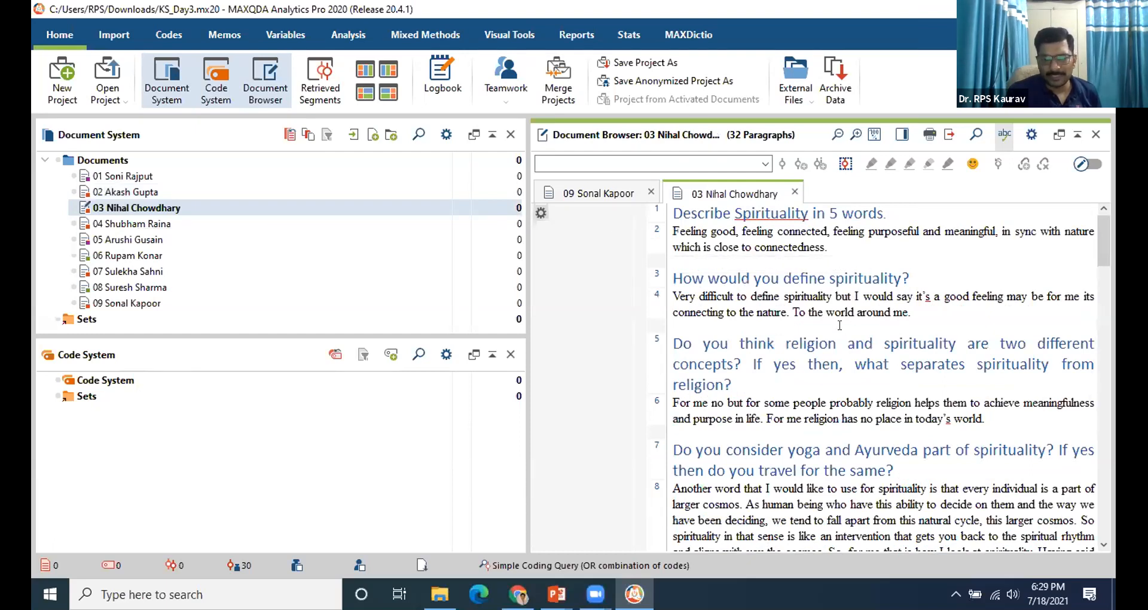
click(116, 254)
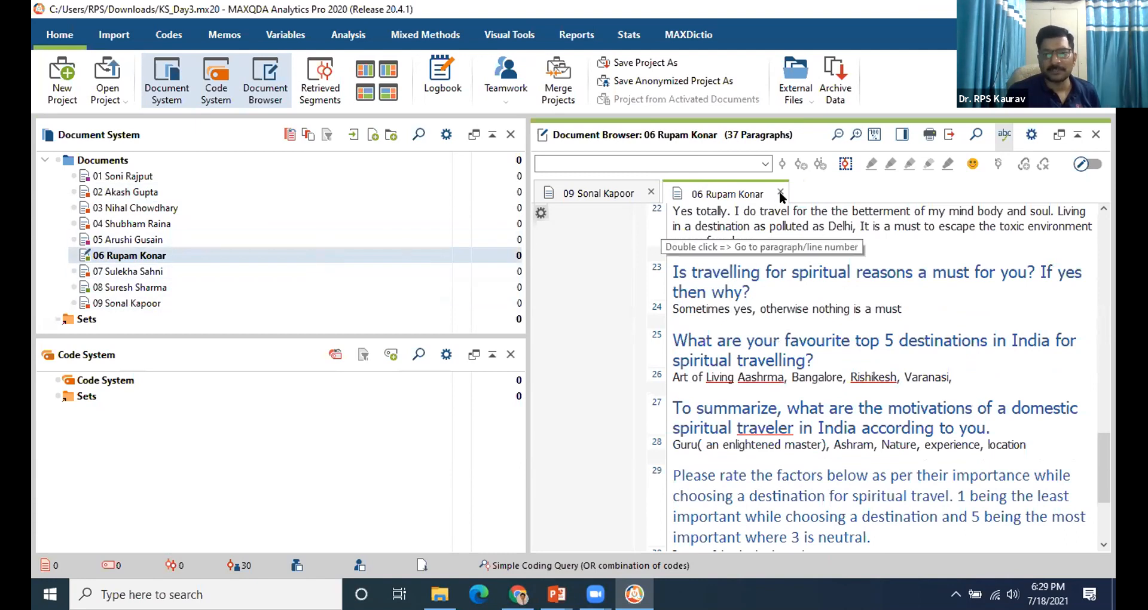
click(781, 192)
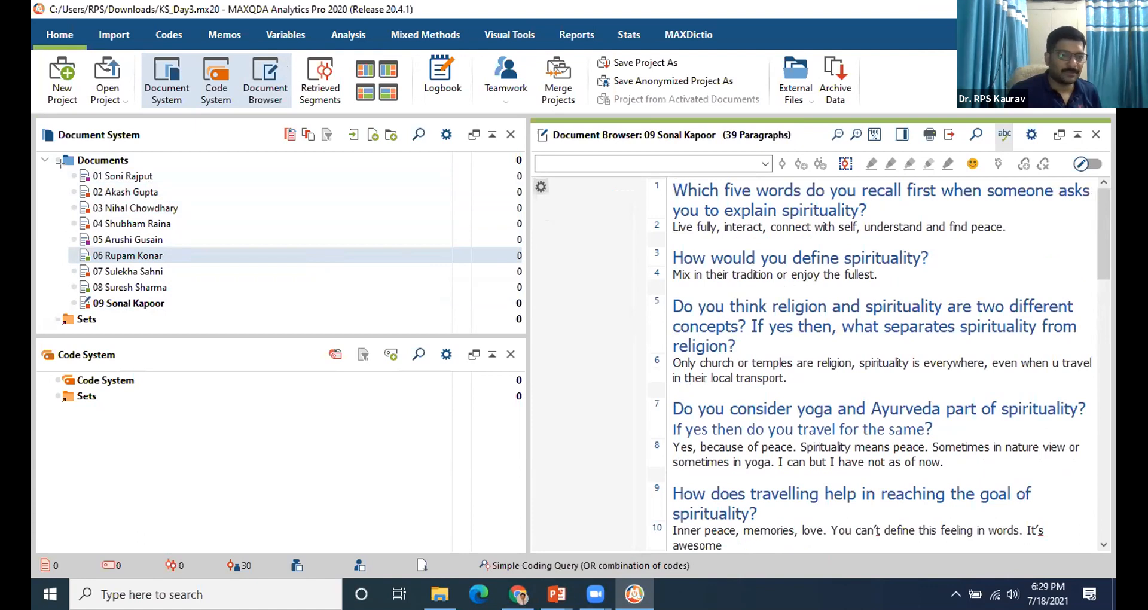
mouse_move(64, 167)
mouse_down()
mouse_move(99, 247)
mouse_move(106, 319)
mouse_up()
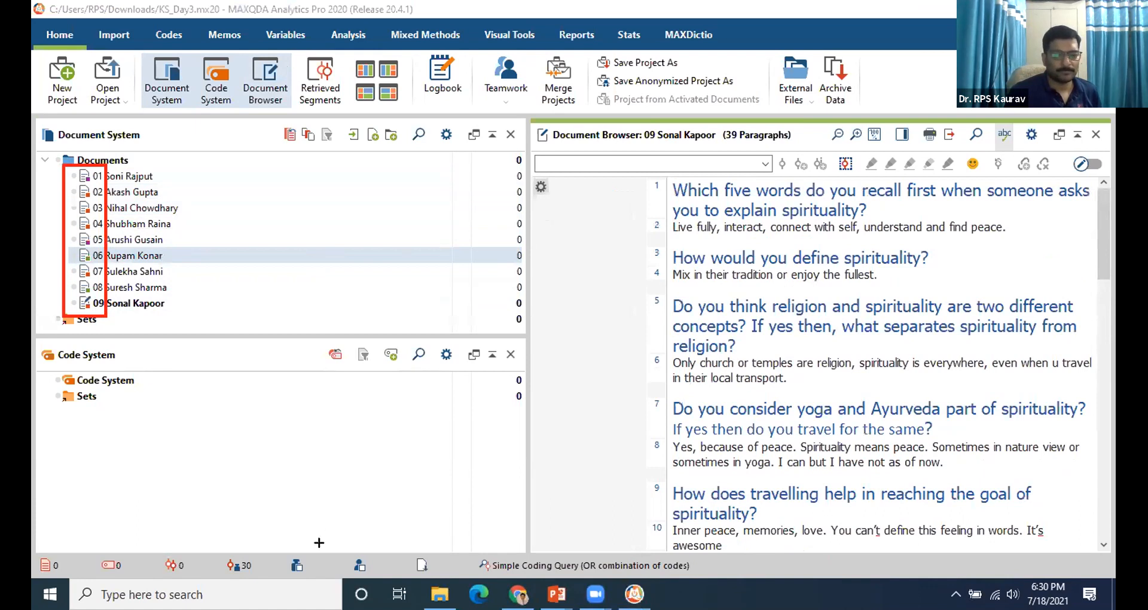
click(355, 236)
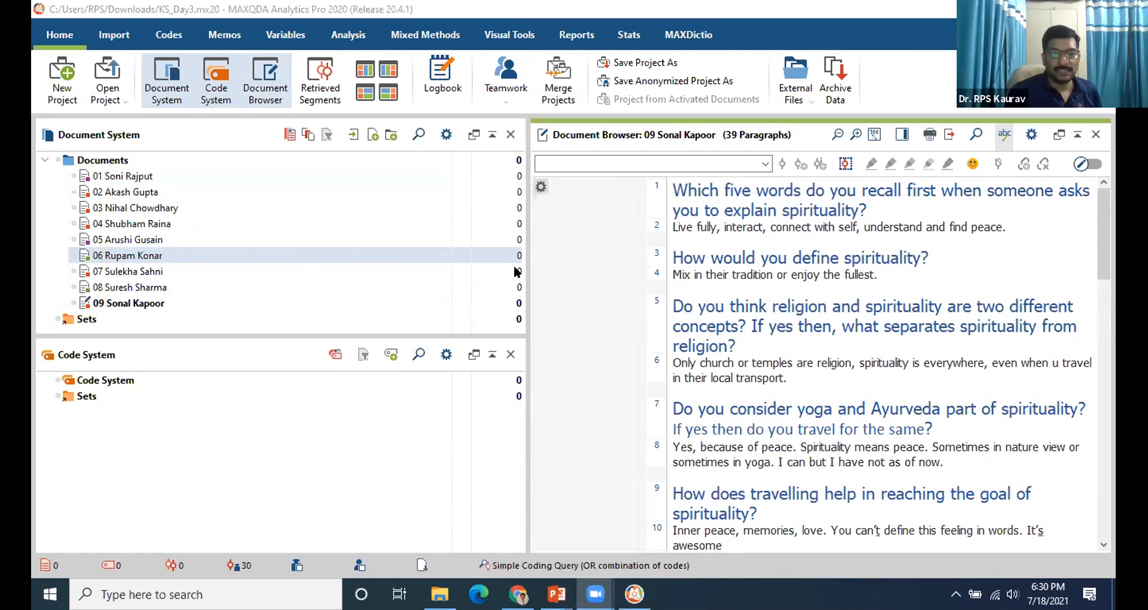
Narrow the Document System and Code System panes to widen the Document Browser, and select document 01.
drag(520, 274, 303, 289)
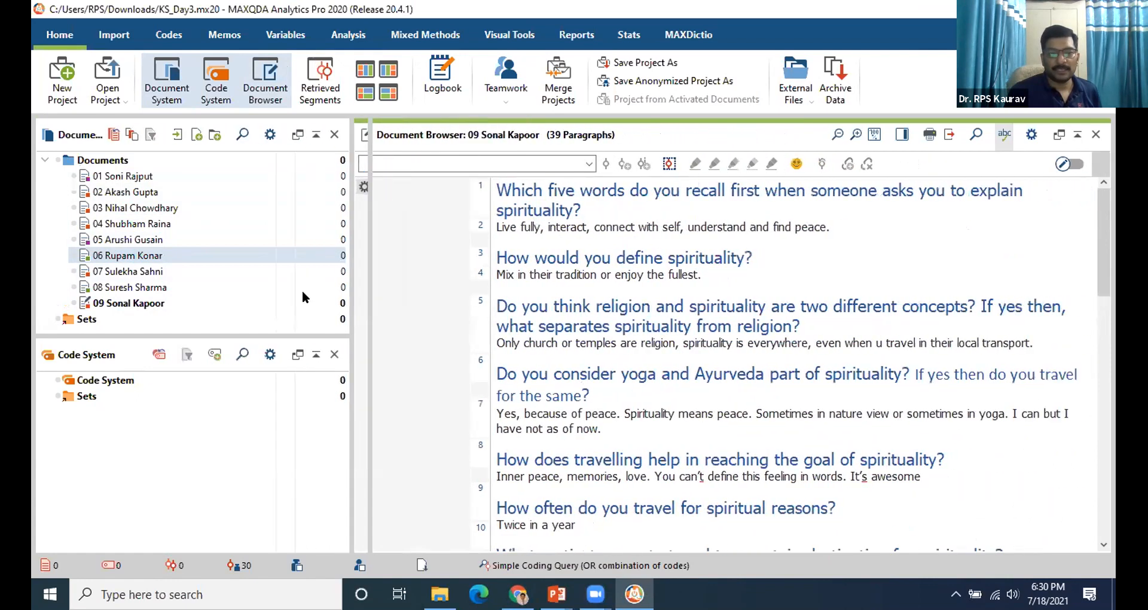
click(153, 177)
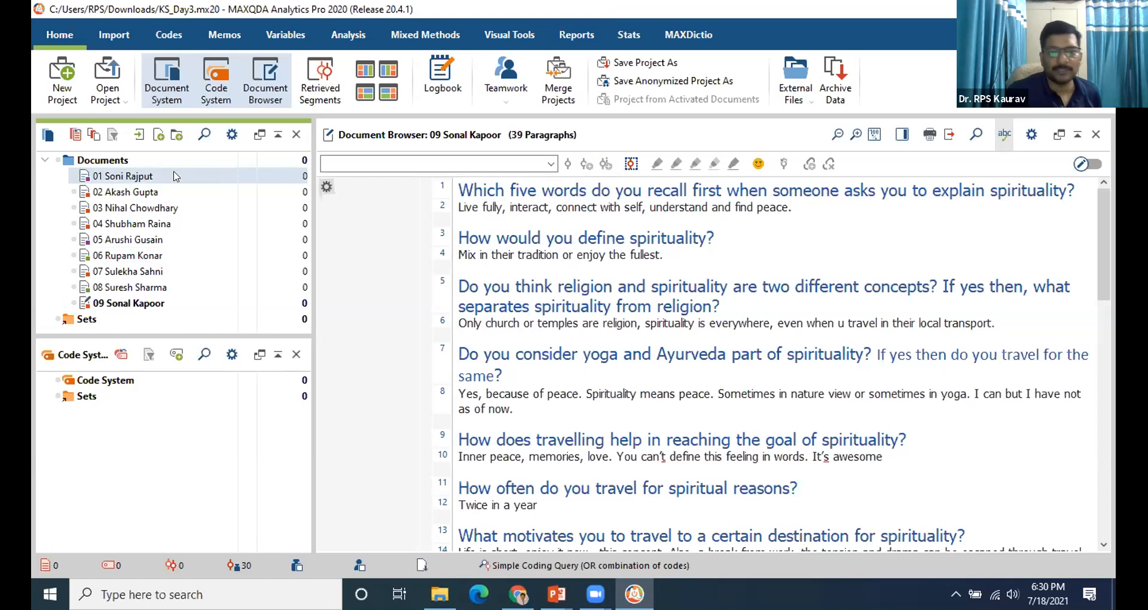
Create a document memo for document 09 with the first line "She is a brilant girl".
click(167, 304)
right_click(168, 304)
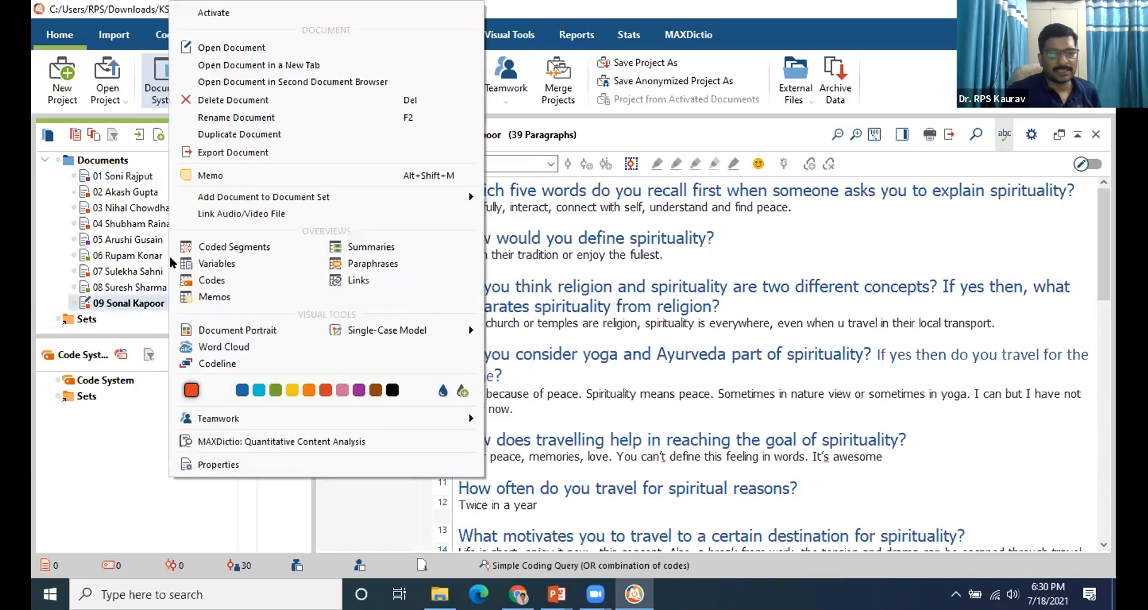
click(229, 176)
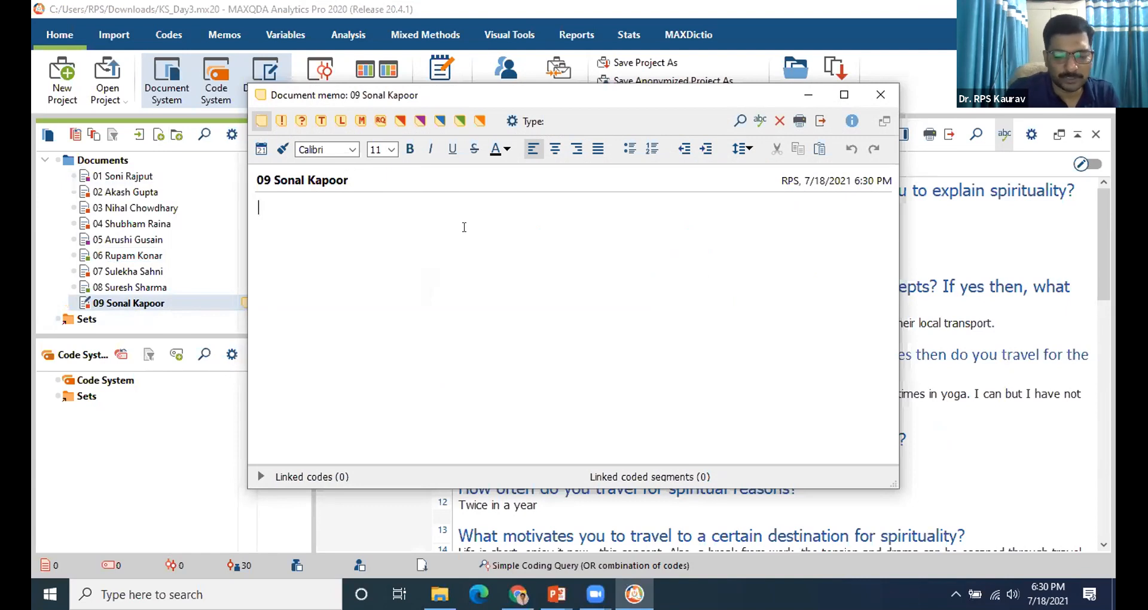
text(She is a )
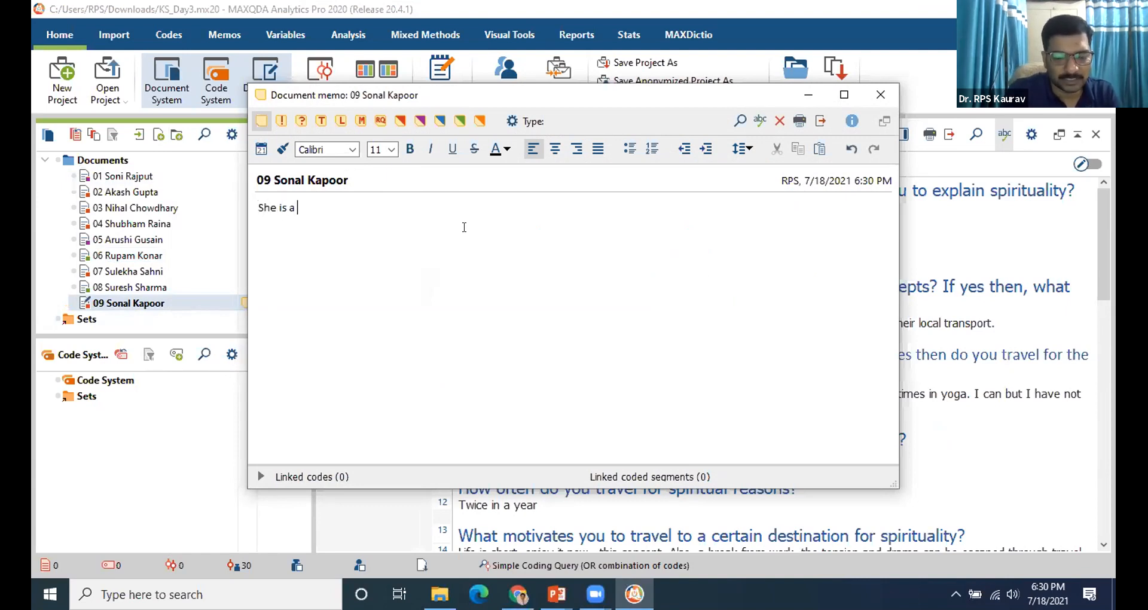
text(brilant girl)
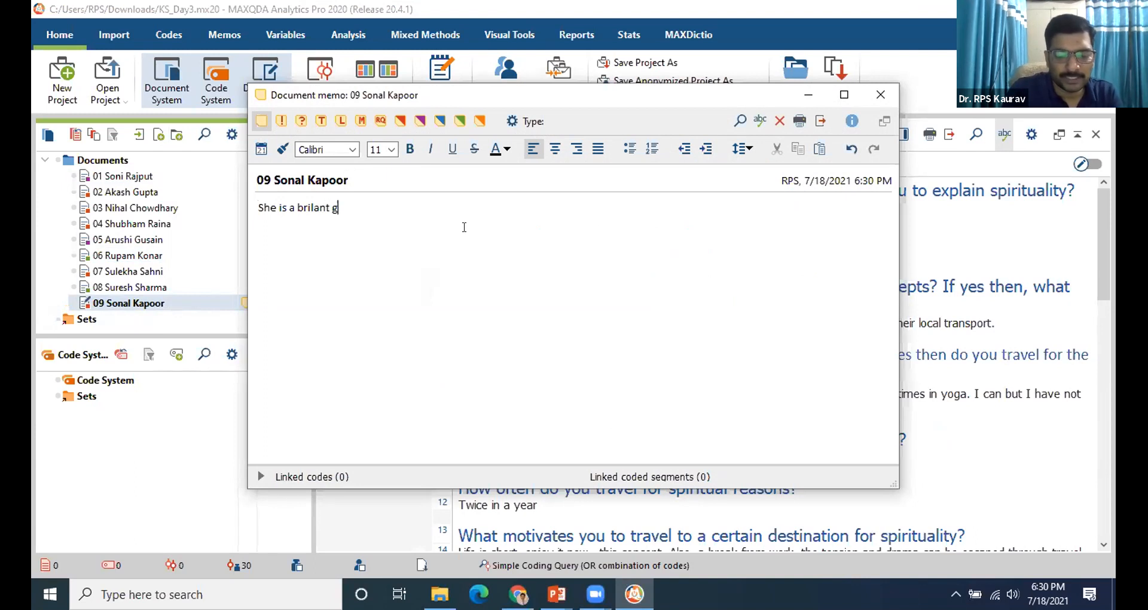
key(Return)
Add the second line "studing in jnu" to the memo of document 09.
text(sho)
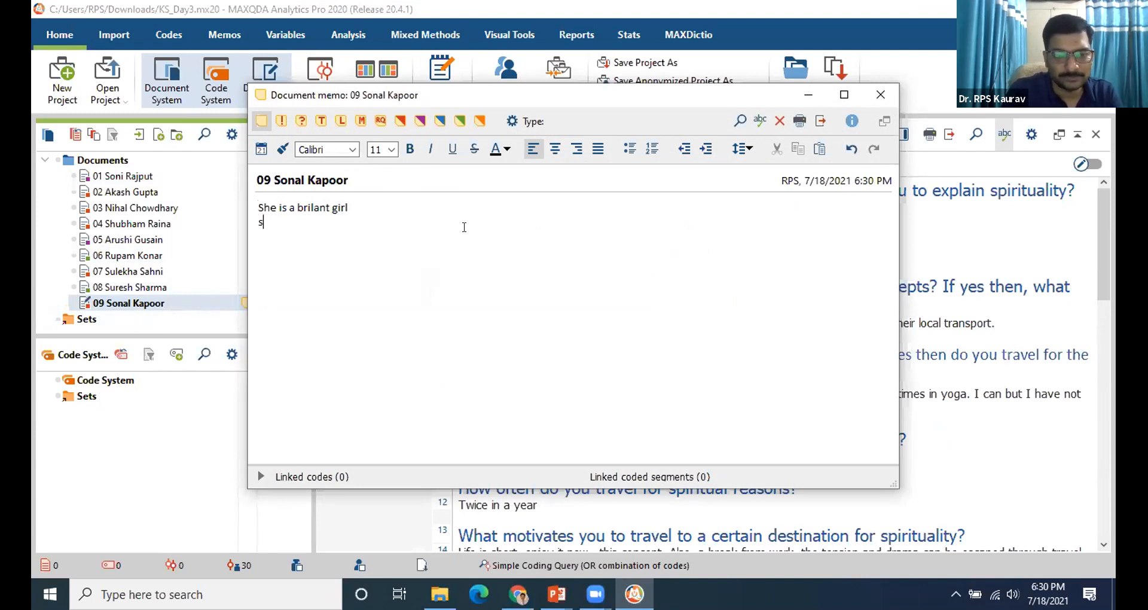
key(BackSpace)
key(BackSpace)
text(tudtiynin)
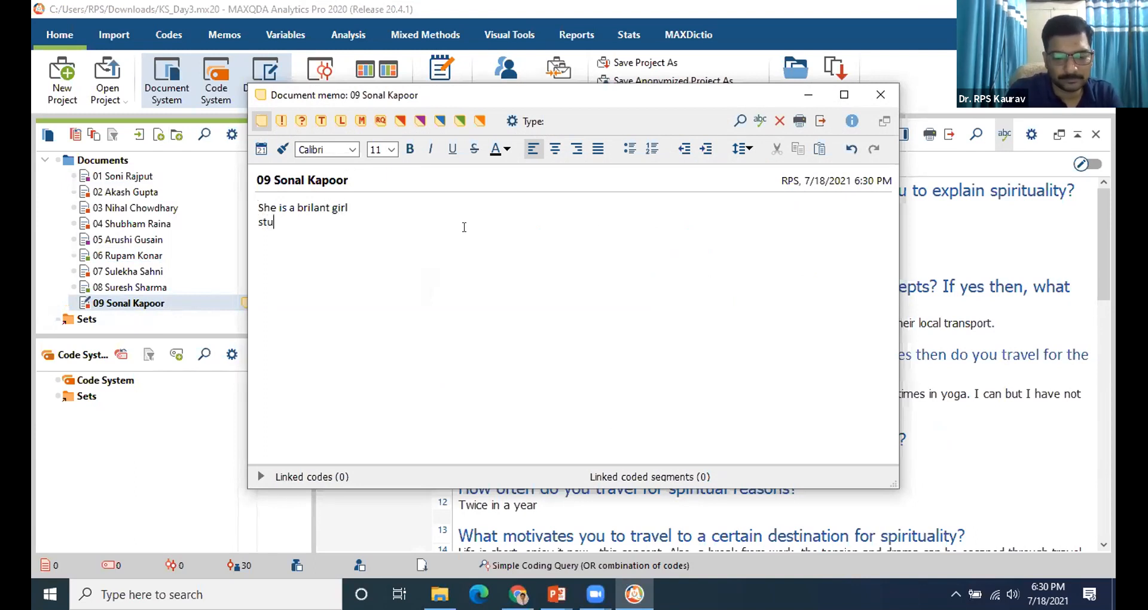
key(BackSpace)
key(BackSpace)
key(BackSpace)
key(BackSpace)
key(BackSpace)
key(BackSpace)
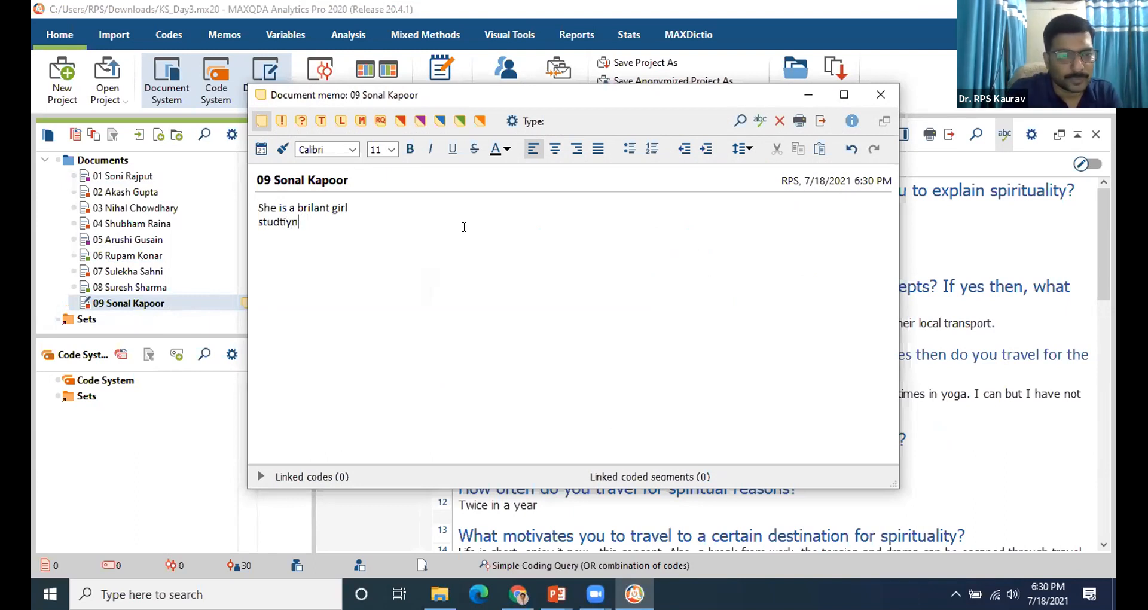
text(ing in jnu)
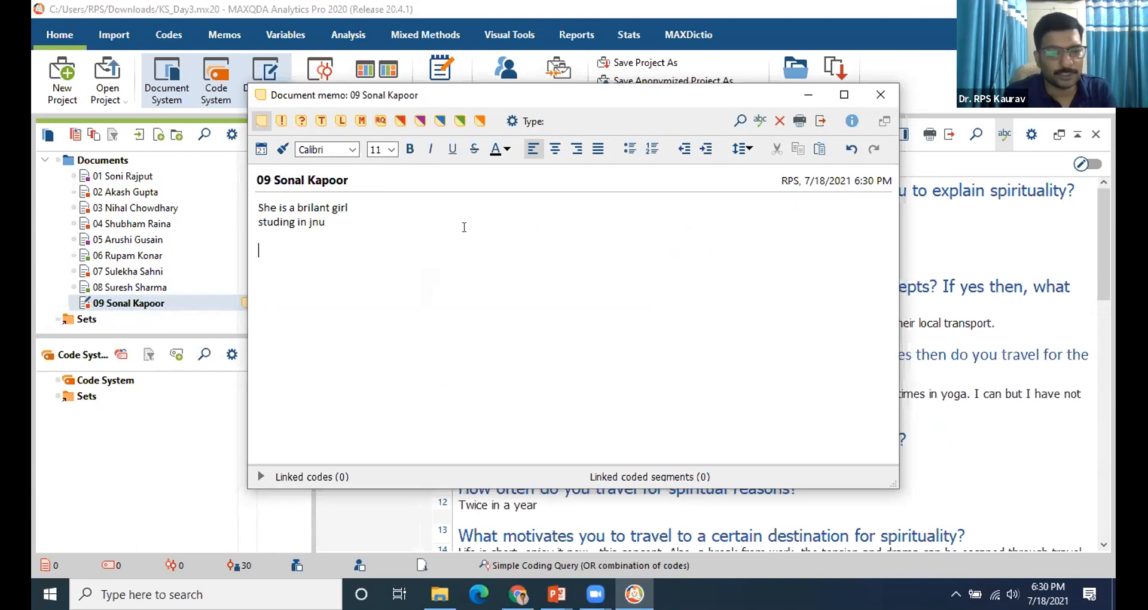
Paste the copied screenshot below the memo text and view it to its end.
key(ctrl+v)
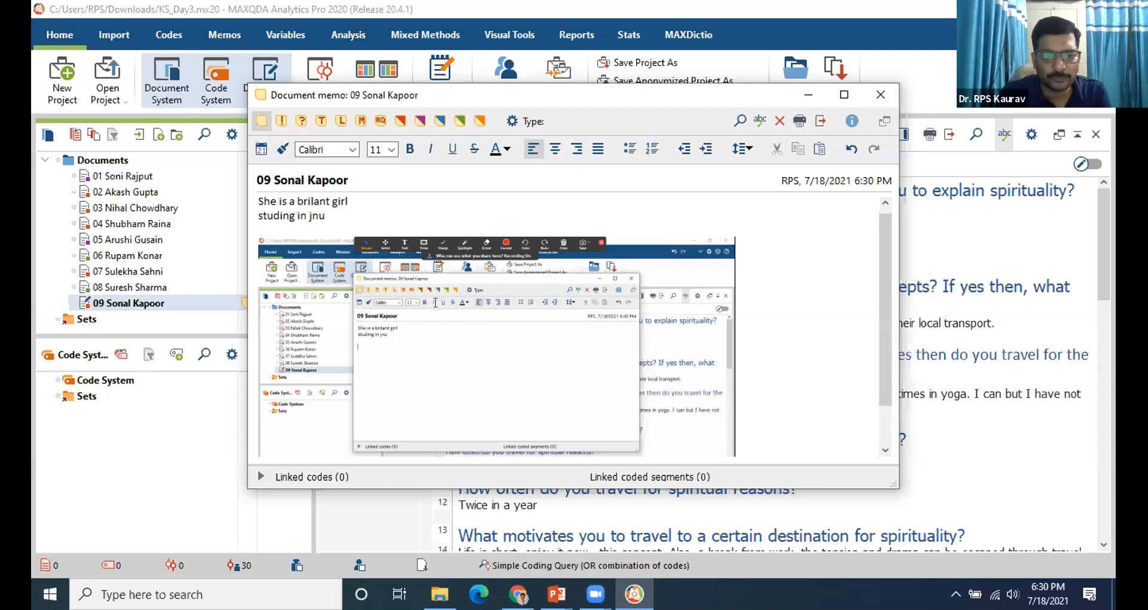
scroll(590, 315, down, 2)
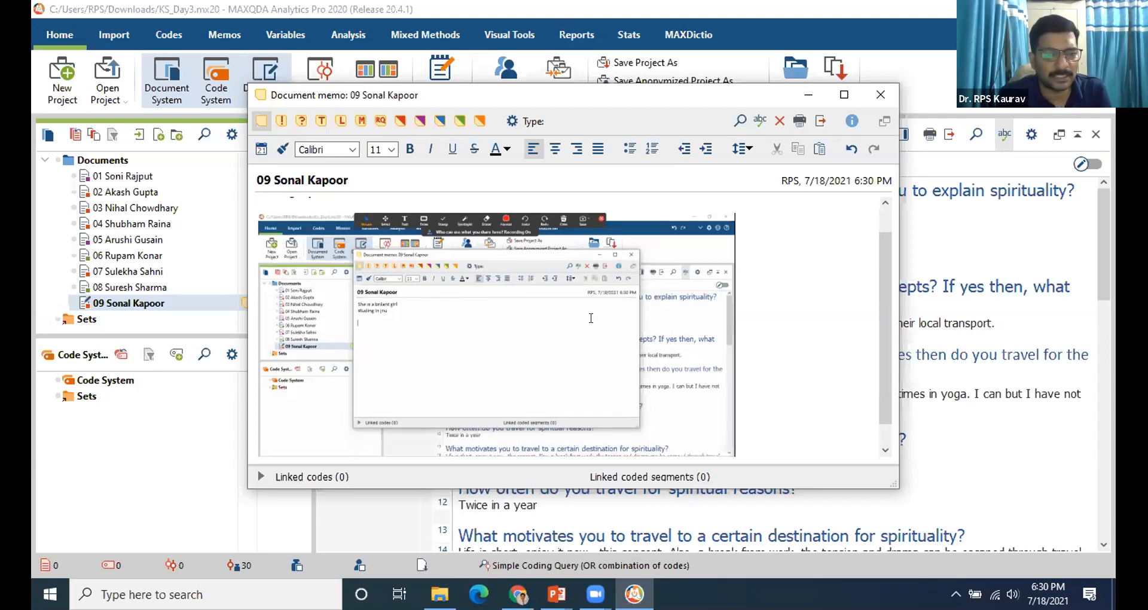
scroll(774, 363, down, 2)
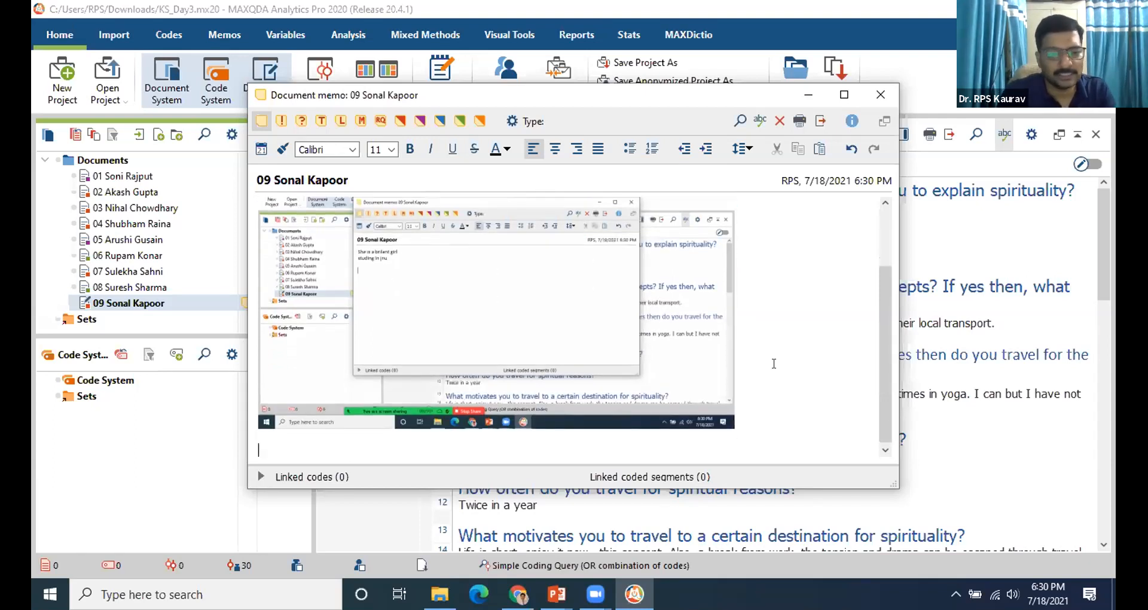
scroll(767, 259, down, 1)
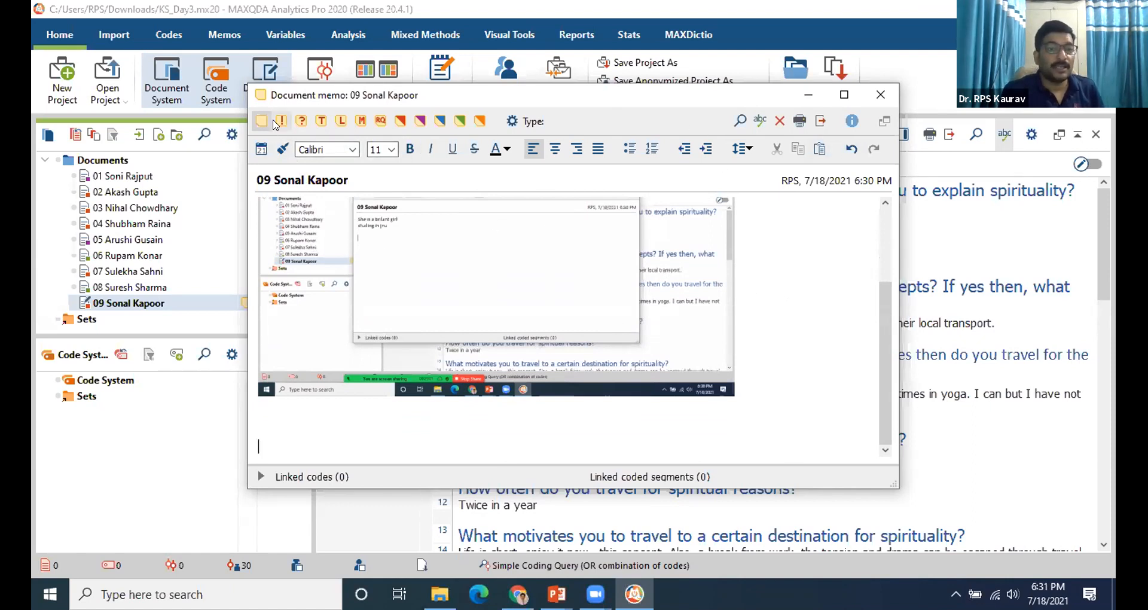
mouse_move(245, 108)
mouse_down()
mouse_move(335, 123)
mouse_move(504, 119)
mouse_move(497, 132)
mouse_up()
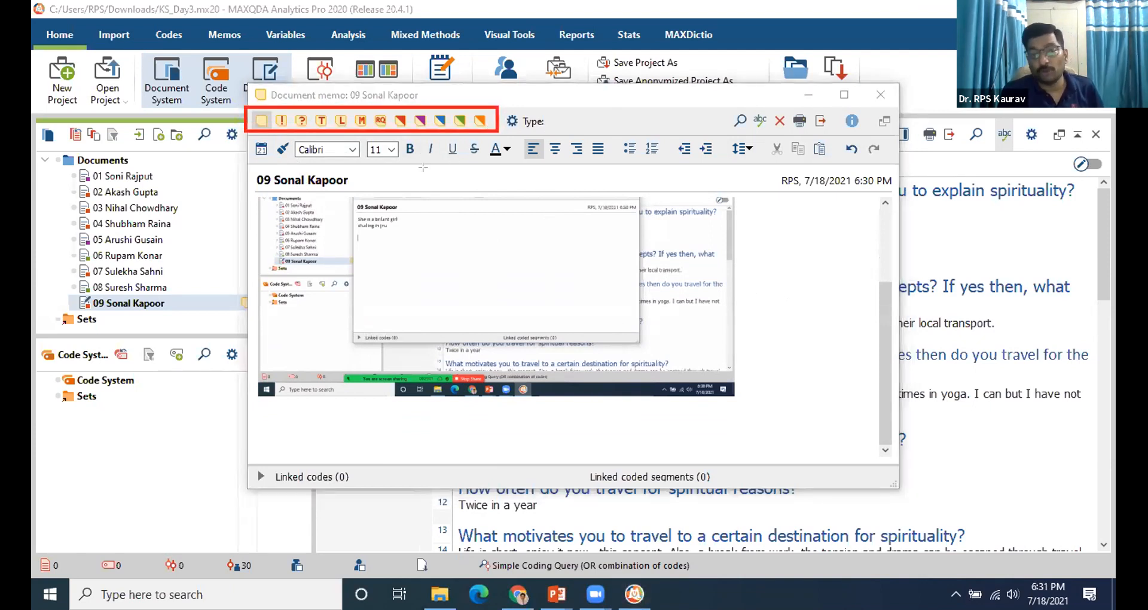
Try the RQ, T and M symbols on the document memo and set its symbol to L.
click(380, 121)
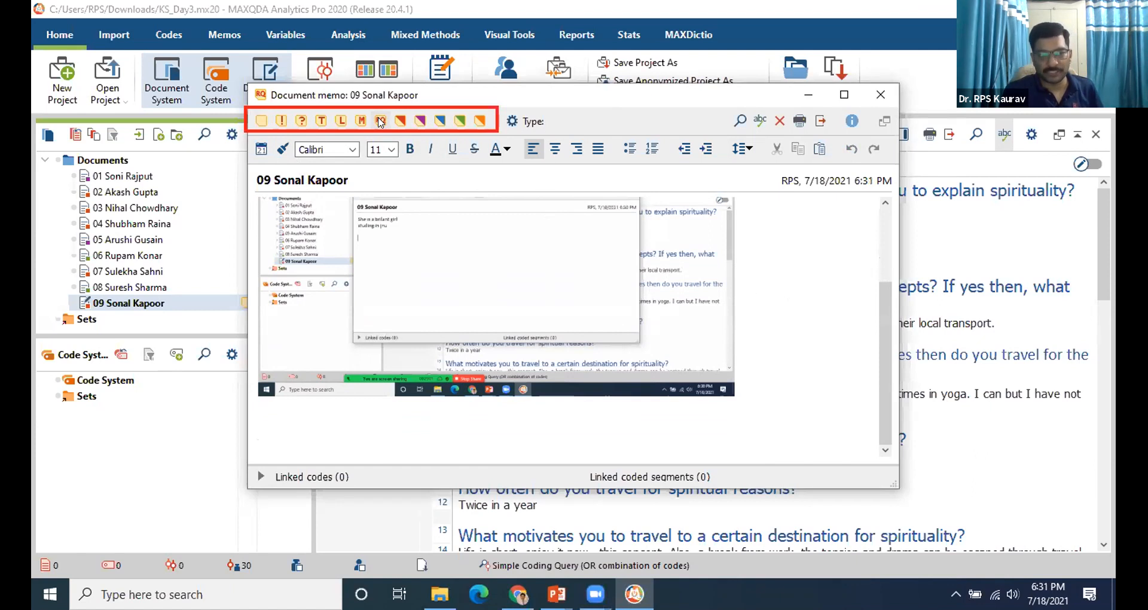
click(321, 121)
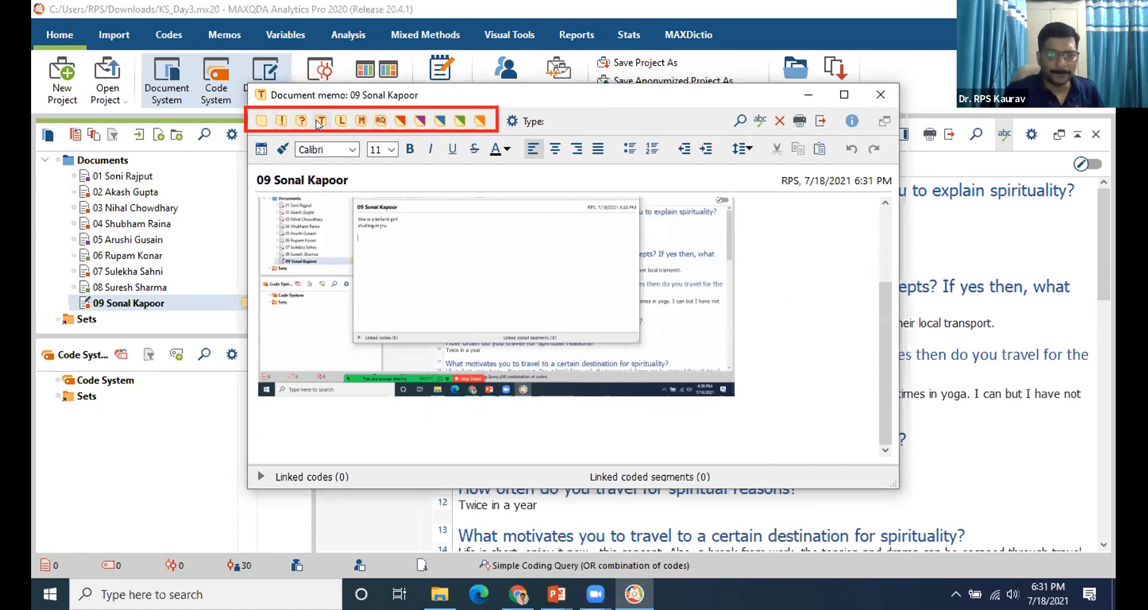
click(361, 118)
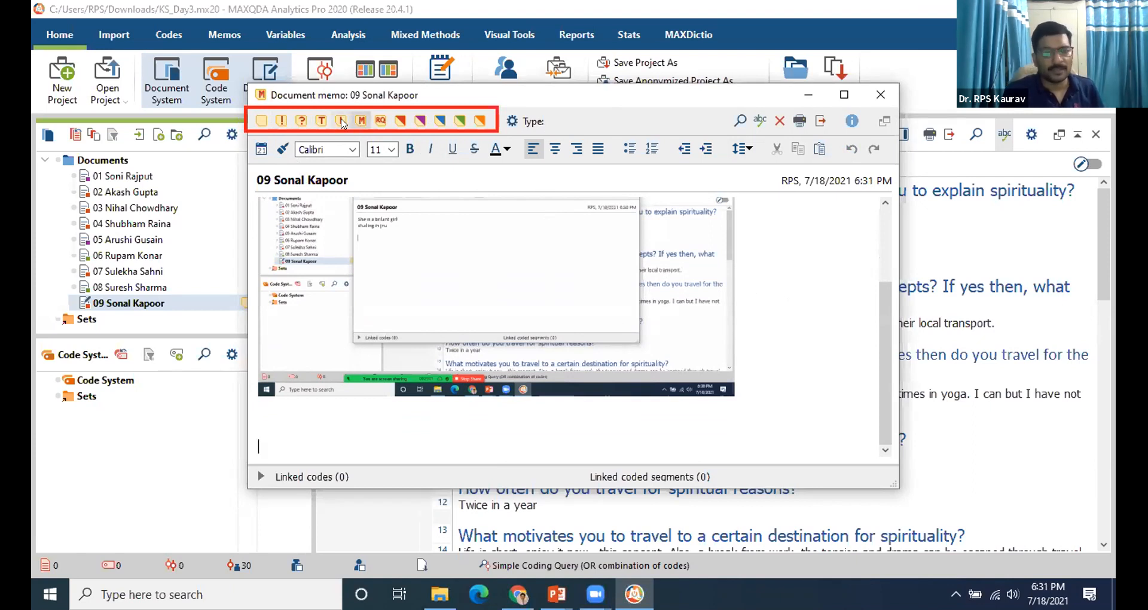
click(341, 121)
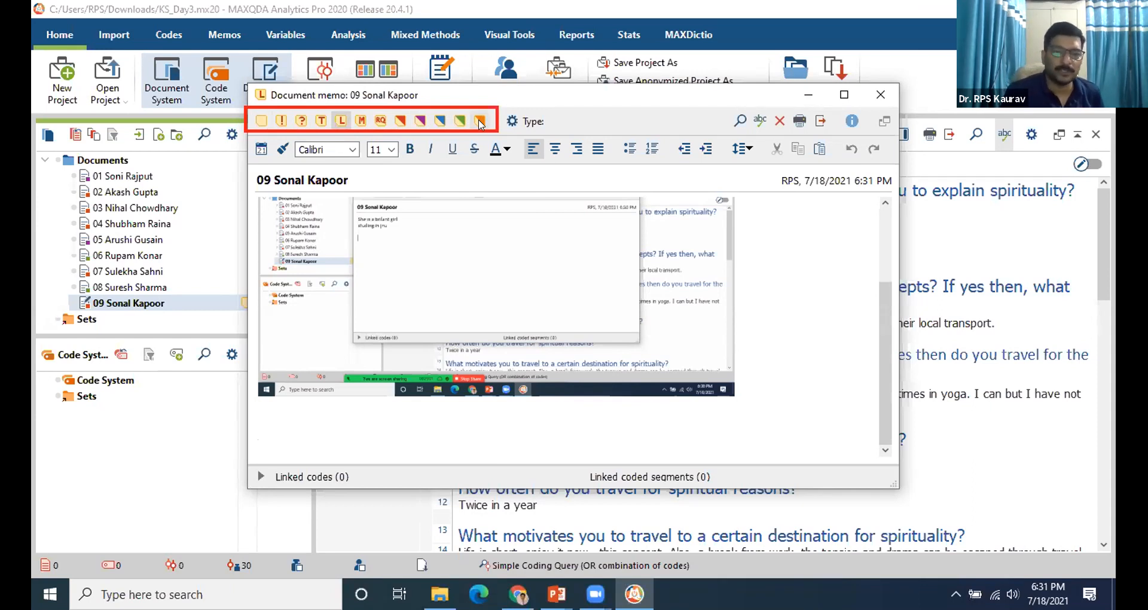
Set the symbol of document 09's memo to RQ, then close the memo and reopen it to review its content.
click(379, 122)
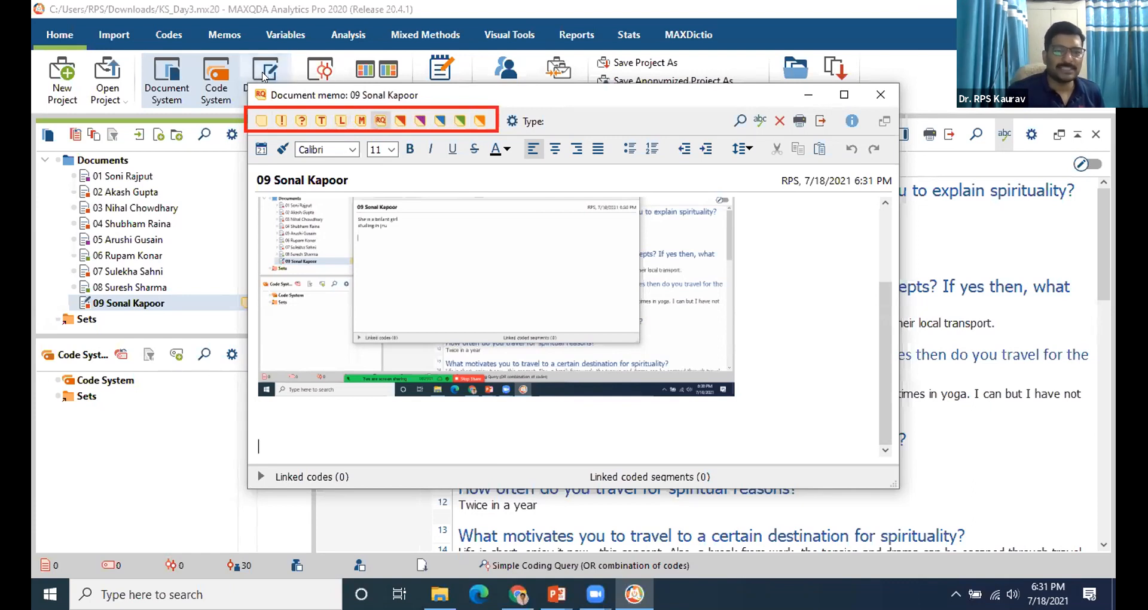
click(879, 95)
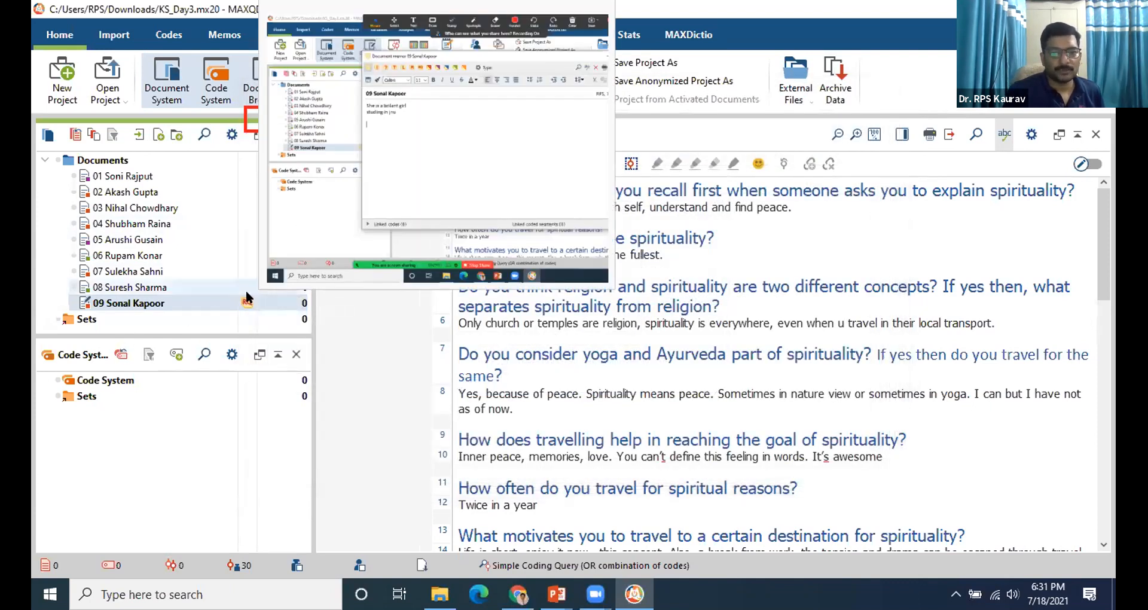
mouse_move(246, 303)
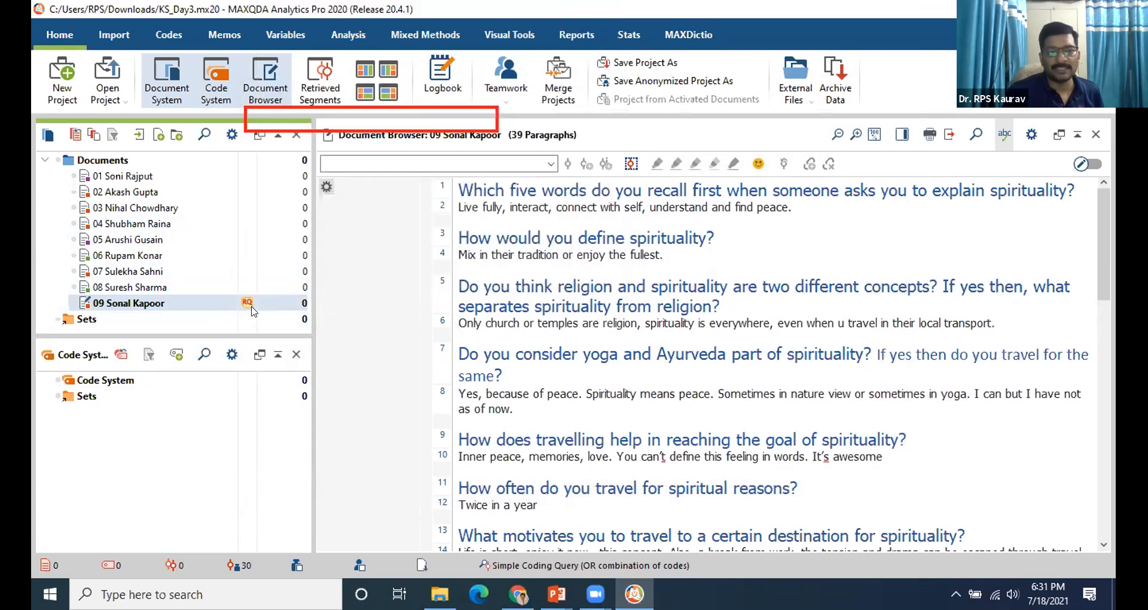
double_click(245, 303)
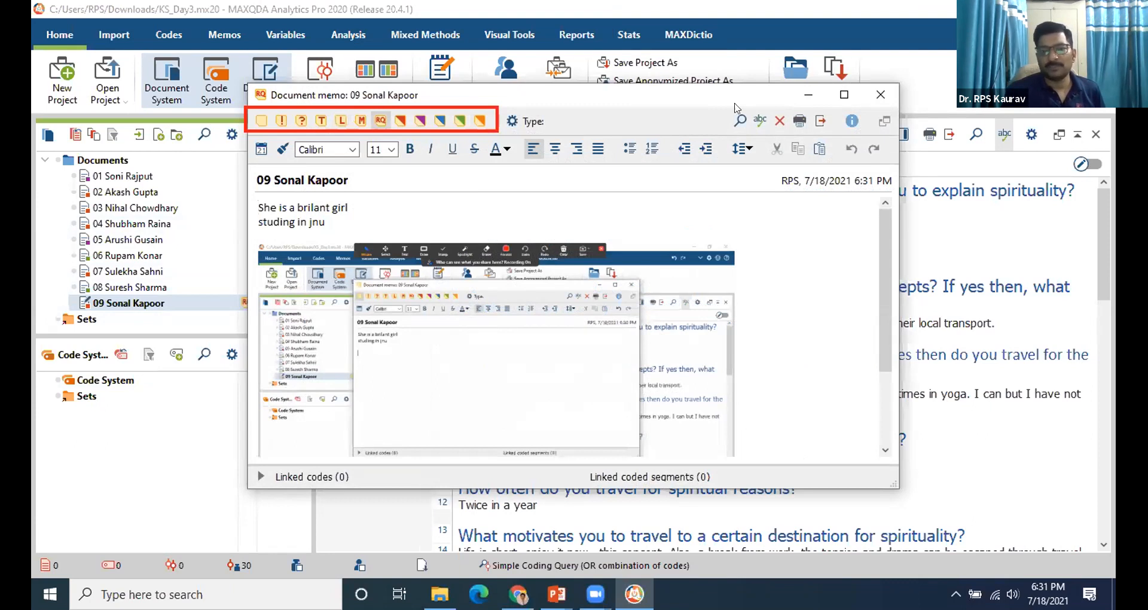
click(879, 95)
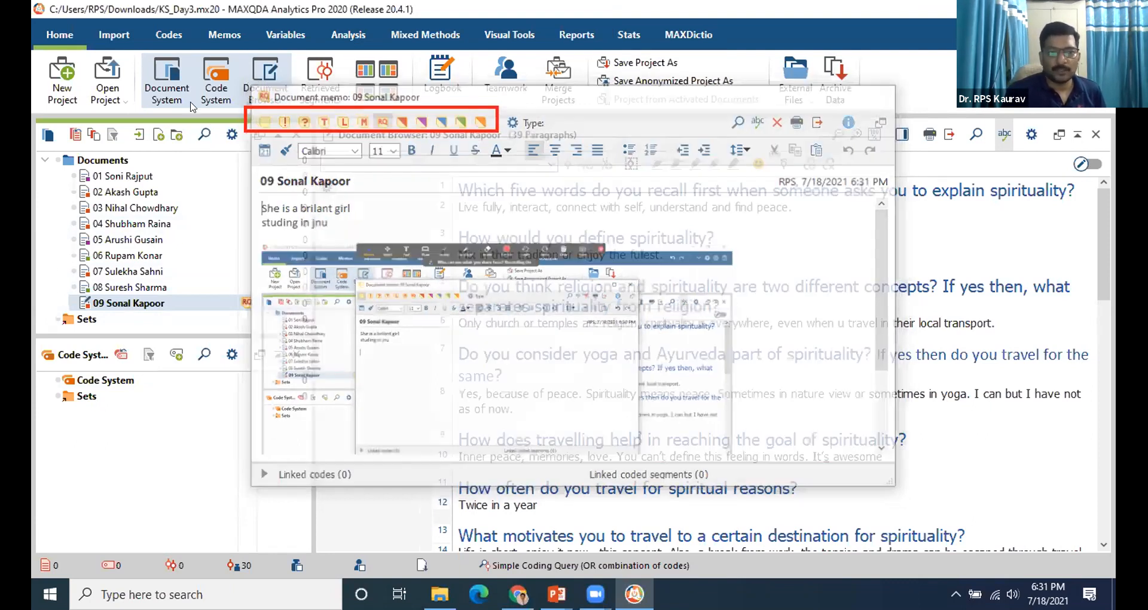
Activate document 04, clear its activation, and activate every document through the Documents folder.
click(227, 35)
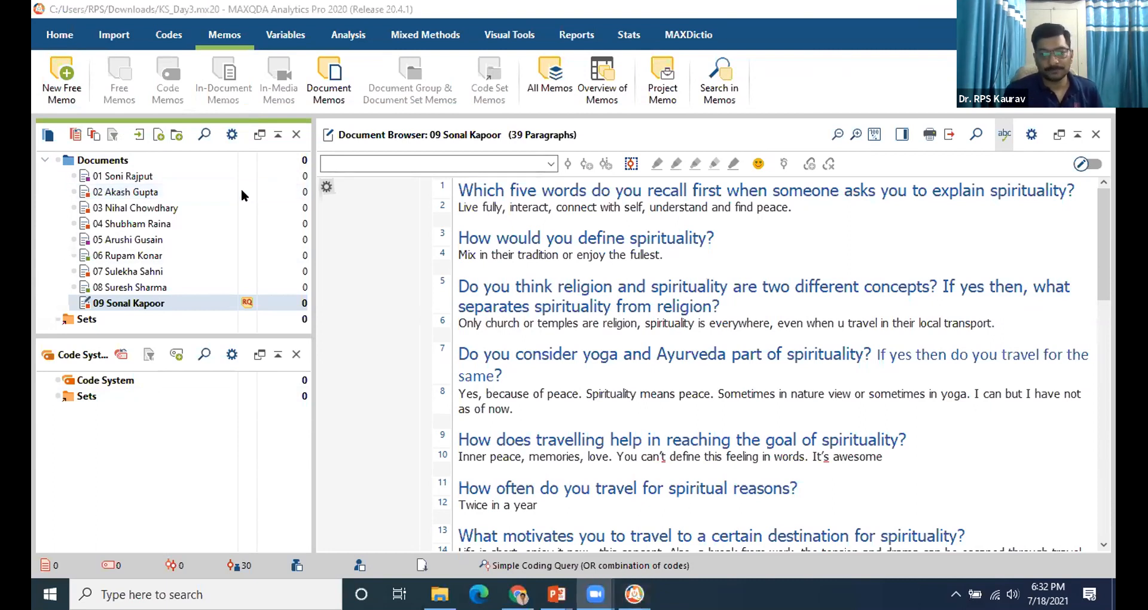
right_click(102, 303)
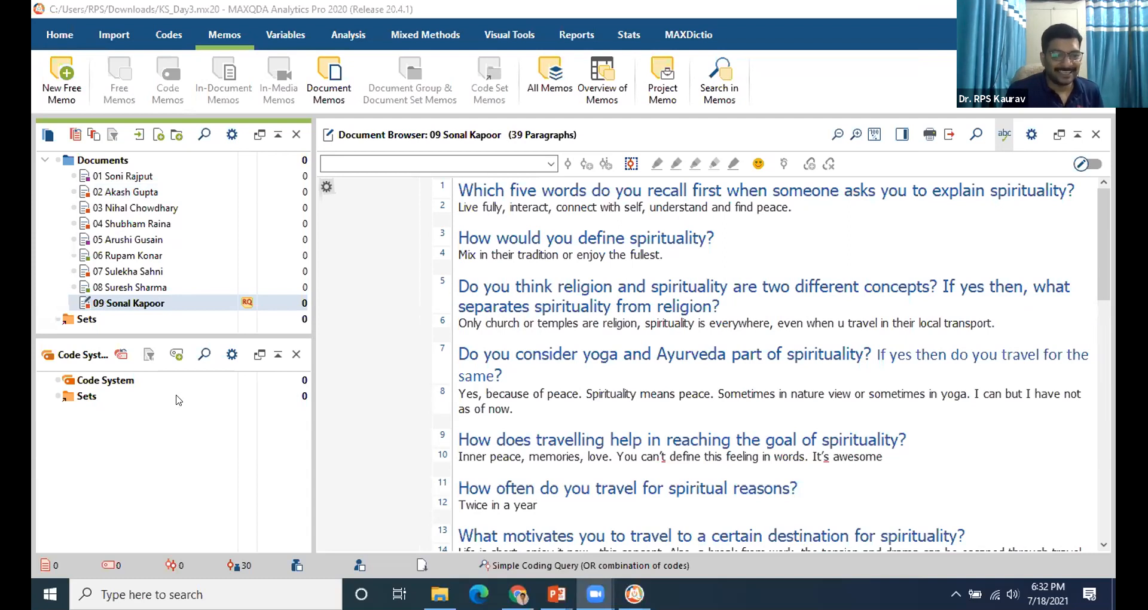
click(177, 390)
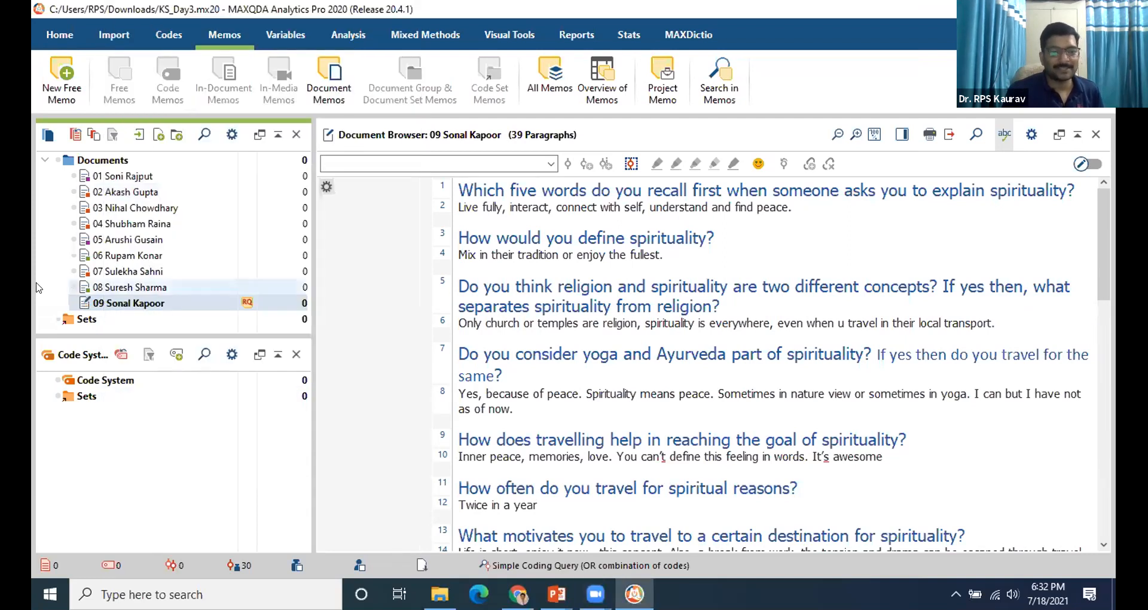
click(78, 223)
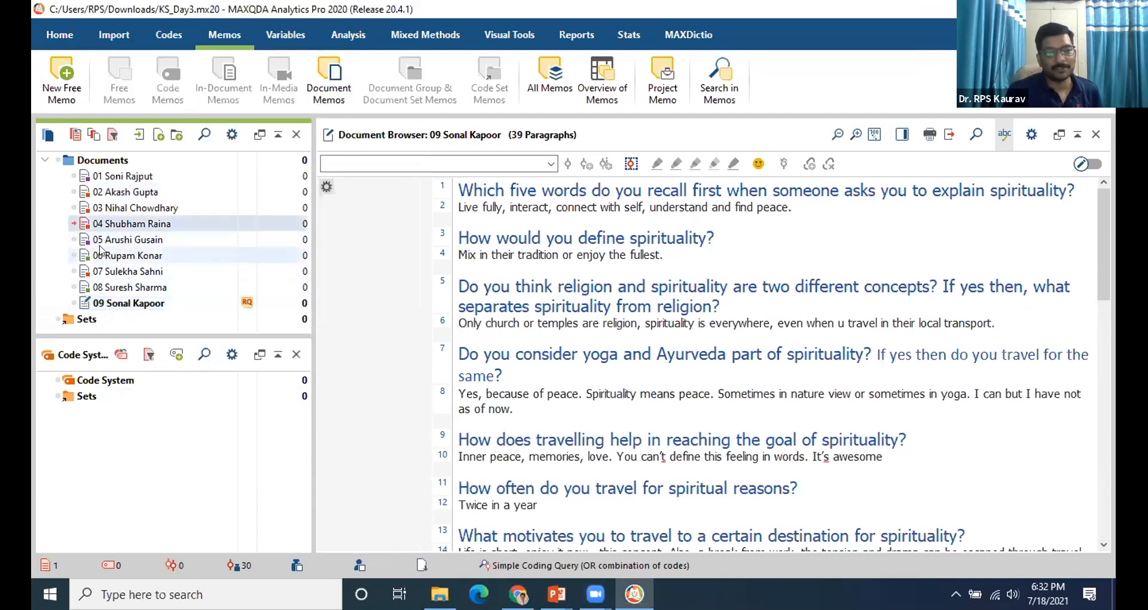
click(111, 161)
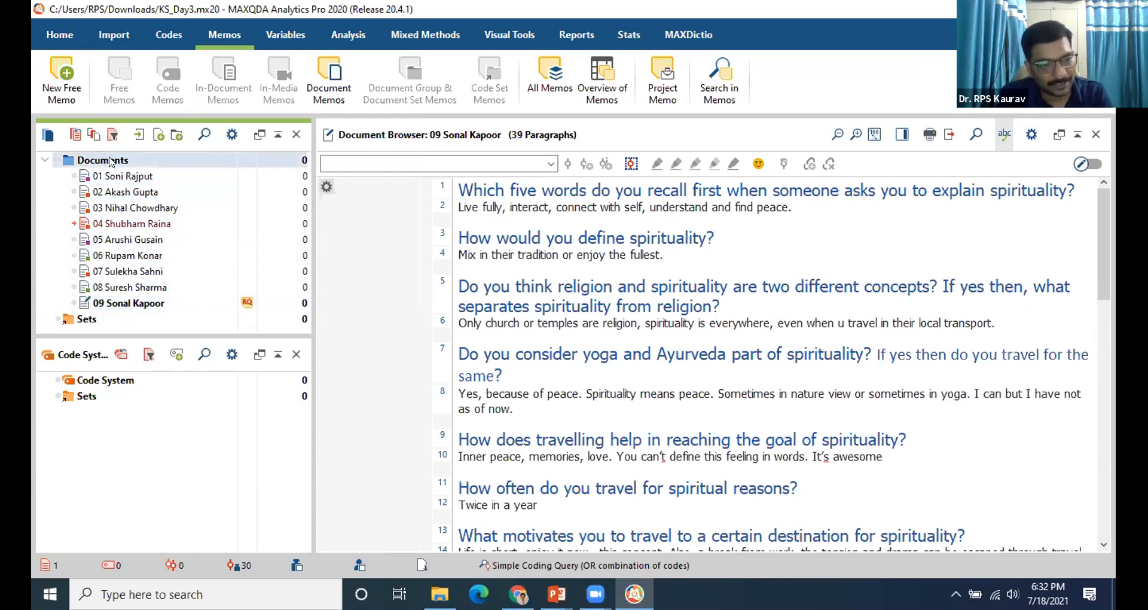
click(56, 157)
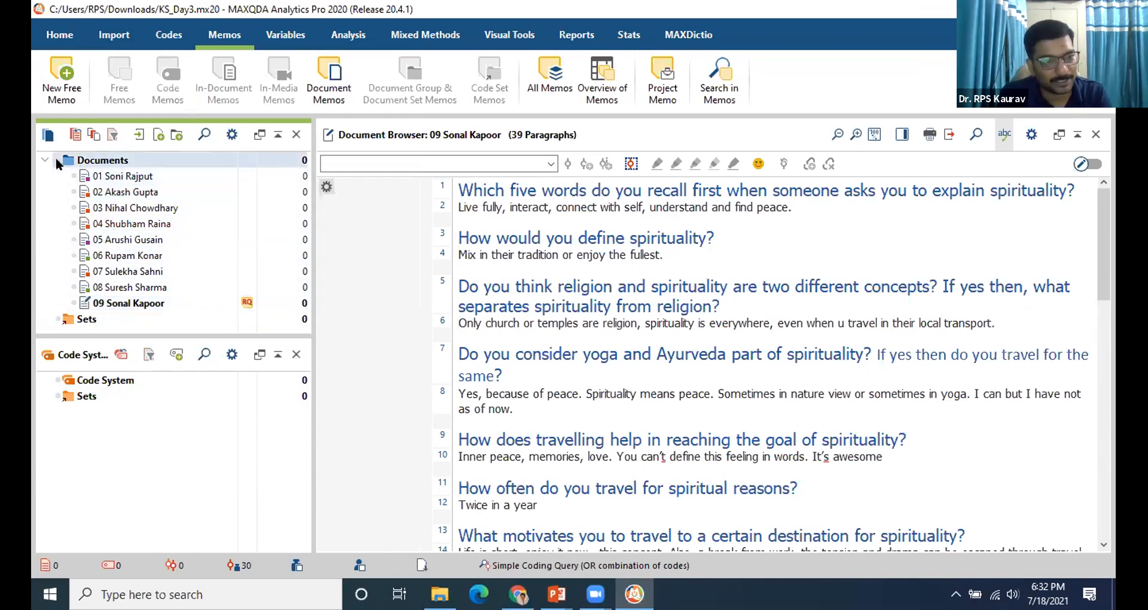
click(56, 157)
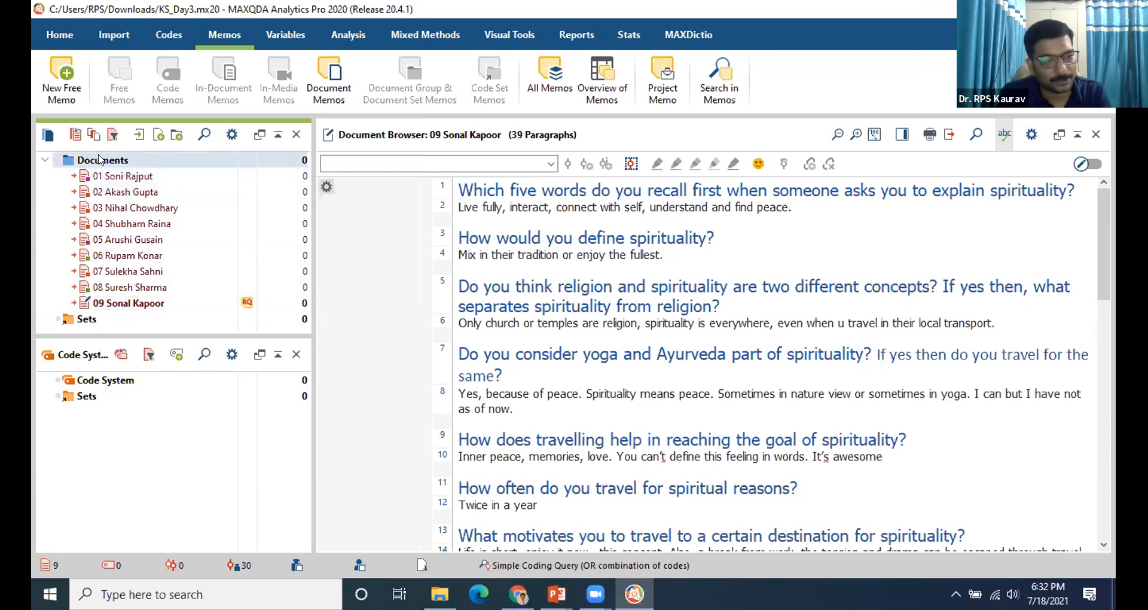
Set the color of document 01 to blue and deactivate document 07.
right_click(100, 159)
click(95, 174)
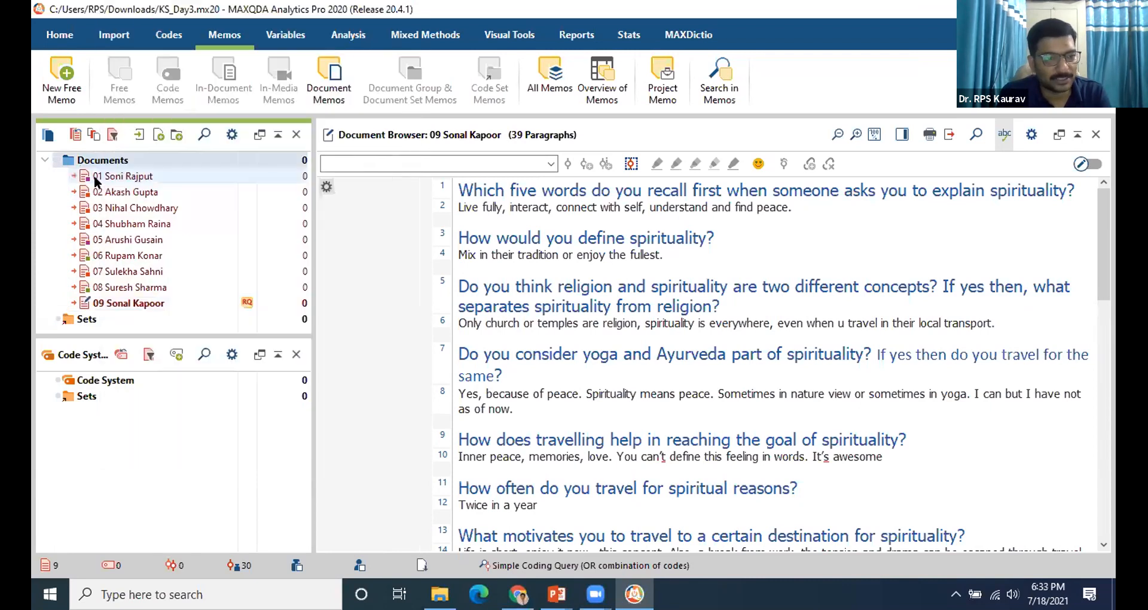
right_click(94, 174)
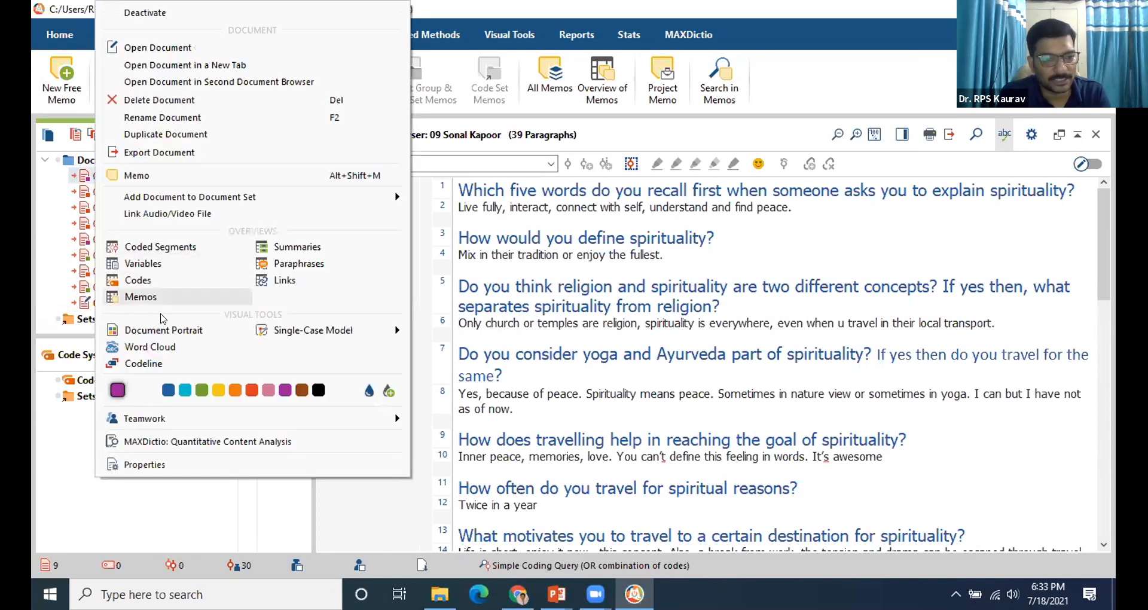
click(168, 391)
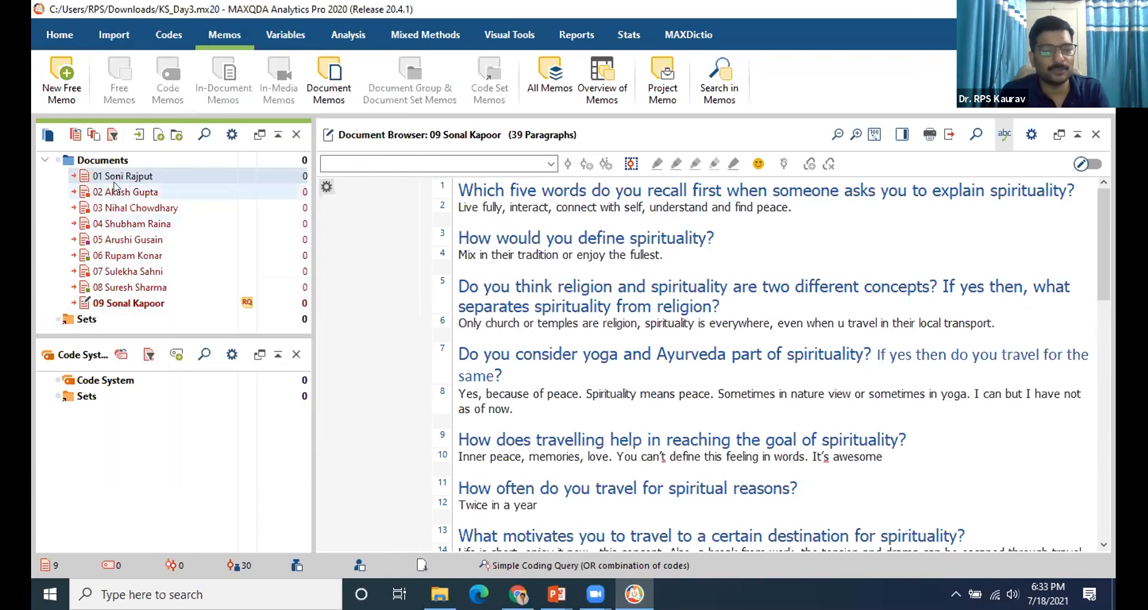
right_click(113, 271)
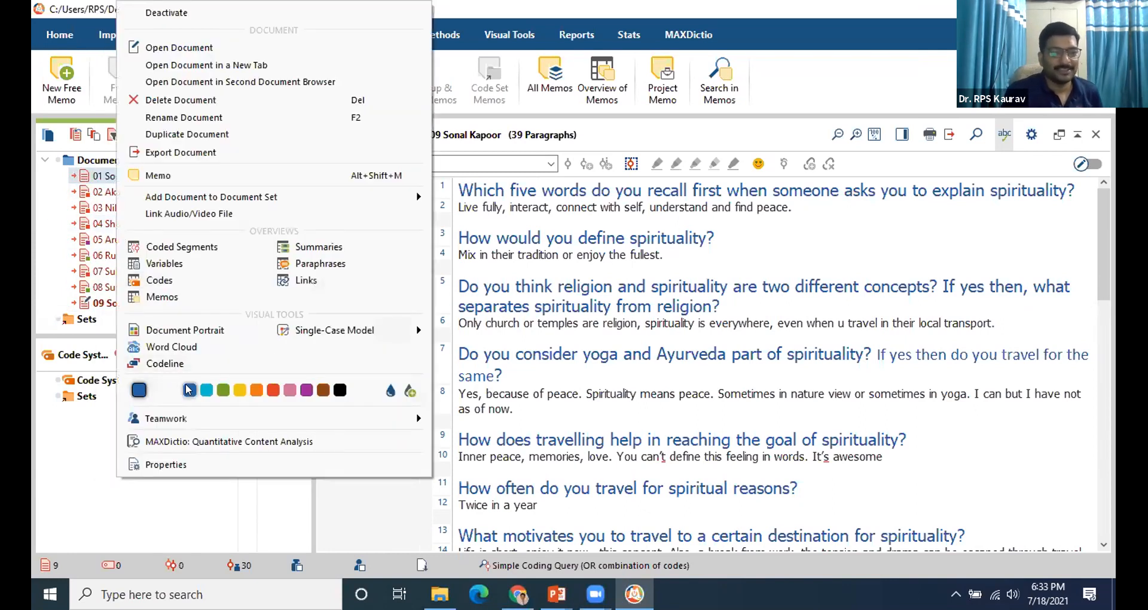
click(150, 394)
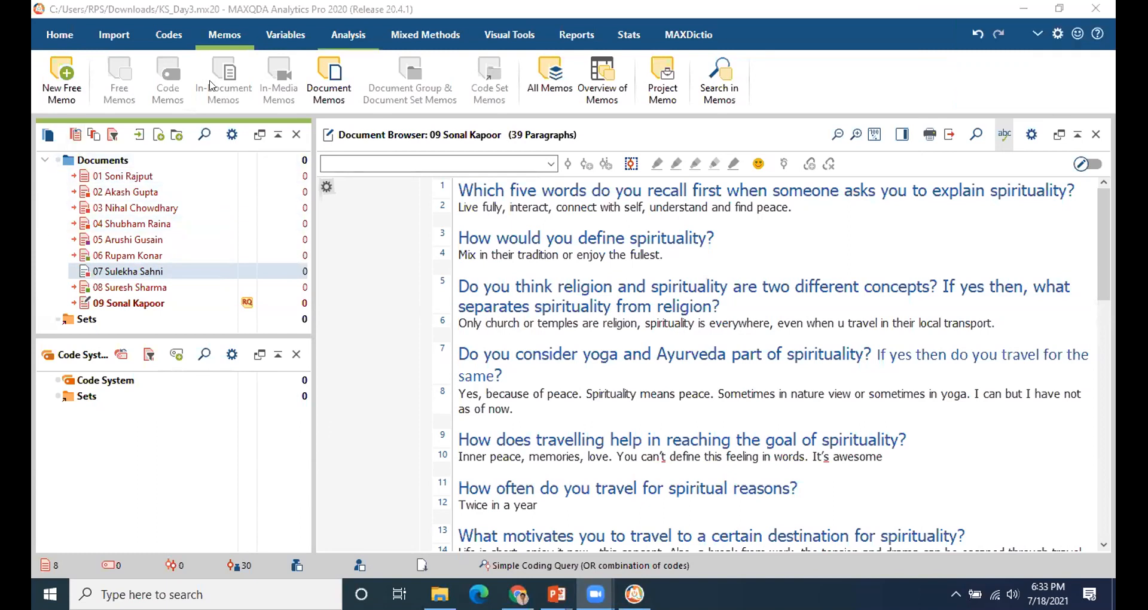
Reset all document activations, then activate document 01 alone and deactivate it again.
mouse_move(55, 115)
mouse_down()
mouse_move(116, 137)
mouse_move(307, 150)
mouse_up()
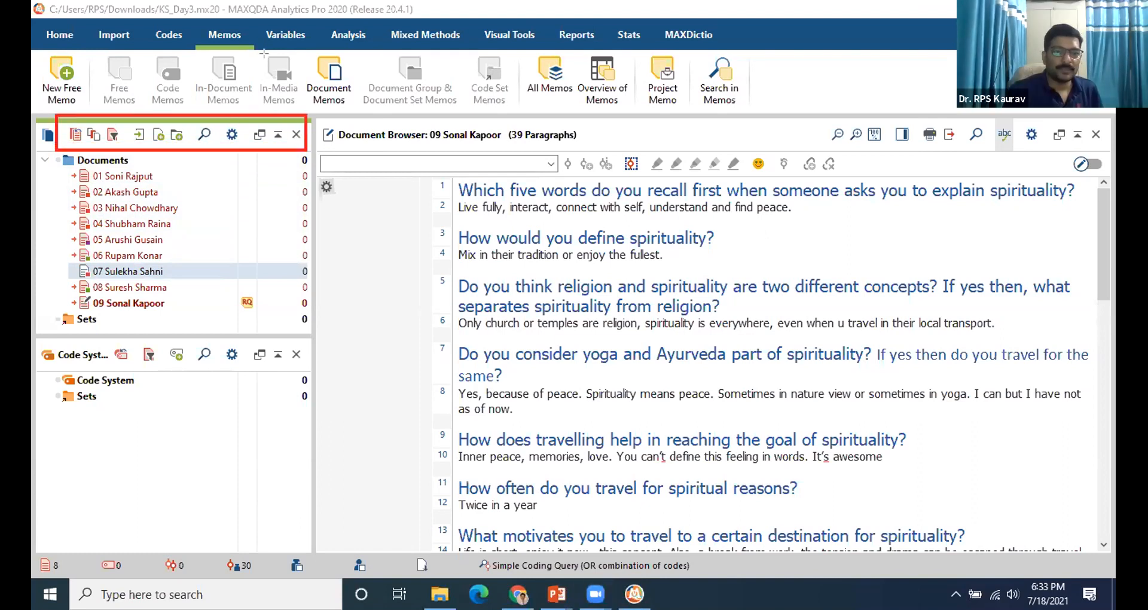
click(74, 135)
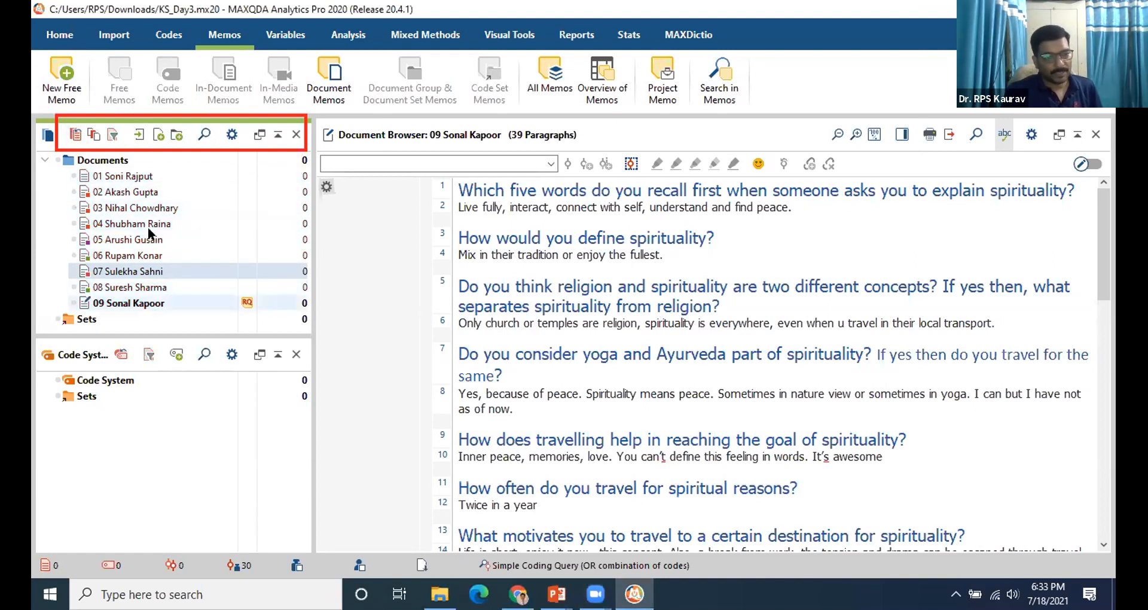
right_click(137, 178)
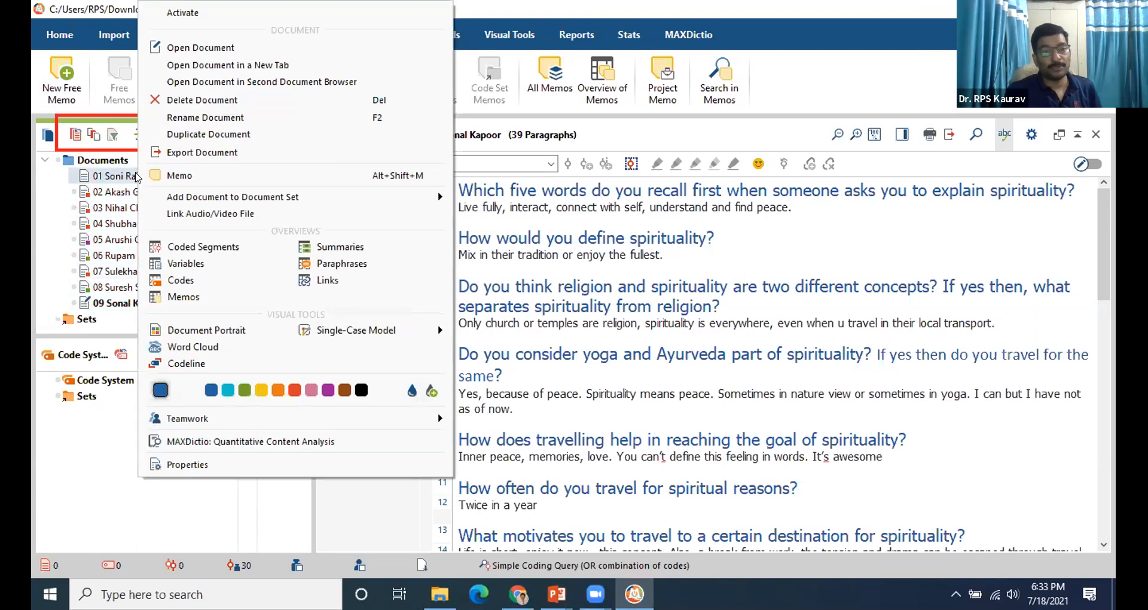
click(191, 12)
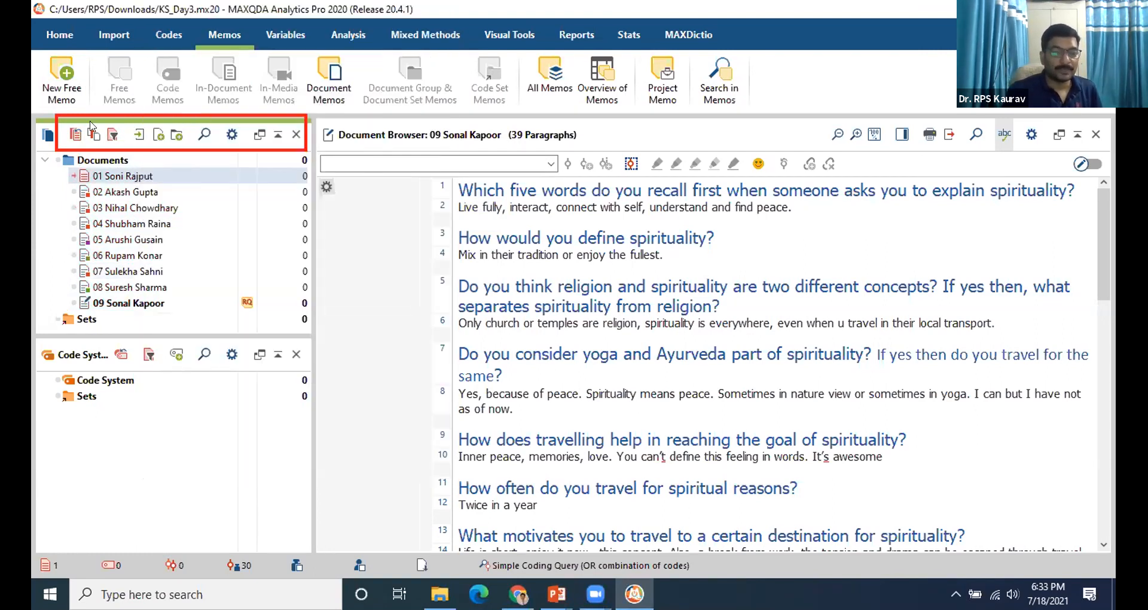
click(72, 177)
Activate documents 02 and 03 individually, then reset all document activations.
mouse_move(73, 196)
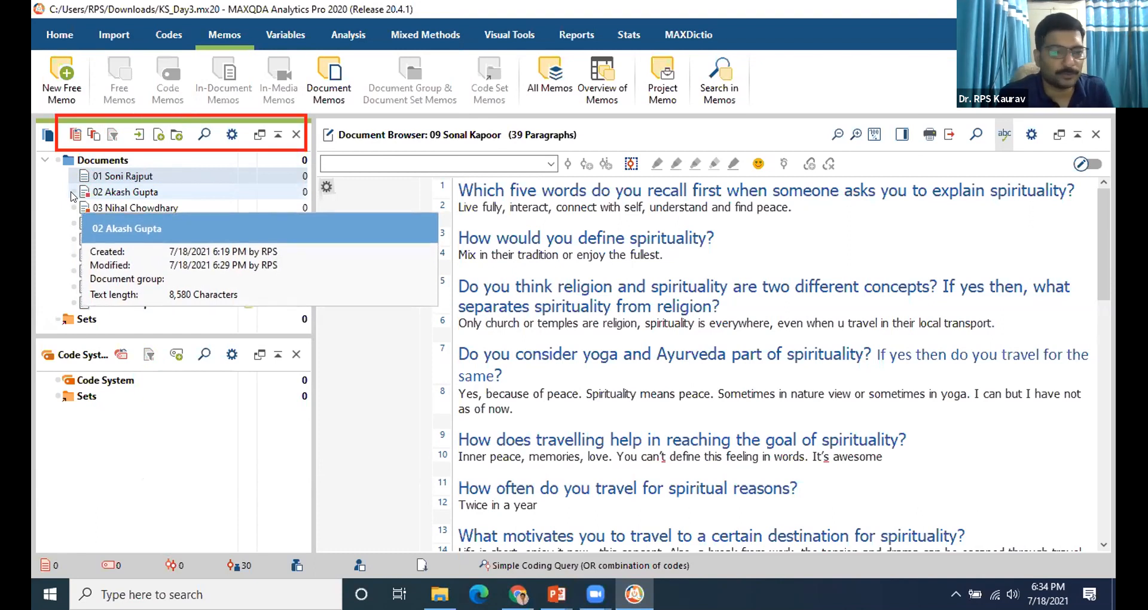
click(72, 192)
click(72, 207)
click(72, 224)
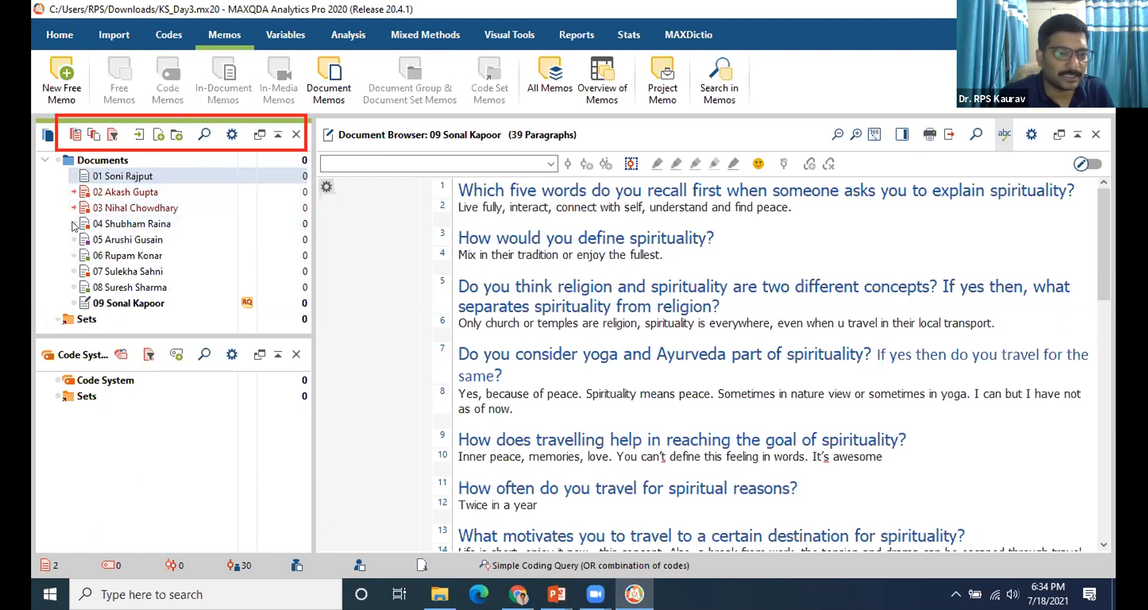
click(73, 135)
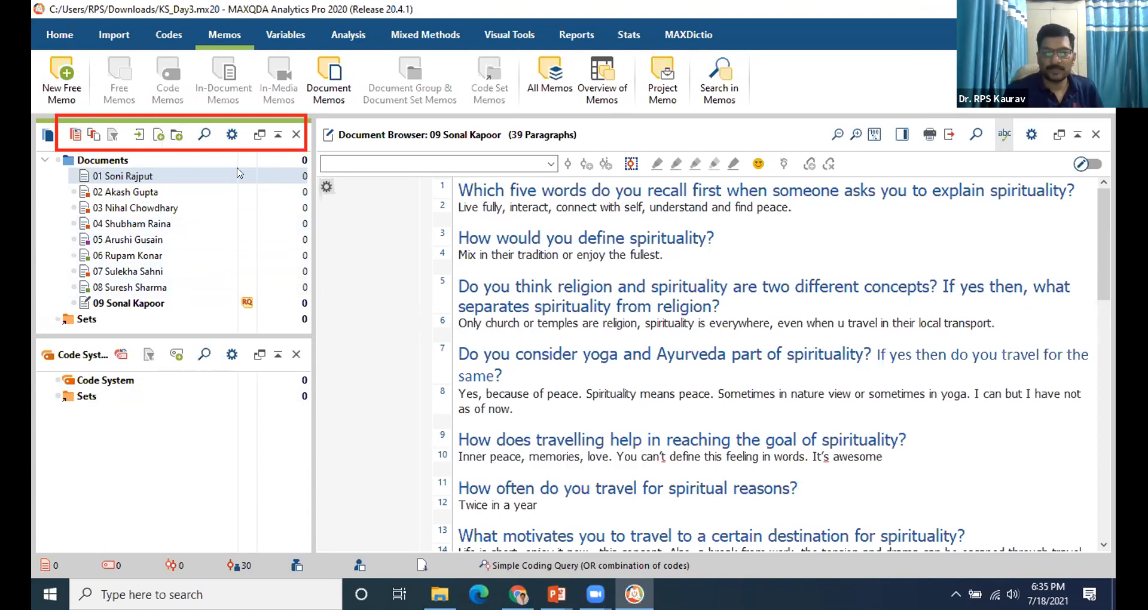
Create a document memo for document 08 with the symbol M and the text "ggbg".
mouse_move(99, 190)
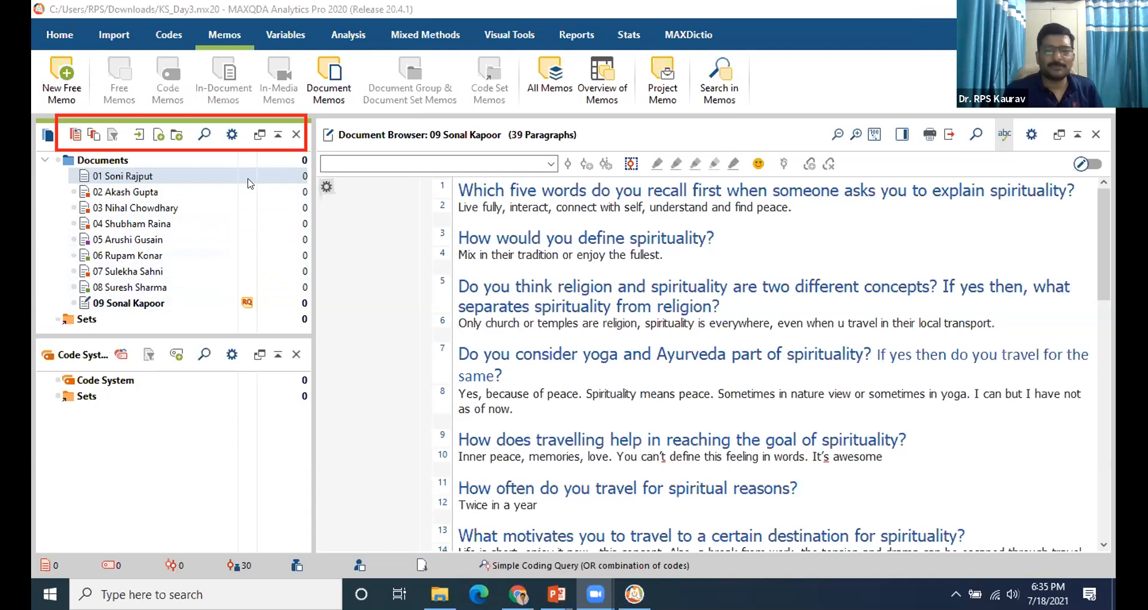
click(242, 289)
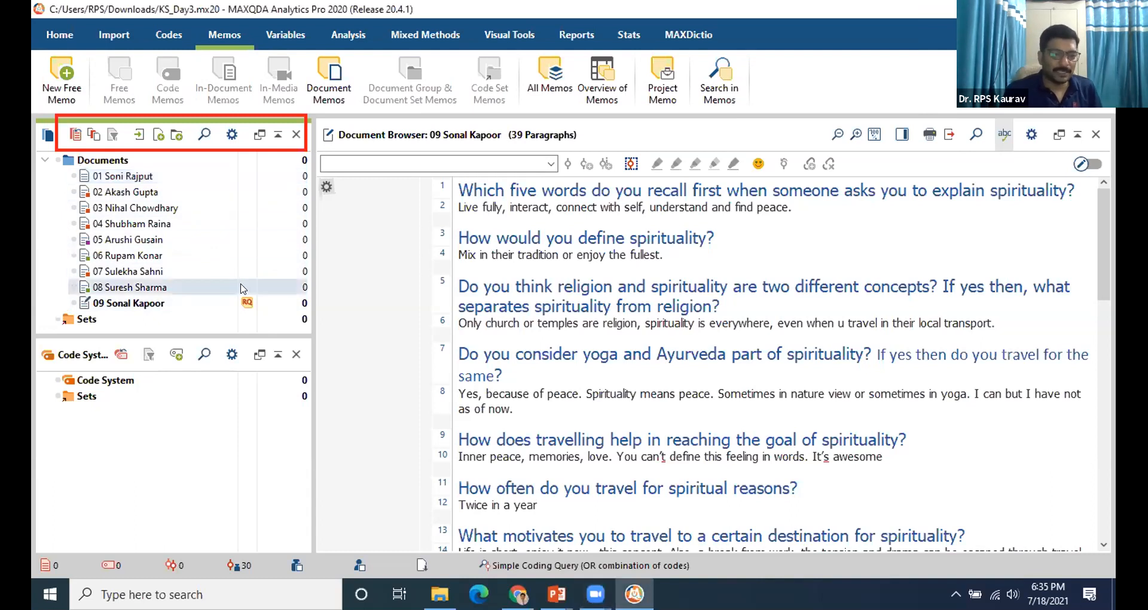
click(245, 288)
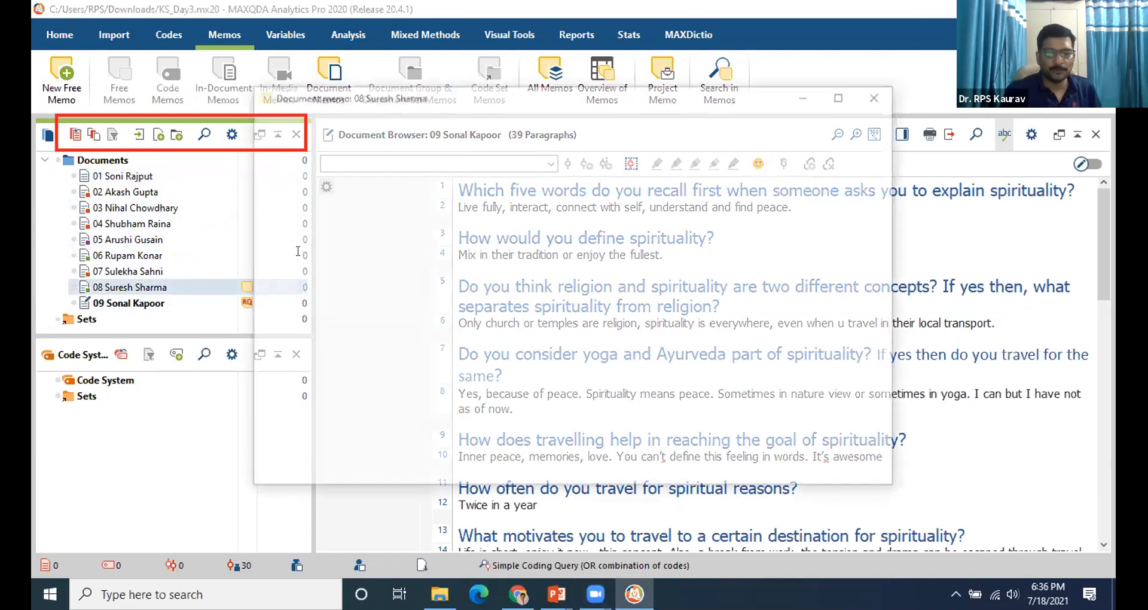
click(362, 122)
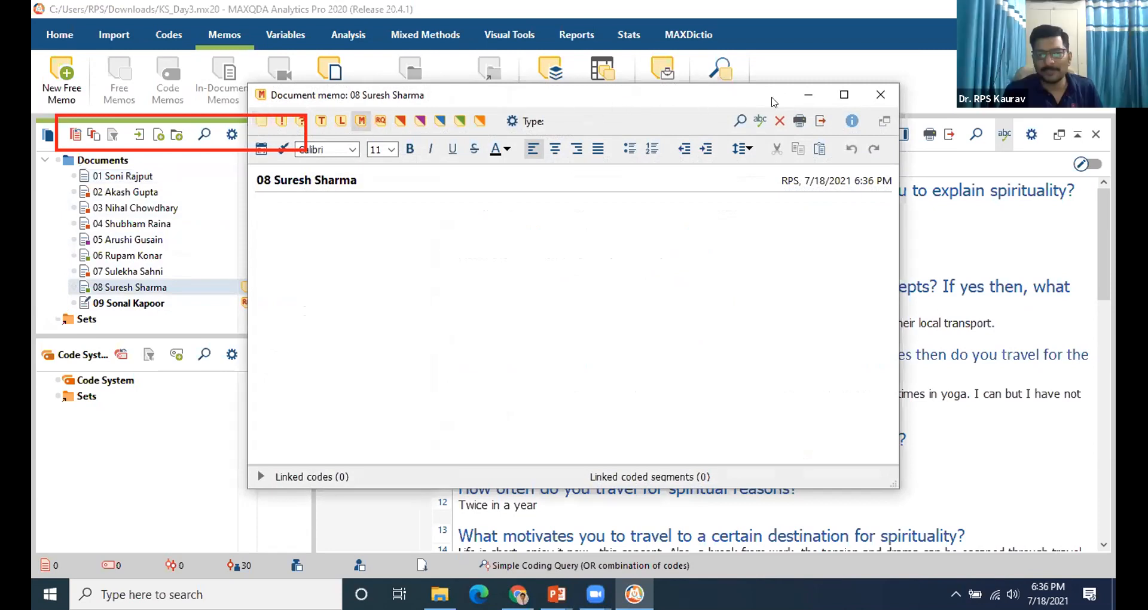
text(ggbg)
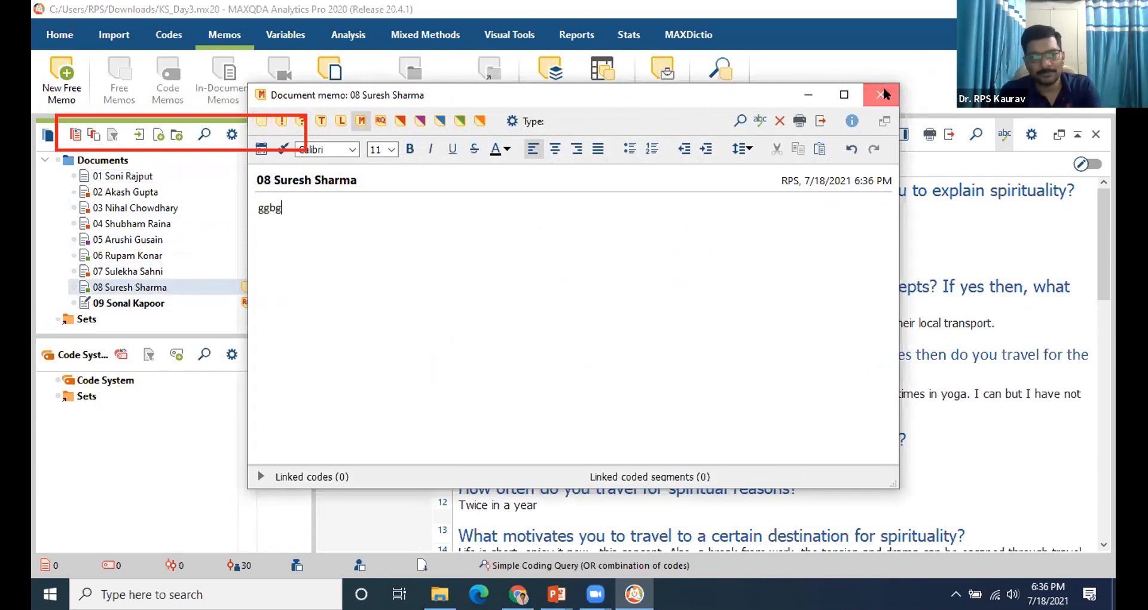
click(883, 88)
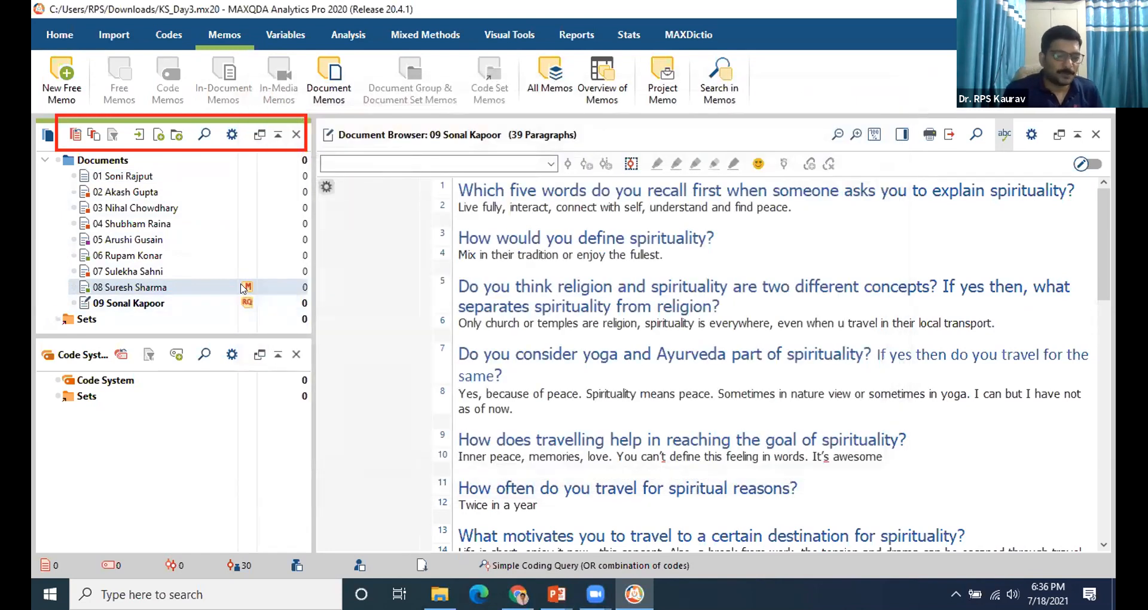
Create an empty document memo for document 07 and give it the orange symbol.
mouse_move(241, 288)
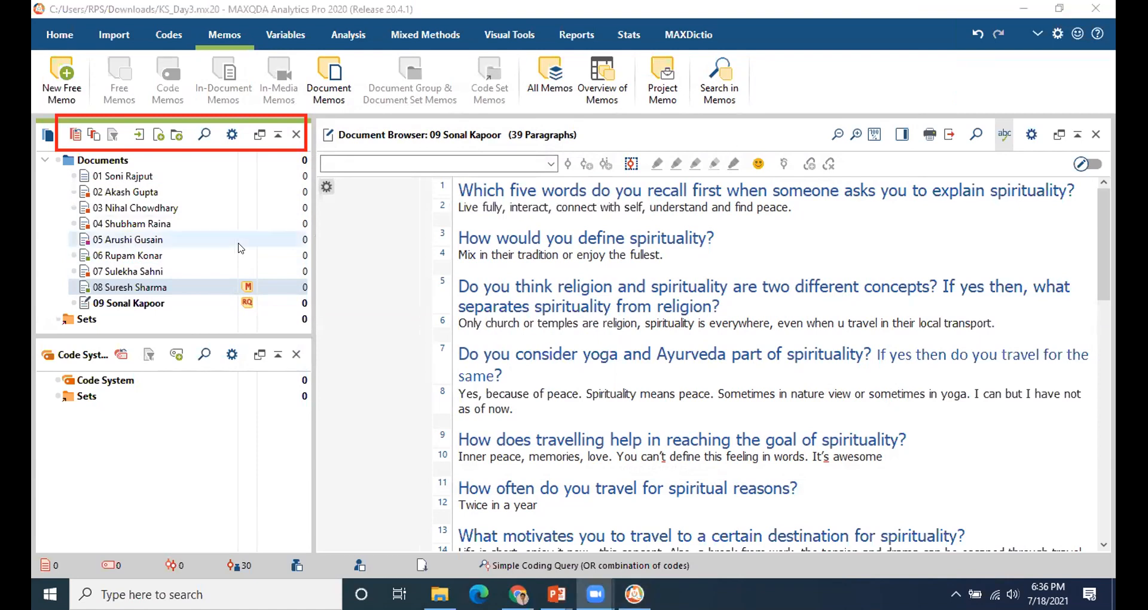
right_click(173, 271)
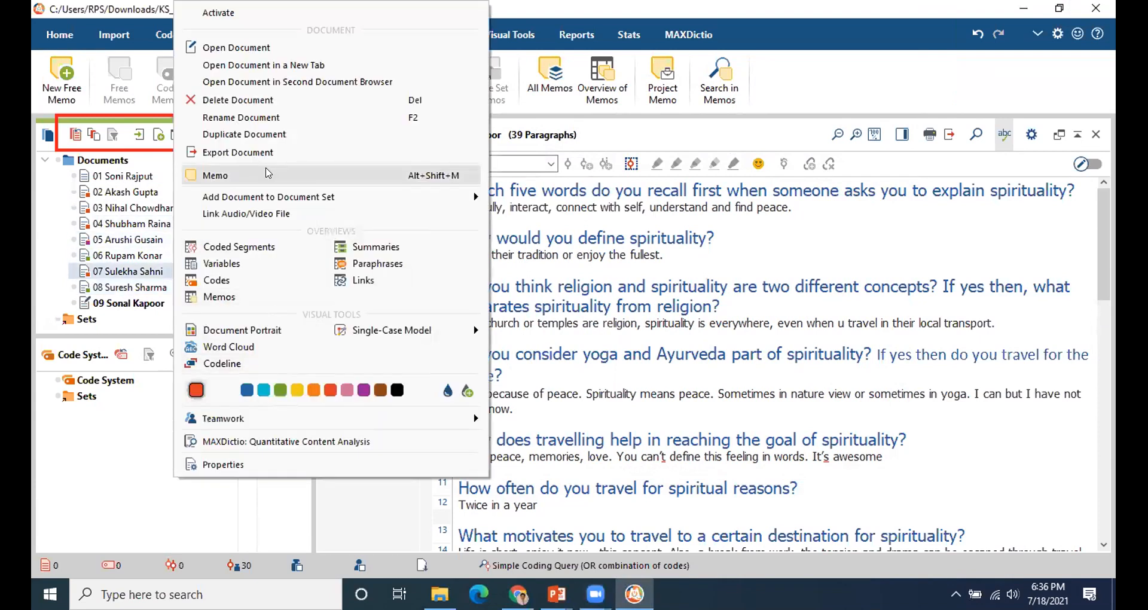
click(268, 174)
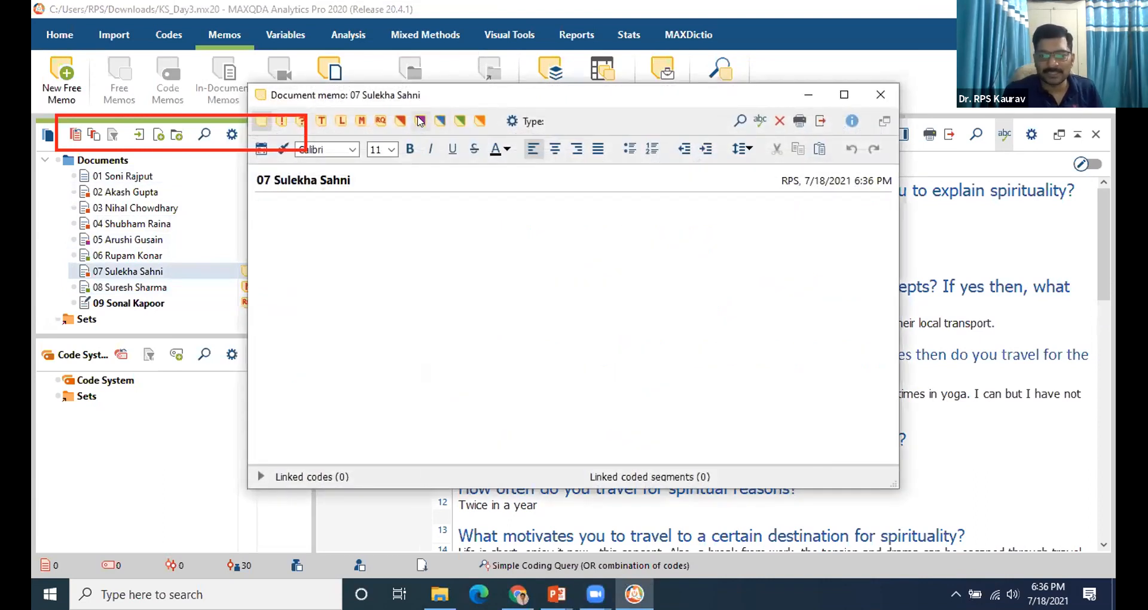
click(480, 120)
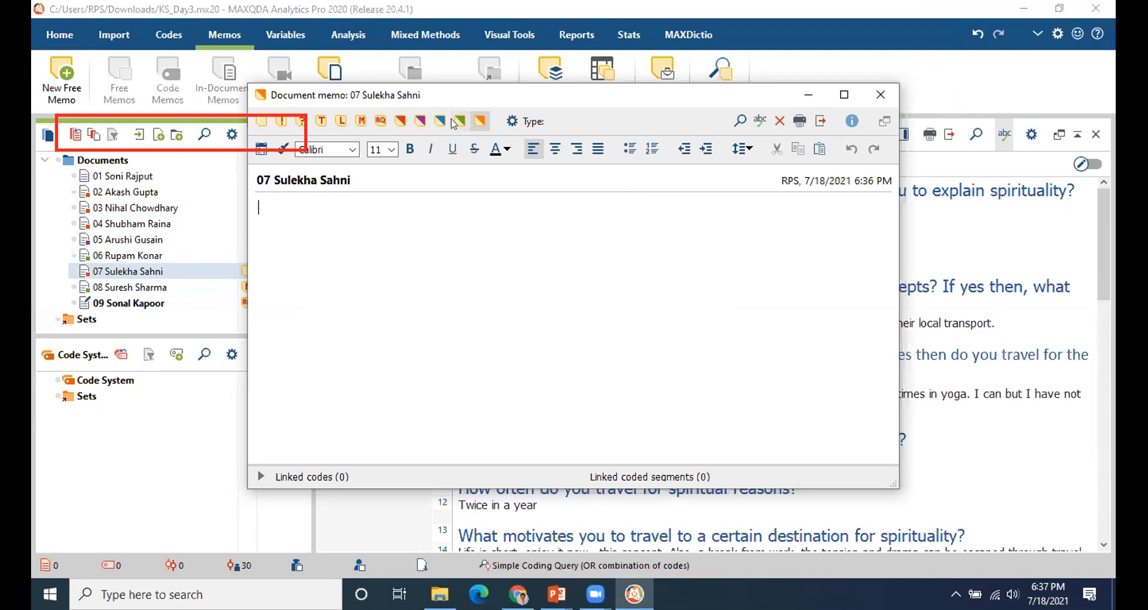
click(866, 97)
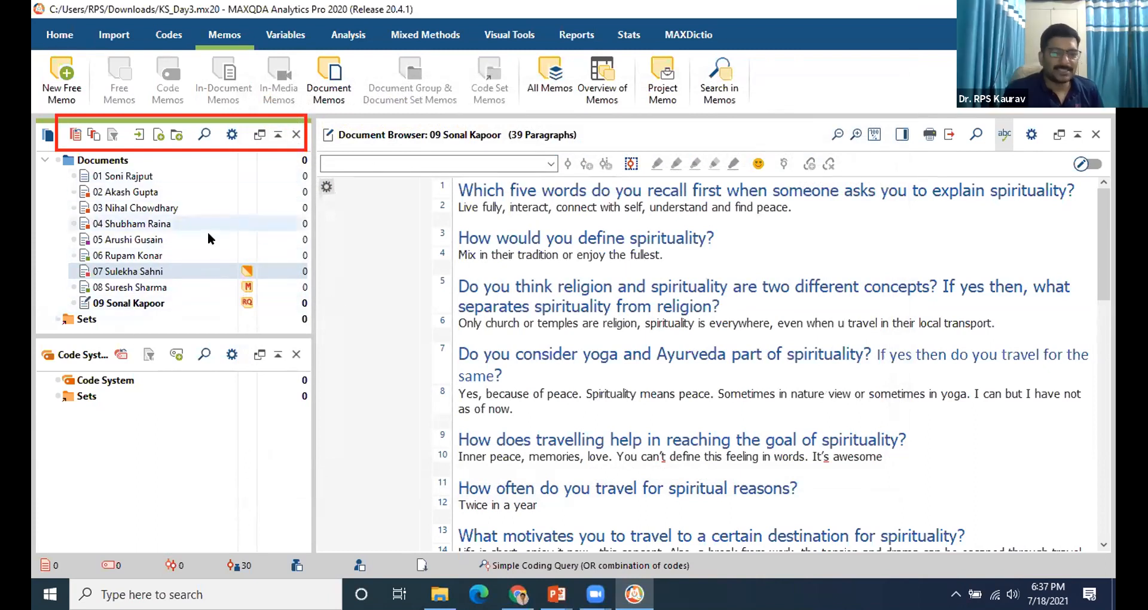
Create a free memo with the text "kjkjlkjl" and check it in the overview of free memos.
mouse_move(209, 235)
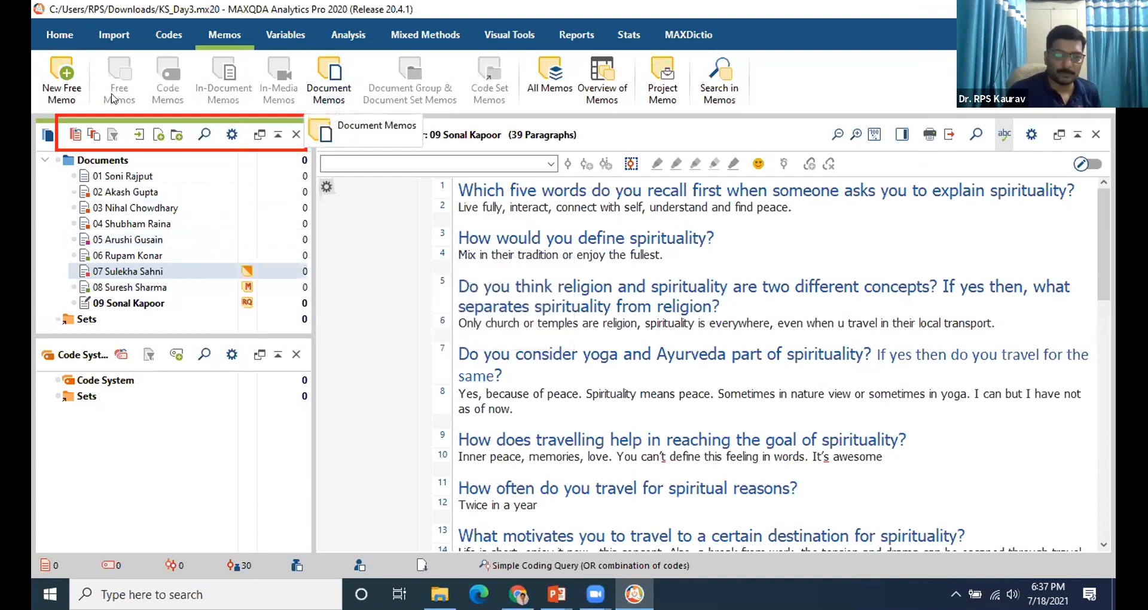
click(62, 81)
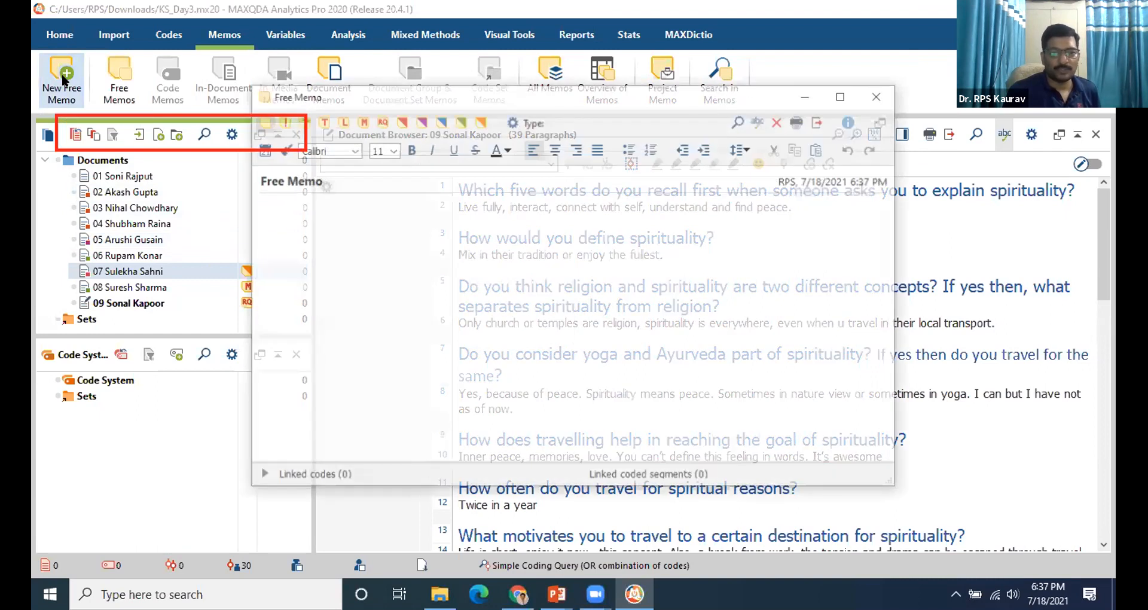
text(kjkjlkjl)
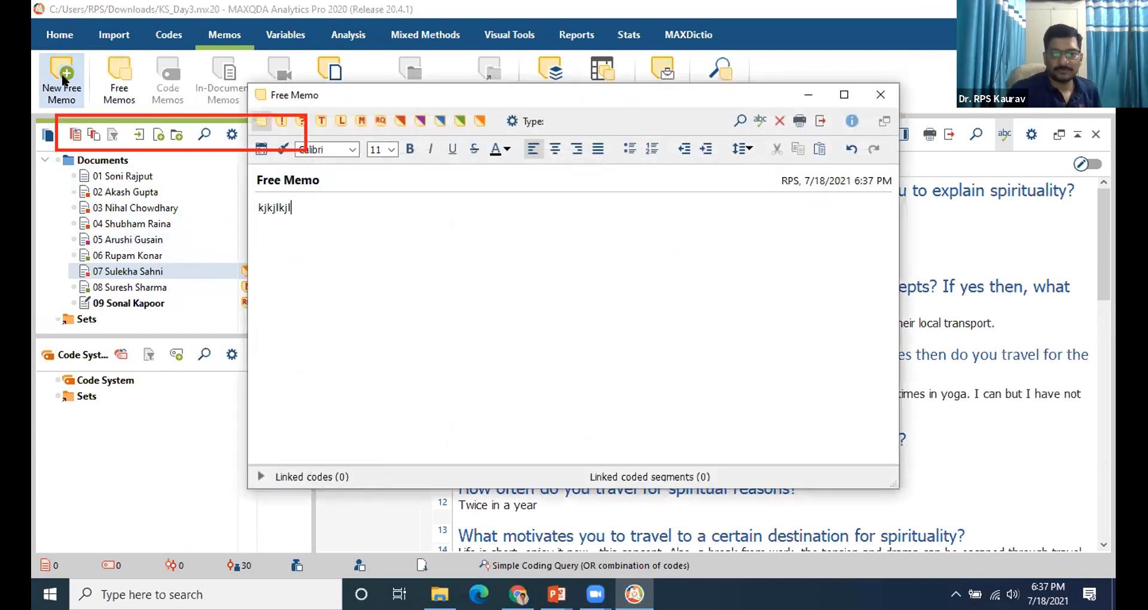
click(882, 95)
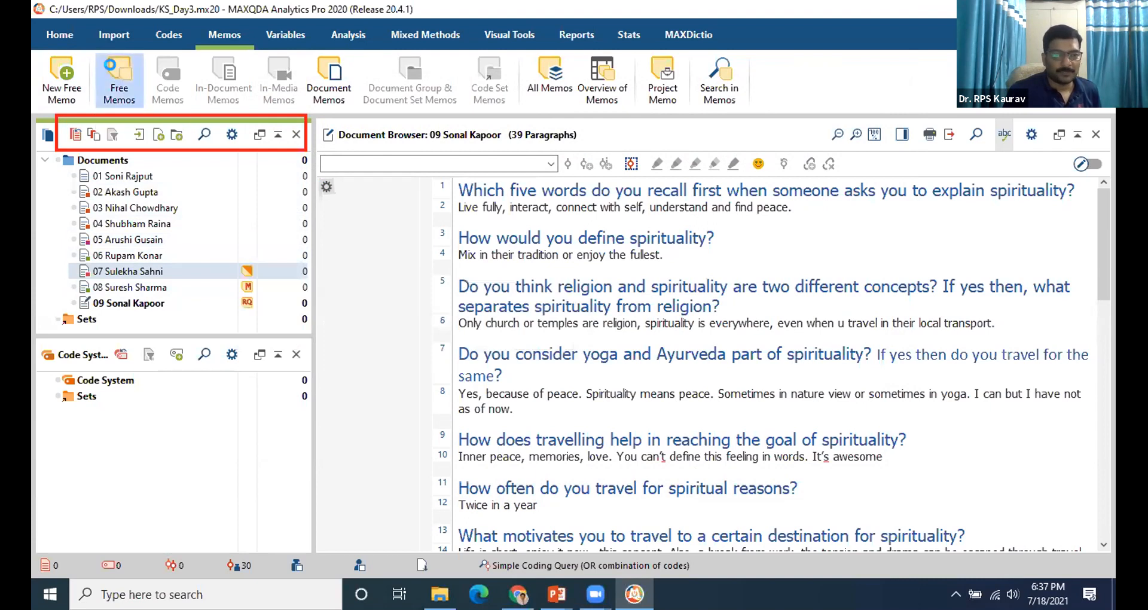
click(119, 81)
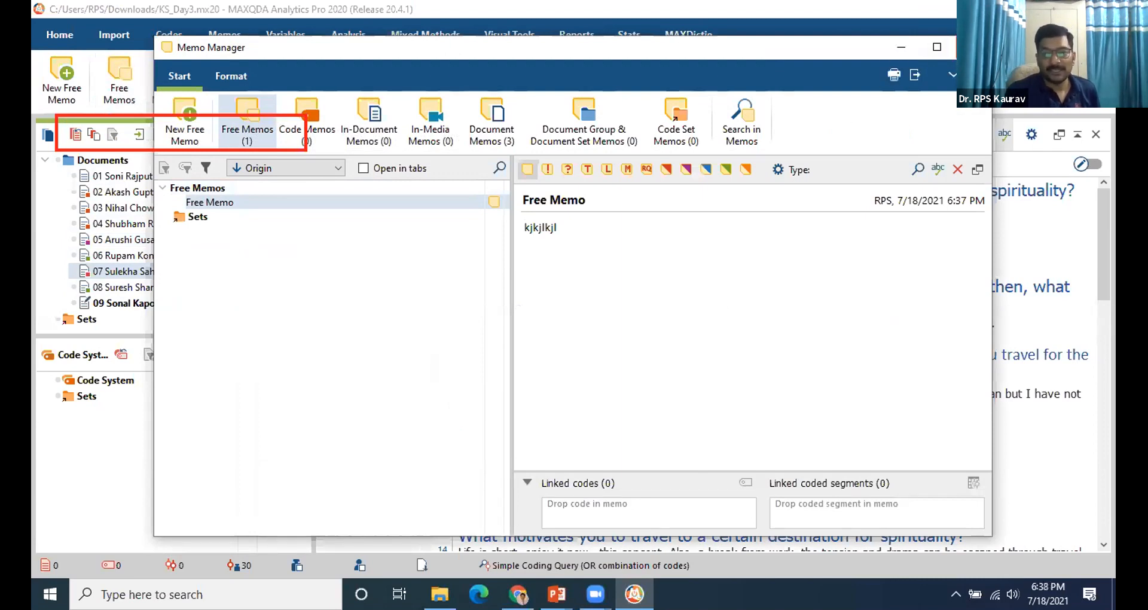
click(973, 48)
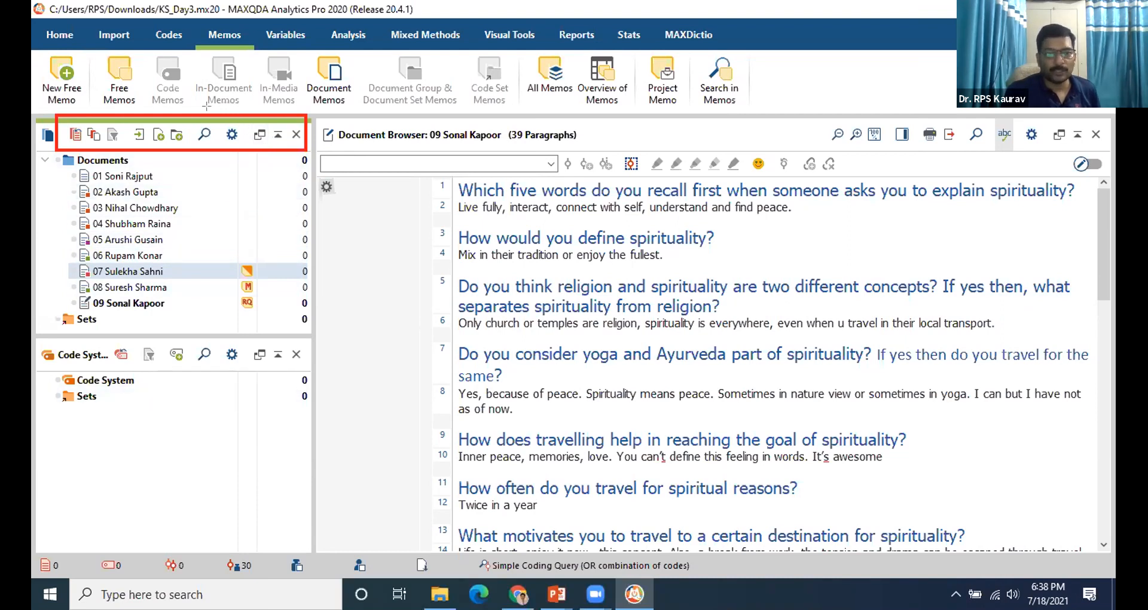
mouse_move(228, 112)
mouse_down()
mouse_move(256, 315)
mouse_move(261, 479)
mouse_up()
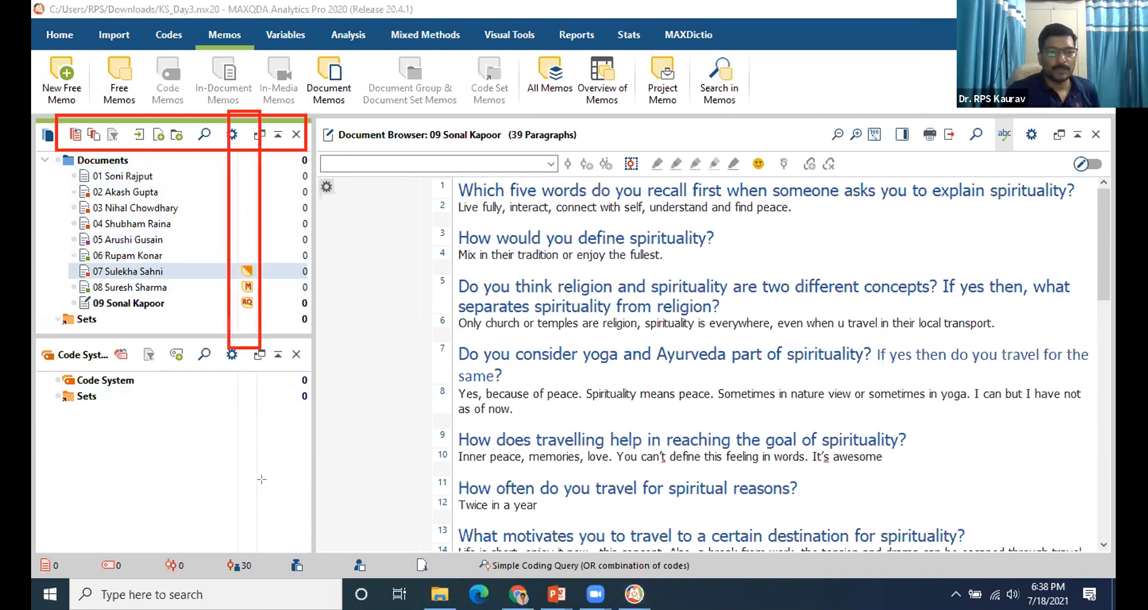
drag(256, 531, 251, 544)
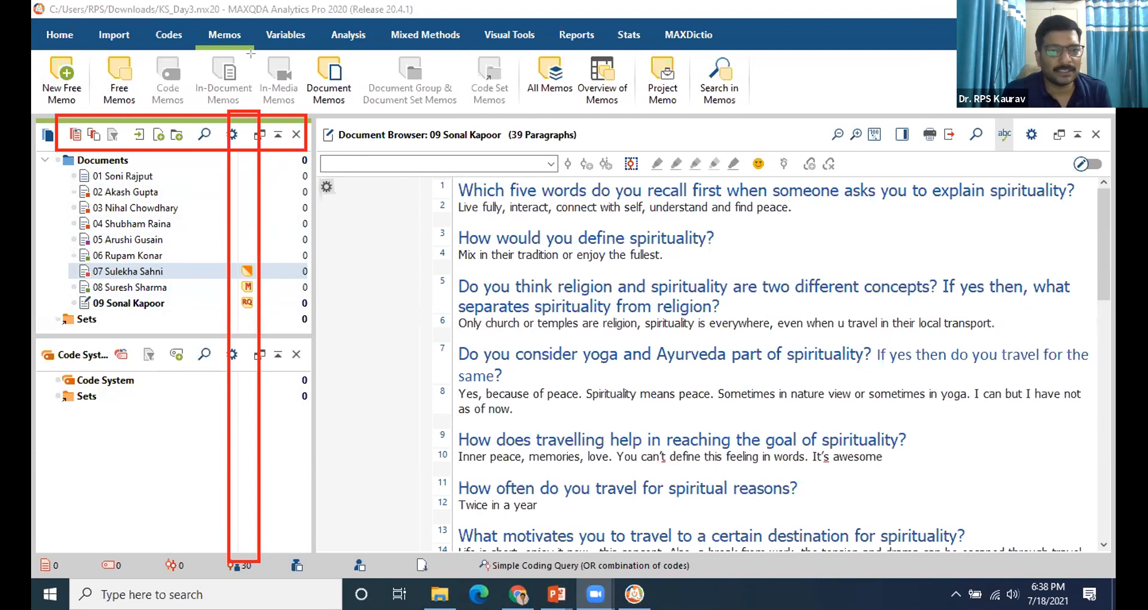
Create a document memo for document 01 with "female" as its first line.
click(114, 177)
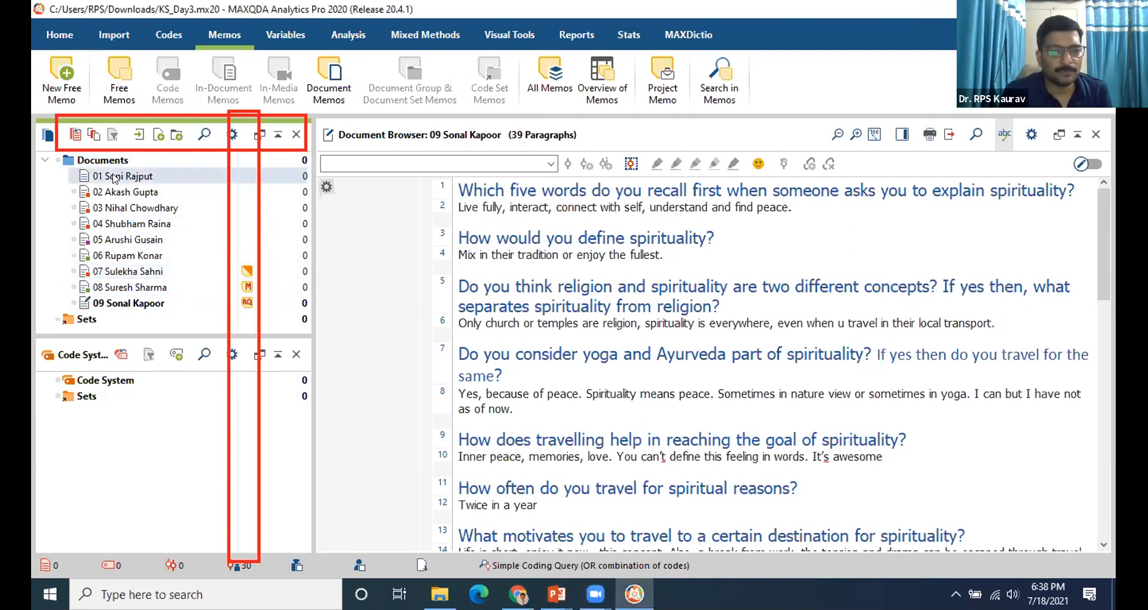
right_click(114, 178)
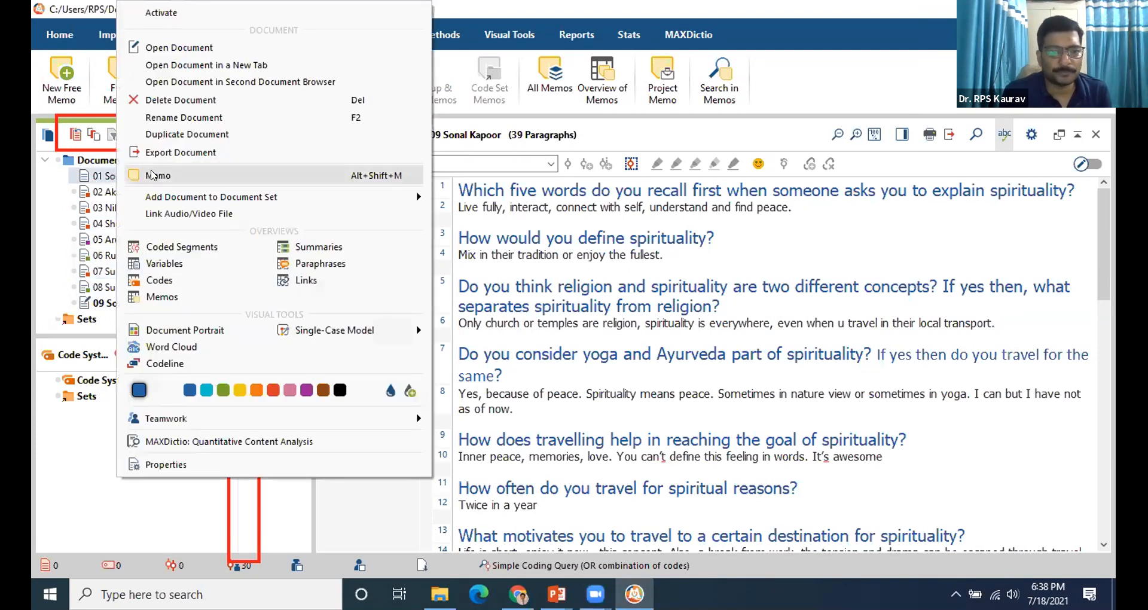
click(152, 174)
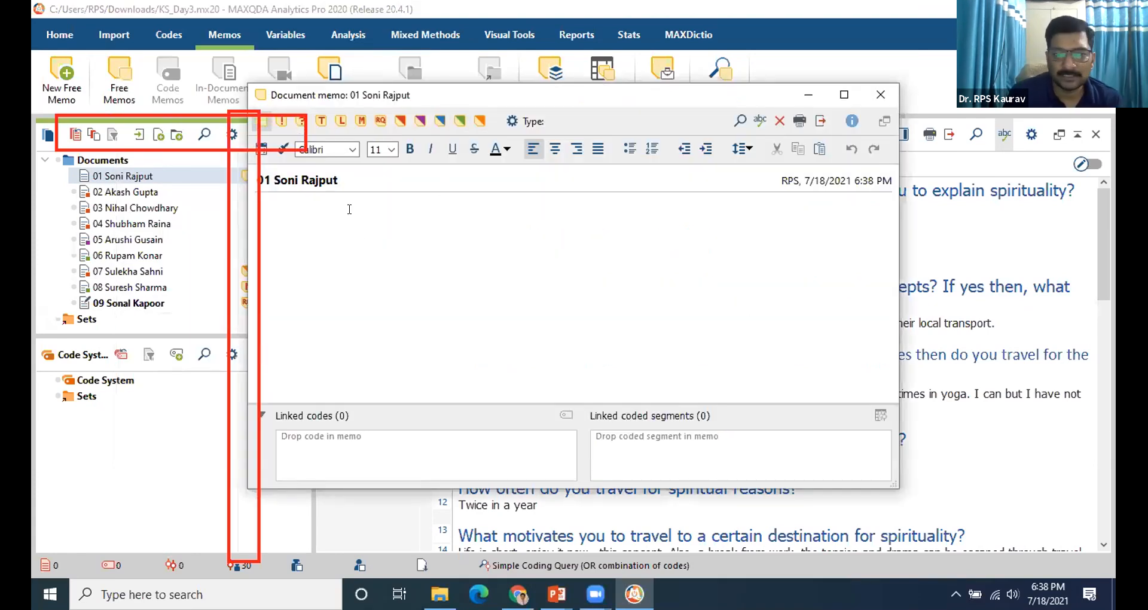
text(f)
key(ctrl+a)
key(BackSpace)
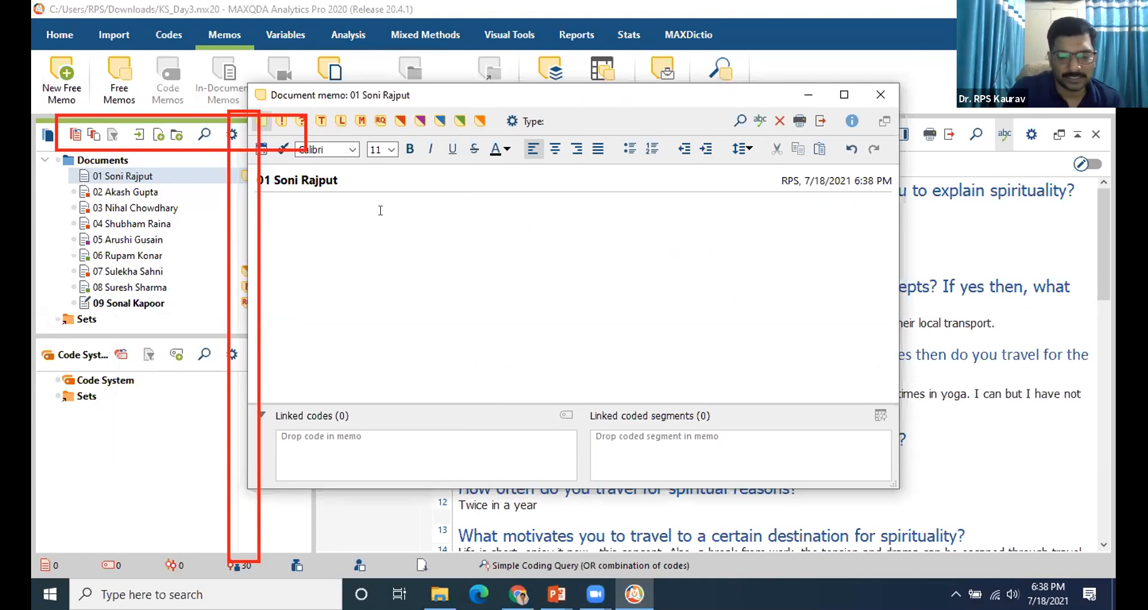
text(female)
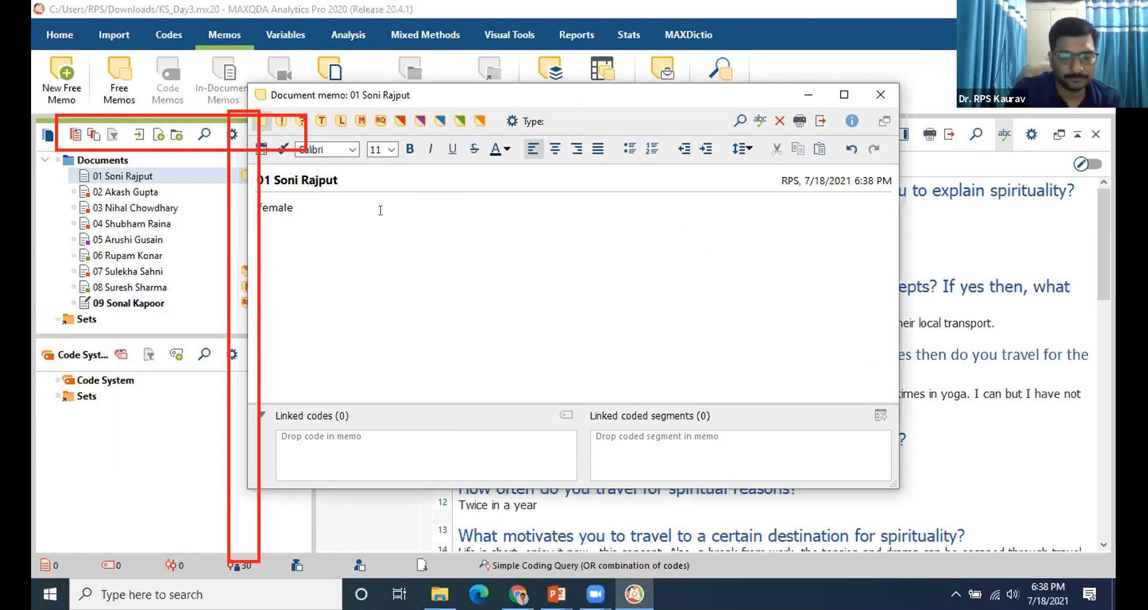
Add the lines "jnu", "Delhi" and "Air" to the memo of document 01 and preview its content from the document list.
key(Return)
text(nu)
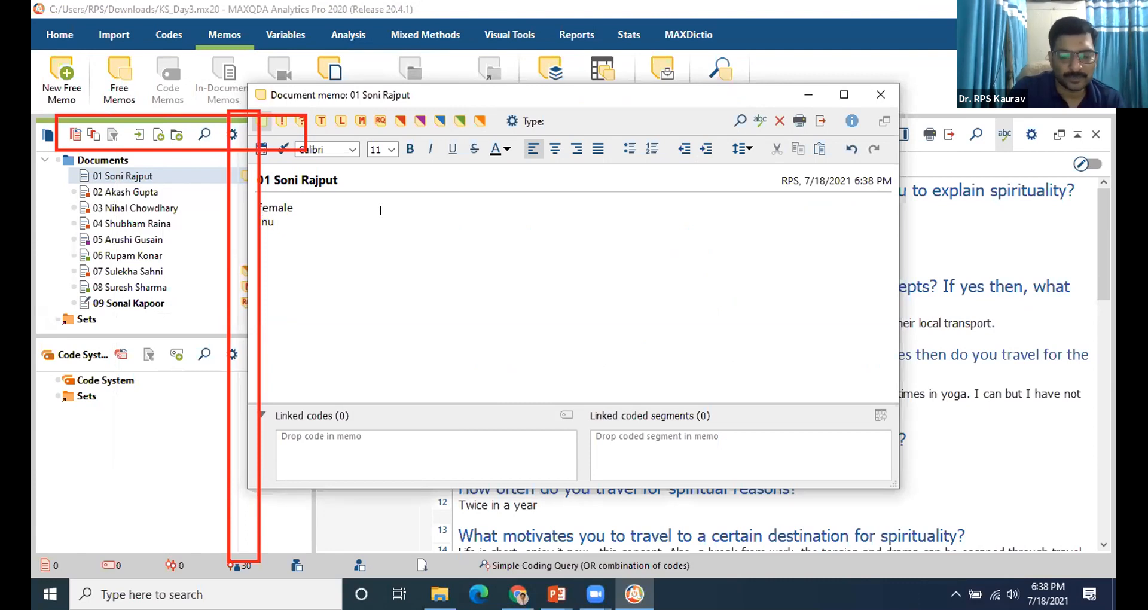
key(Return)
text(DElhi)
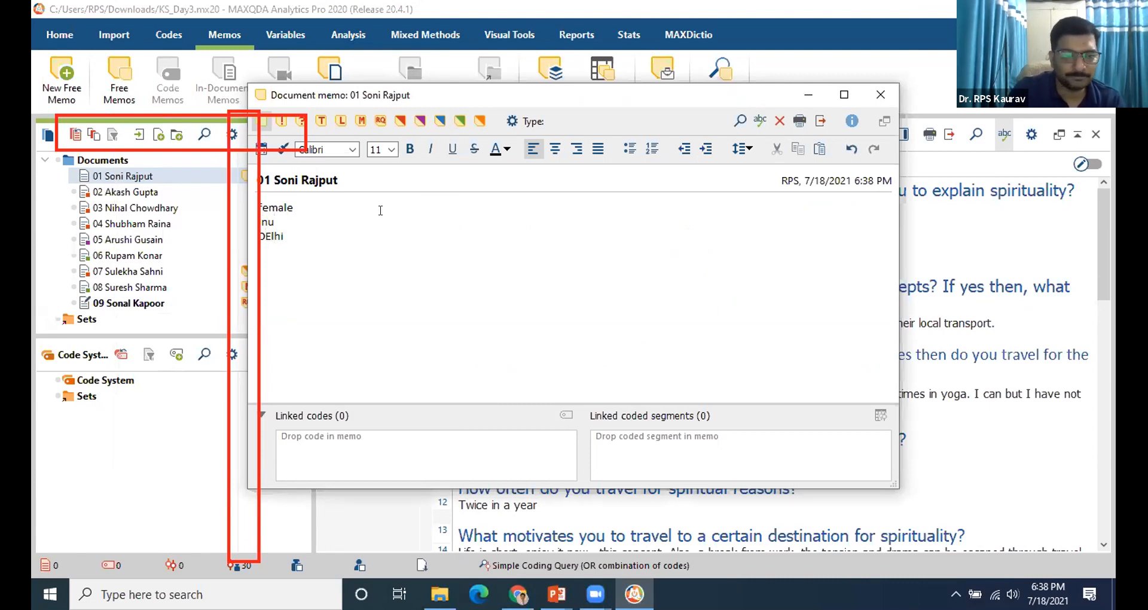
key(BackSpace)
key(BackSpace)
key(BackSpace)
key(BackSpace)
text(elhi)
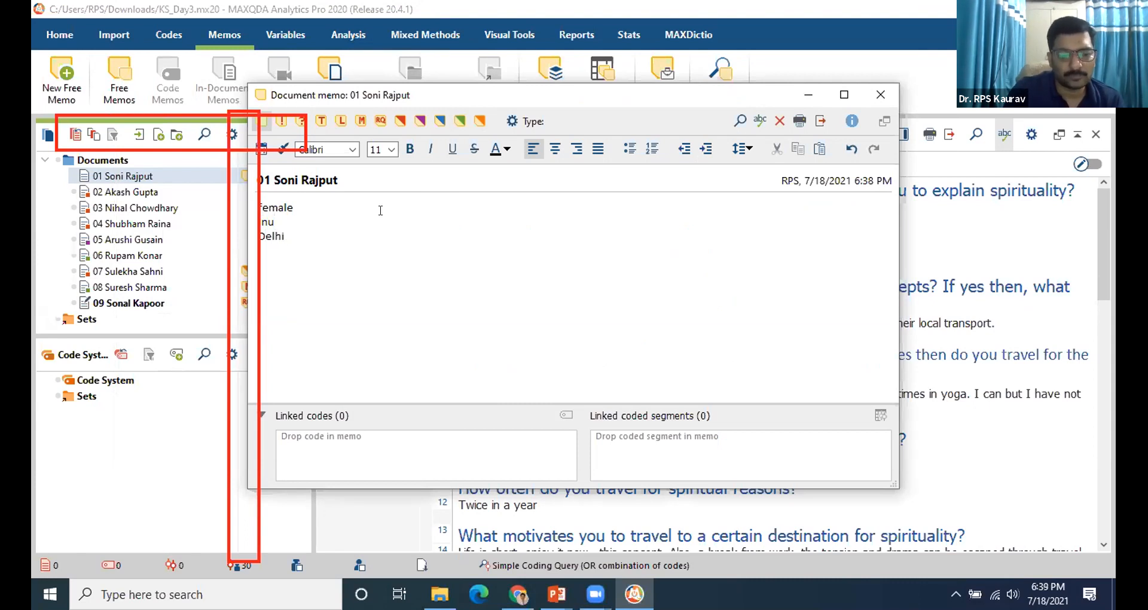
key(Return)
text(Air)
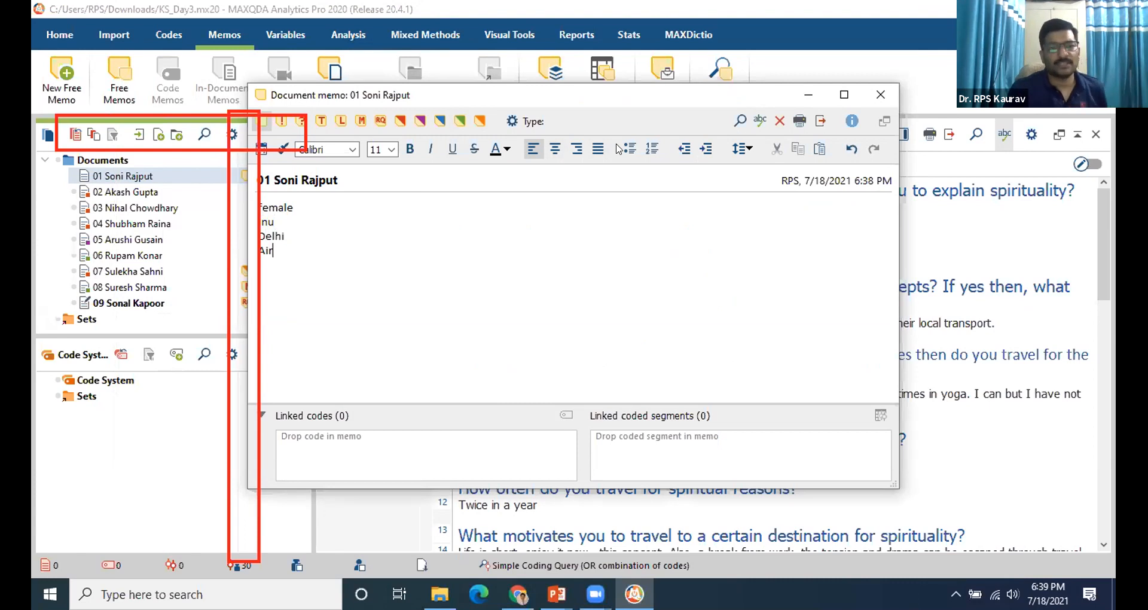
click(883, 91)
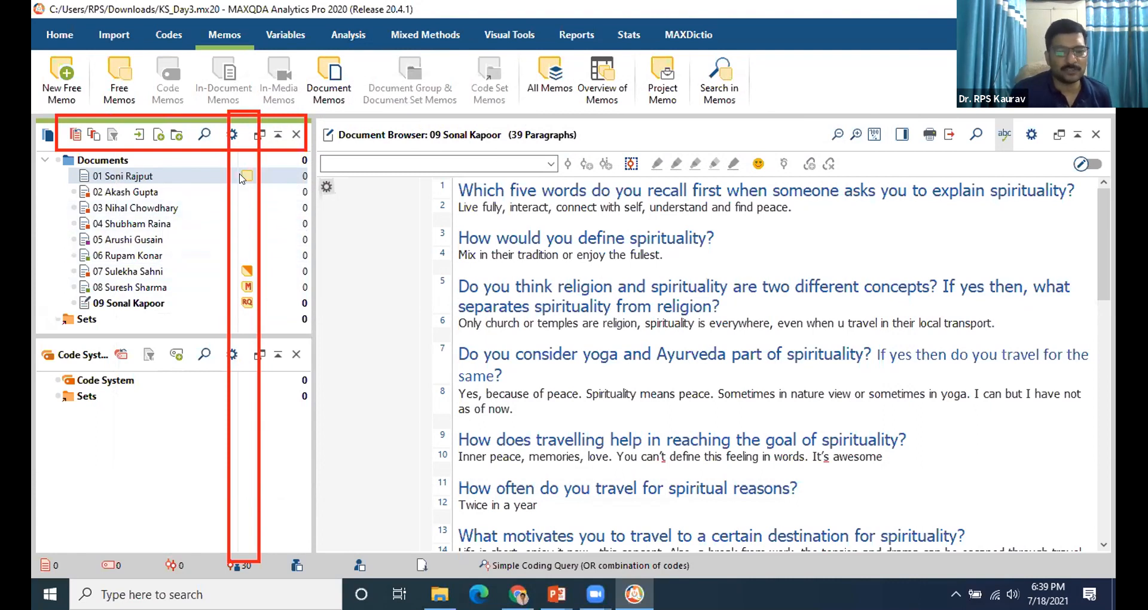
mouse_move(243, 179)
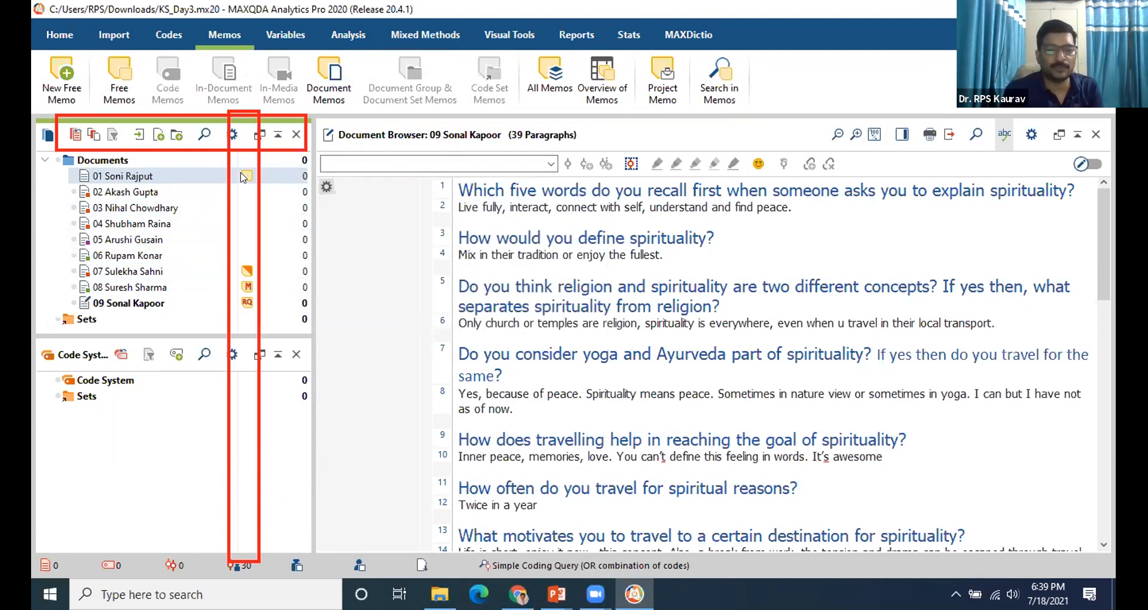
mouse_move(243, 177)
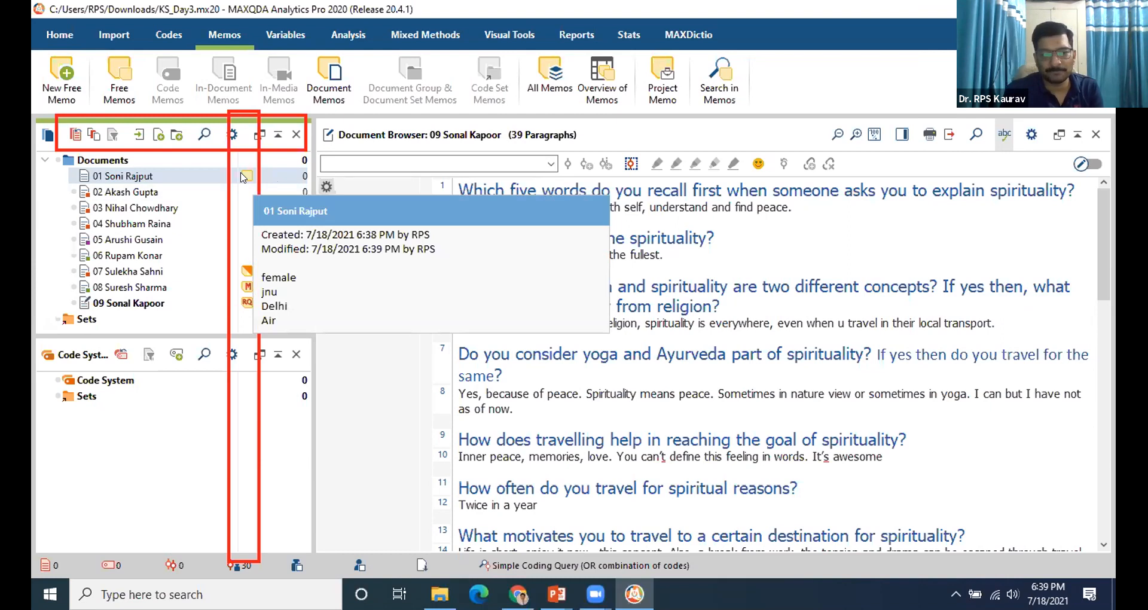
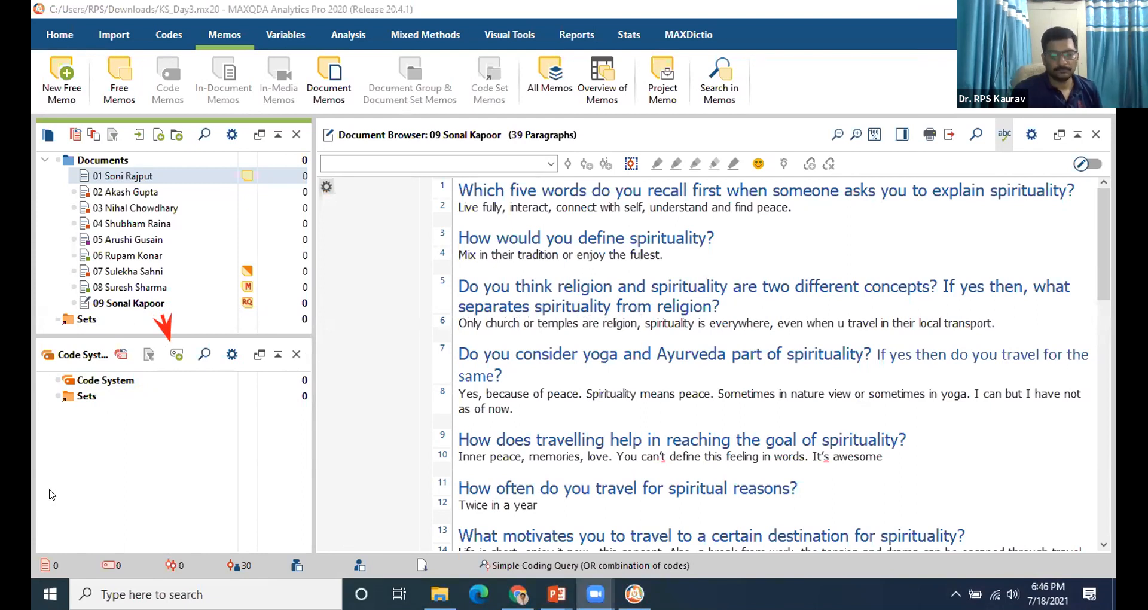
Create a new code named "Sprituality" with the purple color.
click(176, 354)
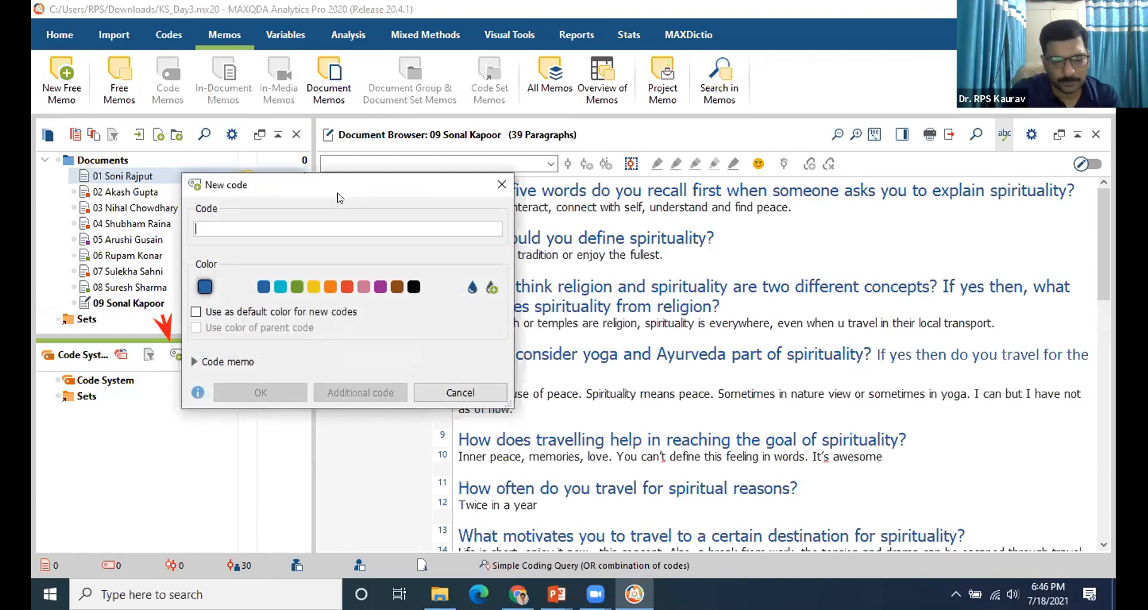
text(Sprituality)
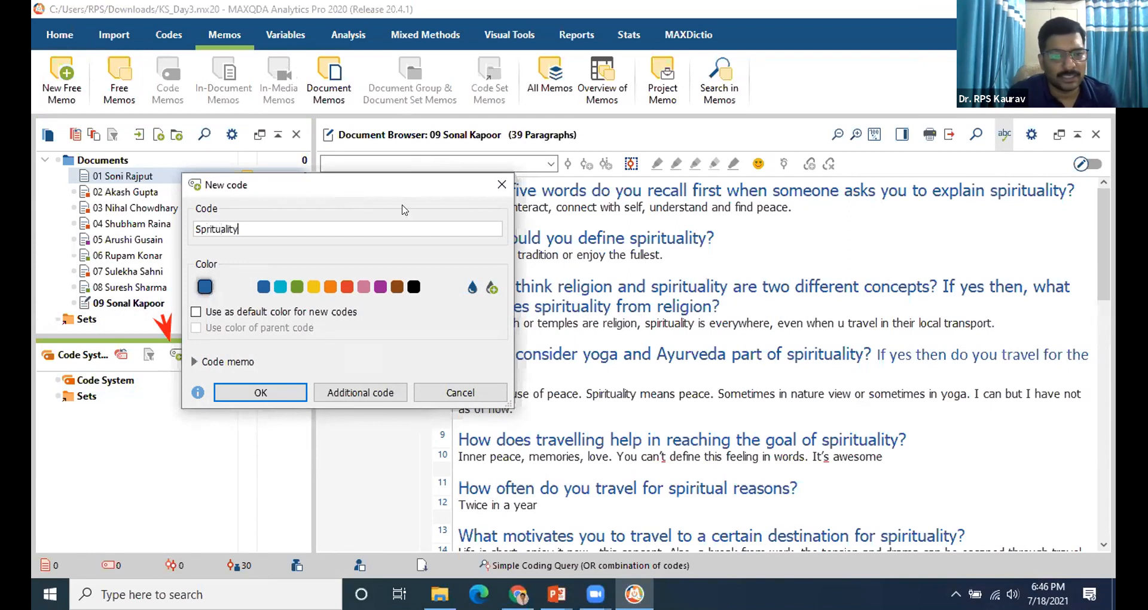
click(380, 287)
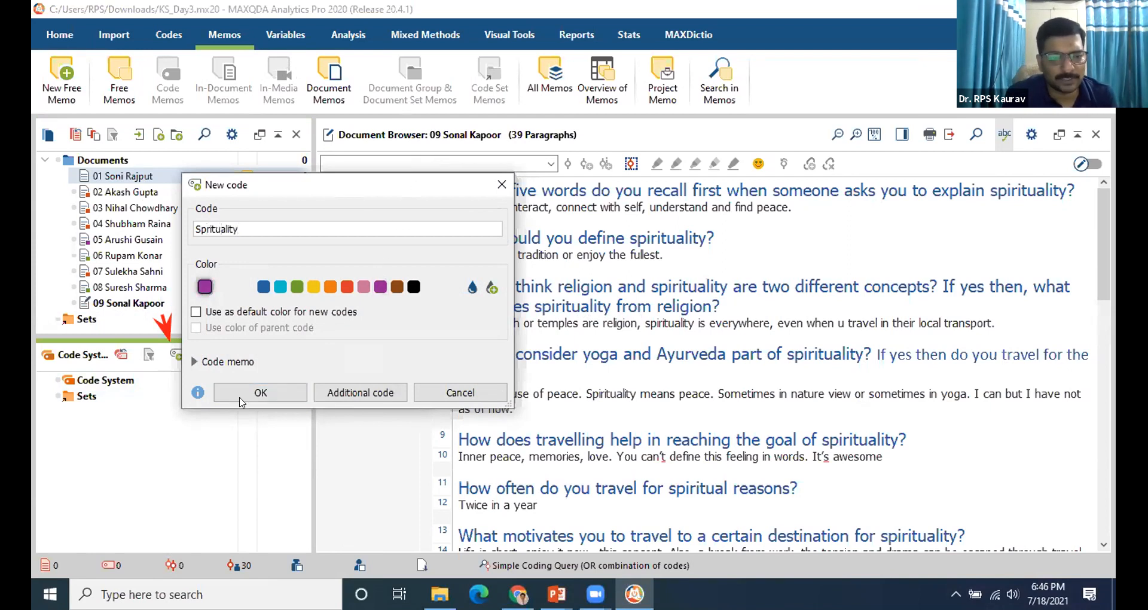
click(261, 392)
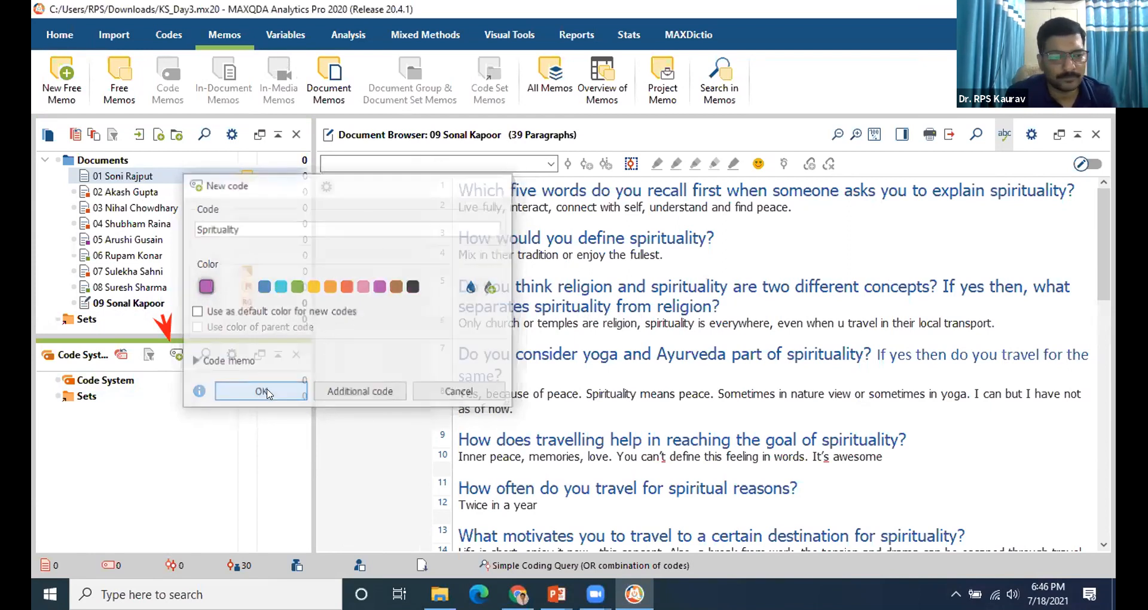
click(177, 355)
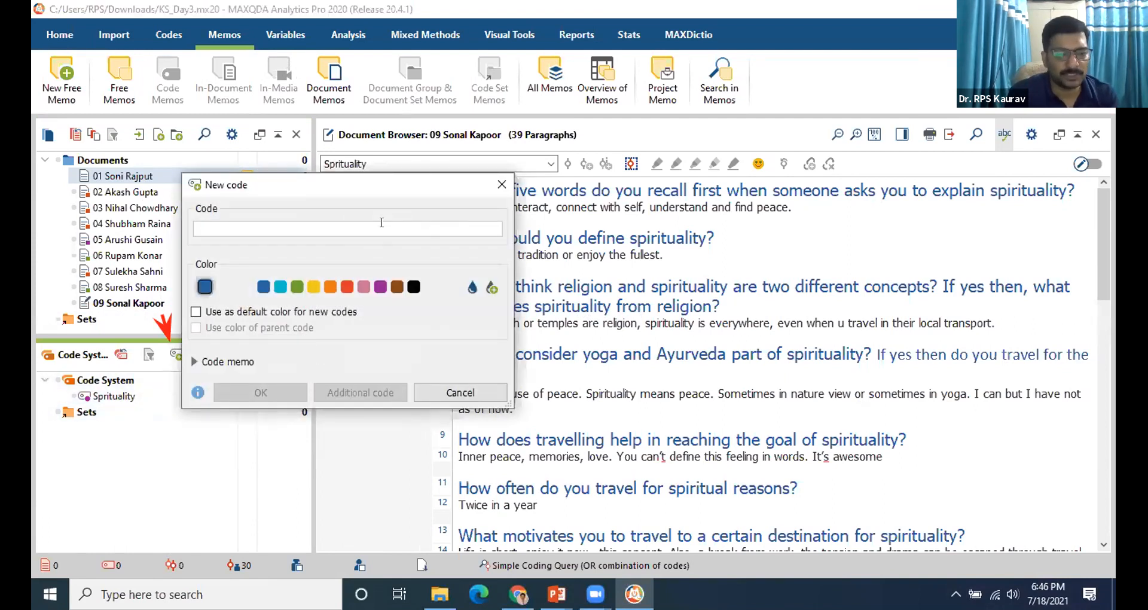
click(454, 391)
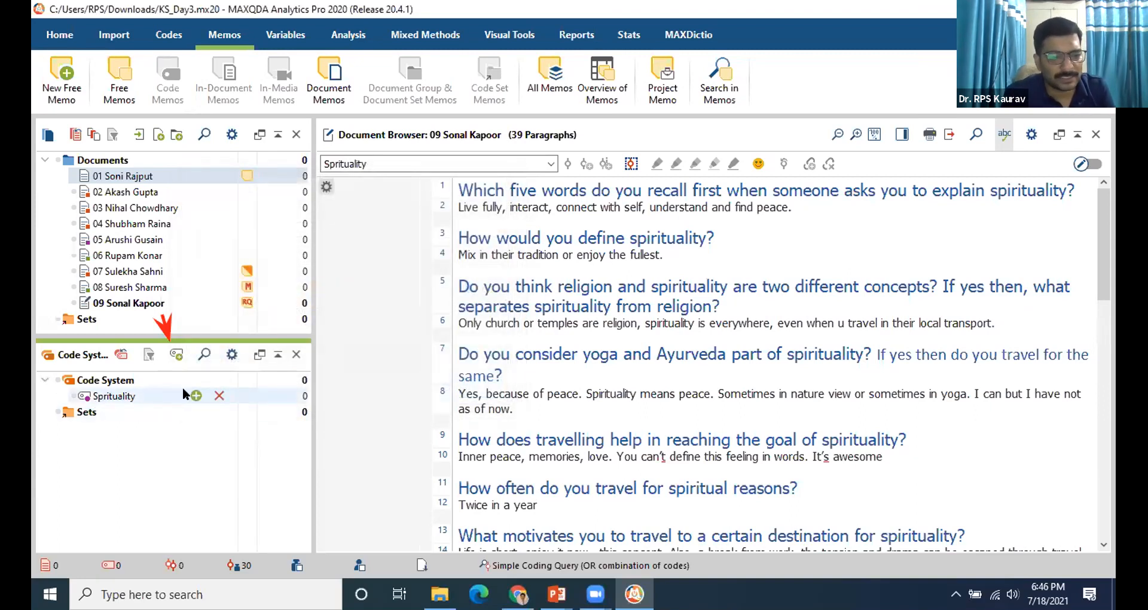
click(196, 397)
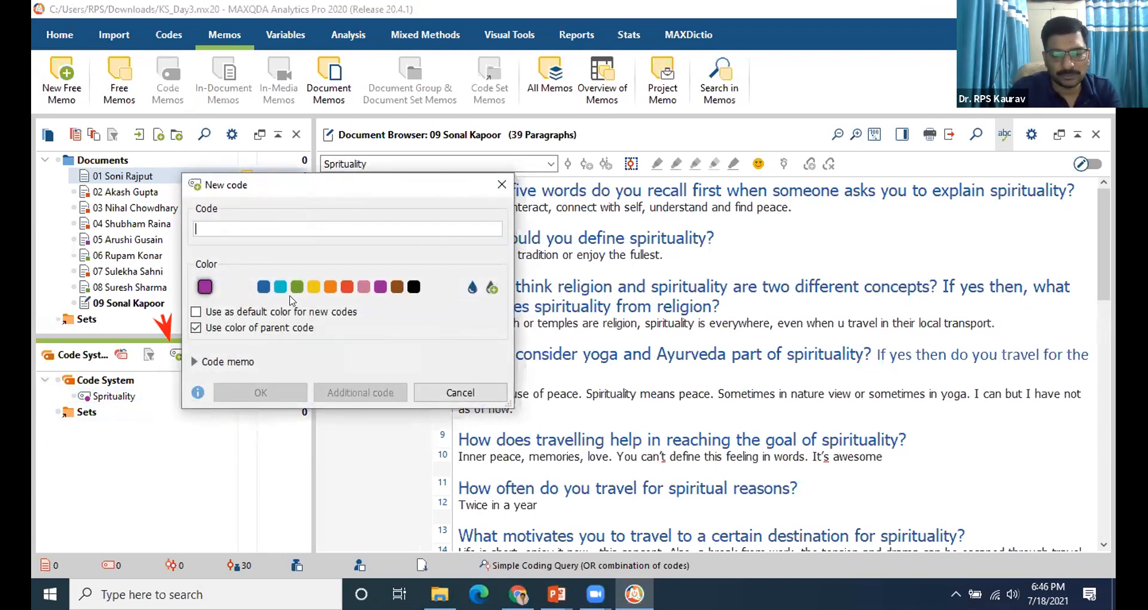
text(We)
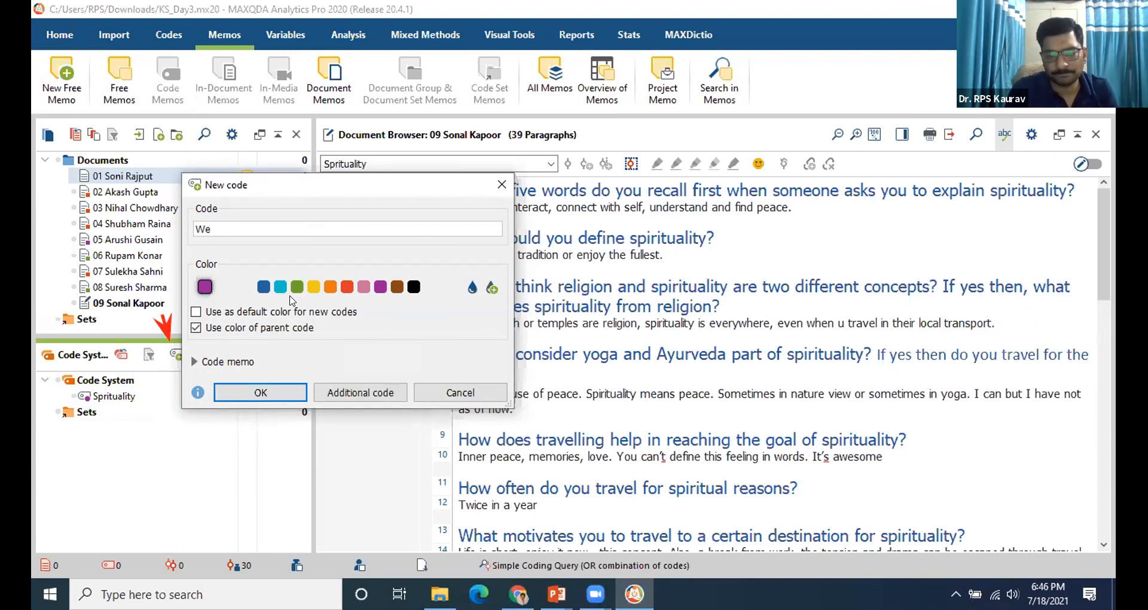
key(BackSpace)
key(BackSpace)
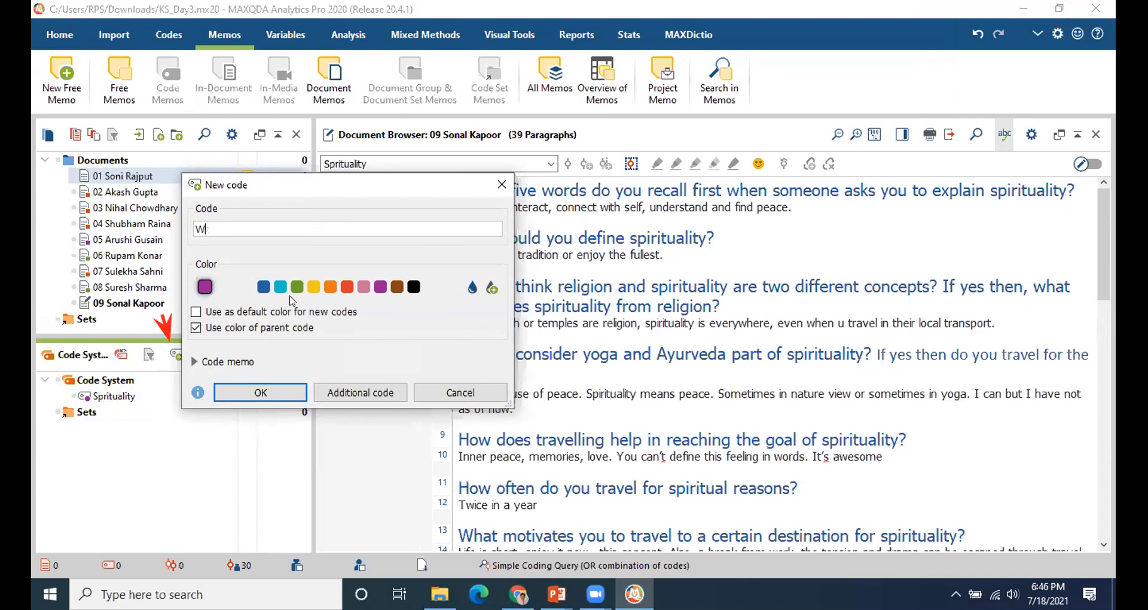
click(470, 391)
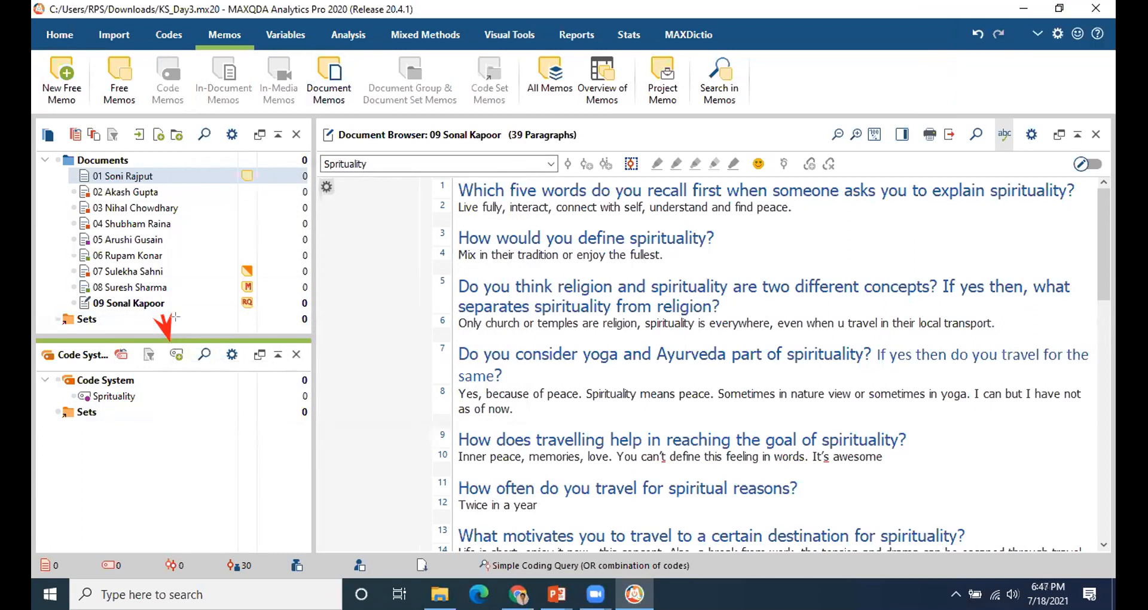
drag(197, 315, 182, 341)
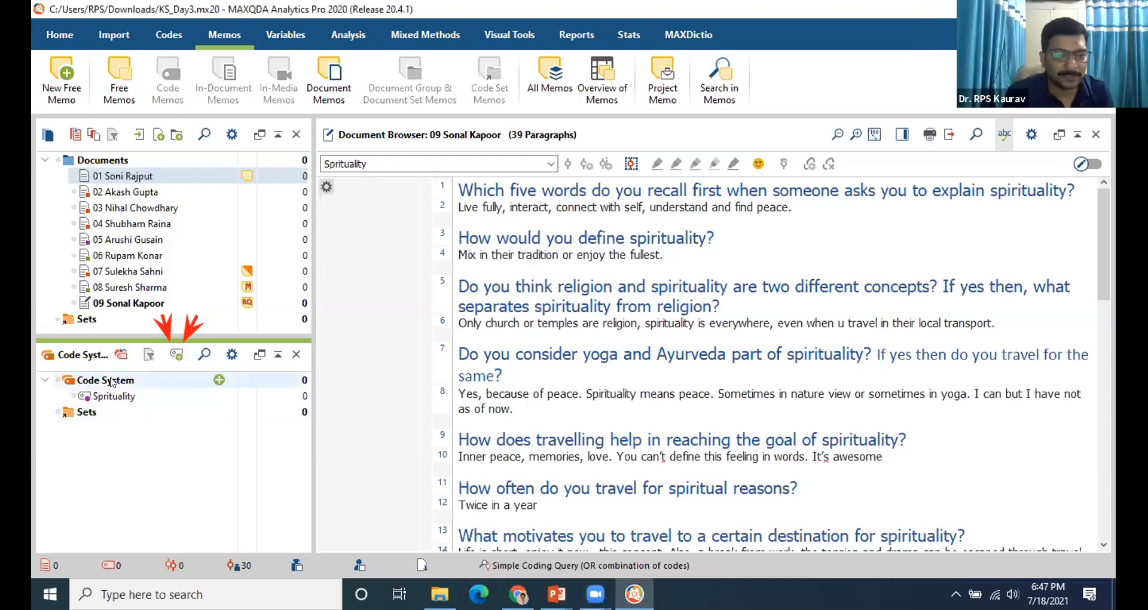
Create a top-level code named "Wellness" in the code system, keeping the default blue color.
click(219, 380)
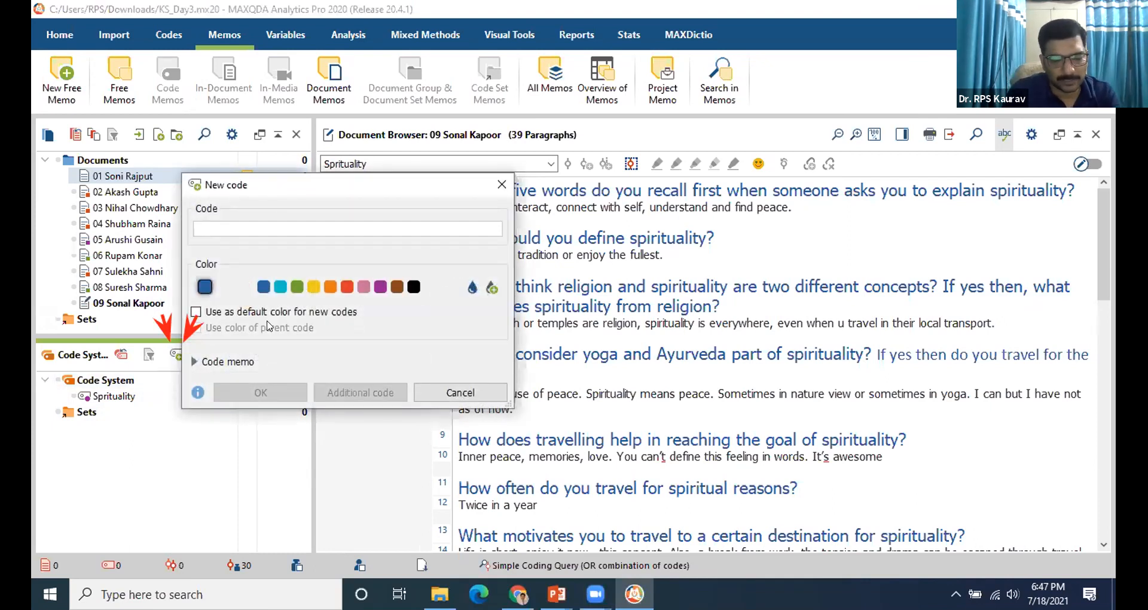
text(Wellness)
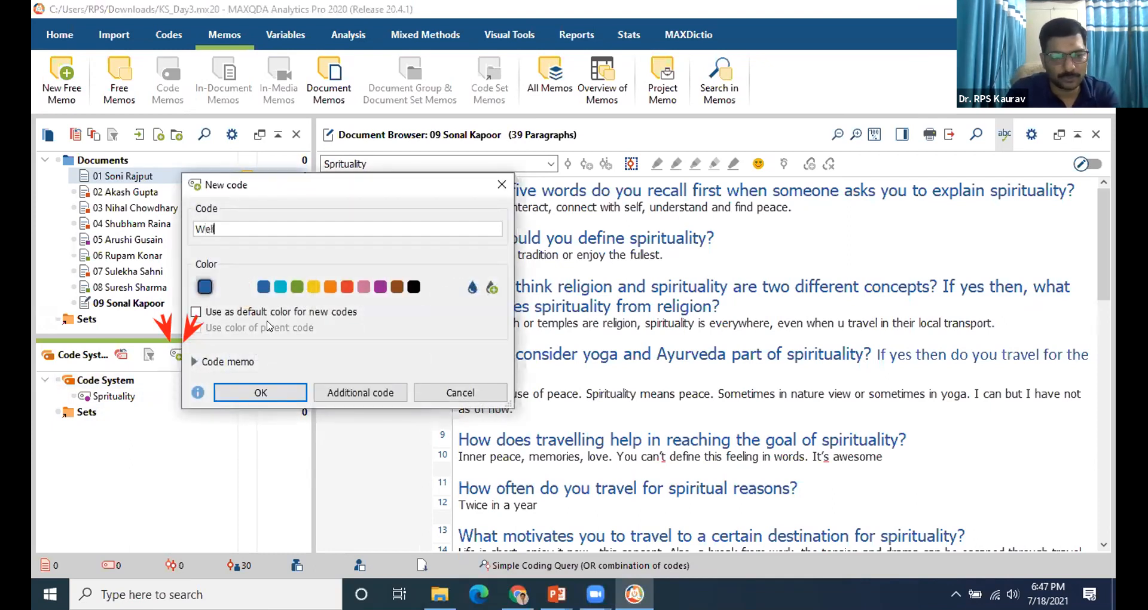
click(260, 393)
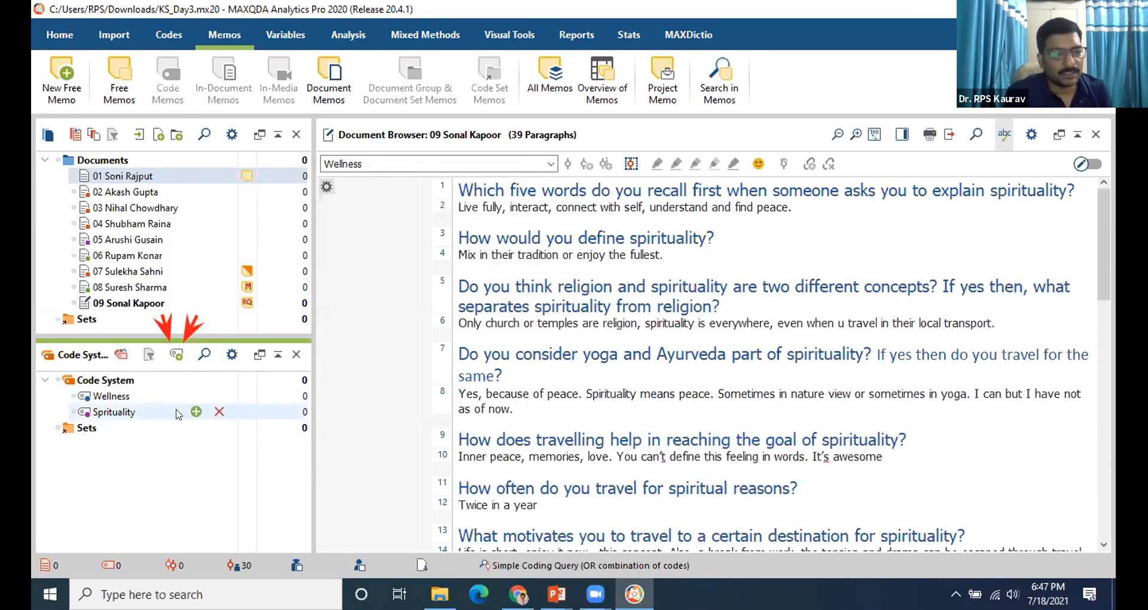
Add the subcodes "Water" and "Phy Activity" under the Wellness code, keeping the parent code's blue color.
click(196, 411)
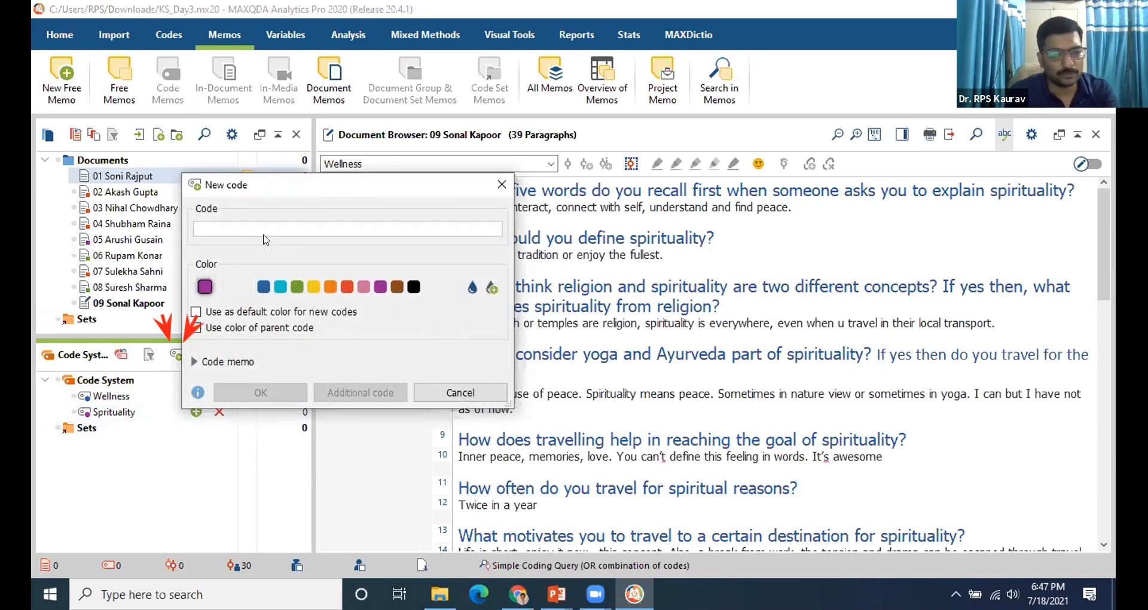
key(Escape)
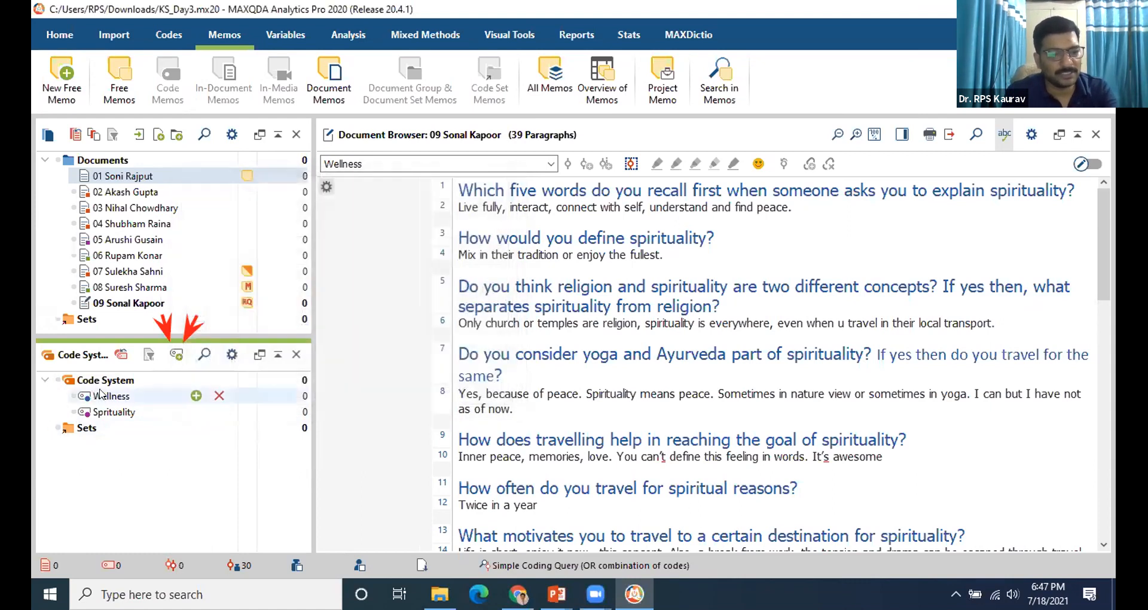
click(196, 395)
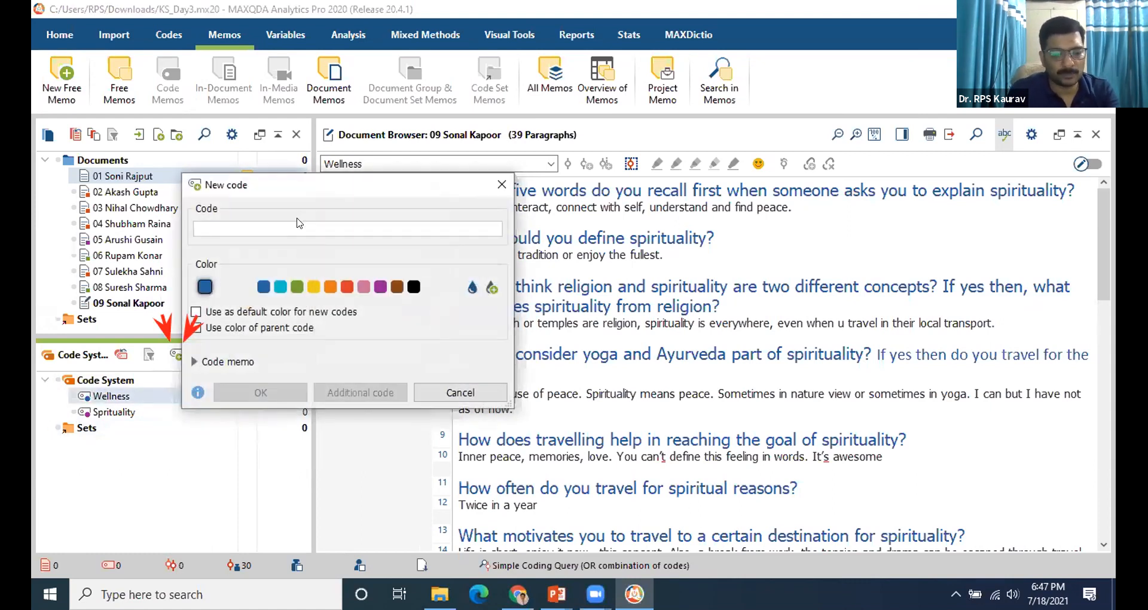
text(Water)
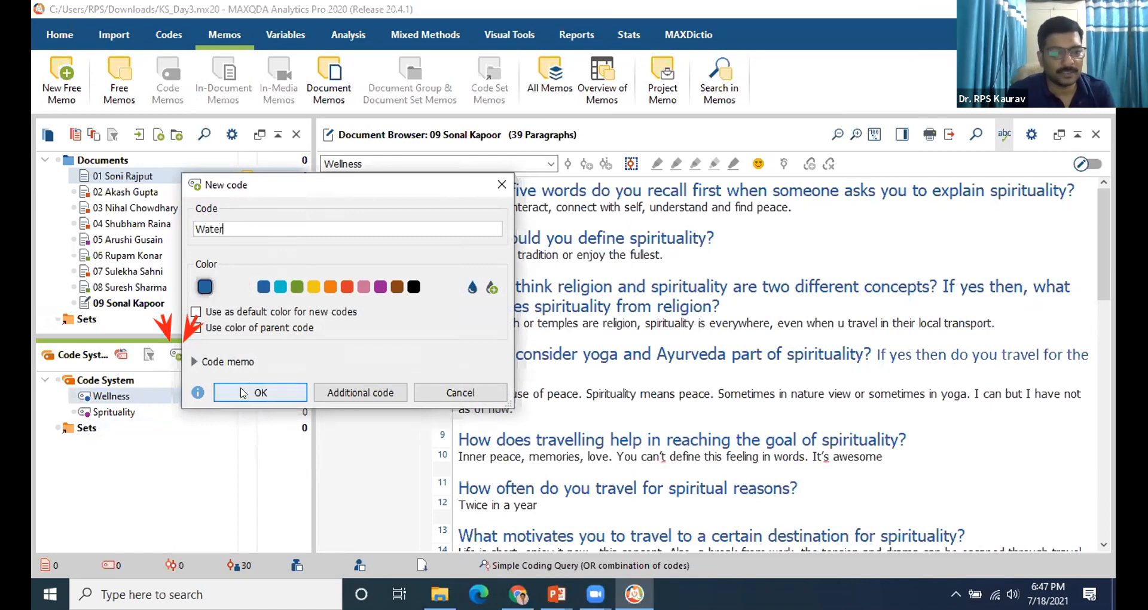
click(242, 393)
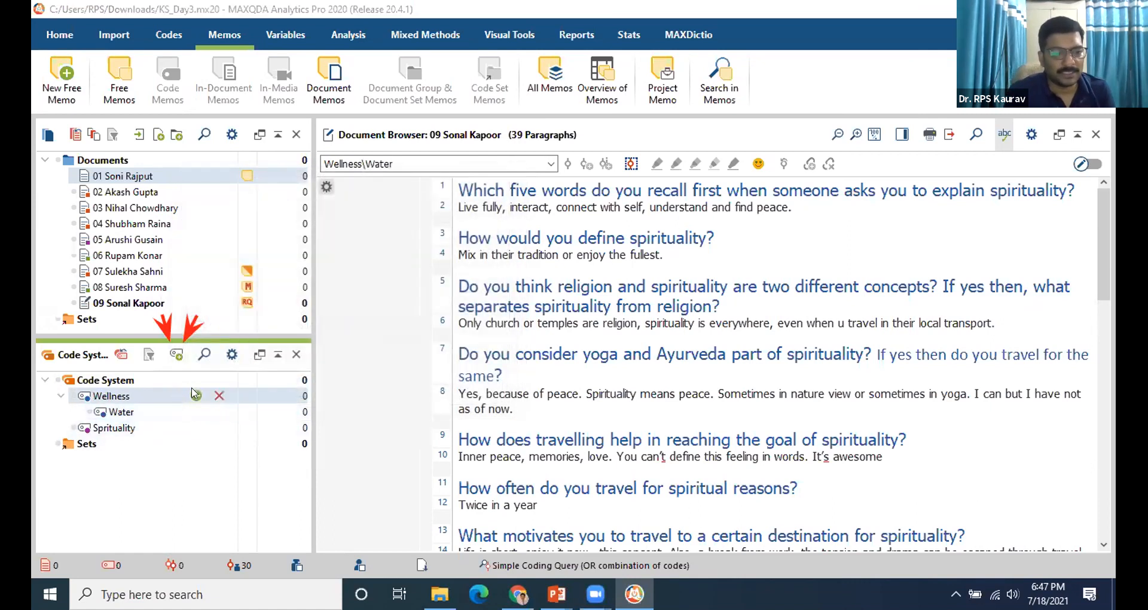
click(196, 395)
text(Phy Activity)
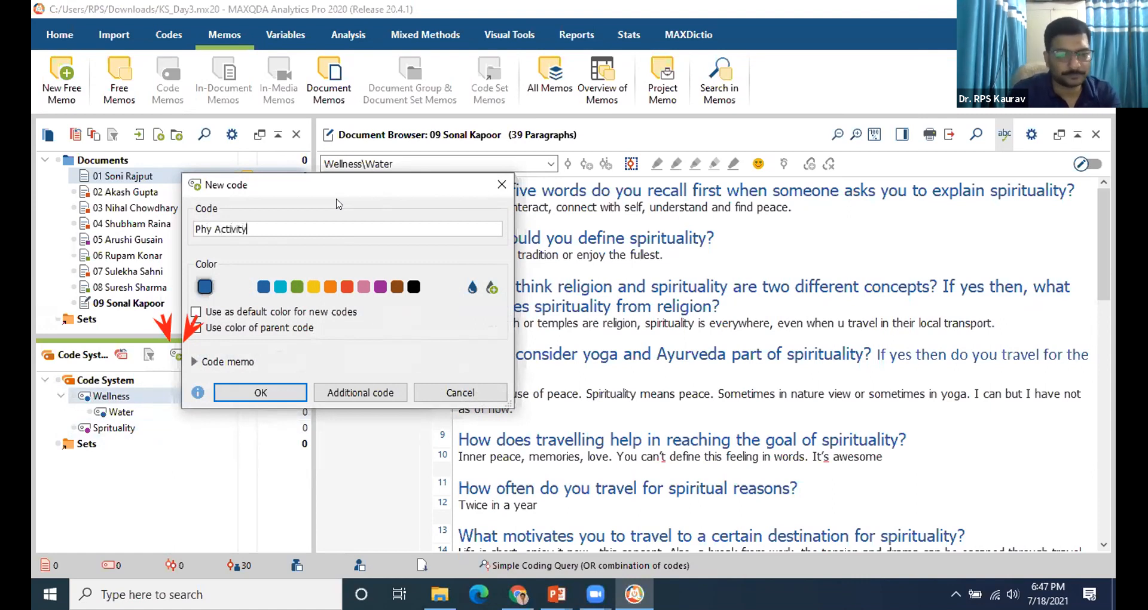
click(251, 393)
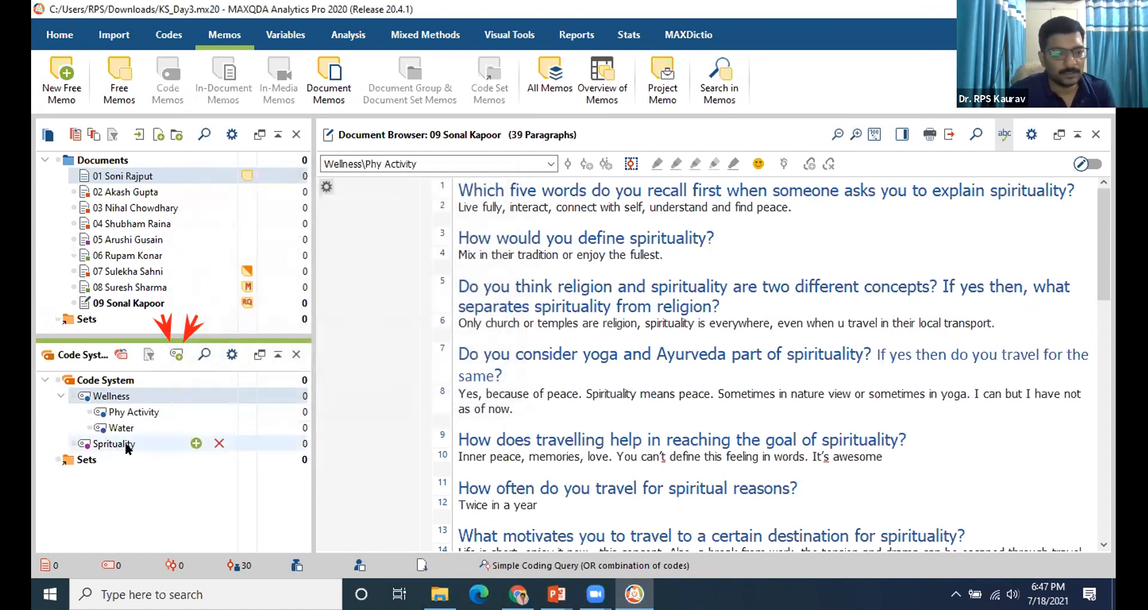
Add the subcodes "Chanting Mantras" and "Riverside" under the Sprituality code, keeping the parent code's purple color.
click(196, 443)
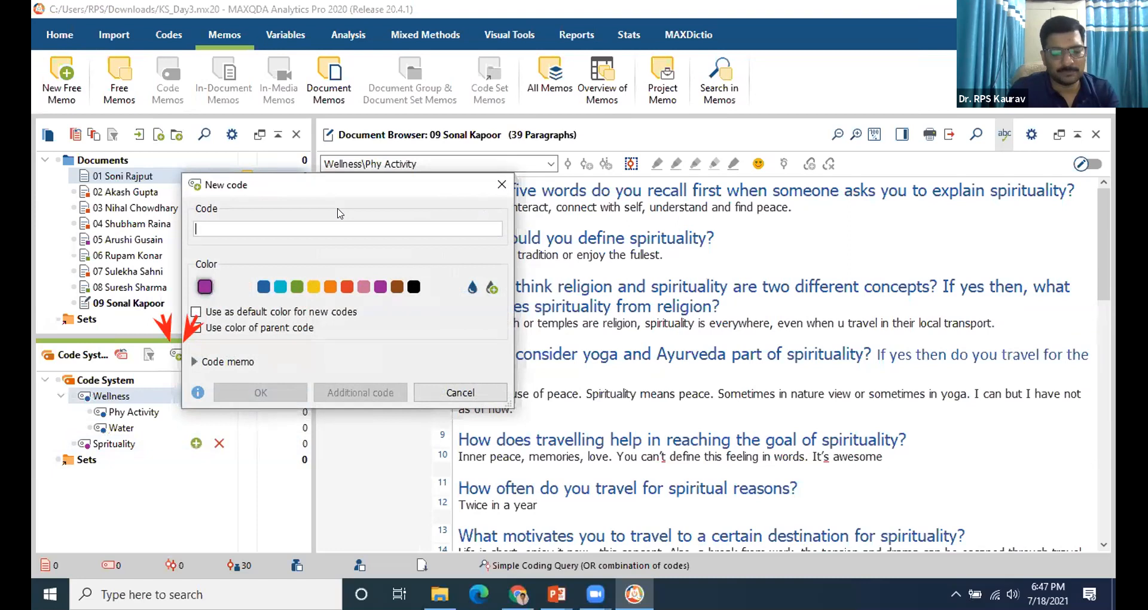
text(Chantu)
key(BackSpace)
text(ing Mantras)
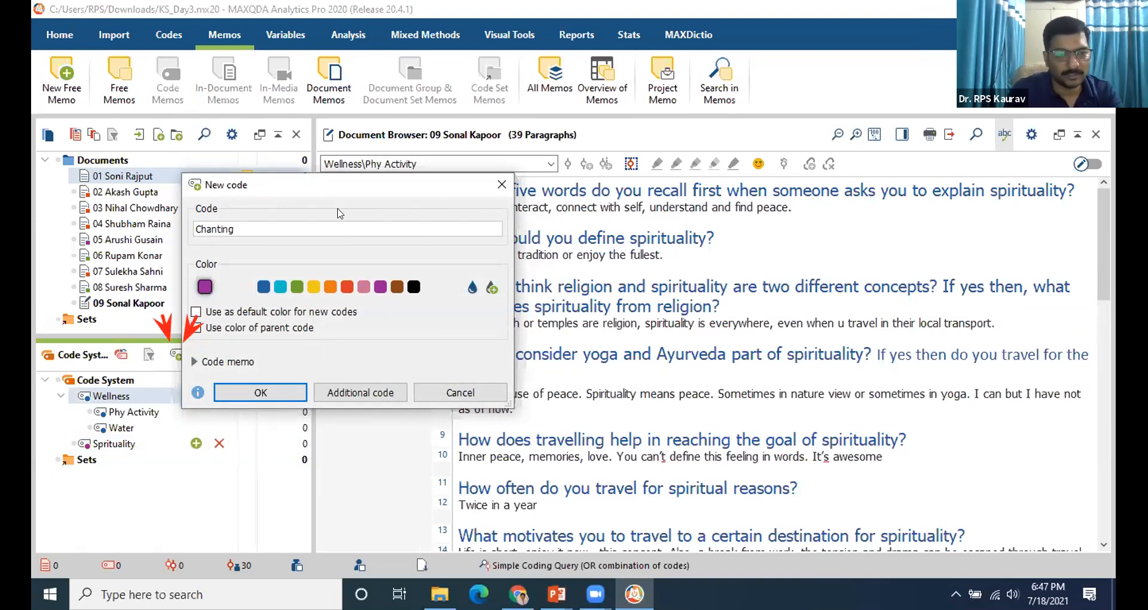
click(263, 397)
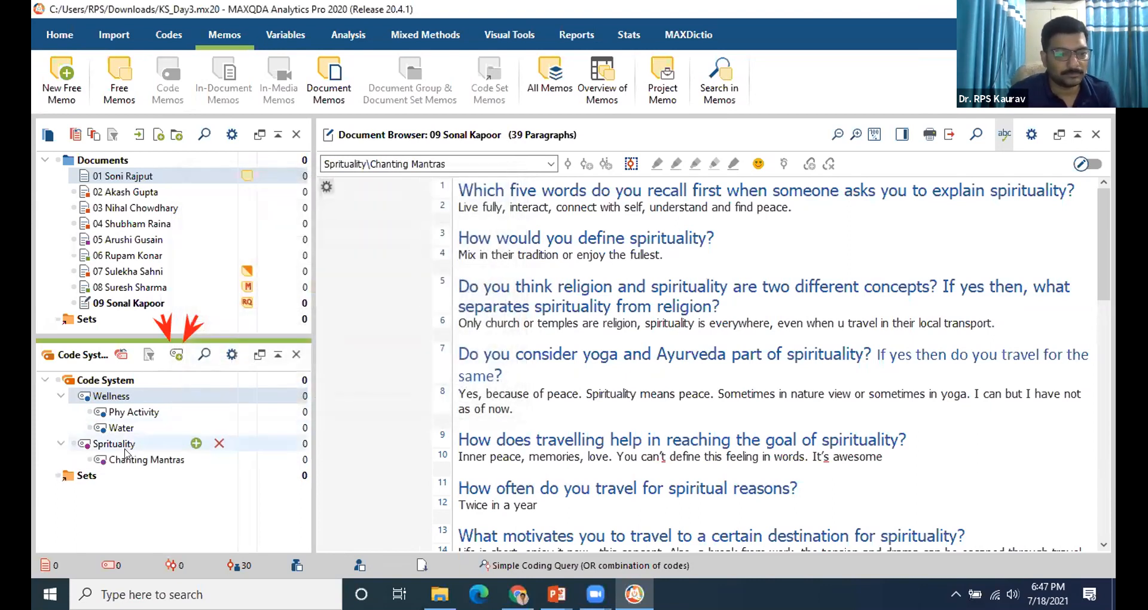
click(196, 444)
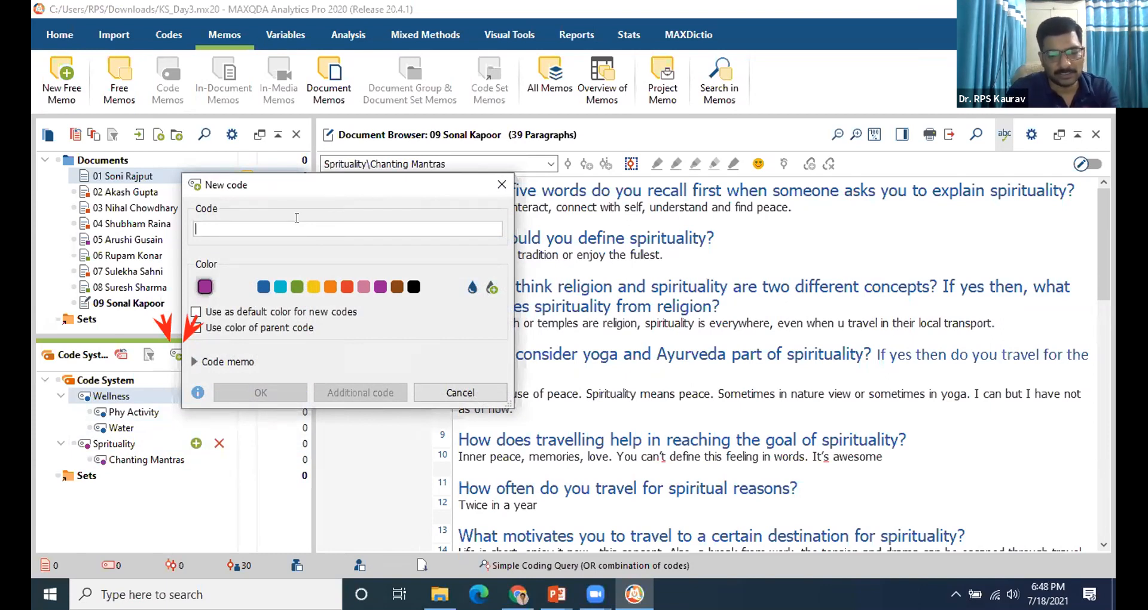
text(Riverside)
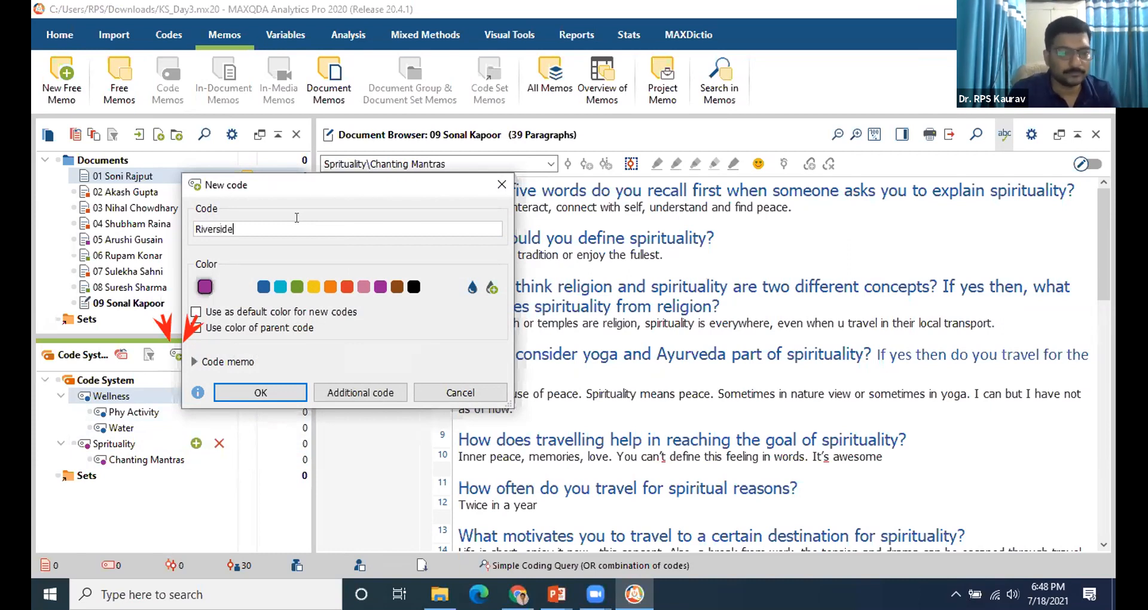
click(239, 396)
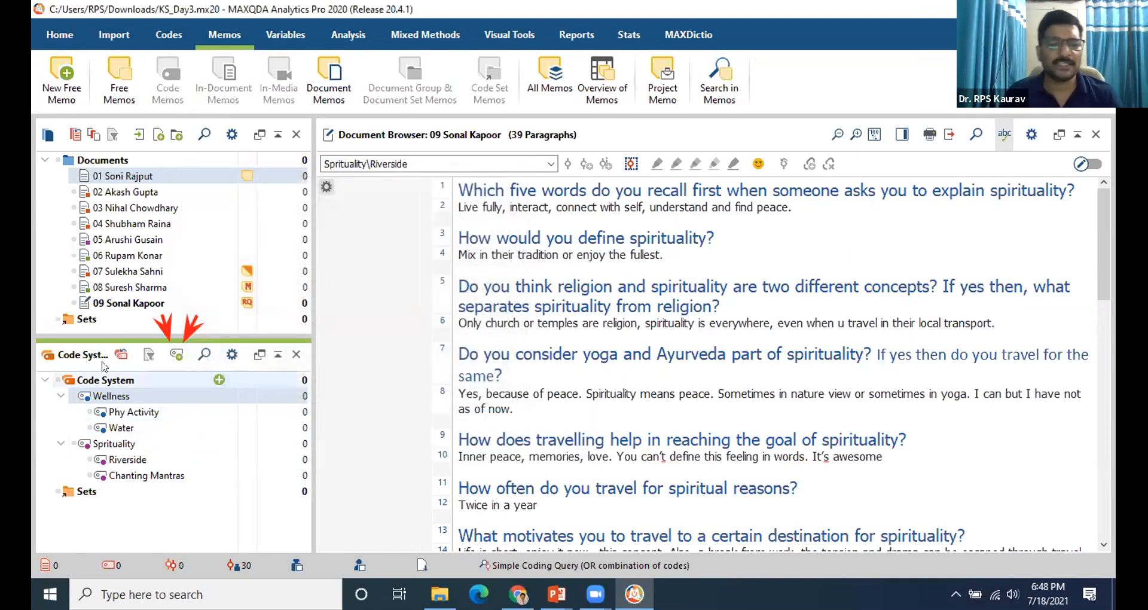
Create a green code named "Experience" while the Wellness code is selected.
click(178, 354)
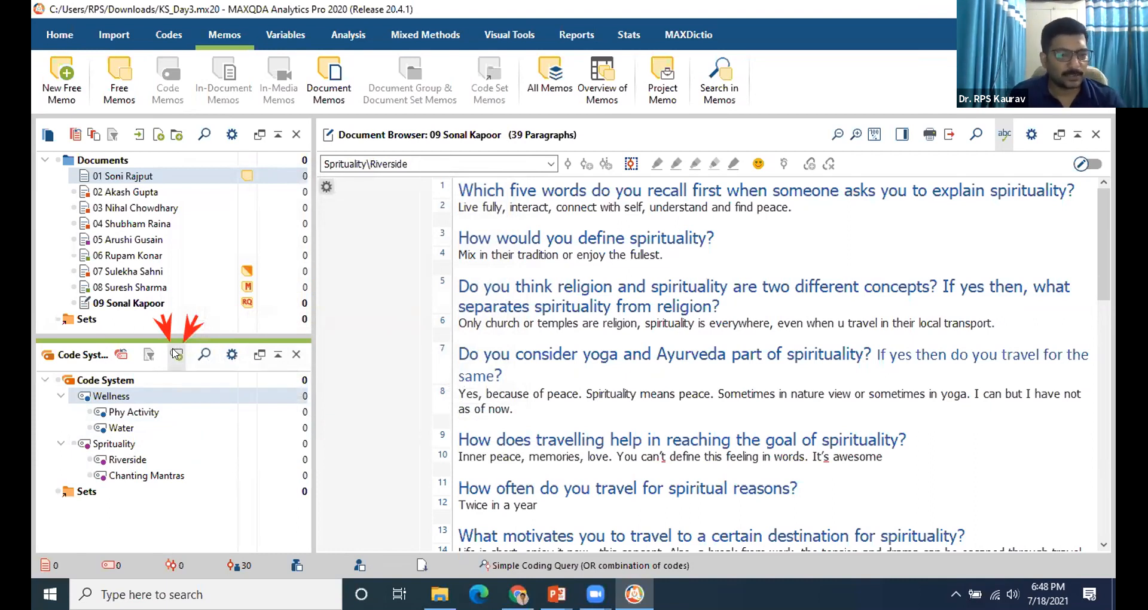
text(E)
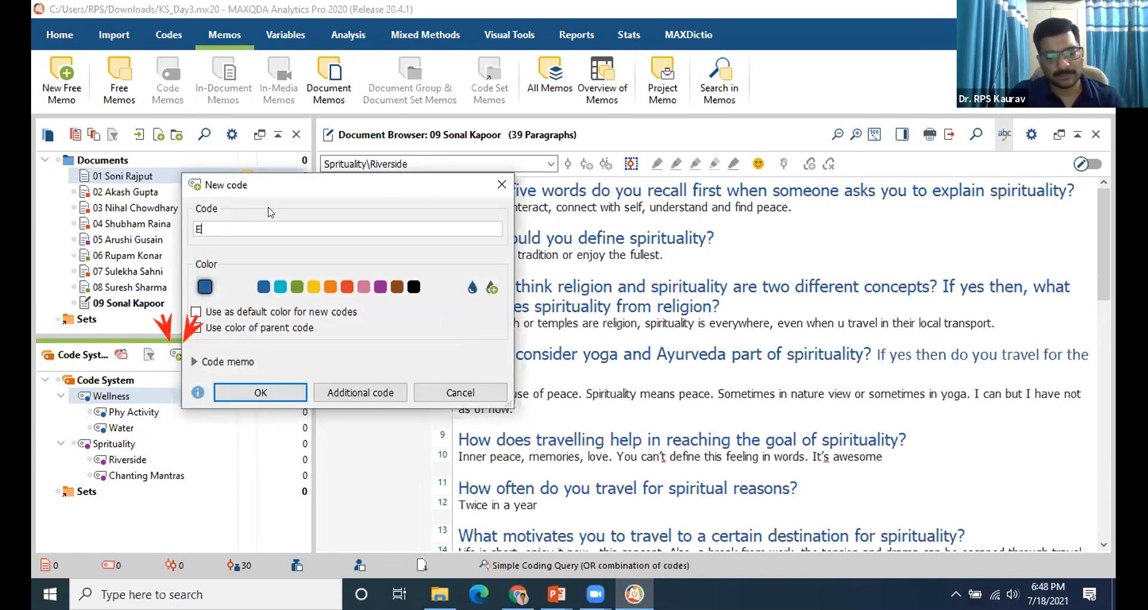
text(xperience)
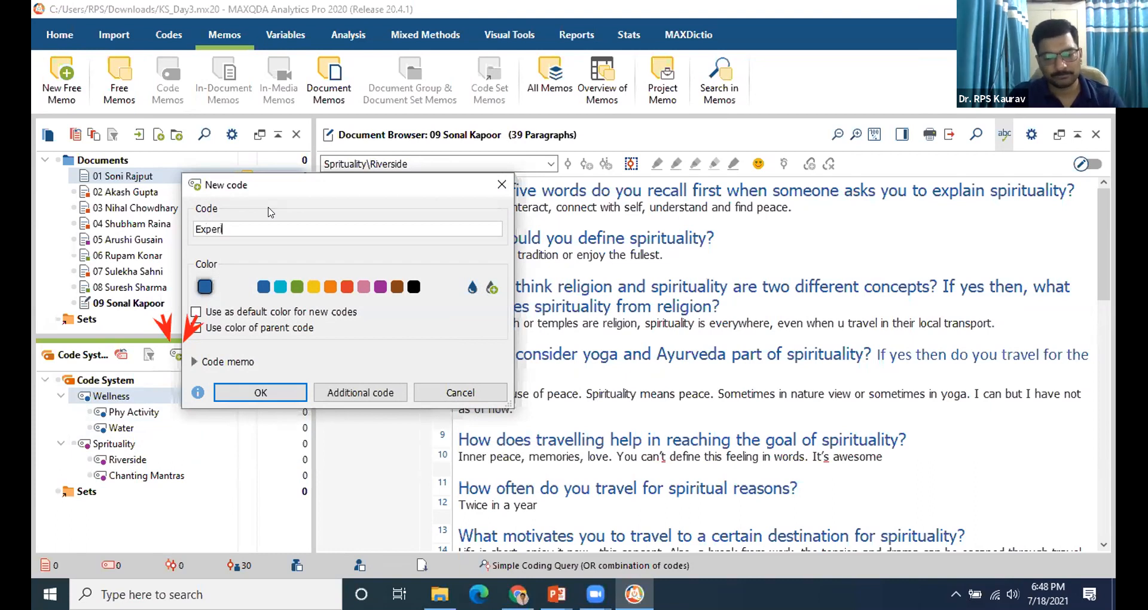
click(297, 287)
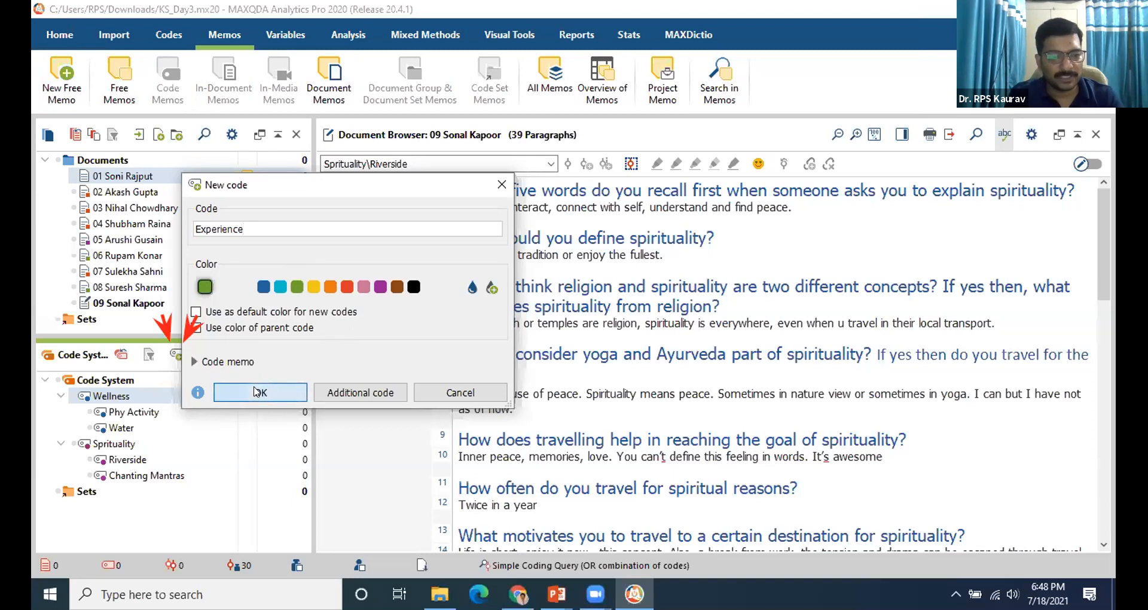
click(254, 392)
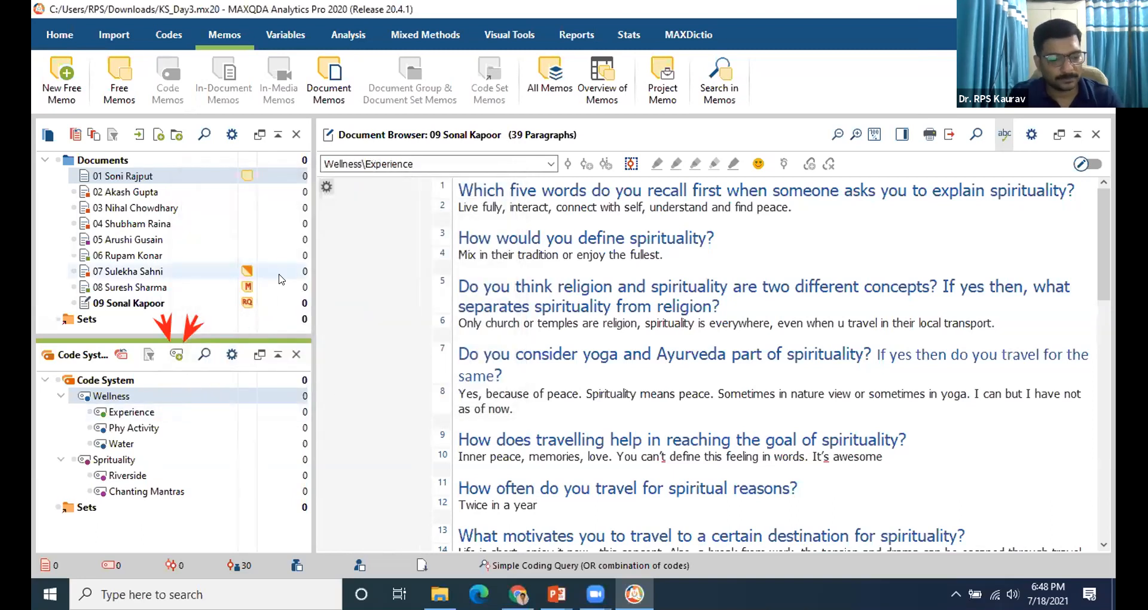
Try to move the Experience code out of Wellness to below Chanting Mantras, and delete the misplaced code.
click(134, 413)
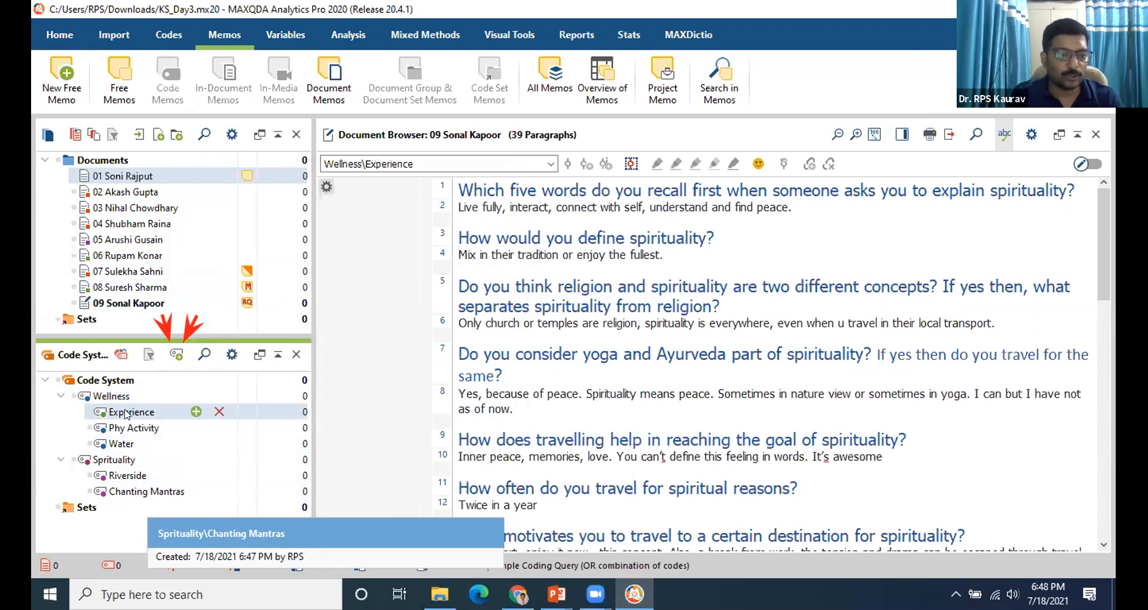
drag(84, 498, 90, 500)
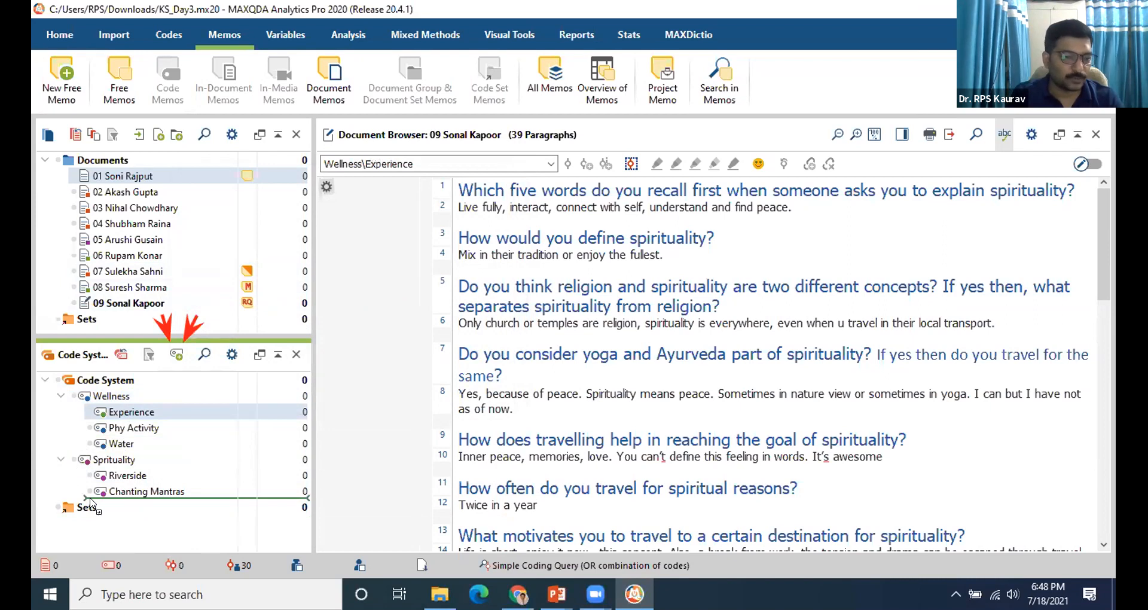
drag(90, 500, 91, 501)
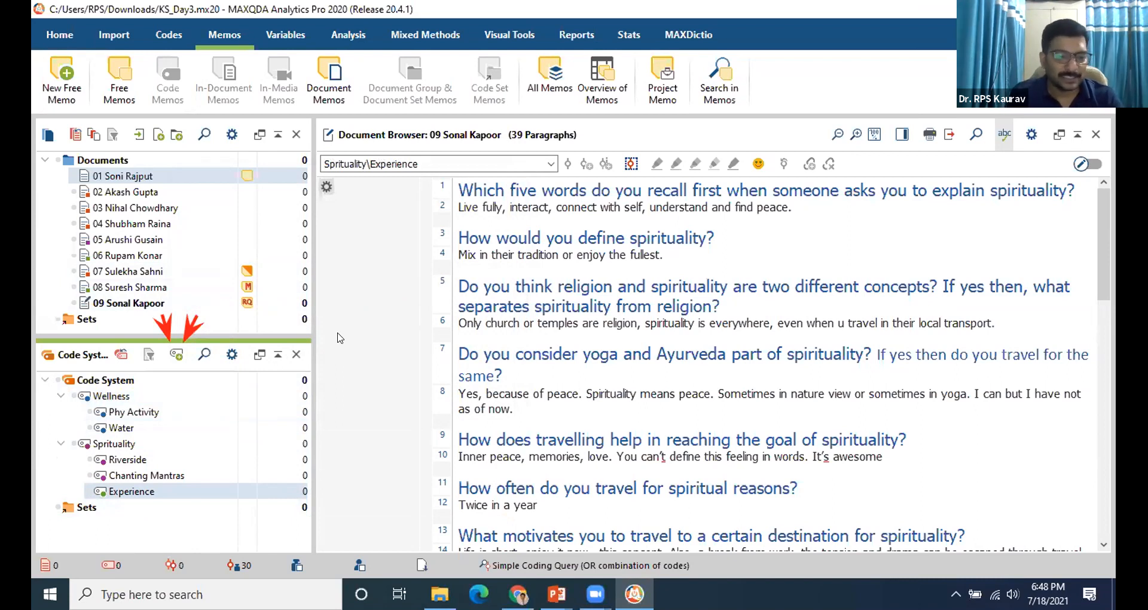
key(Delete)
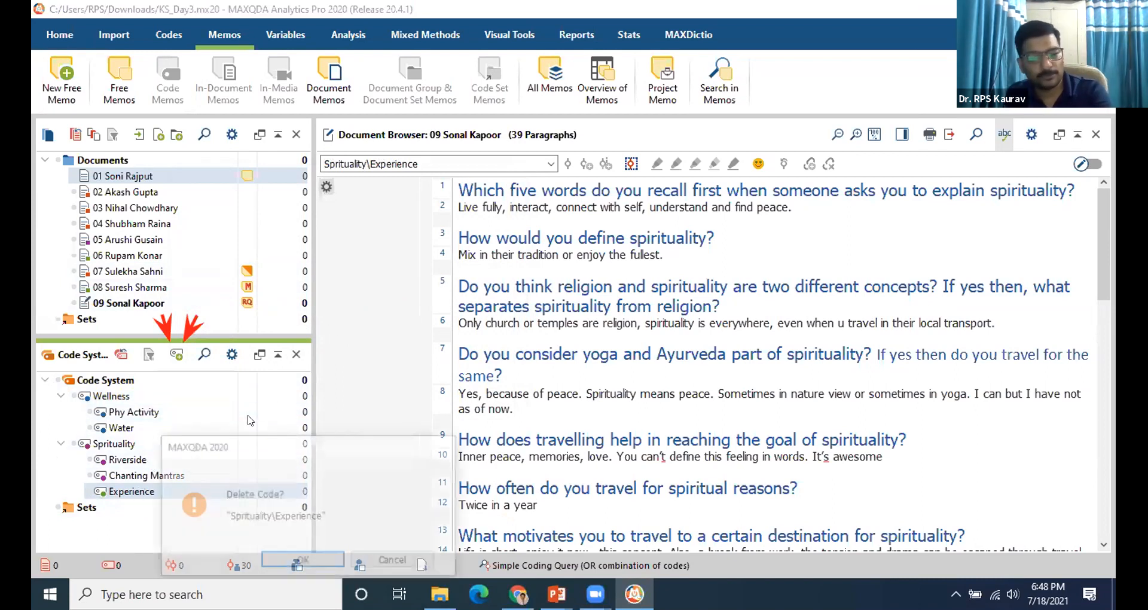
click(299, 555)
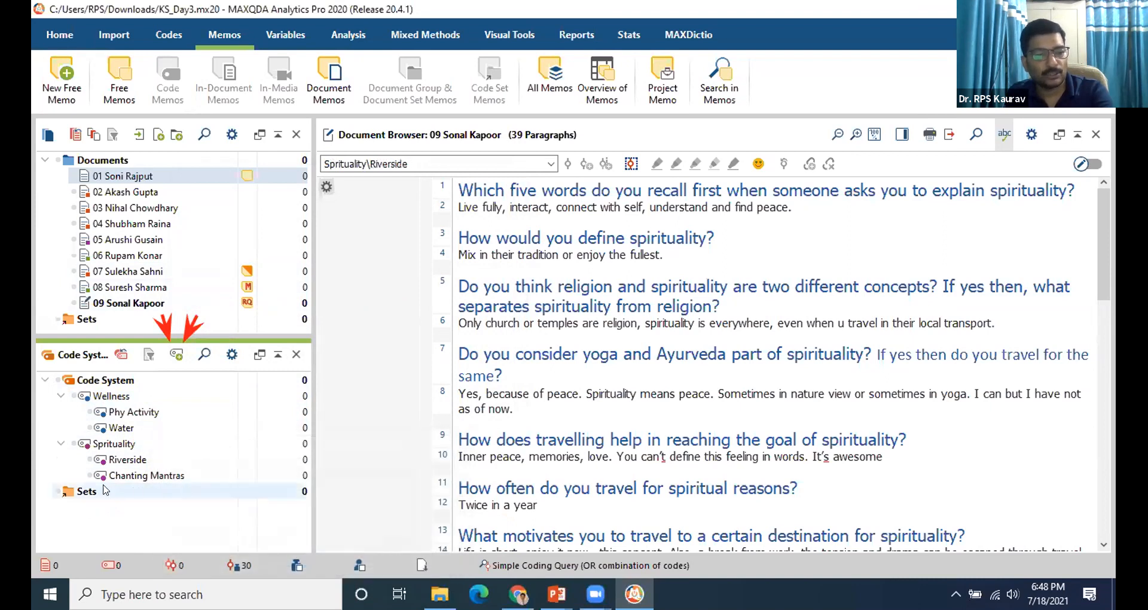
Create a top-level code named "Experience" in the code system with the green color.
click(177, 354)
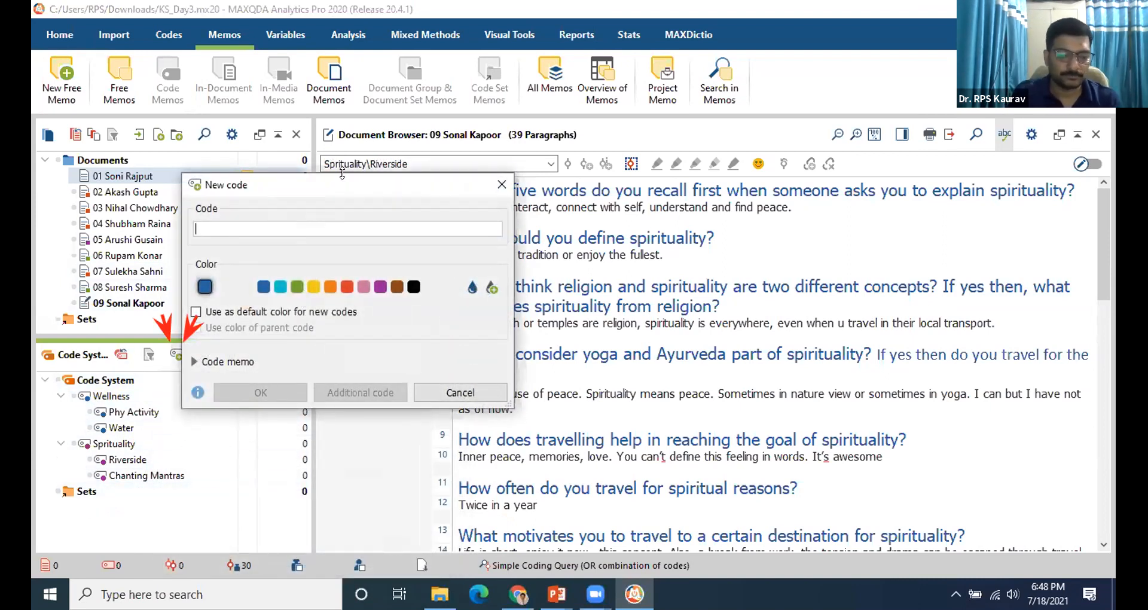
text(Experience)
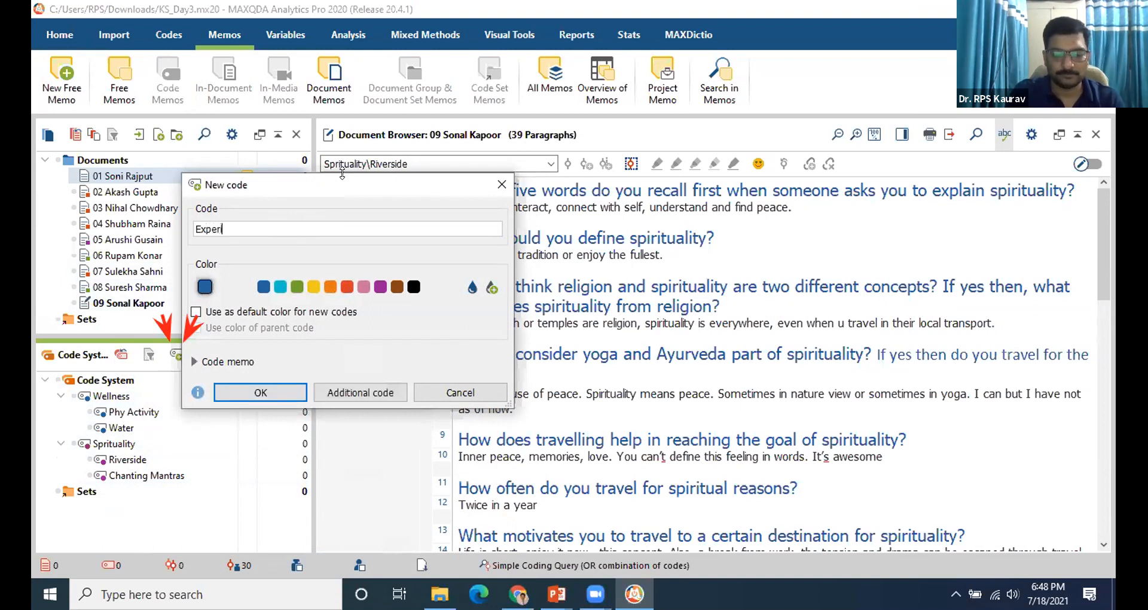
click(297, 287)
click(258, 391)
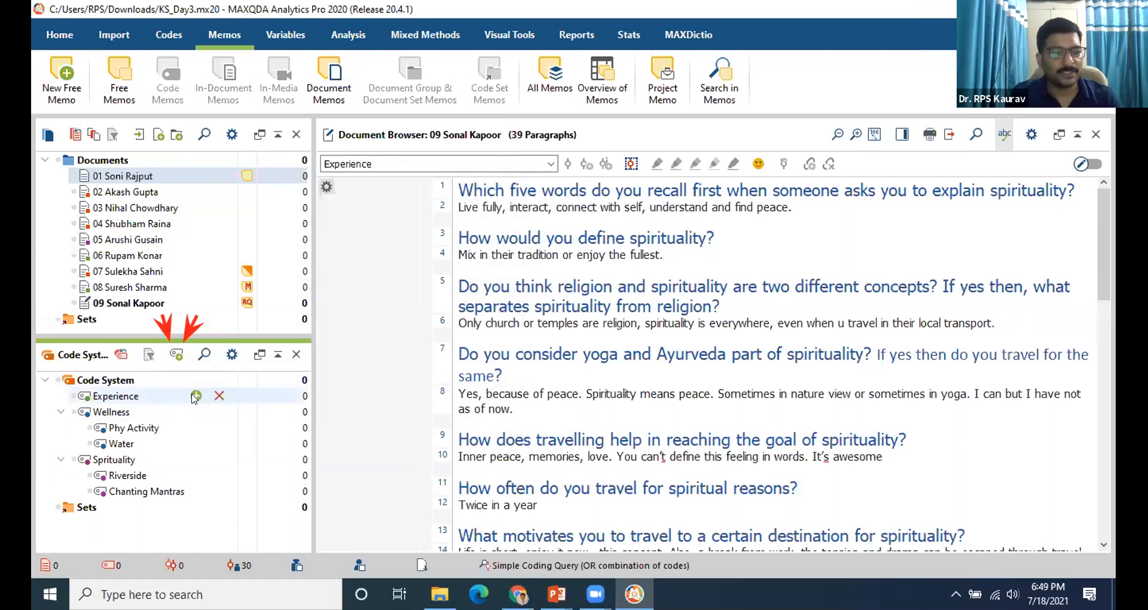
Add the subcodes "Lonliness" and "Alcoholism" under the Experience code, keeping the parent code's green color.
click(196, 396)
text(Lo)
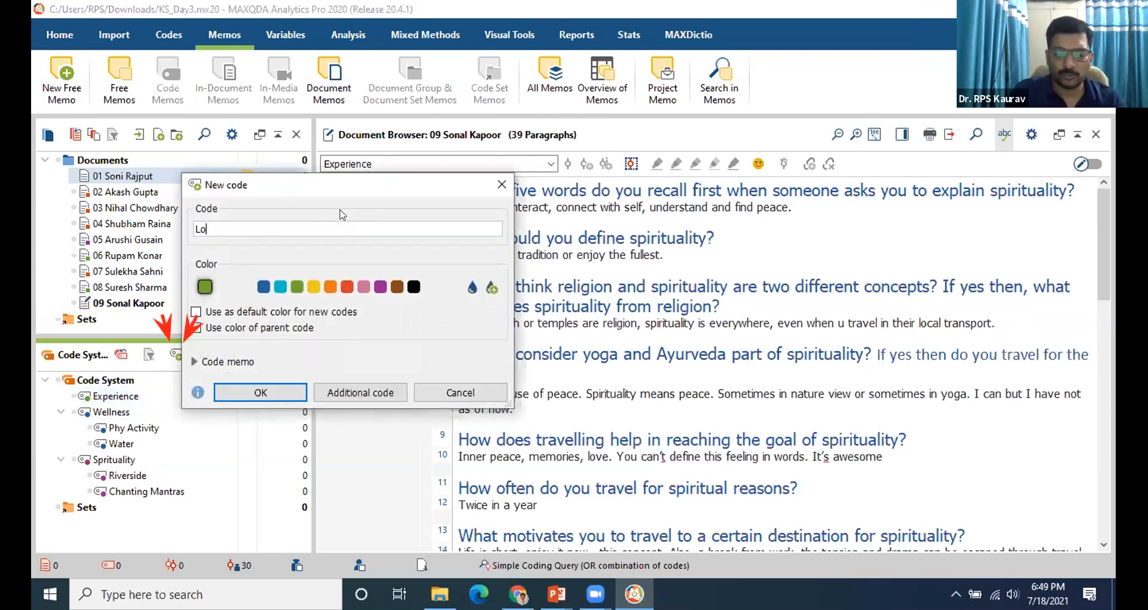
text(n)
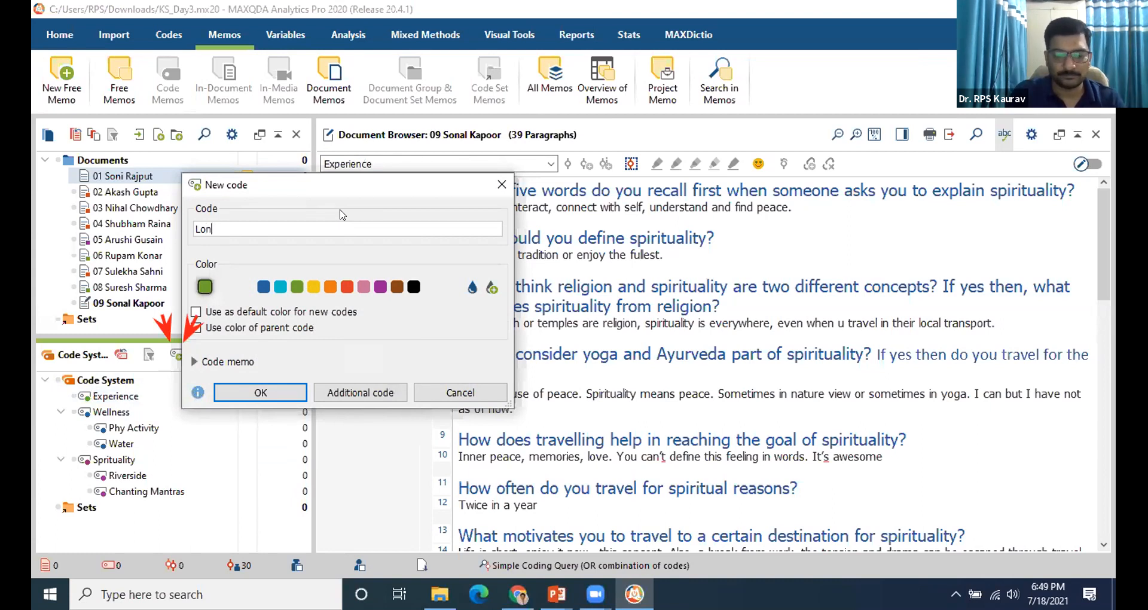
text(liness)
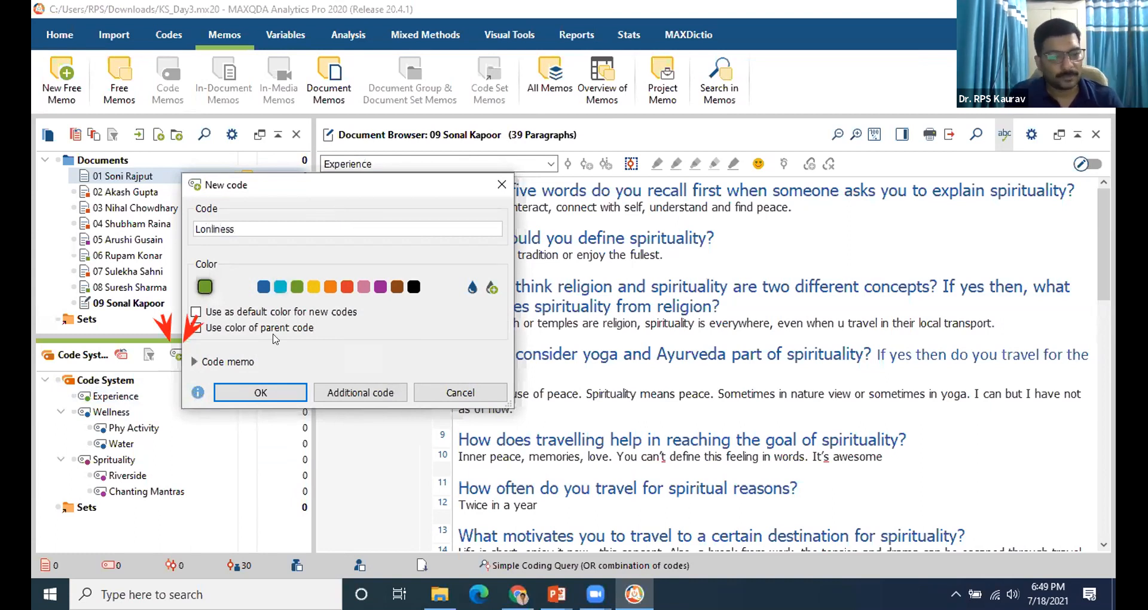
click(261, 392)
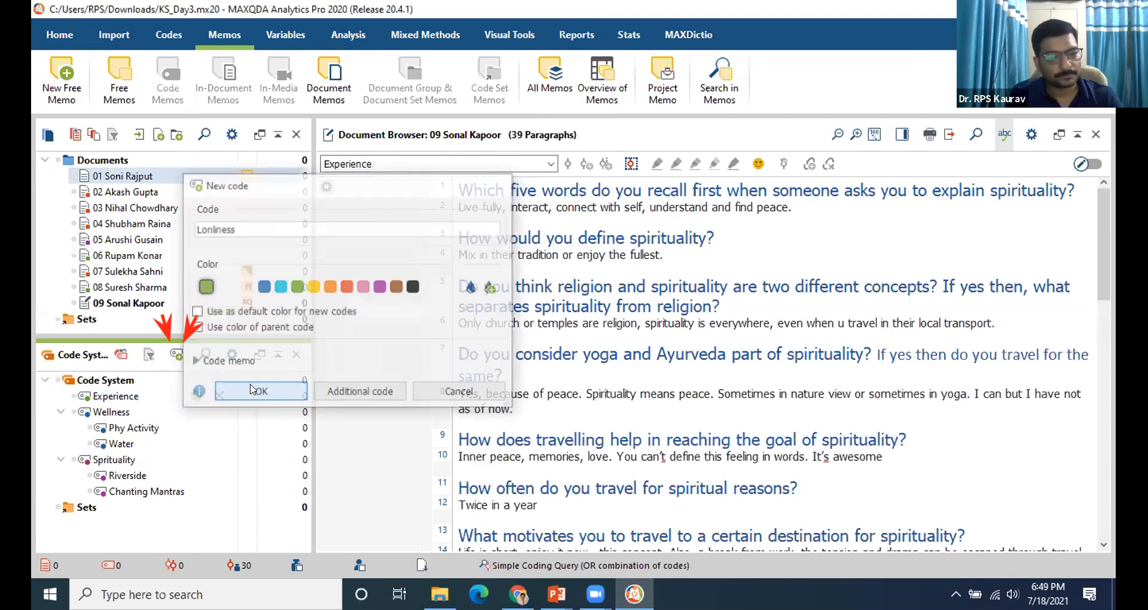
mouse_move(130, 401)
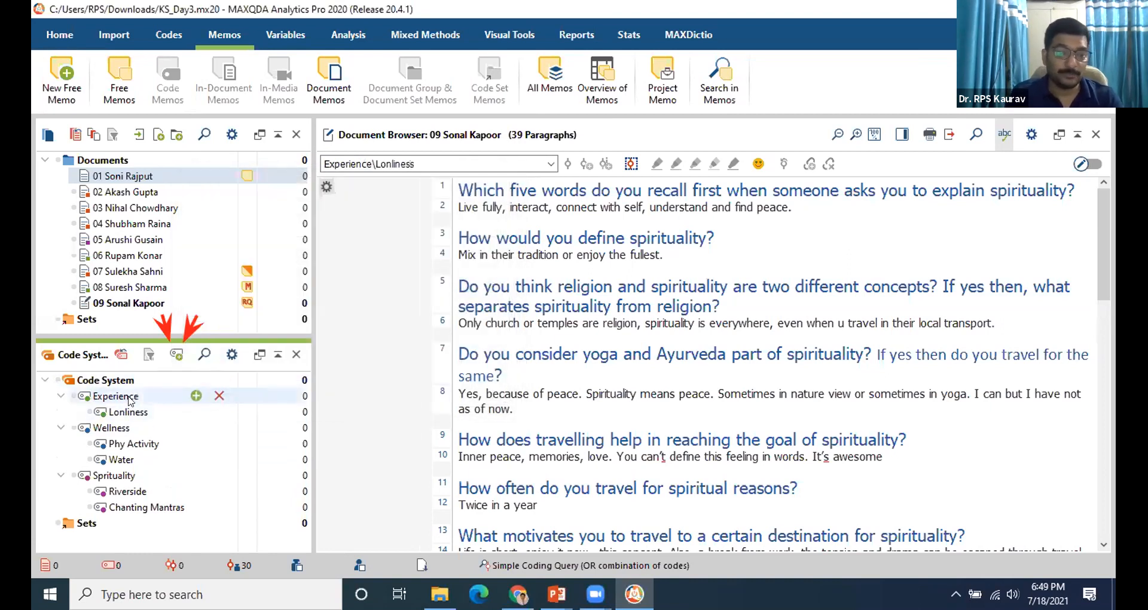
click(193, 397)
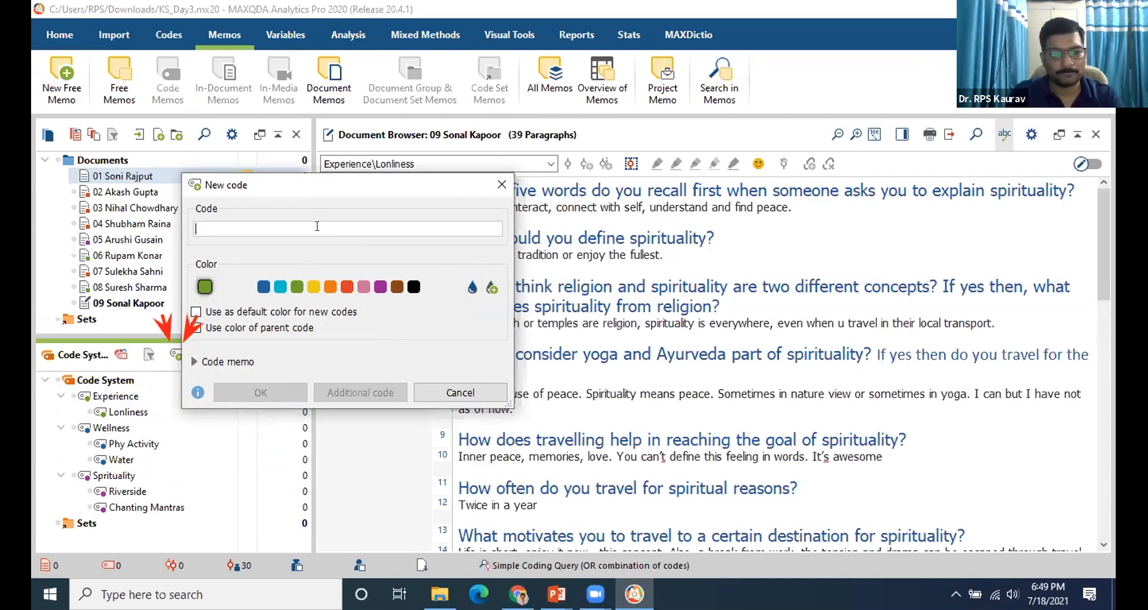
text(coholism)
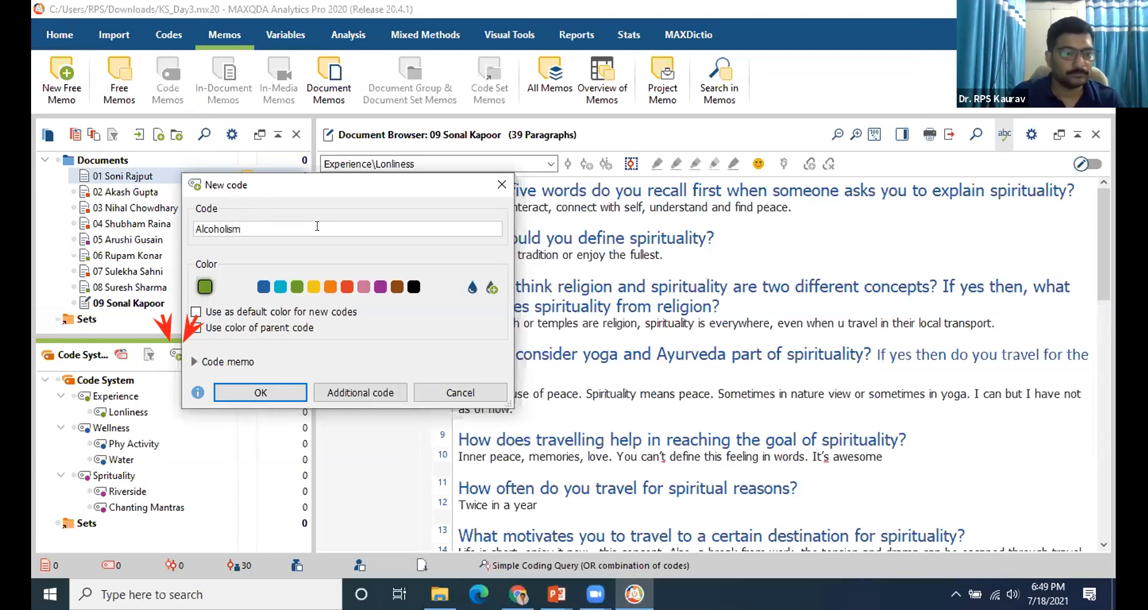
click(264, 392)
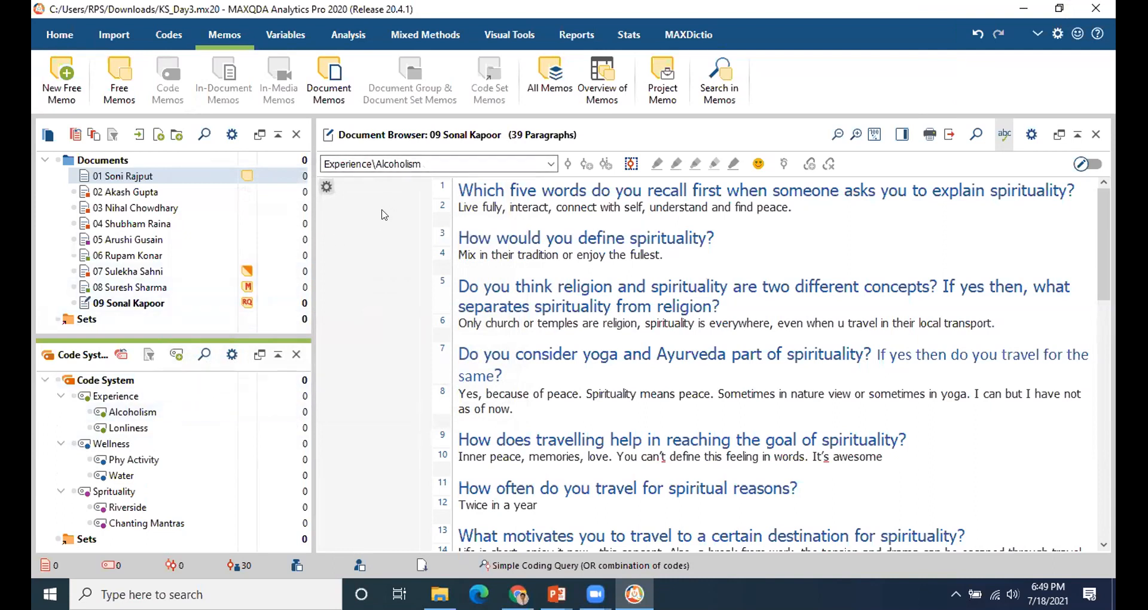
mouse_move(142, 414)
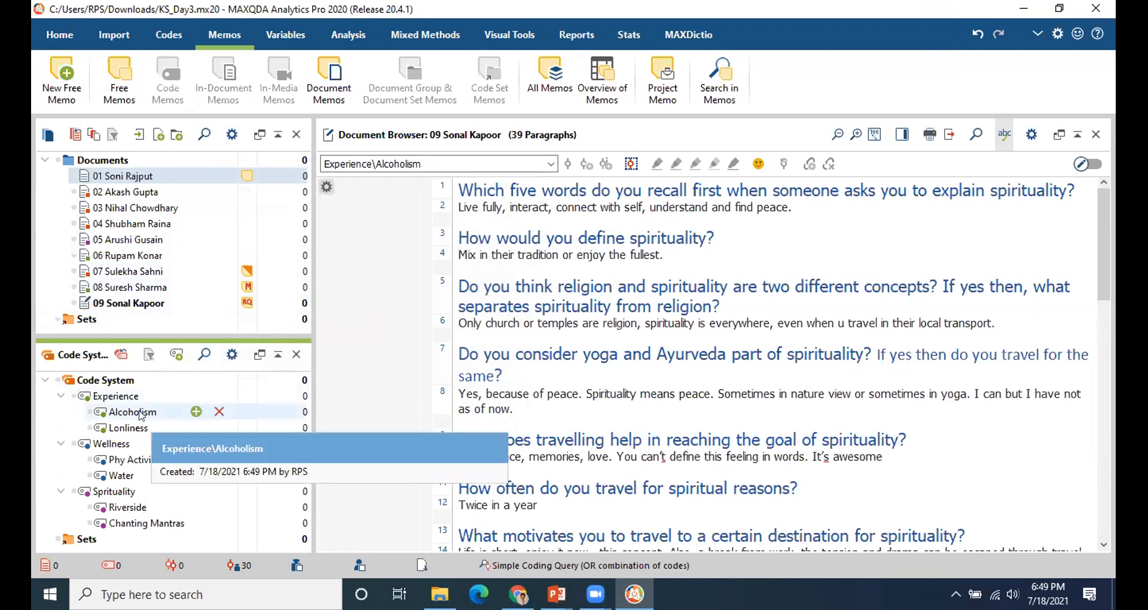
Add the subcodes "Whisky" and "Vodka" under the Alcoholism code, keeping the parent code's green color.
click(197, 412)
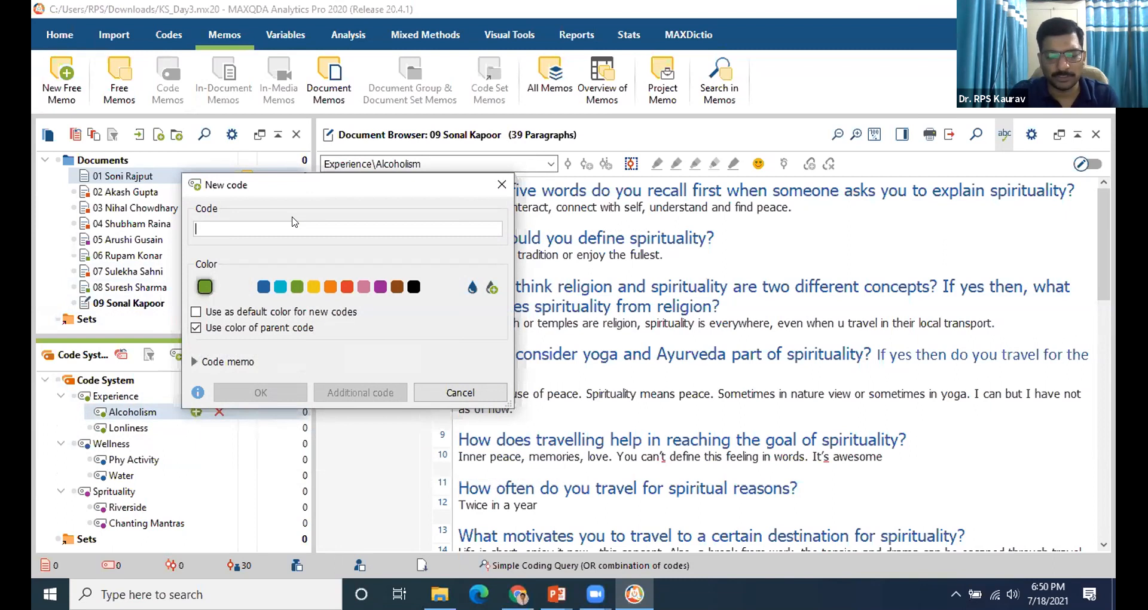
text(Whi)
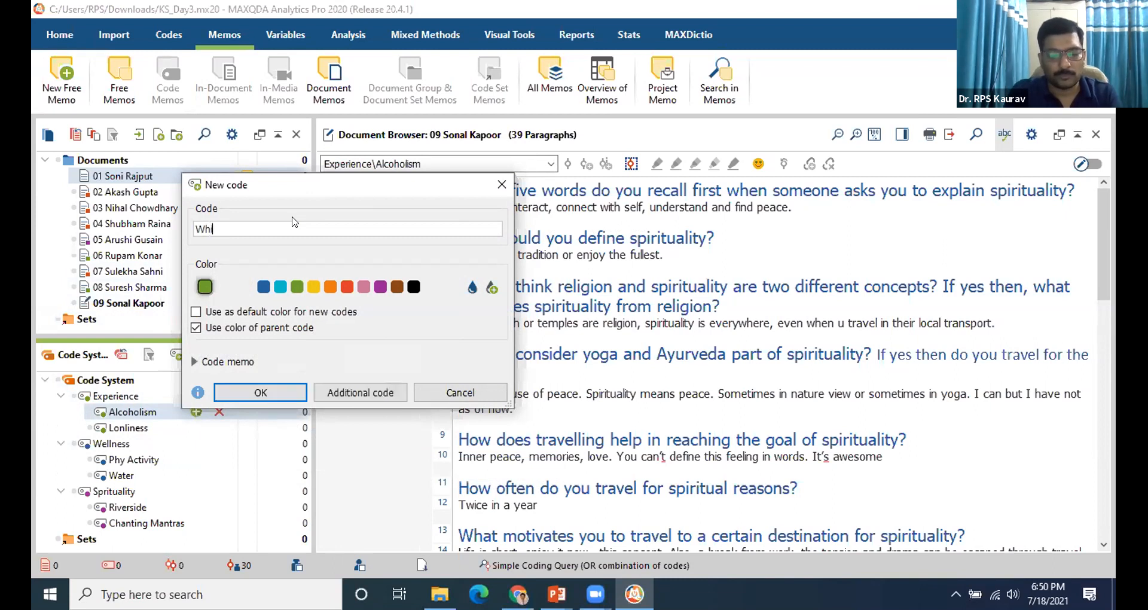
text(sky)
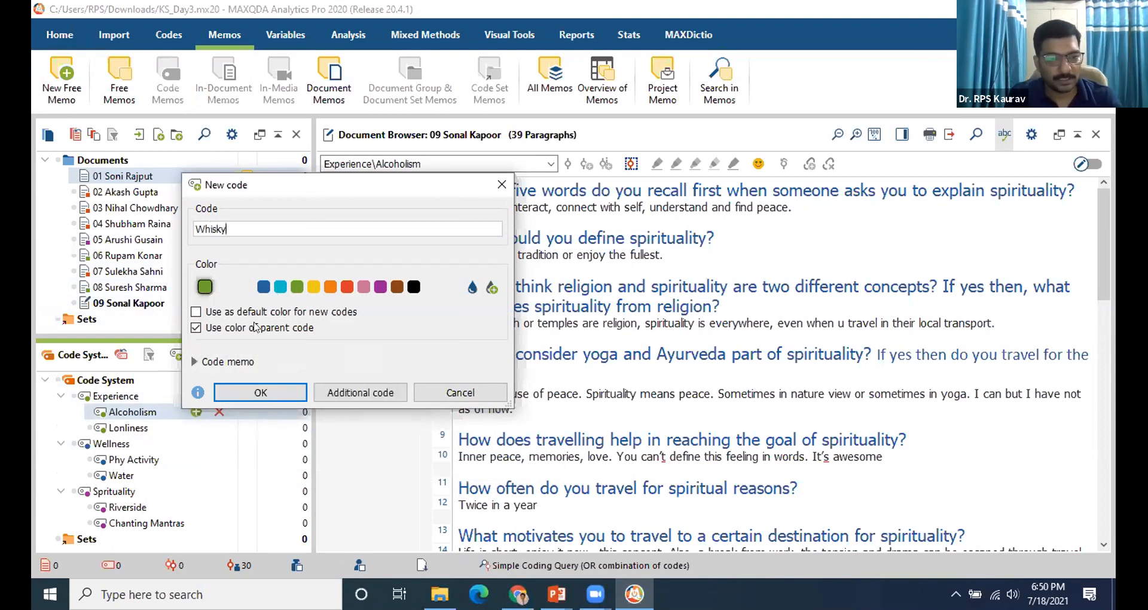
click(261, 392)
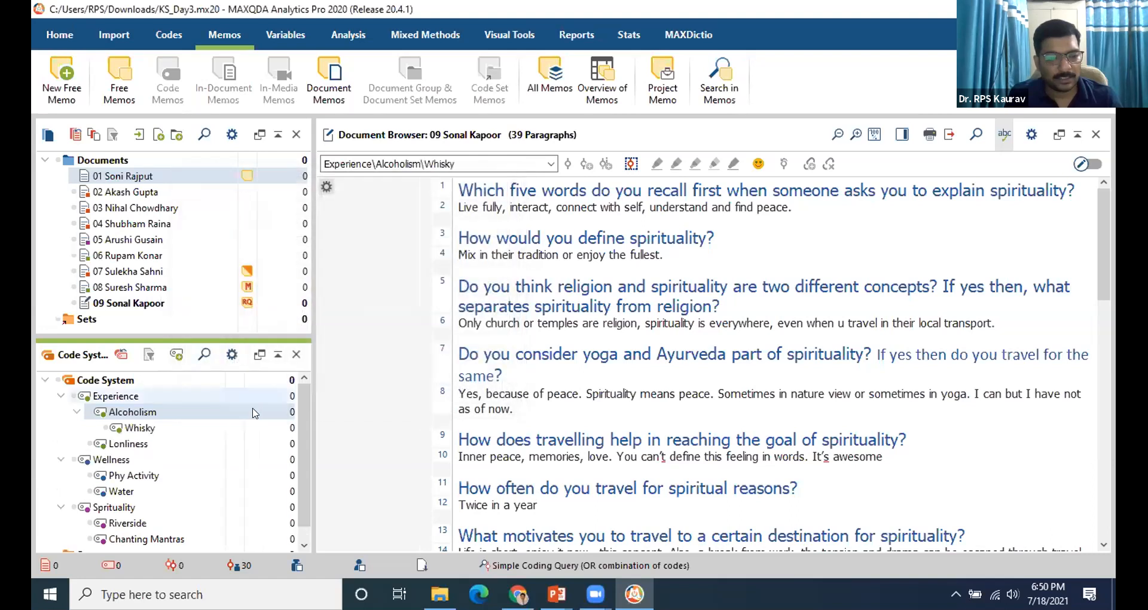
click(183, 412)
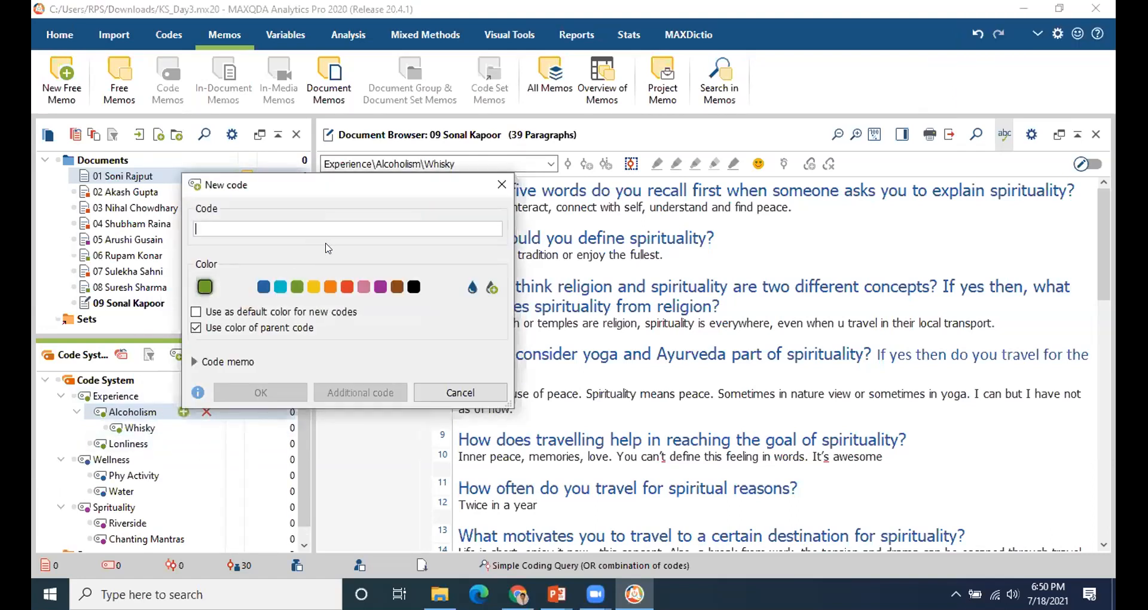
text(Vodka)
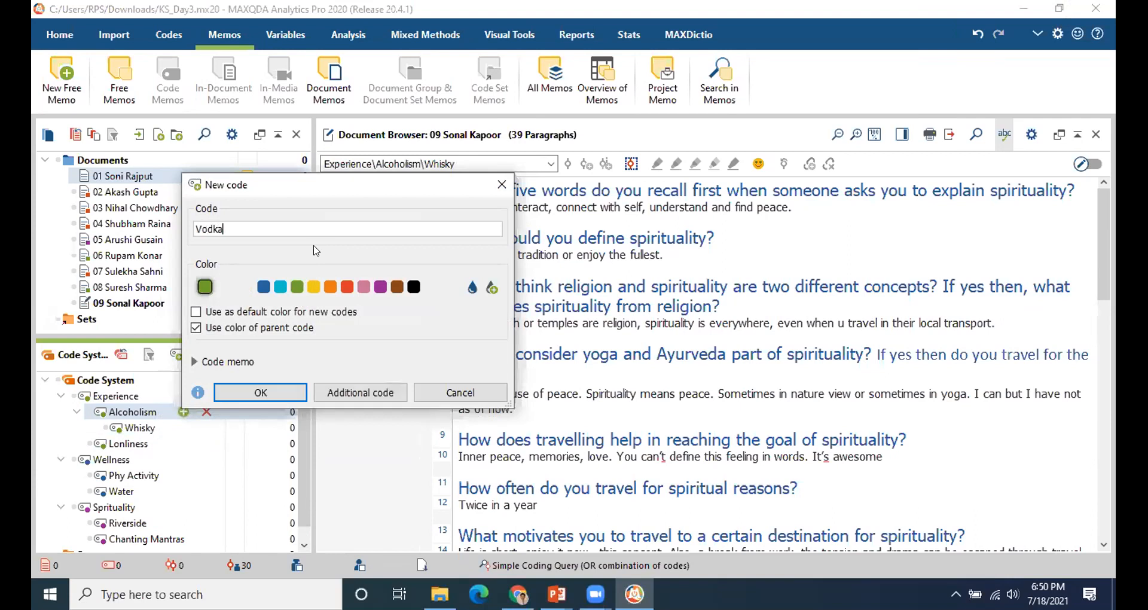
click(250, 390)
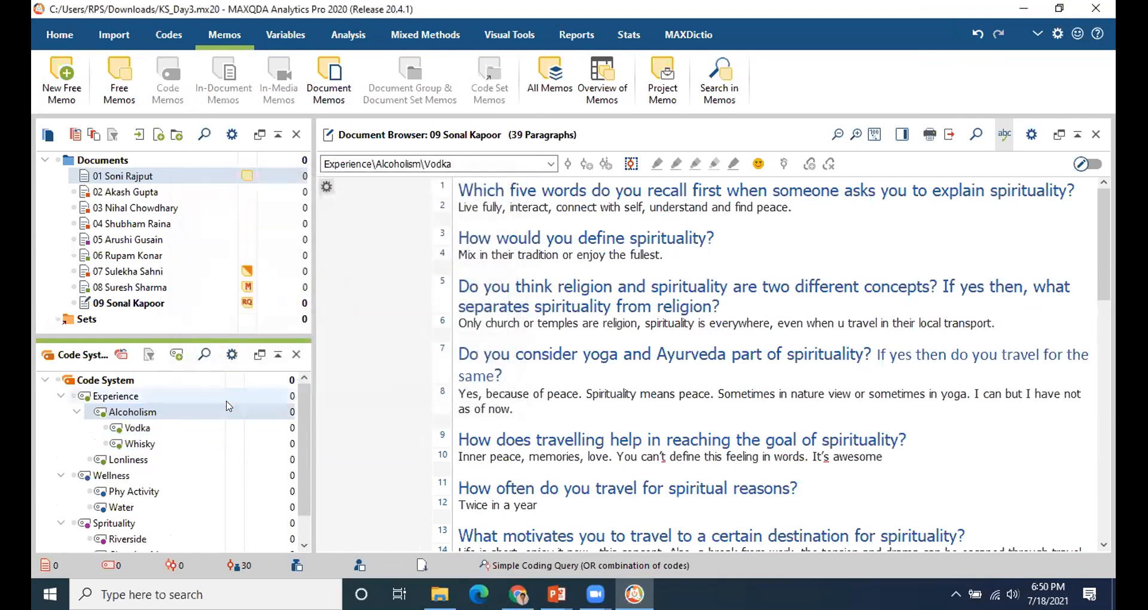
Add a subcode named "Scotch" under the Whisky code, keeping the parent code's color.
click(184, 443)
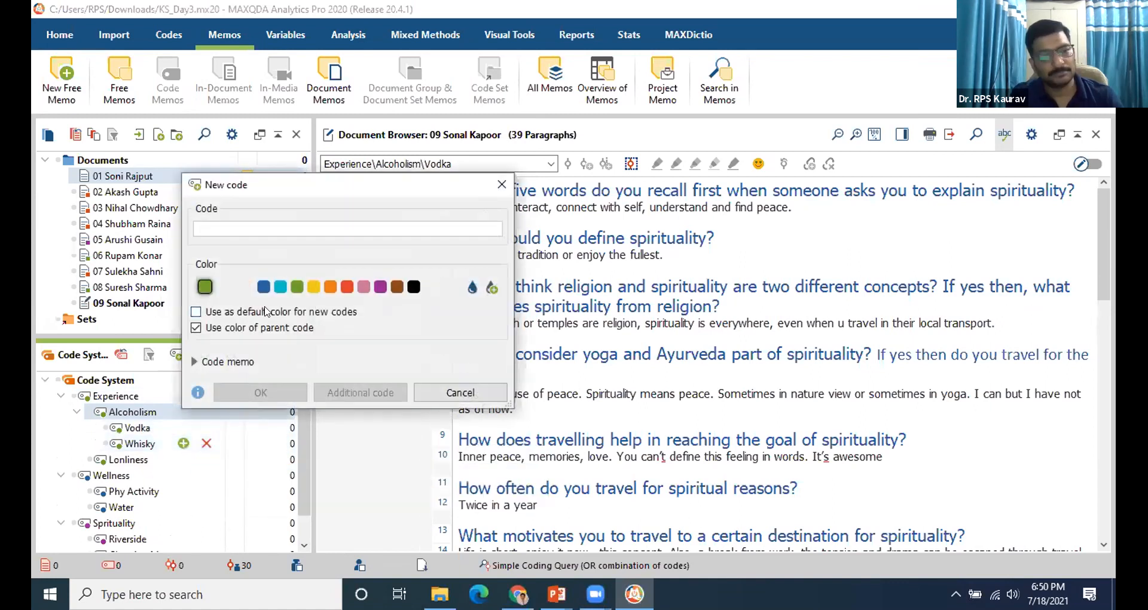
text(Scot)
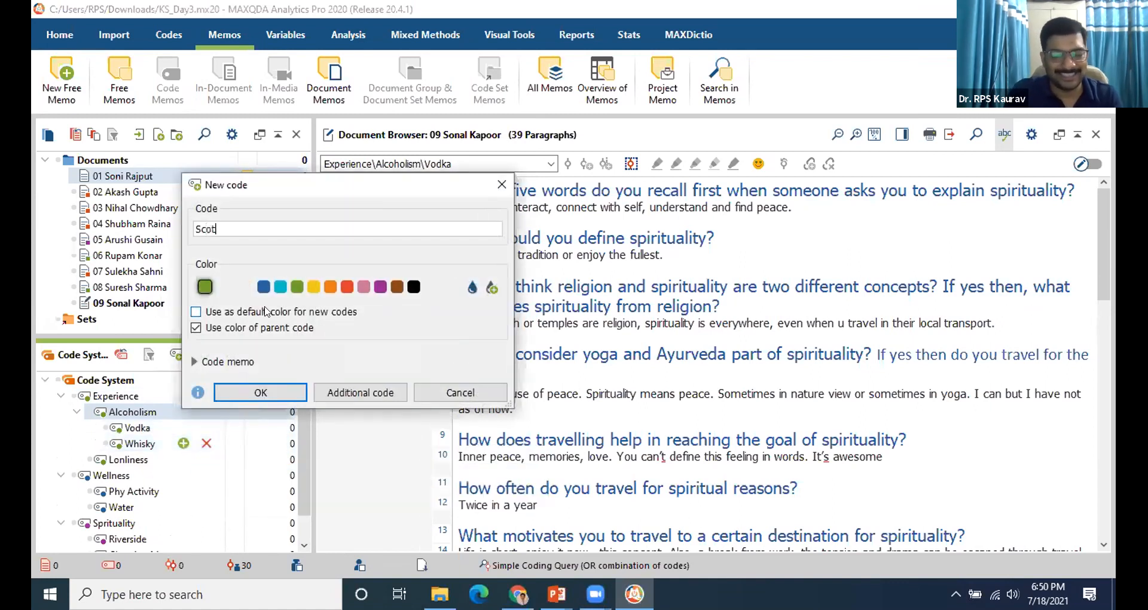
text(ch)
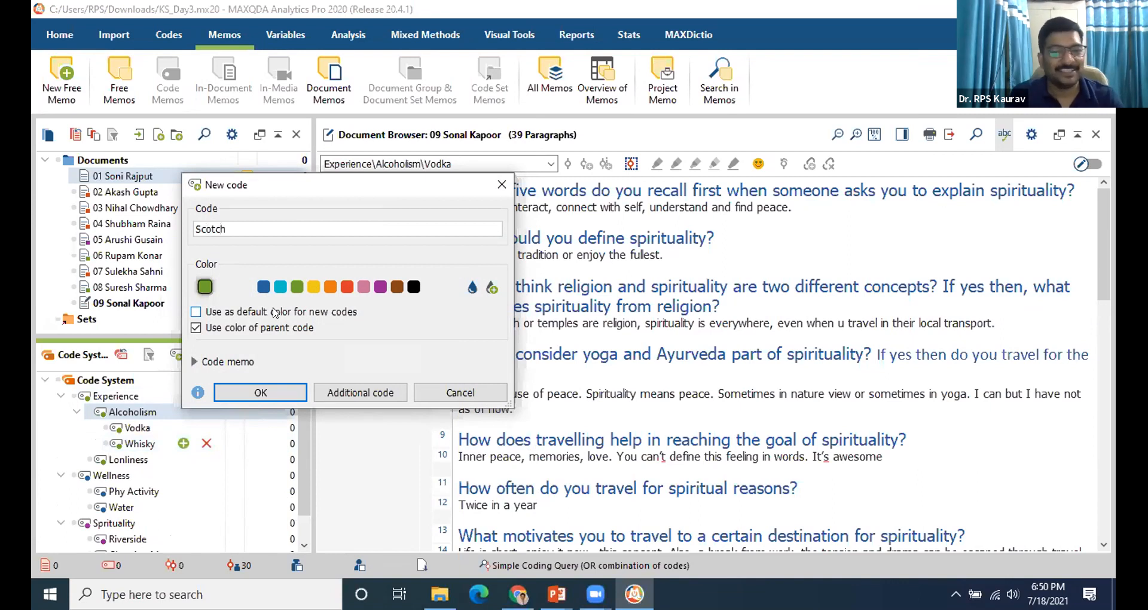
click(279, 399)
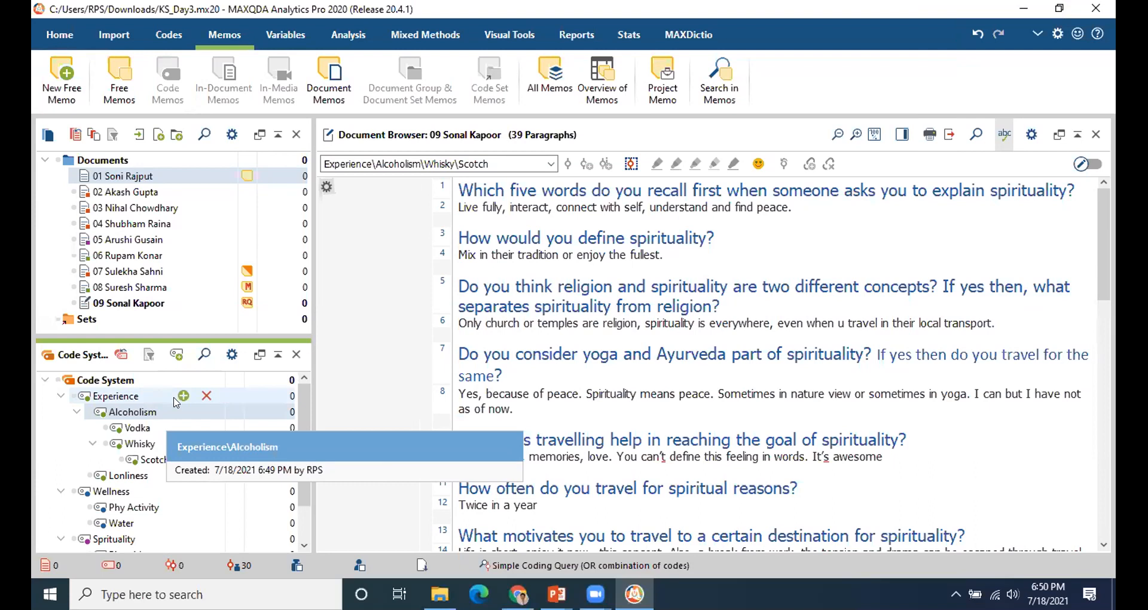
Enlarge the Code System area at the expense of the document list so the whole code tree fits.
scroll(90, 454, down, 1)
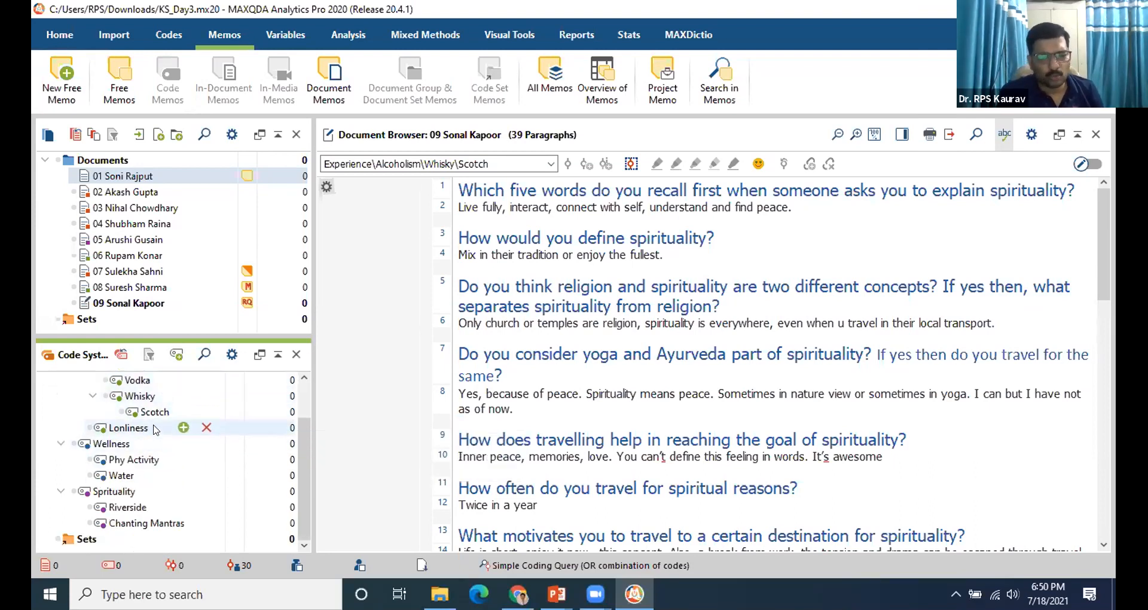
scroll(198, 452, up, 1)
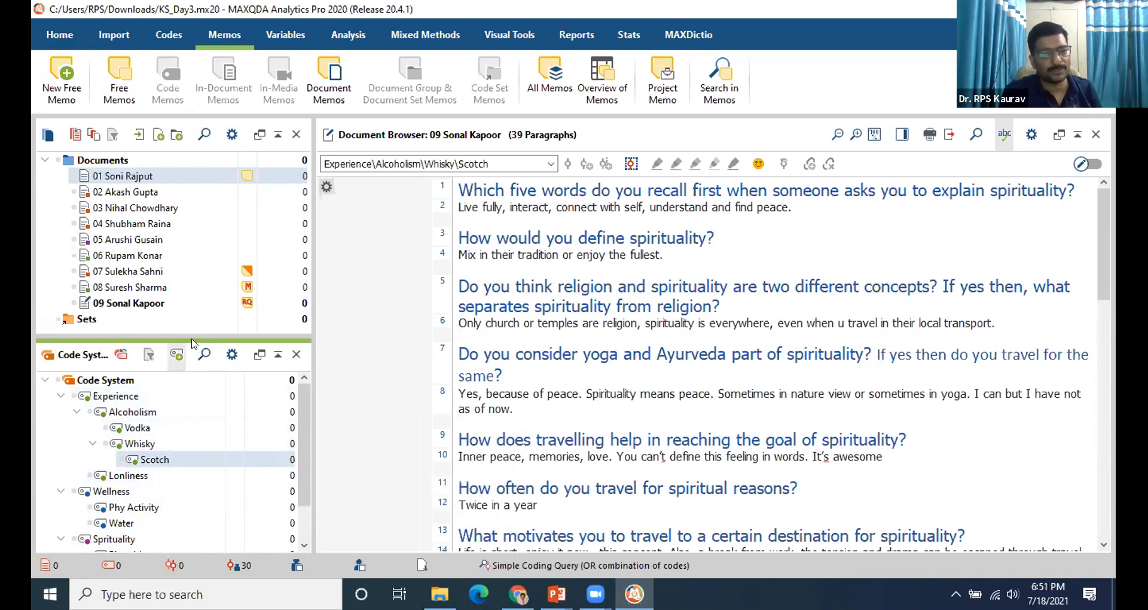
drag(202, 341, 203, 245)
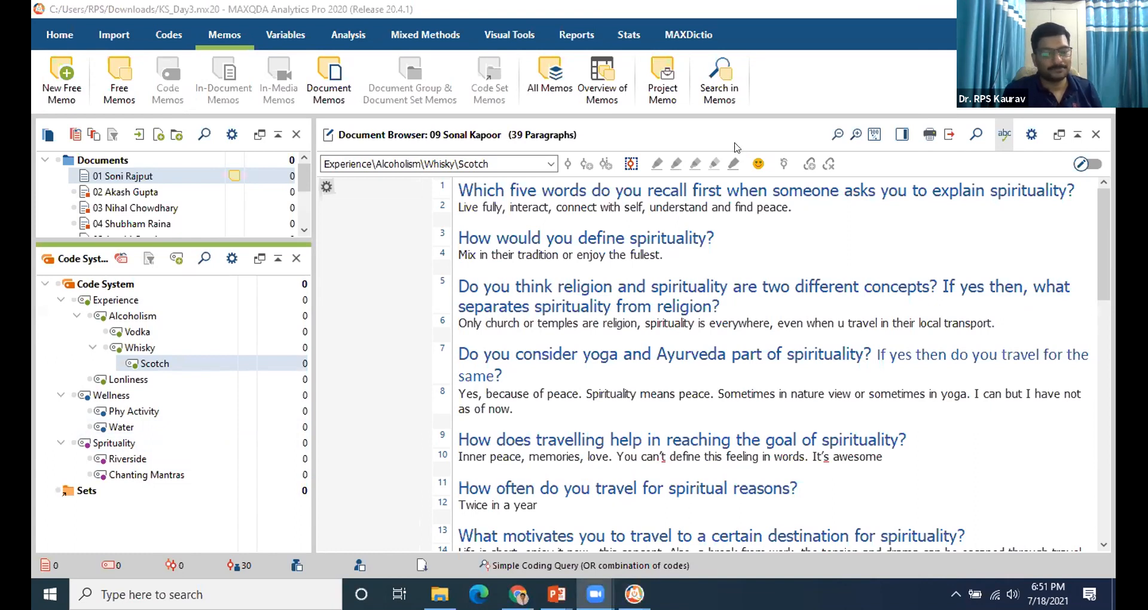
mouse_move(225, 441)
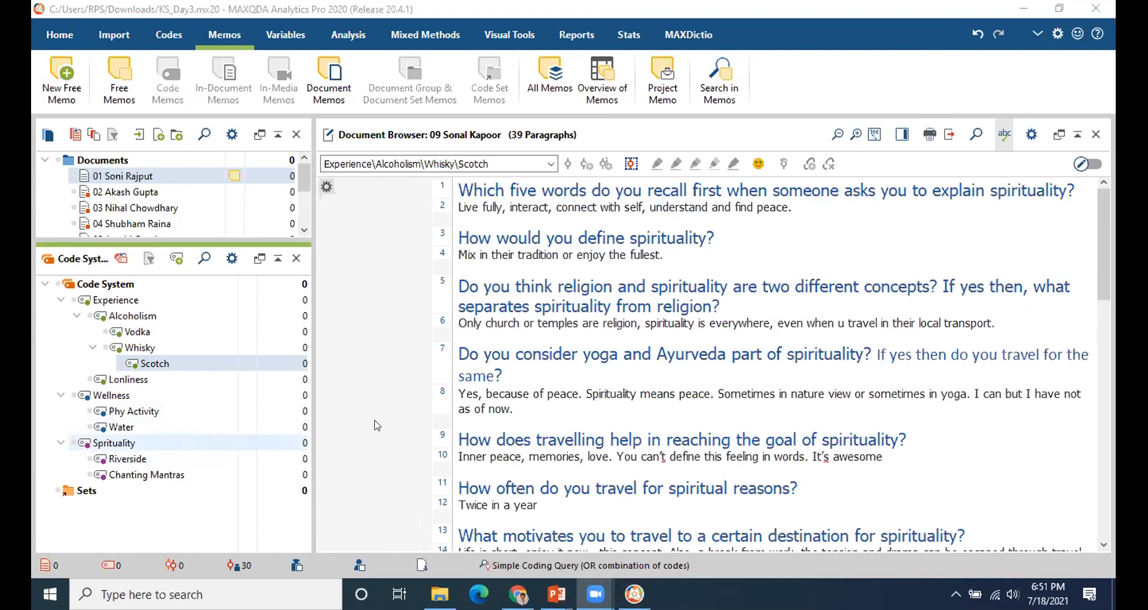
mouse_move(150, 353)
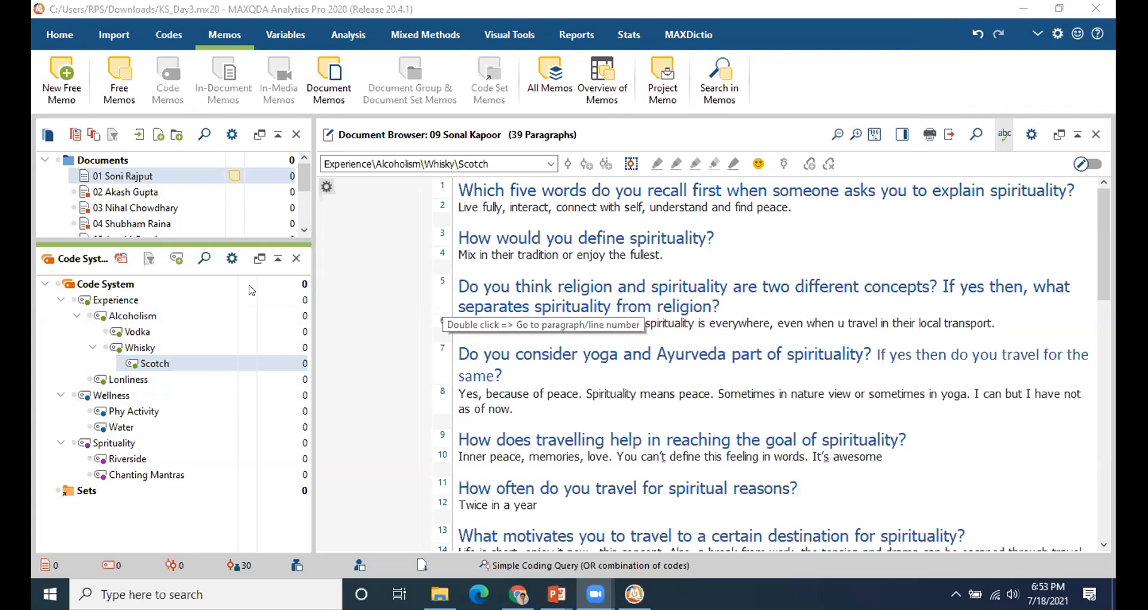
Switch to PowerPoint, review the "Create a New Code" topics up to importing codes from Excel, and return to MAXQDA.
key(alt+Tab)
drag(342, 254, 488, 254)
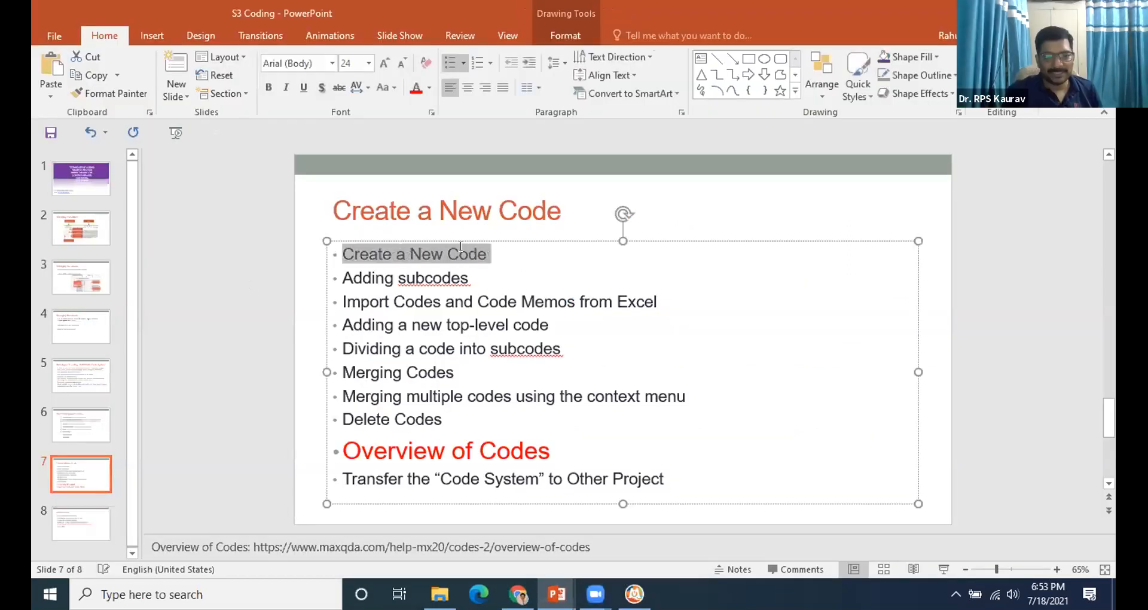
drag(345, 276, 640, 293)
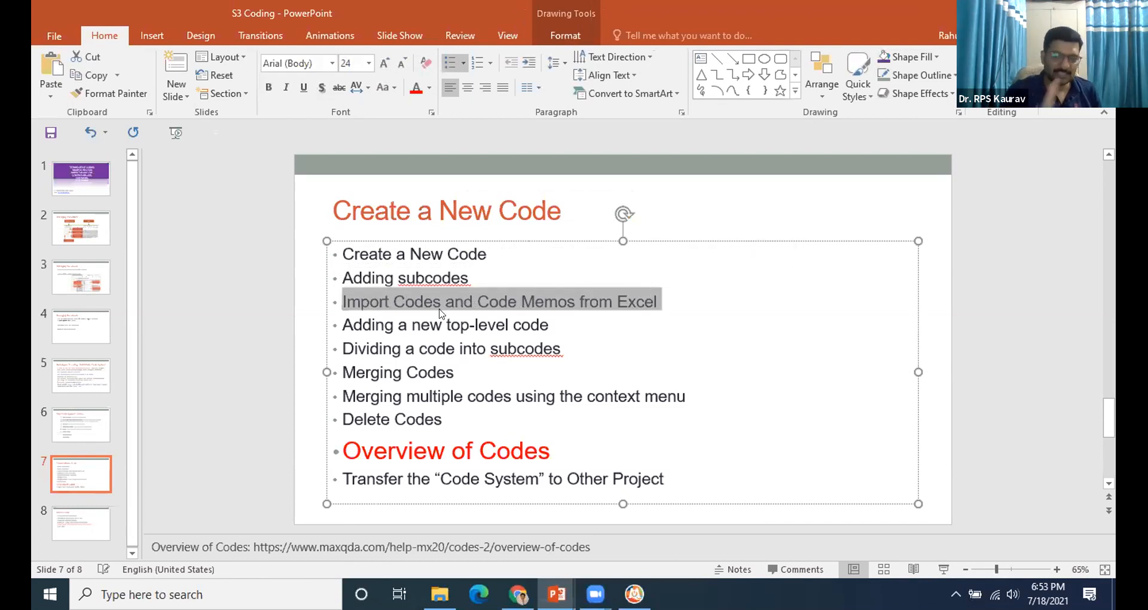
click(249, 325)
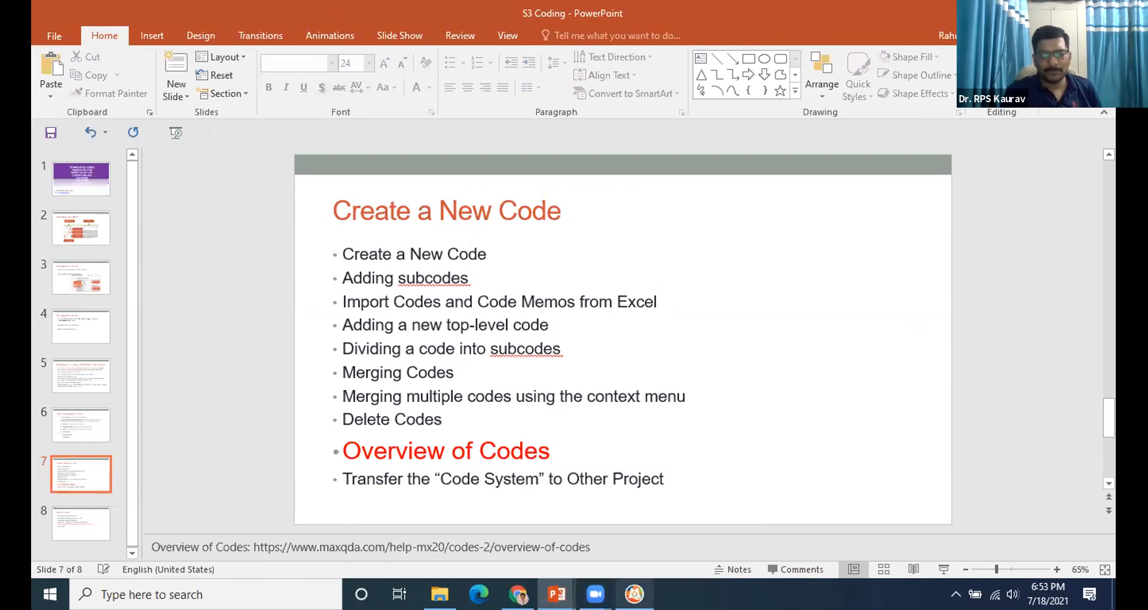
key(alt+Tab)
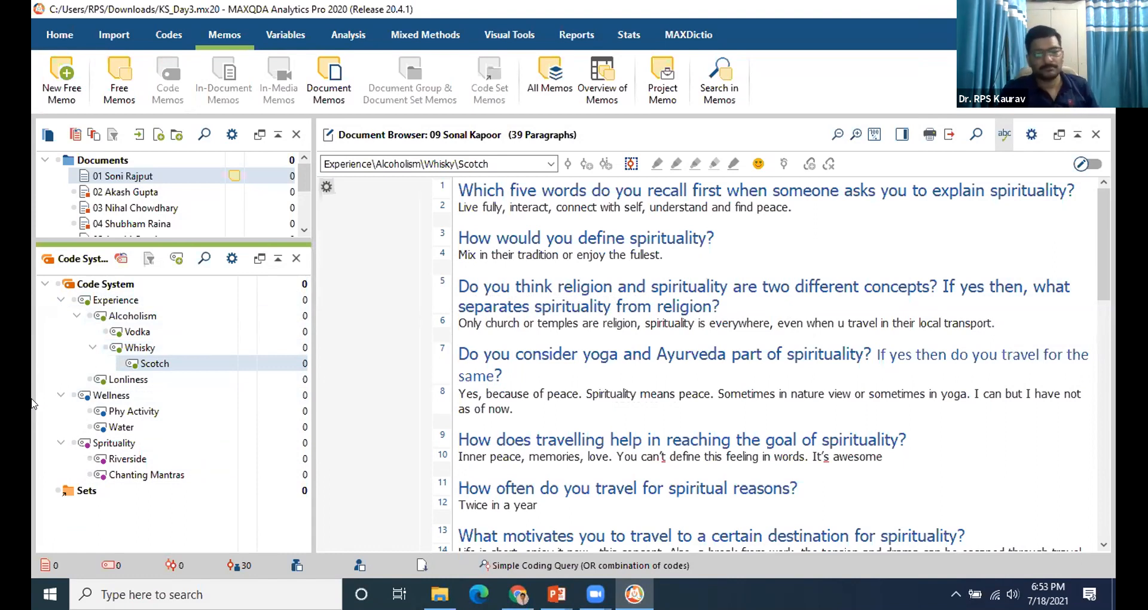
click(265, 508)
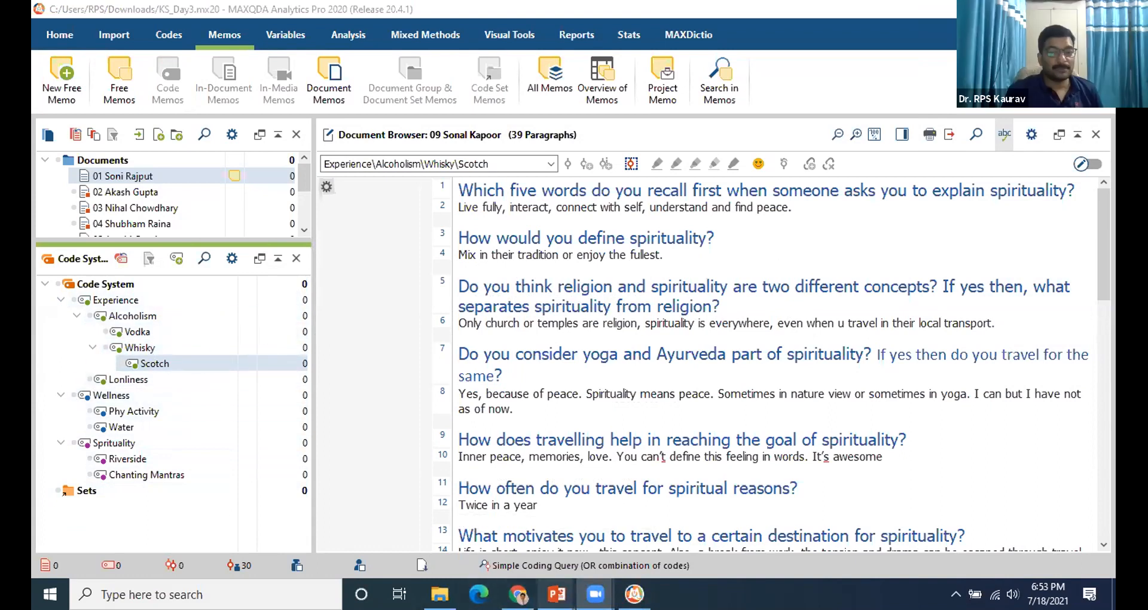
Bring up MAXQDA's code-related commands in place of the memo commands.
mouse_move(556, 594)
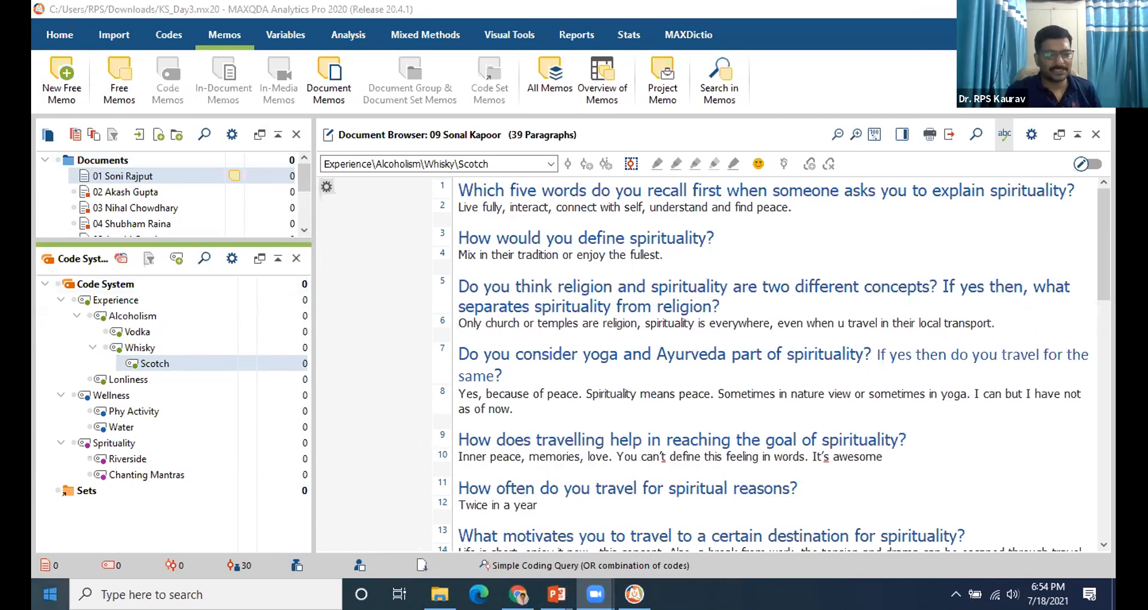
click(159, 33)
click(159, 32)
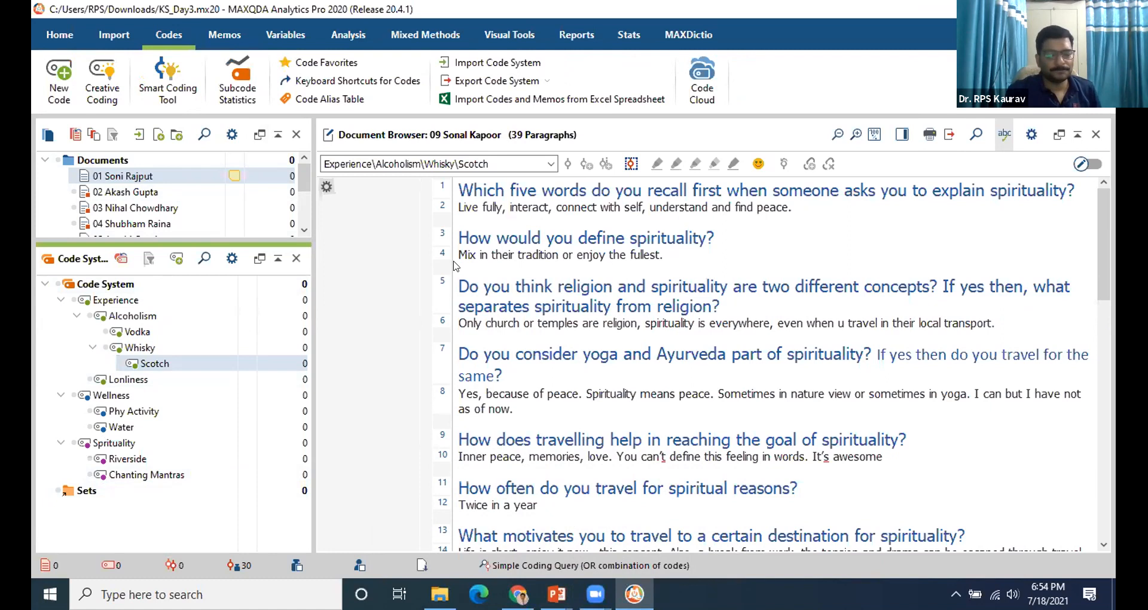
Switch to File Explorer and open the Code Sample workbook from the Datasets folder in max QDA material.
key(alt+Tab)
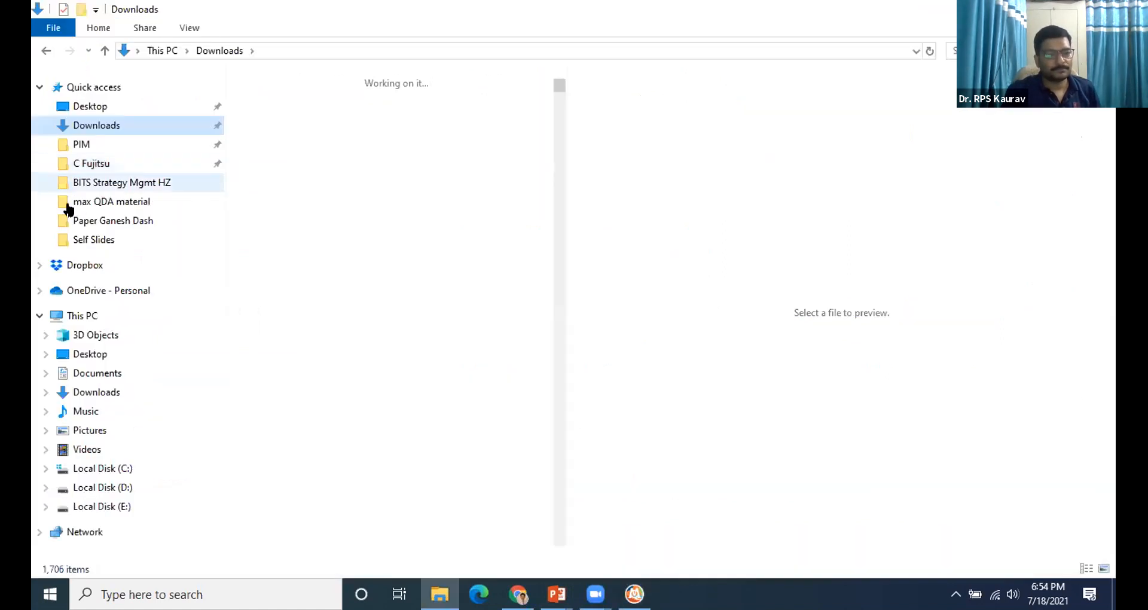
click(98, 202)
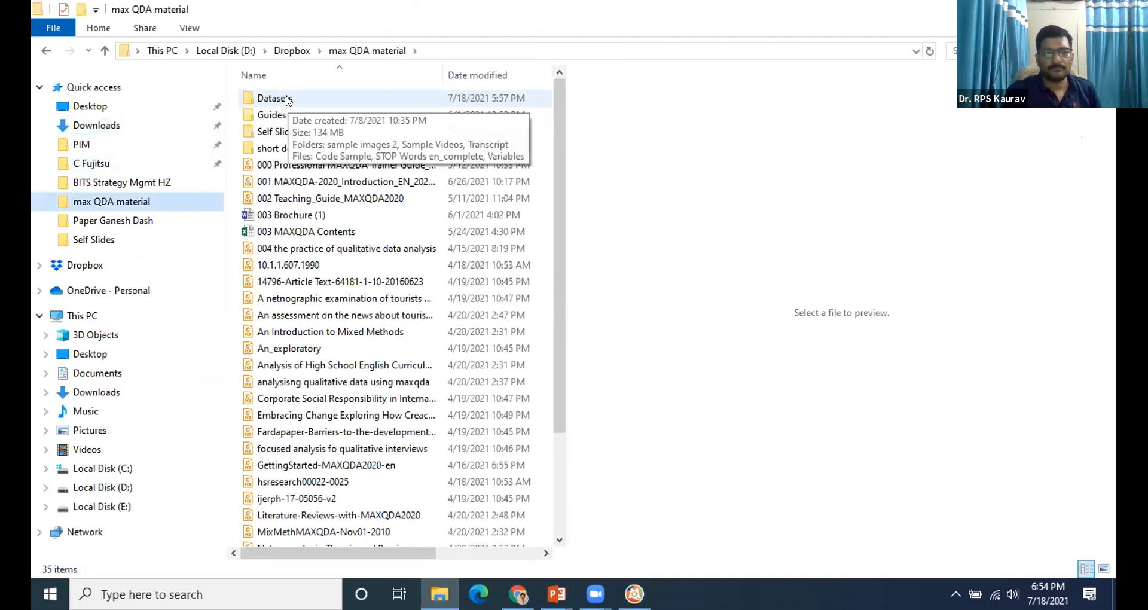
double_click(287, 98)
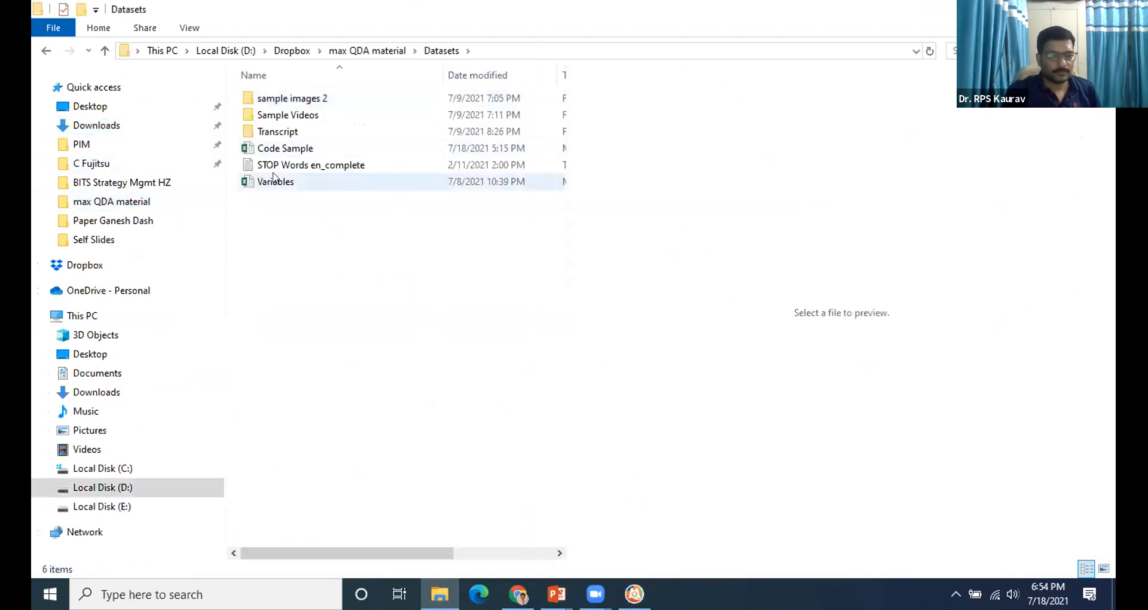
double_click(270, 148)
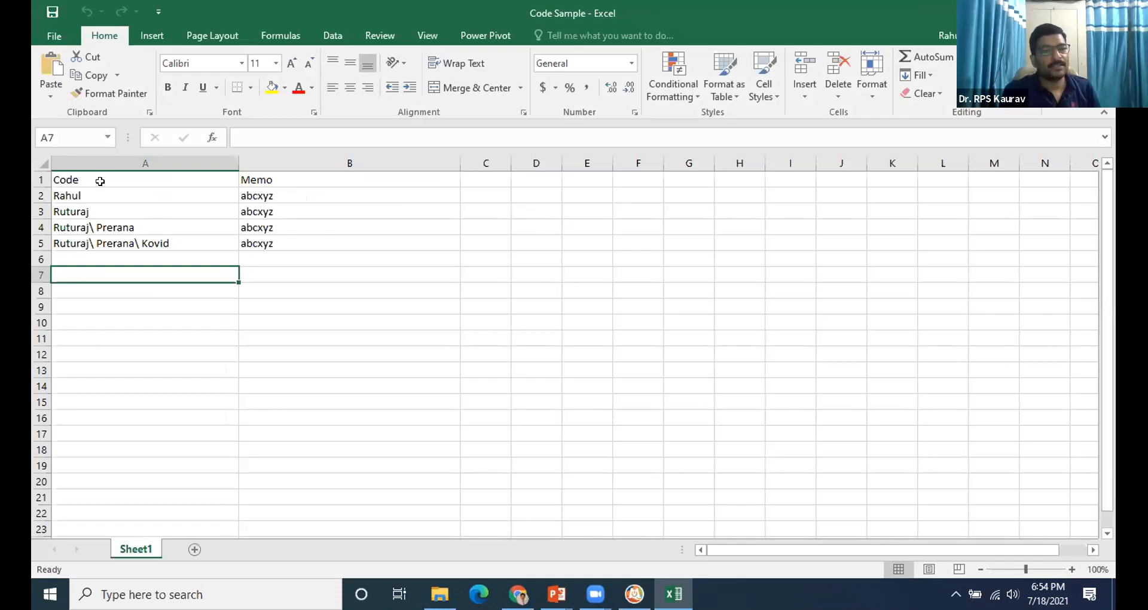
Examine the Code and Memo headers and the code and subcode entries in the Code Sample workbook, and close it.
click(163, 177)
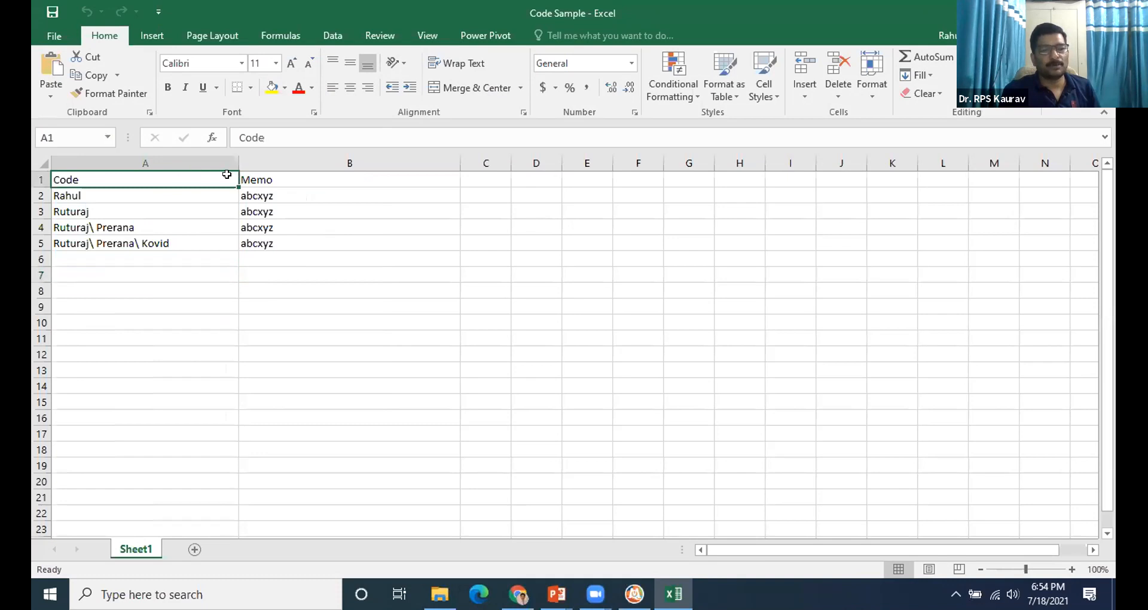
drag(227, 174, 252, 175)
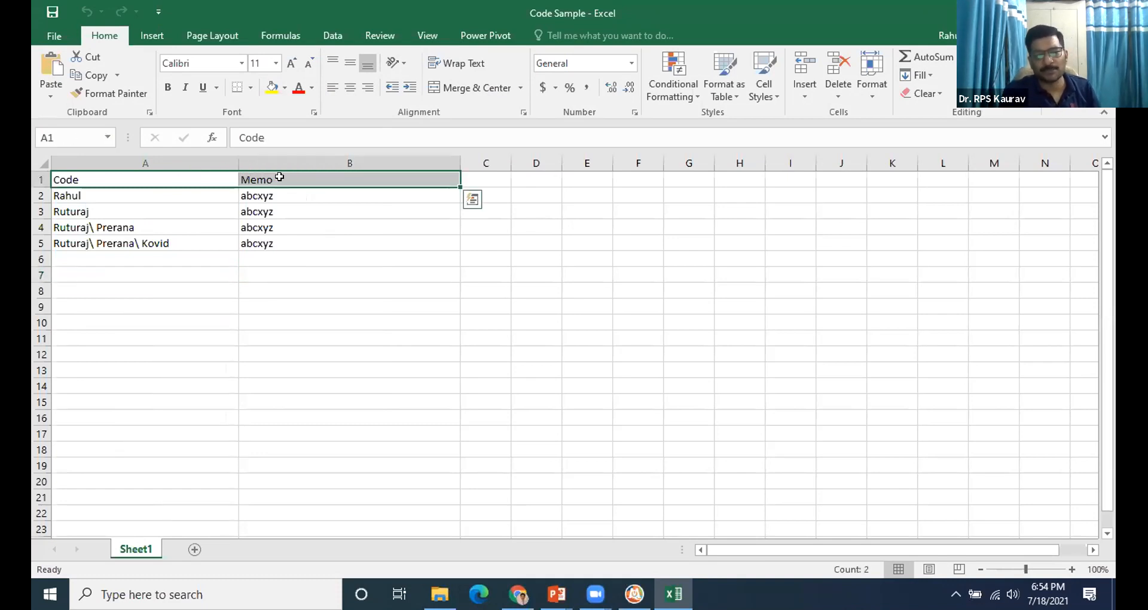
click(144, 197)
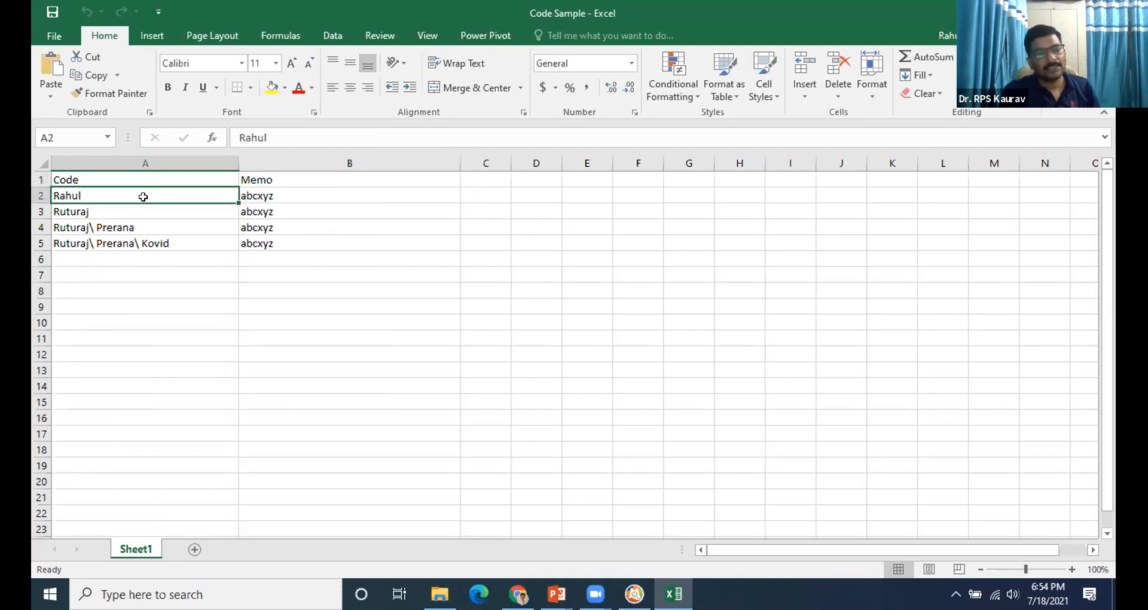
click(126, 212)
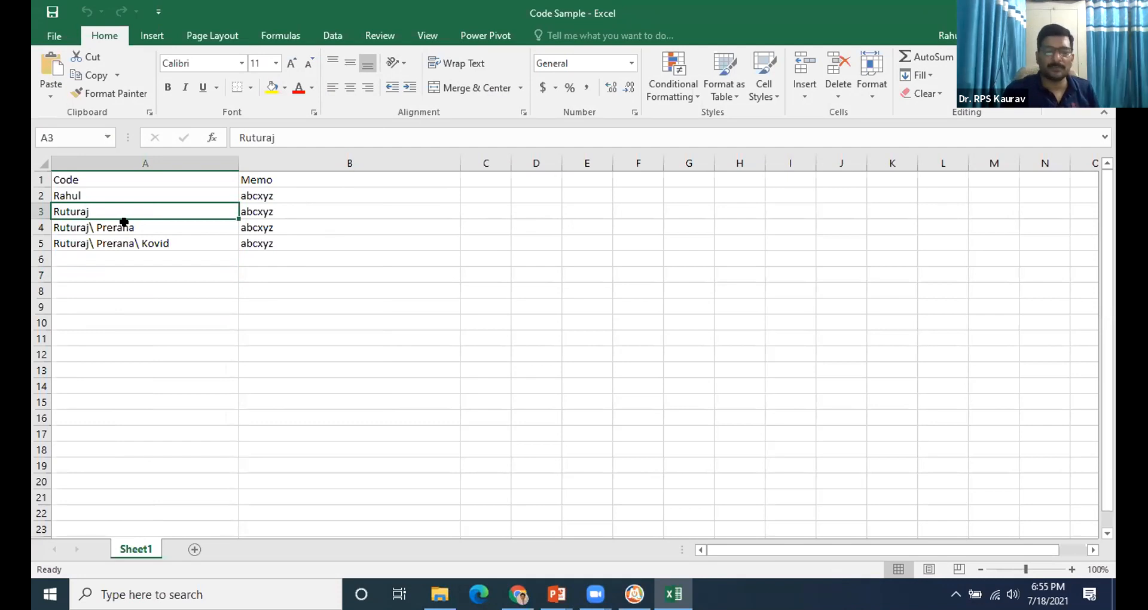
click(116, 197)
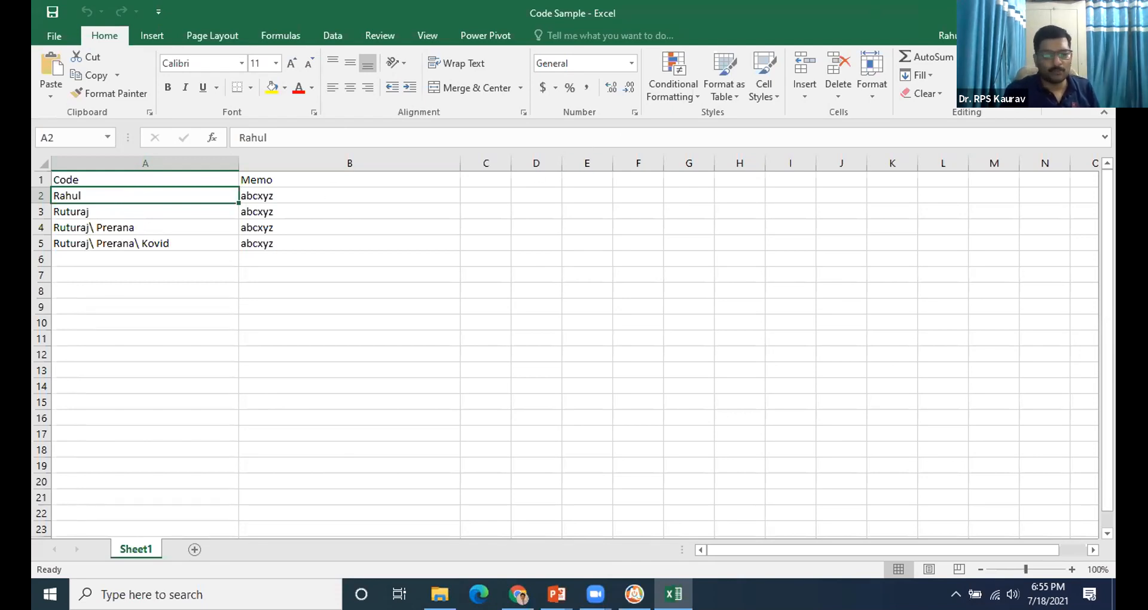
key(alt+F4)
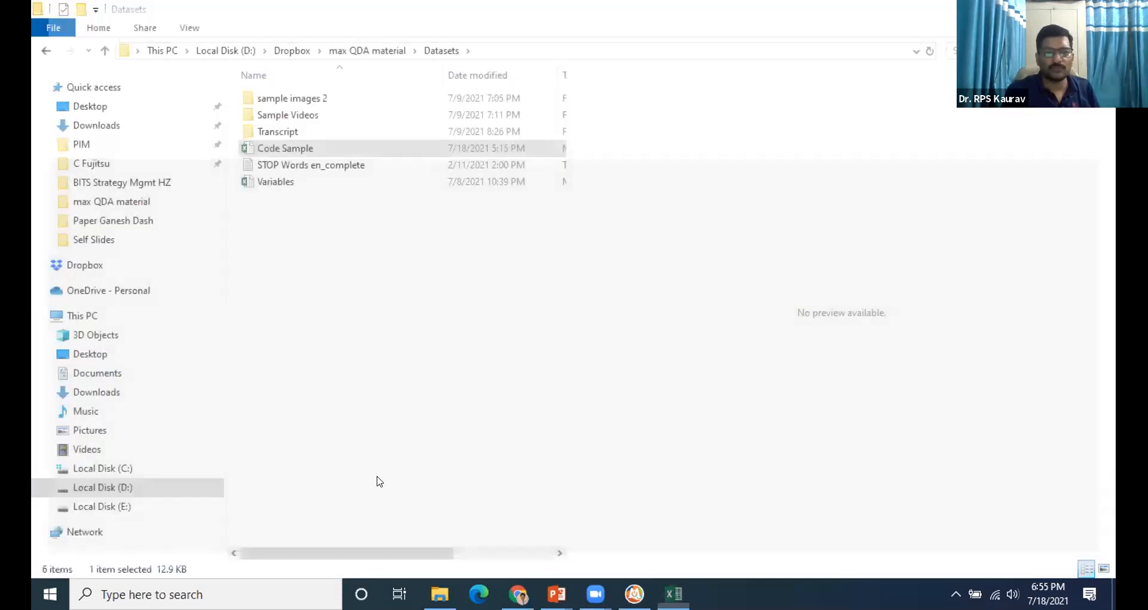
Switch to MAXQDA and import the codes and code memos from the Code Sample Excel workbook in the Datasets folder.
click(634, 594)
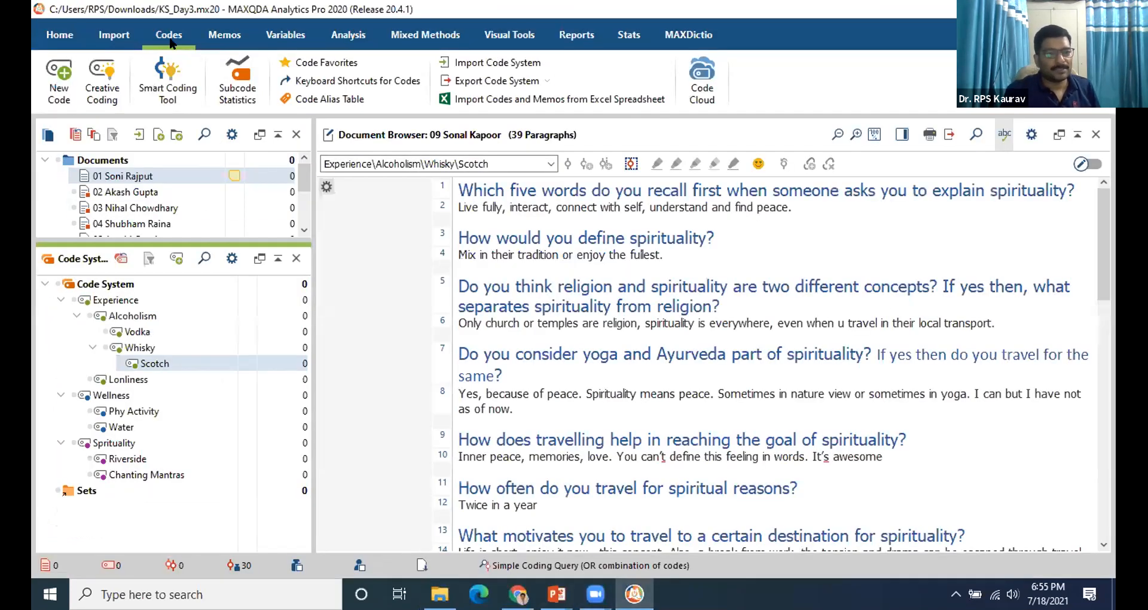
click(552, 97)
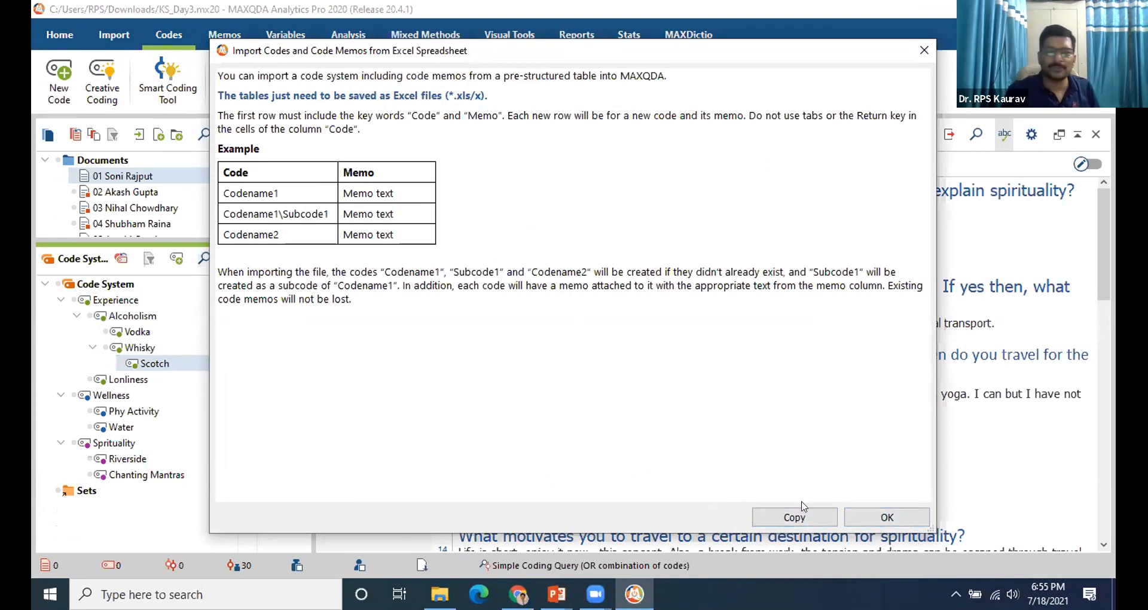
click(903, 518)
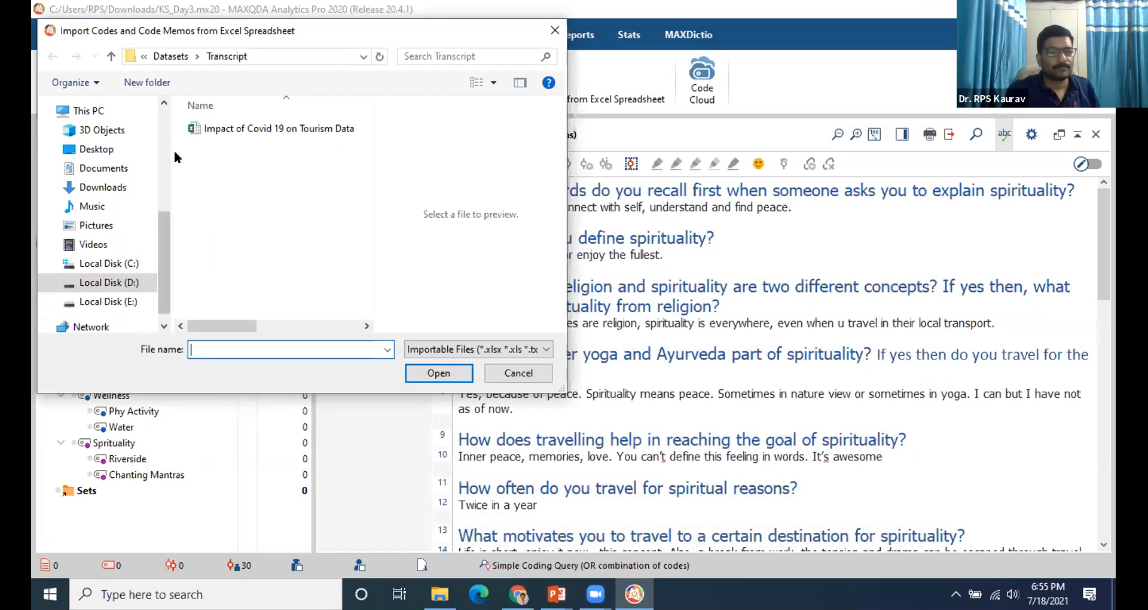
click(112, 57)
click(201, 179)
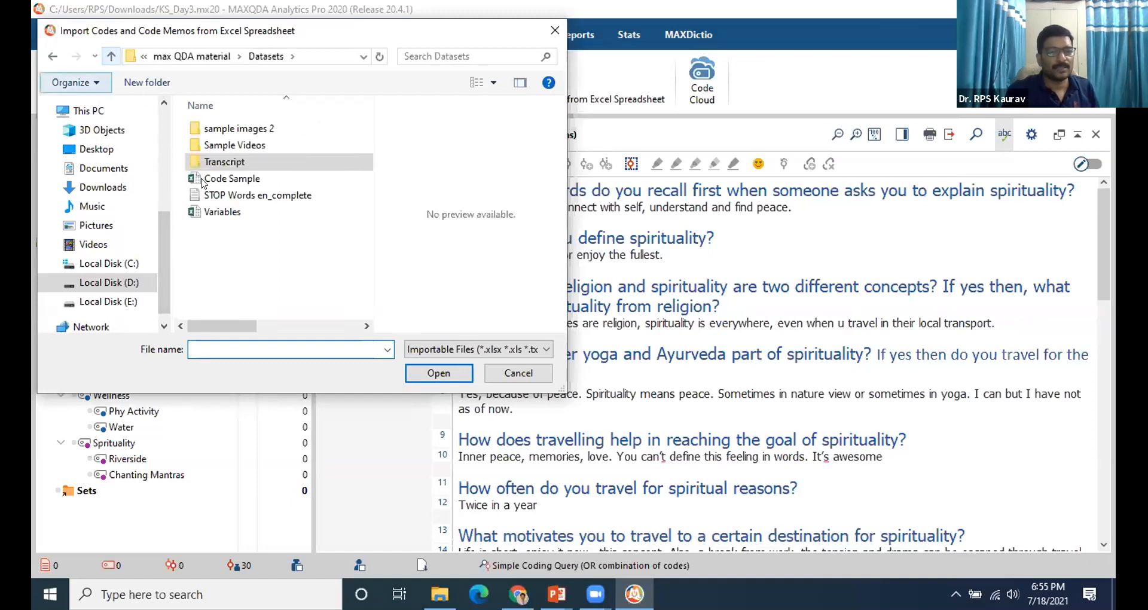
click(439, 373)
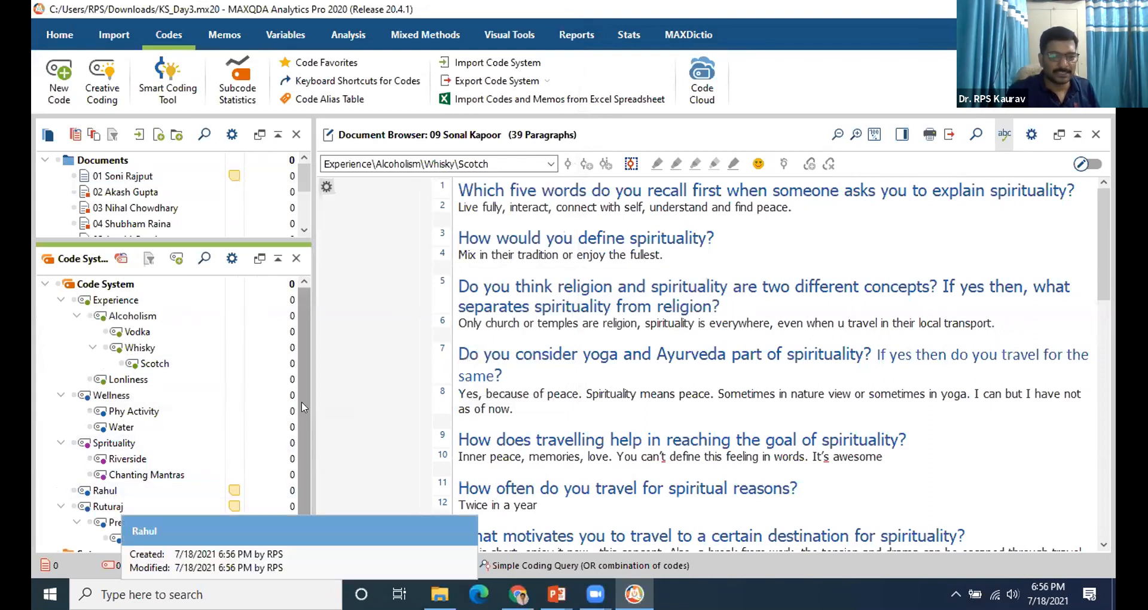
Examine the newly imported codes in the code system and the memo attached to the first of them.
drag(302, 400, 293, 462)
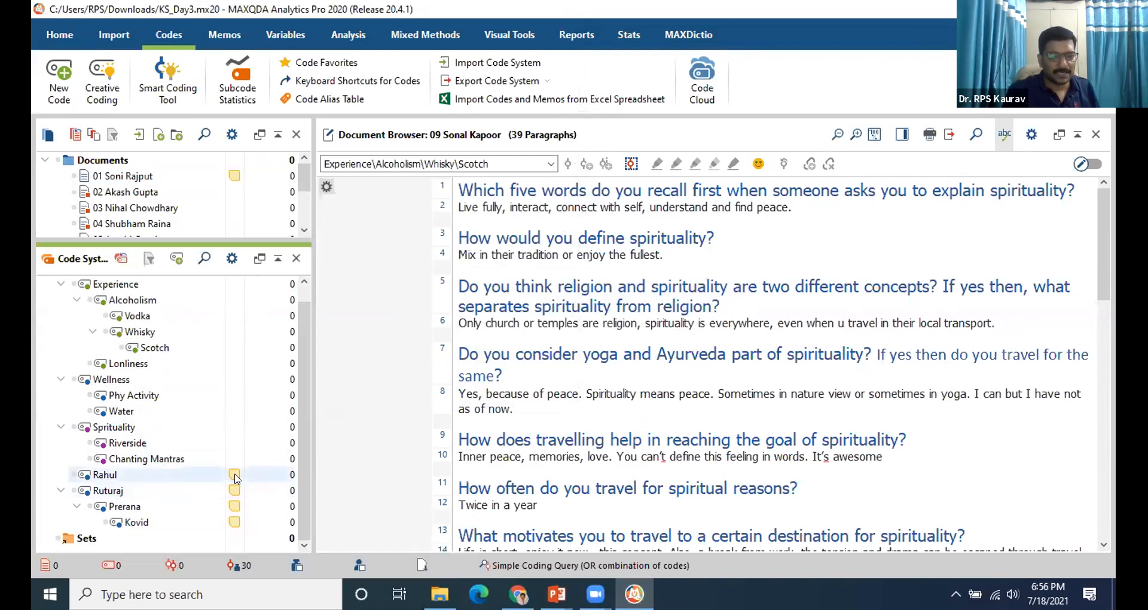
mouse_move(236, 478)
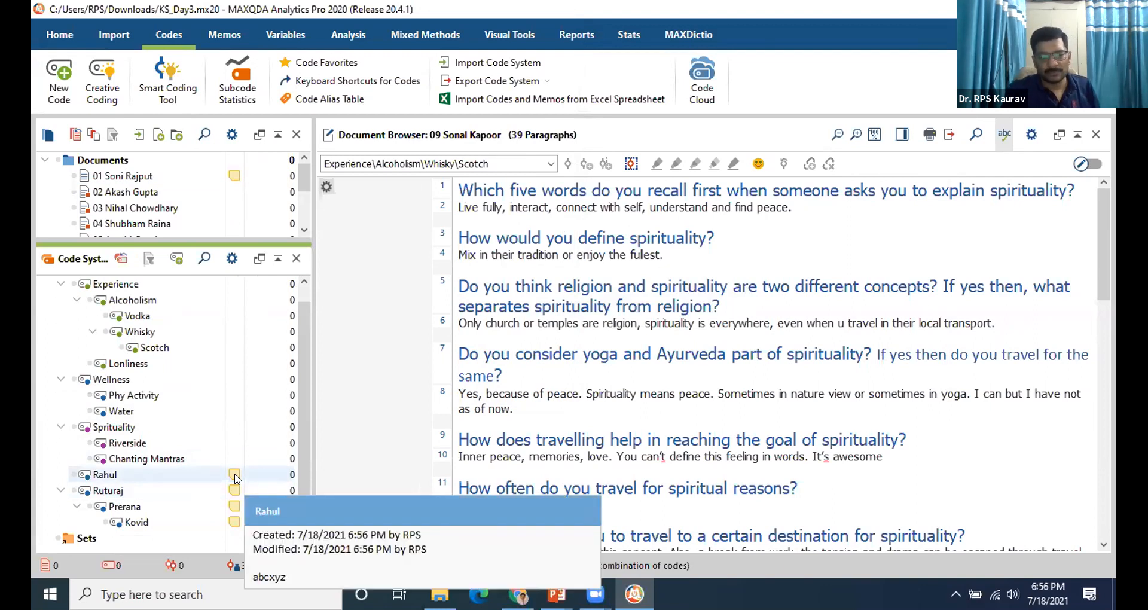
mouse_move(172, 491)
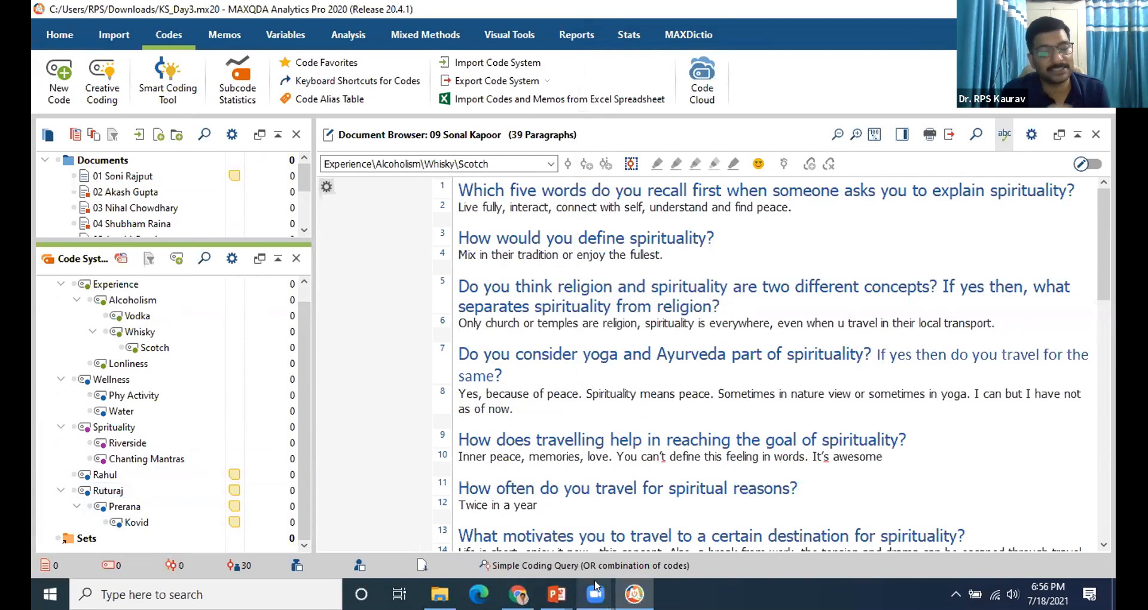
Switch to the S3 Coding presentation, highlight the Excel import and "Adding a new top-level code" topics in turn, and return to MAXQDA.
mouse_move(556, 592)
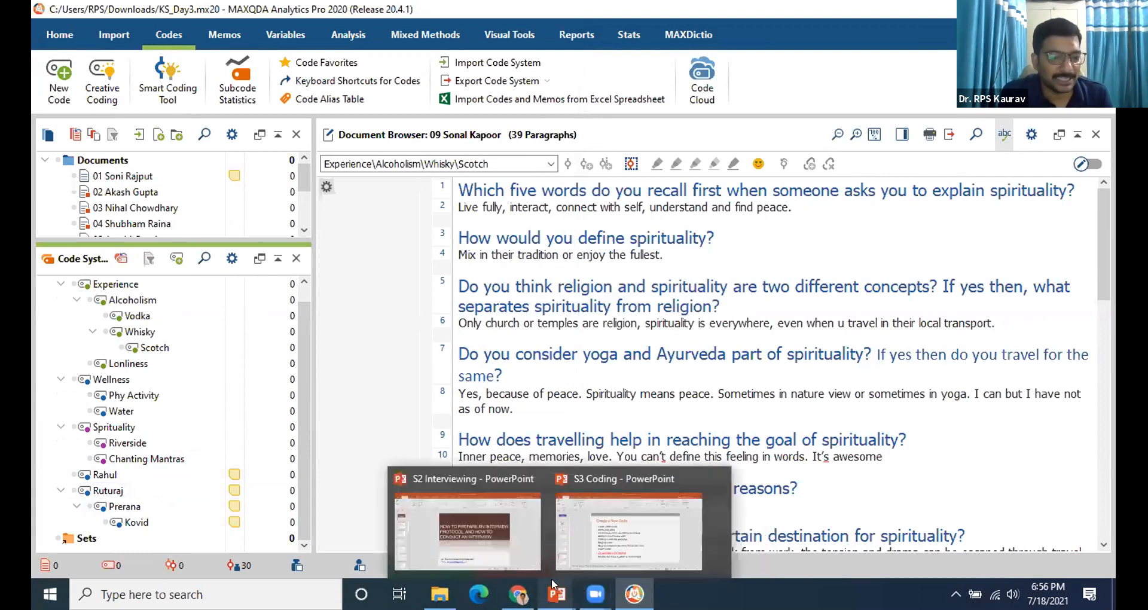
click(647, 533)
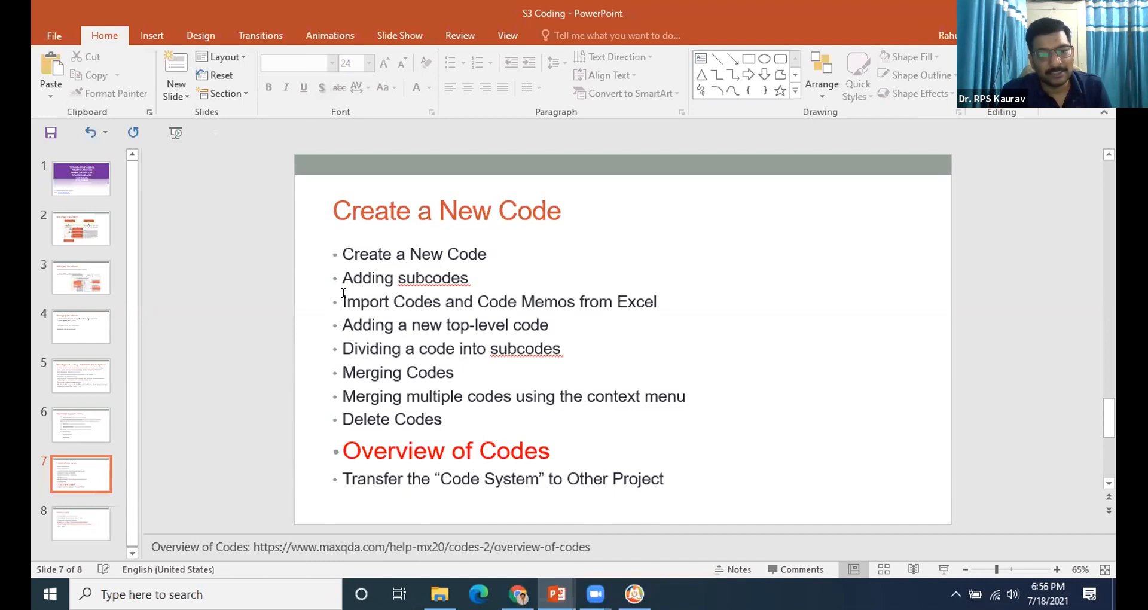
drag(343, 293, 698, 288)
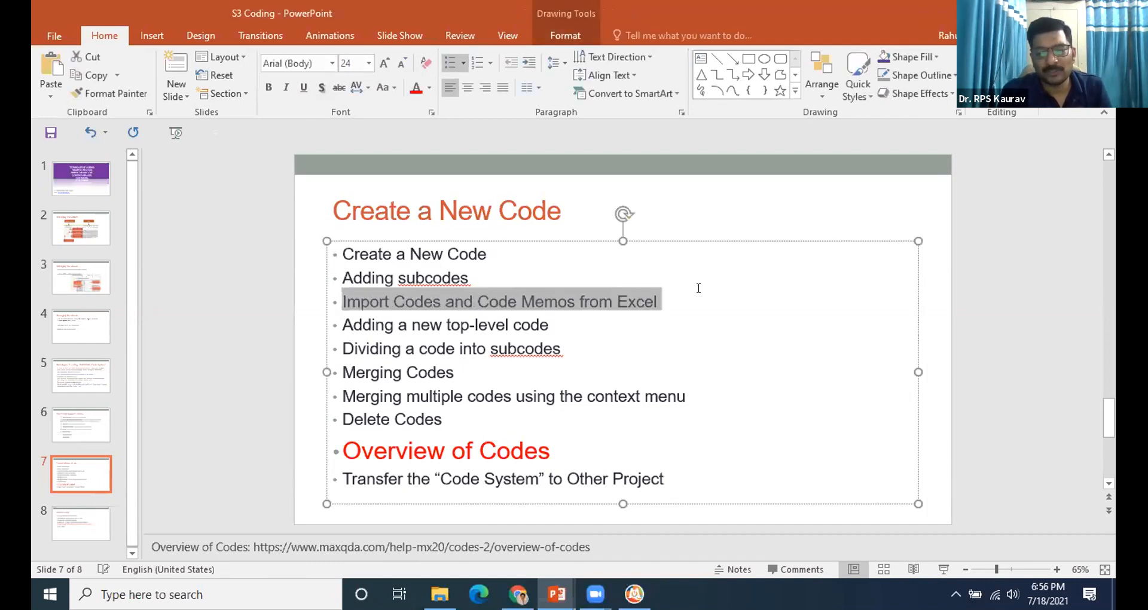
drag(342, 325, 540, 316)
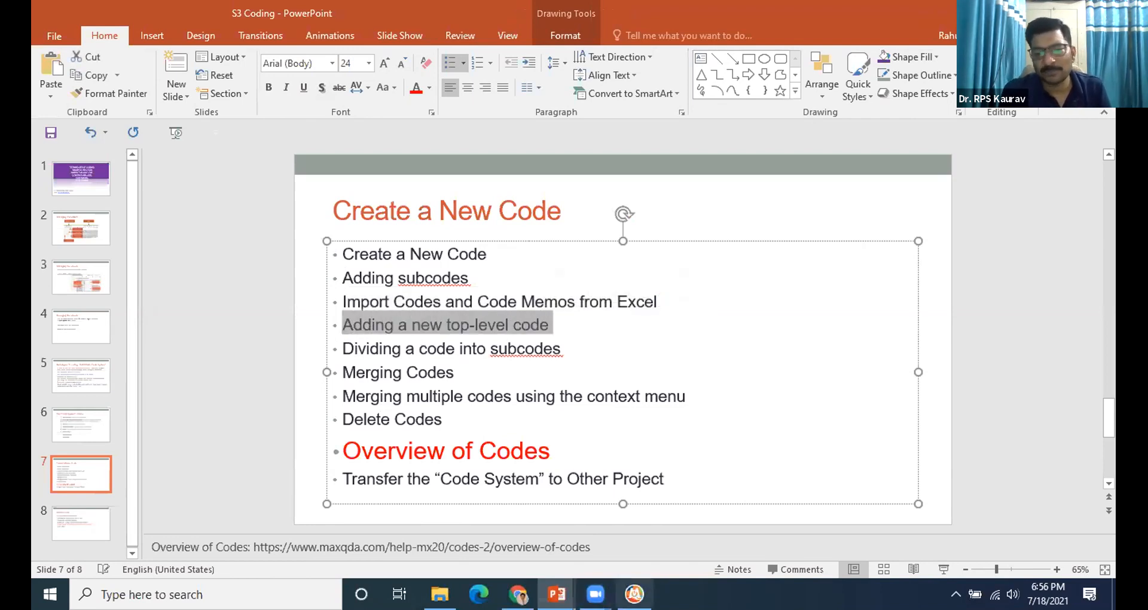
click(634, 594)
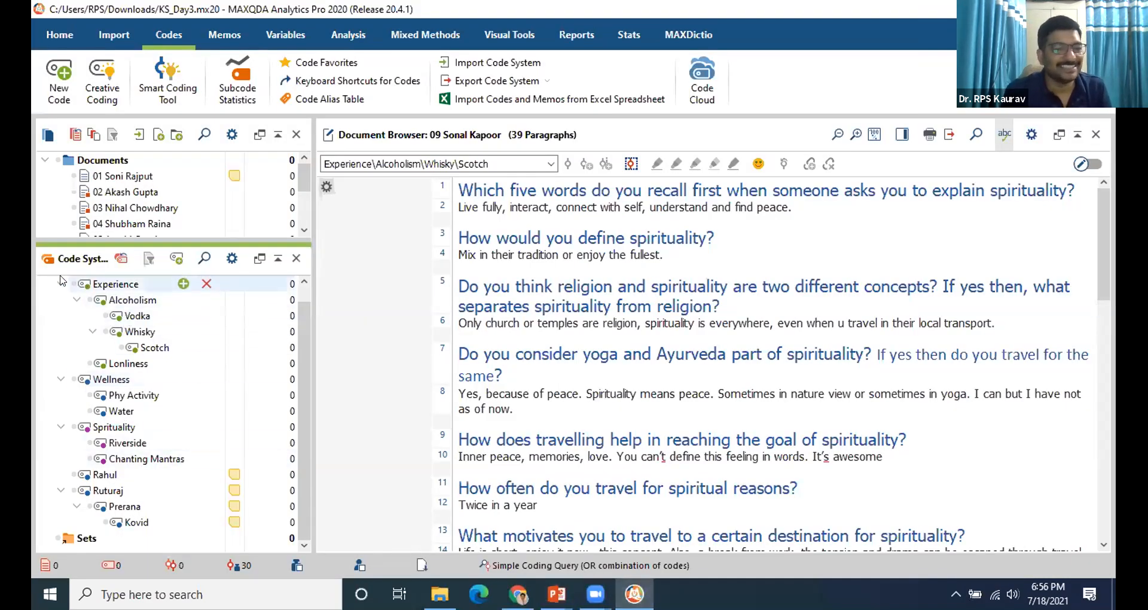
click(99, 285)
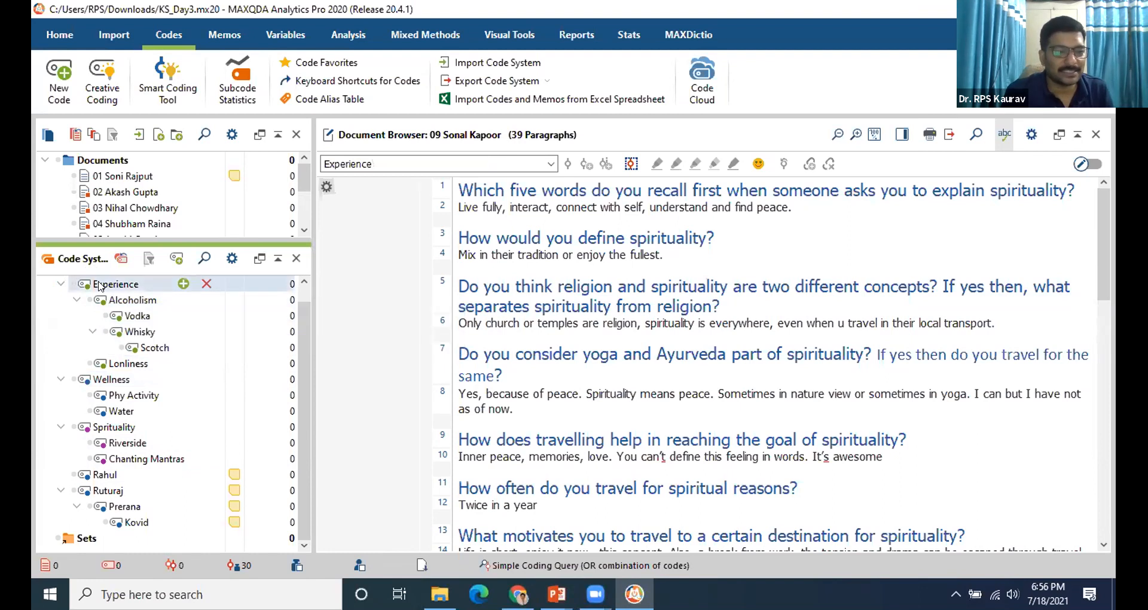
click(177, 258)
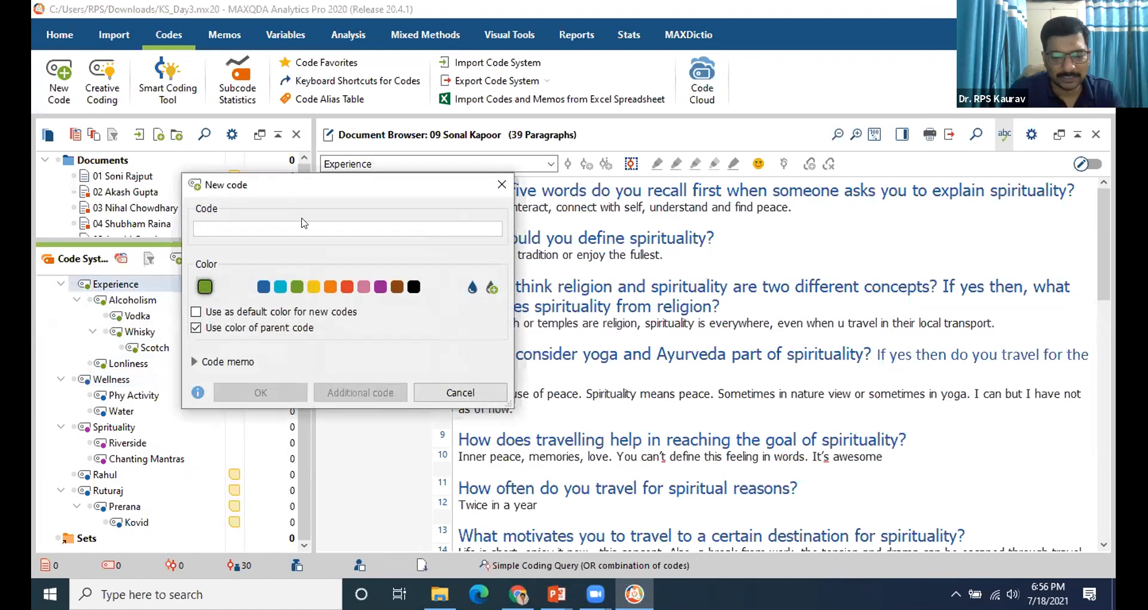
text(Overal)
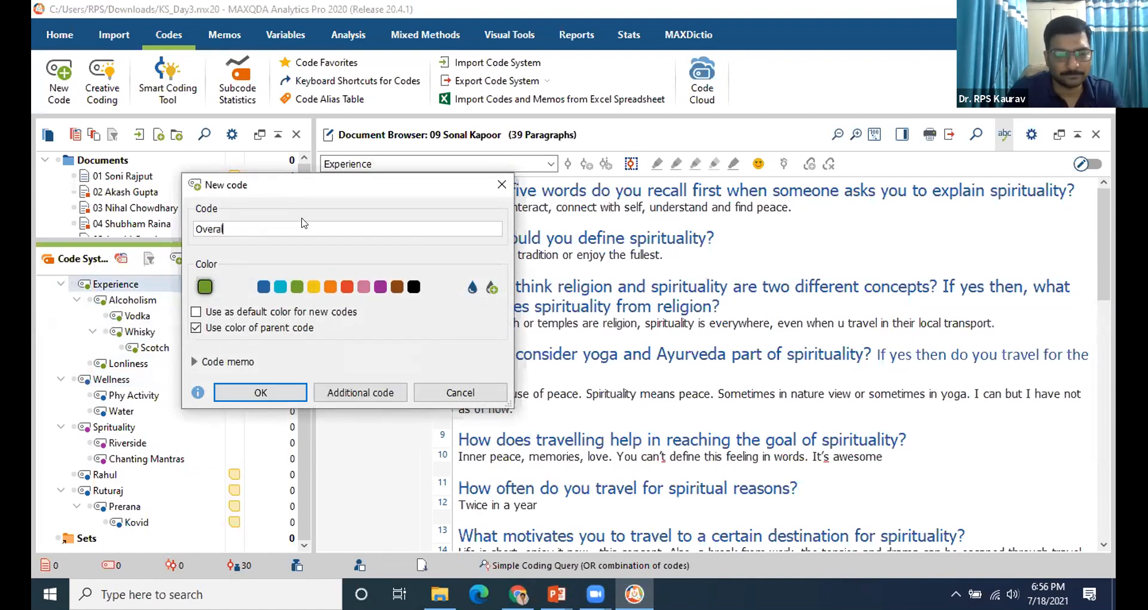
text(l Project)
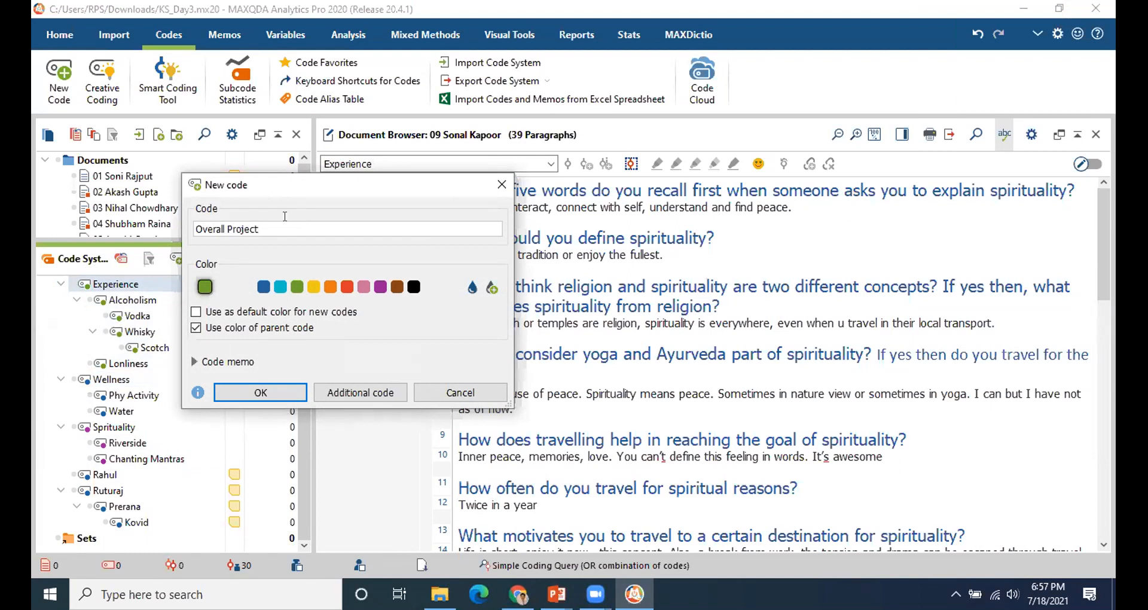
click(463, 394)
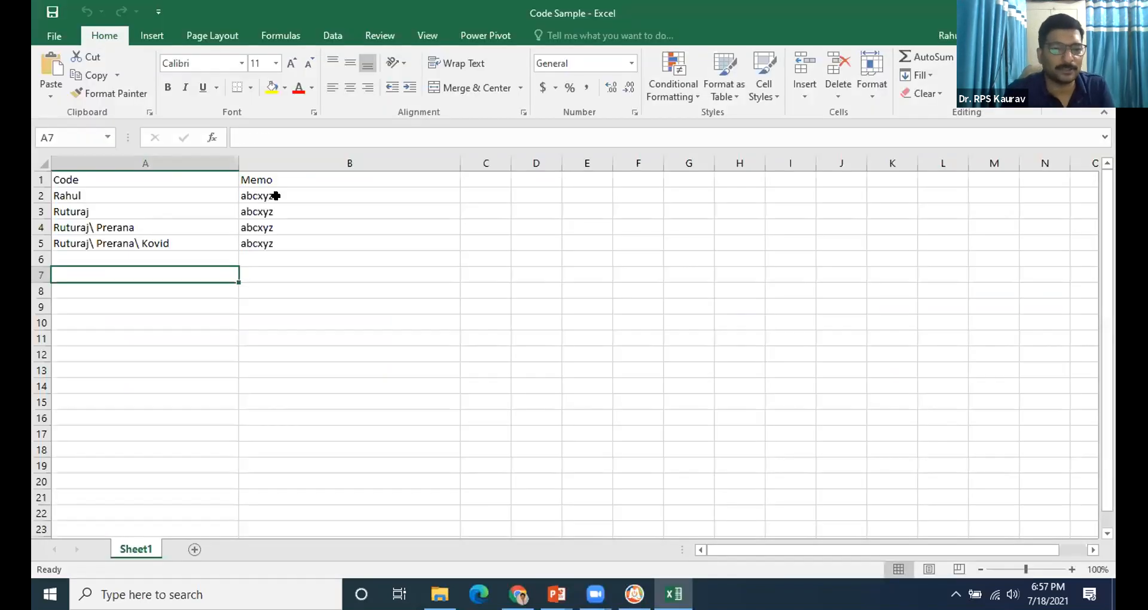
Review the first code's memo text in the Code Sample workbook and check its imported memo in MAXQDA.
click(276, 195)
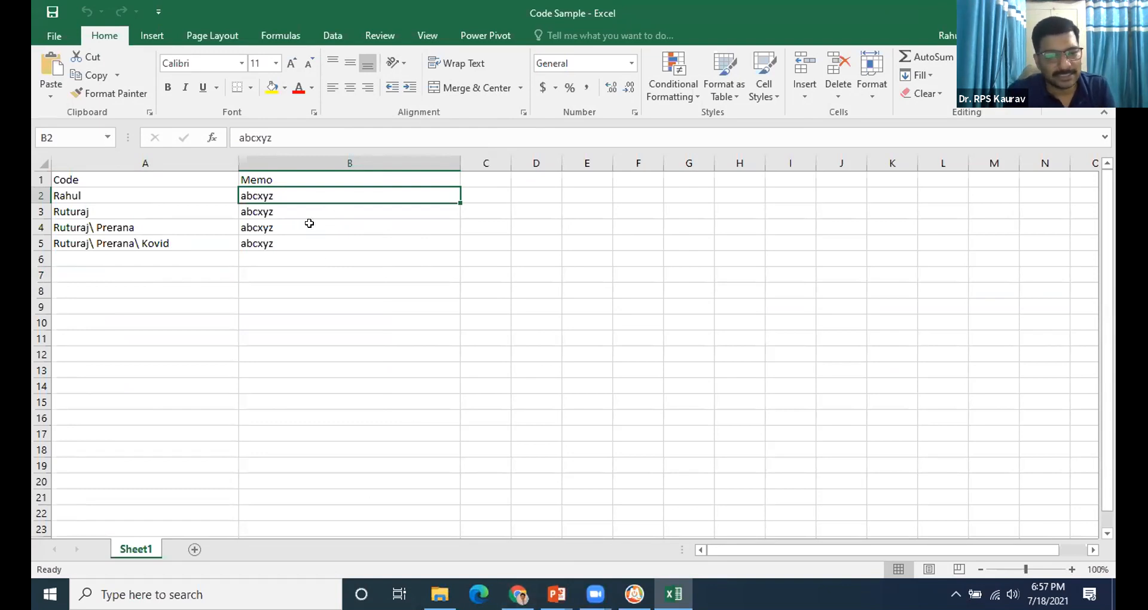
click(634, 594)
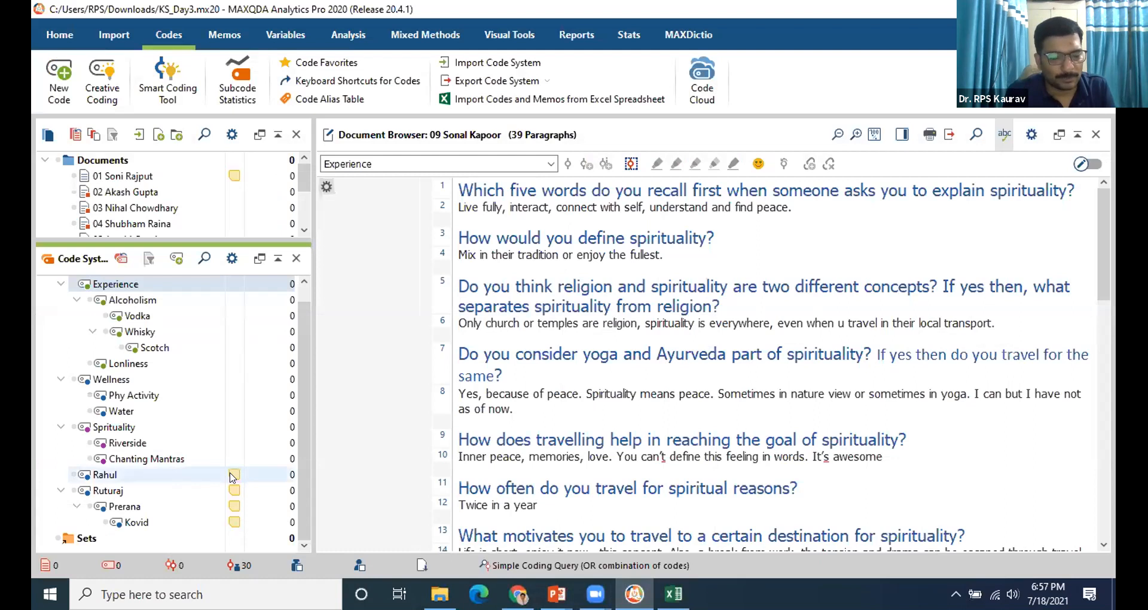
mouse_move(231, 475)
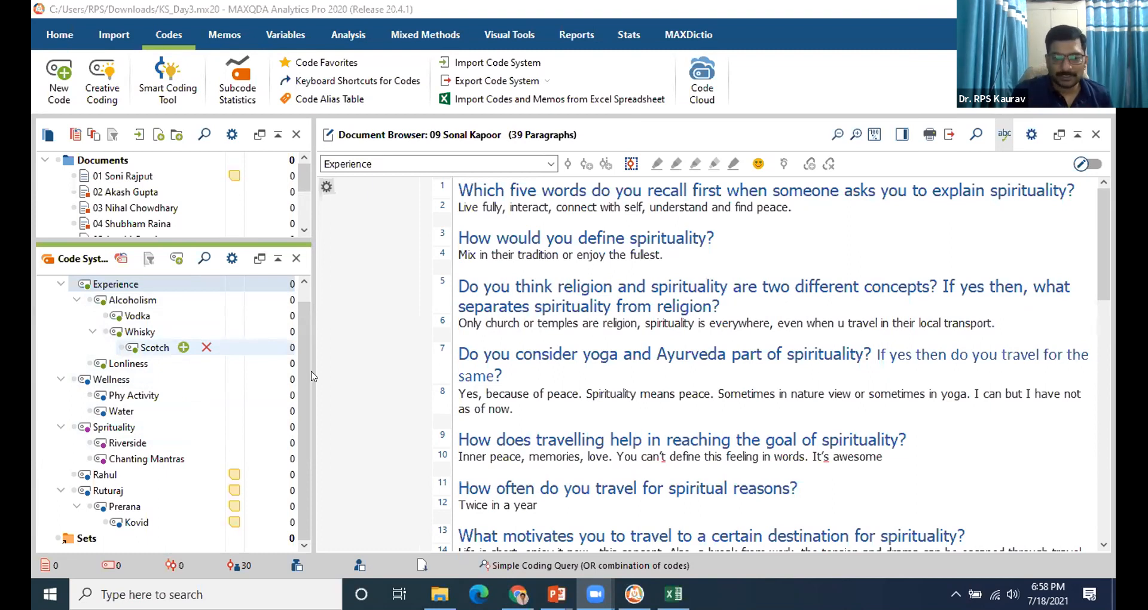
Switch to the S3 Coding presentation, highlight the "Merging Codes" topic, and return to MAXQDA.
mouse_move(556, 594)
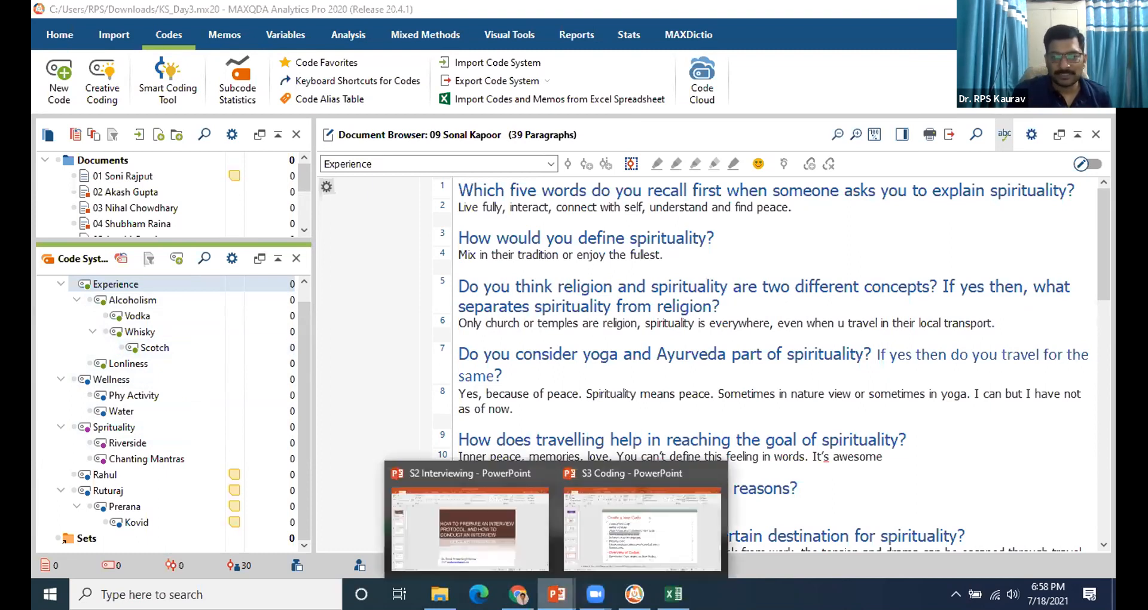
click(631, 532)
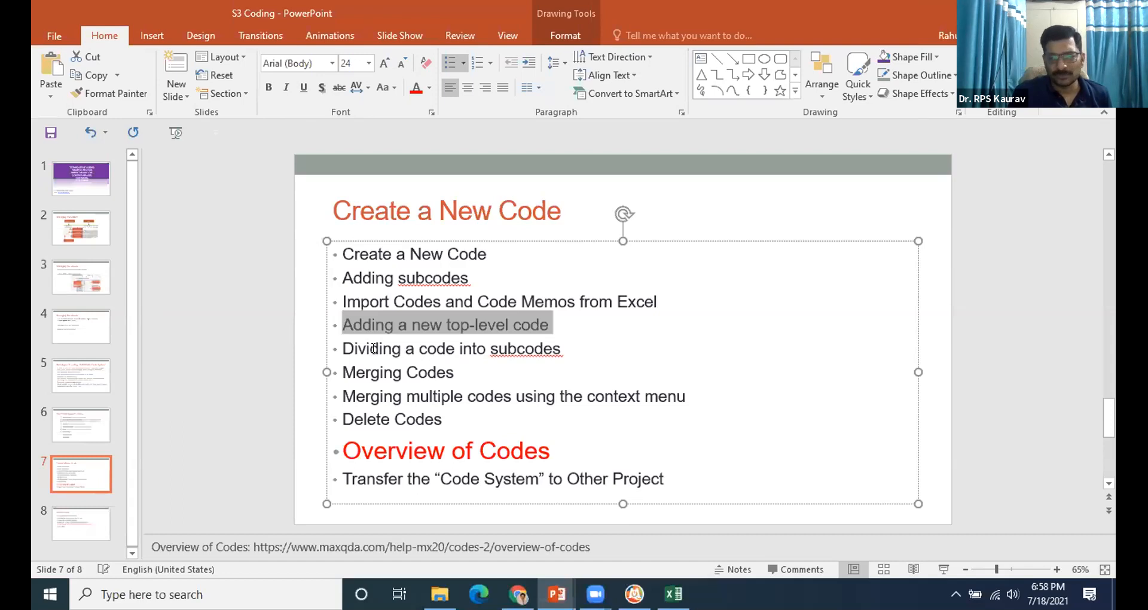
click(342, 371)
drag(342, 371, 457, 372)
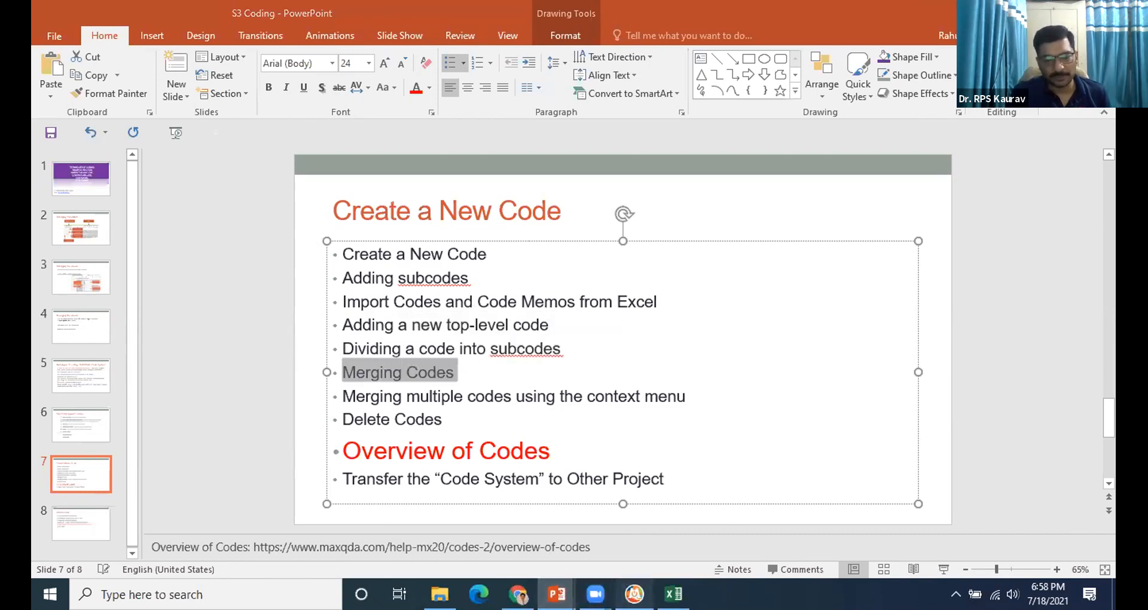
click(634, 594)
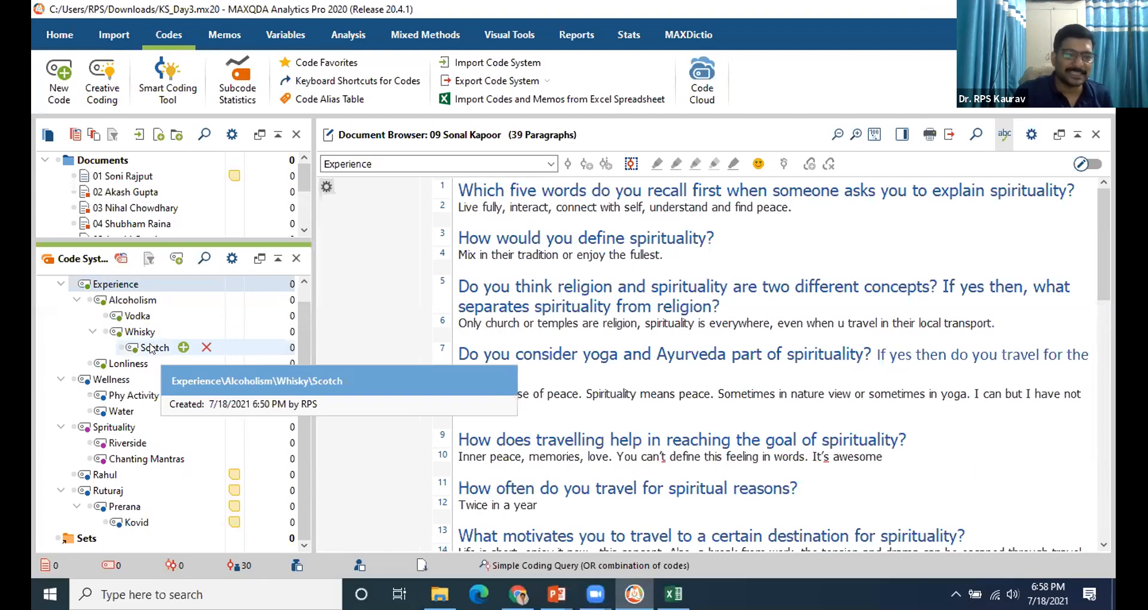
Merge the Scotch subcode into its parent code Whisky, keeping the merged code's name as Whisky (+).
drag(151, 348, 212, 350)
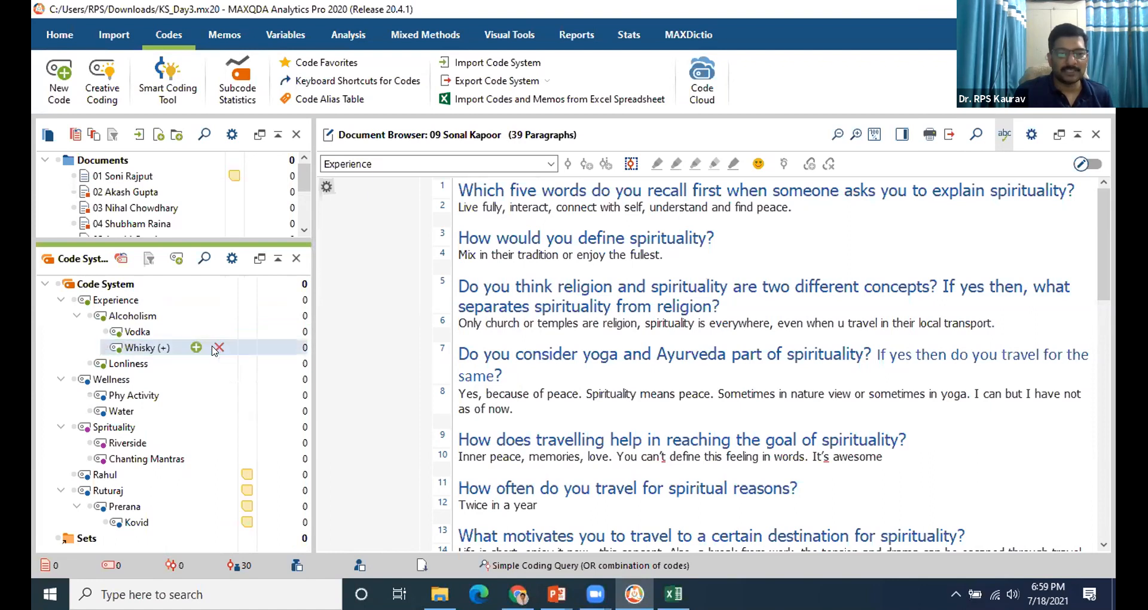
double_click(162, 350)
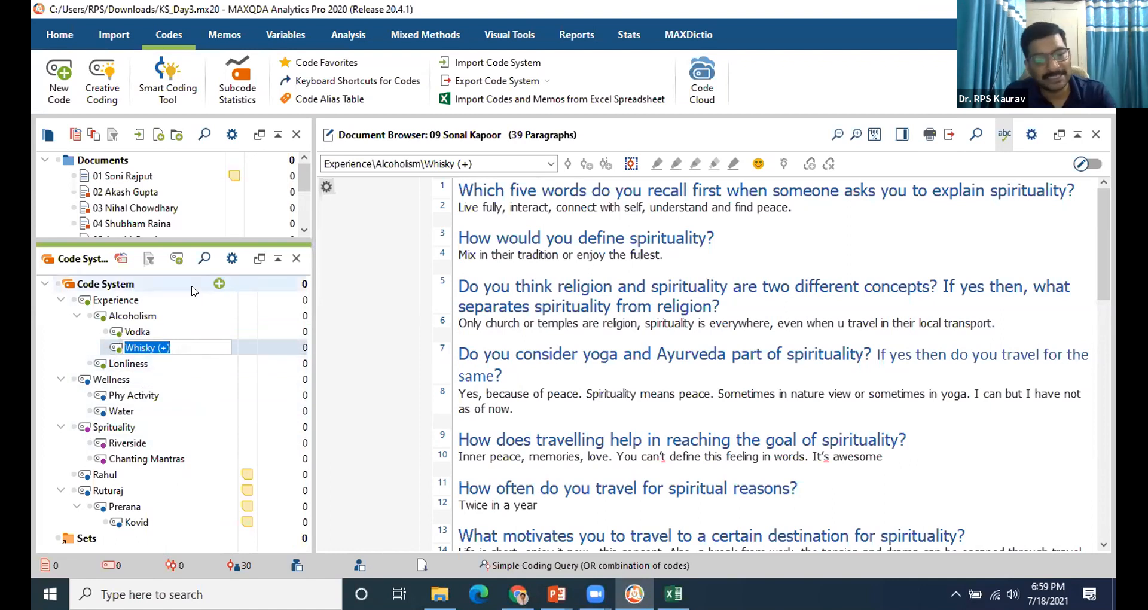
key(Return)
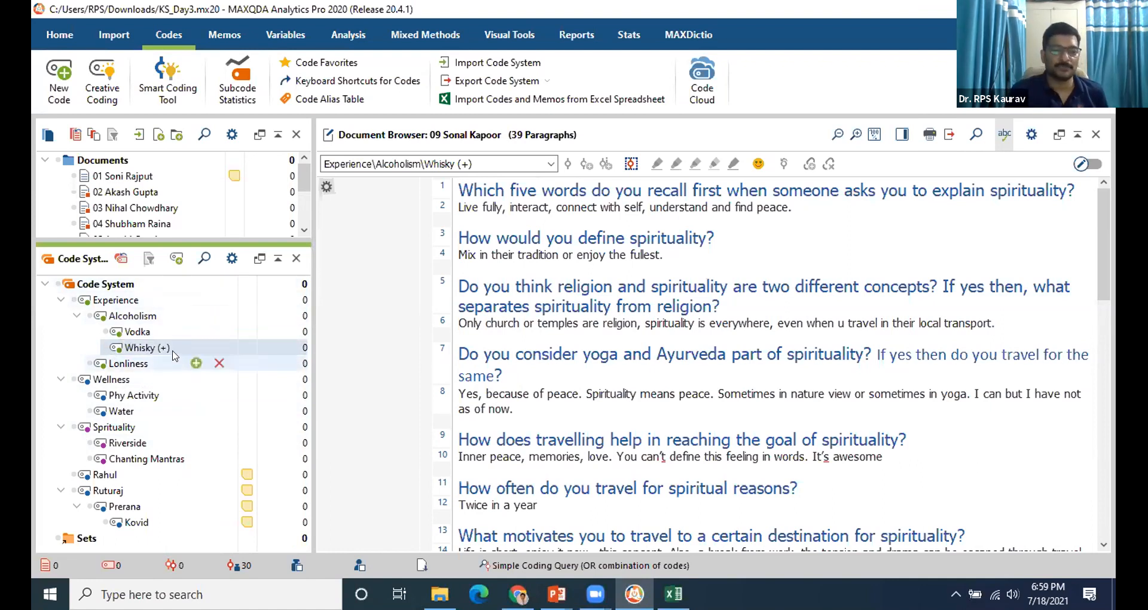
Activate the Vodka and Whisky (+) subcodes under Alcoholism.
click(127, 335)
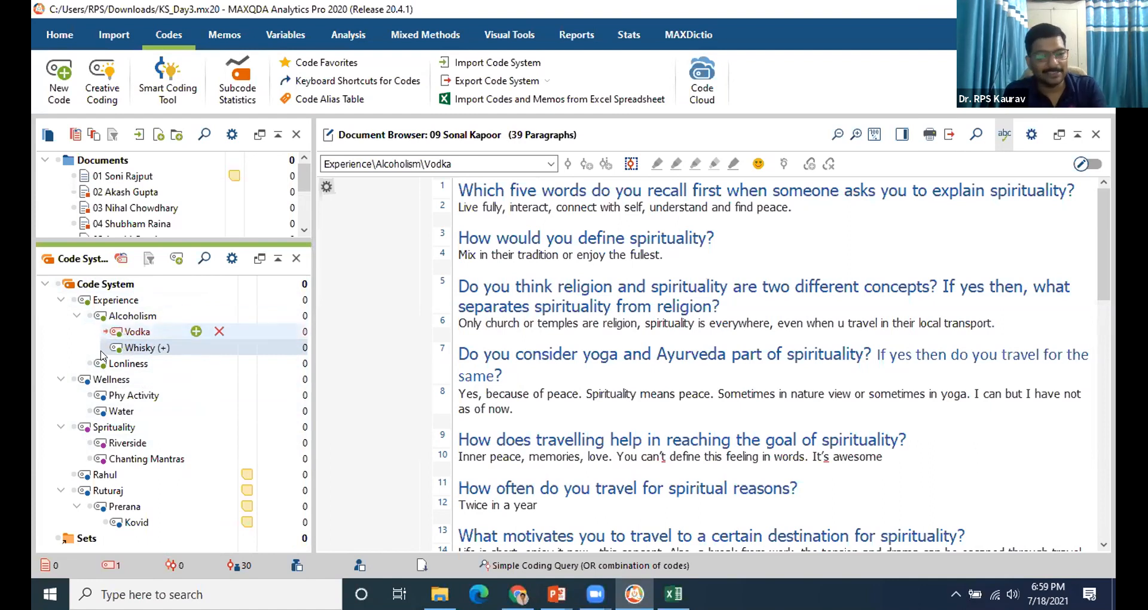
ctrl+click(134, 346)
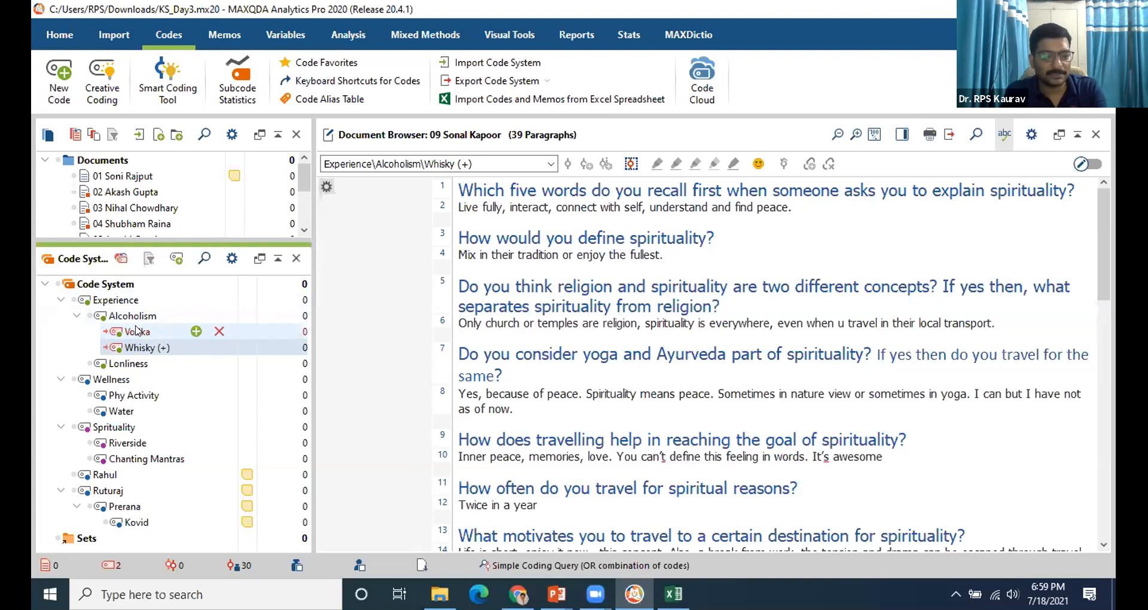
shift+click(138, 332)
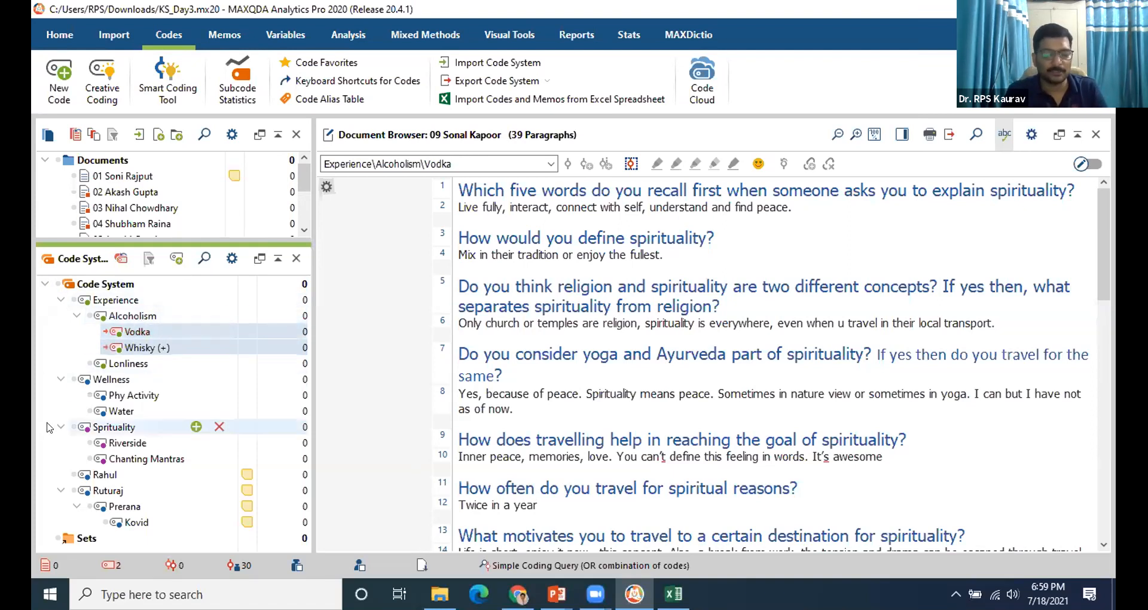
click(138, 349)
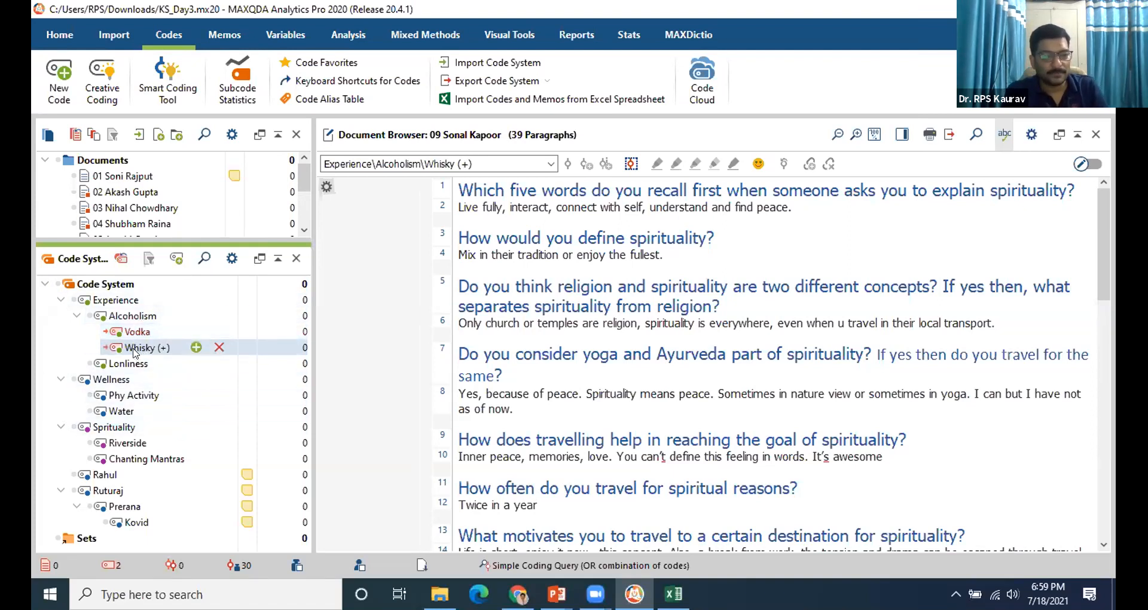
click(137, 349)
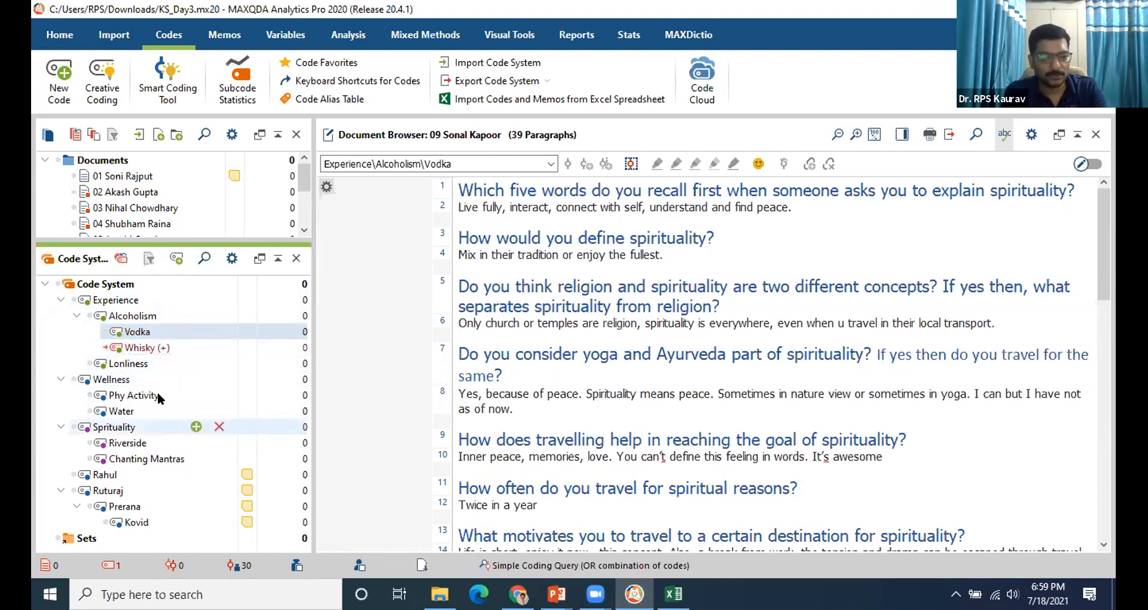
shift+click(141, 348)
shift+click(128, 364)
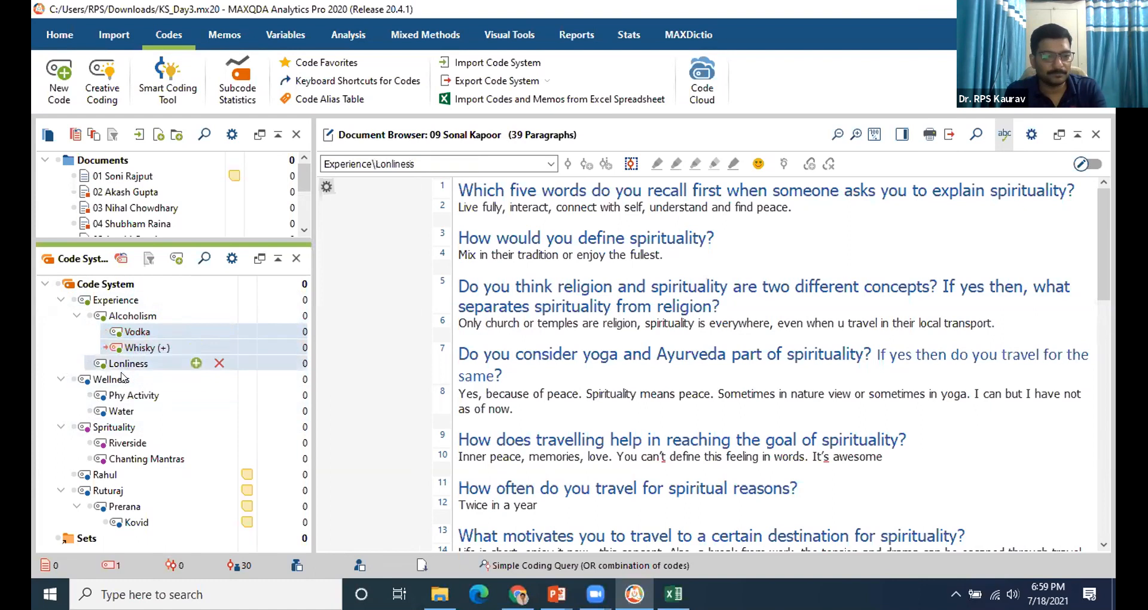
click(137, 331)
click(136, 331)
key(Escape)
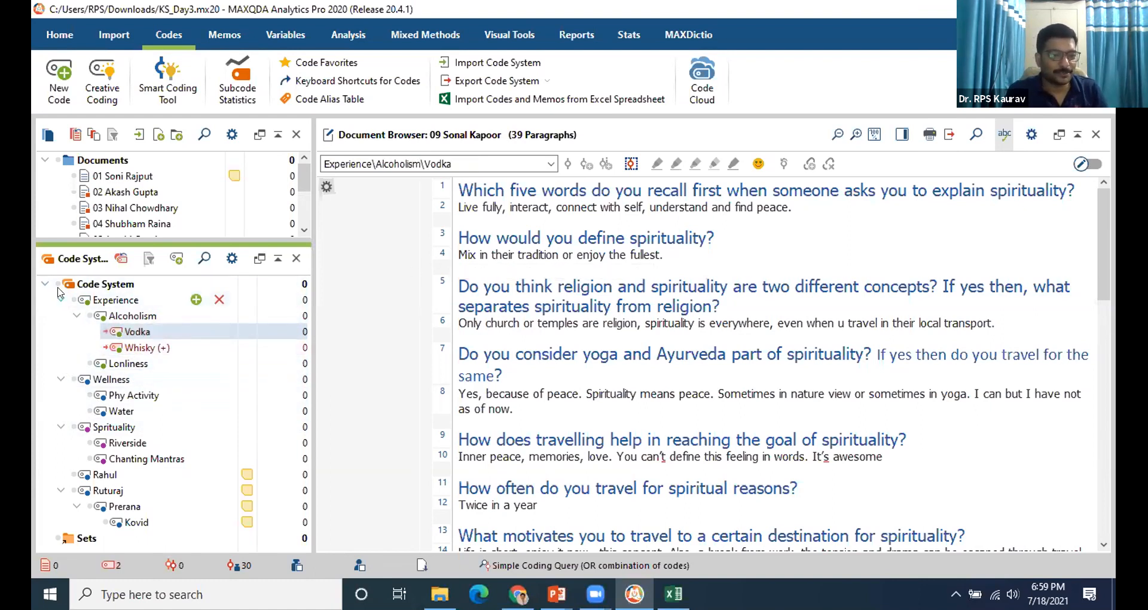
Reset the code activations and try selecting the Experience code together with its subcodes.
click(122, 260)
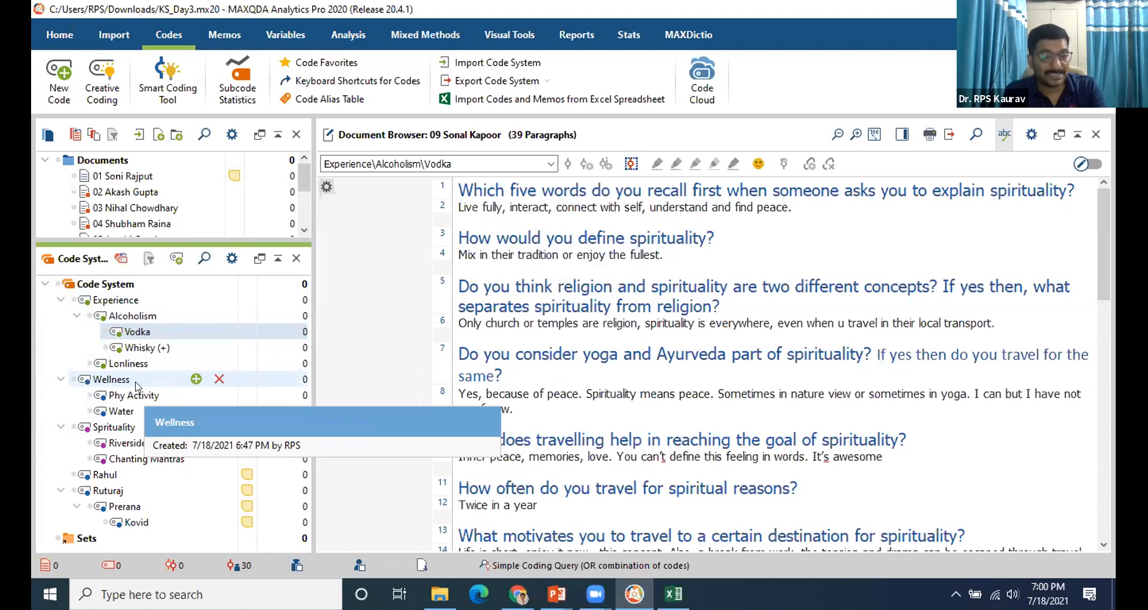
ctrl+click(136, 349)
ctrl+click(130, 362)
ctrl+click(133, 317)
ctrl+click(132, 300)
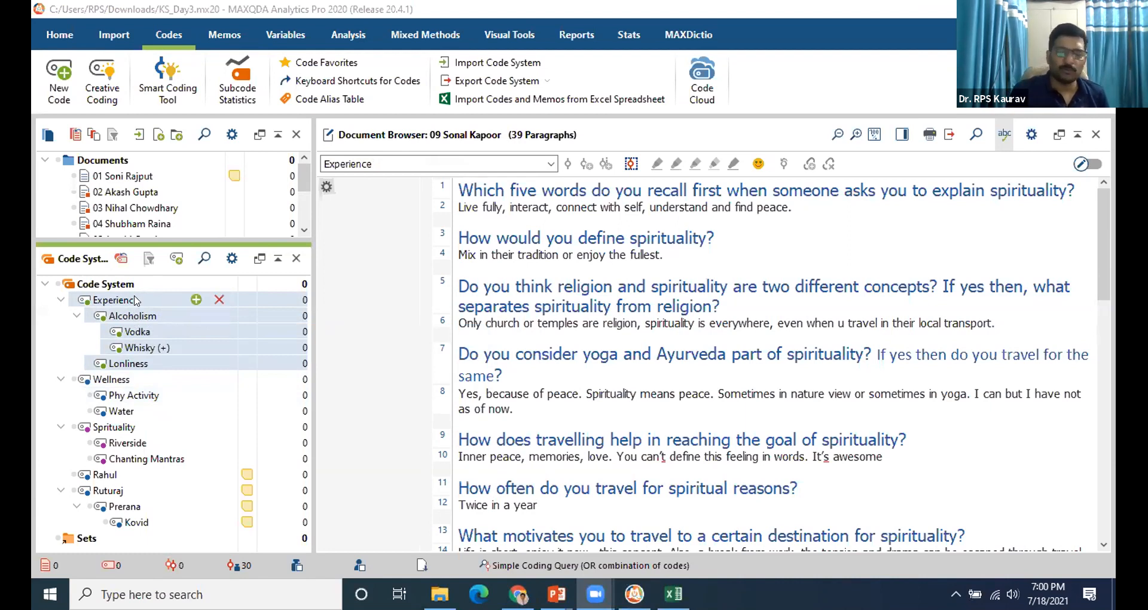
click(138, 316)
key(Down)
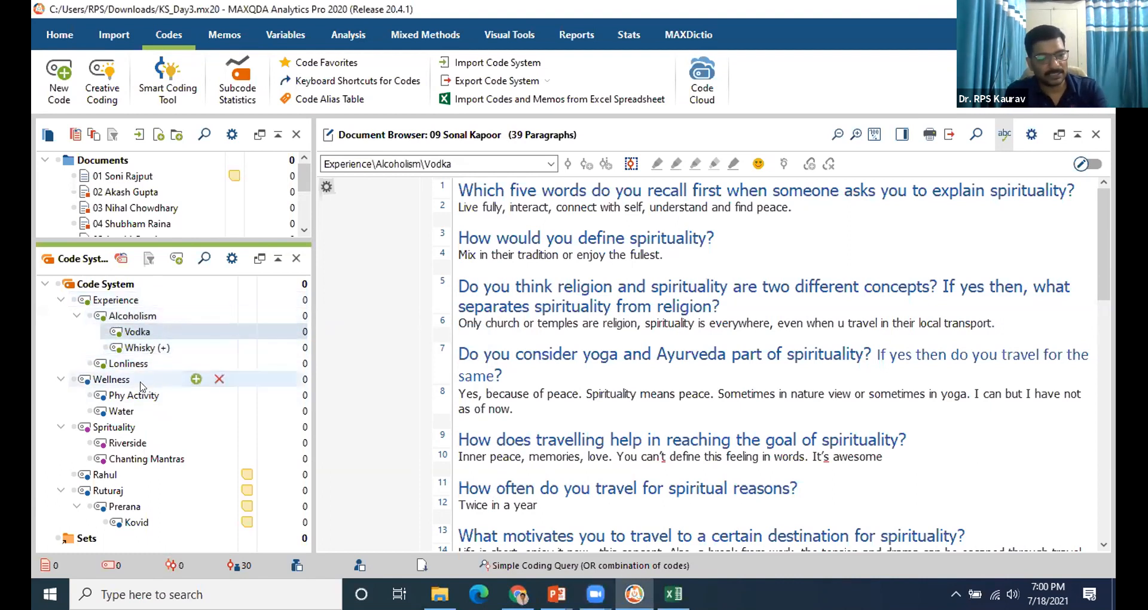
Merge the Alcoholism code with its Vodka and Whisky (+) subcodes.
click(137, 317)
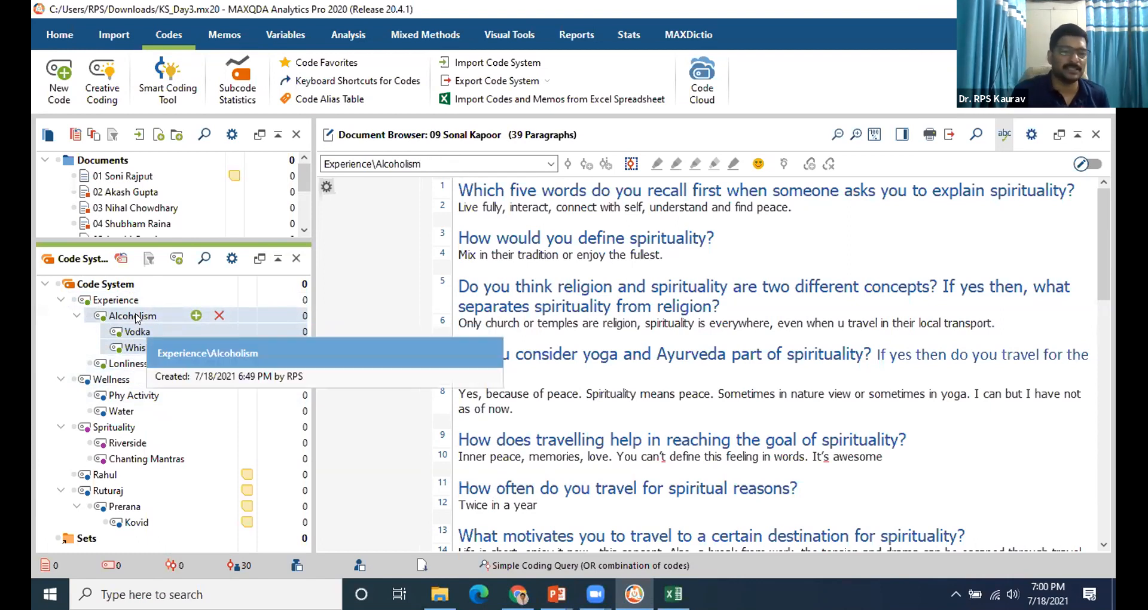
right_click(140, 318)
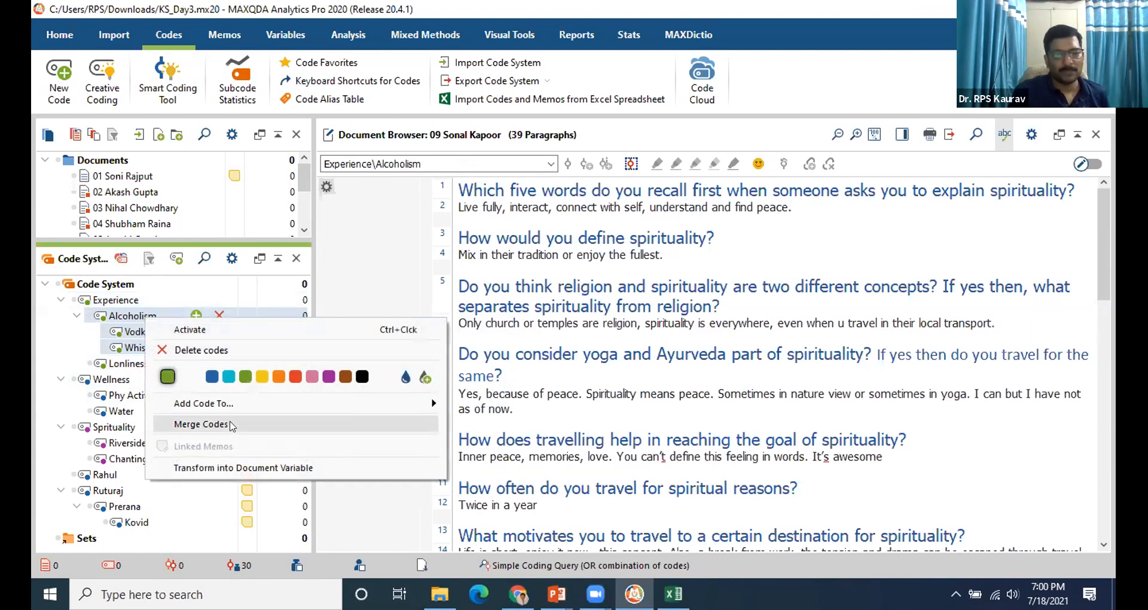
click(201, 423)
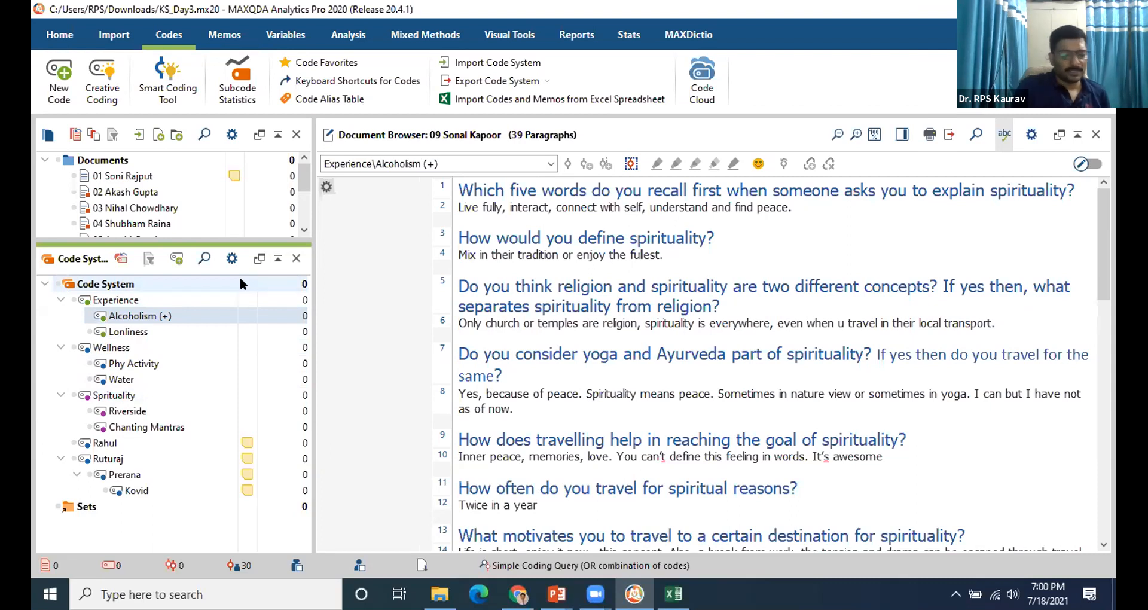
Undo the last two code merges and expand the Whisky code to show its Scotch subcode.
key(ctrl+z)
key(ctrl+z)
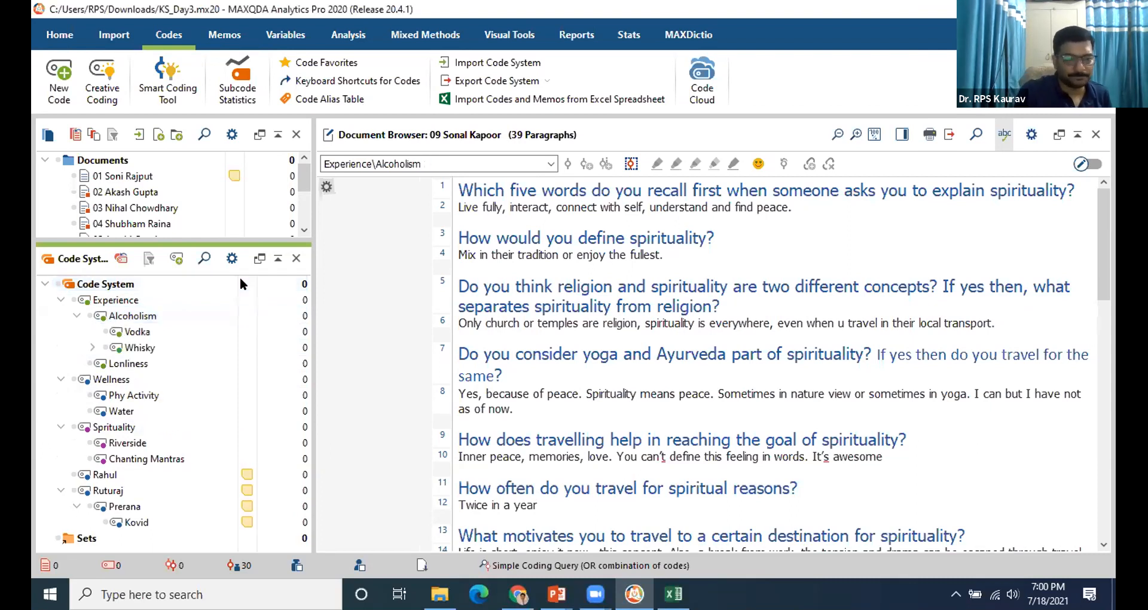
click(92, 347)
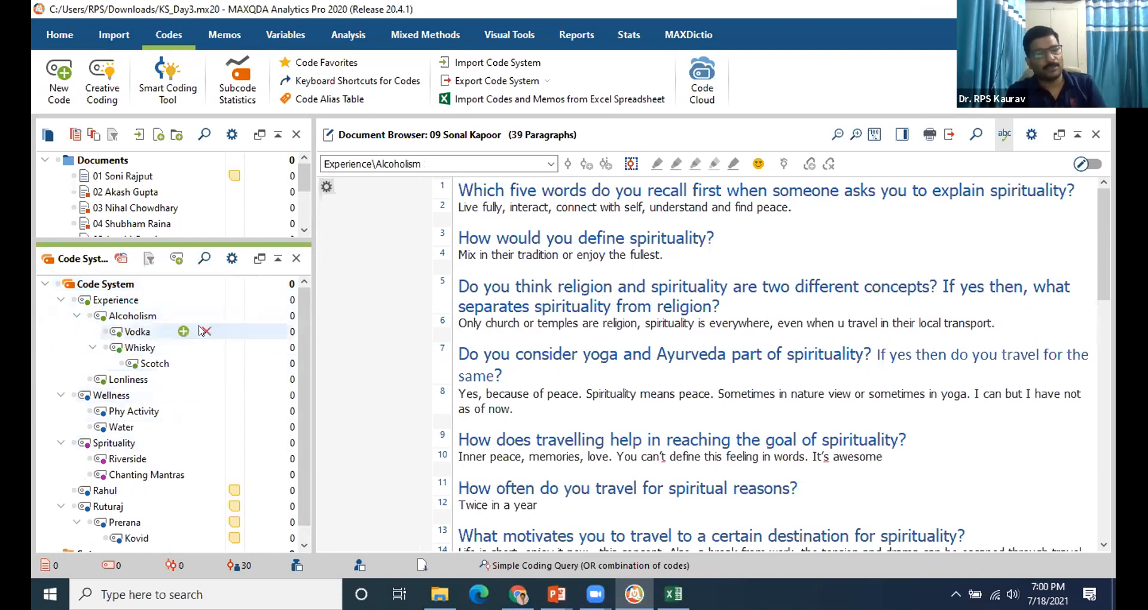
scroll(175, 421, down, 1)
scroll(175, 415, up, 1)
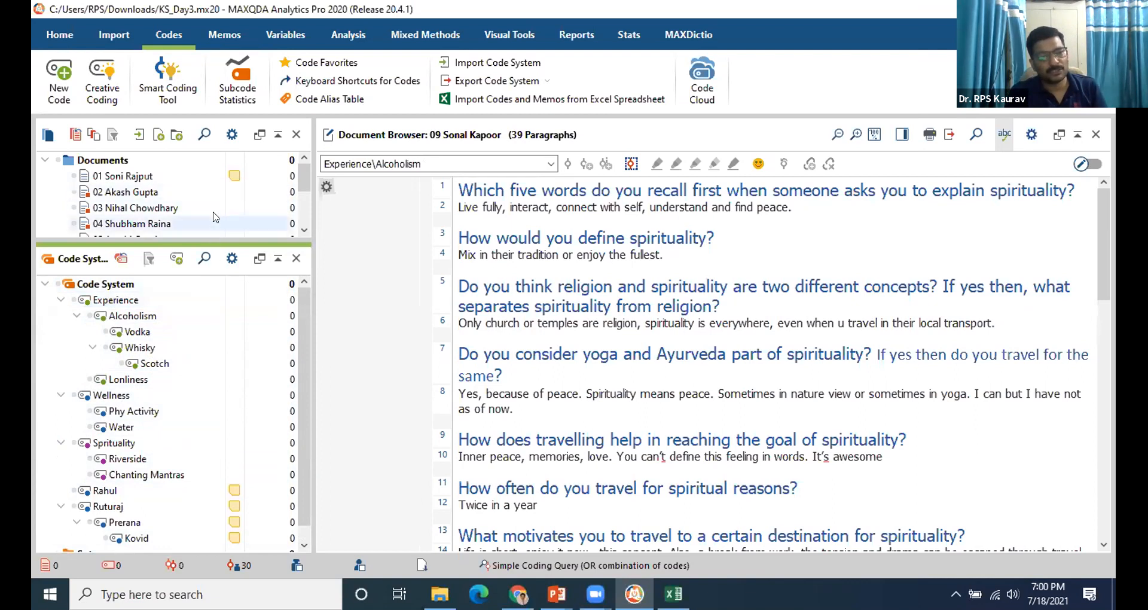
Switch to the S3 Coding presentation, highlight the topics on merging multiple codes and "Delete Codes", and return to MAXQDA.
mouse_move(595, 593)
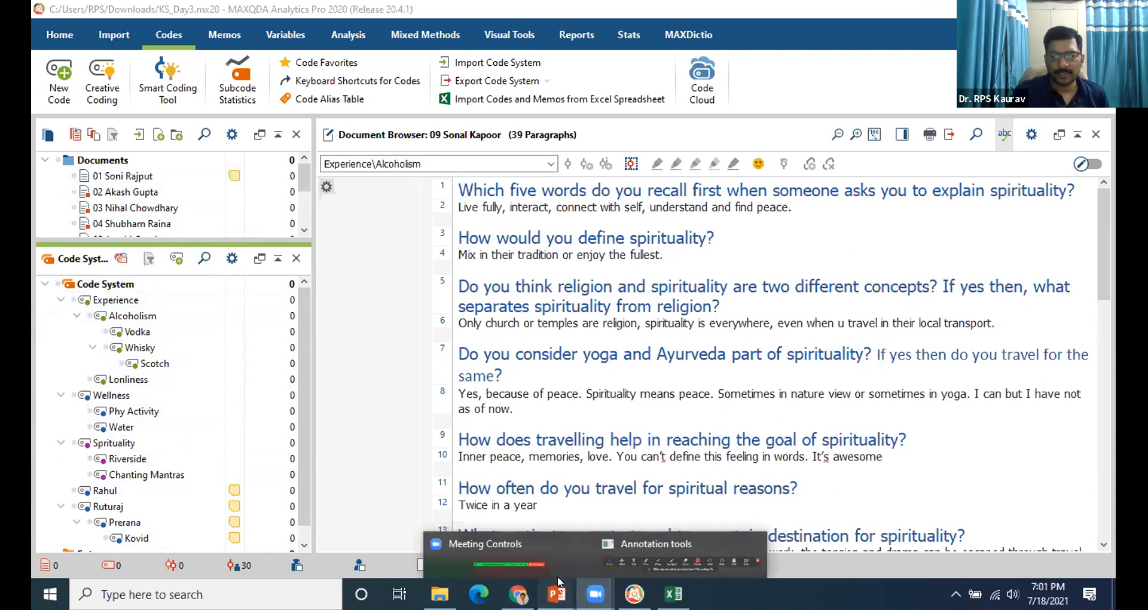
click(607, 514)
drag(338, 393, 614, 387)
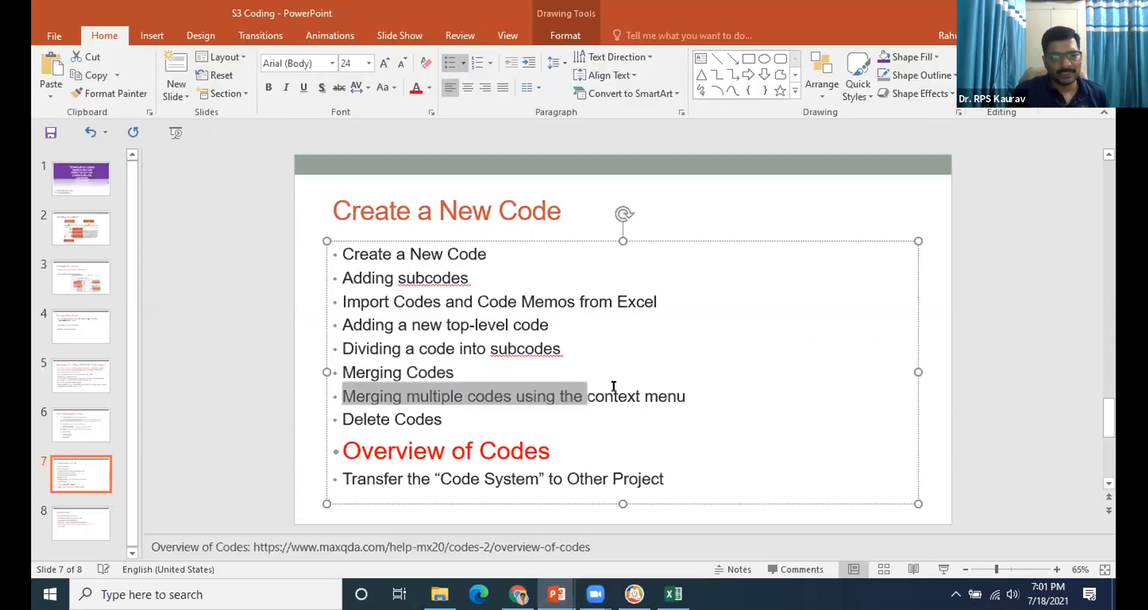
drag(445, 419, 342, 420)
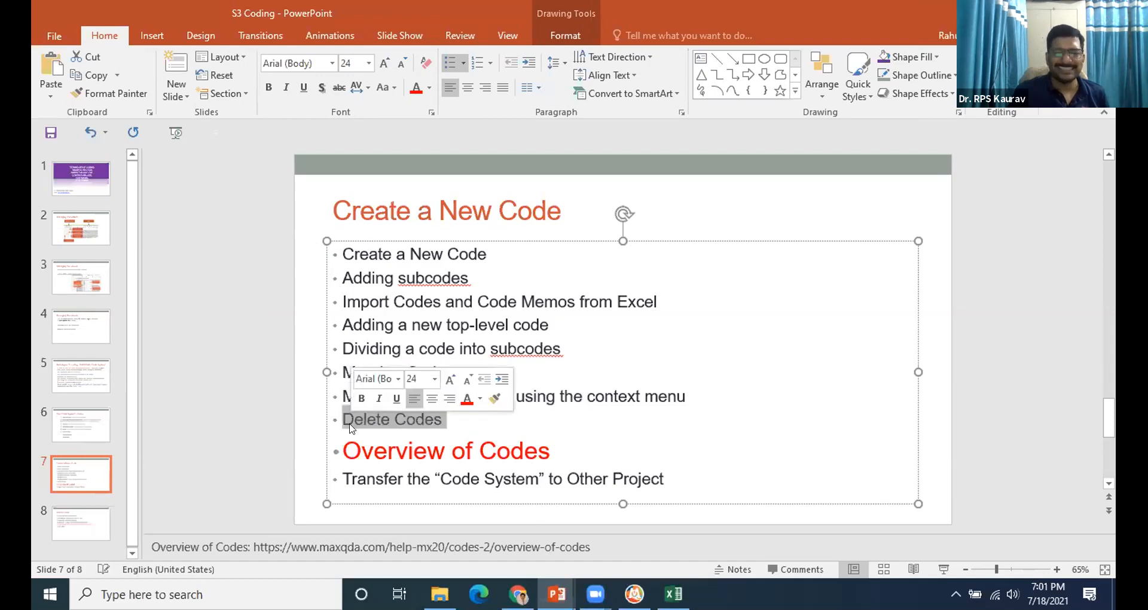
click(518, 594)
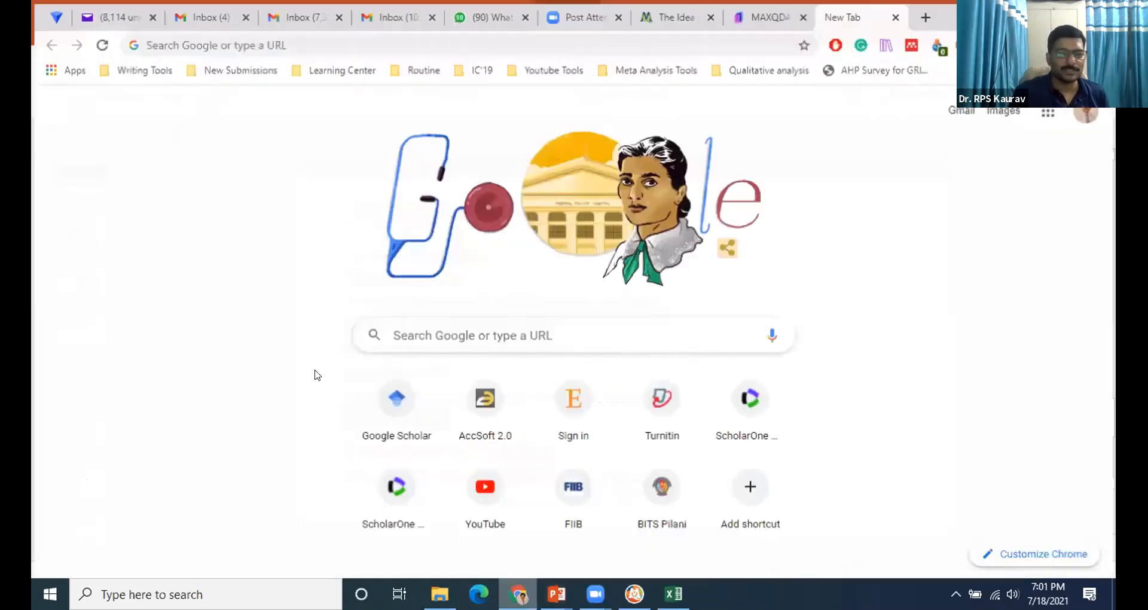
mouse_move(556, 594)
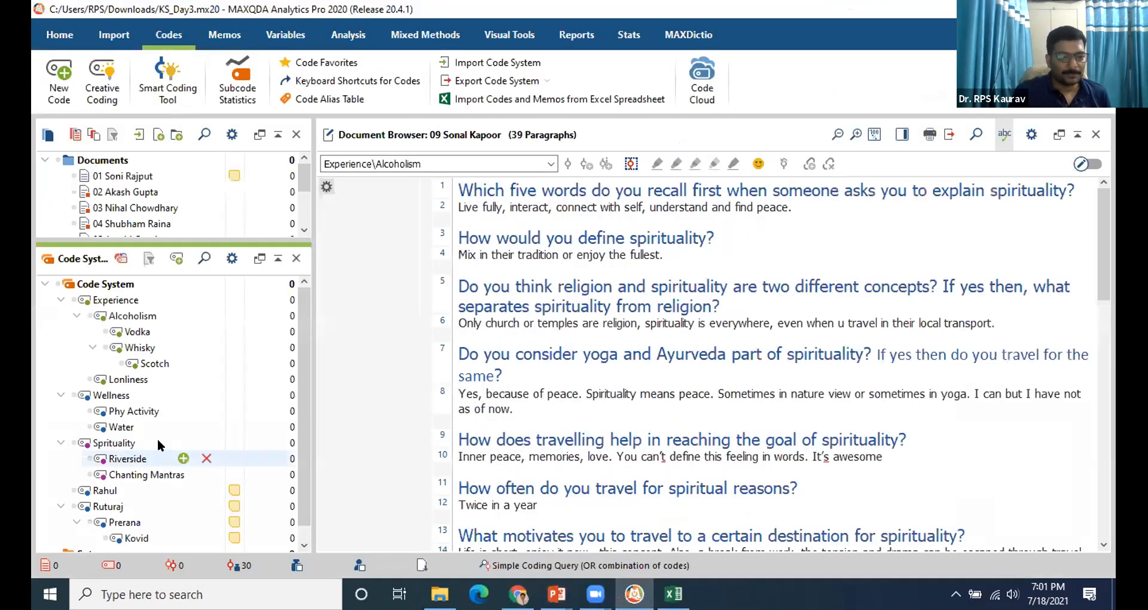
Review the delete and rename options of the Riverside subcode, then activate it and reset the activation.
click(157, 454)
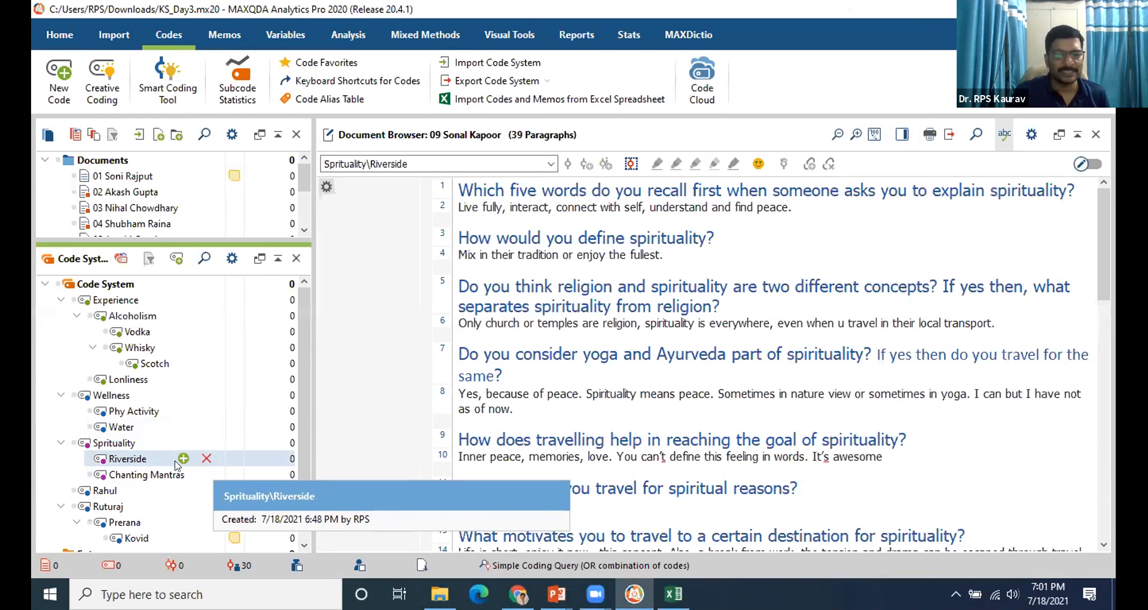
right_click(154, 463)
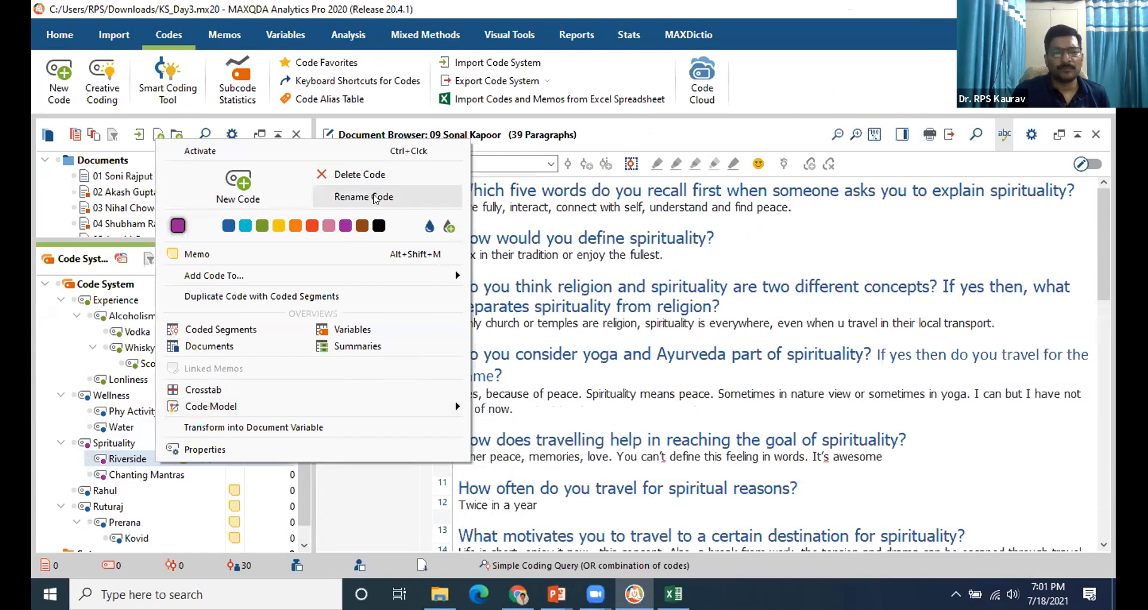
click(110, 462)
double_click(109, 460)
click(106, 458)
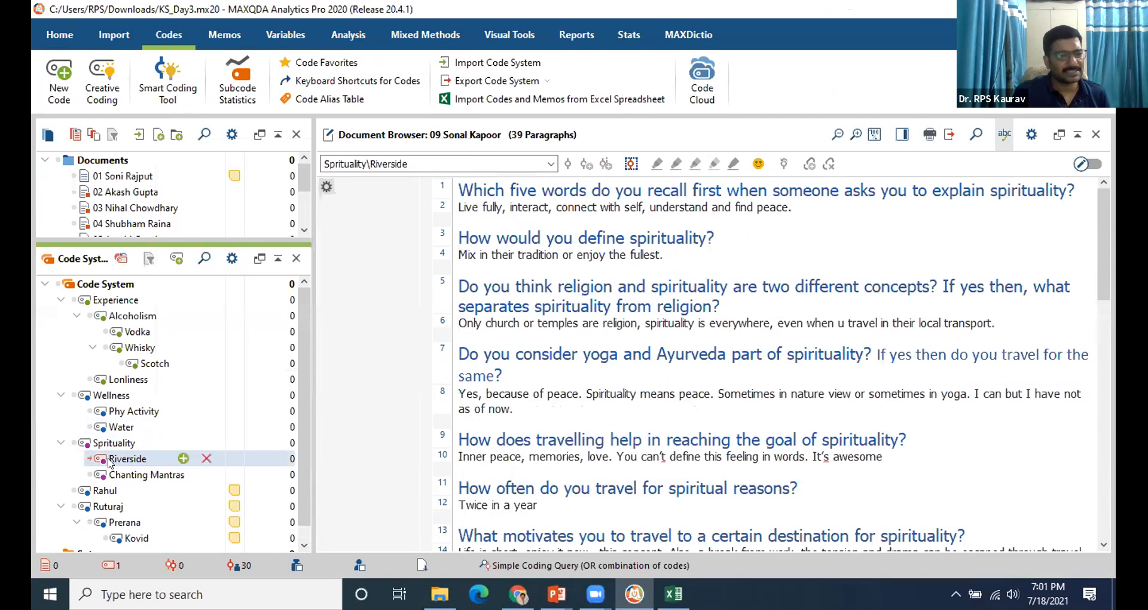
click(121, 259)
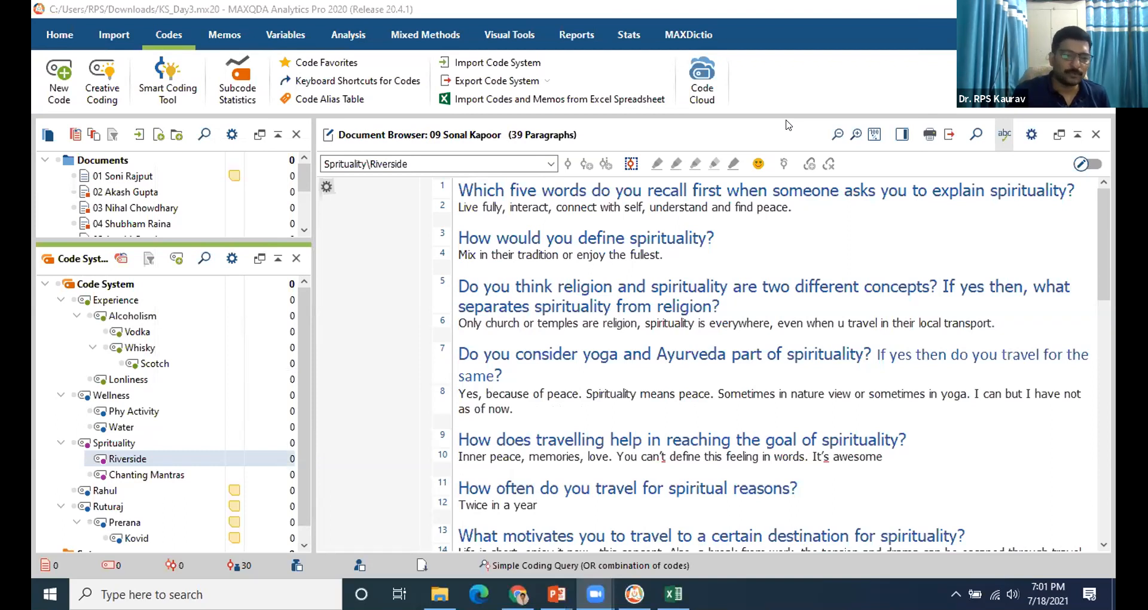
Activate the Scotch subcode under Whisky and review the commands available for it.
right_click(136, 365)
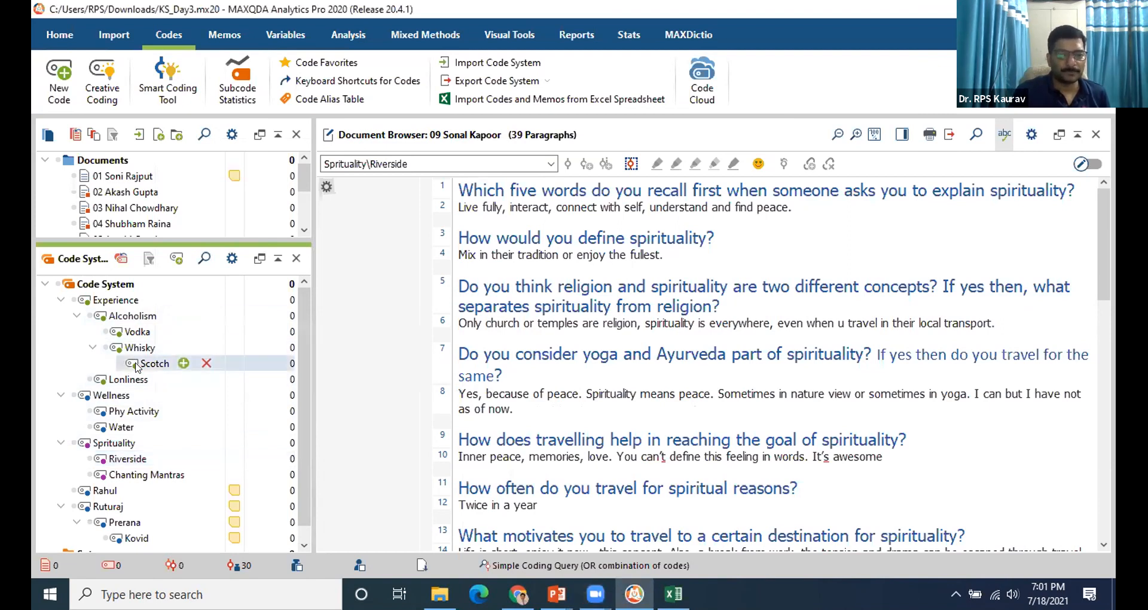
click(134, 365)
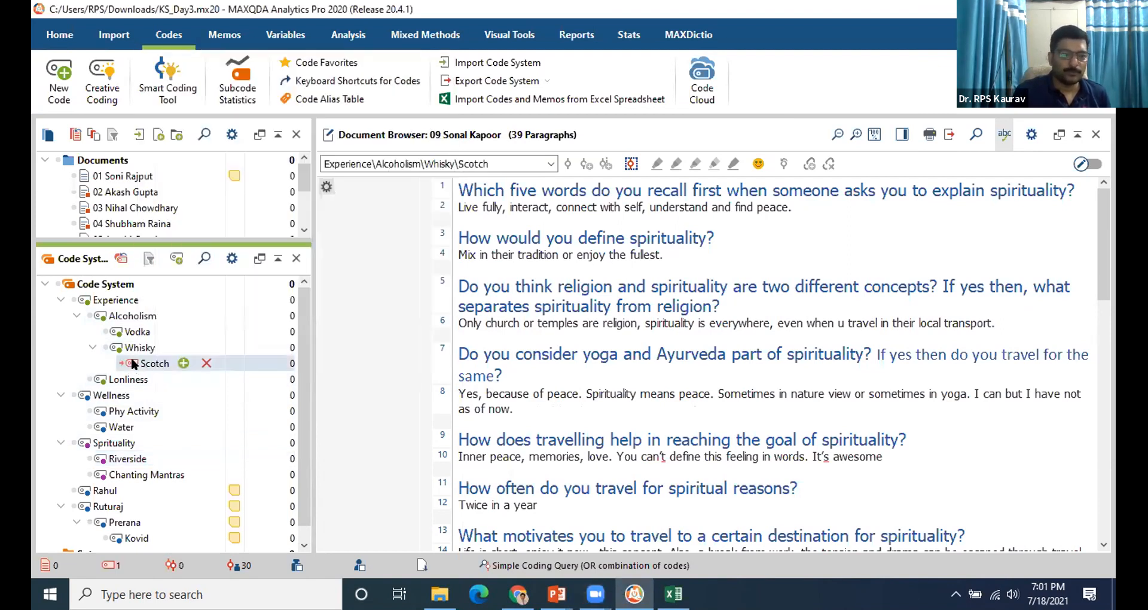
click(130, 318)
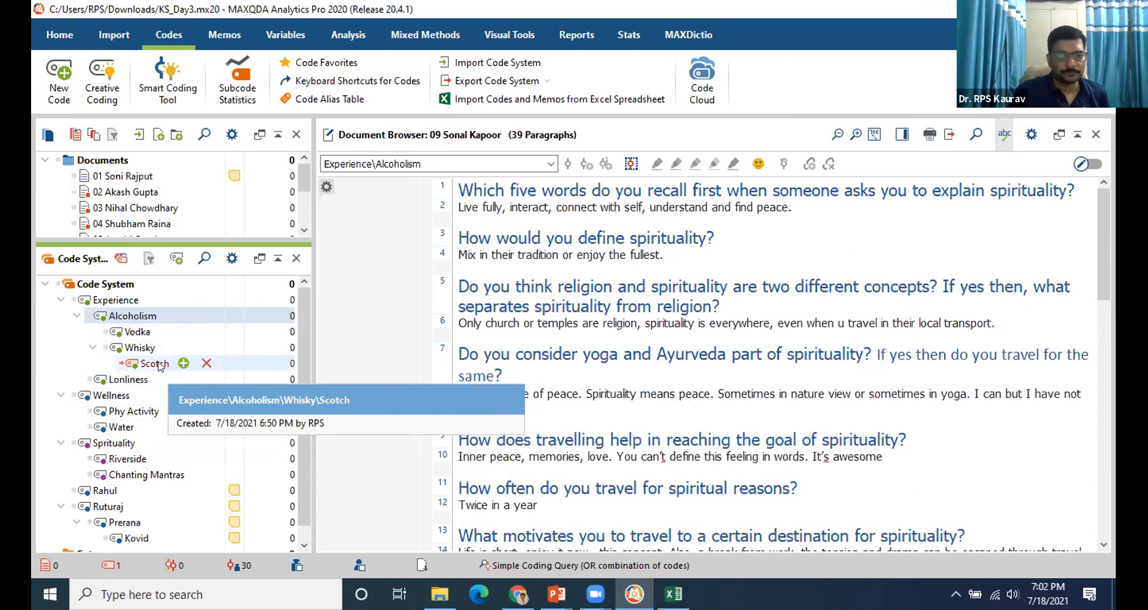
click(140, 365)
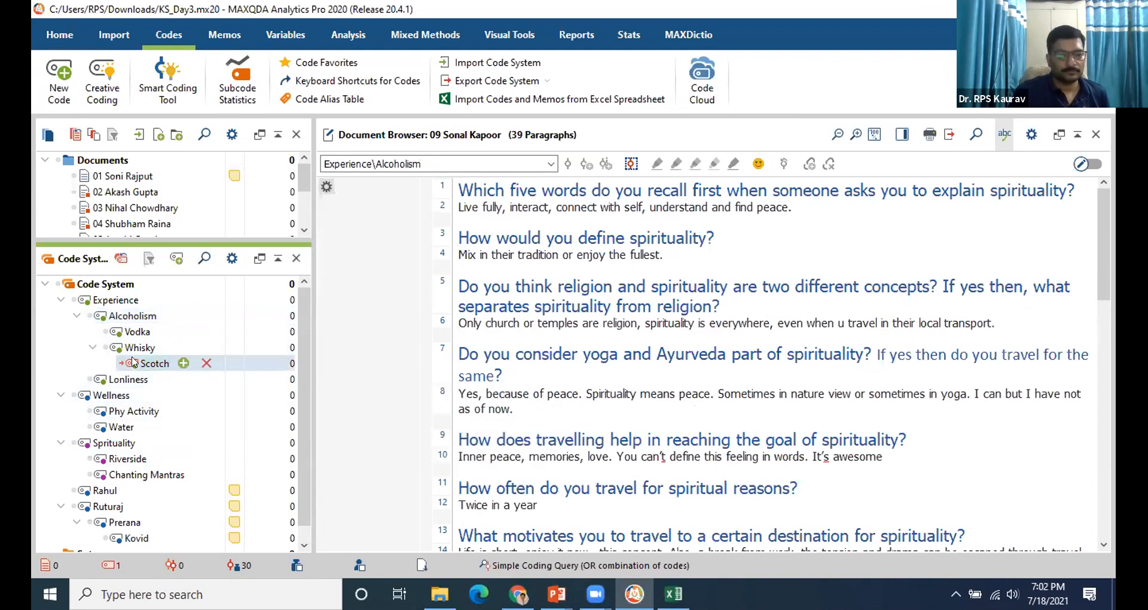
right_click(132, 361)
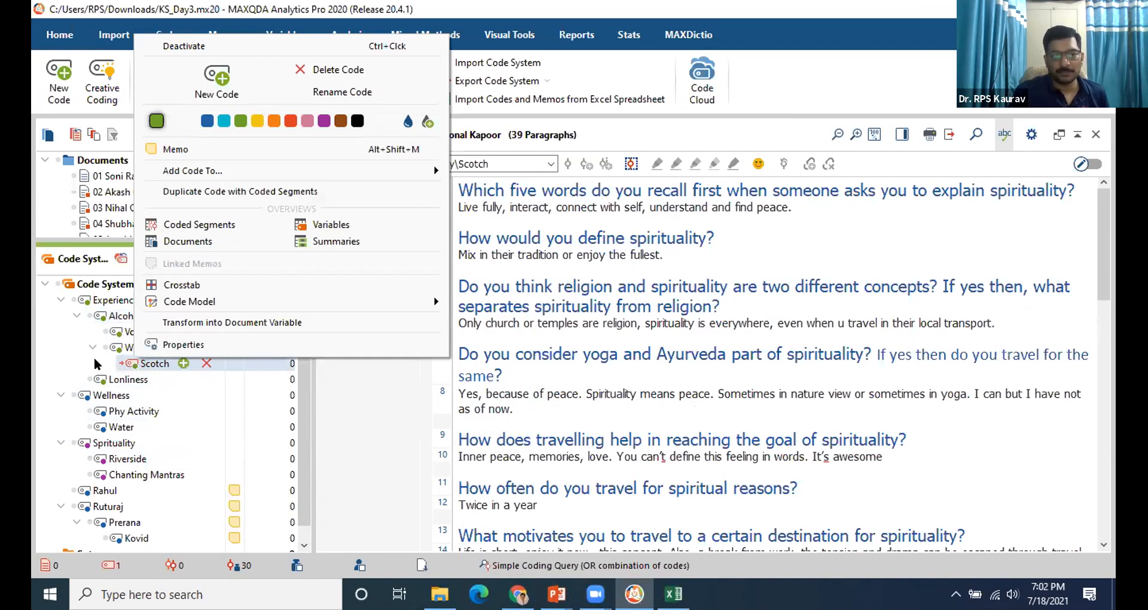
mouse_move(315, 164)
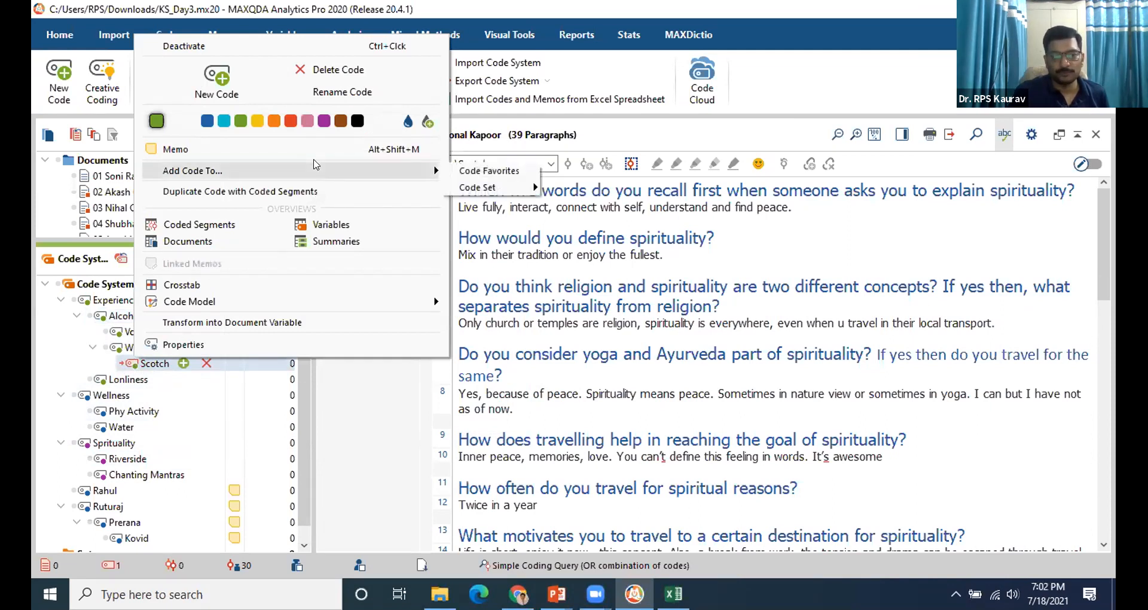
click(84, 363)
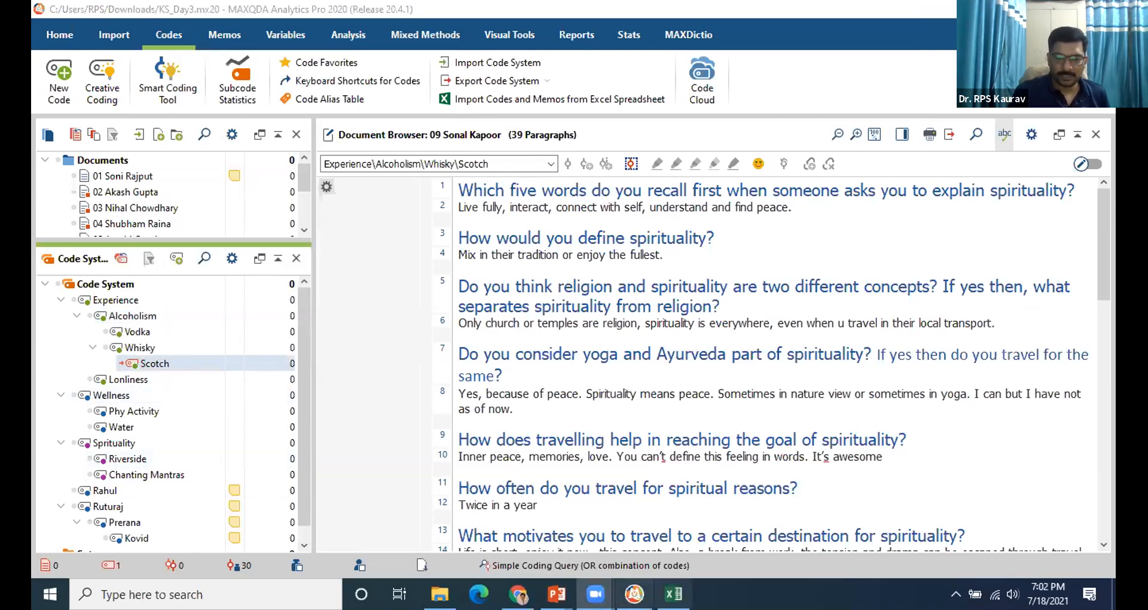
Switch to the S3 Coding presentation and highlight the "Overview of Codes" topic.
mouse_move(557, 594)
click(597, 506)
scroll(415, 410, down, 1)
scroll(442, 365, up, 1)
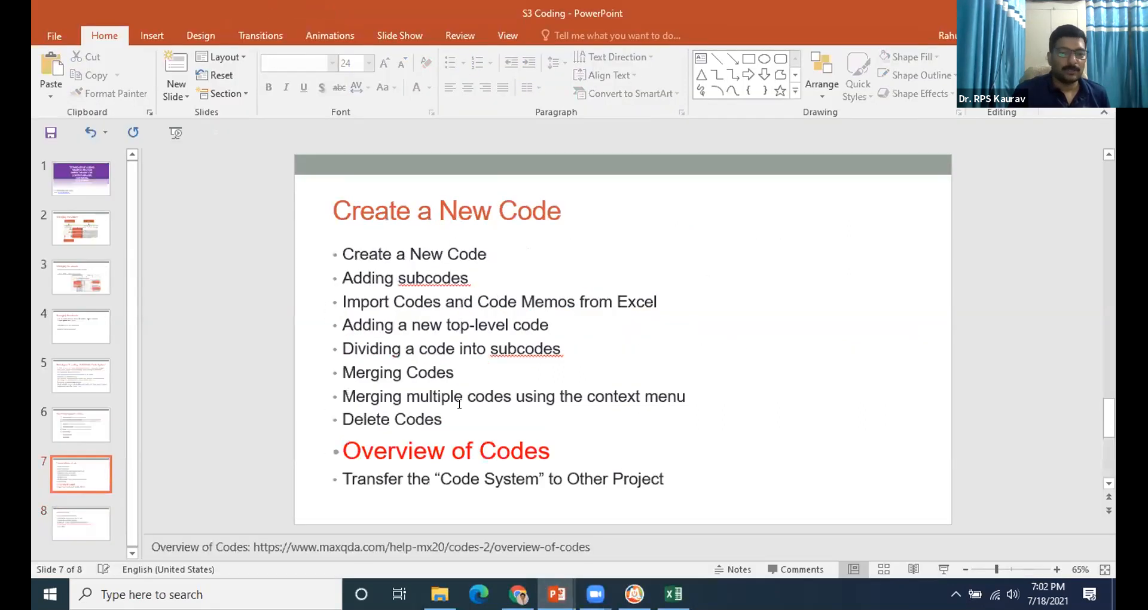
click(548, 450)
triple_click(359, 454)
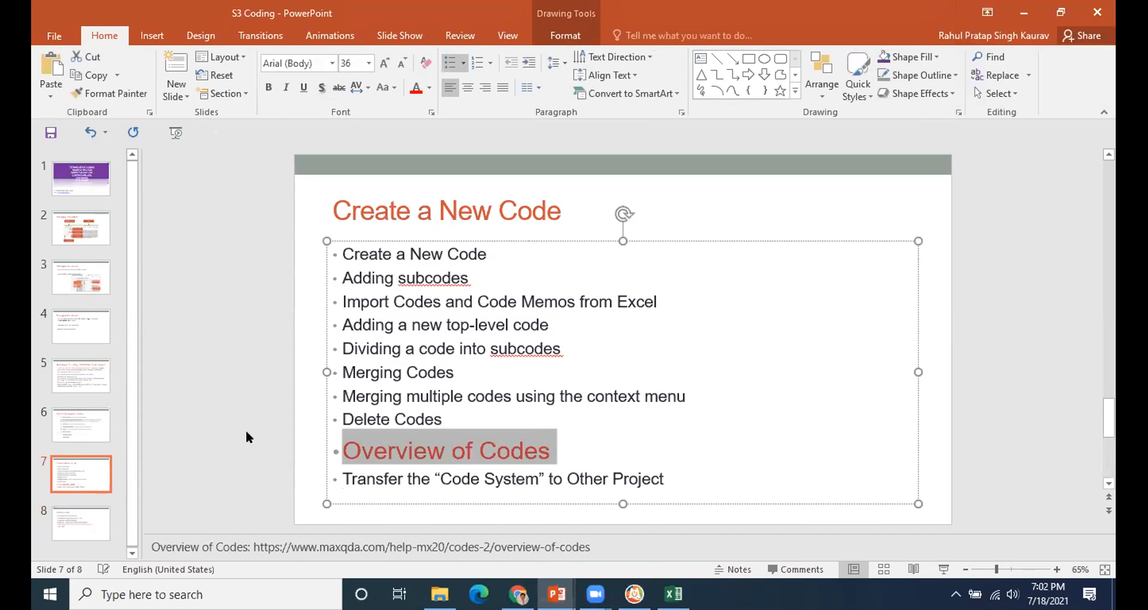
Switch back to MAXQDA and deactivate the Scotch subcode under Whisky.
key(alt+Tab)
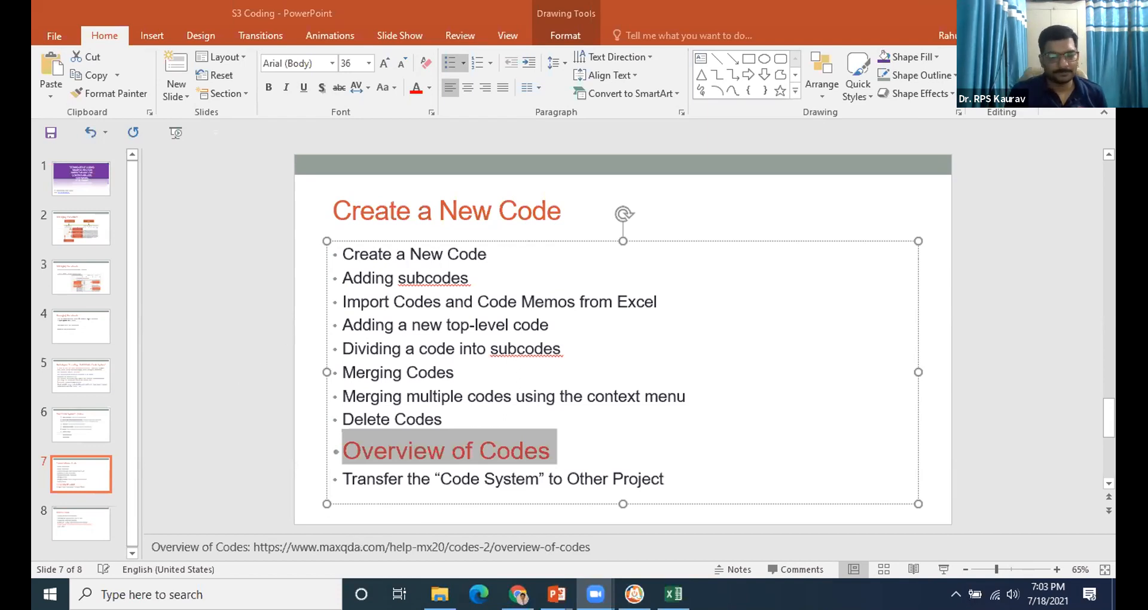
click(519, 593)
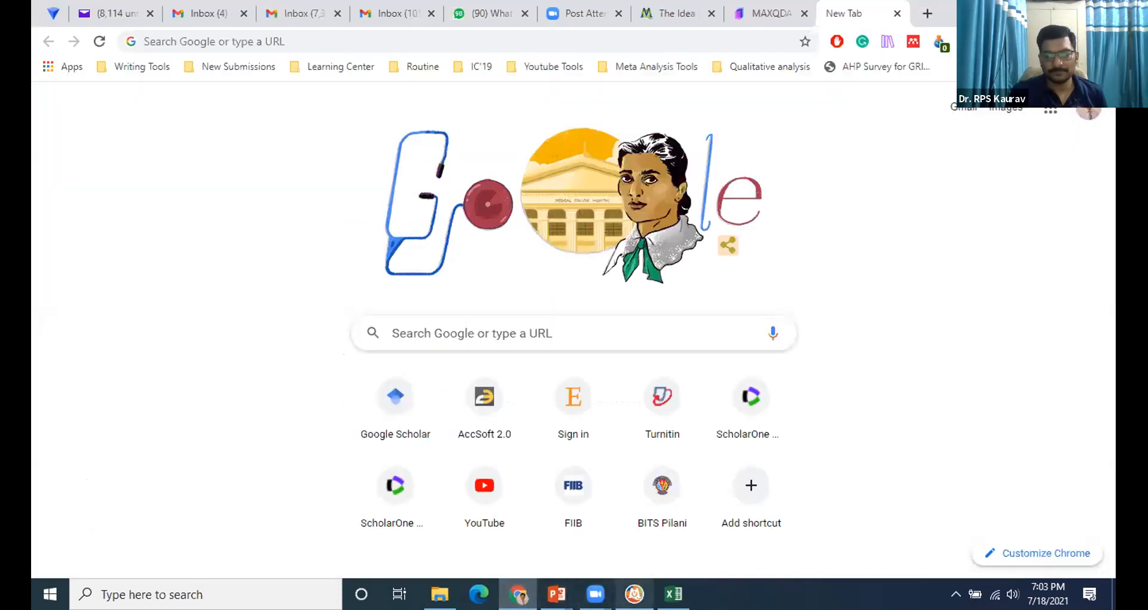
click(633, 593)
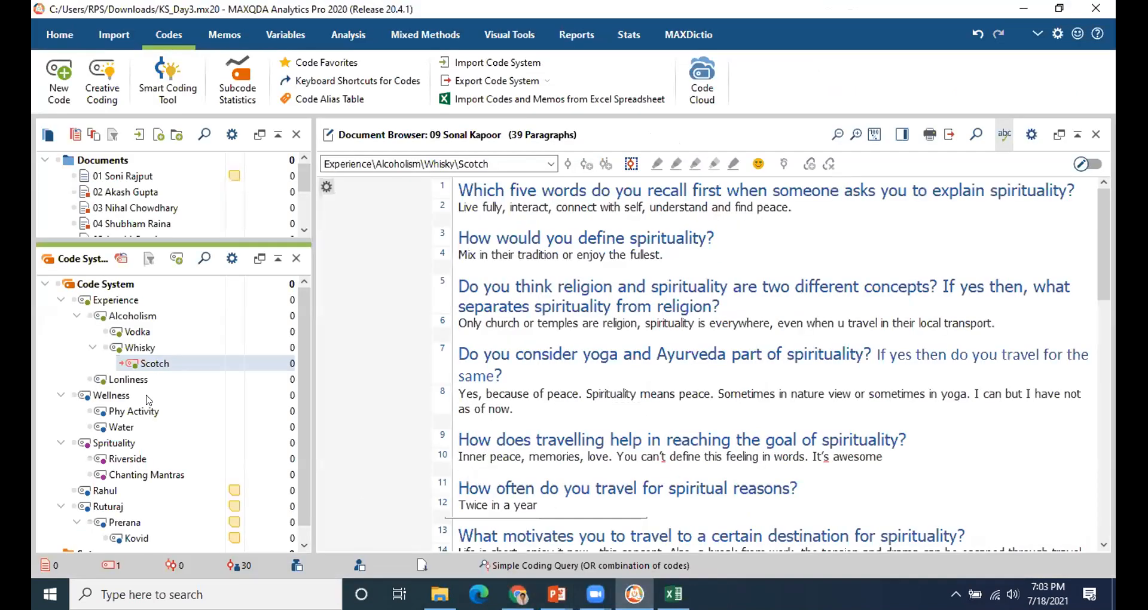
click(117, 365)
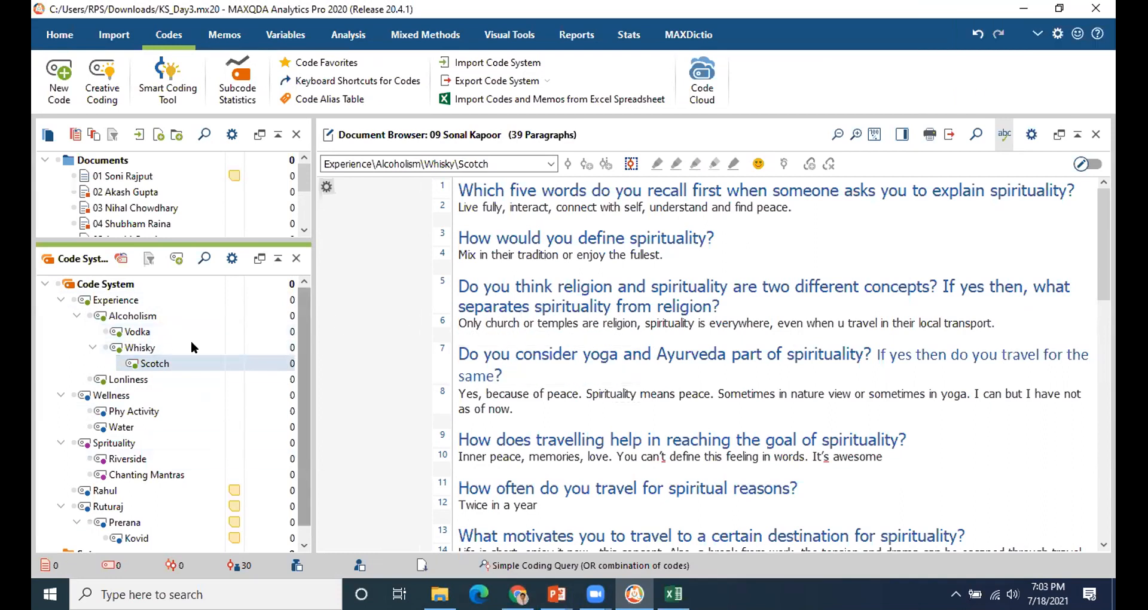
mouse_move(119, 353)
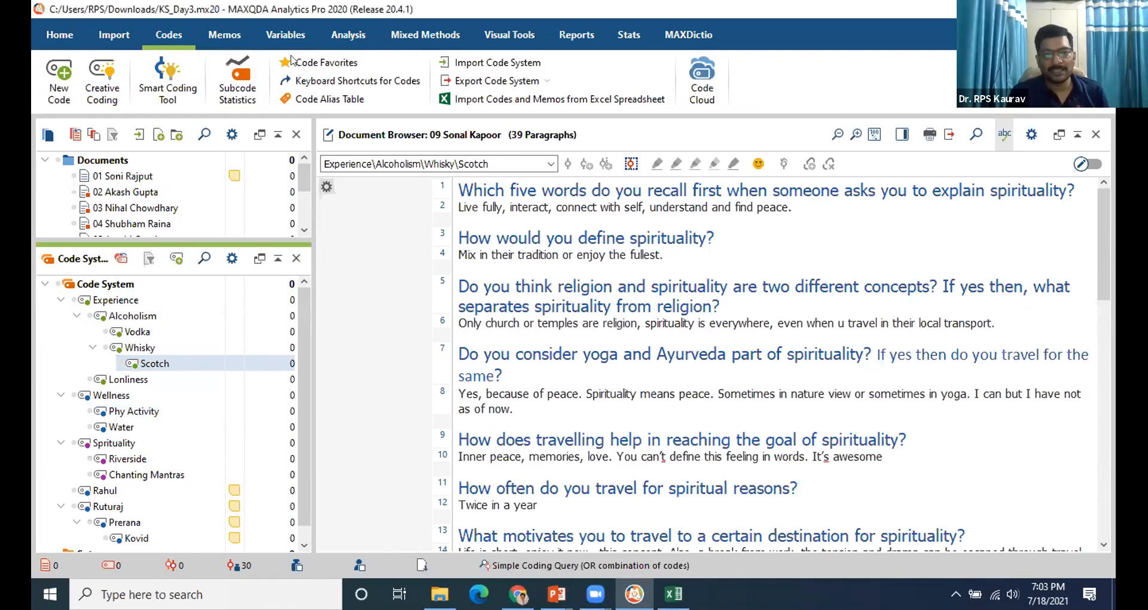
Export the code system as an Excel file named Export1 in the Downloads folder.
click(515, 85)
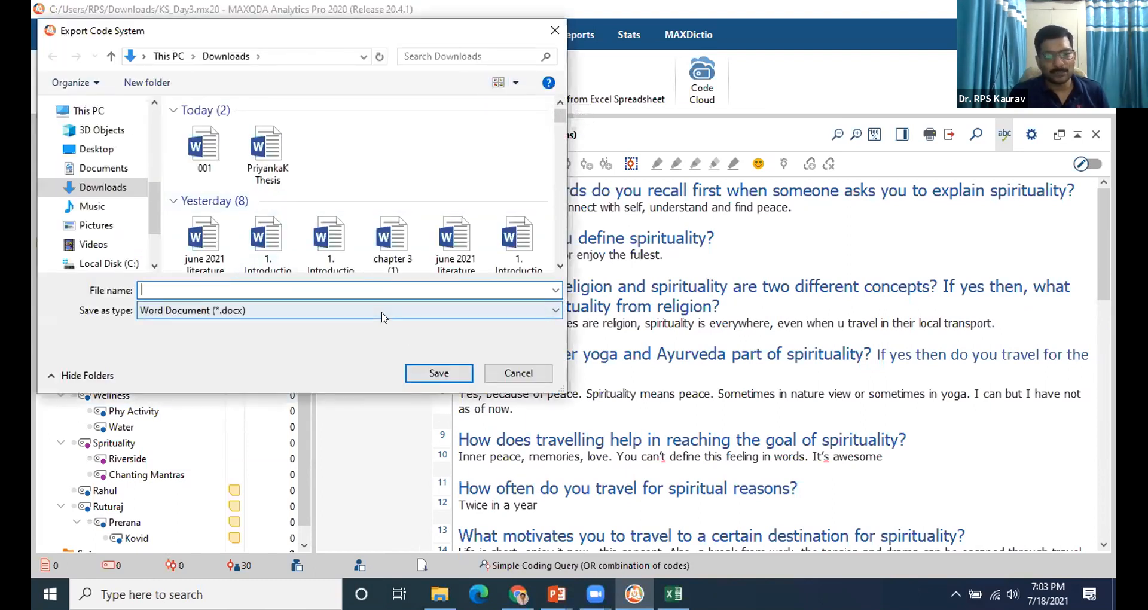
click(518, 372)
click(544, 82)
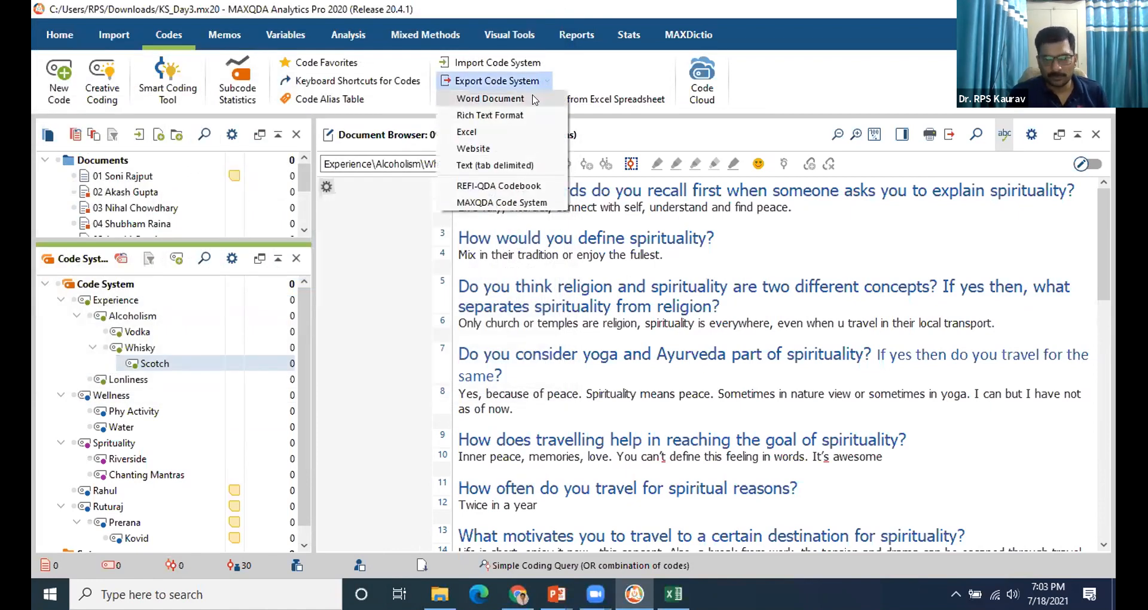
click(518, 132)
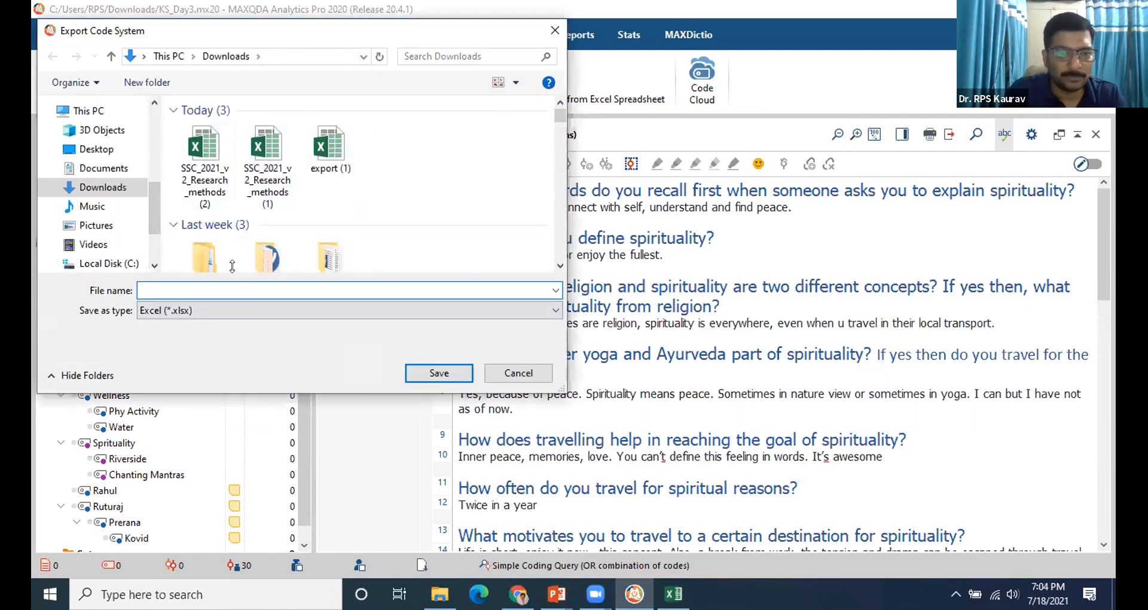
text(Exp1)
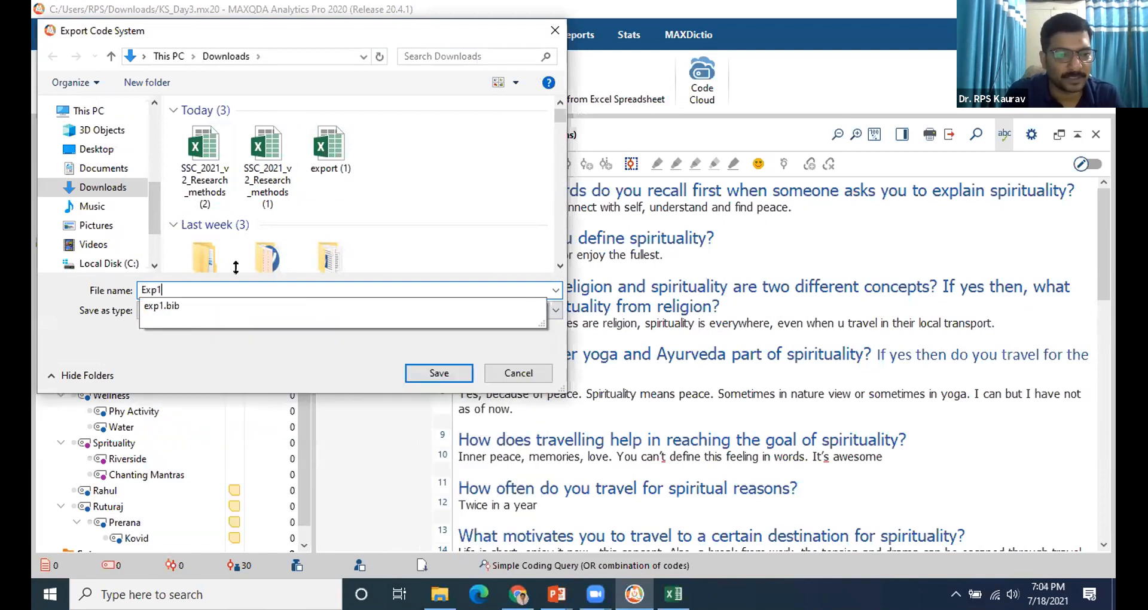
key(BackSpace)
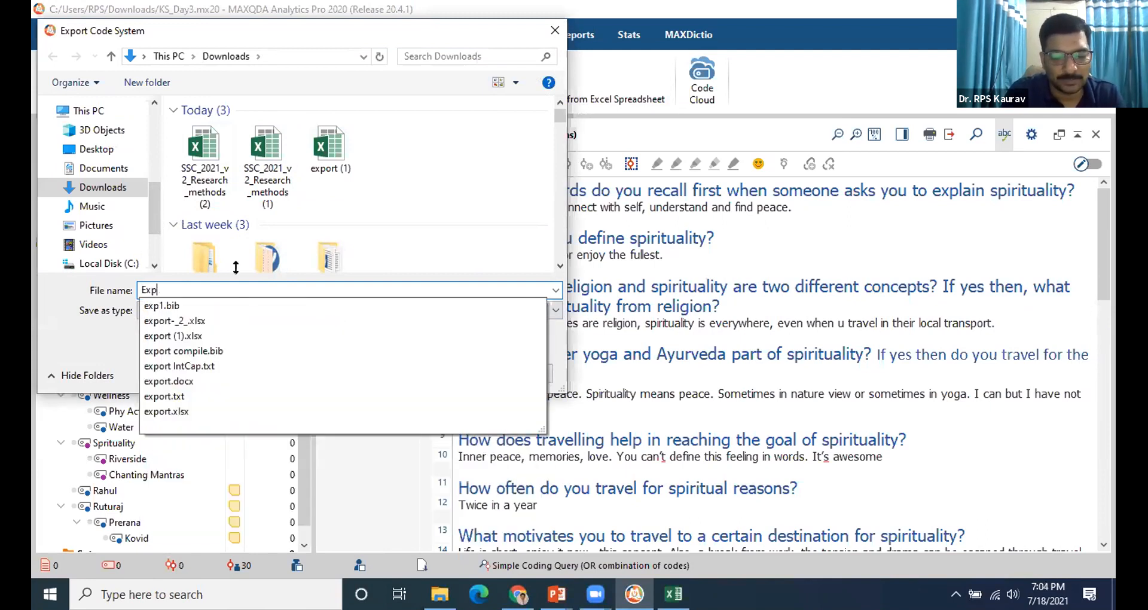
text(ort1)
key(Return)
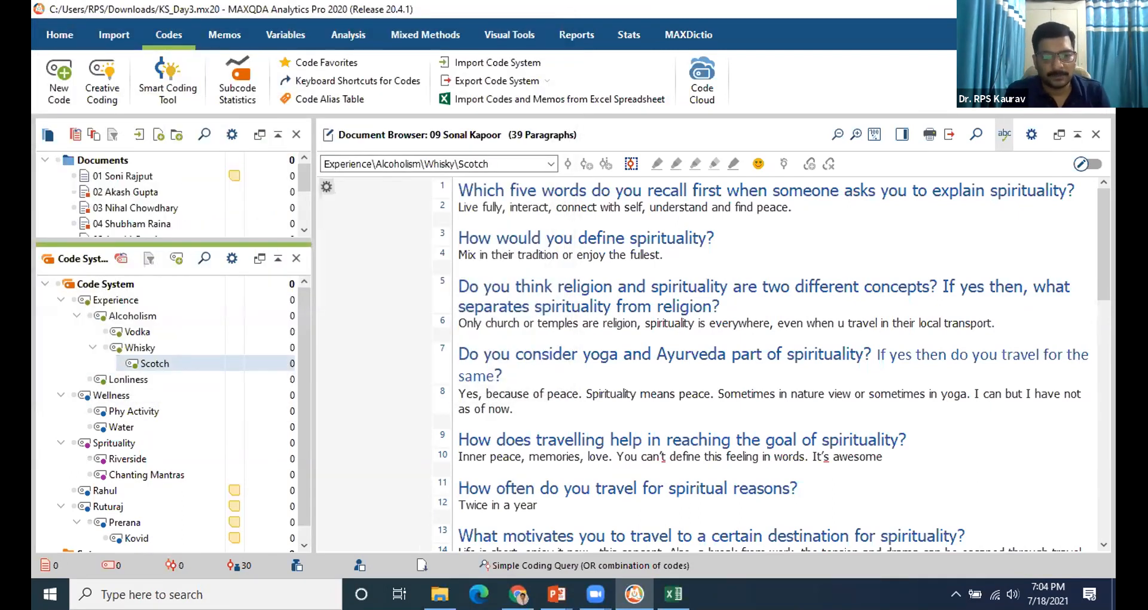
Switch to File Explorer and open the Export1 workbook from the Downloads folder in Excel.
click(569, 375)
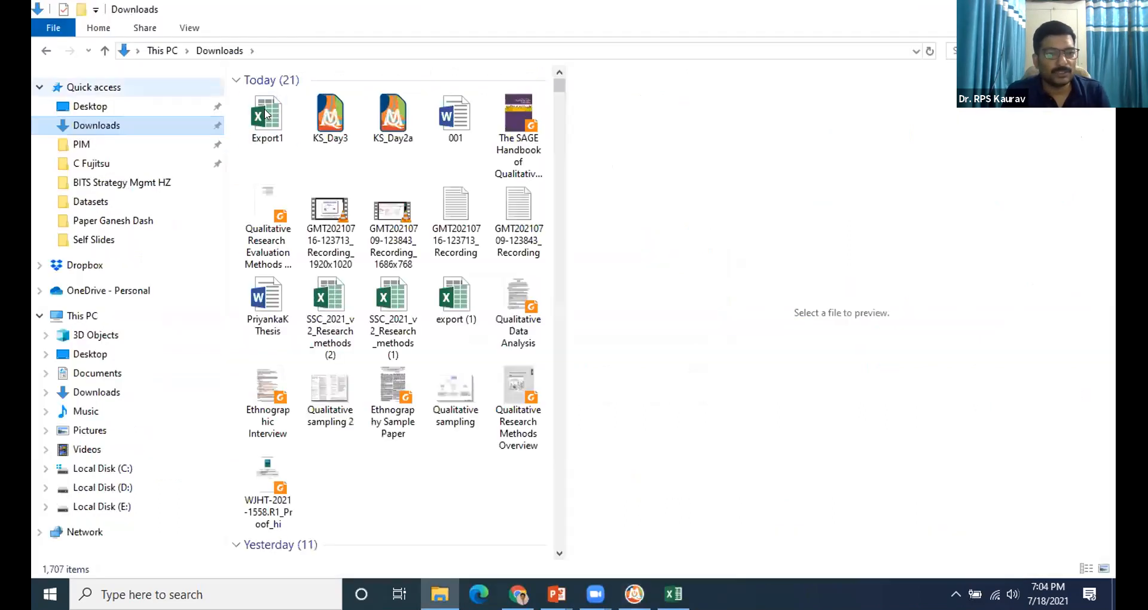
click(267, 109)
double_click(267, 110)
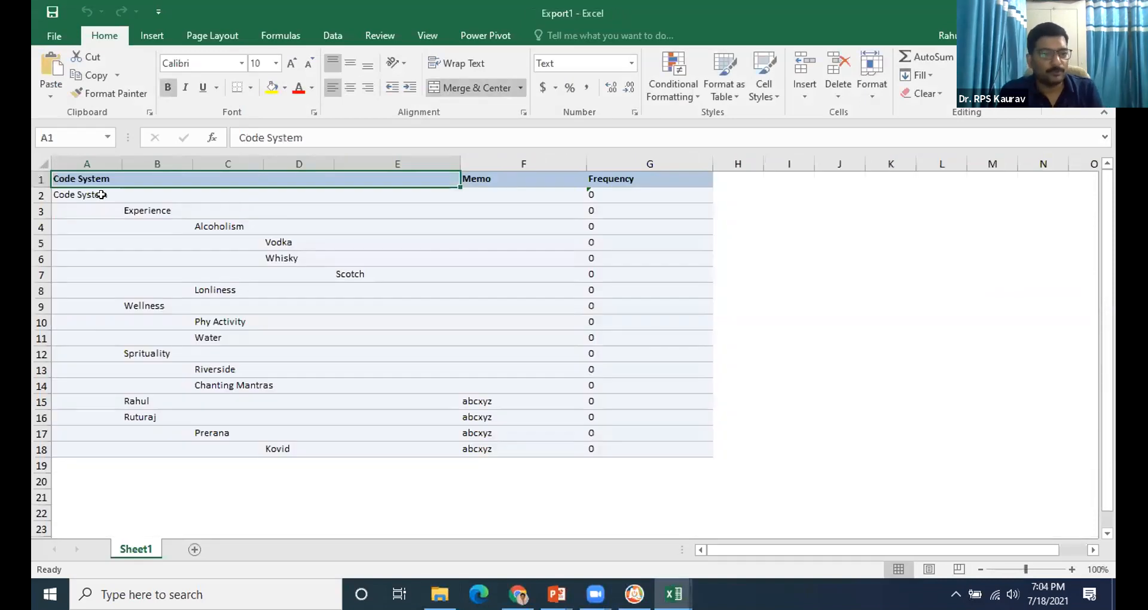
Examine the Experience, Alcoholism and Scotch hierarchy levels and the Frequency column in the exported code system sheet.
click(152, 207)
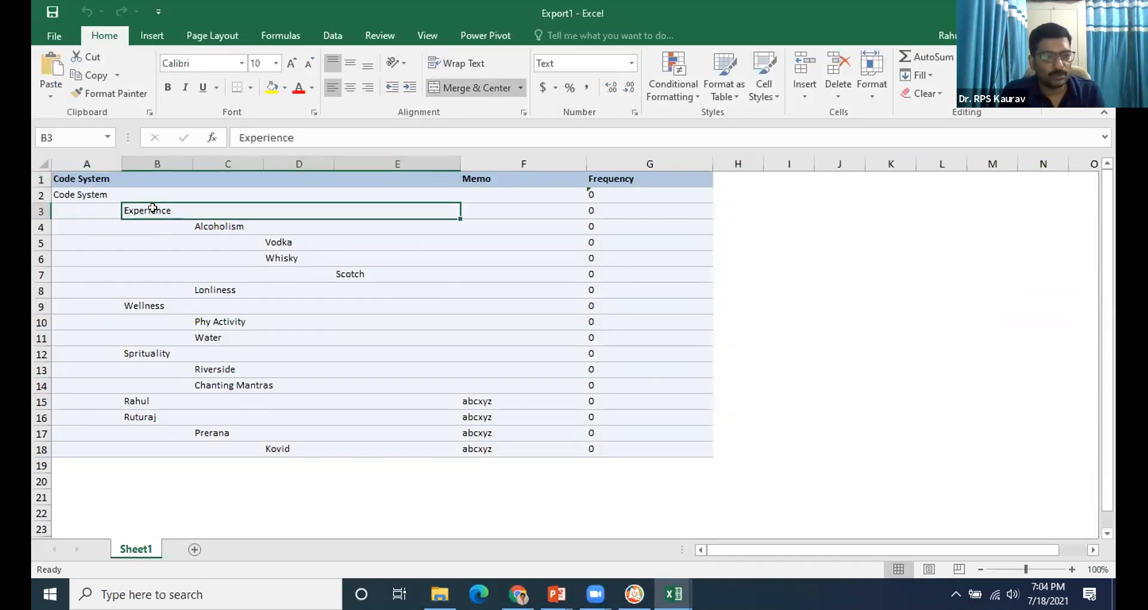
click(216, 223)
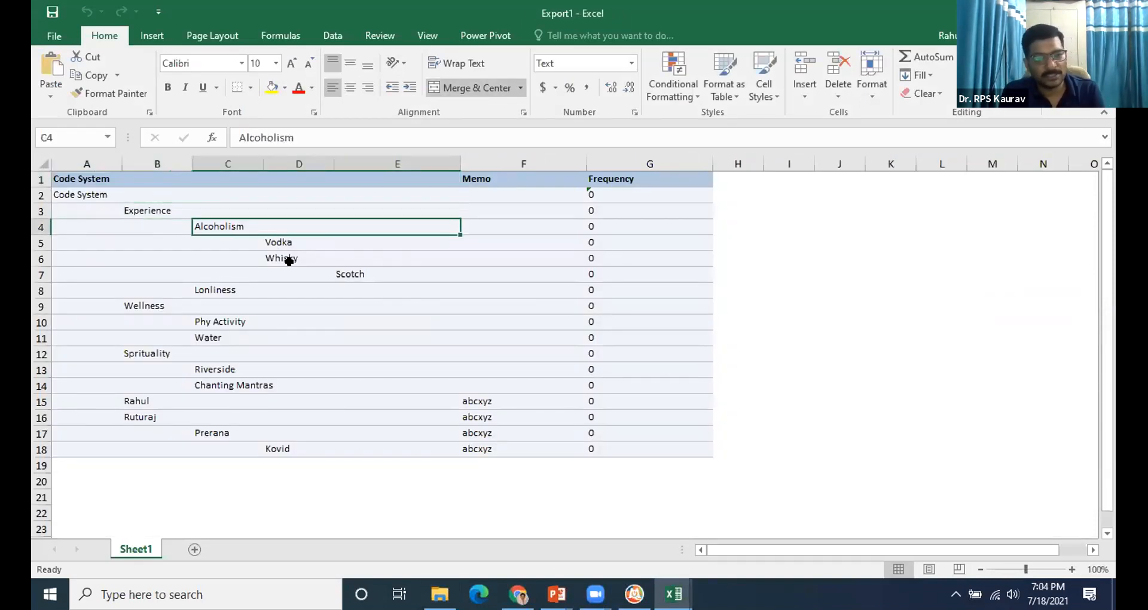
click(361, 273)
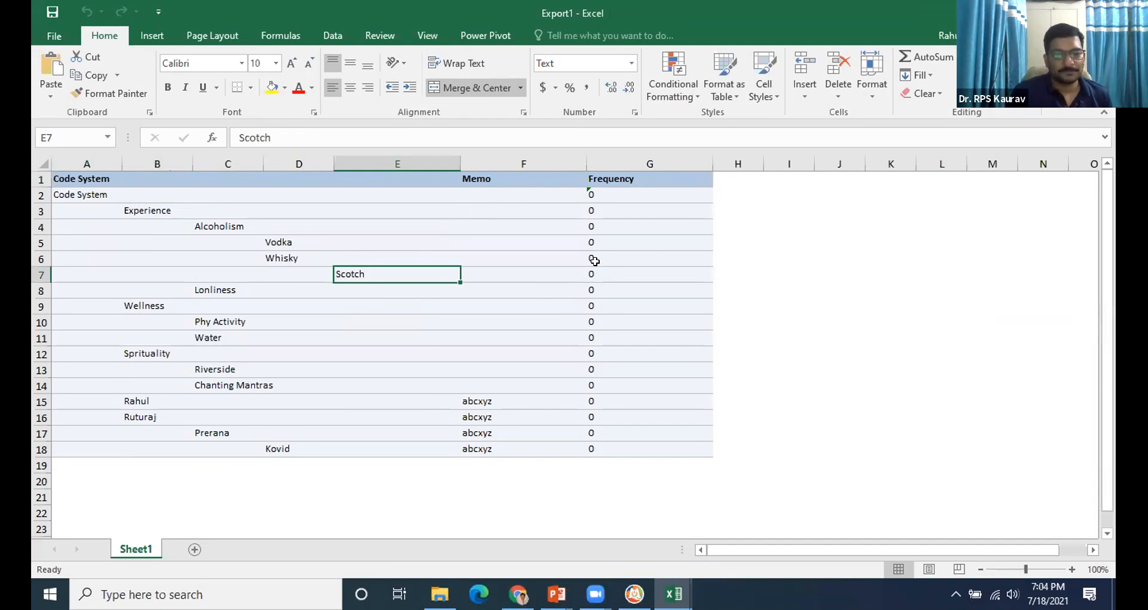
click(610, 150)
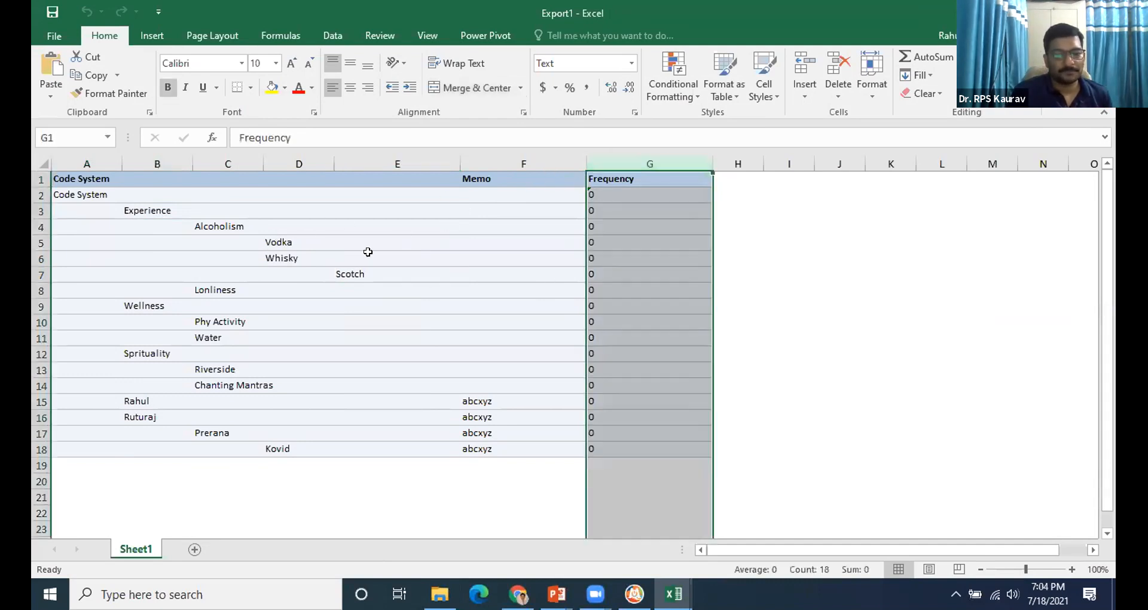
click(806, 294)
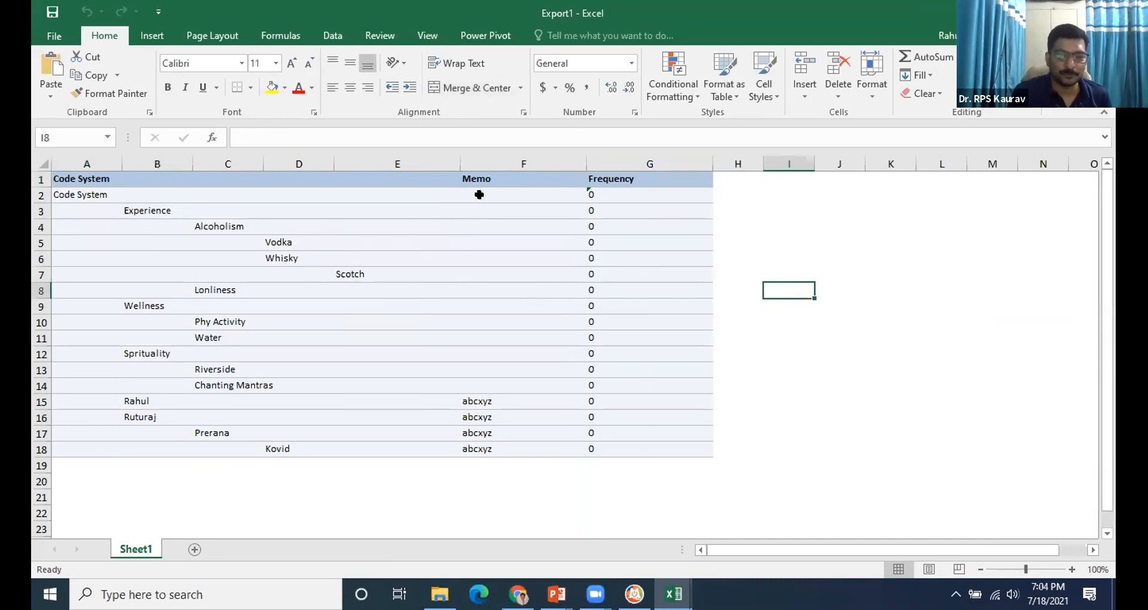
Review the Memo column of the exported code table.
click(479, 166)
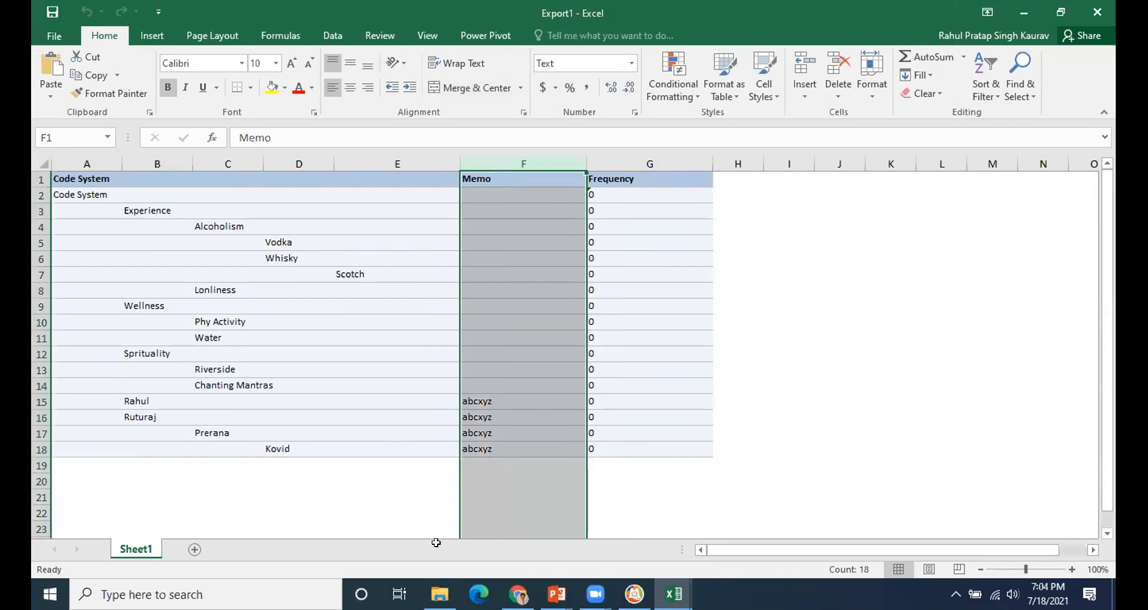
click(810, 304)
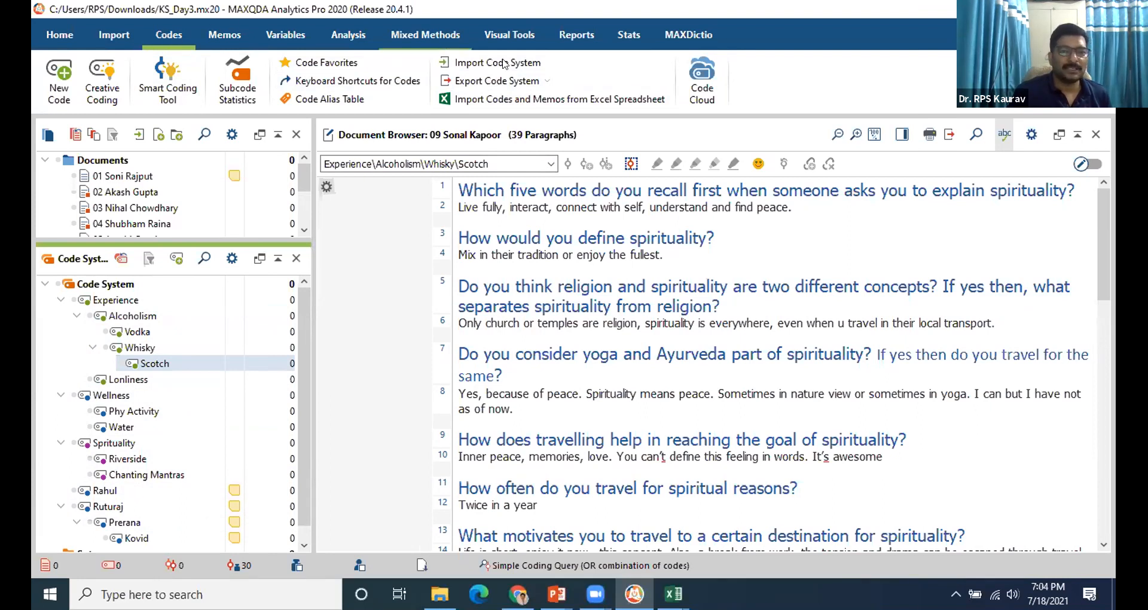
In MAXQDA, export the code system as a Word document to Downloads, replacing the existing 001 file.
click(546, 82)
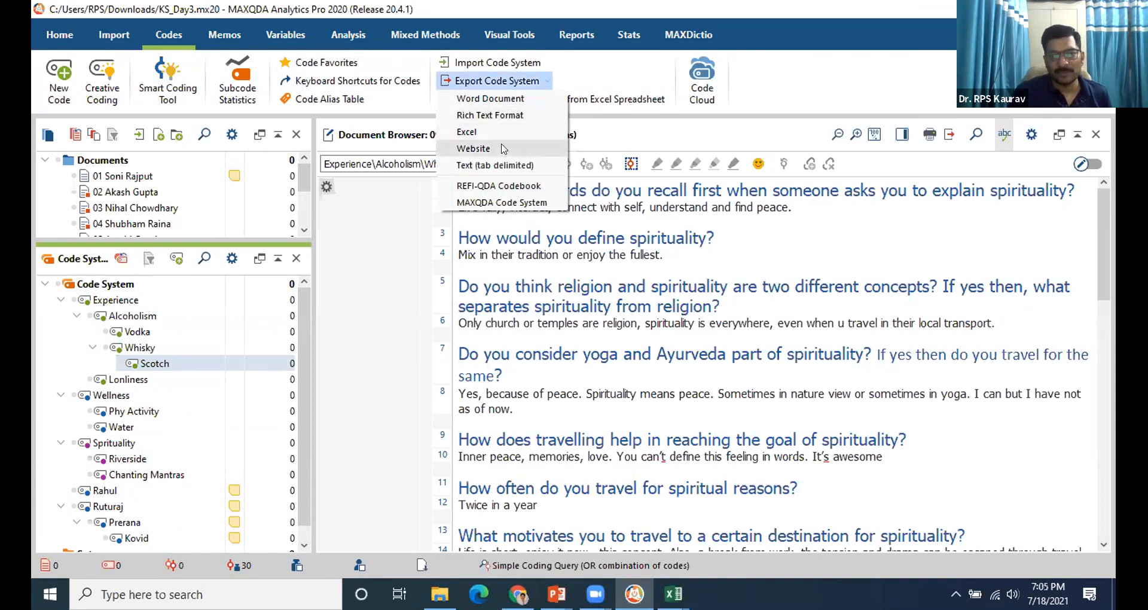
click(499, 98)
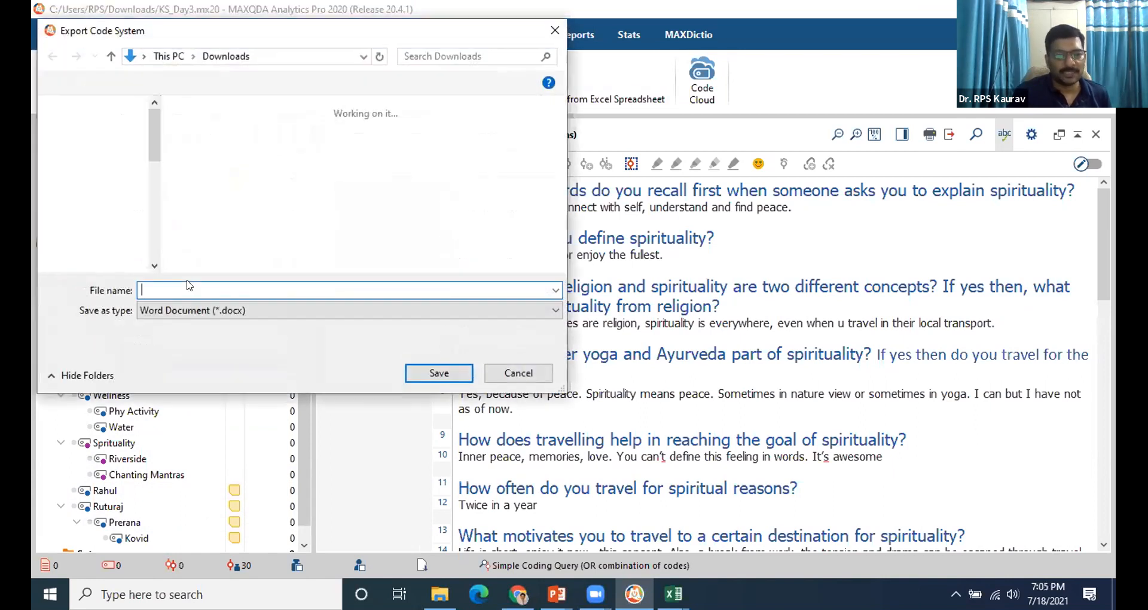
click(214, 140)
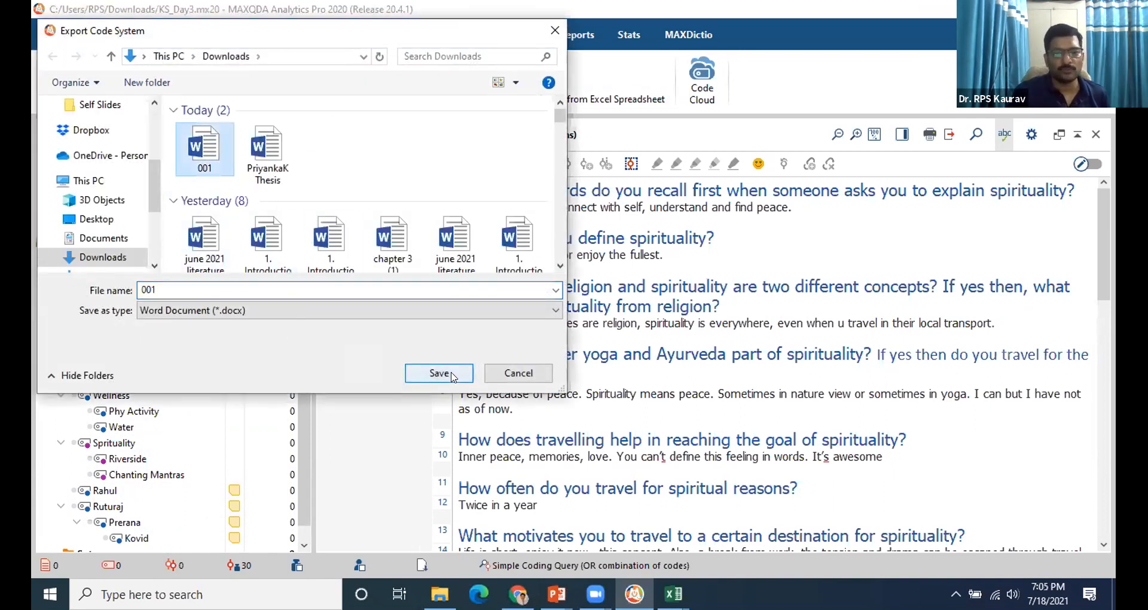
click(452, 373)
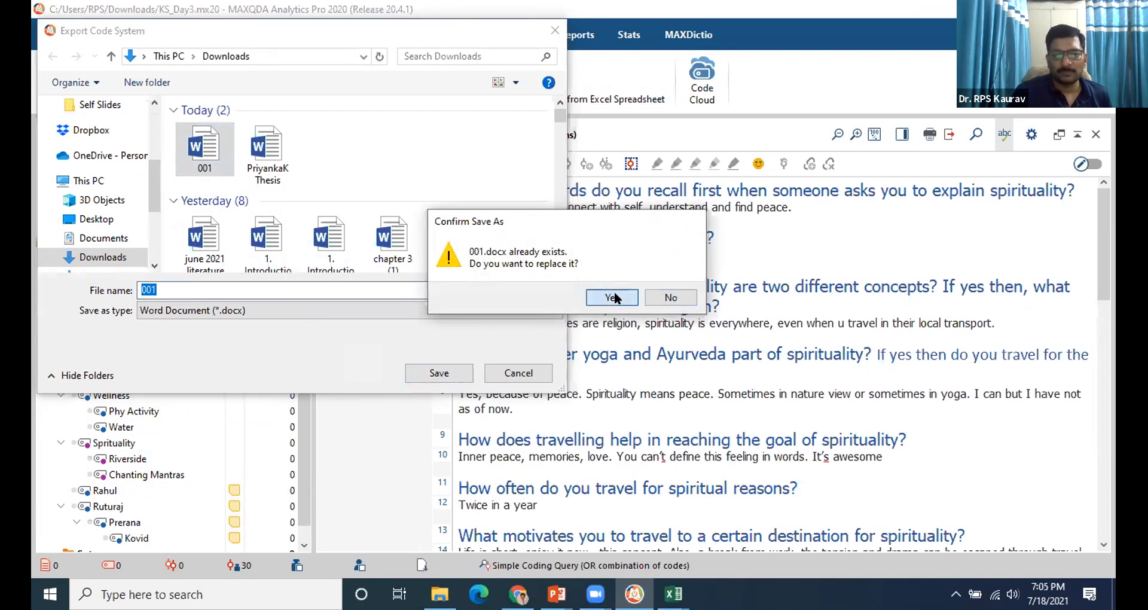
key(Return)
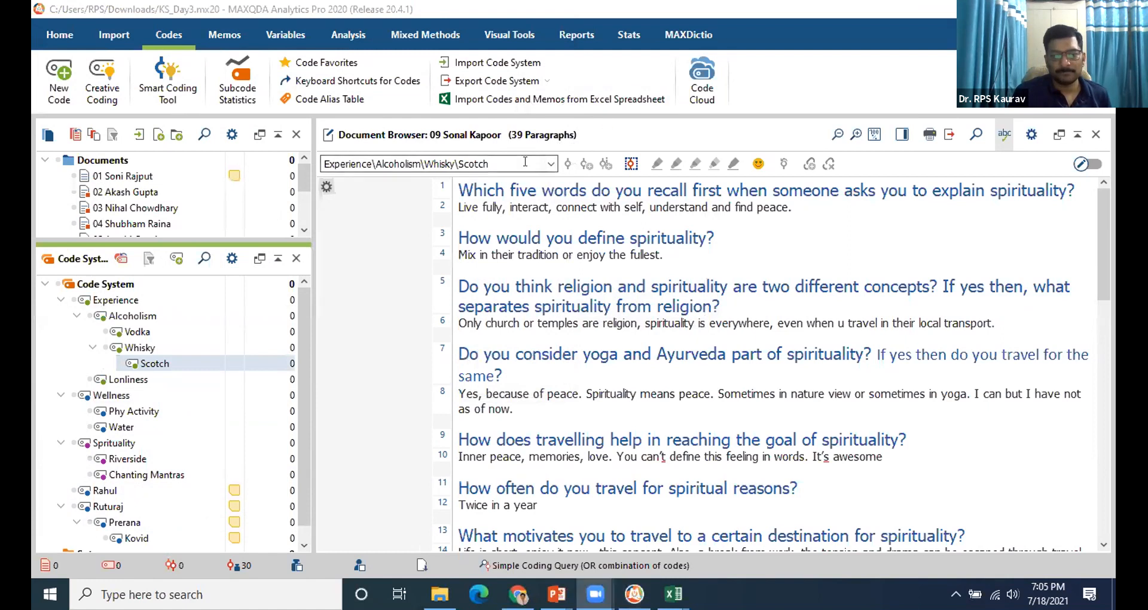
Export the code system as a website file named 001a in Downloads without opening it.
click(544, 82)
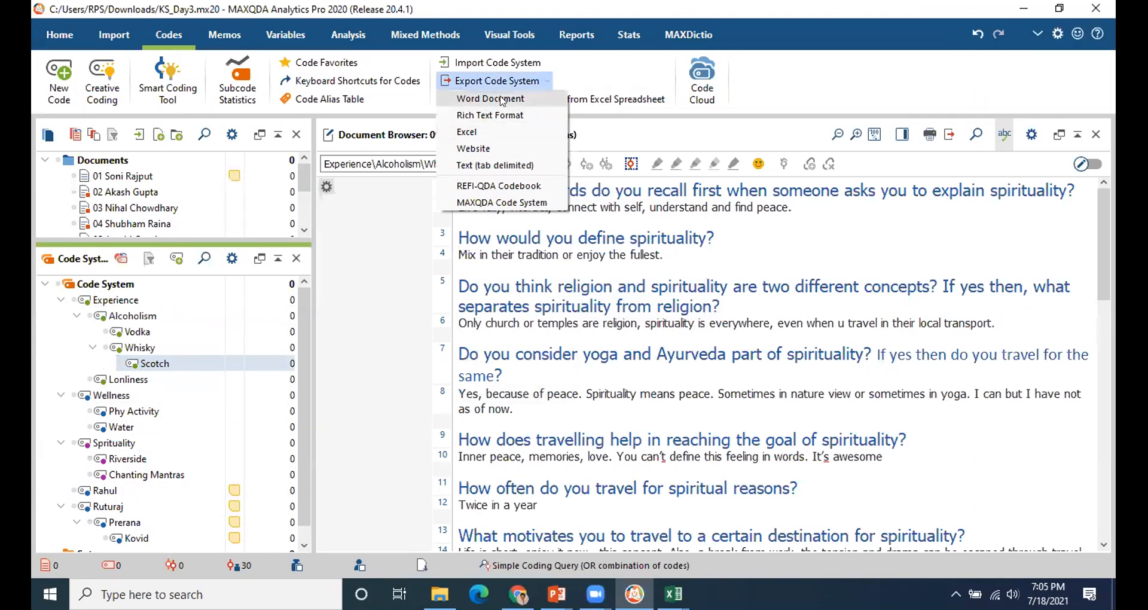
click(490, 149)
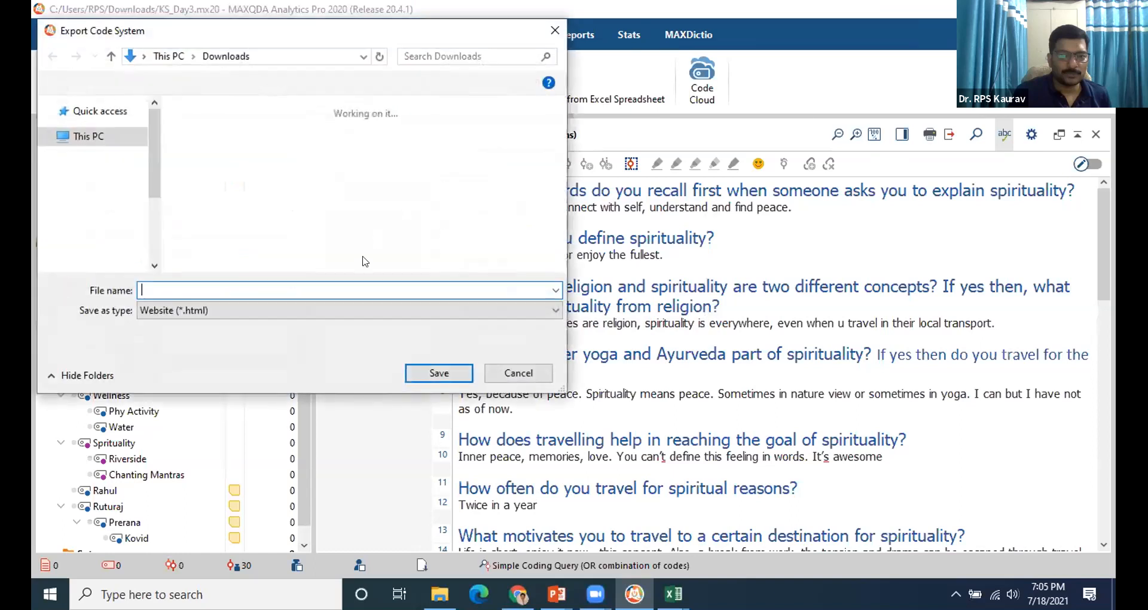
text(001)
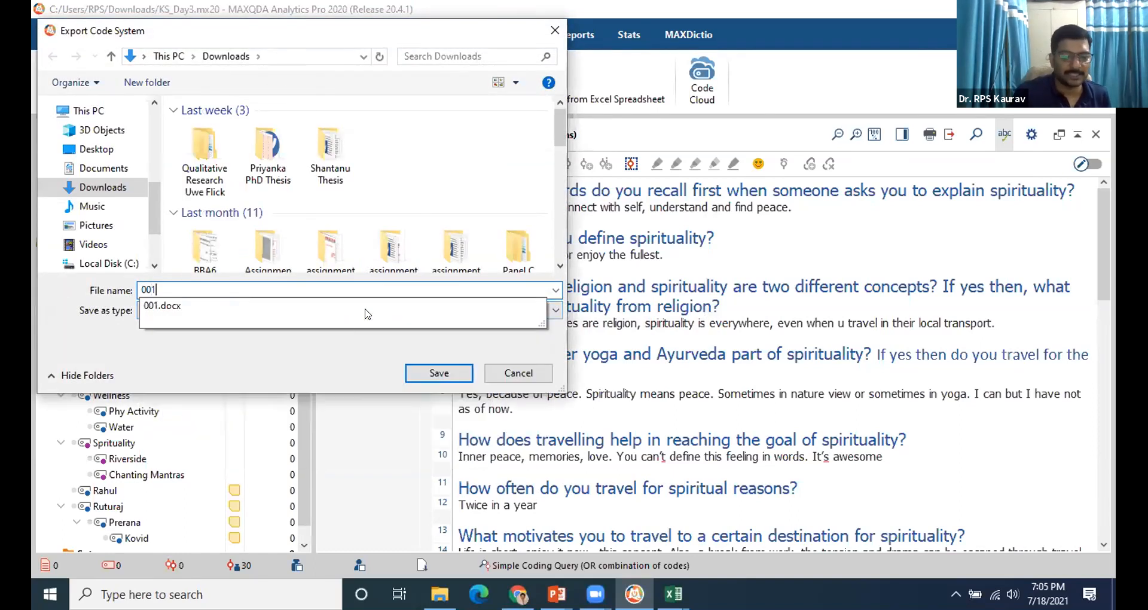
text(a)
click(419, 370)
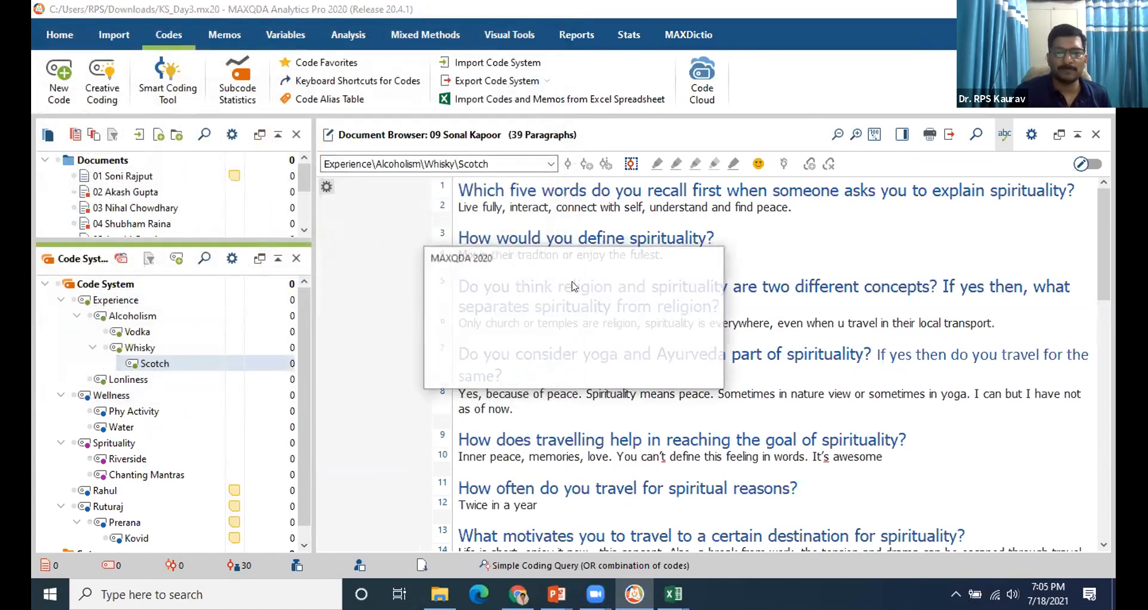
click(580, 374)
Export the code system in MAXQDA Code System format (.mtr) under the file name 001code in Downloads.
click(541, 82)
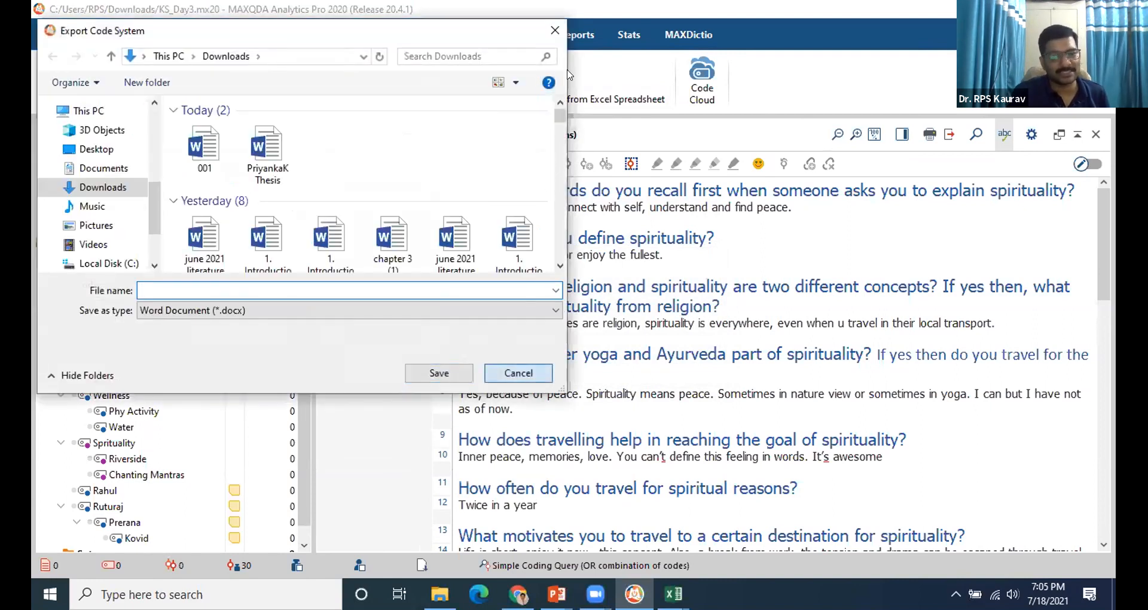
key(Escape)
click(545, 81)
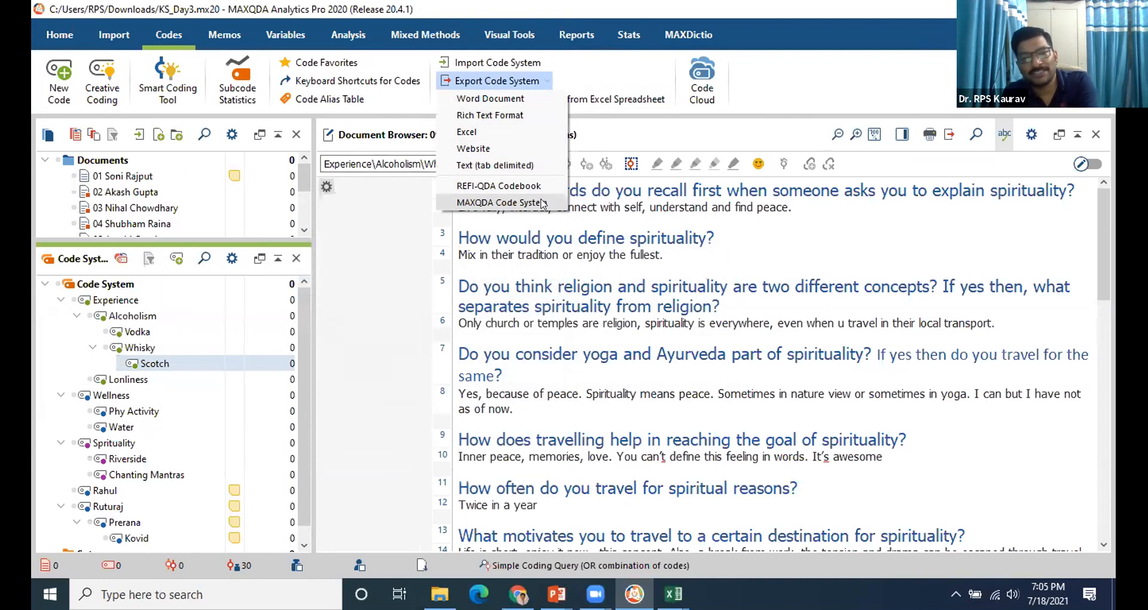
click(498, 204)
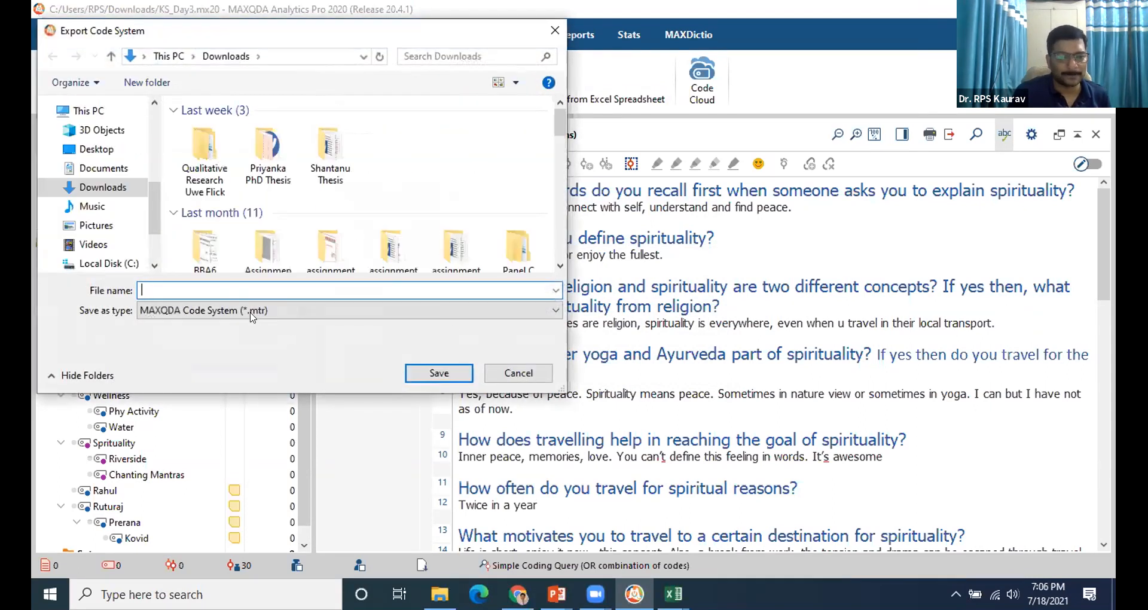
text(00)
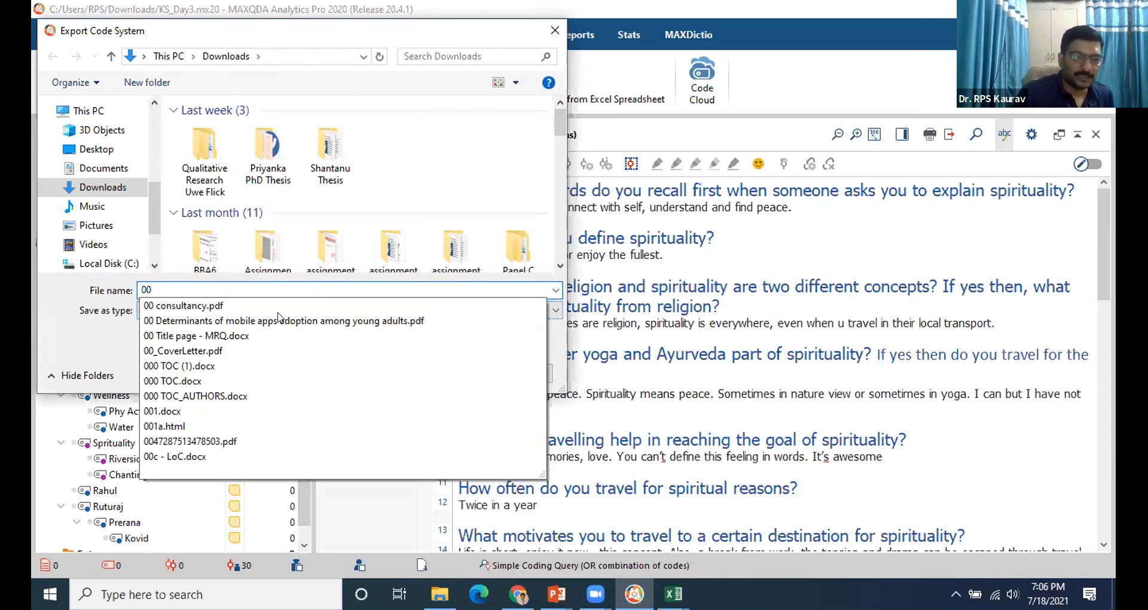
text(1)
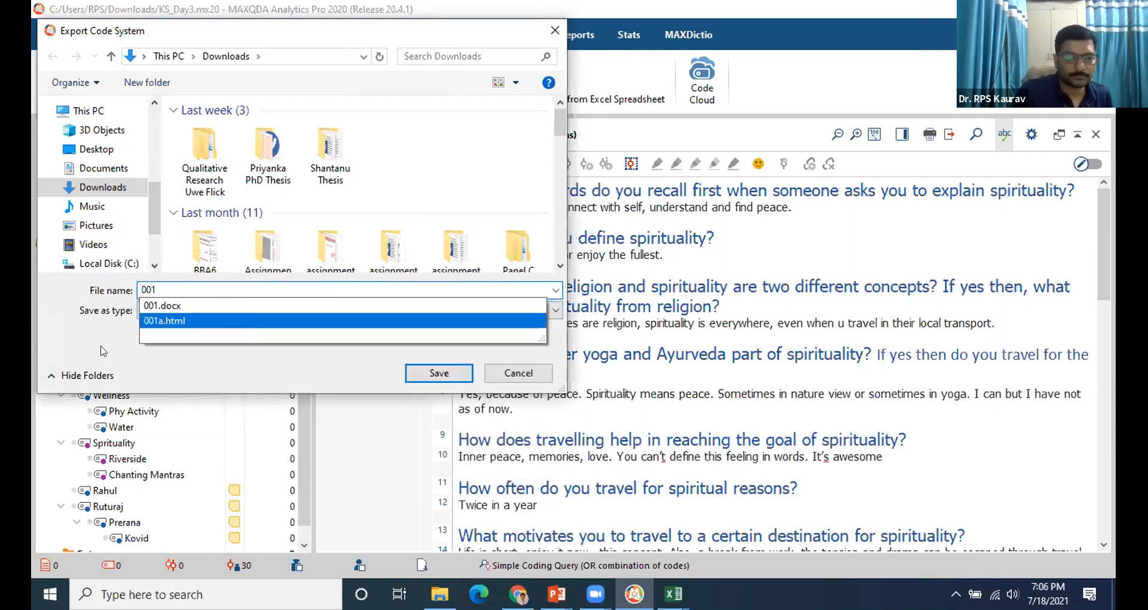
text(code)
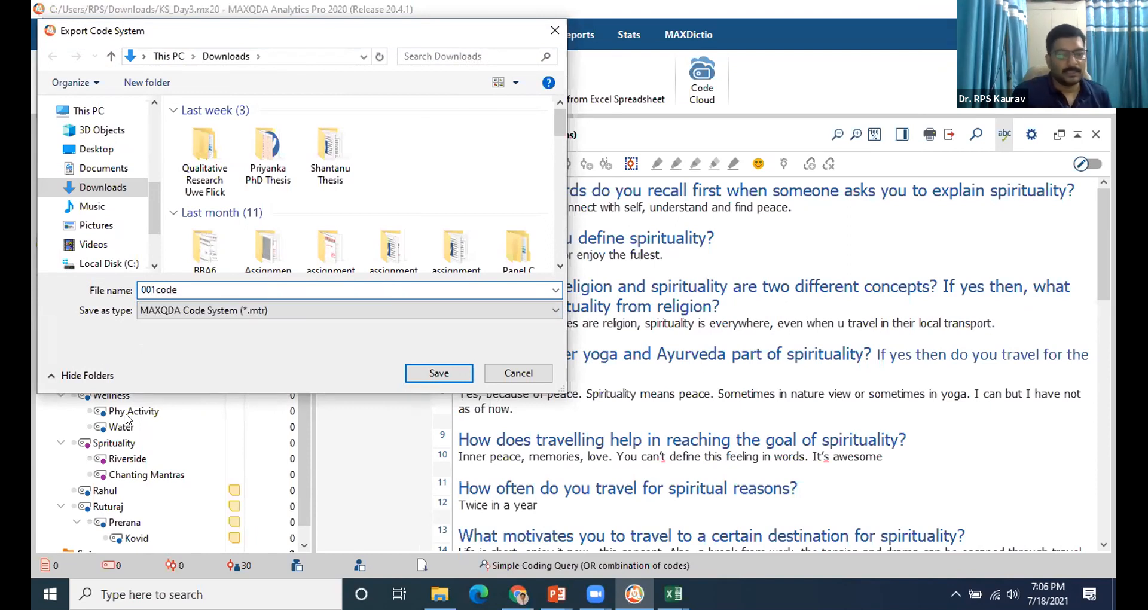
click(441, 371)
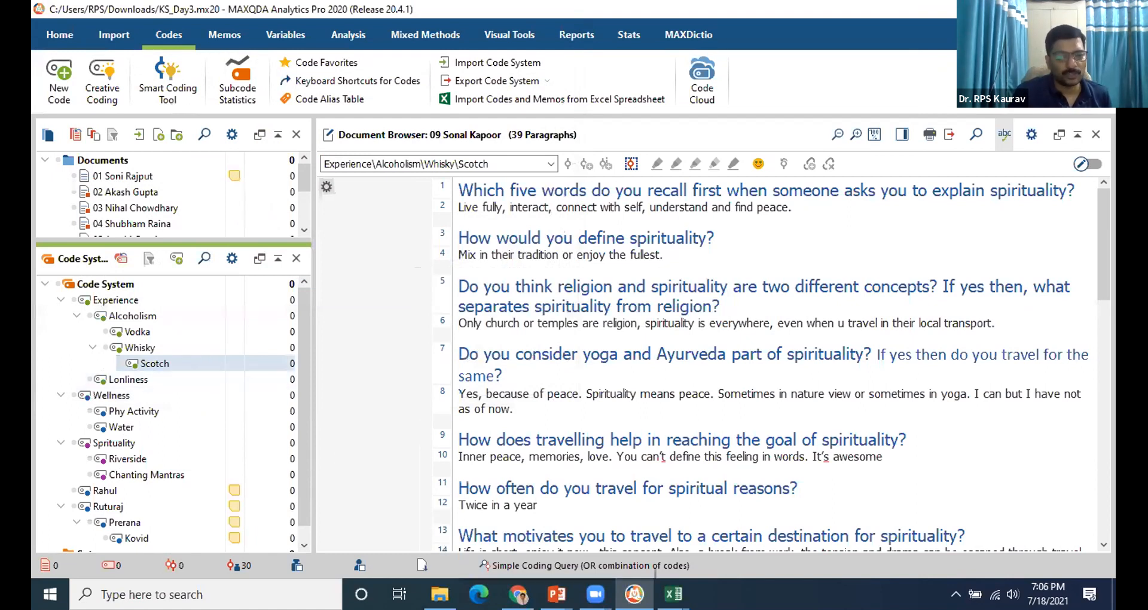
Switch to File Explorer and preview the exported 001 Word document and 001a web page in the Downloads folder.
click(440, 594)
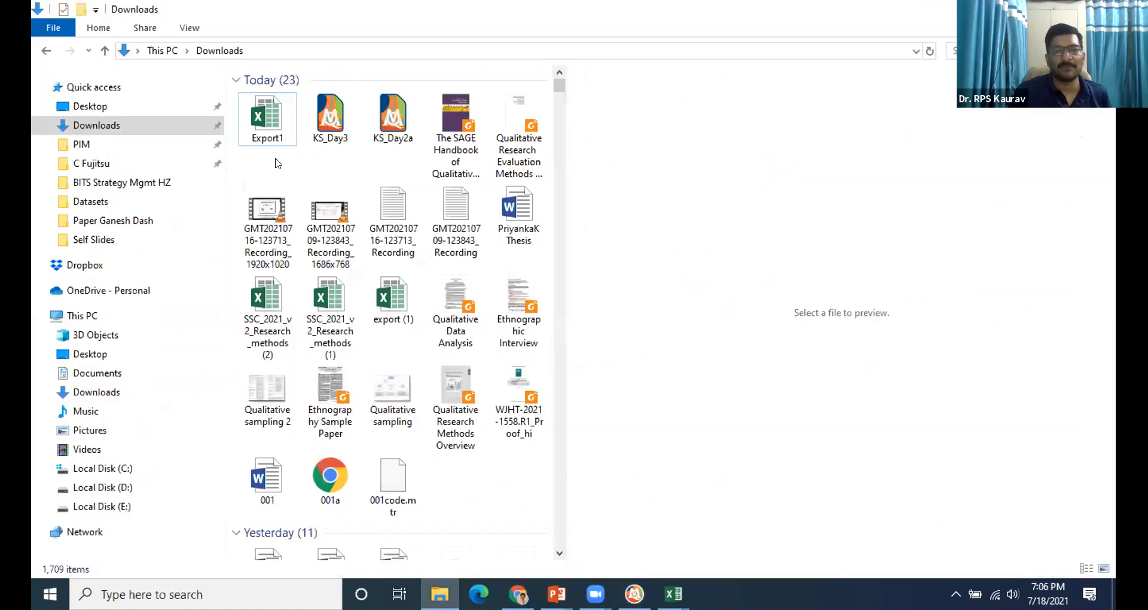
click(110, 125)
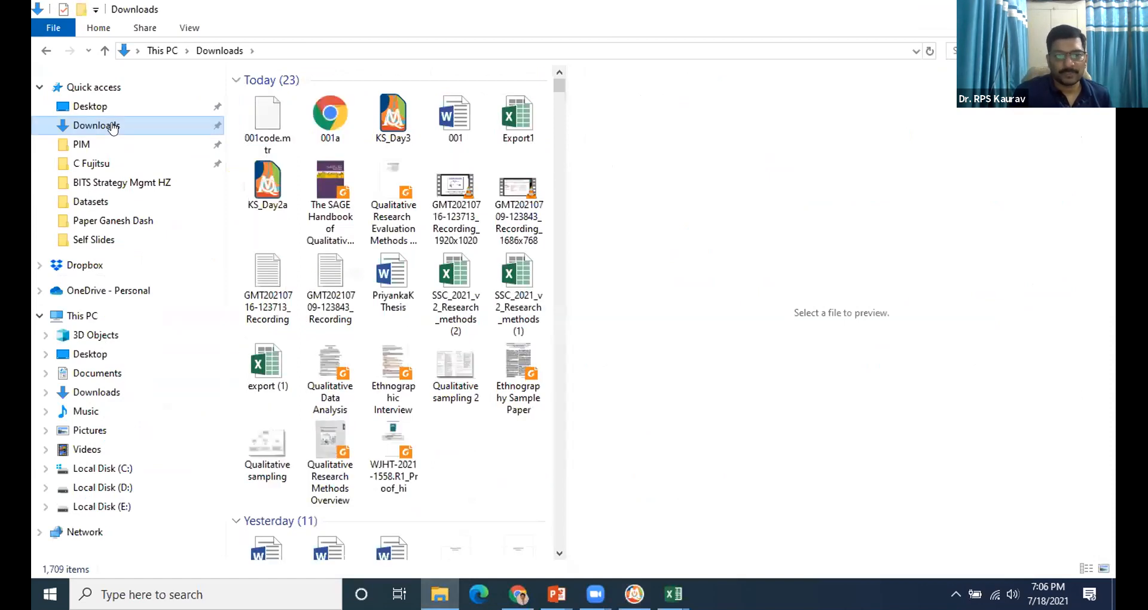
click(455, 120)
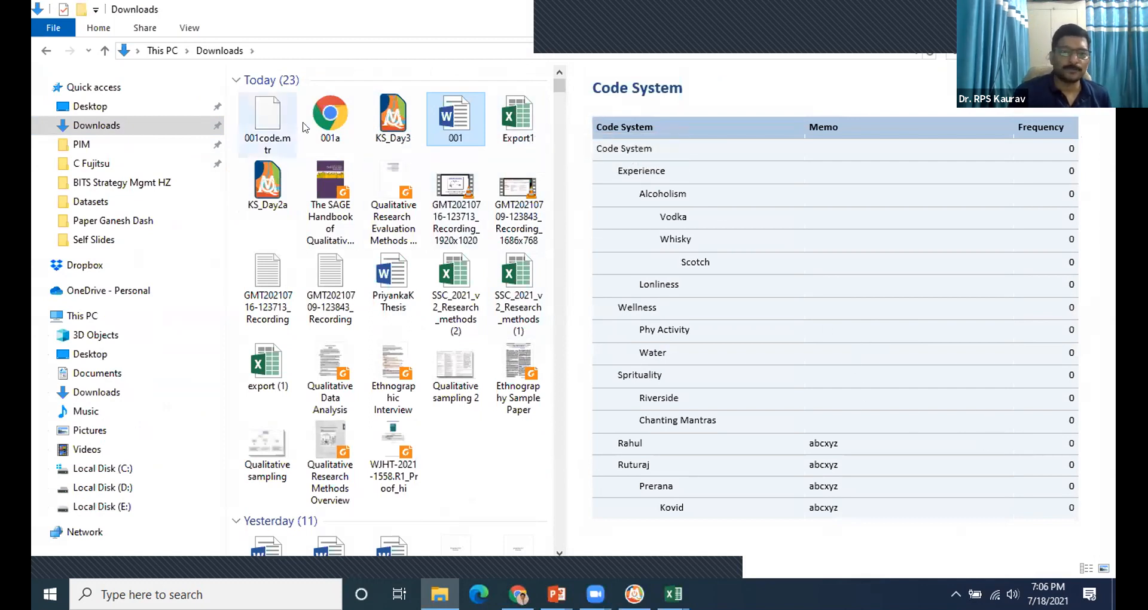
click(330, 114)
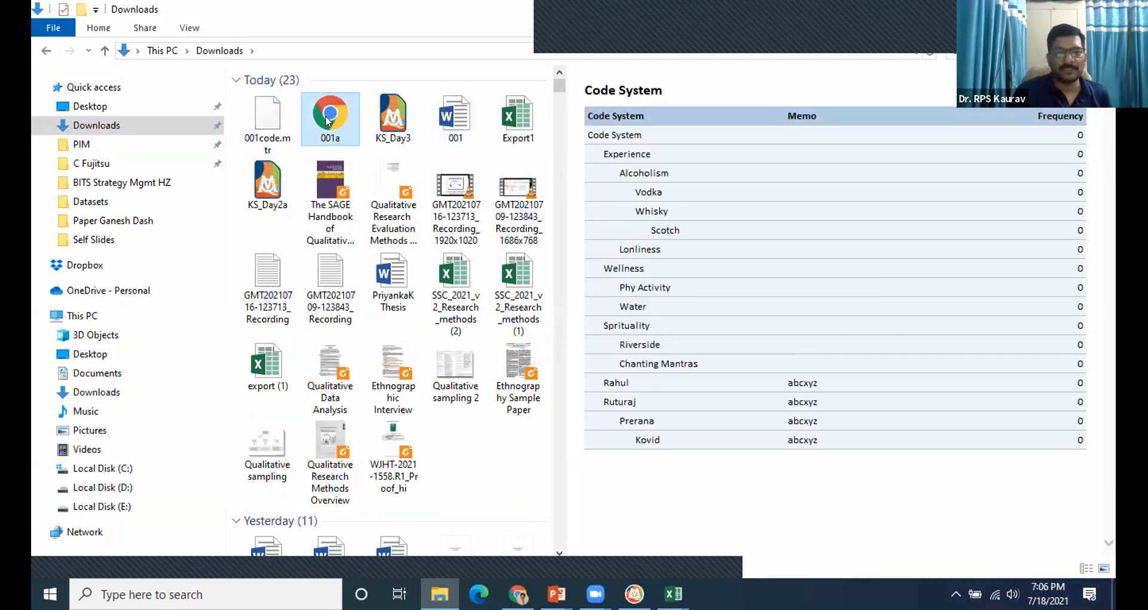
Open the 001a web page in the browser to review the code table, and return to the Downloads folder.
double_click(328, 122)
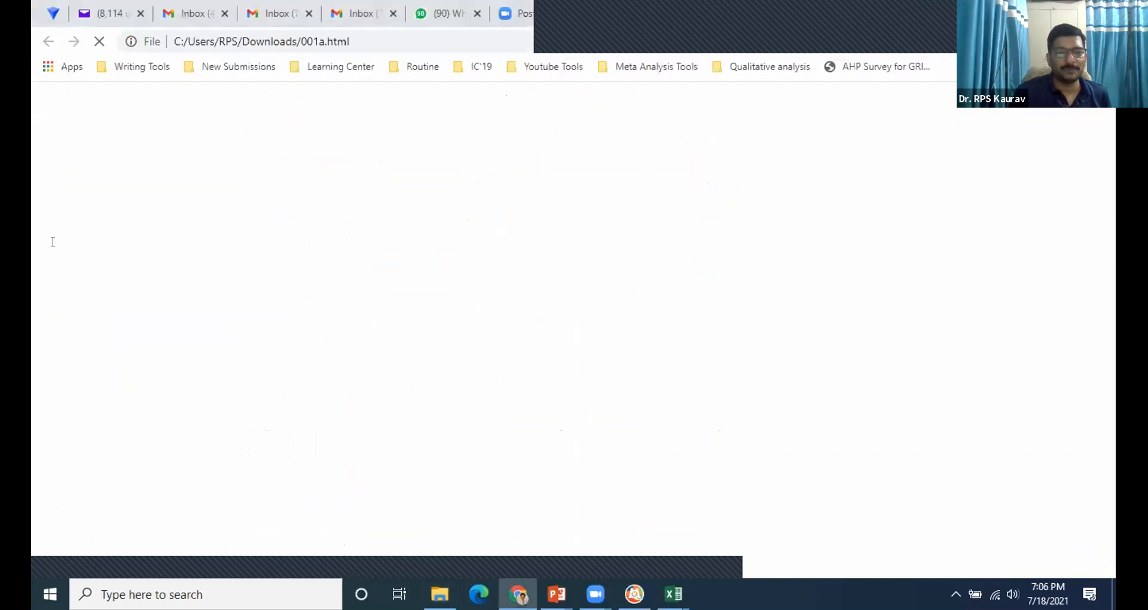
drag(113, 190, 346, 318)
click(709, 337)
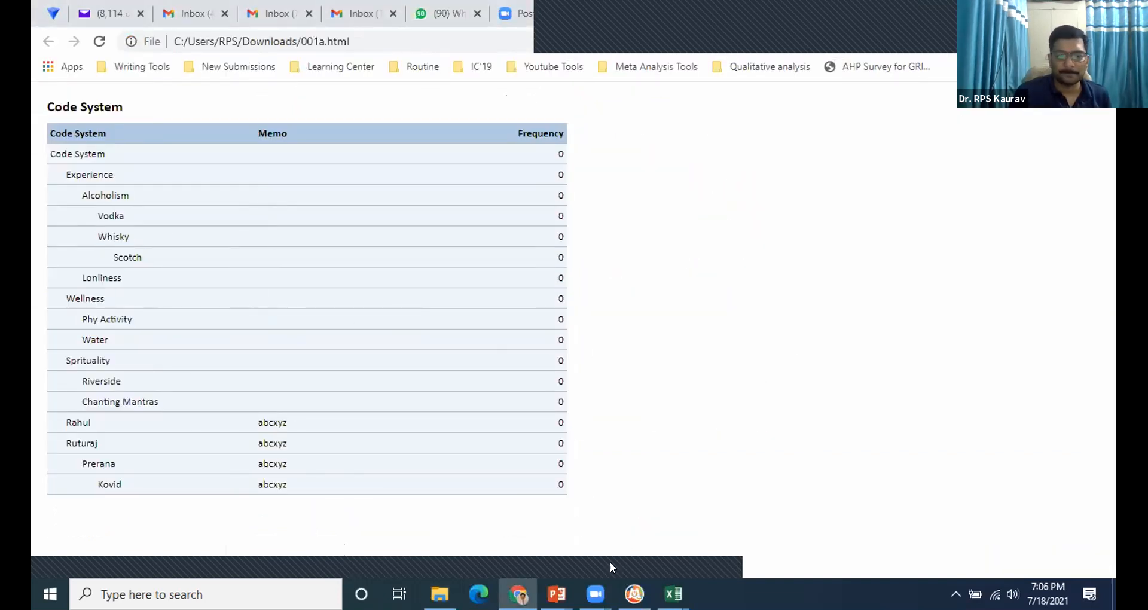
click(438, 592)
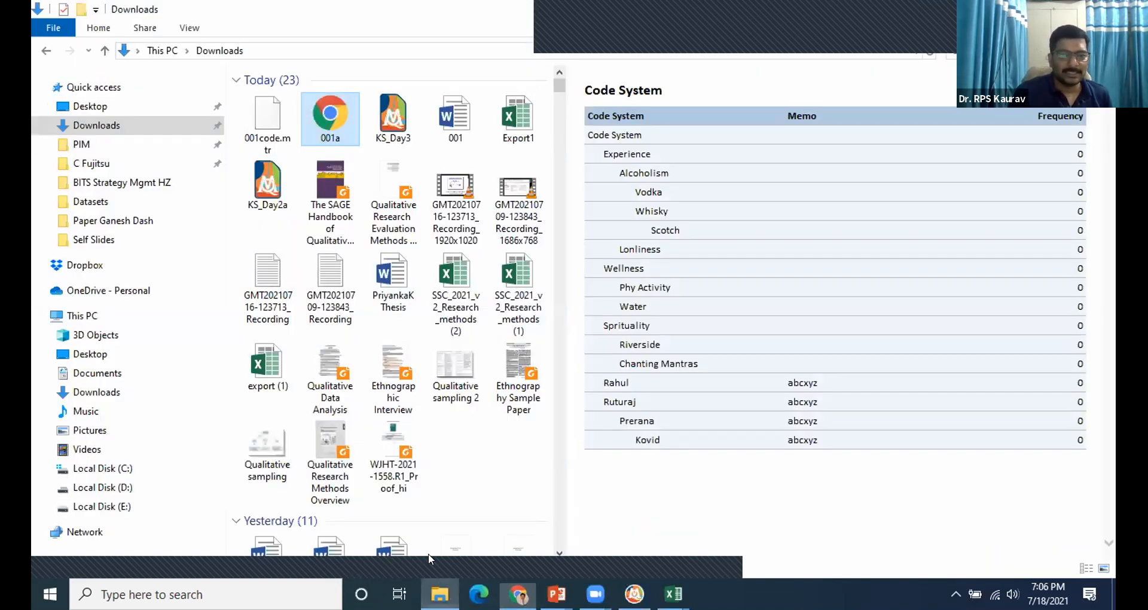
key(Left)
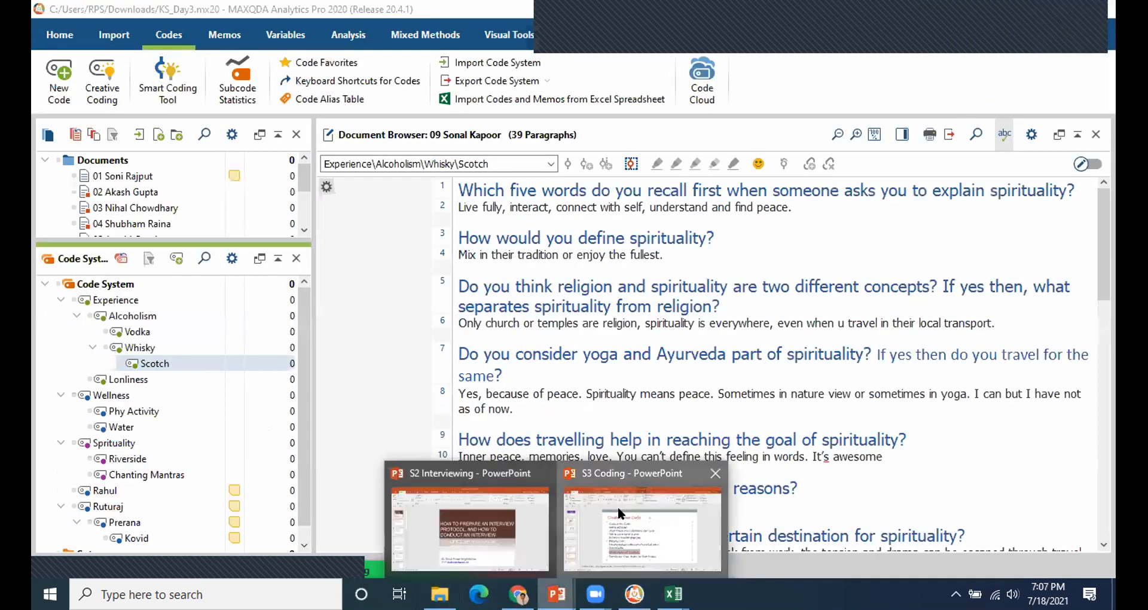
Switch to the S3 Coding presentation in PowerPoint and view the "How to code" slide.
click(618, 507)
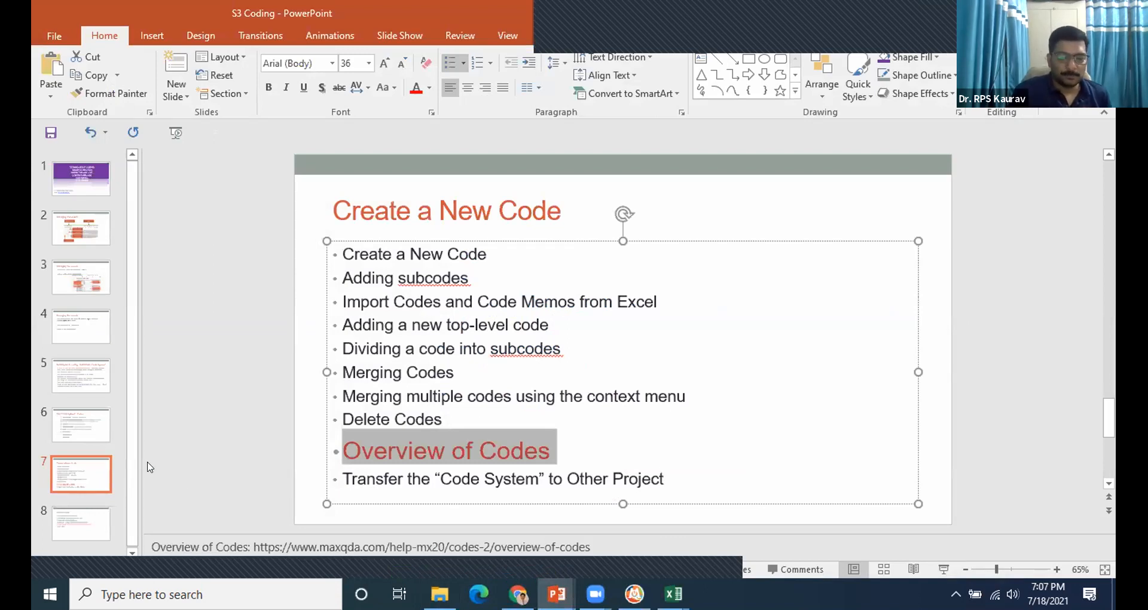
click(67, 526)
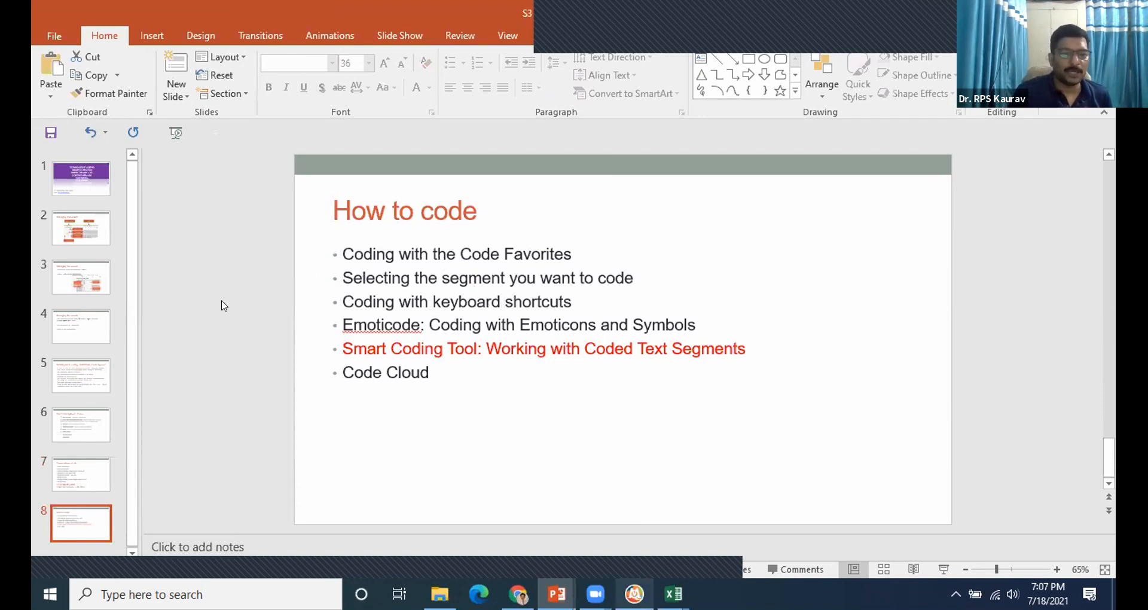
Back in MAXQDA, delete the two top-level codes listed below the Sprituality group, including their subcodes.
key(alt+Tab)
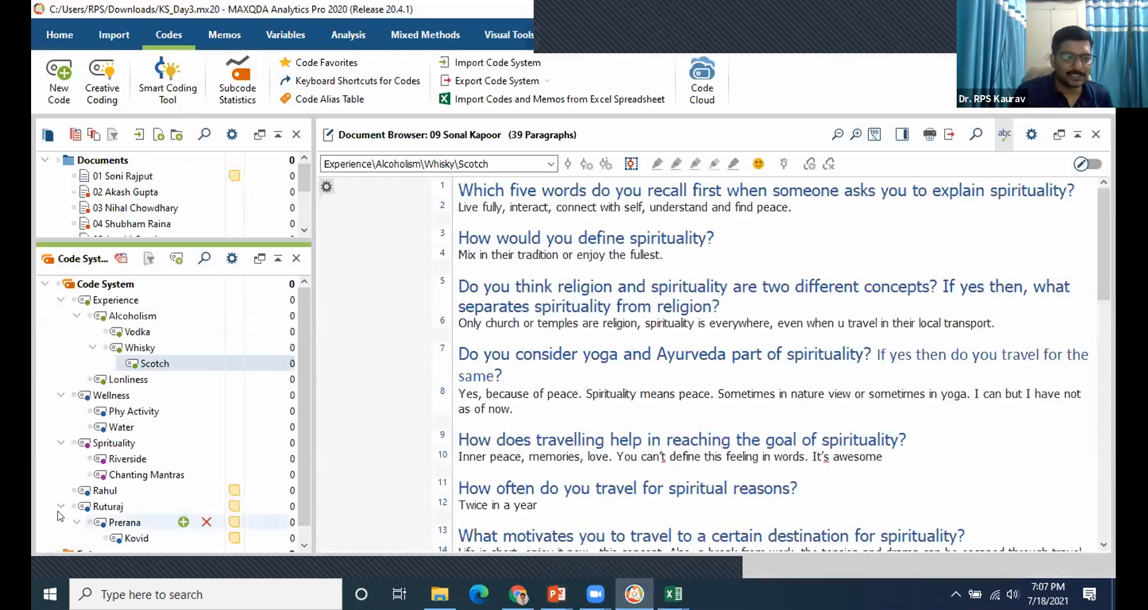
click(88, 506)
click(75, 506)
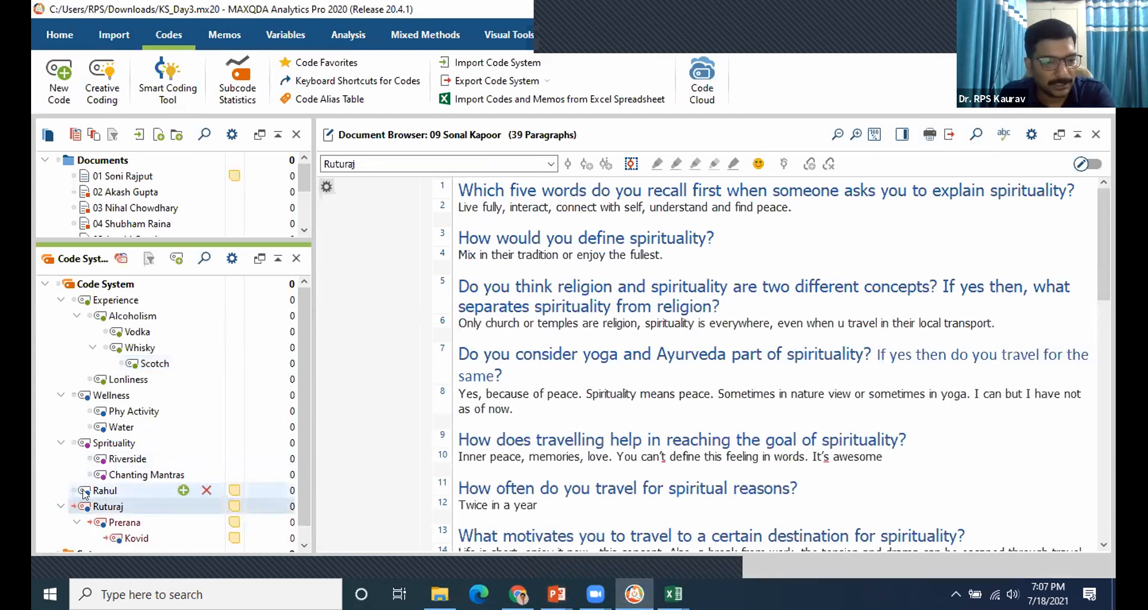
click(75, 490)
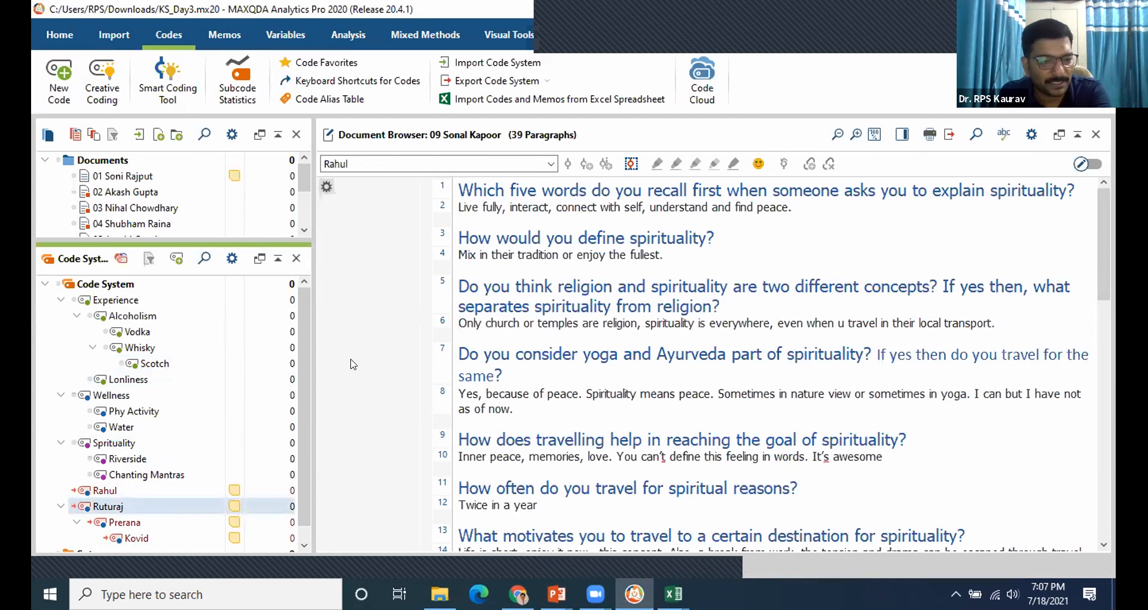
key(Delete)
click(278, 551)
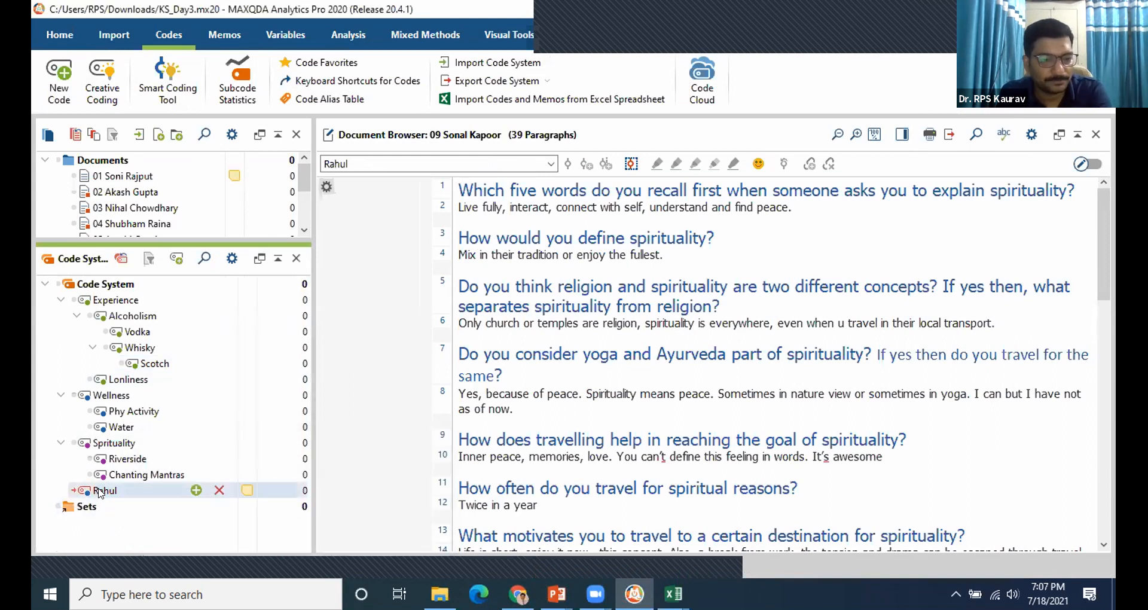
click(218, 491)
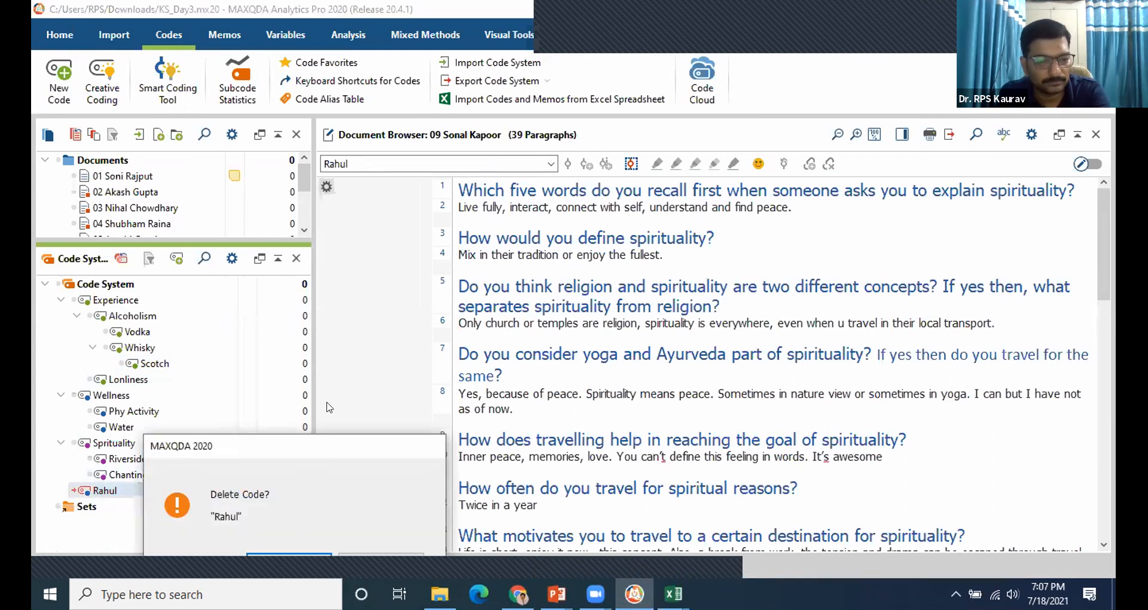
key(Return)
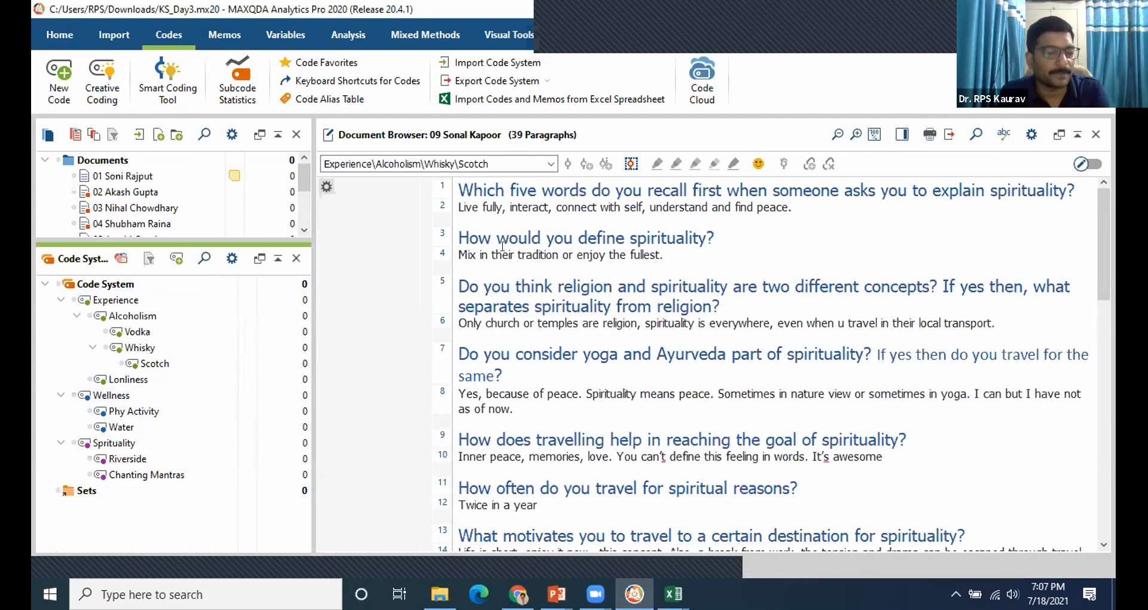
Close the Document Browser.
click(1095, 134)
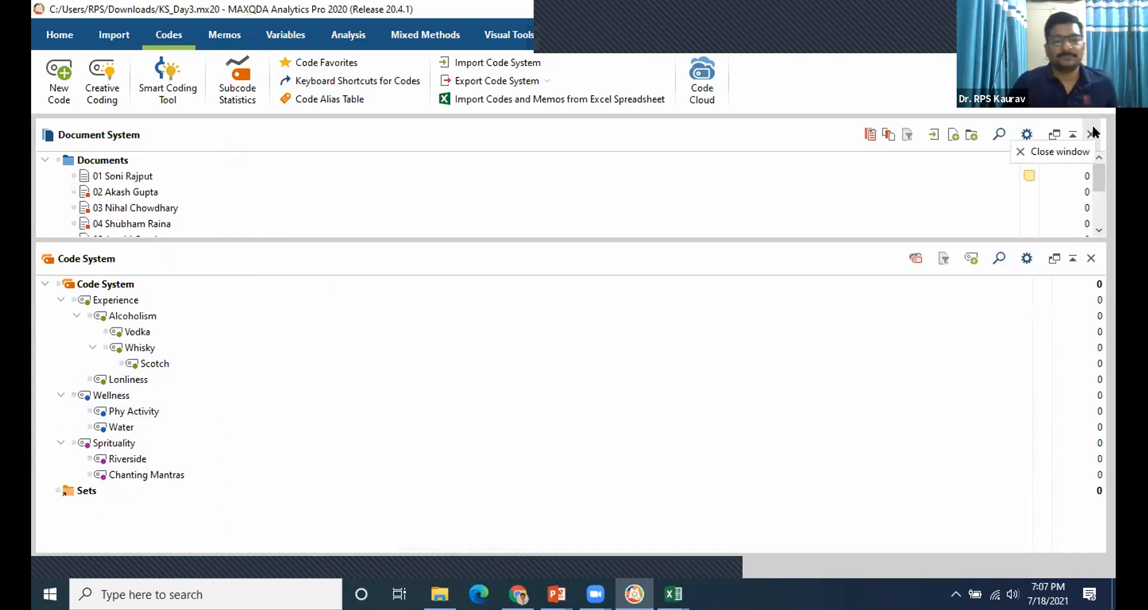
Reopen the Document Browser, enlarge the document list to show all nine documents, and open document 01.
click(62, 33)
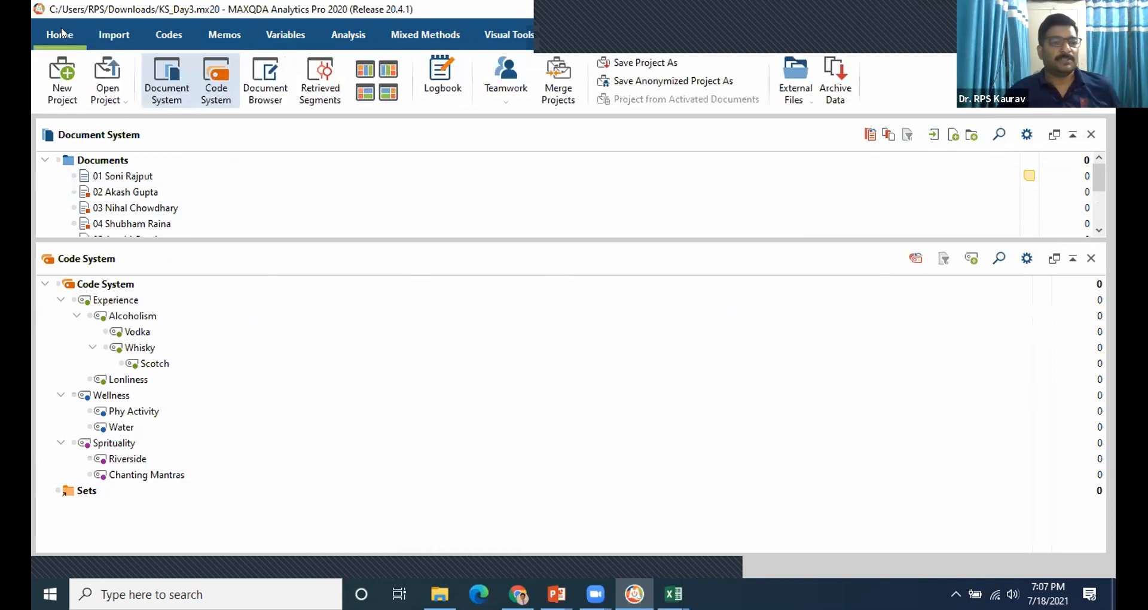
click(266, 63)
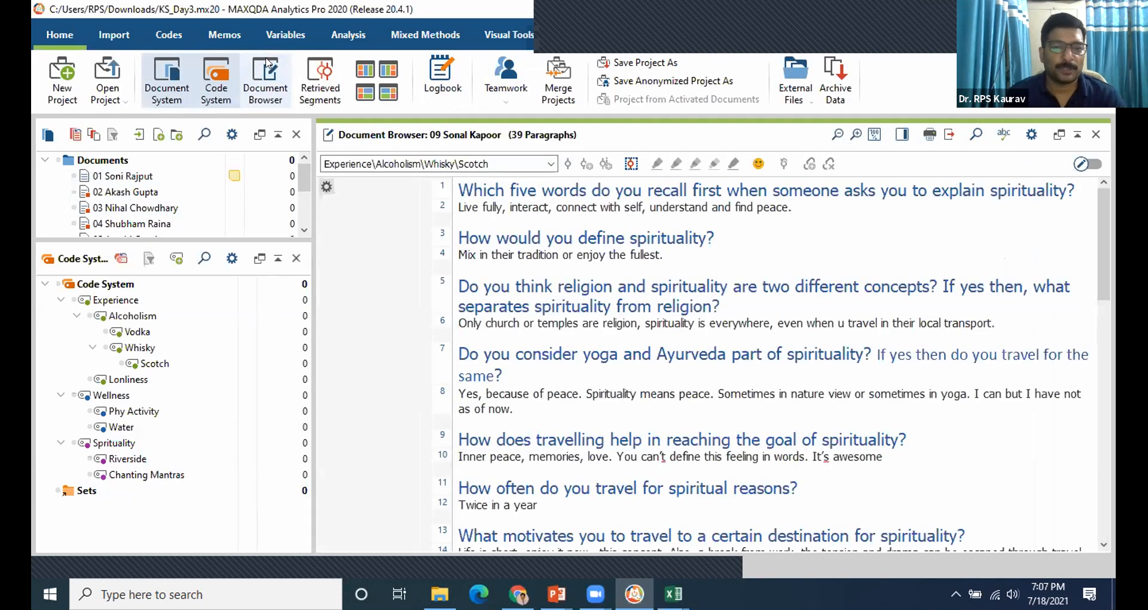
drag(211, 242, 189, 338)
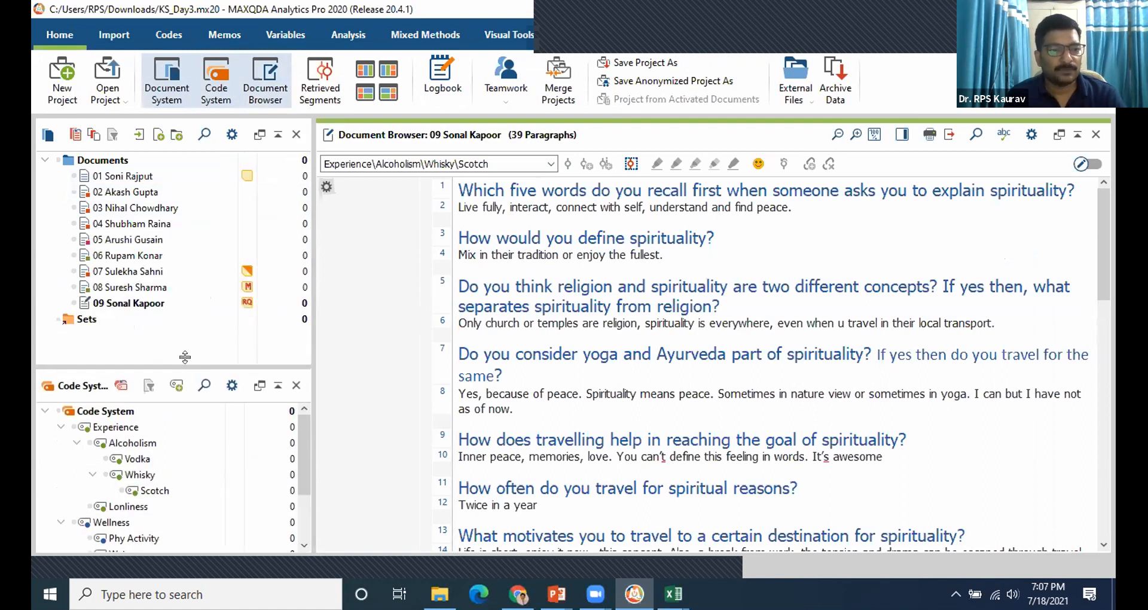
double_click(137, 175)
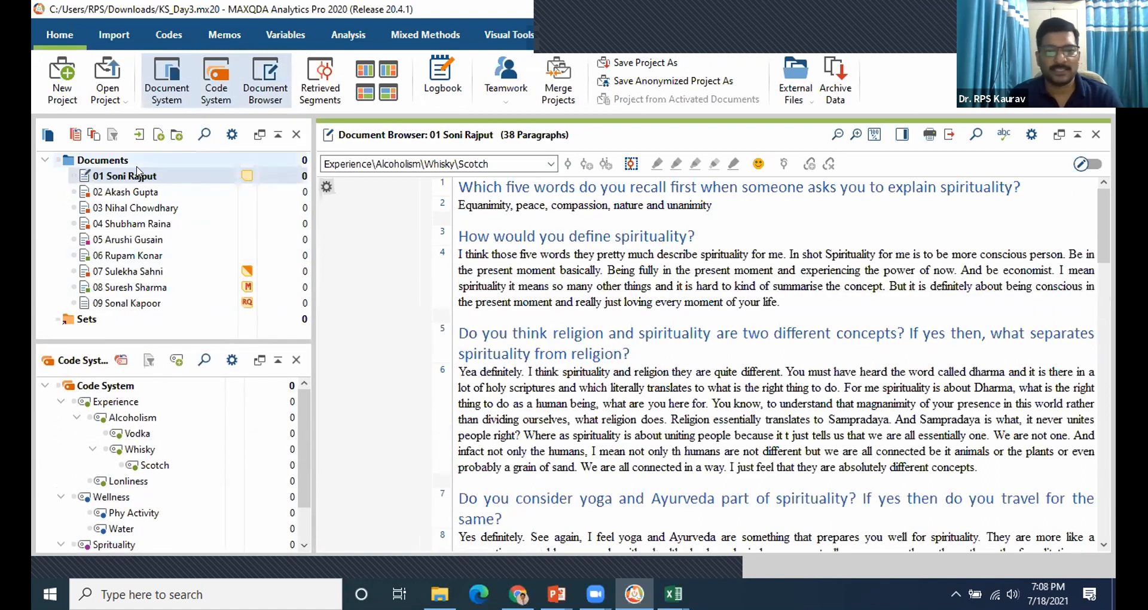
mouse_move(125, 182)
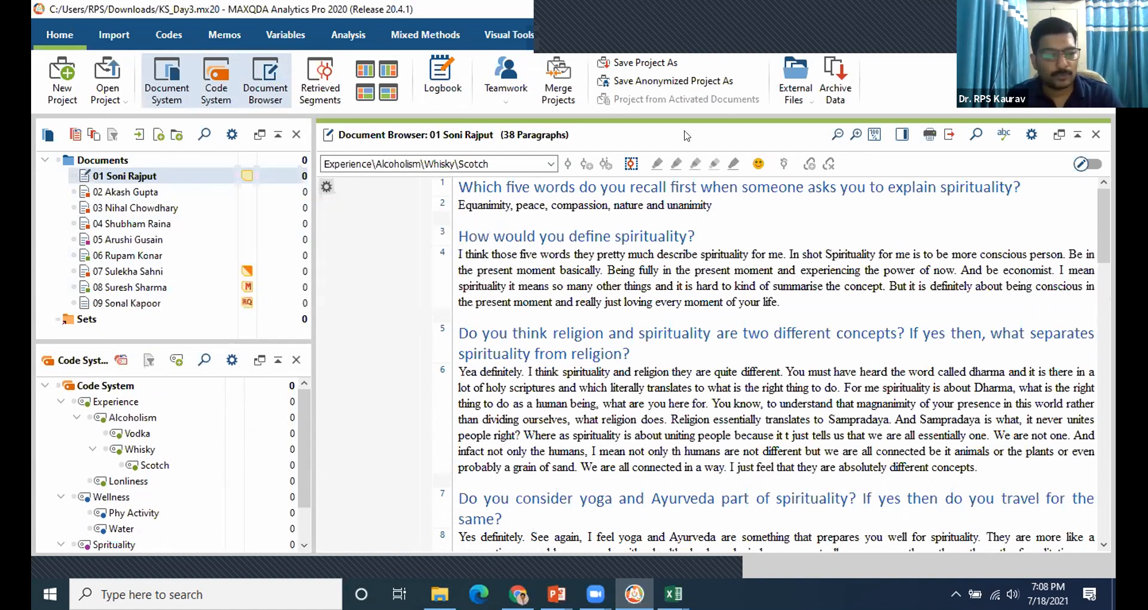
drag(182, 341, 183, 319)
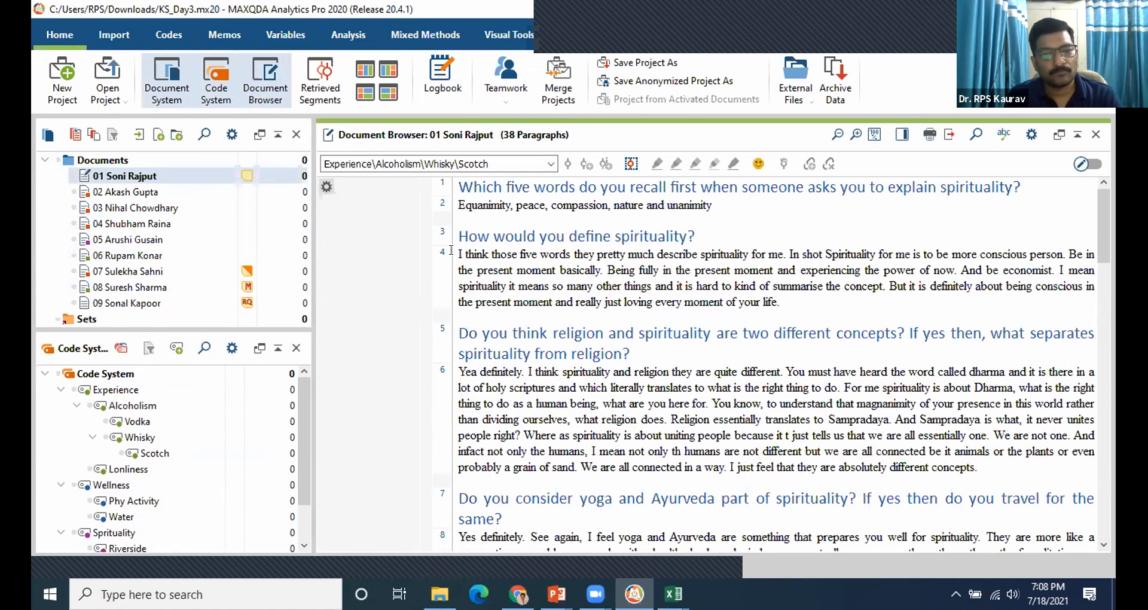
In document 01, code the answer in paragraph 4 with Experience and the answer in paragraph 6 with Alcoholism.
drag(458, 252, 787, 299)
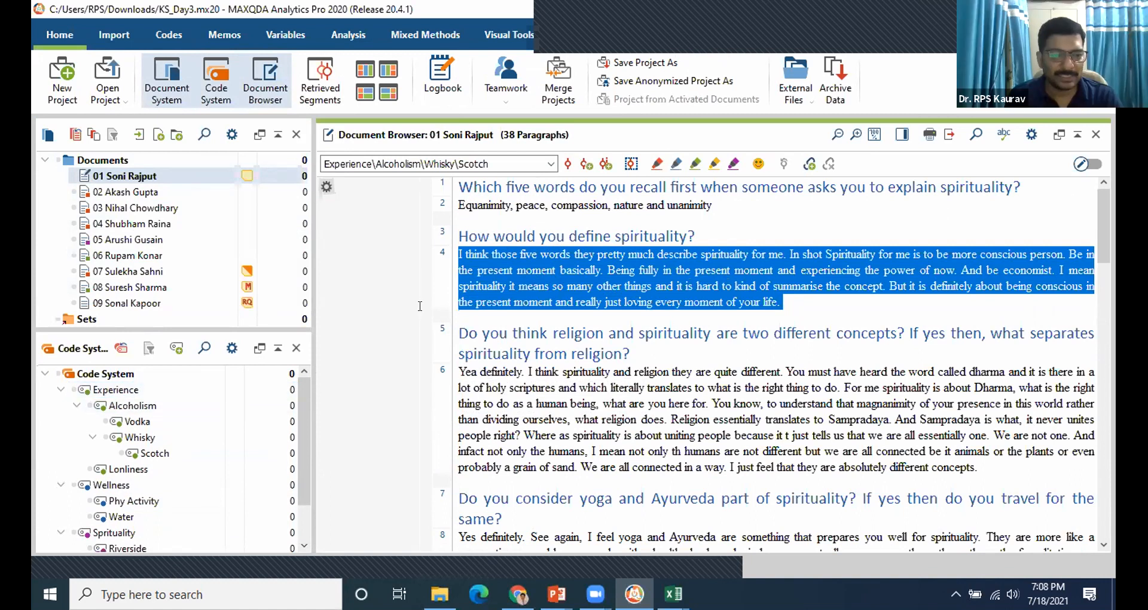
drag(533, 254, 116, 391)
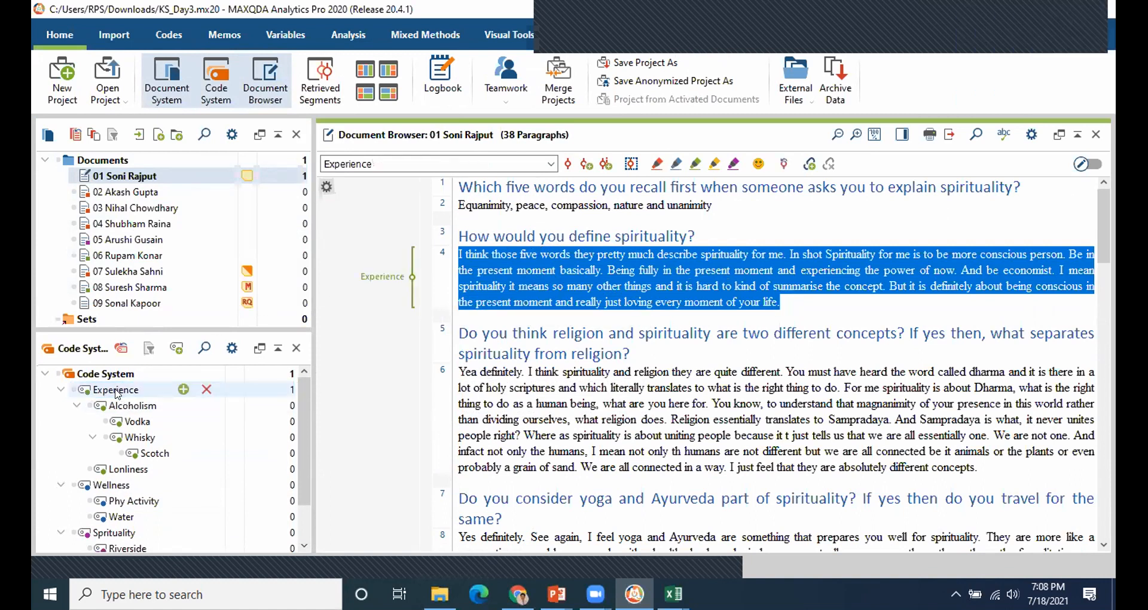
scroll(464, 338, down, 1)
drag(459, 342, 1011, 445)
drag(506, 352, 133, 405)
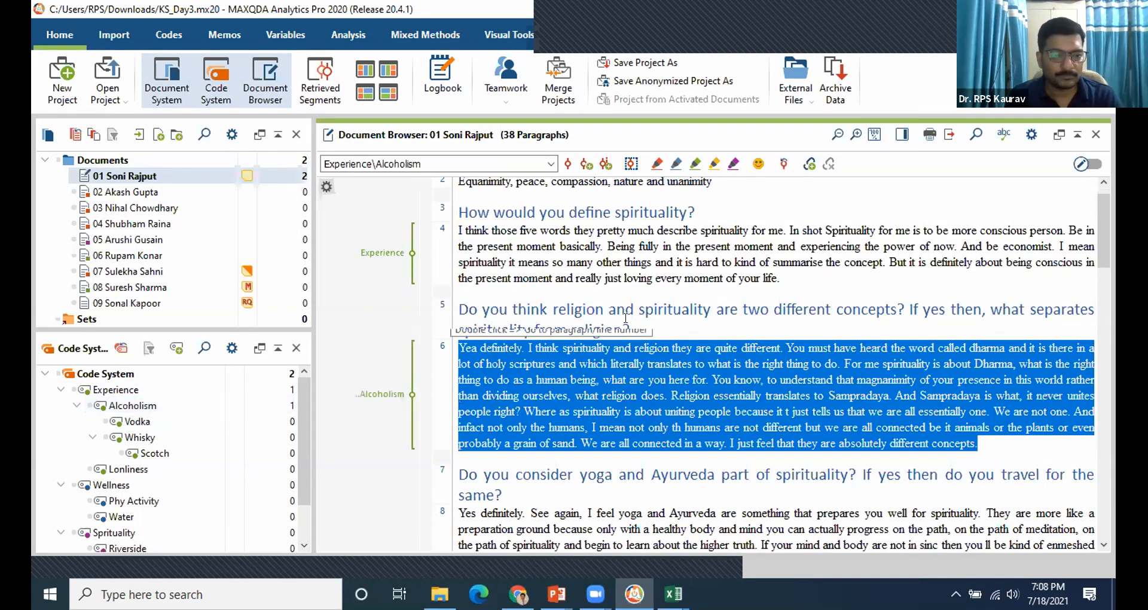
Code the whole answer in paragraph 8 with Vodka and the whole answer in paragraph 10 with Scotch.
scroll(572, 370, down, 1)
scroll(572, 370, down, 3)
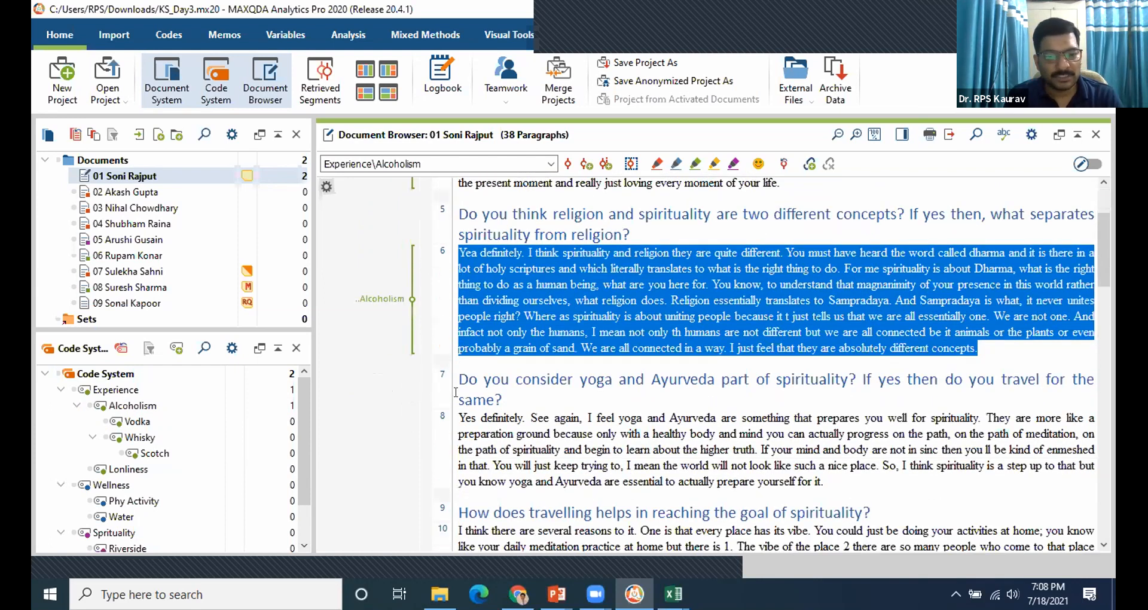
drag(459, 394, 565, 395)
drag(829, 454, 167, 421)
scroll(712, 302, down, 2)
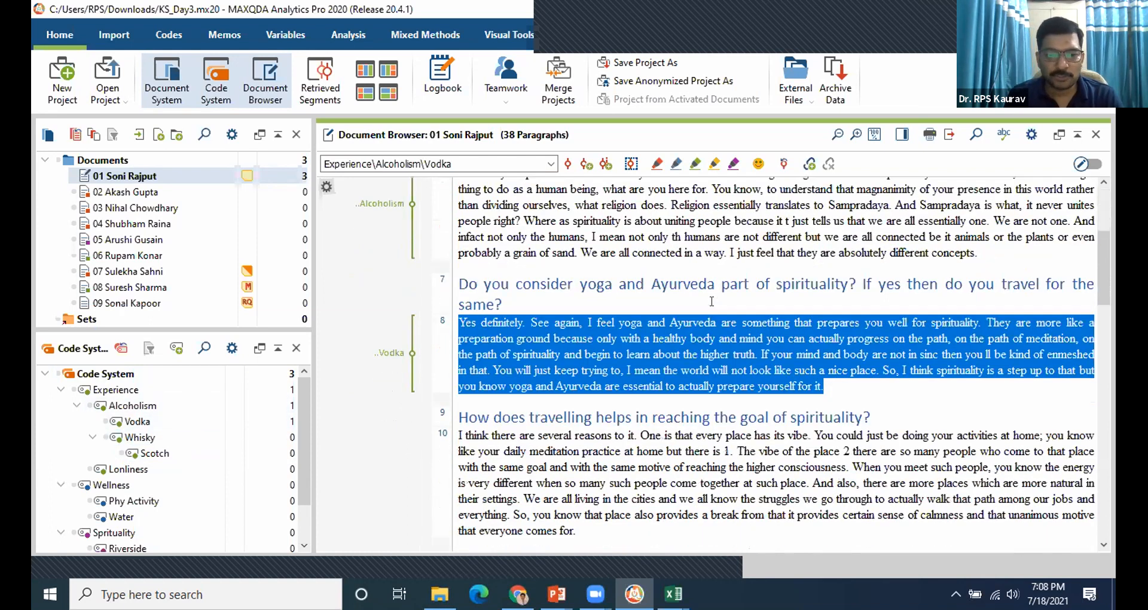
scroll(694, 308, down, 1)
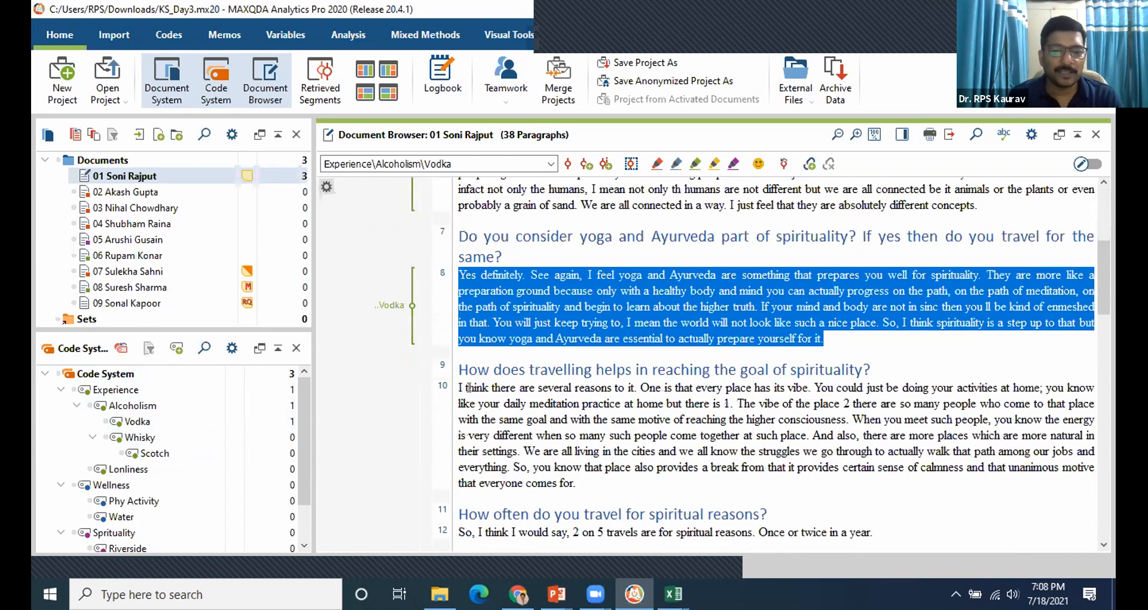
drag(459, 389, 534, 452)
drag(494, 388, 177, 455)
Code the answer in paragraph 12 with Whisky and the answer in paragraph 14 with Lonliness.
scroll(561, 383, down, 2)
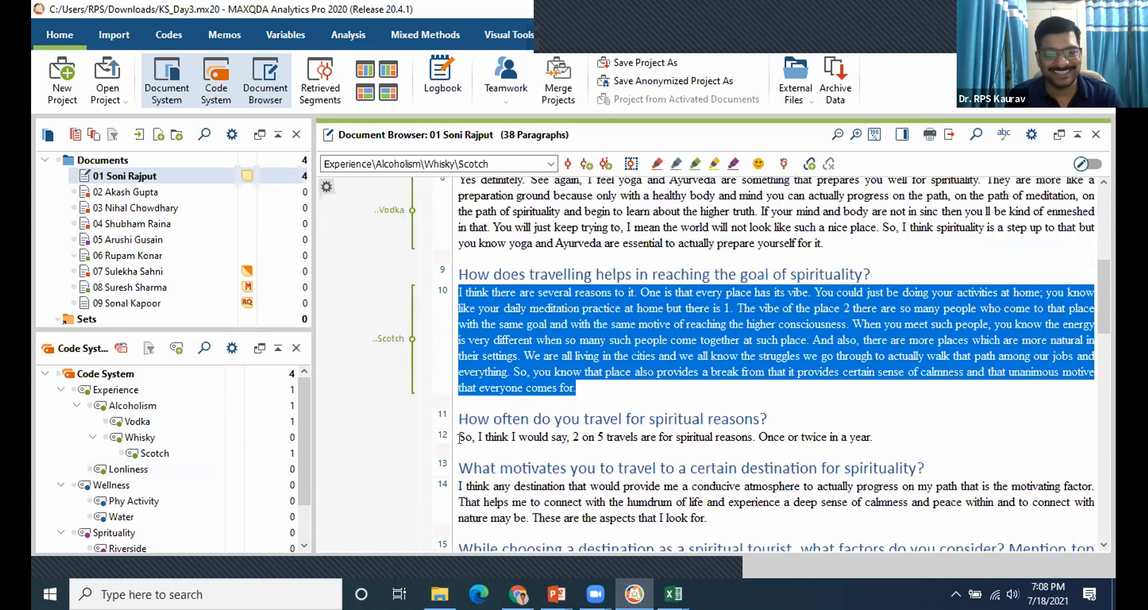
drag(459, 433, 595, 456)
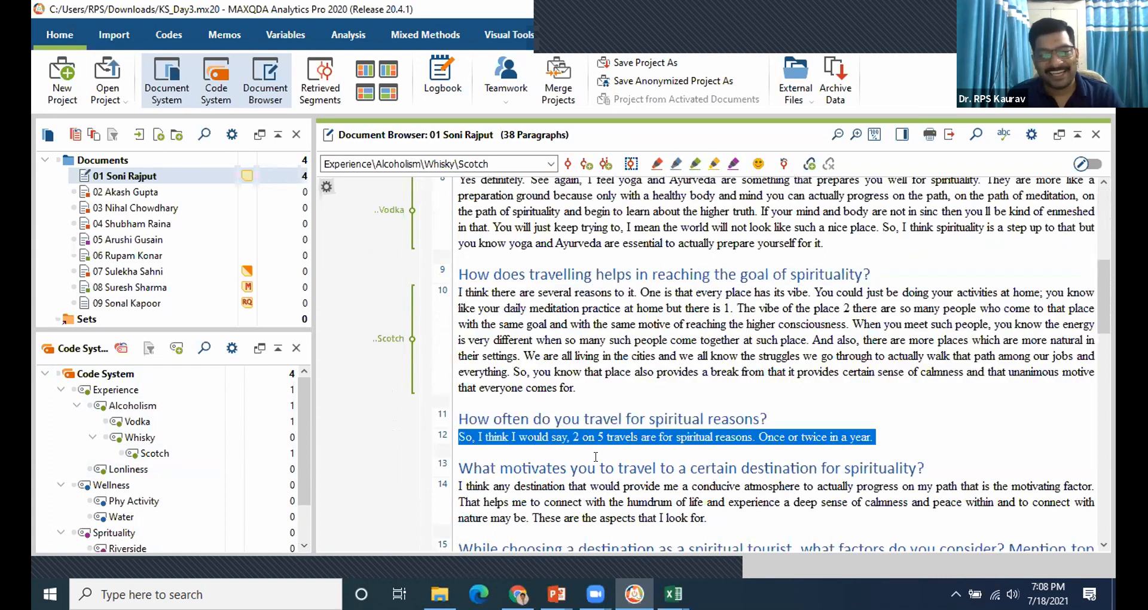
drag(474, 430, 201, 440)
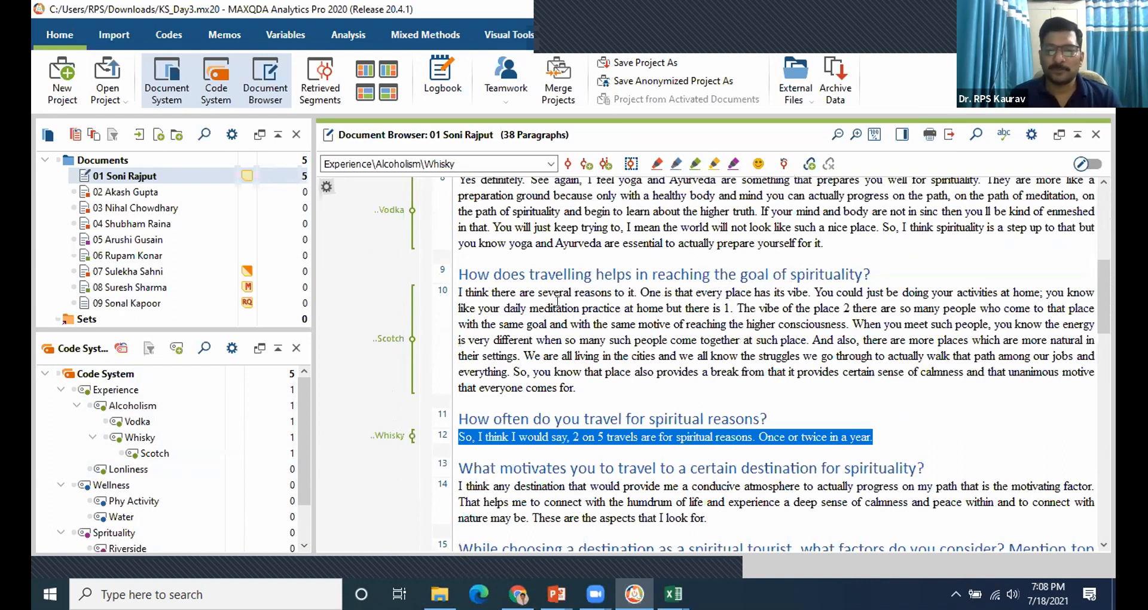
scroll(558, 302, down, 3)
drag(707, 422, 422, 388)
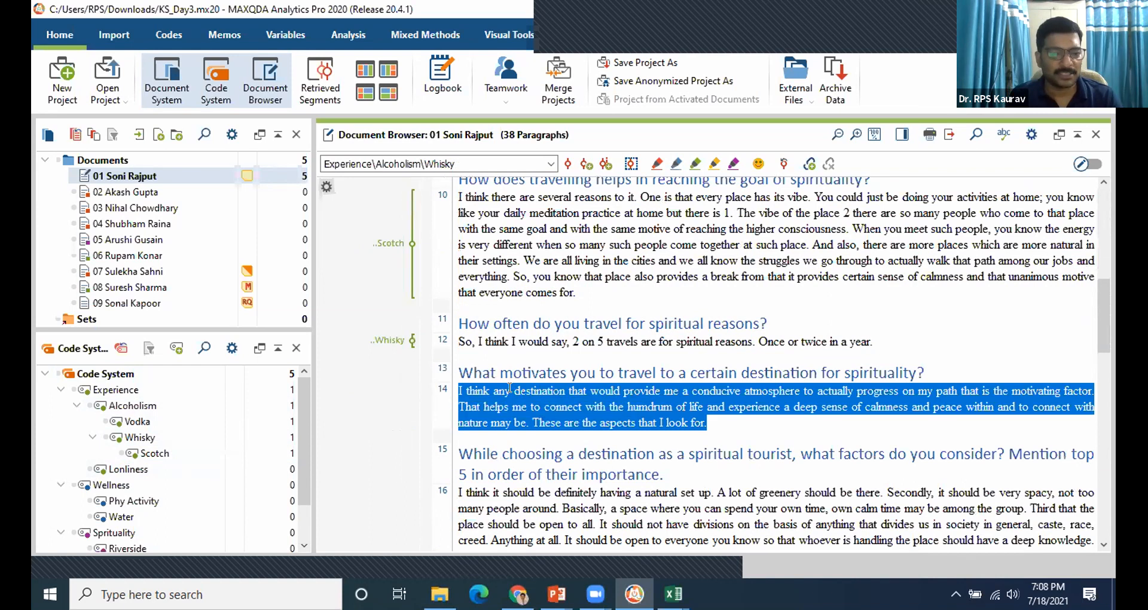
drag(128, 469, 598, 407)
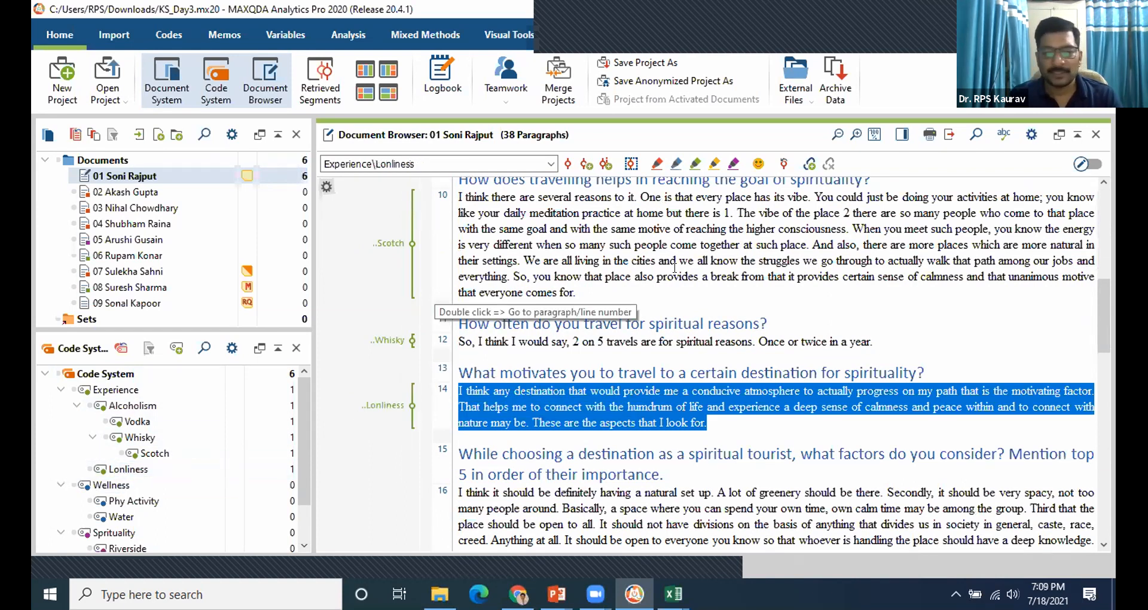
Code the whole answer in paragraph 16, about factors for choosing a destination, with Wellness.
scroll(730, 184, down, 3)
drag(459, 397, 727, 544)
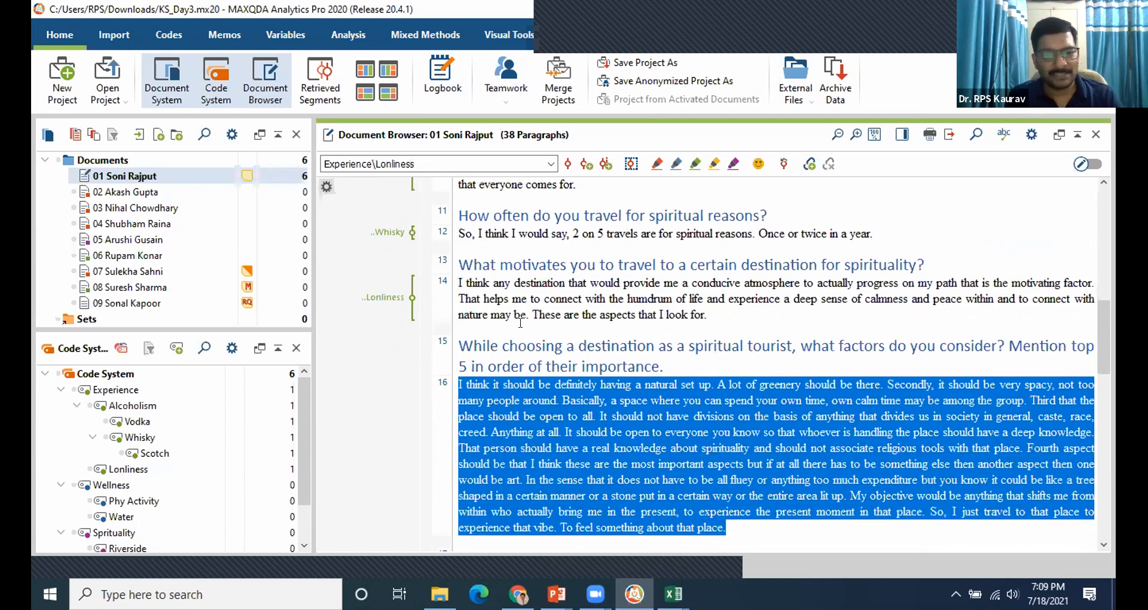
scroll(520, 323, down, 3)
drag(459, 245, 173, 480)
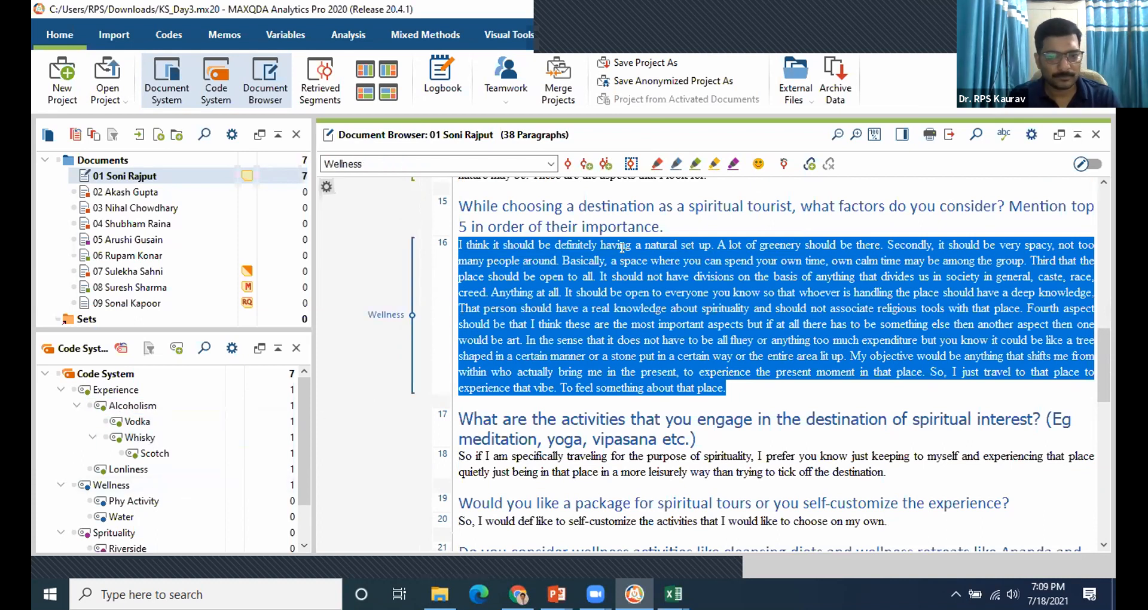
Code the answer in paragraph 18 with Water and the answer in paragraph 20 with Phy Activity.
scroll(535, 342, down, 1)
drag(460, 409, 883, 427)
drag(483, 414, 154, 521)
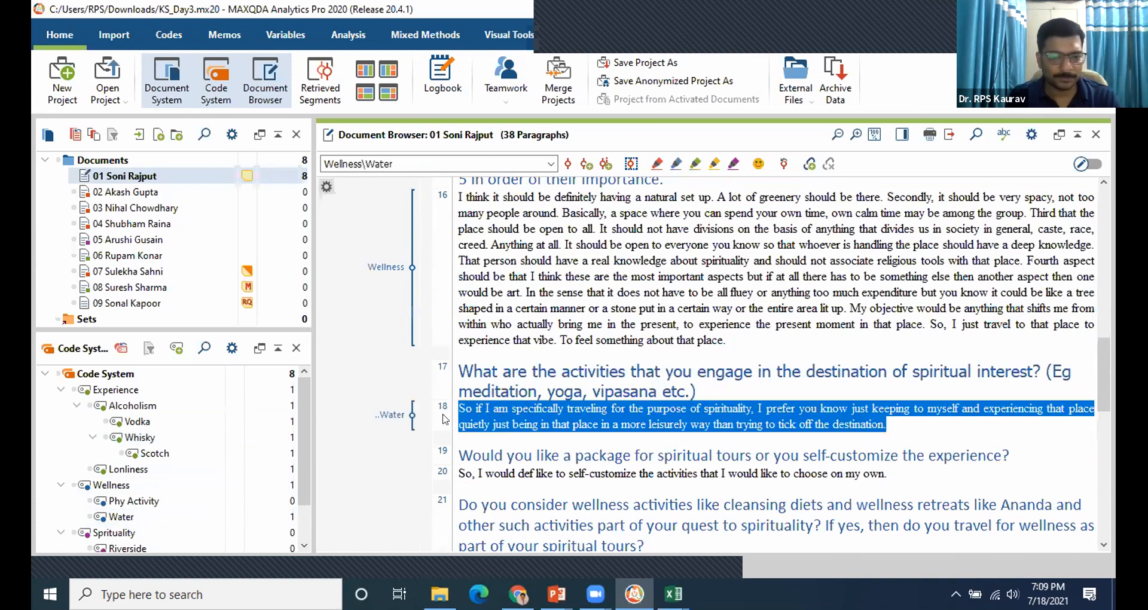
scroll(448, 467, down, 1)
drag(459, 426, 175, 506)
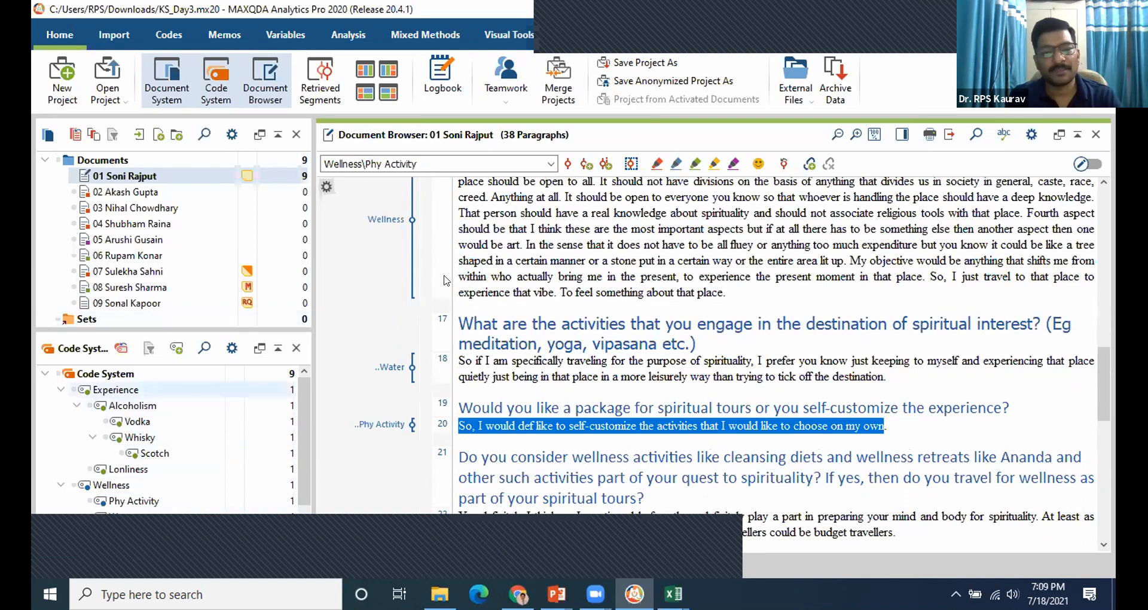
scroll(1105, 150, up, 3)
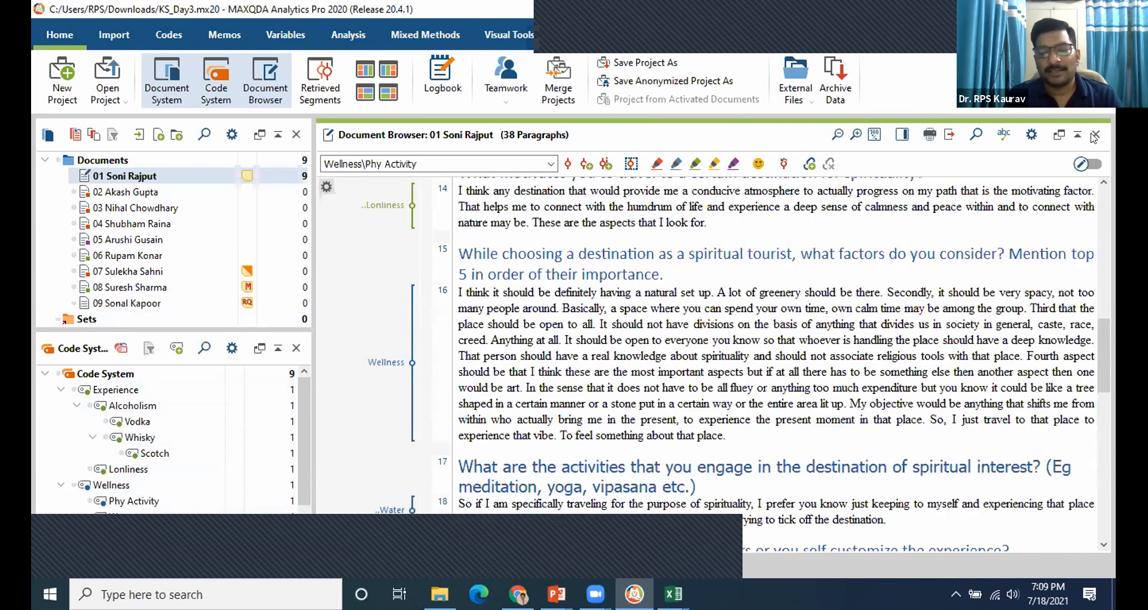
Assign the codes Experience, Wellness and Sprituality to the code shortcuts Ctrl+1, Ctrl+2 and Ctrl+3 respectively.
click(165, 33)
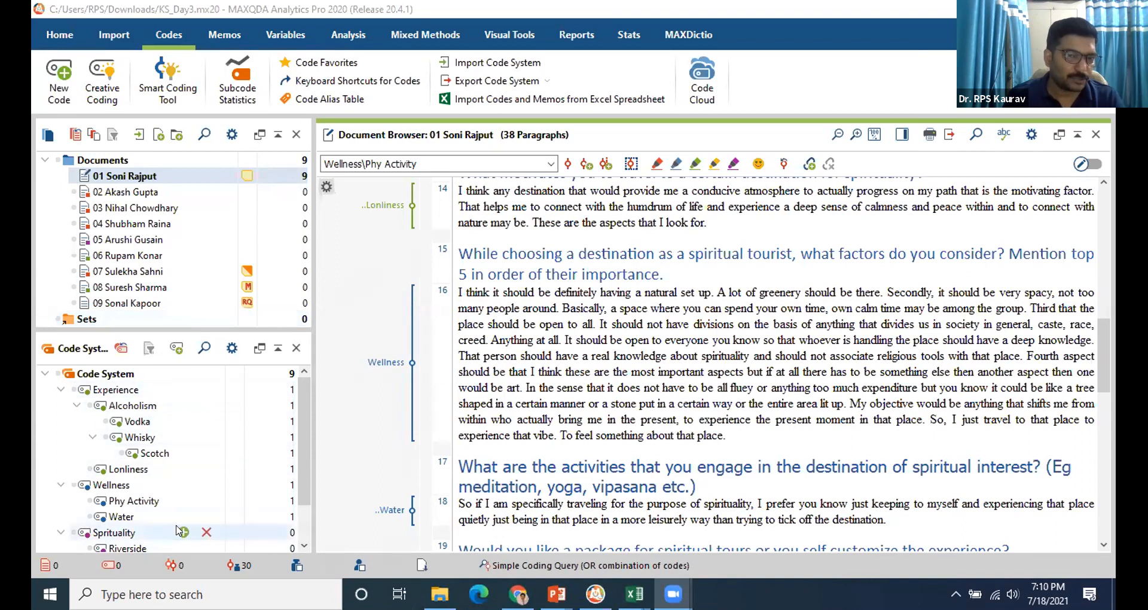
click(383, 83)
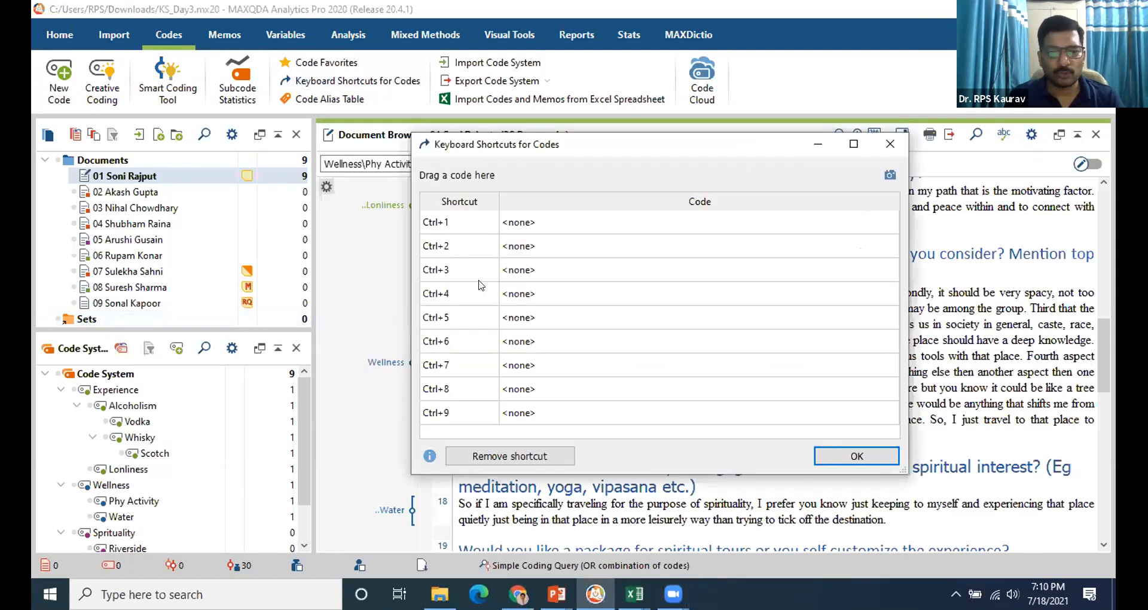
click(114, 389)
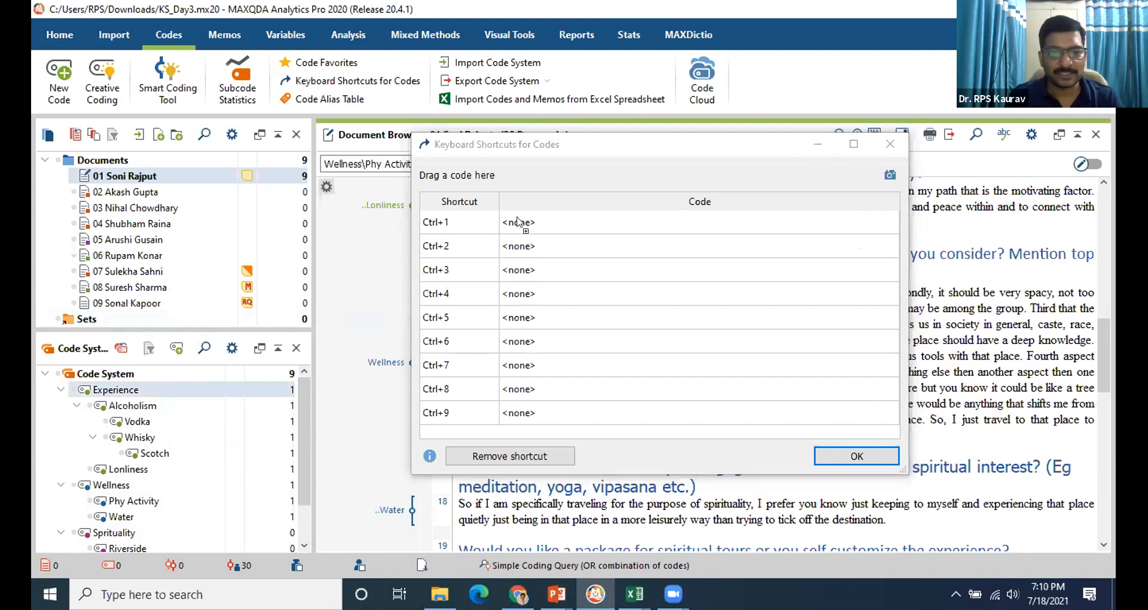
drag(518, 236, 518, 227)
drag(114, 485, 529, 250)
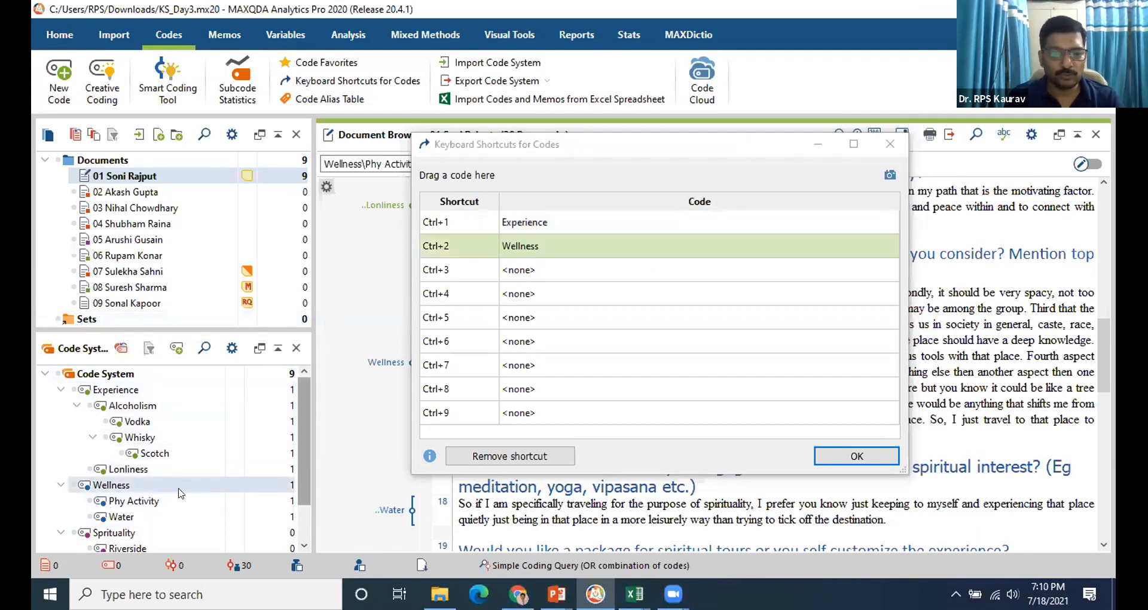
drag(113, 532, 529, 274)
Assign the subcode Chanting Mantras to shortcut Ctrl+9 and Riverside to Ctrl+8, and accept the shortcut list.
scroll(159, 480, down, 1)
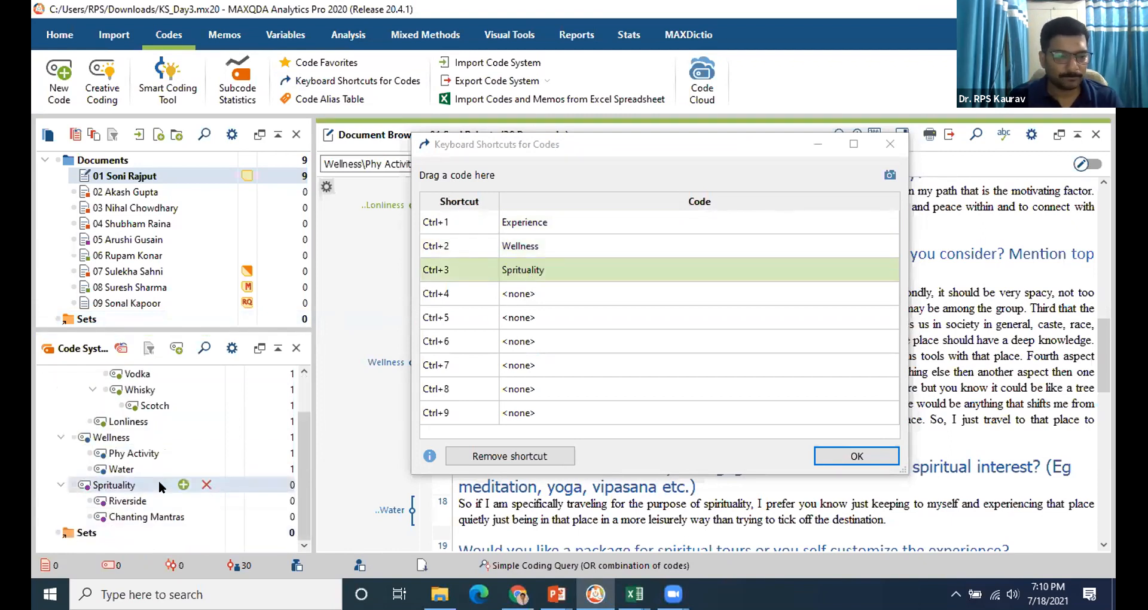
drag(150, 520, 507, 424)
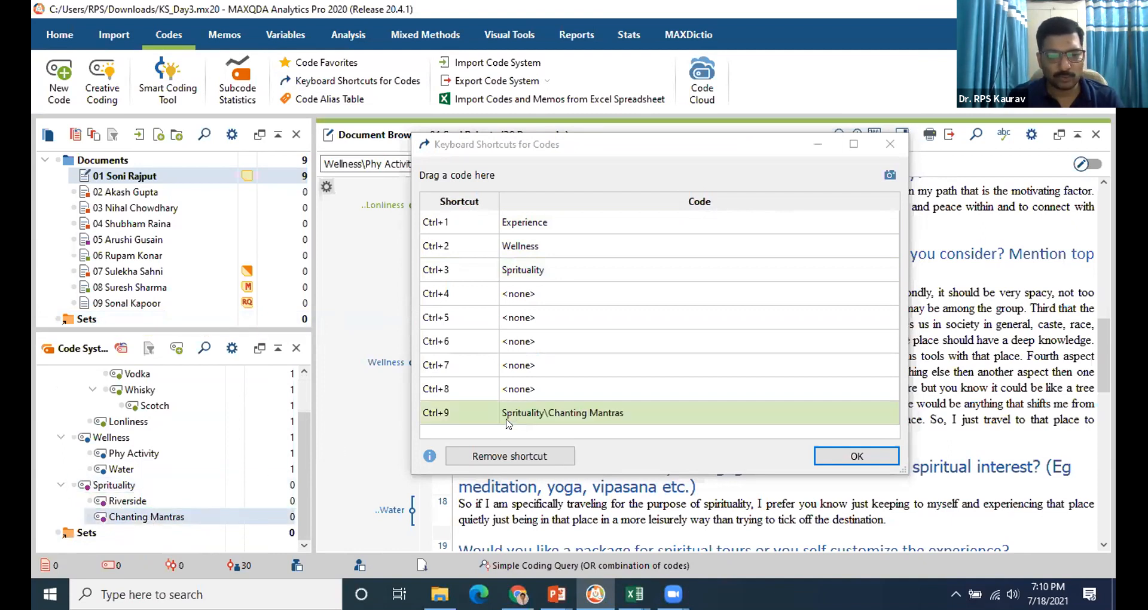
drag(127, 502, 521, 392)
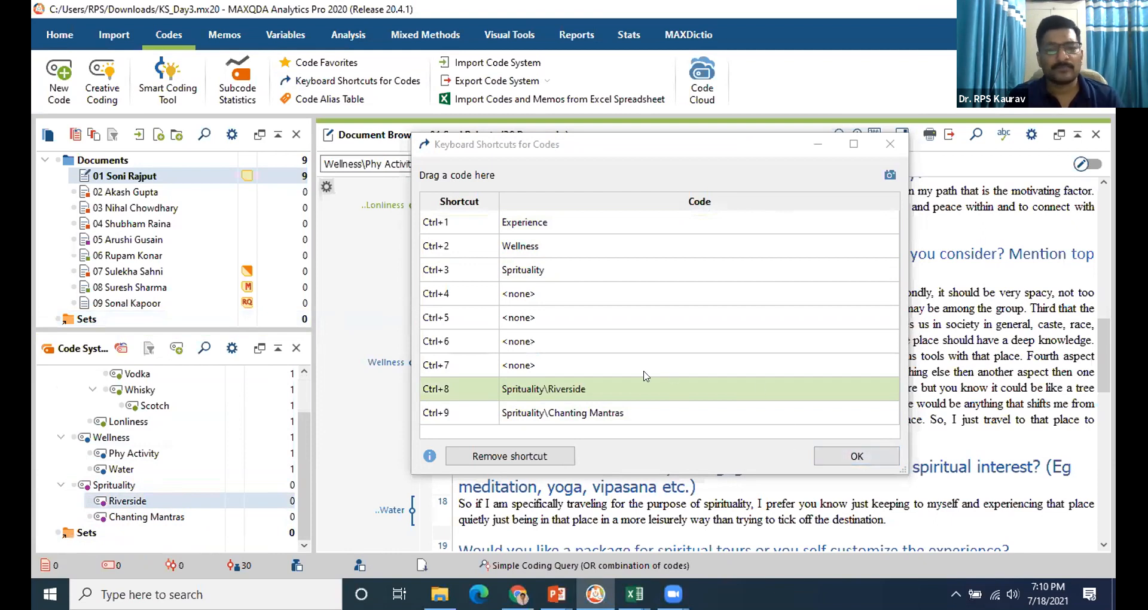
click(859, 457)
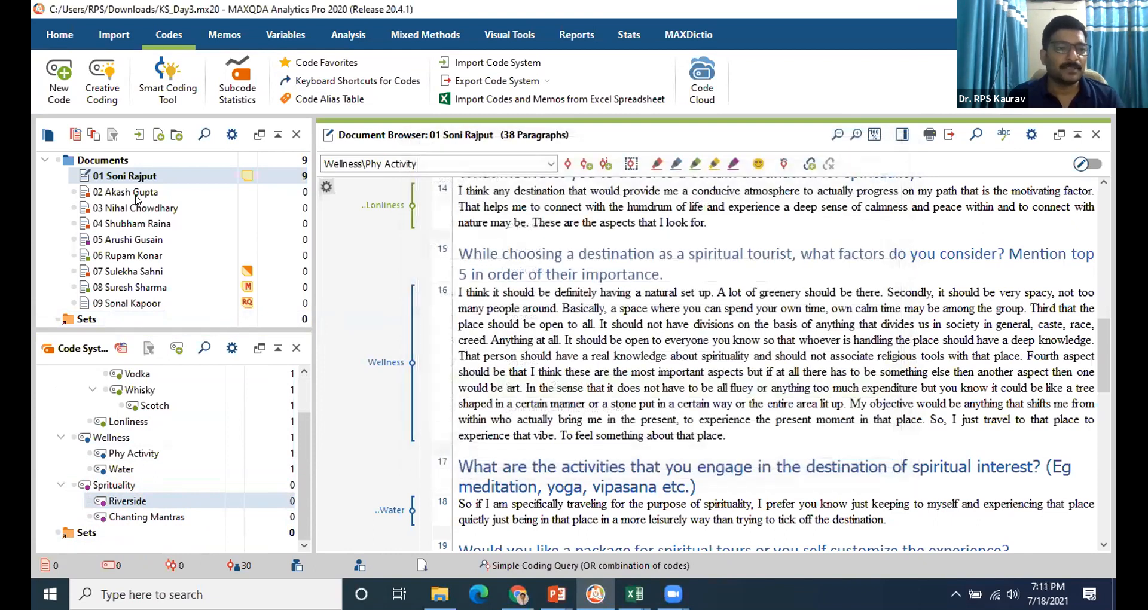
Open document 02 in a new tab and code its paragraph 2 with Experience using the assigned shortcut.
right_click(135, 196)
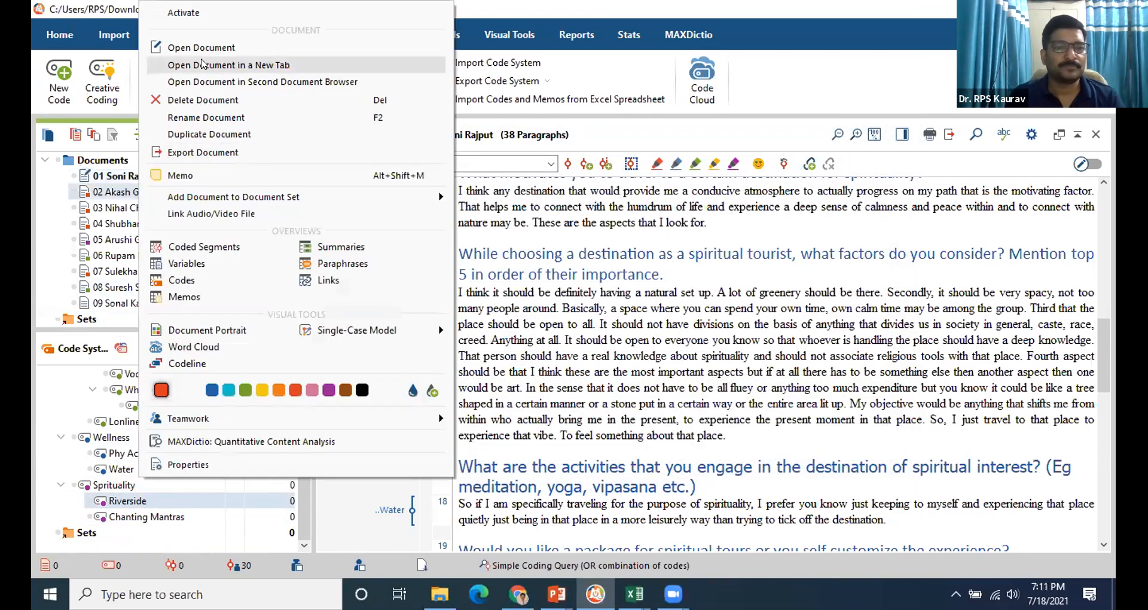
key(Return)
drag(457, 230, 786, 235)
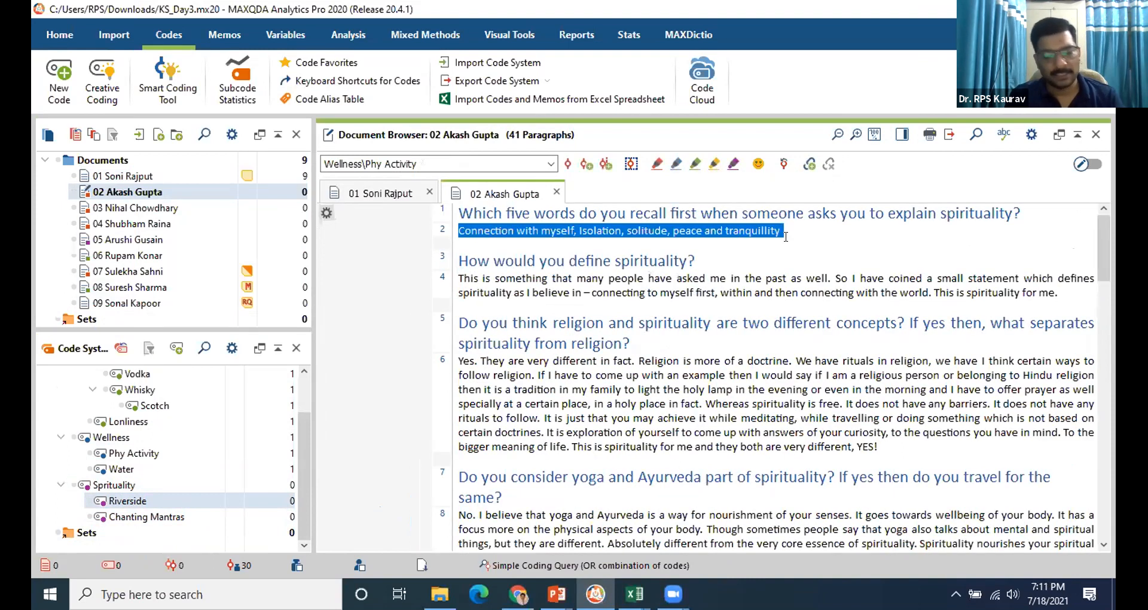
key(ctrl+1)
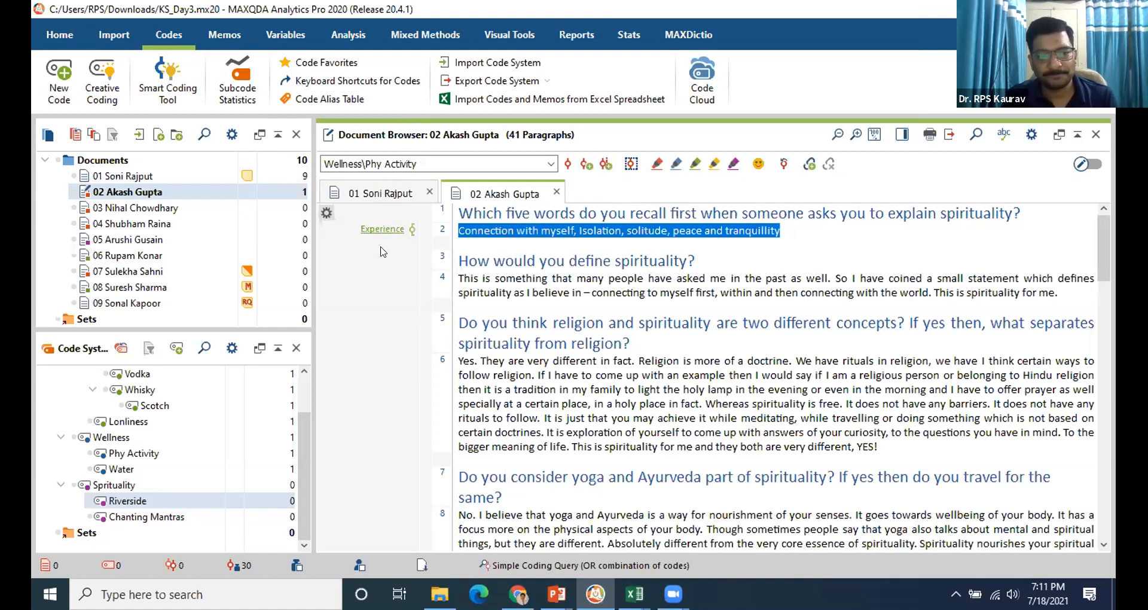
Code the answer in paragraph 4 of document 02 with Sprituality using its assigned code shortcut.
drag(458, 279, 1065, 292)
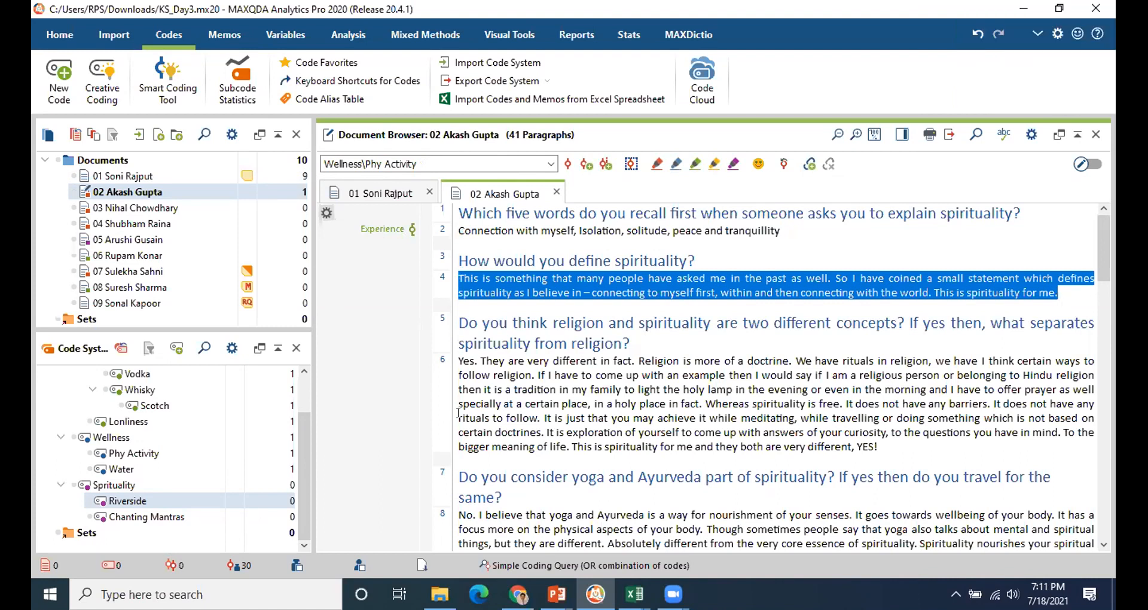
key(ctrl+2)
Select the answers in paragraphs 6, 2 and 4 in turn, and review the list of keyboard shortcuts assigned to codes.
drag(457, 362, 891, 451)
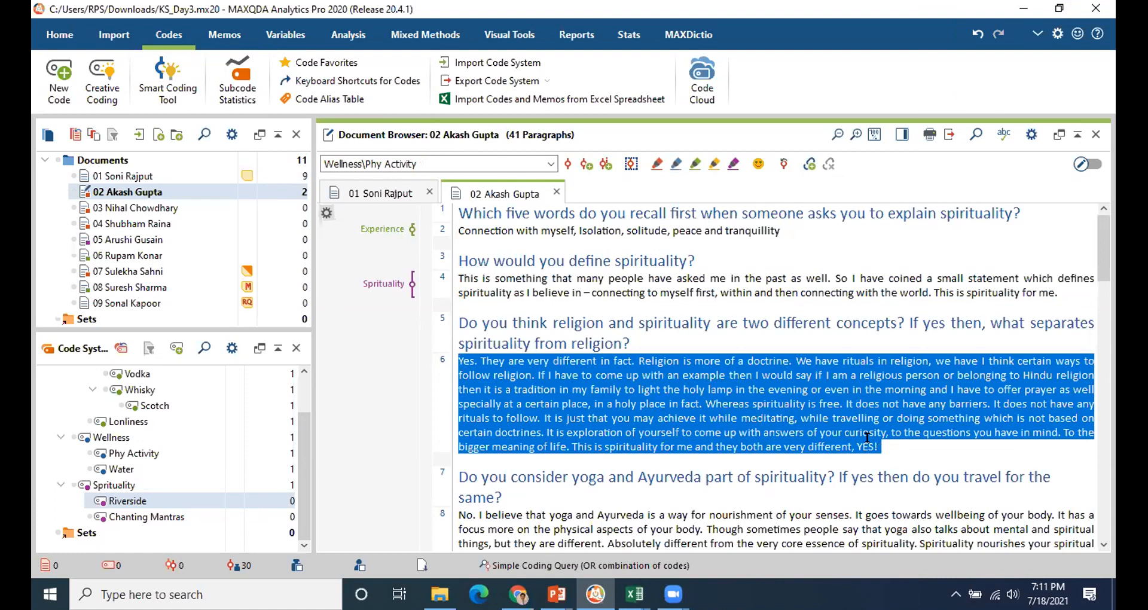
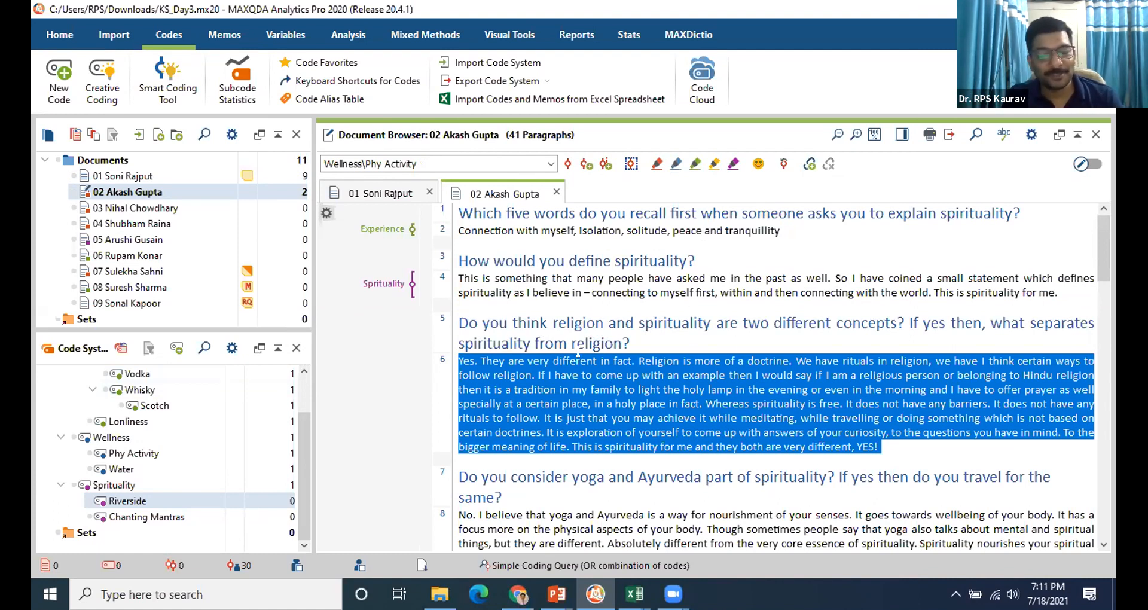
scroll(430, 374, down, 1)
scroll(381, 392, down, 1)
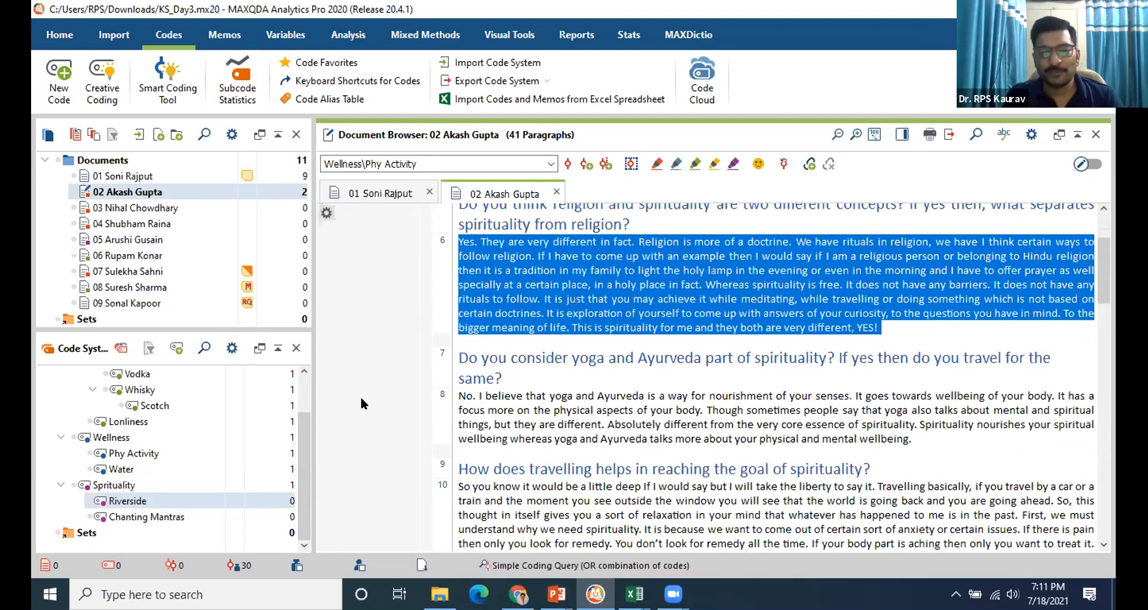
scroll(360, 397, up, 2)
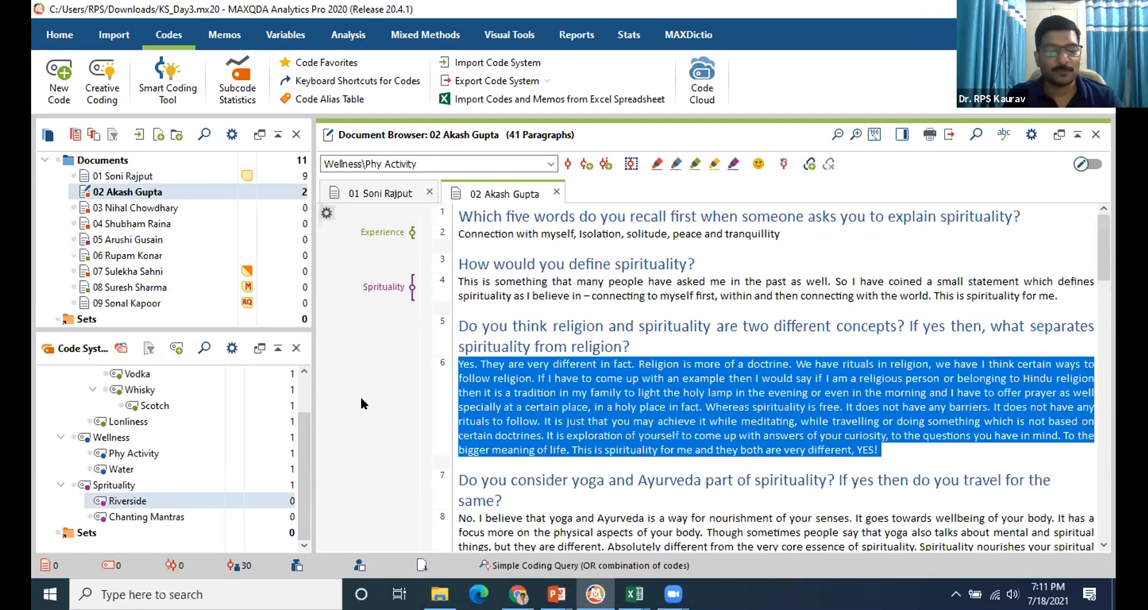
click(442, 233)
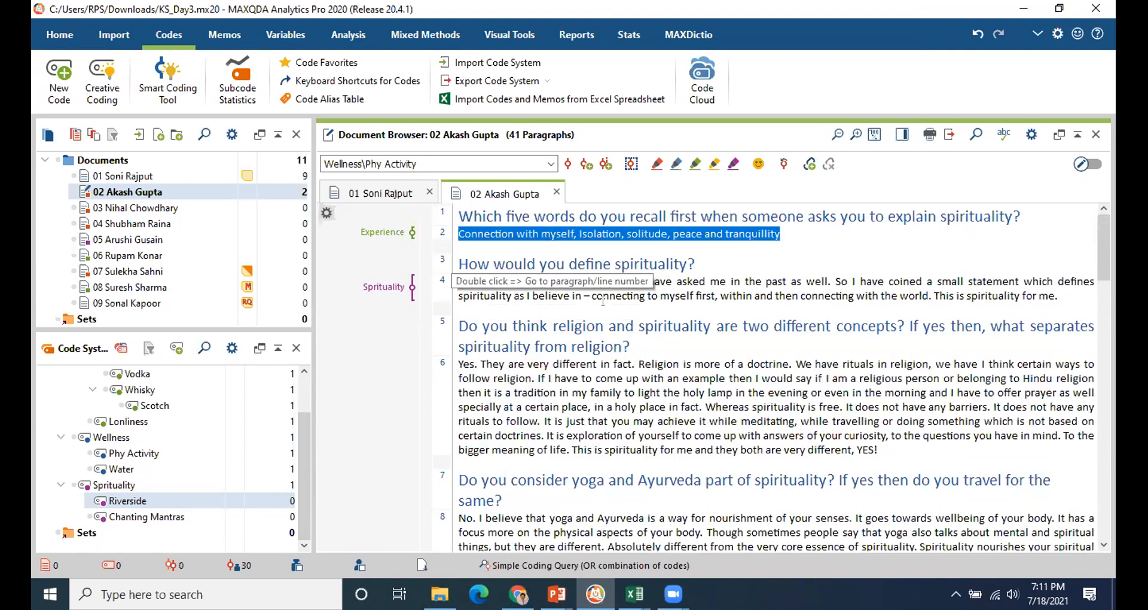
click(440, 291)
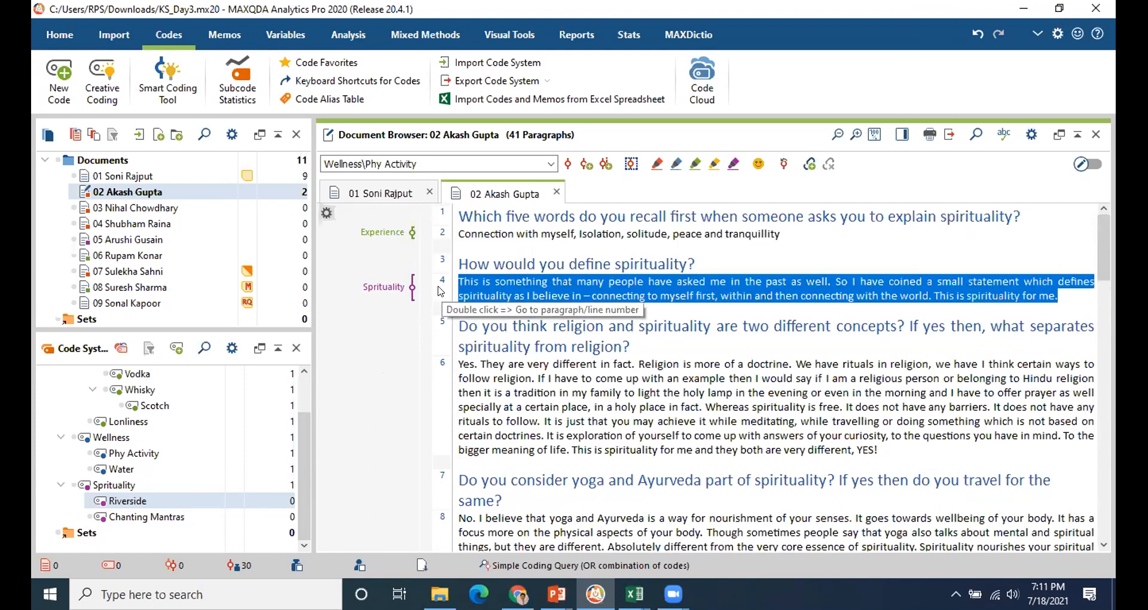
scroll(439, 298, down, 4)
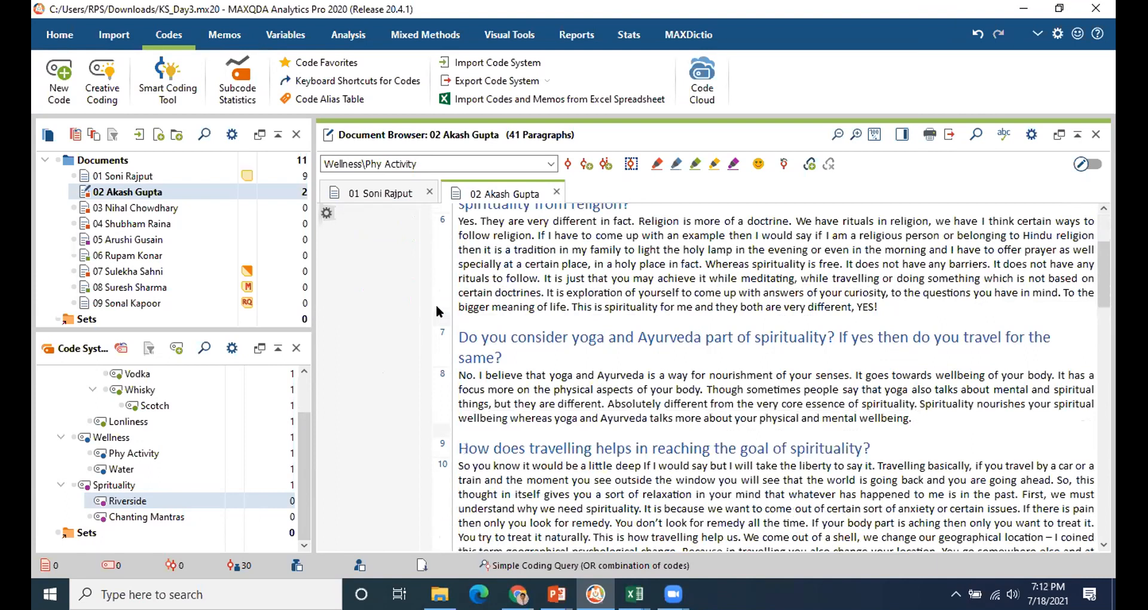
scroll(436, 304, down, 2)
scroll(436, 304, up, 6)
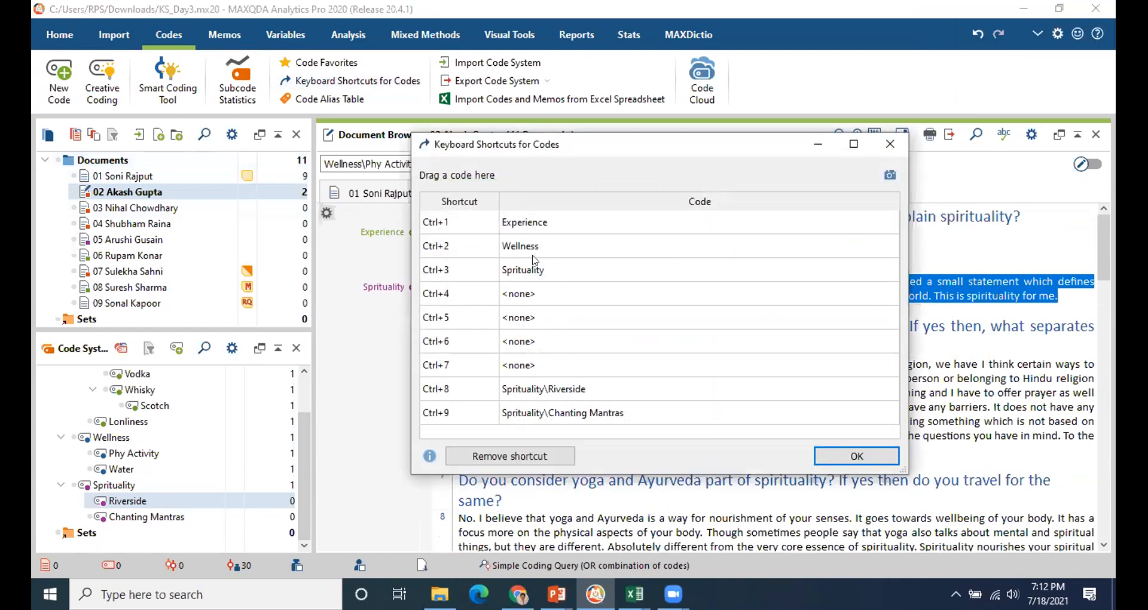
click(856, 456)
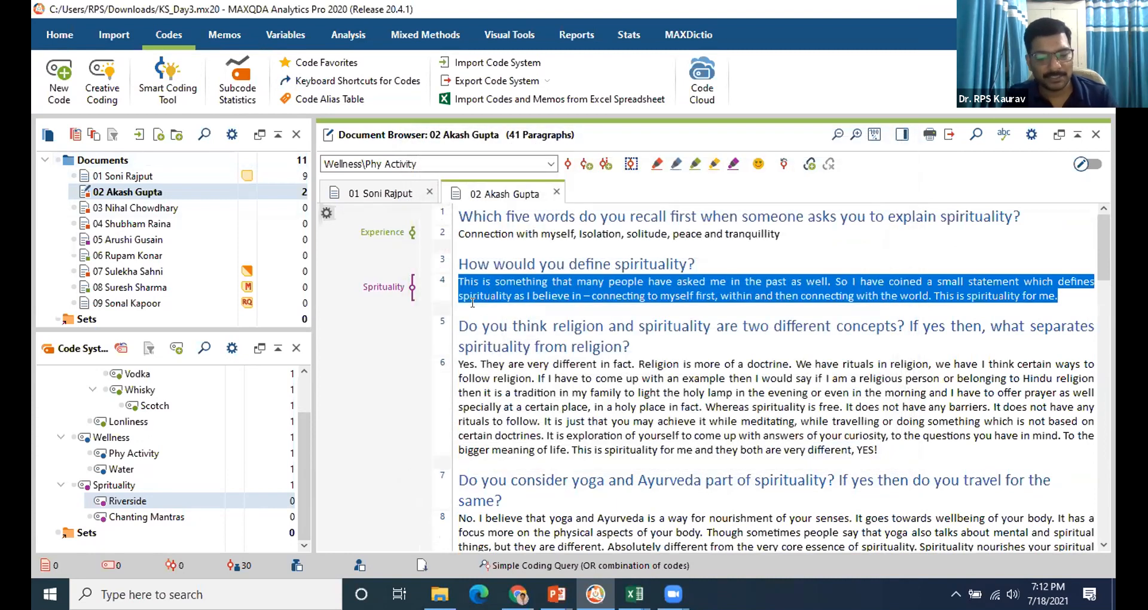
Code the whole of paragraph 6 with Chanting Mantras and paragraph 8 with Riverside using their code shortcuts.
click(440, 366)
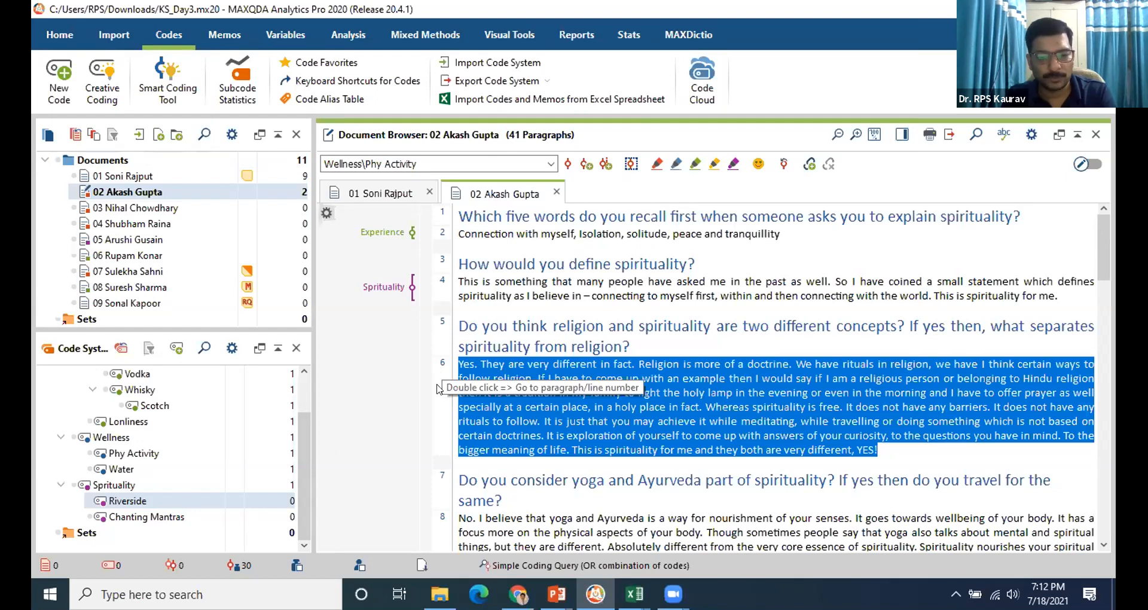
key(ctrl+1)
scroll(565, 387, down, 2)
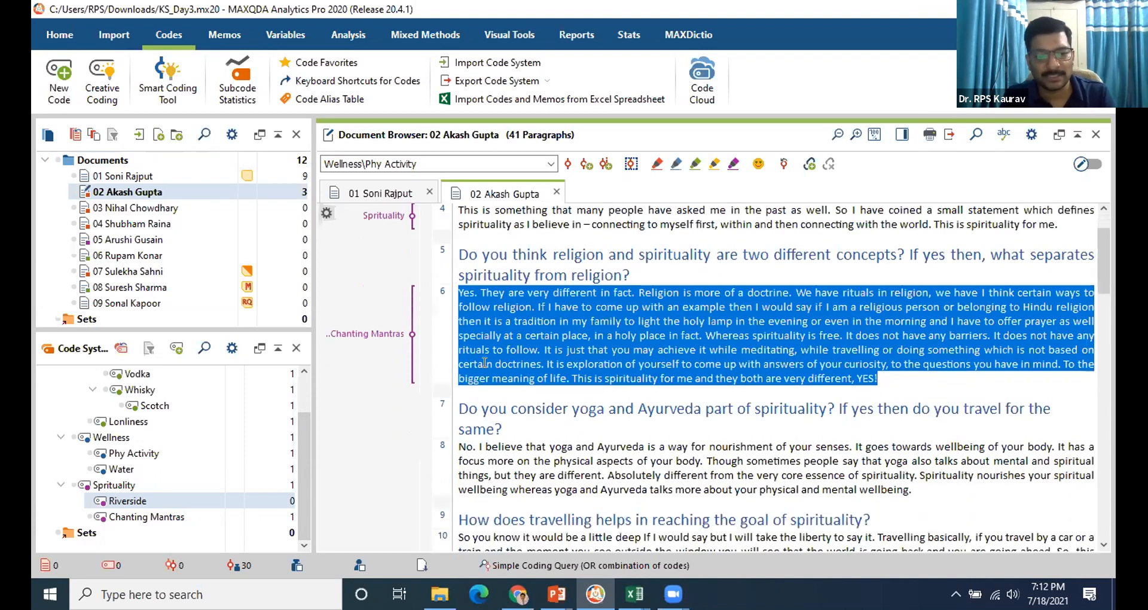
click(443, 442)
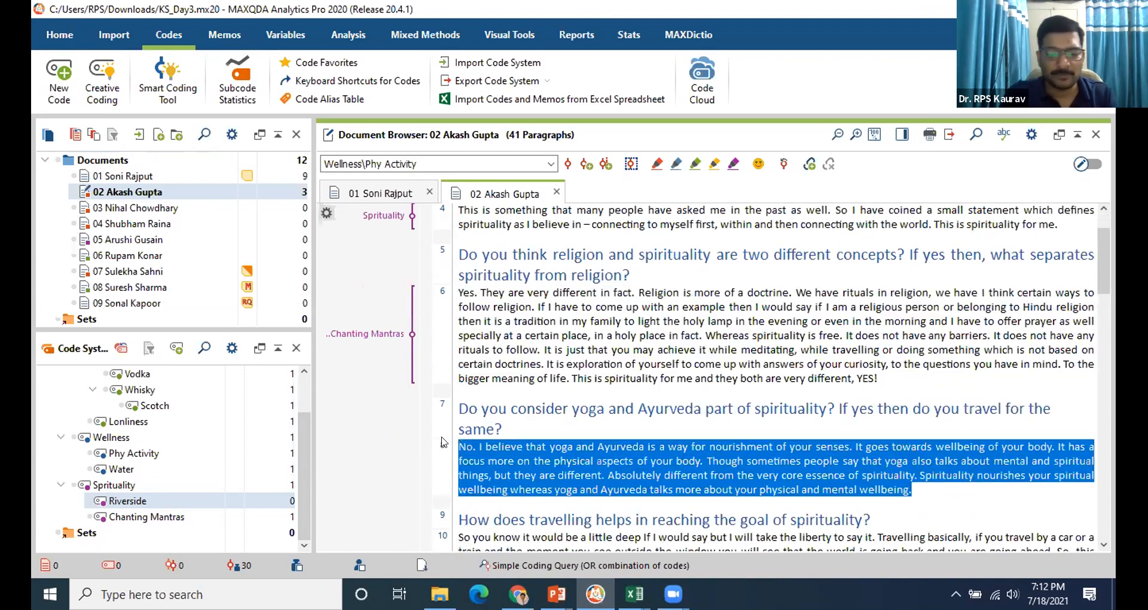
key(ctrl+2)
Code the answers in paragraphs 10 and 12 with Sprituality using its code shortcut.
scroll(440, 442, down, 3)
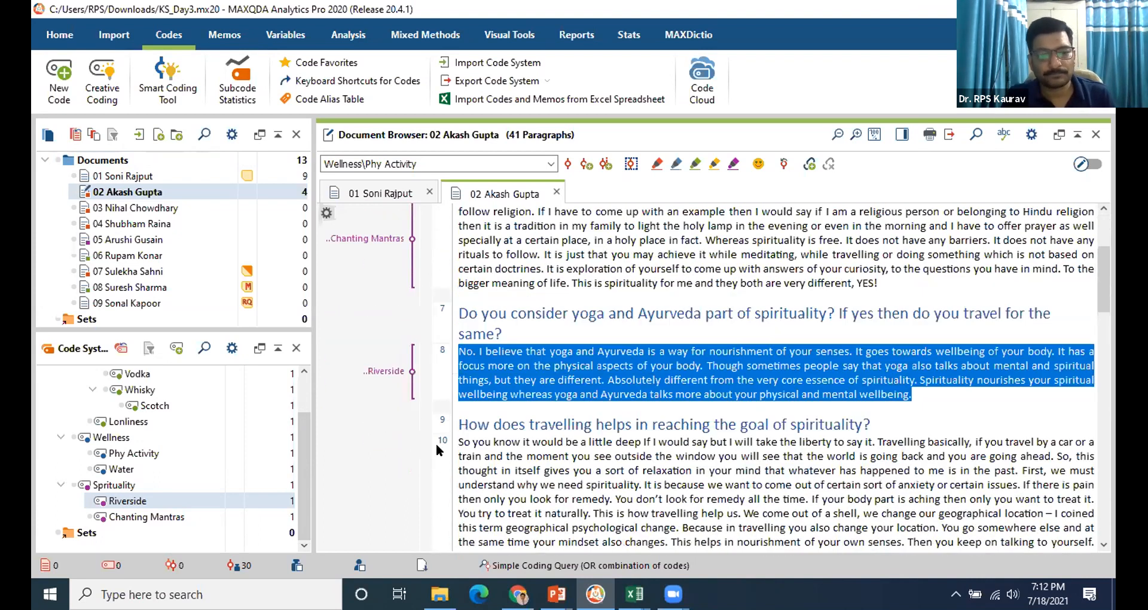
click(439, 442)
key(ctrl+3)
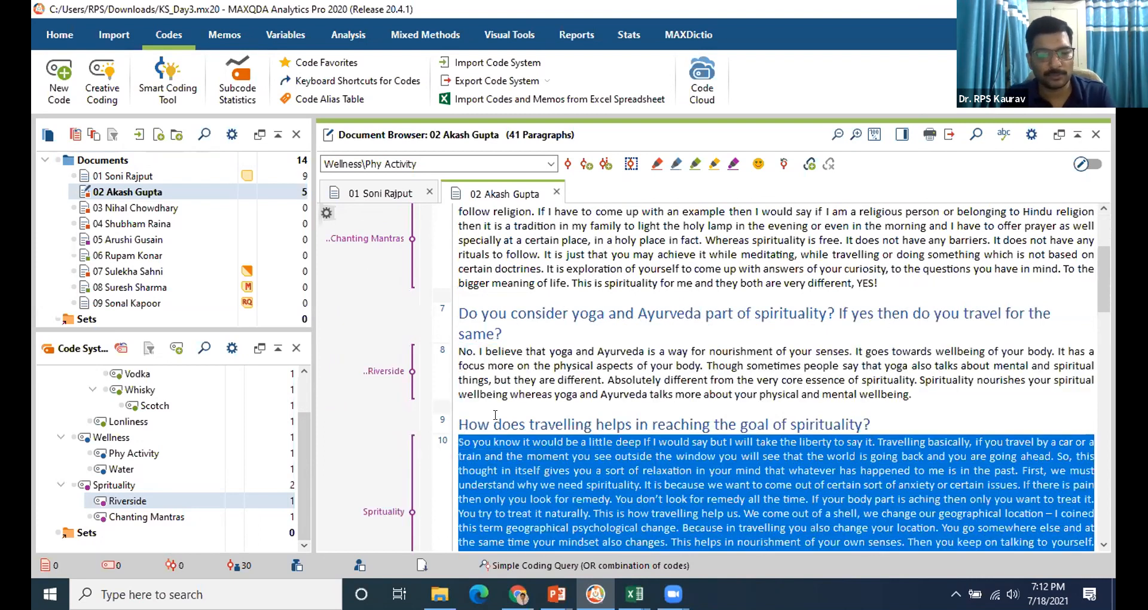
scroll(533, 399, down, 7)
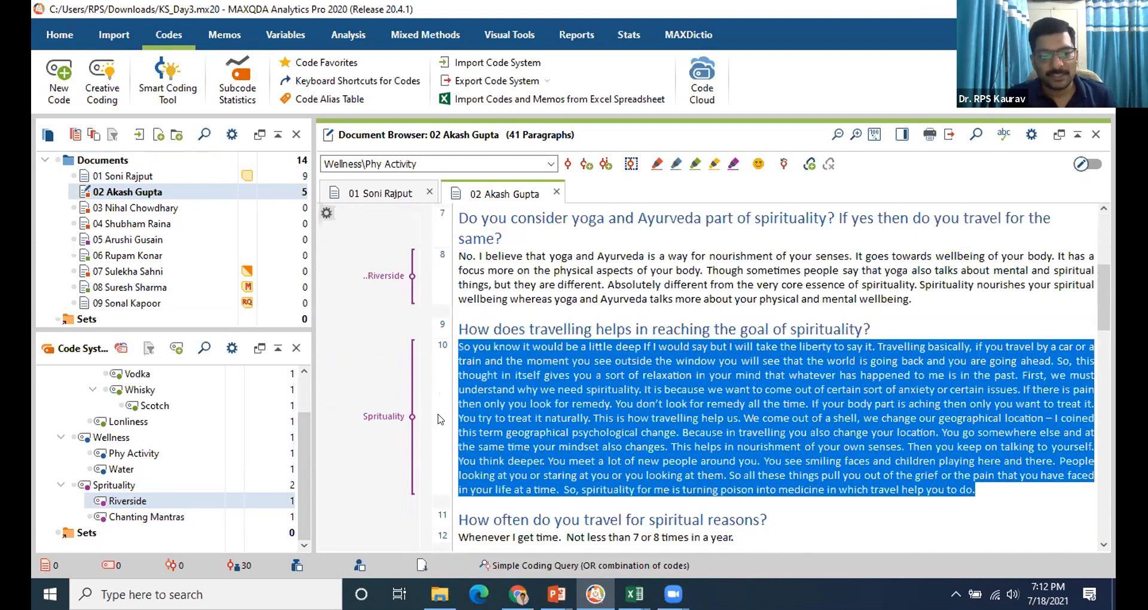
click(440, 418)
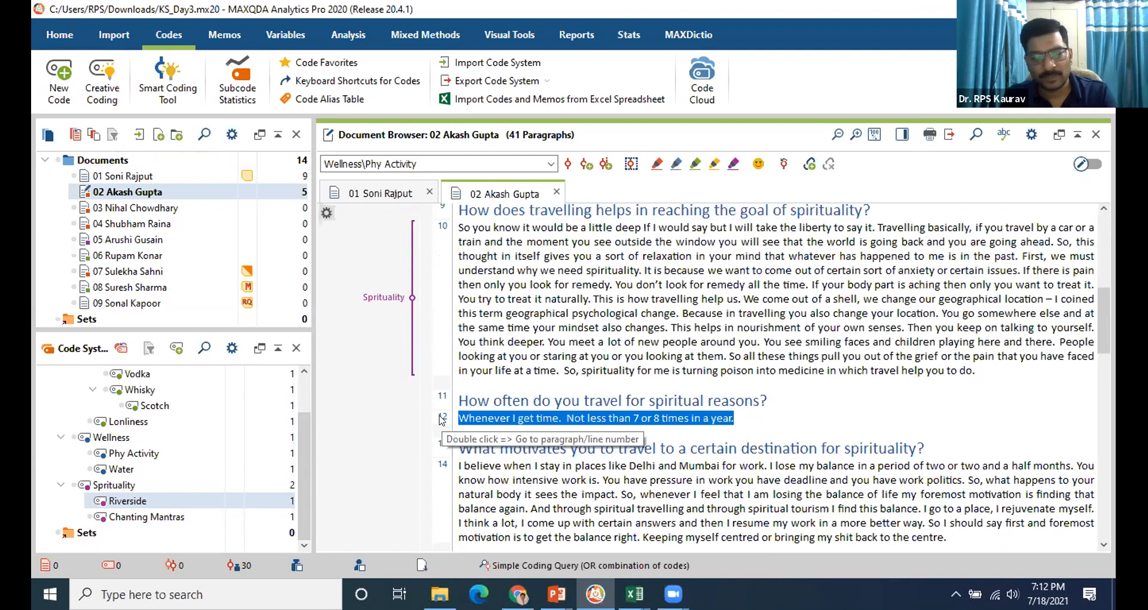
key(ctrl+3)
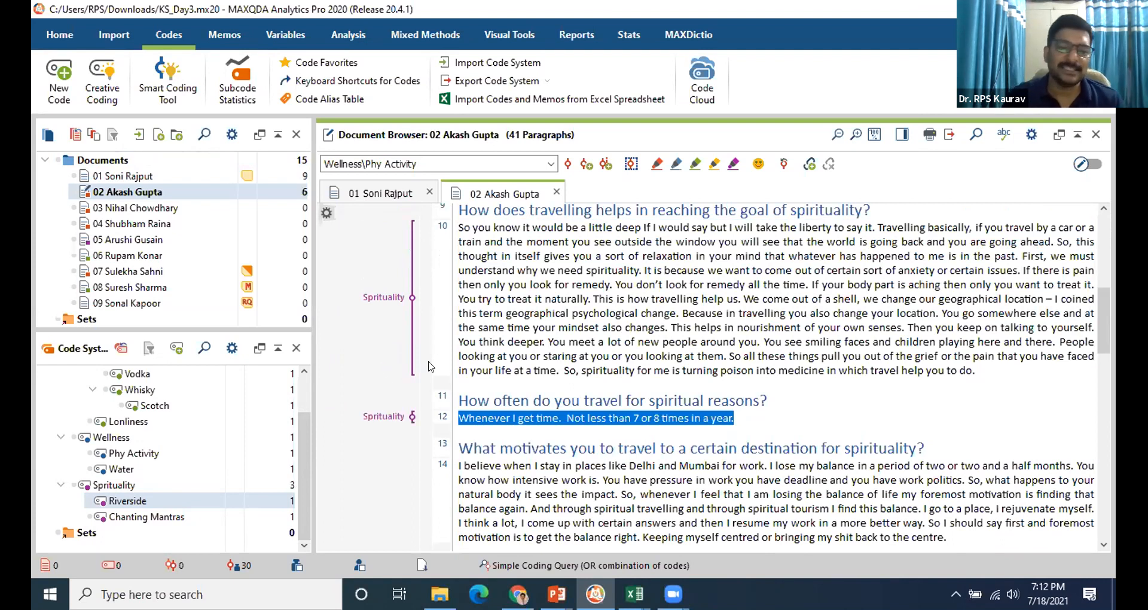
scroll(512, 380, down, 4)
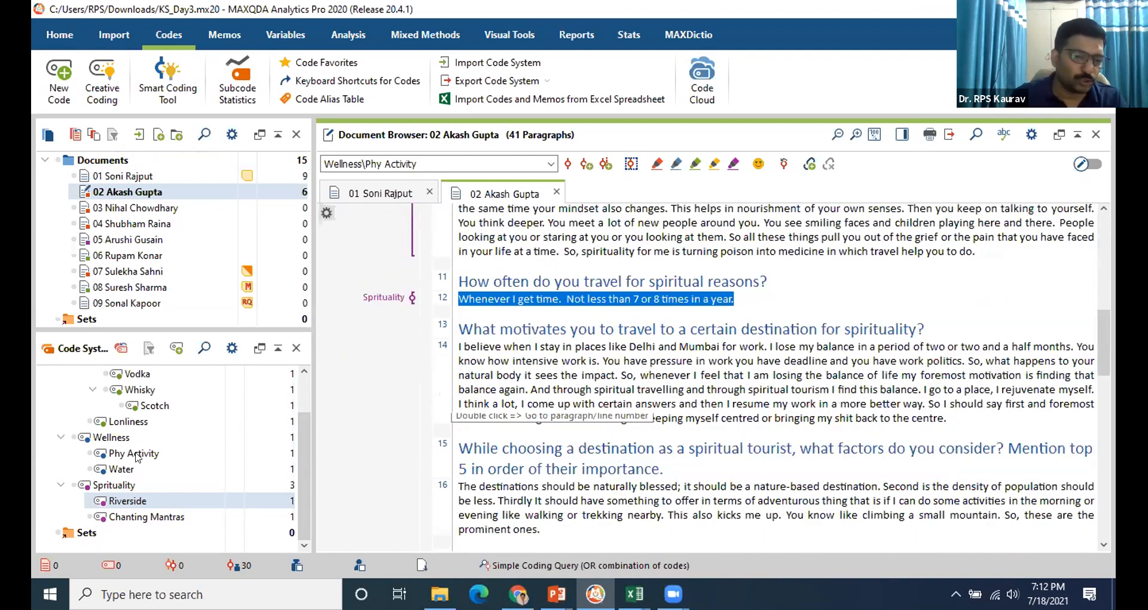
scroll(612, 391, down, 4)
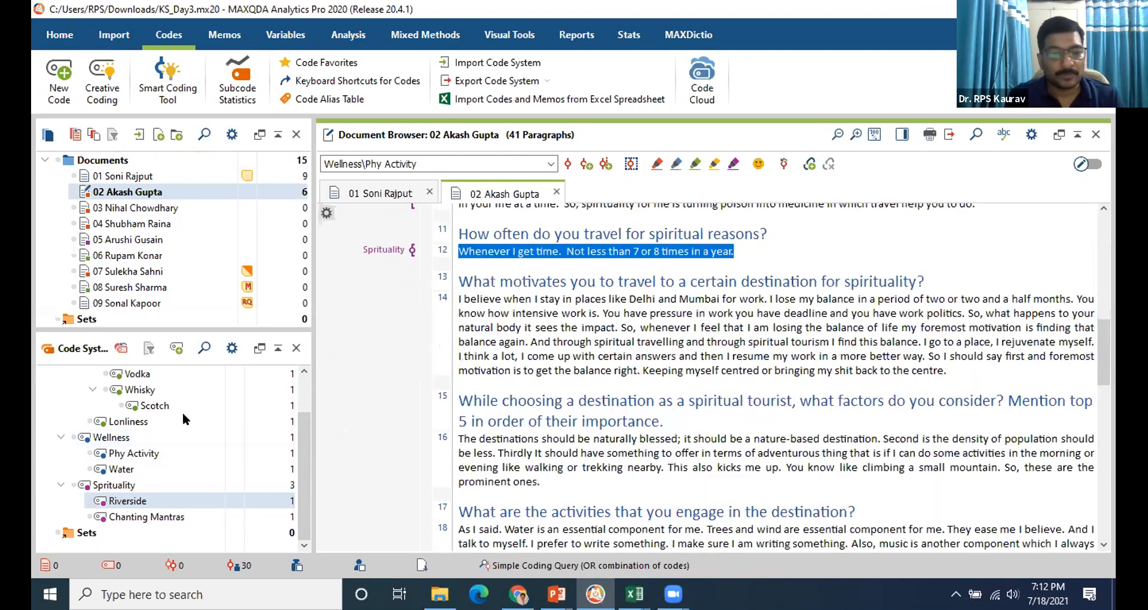
scroll(565, 319, up, 3)
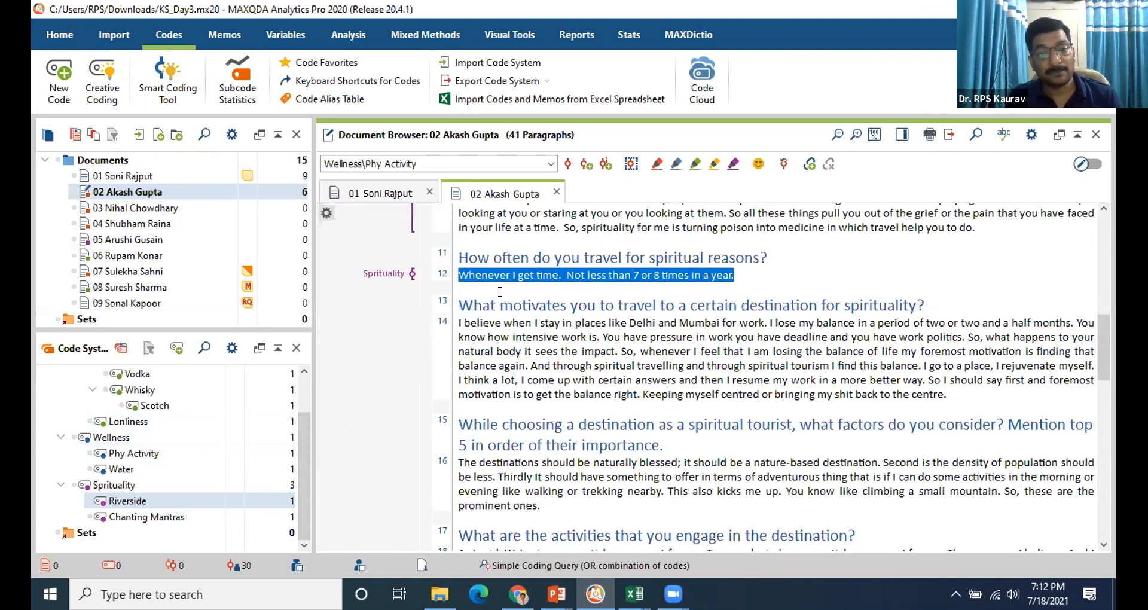
scroll(462, 276, down, 1)
scroll(463, 280, down, 1)
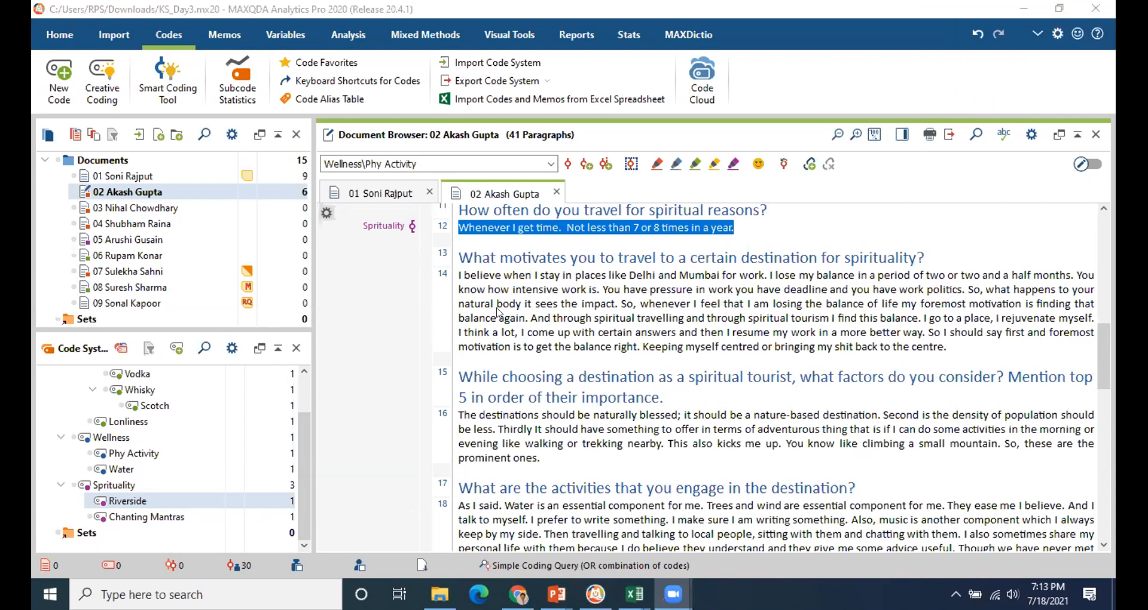
Additionally code the whole of paragraph 10 with Chanting Mantras and Experience.
scroll(494, 299, up, 5)
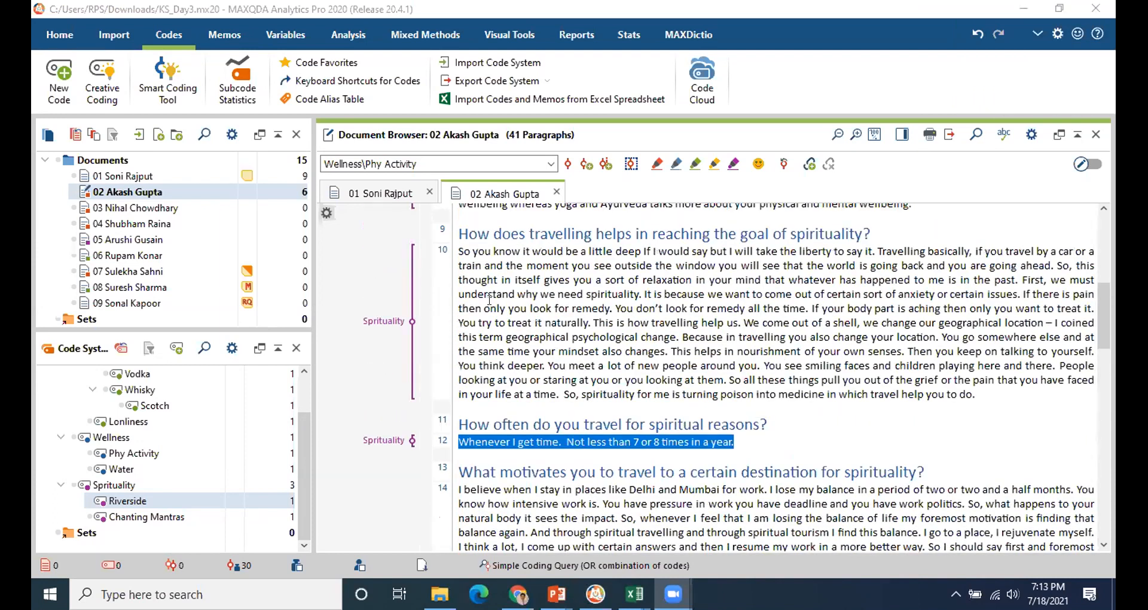
scroll(489, 299, up, 3)
scroll(498, 288, down, 1)
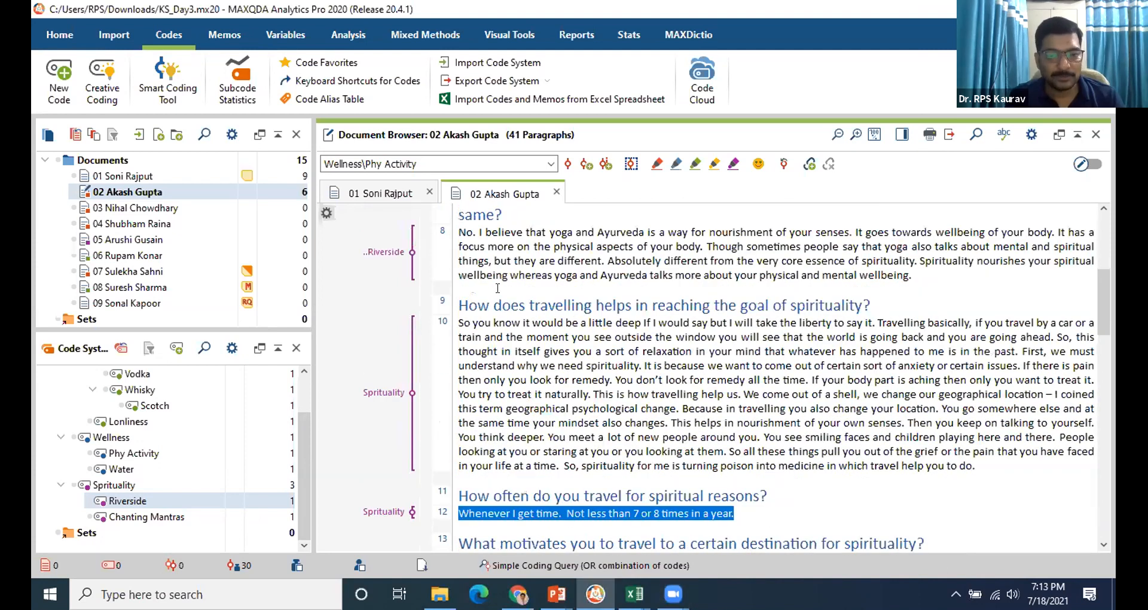
click(412, 393)
drag(539, 395, 146, 517)
key(ctrl+2)
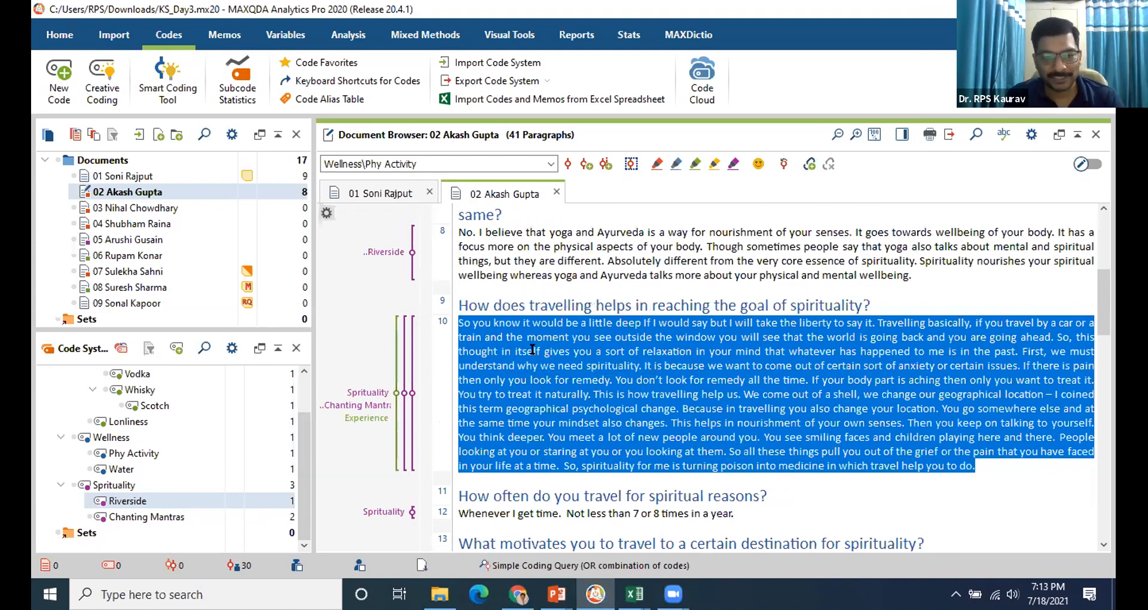
click(462, 339)
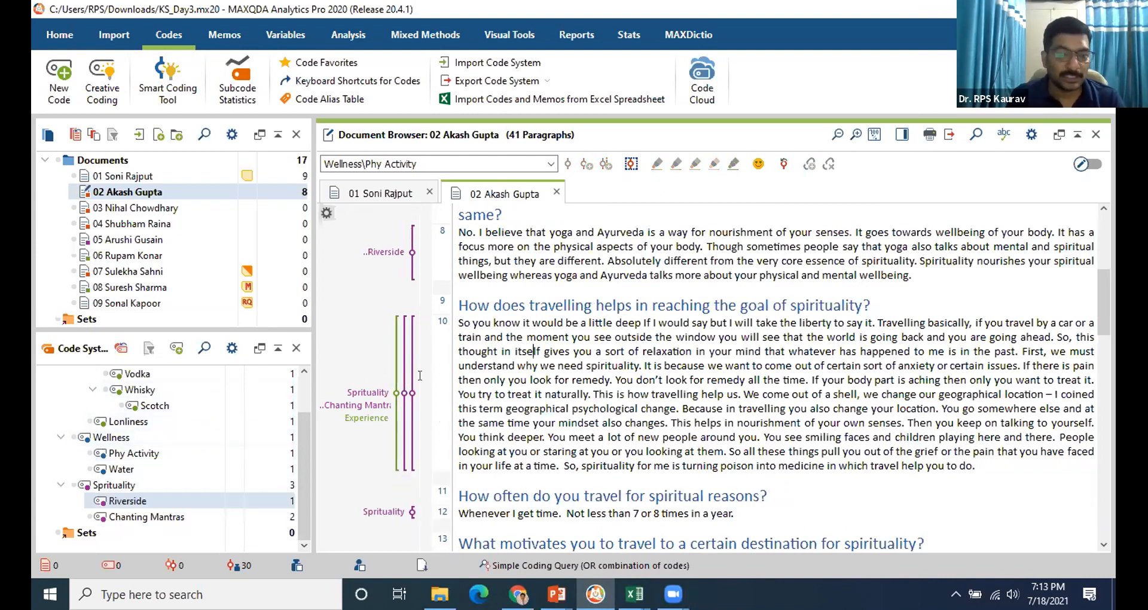
Activate the subcodes Phy Activity and Water, and select the paragraph 10 passage from "It is because we want" to "your mindset also changes.".
click(89, 453)
click(88, 469)
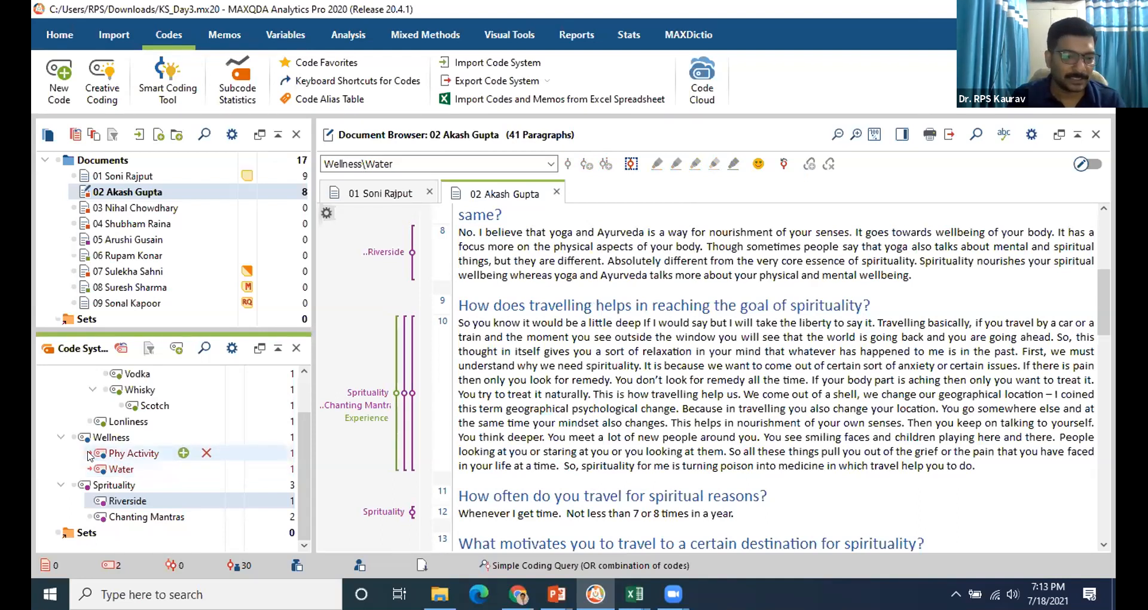
click(88, 453)
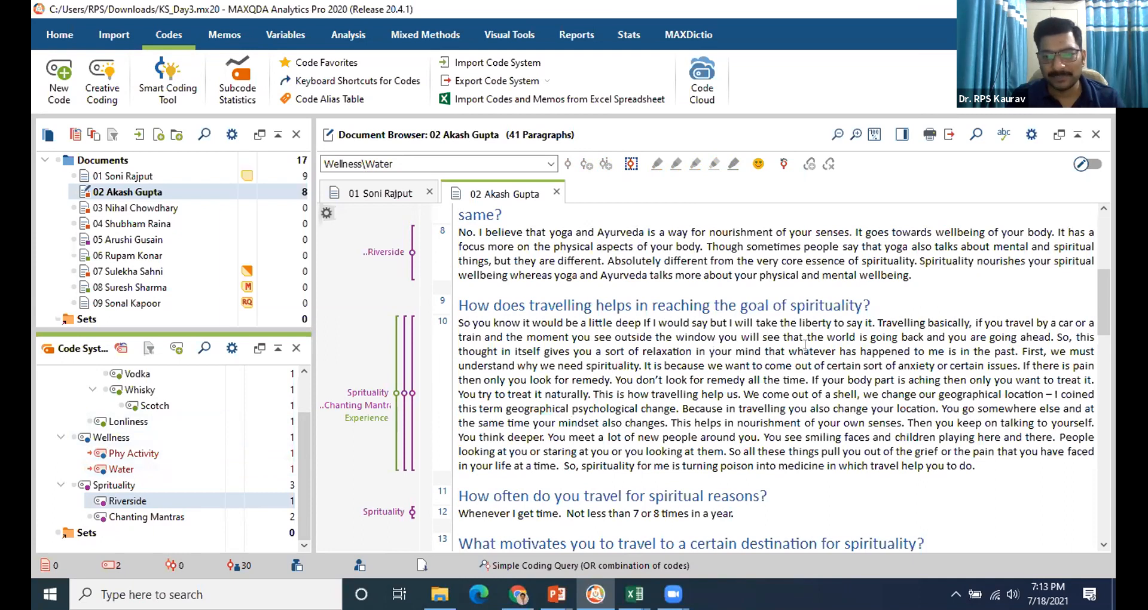
drag(641, 364, 666, 419)
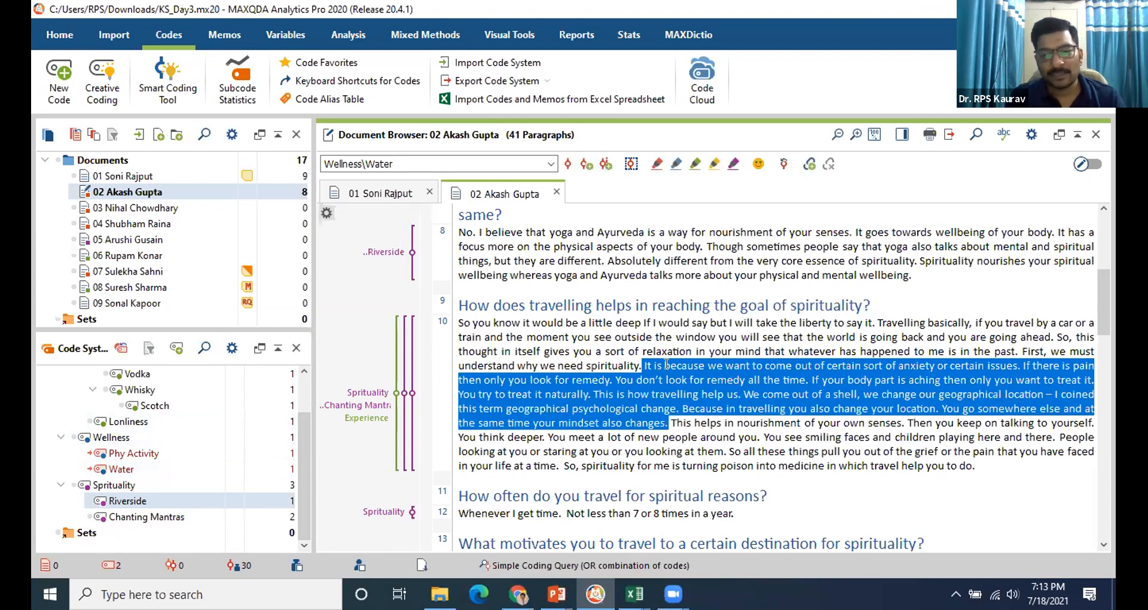
key(ctrl+shift+f)
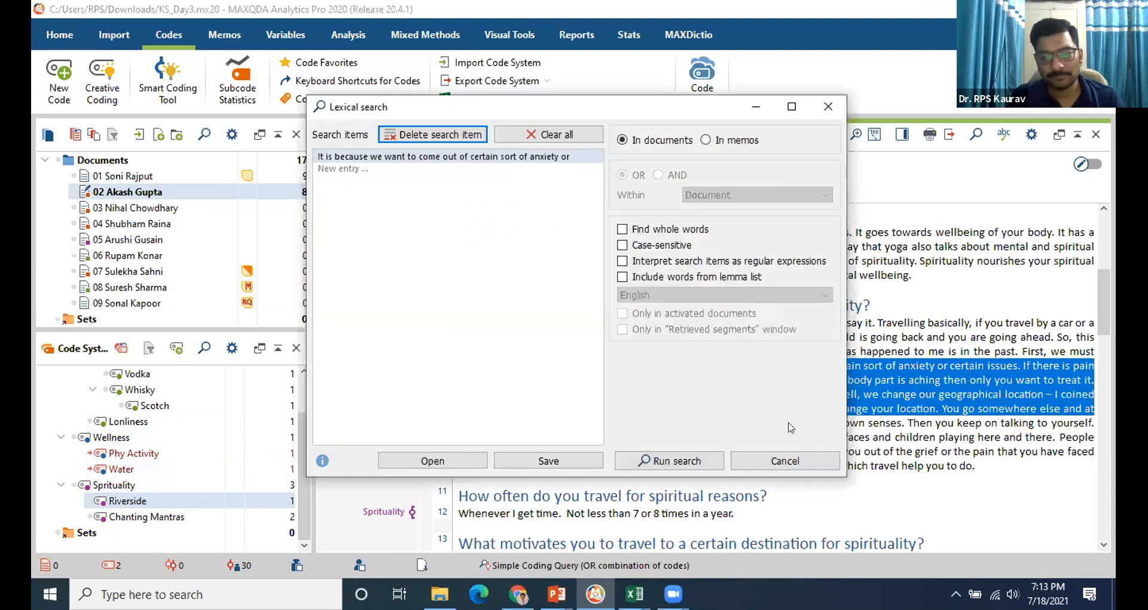
click(784, 461)
key(Escape)
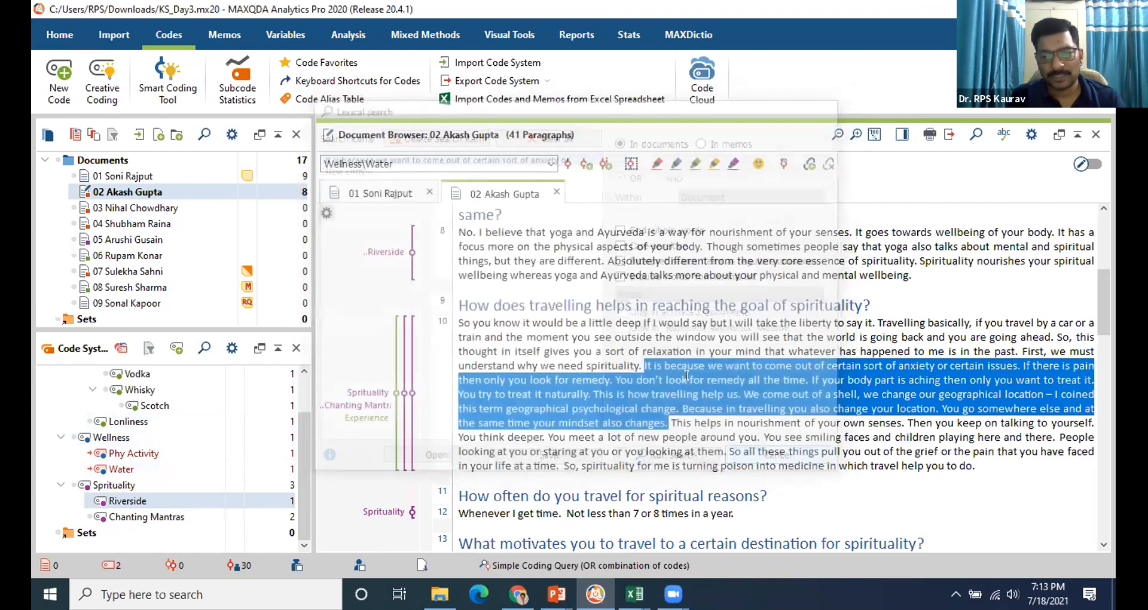
Code the selected passage in paragraph 10 with the activated codes.
right_click(686, 374)
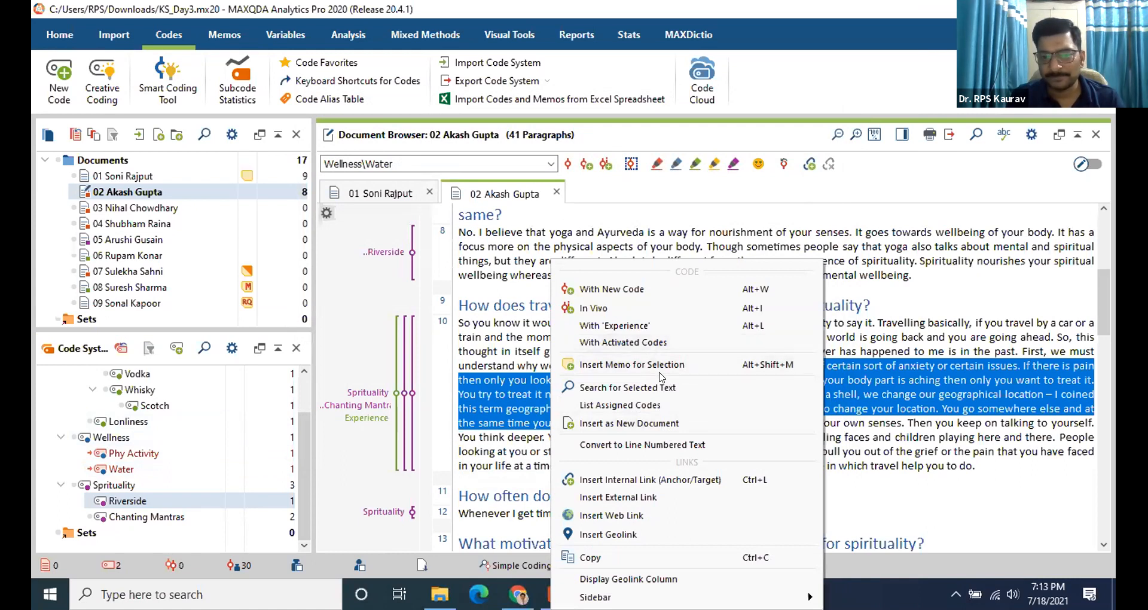
click(653, 338)
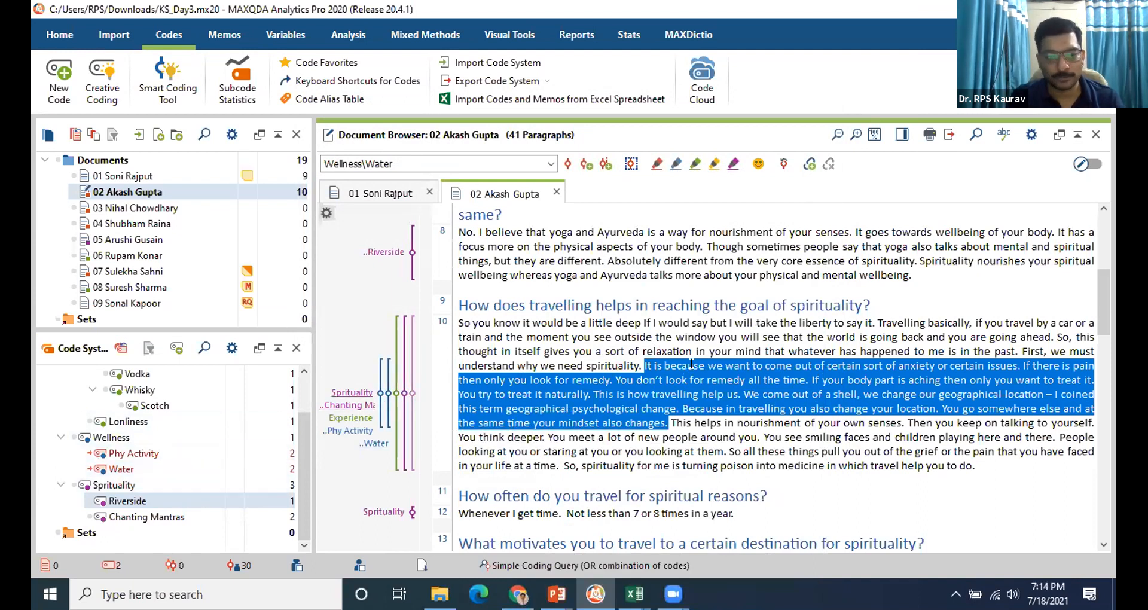
Open document 03 in the Document Browser in place of document 02.
scroll(691, 363, down, 1)
scroll(691, 363, up, 2)
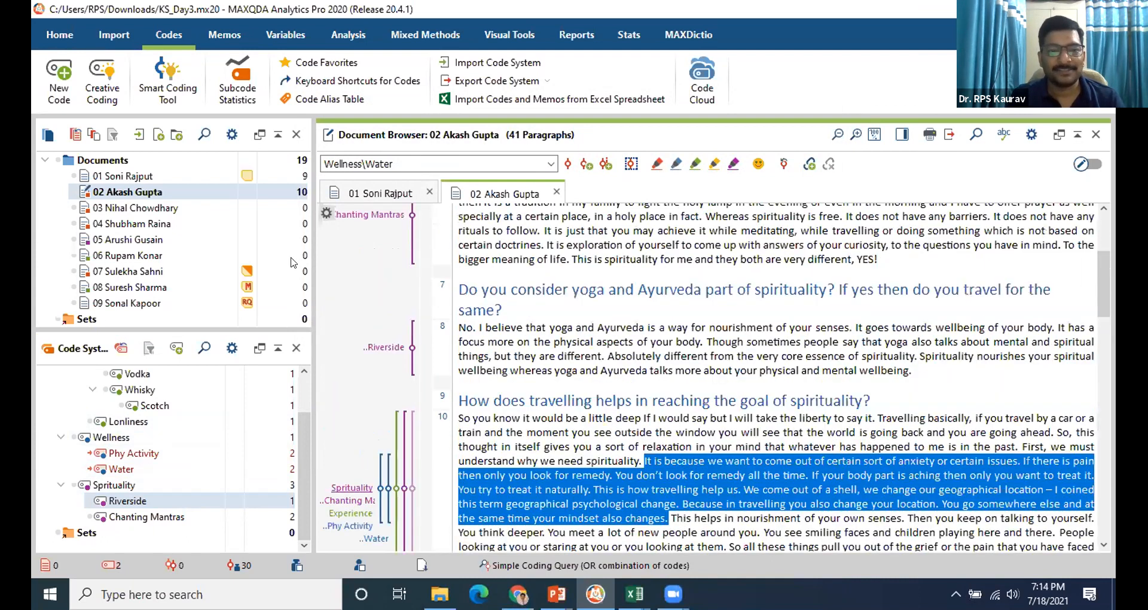
click(126, 209)
double_click(126, 211)
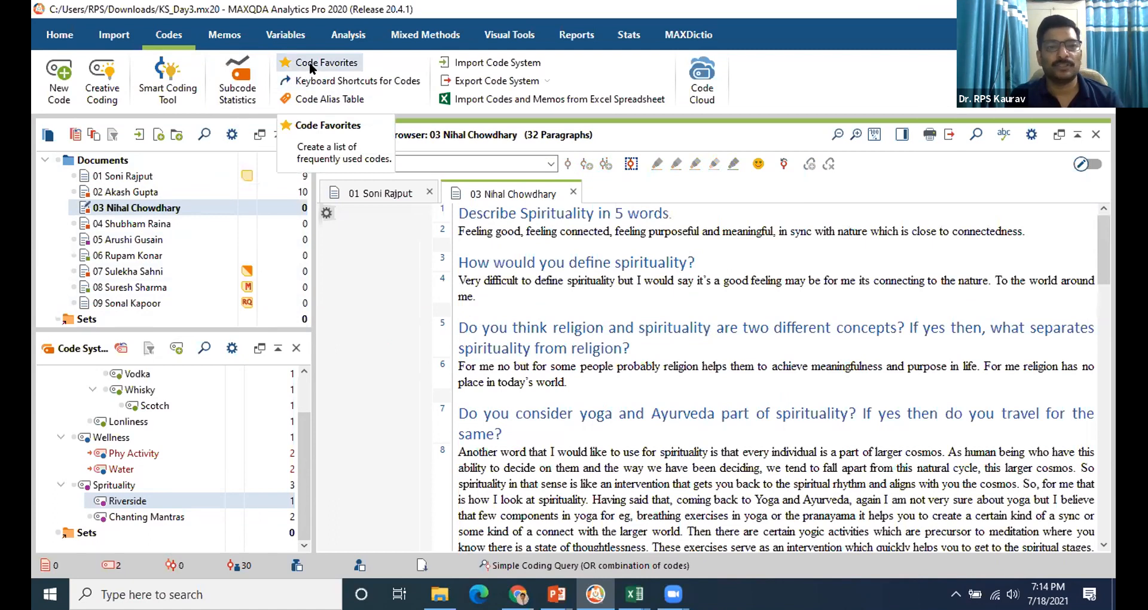
Open Code Favorites and add the codes Experience, Wellness, Sprituality and Chanting Mantras to the list.
click(353, 62)
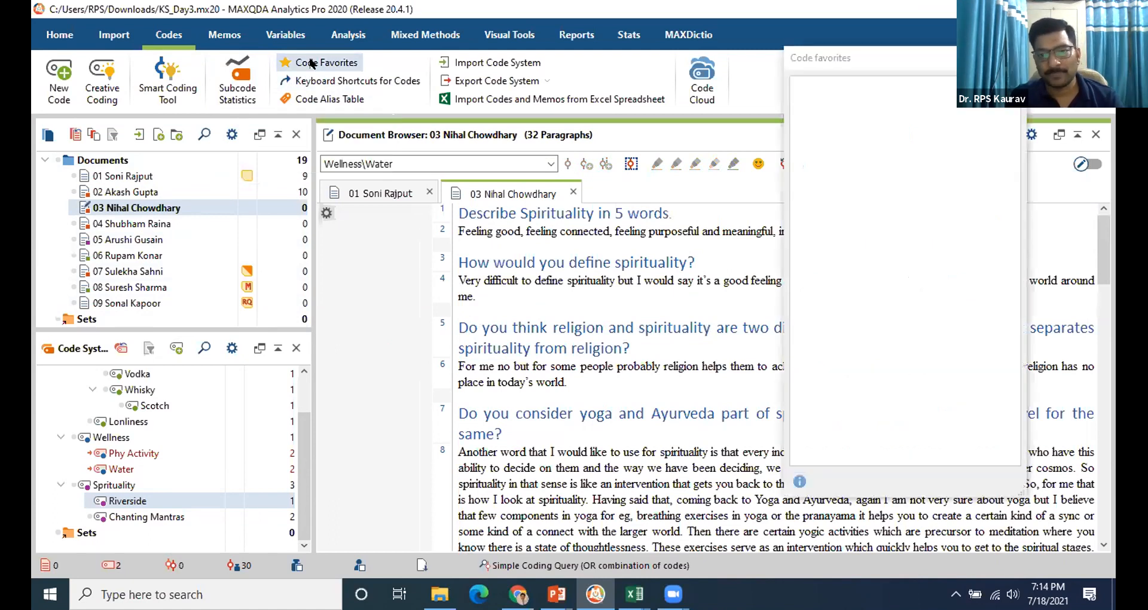
drag(881, 63, 491, 118)
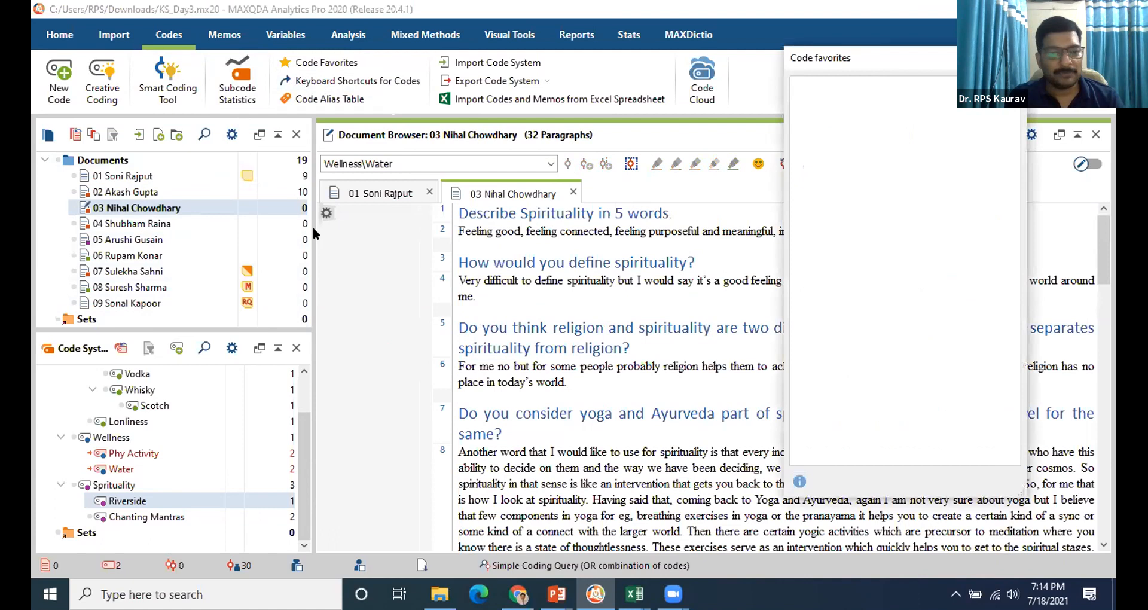
scroll(151, 465, up, 1)
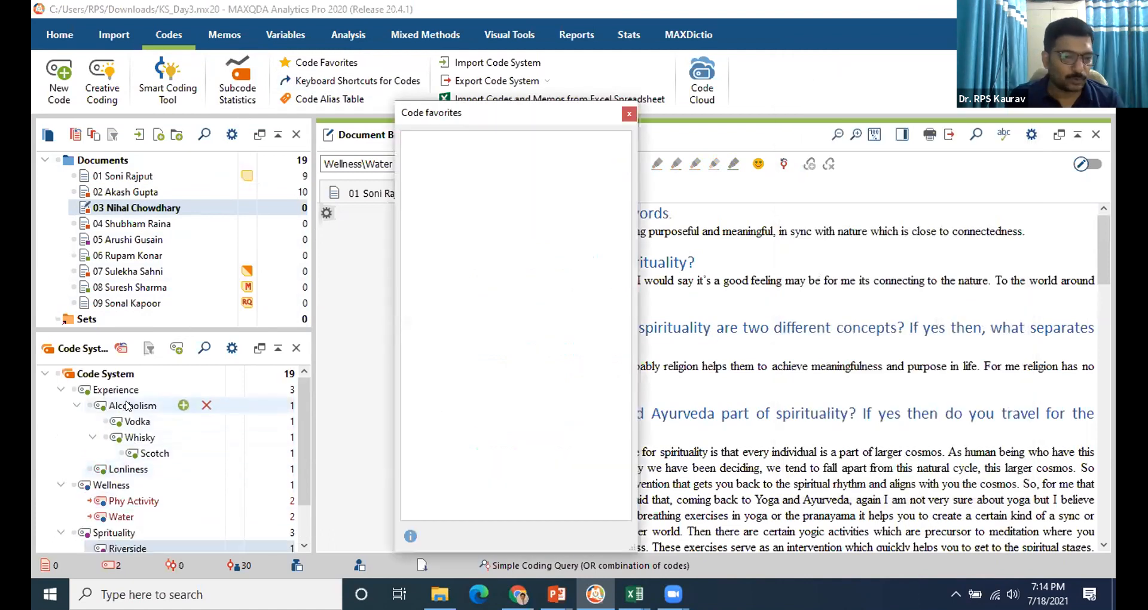
drag(120, 392, 542, 152)
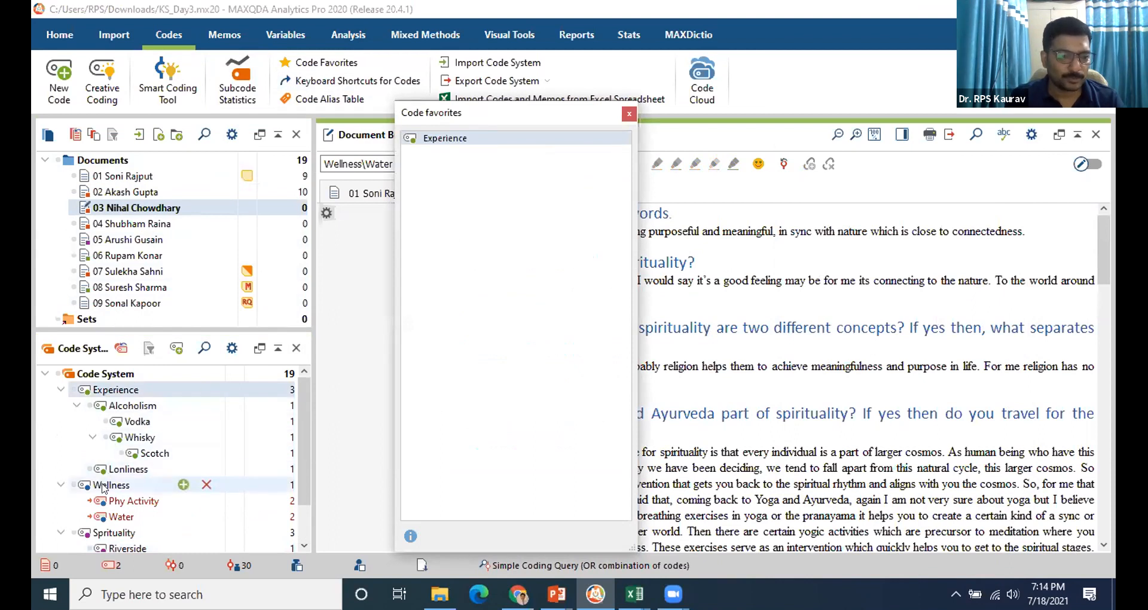
drag(119, 484, 514, 180)
scroll(210, 442, down, 1)
drag(114, 485, 455, 179)
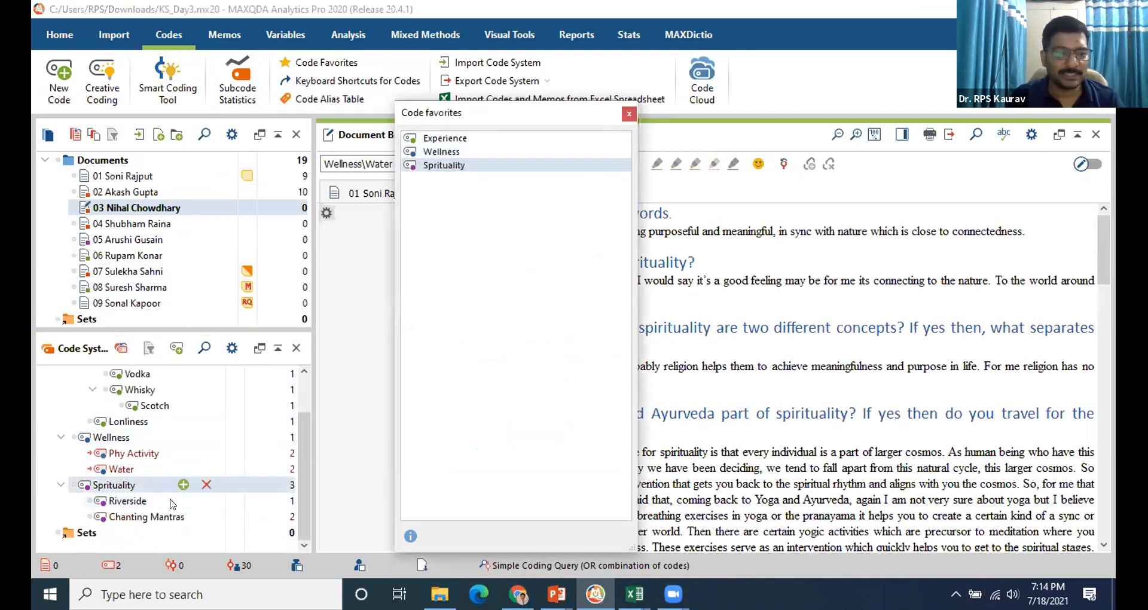
drag(165, 518, 456, 255)
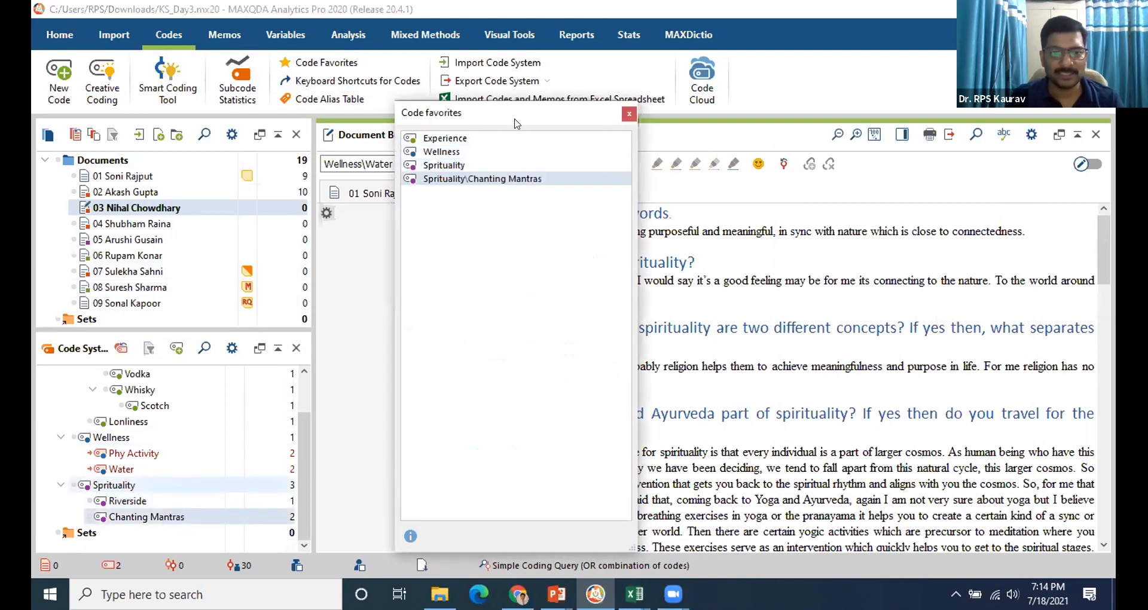
Using the code favorites, code paragraph 2 of document 03 with Experience and paragraph 4 with Chanting Mantras.
drag(506, 123, 179, 121)
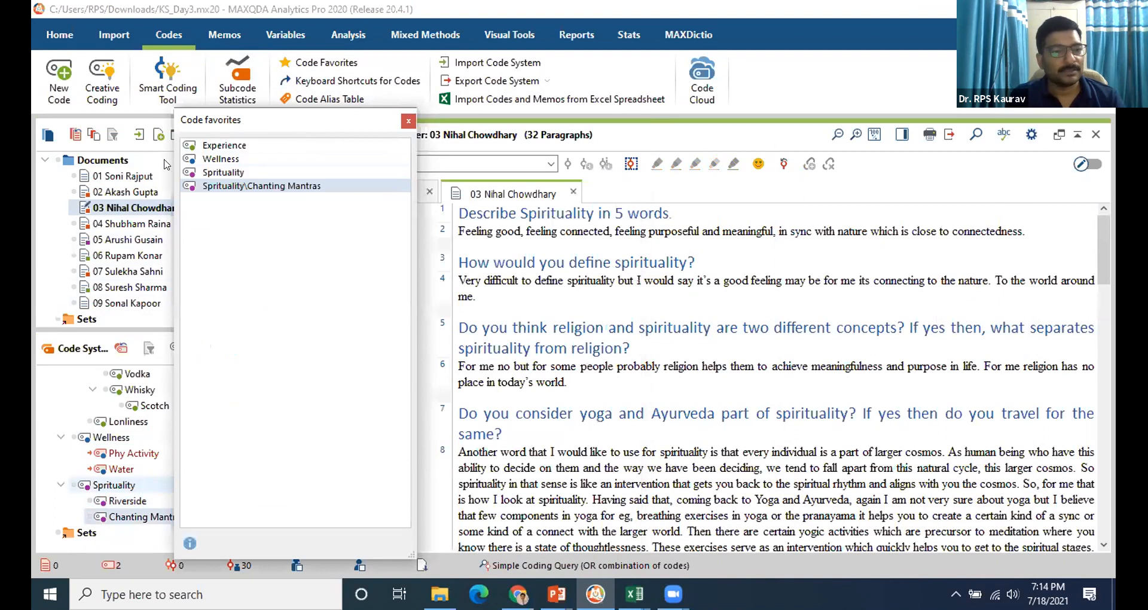
drag(455, 226, 1025, 236)
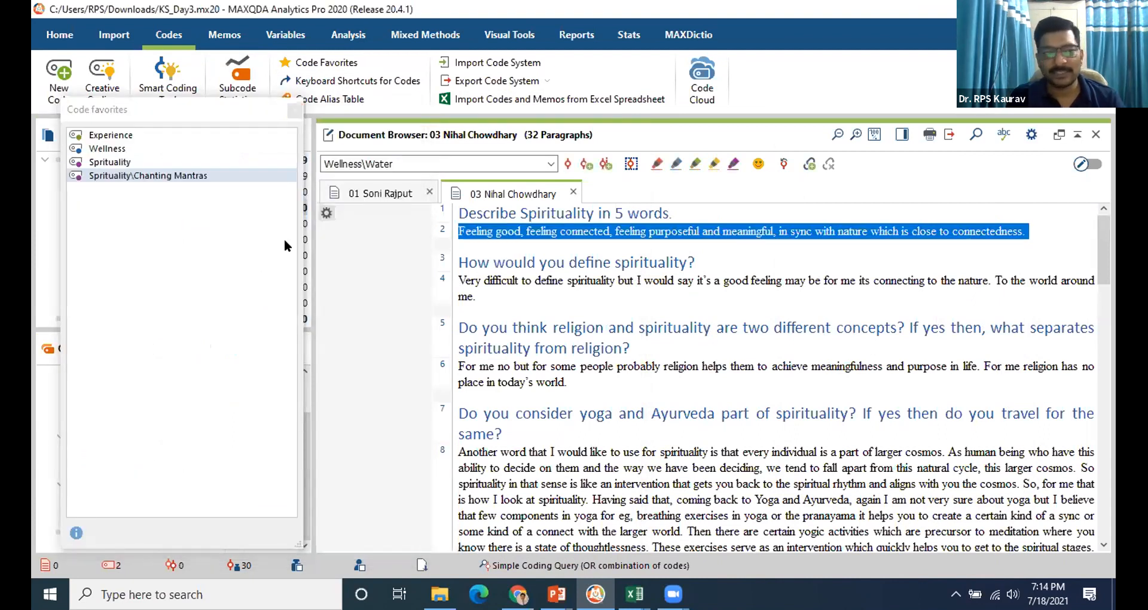
click(110, 135)
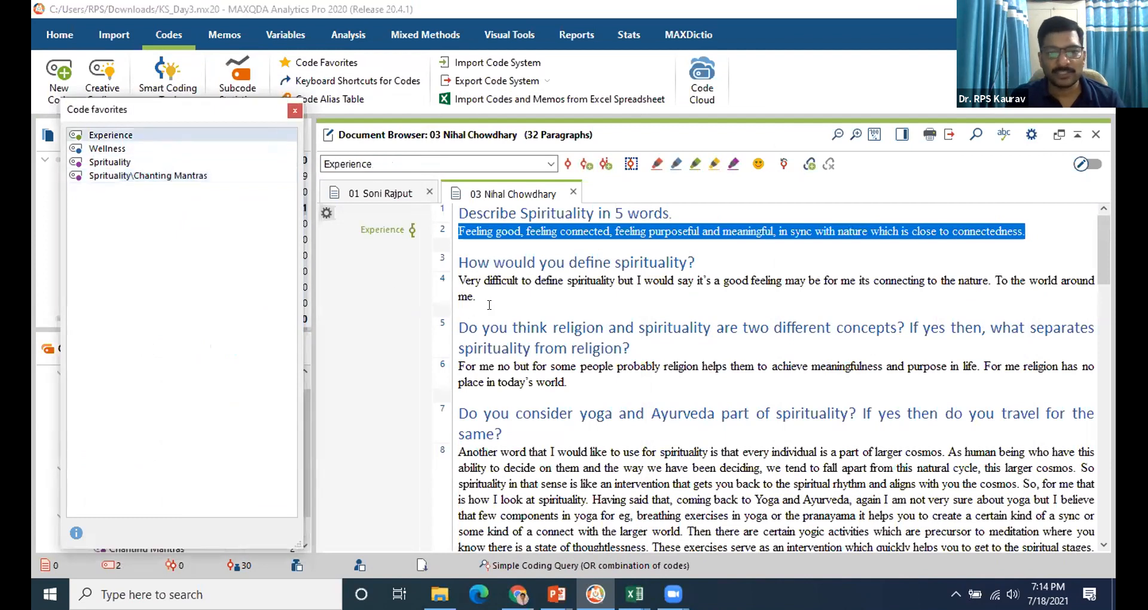
click(442, 279)
click(186, 177)
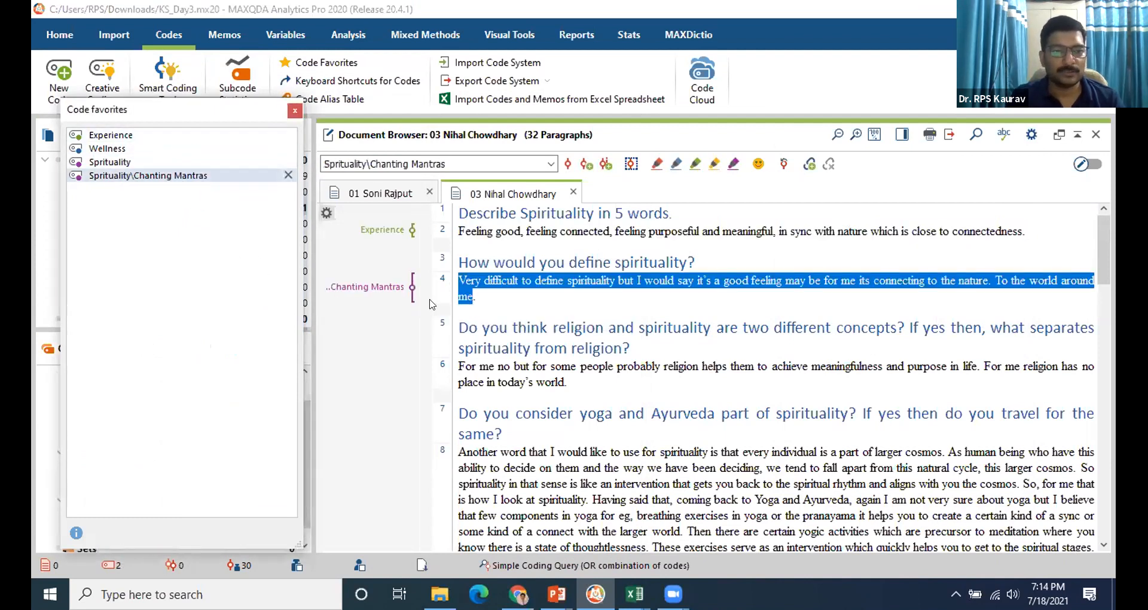
Code paragraph 6 with the favorite code Sprituality and paragraph 8 with Wellness.
click(445, 364)
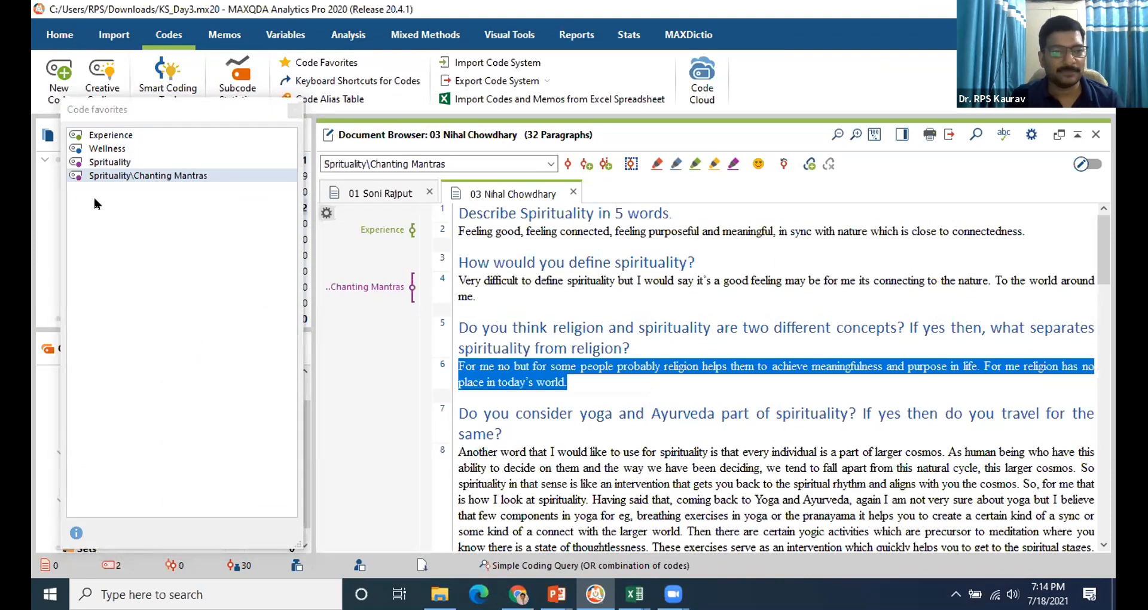
click(109, 162)
scroll(384, 420, down, 2)
scroll(384, 421, down, 1)
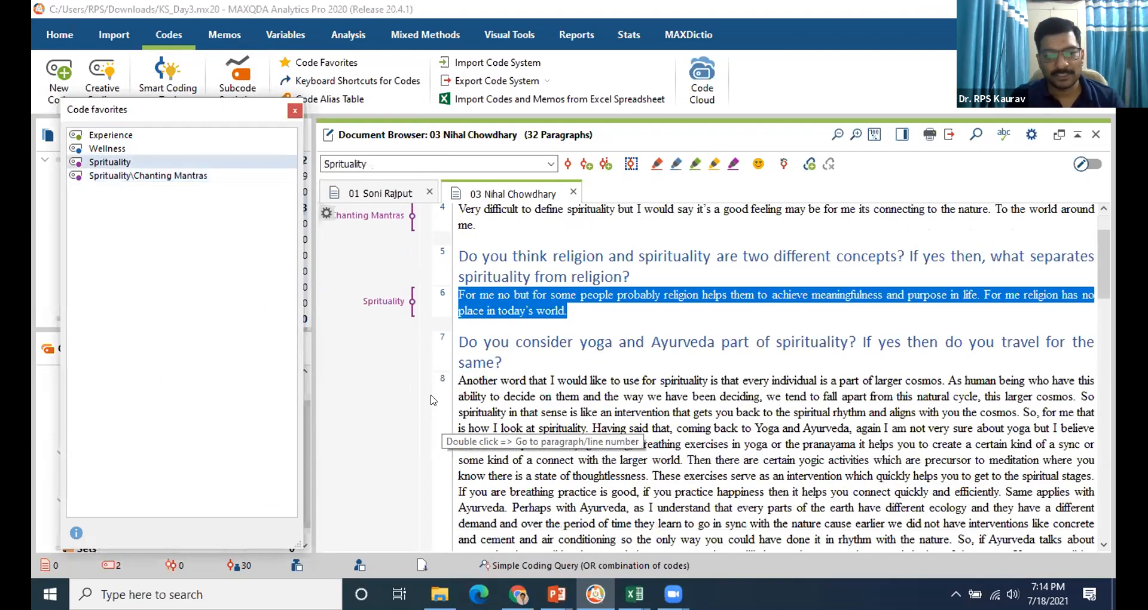
click(442, 384)
click(107, 149)
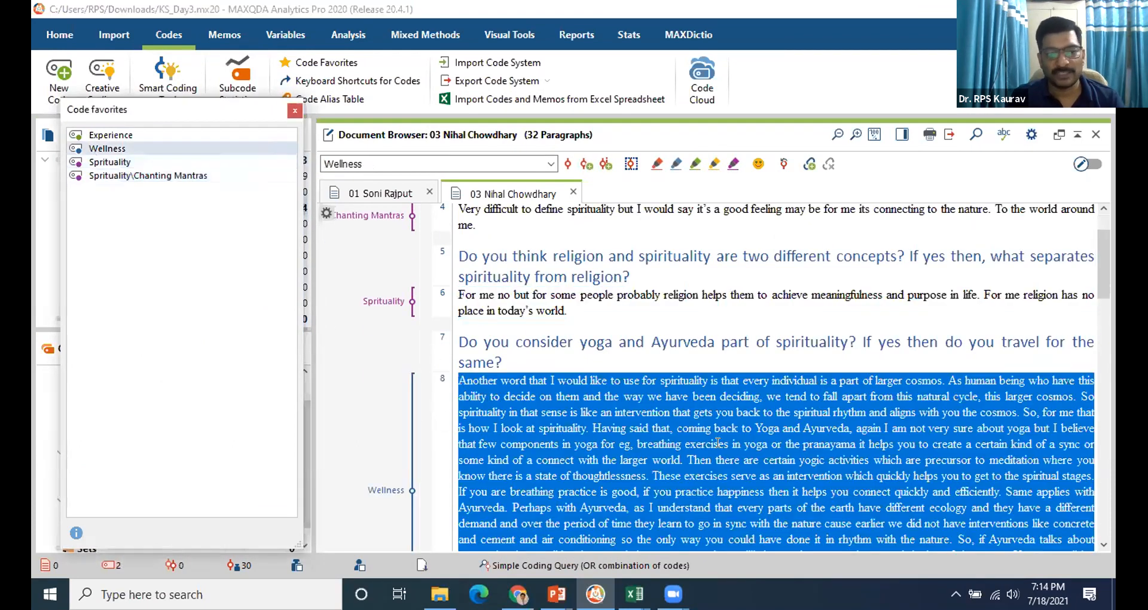
Code paragraph 10 with the favorite code Chanting Mantras and paragraph 12 with Sprituality.
scroll(502, 534, down, 5)
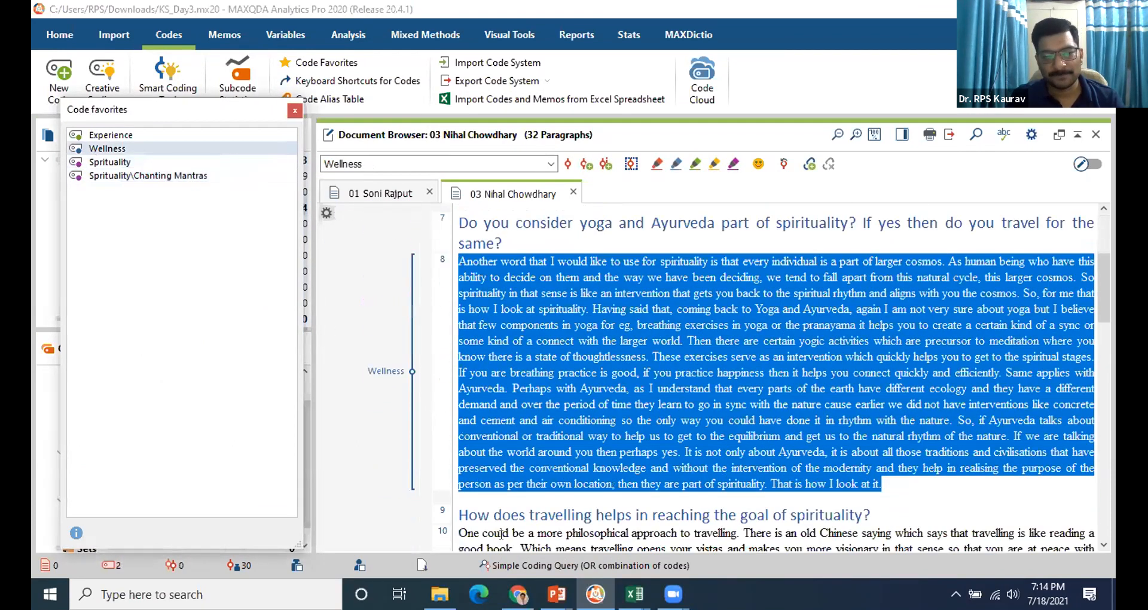
scroll(445, 415, down, 5)
click(443, 411)
click(173, 176)
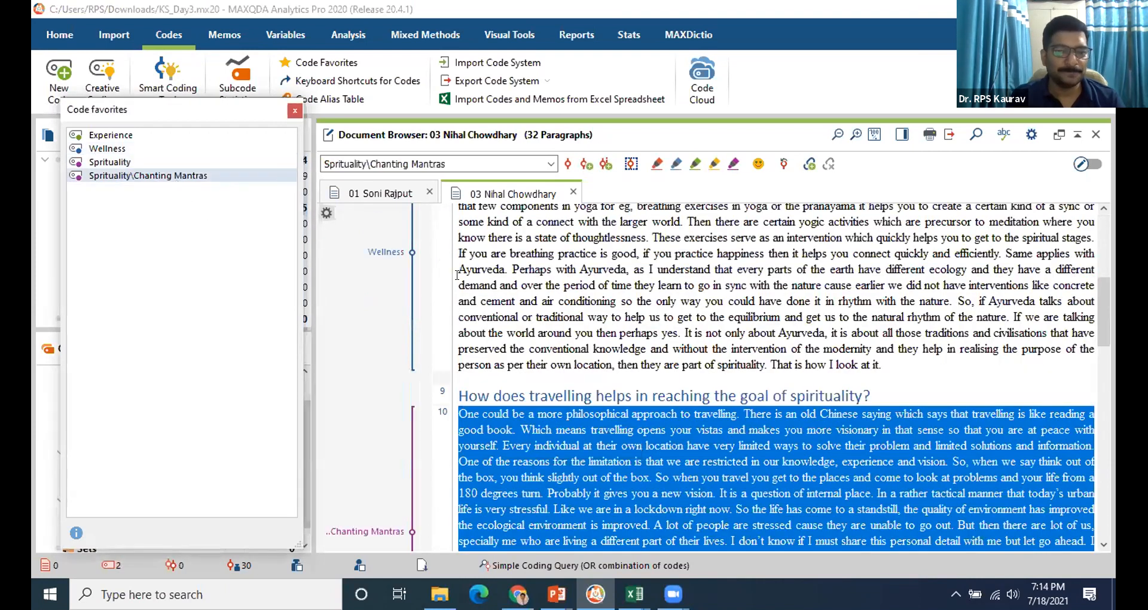
scroll(624, 418, down, 5)
scroll(471, 430, down, 10)
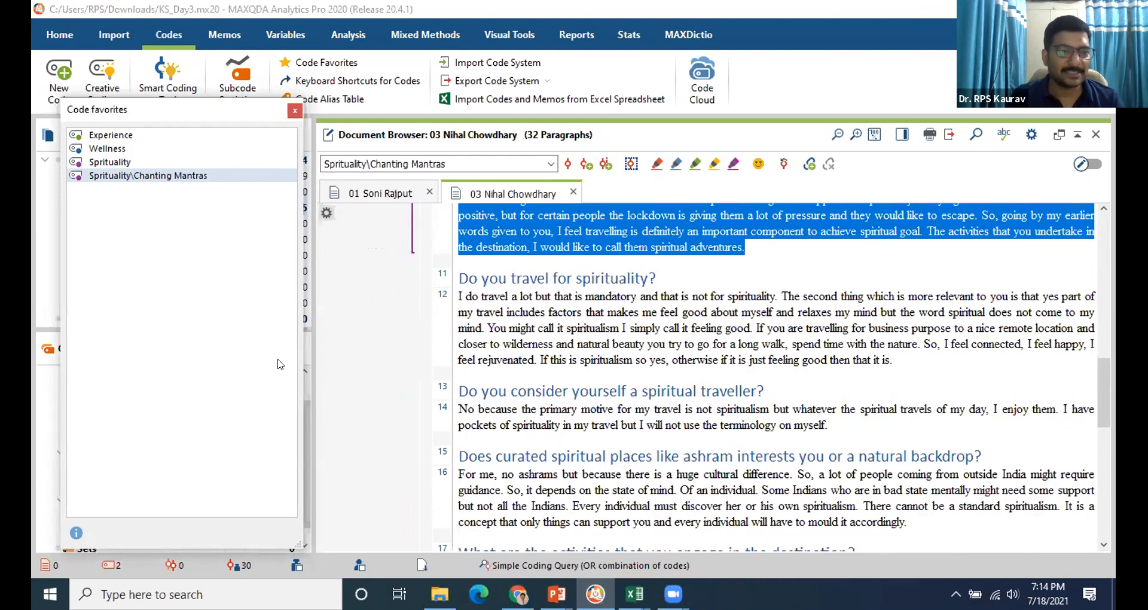
click(442, 295)
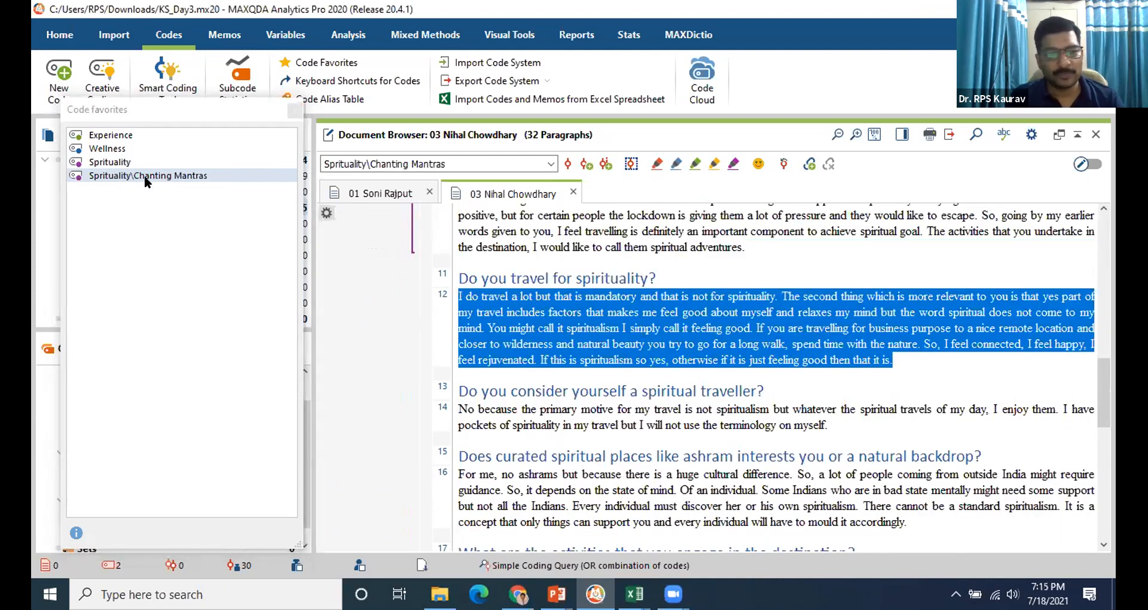
click(108, 162)
Code paragraph 16 with the favorite code Wellness, keeping the favorites window beside the document text.
scroll(434, 439, down, 2)
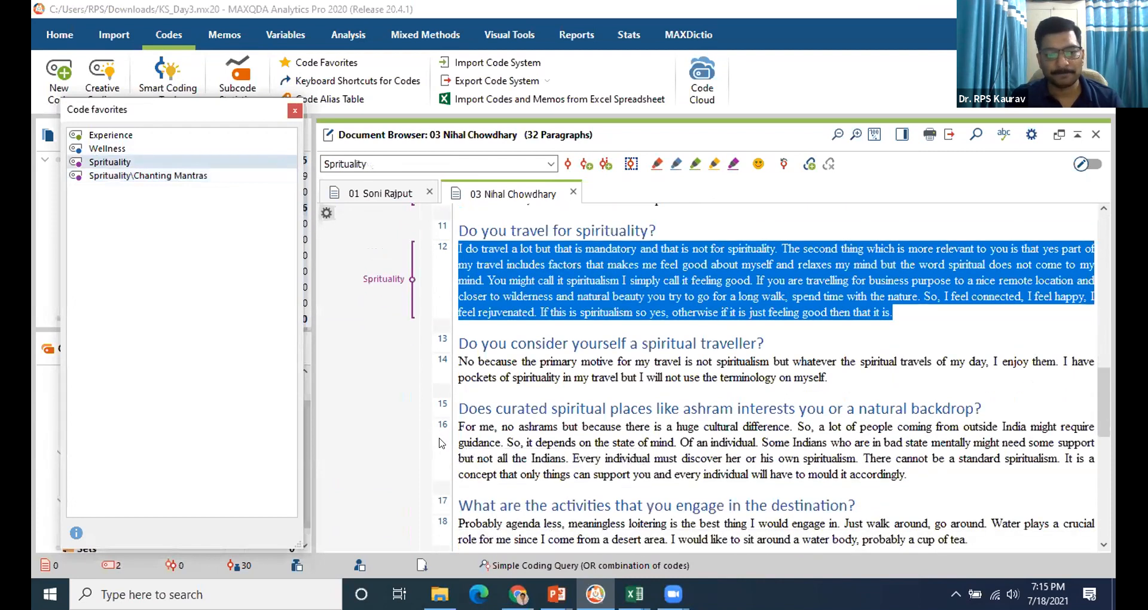
click(443, 425)
click(145, 148)
scroll(426, 453, down, 4)
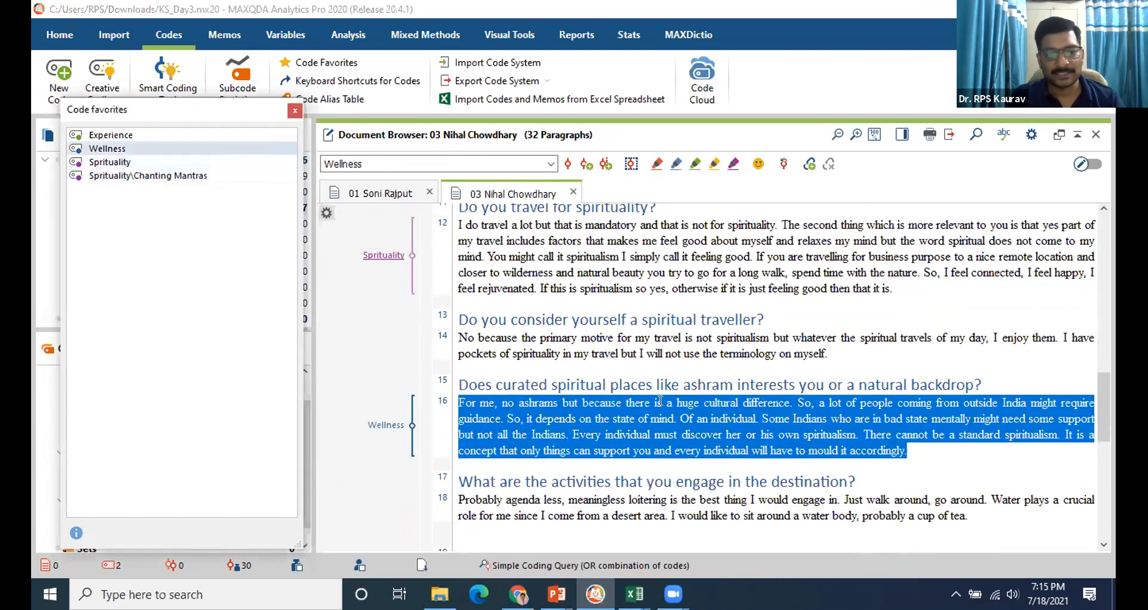
click(610, 340)
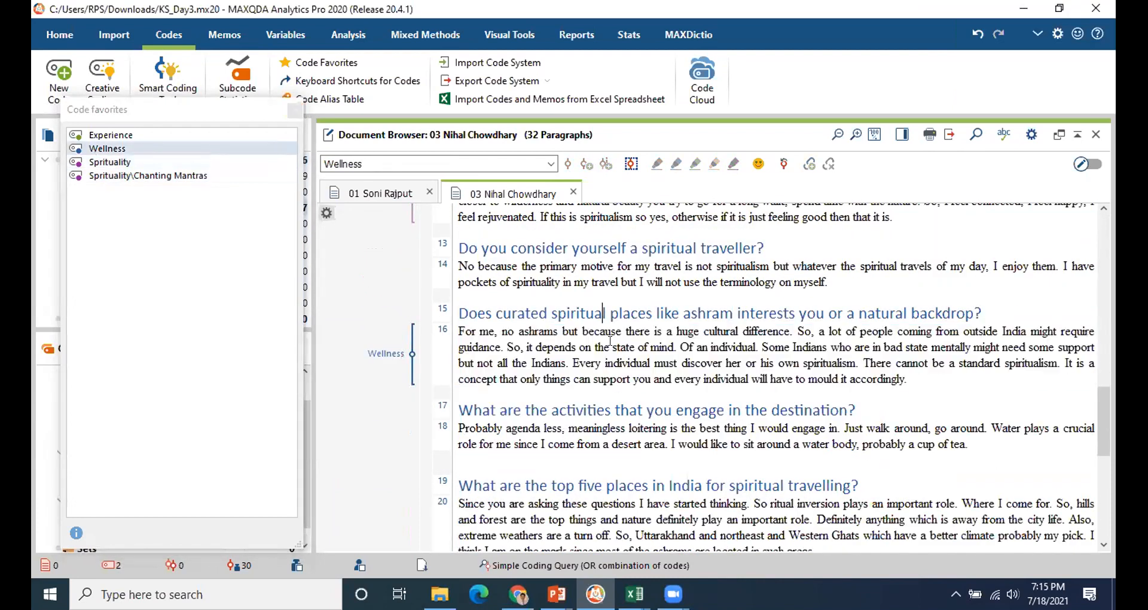
click(605, 360)
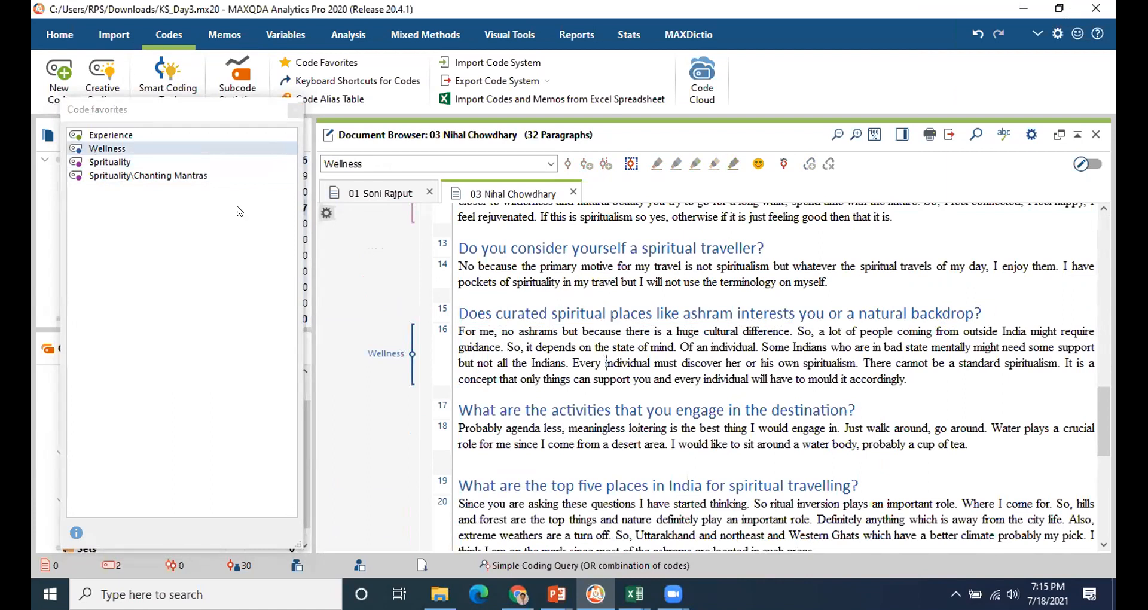
click(239, 114)
drag(240, 113, 474, 109)
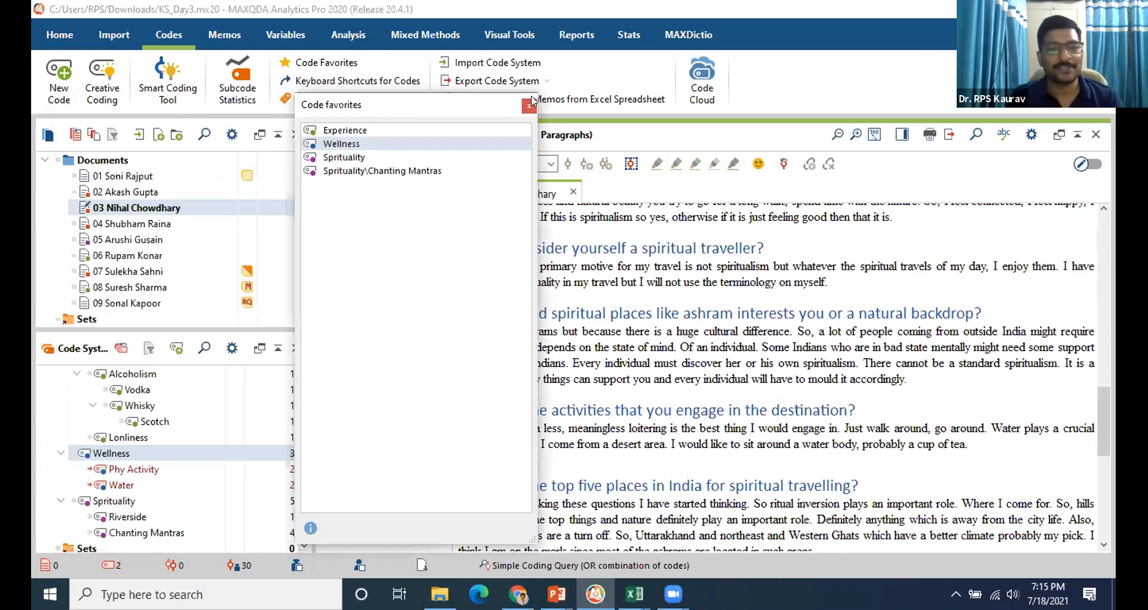
drag(401, 110, 171, 120)
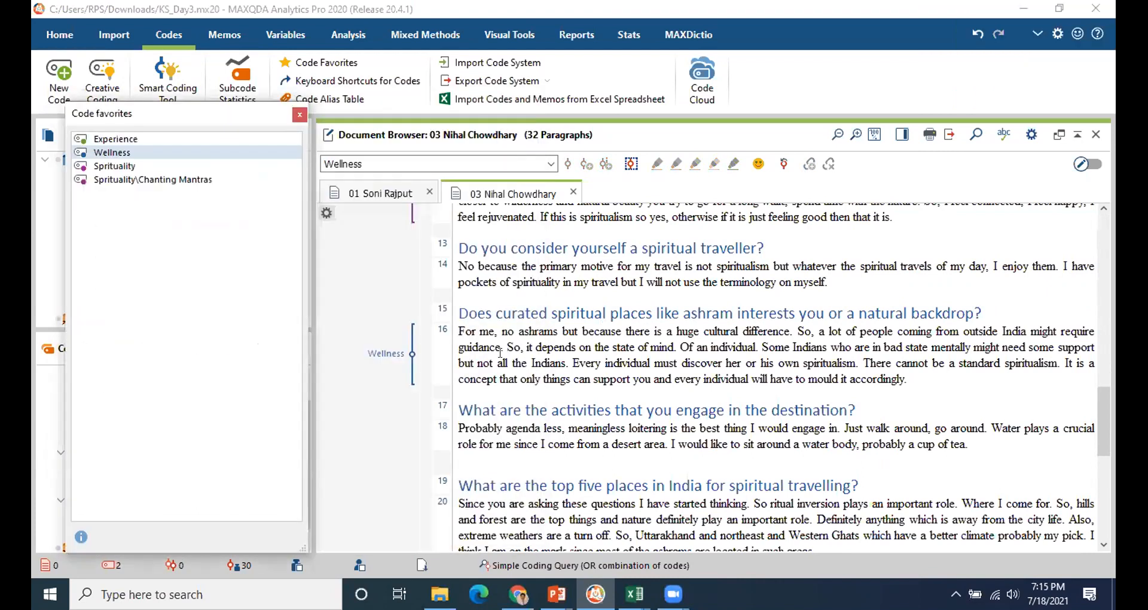
Code paragraph 20 with the favorites Sprituality, Wellness, Experience and Chanting Mantras, and close the code favorites.
scroll(489, 390, down, 2)
drag(468, 408, 817, 456)
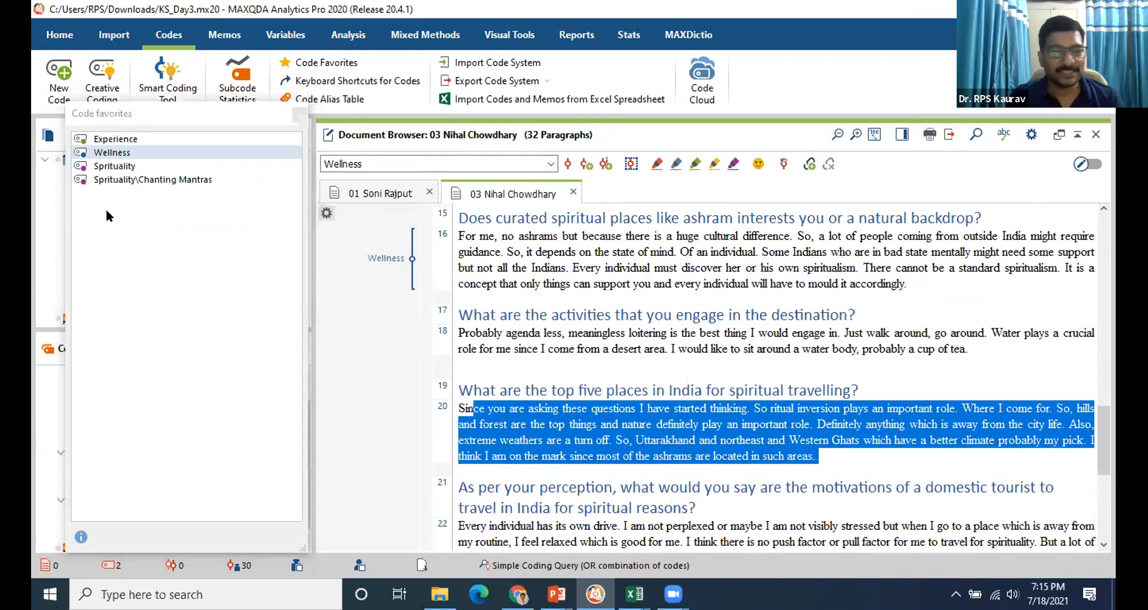
click(114, 165)
click(610, 438)
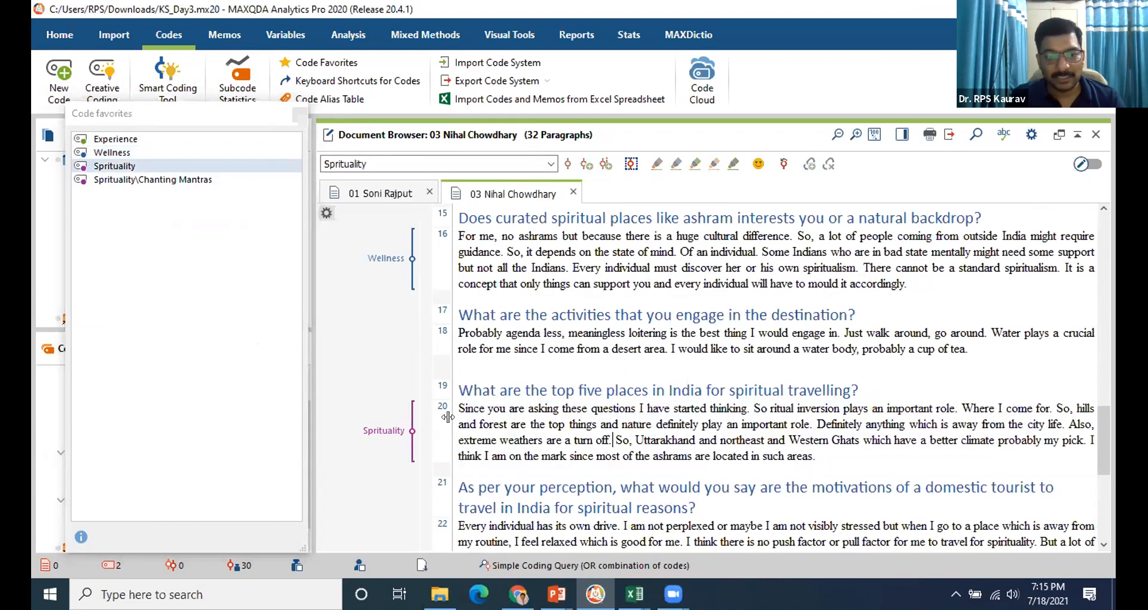
drag(457, 407, 817, 455)
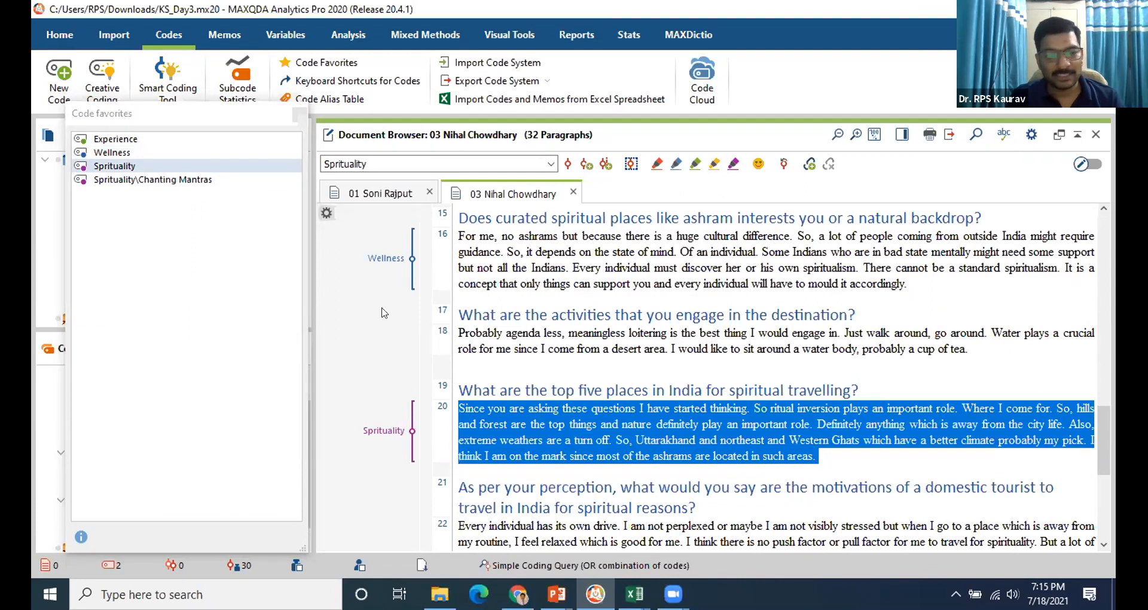
click(113, 152)
click(115, 139)
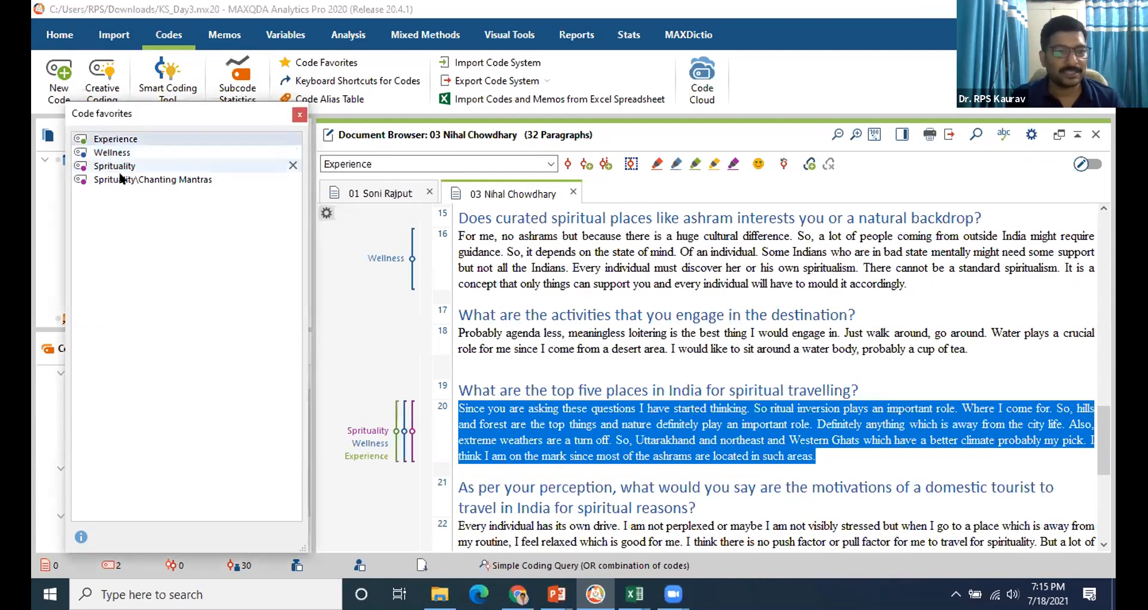
click(118, 181)
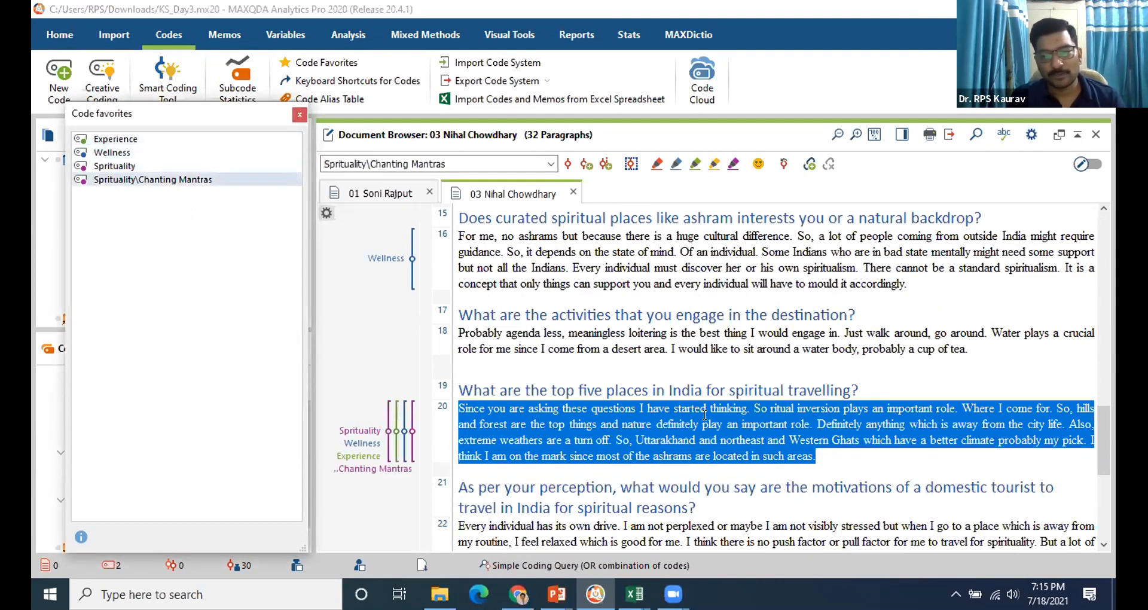
click(300, 115)
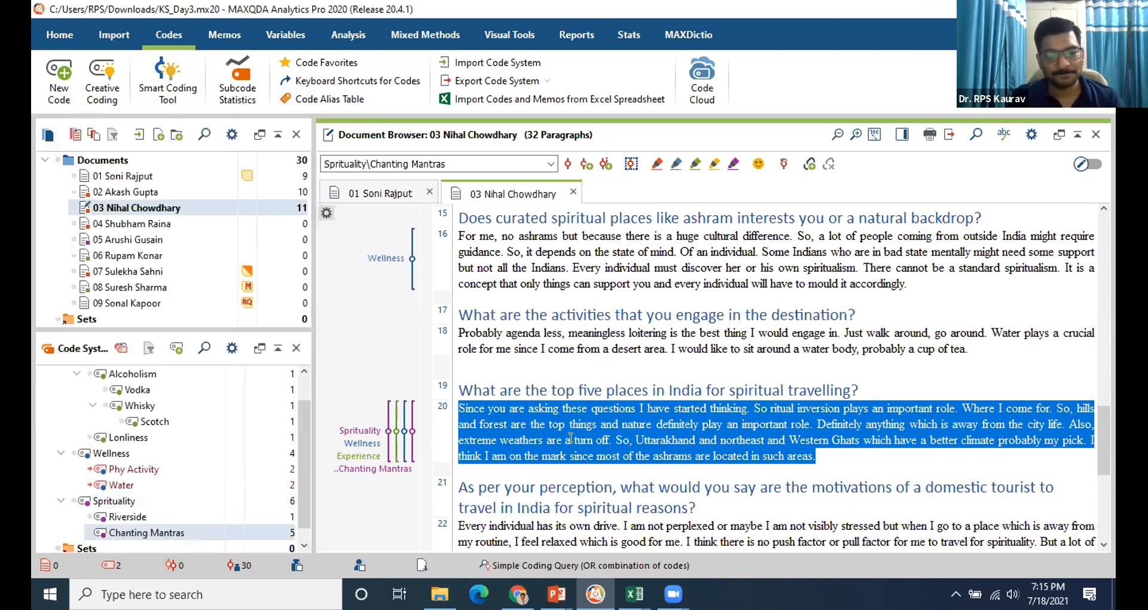
Reopen Code Favorites, code the paragraph 20 passage from "top things and nature" to "Uttarakhand and northeast" with Sprituality, and close the favorites.
click(591, 347)
drag(559, 422, 648, 429)
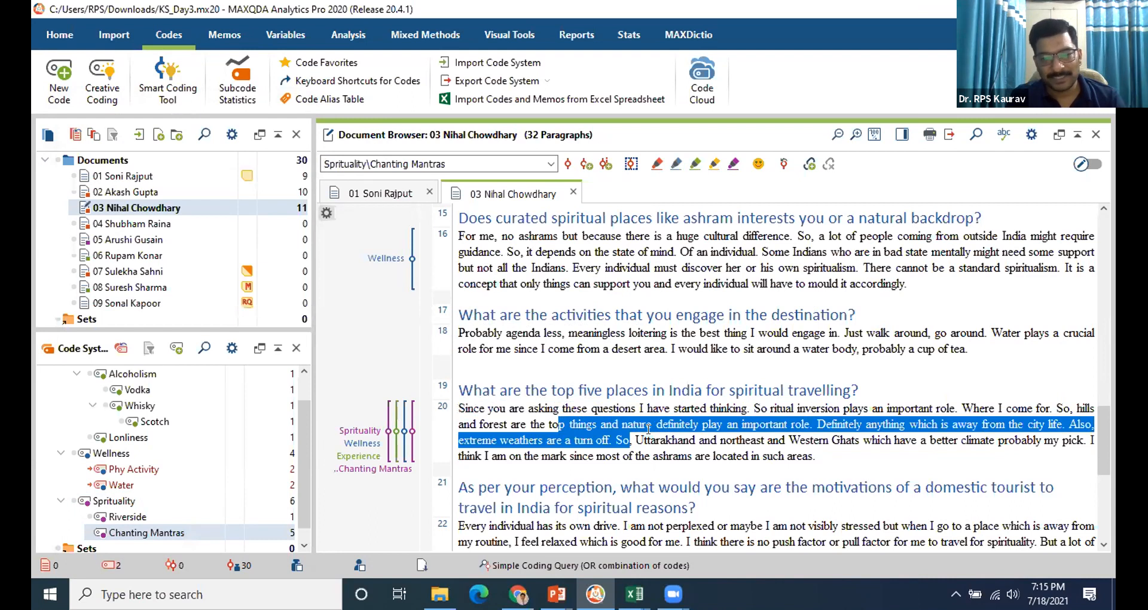
click(306, 67)
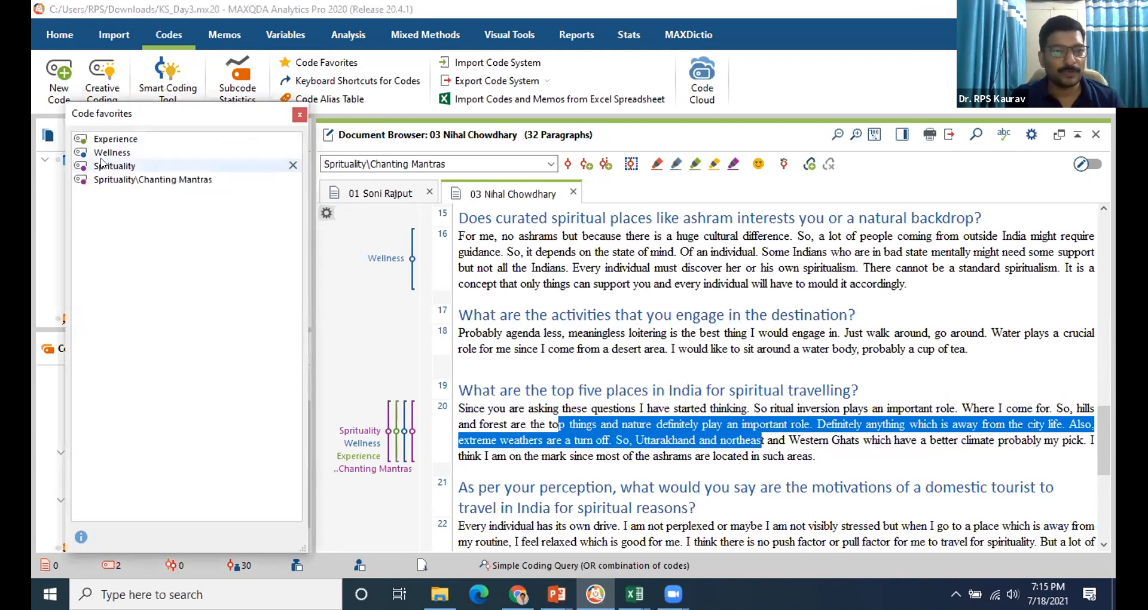
click(100, 163)
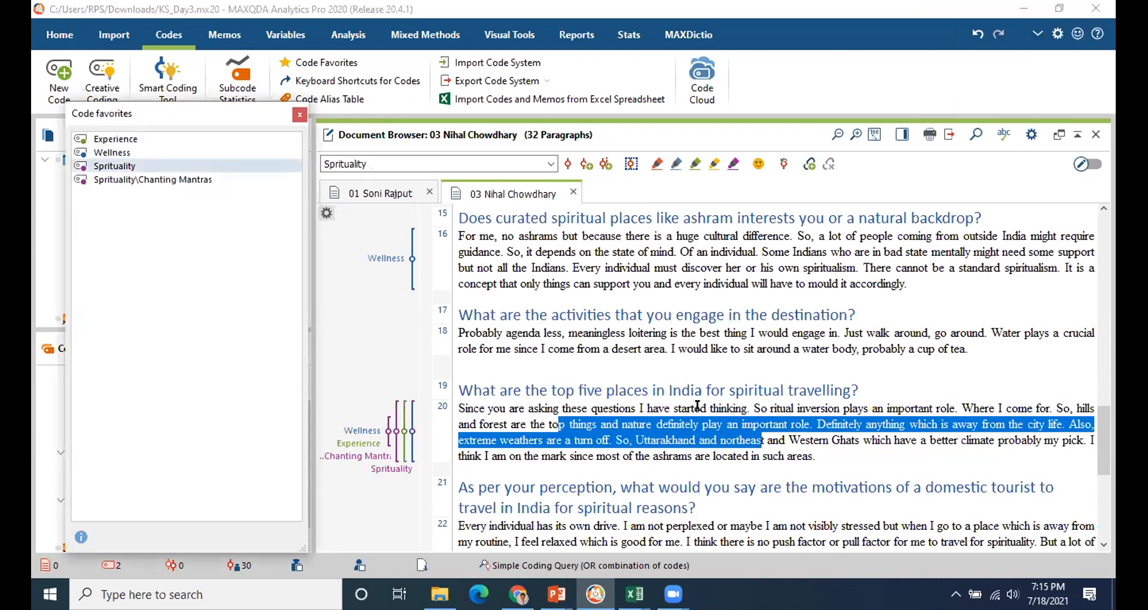
click(654, 314)
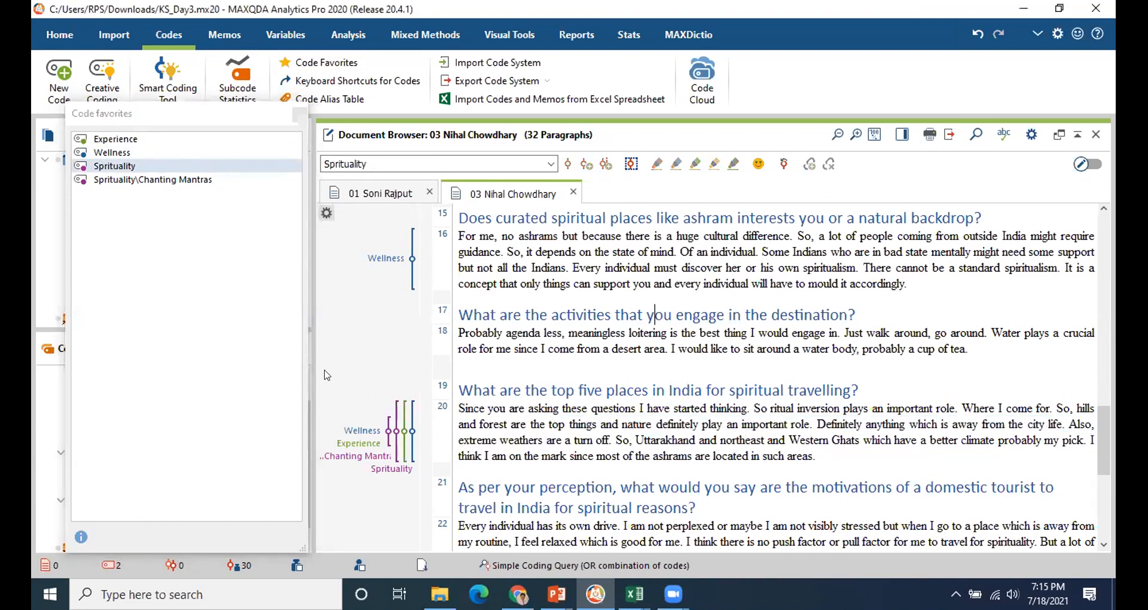
click(296, 114)
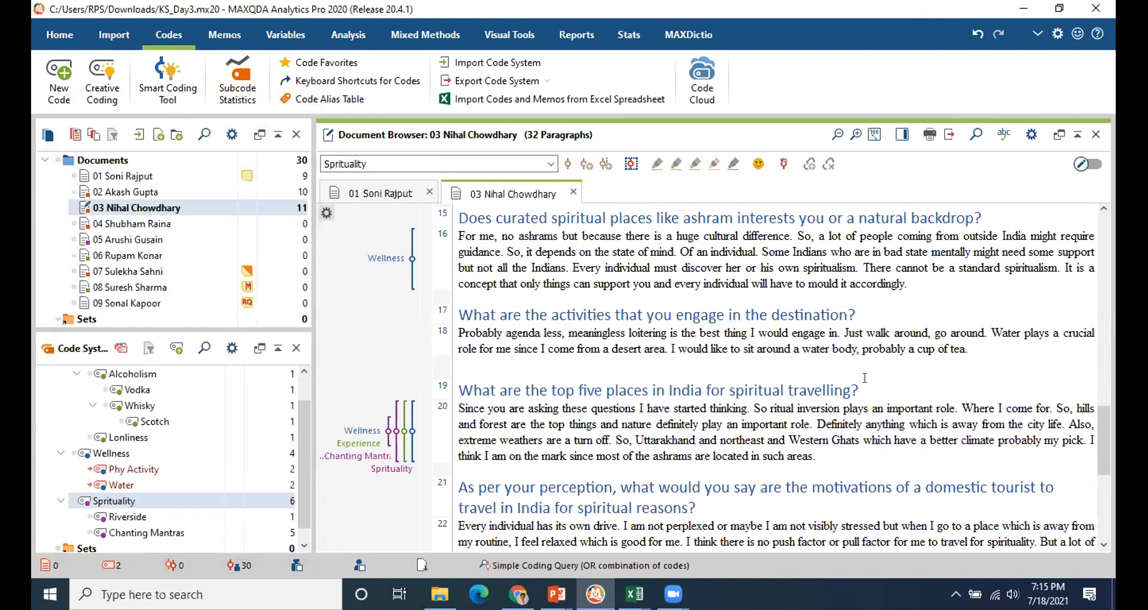
scroll(862, 376, down, 3)
scroll(858, 376, down, 3)
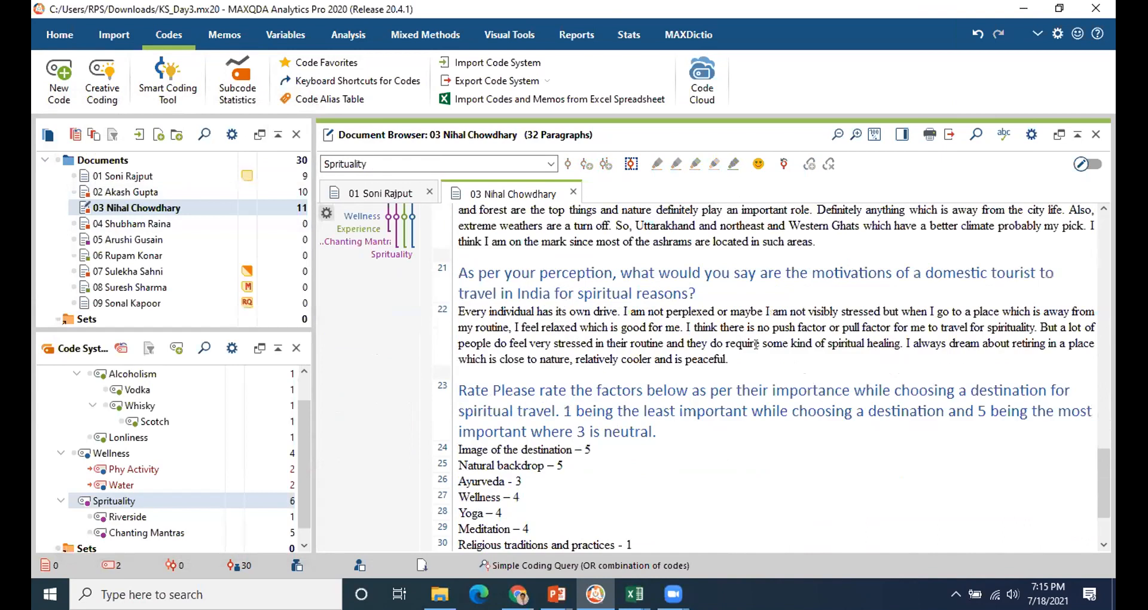
Remove the keyboard shortcuts assigned to the codes Experience, Wellness and Sprituality.
scroll(616, 376, up, 3)
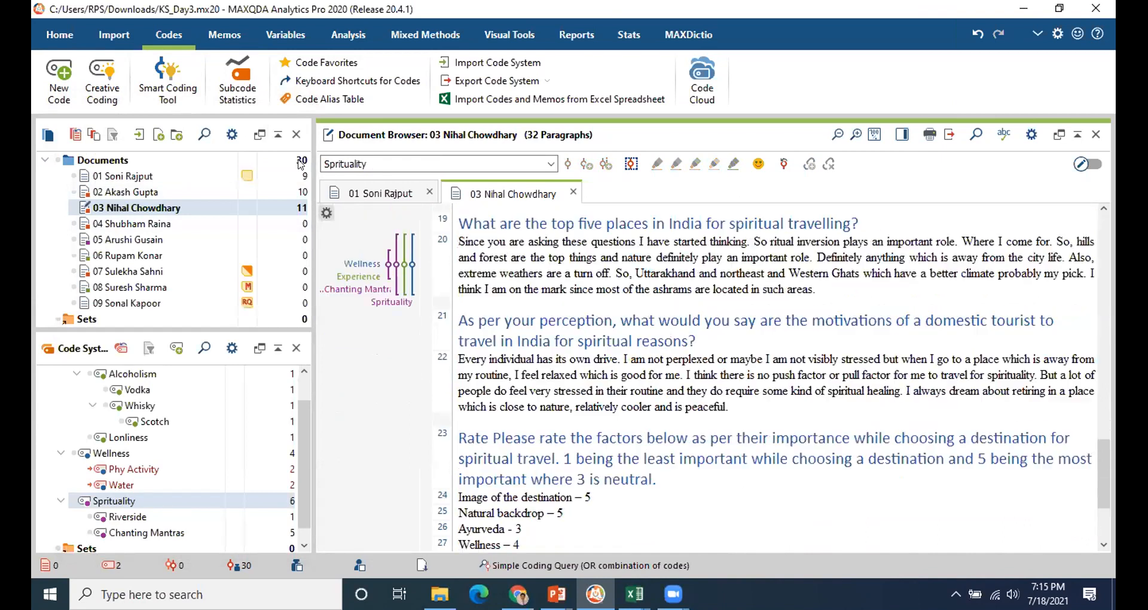
click(315, 80)
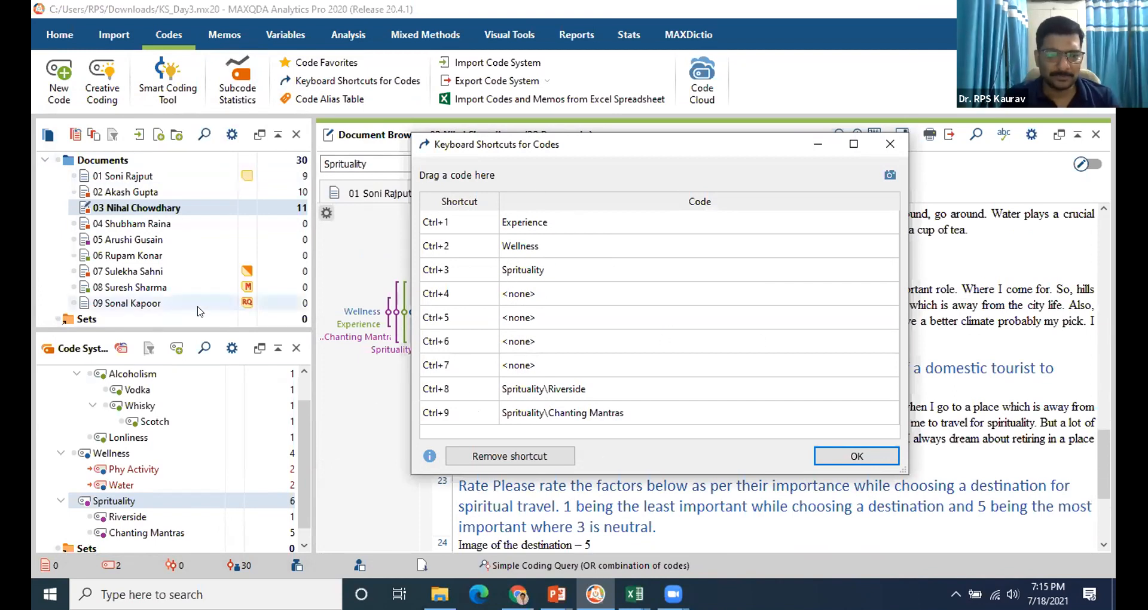
click(503, 458)
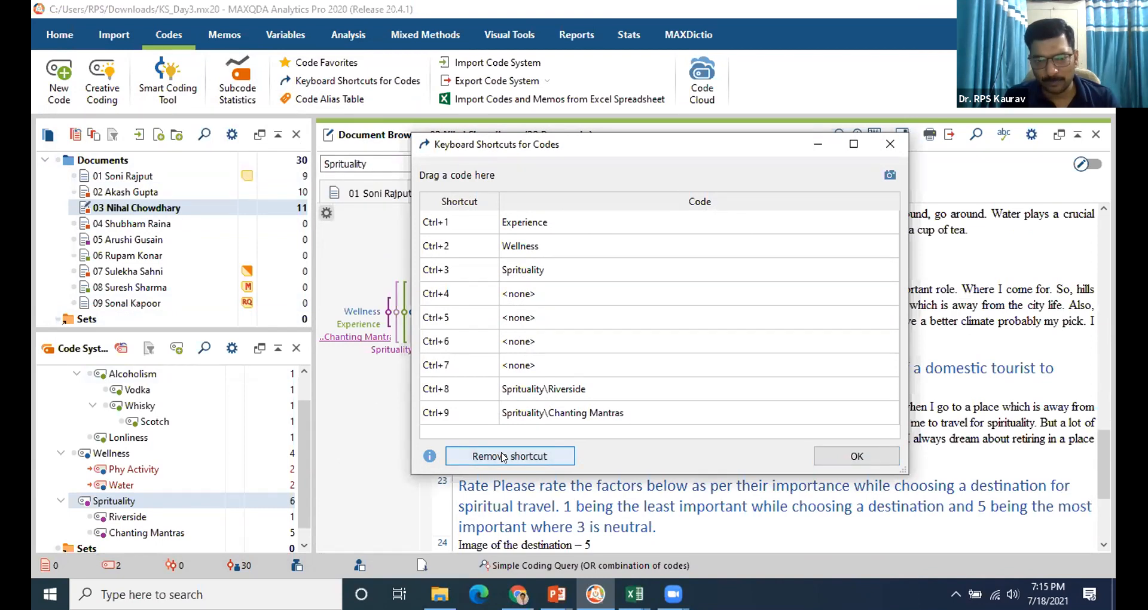
click(502, 455)
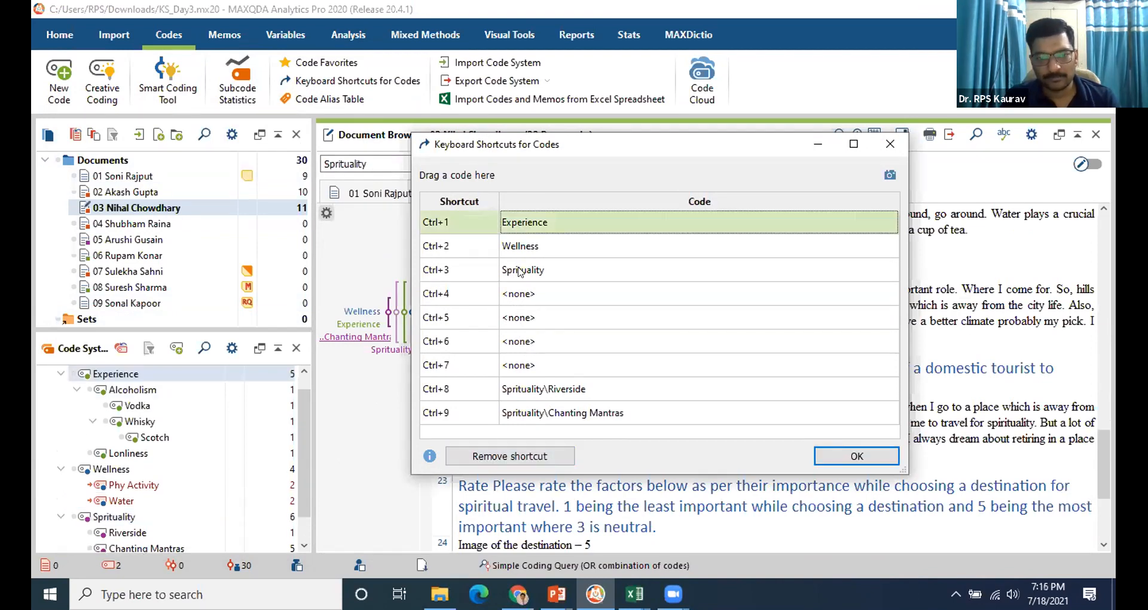
click(502, 452)
click(492, 244)
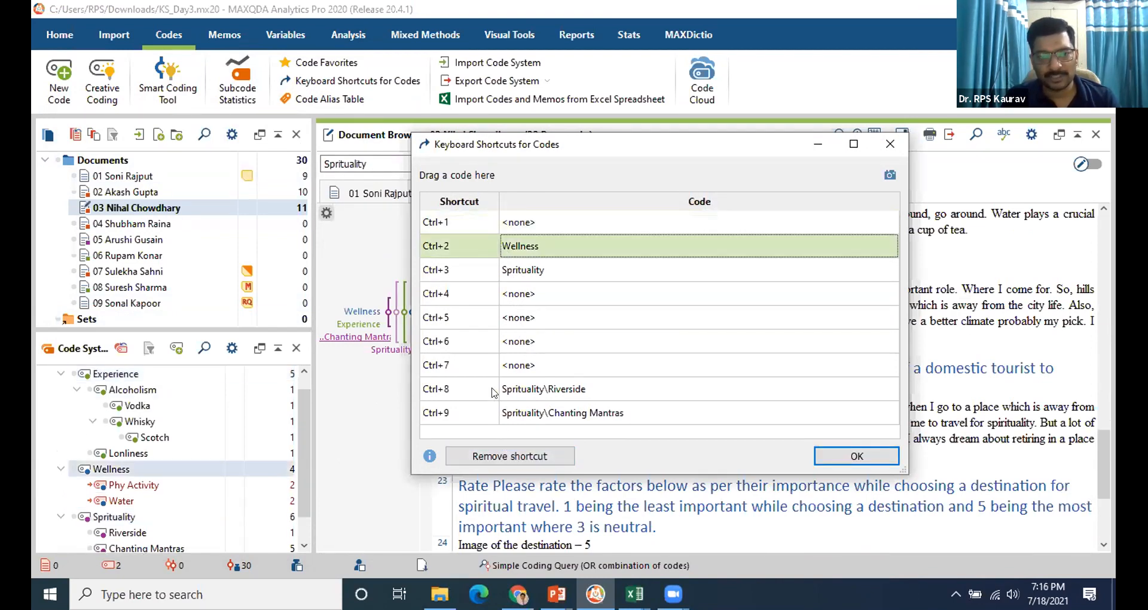
click(492, 453)
click(522, 269)
click(488, 455)
Remove the keyboard shortcuts assigned to the subcodes Riverside and Chanting Mantras, and confirm the shortcut settings.
click(533, 390)
click(509, 456)
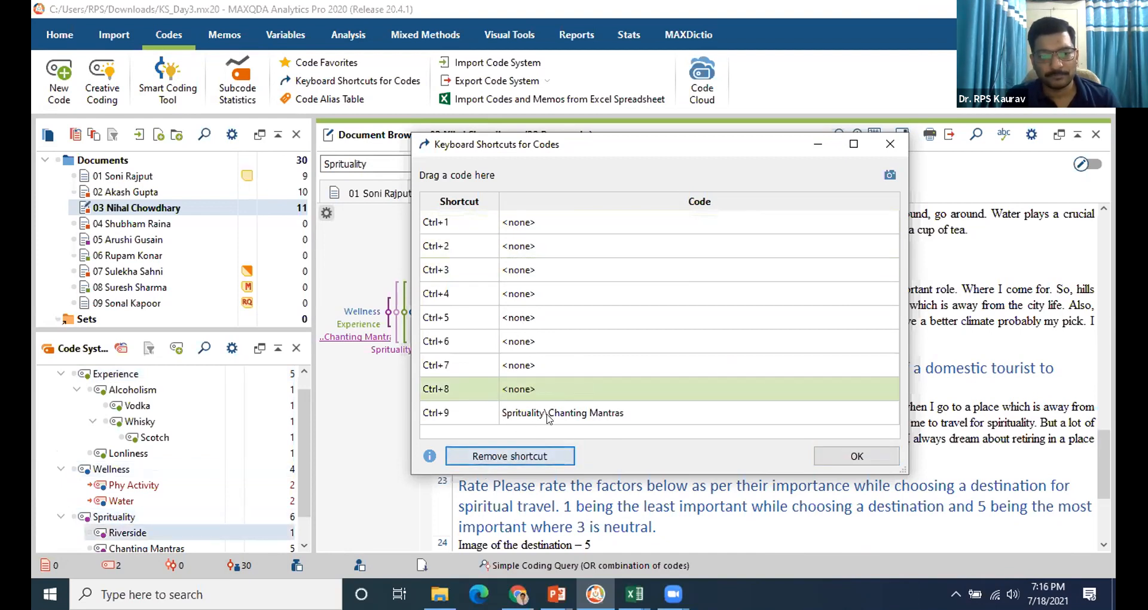
click(526, 412)
click(510, 455)
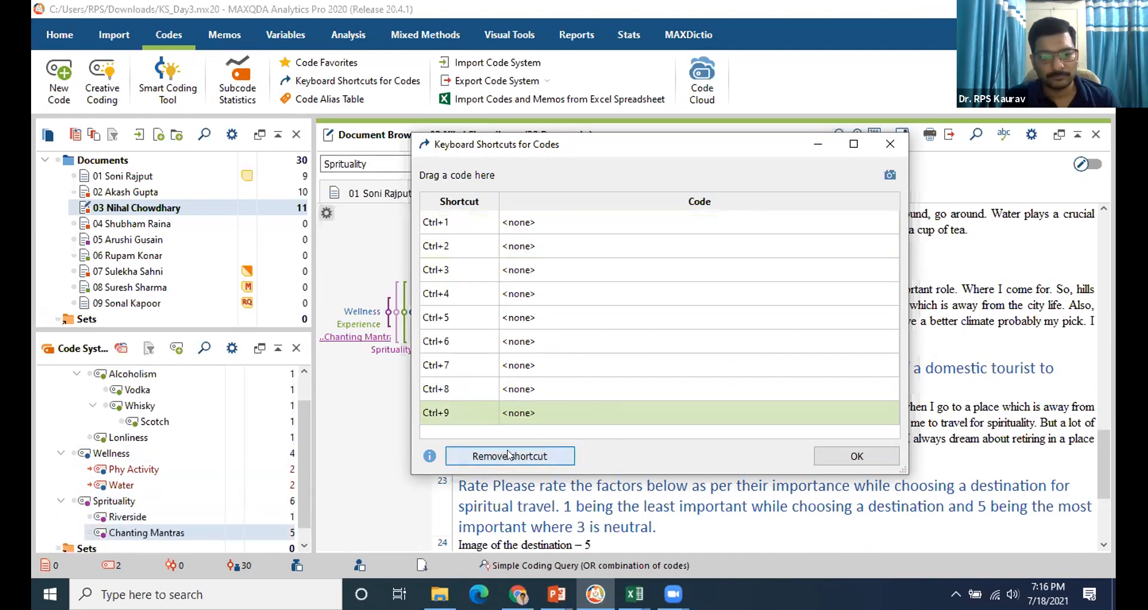
click(857, 456)
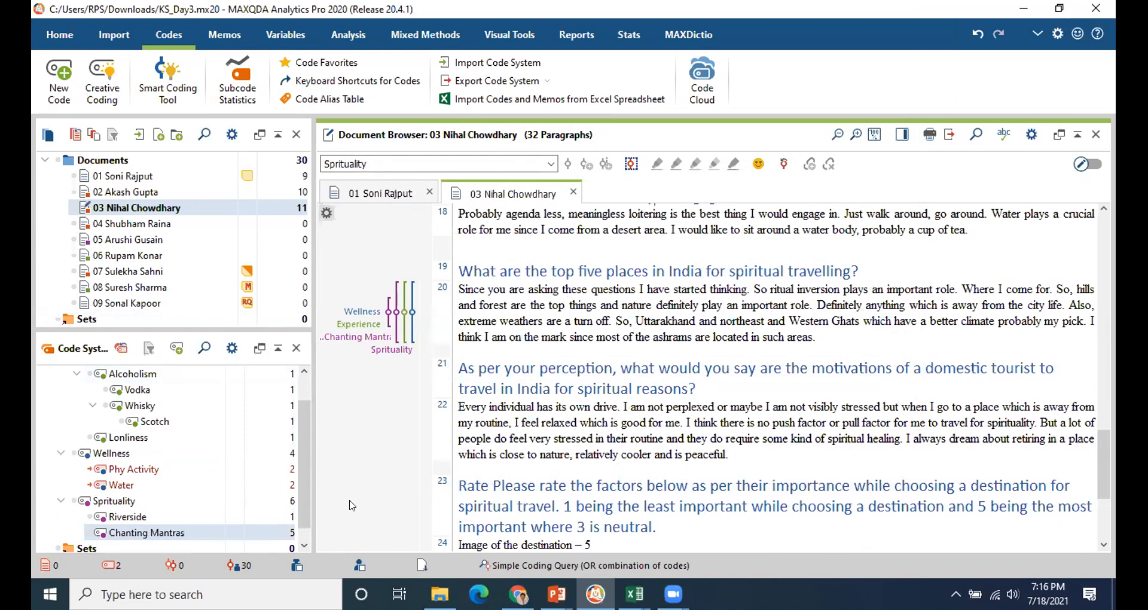
Code all of paragraph 22 with the favorite code Chanting Mantras, close the code favorites and deselect the text.
scroll(547, 347, down, 2)
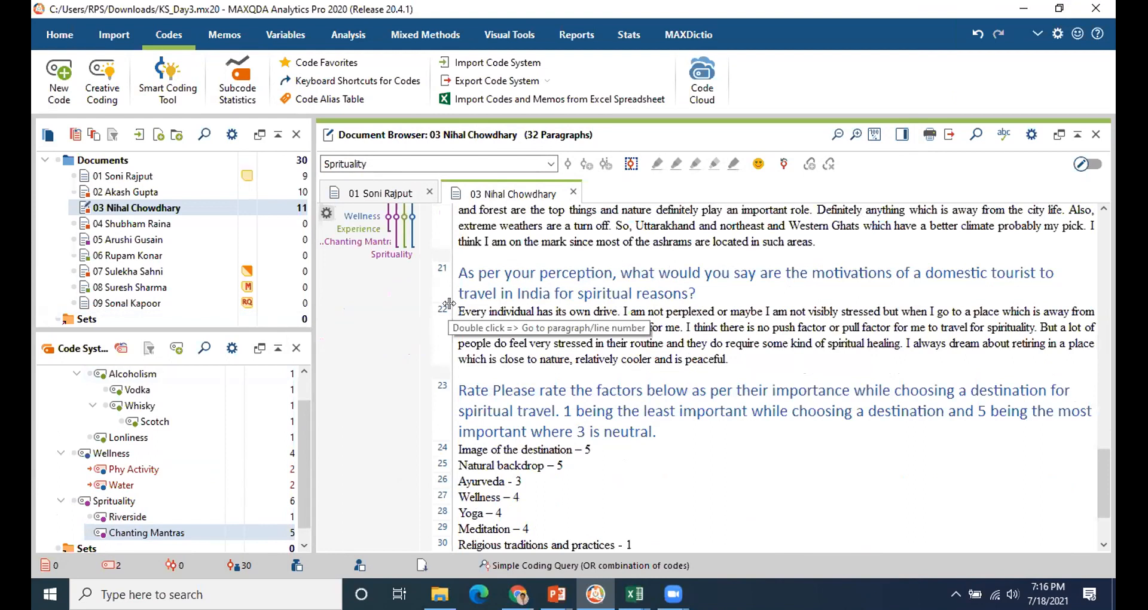
drag(457, 310, 734, 360)
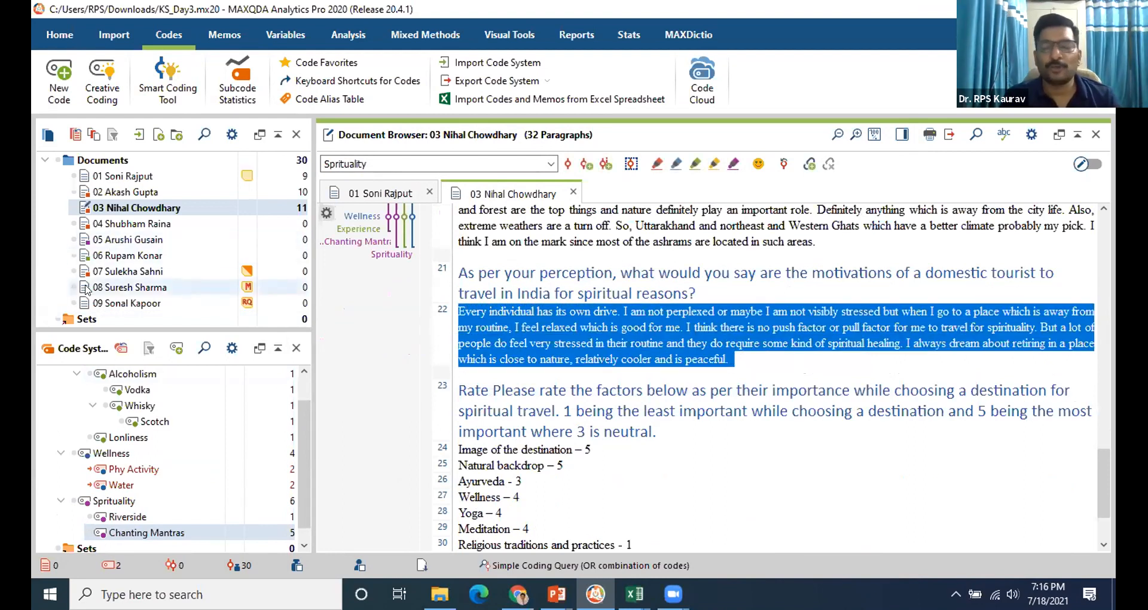
click(305, 61)
click(174, 179)
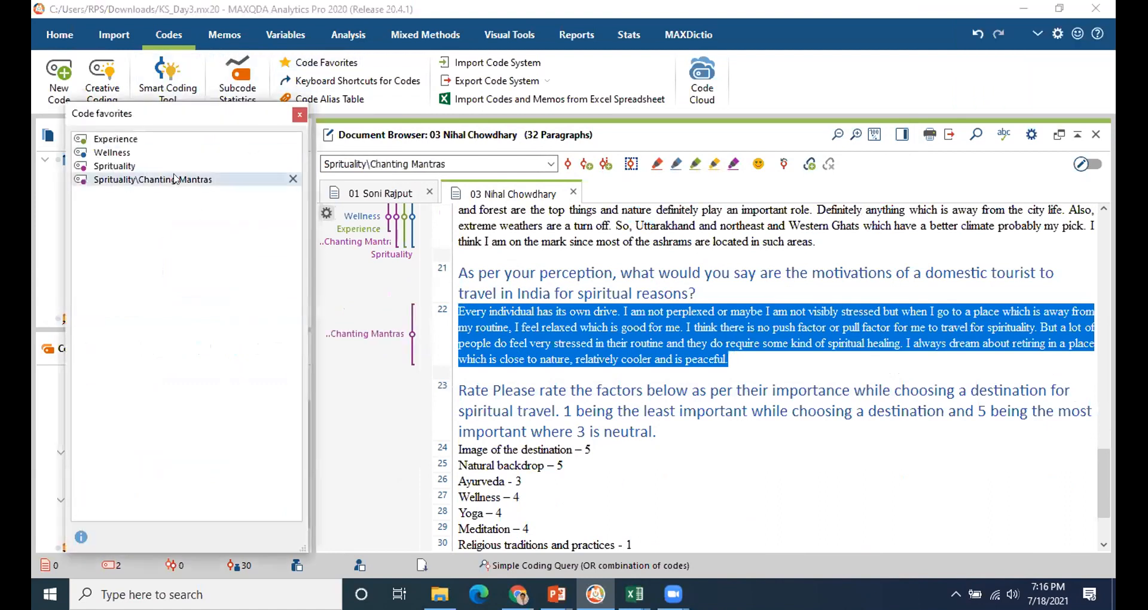
click(299, 115)
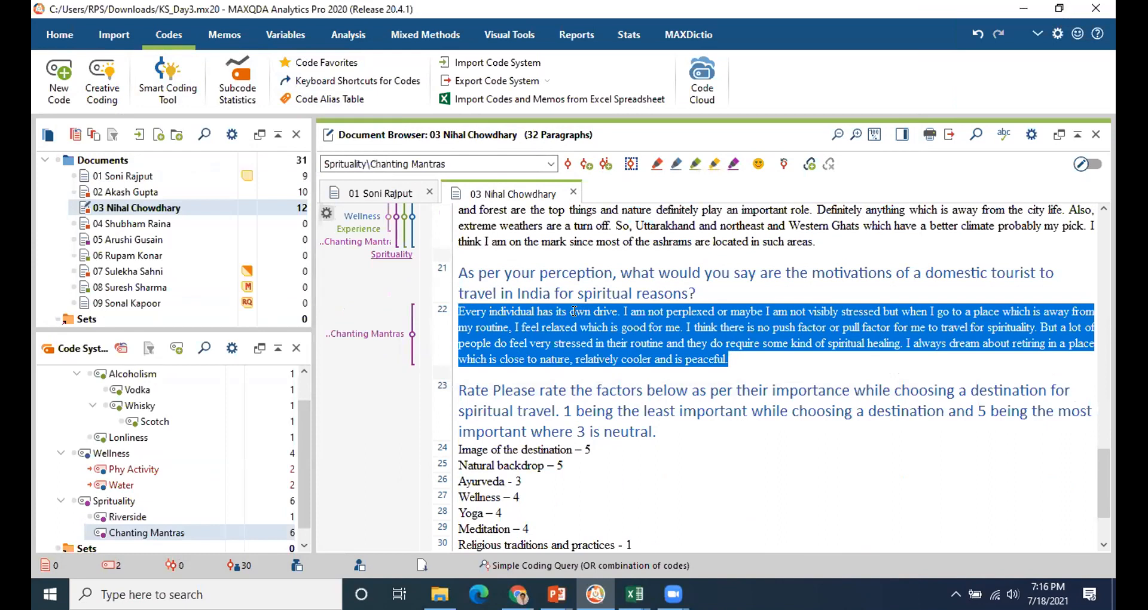
click(723, 199)
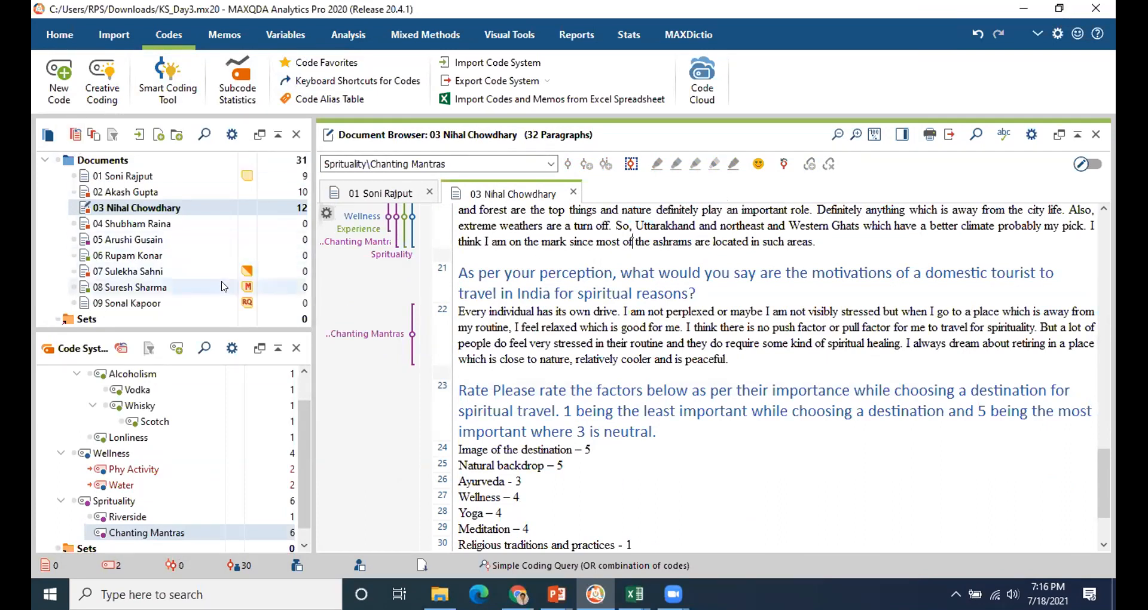
Open the recently used project KS_Day2a.mx20.
scroll(468, 238, up, 3)
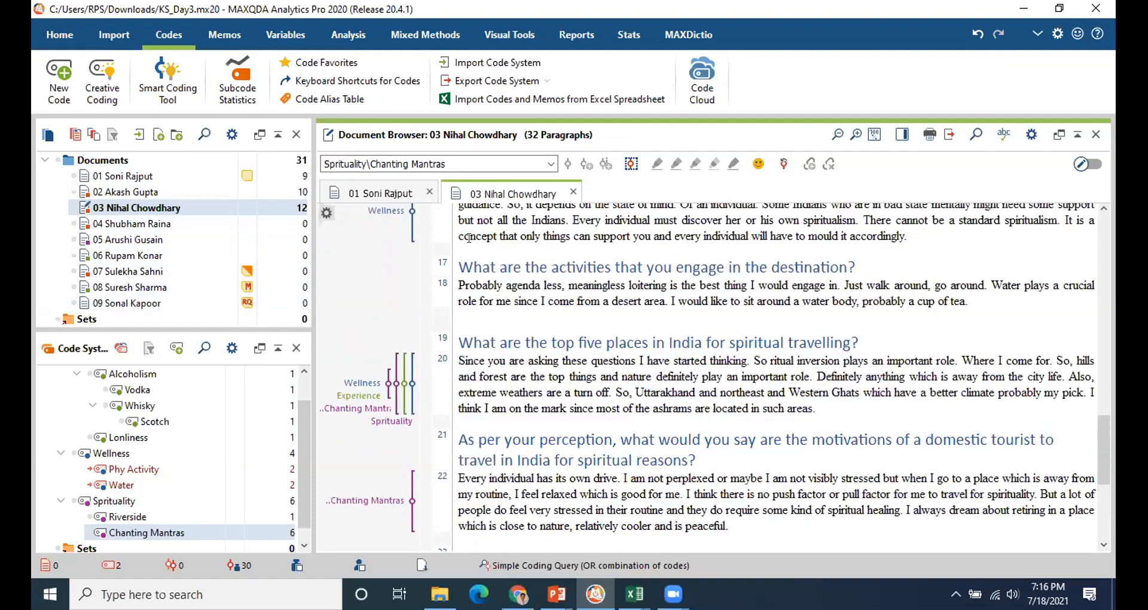
scroll(459, 224, up, 1)
scroll(459, 224, up, 15)
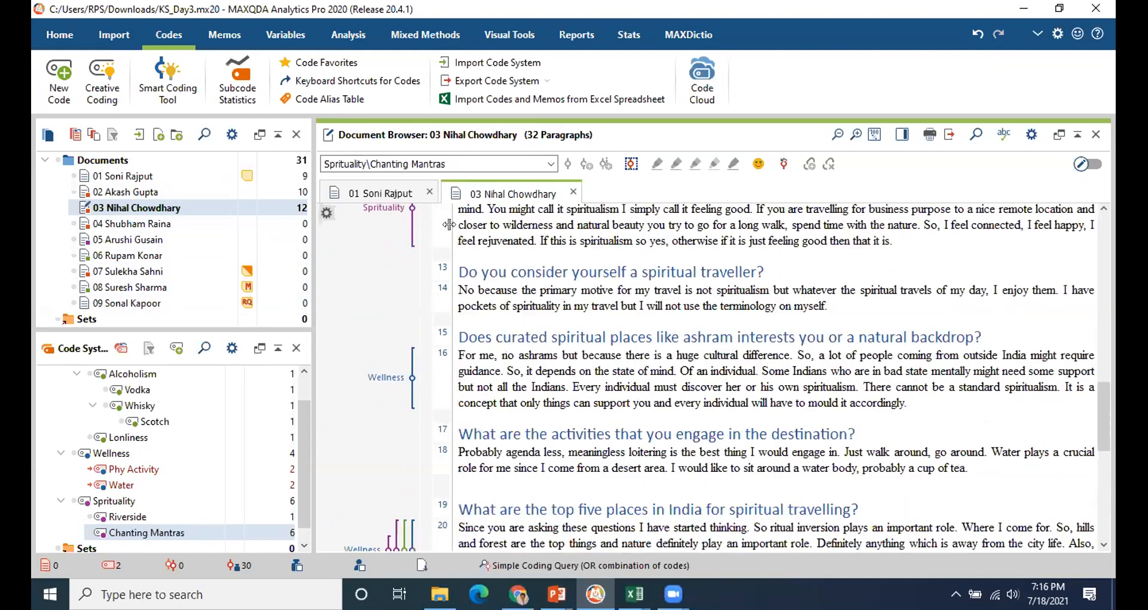
scroll(294, 389, up, 1)
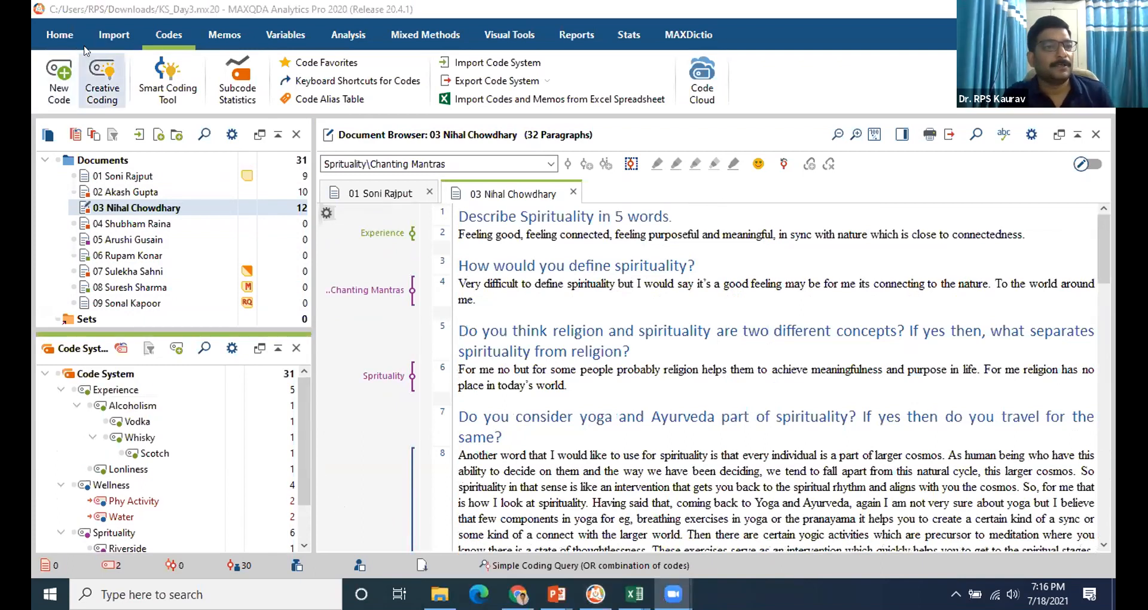
click(52, 33)
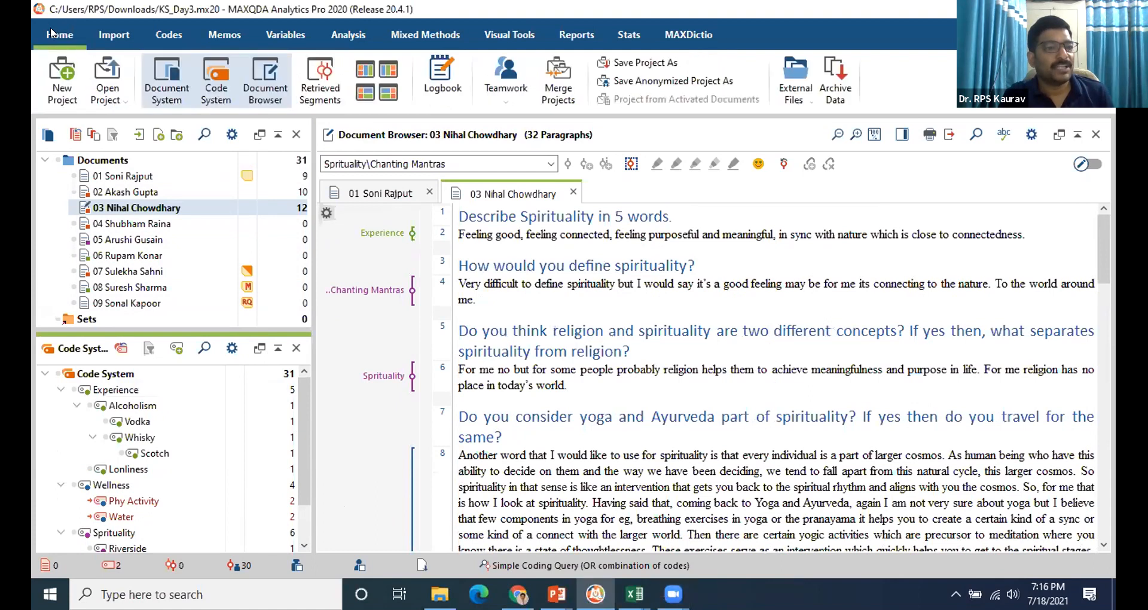
click(104, 100)
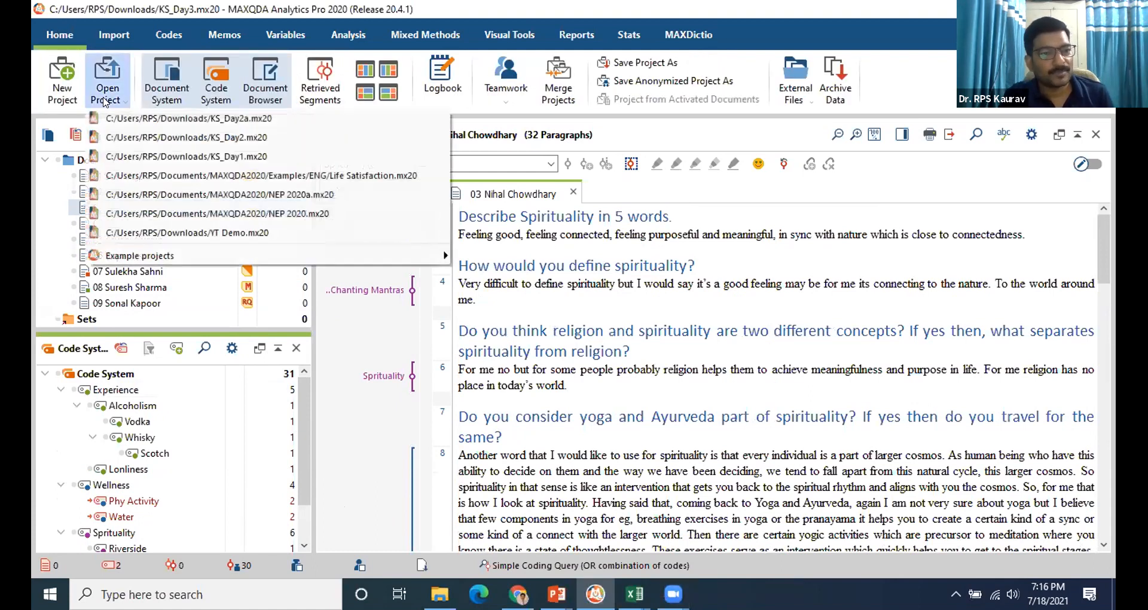
click(293, 122)
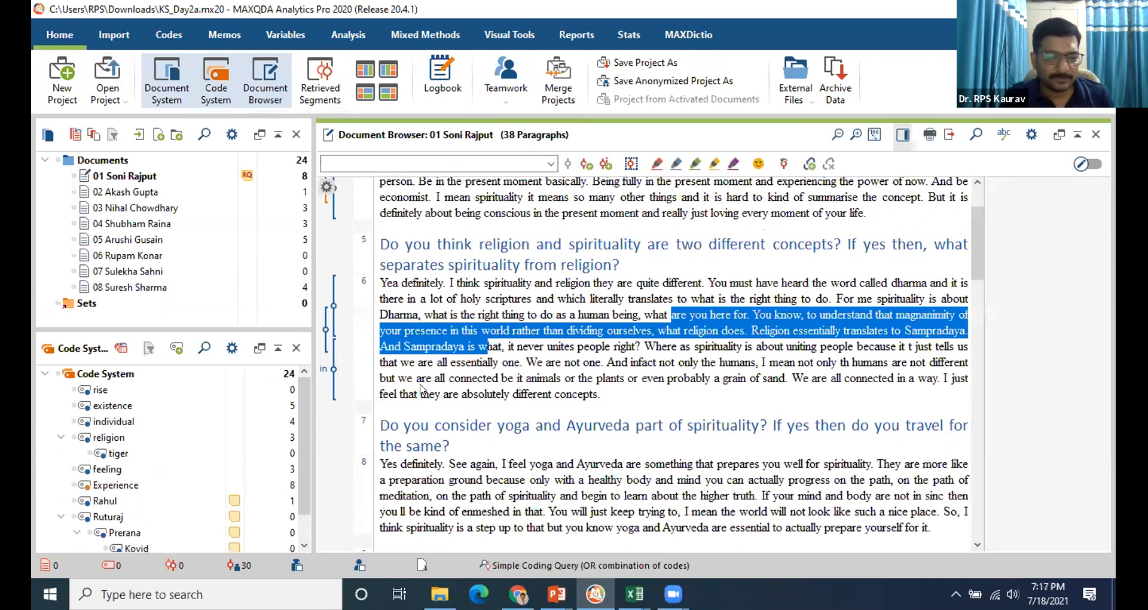
Create an in-vivo code from the words "yoga and Ayurved" in paragraph 8 of the first interview.
scroll(115, 467, down, 1)
scroll(634, 339, up, 1)
scroll(626, 349, down, 3)
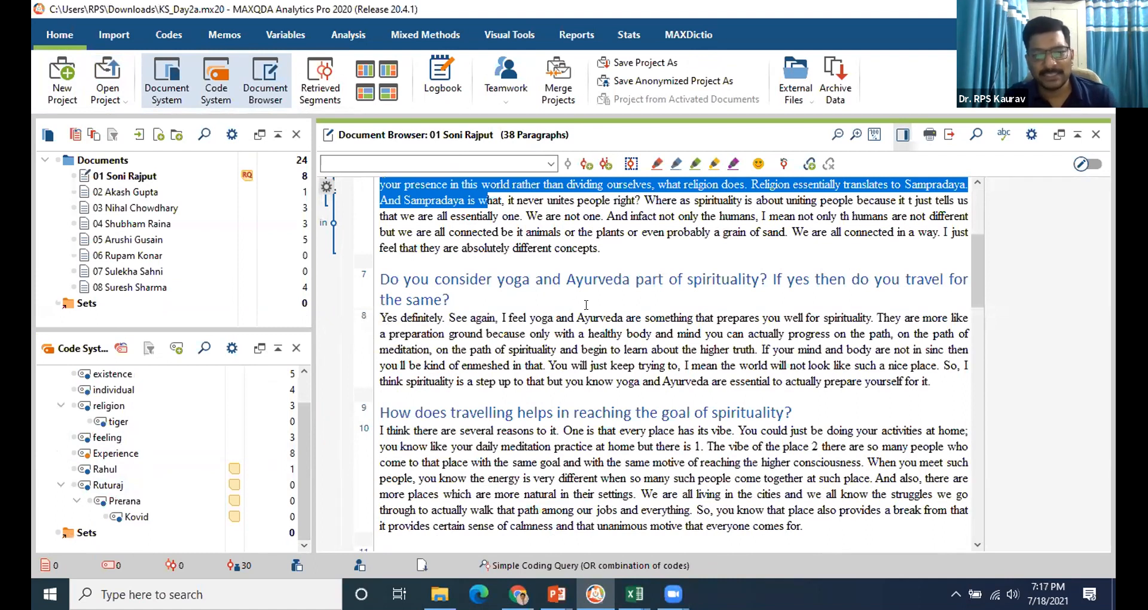
drag(529, 317, 614, 318)
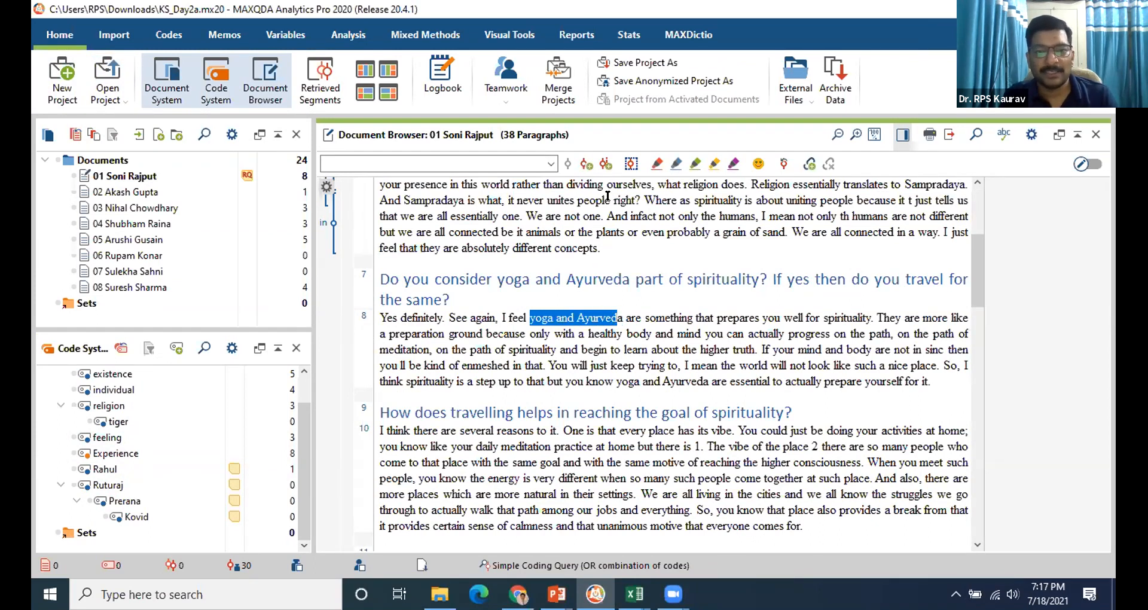
click(597, 163)
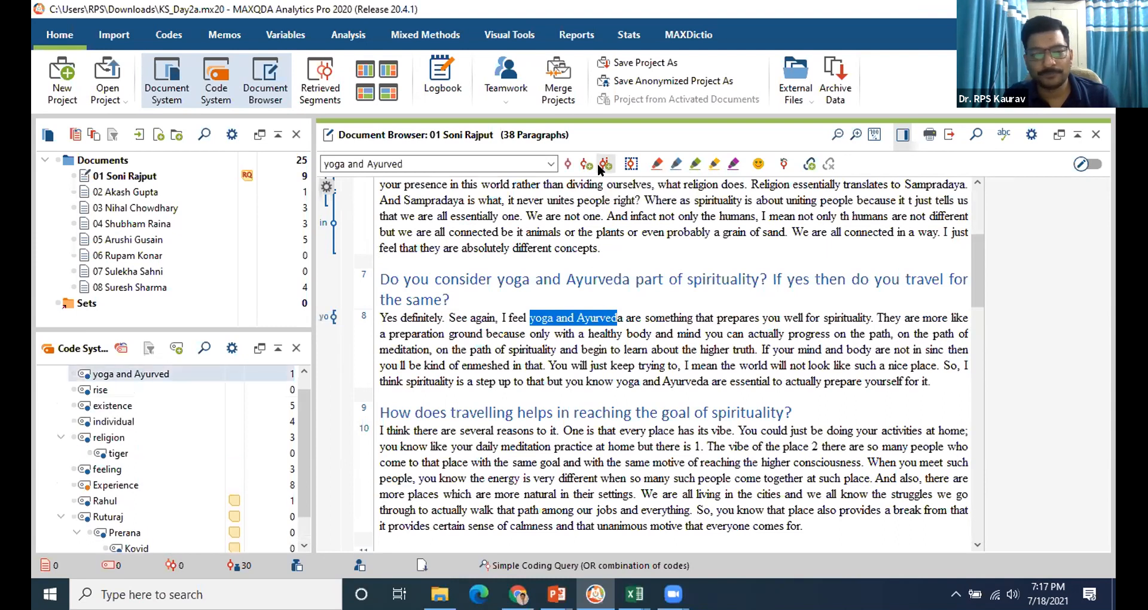
mouse_move(144, 372)
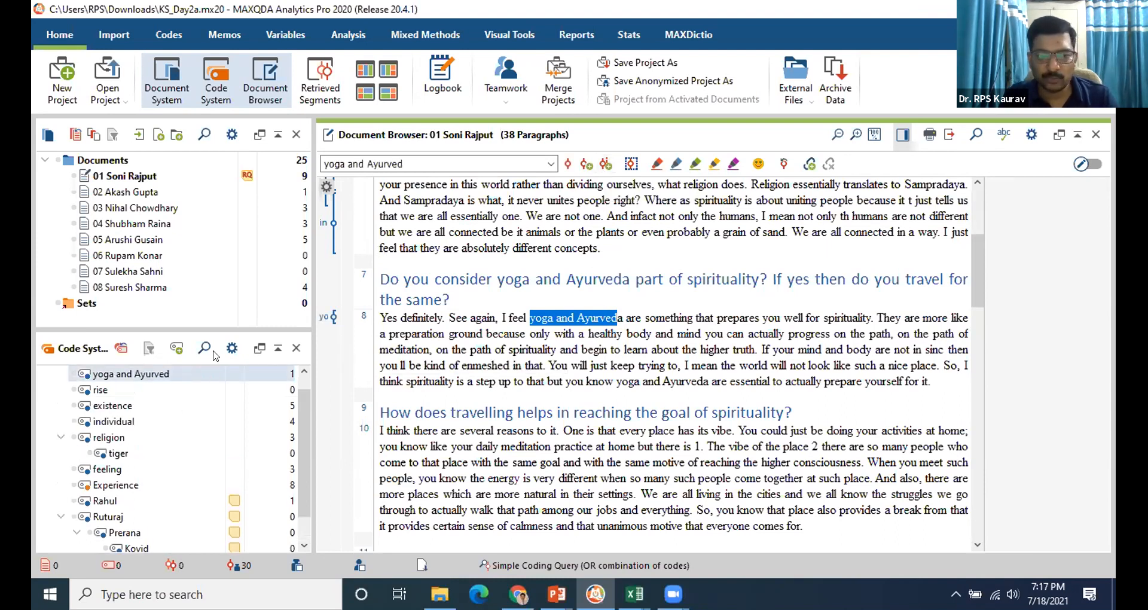
Try to assign the whole of paragraph 8 to the code yoga and Ayurved.
click(412, 333)
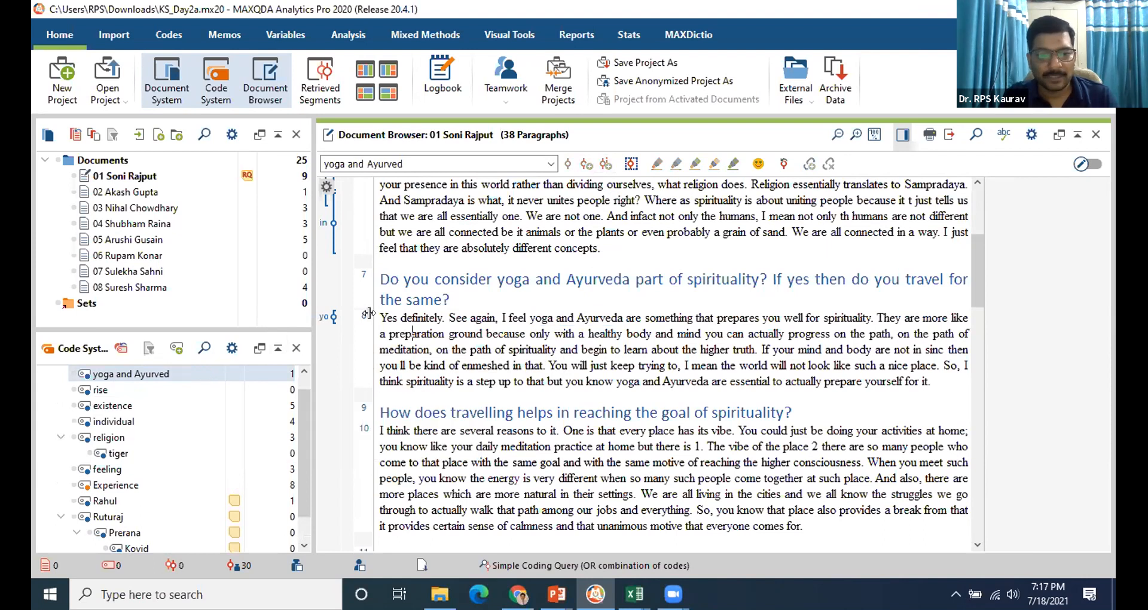
drag(374, 315, 891, 363)
drag(954, 379, 951, 380)
drag(434, 317, 161, 373)
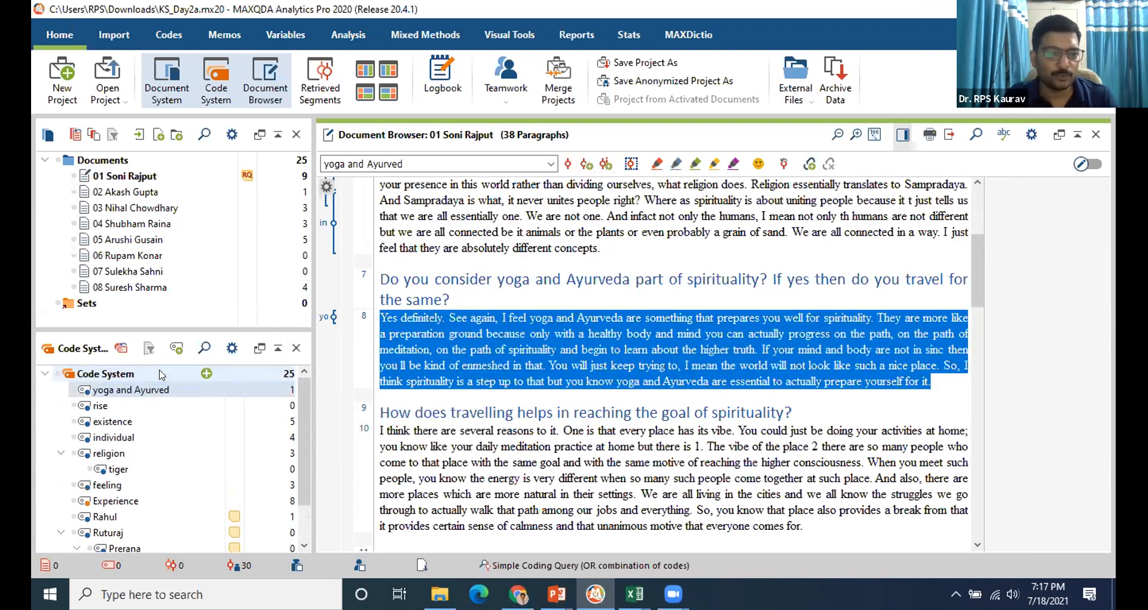
Create an in-vivo code from the words "higher consciousness" in paragraph 10.
scroll(495, 386, down, 2)
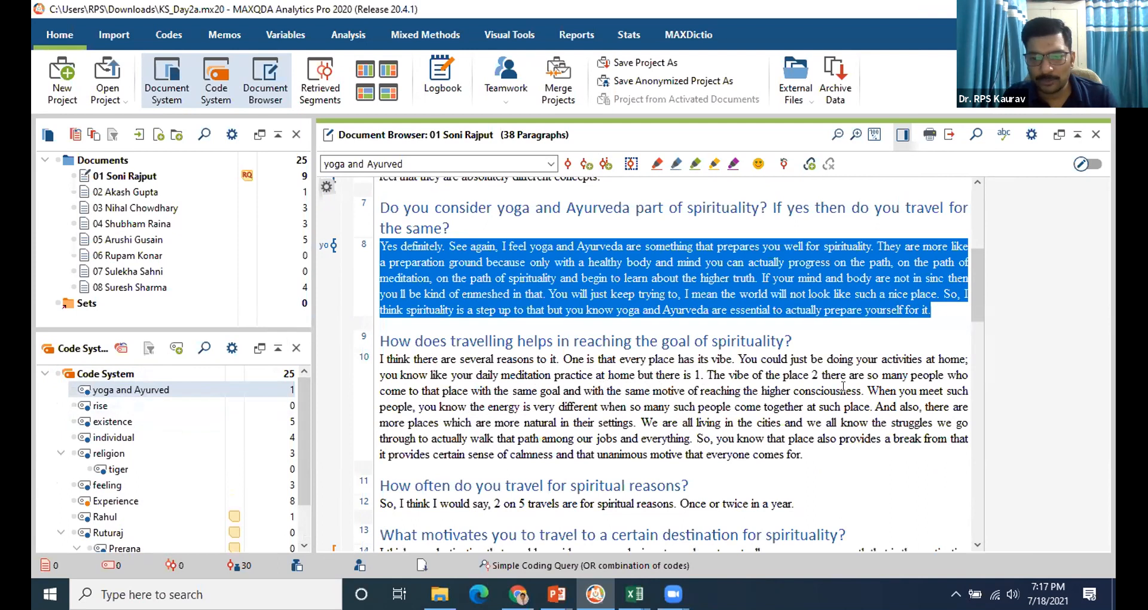
double_click(799, 391)
drag(799, 390, 762, 391)
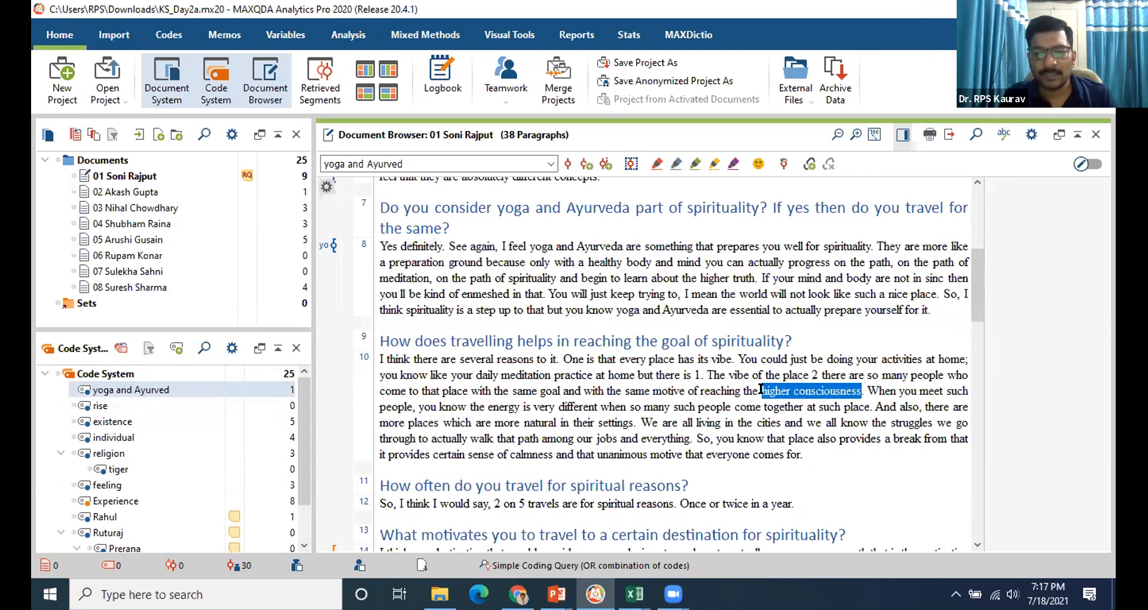
click(605, 164)
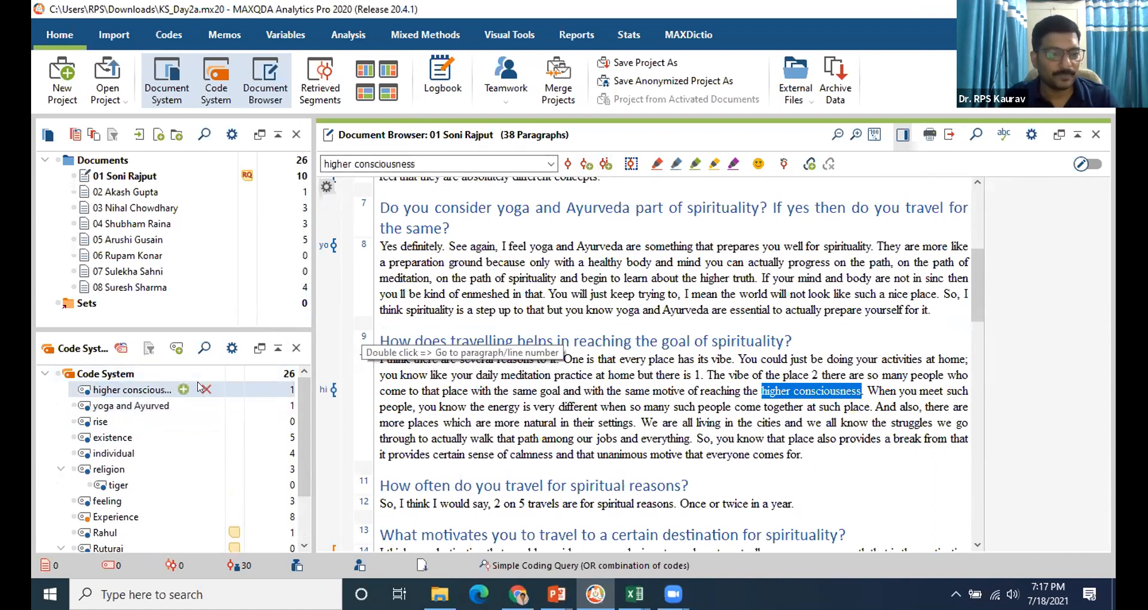
Extend the higher consciousness coding to cover all of paragraph 10.
drag(379, 359, 825, 451)
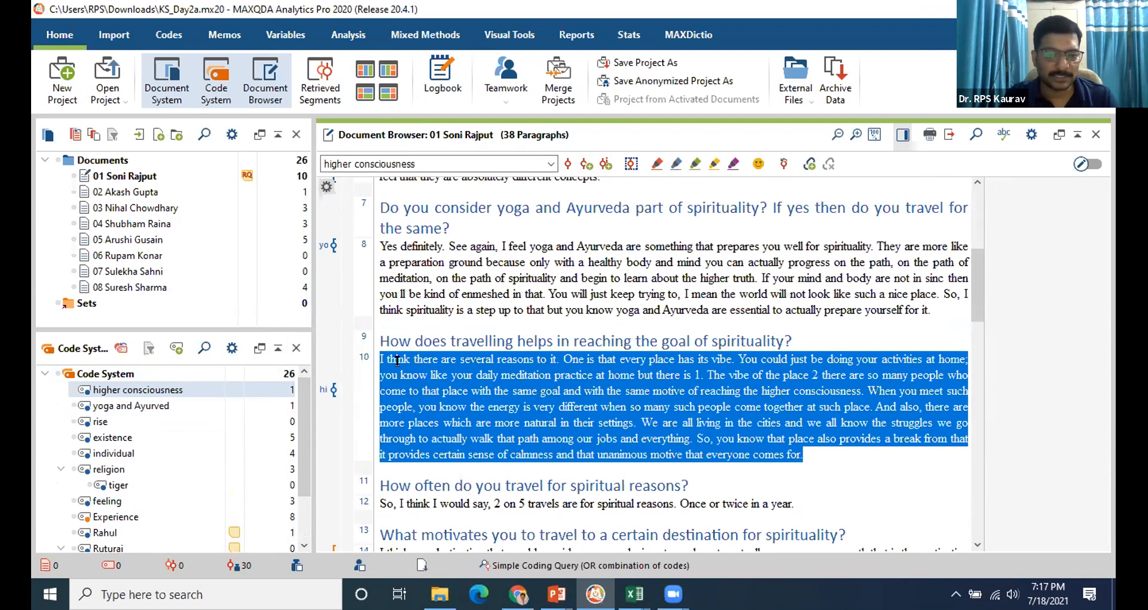
click(138, 390)
drag(139, 390, 627, 359)
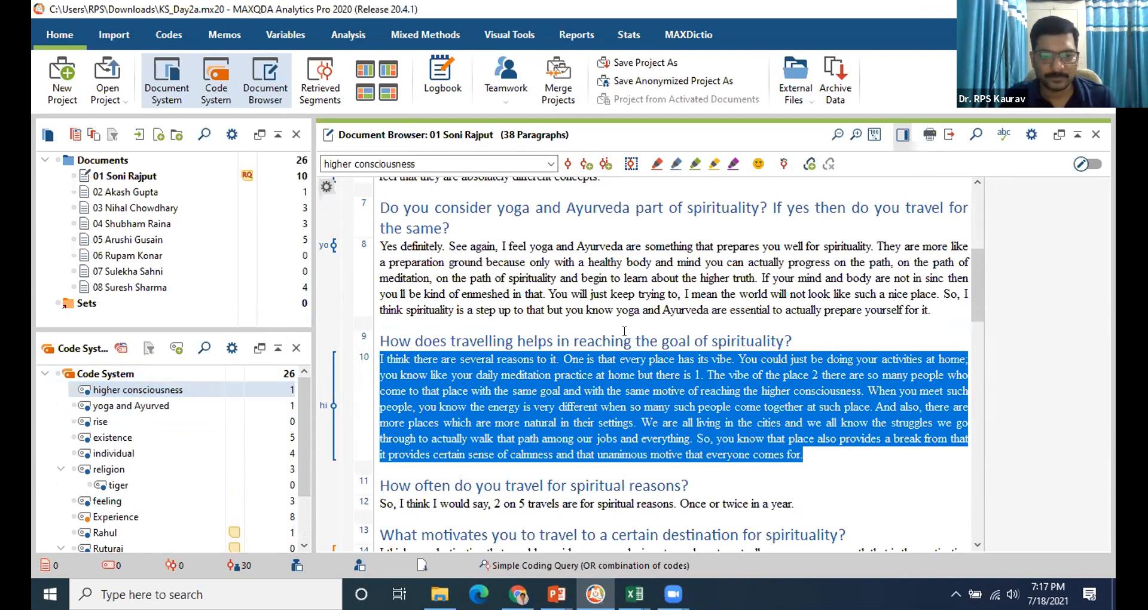
scroll(626, 338, down, 4)
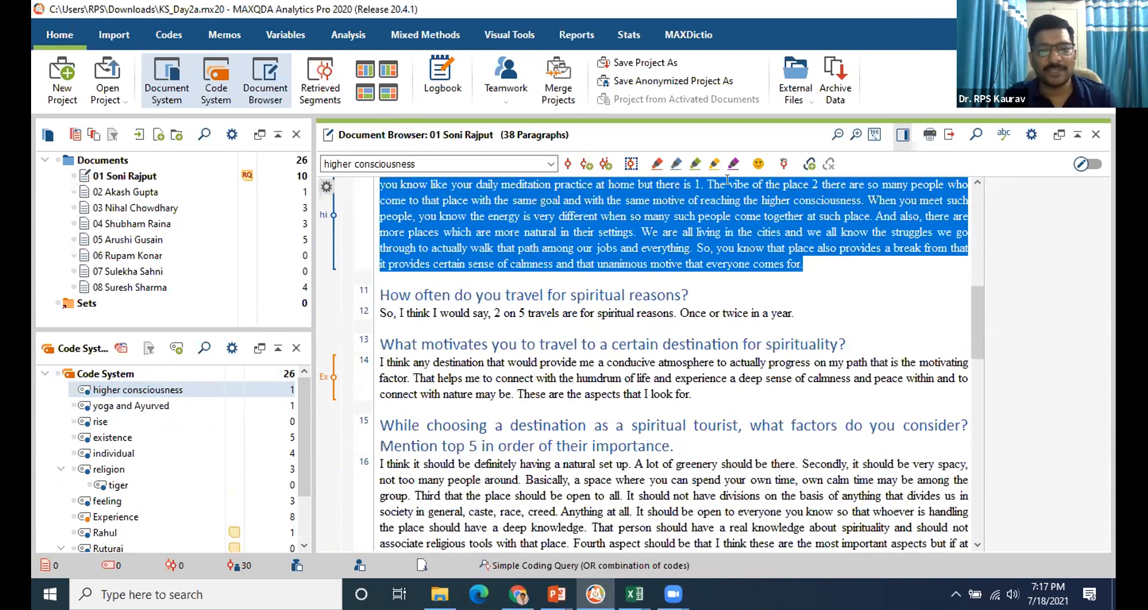
scroll(656, 180, down, 6)
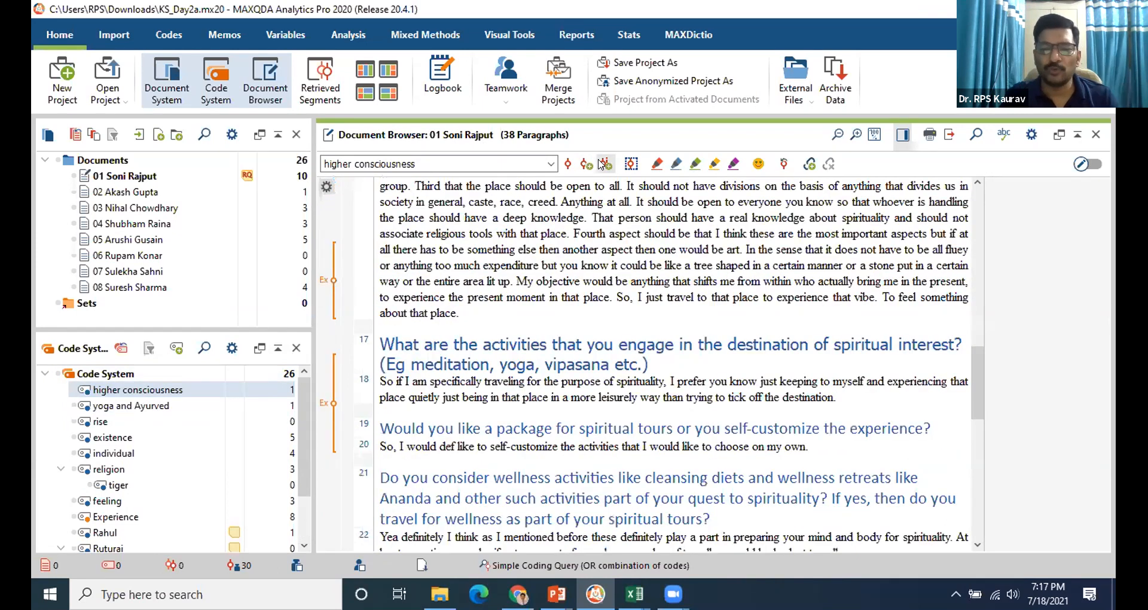
scroll(662, 313, up, 2)
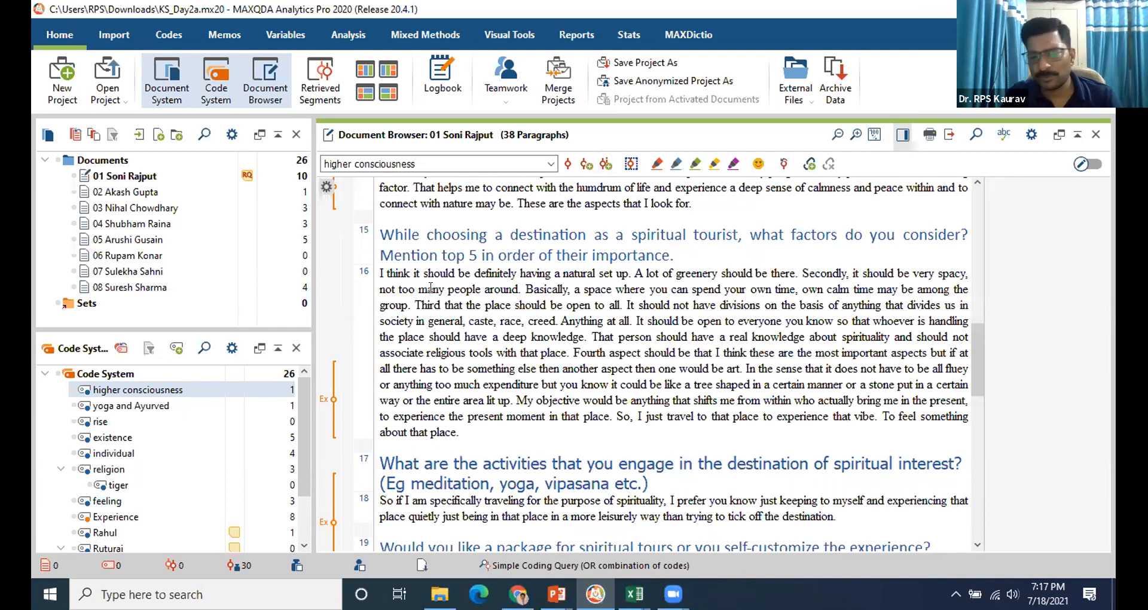
scroll(423, 336, up, 7)
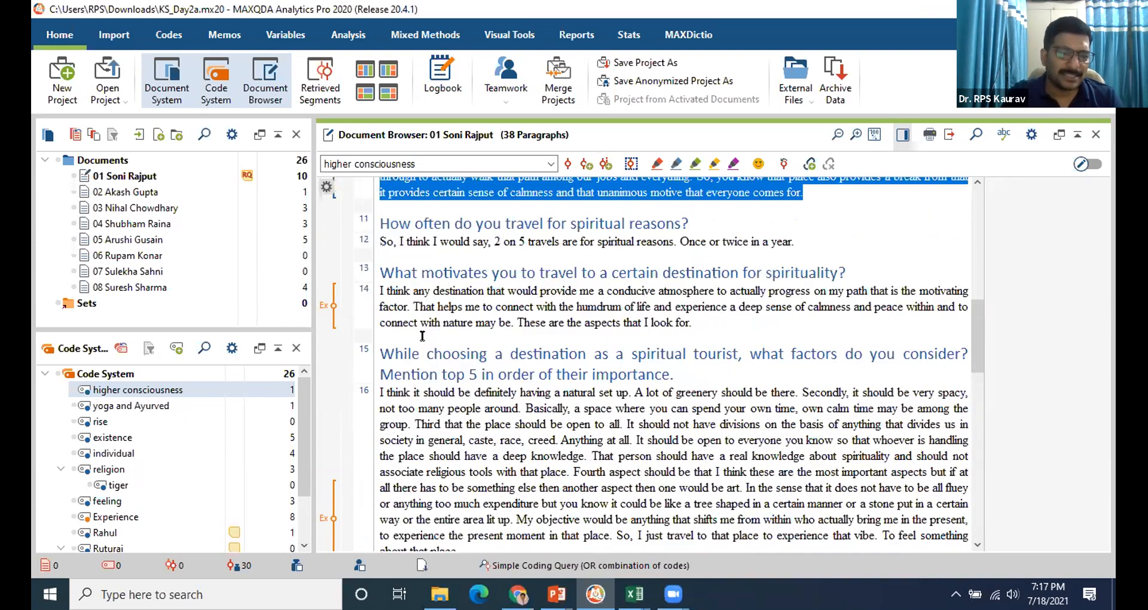
scroll(423, 336, up, 3)
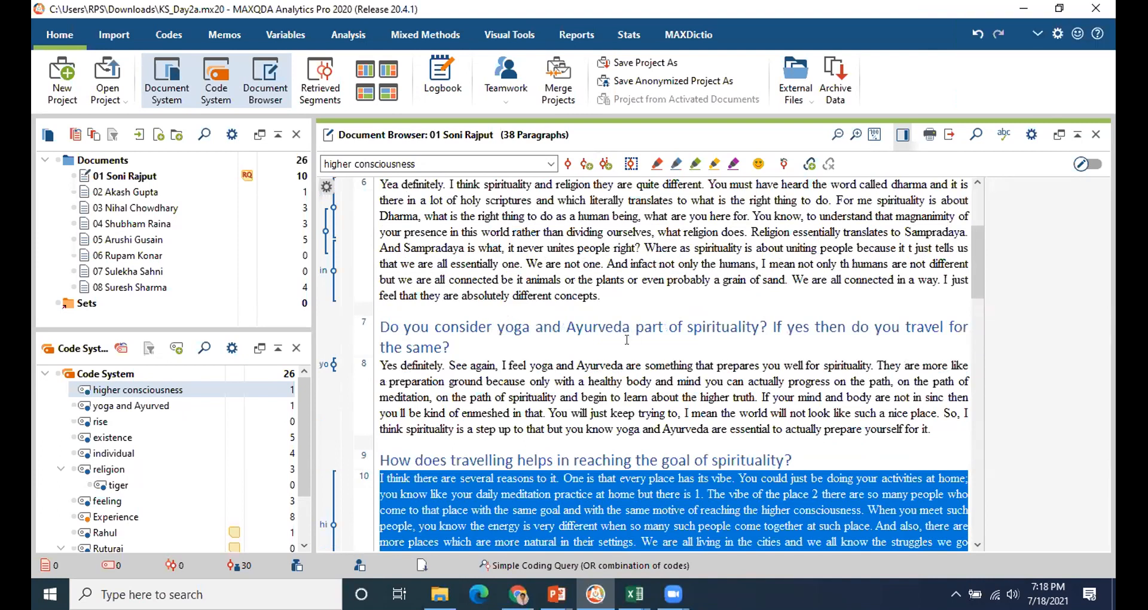
Open the project KS_Day3.mx20 and bring the third interview document into view.
click(108, 89)
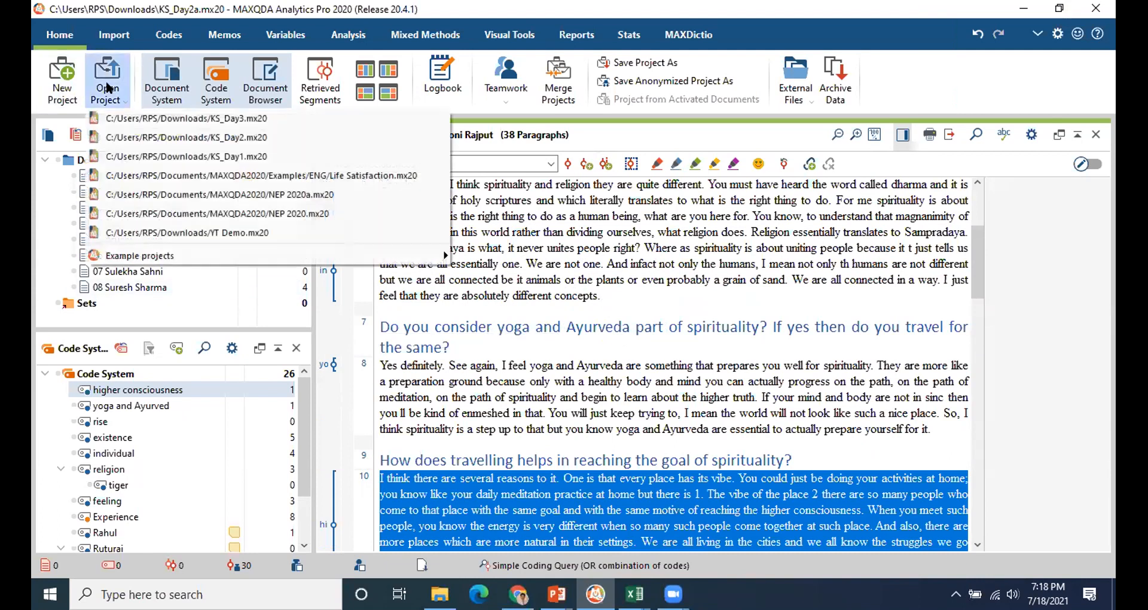
click(137, 120)
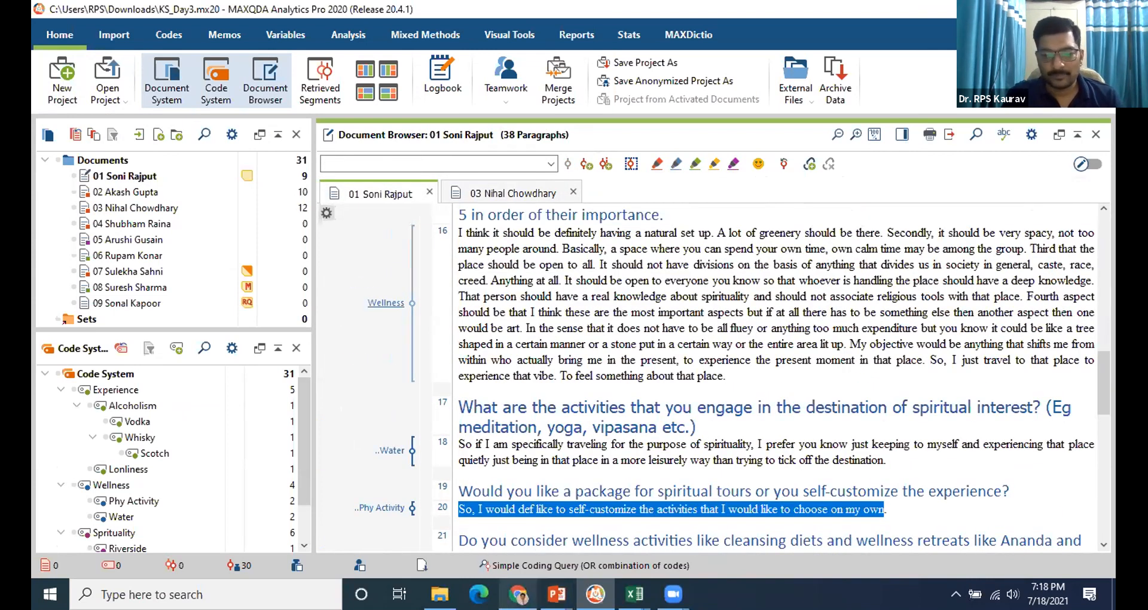
mouse_move(518, 594)
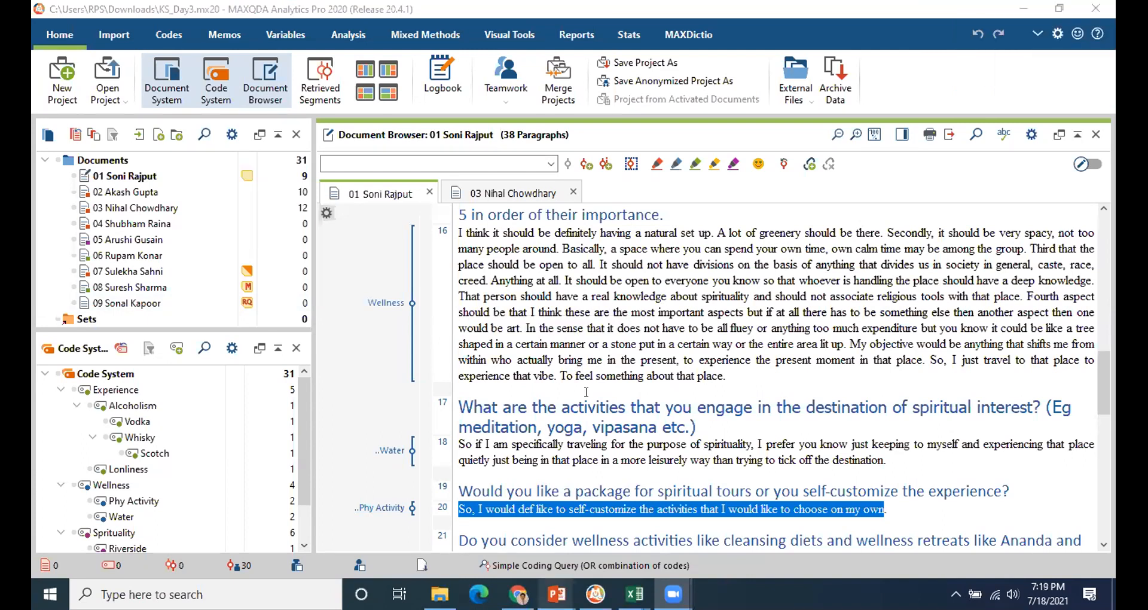
click(492, 196)
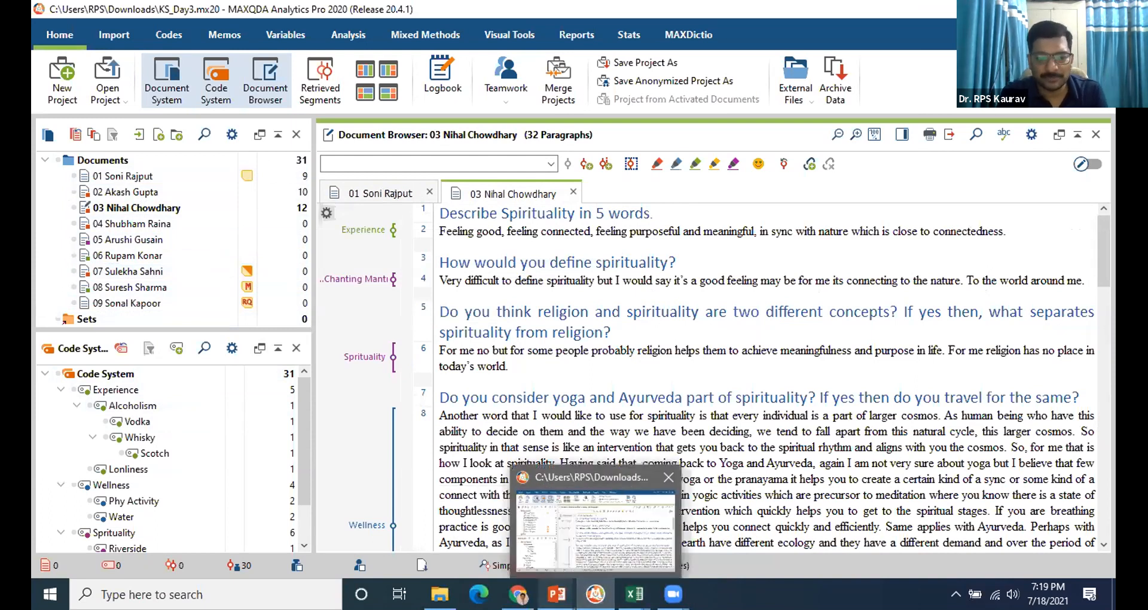
Switch to PowerPoint, highlight the "Coding with keyboard shortcuts" bullet on the How to code slide, and return to MAXQDA.
mouse_move(547, 589)
click(642, 526)
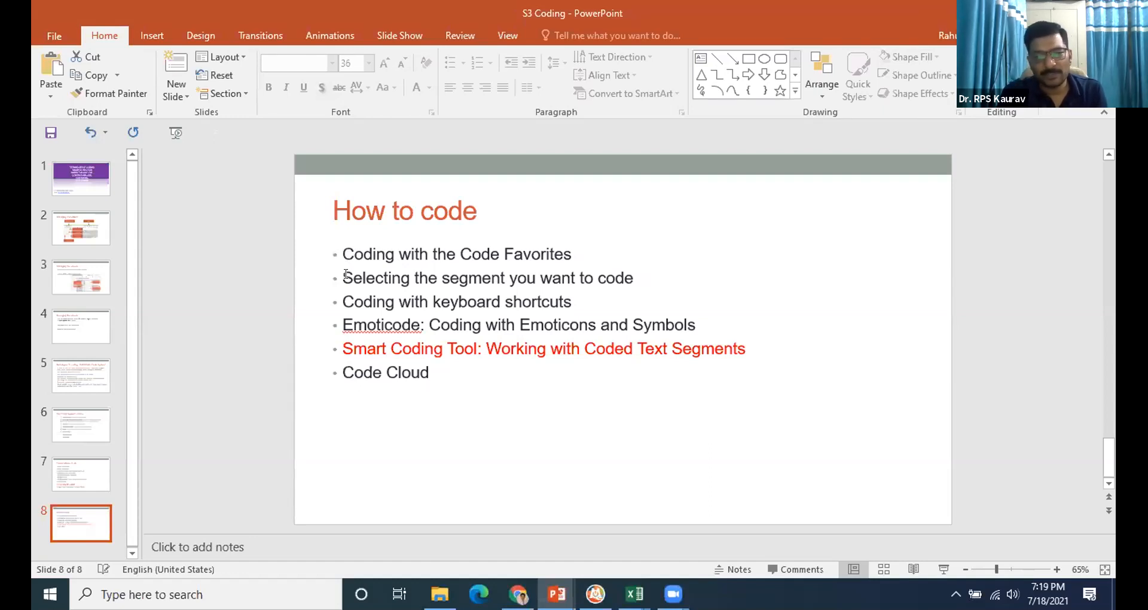
drag(344, 300, 577, 300)
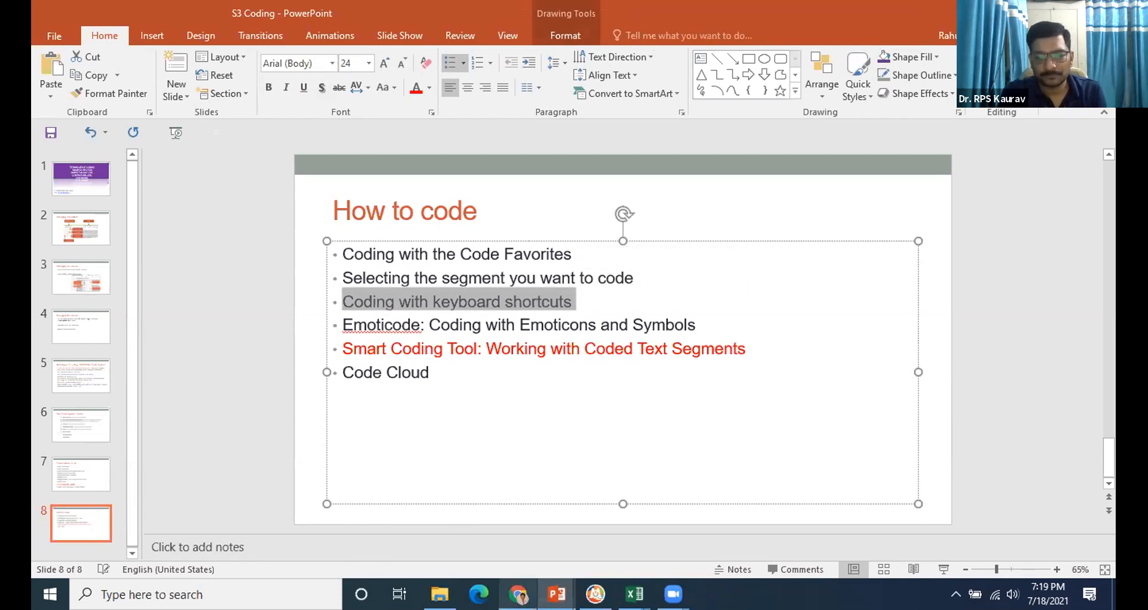
click(518, 593)
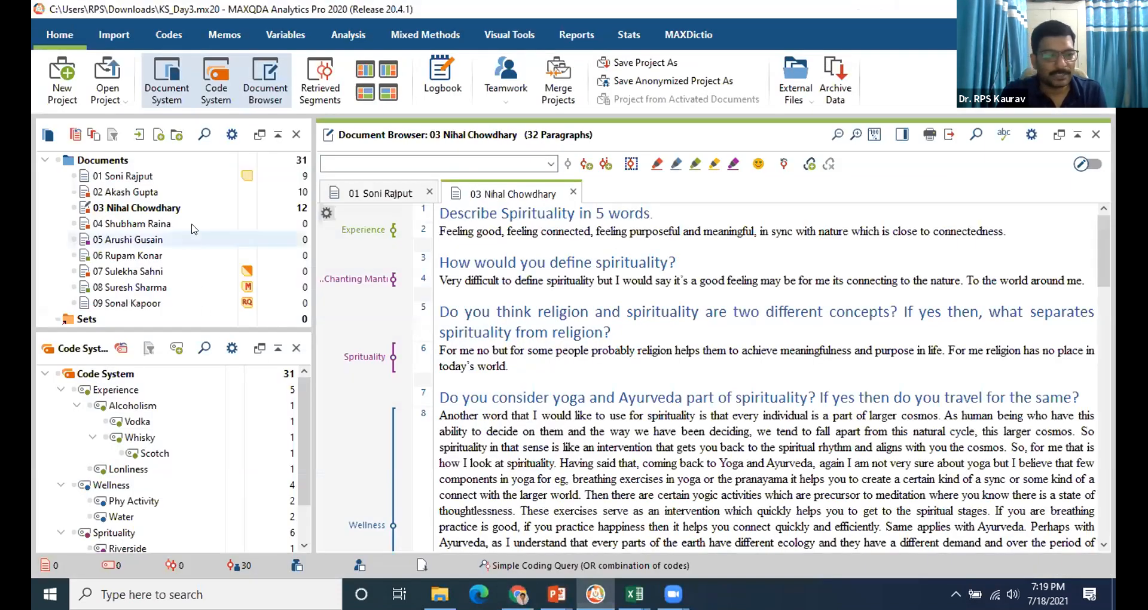
Open the fourth interview document and code its paragraph 2 with the devil emoticode.
double_click(153, 226)
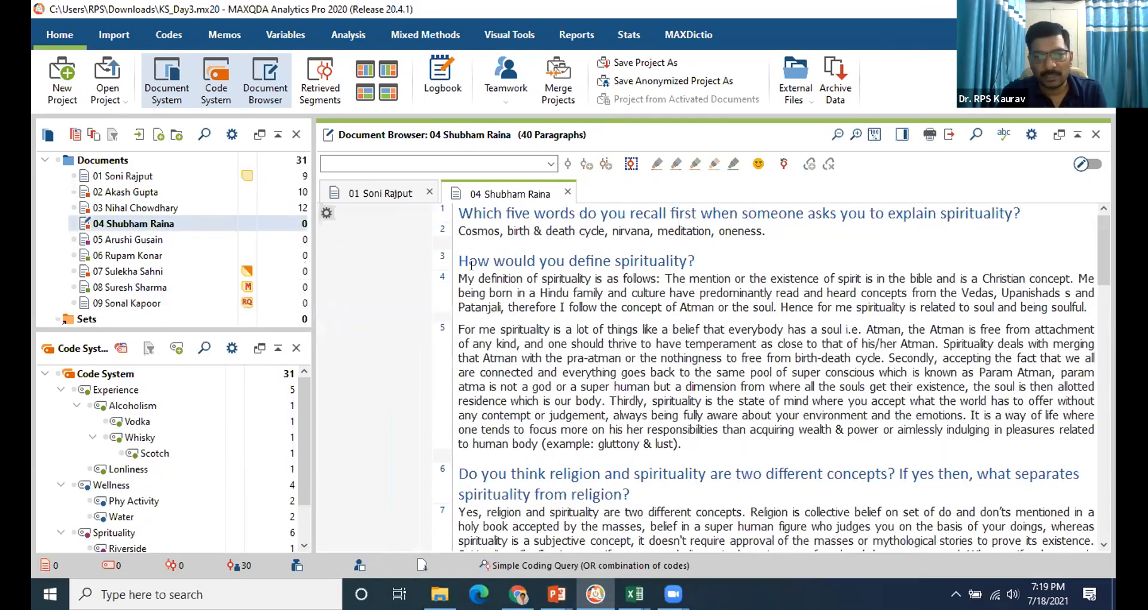
drag(474, 234, 779, 225)
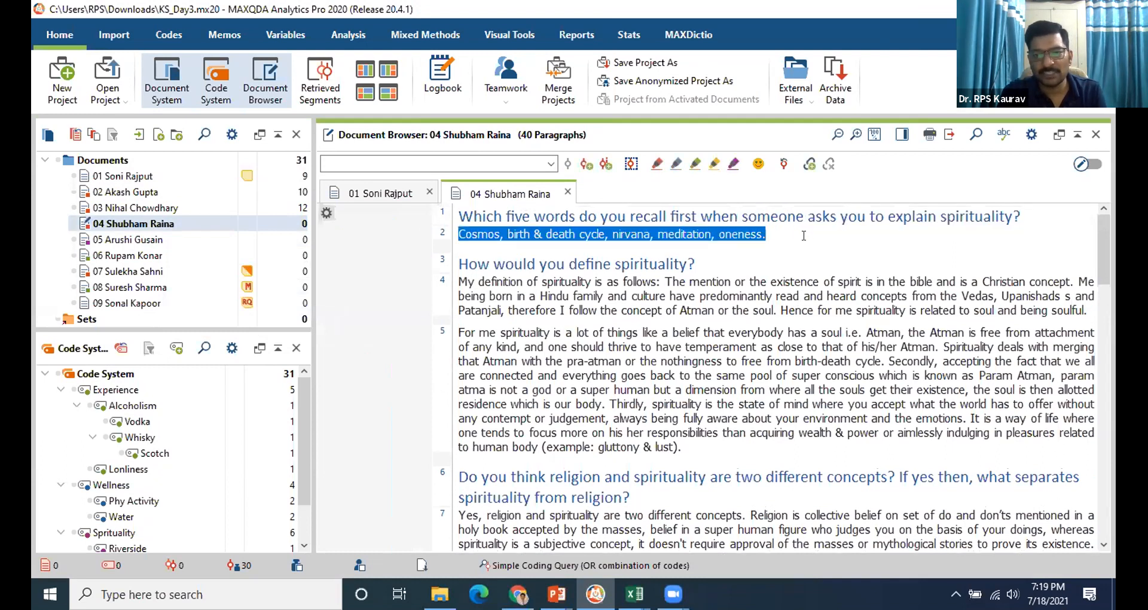
click(758, 164)
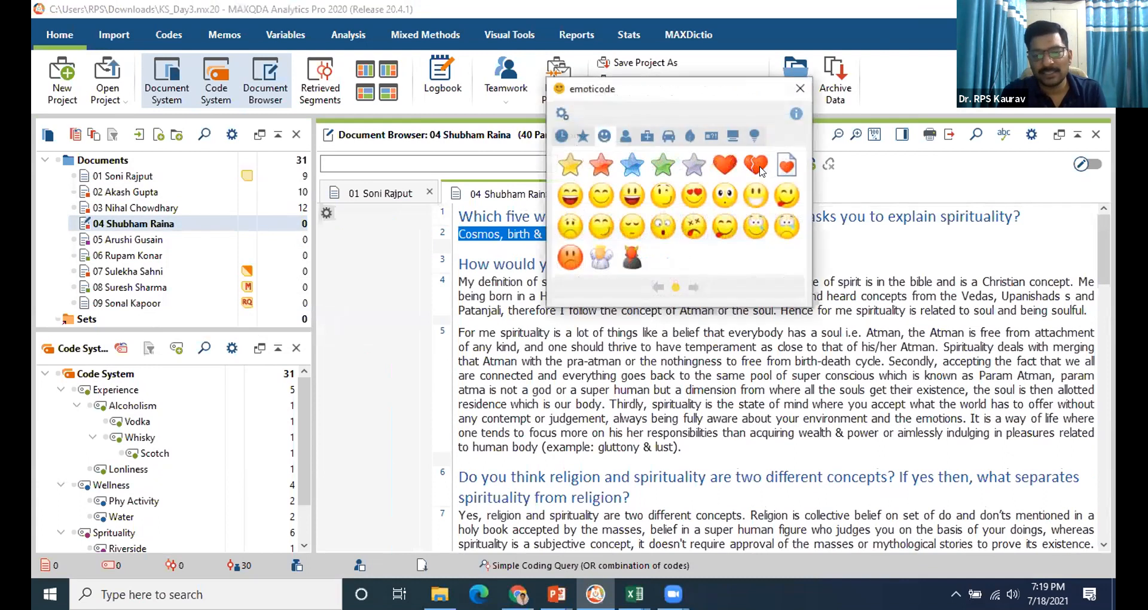
click(636, 259)
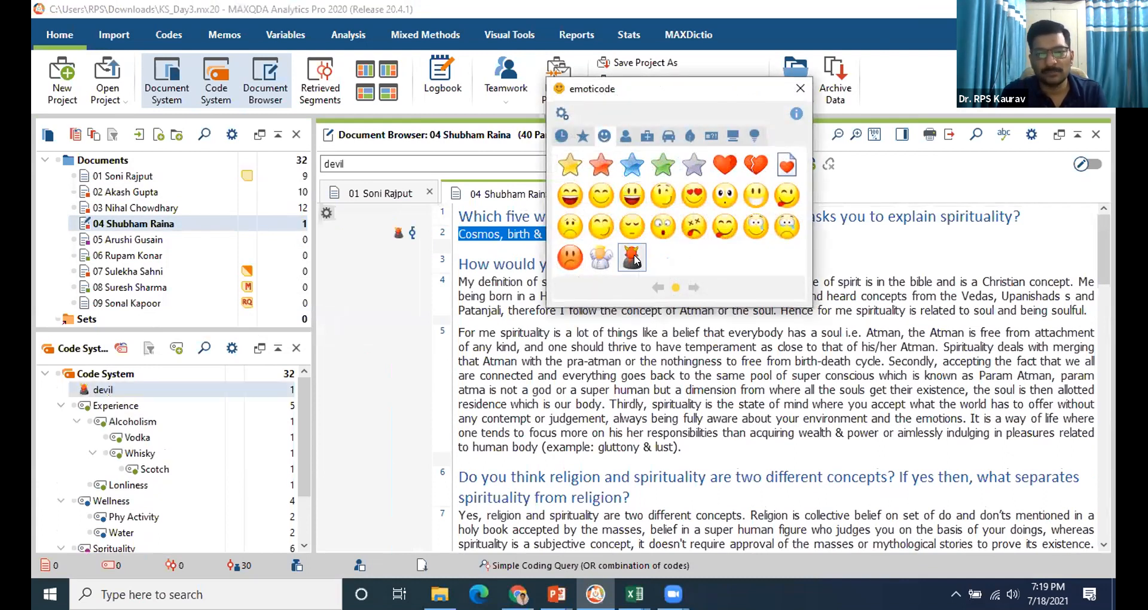
click(799, 89)
Select paragraph 5 of the fourth interview and open the emoticode window.
click(448, 287)
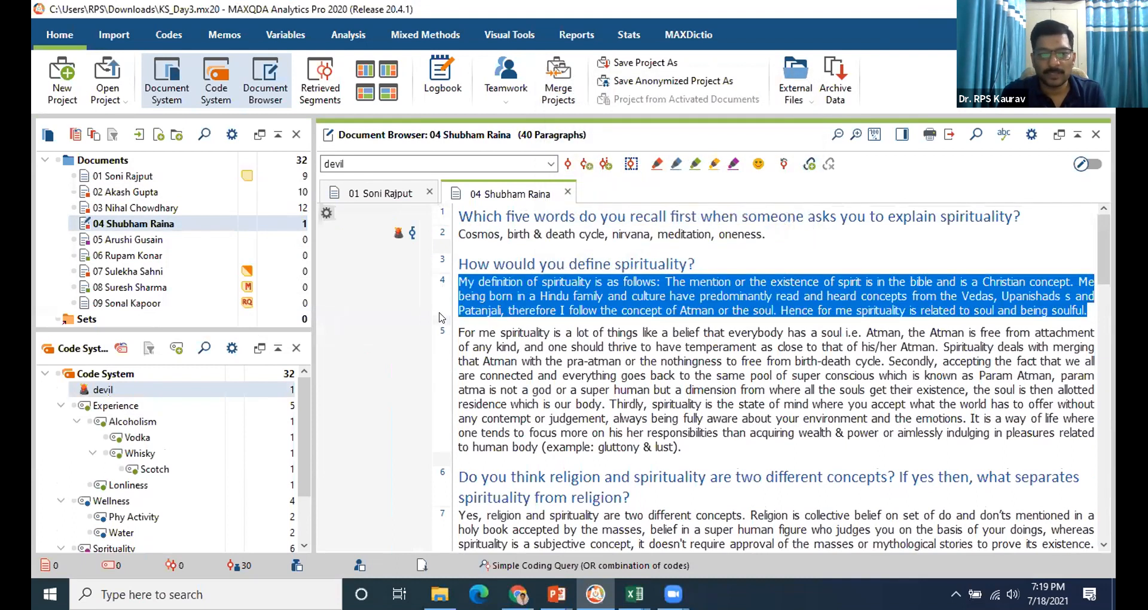
click(442, 356)
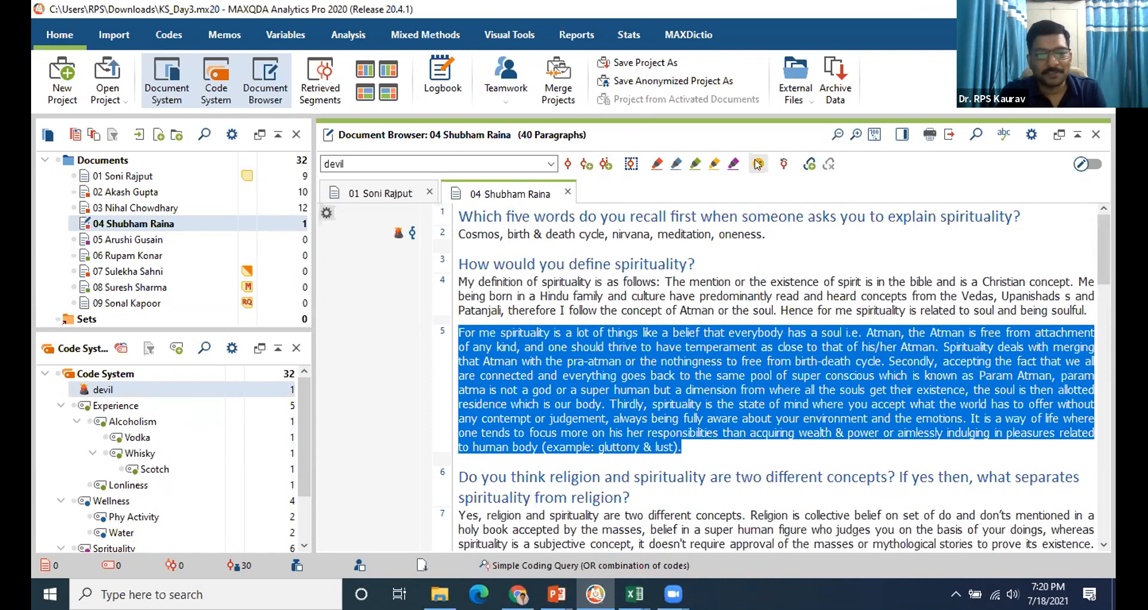
click(757, 165)
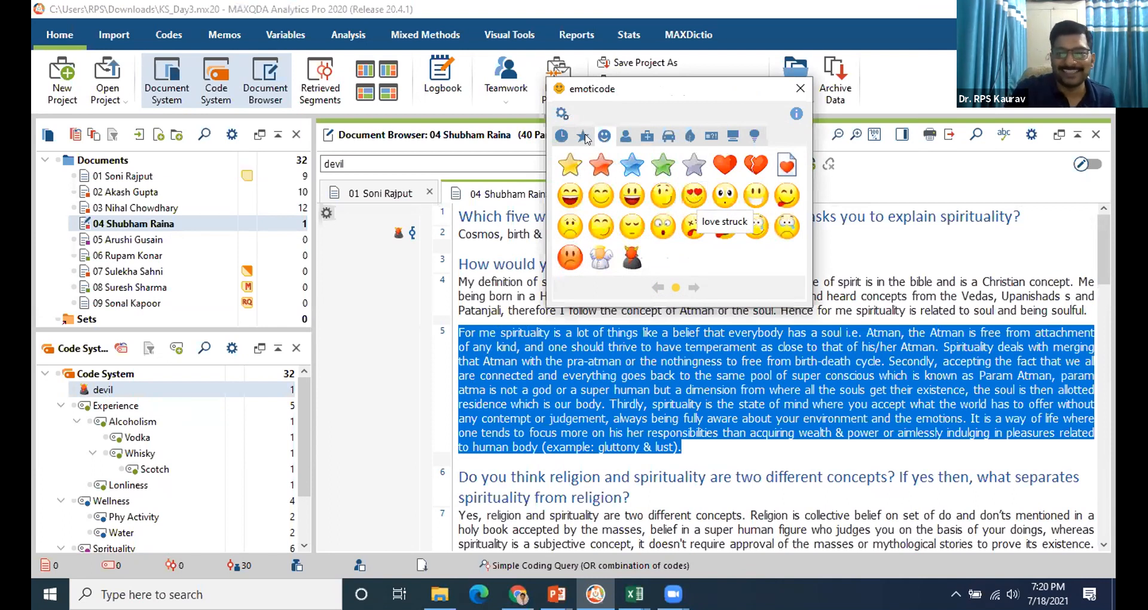
Examine the symbols offered in the different emoticode categories, from the recently used ones to the last category.
click(561, 136)
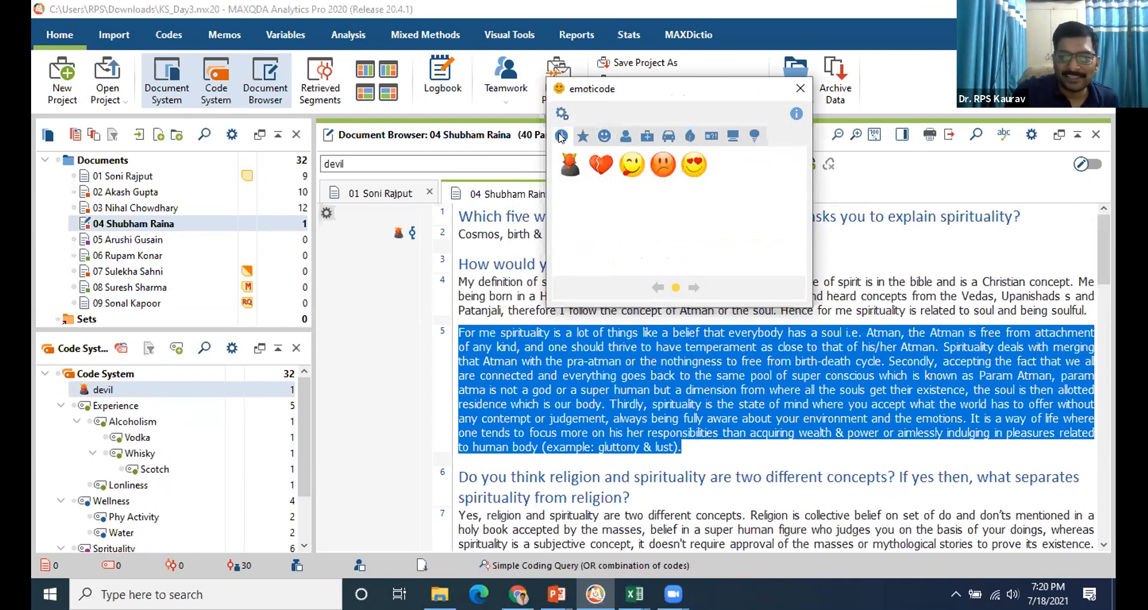
click(605, 136)
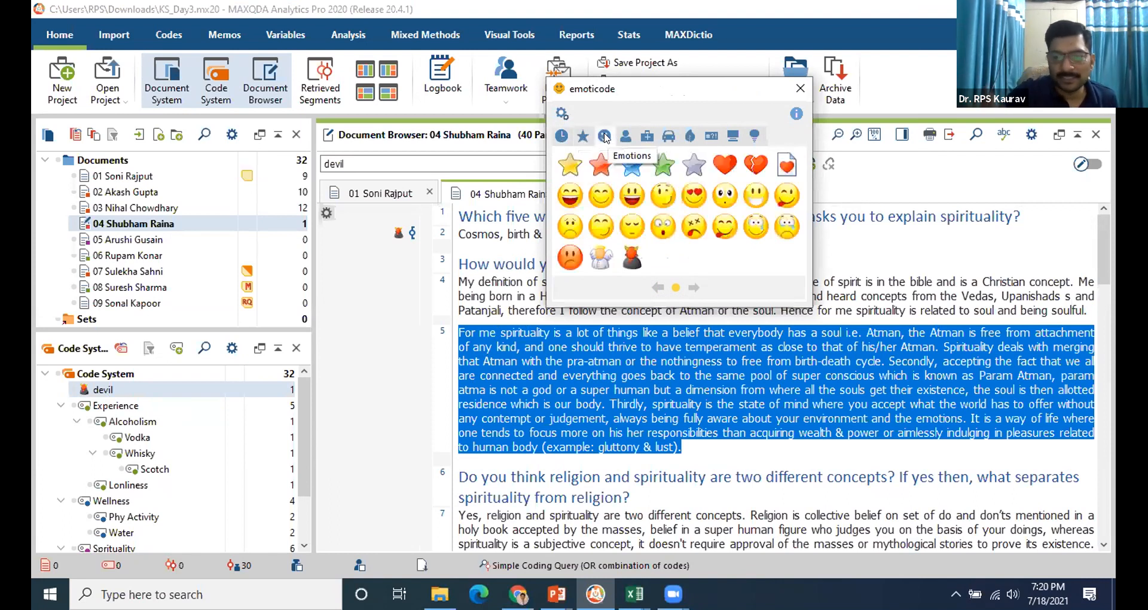
click(628, 137)
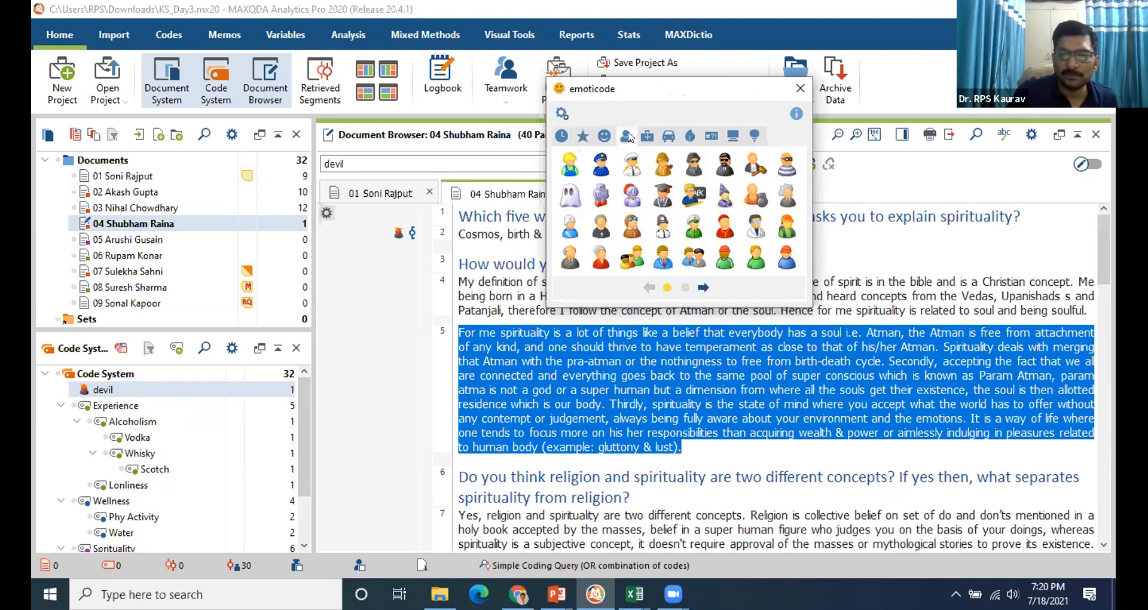
click(646, 137)
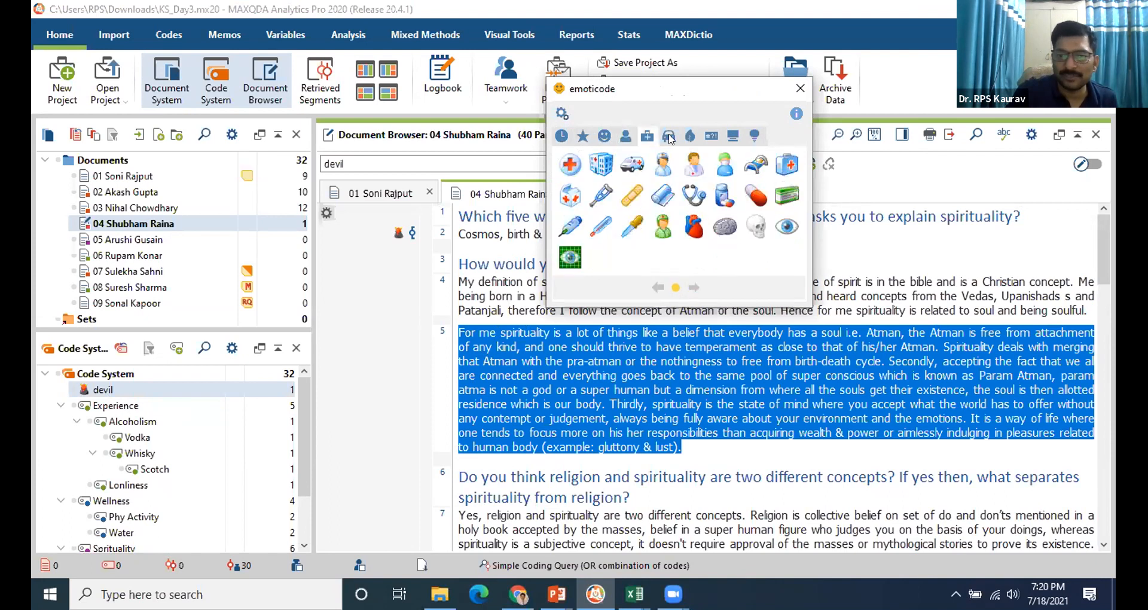
click(669, 137)
click(690, 137)
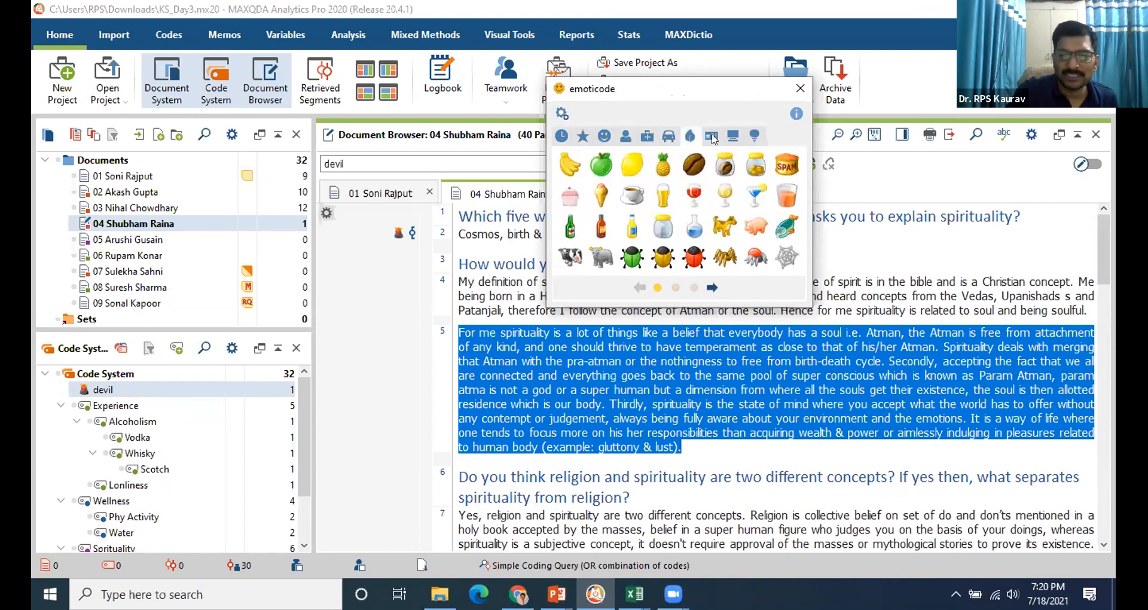
click(712, 137)
click(733, 137)
click(753, 136)
Using the Emotions symbols, code paragraph 5 with the angel emoticode and paragraph 7 with love struck.
click(605, 136)
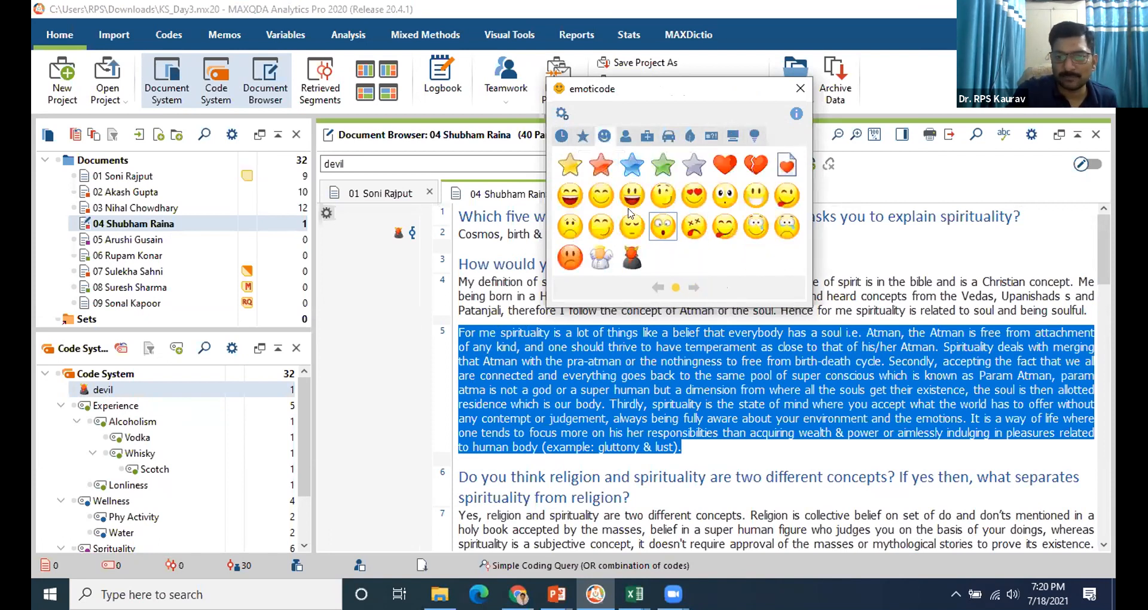
click(593, 259)
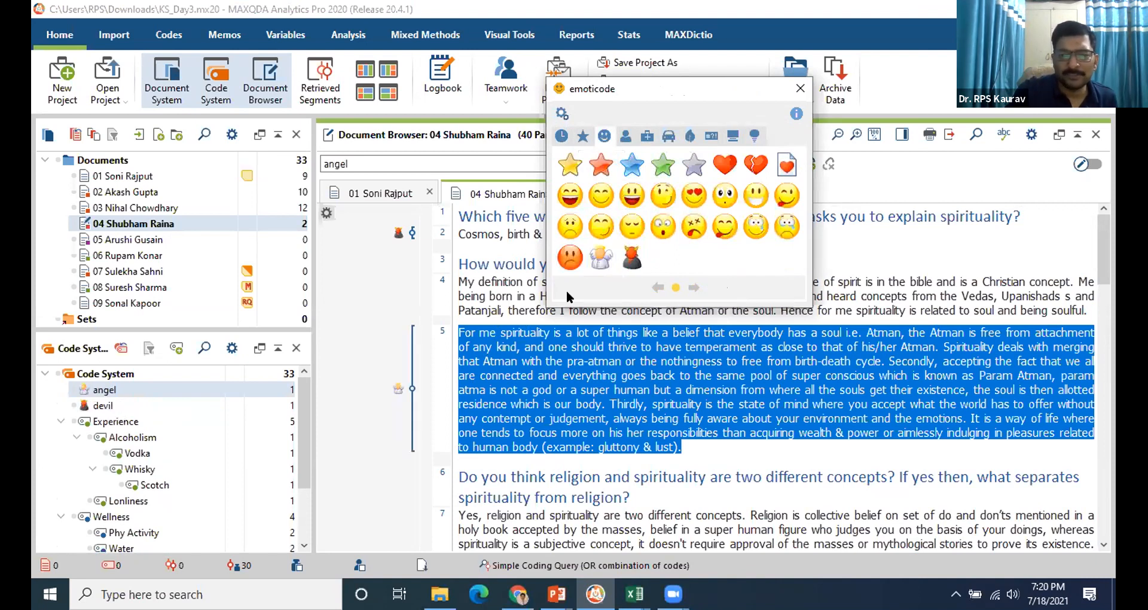
scroll(520, 323, down, 2)
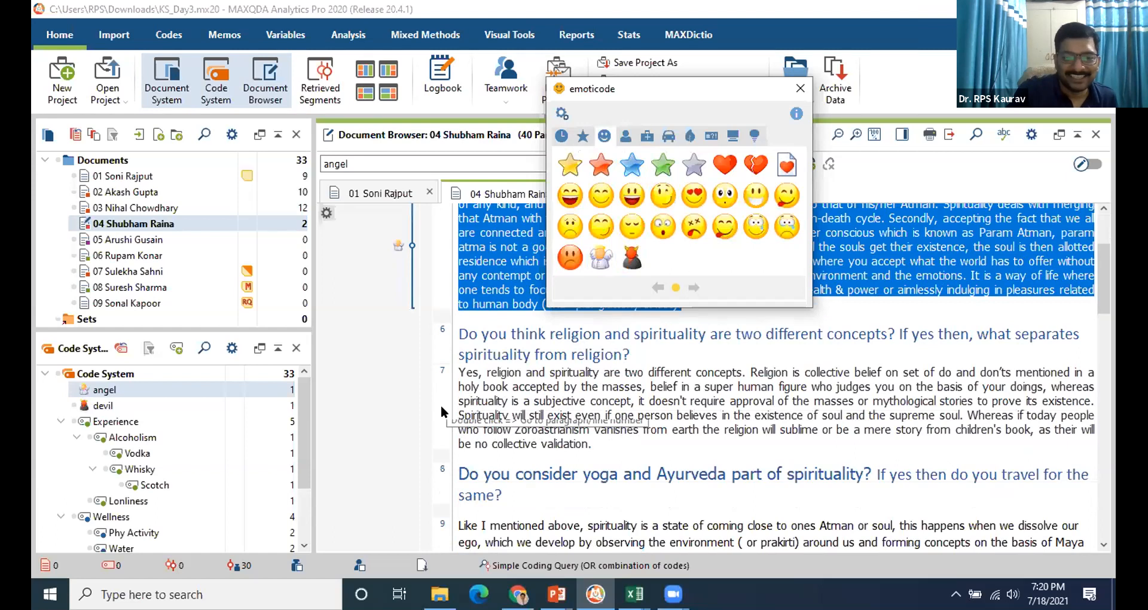
click(444, 407)
click(444, 406)
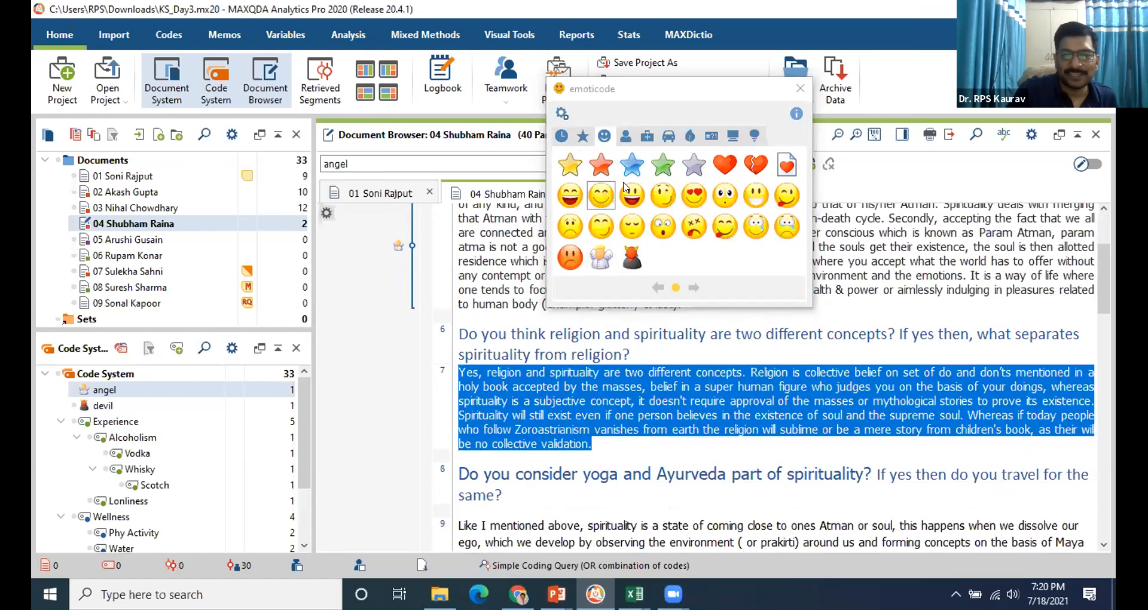
click(686, 199)
Code paragraph 9 with the laughing emoticode and paragraph 11 with winking.
scroll(425, 443, down, 2)
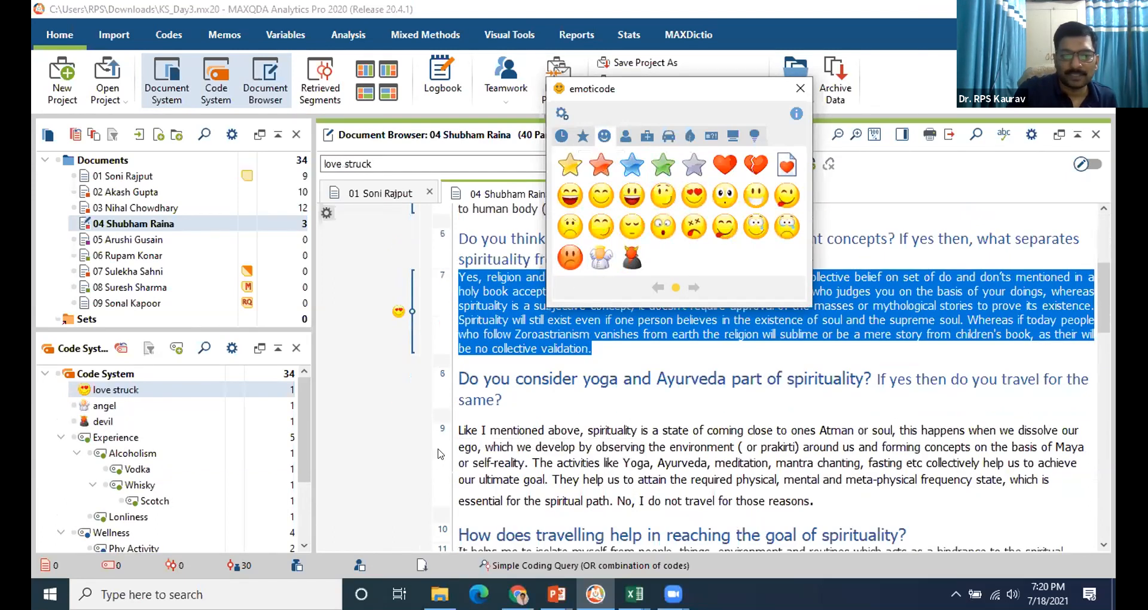
click(457, 430)
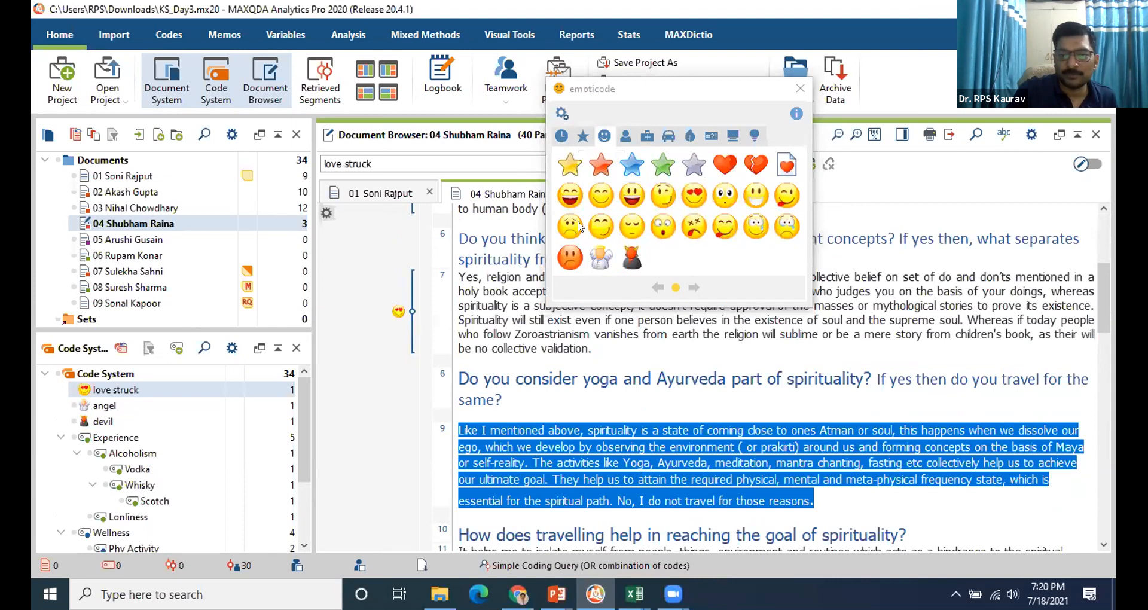
click(631, 195)
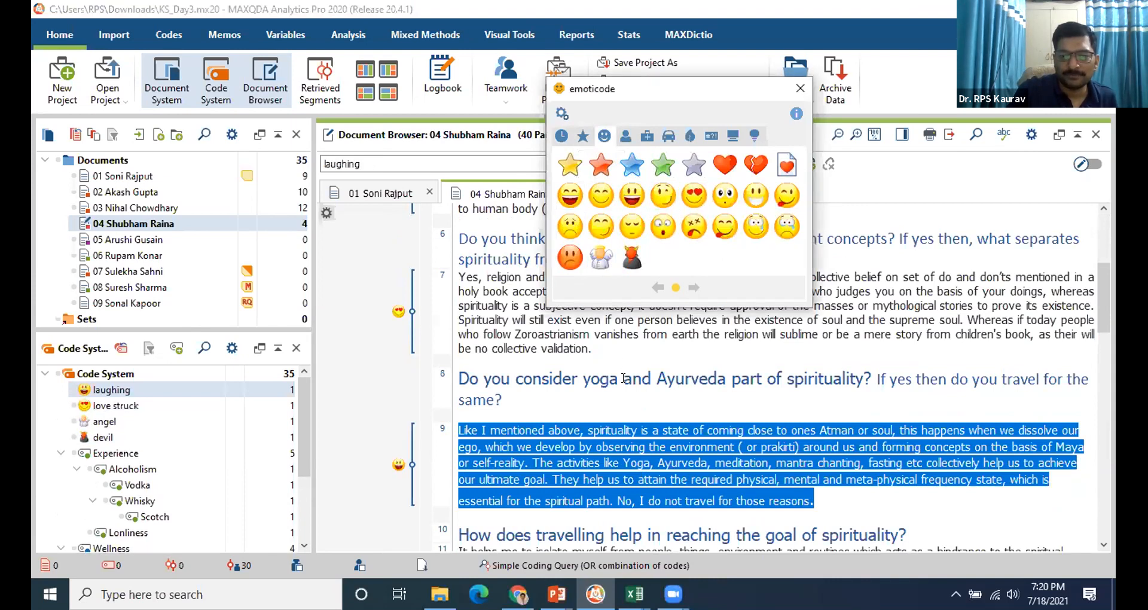
scroll(447, 442, down, 2)
click(445, 441)
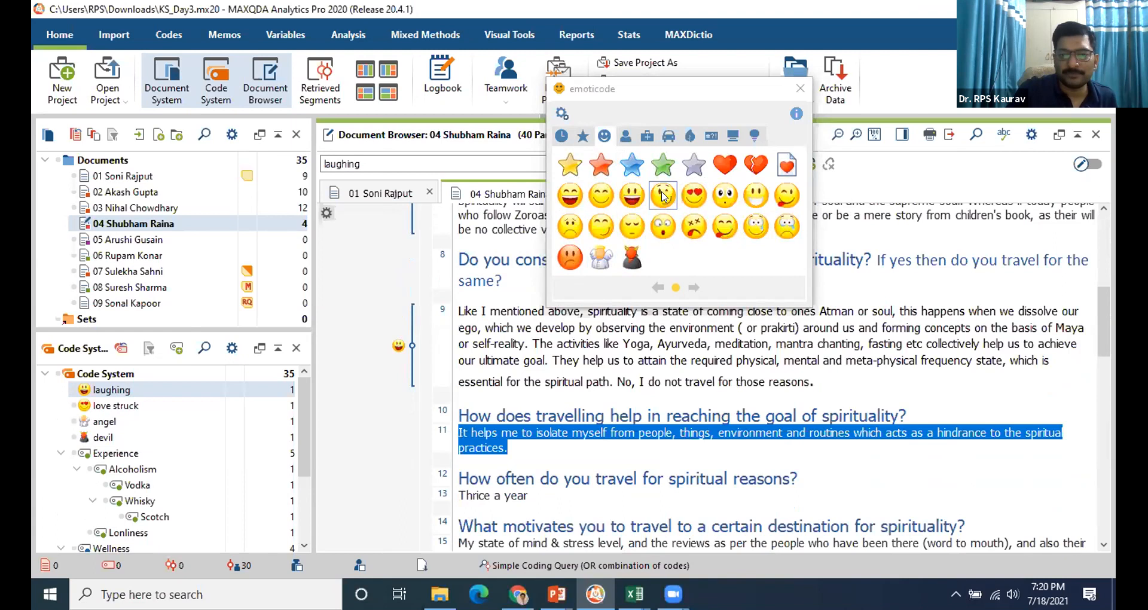
click(663, 195)
Code paragraph 15 with the "winking, tongue out" emoticode and paragraph 17 with crying, and close the emoticode window.
scroll(447, 448, down, 2)
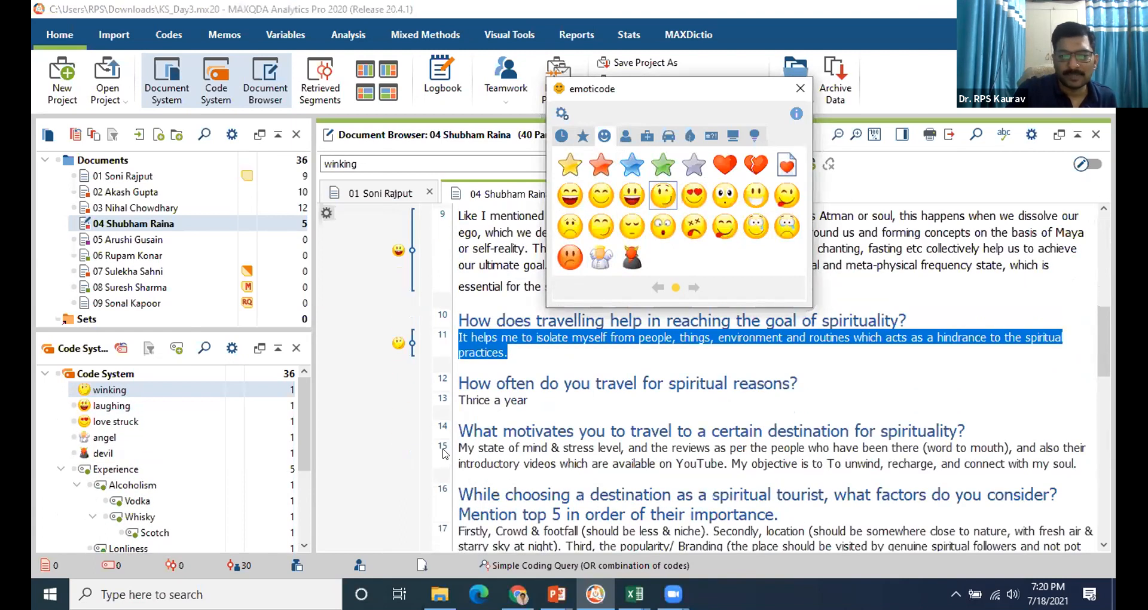
click(444, 445)
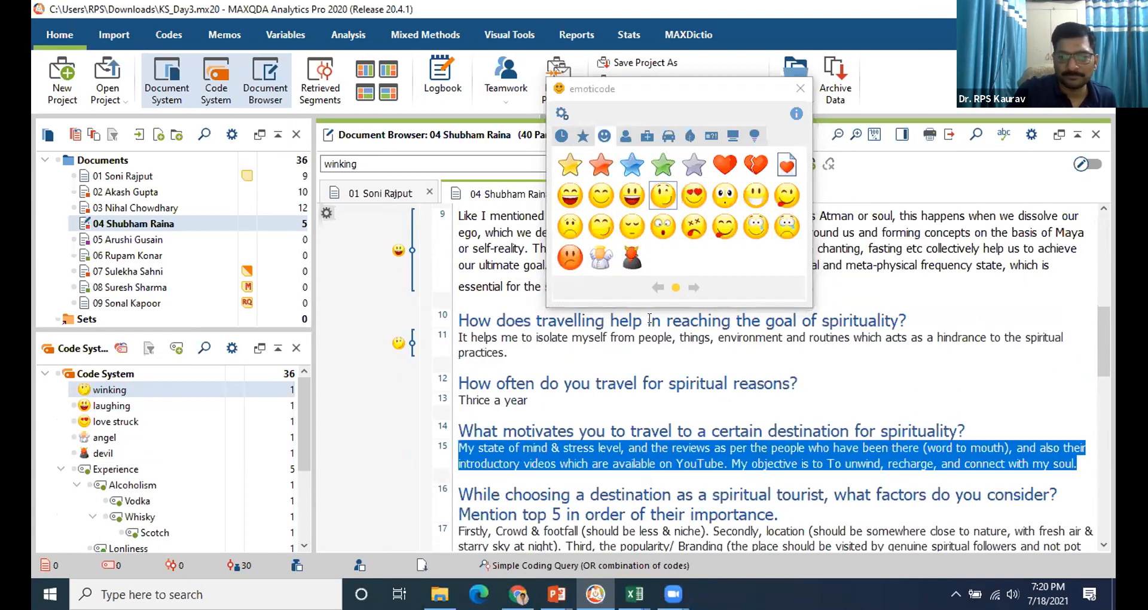
click(786, 195)
scroll(392, 493, down, 2)
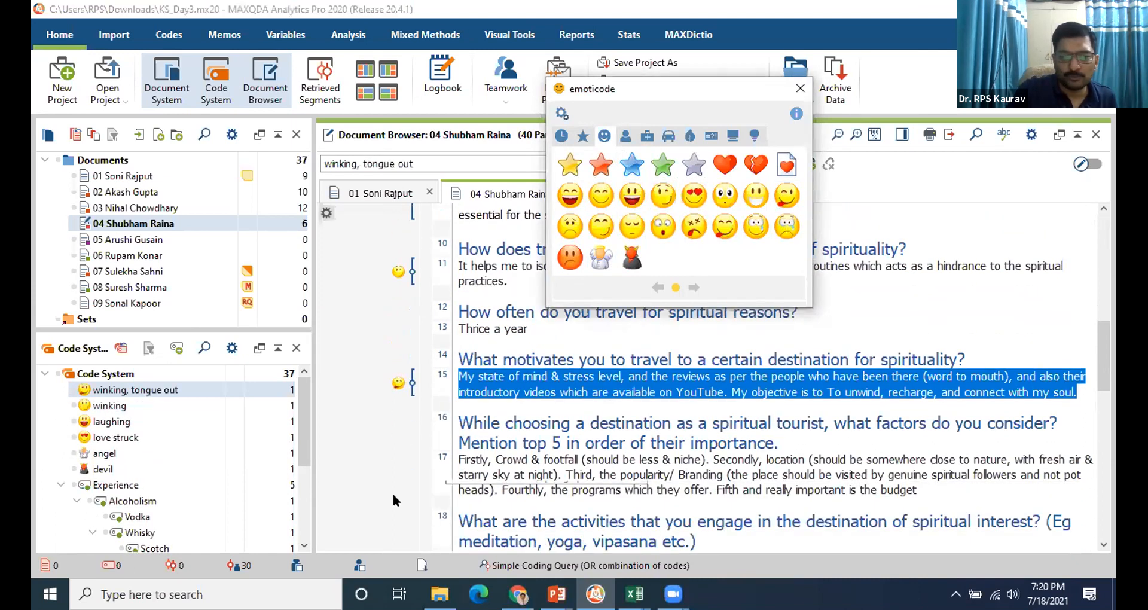
click(441, 457)
click(787, 226)
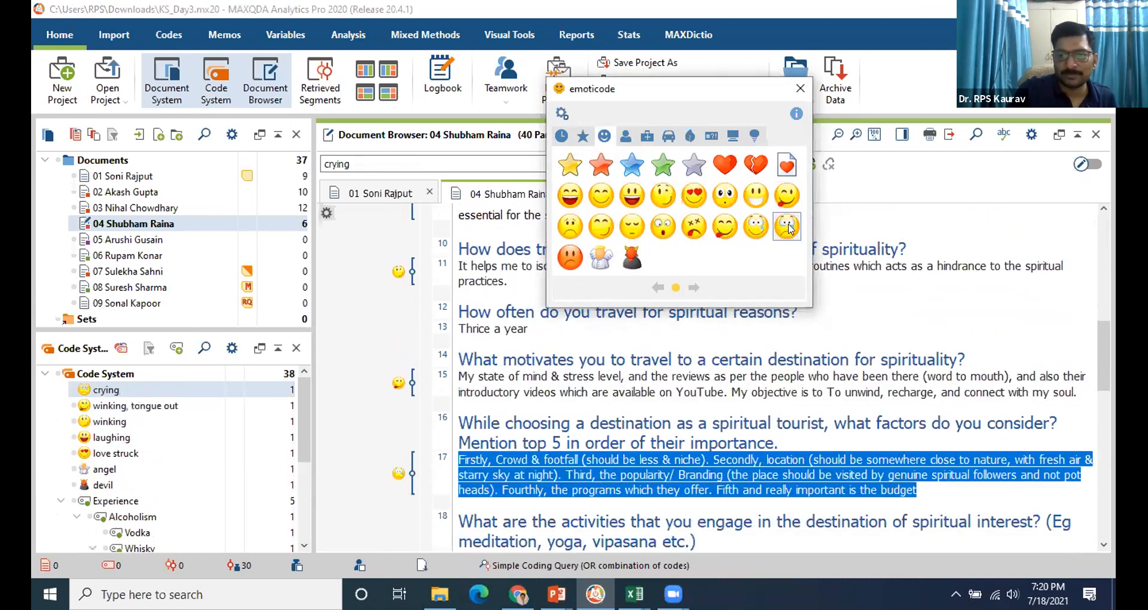
scroll(444, 442, down, 3)
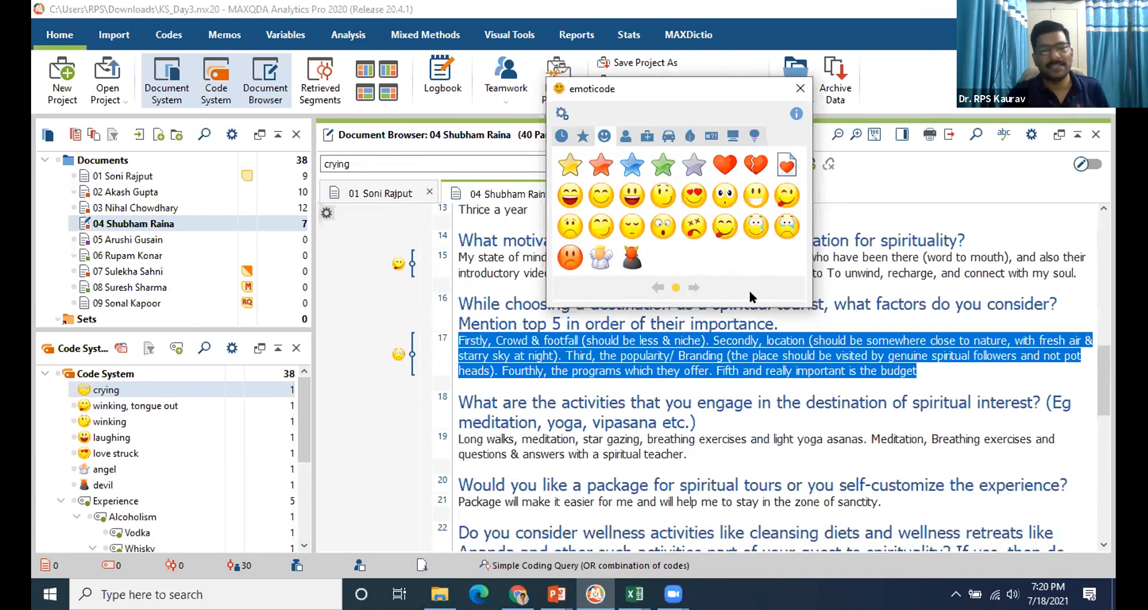
click(791, 93)
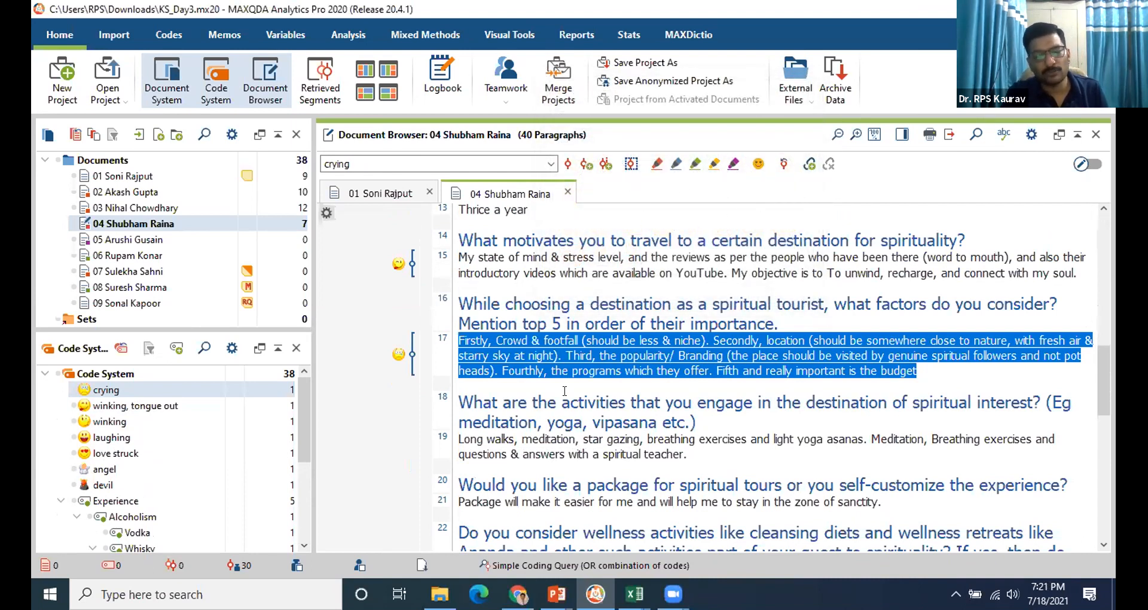
scroll(562, 392, down, 2)
scroll(563, 392, down, 1)
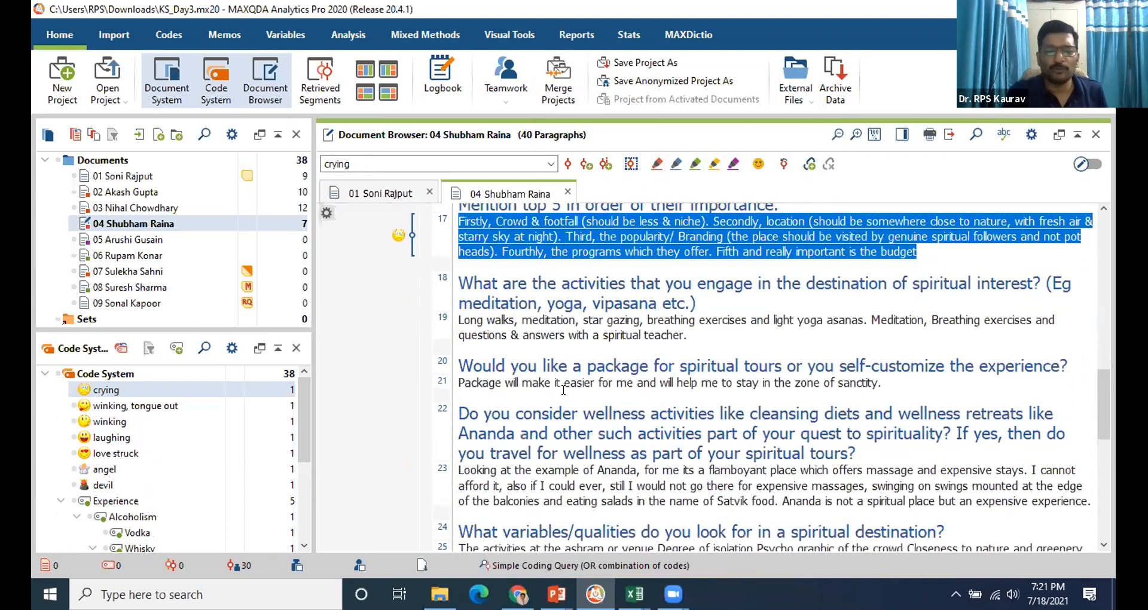
scroll(563, 390, up, 4)
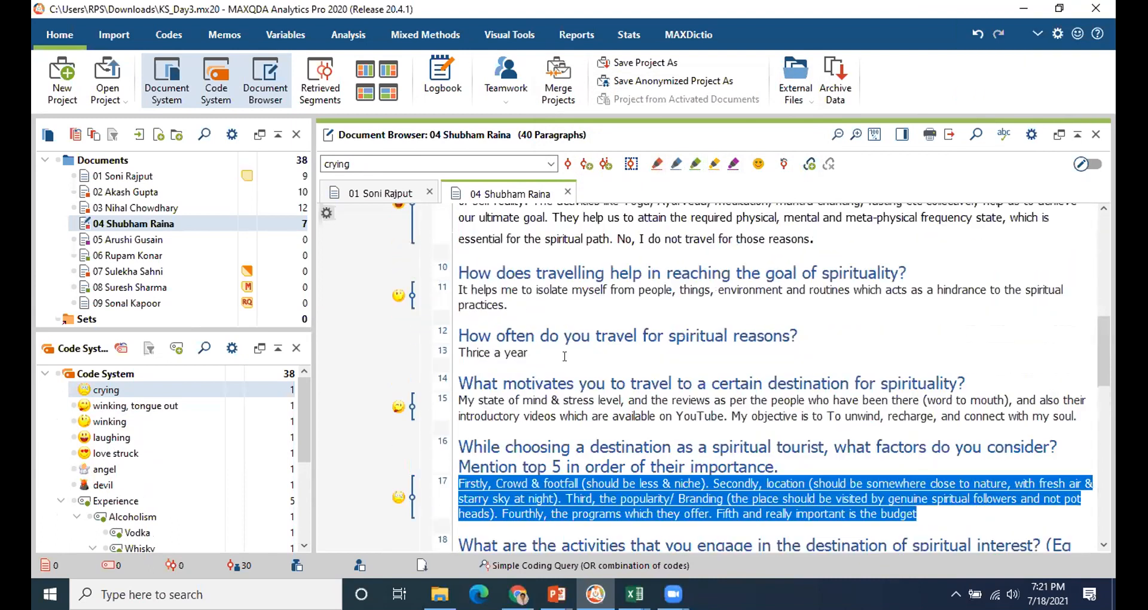
Select paragraph 7 and inspect the column and row properties of the emoticode window without changing them.
scroll(565, 356, up, 5)
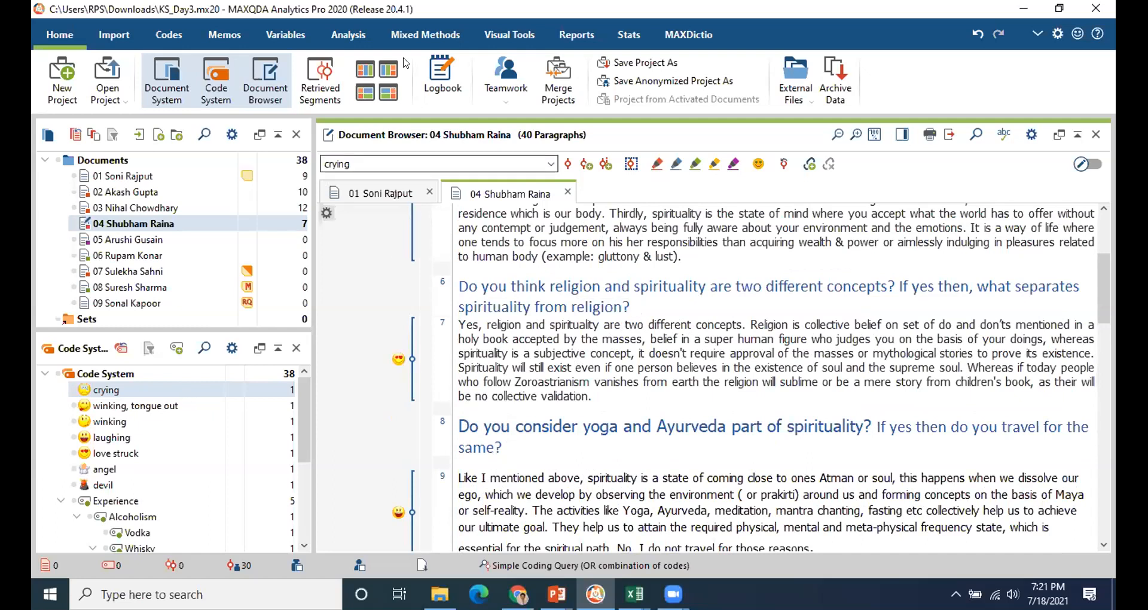
mouse_move(41, 368)
mouse_down()
mouse_move(96, 453)
mouse_move(235, 494)
mouse_move(316, 499)
mouse_move(312, 488)
mouse_up()
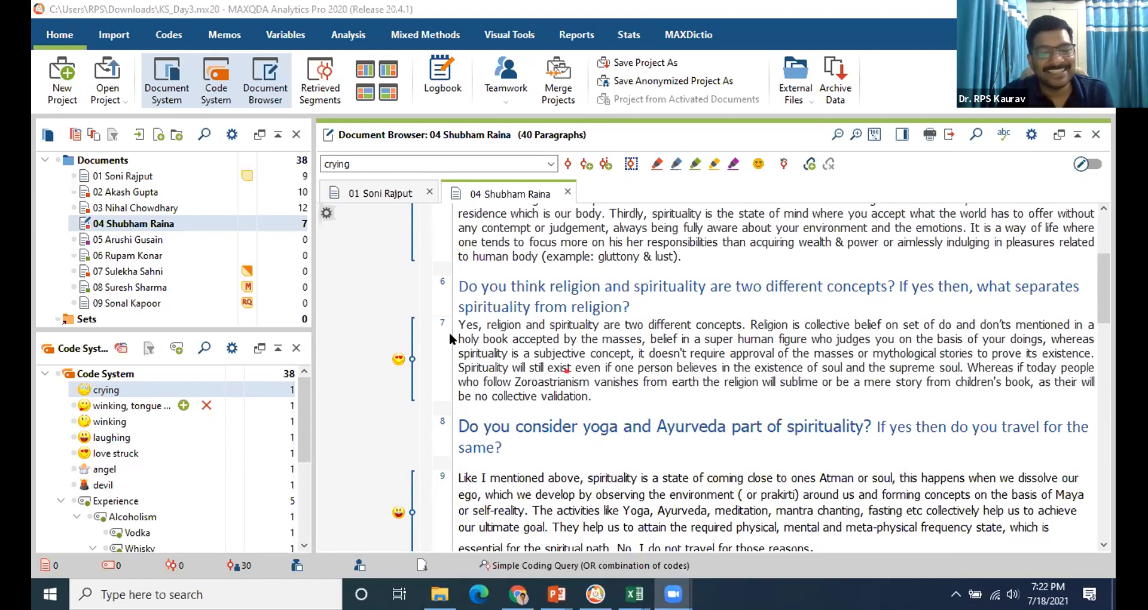
drag(591, 396, 457, 322)
click(758, 164)
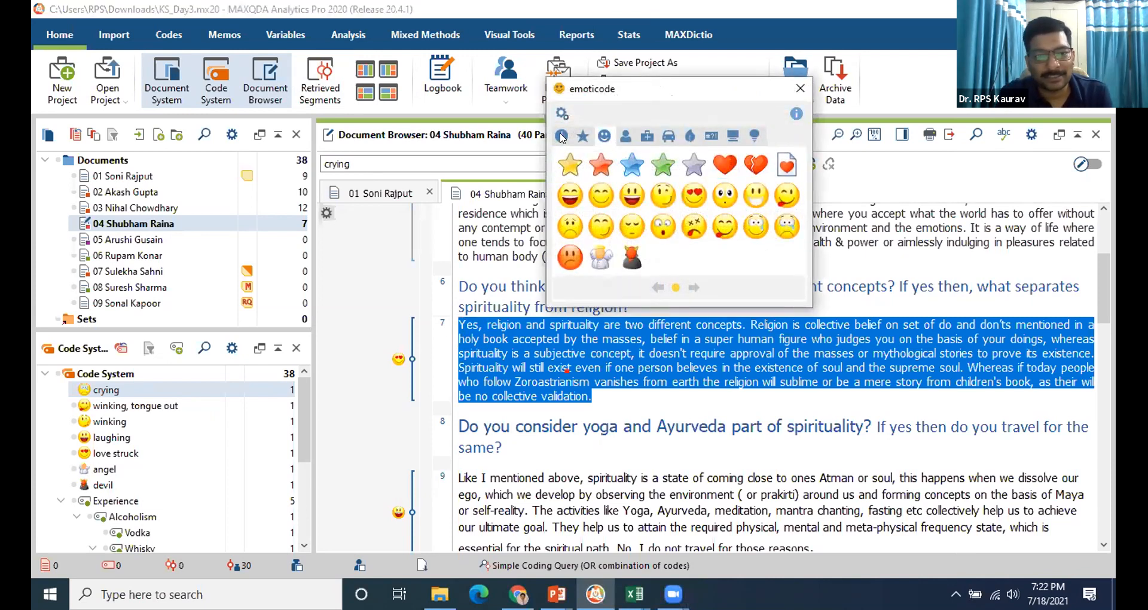
click(560, 138)
click(561, 115)
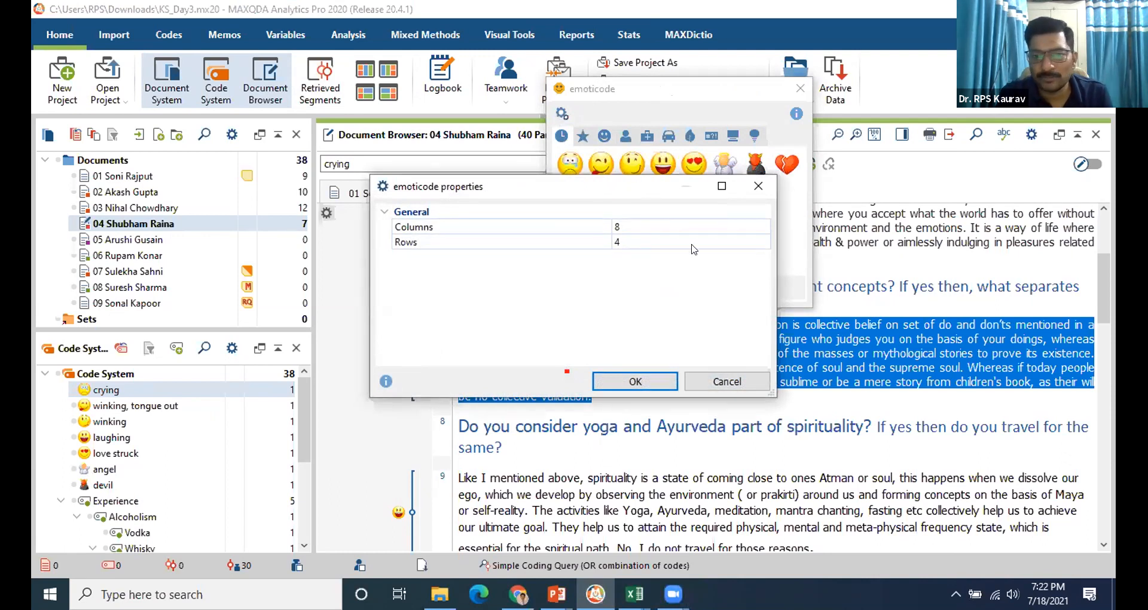
click(727, 380)
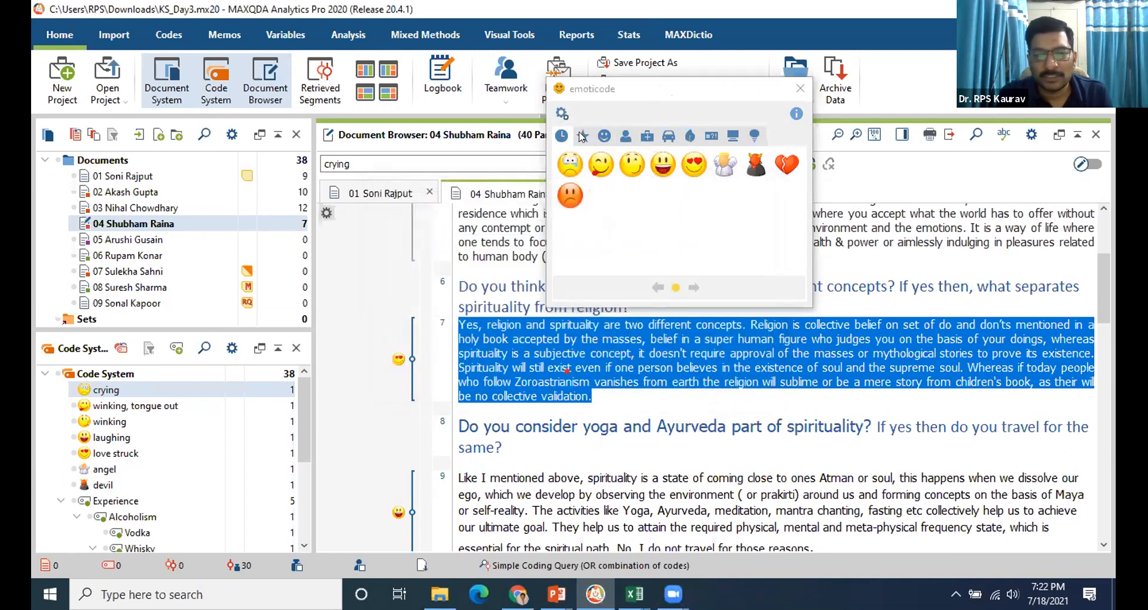
Open the online help for the emoticode window in the browser, and switch back to MAXQDA.
click(748, 139)
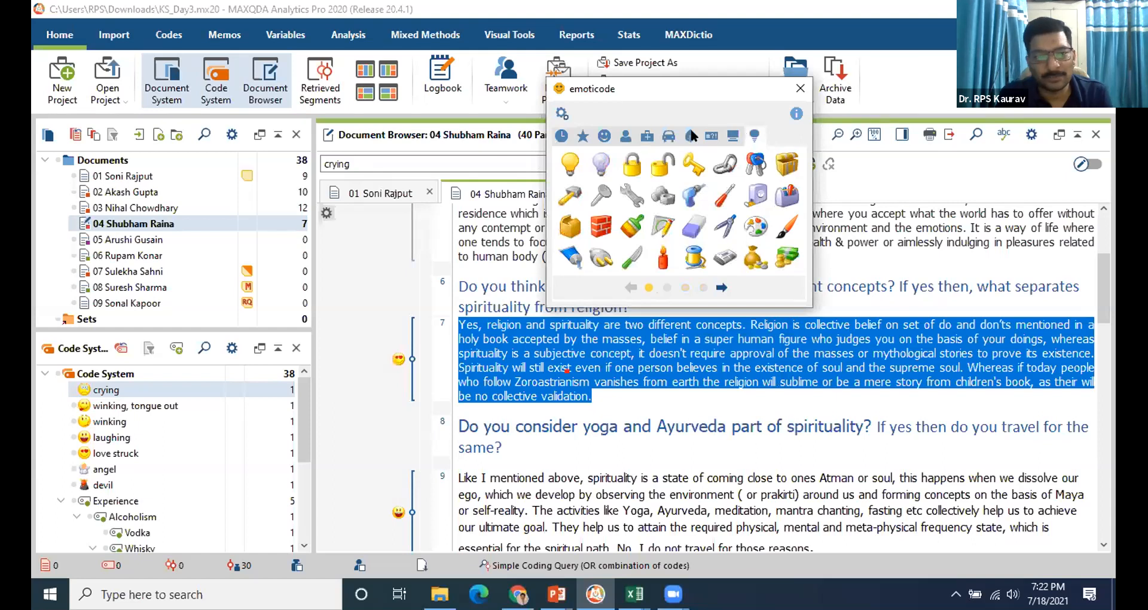
click(795, 114)
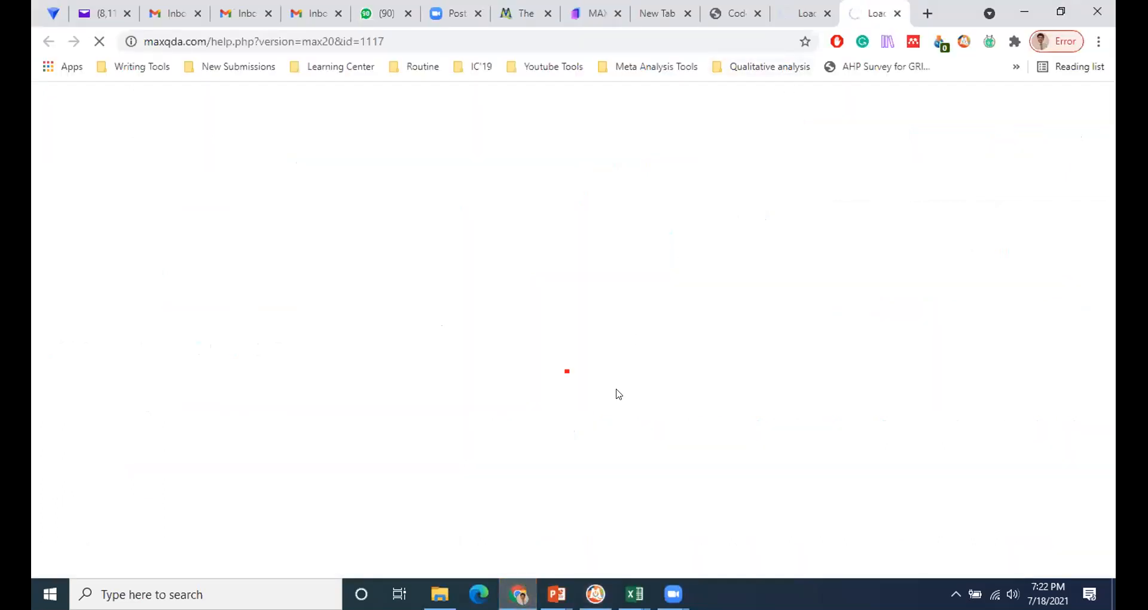
mouse_move(672, 593)
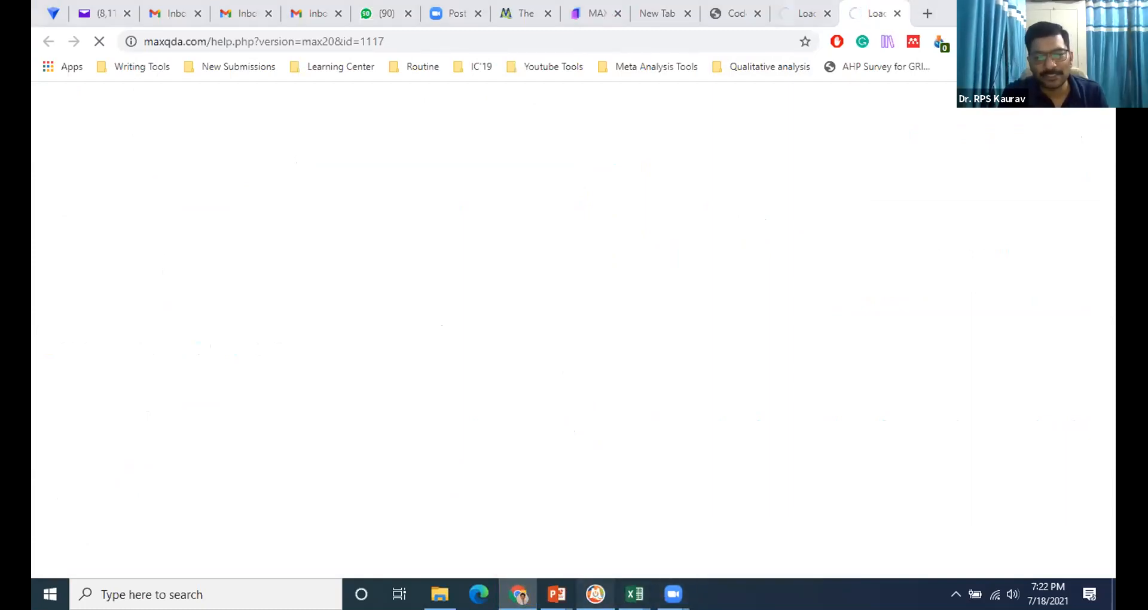
click(596, 594)
Examine the emoticode symbols from the favorites through the last thematic category, return to the smiley symbols, and close the emoticode window.
click(561, 137)
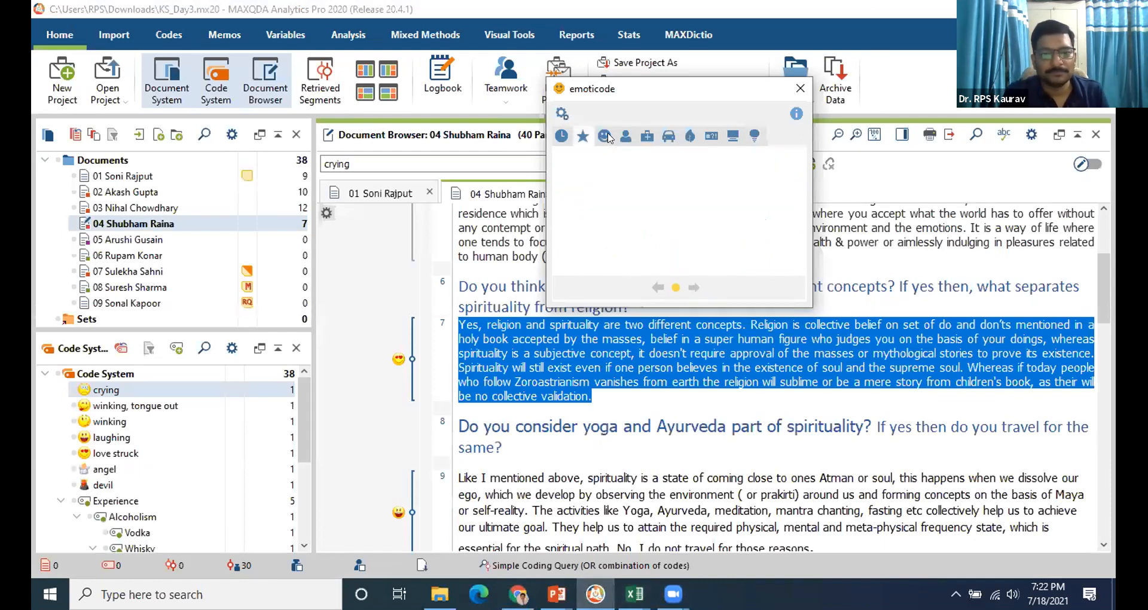
click(625, 136)
click(625, 137)
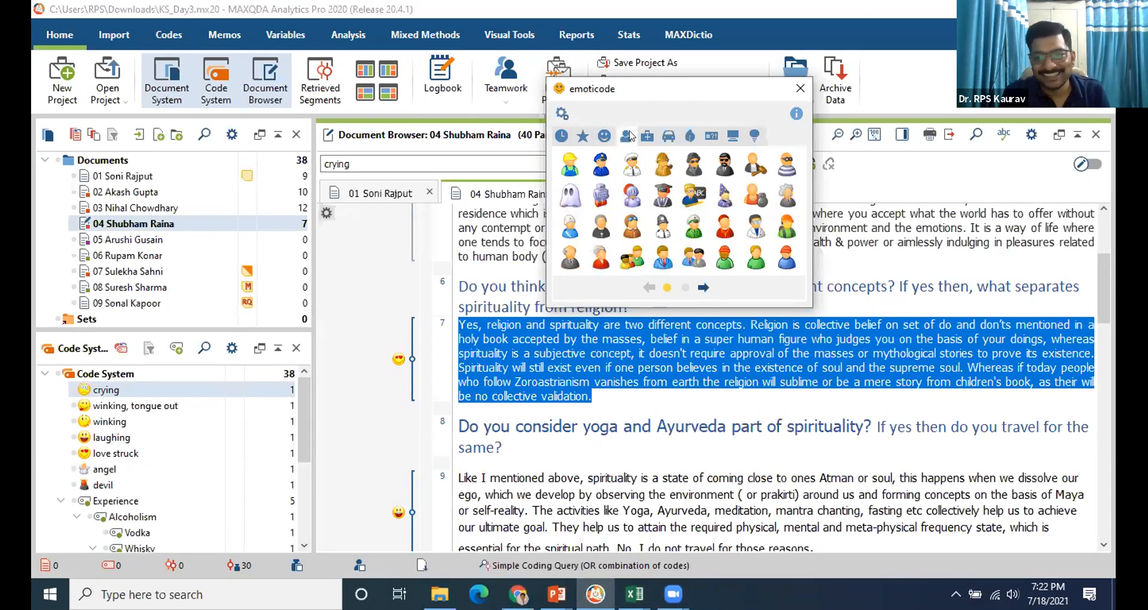
click(644, 137)
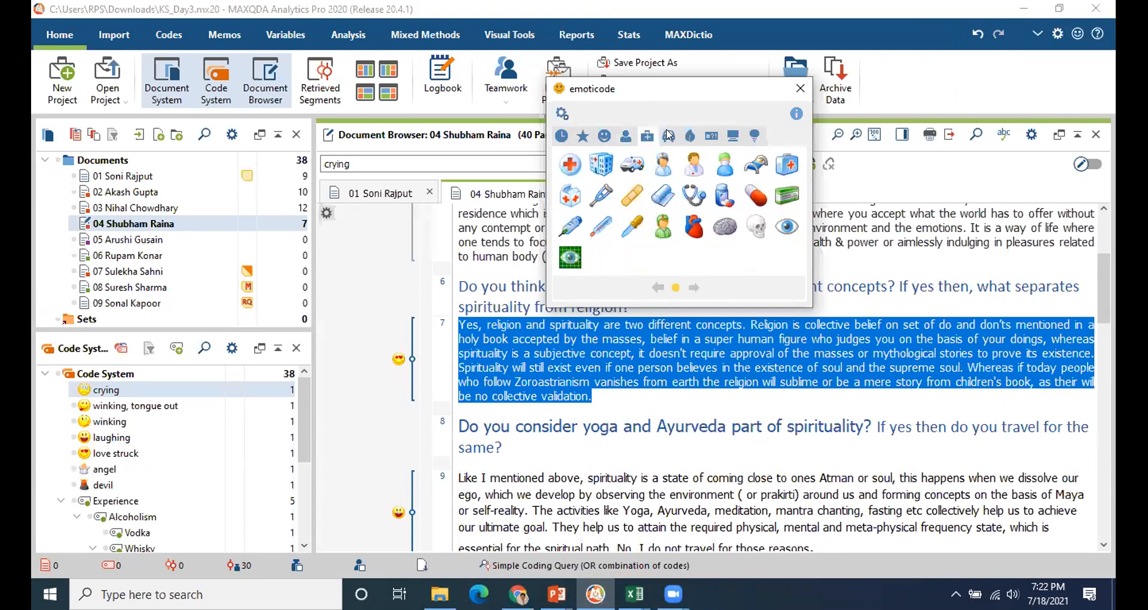
click(668, 136)
click(690, 137)
click(712, 136)
click(733, 137)
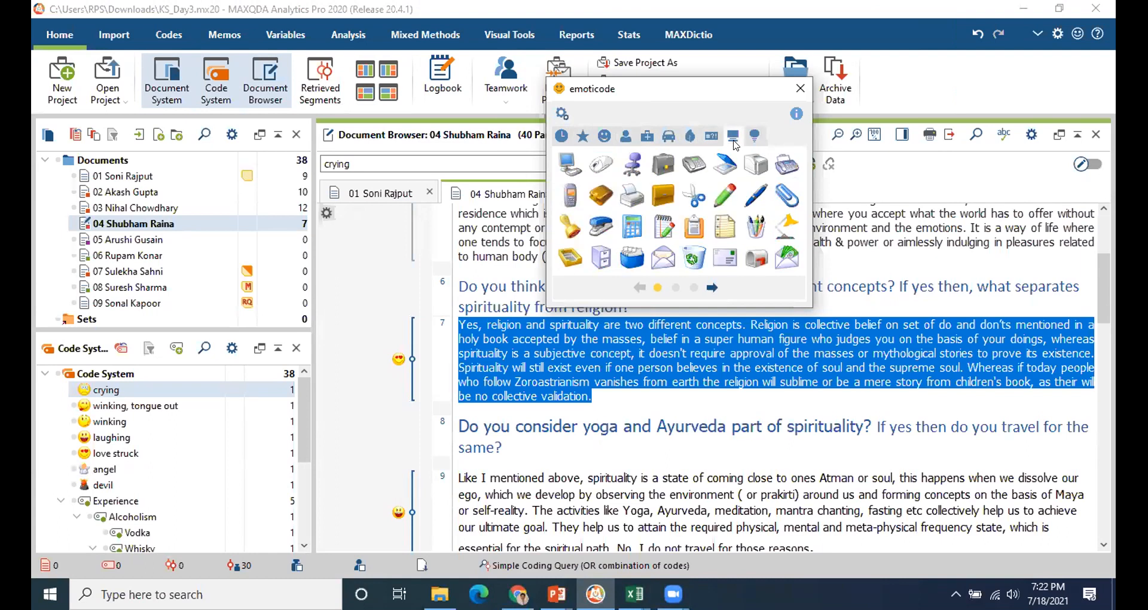
click(755, 138)
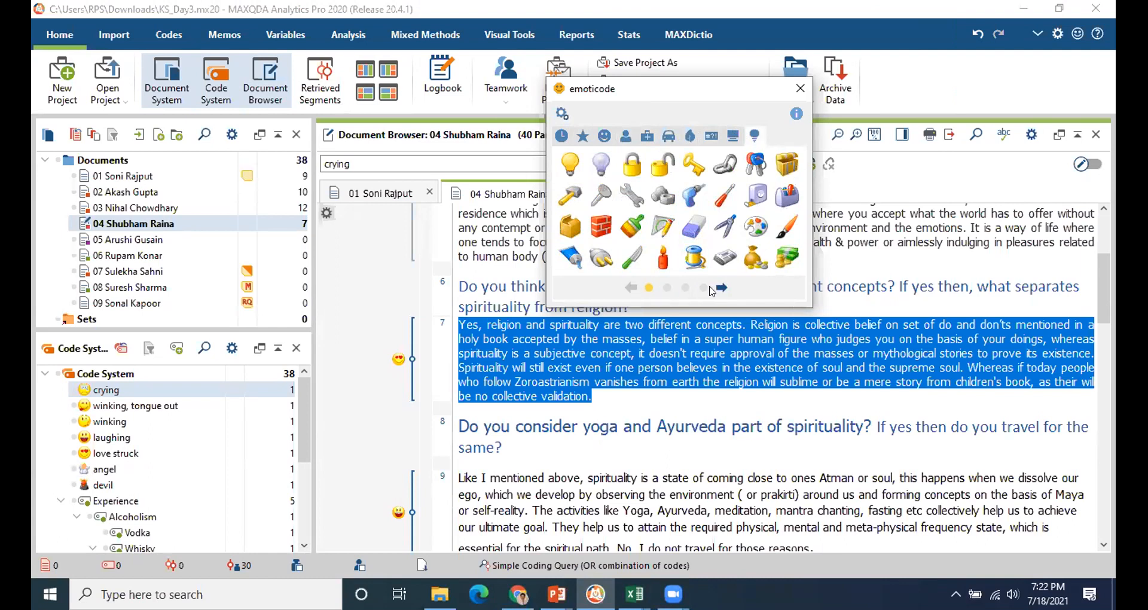
click(604, 138)
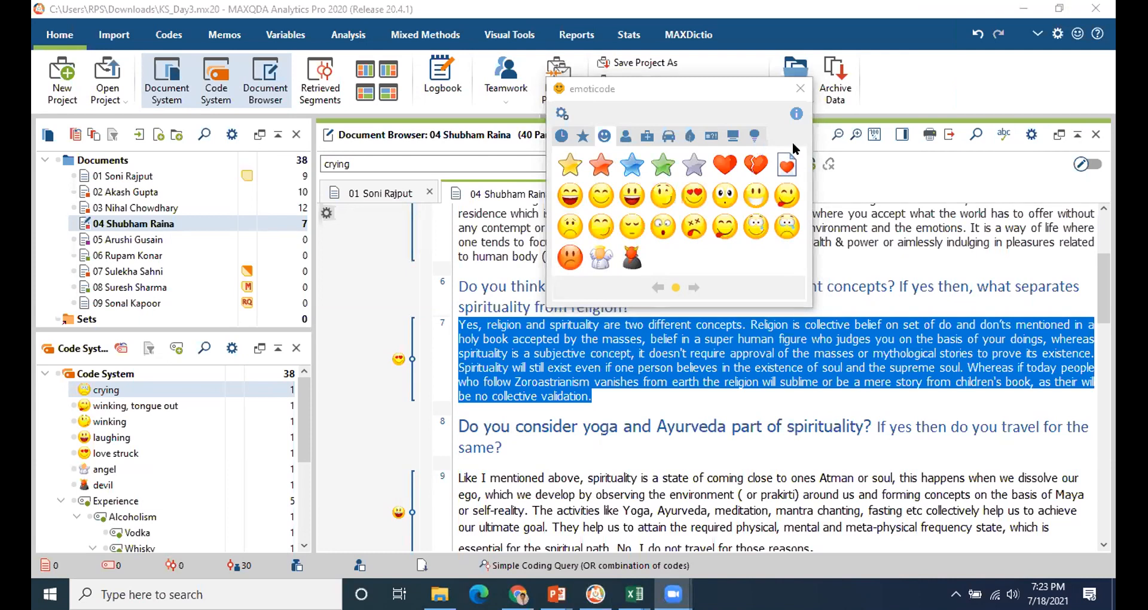
click(798, 89)
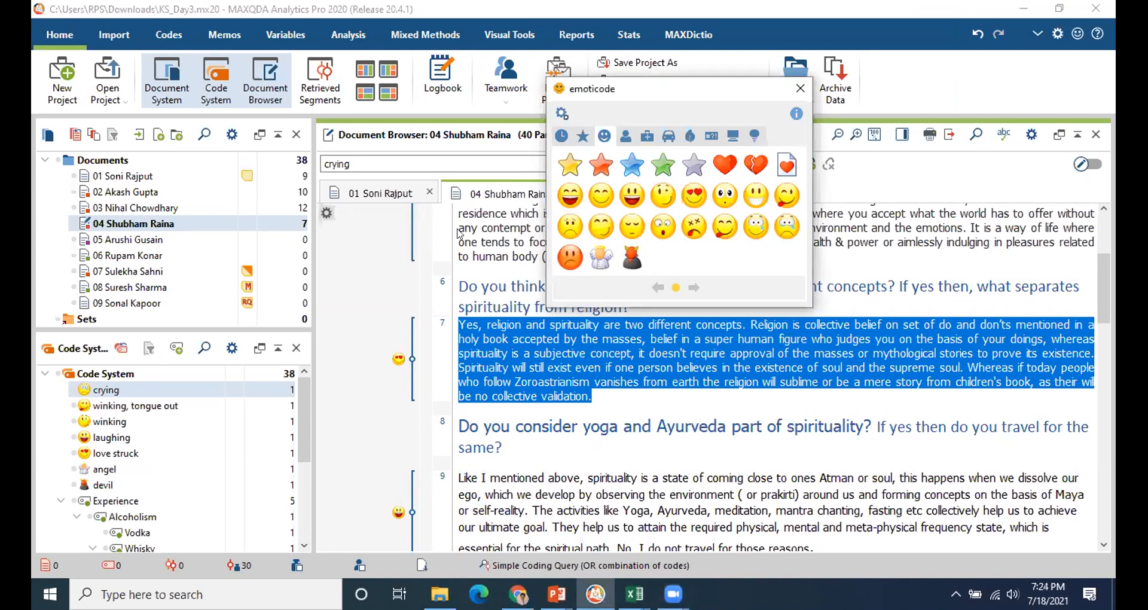
click(265, 552)
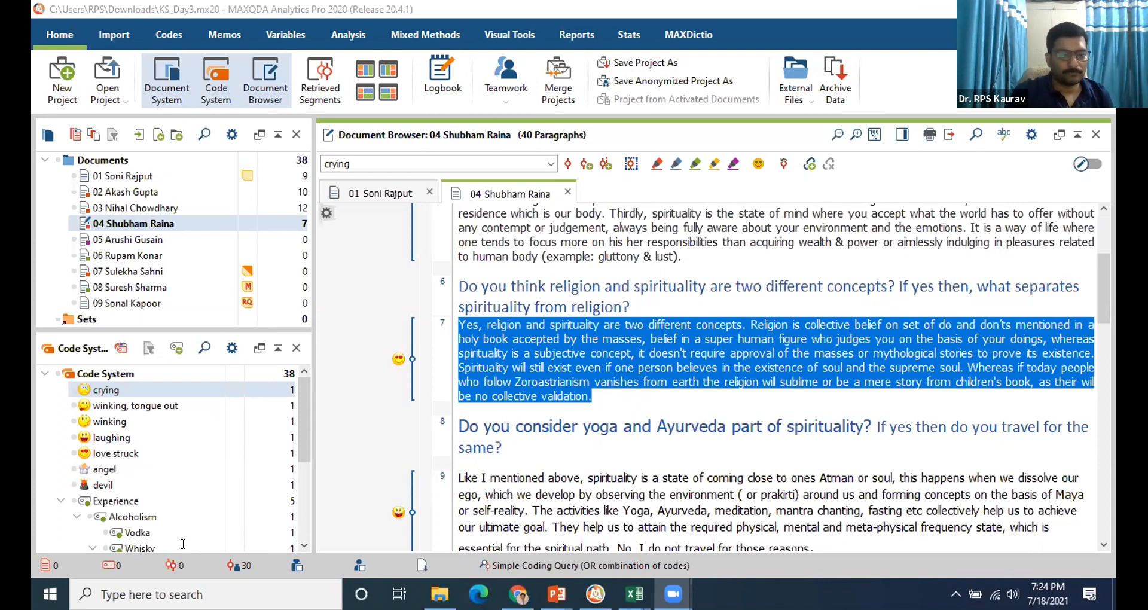
scroll(579, 388, down, 3)
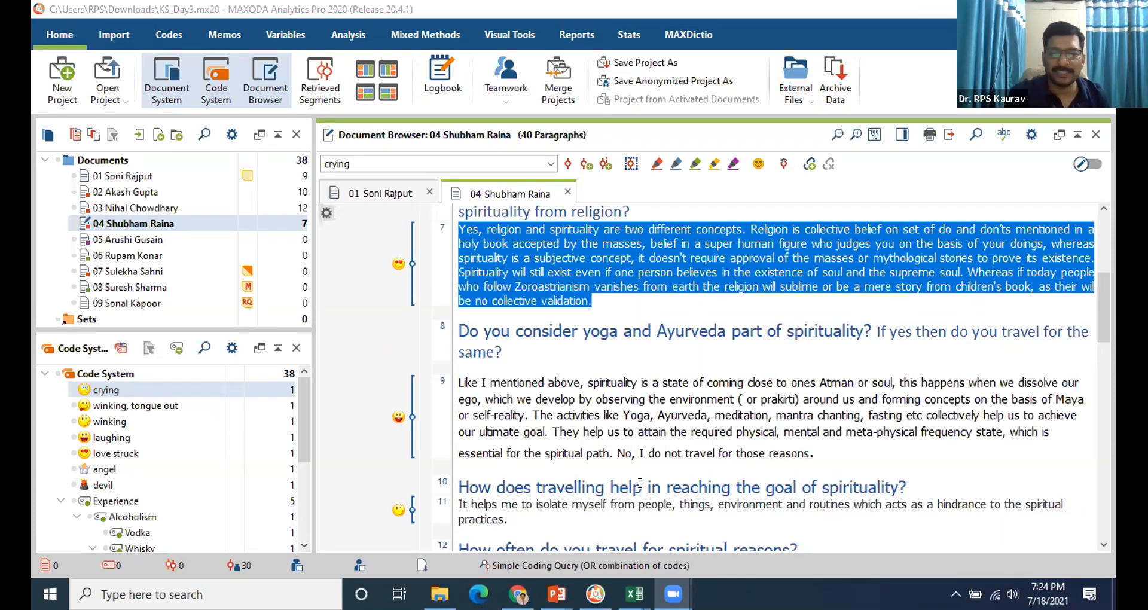
scroll(591, 417, down, 15)
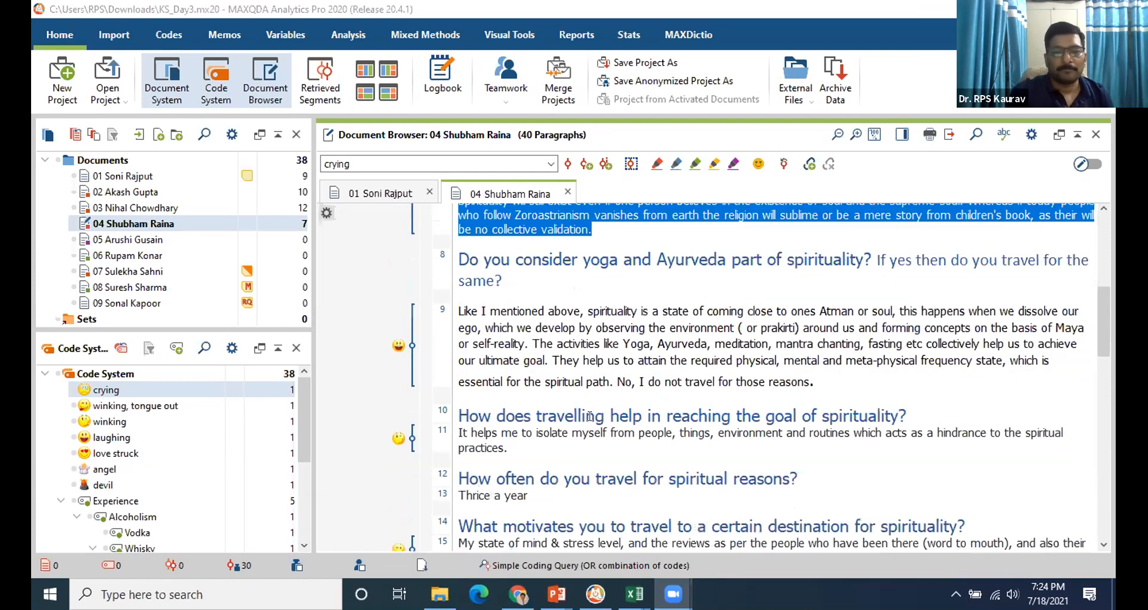
scroll(590, 421, down, 8)
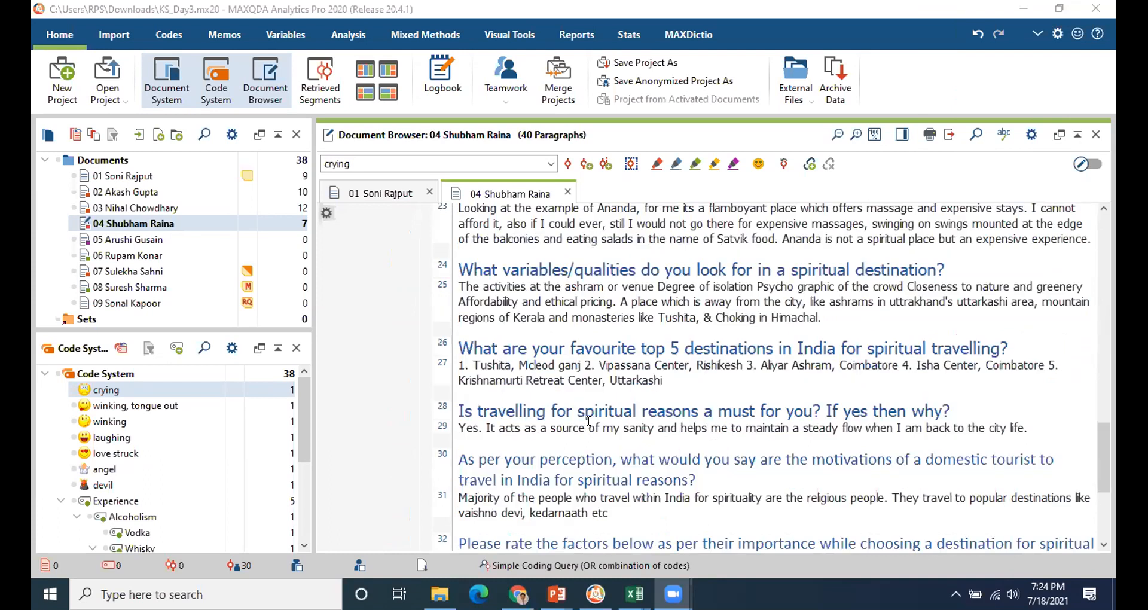
scroll(587, 419, up, 4)
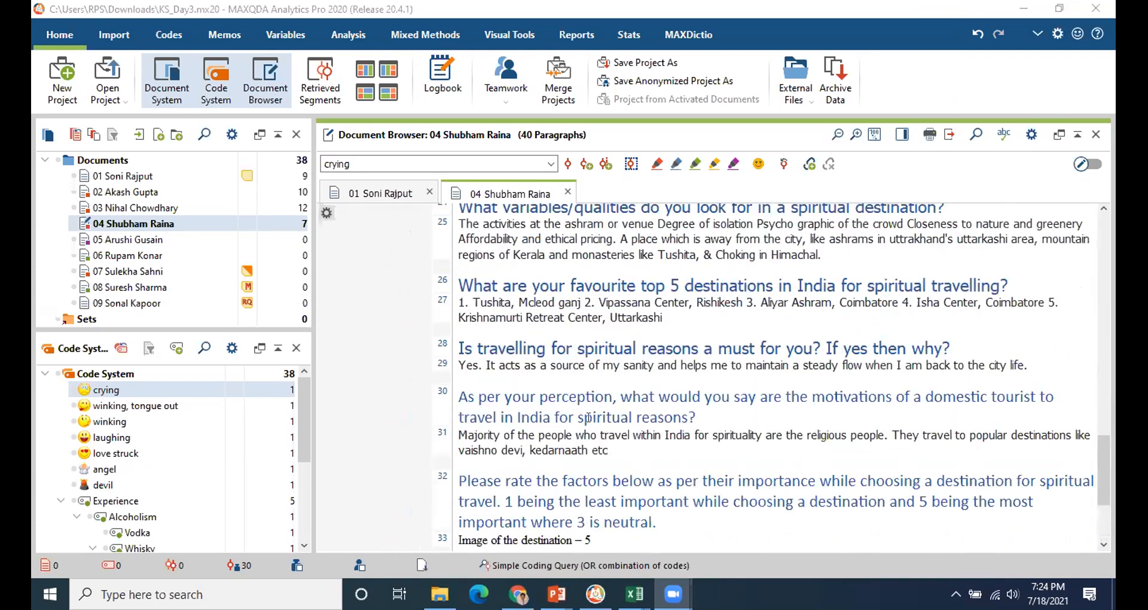
scroll(590, 387, up, 10)
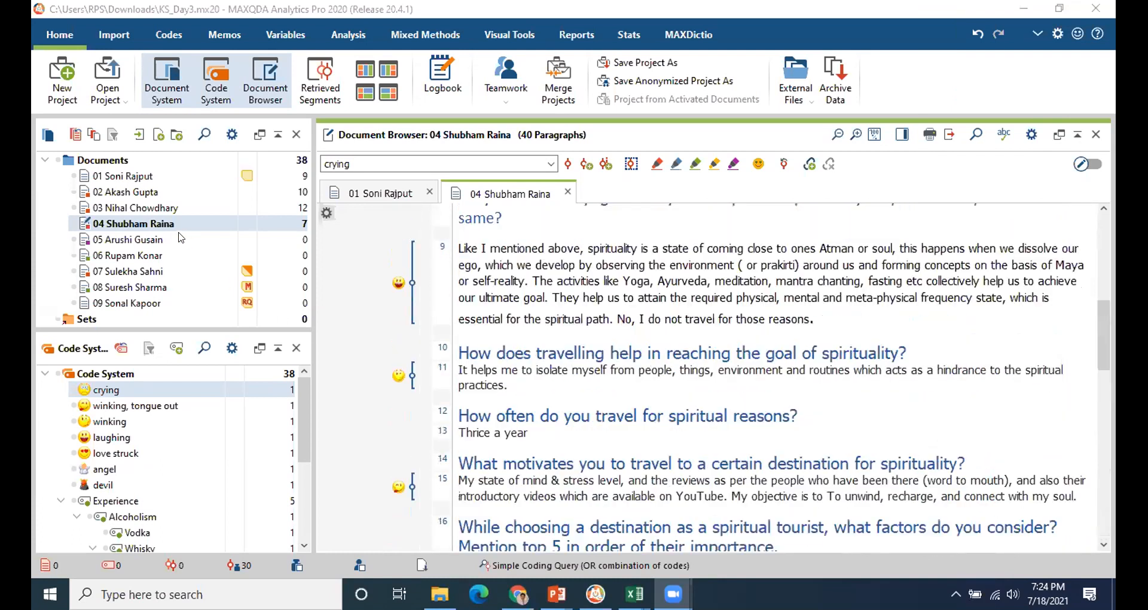
Read the browser's MAXQDA help page on coding with emoticons and symbols down to "Emoticodes in the Code System", and return to MAXQDA.
click(595, 594)
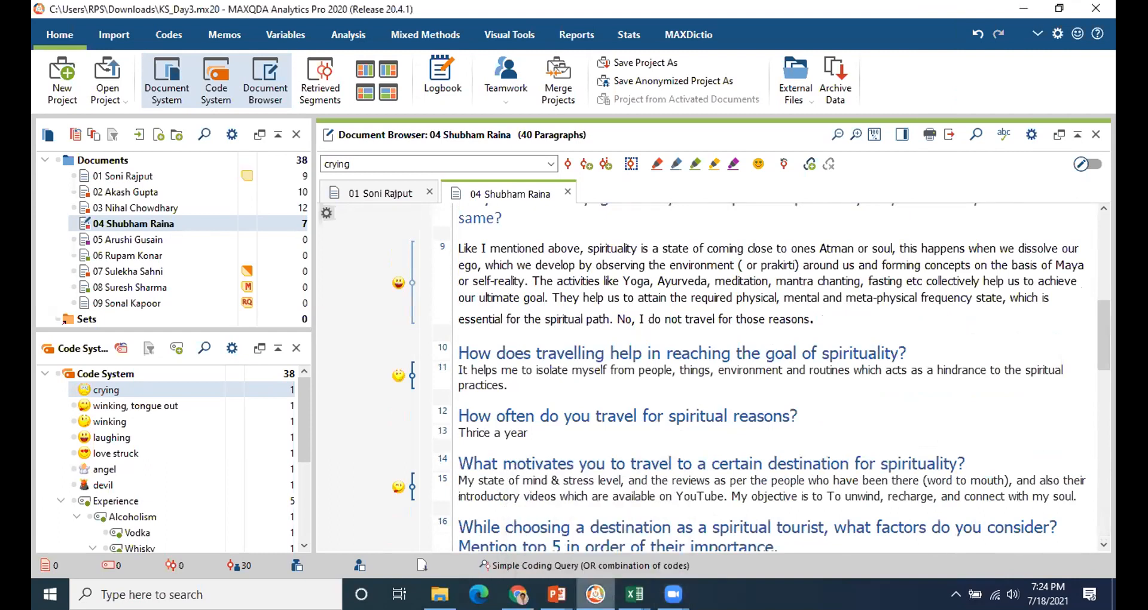
click(595, 594)
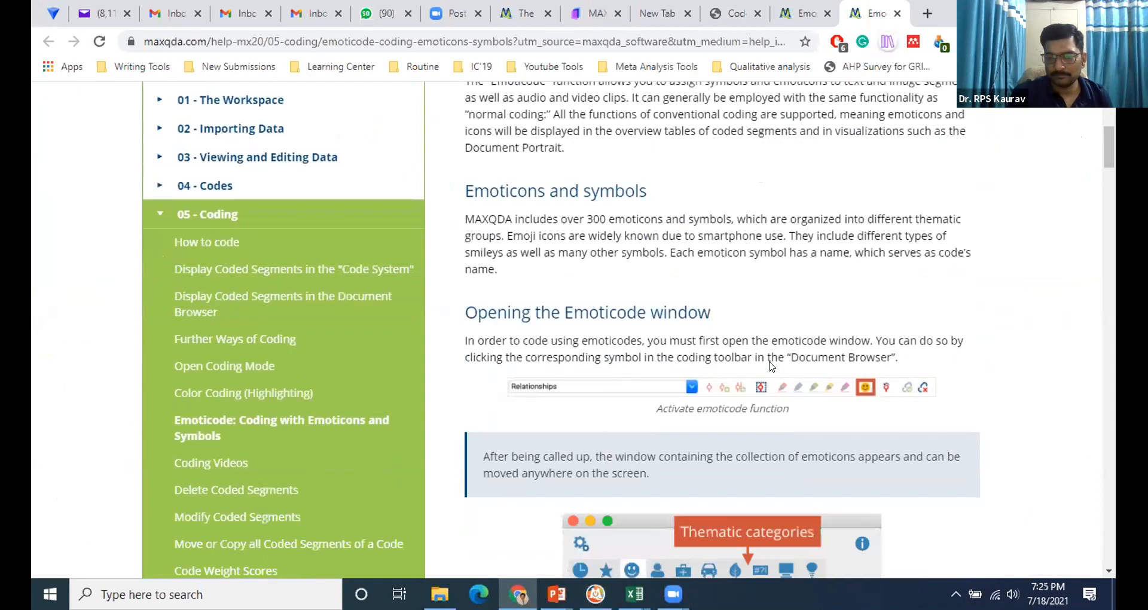
scroll(770, 363, down, 8)
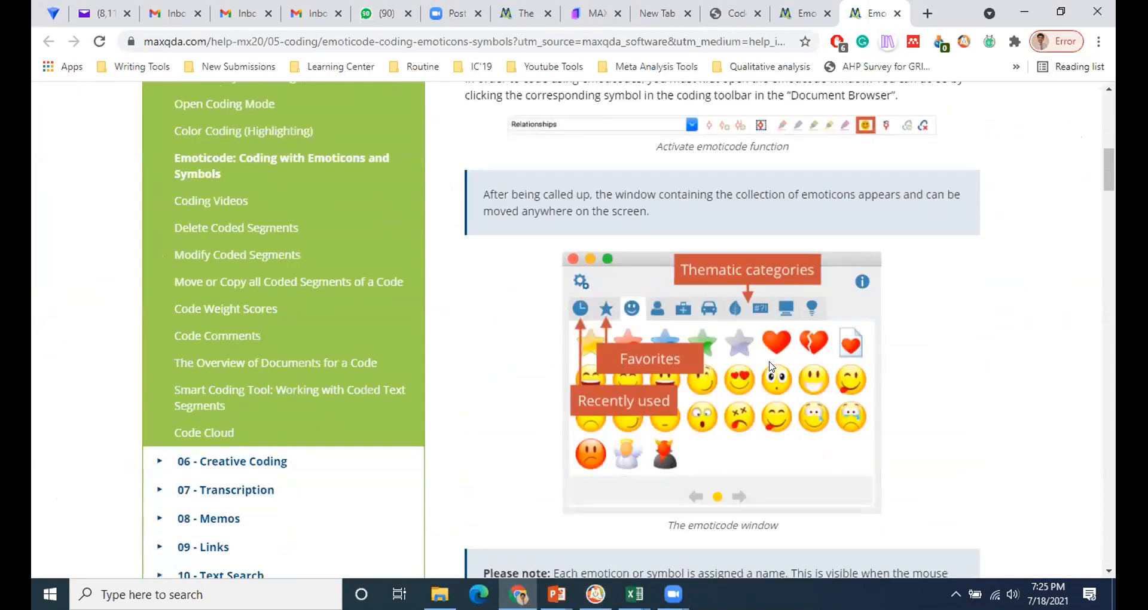
scroll(770, 366, down, 7)
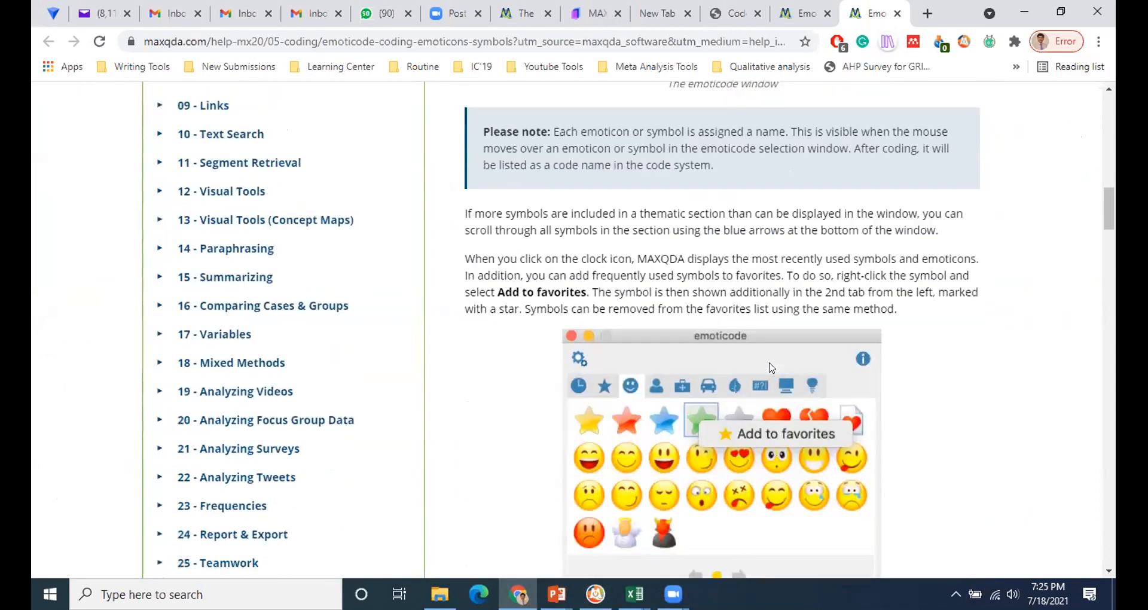
scroll(770, 366, down, 15)
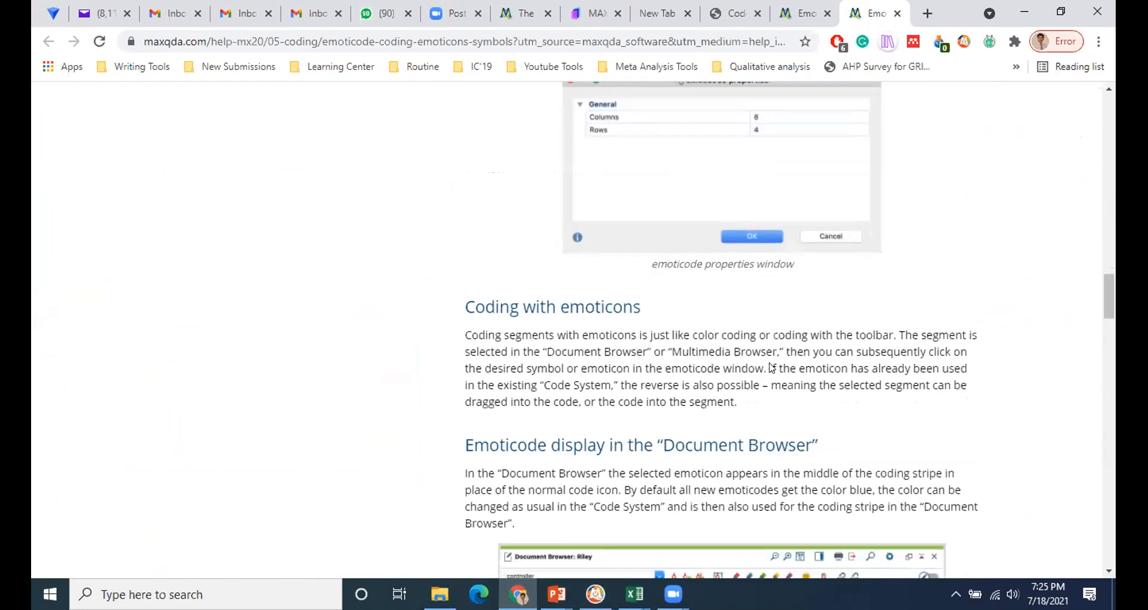
scroll(772, 367, down, 13)
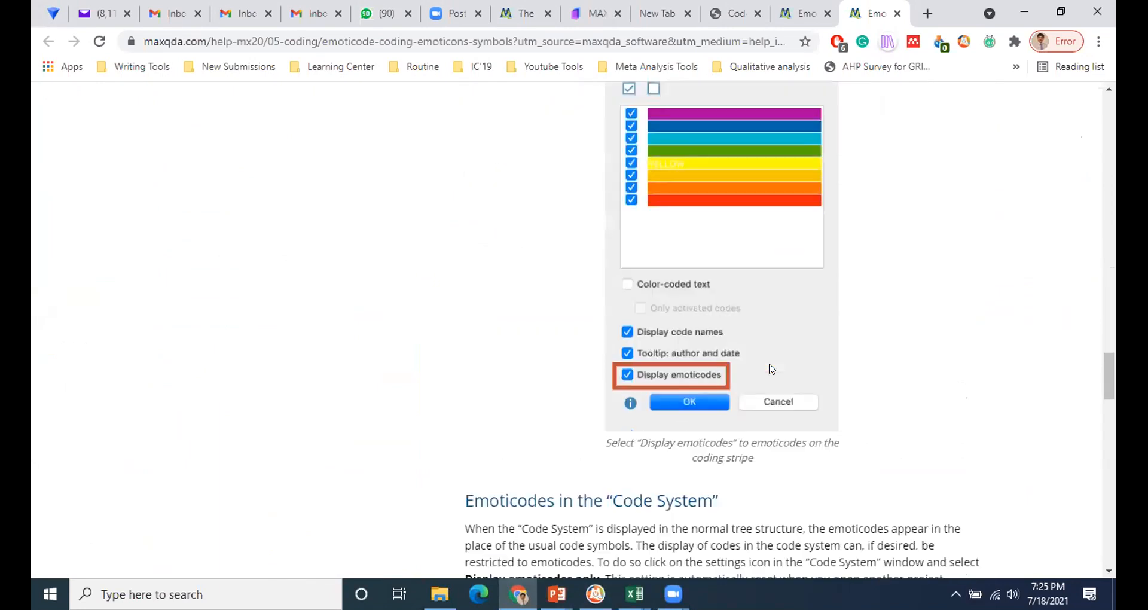
scroll(771, 369, down, 2)
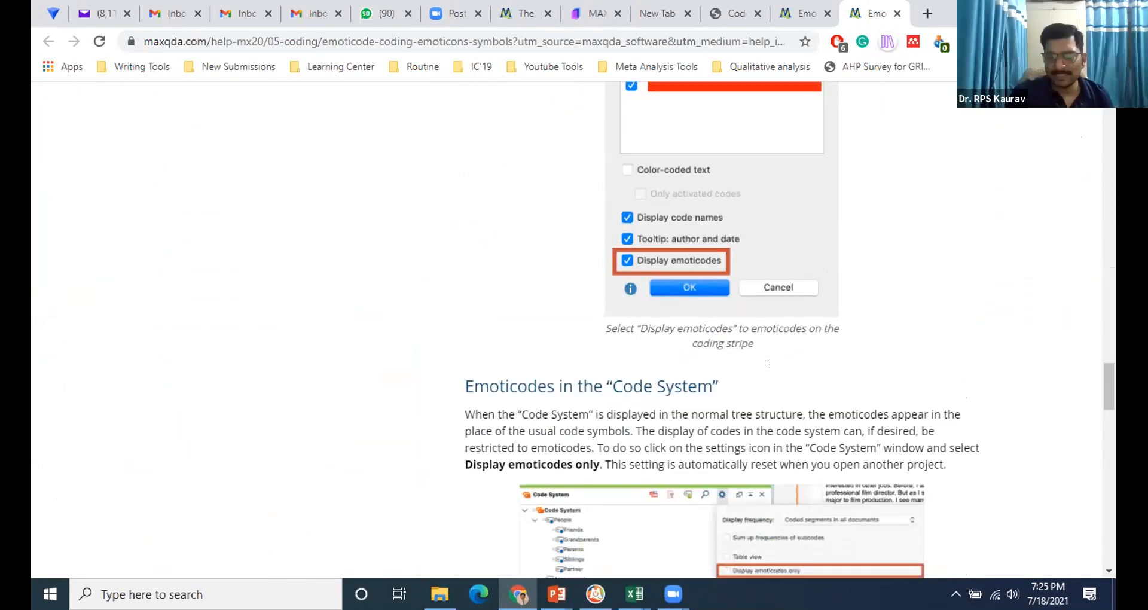
scroll(769, 366, down, 1)
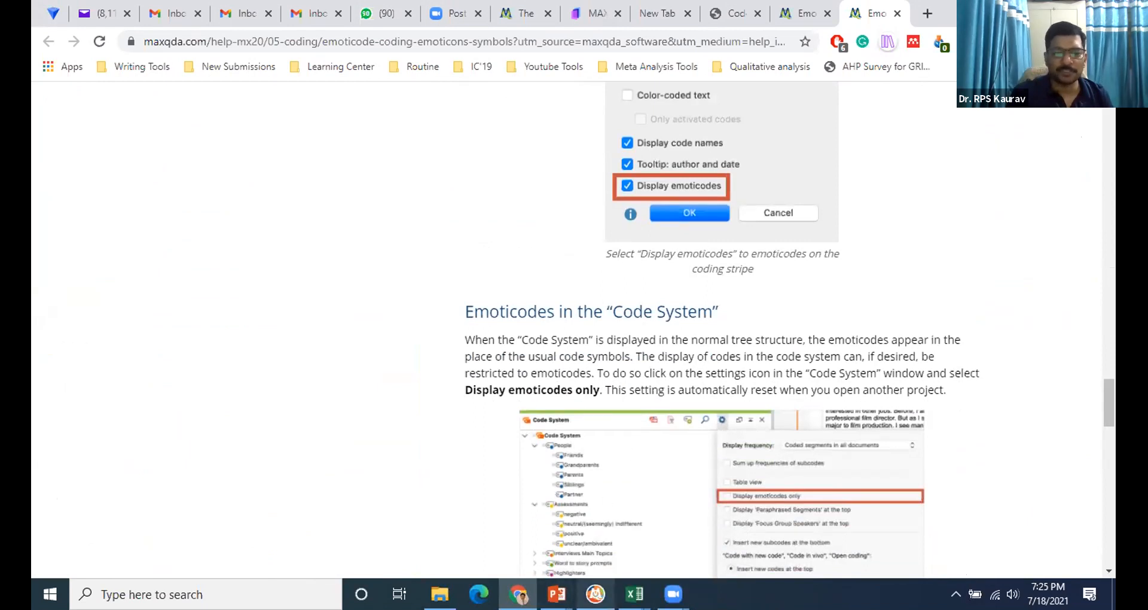
key(alt+Tab)
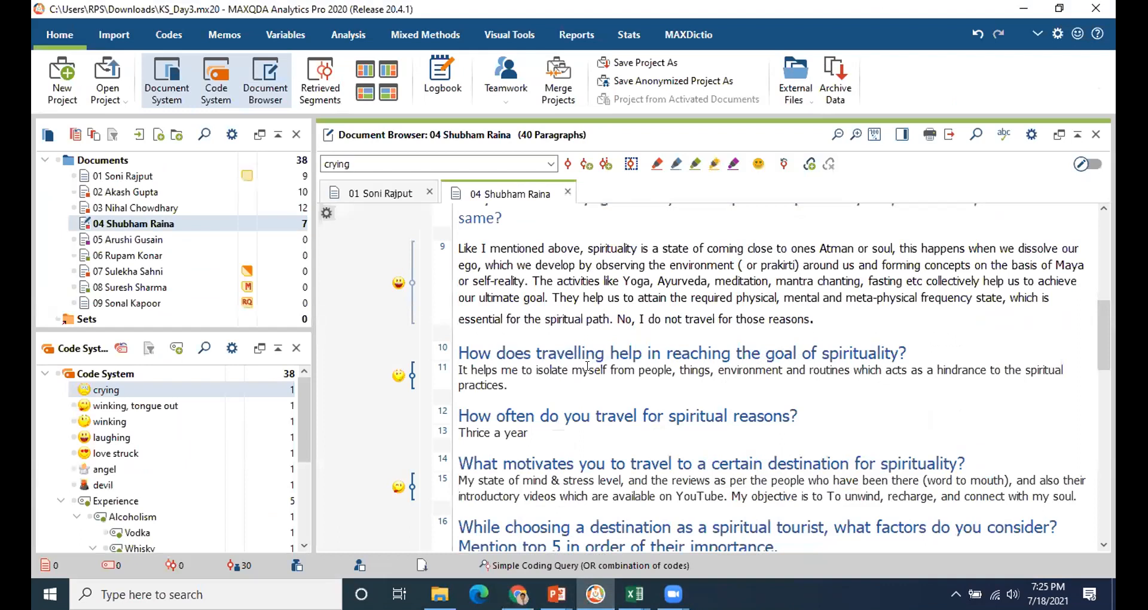
click(328, 496)
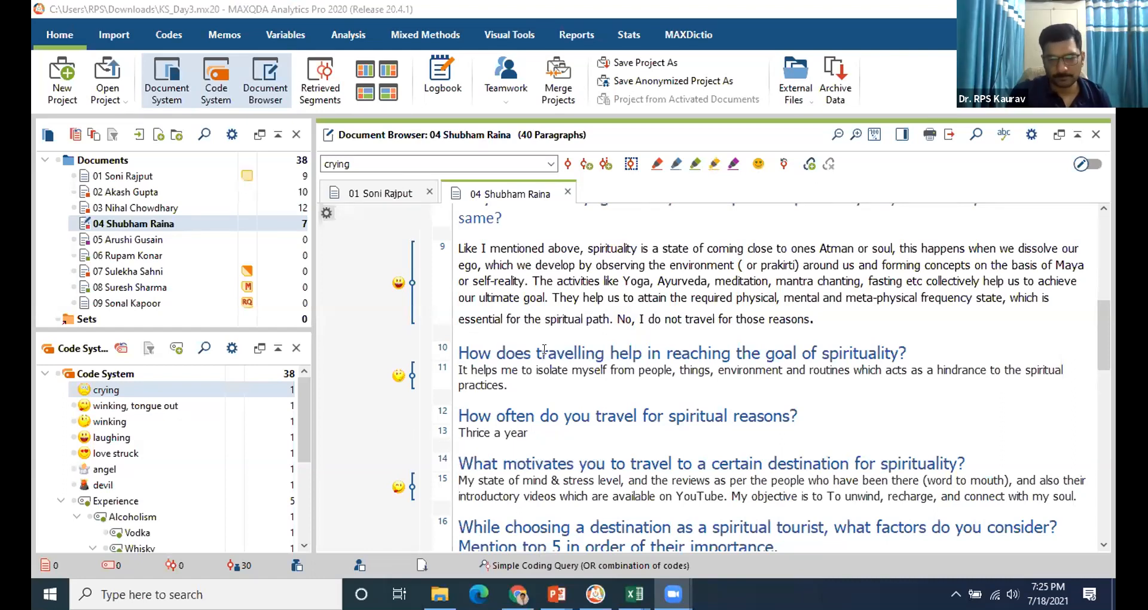
scroll(544, 349, up, 1)
scroll(544, 349, up, 1)
scroll(545, 350, down, 3)
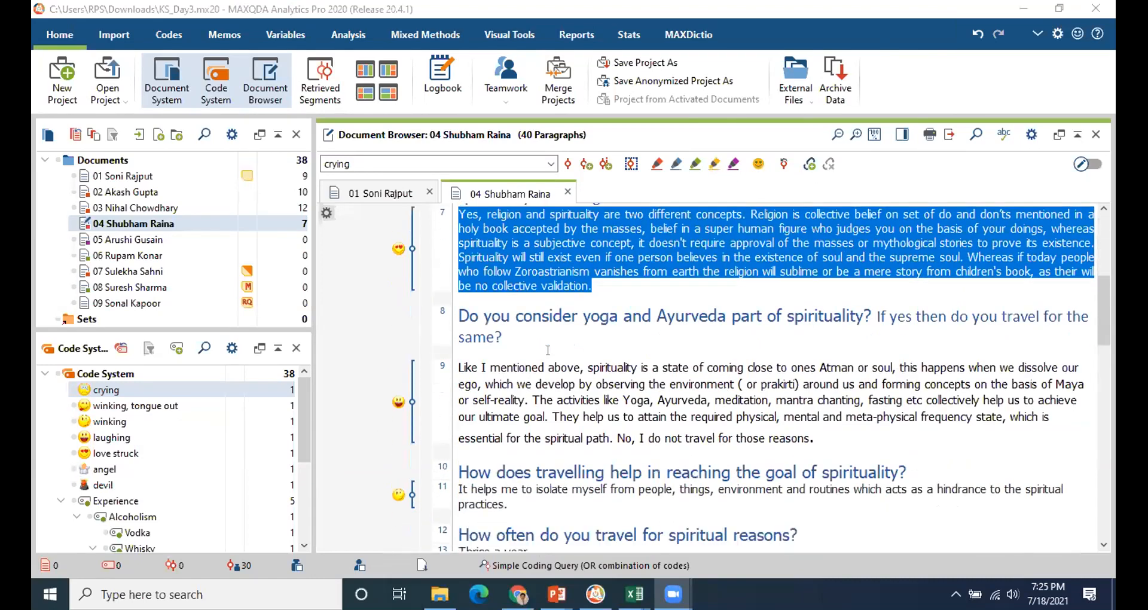
scroll(548, 351, down, 10)
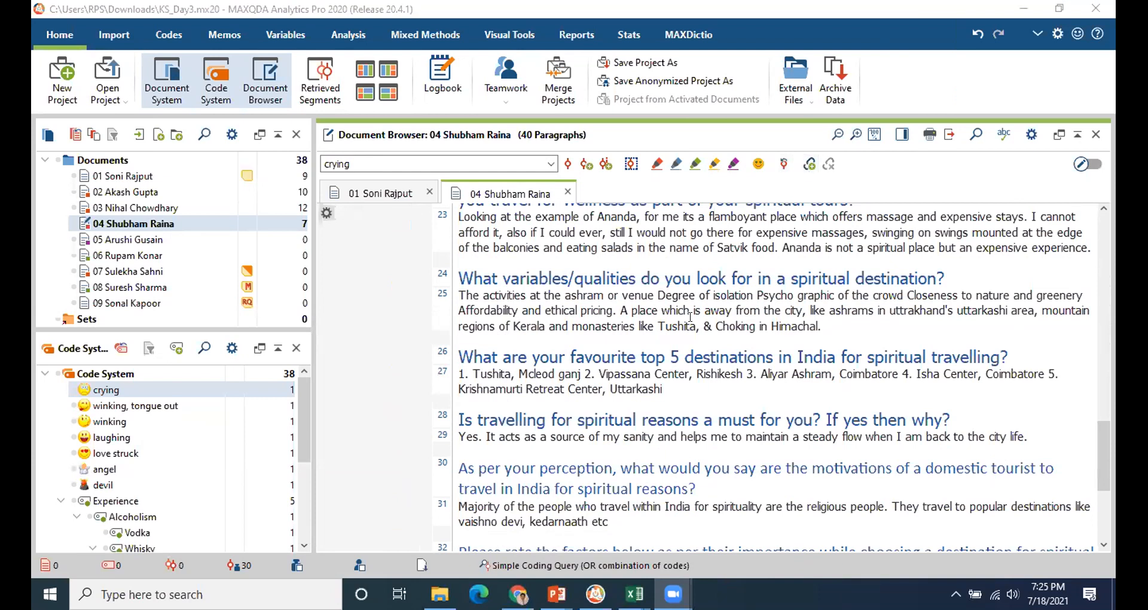
scroll(653, 362, down, 6)
scroll(653, 363, up, 6)
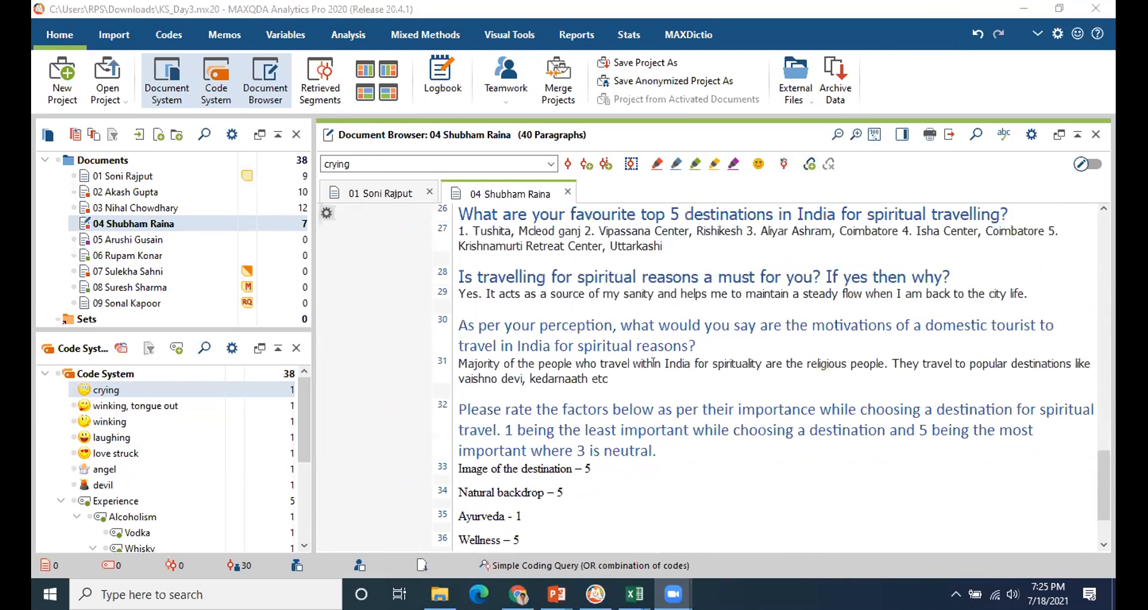
scroll(470, 449, up, 5)
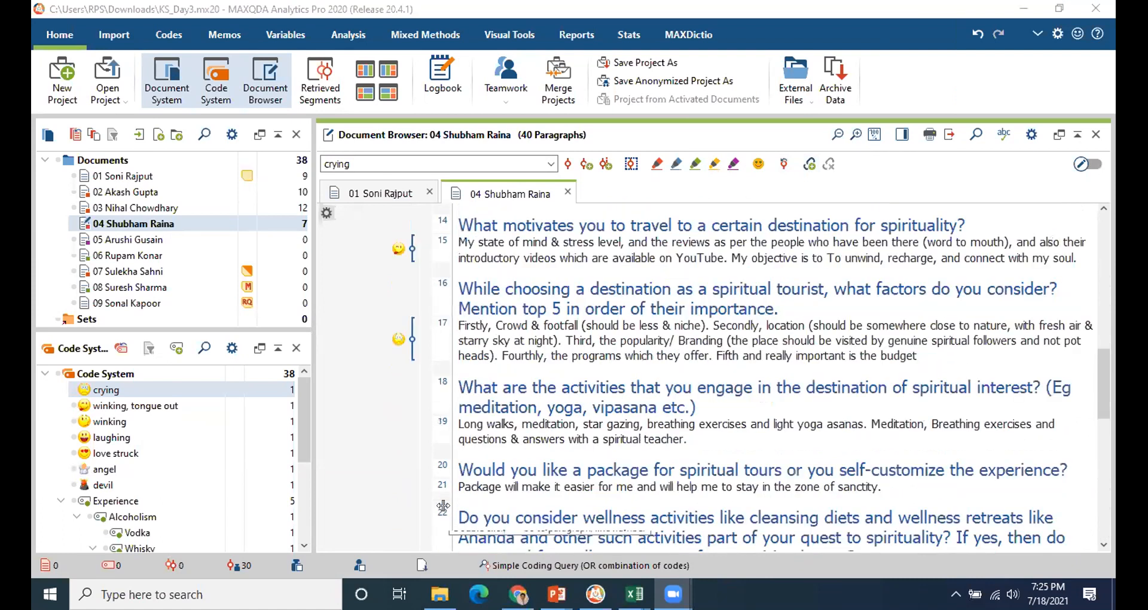
Switch to the Chrome window and open scholar.google.com in the tab showing the emoticode help page.
mouse_move(519, 594)
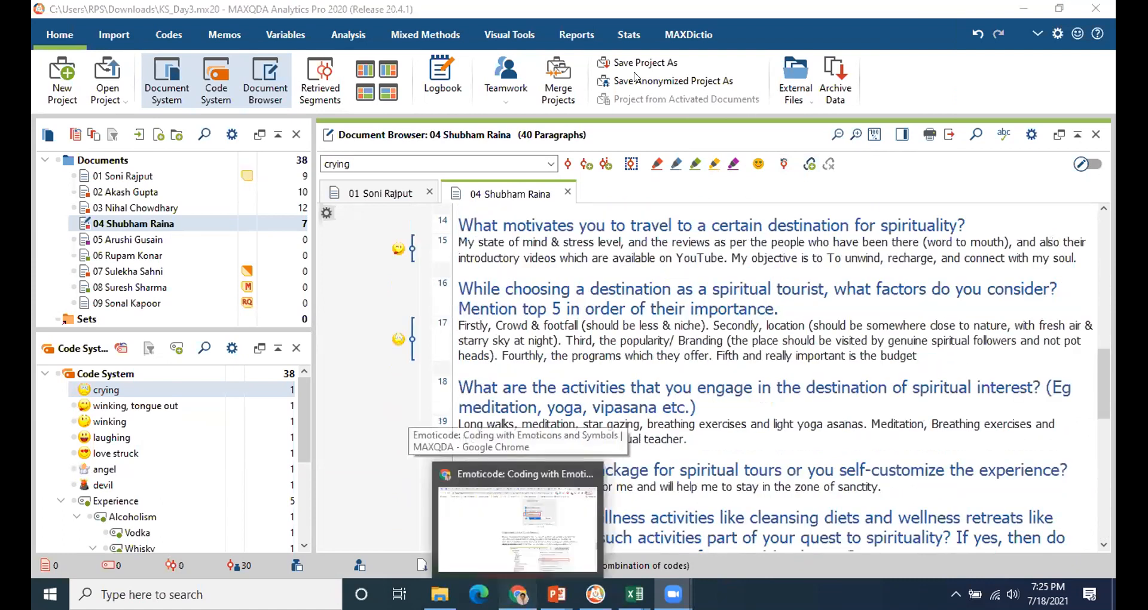
click(519, 508)
click(229, 42)
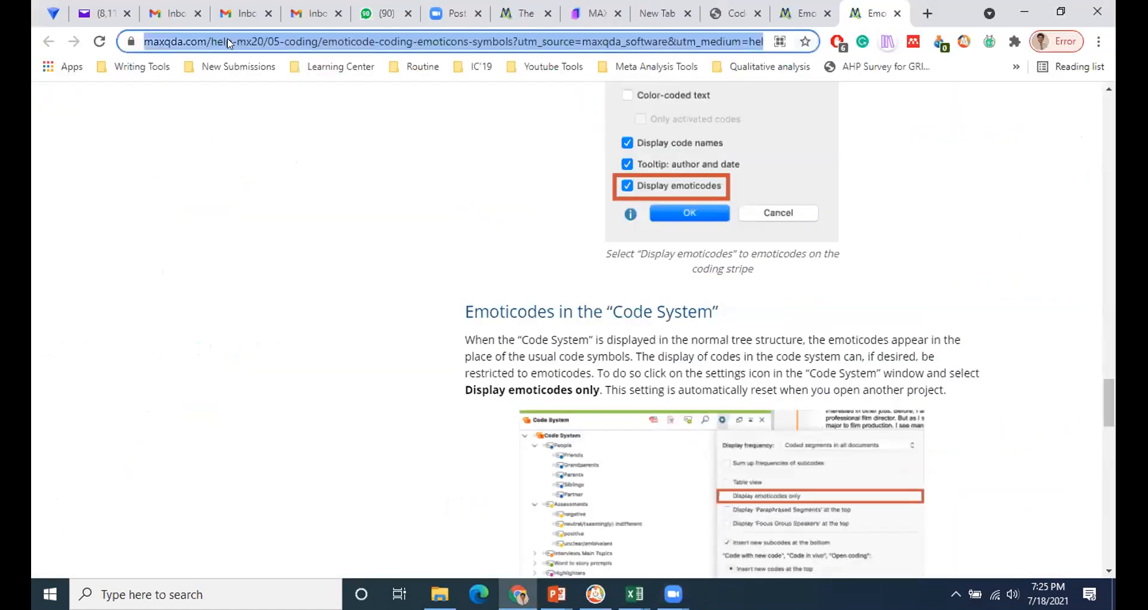
text(schla)
key(BackSpace)
key(BackSpace)
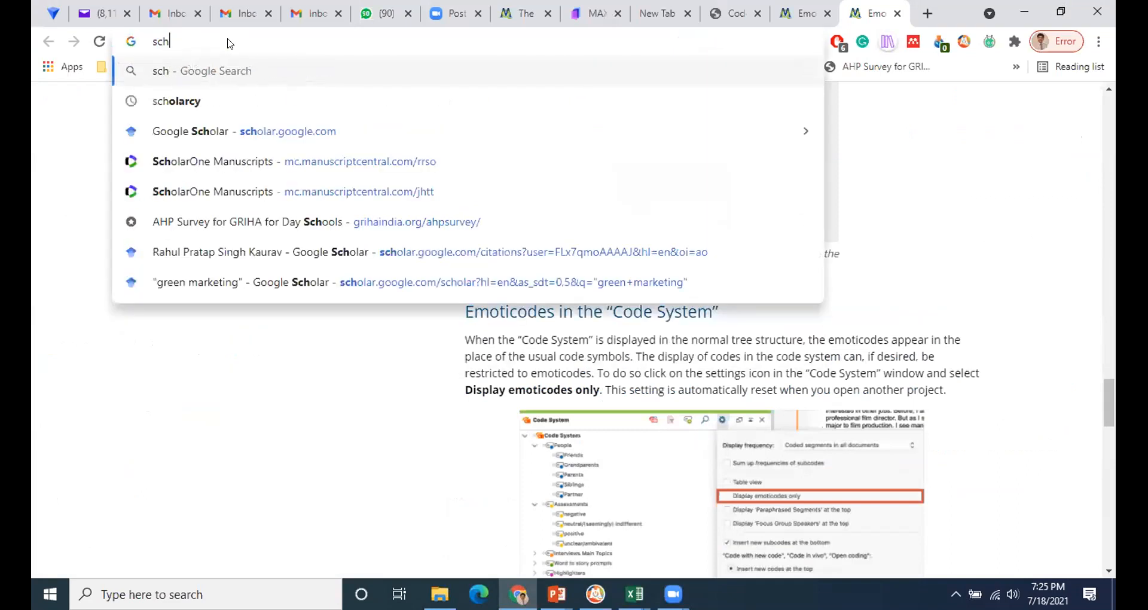
text(olar.google.com)
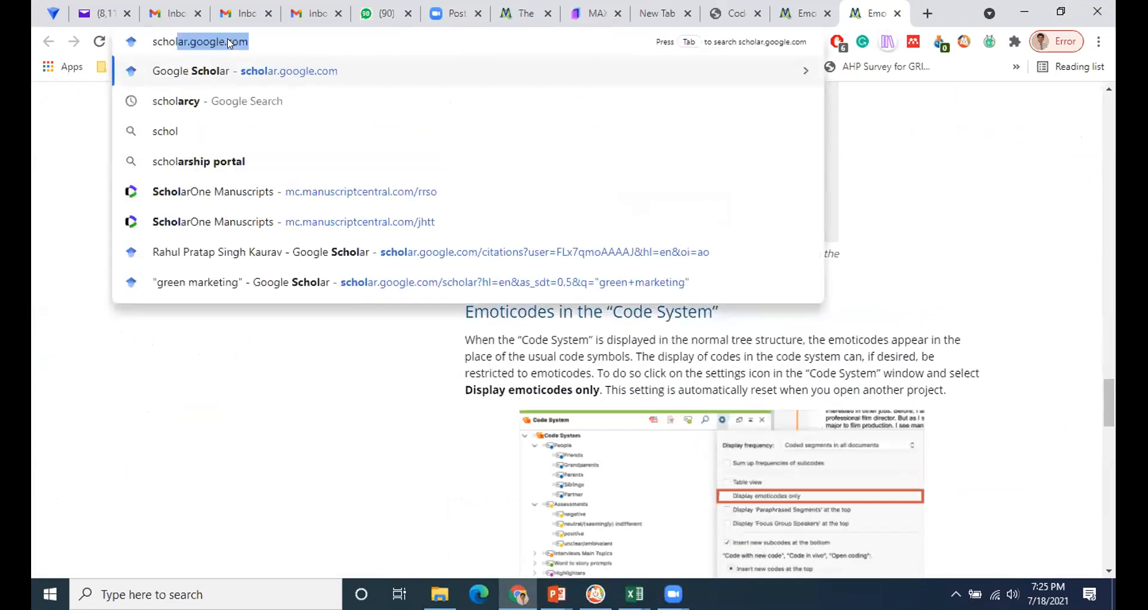
key(Return)
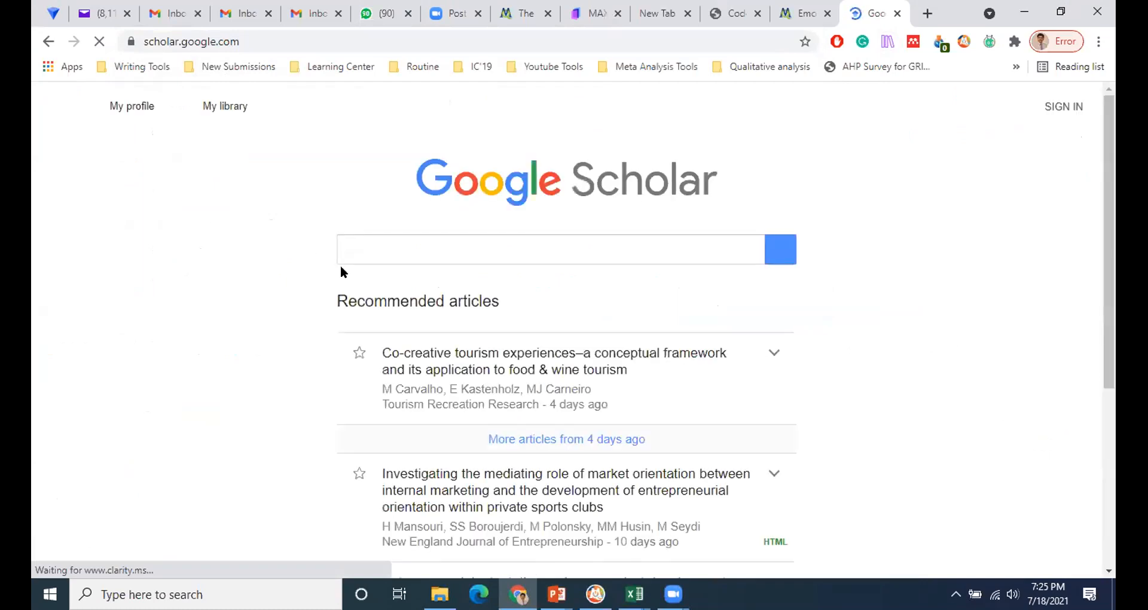
Search Google Scholar for "word clouds" AND "maxqda", with both terms in quotation marks, and skim the results.
click(369, 246)
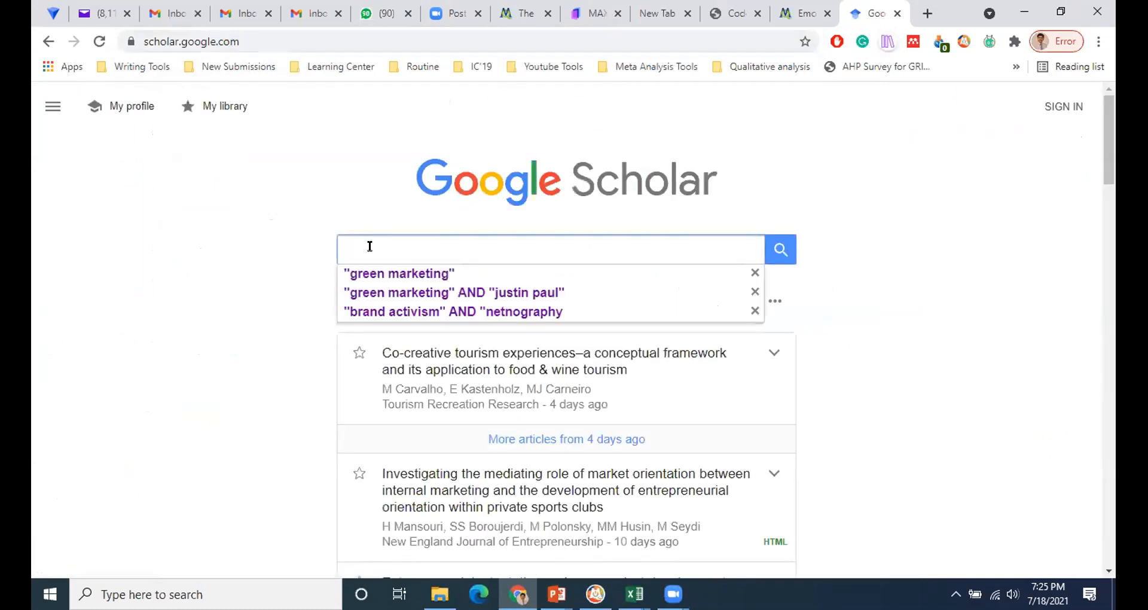
text(word clouds)
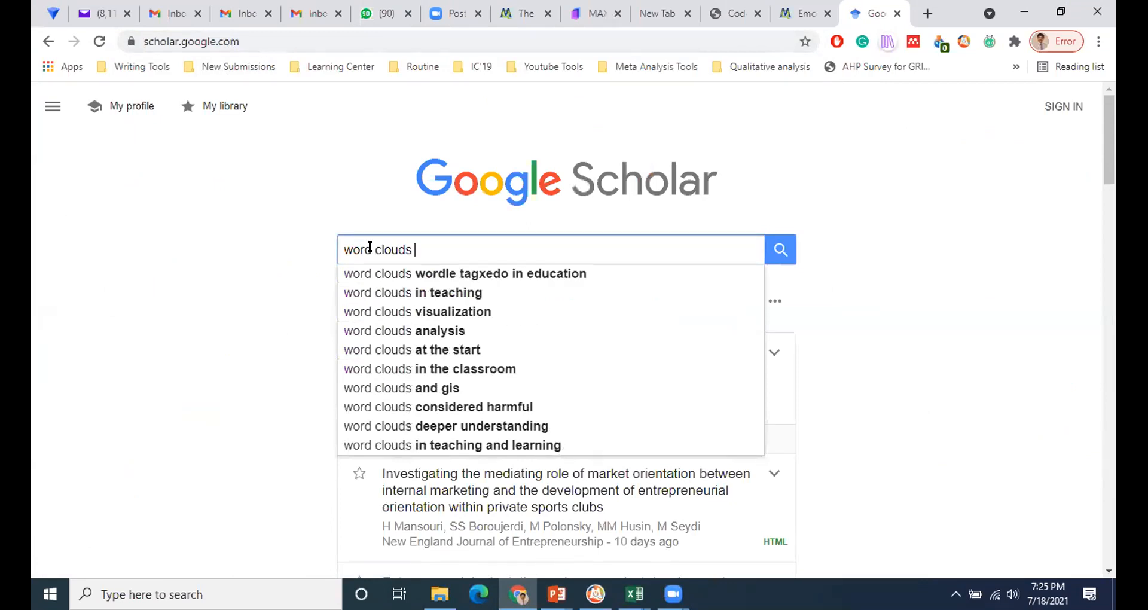
key(Home)
text(")
key(End)
text(" )
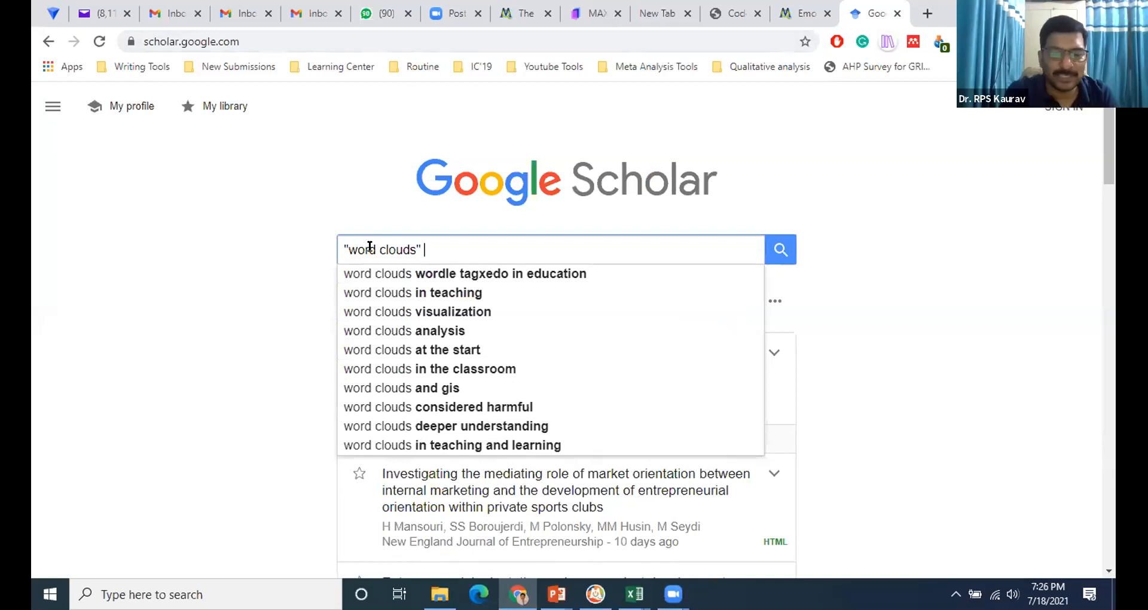
text(AND)
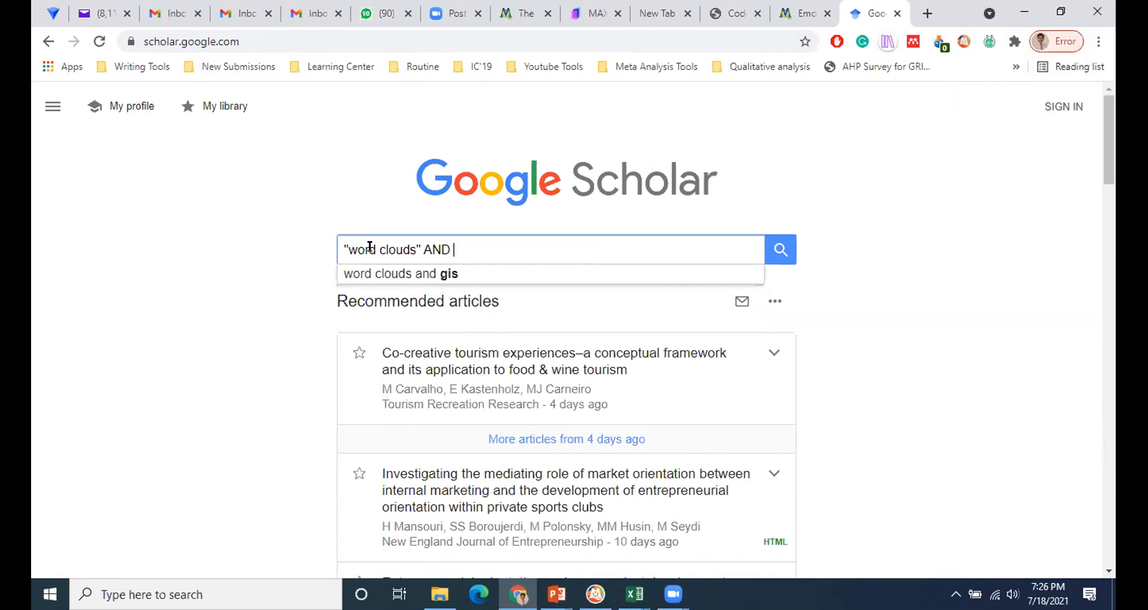
text("maxqda")
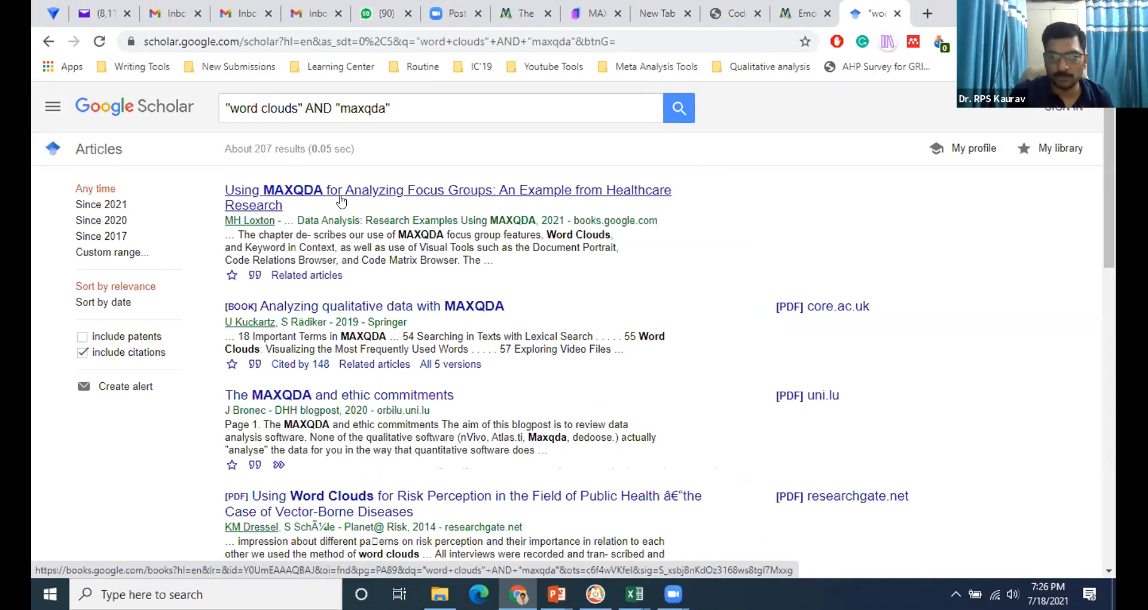
scroll(339, 202, down, 2)
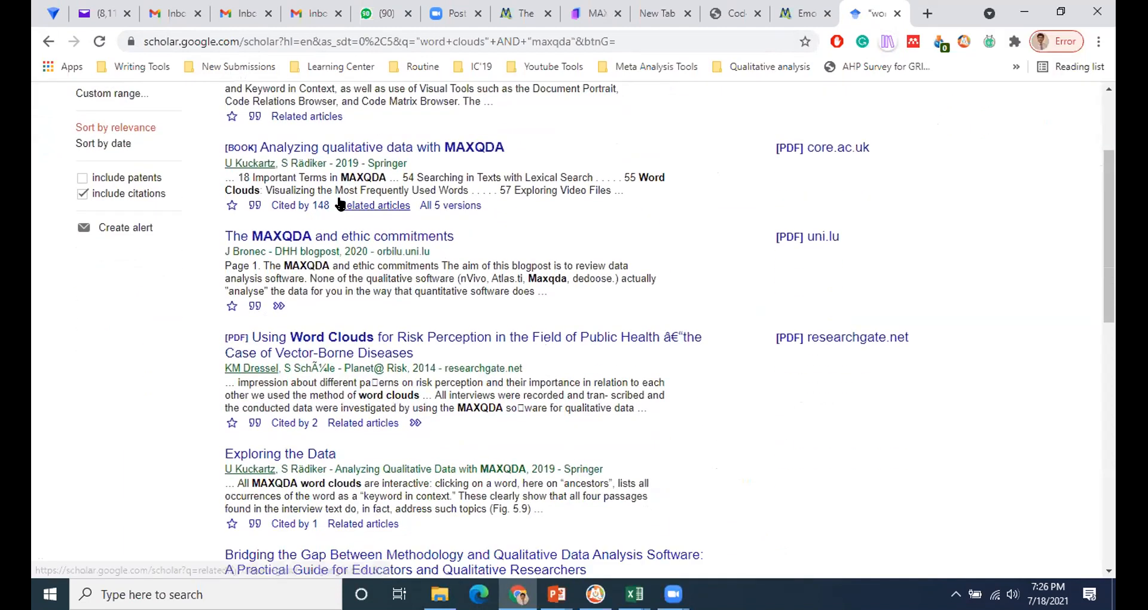
scroll(323, 186, up, 3)
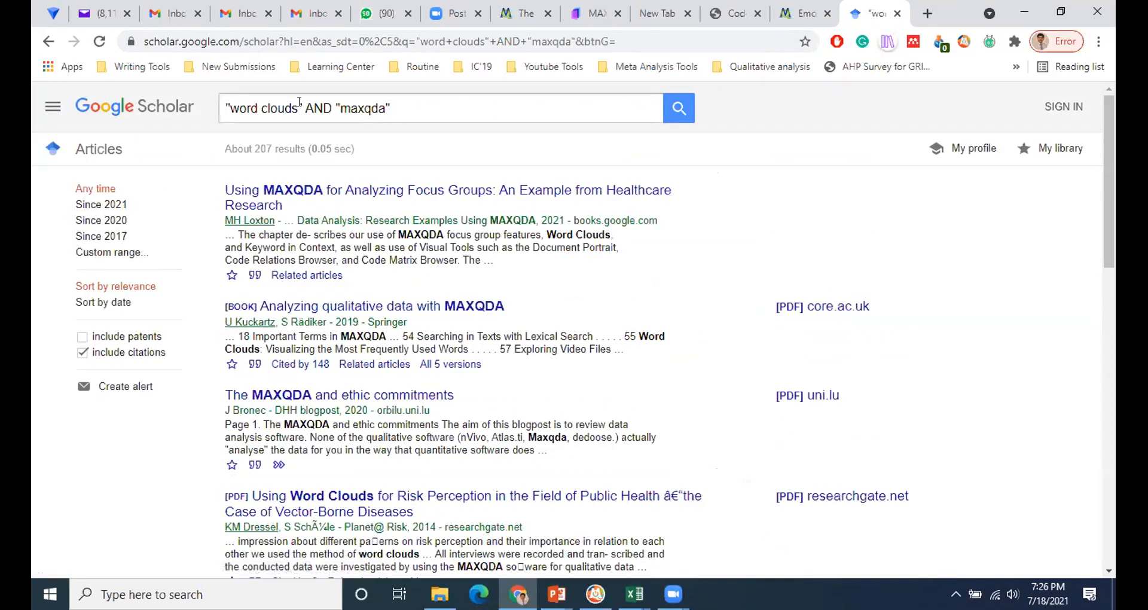
Remove the MAXQDA condition from the query and search for "word clouds" alone.
drag(303, 109, 413, 89)
key(BackSpace)
key(Return)
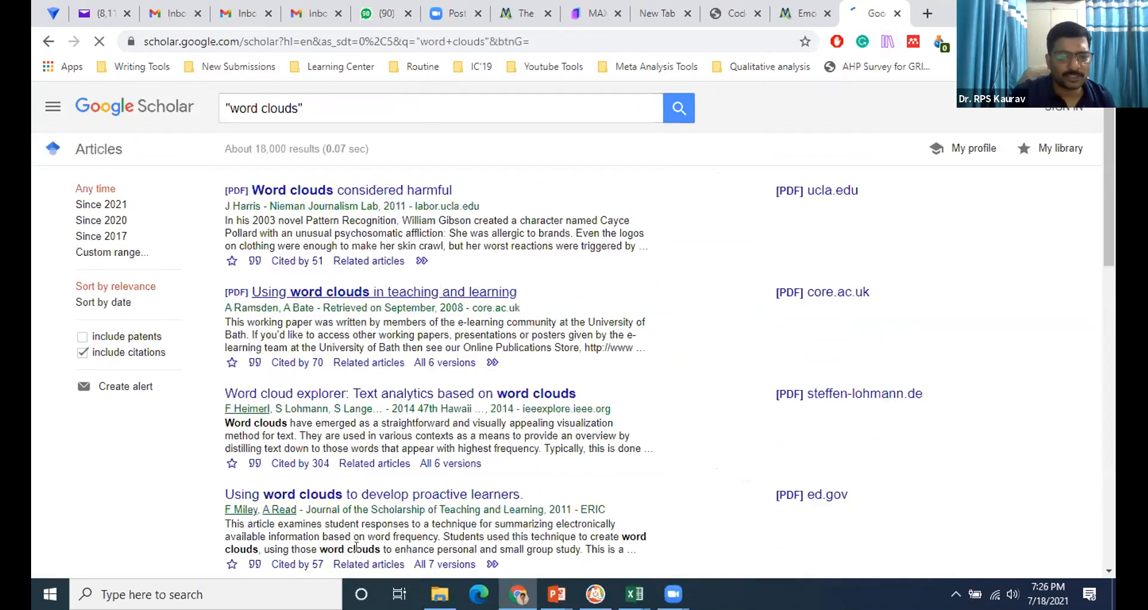
Skim the word cloud results and open the ed.gov PDF of "Using word clouds to develop proactive learners".
right_click(847, 192)
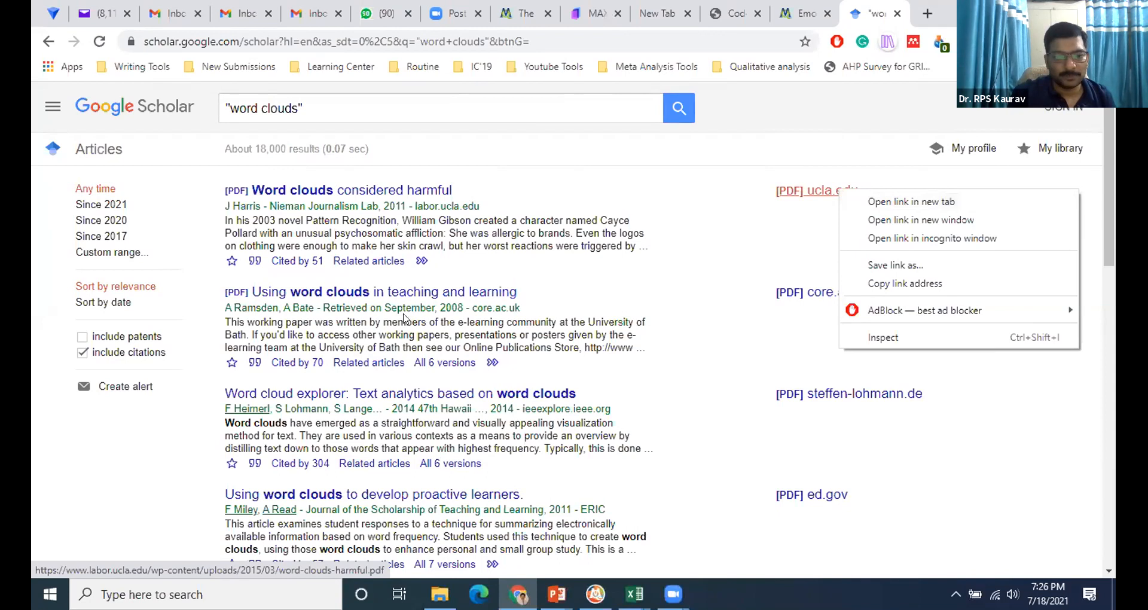
click(40, 530)
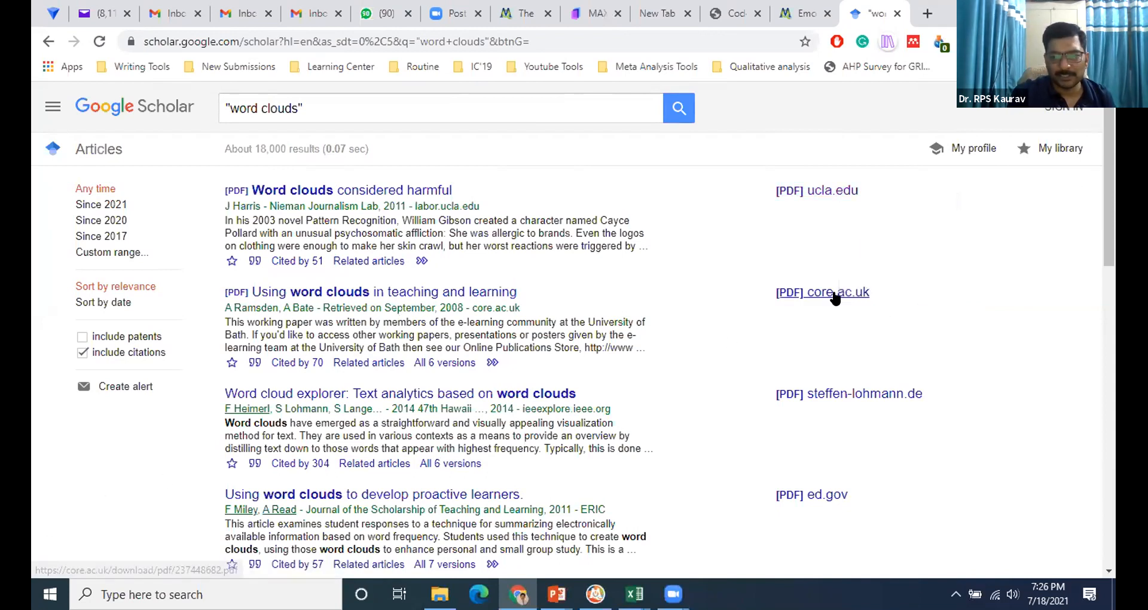
scroll(830, 297, down, 1)
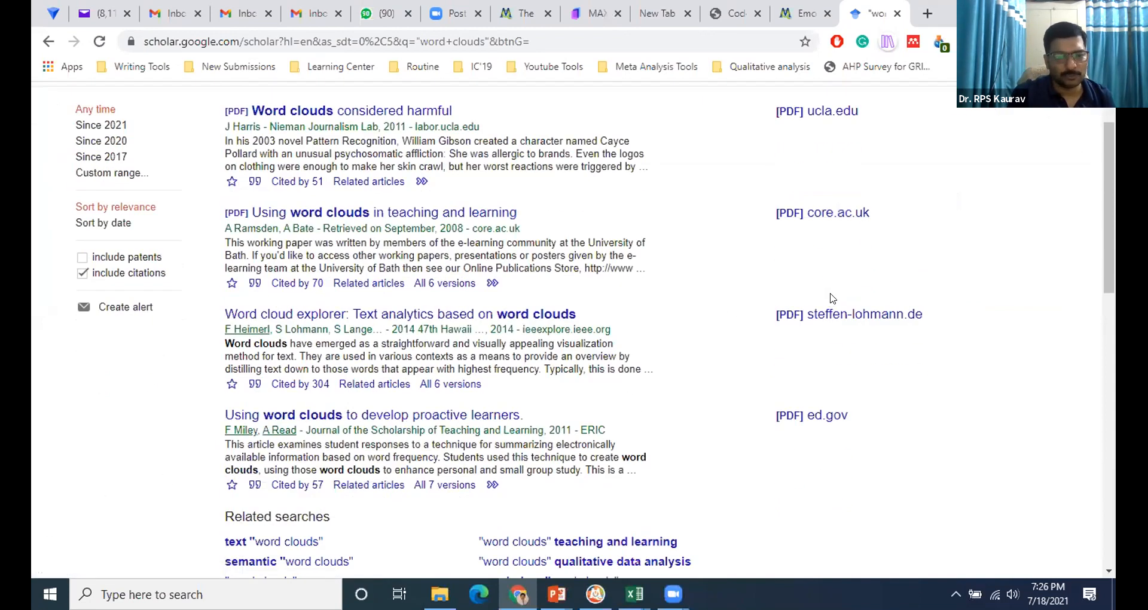
click(827, 417)
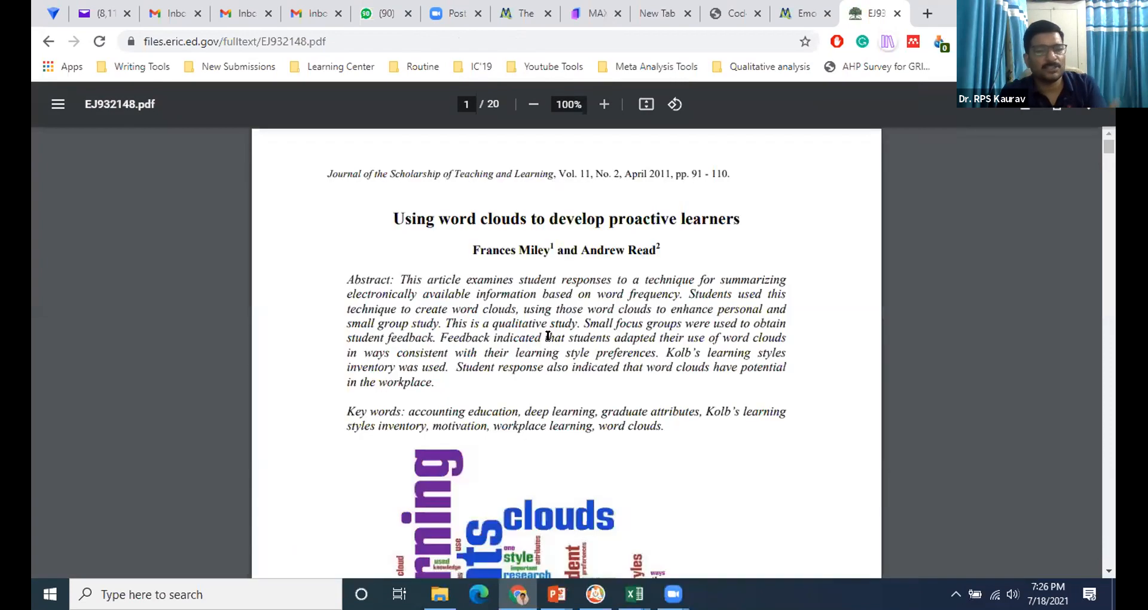
Examine the article's abstract, its Figure 1 word cloud and the pages that follow.
scroll(302, 351, down, 6)
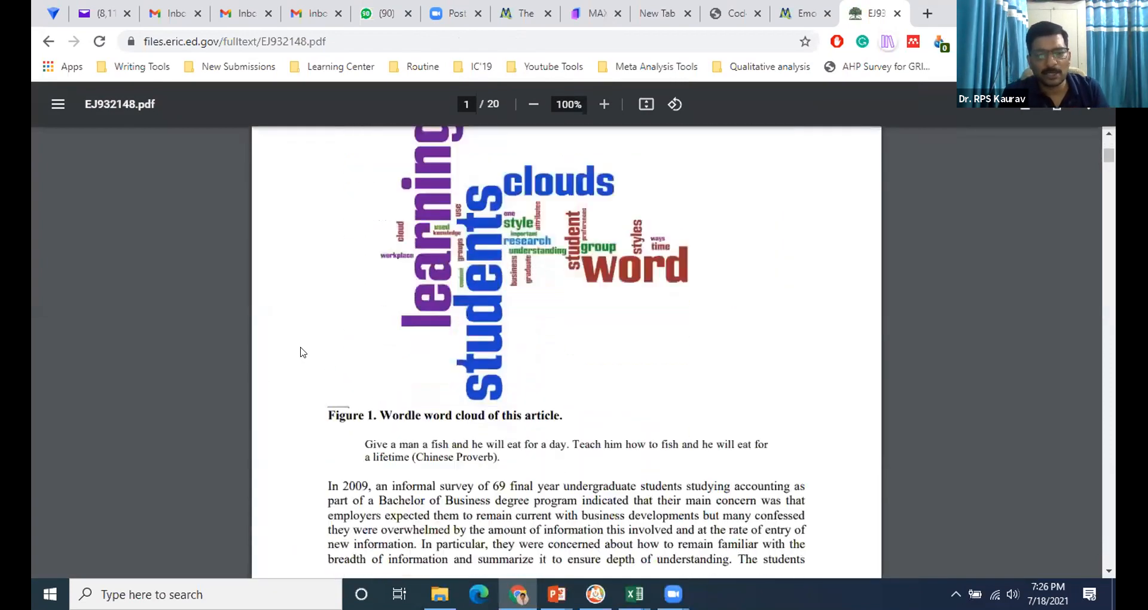
scroll(302, 352, up, 5)
scroll(302, 351, down, 2)
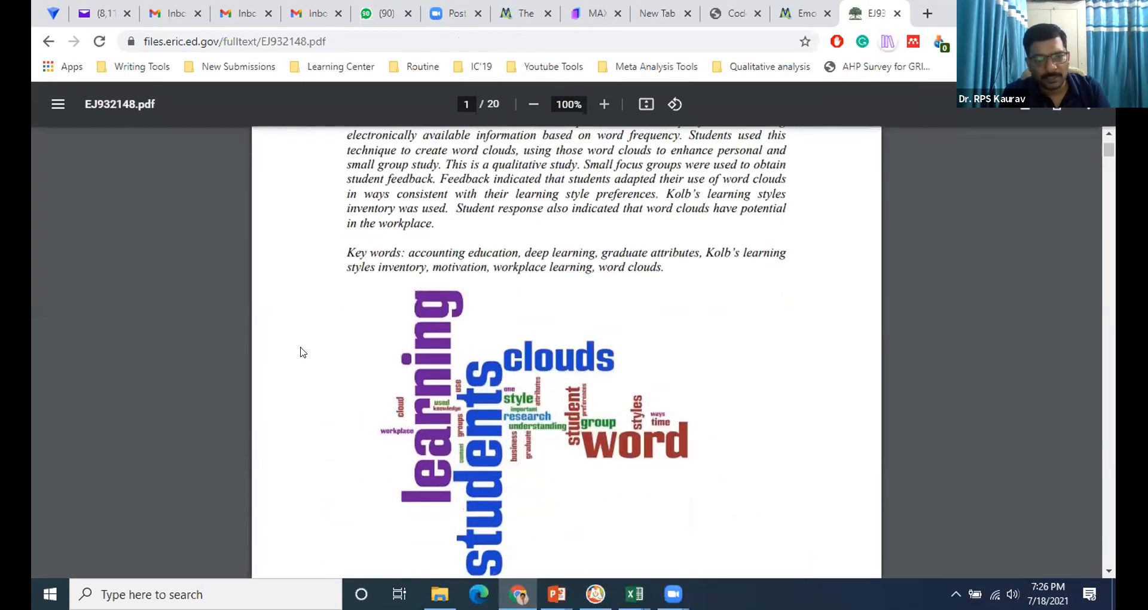
scroll(325, 342, down, 9)
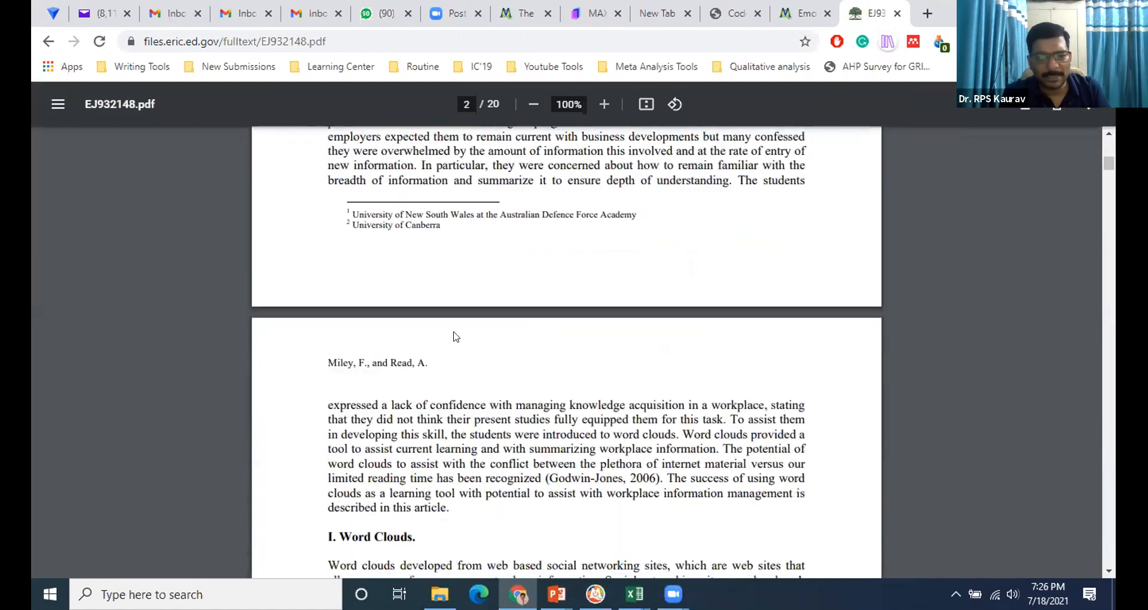
scroll(456, 336, down, 5)
scroll(456, 336, up, 10)
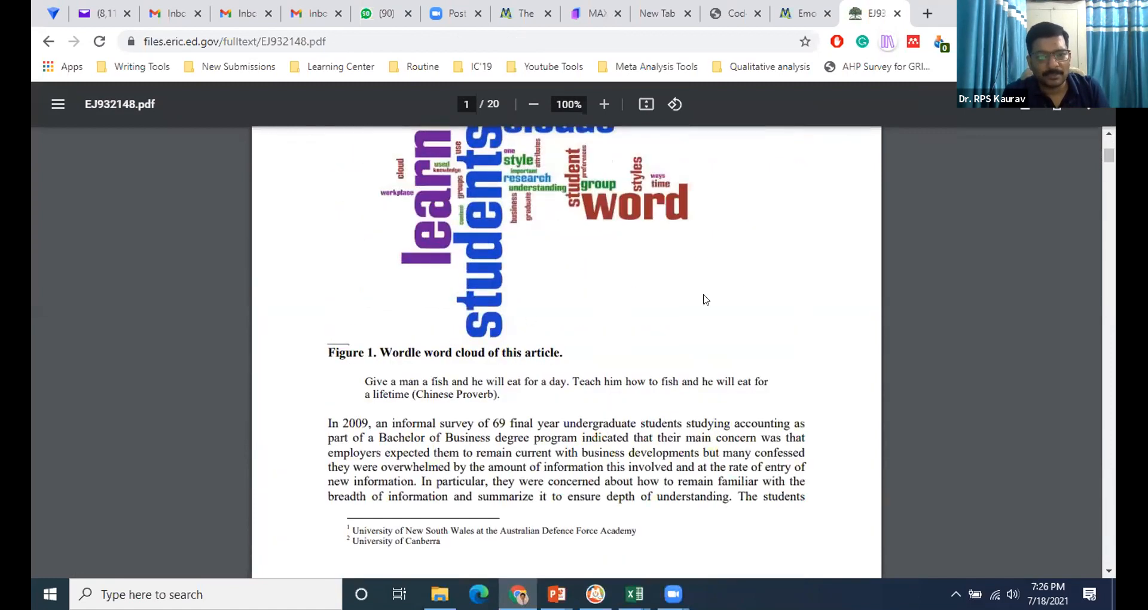
scroll(593, 378, up, 1)
scroll(592, 378, up, 2)
scroll(564, 354, down, 4)
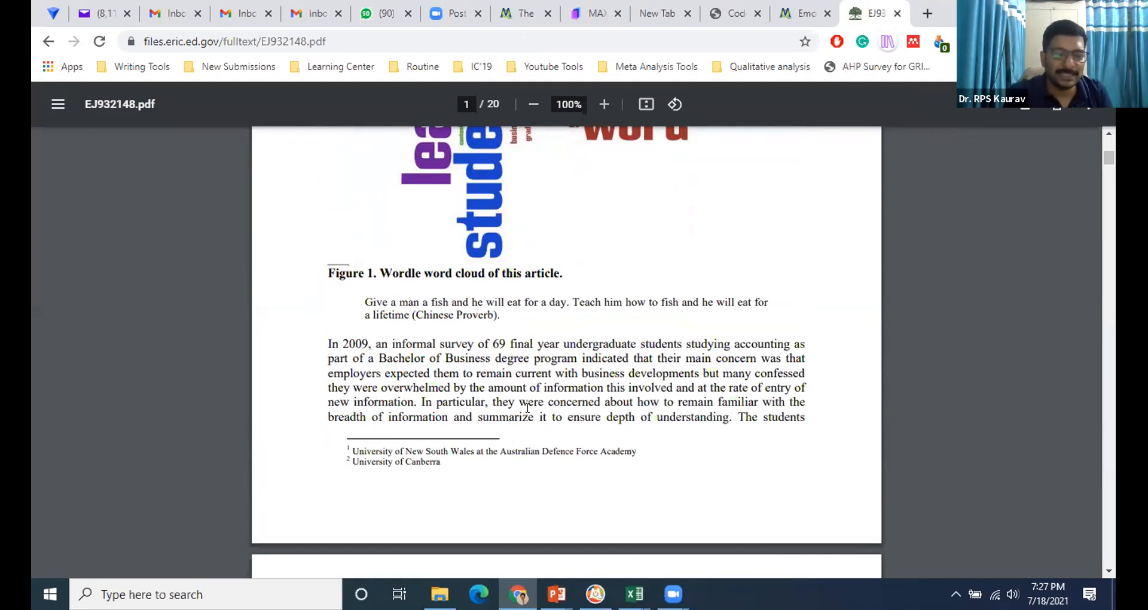
scroll(528, 408, down, 8)
scroll(401, 286, down, 5)
scroll(606, 423, down, 12)
scroll(608, 416, down, 10)
scroll(608, 413, down, 6)
scroll(604, 407, down, 3)
Return to the Google Scholar results, search for "marketing" AND "word clouds", and skim the articles found.
click(48, 41)
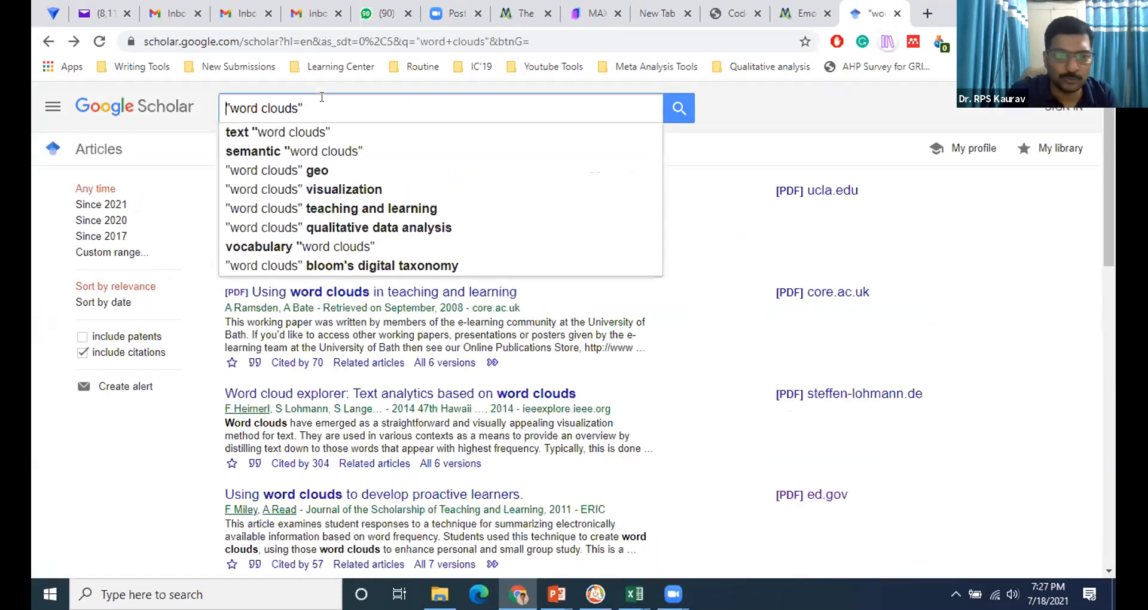
text(")
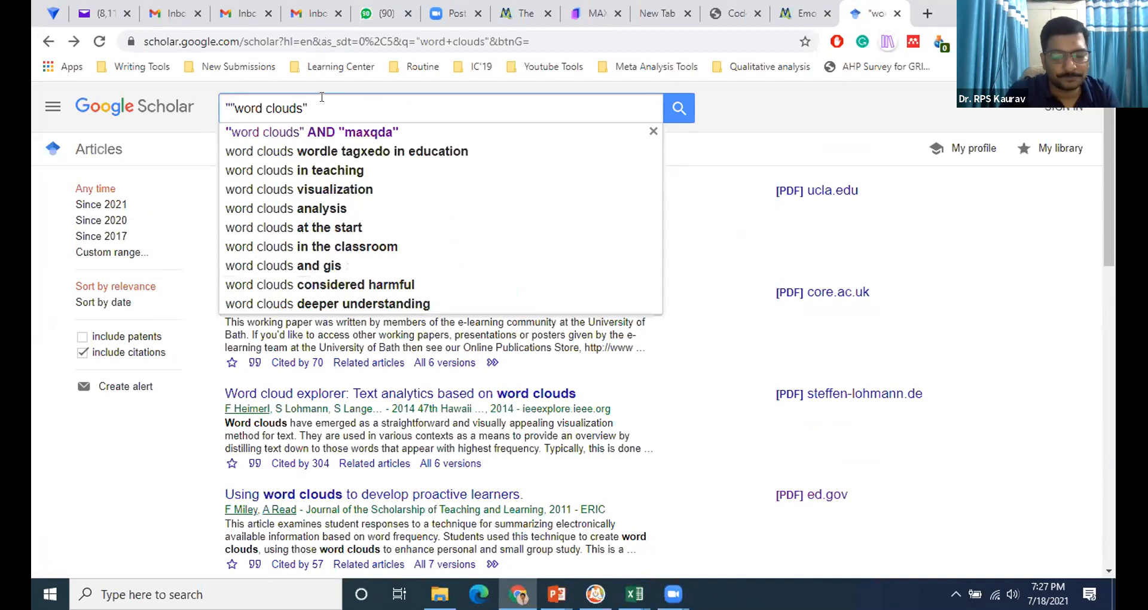
text(marketing" AND)
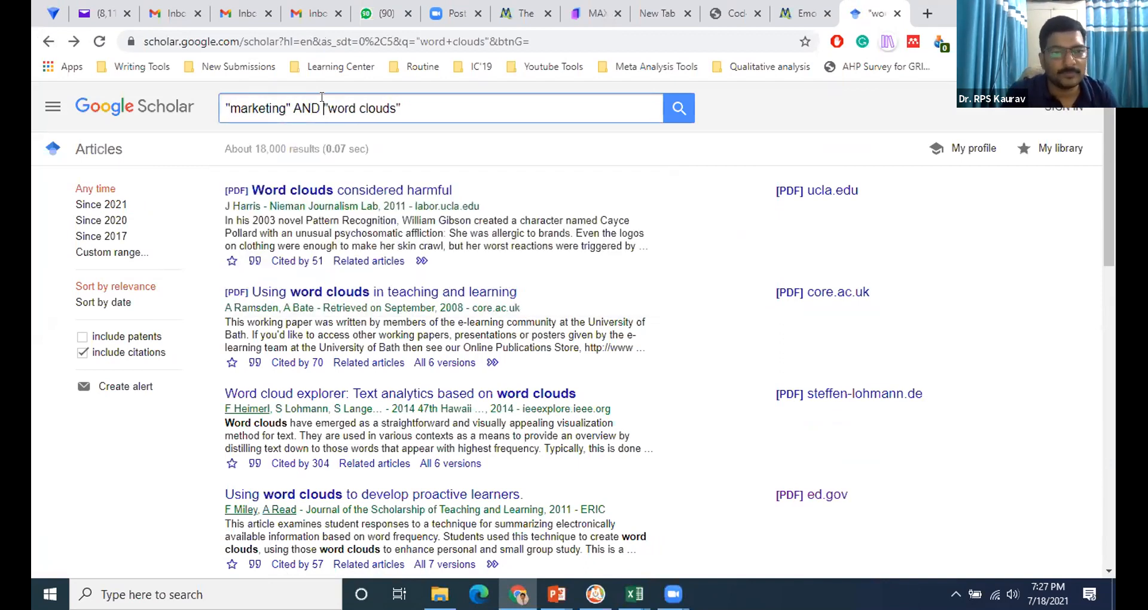
key(Return)
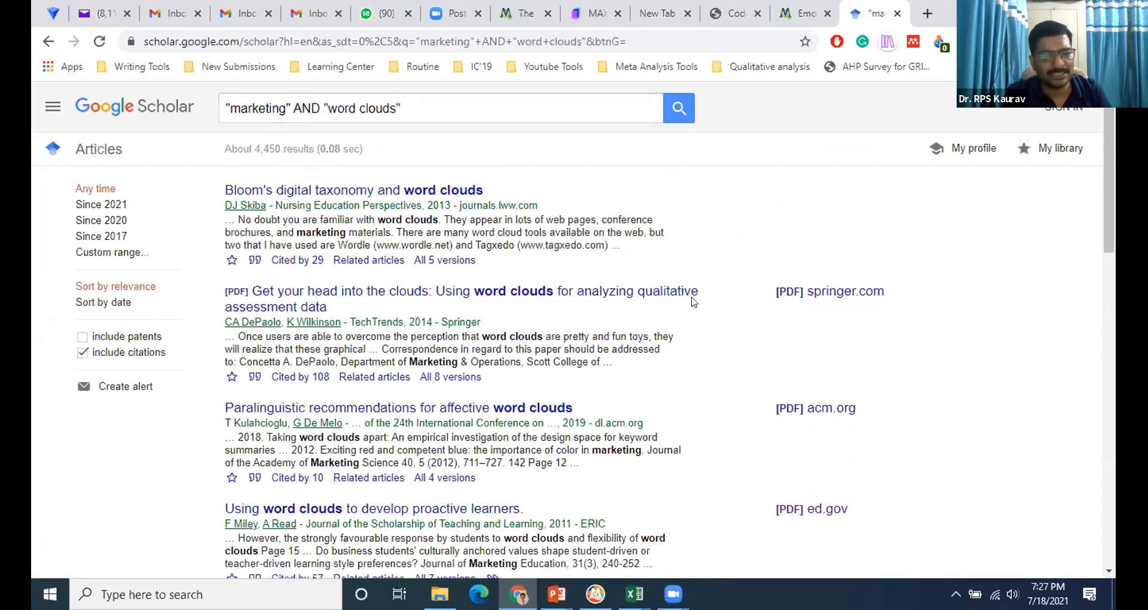
scroll(721, 315, down, 1)
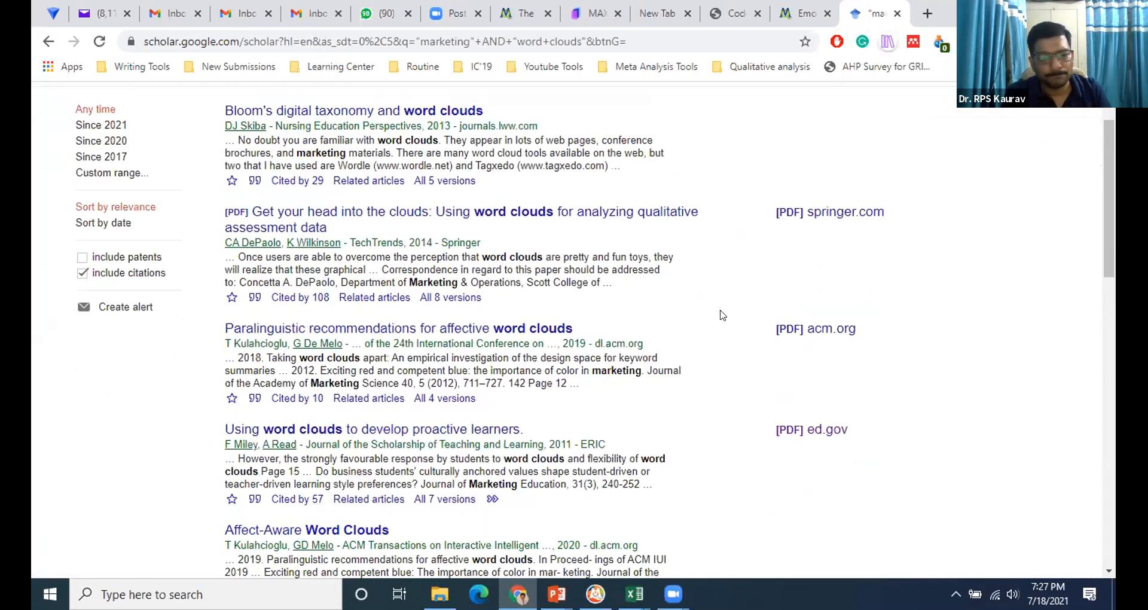
scroll(721, 315, down, 2)
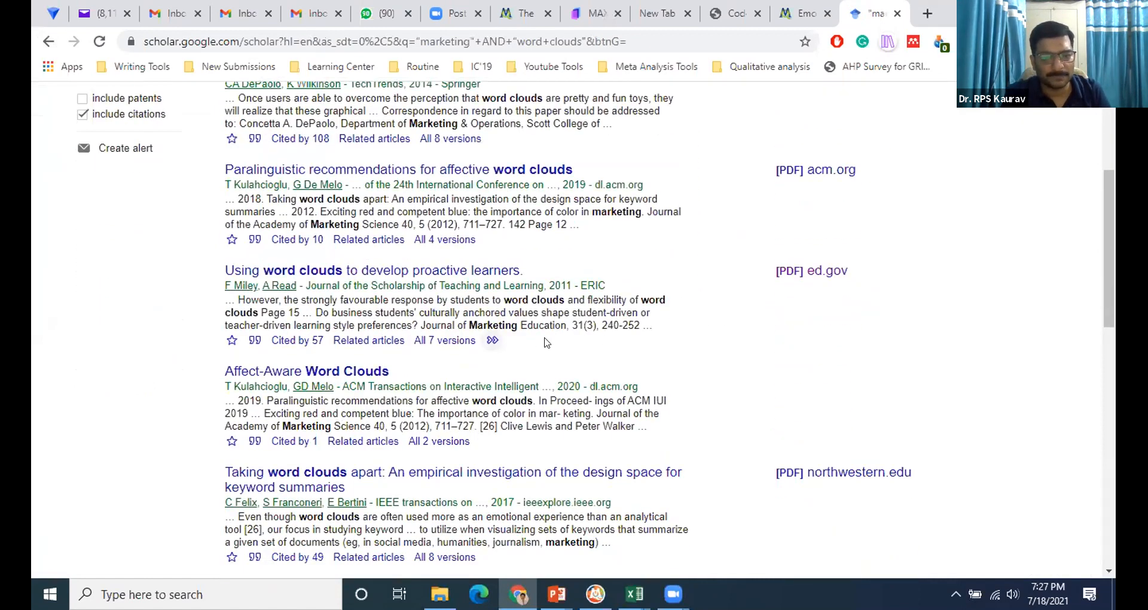
scroll(658, 323, up, 3)
Open the springer.com PDF on using word clouds for analyzing qualitative assessment data and examine its word cloud figures up to Figure 11.
click(813, 290)
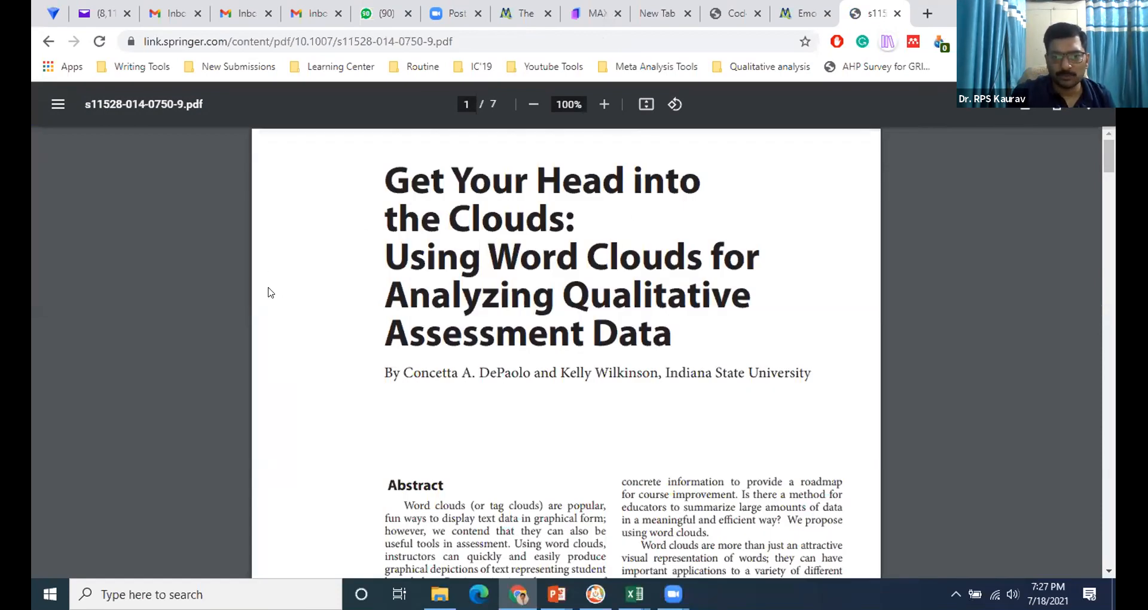
scroll(268, 296, down, 10)
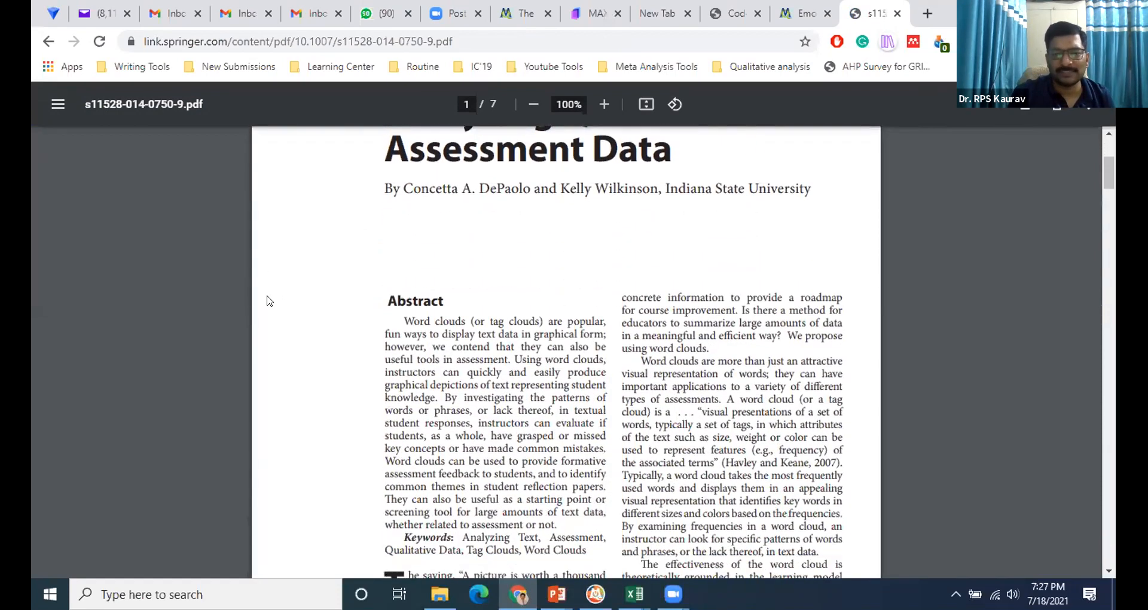
scroll(268, 302, down, 8)
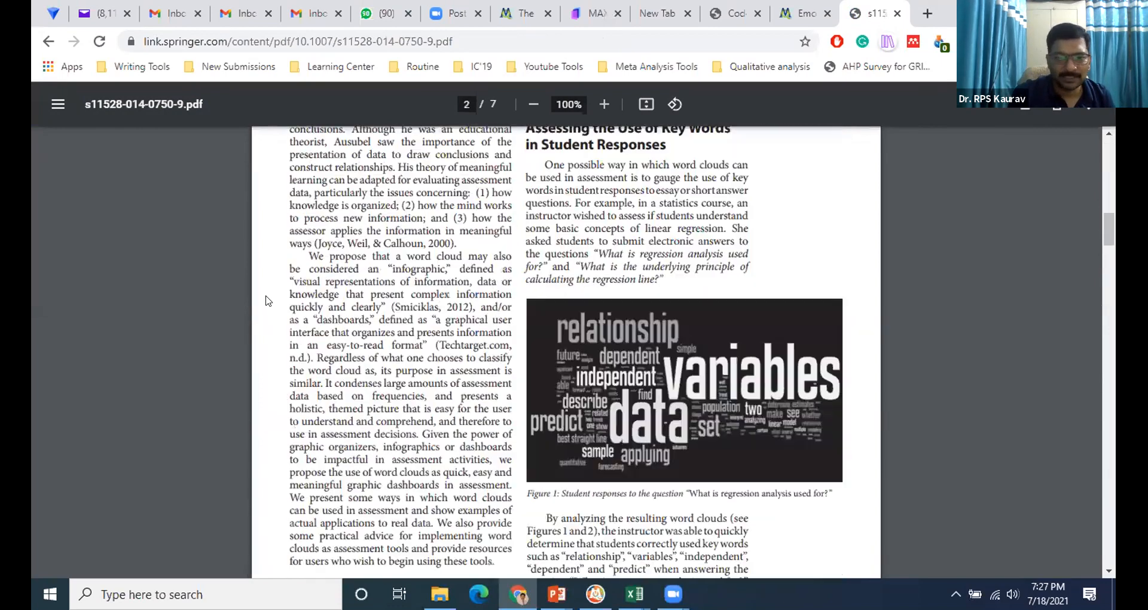
scroll(268, 291, down, 8)
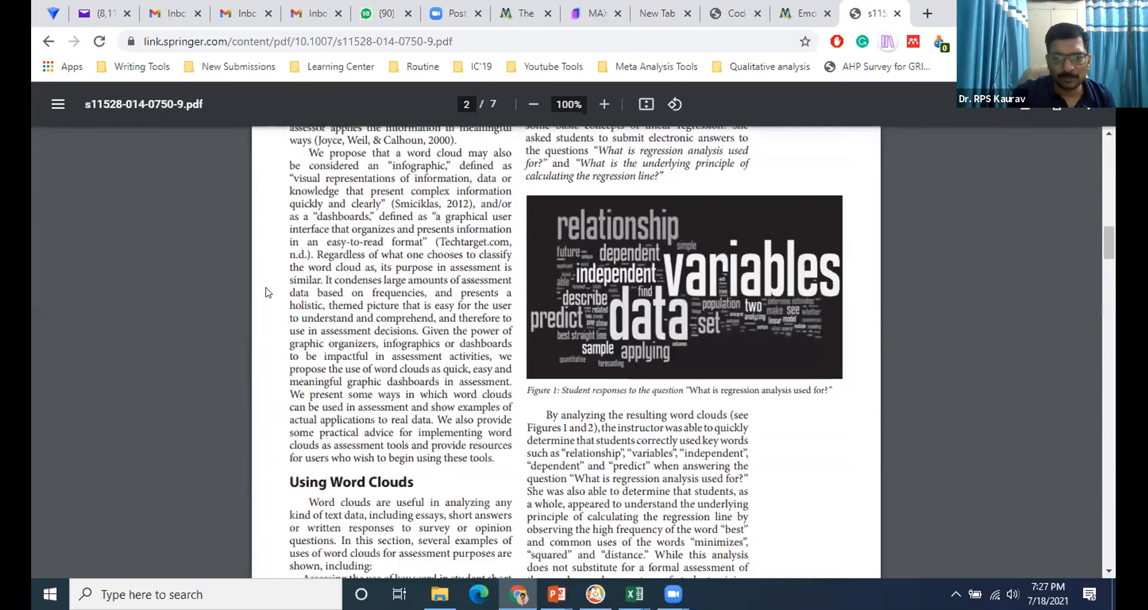
scroll(266, 293, down, 15)
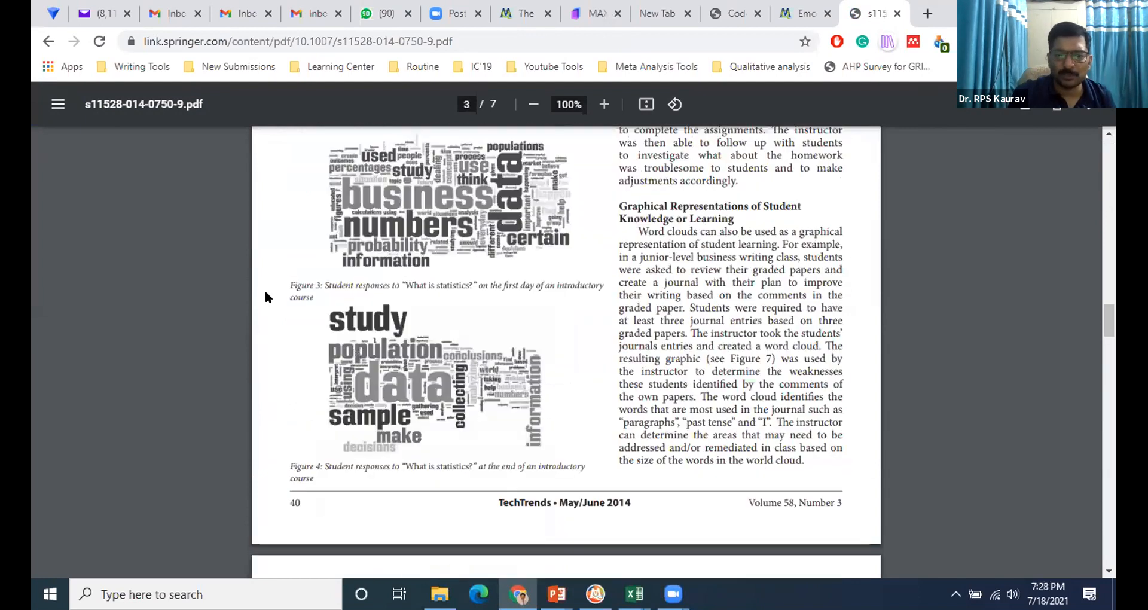
scroll(266, 297, down, 15)
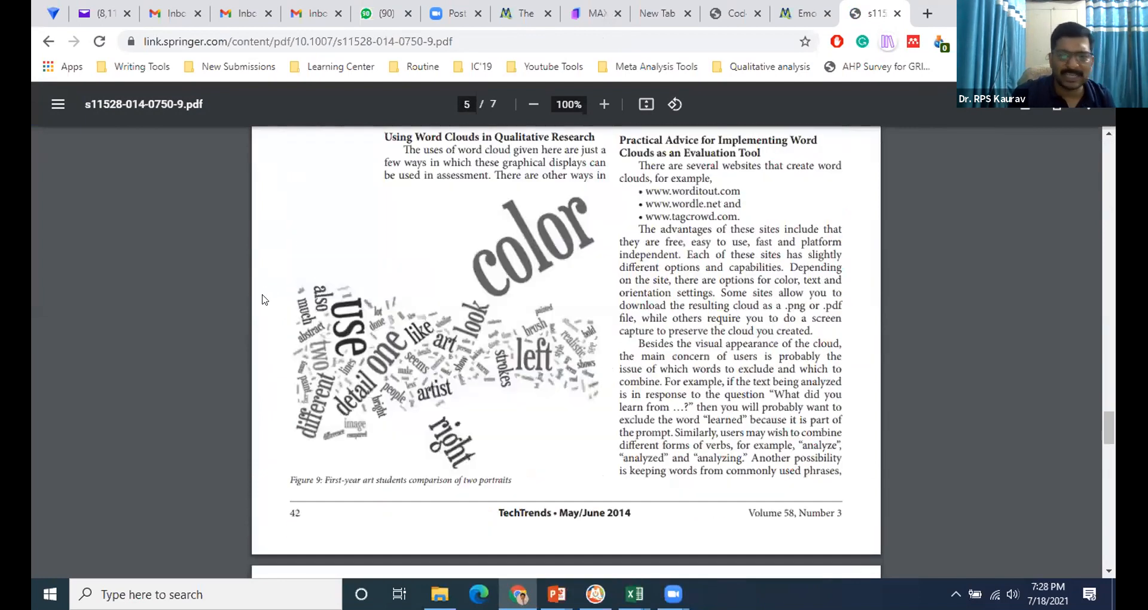
scroll(264, 297, down, 15)
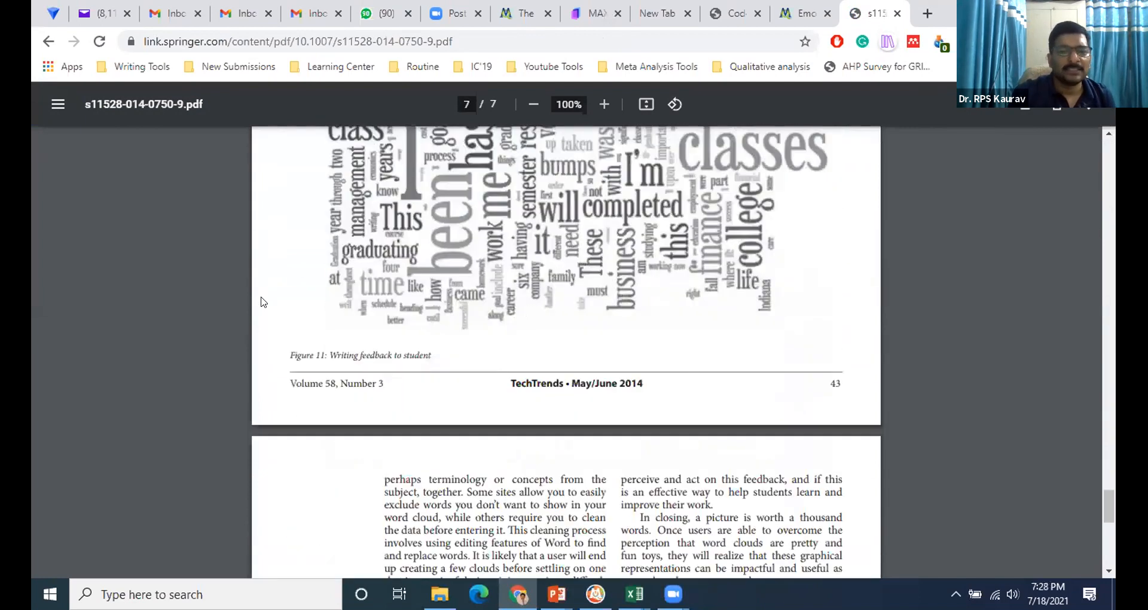
Skim the article's Conclusions section and go back past Figure 10 to its title page and abstract.
scroll(261, 291, up, 5)
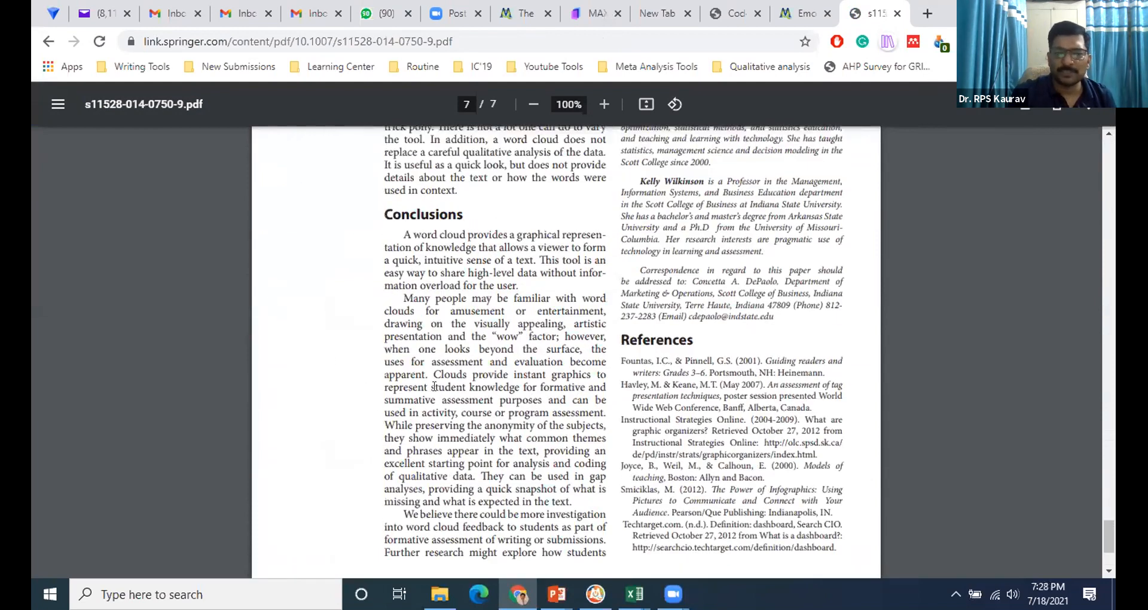
scroll(305, 504, up, 10)
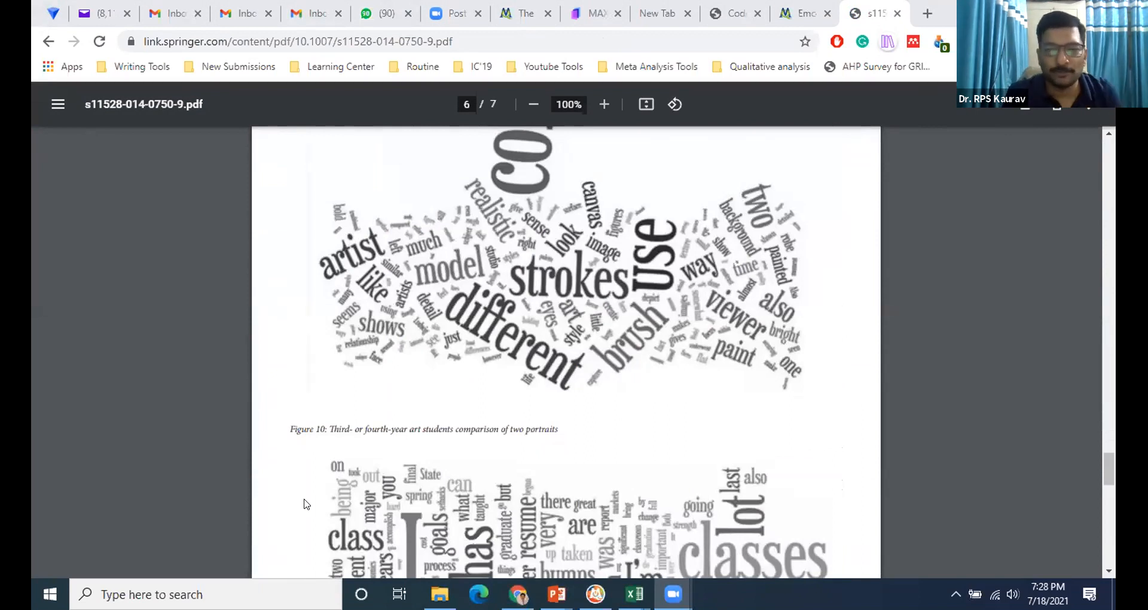
click(294, 261)
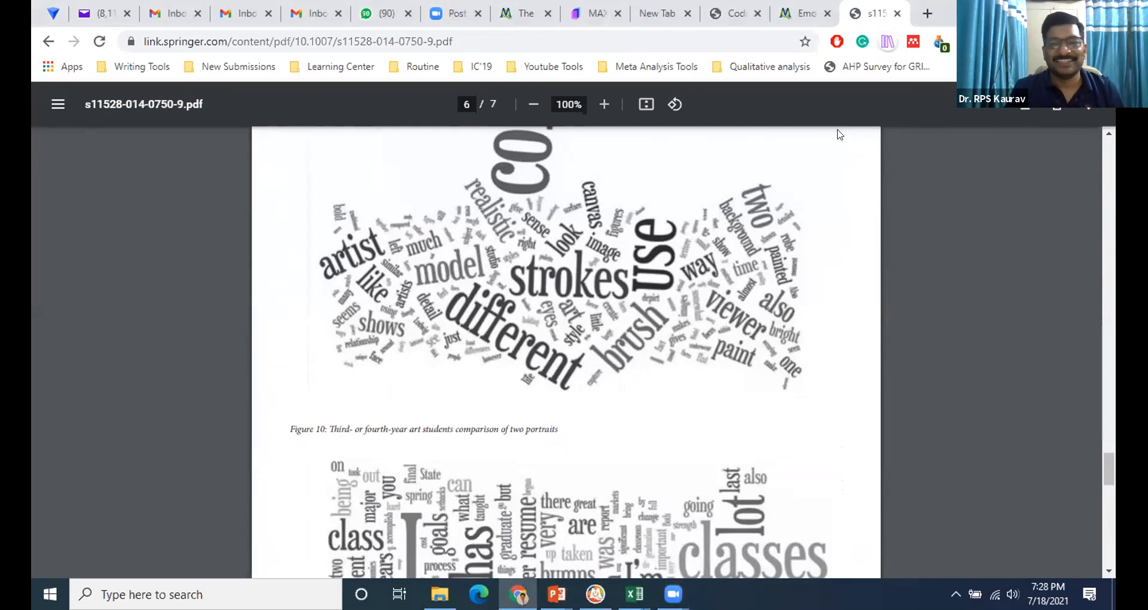
scroll(1026, 221, up, 1)
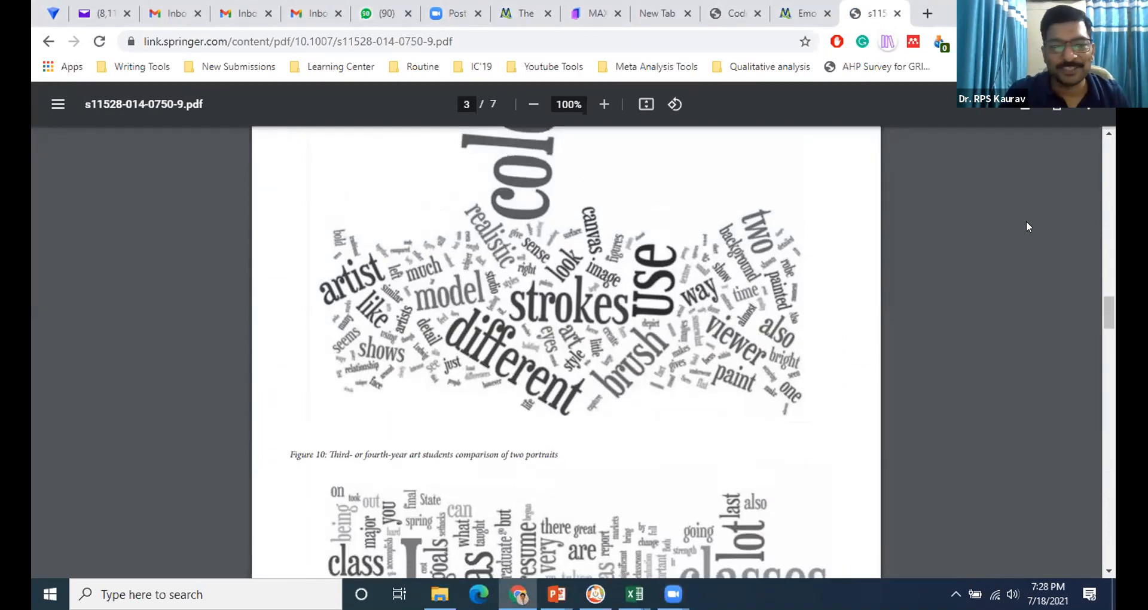
scroll(1026, 221, up, 15)
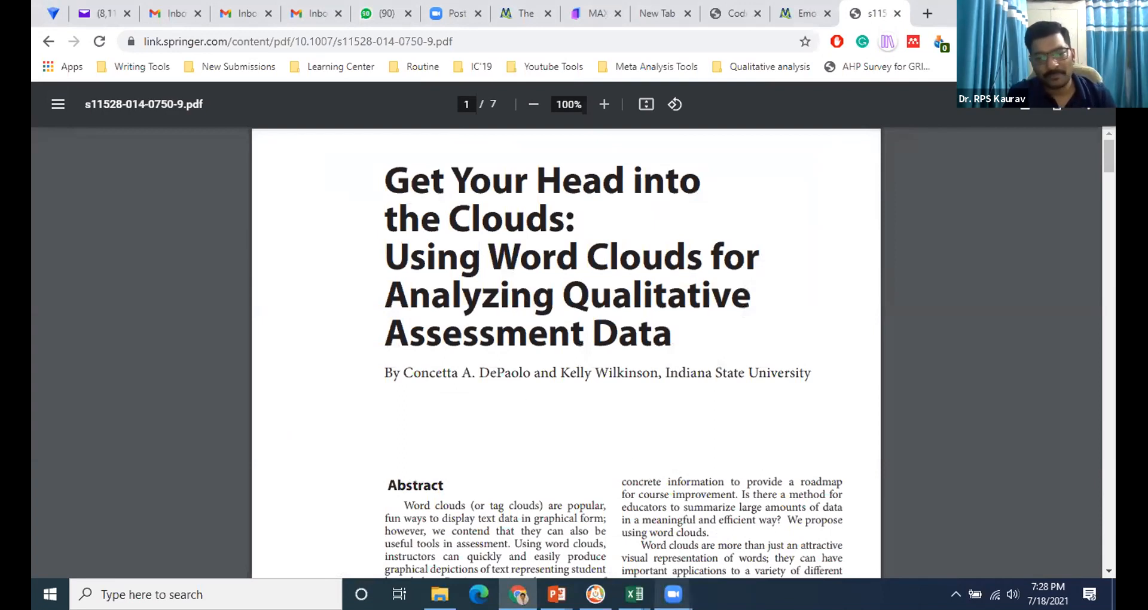
Check the "How to code" slide of the S3 Coding presentation in PowerPoint, and return to the KS_Day3 project in MAXQDA.
mouse_move(518, 594)
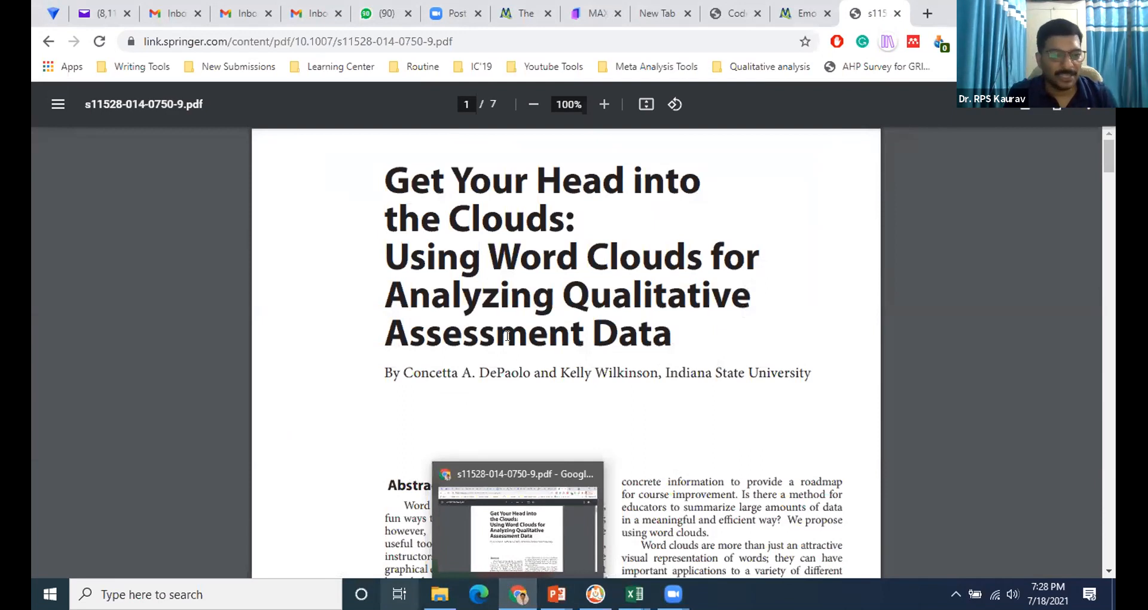
key(alt+Tab)
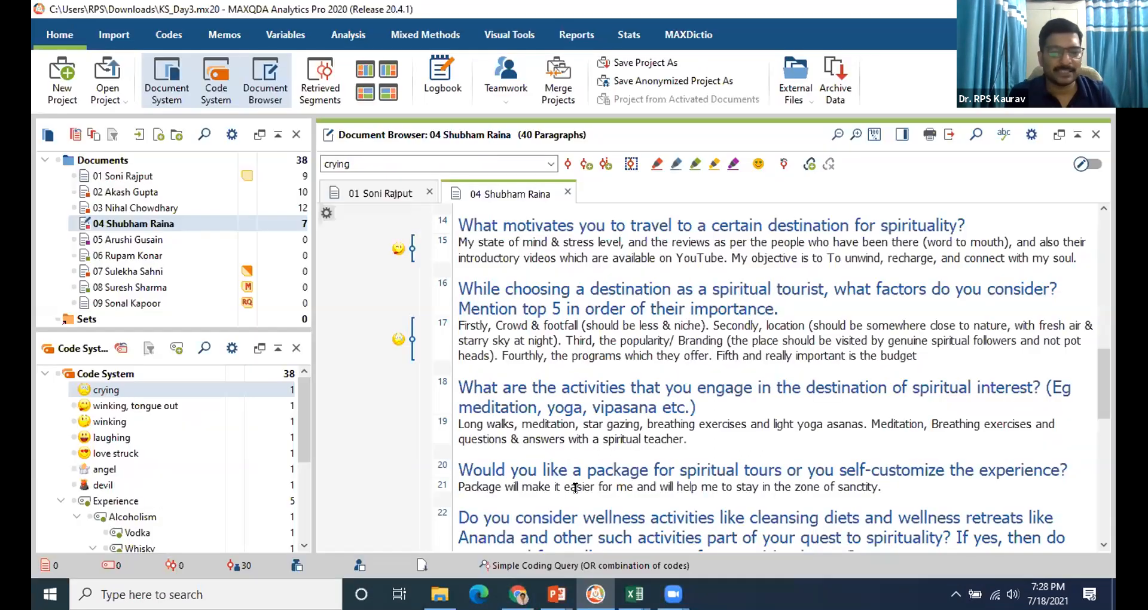
mouse_move(556, 594)
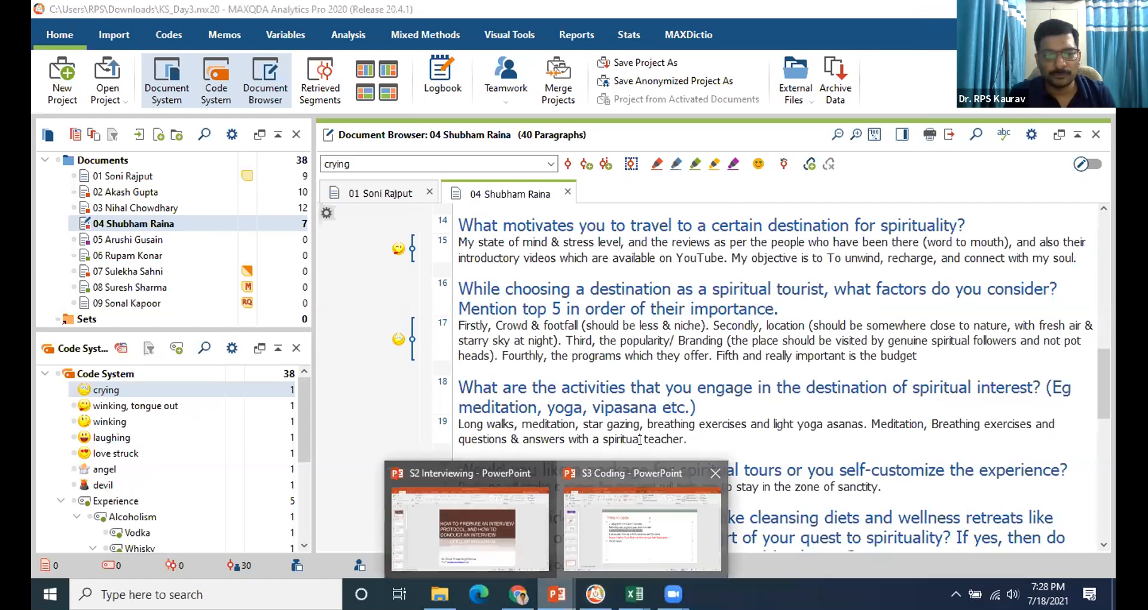
click(613, 526)
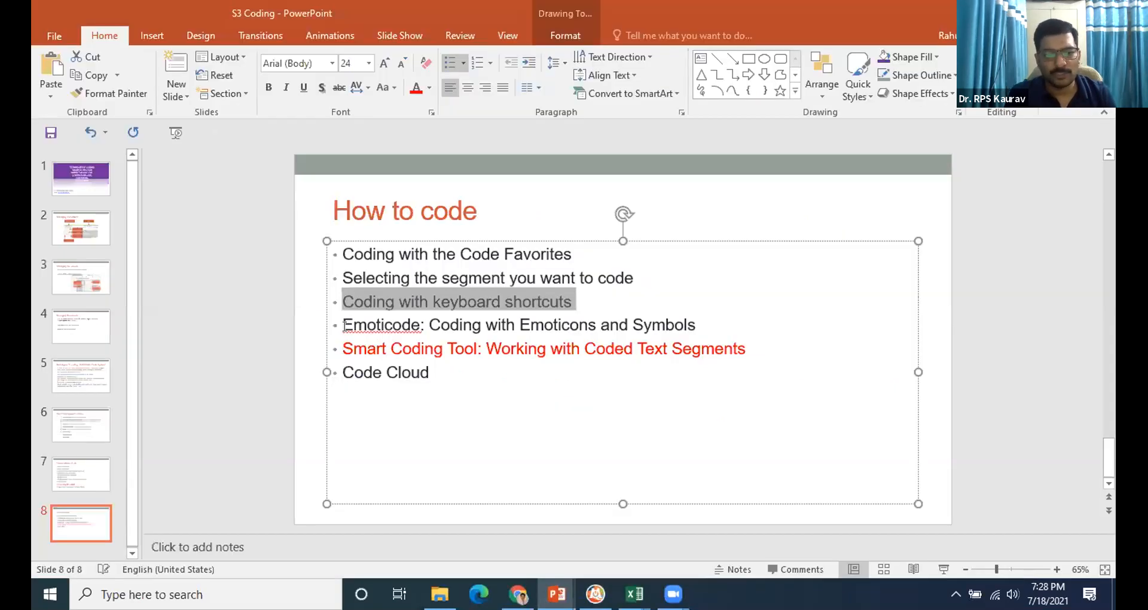
click(316, 364)
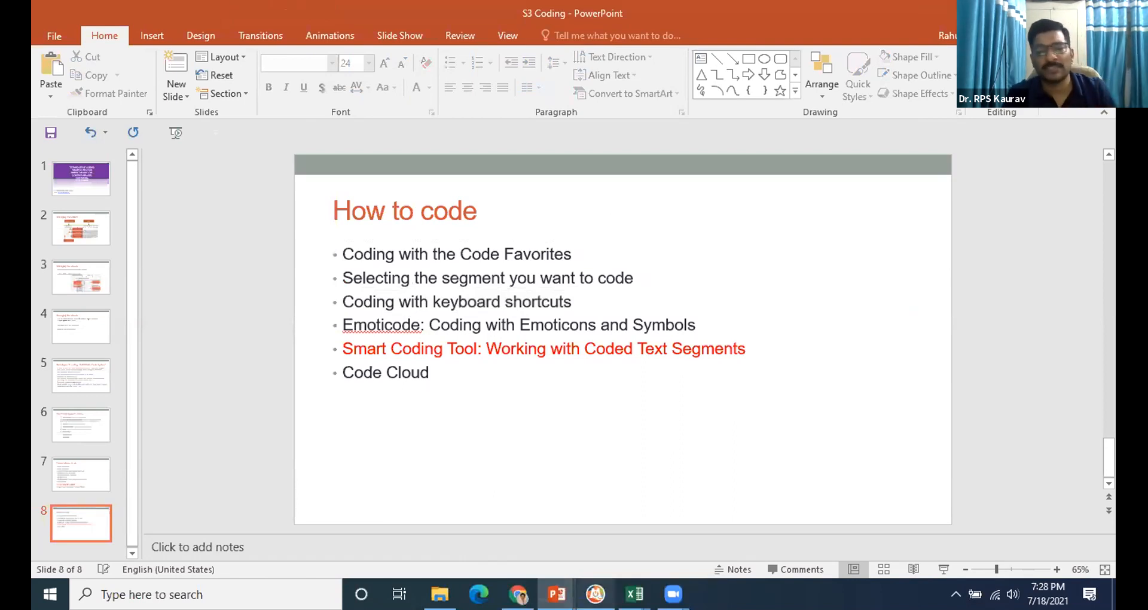
mouse_move(595, 594)
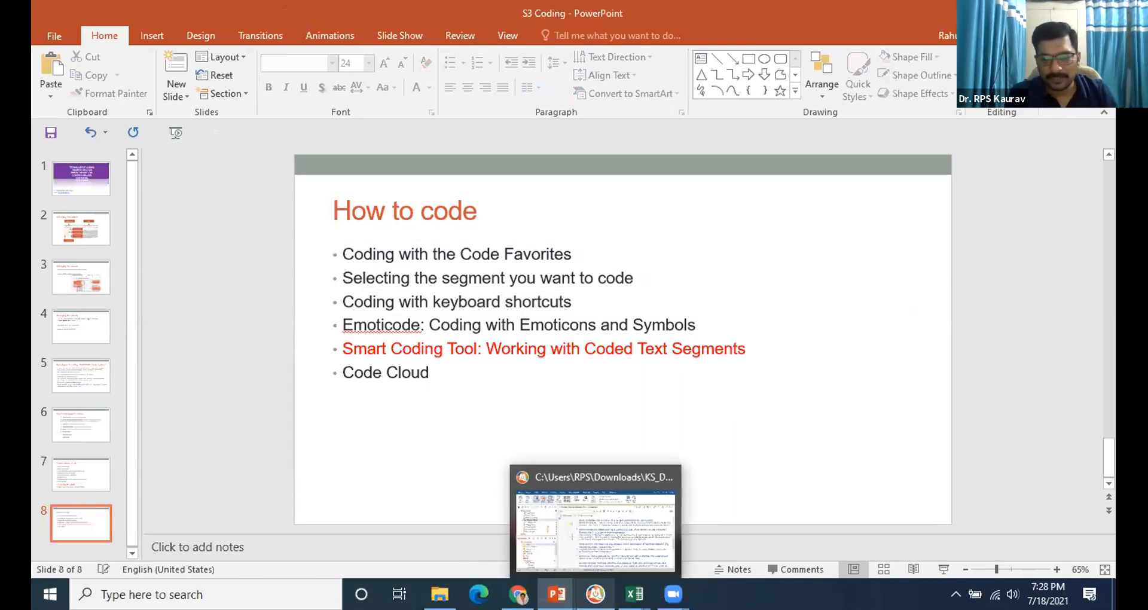
click(596, 593)
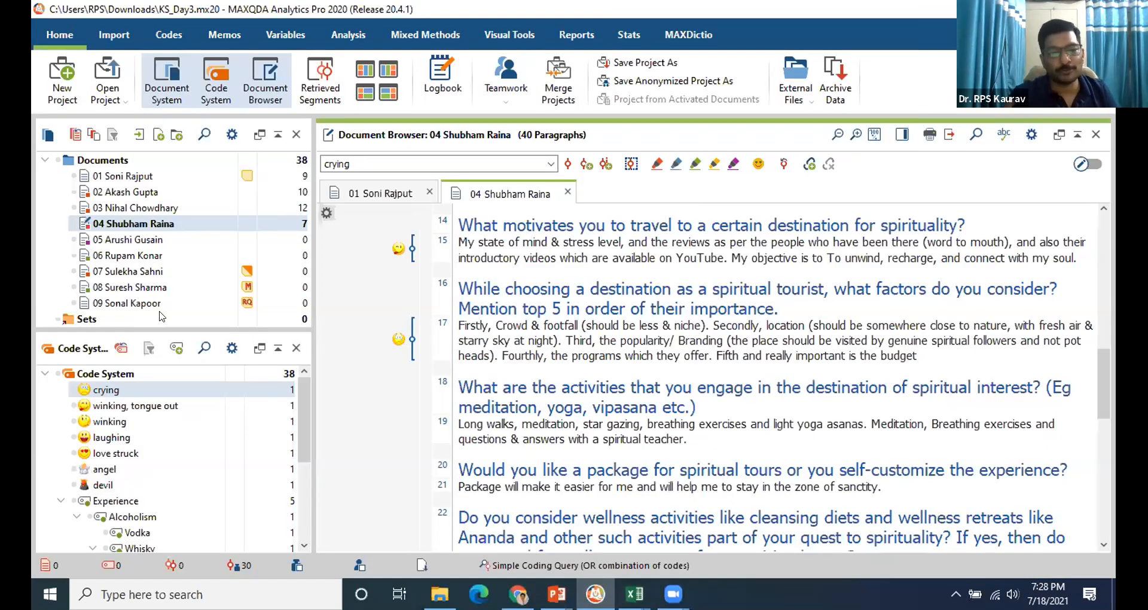
Open the Overview of Codes for interview document 01 and look it over in an enlarged window.
click(141, 177)
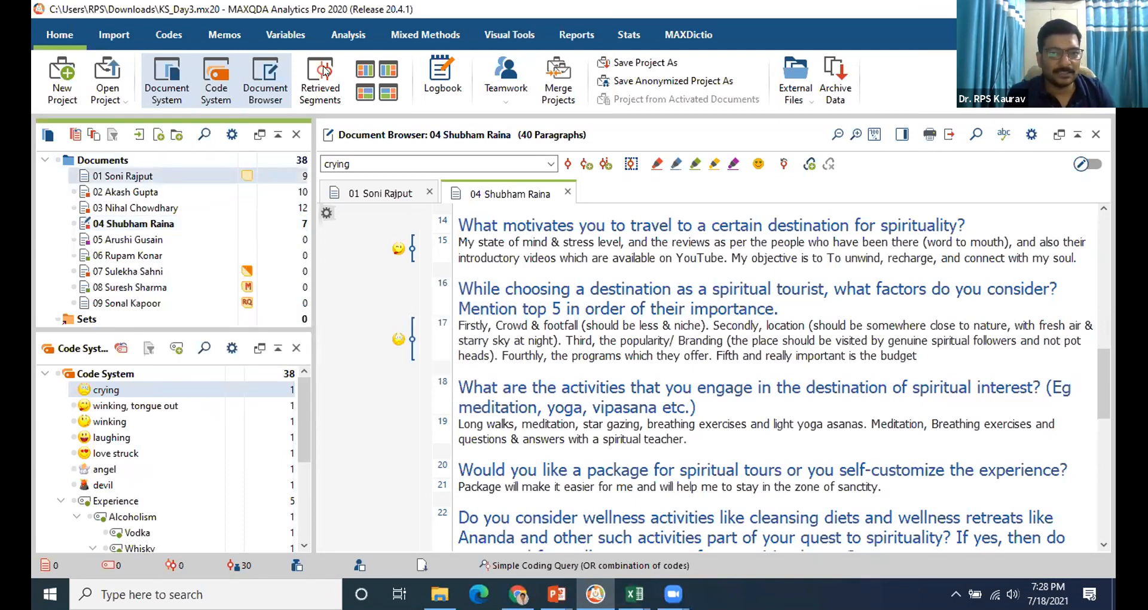
drag(282, 149, 309, 232)
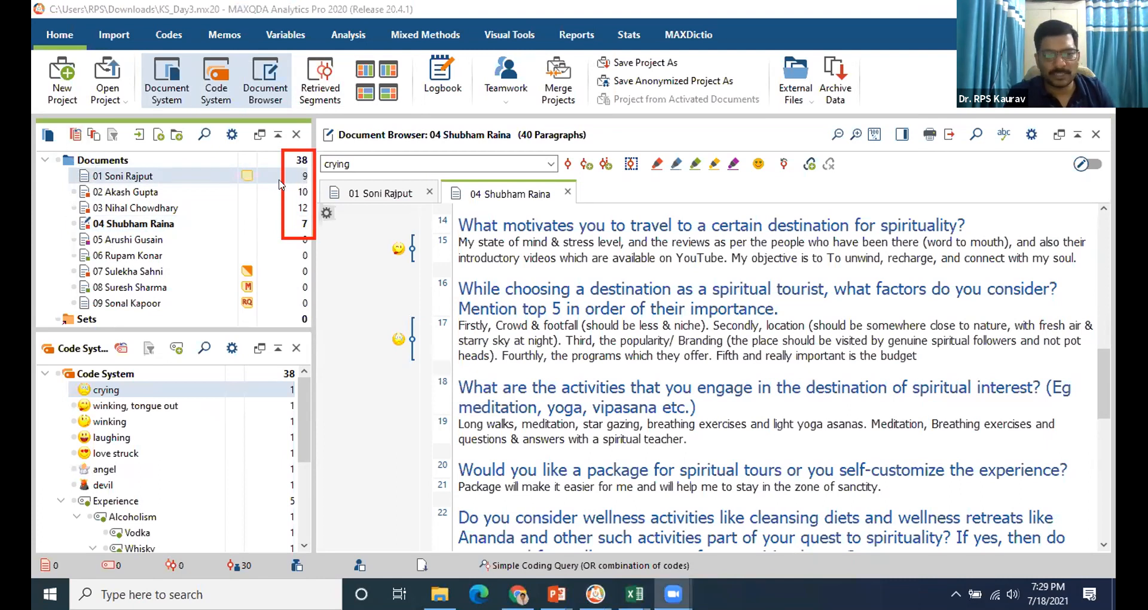
right_click(138, 177)
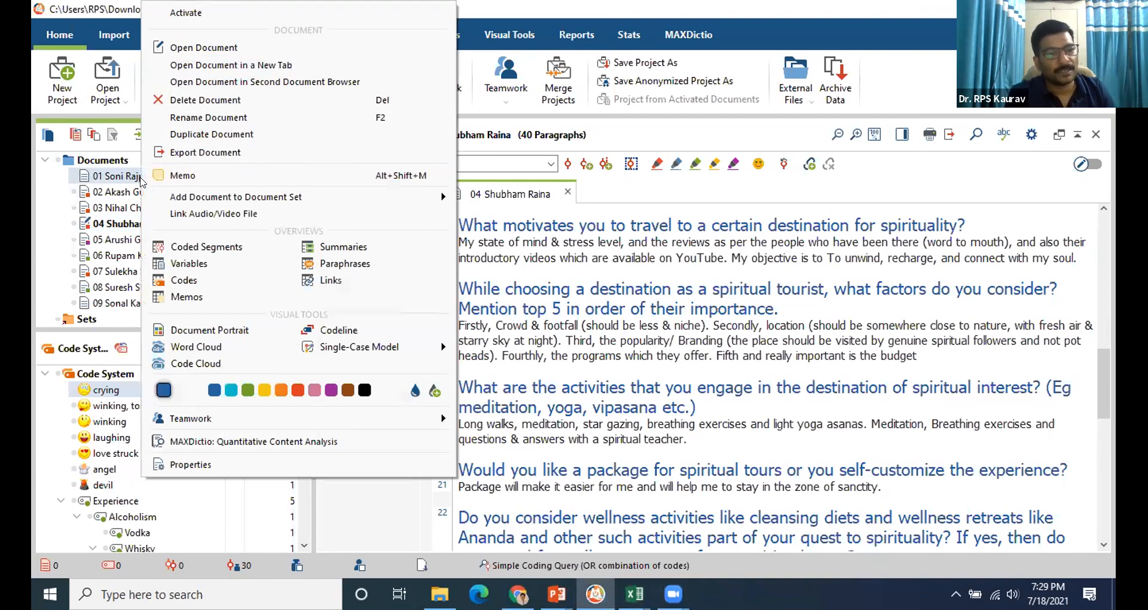
click(219, 280)
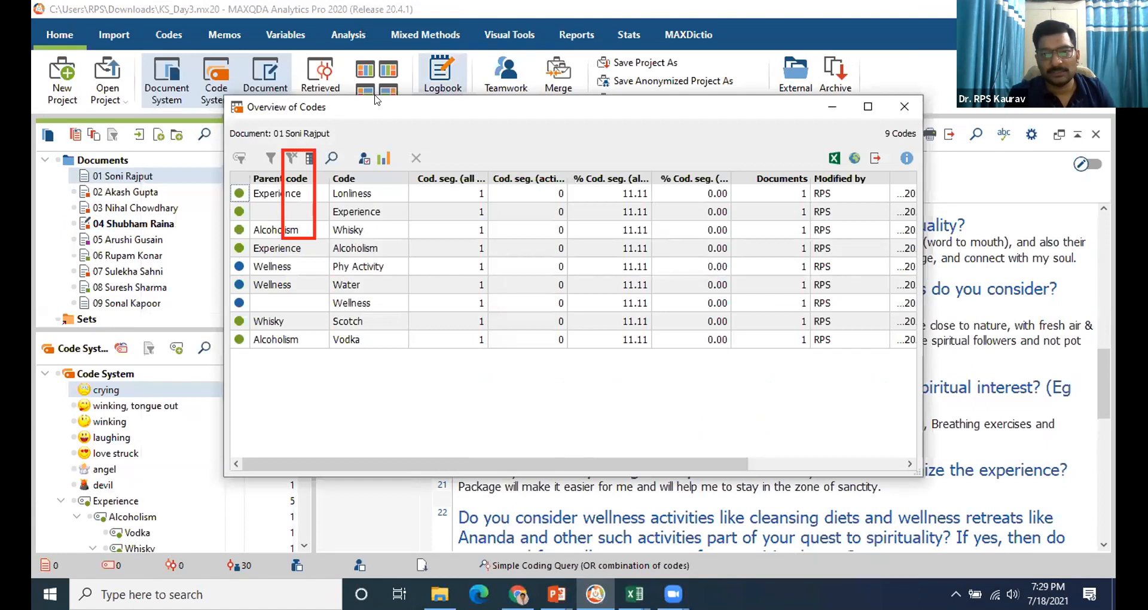
click(869, 106)
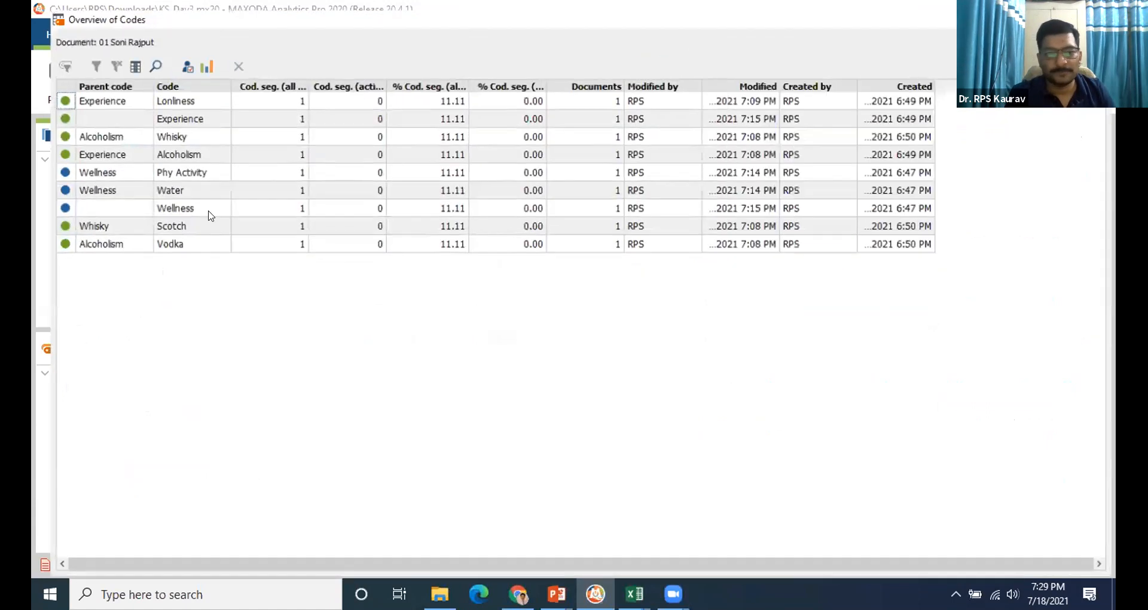
key(super+Down)
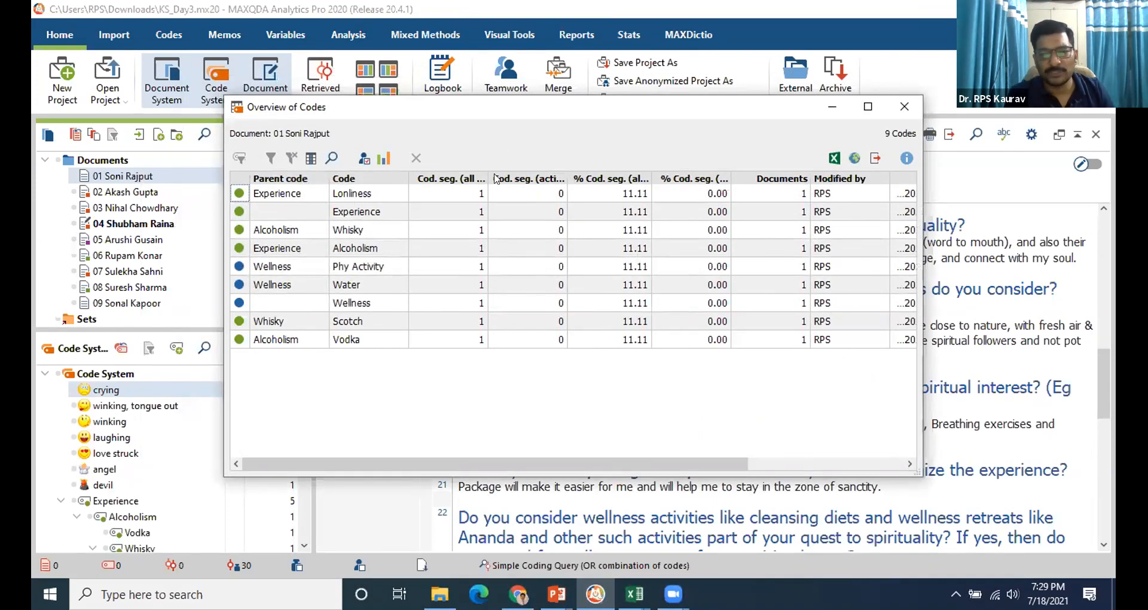
Widen the "Cod. seg. (all documents)" column of the code overview and examine the remaining columns.
drag(488, 173, 532, 174)
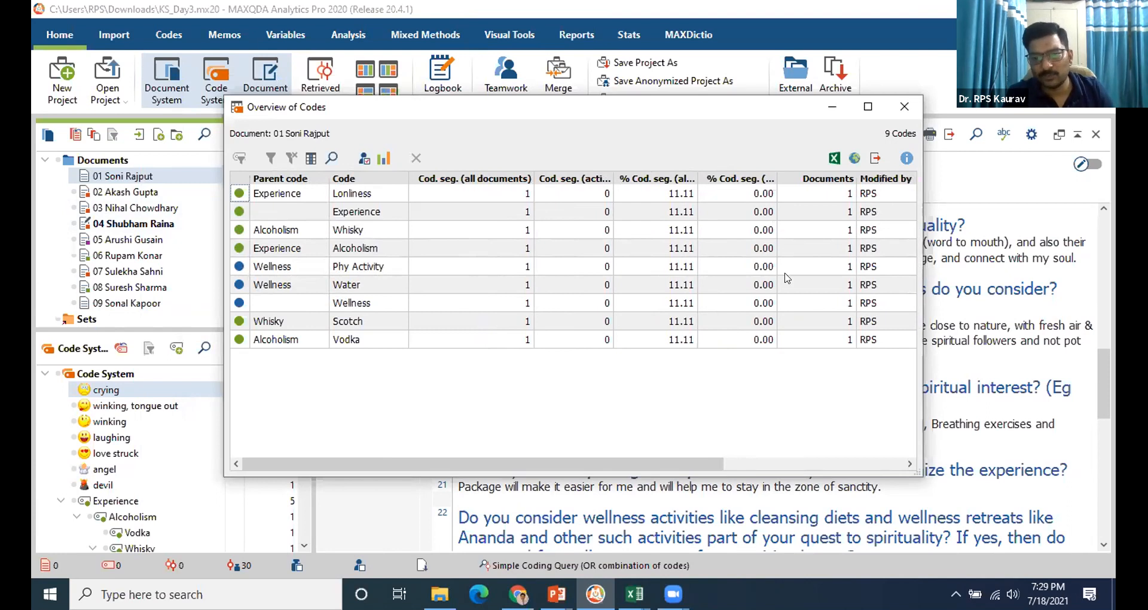
drag(701, 463, 843, 426)
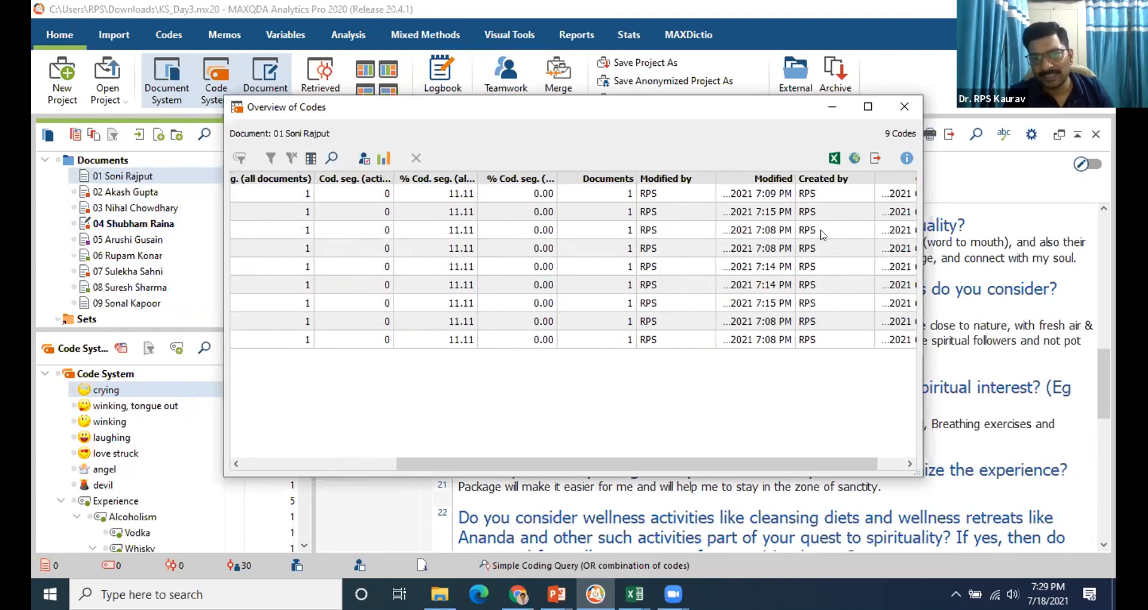
drag(717, 464, 550, 445)
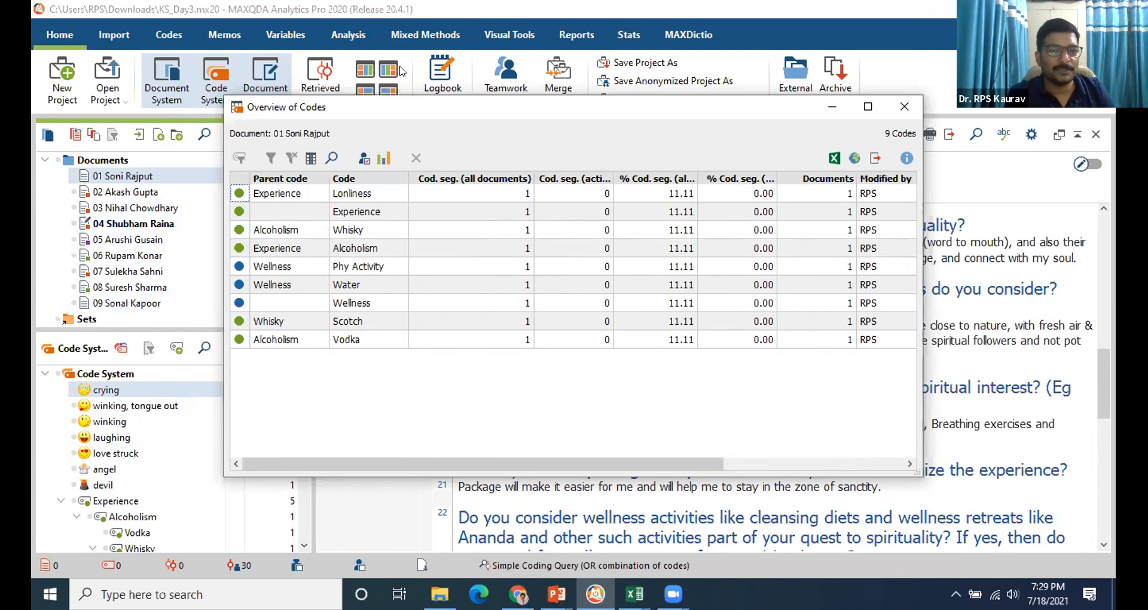
Open the statistics for the code overview and examine the frequency table in an enlarged window.
drag(372, 118, 375, 142)
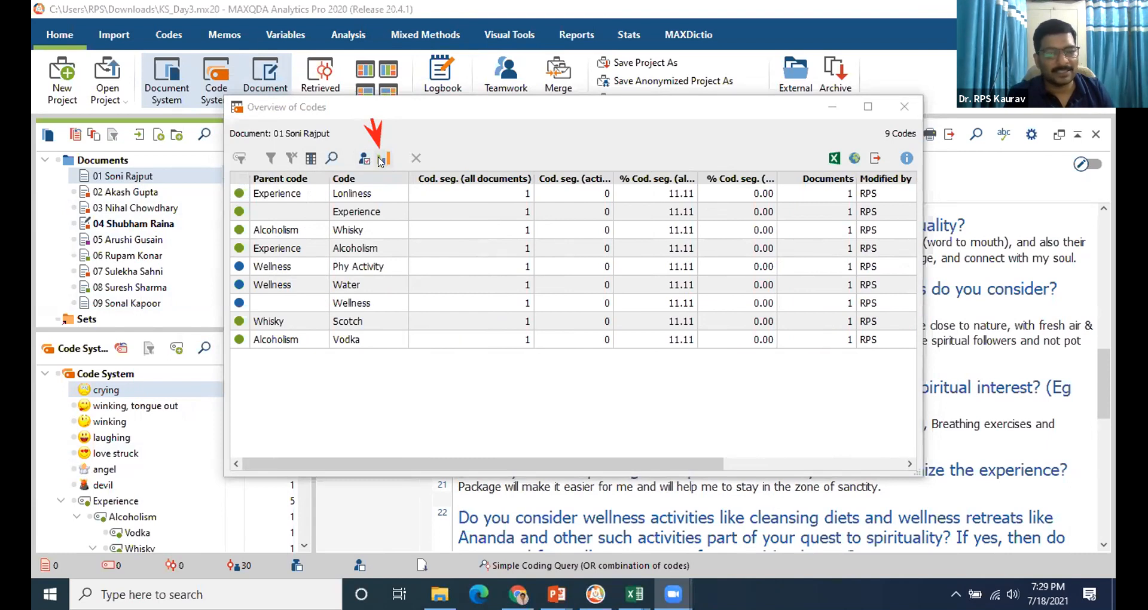
click(381, 159)
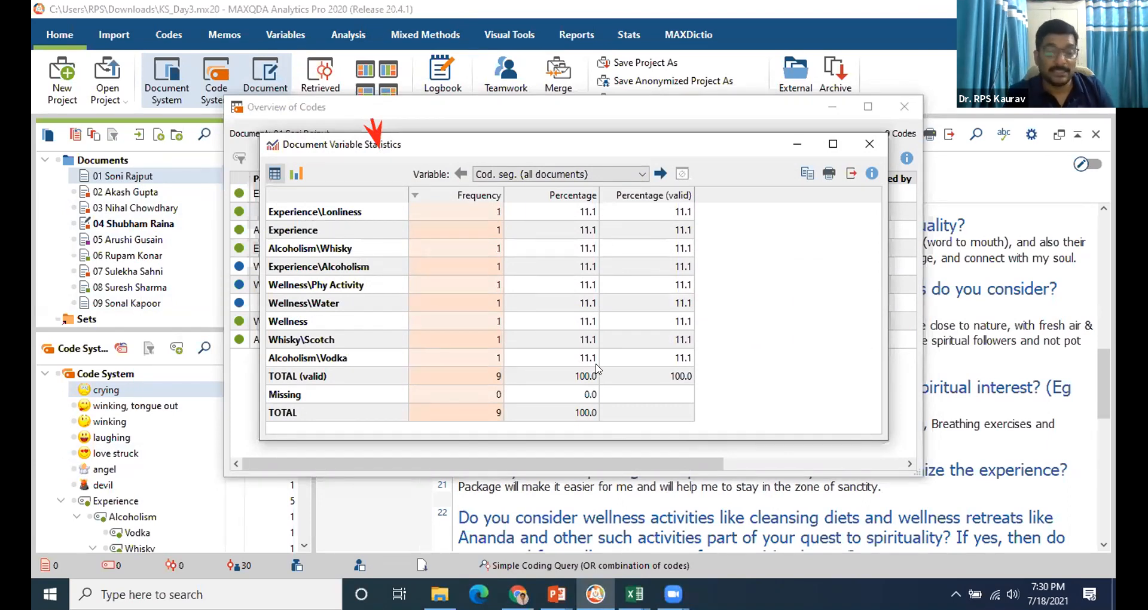
click(833, 144)
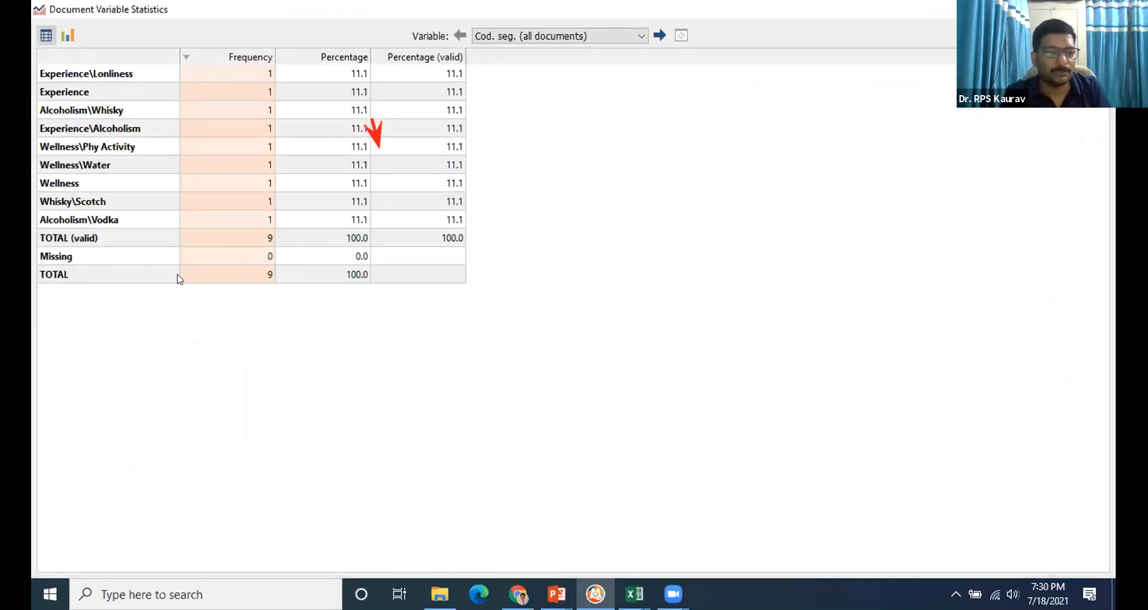
click(1061, 9)
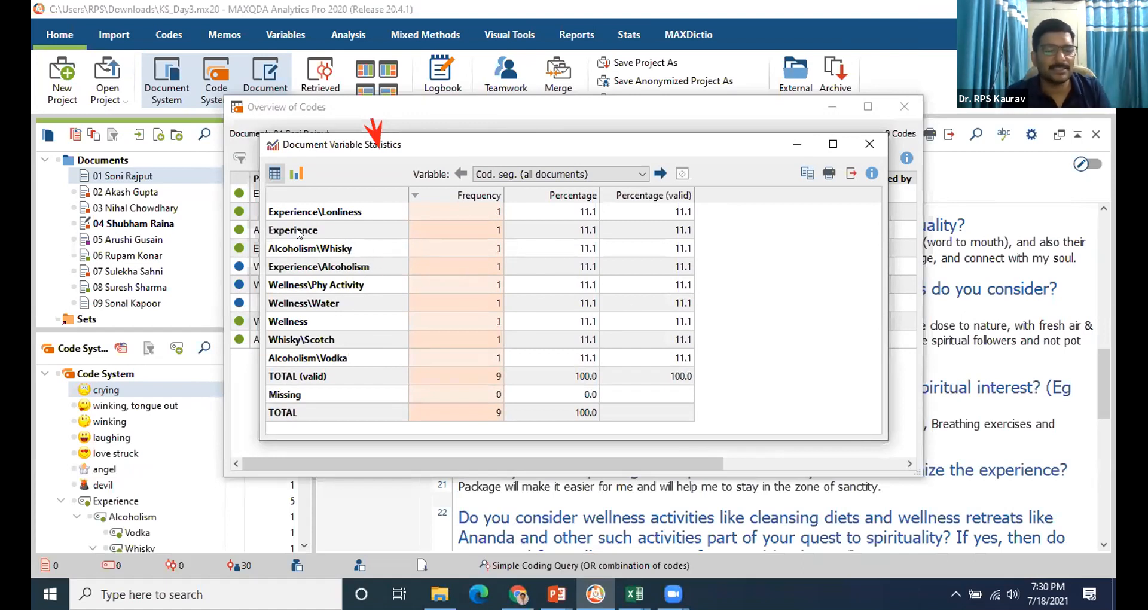
Display the code frequencies as a chart, trying the pie and horizontal bar types and settling on vertical bars.
click(294, 175)
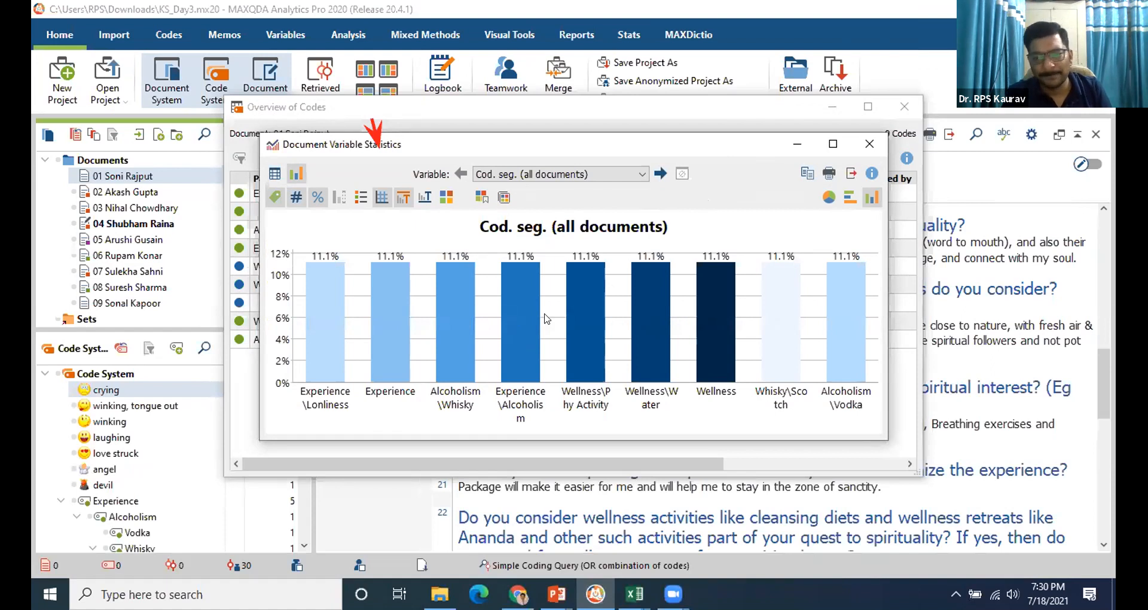
click(828, 199)
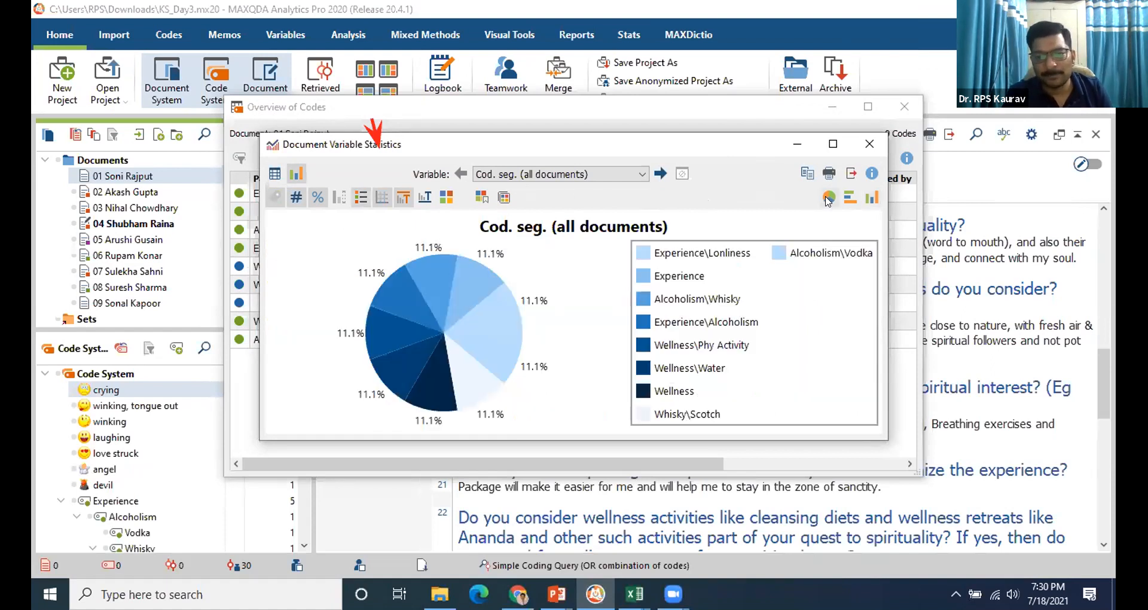
click(848, 200)
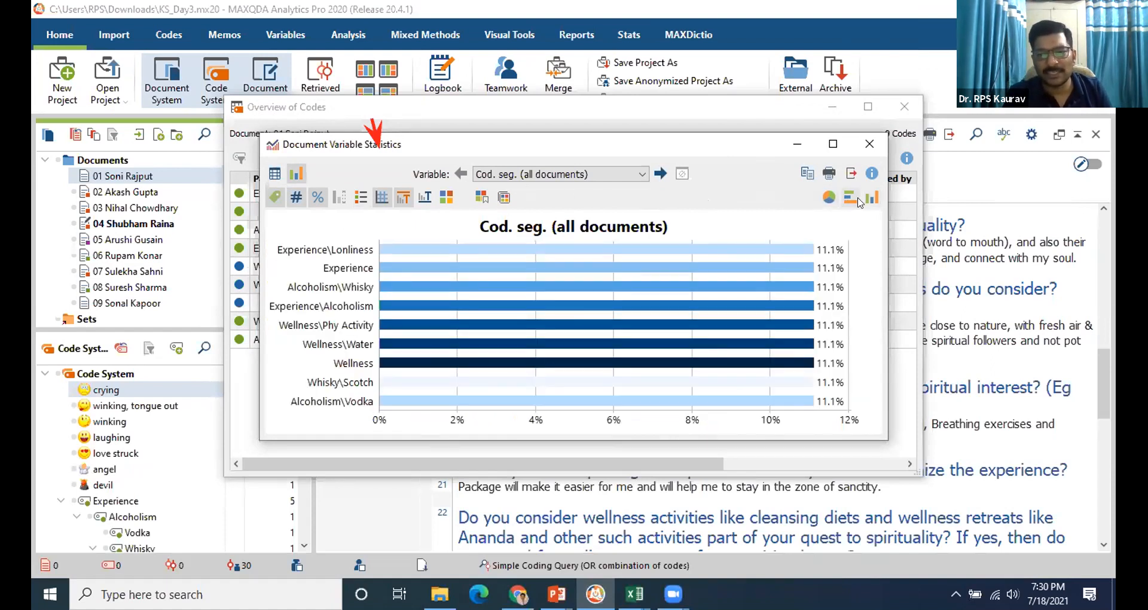
click(872, 197)
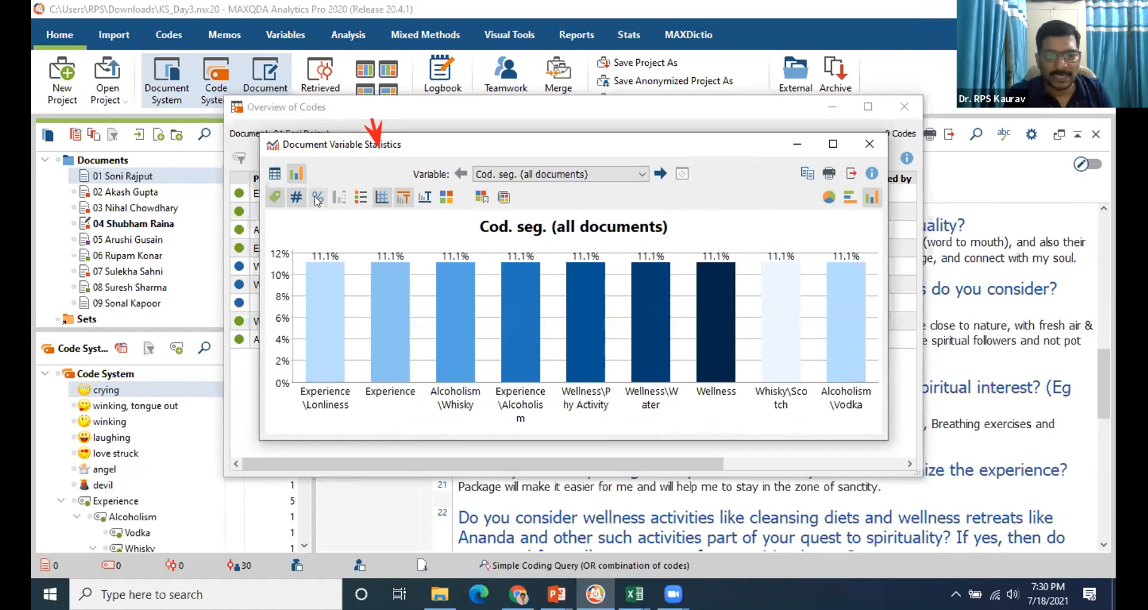
Try showing absolute counts instead of percentages on the bar chart, and try adding a legend.
click(318, 199)
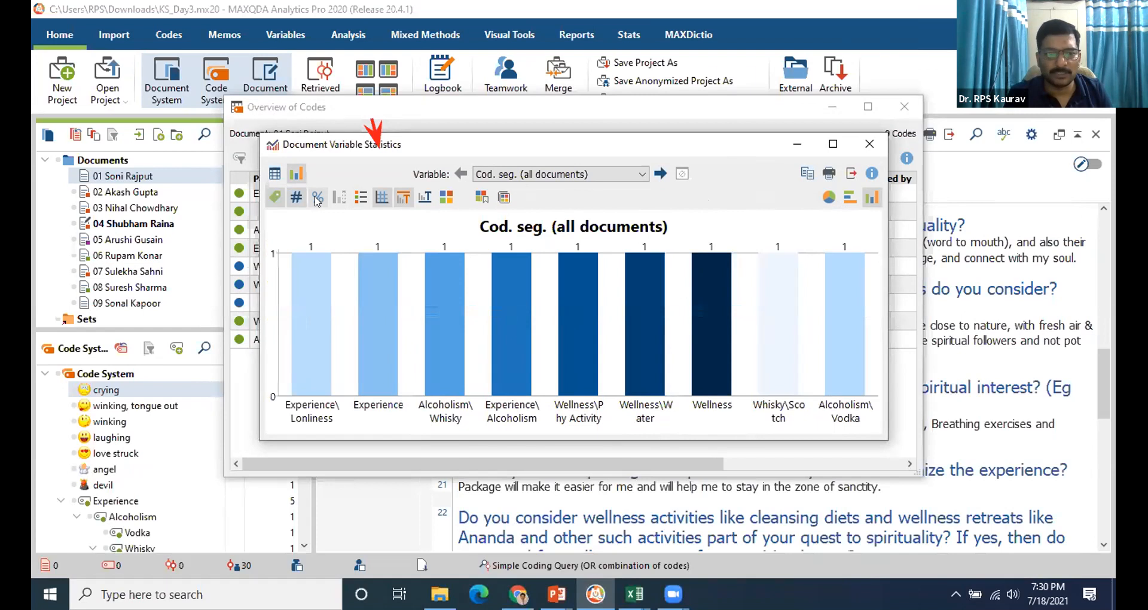
click(317, 199)
click(318, 199)
click(318, 199)
click(363, 201)
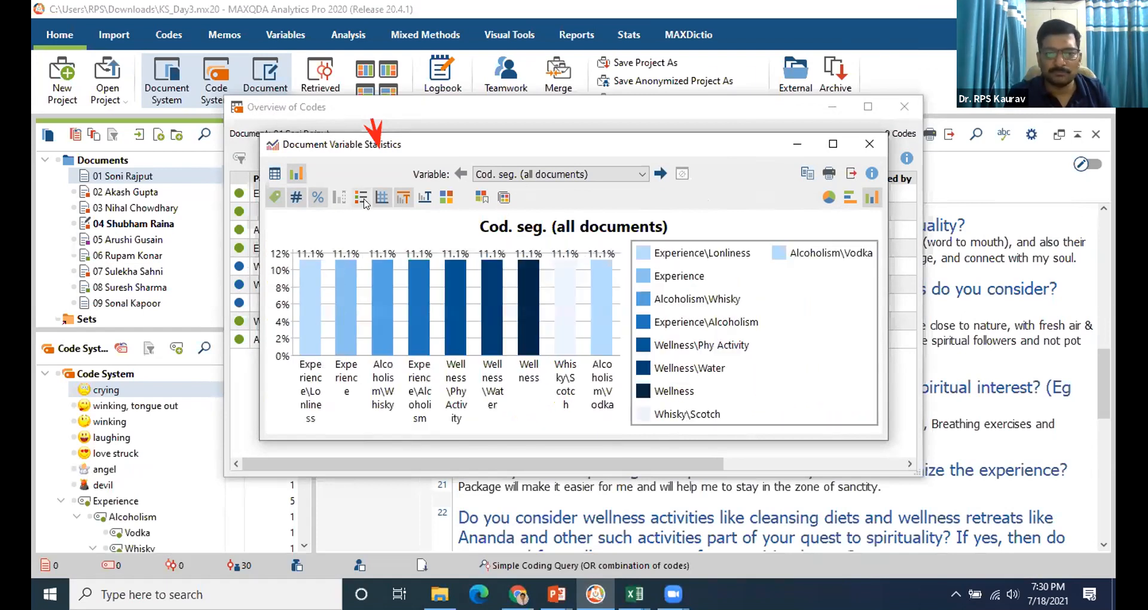
click(363, 201)
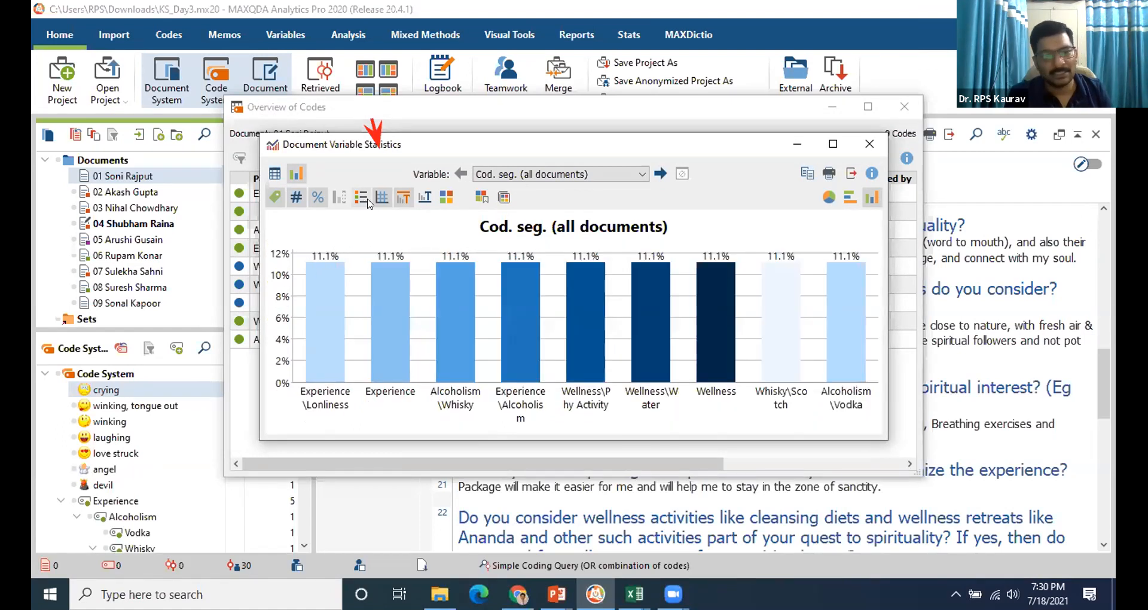
Hide the bar chart's title and try out the editable caption beneath the chart.
click(404, 199)
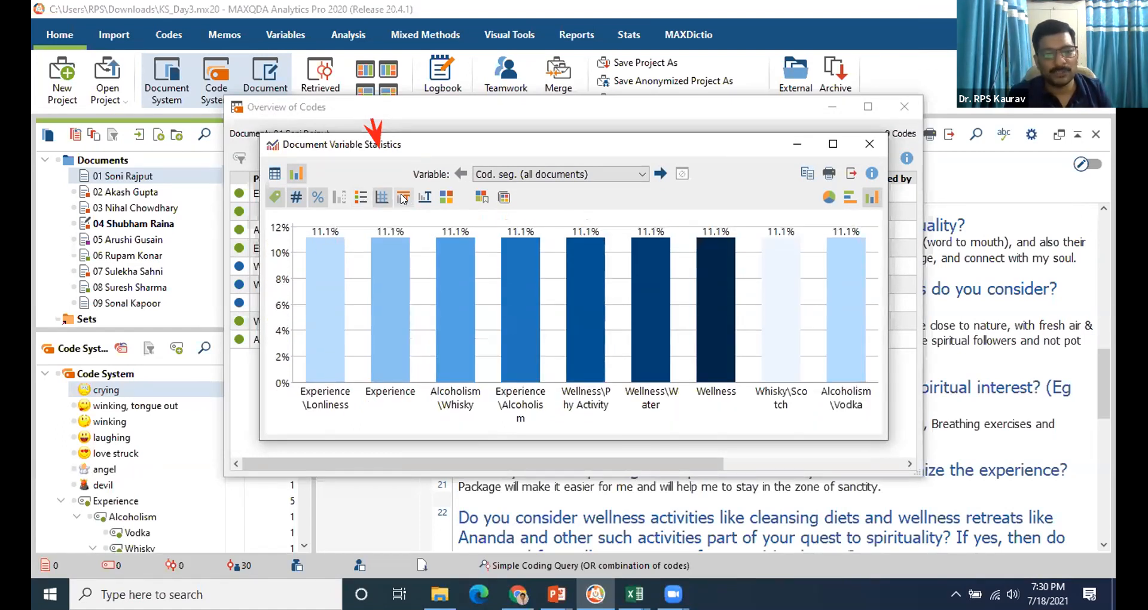
click(403, 199)
click(403, 199)
click(404, 199)
click(404, 199)
click(422, 202)
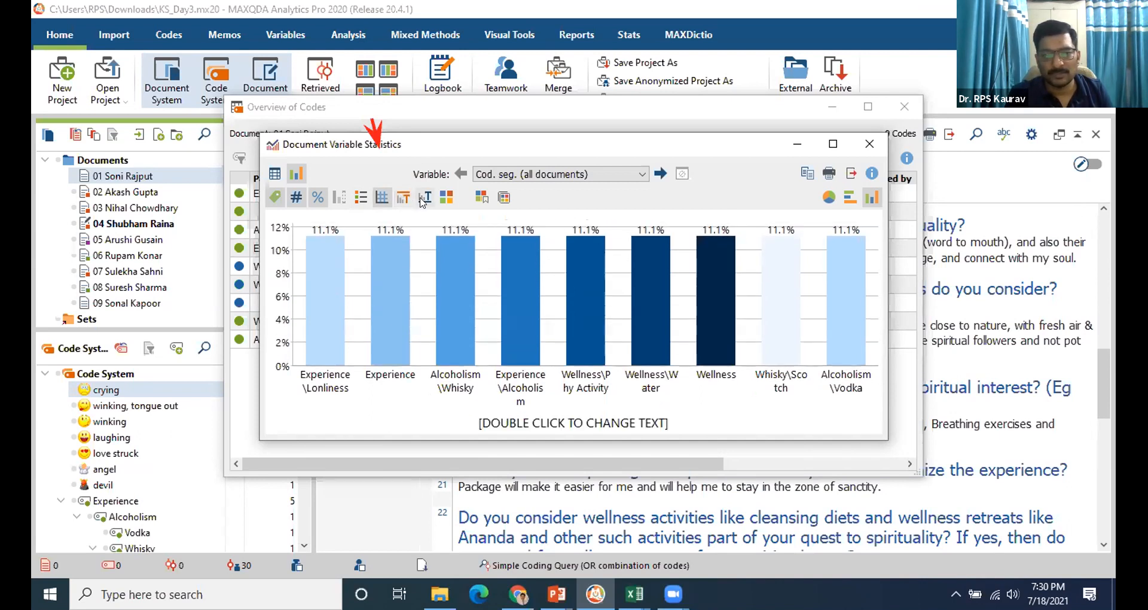
click(422, 201)
Recolor the chart's bars with the brown, tan and blue mixed palette, and close the statistics and the code overview.
click(445, 197)
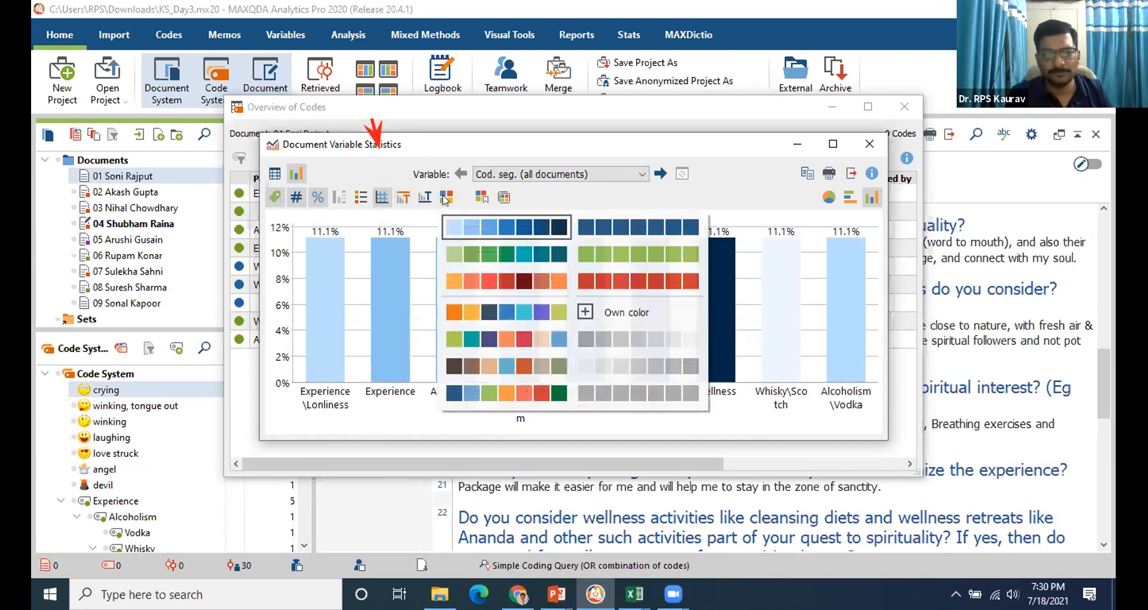
click(506, 366)
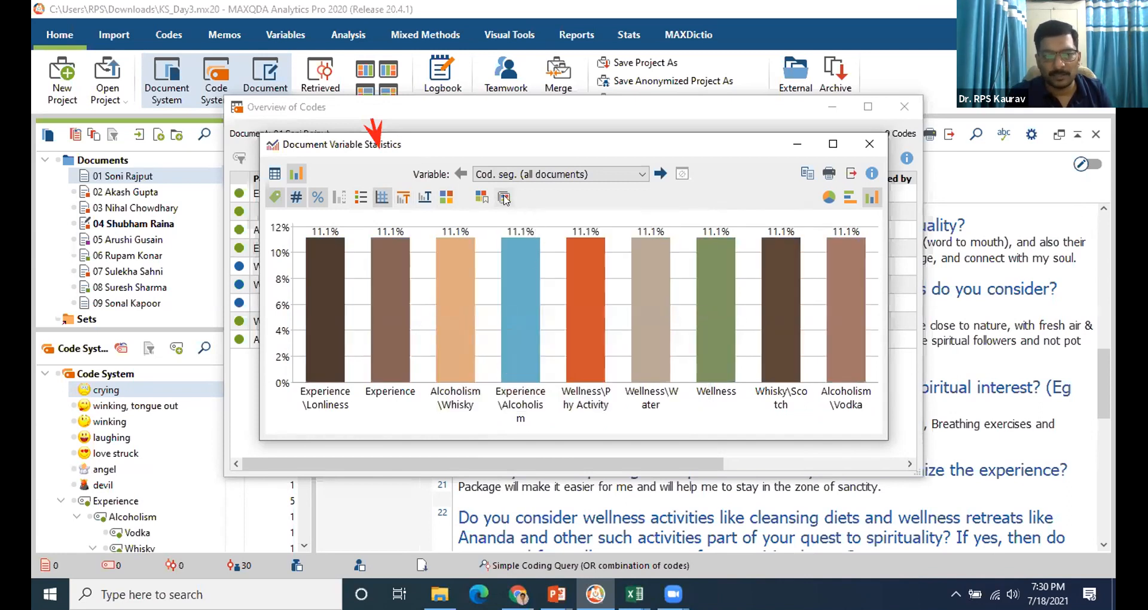
click(870, 144)
click(904, 107)
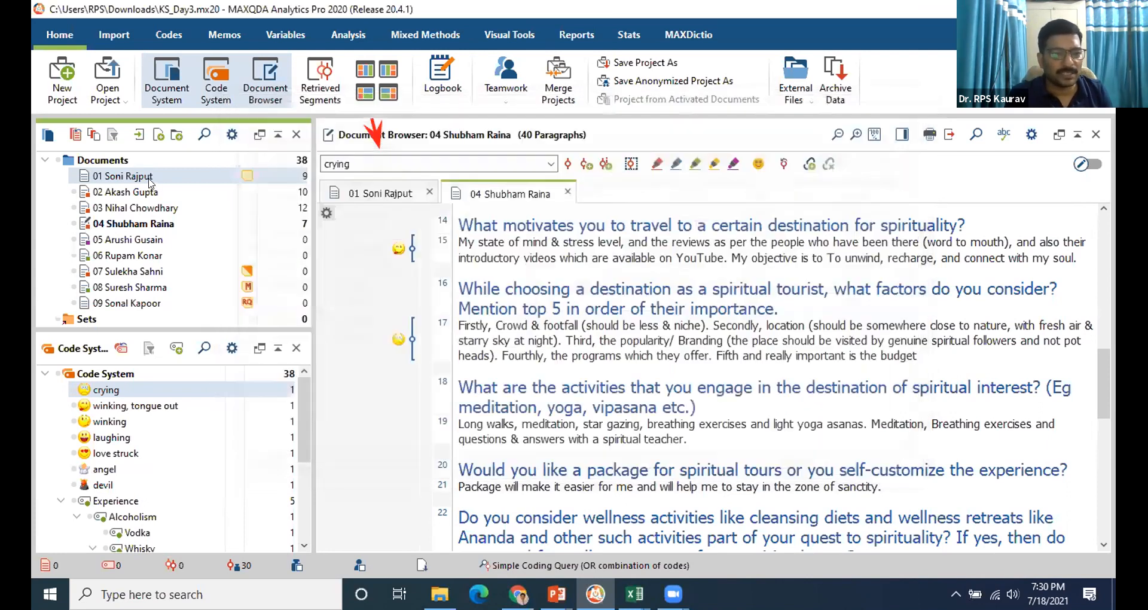
Open interview document 01 and code a passage of paragraph 16 with Sprituality\Chanting Mantras from the code favorites.
mouse_move(150, 180)
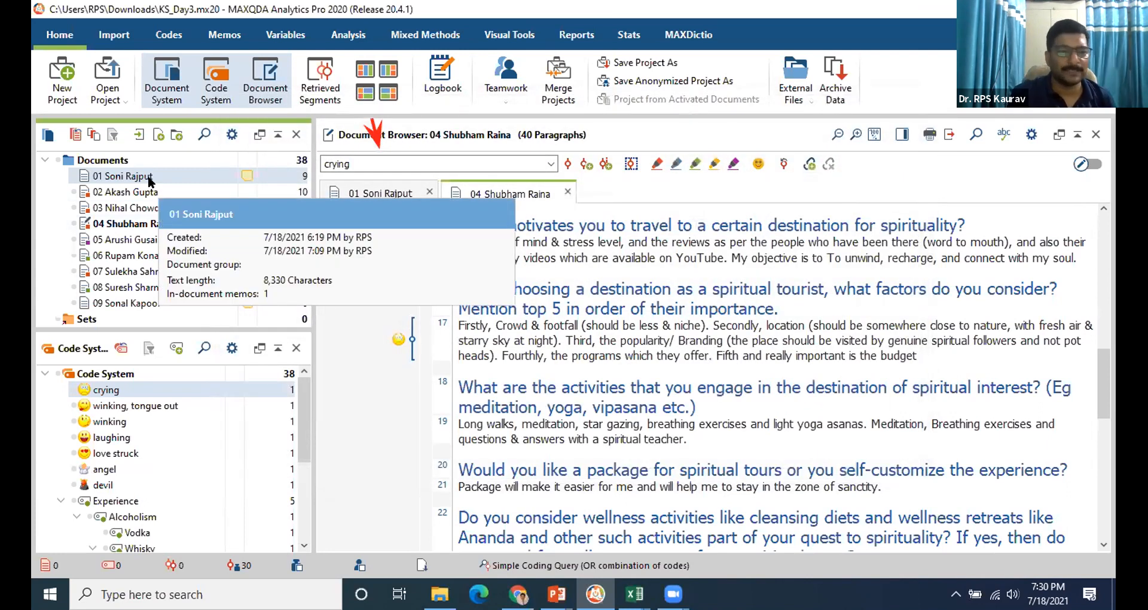
double_click(148, 181)
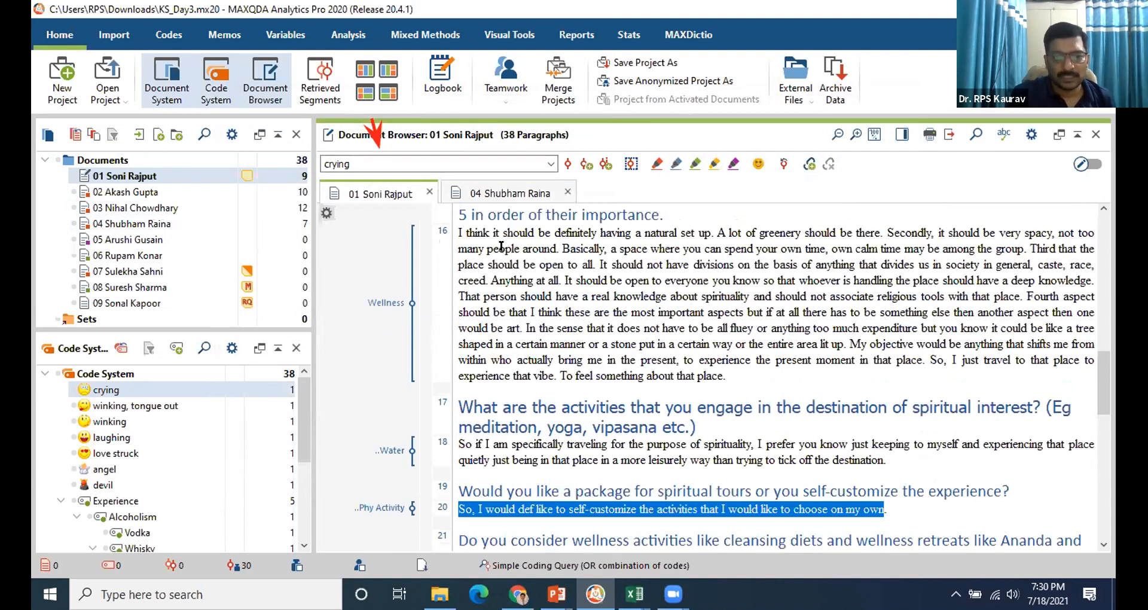
drag(505, 247, 667, 312)
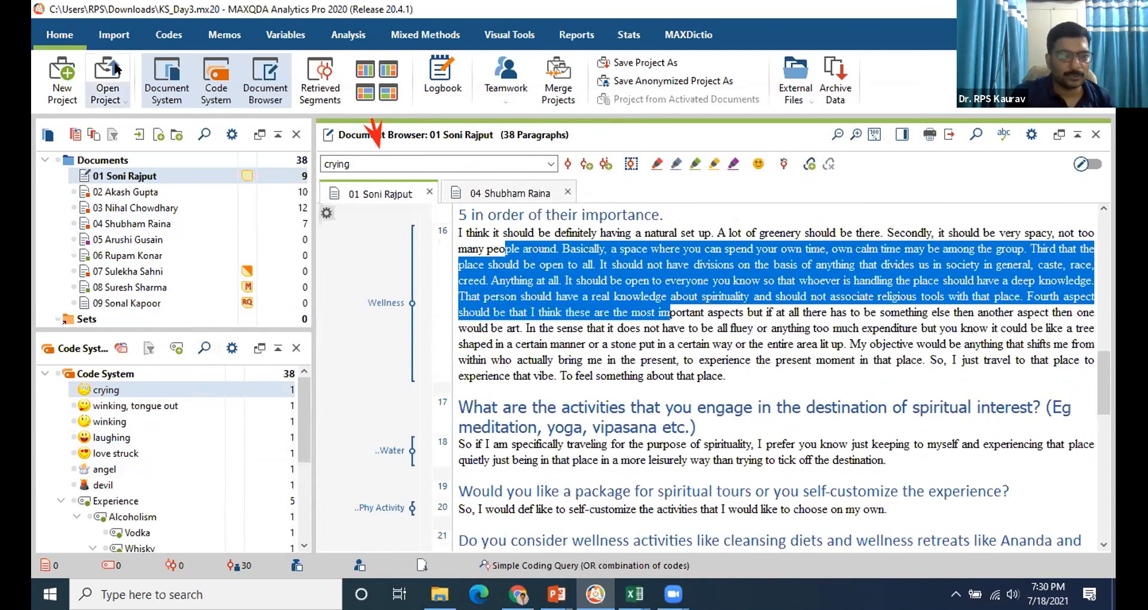
click(161, 37)
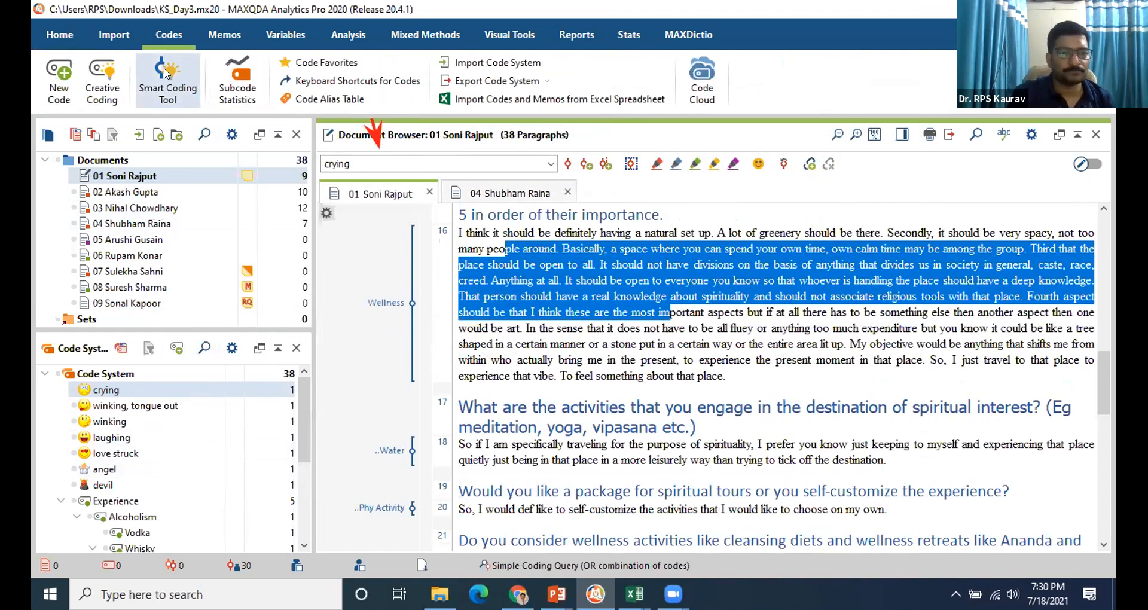
click(325, 62)
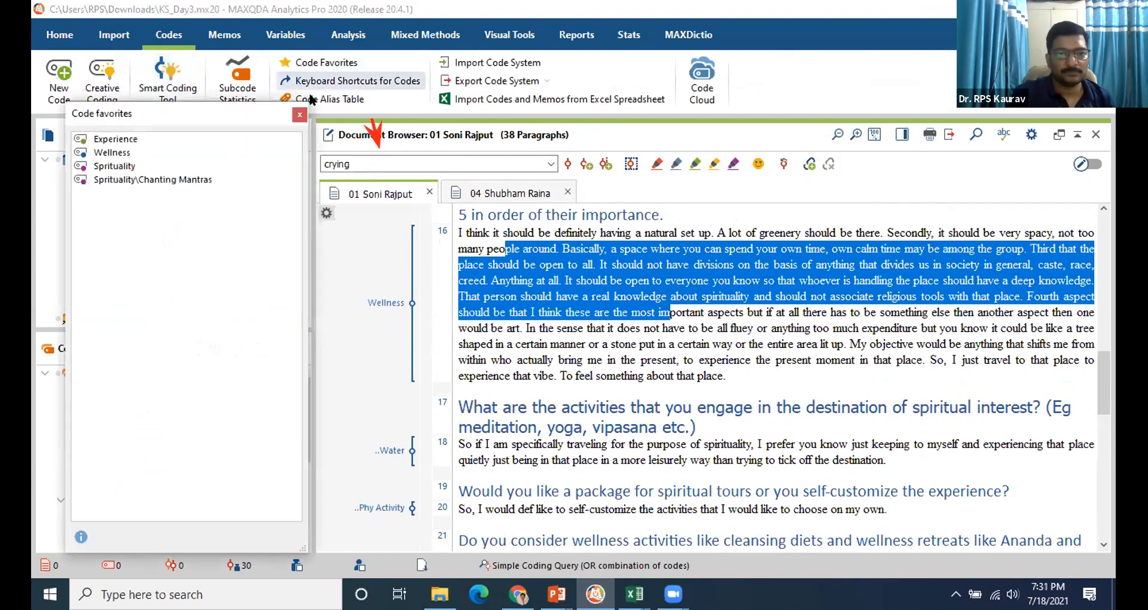
click(112, 180)
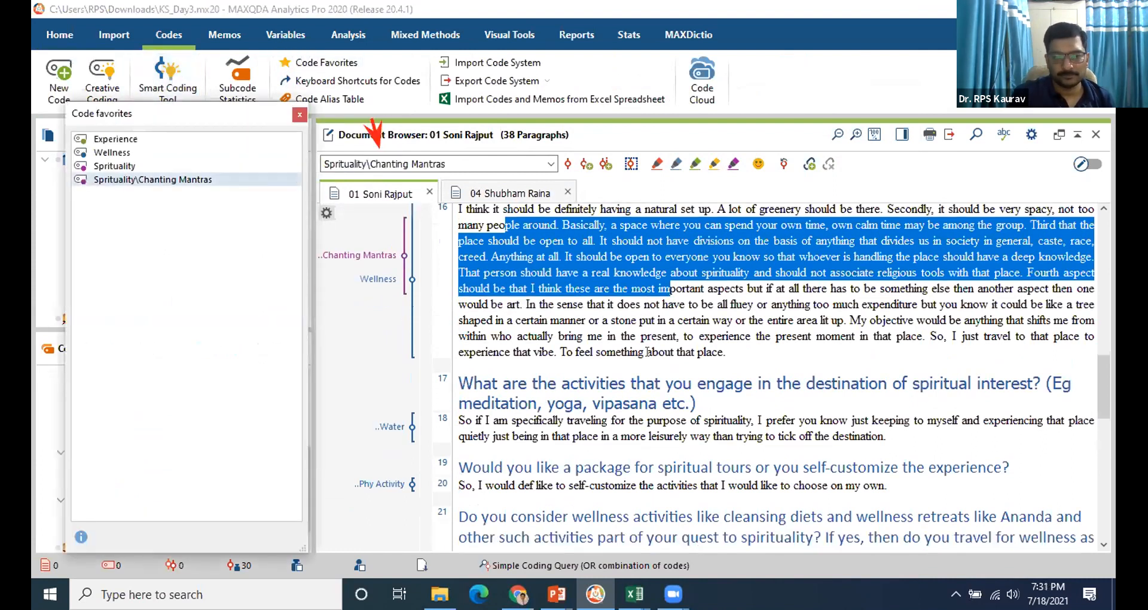
Code another passage of paragraph 16 with Sprituality\Chanting Mantras and part of paragraph 18 with Sprituality, using the code favorites.
scroll(662, 297, down, 1)
drag(667, 297, 755, 312)
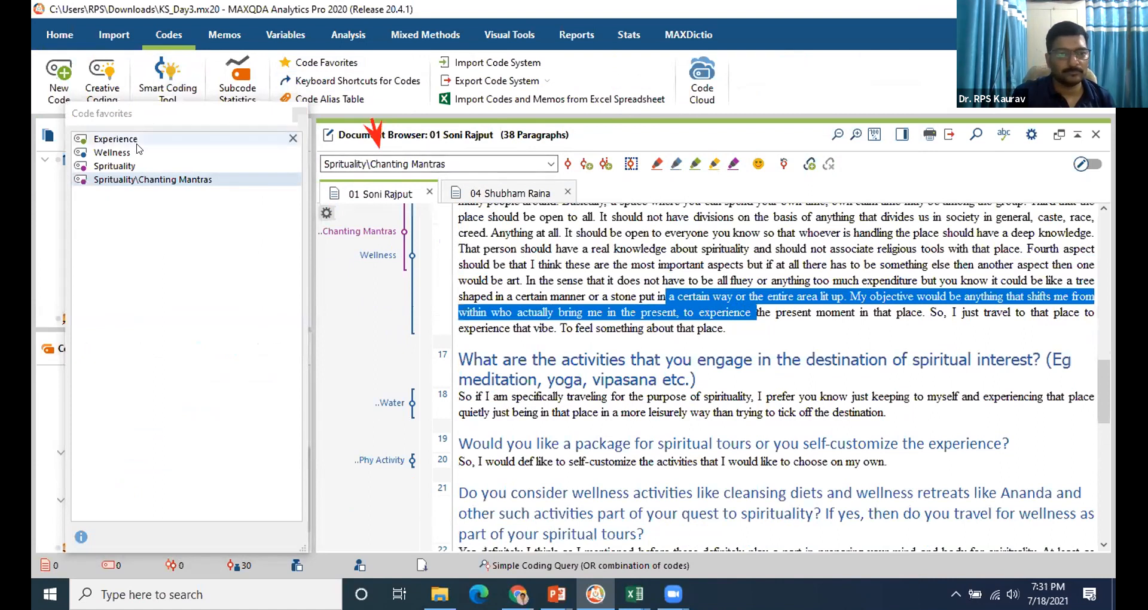
click(291, 180)
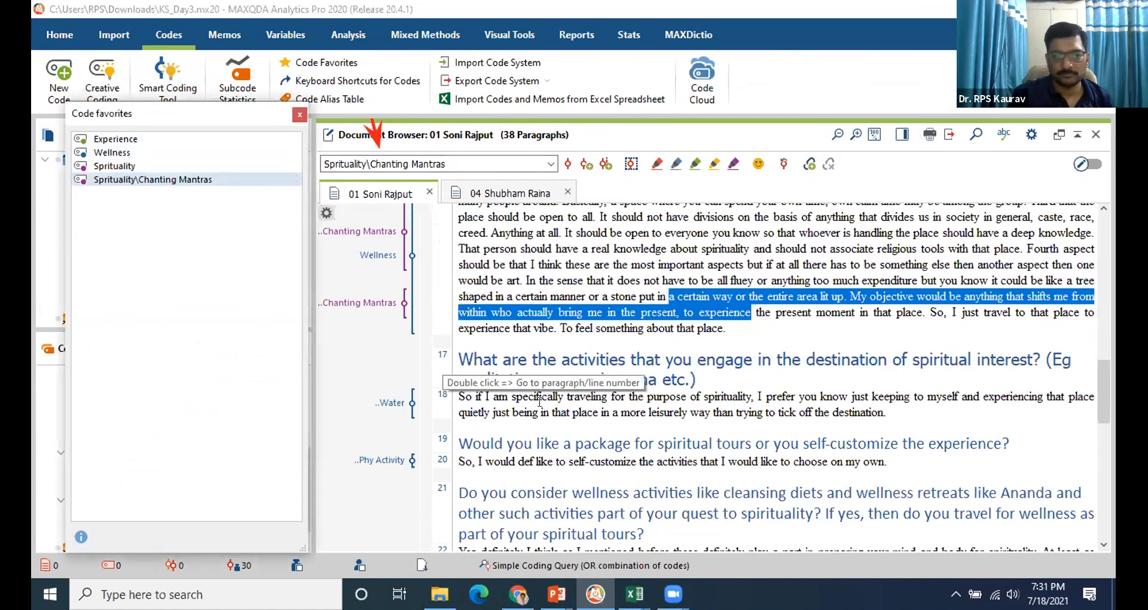
scroll(533, 429, down, 2)
drag(637, 301, 804, 317)
click(104, 166)
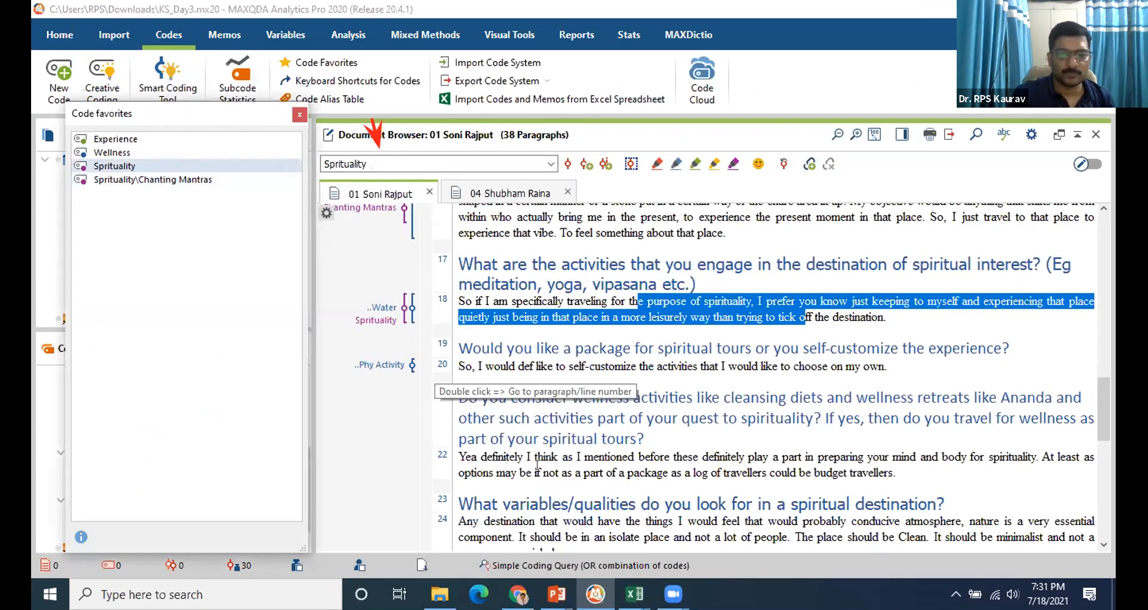
Code the end of paragraph 24 with Wellness and the end of paragraph 28 with Experience from the code favorites.
scroll(658, 359, down, 3)
drag(554, 393, 577, 410)
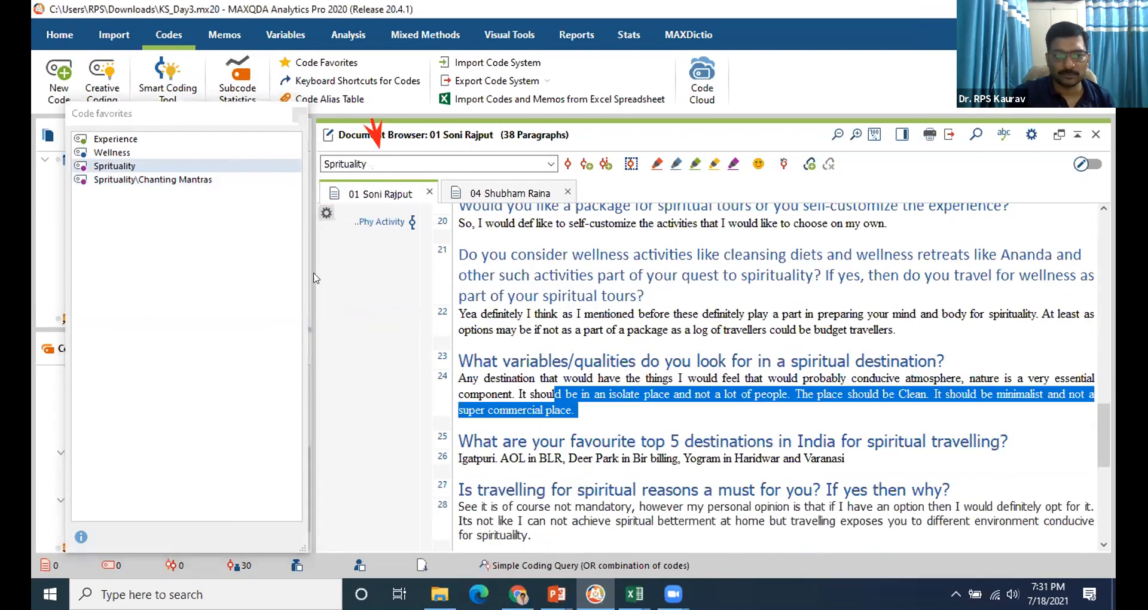
click(112, 152)
scroll(538, 378, down, 3)
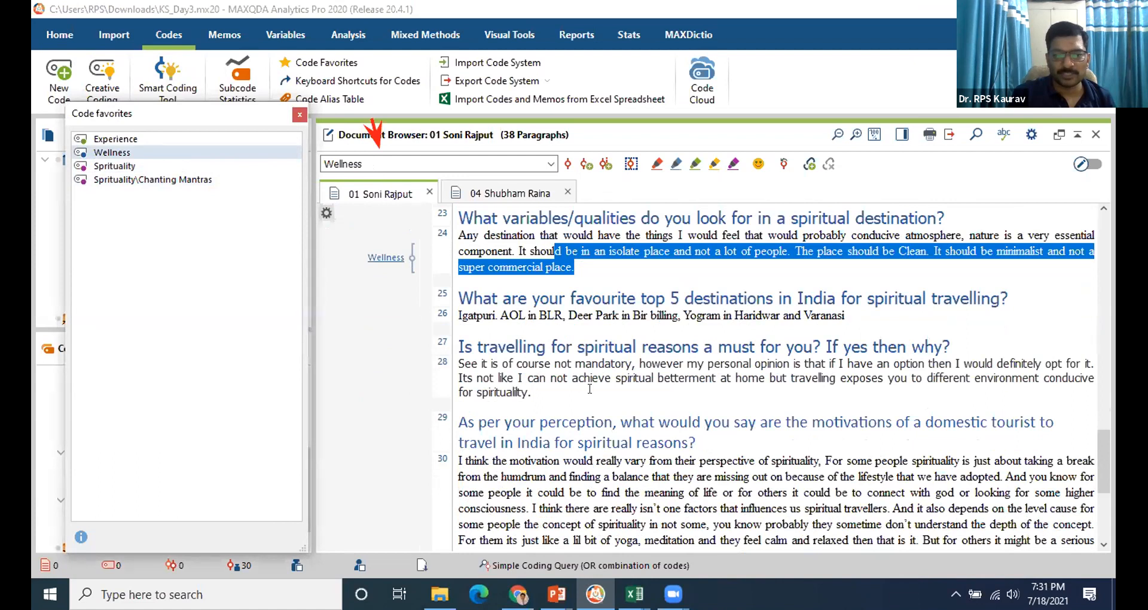
drag(589, 388, 539, 378)
click(115, 138)
Code paragraph 30 with Experience and the ratings in paragraphs 32 to 35 with Sprituality, and close the code favorites.
scroll(498, 330, down, 3)
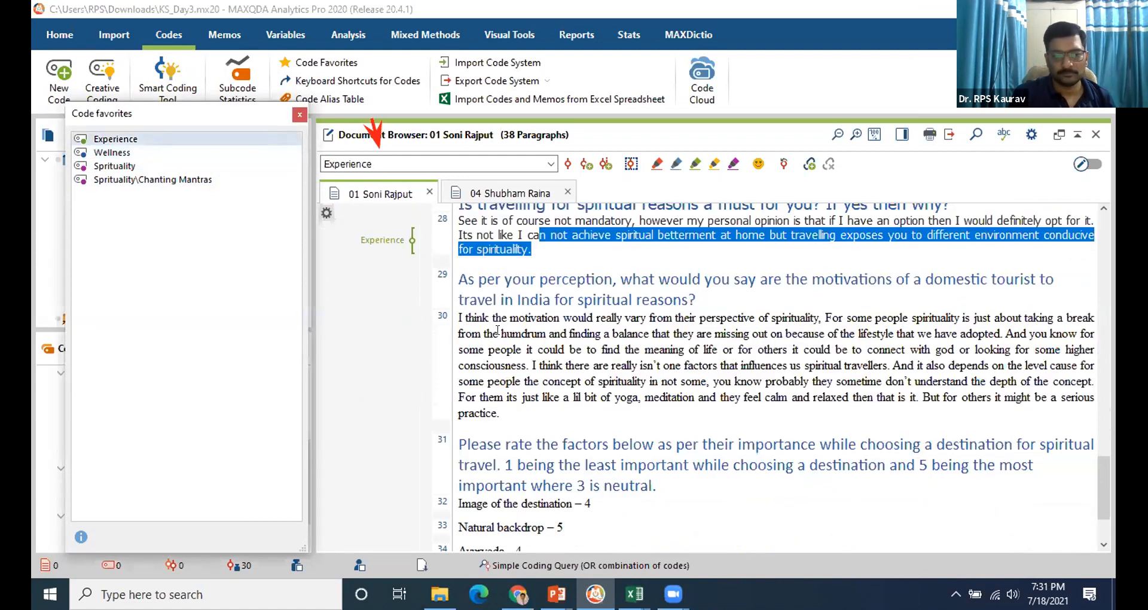
click(444, 315)
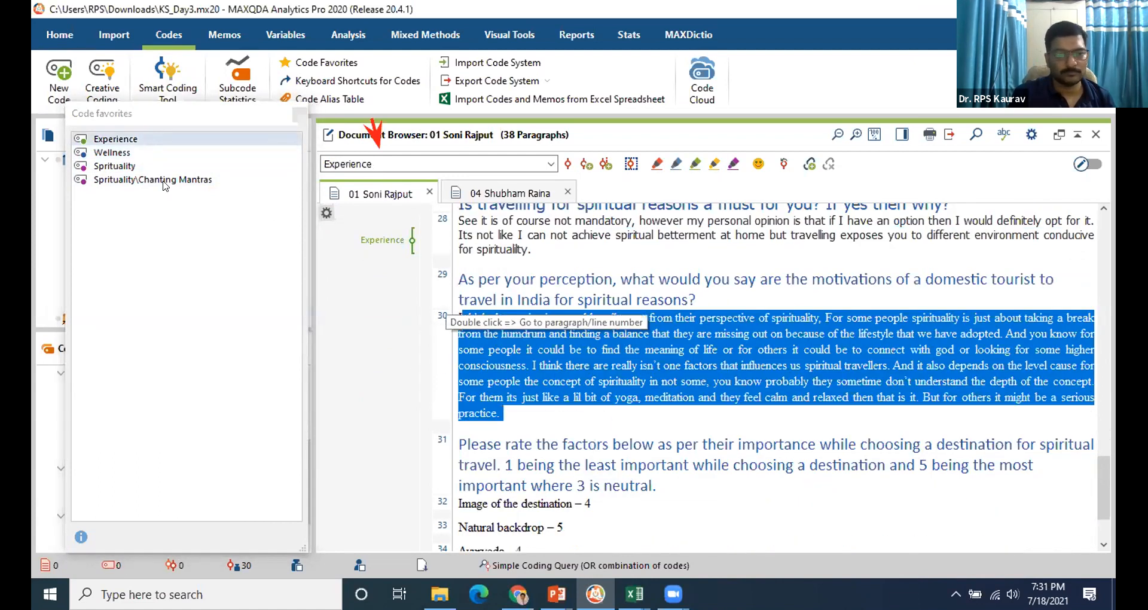
click(116, 139)
scroll(732, 365, down, 3)
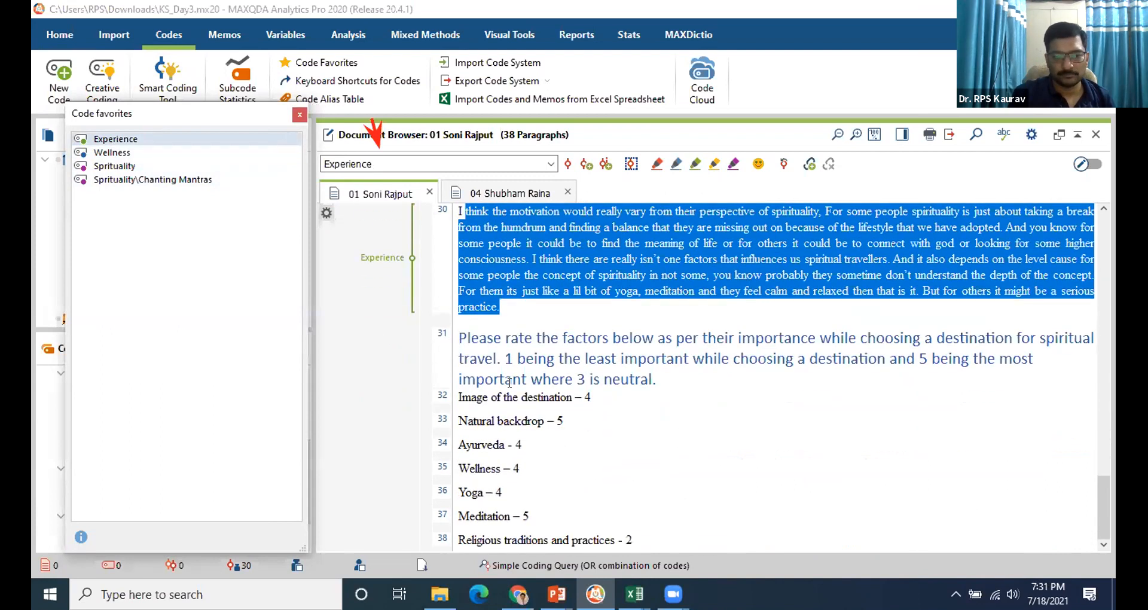
drag(460, 393, 671, 460)
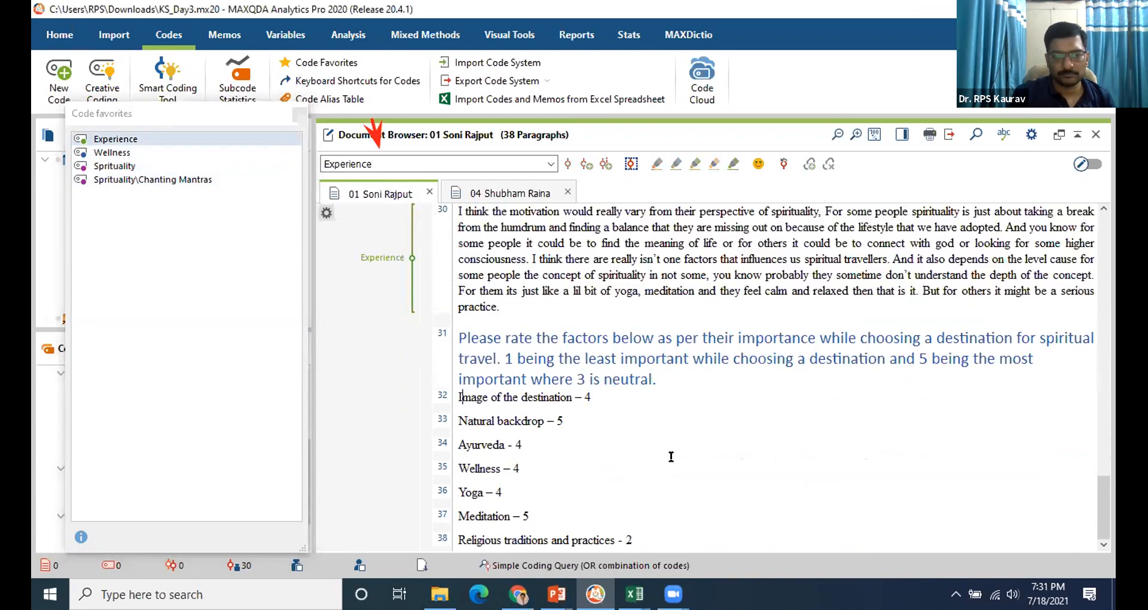
click(115, 166)
click(300, 114)
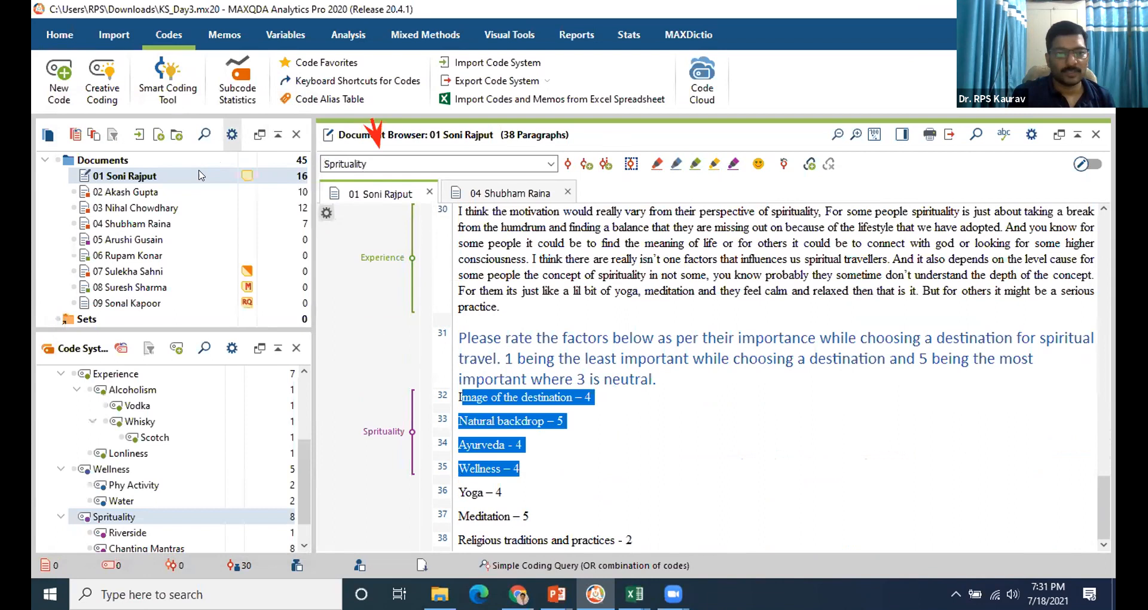
Open the overview of codes for interview document 01 and bring up its frequency statistics.
right_click(147, 175)
click(215, 275)
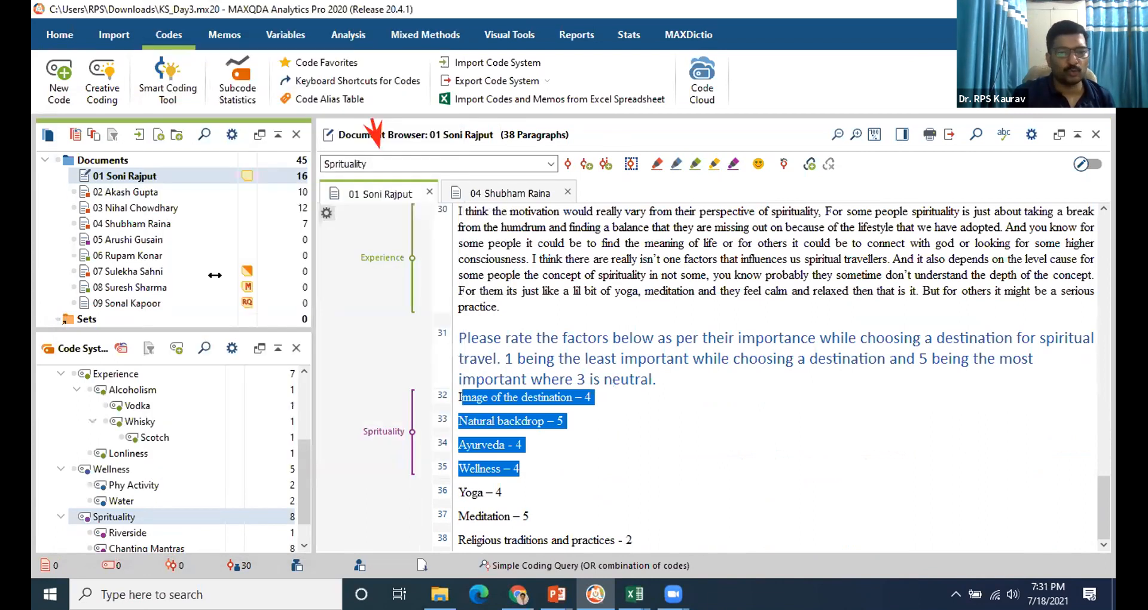
click(384, 158)
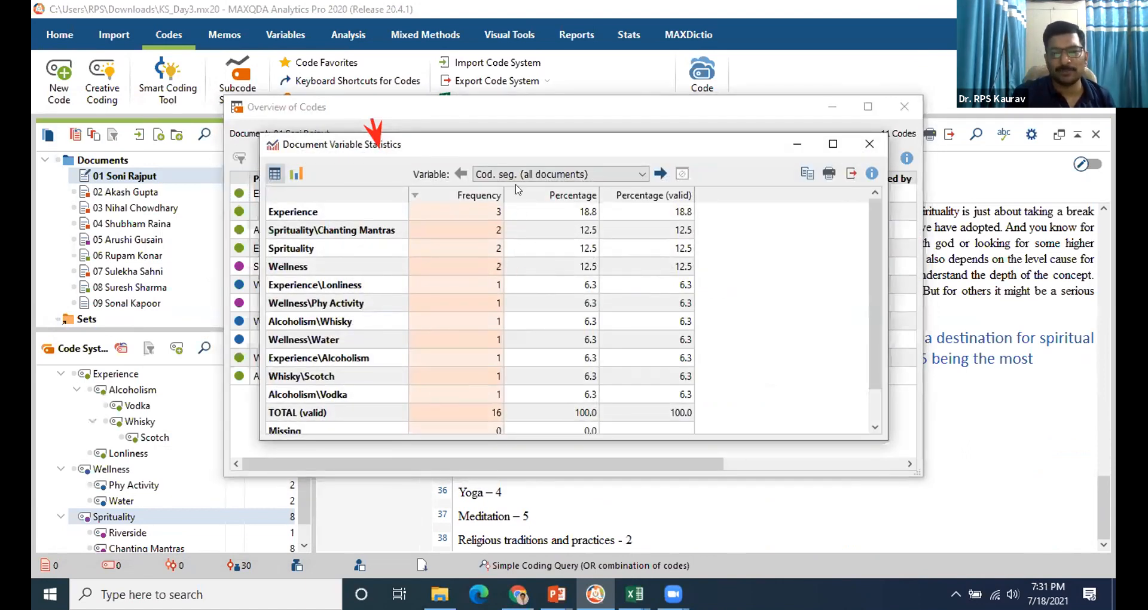
Display the code frequencies as a chart, viewing the pie and horizontal bar versions before returning to vertical bars.
click(297, 174)
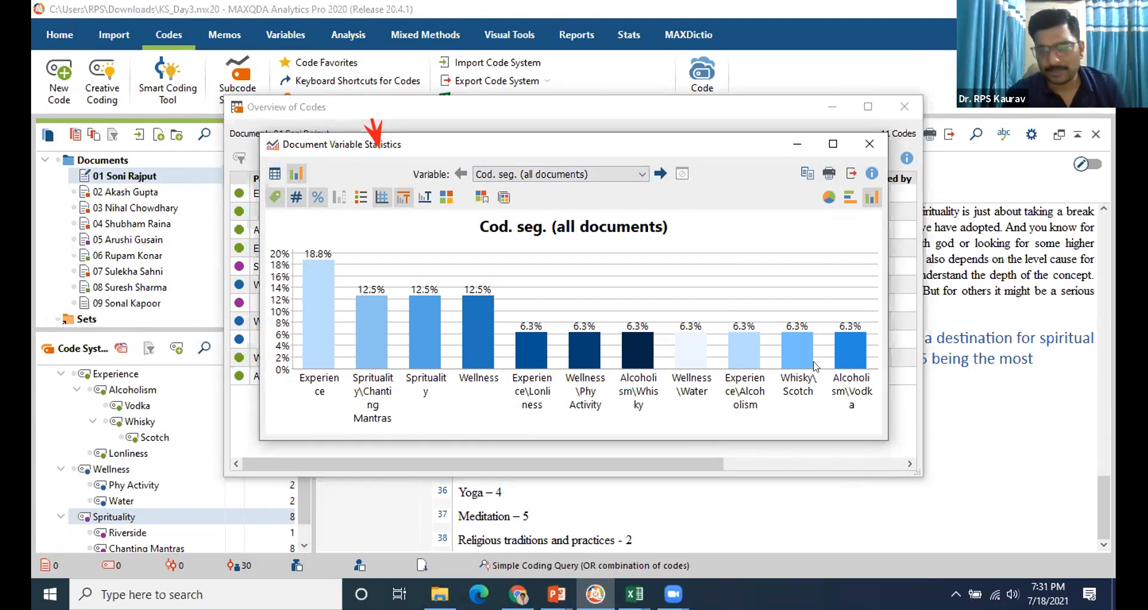
click(828, 197)
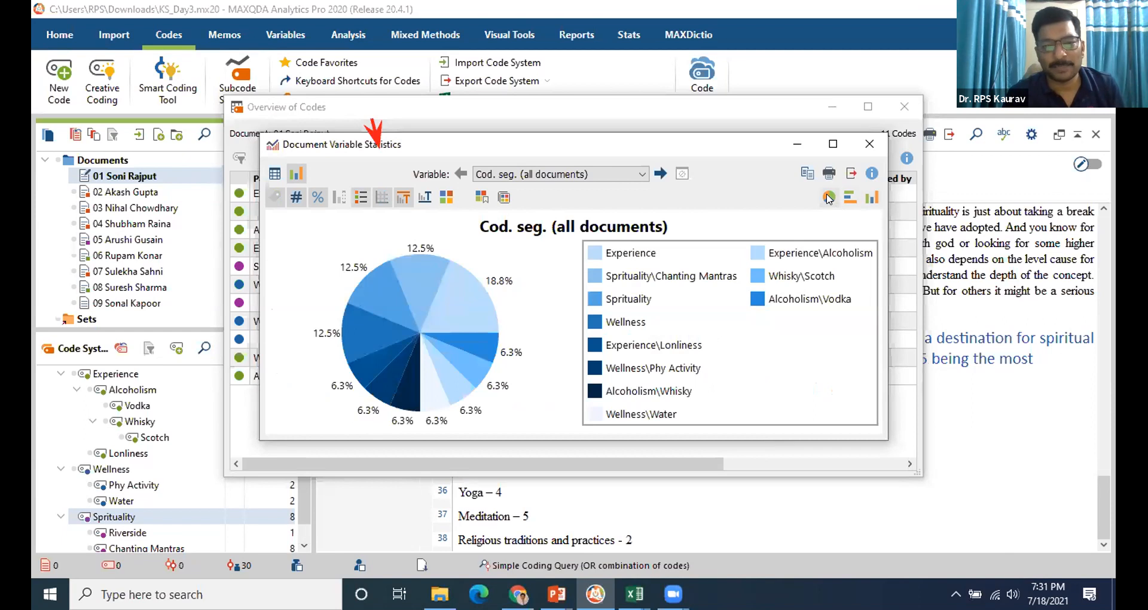
click(850, 197)
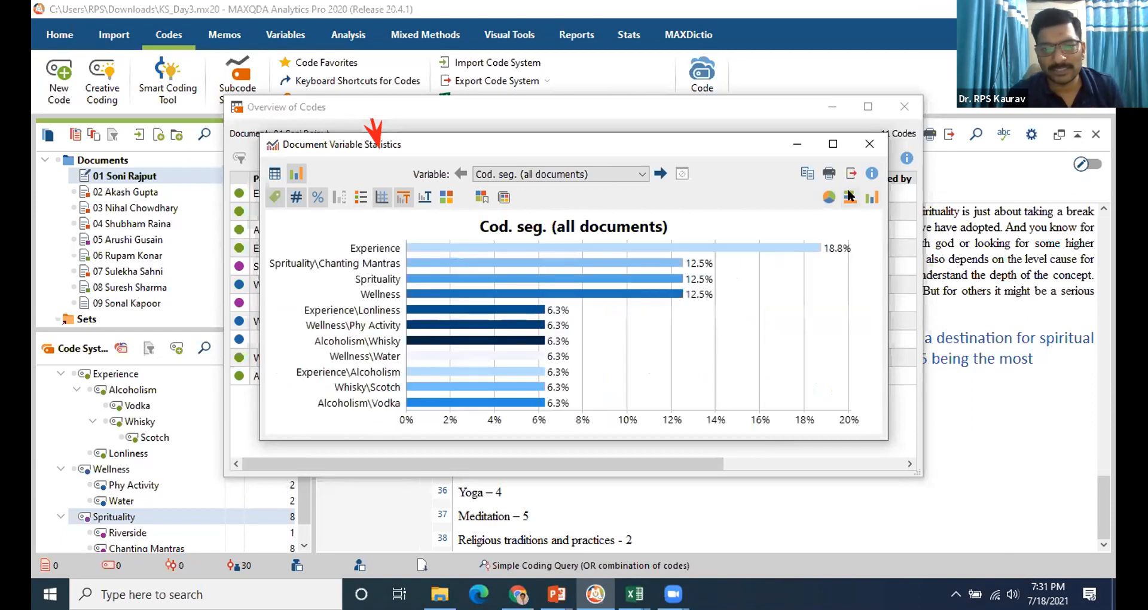
click(872, 198)
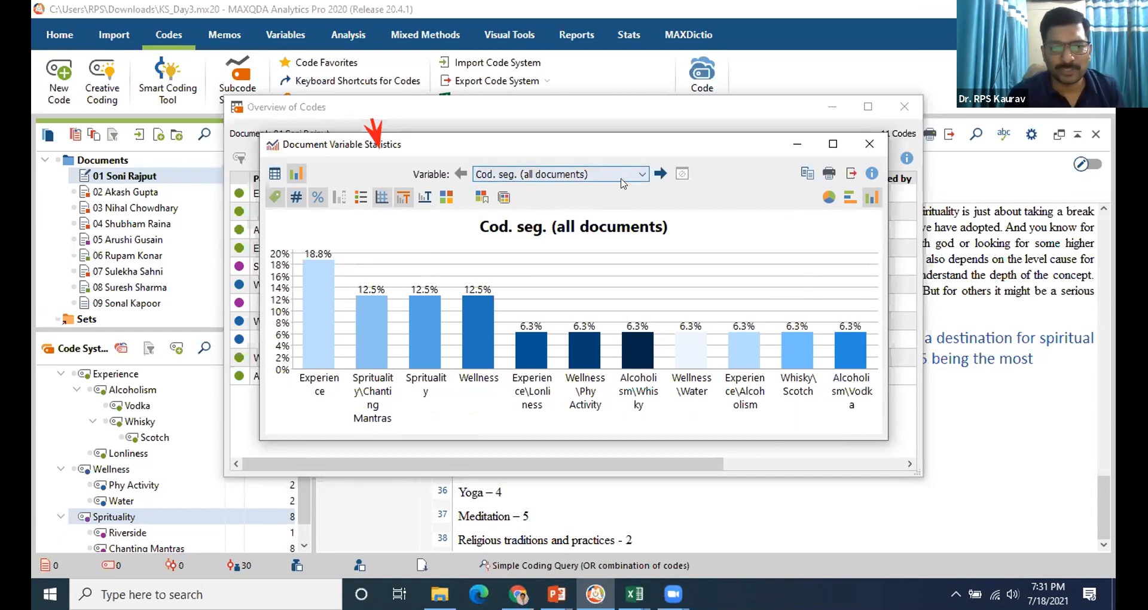
Try charting the coded segments of active documents, toggle the activation of document 01, and return to all documents.
click(644, 175)
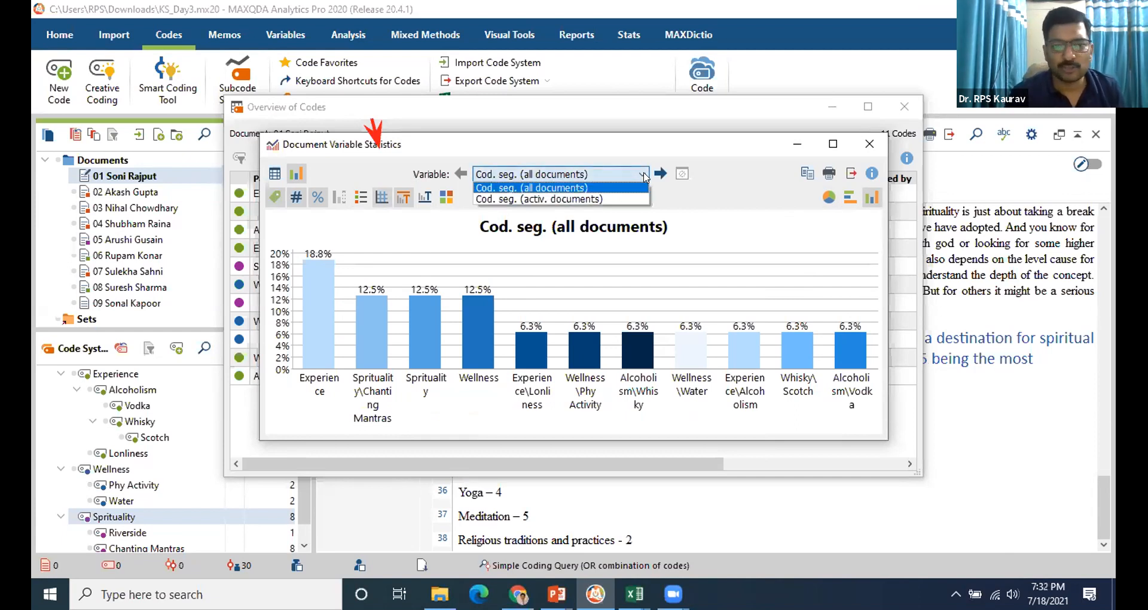
click(621, 200)
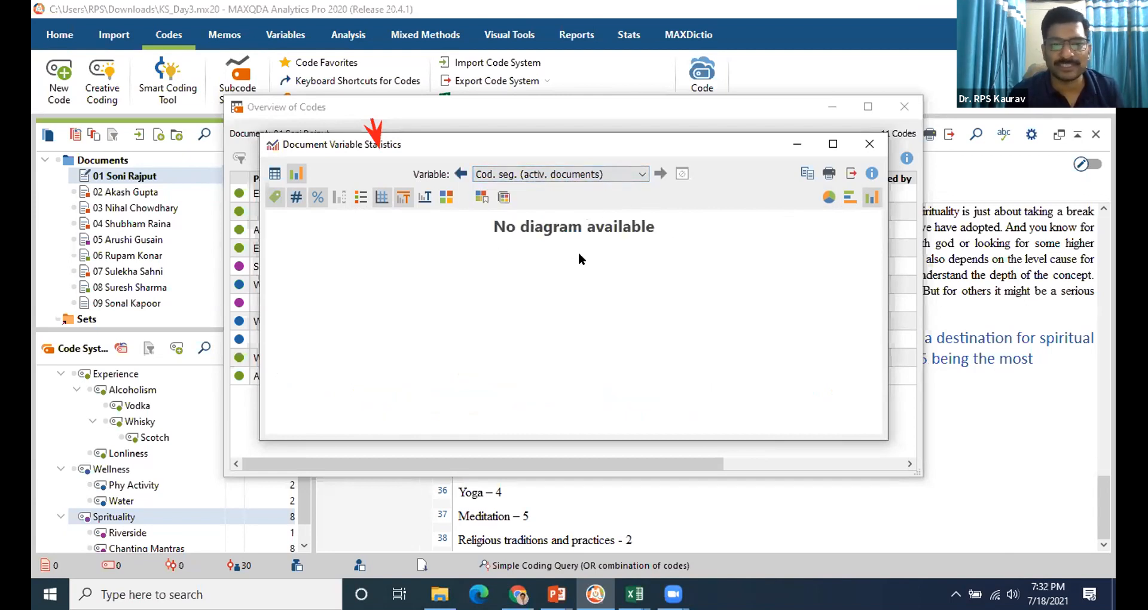
click(72, 177)
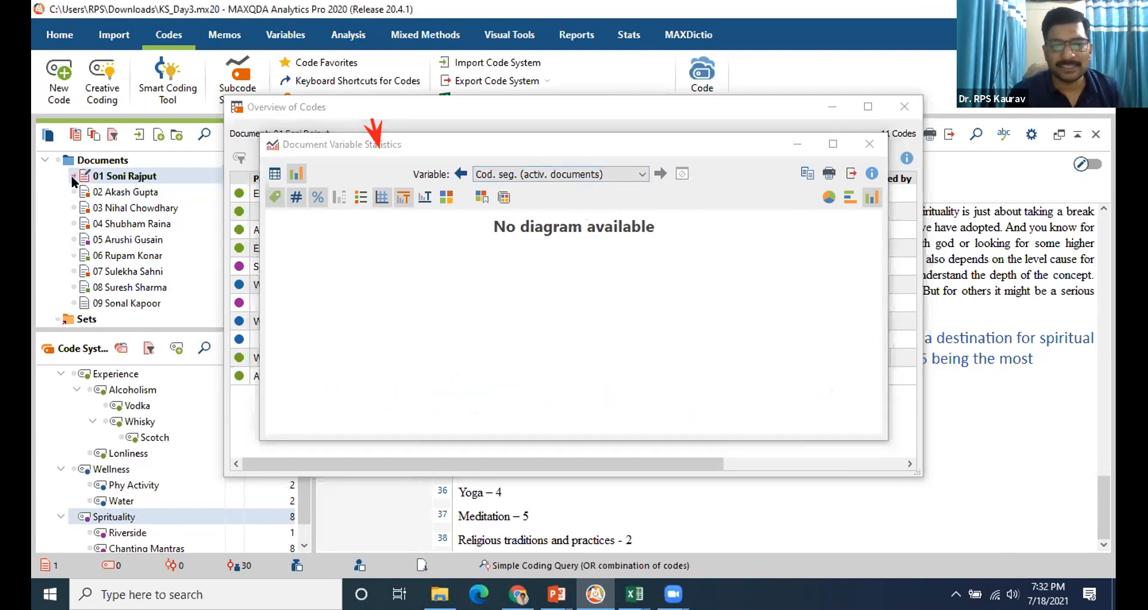
click(73, 180)
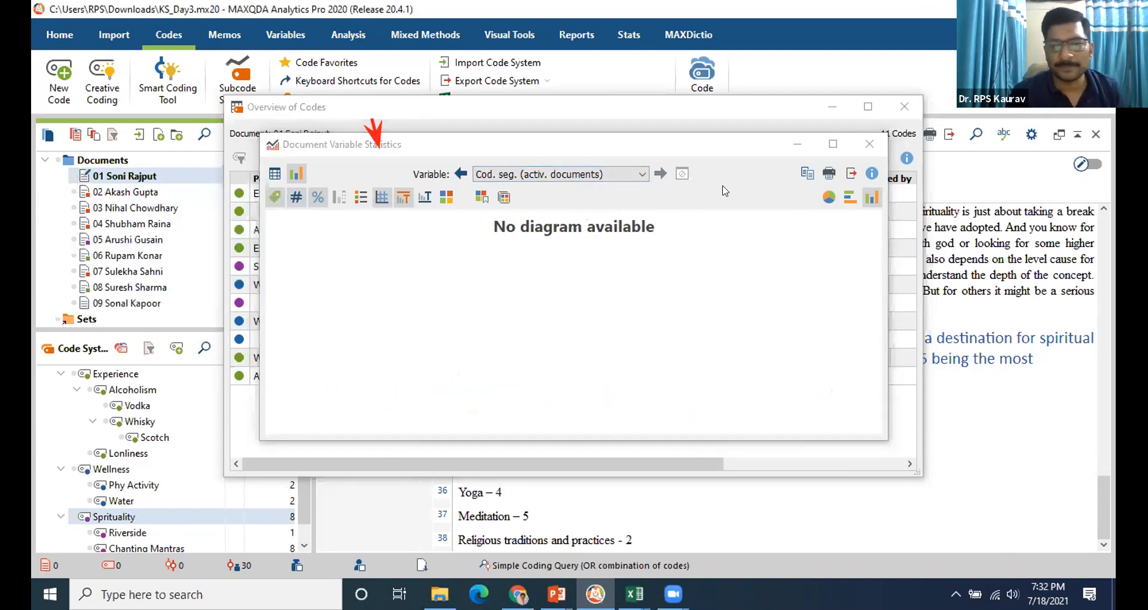
click(581, 173)
click(559, 198)
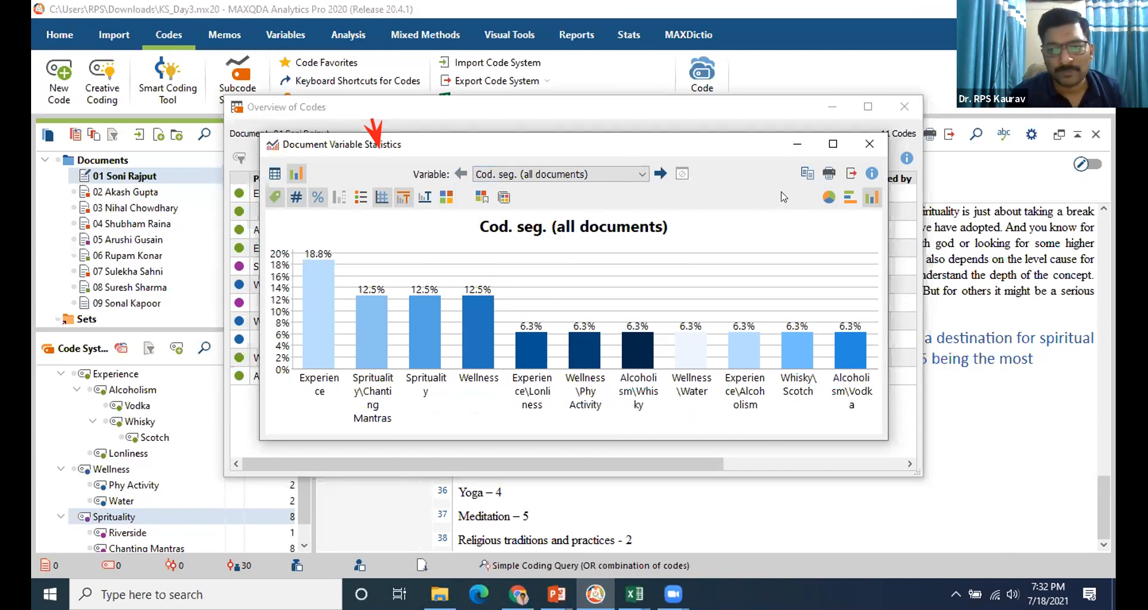
Export the vertical bar chart as a PNG image named cdseg1 in Downloads, and close the statistics.
click(850, 173)
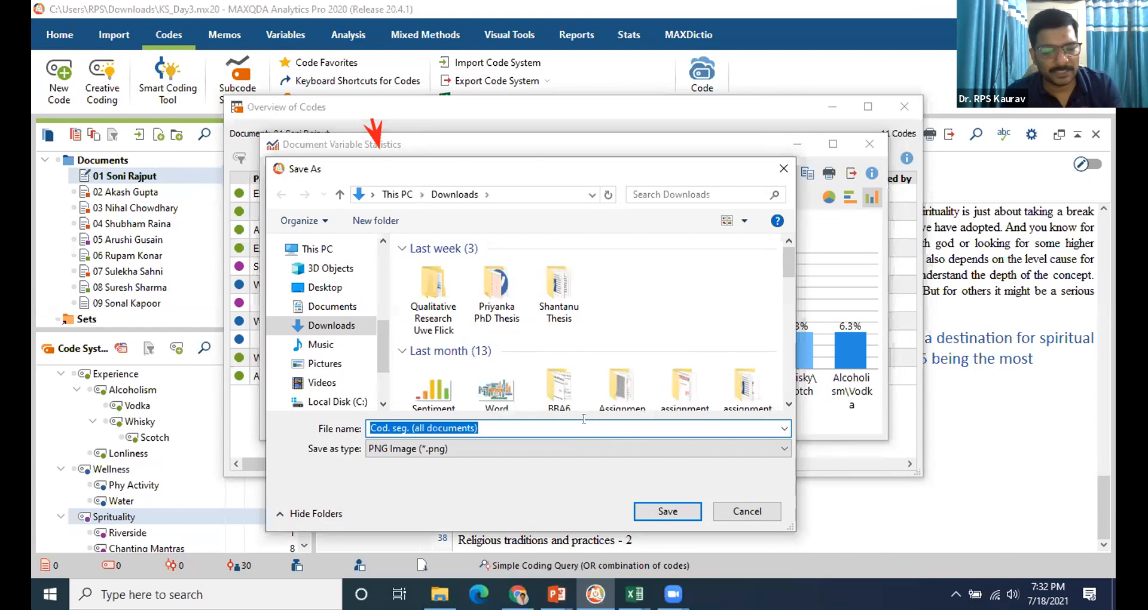
text(cdseg1)
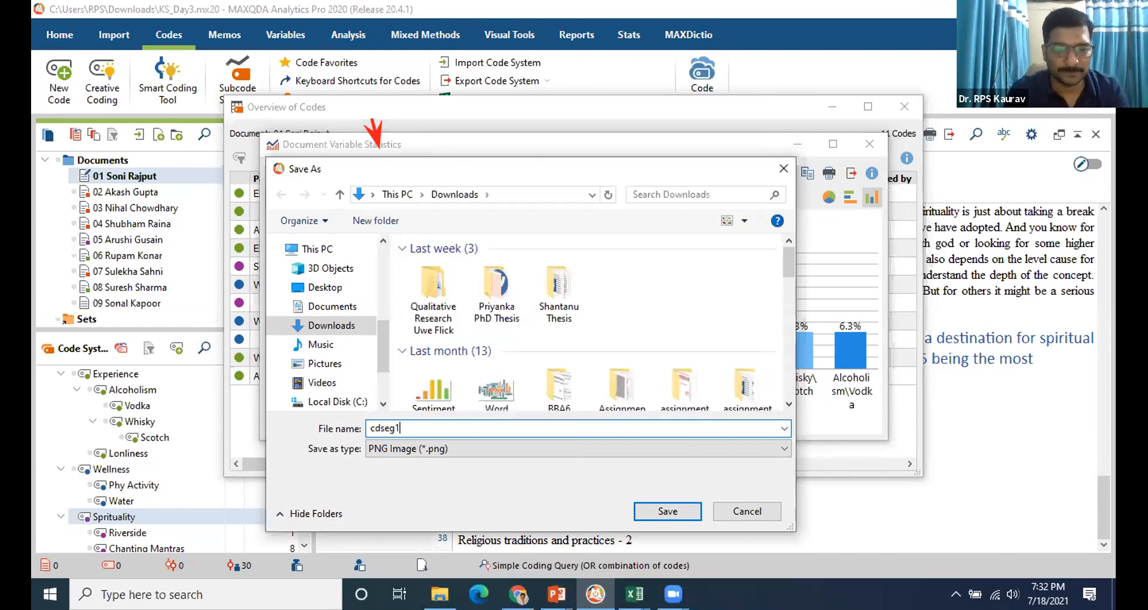
click(664, 511)
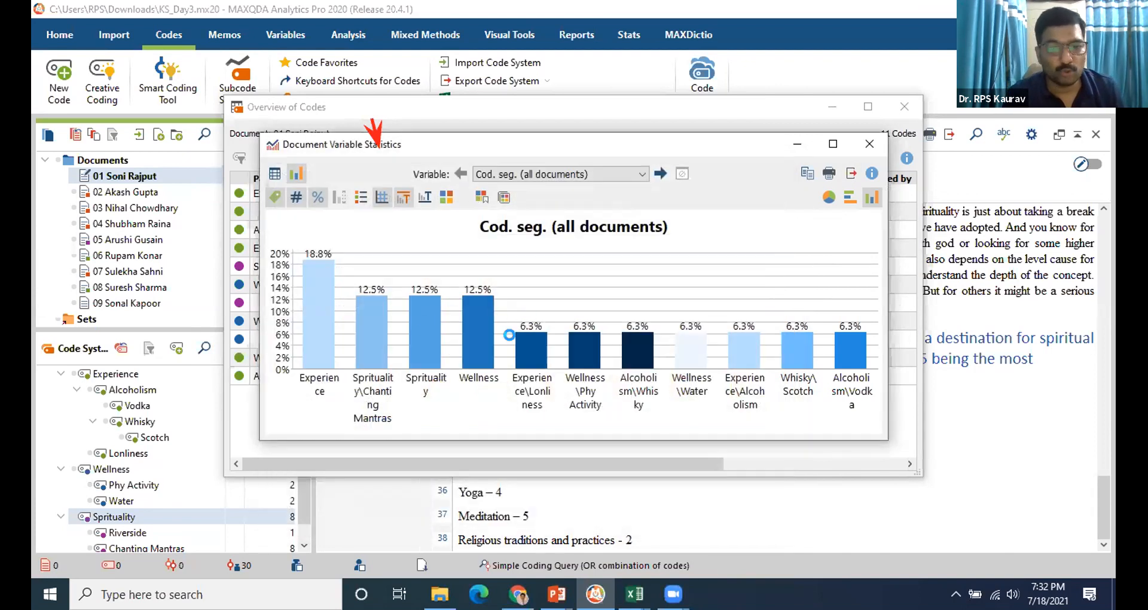
click(871, 144)
Switch to File Explorer and preview the exported cdseg1 image in the Downloads folder.
key(alt+Tab)
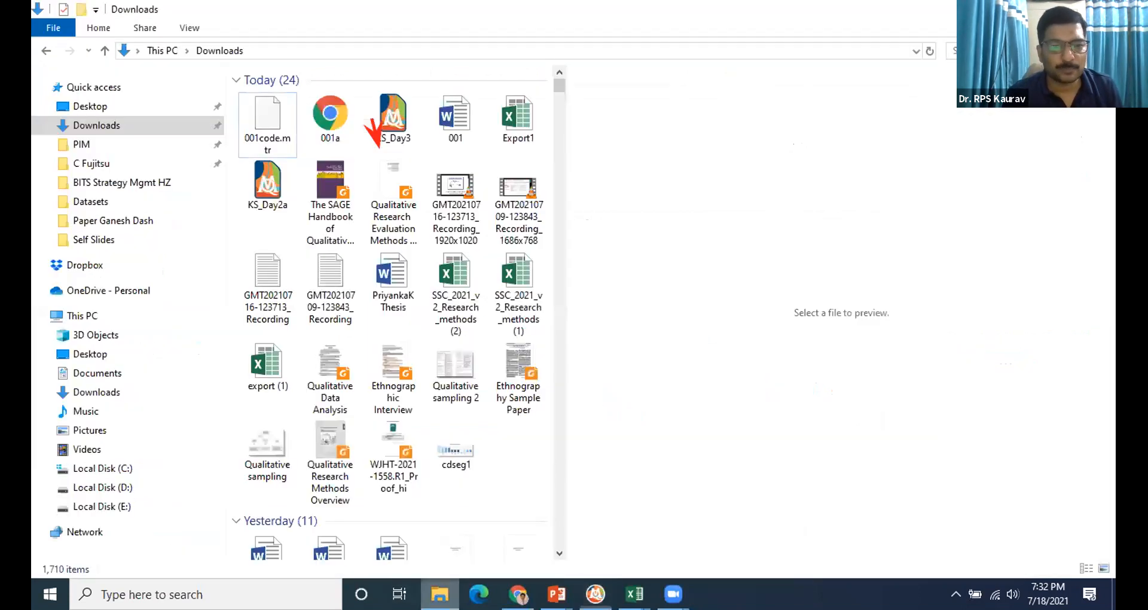
click(94, 127)
click(275, 133)
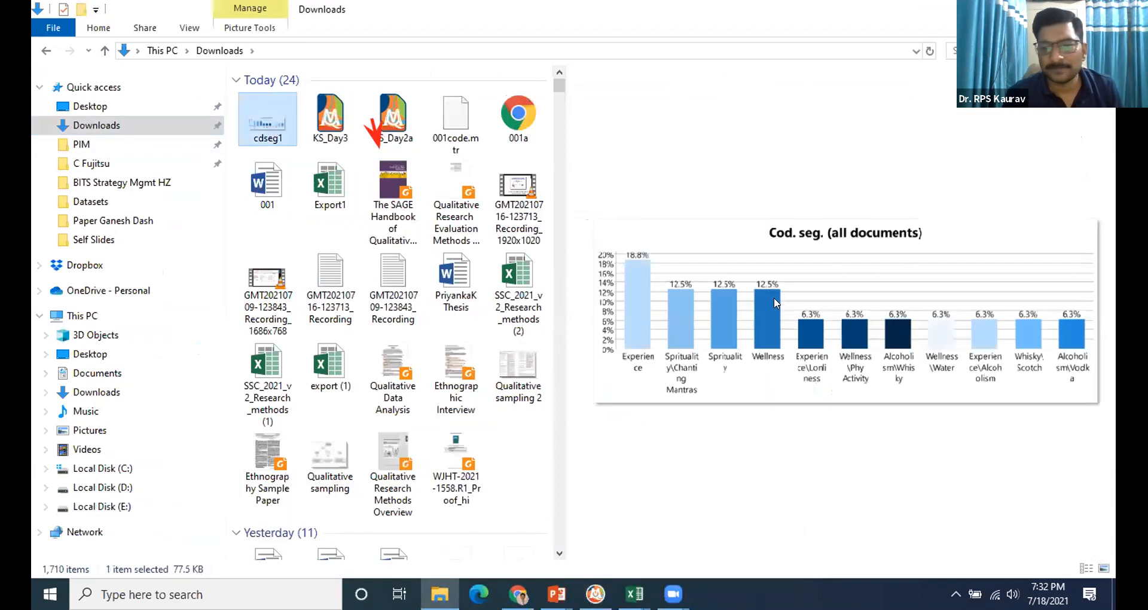
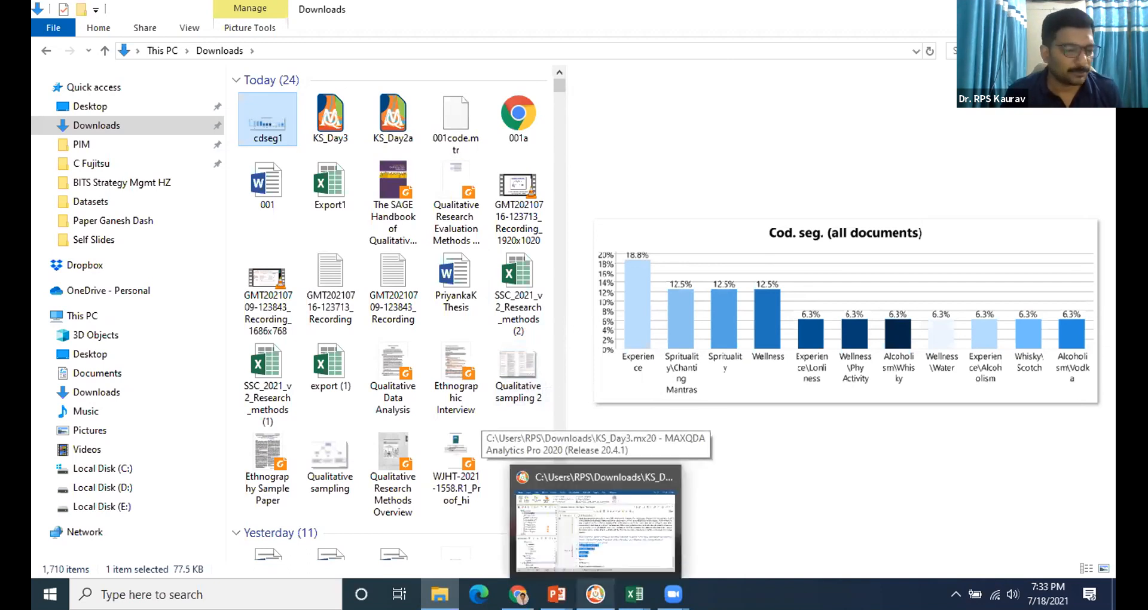
Switch to MAXQDA and try toggling the label display of the coded segments chart for all documents.
click(595, 594)
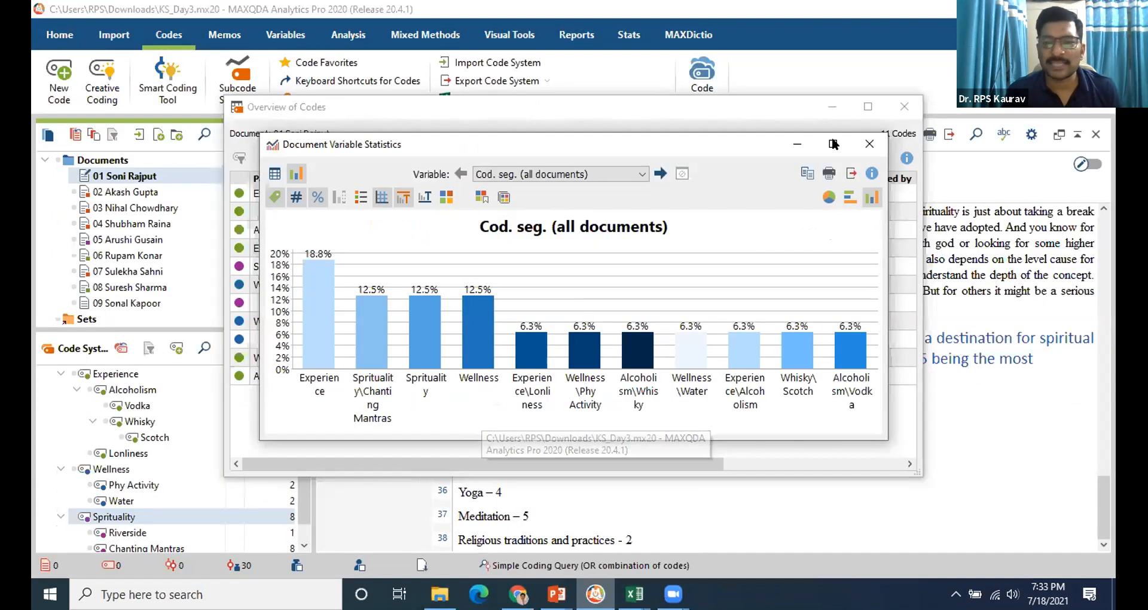
click(275, 198)
click(274, 198)
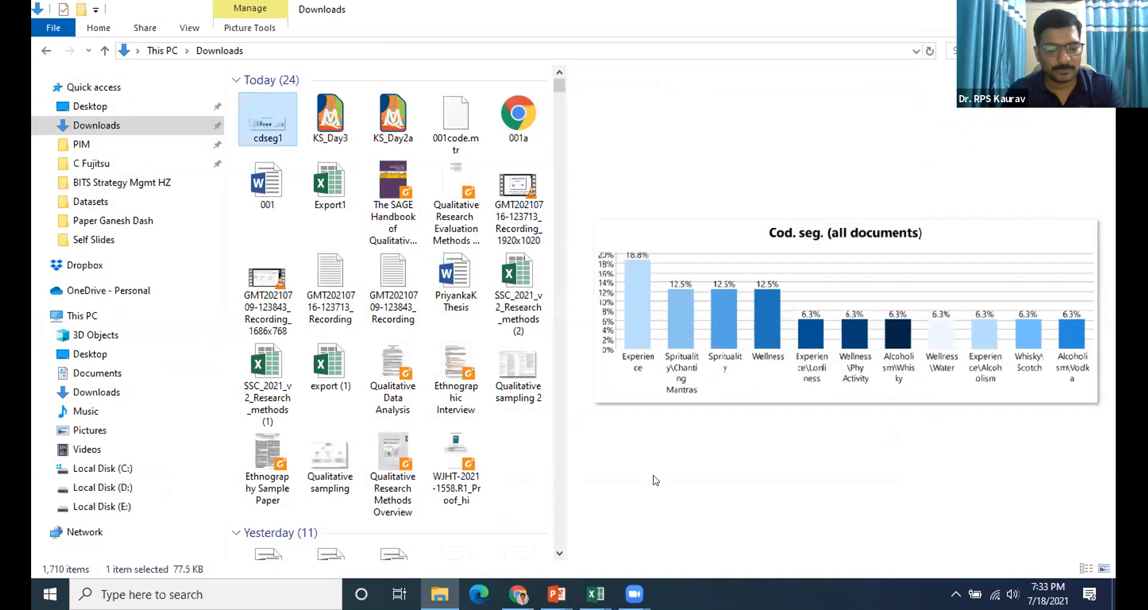
Show the desktop, relaunch MAXQDA 2020, and reopen the recent project KS_Day3.mx20.
key(super+d)
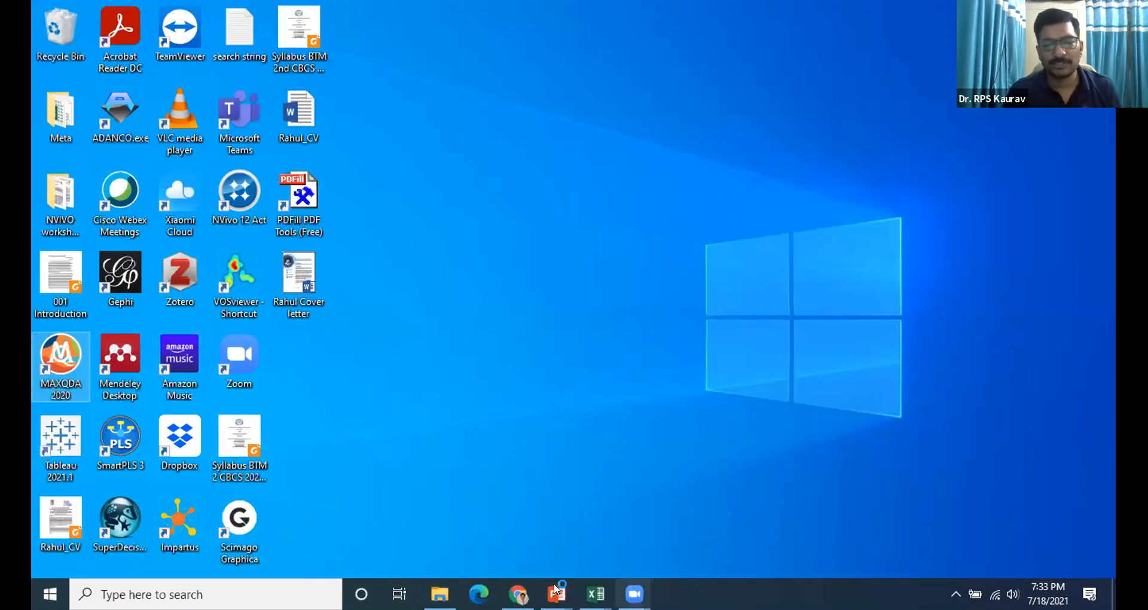
mouse_move(518, 594)
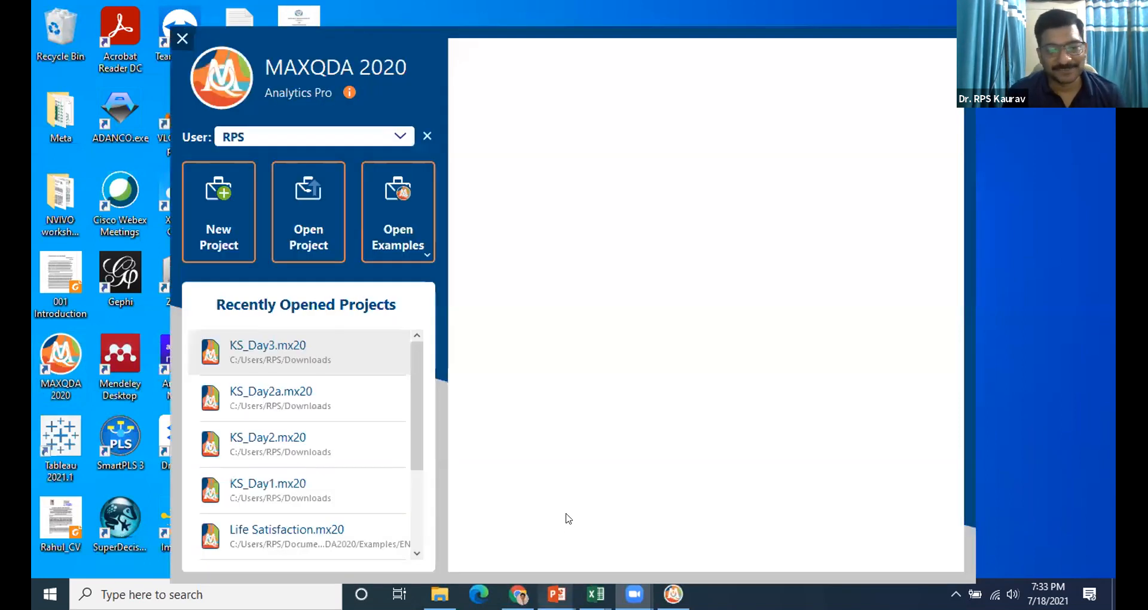
double_click(275, 349)
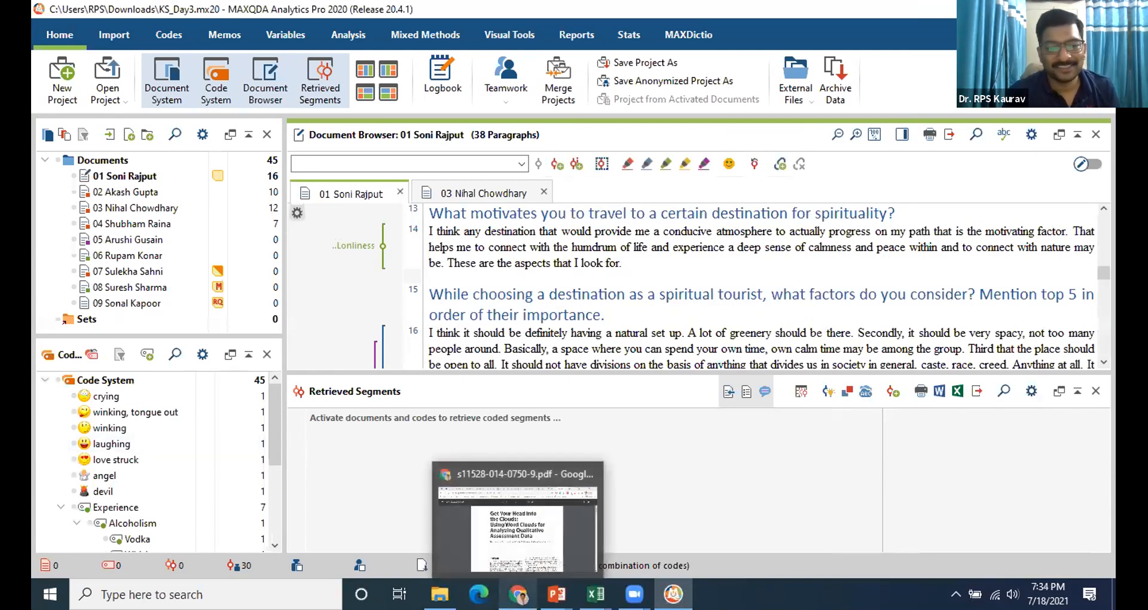
Bring up the word clouds article in Chrome, switch to File Explorer, and select the Qualitative Analysis folder in Dropbox.
click(556, 476)
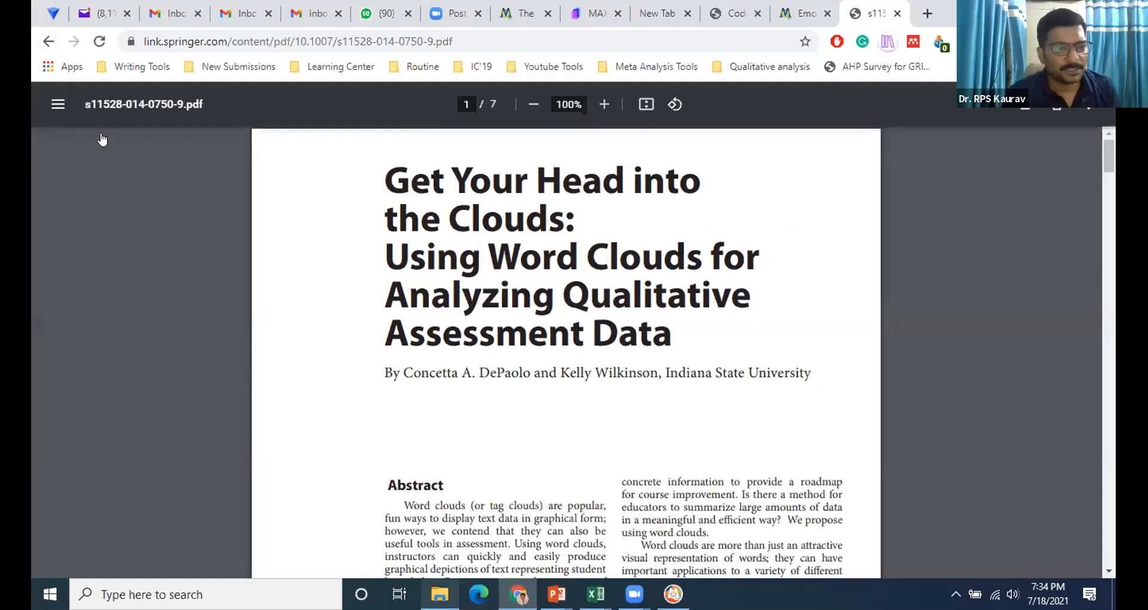
key(alt+Tab)
click(87, 265)
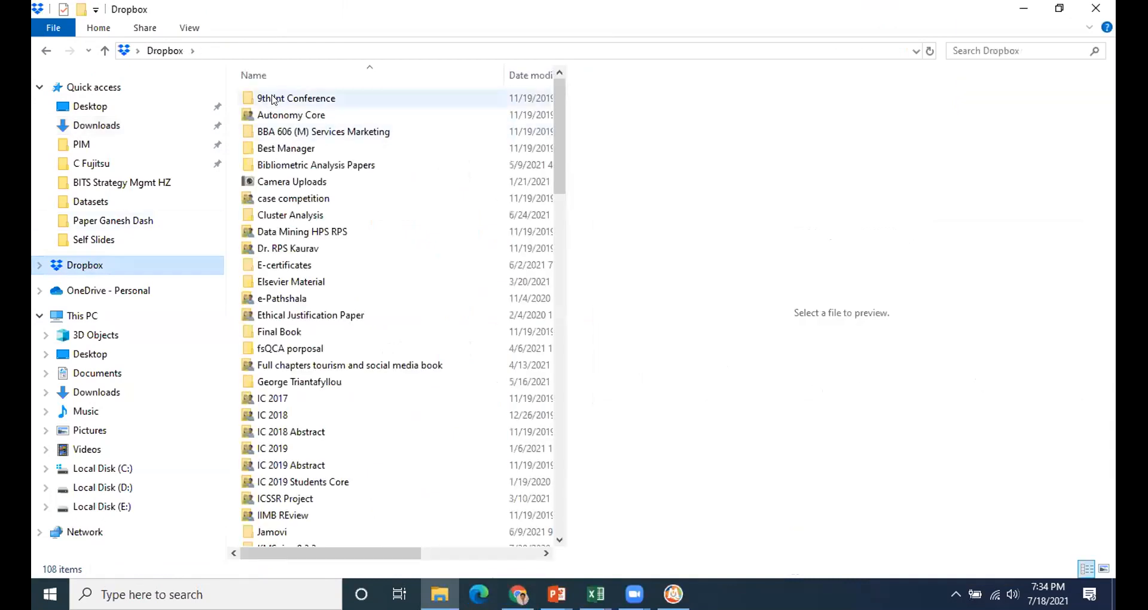
click(273, 100)
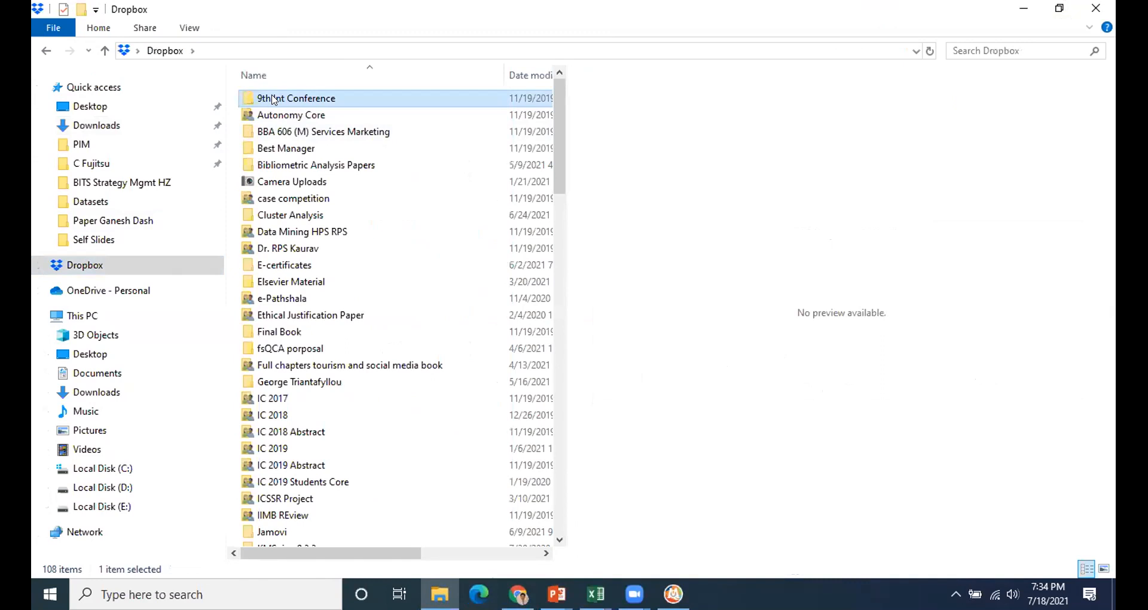
key(q)
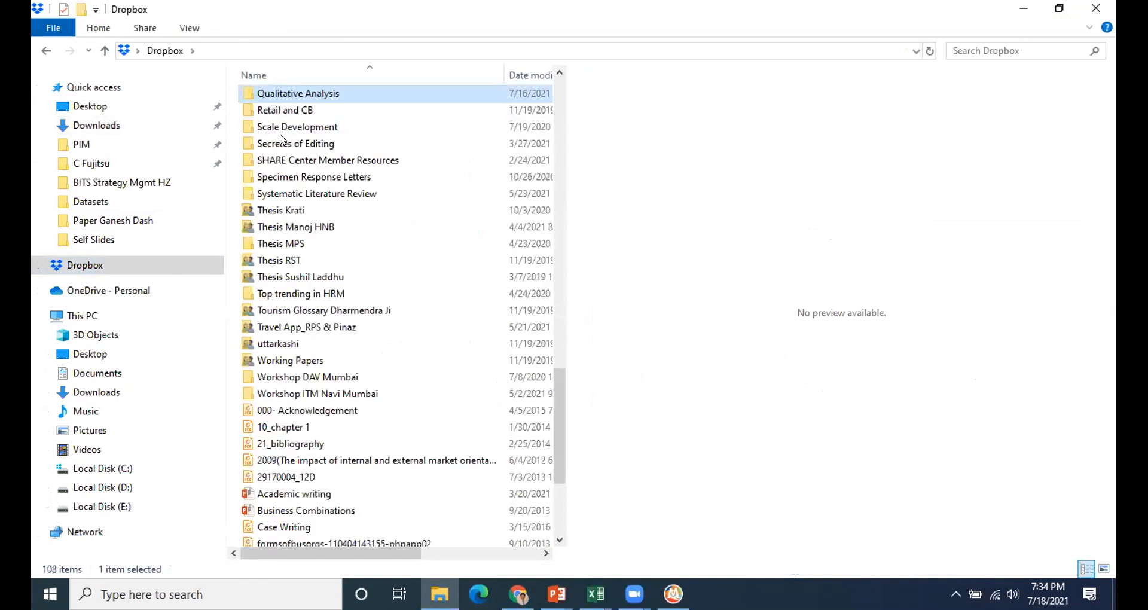
Open the Qualitative Analysis folder in Dropbox and look through its files.
double_click(302, 97)
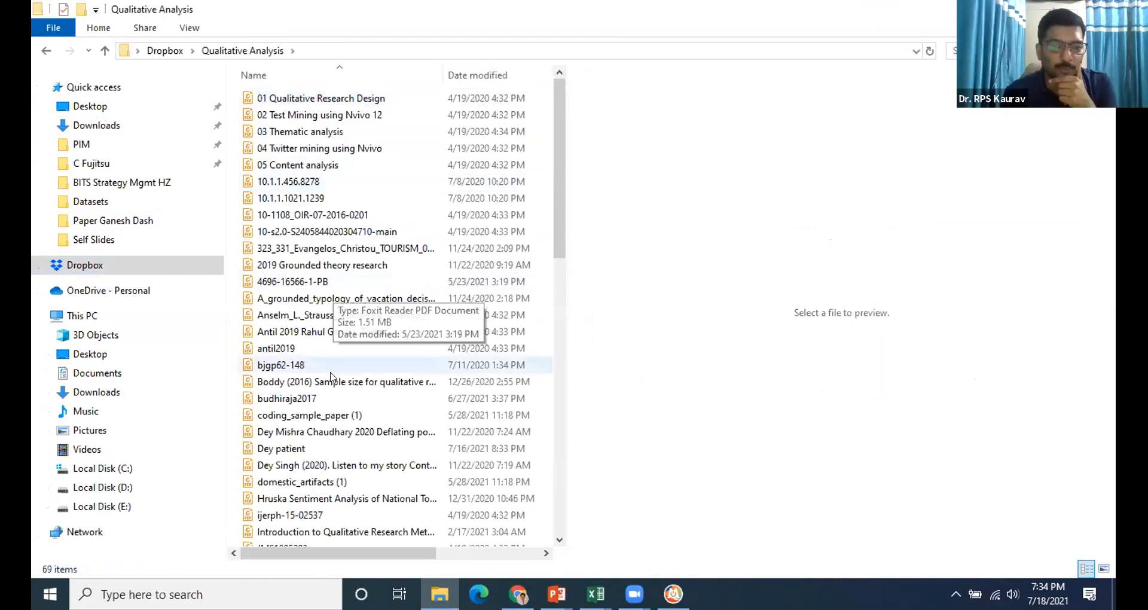
scroll(329, 375, down, 3)
scroll(329, 375, down, 3)
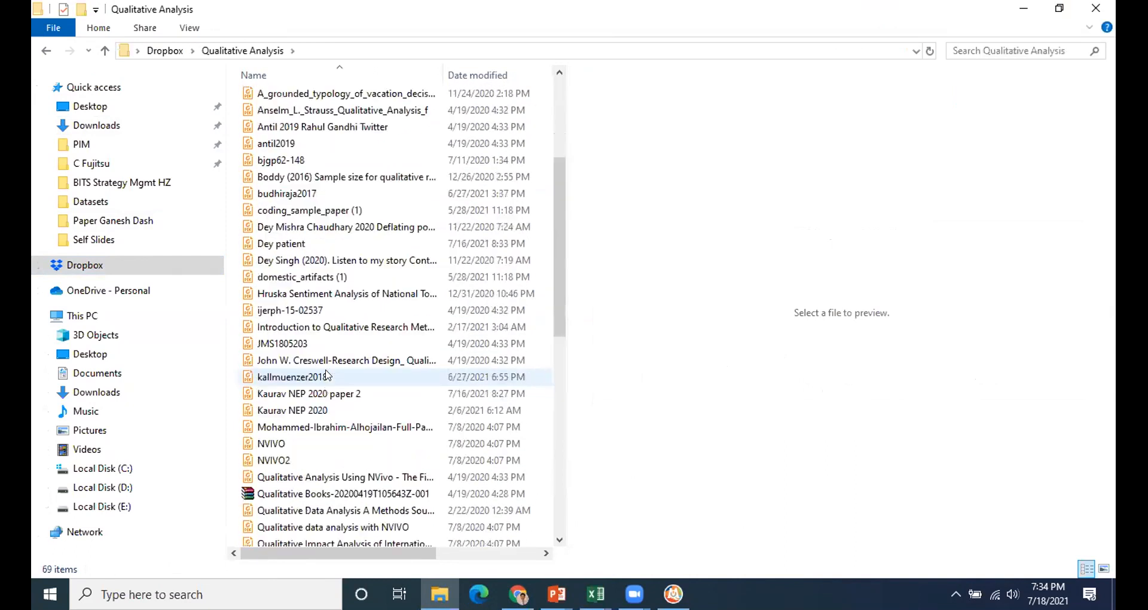
Search the Qualitative Analysis folder for "hotel" and clear the search to return to the full file list.
scroll(335, 376, up, 5)
click(979, 49)
text(hotel)
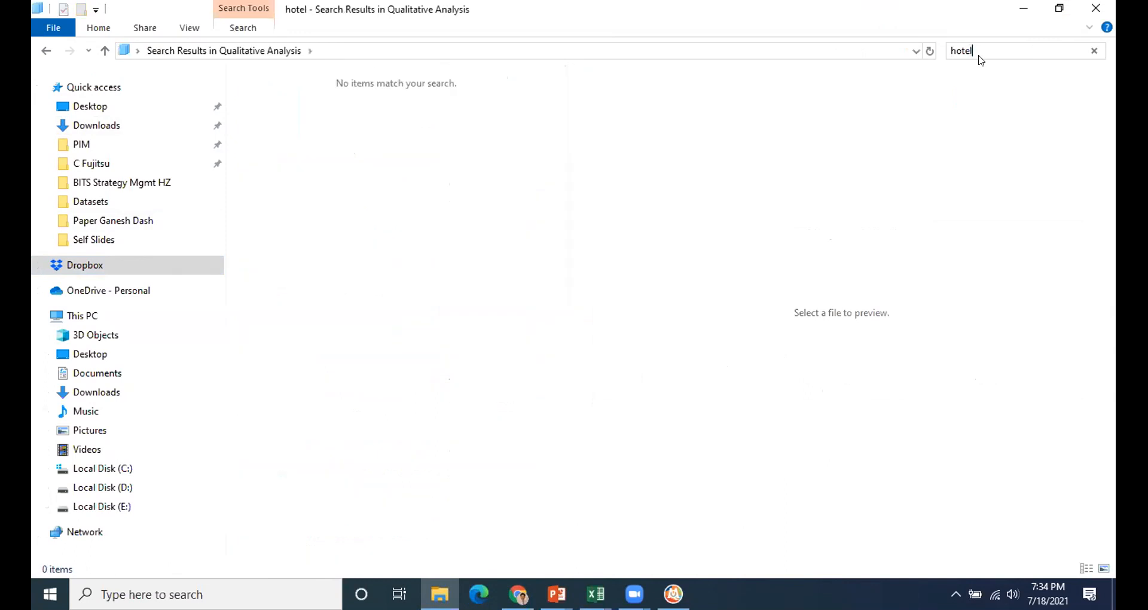
key(ctrl+a)
key(BackSpace)
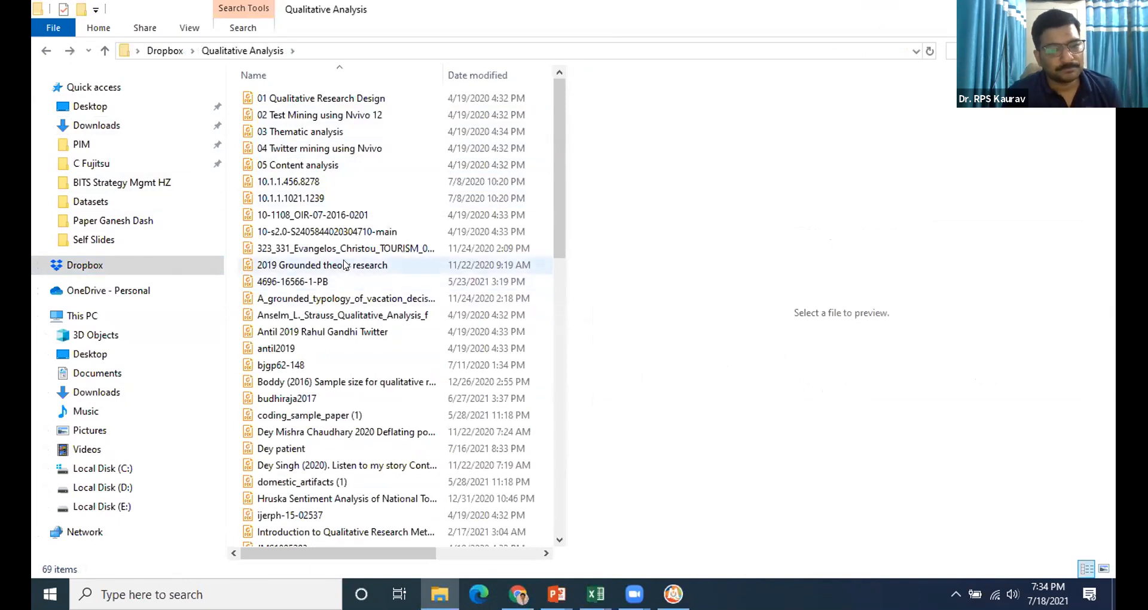
Preview the grounded typology of vacation decision-making paper and open the "Antil 2019 Rahul Gandhi Twitter" PDF.
click(338, 299)
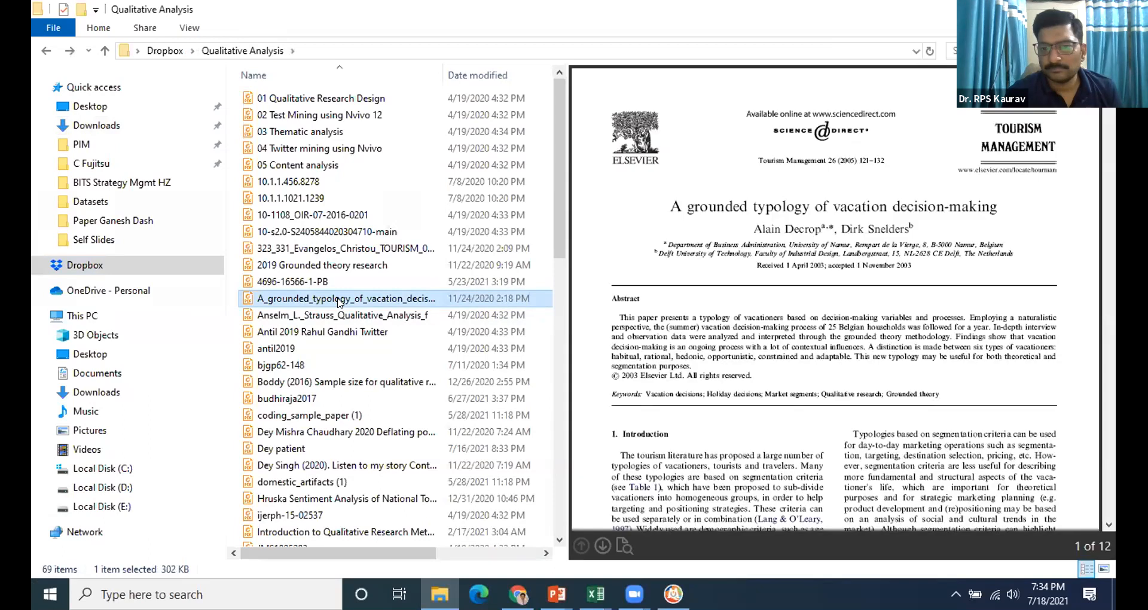
click(326, 333)
click(315, 333)
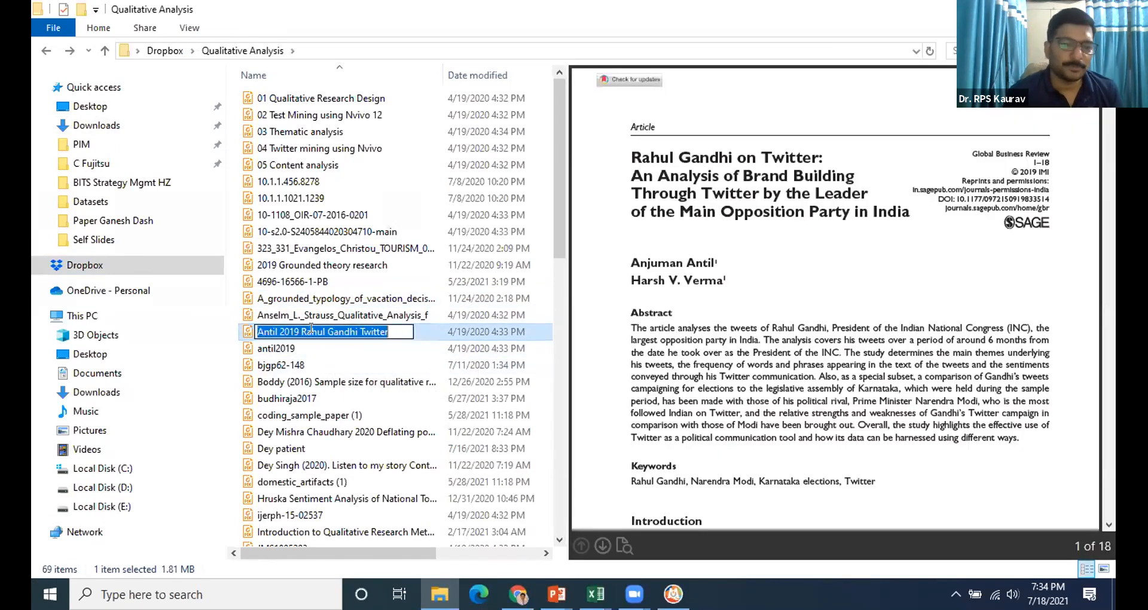
click(251, 331)
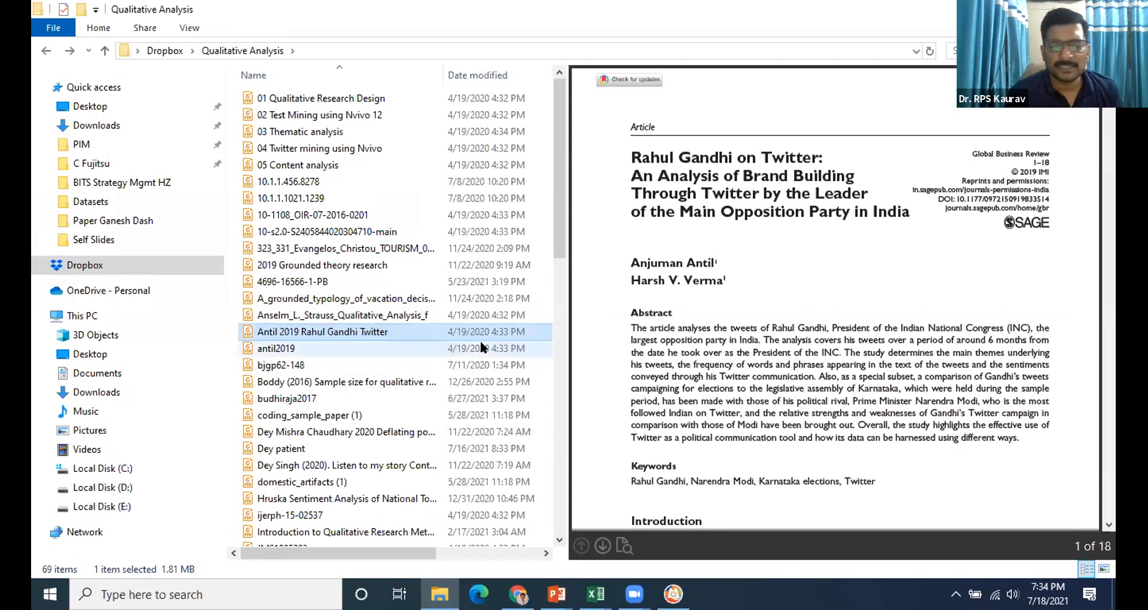
key(Return)
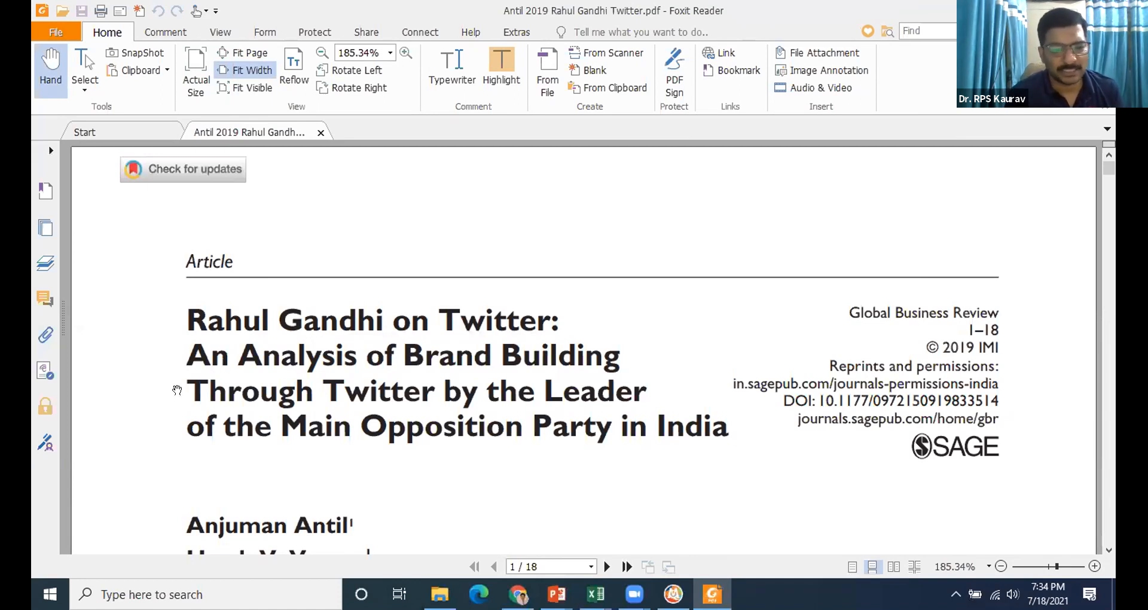
Go through the article to Figure 1, the word cloud of tweets on page 10, and view it at 125% zoom.
scroll(177, 390, down, 6)
scroll(153, 379, down, 15)
scroll(153, 379, down, 20)
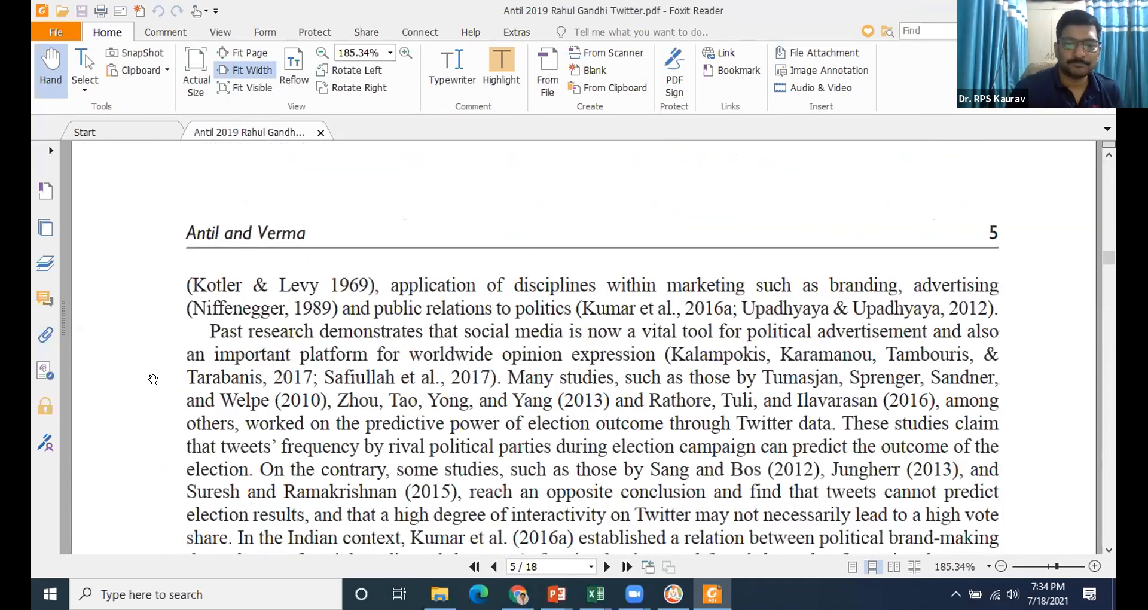
scroll(153, 379, down, 20)
scroll(153, 379, down, 20)
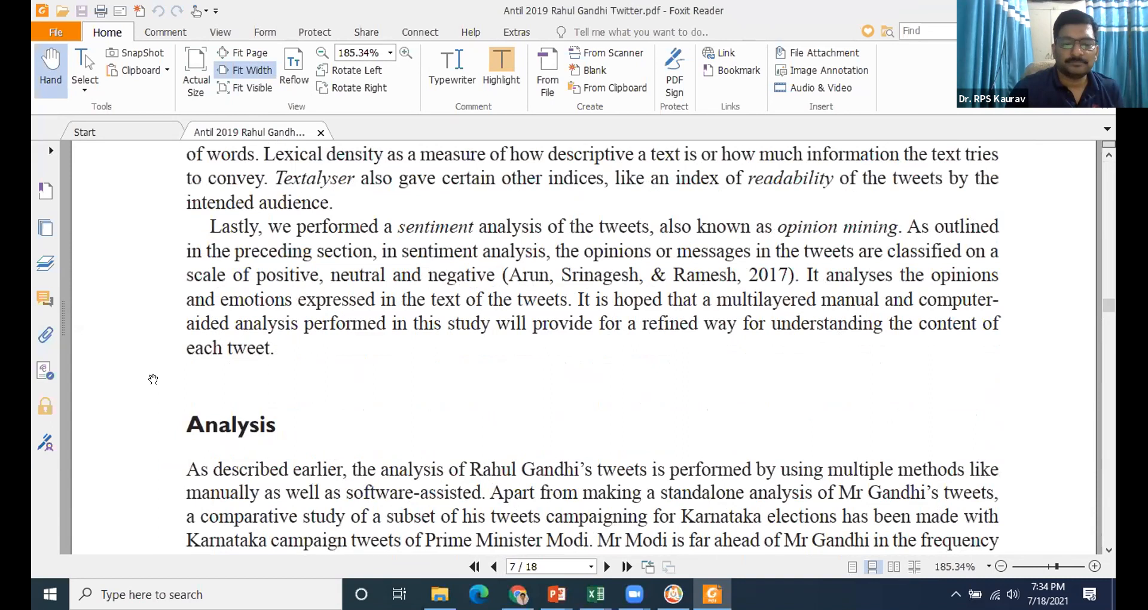
scroll(153, 379, down, 20)
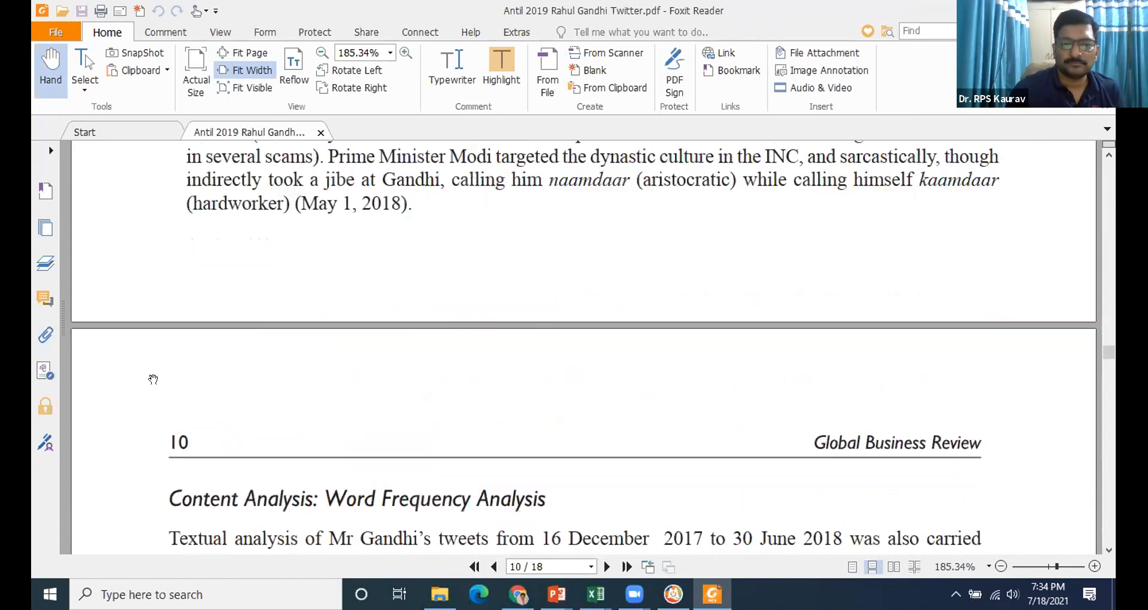
scroll(270, 323, up, 4)
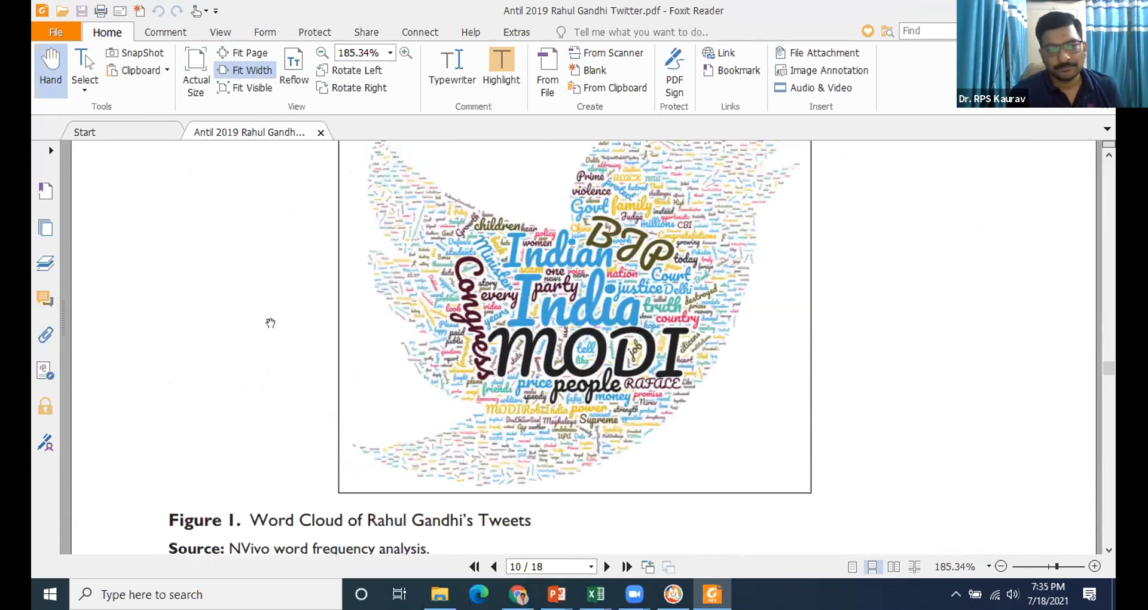
scroll(267, 320, down, 2)
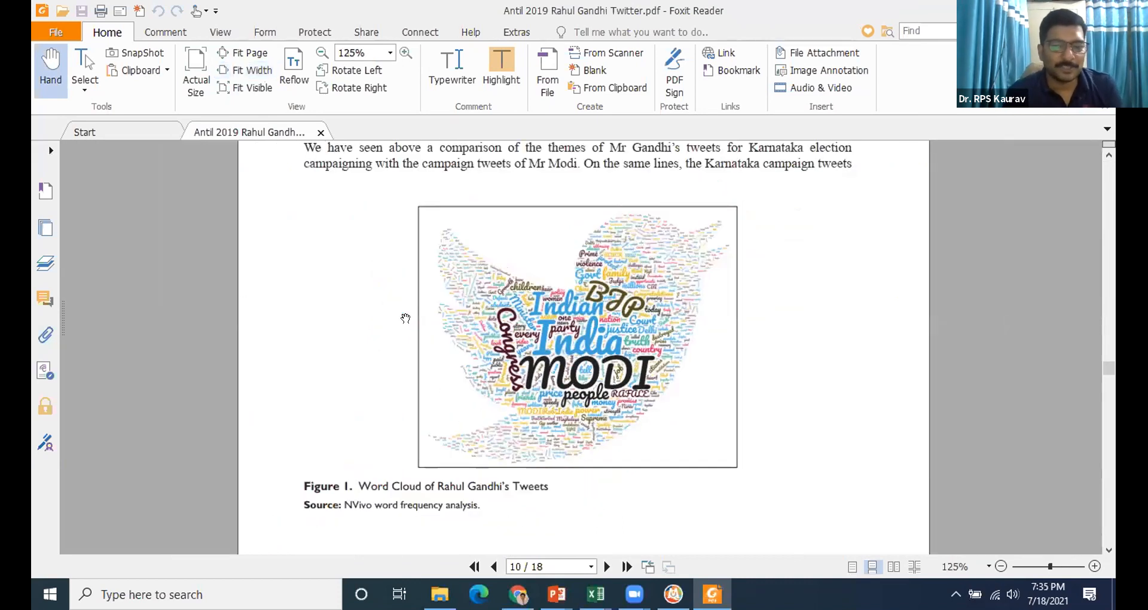
Examine the Karnataka campaign word clouds in Figure 2 and the word frequency results in Table 4 on page 12.
scroll(394, 312, down, 2)
scroll(396, 314, down, 6)
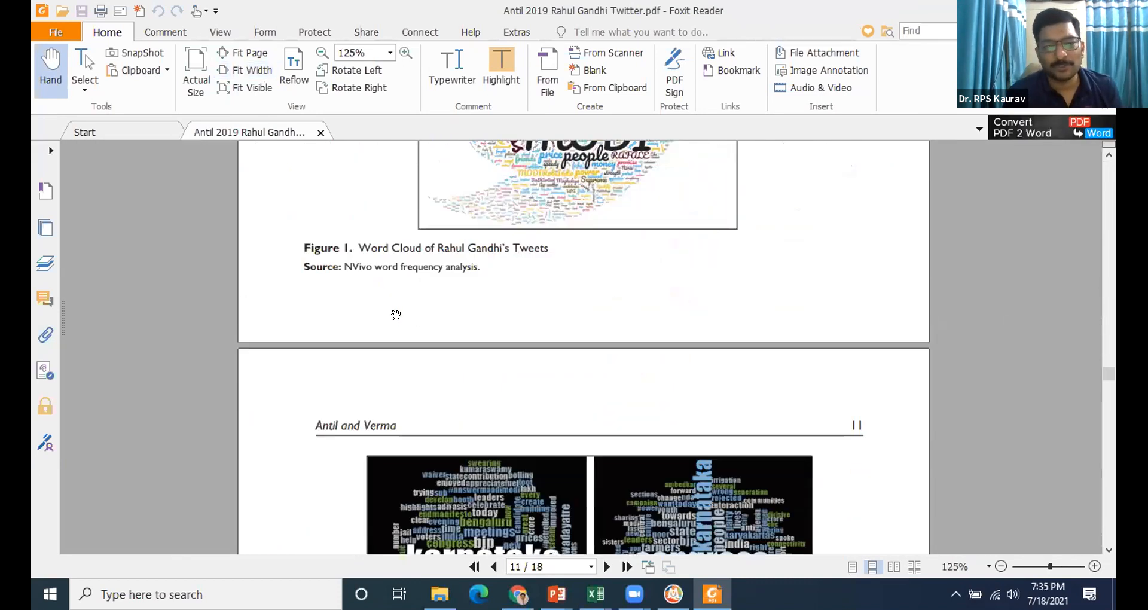
scroll(395, 314, down, 4)
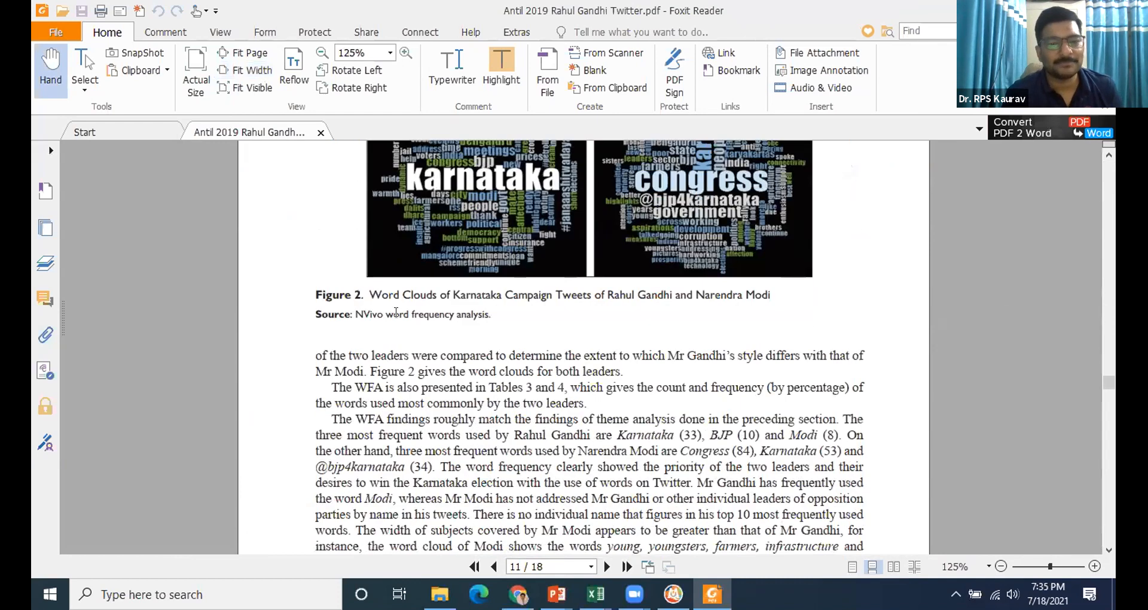
scroll(394, 316, down, 10)
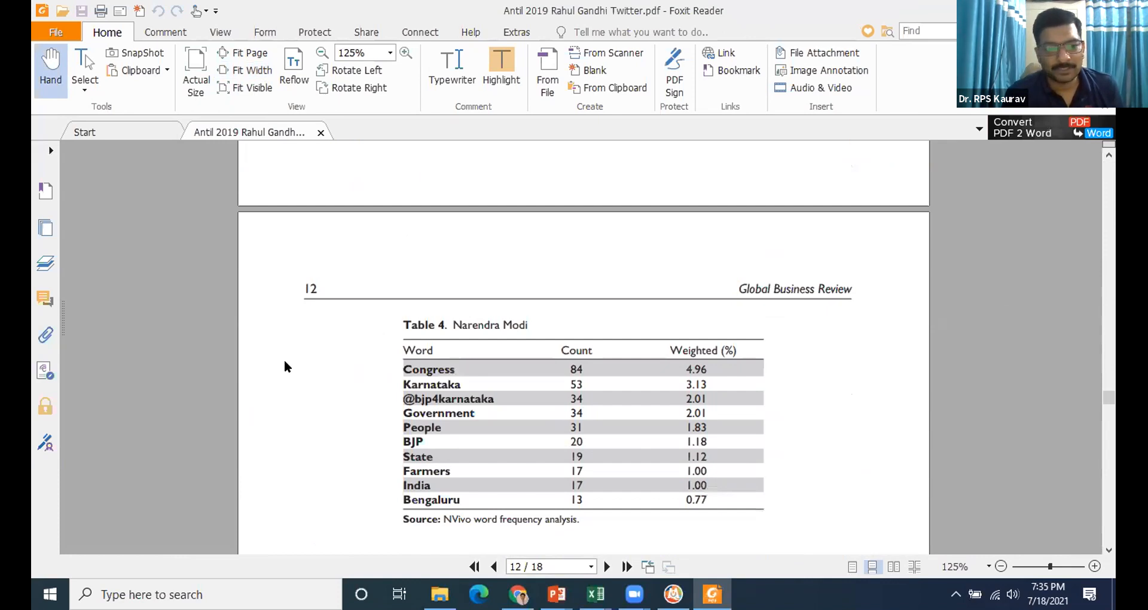
Switch back to File Explorer and preview the qualitative sample size paper, budhiraja2017 and coding_sample_paper (1).
key(alt+Tab)
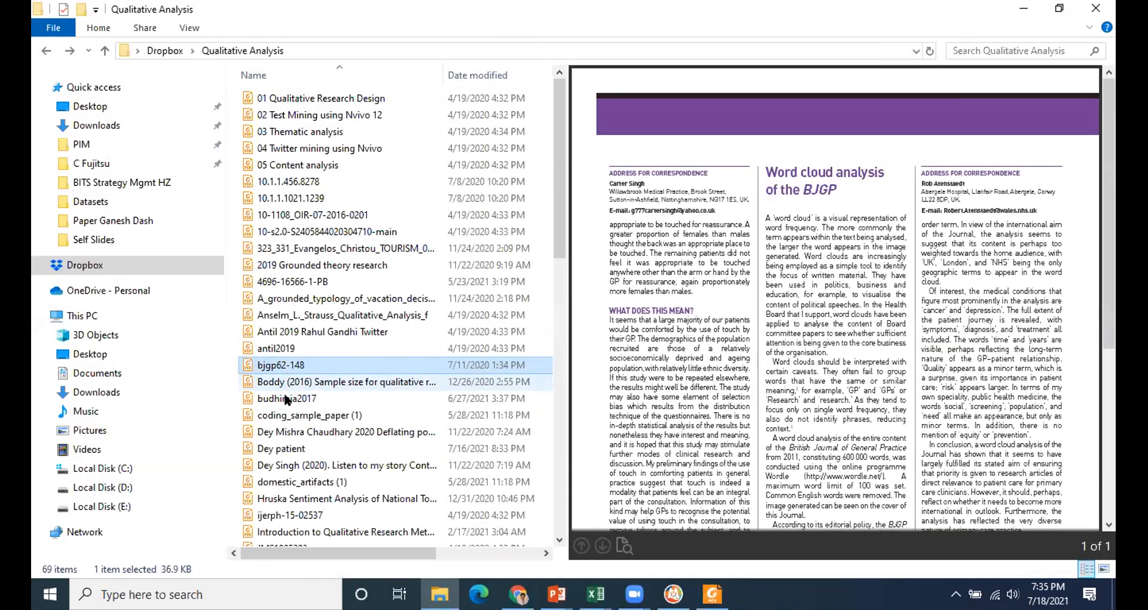
key(Down)
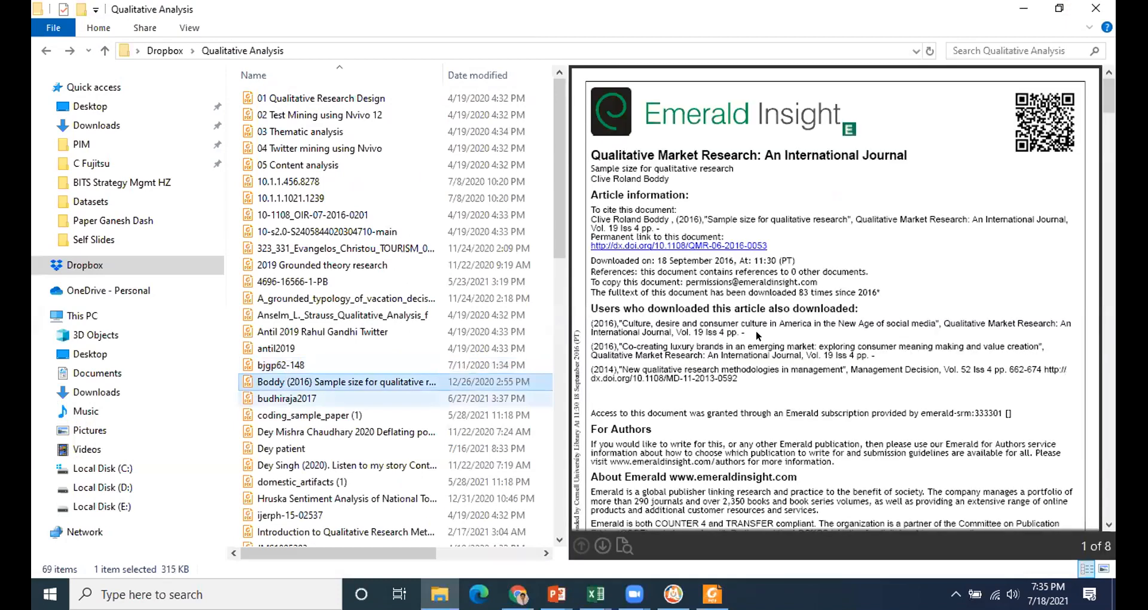
scroll(757, 335, down, 10)
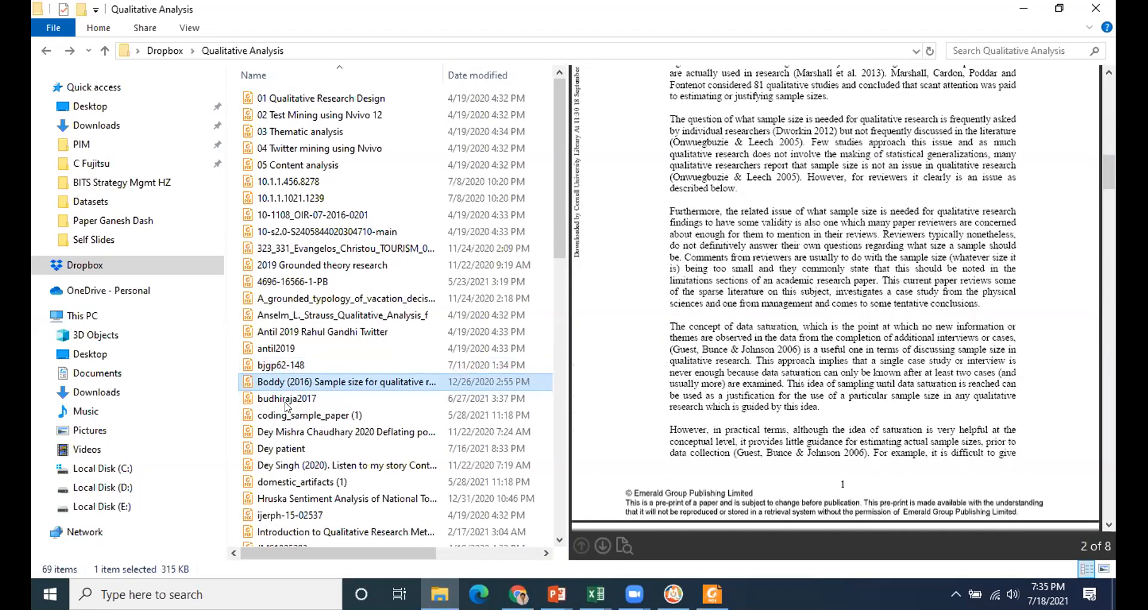
click(286, 401)
click(291, 418)
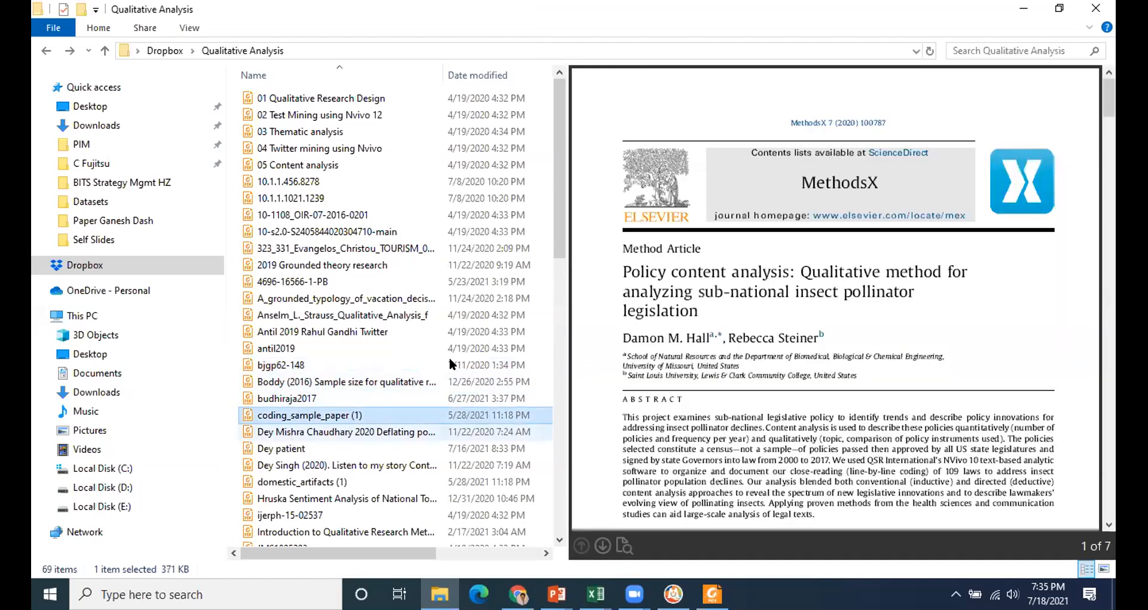
Preview the 2020 "Deflating power" paper on workplace bullying, from its abstract through the themes on page 12.
scroll(370, 359, down, 2)
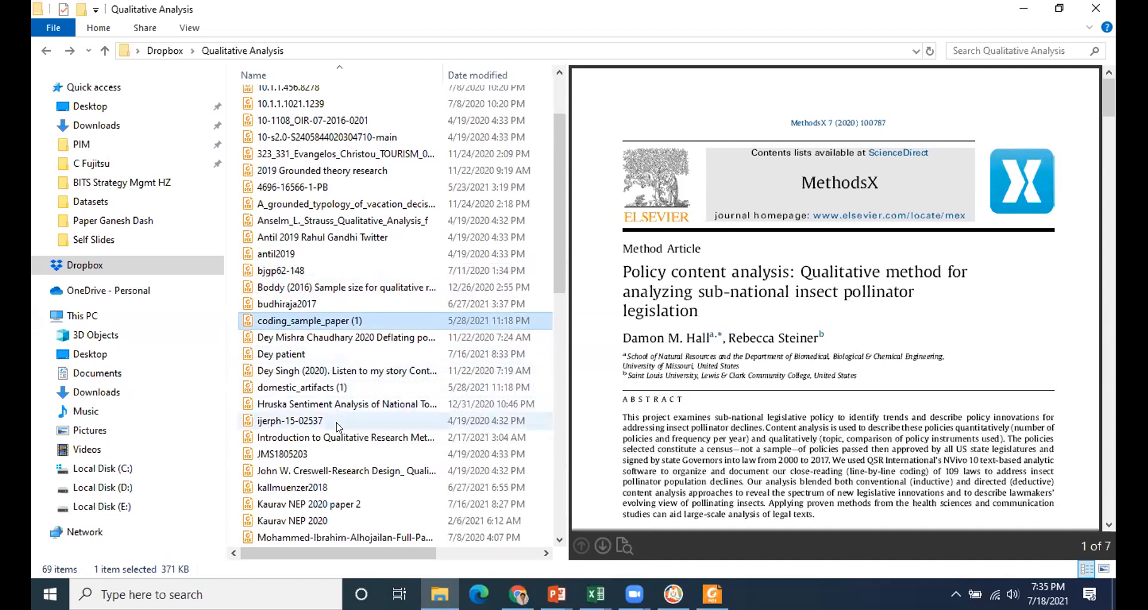
scroll(342, 412, down, 2)
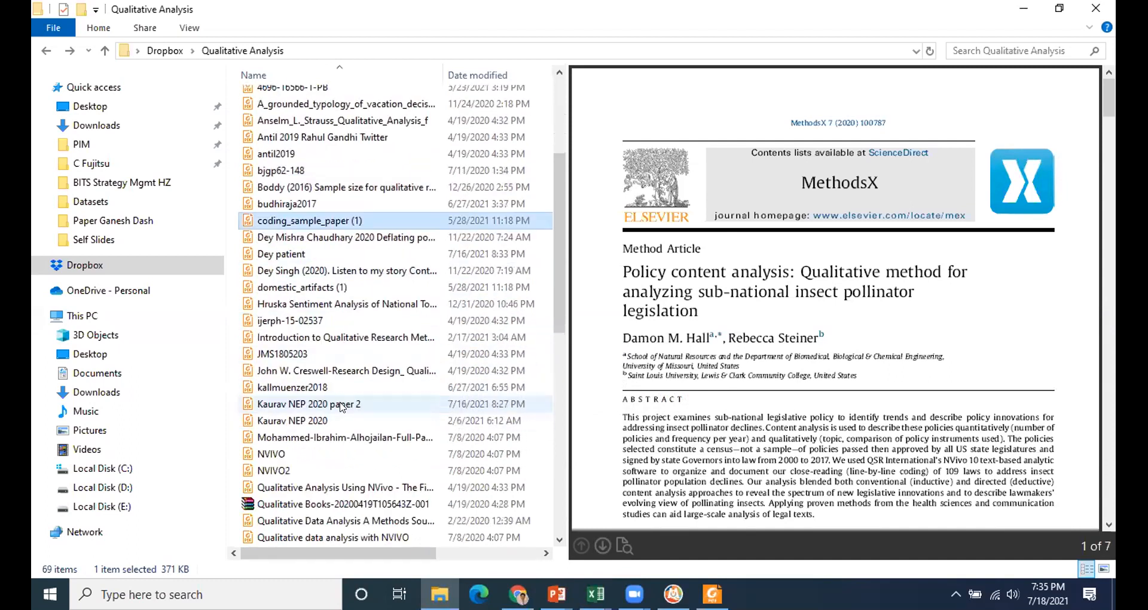
click(357, 239)
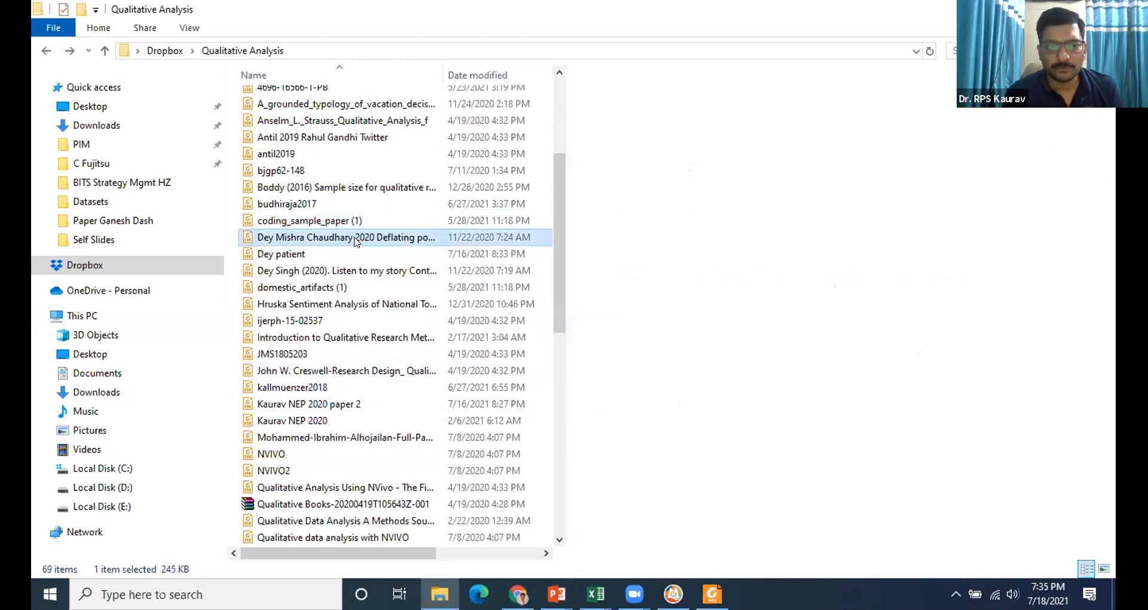
scroll(736, 332, down, 10)
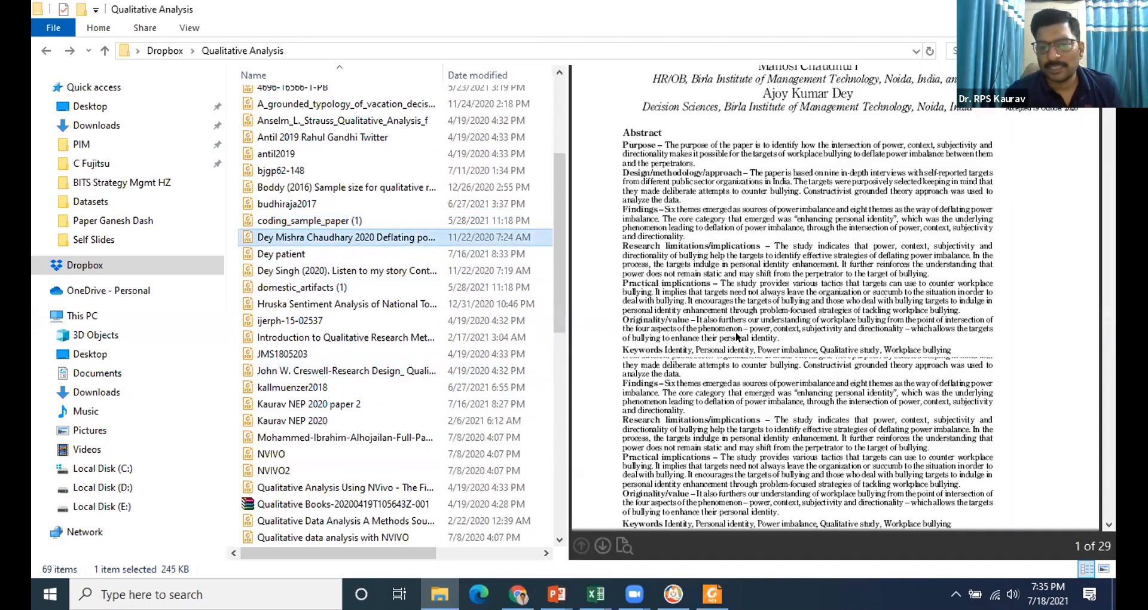
scroll(735, 339, down, 20)
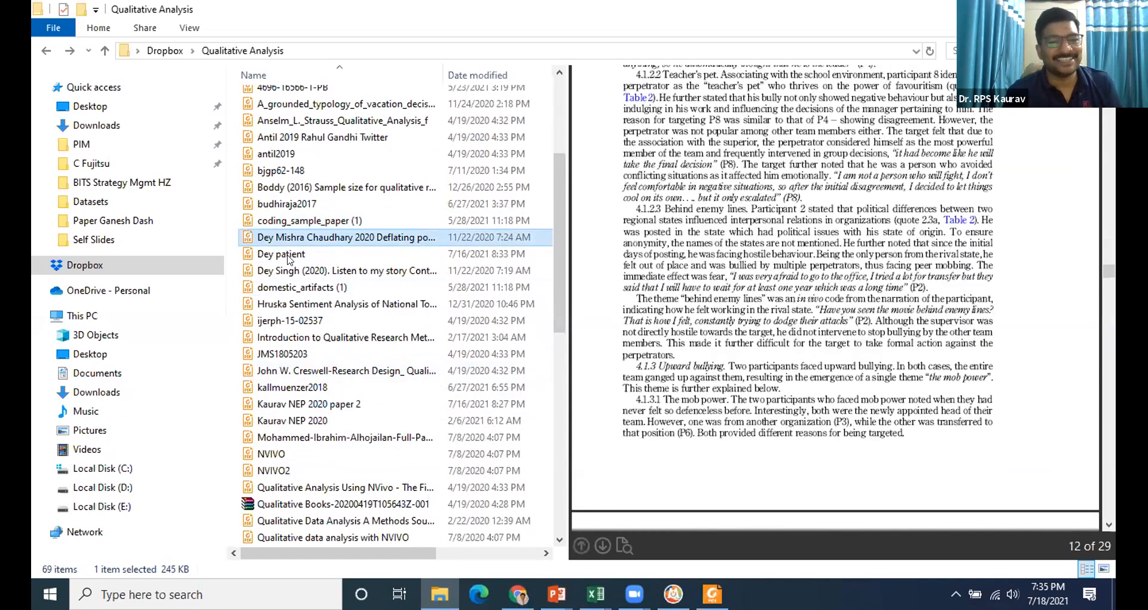
Preview the "Listen to my story" paper, domestic_artifacts (1), the national tourism sentiment analysis paper and ijerph-15-02537.
click(297, 272)
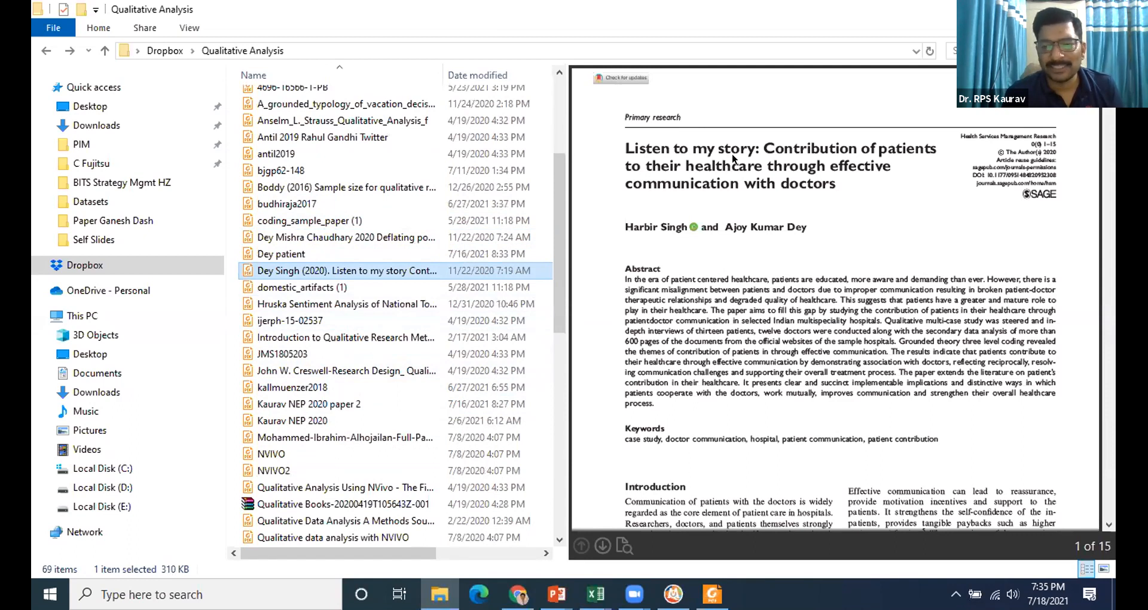
click(371, 288)
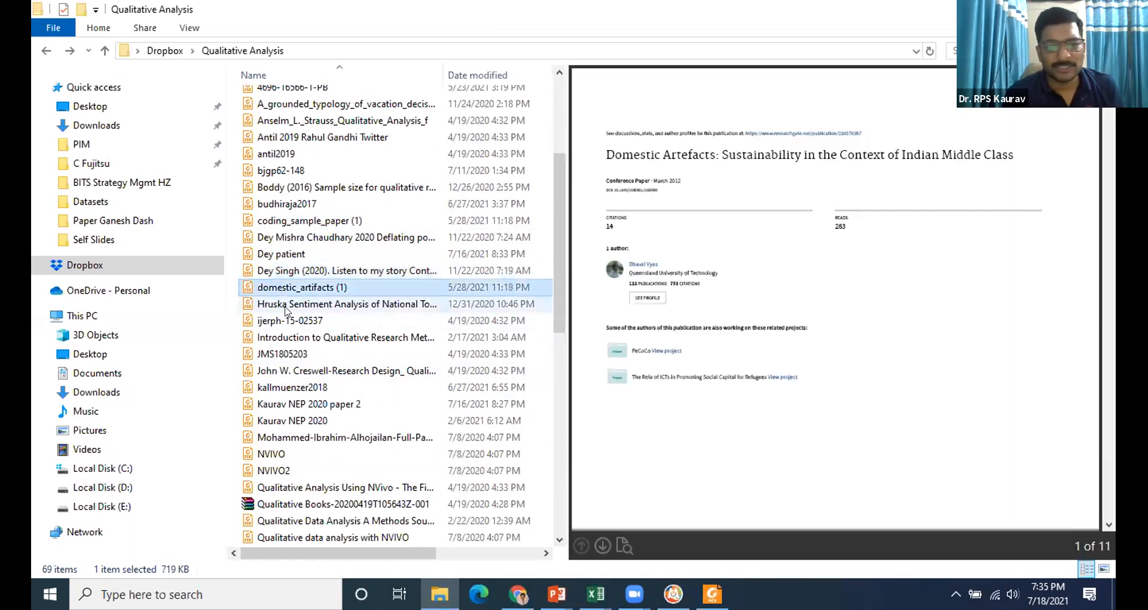
click(286, 305)
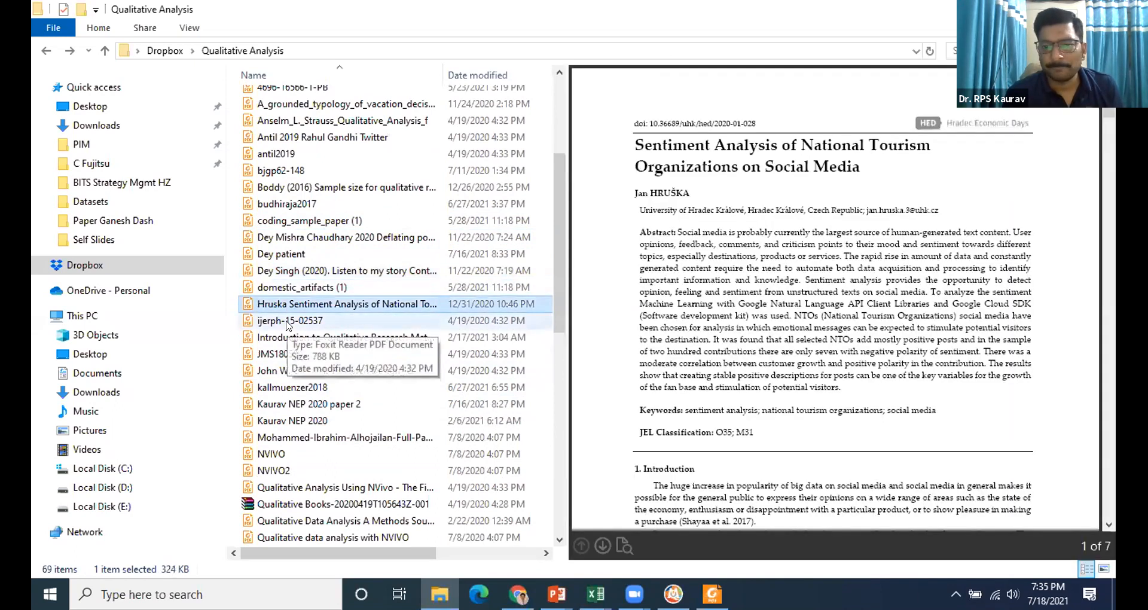
click(287, 324)
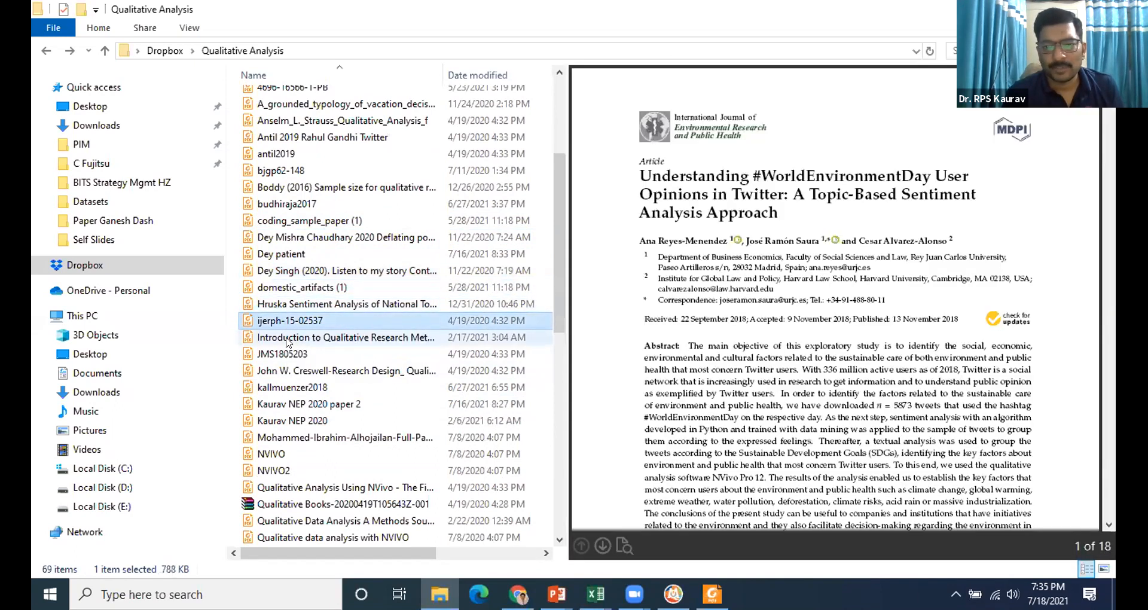
Preview the Introduction to Qualitative Research Methods file, JMS1805203 and the Creswell Research Design book.
click(287, 339)
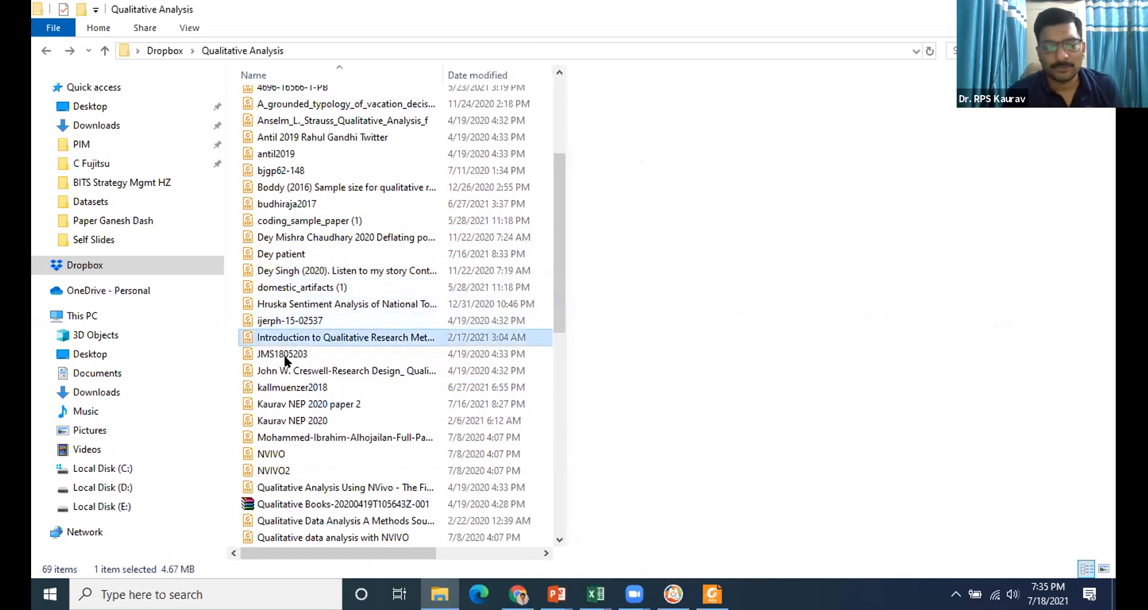
click(284, 354)
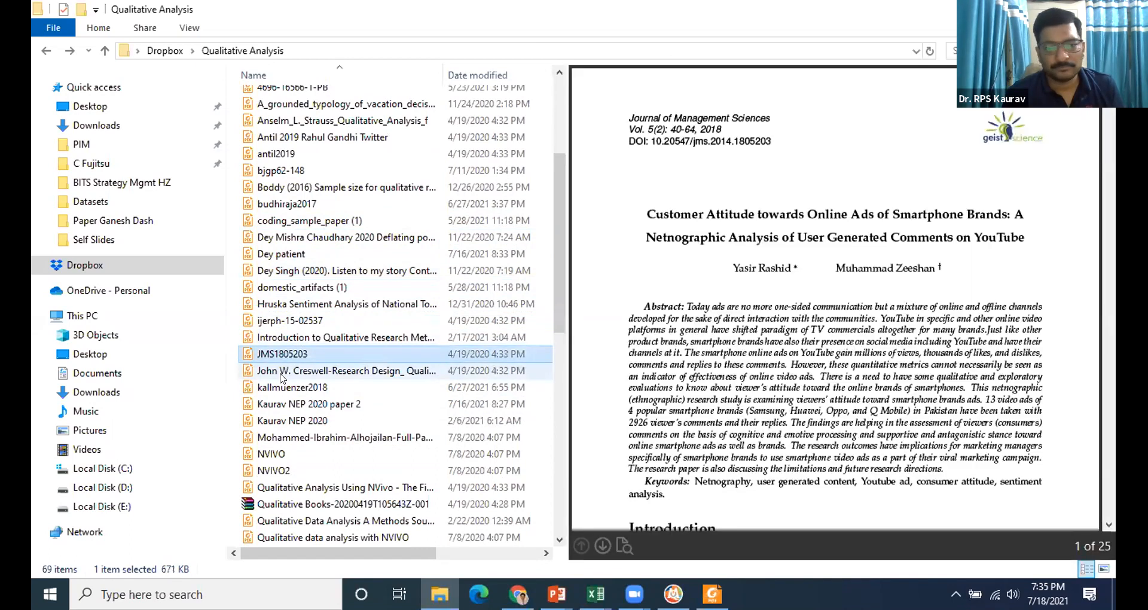
click(281, 375)
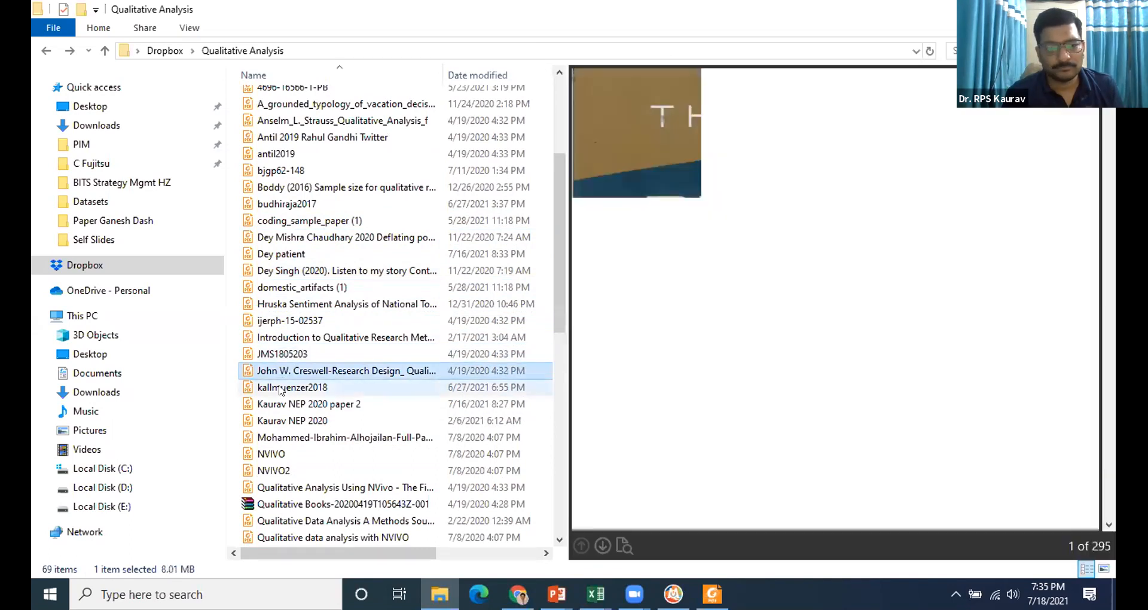
Preview the abstract of kallmuenzer2018 on page 2 and look through the remaining files in the folder.
click(280, 389)
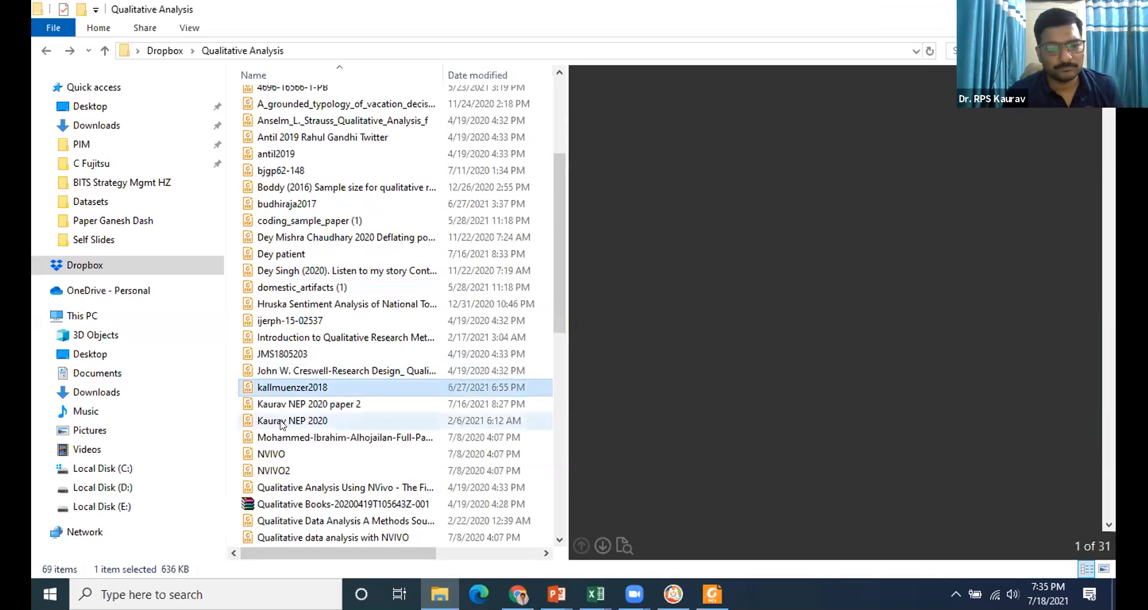
scroll(782, 354, down, 5)
scroll(781, 354, down, 3)
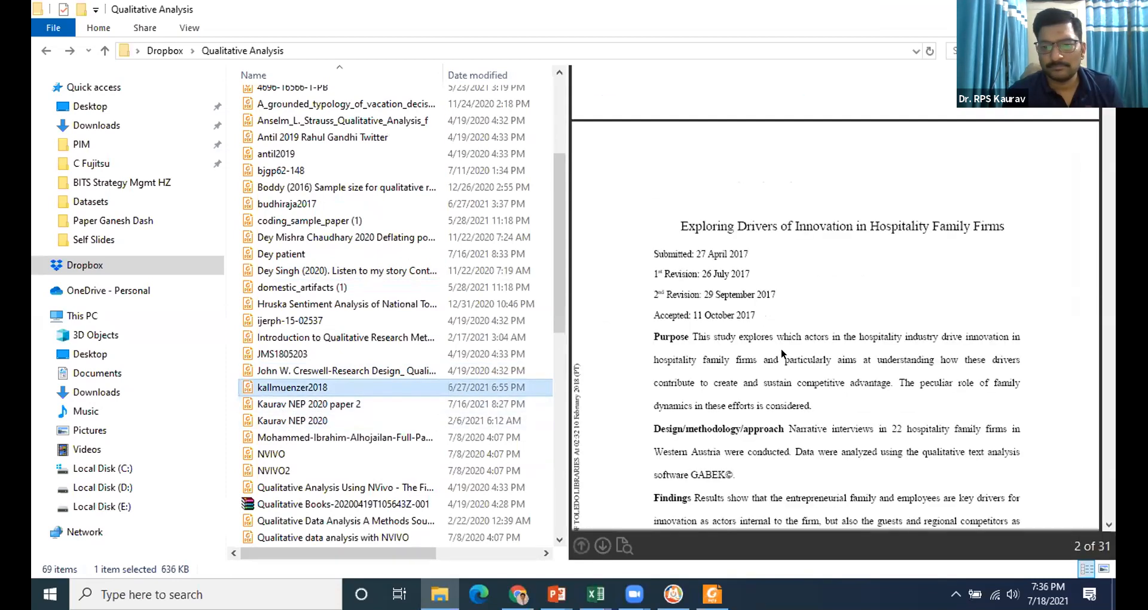
scroll(378, 418, down, 5)
scroll(378, 419, down, 5)
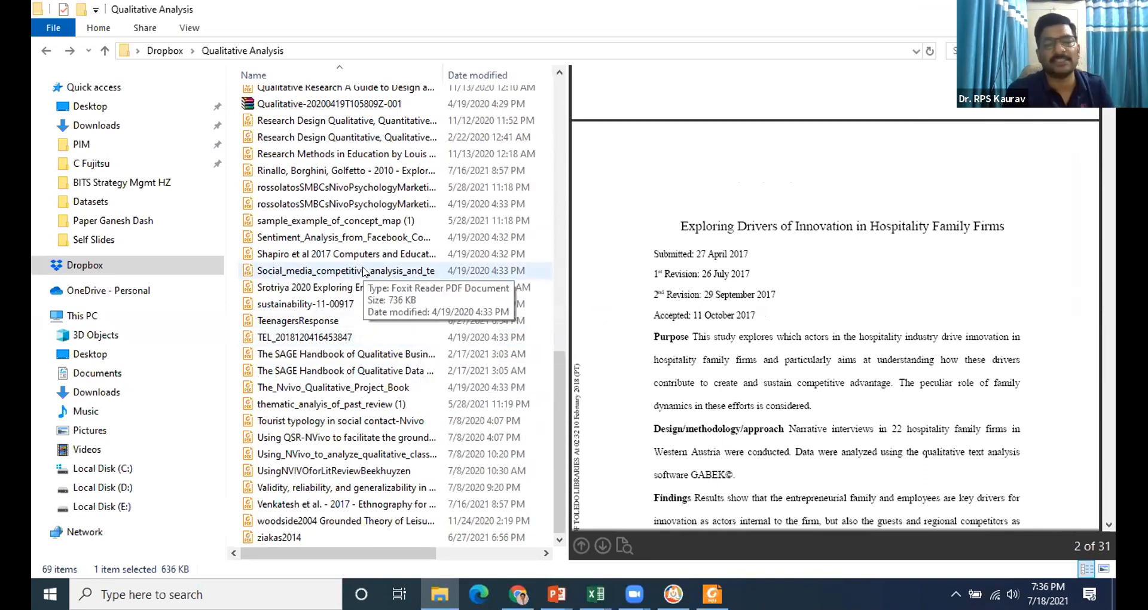
Preview the two NEP 2020 papers, reading the second through its data sources to the word cloud and treemap on page 5.
click(368, 506)
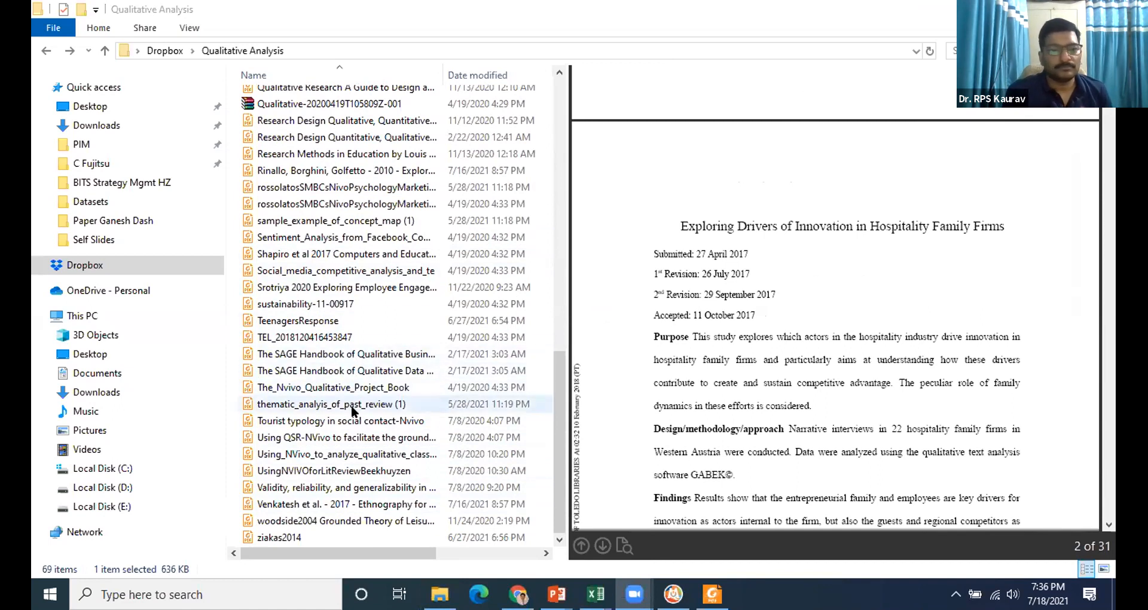
scroll(352, 403, up, 6)
click(340, 194)
click(330, 211)
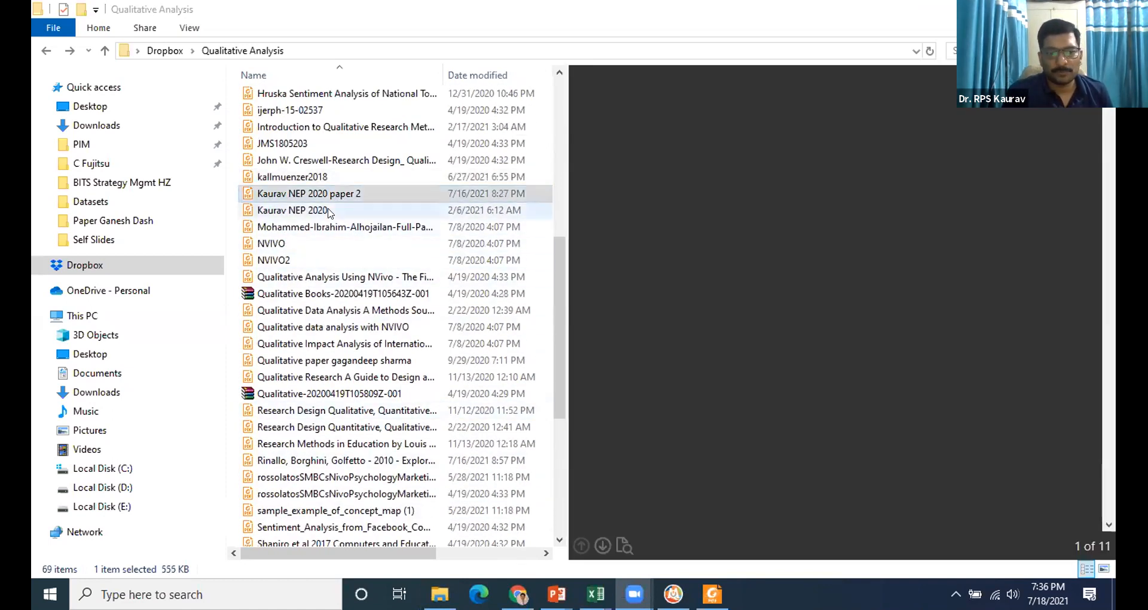
scroll(813, 336, down, 10)
scroll(812, 337, down, 10)
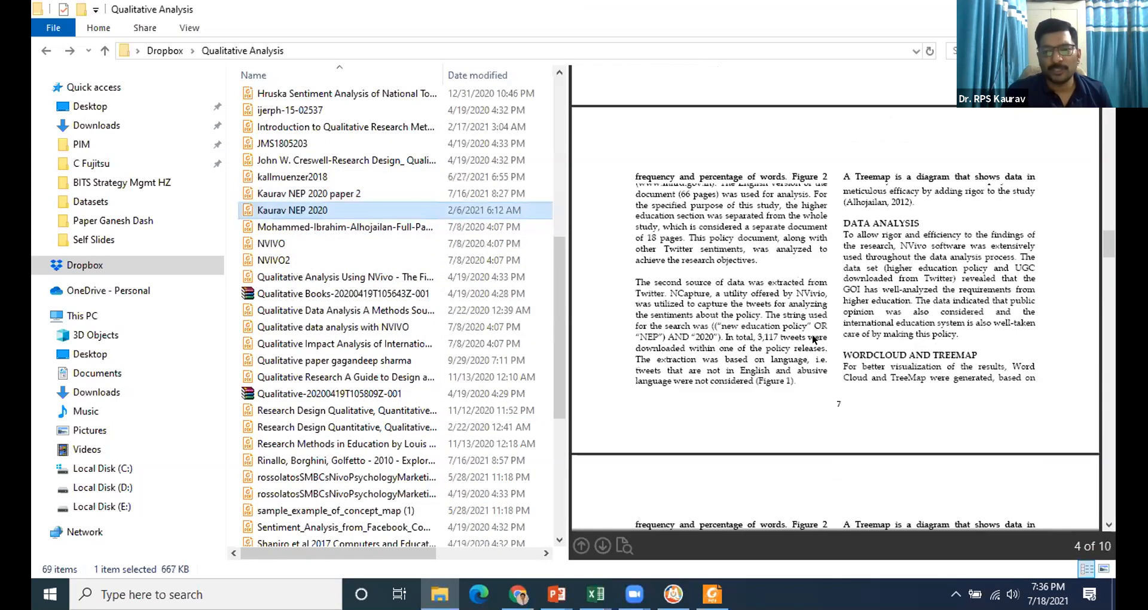
scroll(748, 323, down, 3)
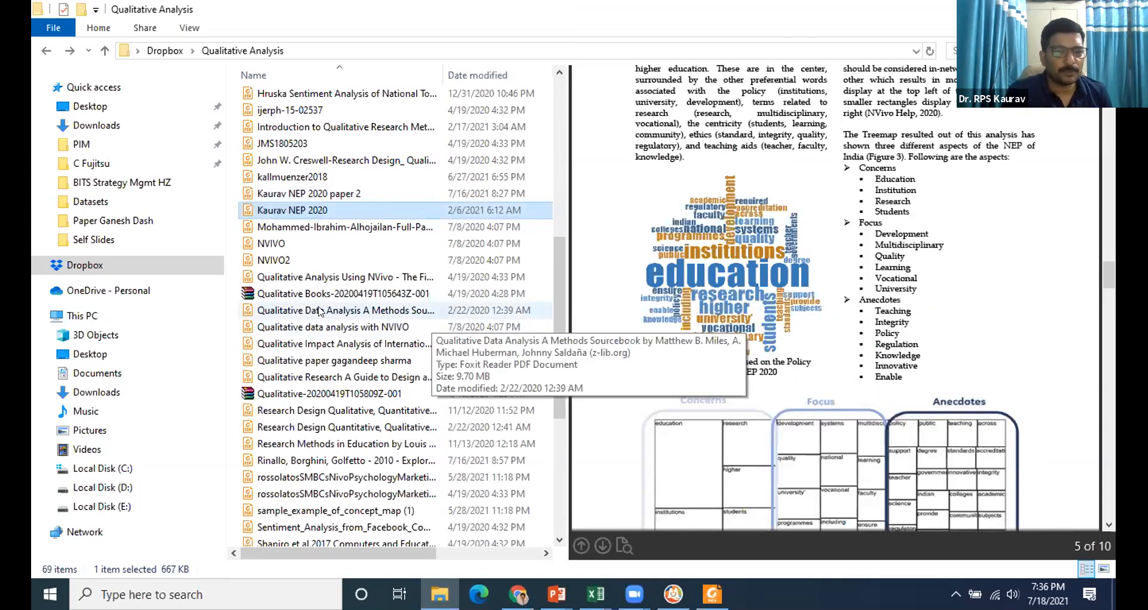
Preview the 2012 thematic analysis review, NVIVO, NVIVO2, the Qualitative Data Analysis Methods Sourcebook and the Qualitative data analysis with NVIVO article.
scroll(319, 311, up, 6)
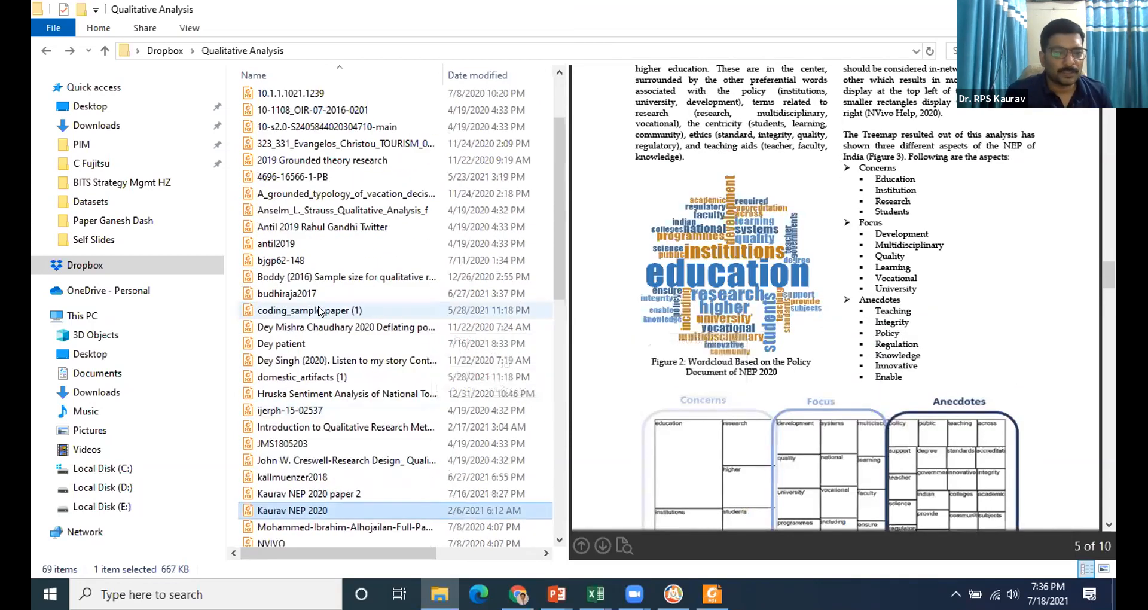
scroll(320, 311, up, 2)
scroll(320, 311, down, 7)
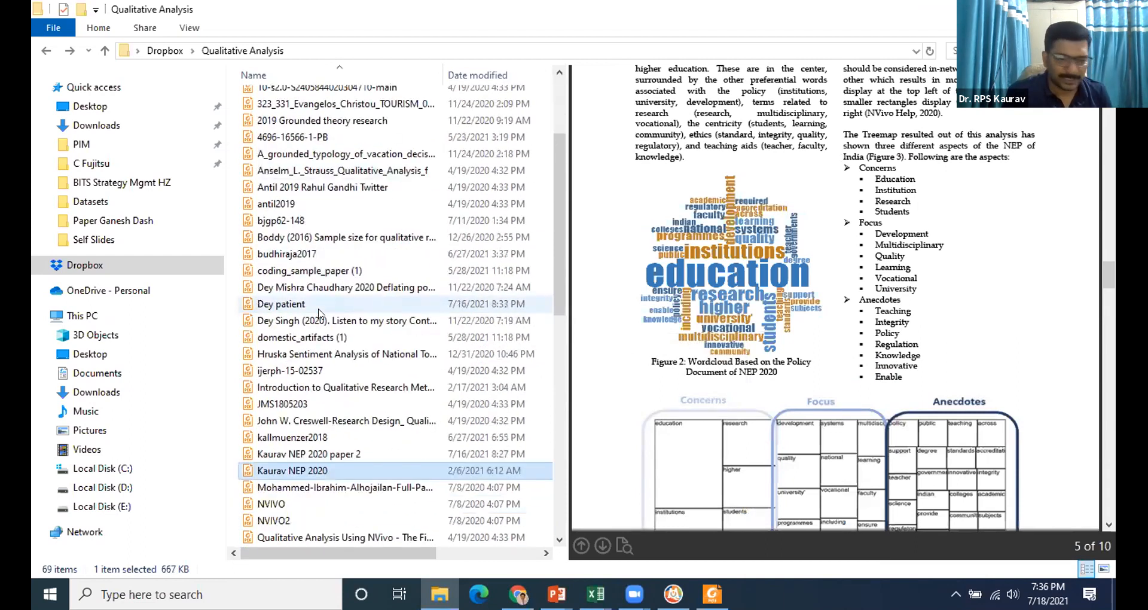
click(339, 290)
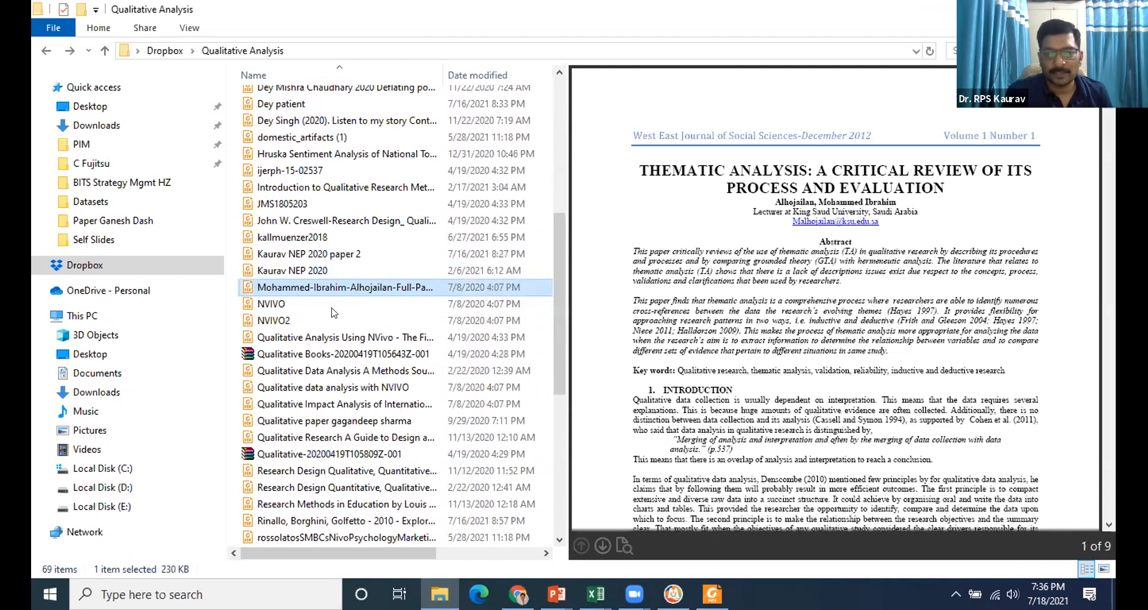
click(332, 308)
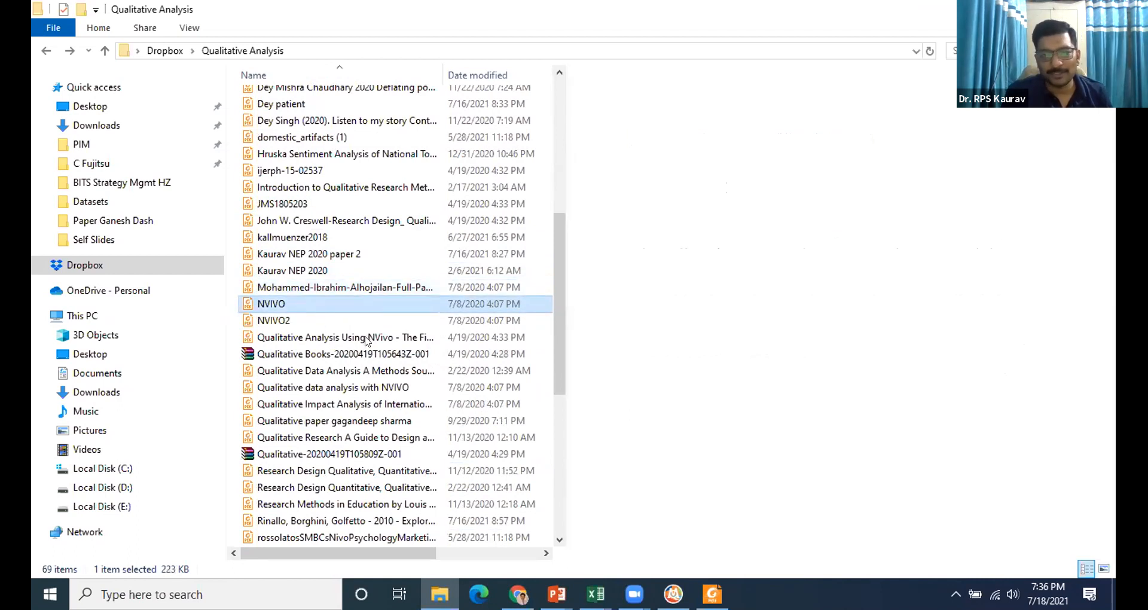
click(341, 323)
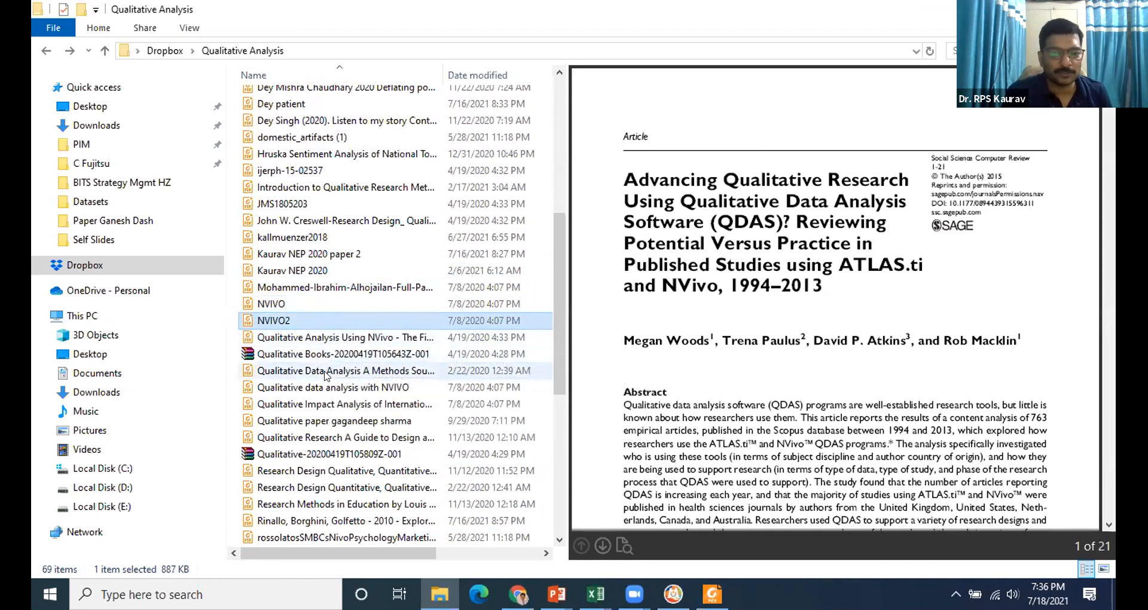
click(326, 374)
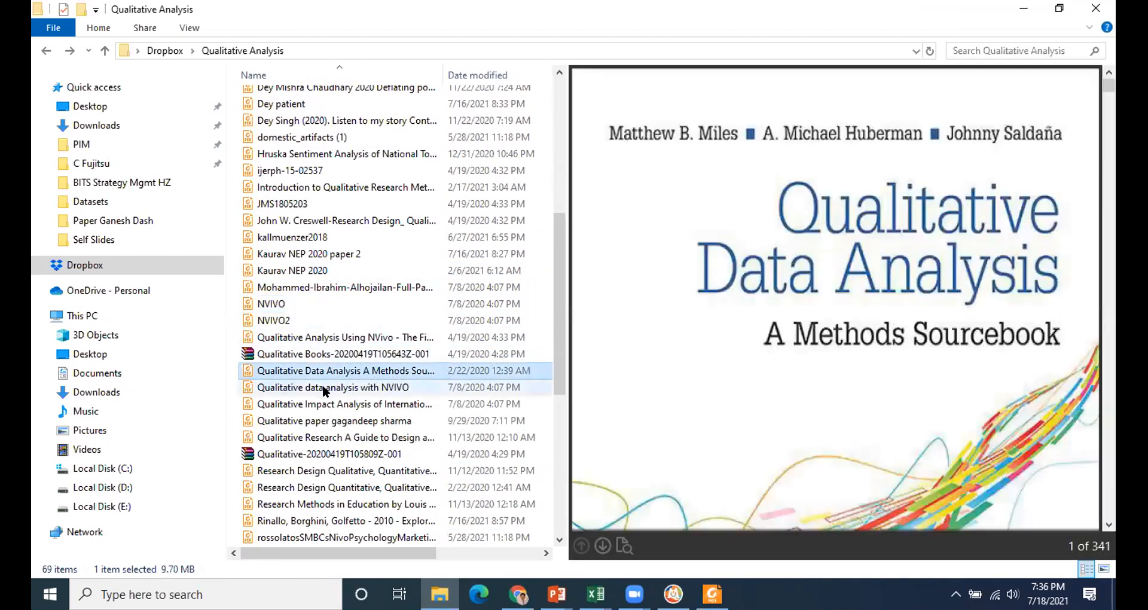
click(326, 389)
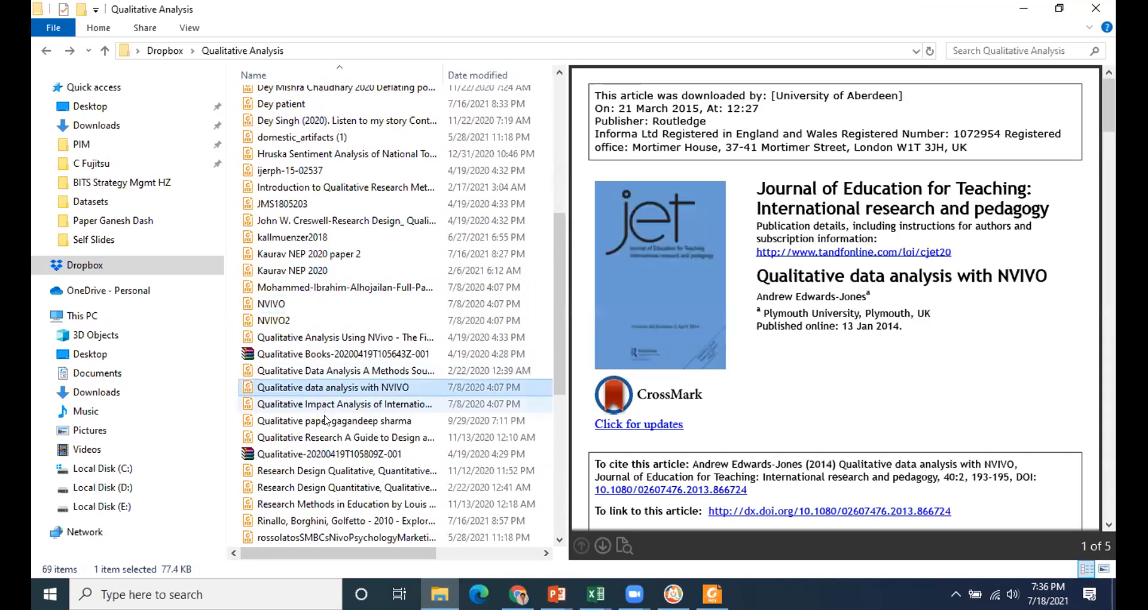
Open the qualitative enquiry paper on Covid-19 responses in South Asia and read its abstract and the interviewee lists in Tables 1 and 2.
click(325, 420)
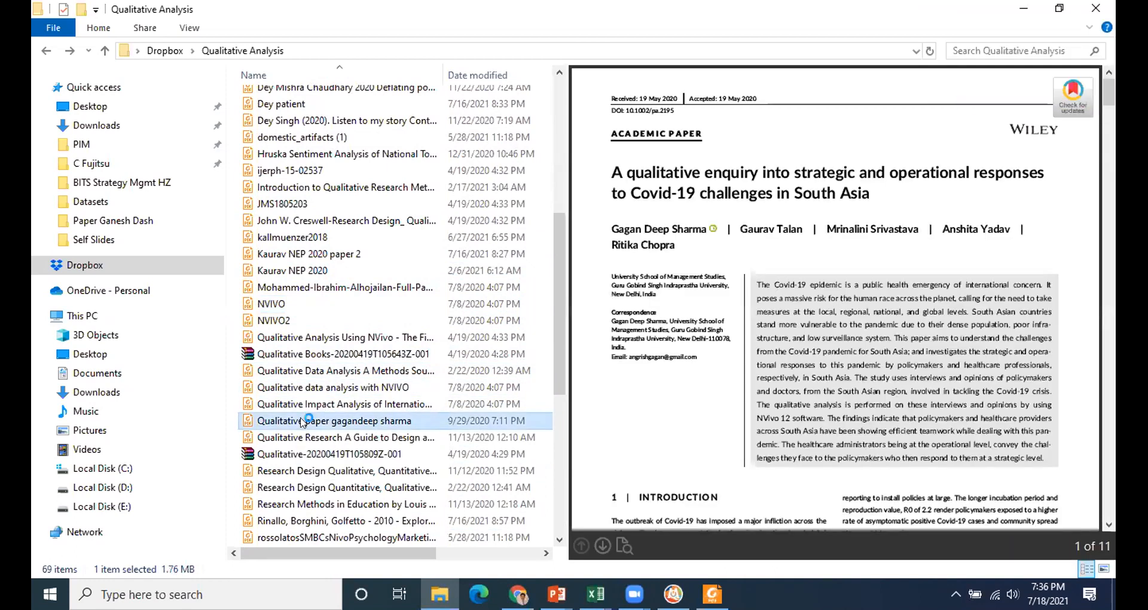
double_click(297, 422)
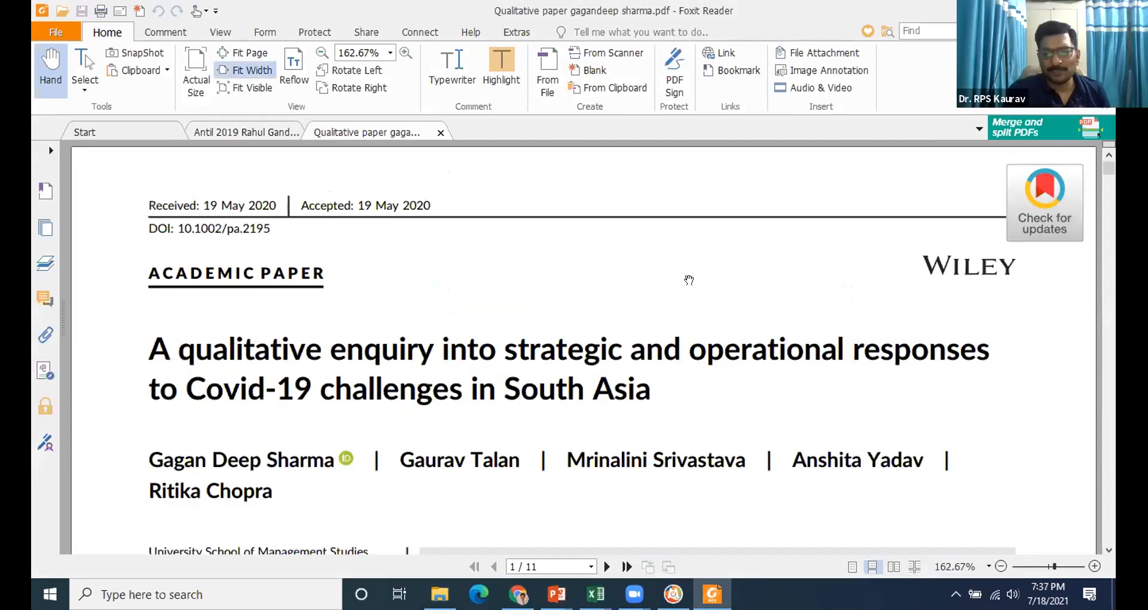
scroll(137, 374, down, 1)
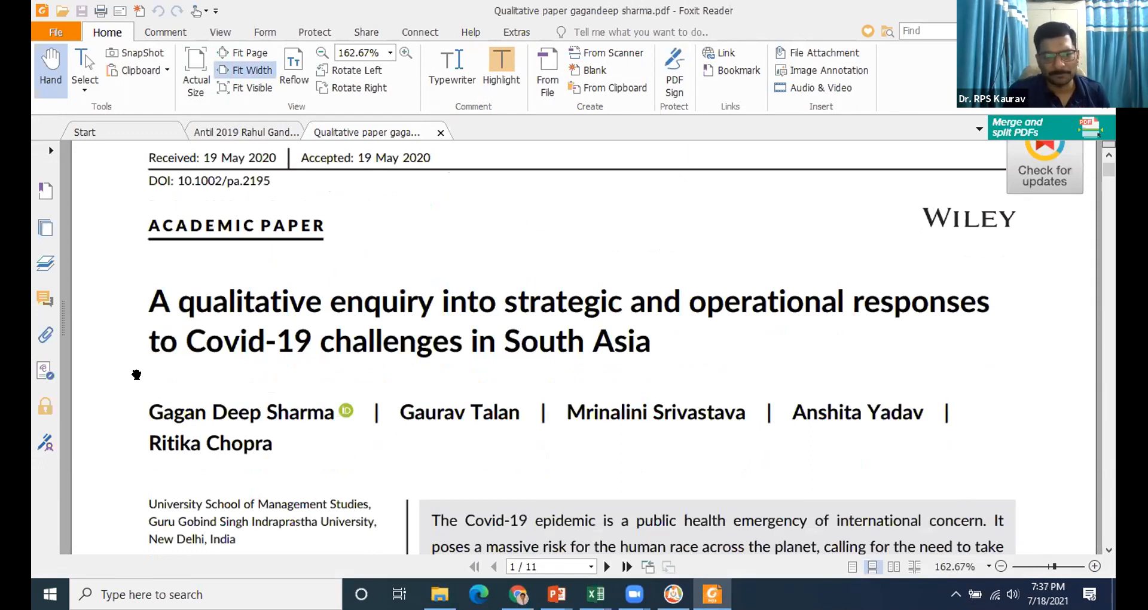
scroll(231, 395, down, 4)
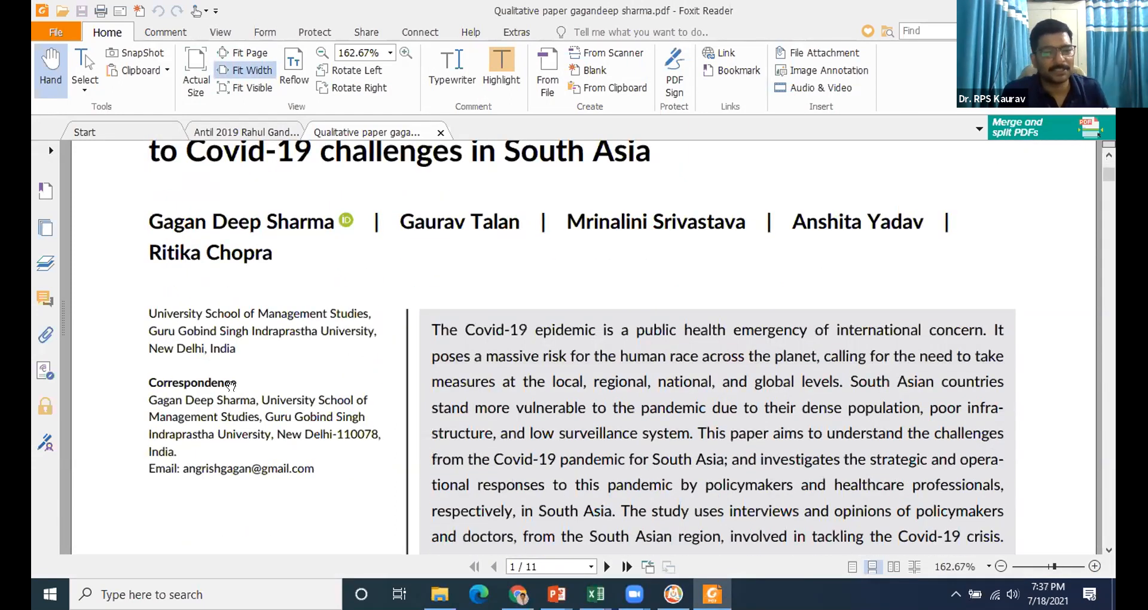
scroll(230, 385, down, 6)
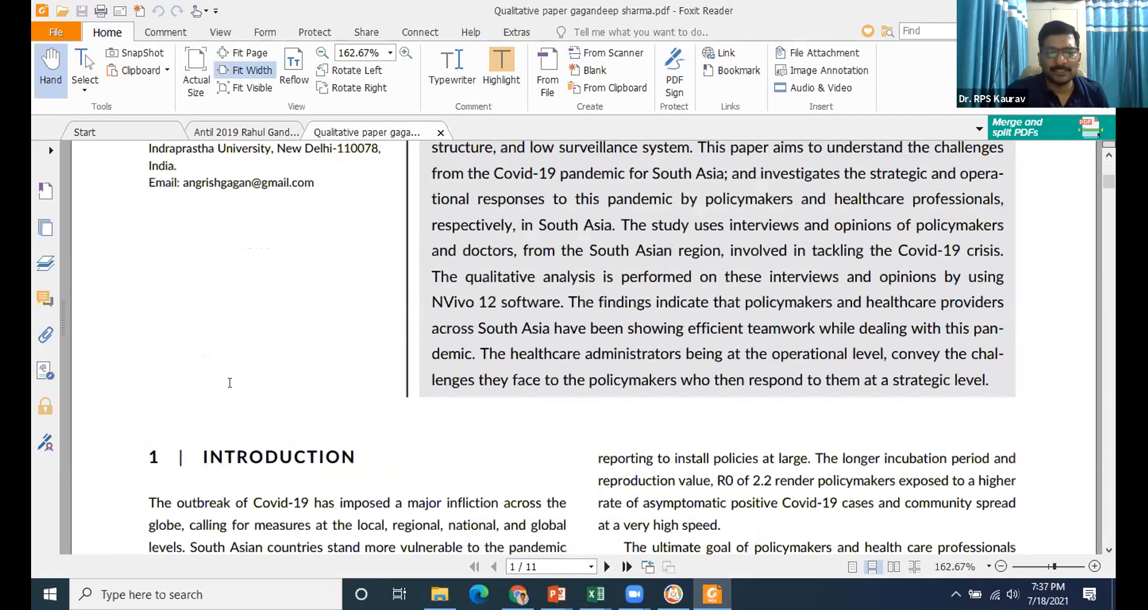
scroll(230, 382, down, 20)
scroll(197, 439, up, 6)
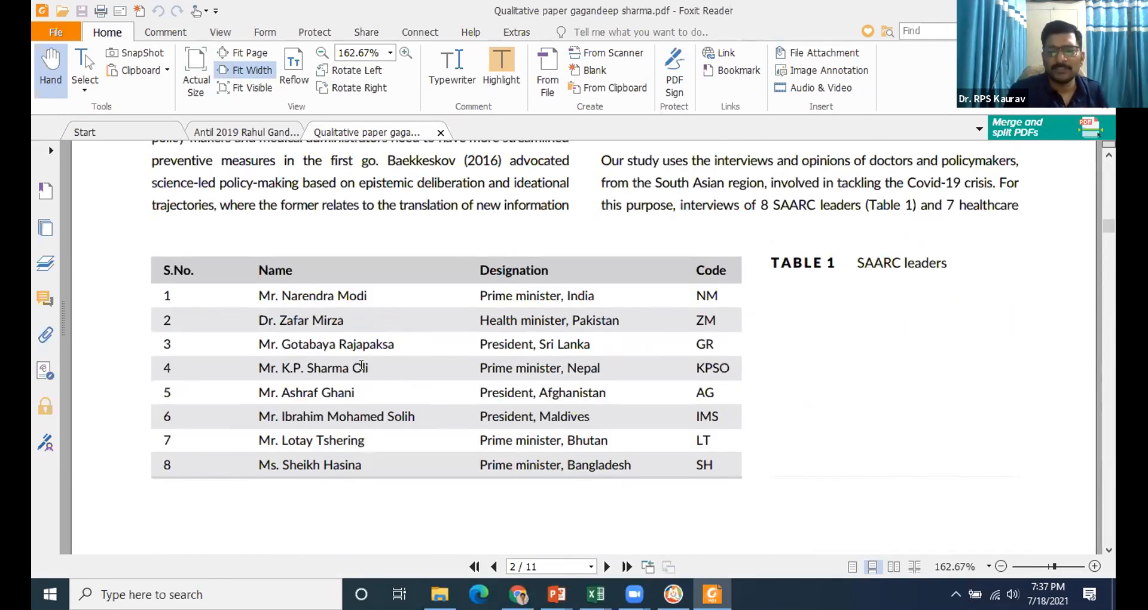
scroll(361, 366, down, 11)
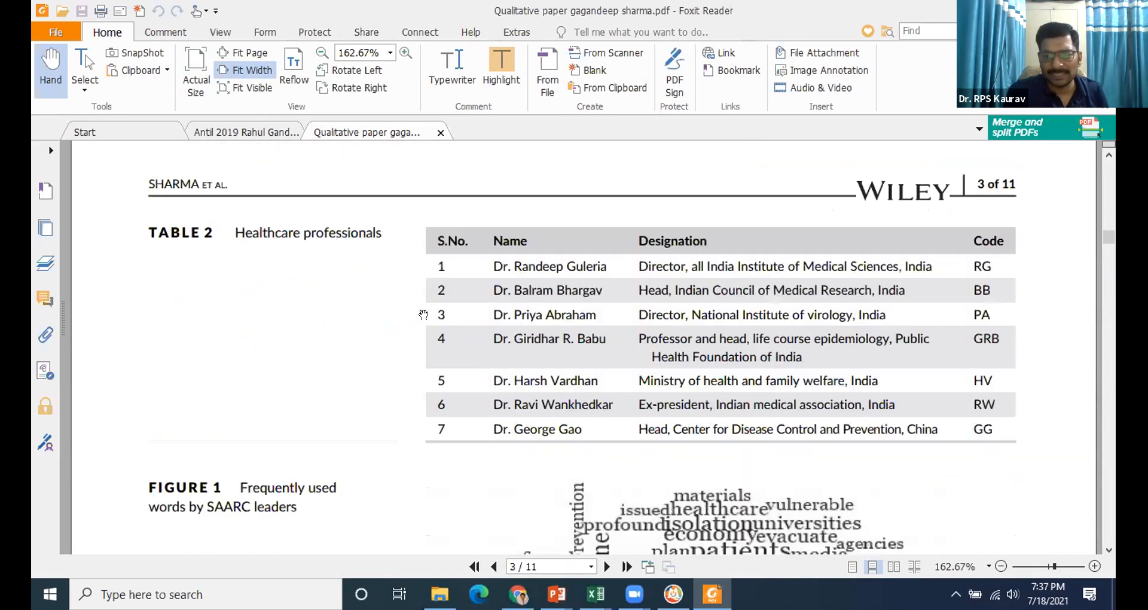
Examine the paper's word clouds in Figures 1 and 2 and the SAARC leaders' word frequency table on pages 3 and 4.
scroll(422, 315, down, 5)
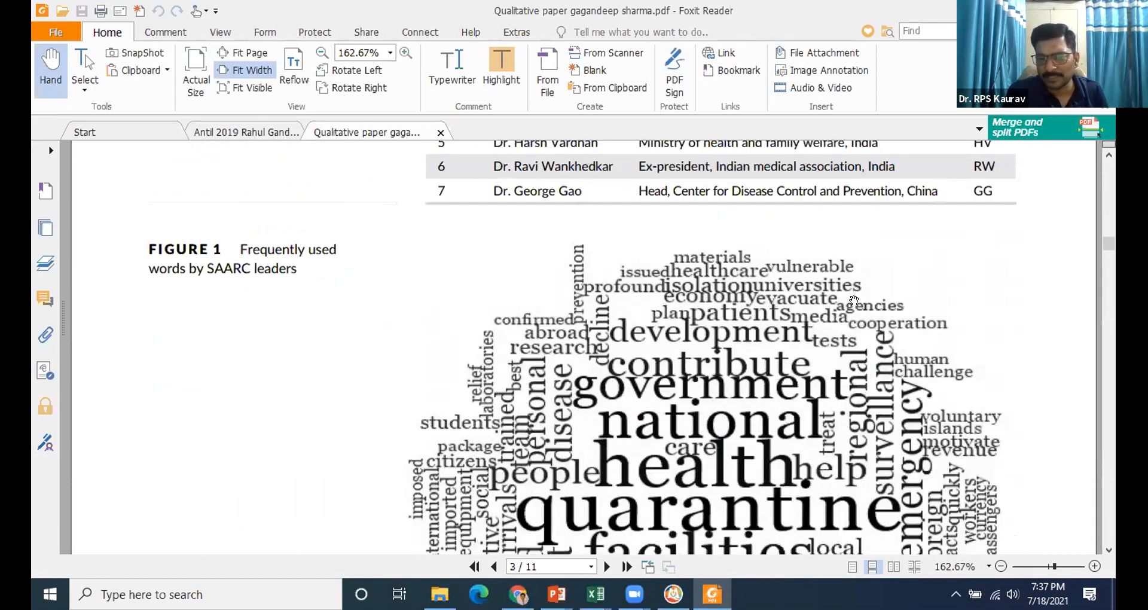
scroll(739, 344, down, 3)
scroll(735, 347, down, 2)
scroll(735, 348, down, 3)
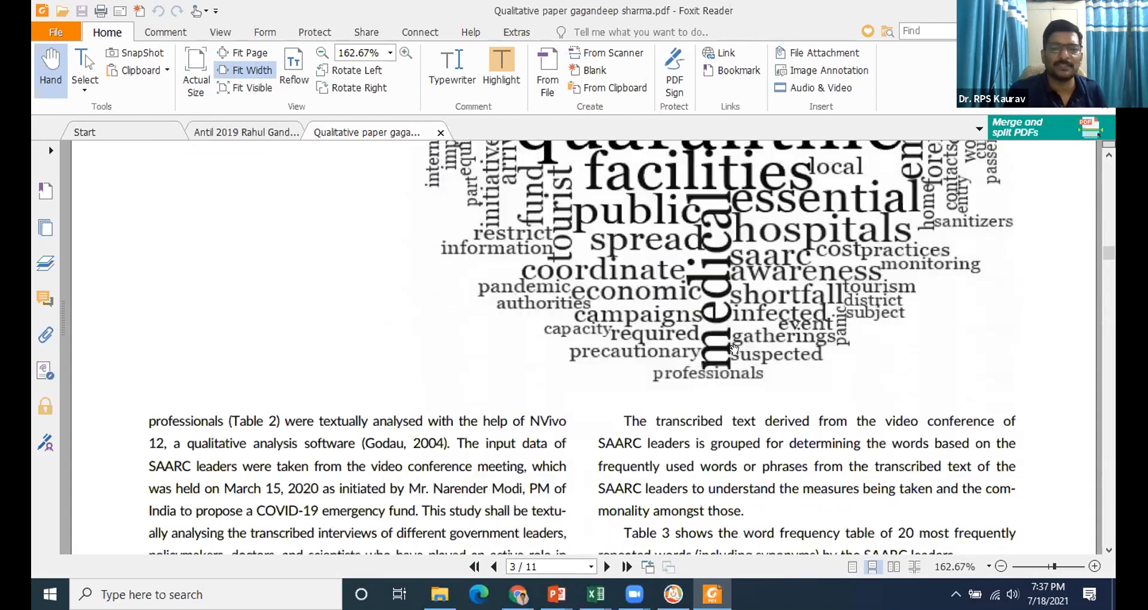
scroll(731, 351, down, 5)
scroll(730, 353, down, 10)
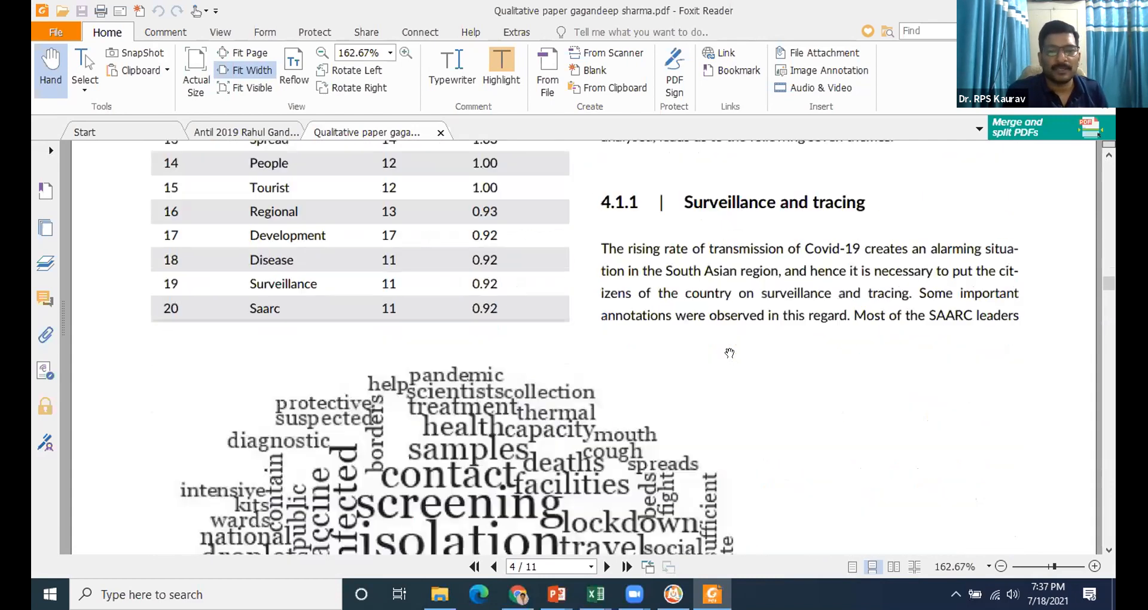
scroll(729, 353, up, 15)
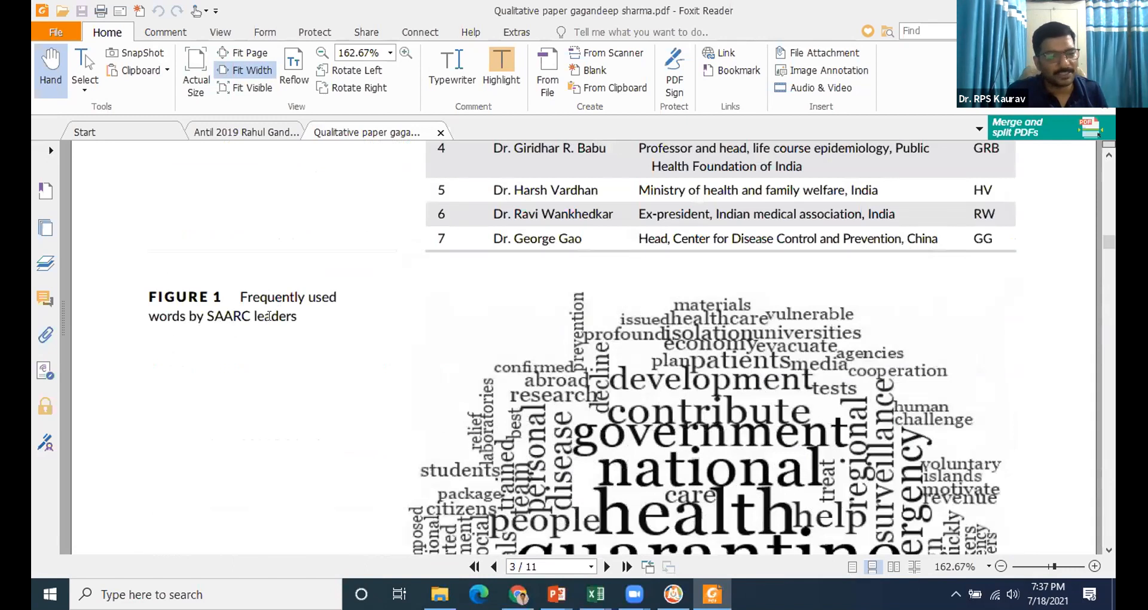
scroll(488, 388, down, 10)
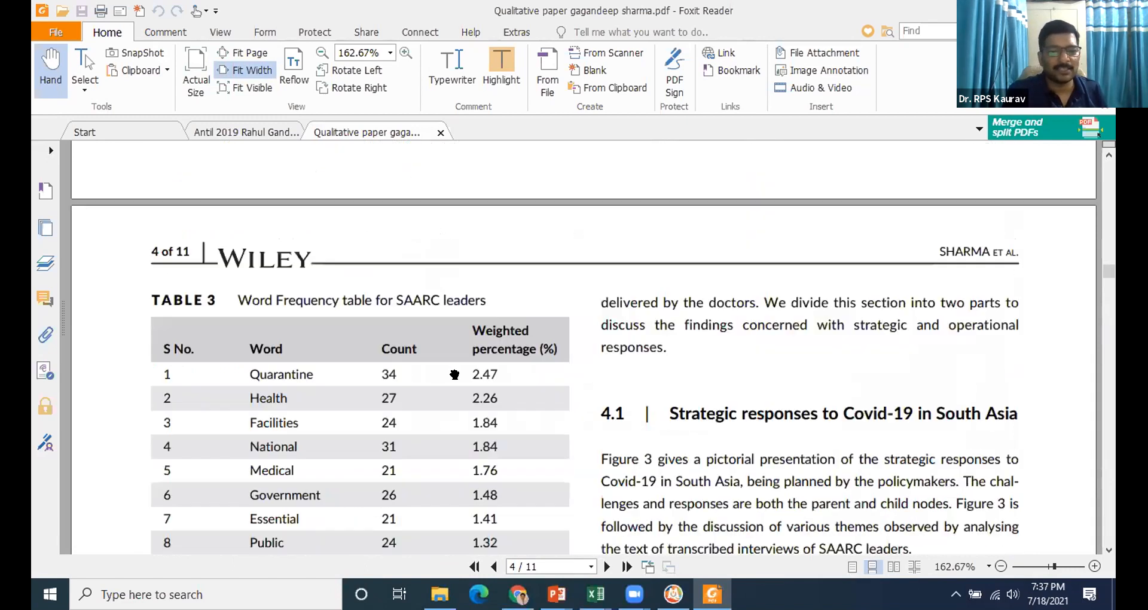
scroll(450, 373, down, 10)
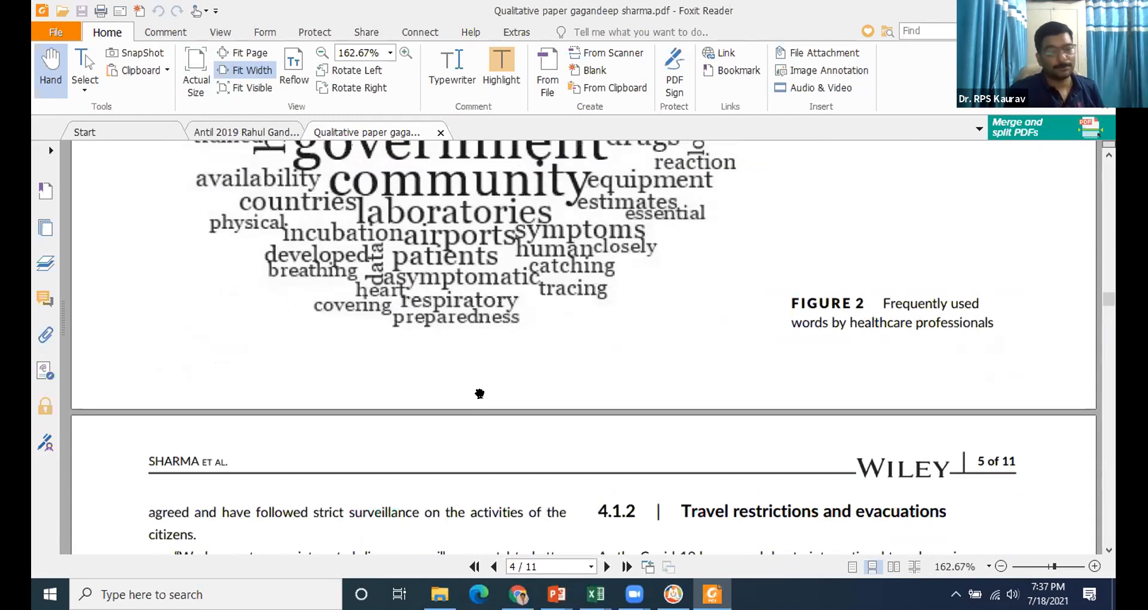
Return to the Qualitative Analysis folder and look through the remaining files.
click(440, 594)
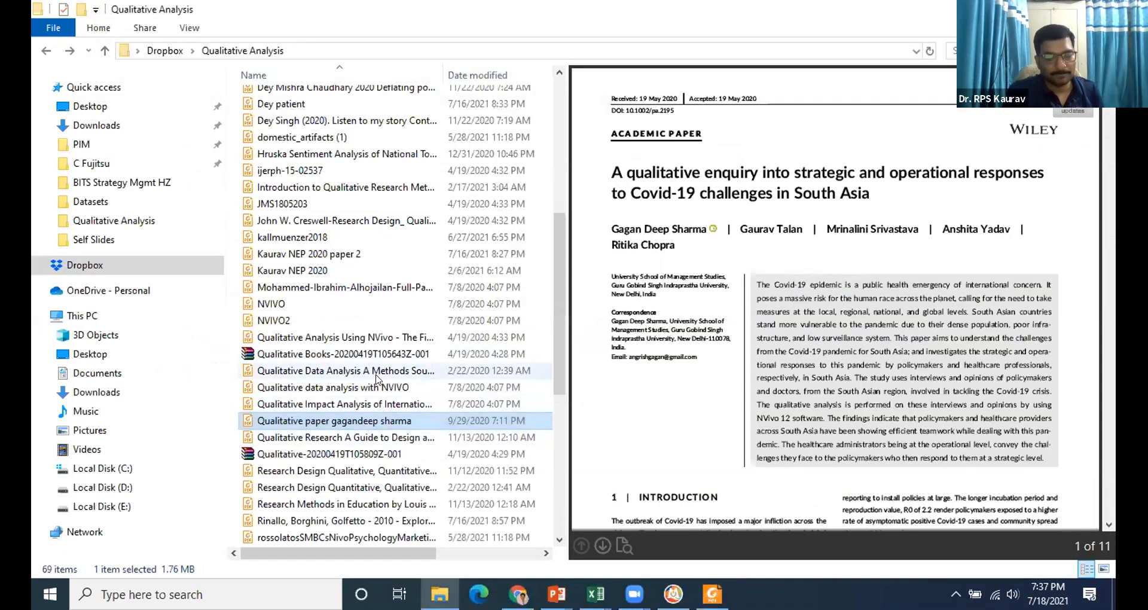
scroll(366, 428, down, 3)
scroll(377, 375, down, 2)
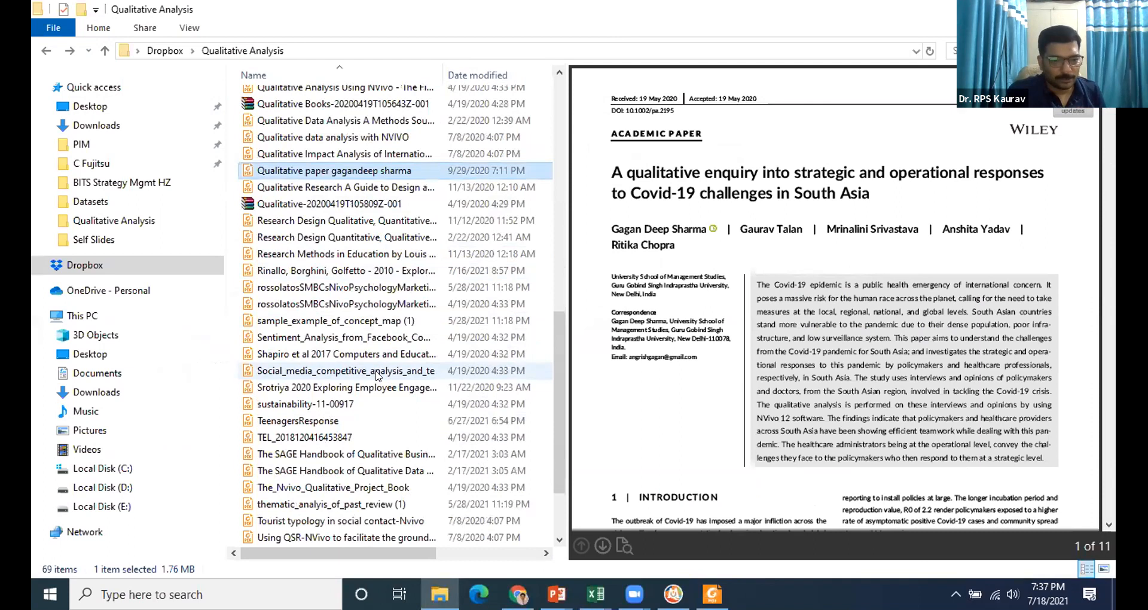
scroll(376, 375, down, 2)
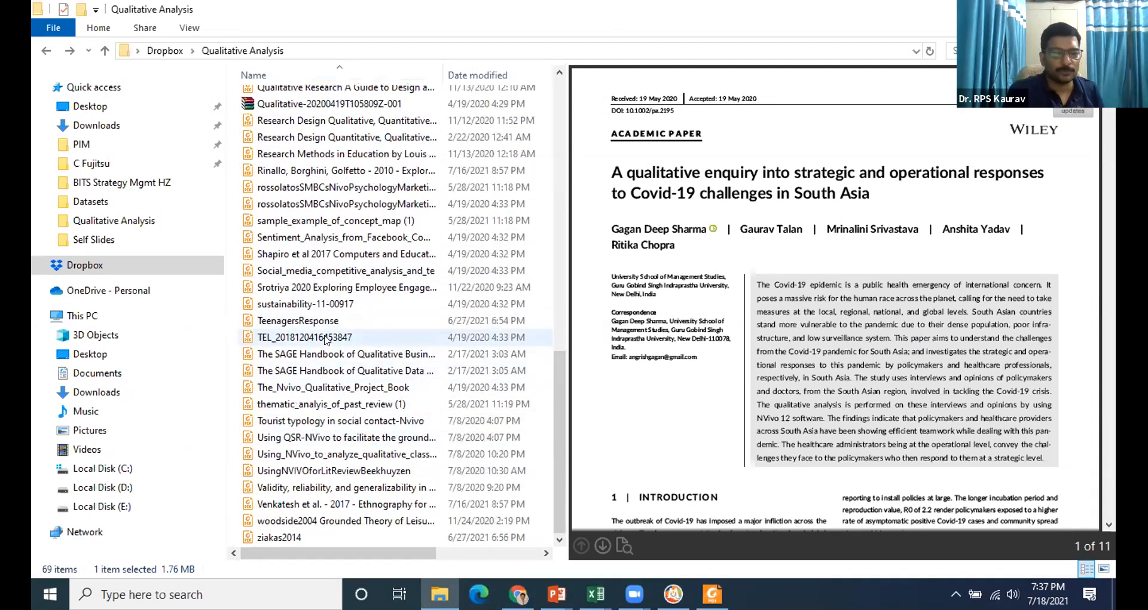
scroll(323, 338, up, 7)
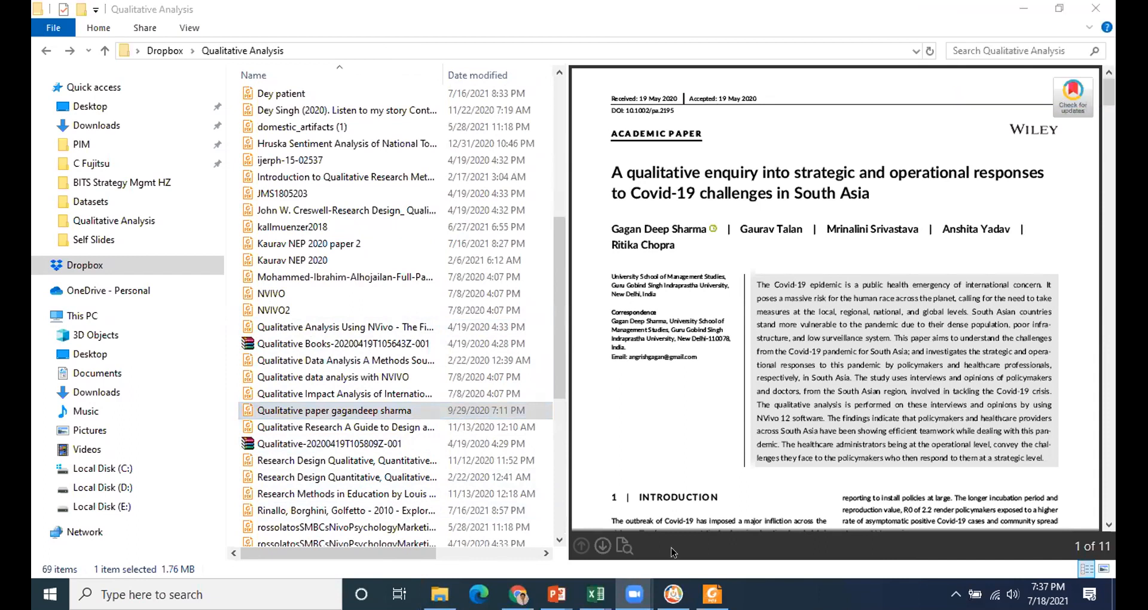
Switch to MAXQDA and close the Retrieved Segments window.
click(674, 593)
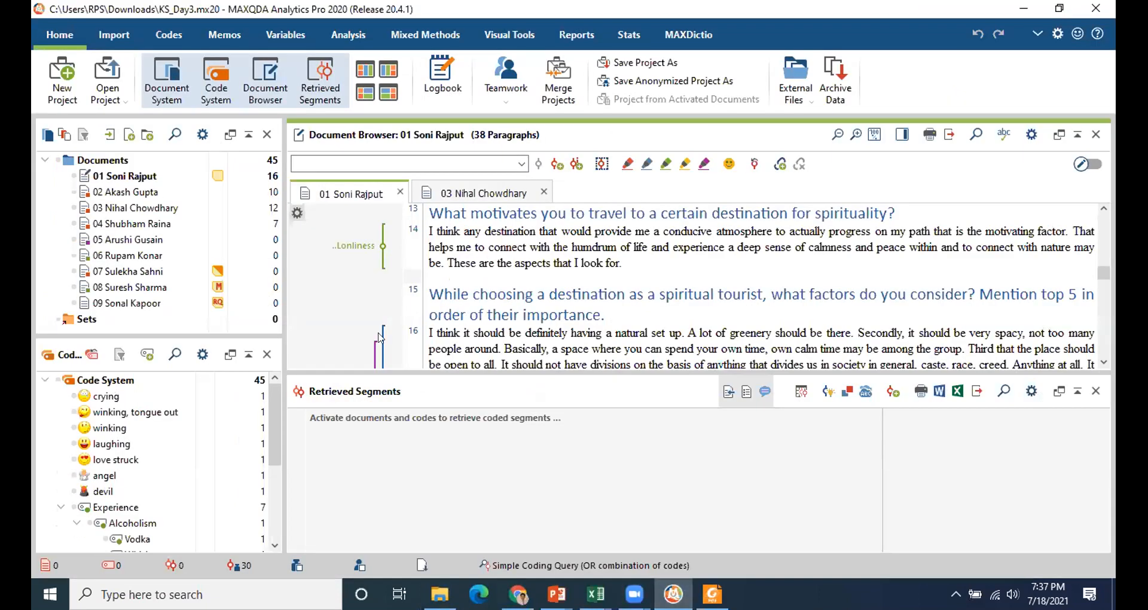
click(1096, 390)
click(1096, 390)
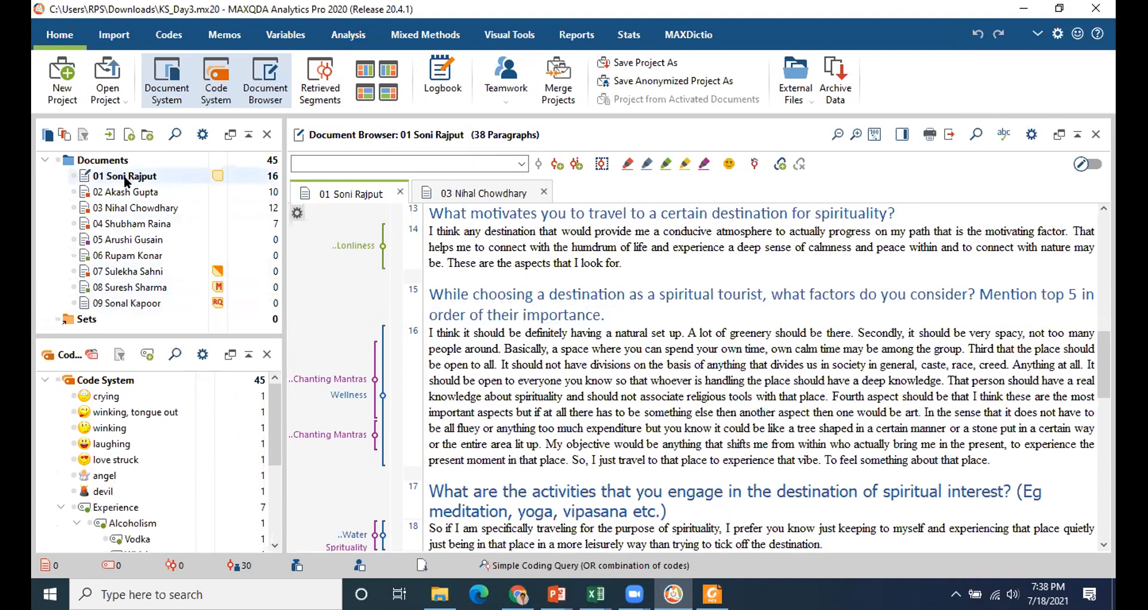
Open the Overview of Codes for all documents in the project.
mouse_move(125, 175)
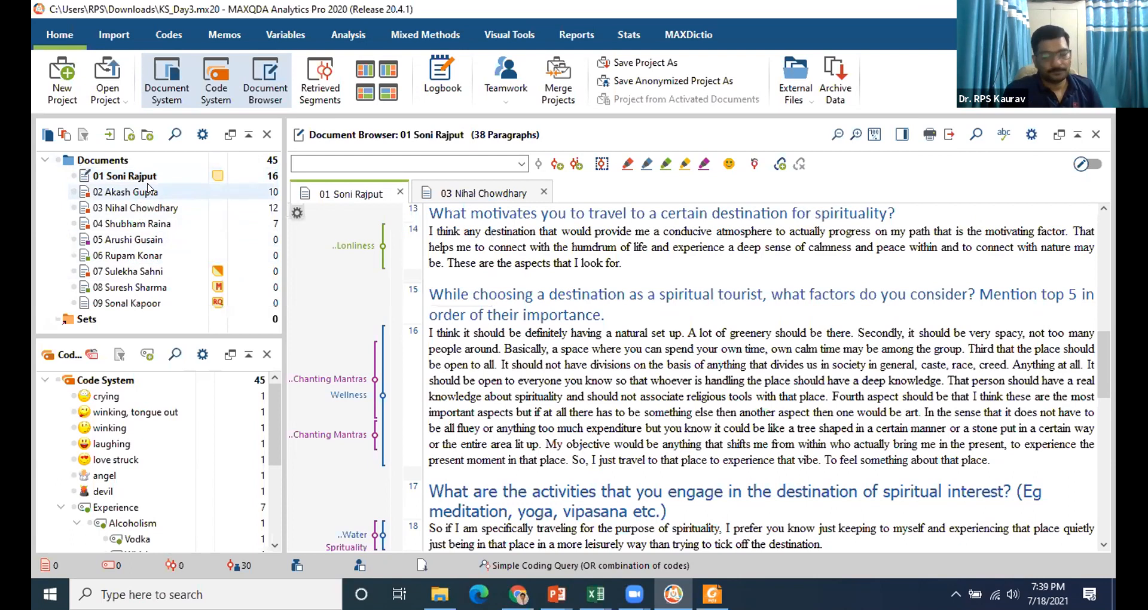
mouse_move(137, 178)
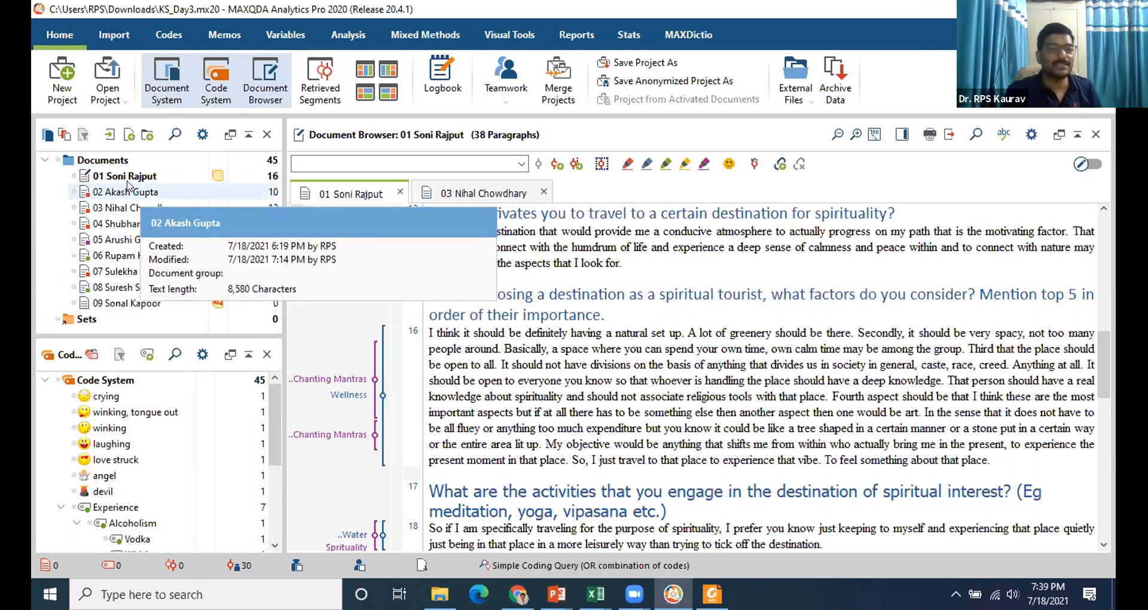
click(103, 162)
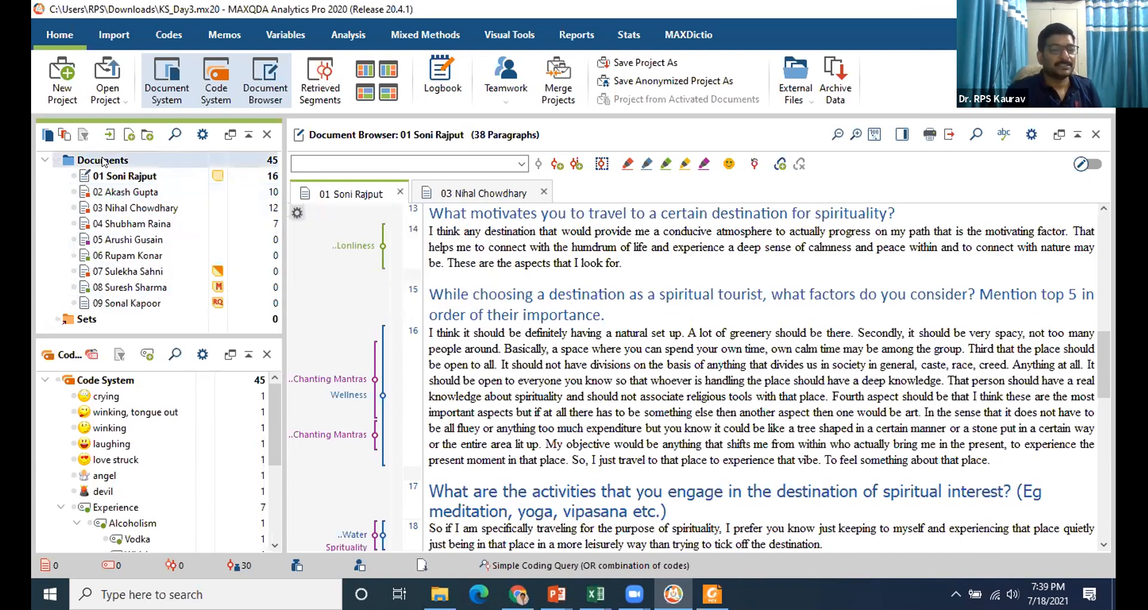
right_click(103, 161)
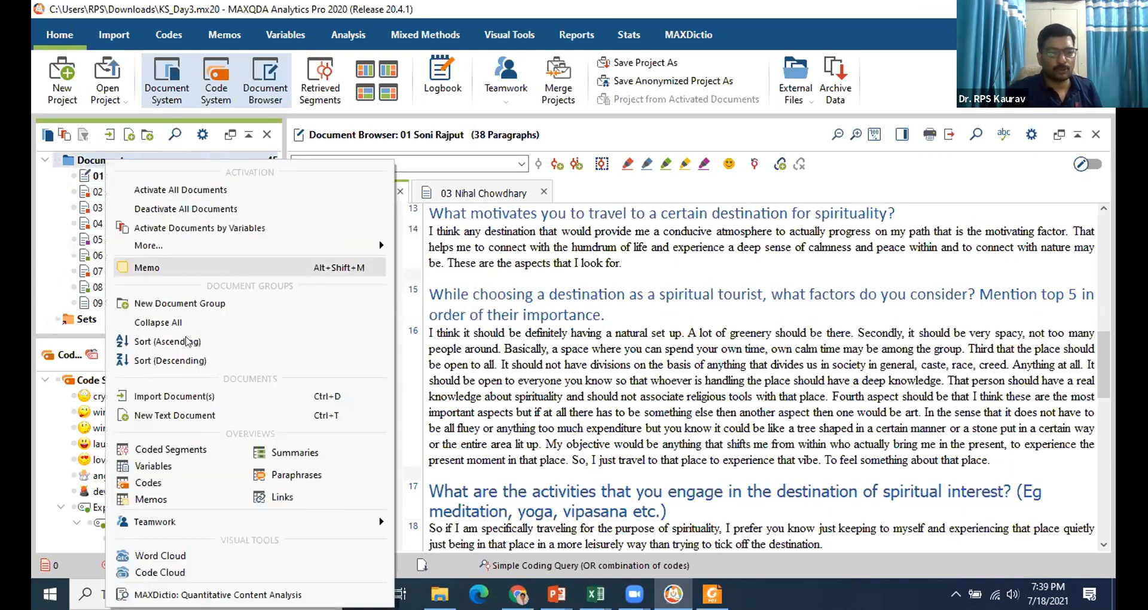
click(148, 482)
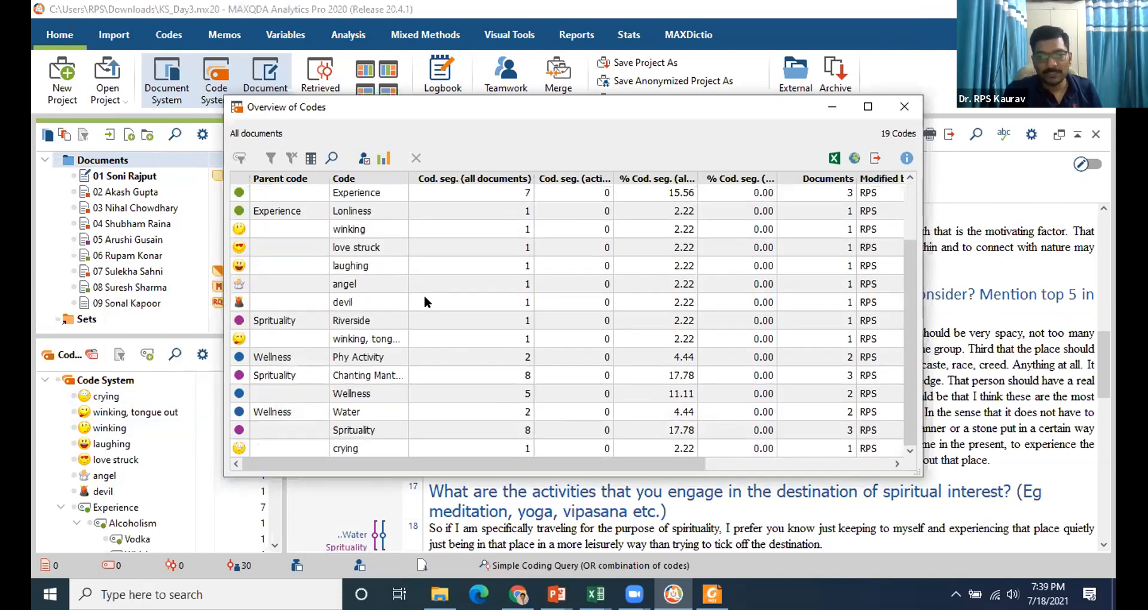
Open the statistics for coded segments across all documents from the code overview and look through the frequency table.
scroll(424, 295, up, 2)
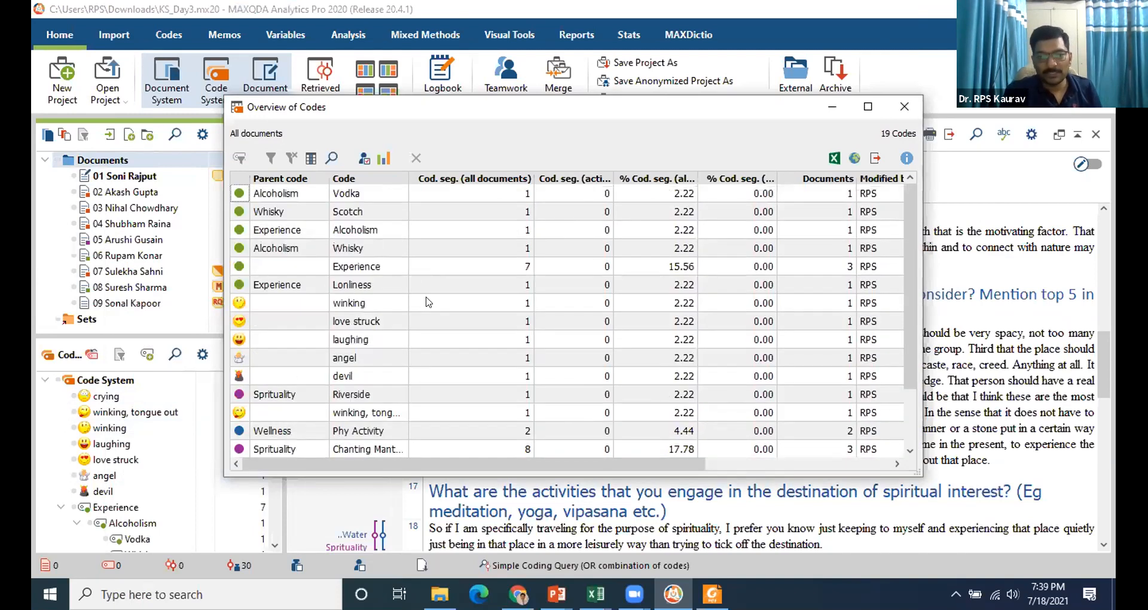
click(382, 159)
scroll(598, 291, down, 2)
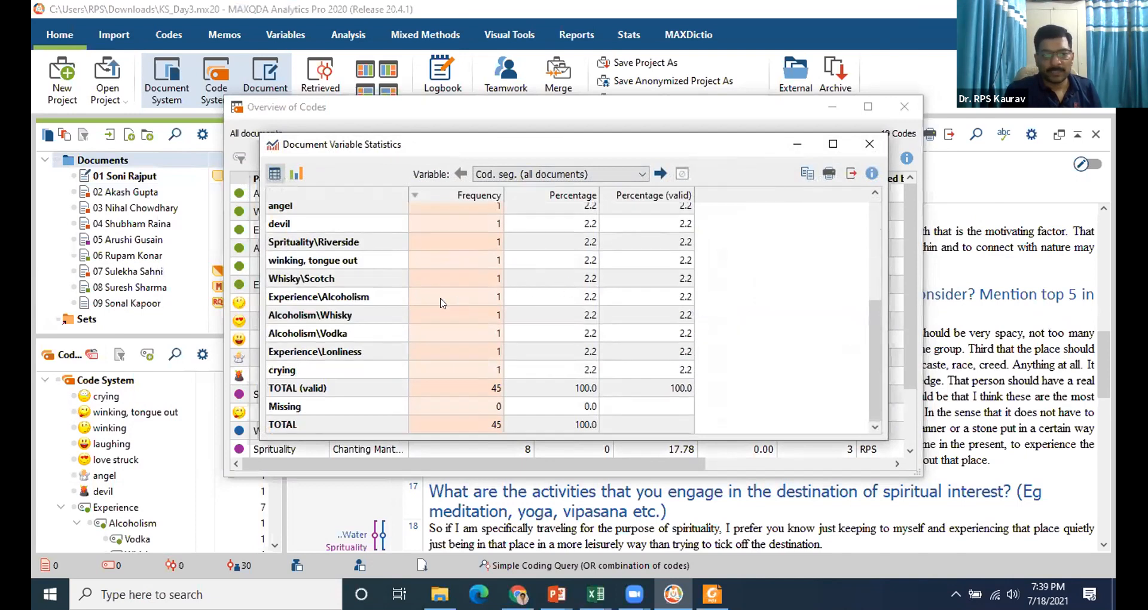
scroll(598, 290, up, 4)
Maximize the statistics window, chart the code frequencies as a pie and as horizontal bars, and return to the table view.
click(296, 174)
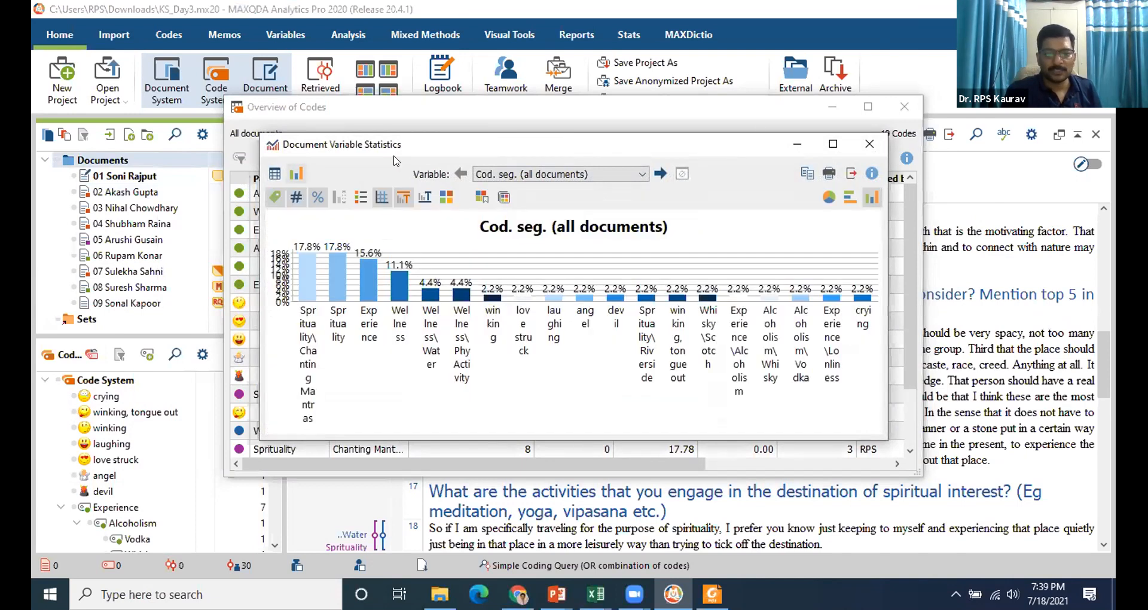
click(833, 144)
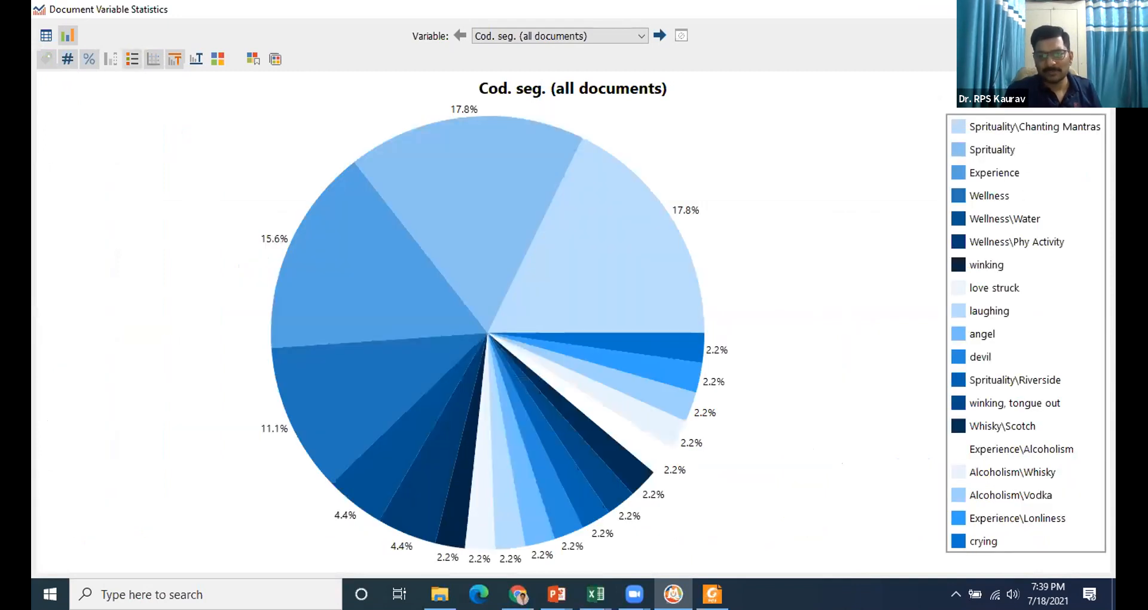
click(1041, 59)
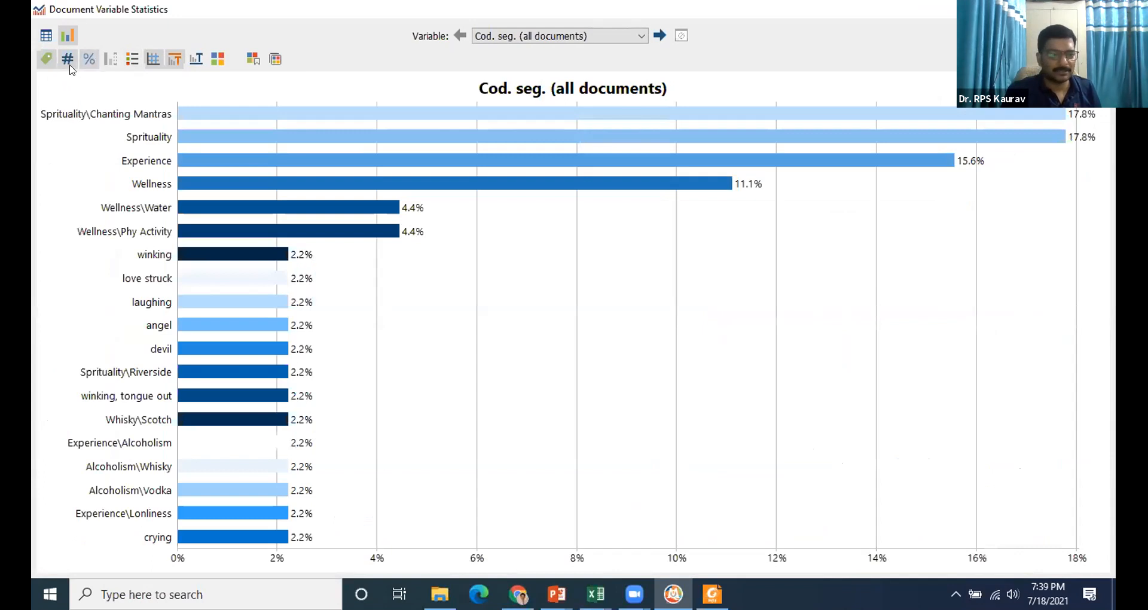
click(47, 36)
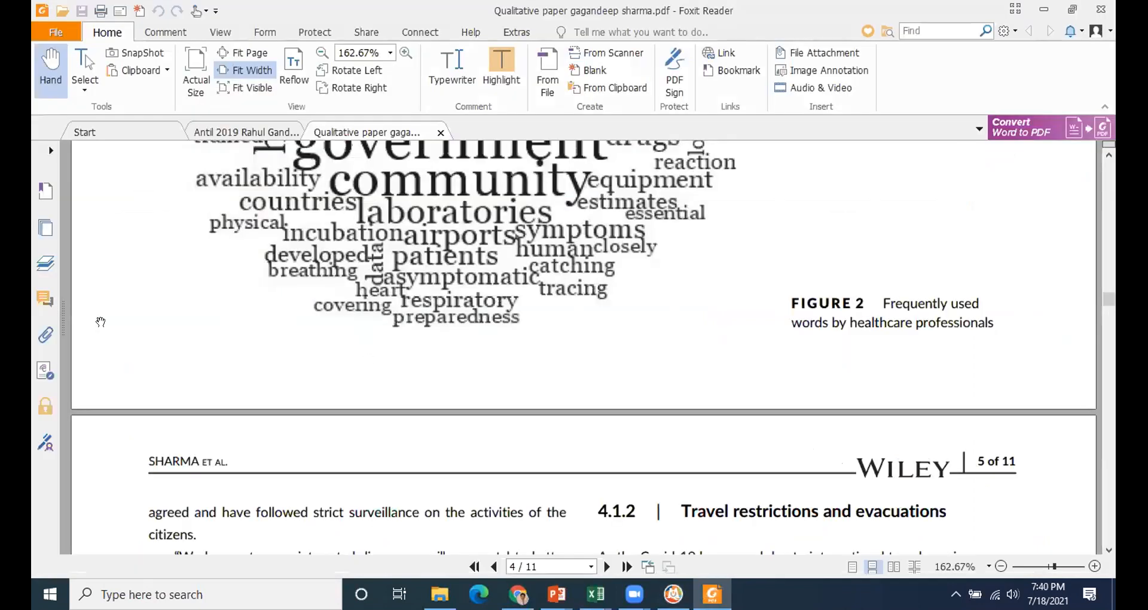
Switch to the Covid-19 paper in Foxit Reader and read from its first page to the Table 3 word frequencies on page 4.
key(Home)
scroll(101, 346, down, 6)
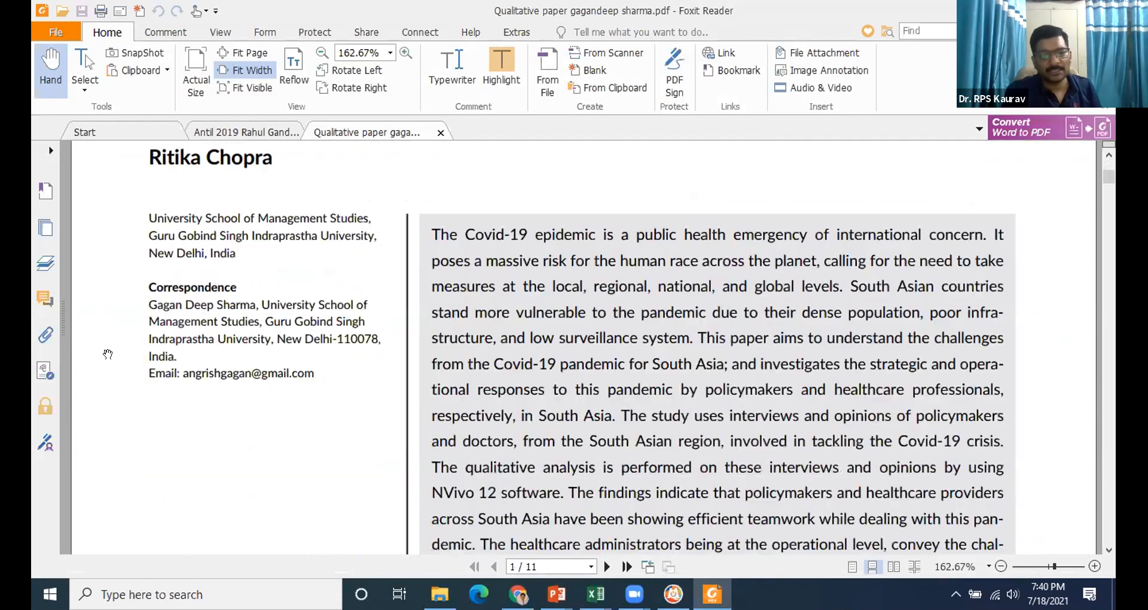
scroll(107, 360, down, 5)
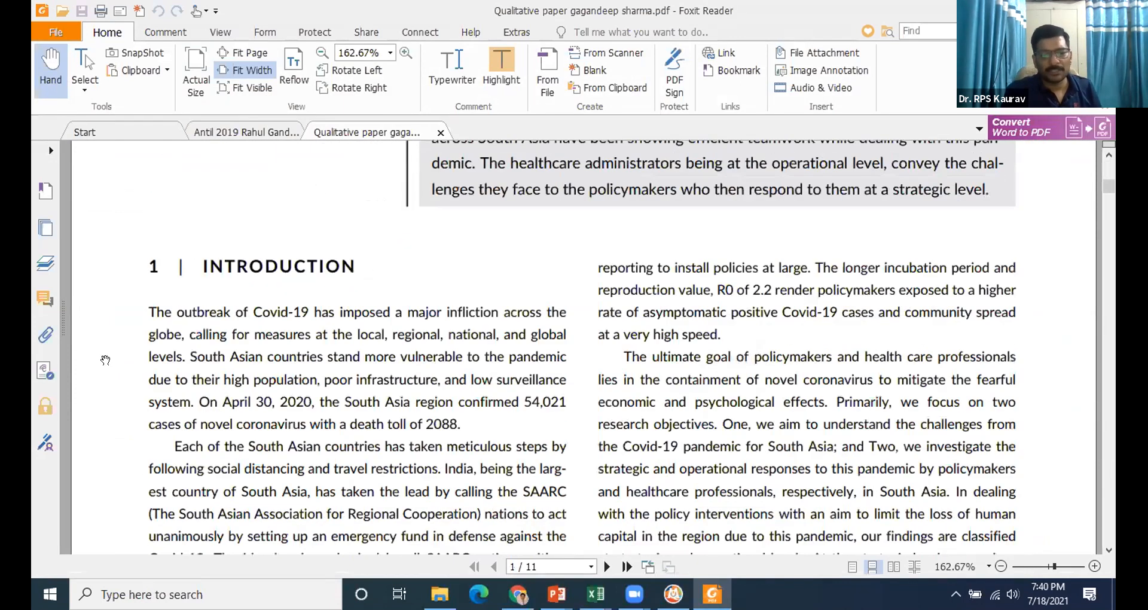
scroll(105, 365, down, 20)
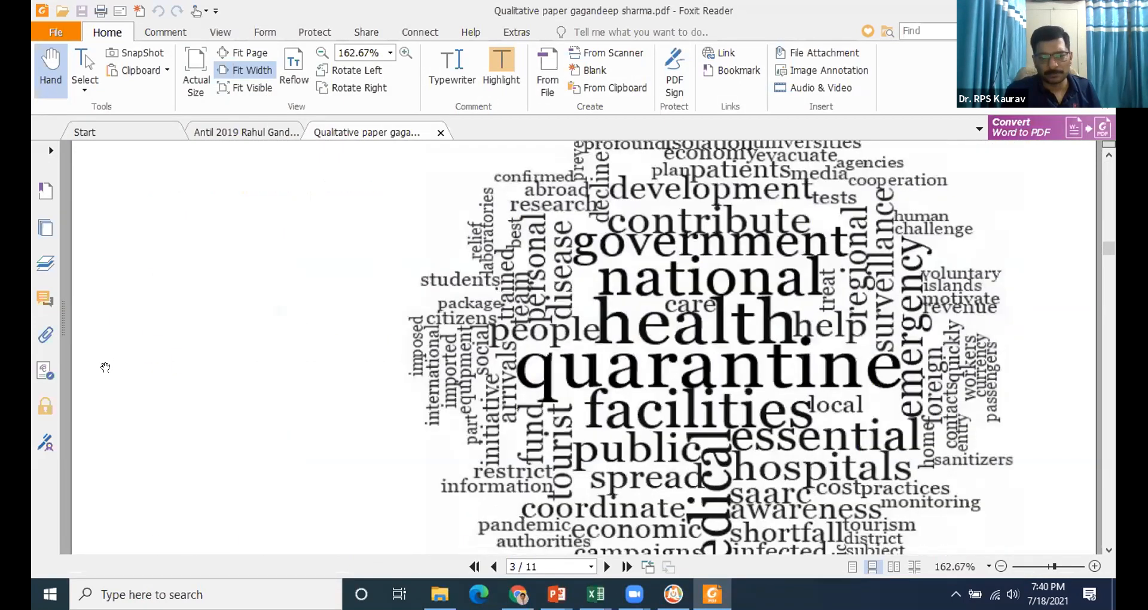
scroll(105, 369, down, 3)
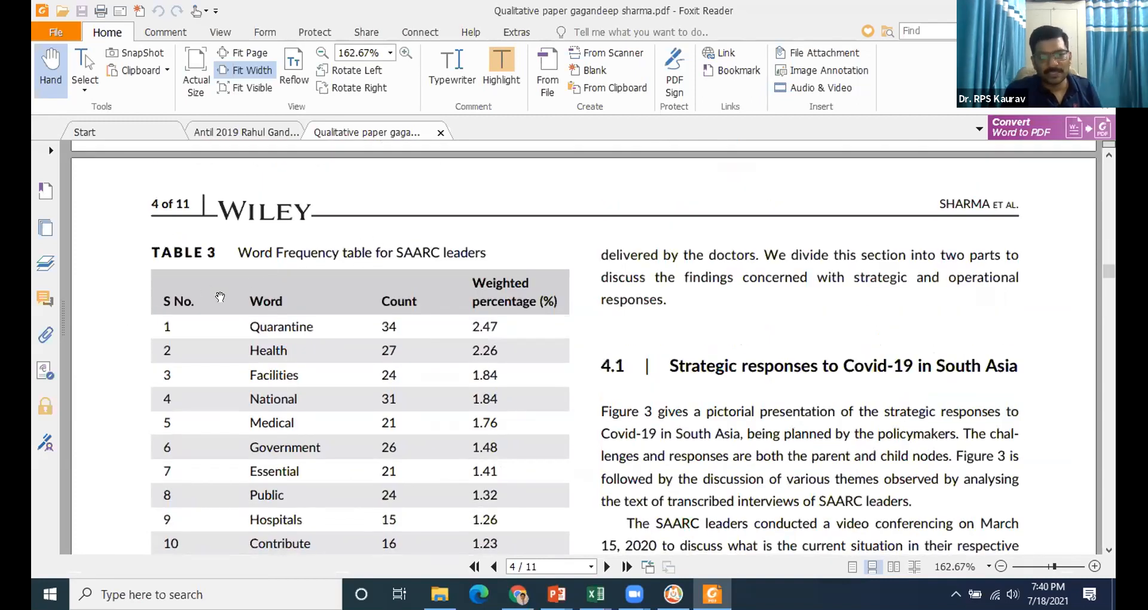
scroll(221, 298, down, 1)
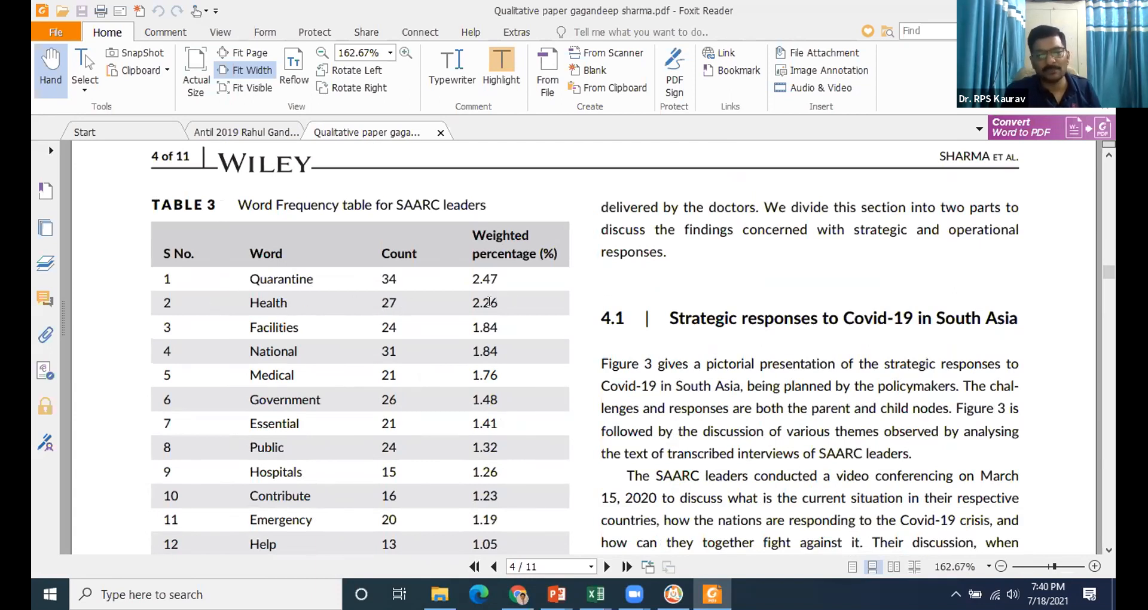
scroll(412, 336, down, 1)
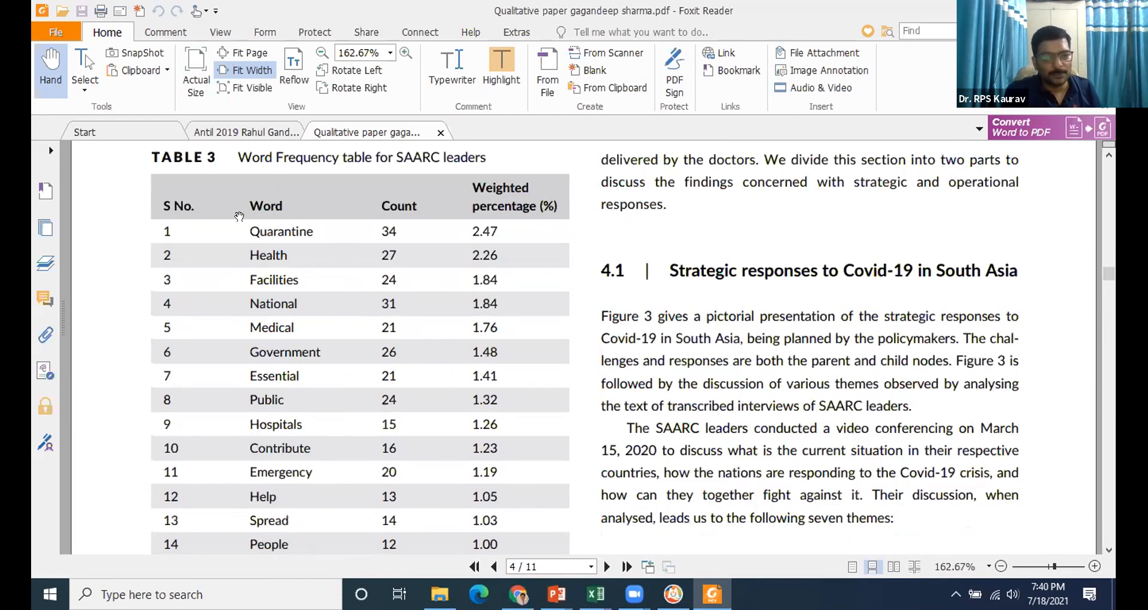
Return to MAXQDA and export the statistics table to Downloads as the Excel file Document Variable Statistics.
click(685, 586)
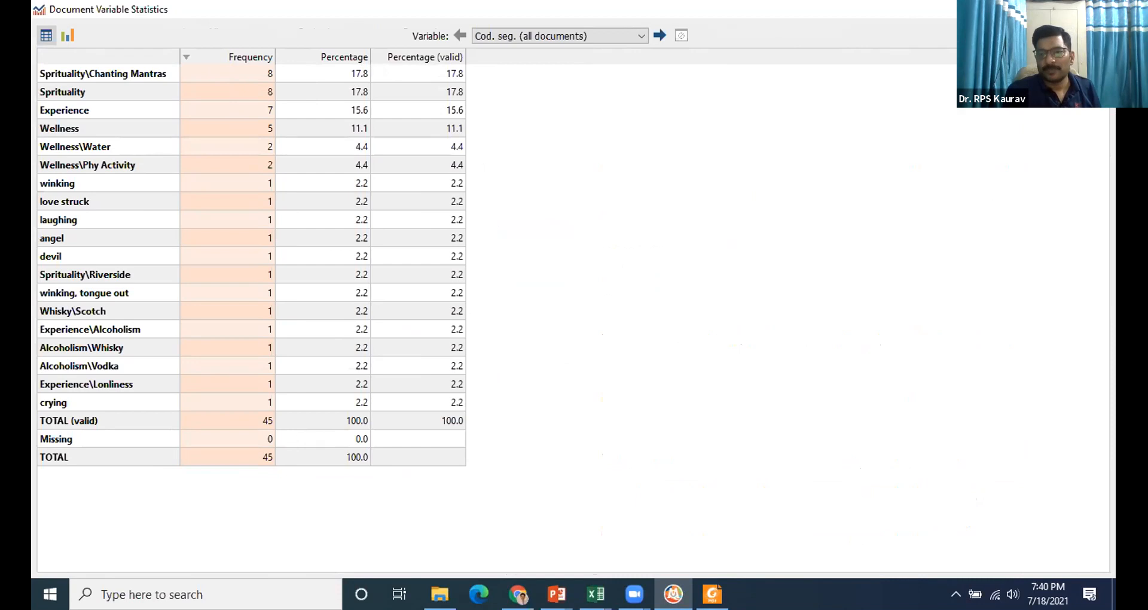
click(1076, 36)
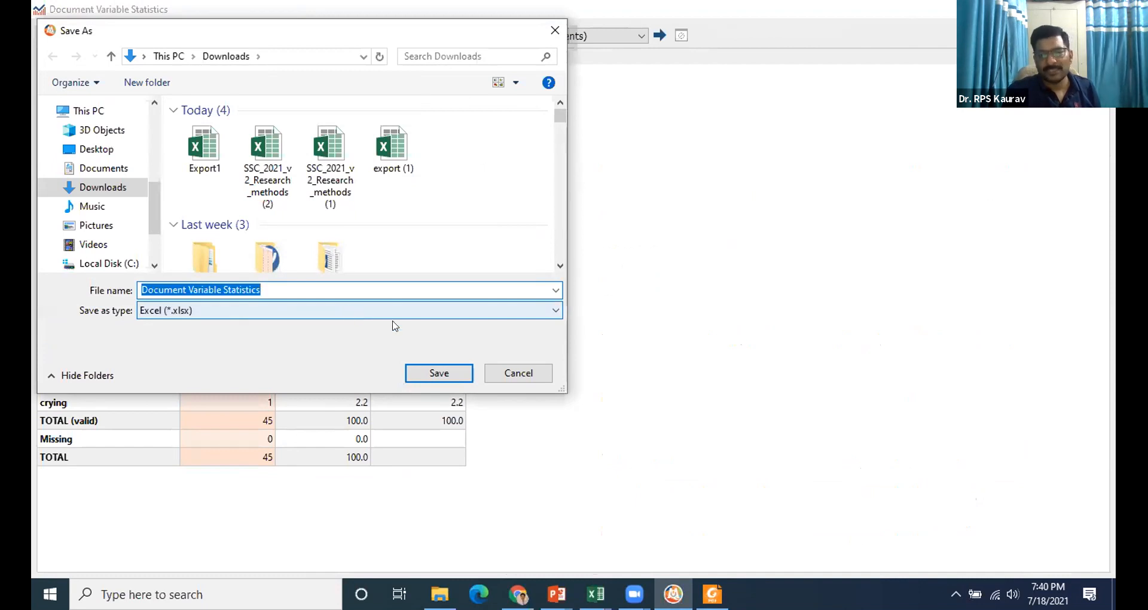
click(443, 373)
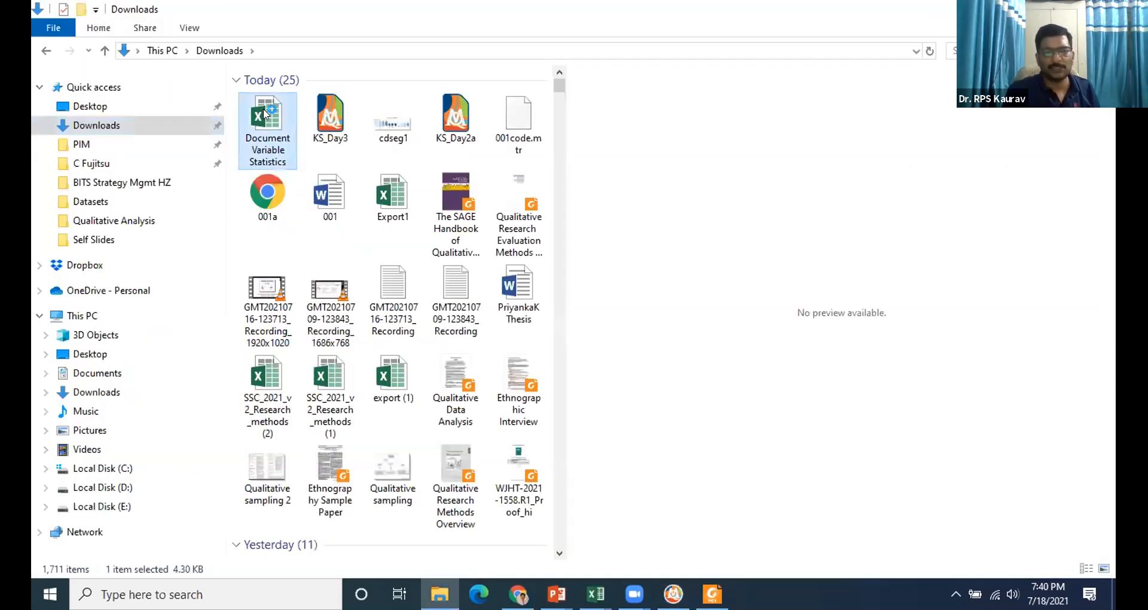
Open the exported Document Variable Statistics workbook from Downloads and look through its code frequencies and percentages.
double_click(268, 111)
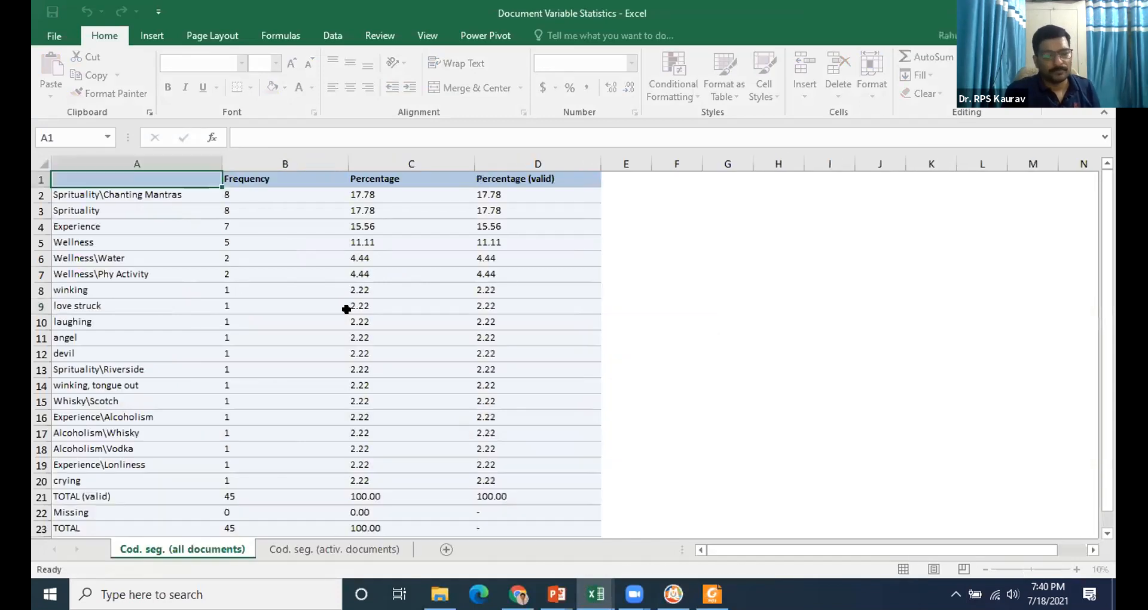
scroll(204, 392, down, 3)
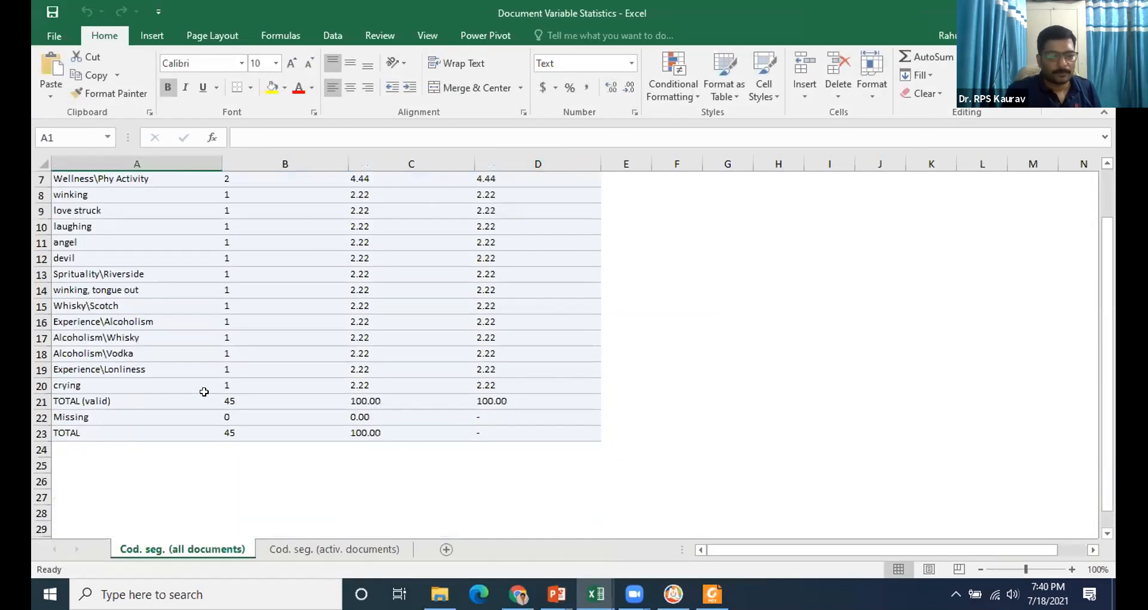
scroll(204, 391, up, 3)
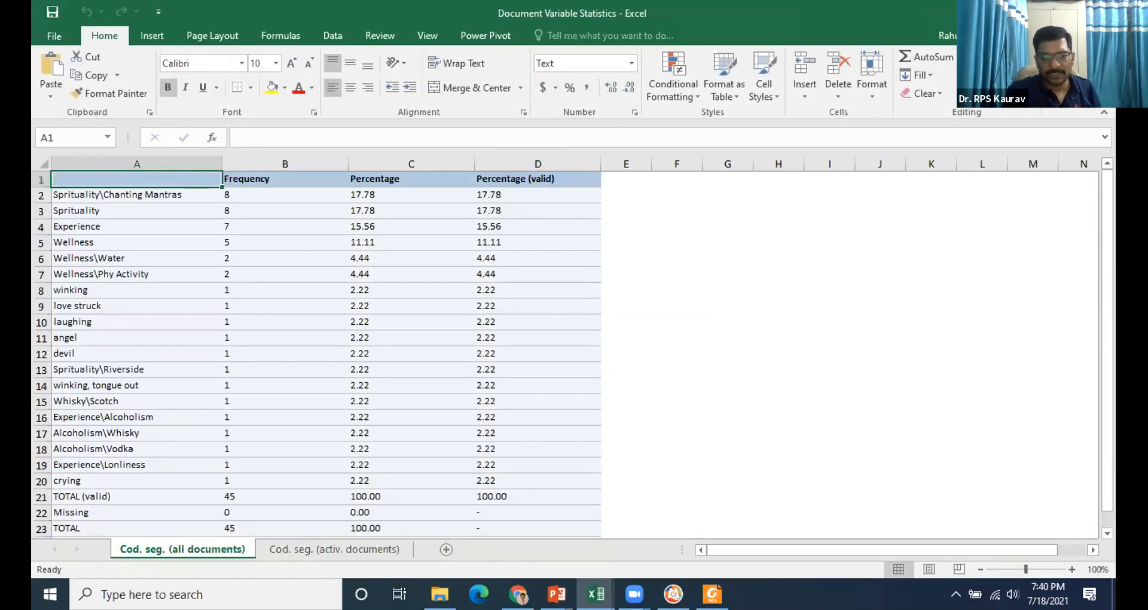
Switch back to the Covid-19 paper in Foxit Reader and examine all rows of the Table 3 word frequencies.
click(712, 594)
scroll(304, 402, up, 2)
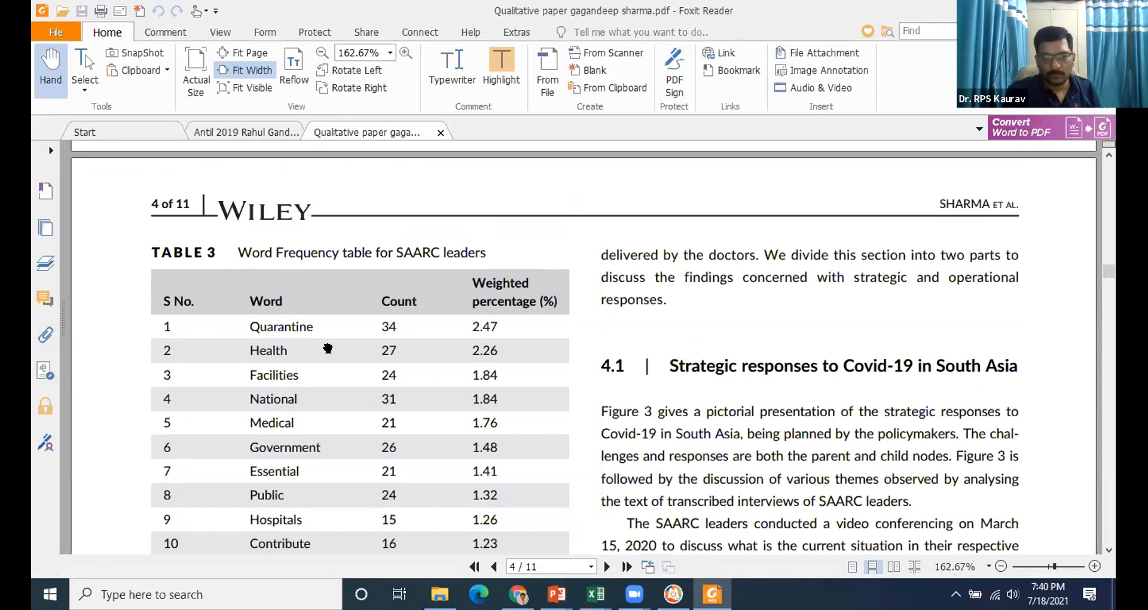
scroll(490, 395, down, 12)
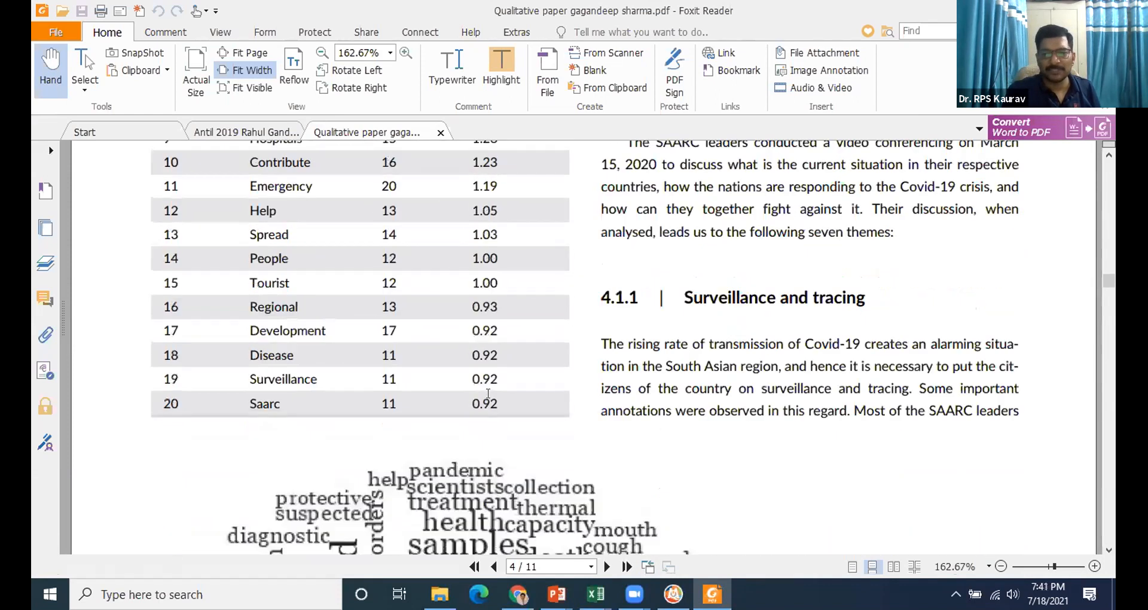
scroll(487, 398, up, 12)
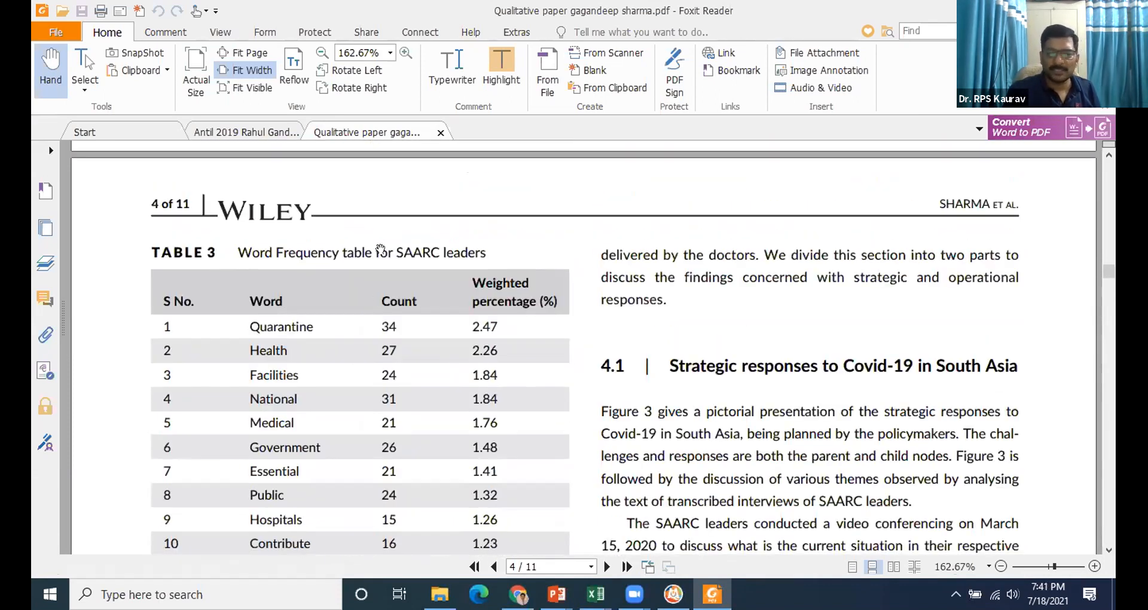
Bring up the Antil 2019 Twitter paper and examine the two leaders' word frequencies in Tables 3 and 4.
click(241, 133)
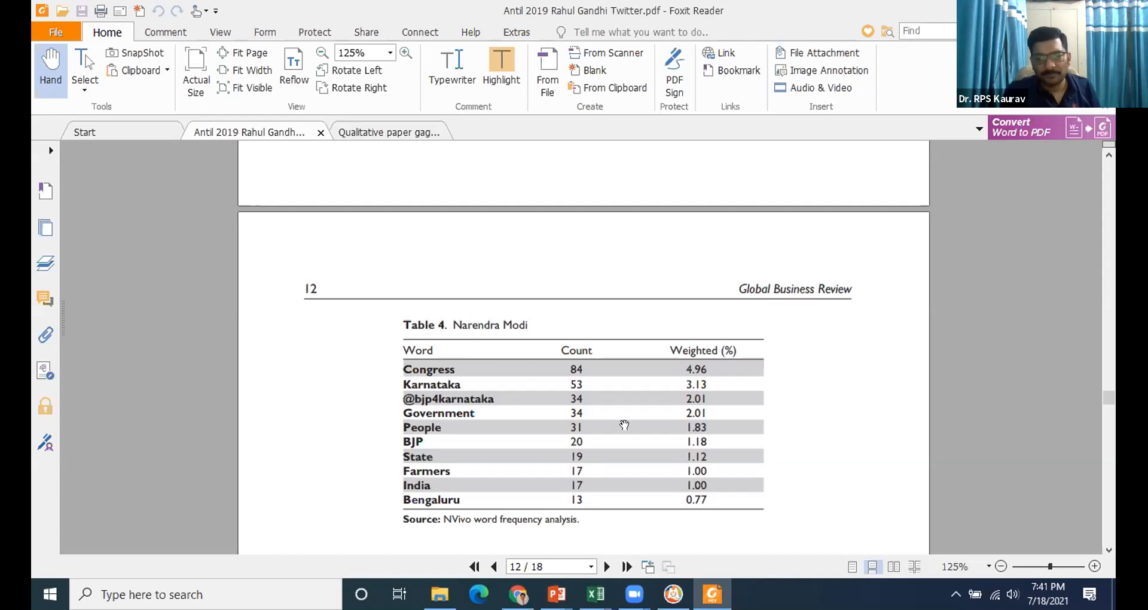
scroll(448, 438, down, 3)
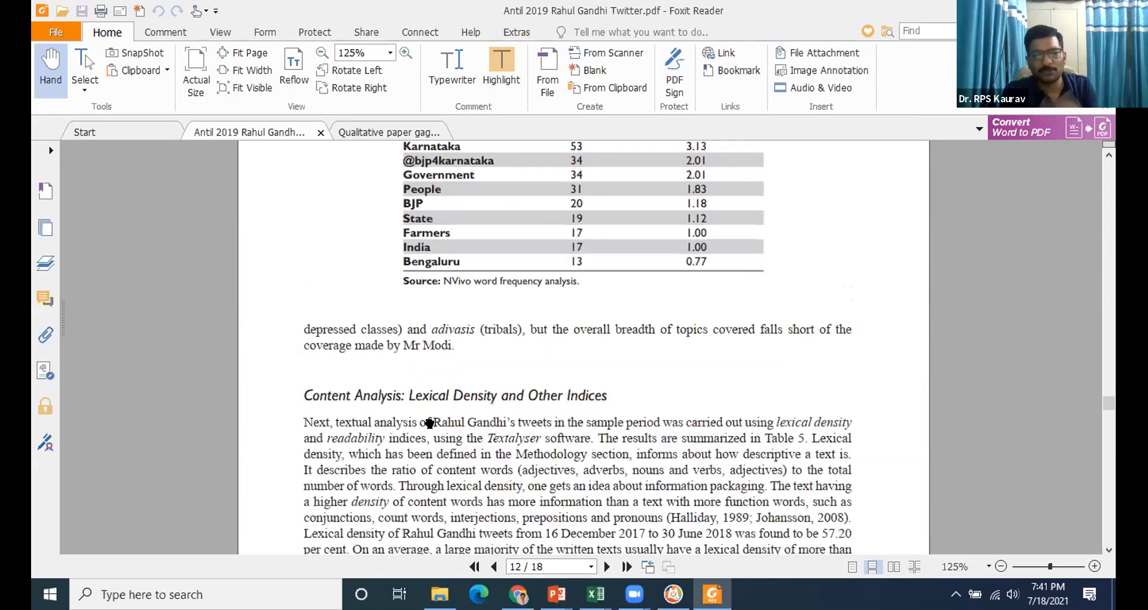
scroll(436, 426, up, 6)
scroll(435, 426, up, 3)
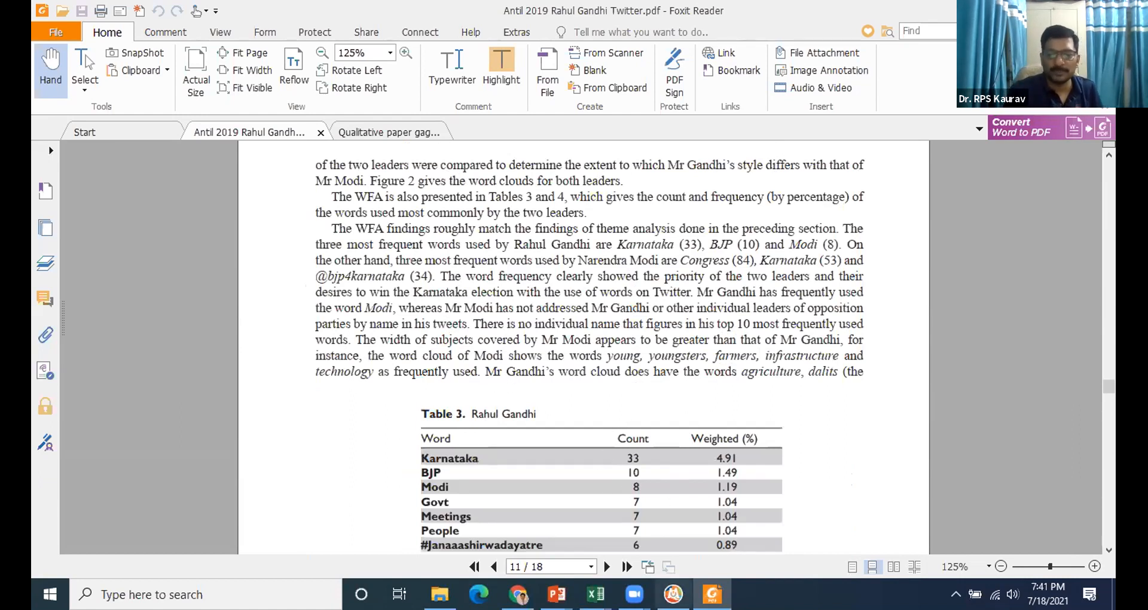
Return to the MAXQDA statistics window, view the coded segments as a bar chart, and go back to the table.
mouse_move(674, 594)
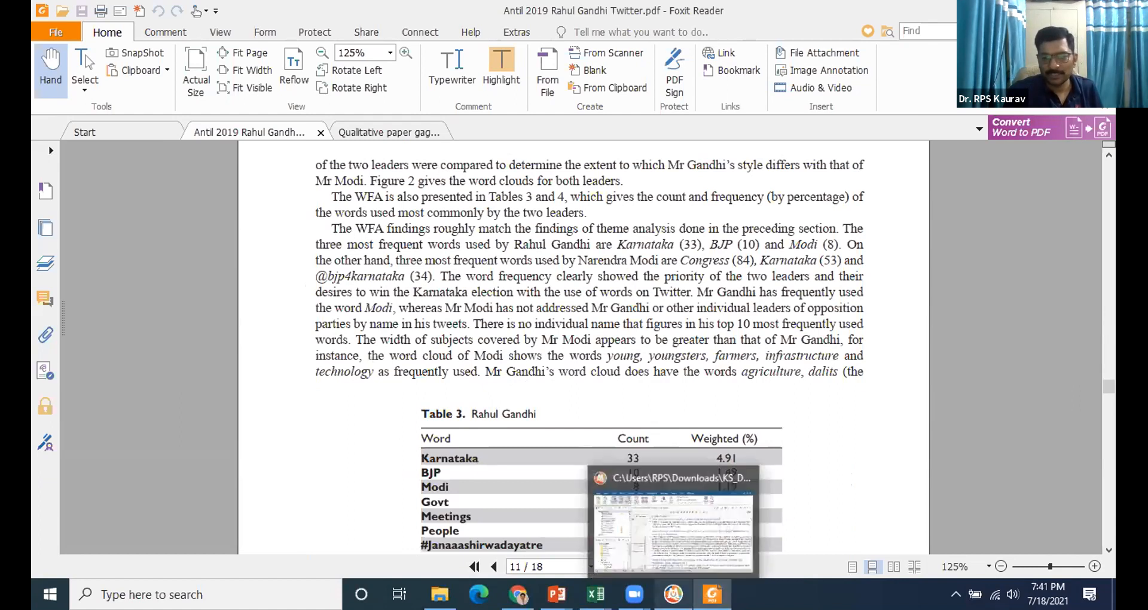
click(685, 576)
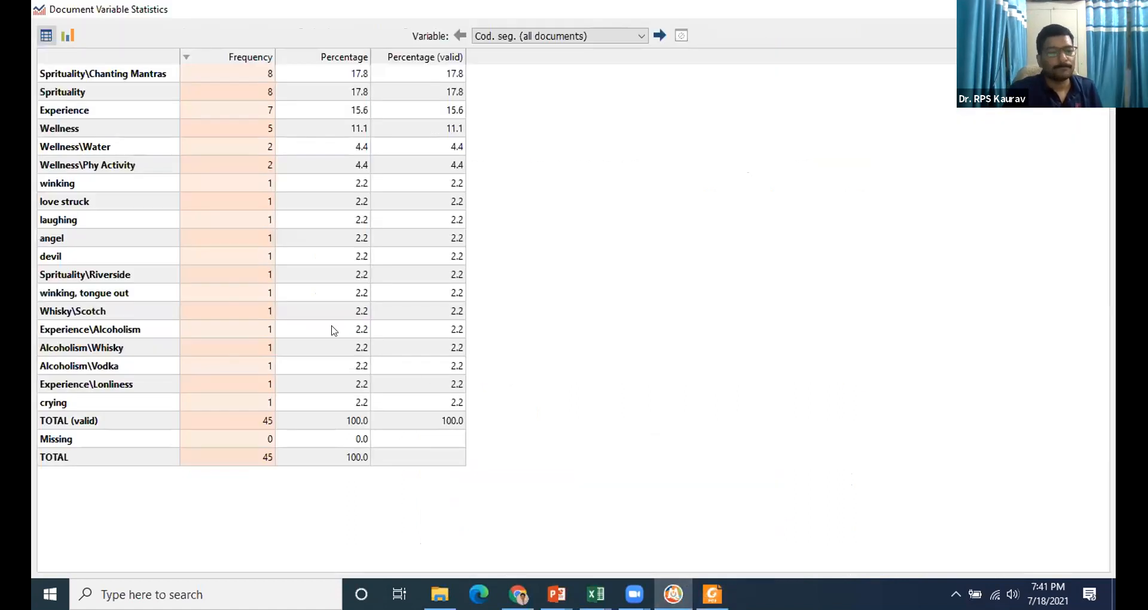
click(68, 36)
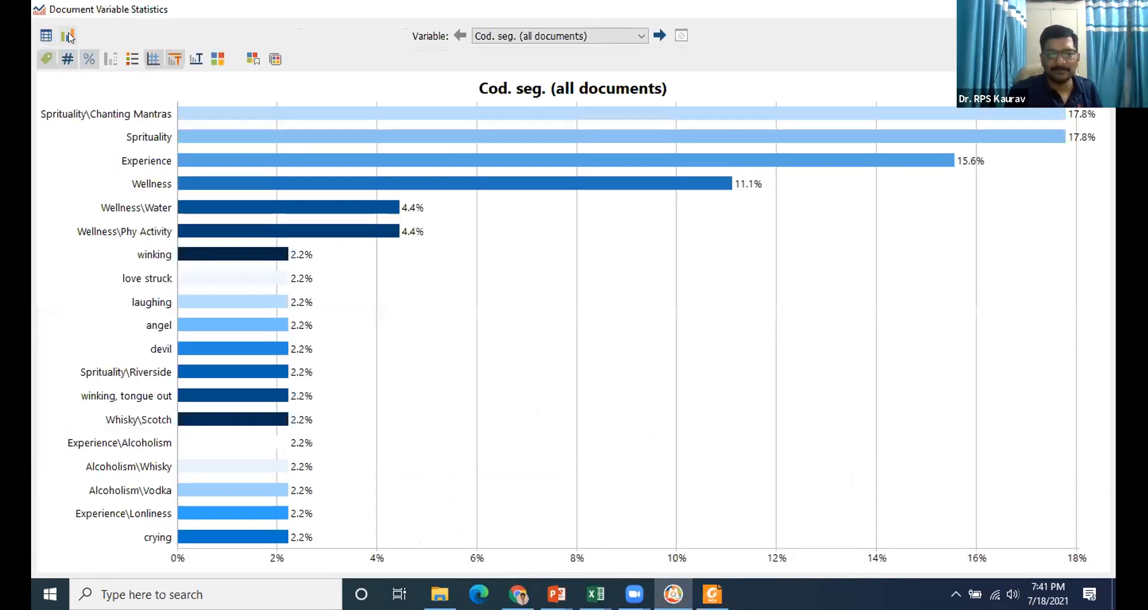
click(46, 36)
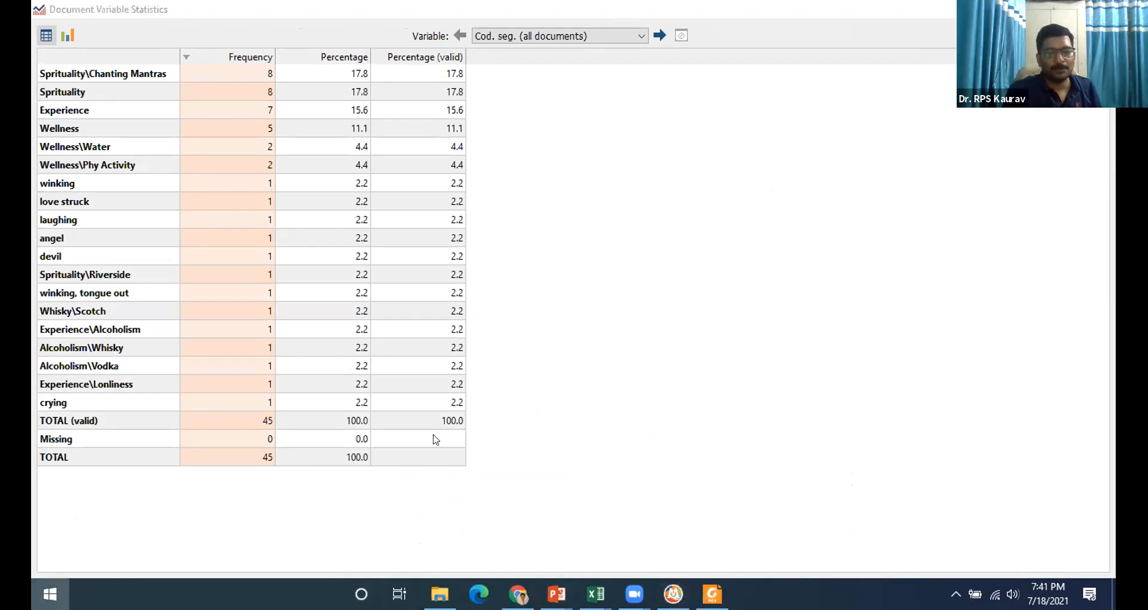
Create a blank Word document, paste the coded-segment statistics table into it, and check the pasted rows.
key(super)
click(310, 446)
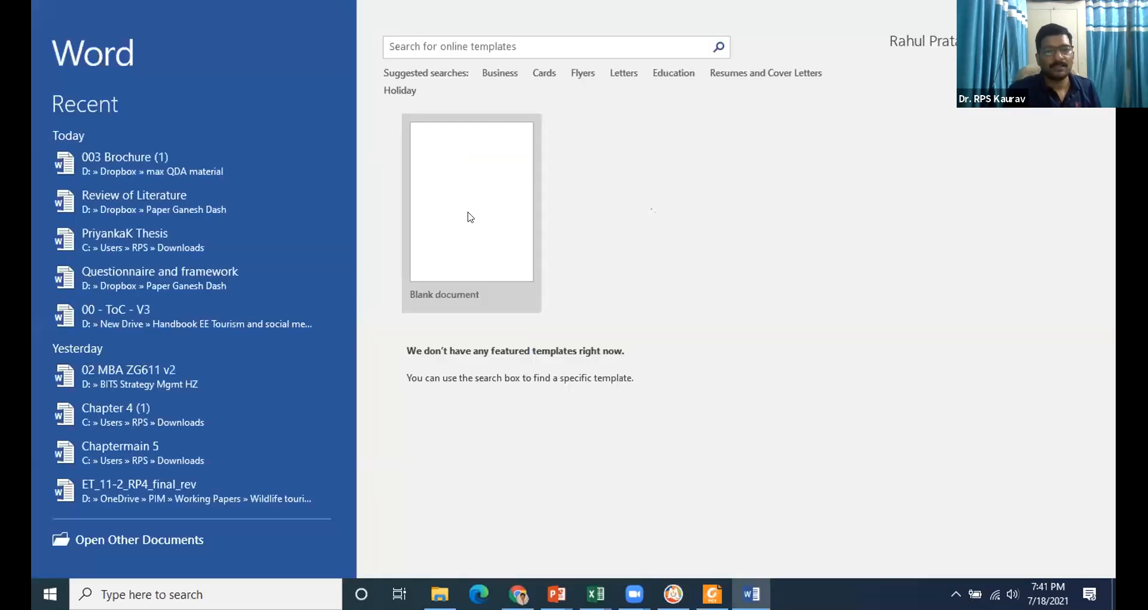
click(465, 234)
key(ctrl+v)
scroll(471, 301, down, 5)
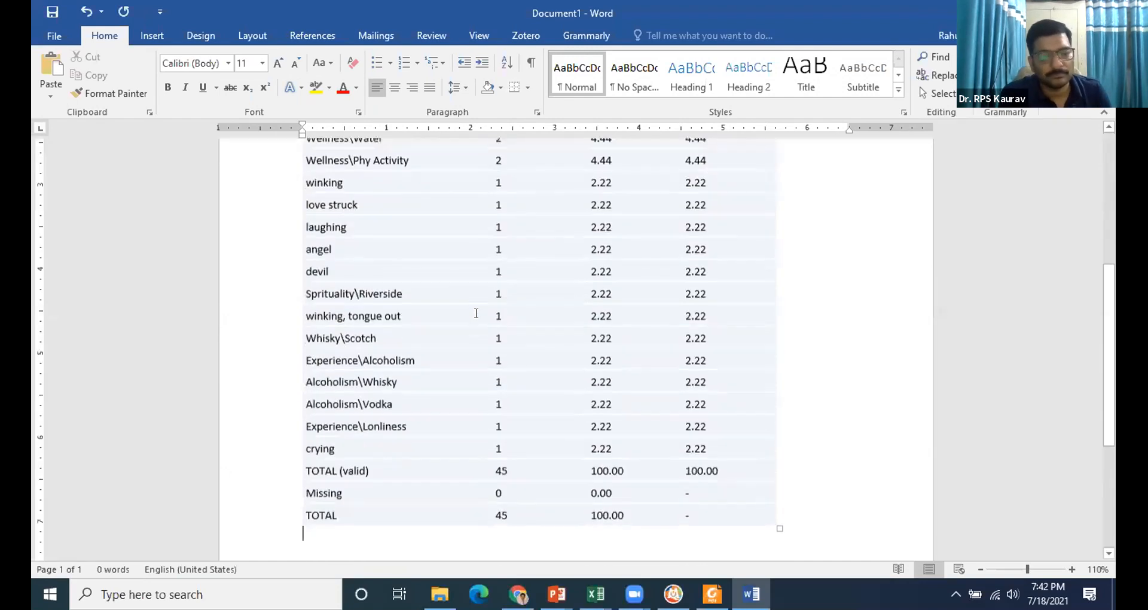
scroll(472, 310, up, 4)
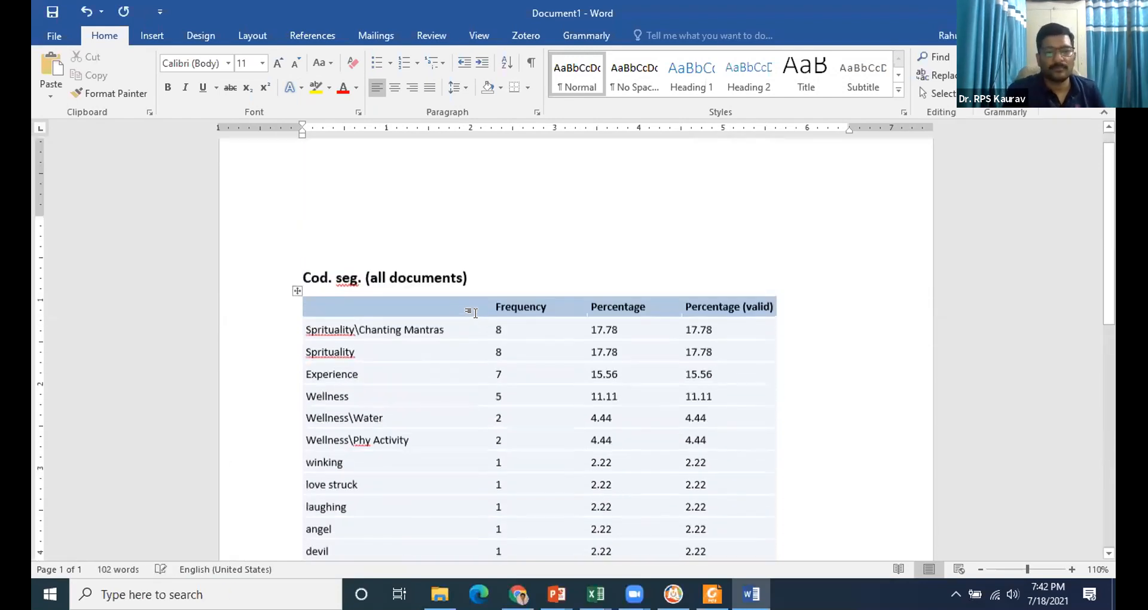
Delete the Percentage (valid) column from the pasted table.
click(715, 290)
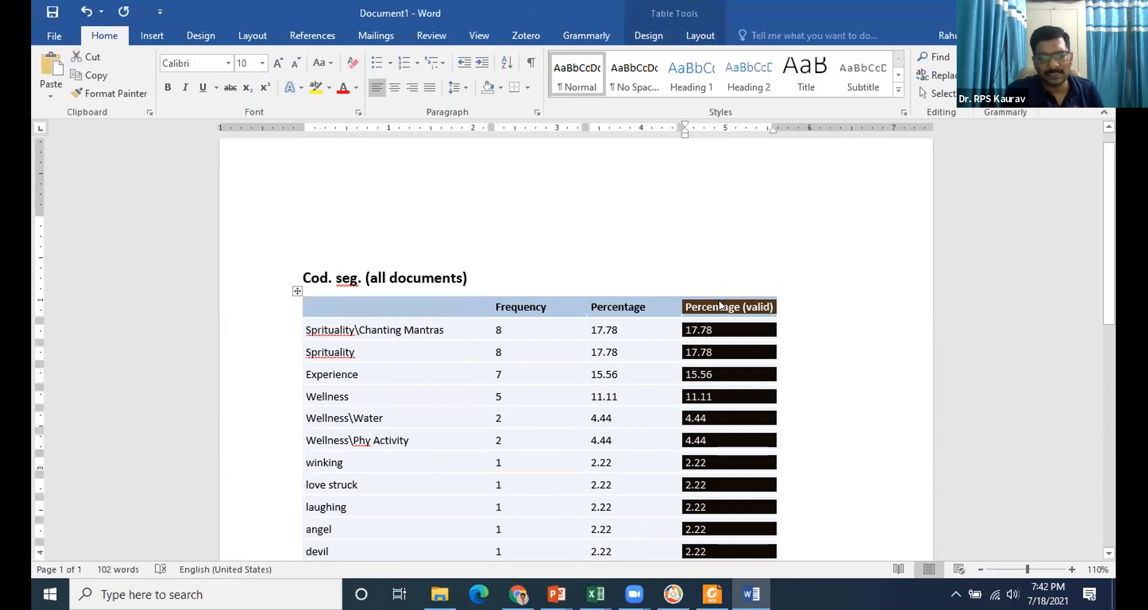
right_click(719, 299)
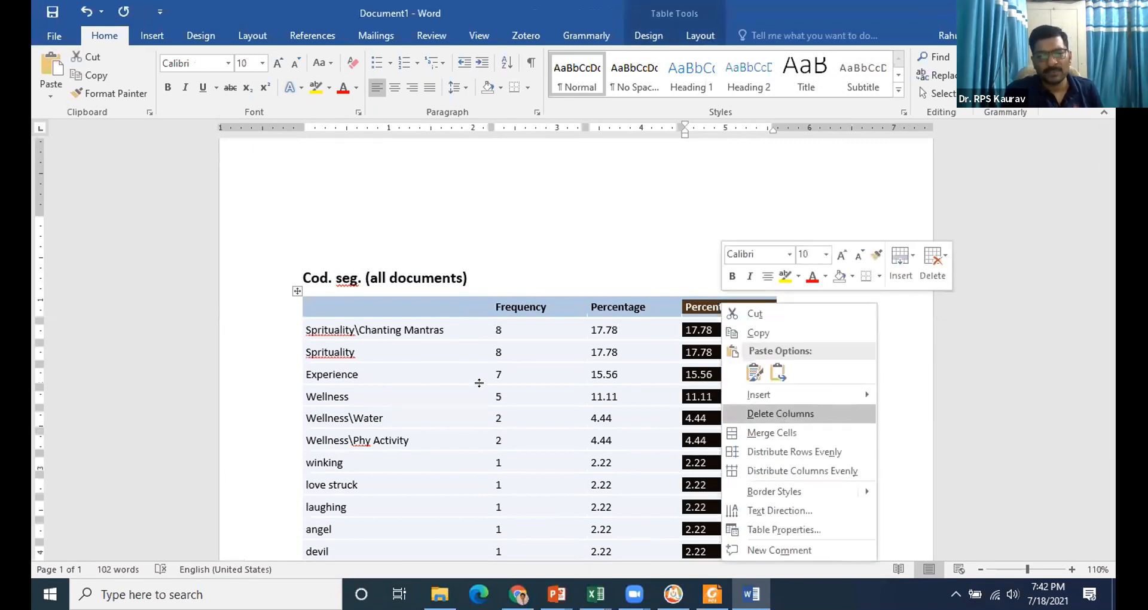
click(781, 413)
scroll(425, 389, down, 5)
click(256, 414)
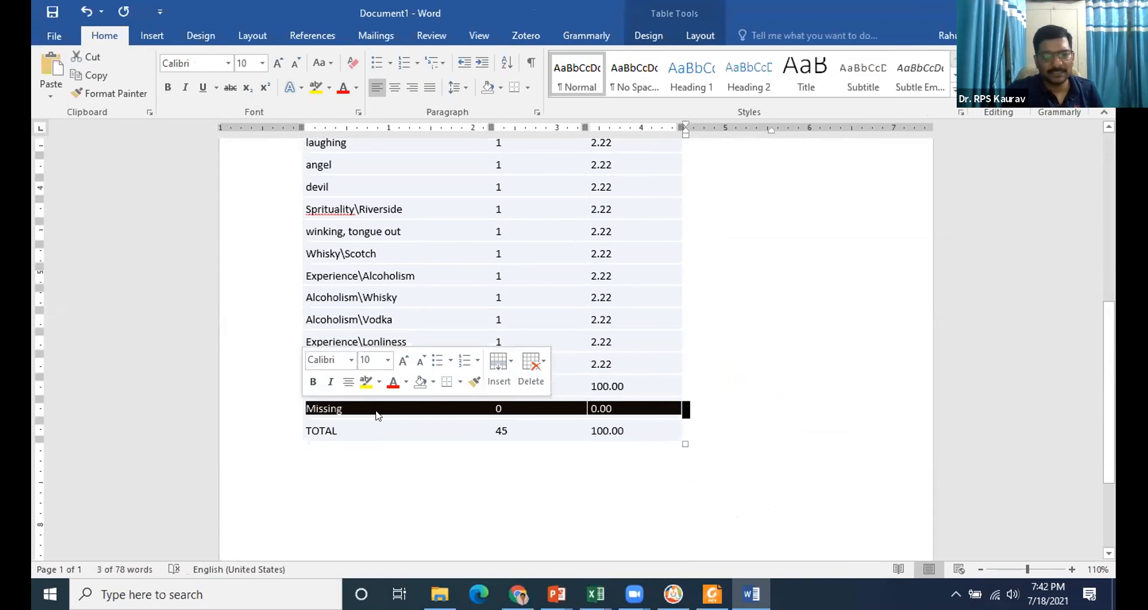
shift+click(278, 440)
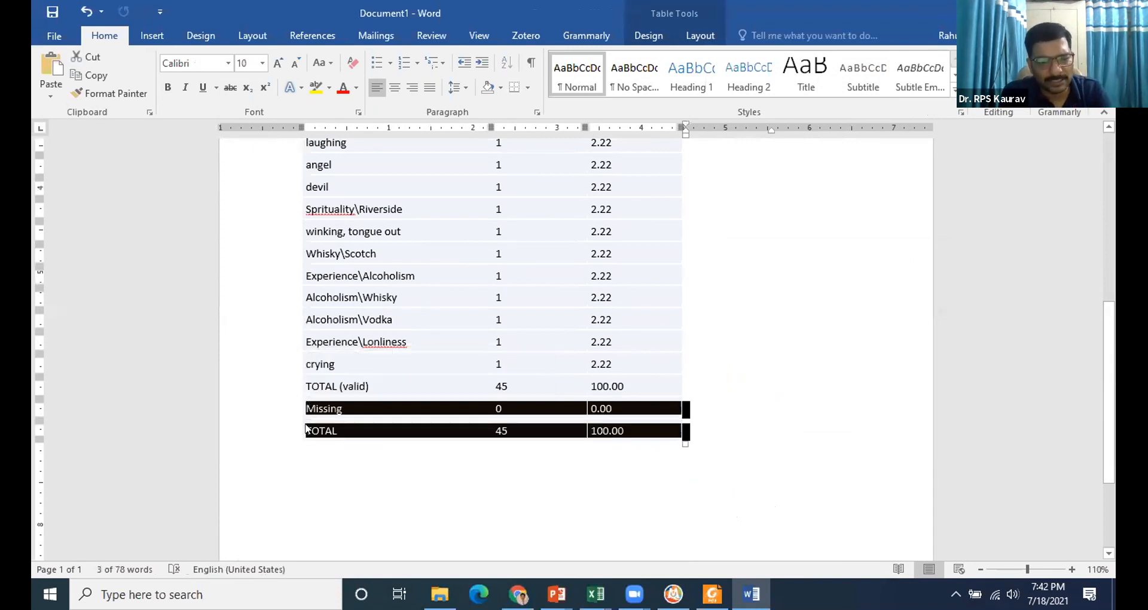
right_click(469, 410)
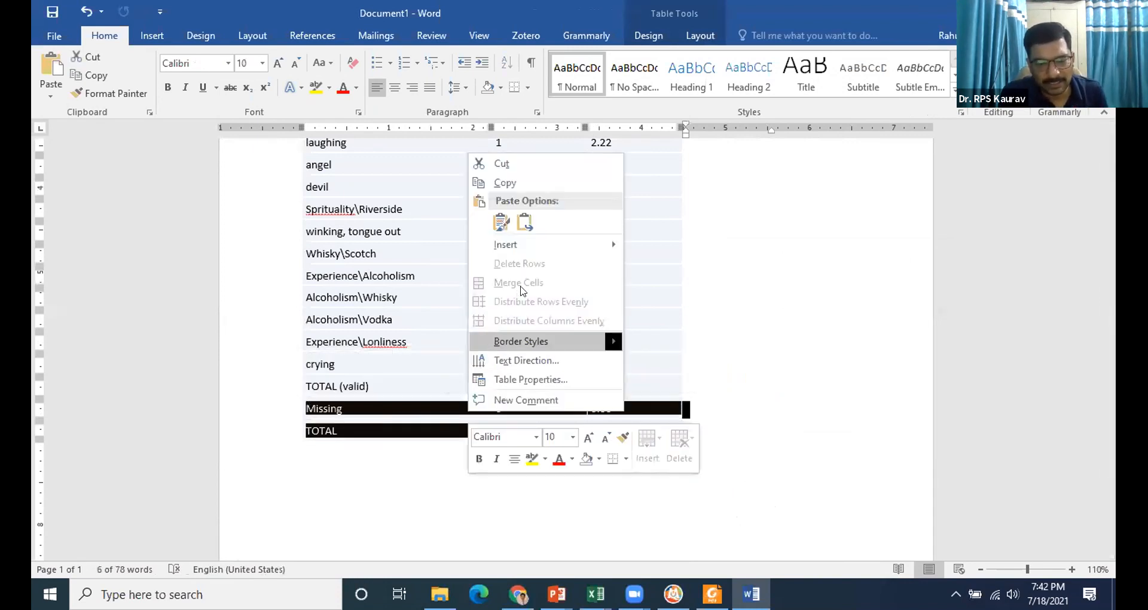
key(Escape)
click(350, 407)
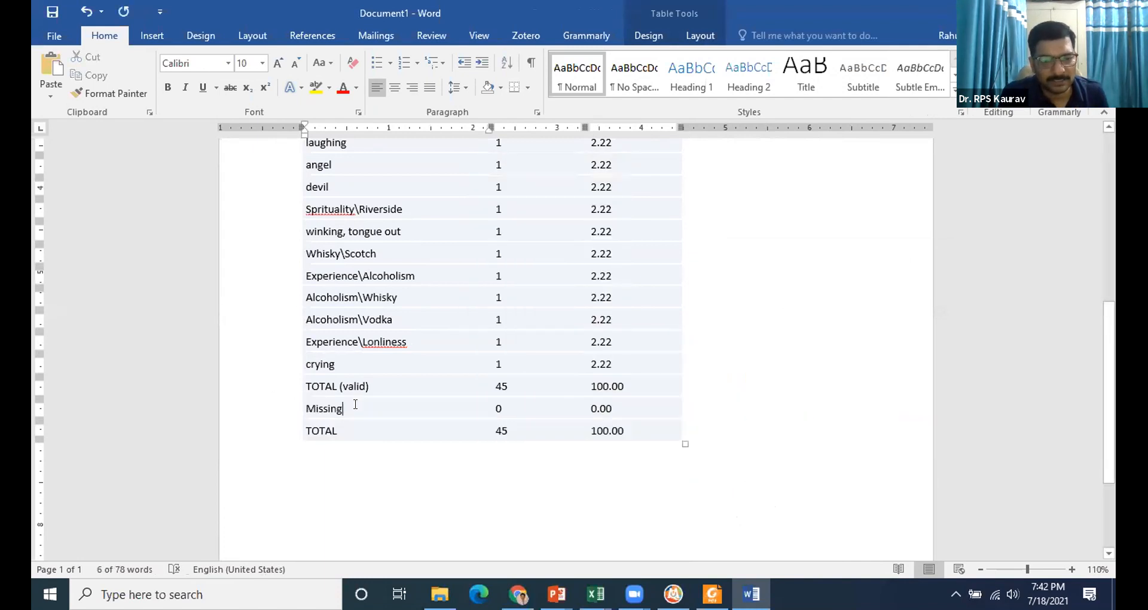
Delete the Missing and TOTAL rows at the end of the pasted statistics table and review the remaining table.
drag(251, 414, 302, 430)
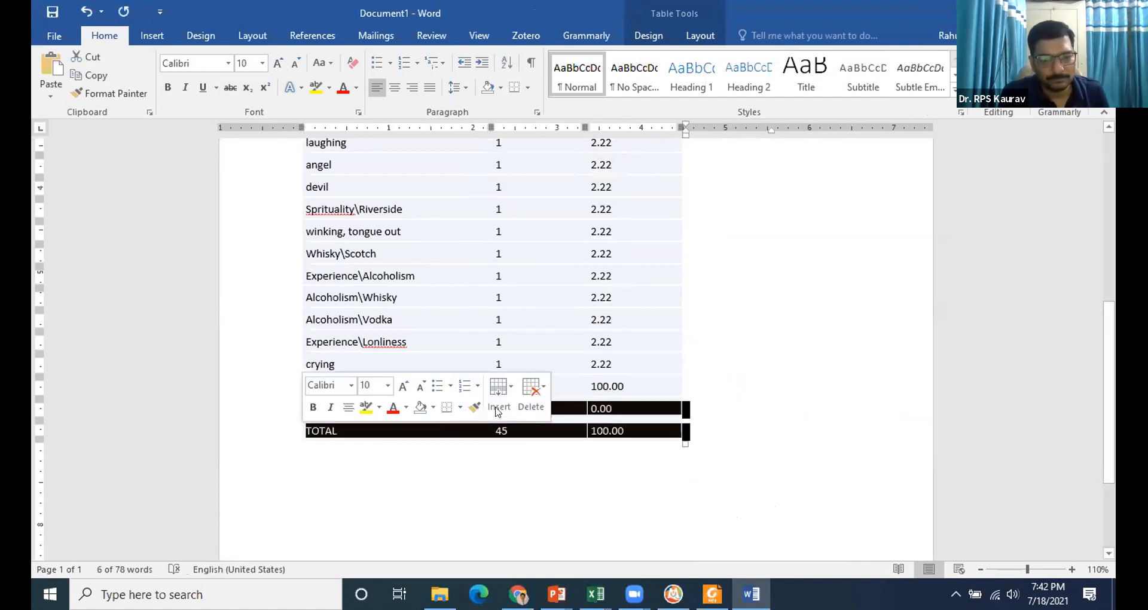
click(531, 392)
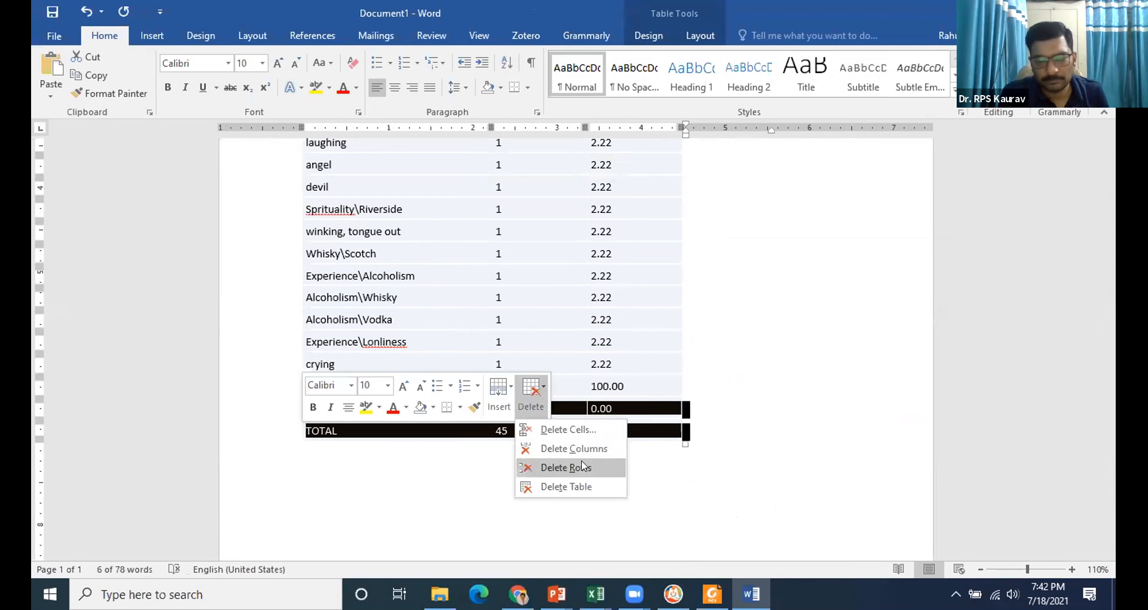
click(566, 467)
scroll(511, 412, up, 3)
scroll(511, 415, up, 5)
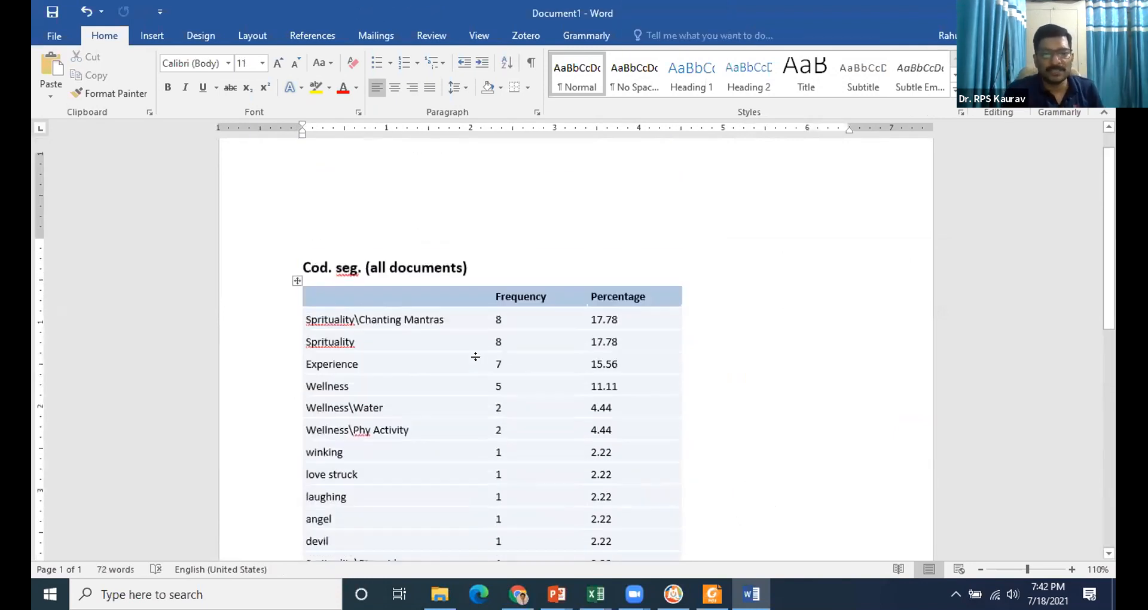
Switch to Foxit Reader, examine the layout of Table 3 in the Antil 2019 paper, and return to its first page.
click(712, 594)
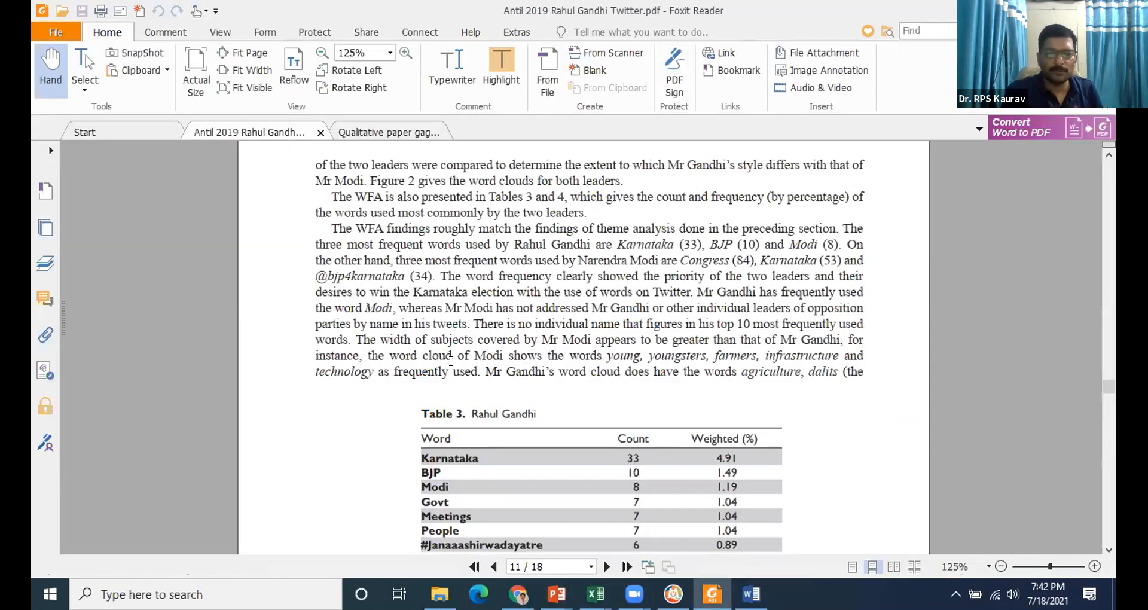
scroll(452, 362, down, 3)
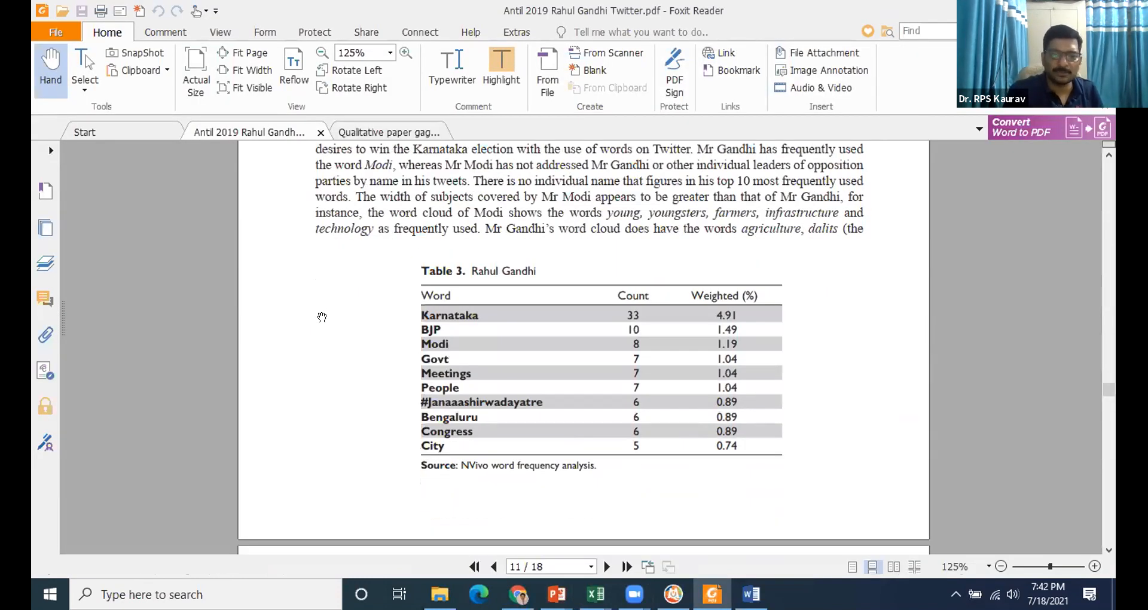
key(Home)
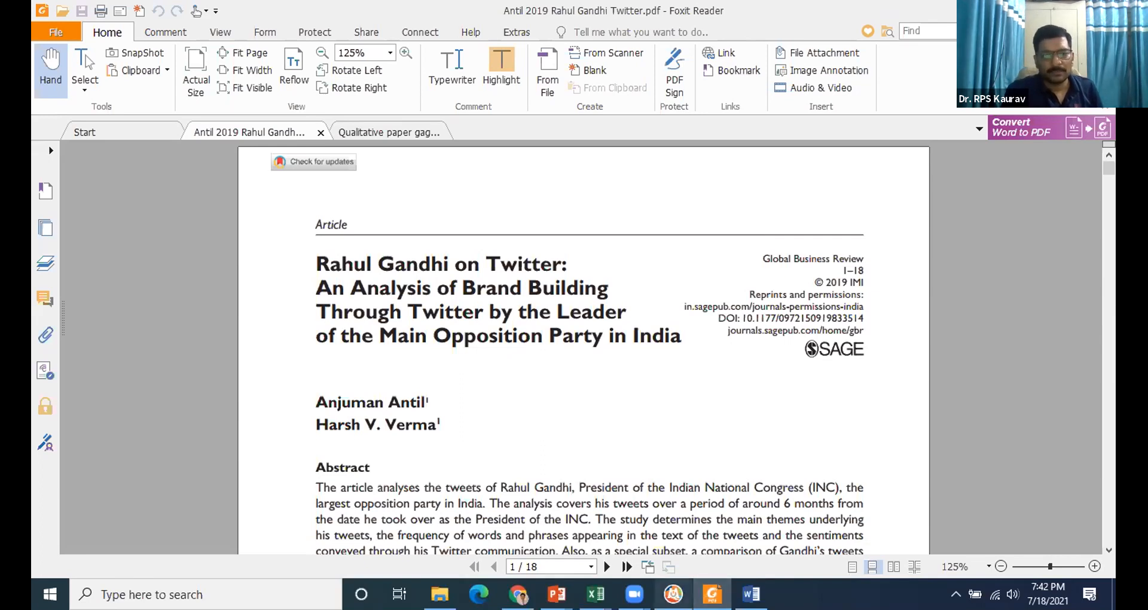
Switch to File Explorer and open the max QDA material folder in Dropbox that contains Datasets.
key(alt+Tab)
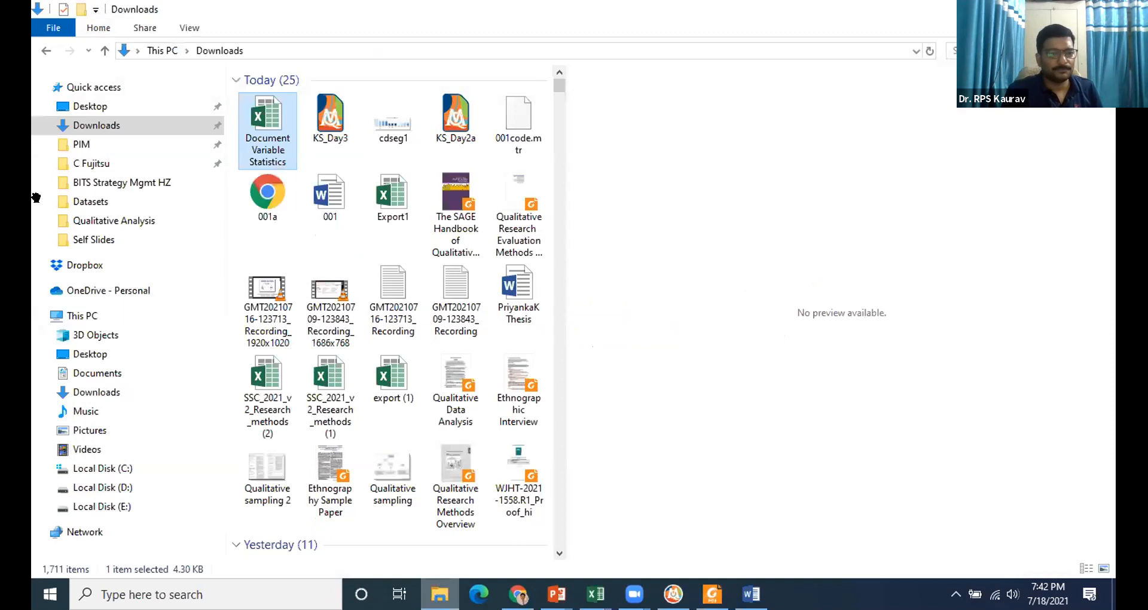
click(46, 50)
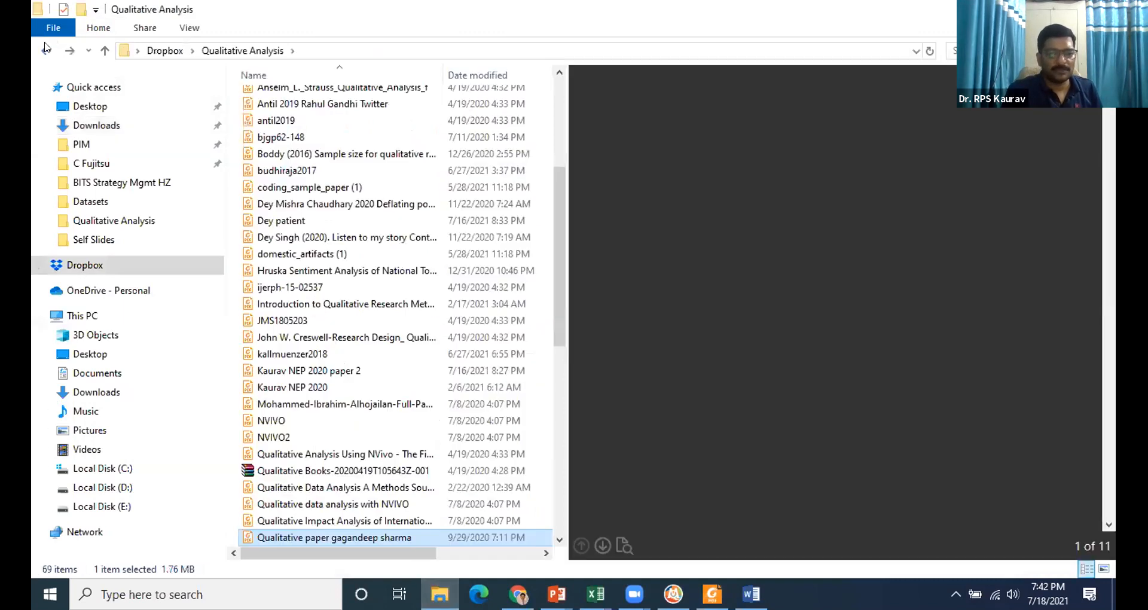
click(46, 50)
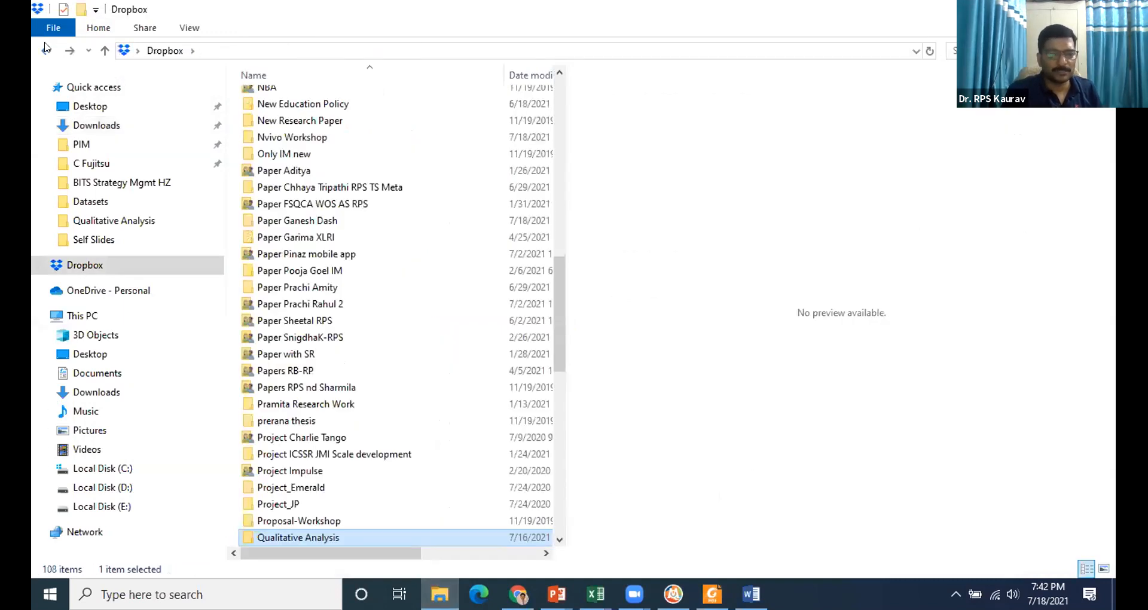
click(111, 208)
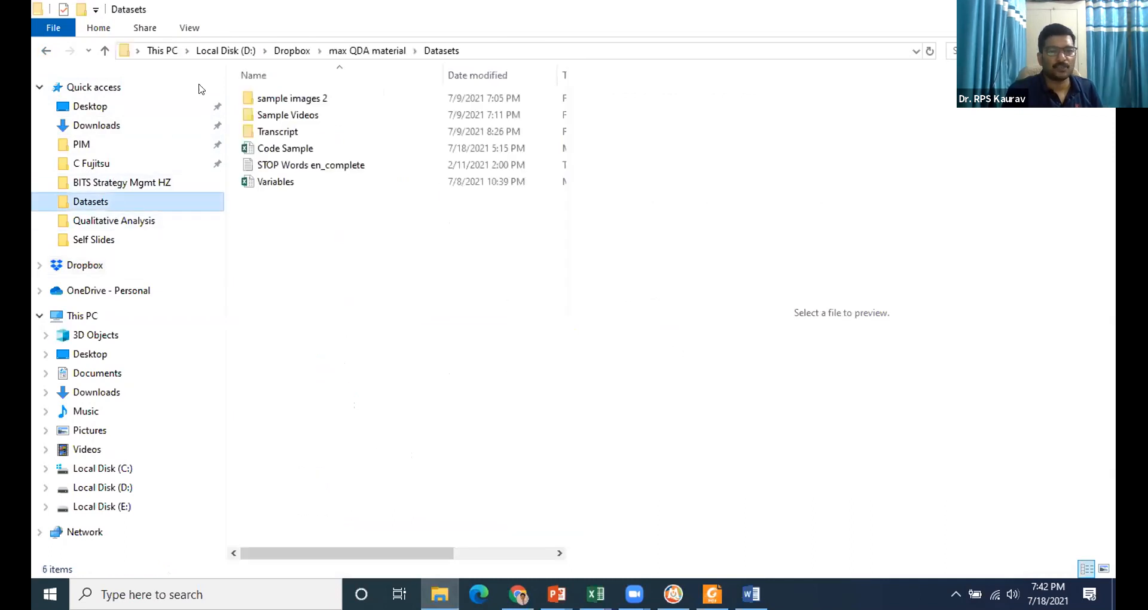
click(105, 50)
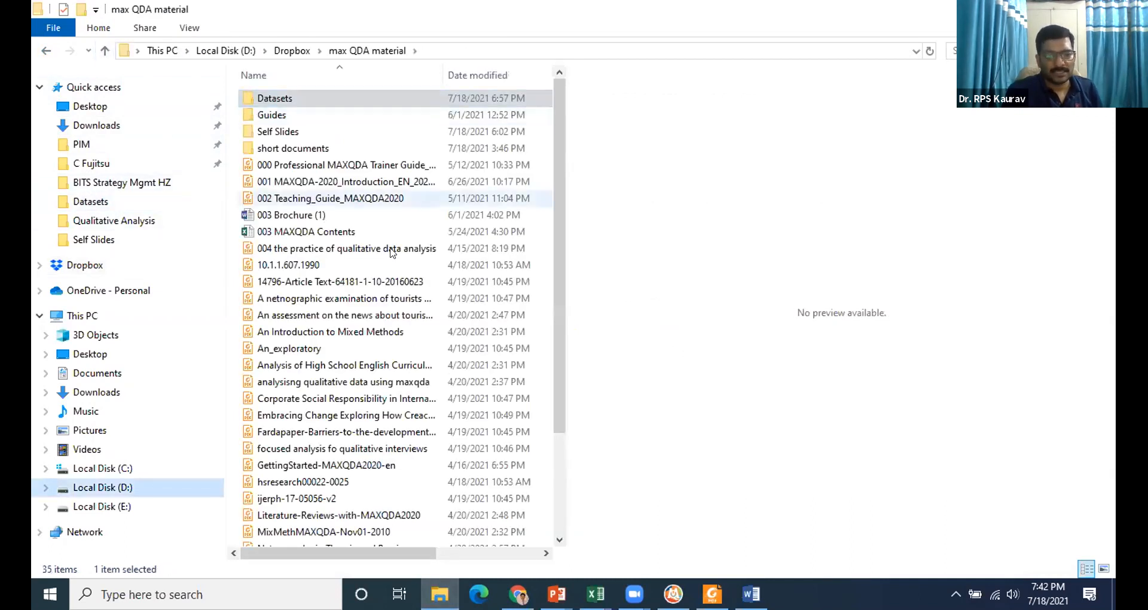
click(381, 249)
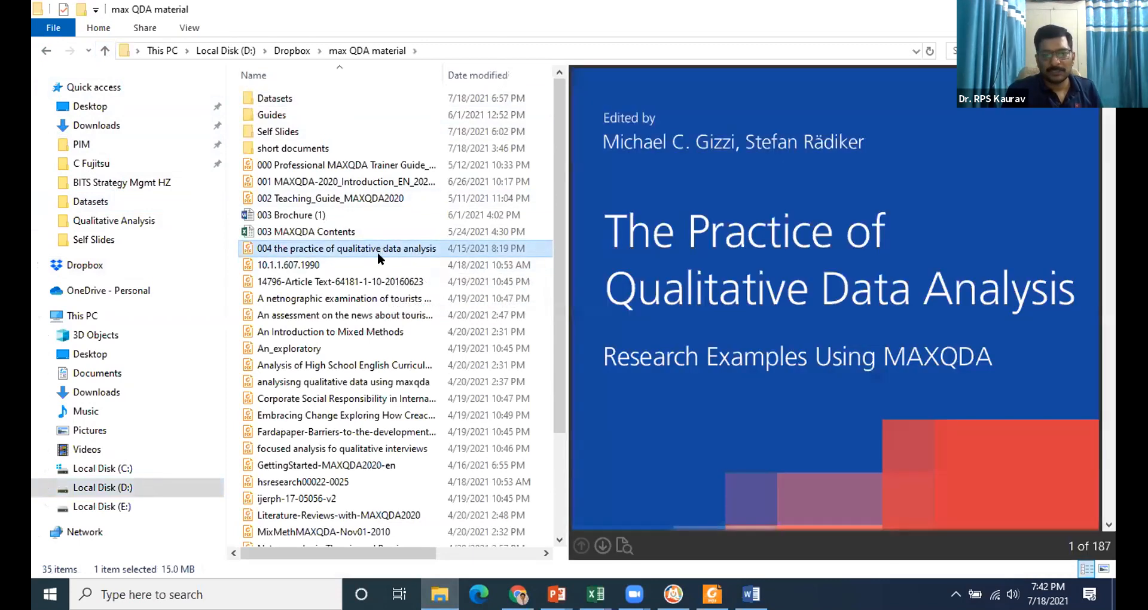
click(336, 268)
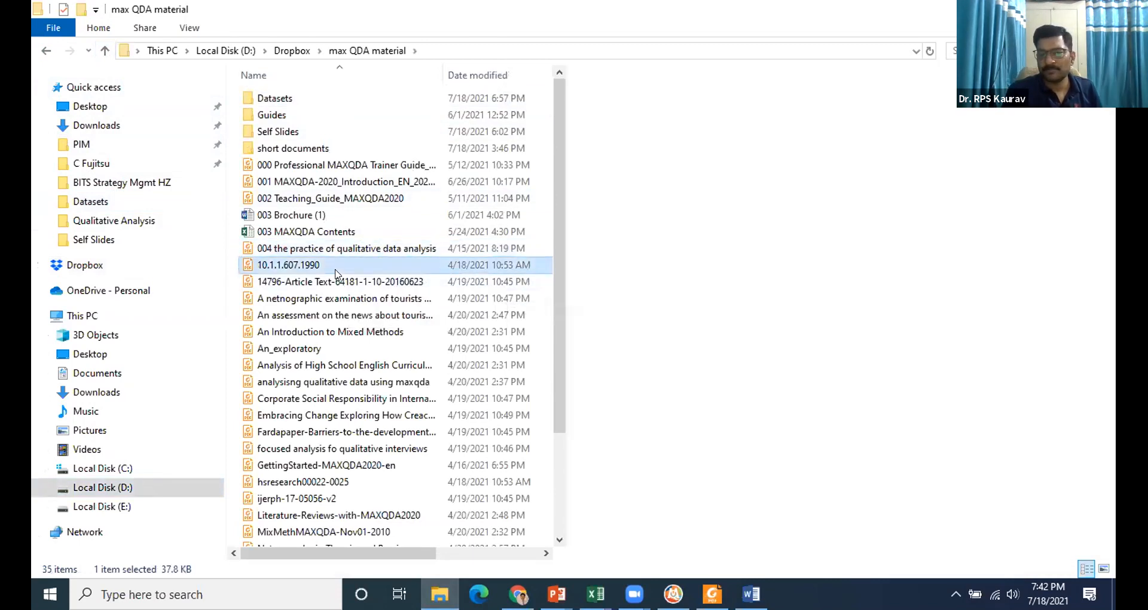
click(339, 281)
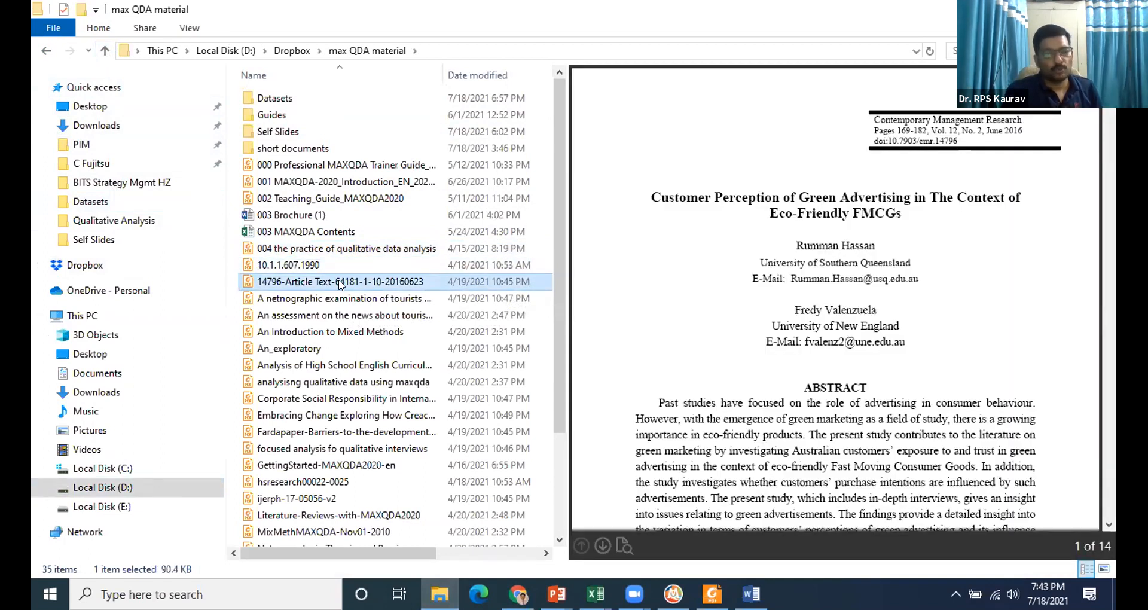
double_click(339, 280)
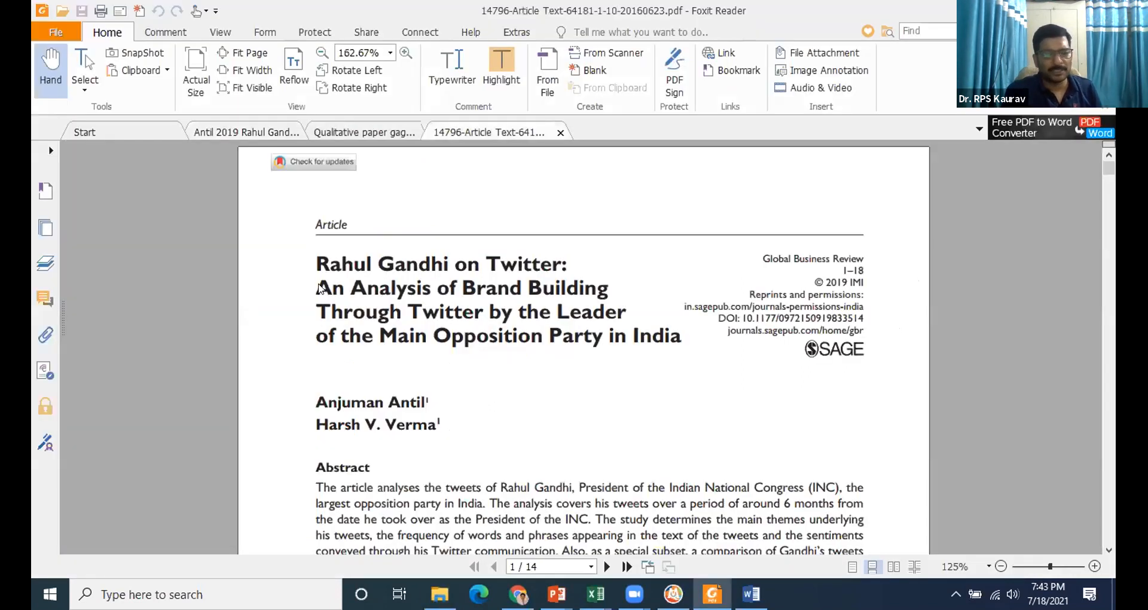
Skim the green advertising paper from its title through the literature review to the Methodology section on page 173.
scroll(246, 350, down, 1)
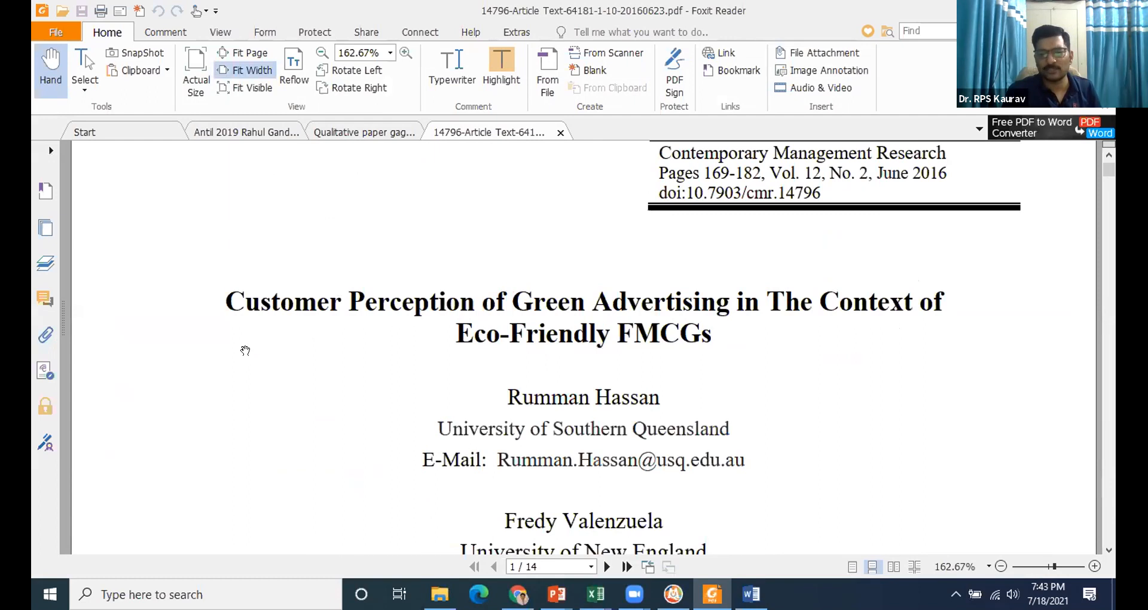
scroll(175, 393, down, 5)
scroll(175, 393, down, 10)
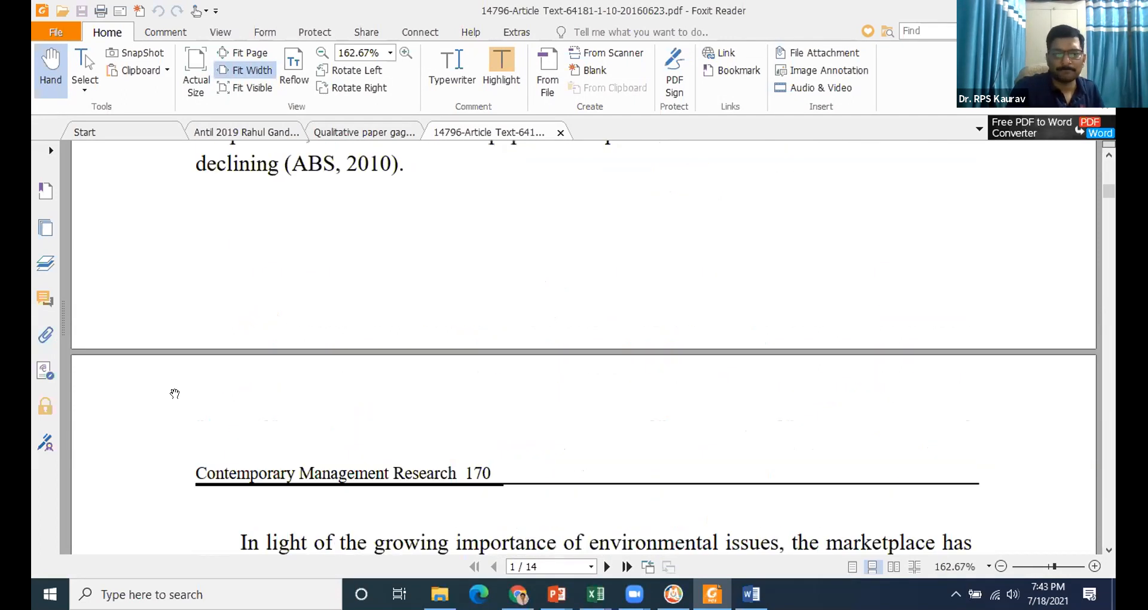
scroll(175, 394, down, 5)
scroll(175, 394, down, 10)
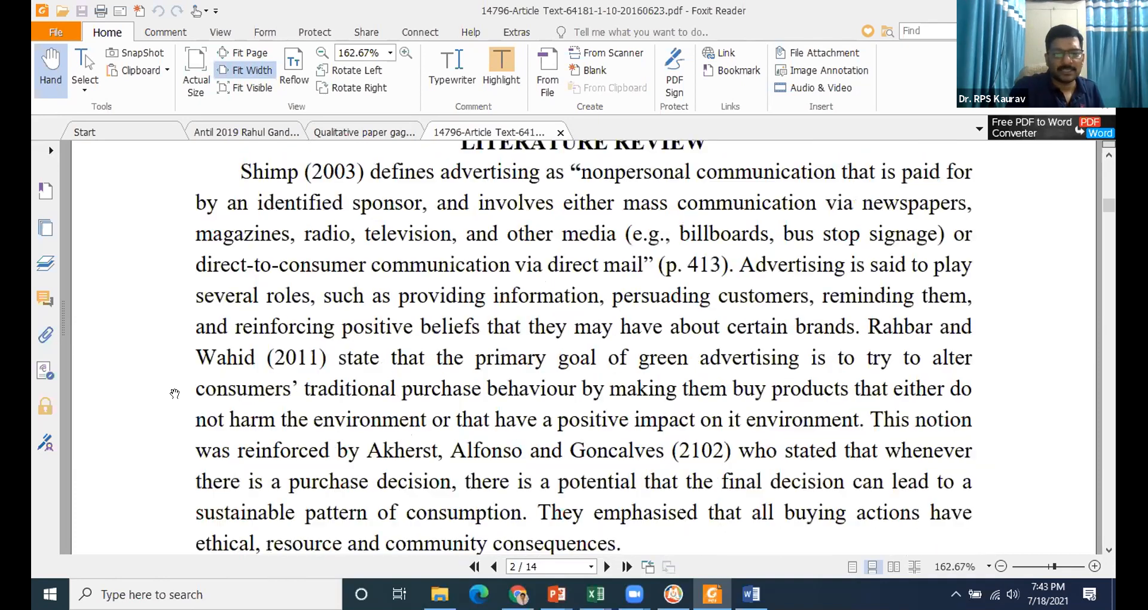
scroll(175, 393, down, 15)
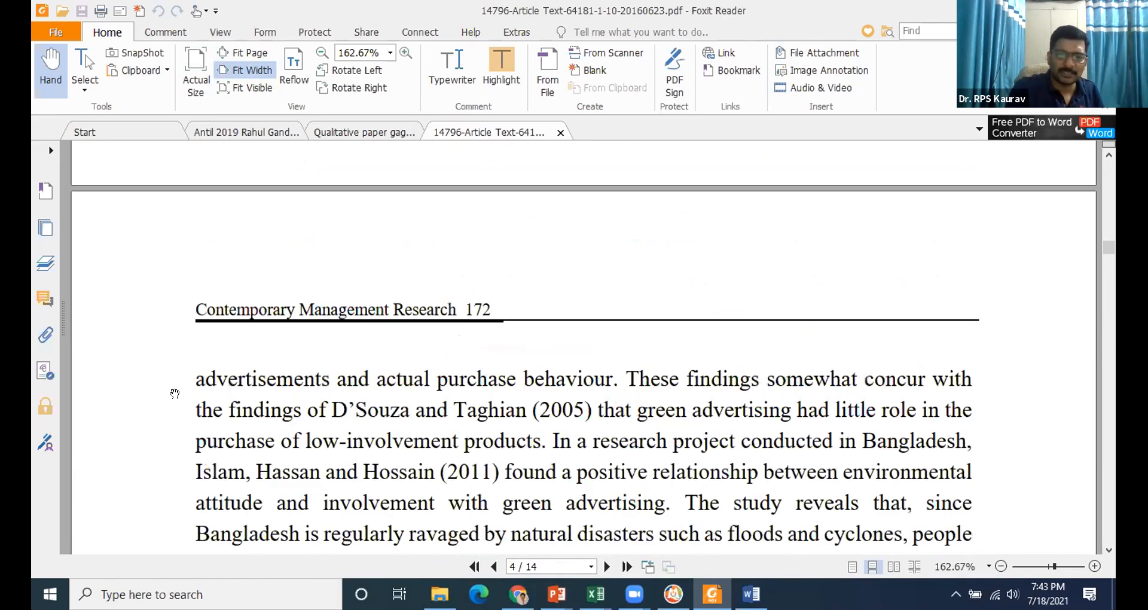
scroll(175, 393, down, 15)
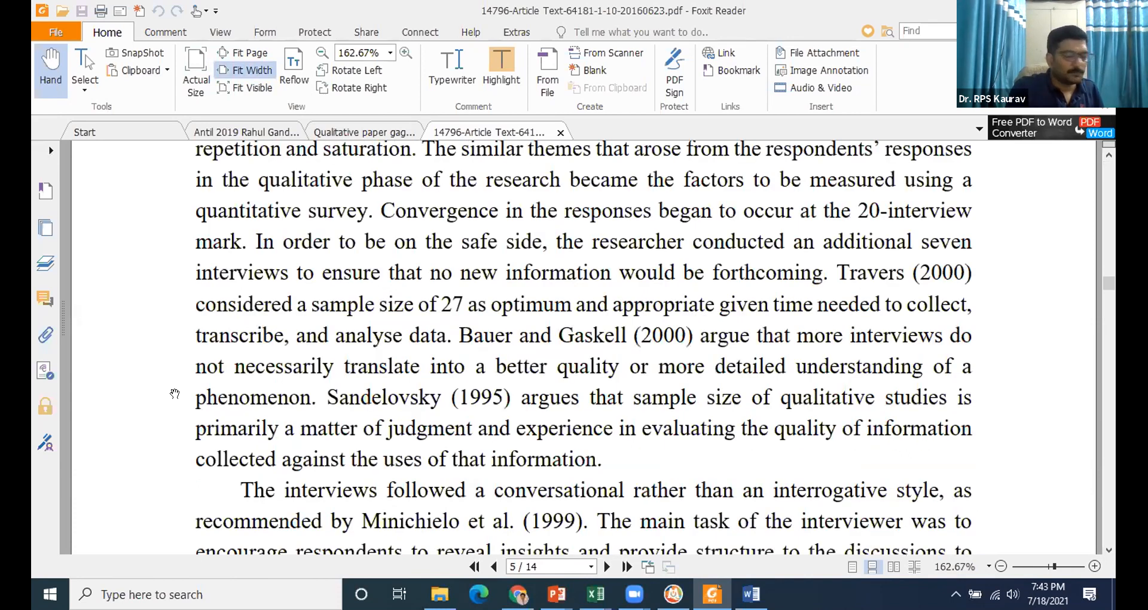
scroll(175, 393, up, 5)
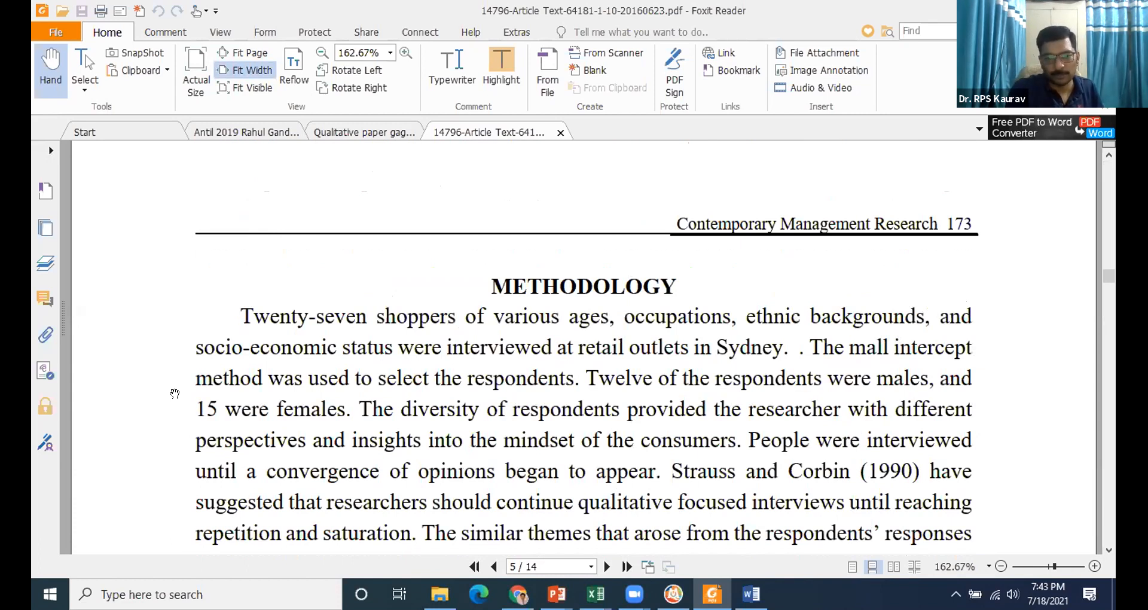
Examine the inductive coding description on page 174 and the introduction to the interview findings.
scroll(174, 393, down, 5)
scroll(175, 394, down, 10)
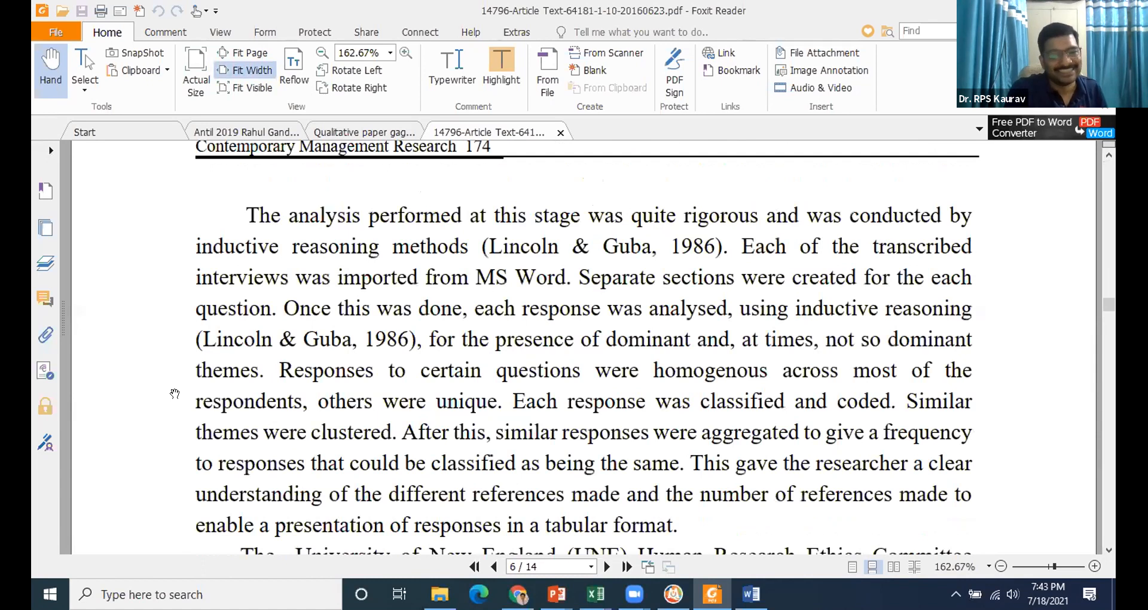
scroll(174, 393, down, 5)
scroll(174, 394, down, 10)
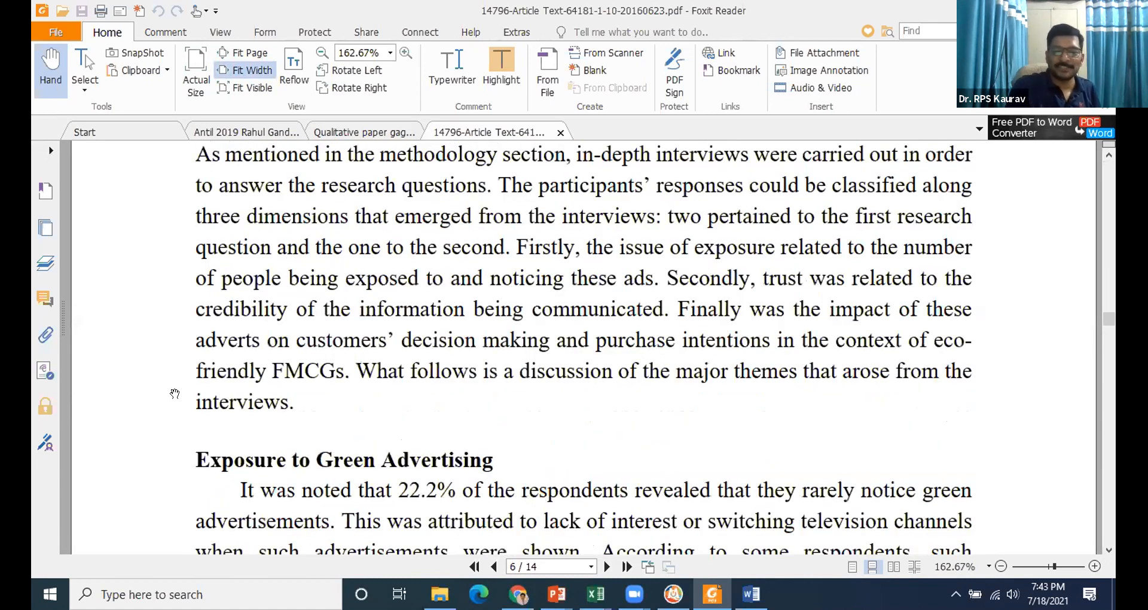
Examine how respondent quotes are reported under the Exposure to Green Advertising and Trust in Green Advertising themes.
scroll(175, 393, down, 5)
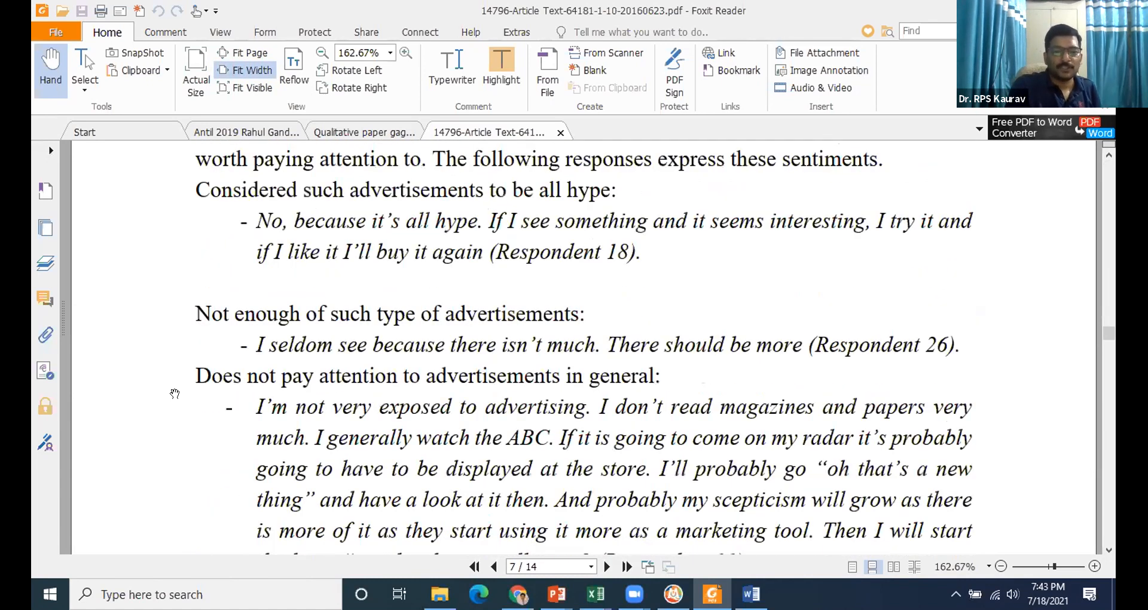
scroll(175, 393, down, 5)
scroll(175, 393, up, 7)
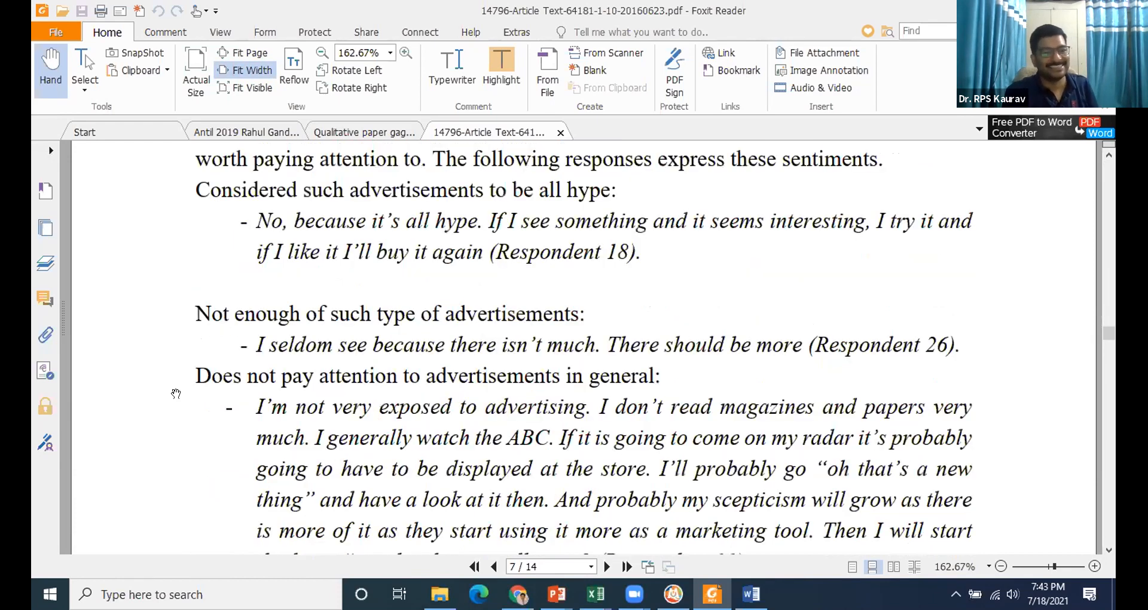
scroll(164, 384, down, 4)
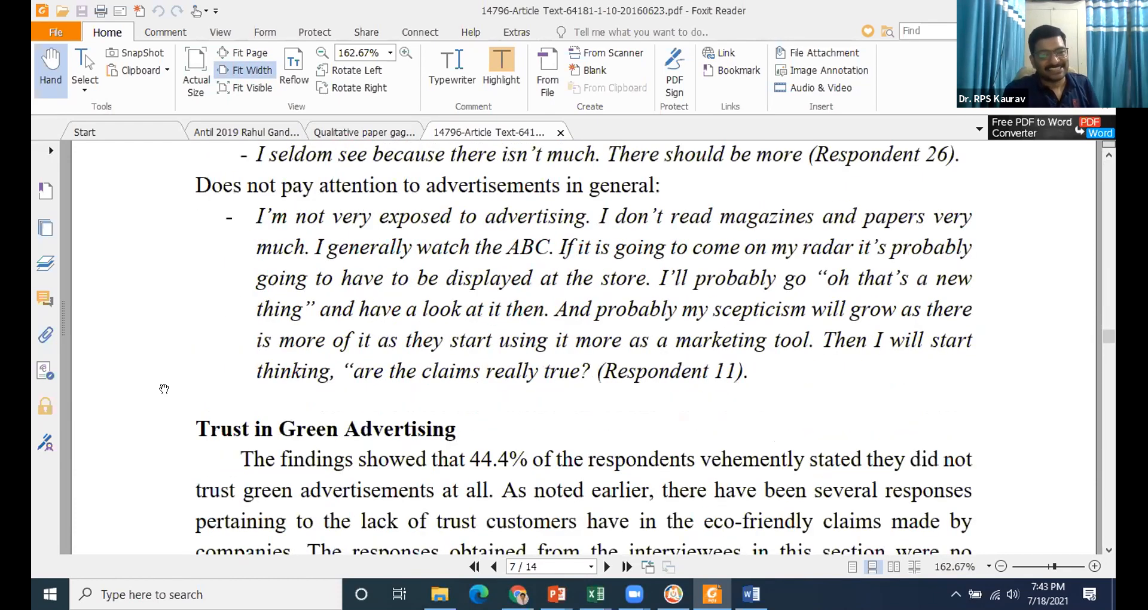
scroll(164, 388, down, 8)
scroll(315, 235, up, 10)
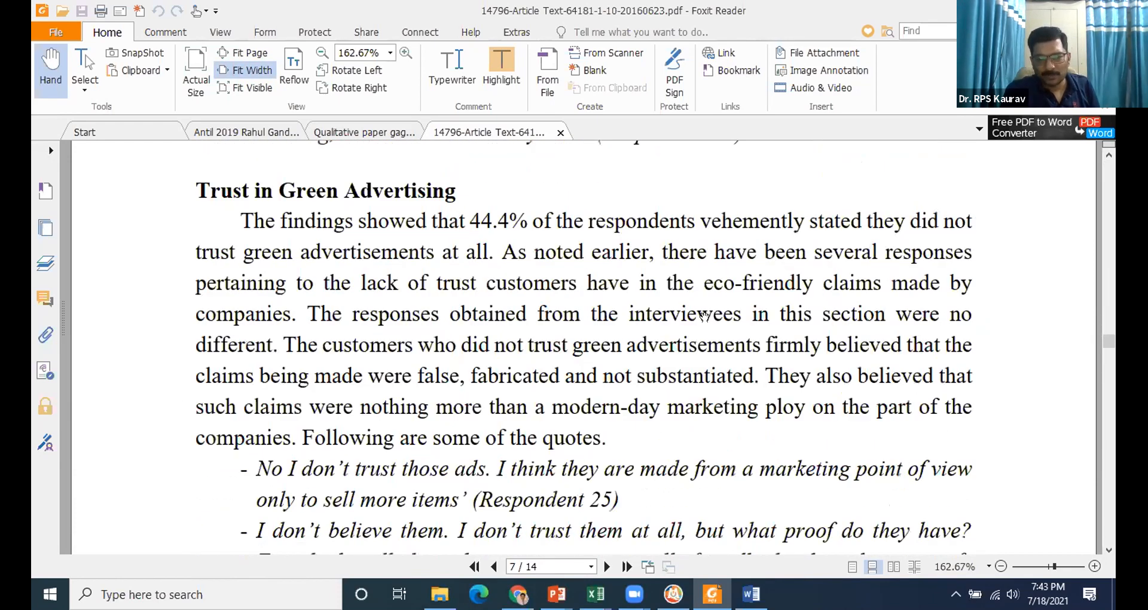
scroll(543, 264, up, 4)
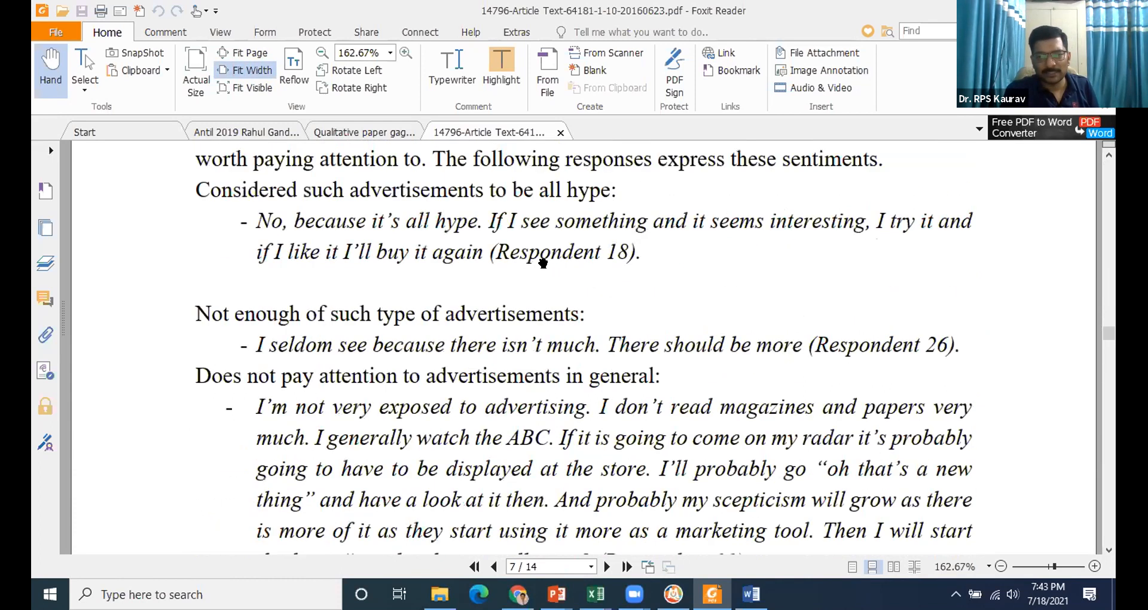
scroll(697, 329, down, 4)
scroll(697, 329, down, 5)
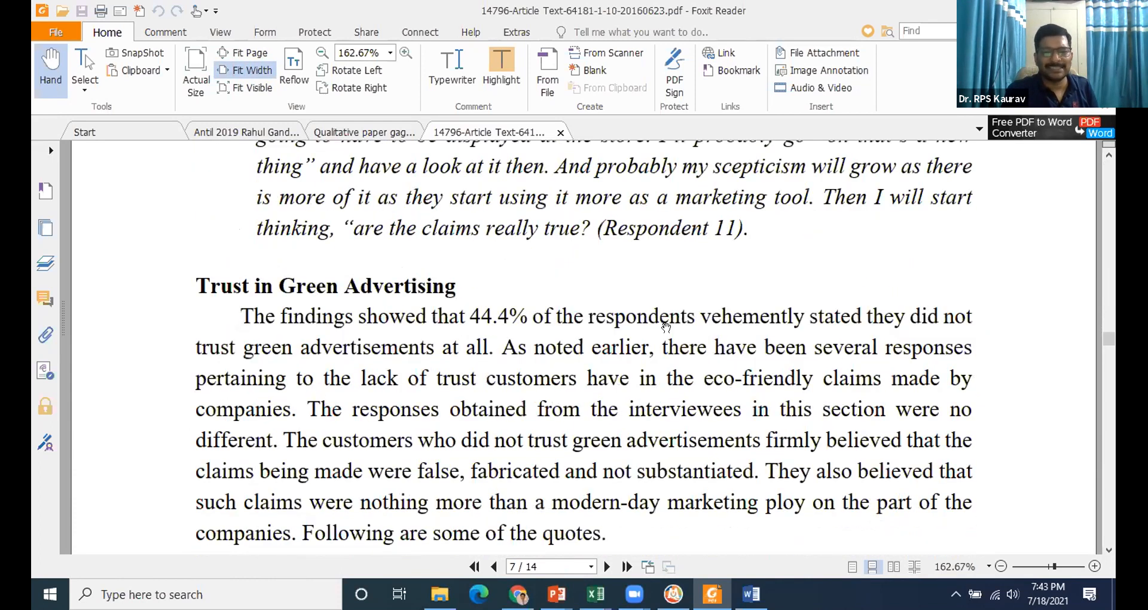
Skim the remaining findings on page 177 and read the recommendations for businesses on page 178.
scroll(666, 325, down, 15)
scroll(665, 326, down, 15)
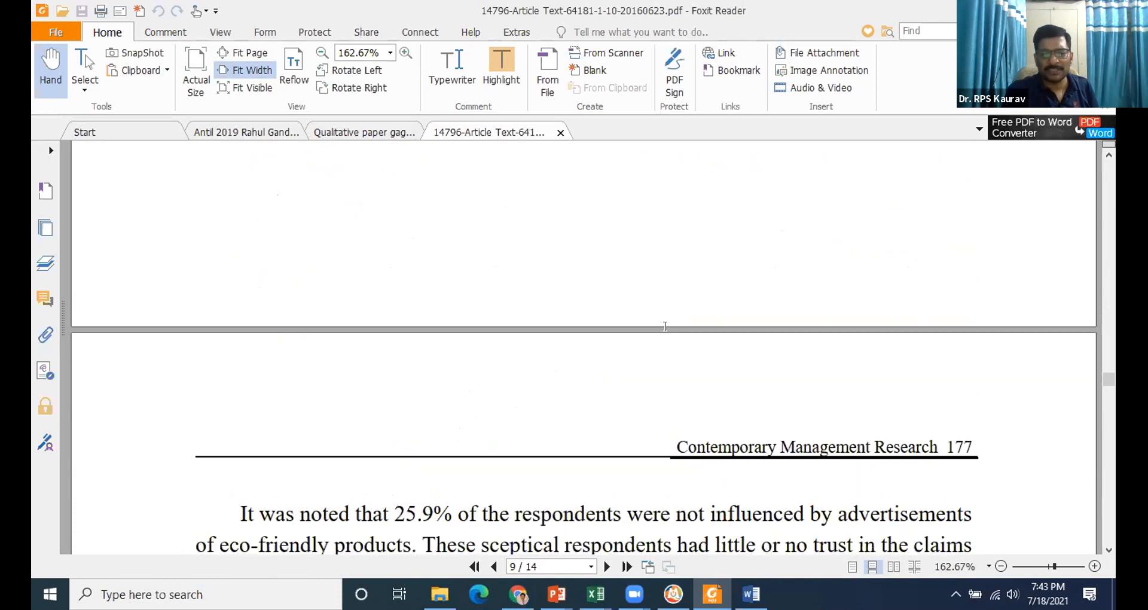
scroll(663, 335, down, 12)
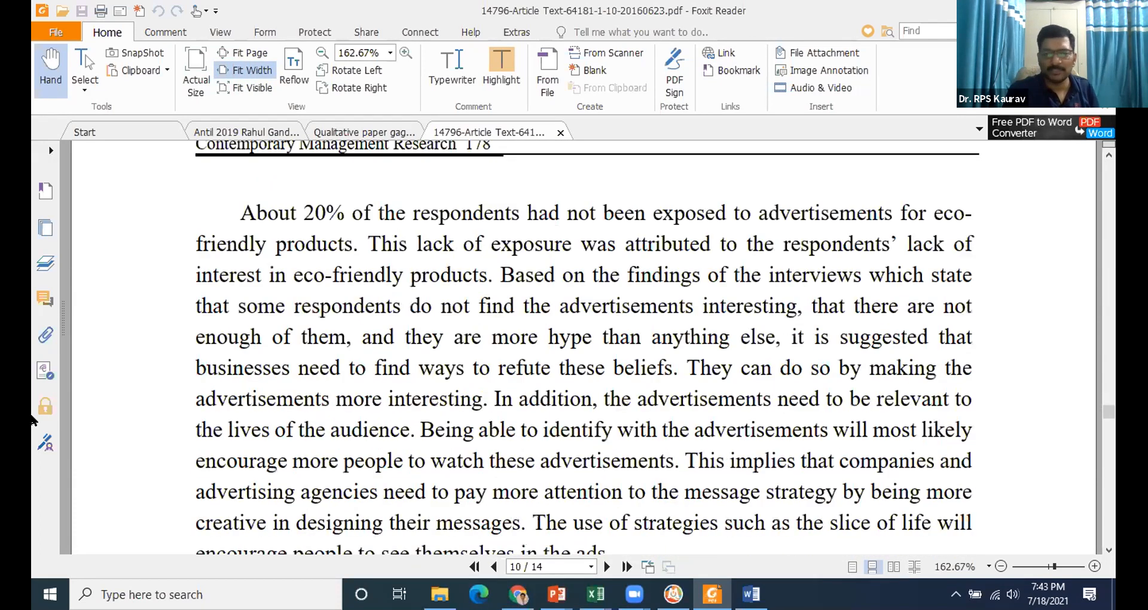
Finish skimming the green advertising paper, switch to File Explorer and skim the preview of the netnographic paper on memorable hotel experiences.
scroll(156, 375, down, 20)
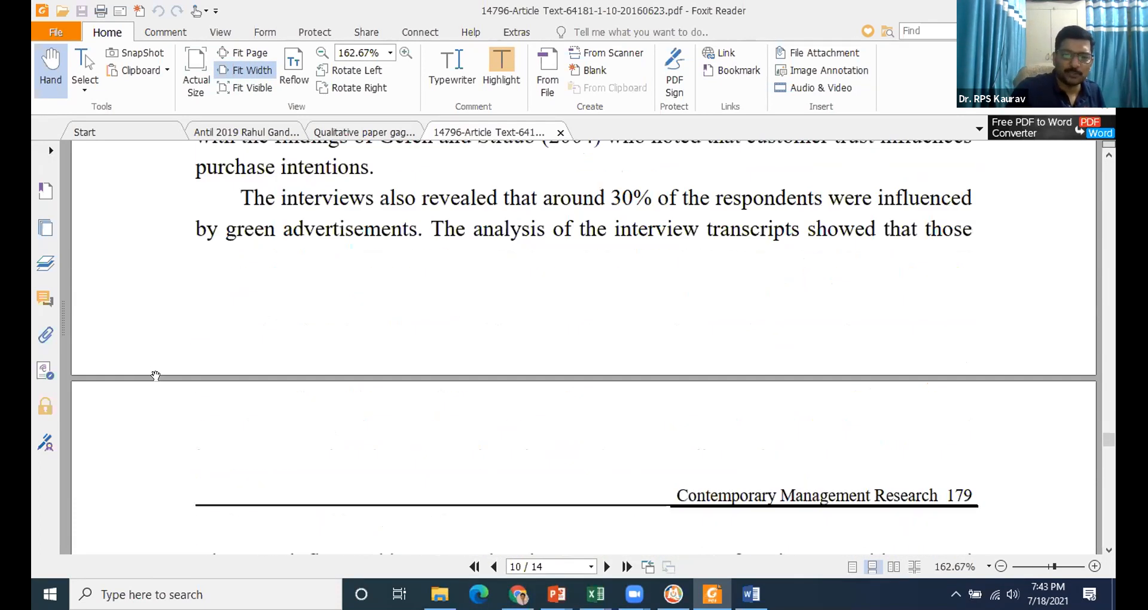
scroll(440, 528, down, 10)
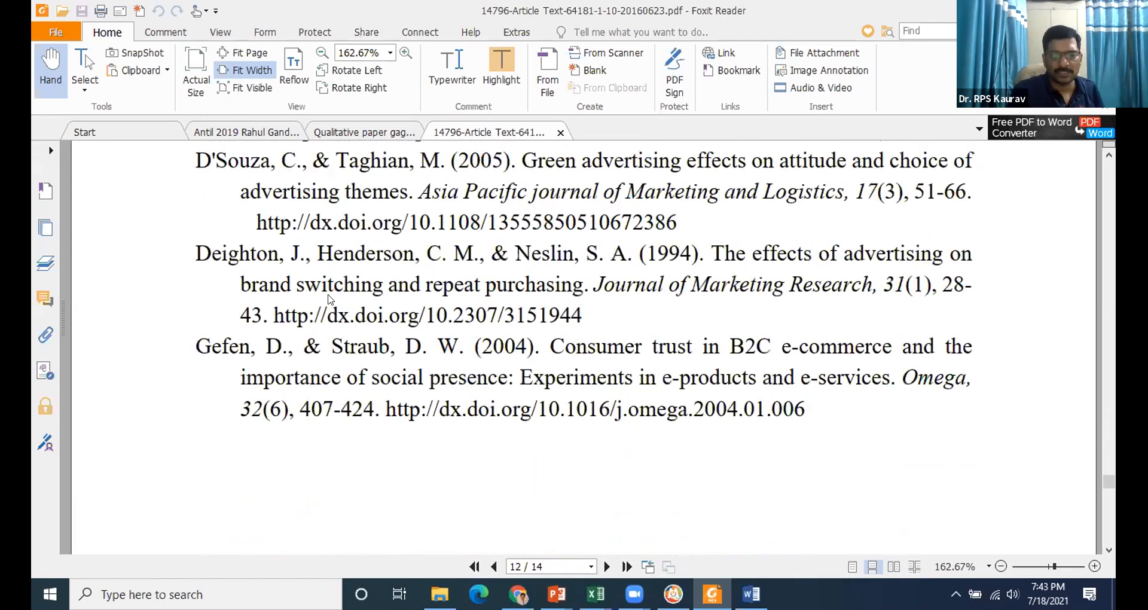
key(alt+Tab)
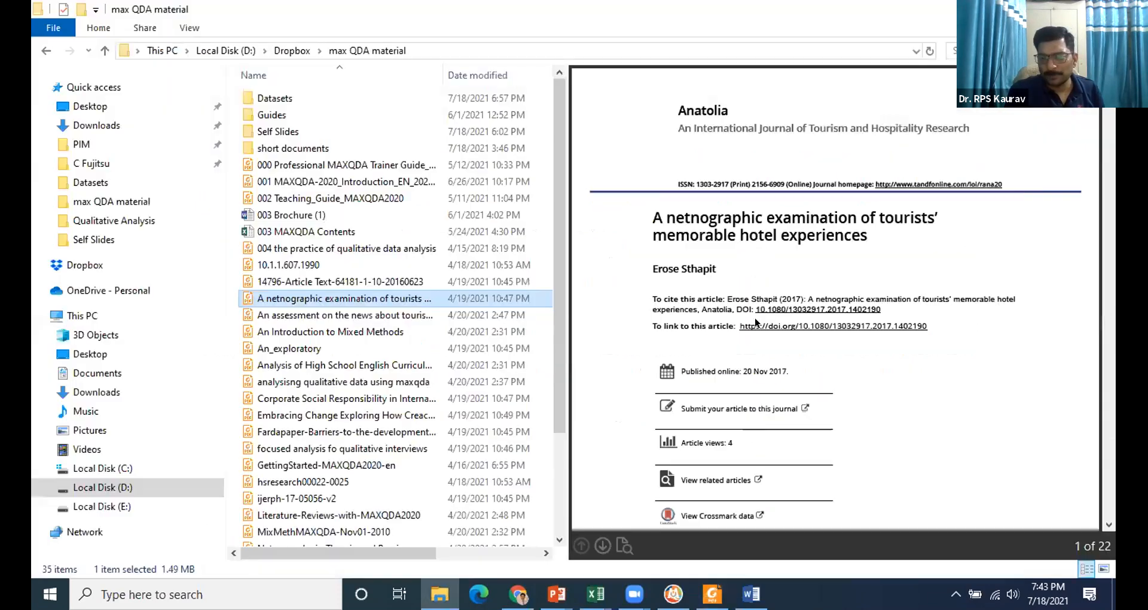
scroll(756, 327, down, 15)
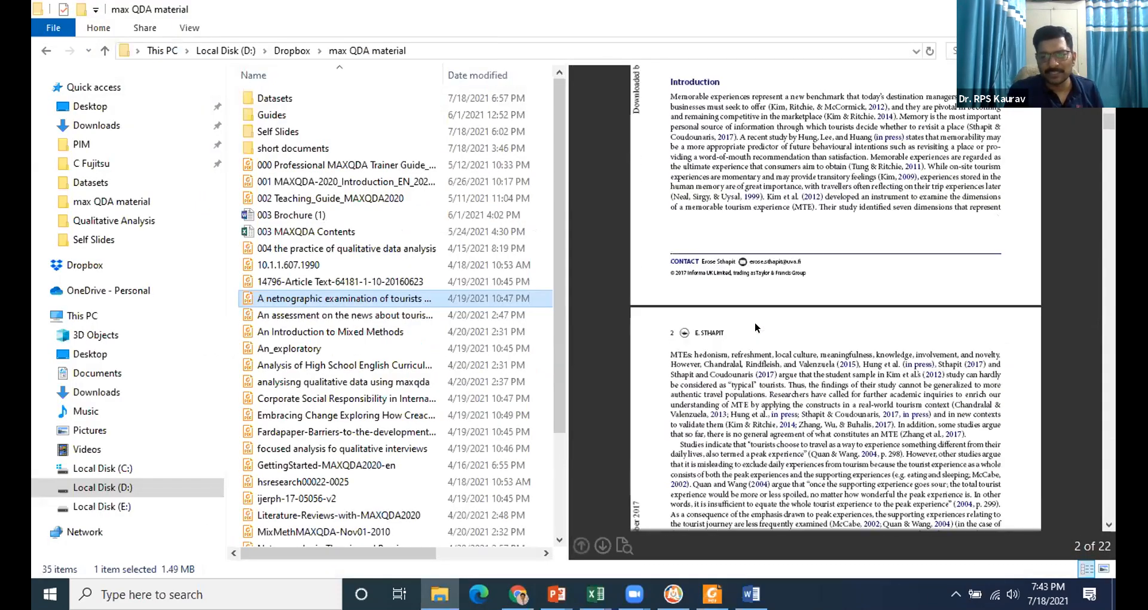
scroll(755, 329, down, 20)
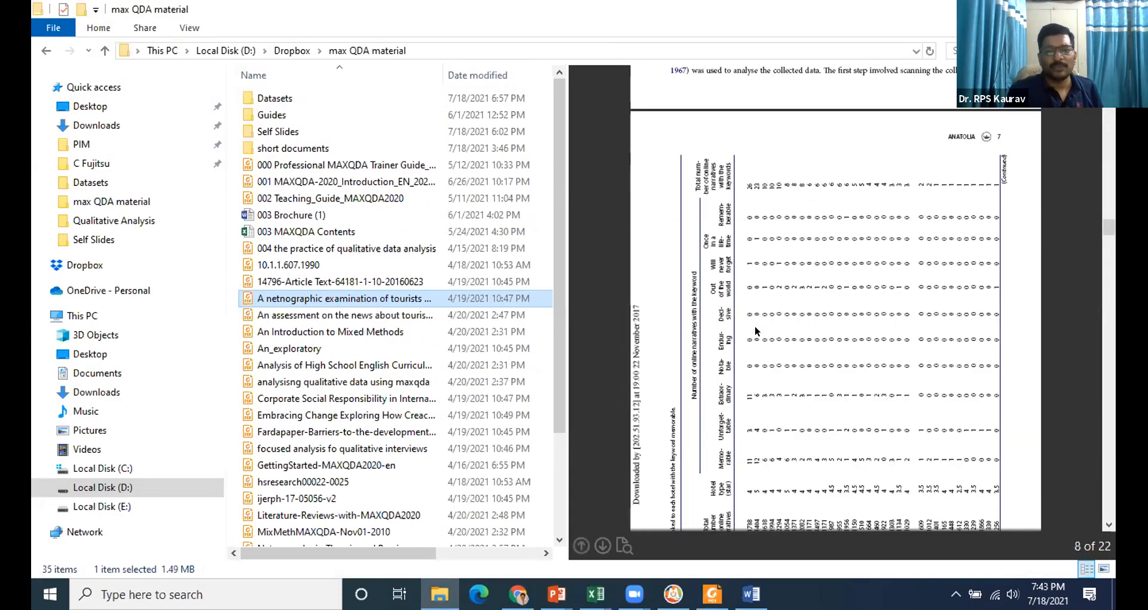
scroll(755, 336, down, 20)
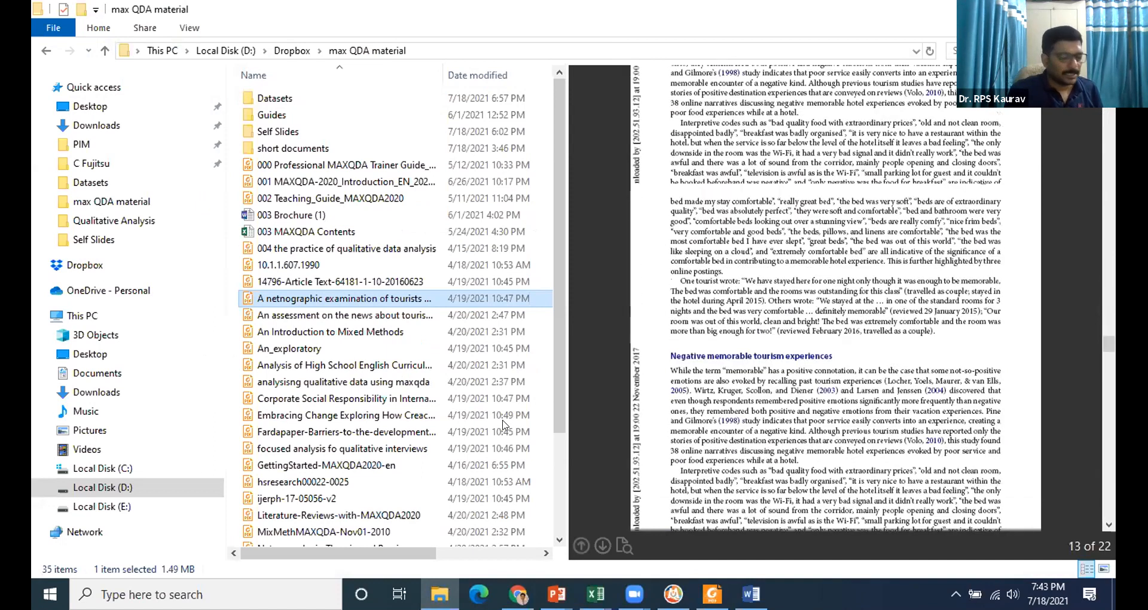
Preview the paper "An assessment on the news about tourism industry during covid19" and open it in Foxit Reader.
click(369, 317)
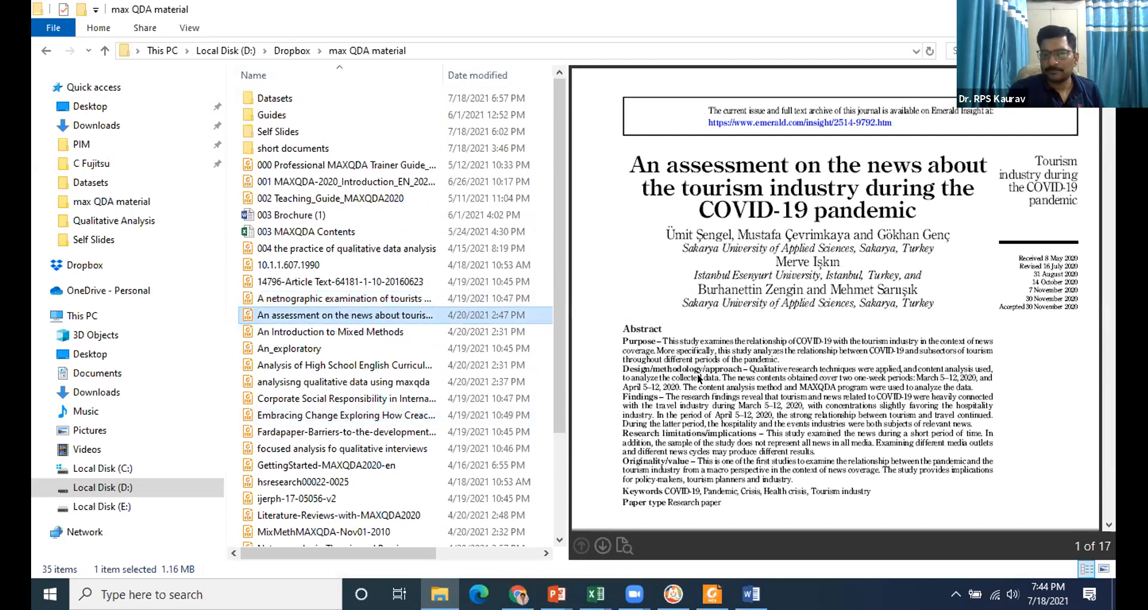
scroll(698, 378, down, 15)
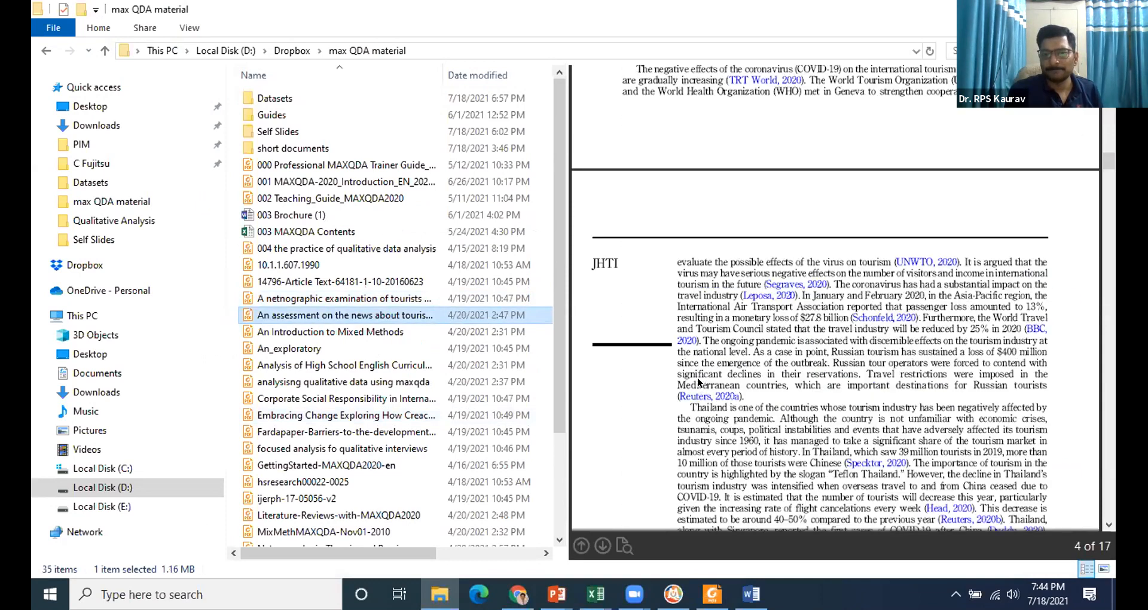
scroll(698, 381, down, 12)
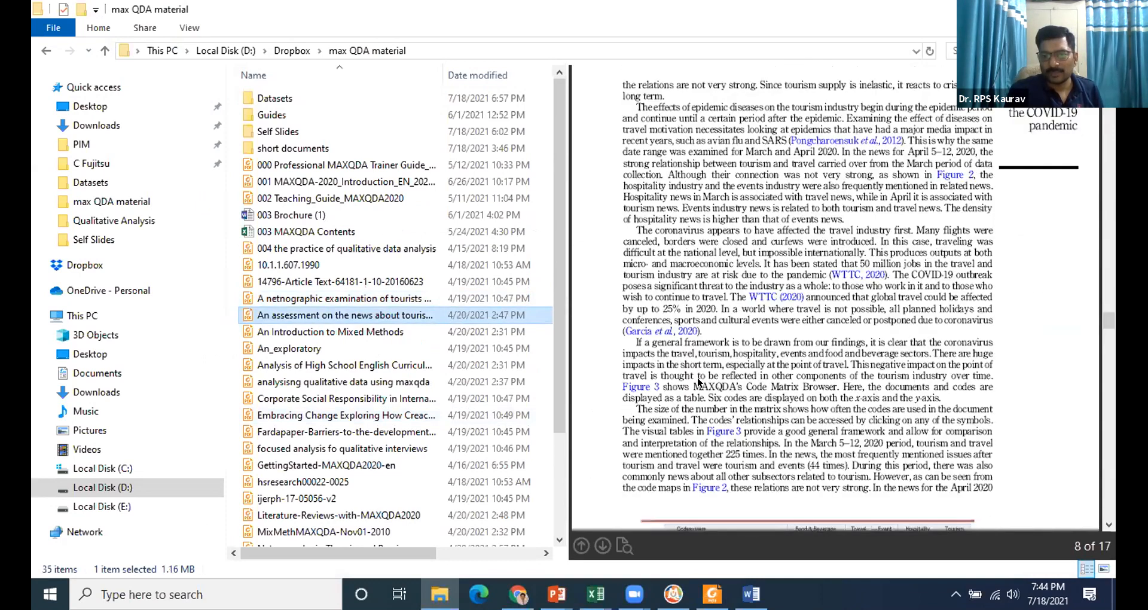
scroll(699, 382, down, 5)
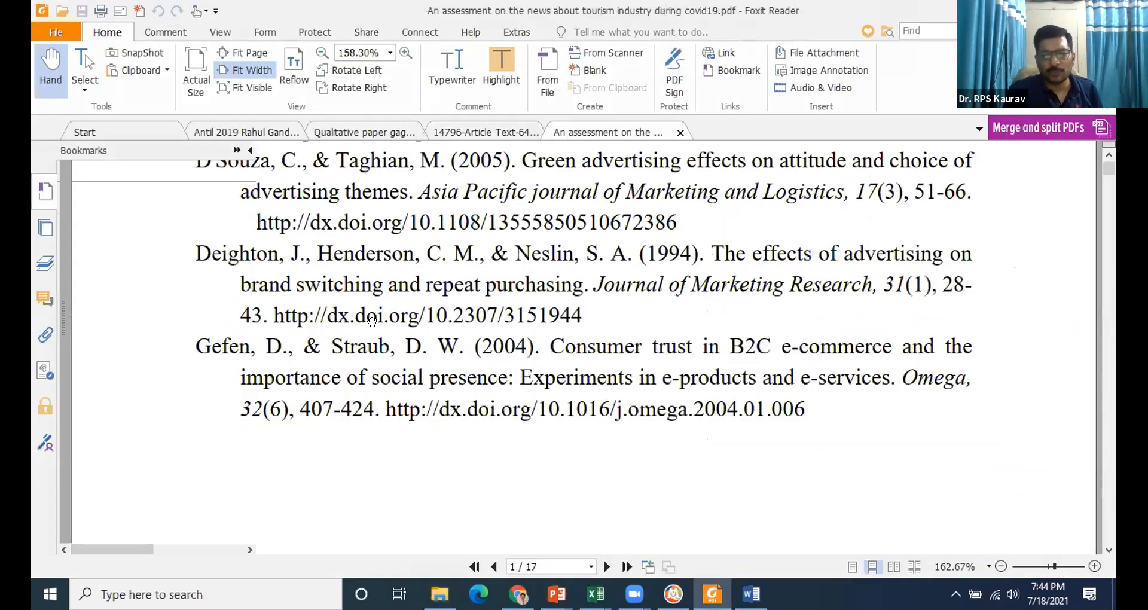
Skim the COVID-19 tourism news paper from its abstract through the literature review to the start of the Findings on page 7.
scroll(347, 381, down, 8)
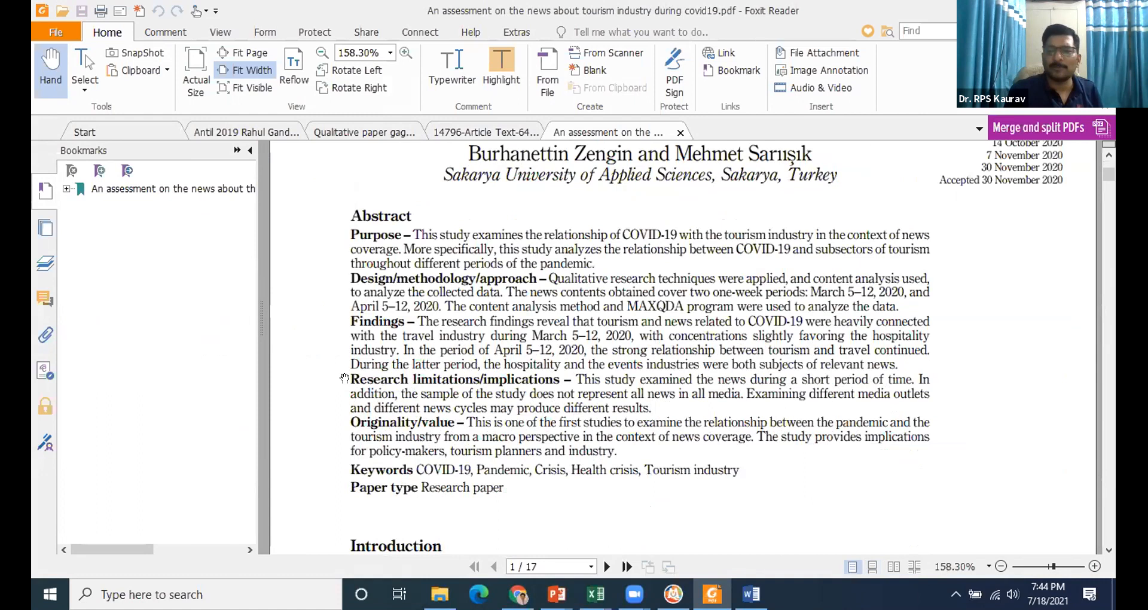
scroll(346, 377, down, 10)
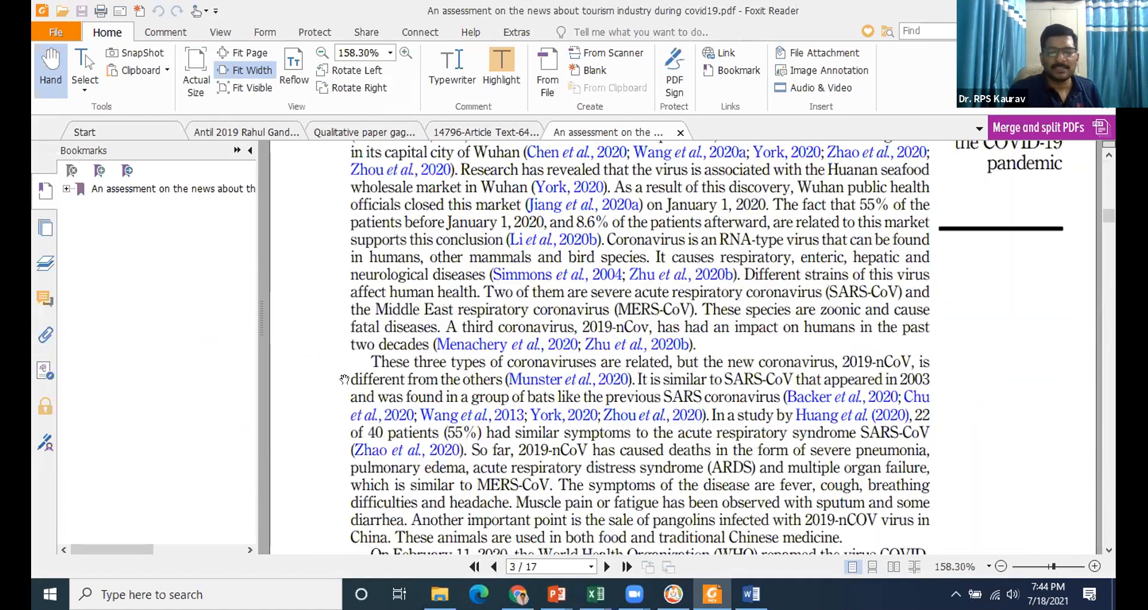
scroll(345, 379, down, 10)
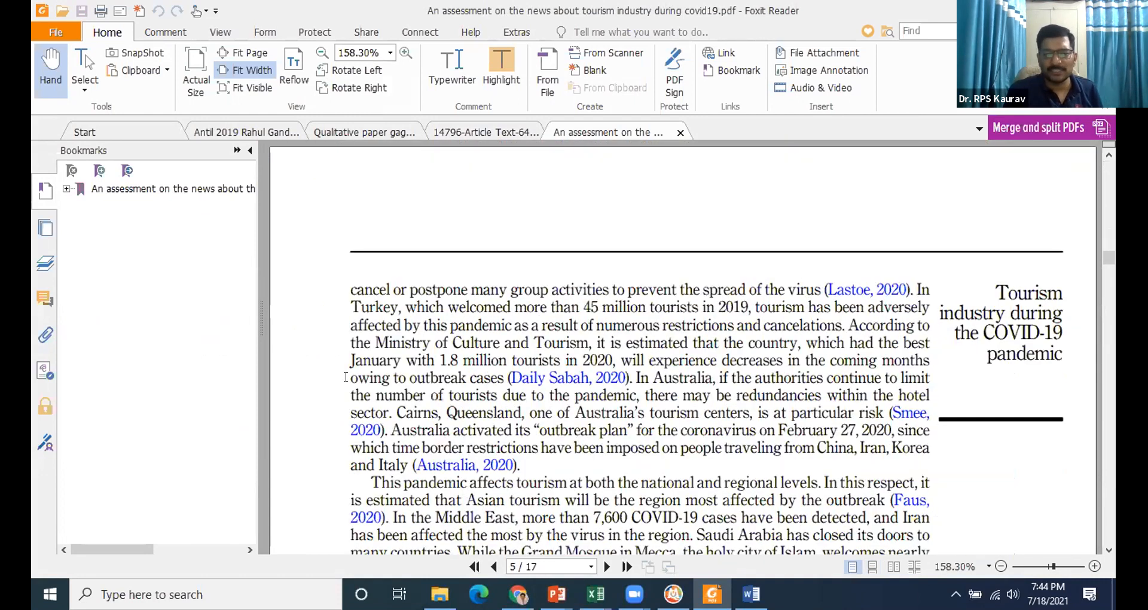
scroll(346, 376, down, 5)
scroll(345, 378, down, 2)
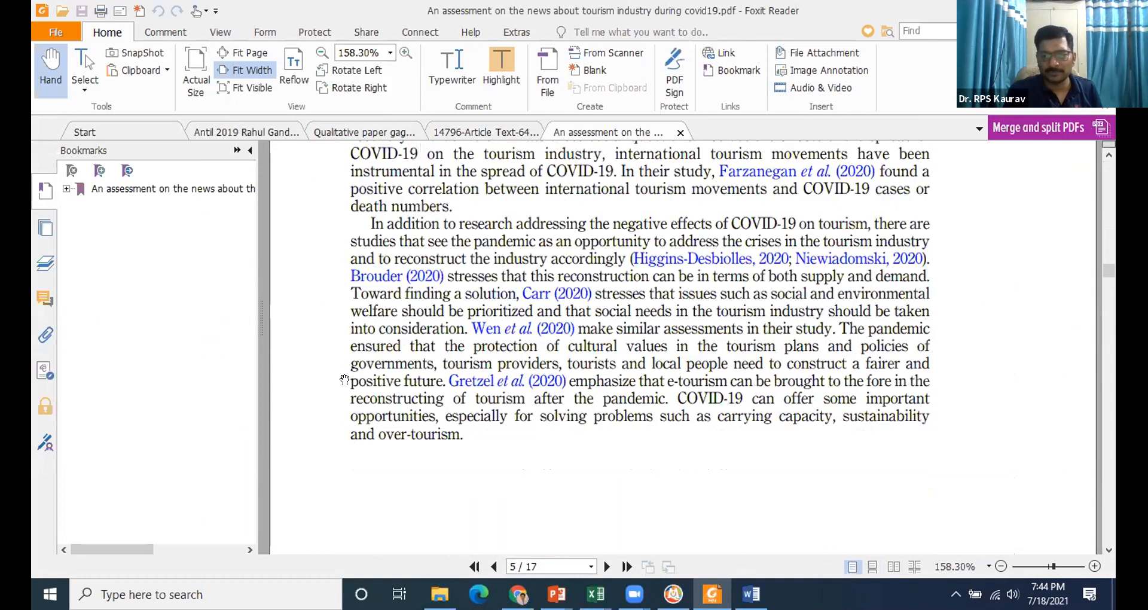
scroll(345, 379, down, 5)
scroll(373, 373, down, 5)
scroll(375, 362, down, 10)
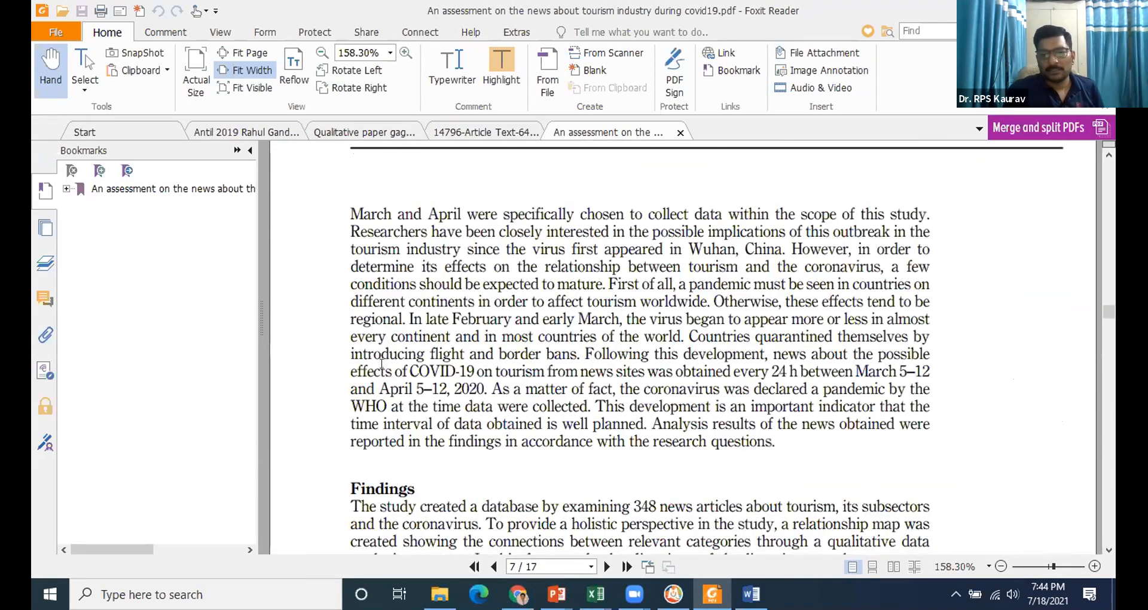
Examine the word clouds in Figure 1 and the conceptual code maps in Figure 2 on page 8.
scroll(508, 323, down, 10)
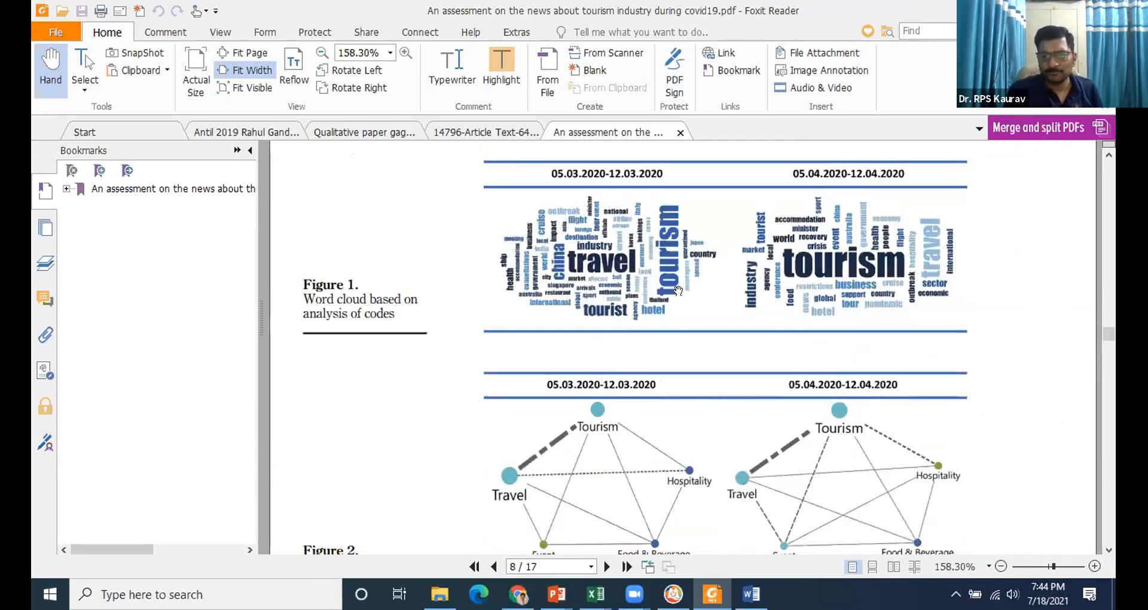
scroll(665, 291, down, 3)
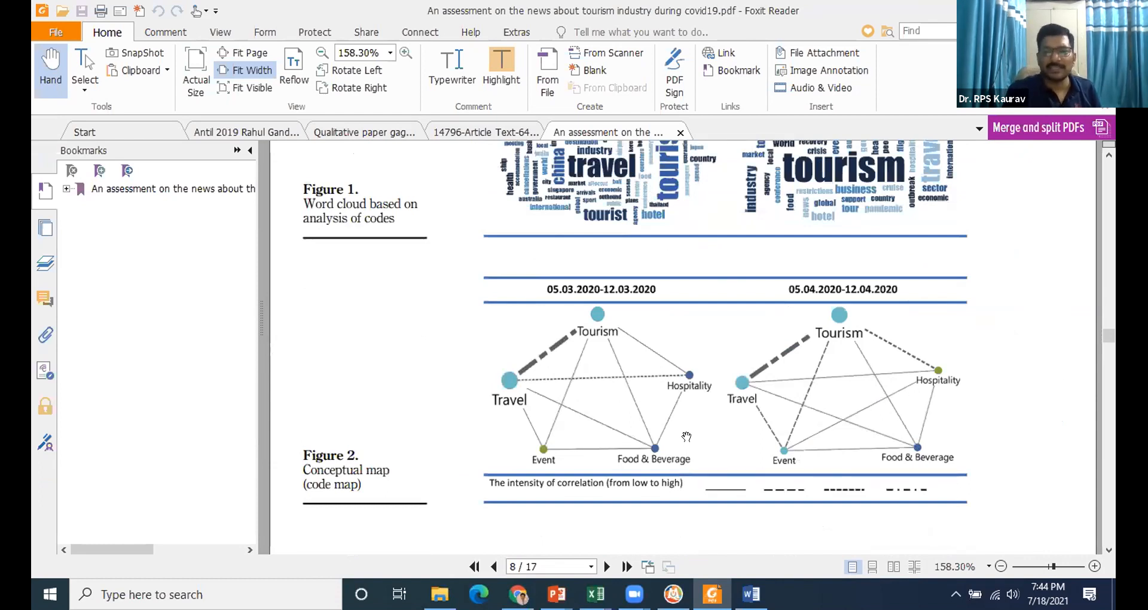
scroll(687, 436, up, 1)
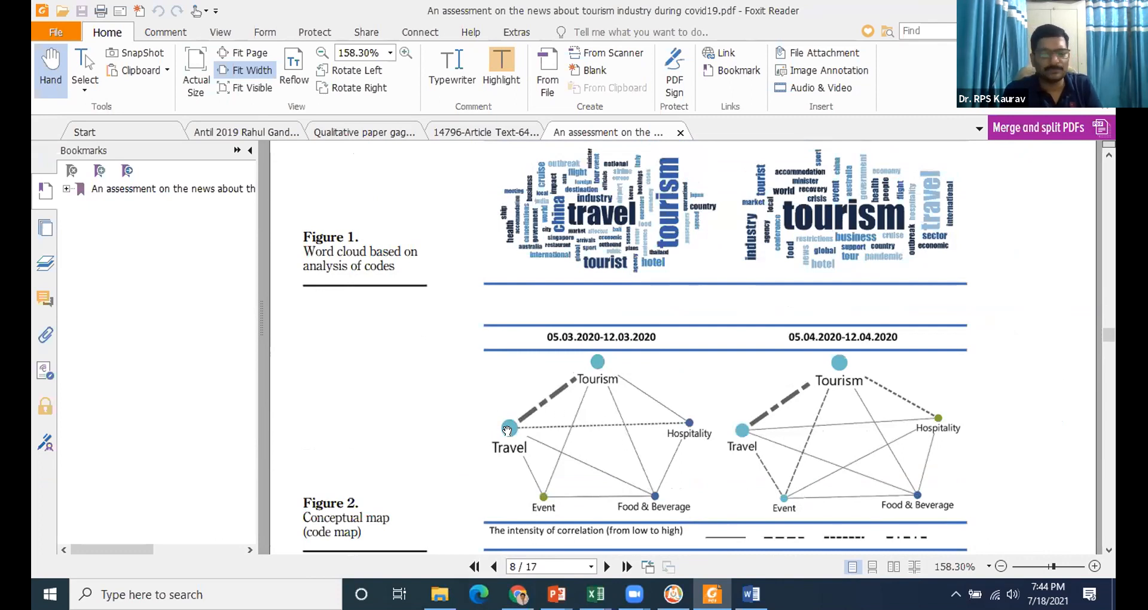
scroll(396, 461, down, 1)
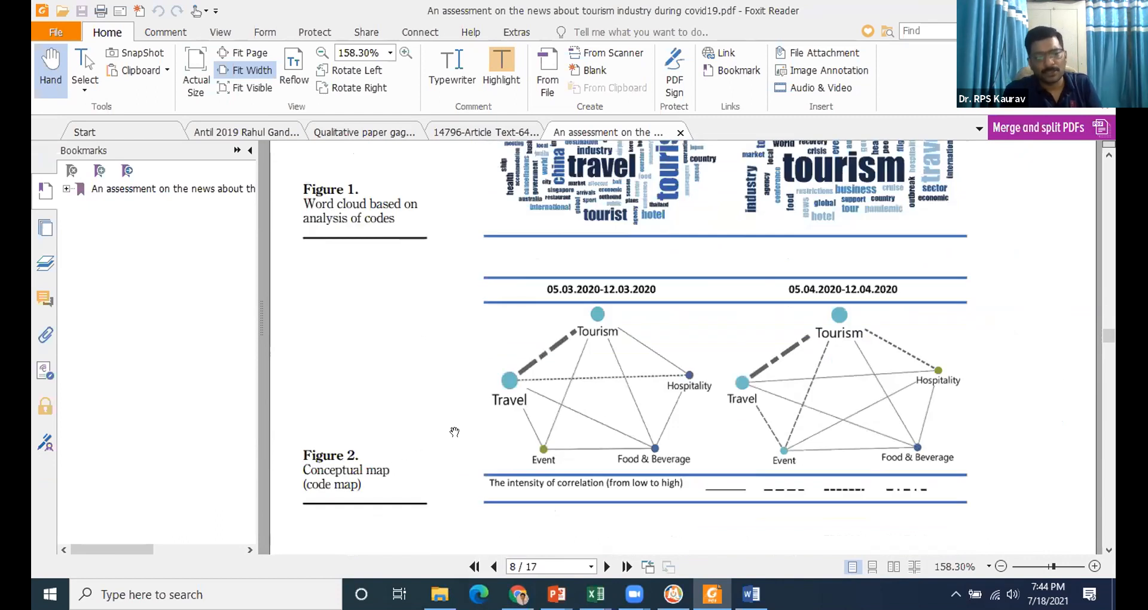
scroll(455, 431, down, 1)
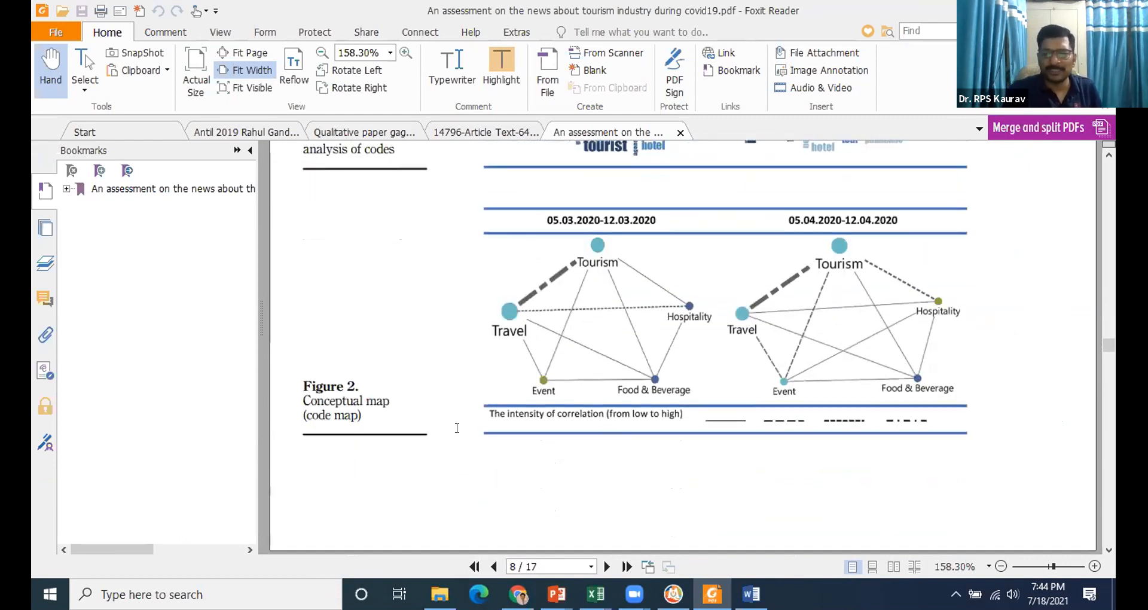
Examine the code matrix browser tables in Figure 3 on page 9, hiding the bookmarks and enlarging the page to 227.11%.
scroll(457, 428, down, 1)
scroll(456, 436, down, 1)
scroll(455, 436, down, 4)
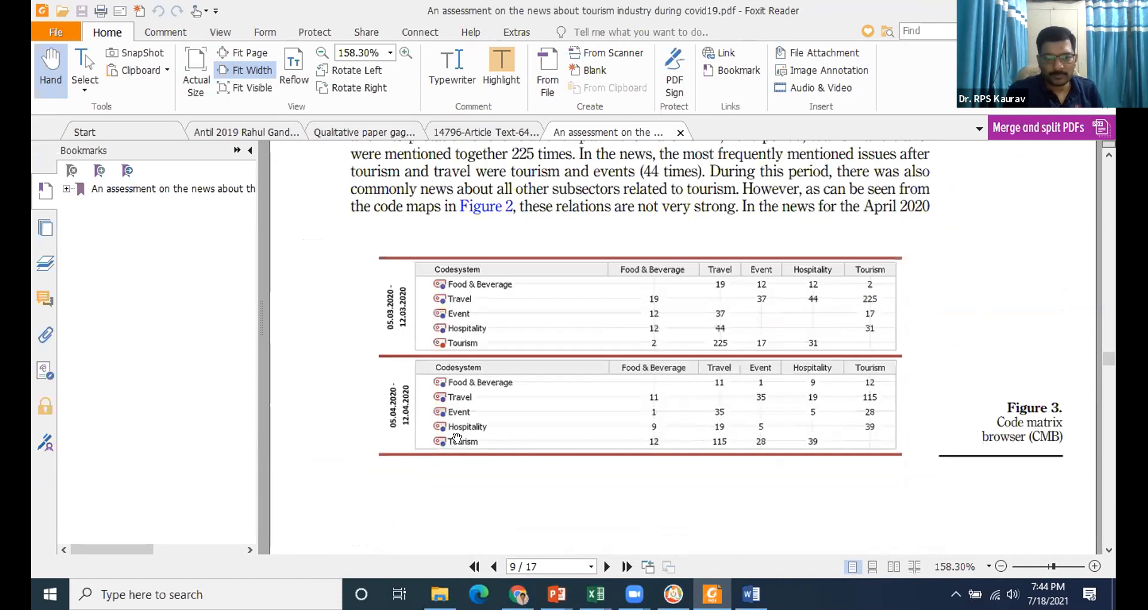
scroll(474, 300, down, 1)
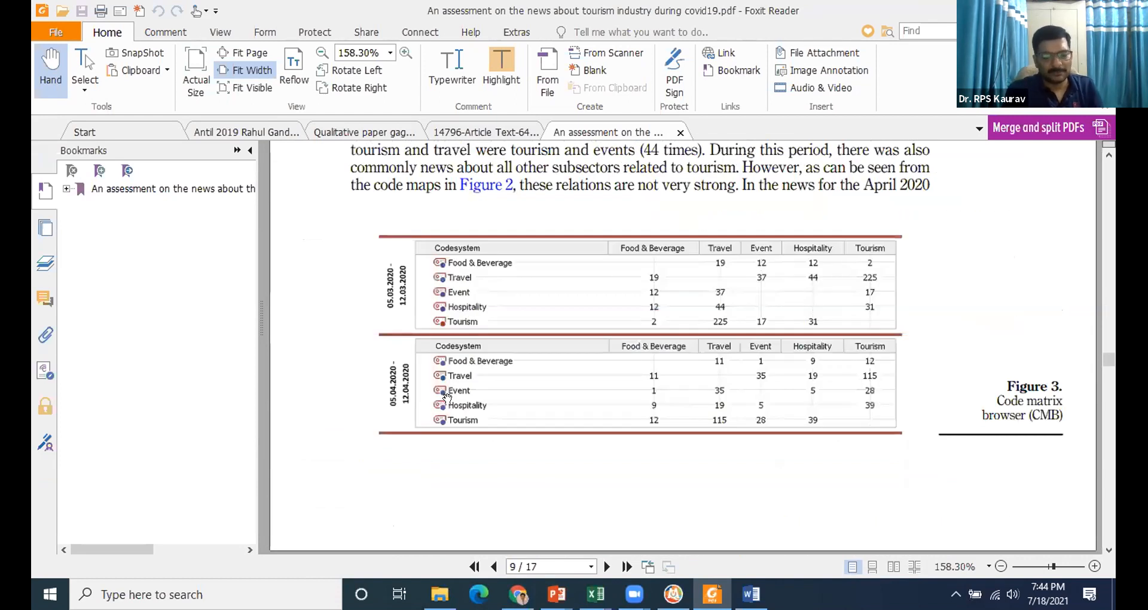
click(251, 151)
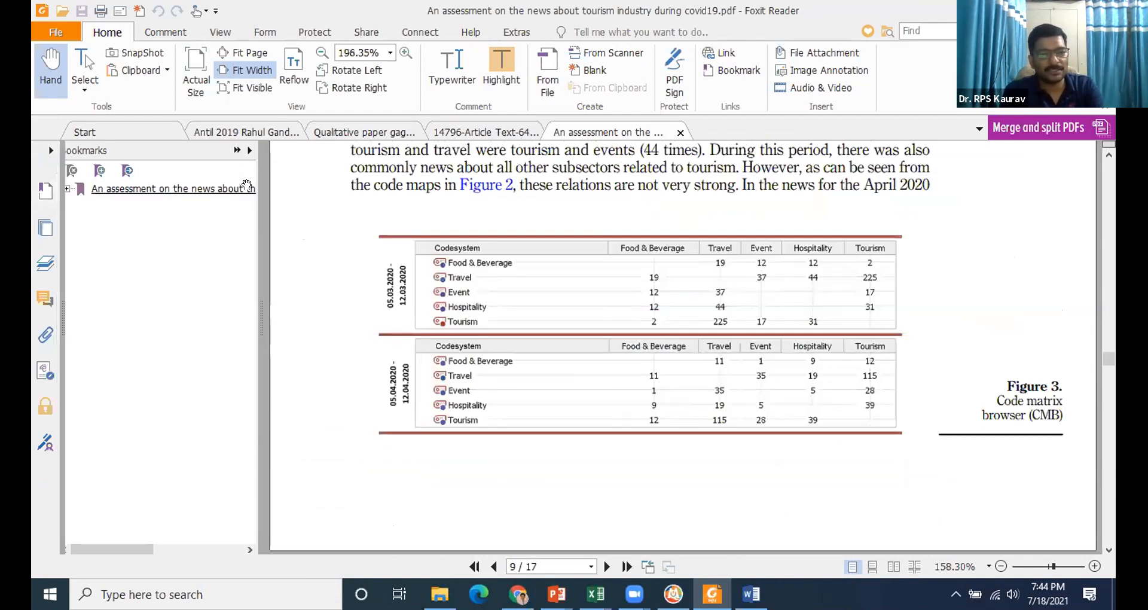
scroll(178, 382, down, 1)
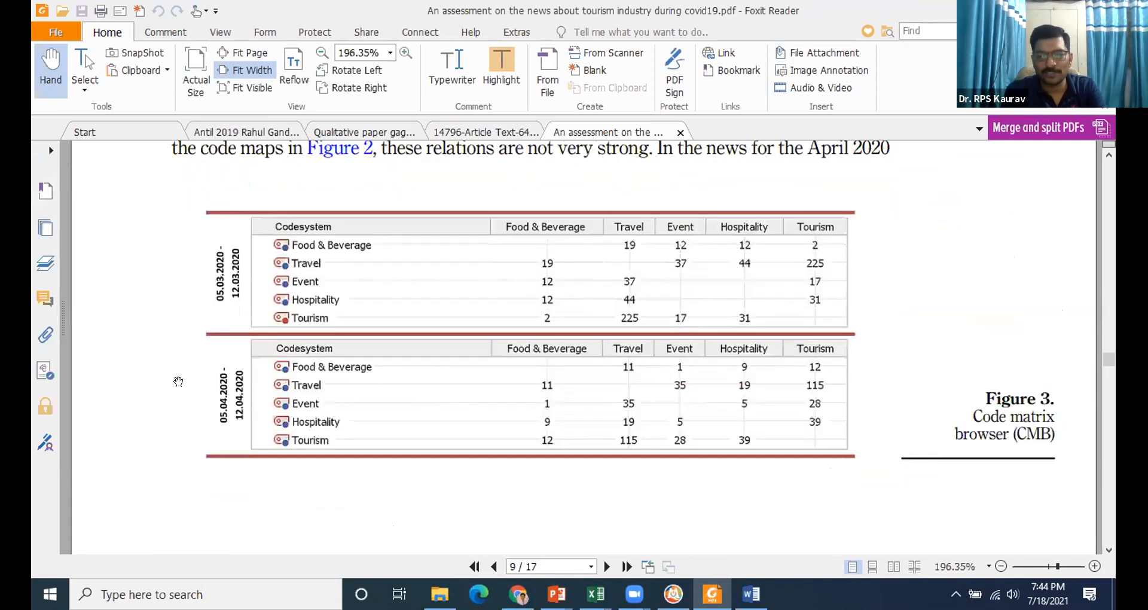
scroll(179, 382, up, 3)
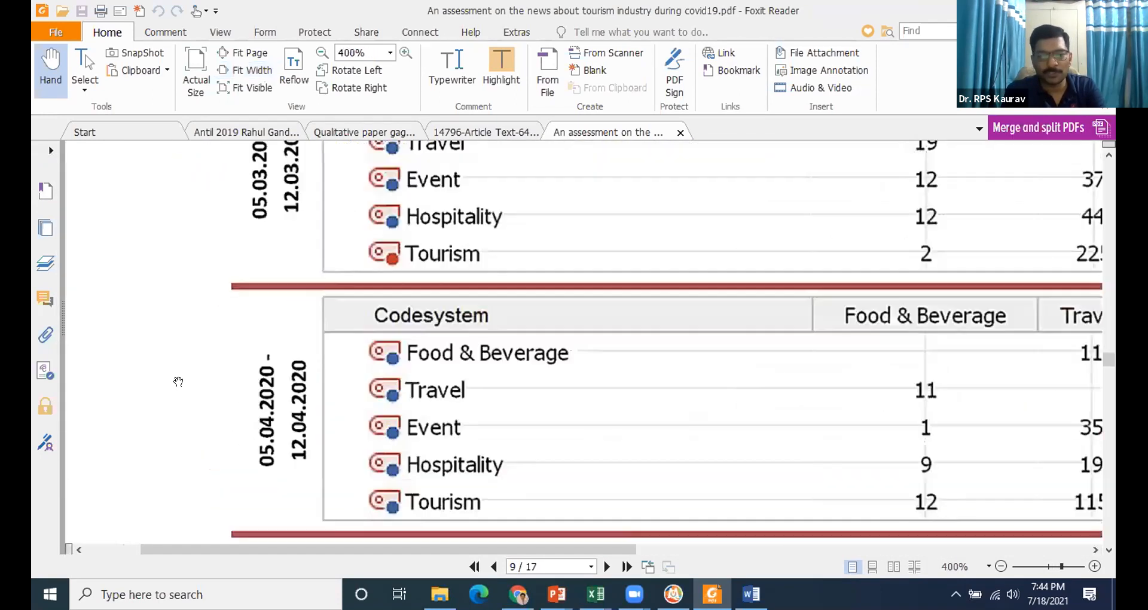
scroll(178, 382, down, 1)
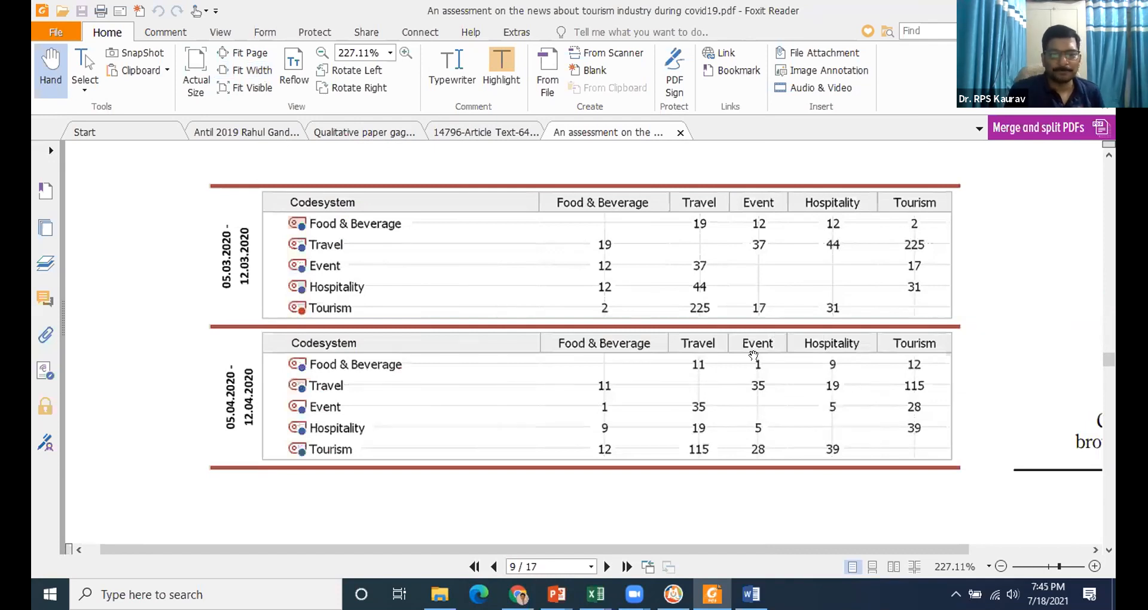
Switch to MAXQDA and close the Document Variable Statistics to return to the Overview of Codes.
mouse_move(673, 594)
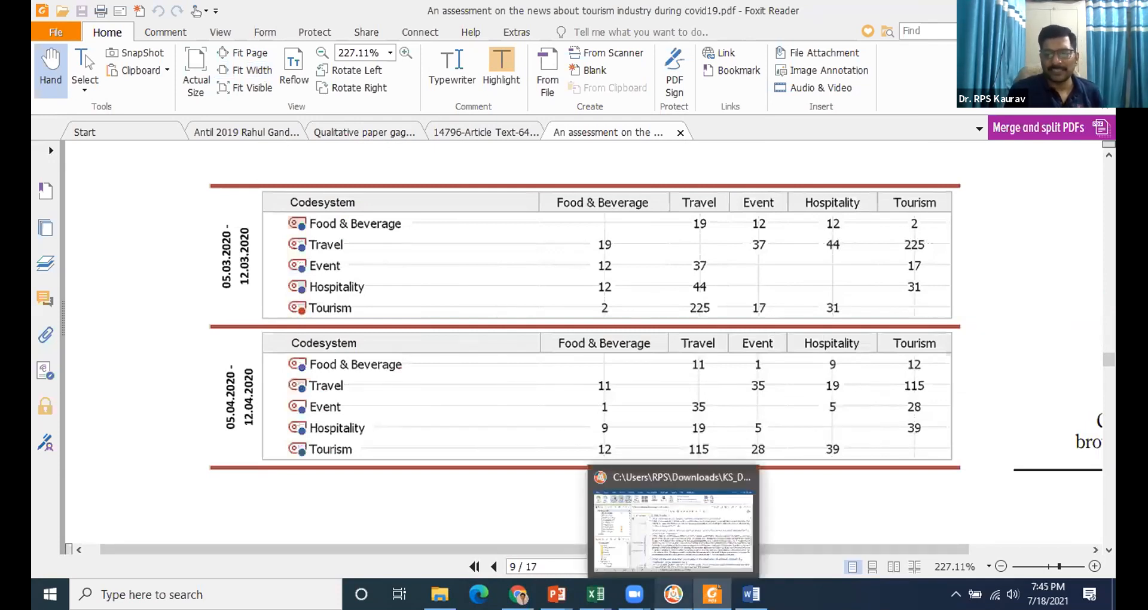
click(674, 594)
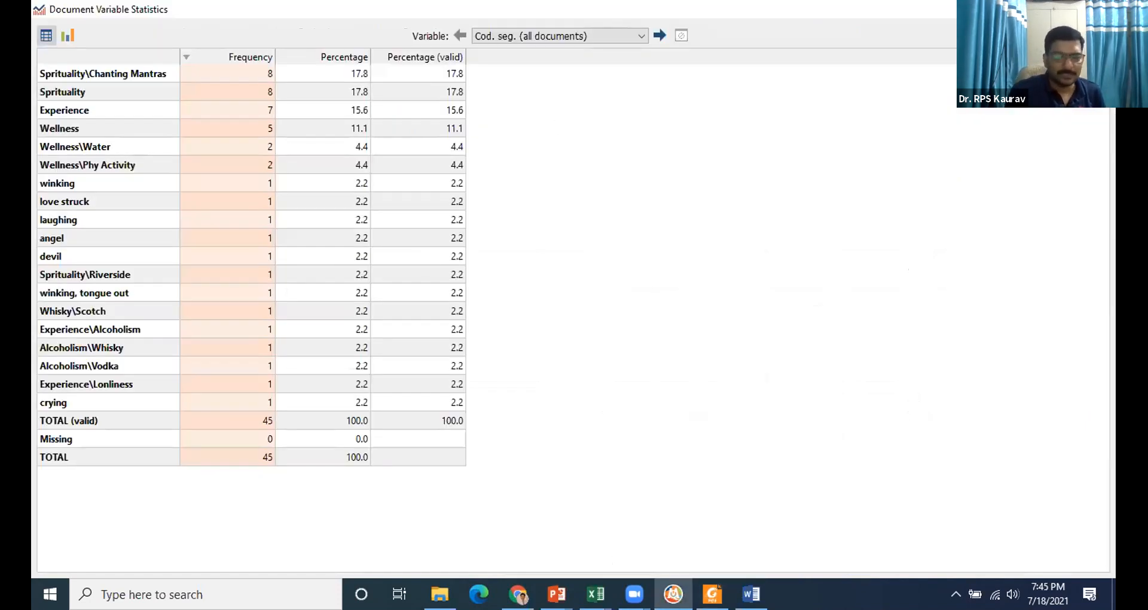
key(Escape)
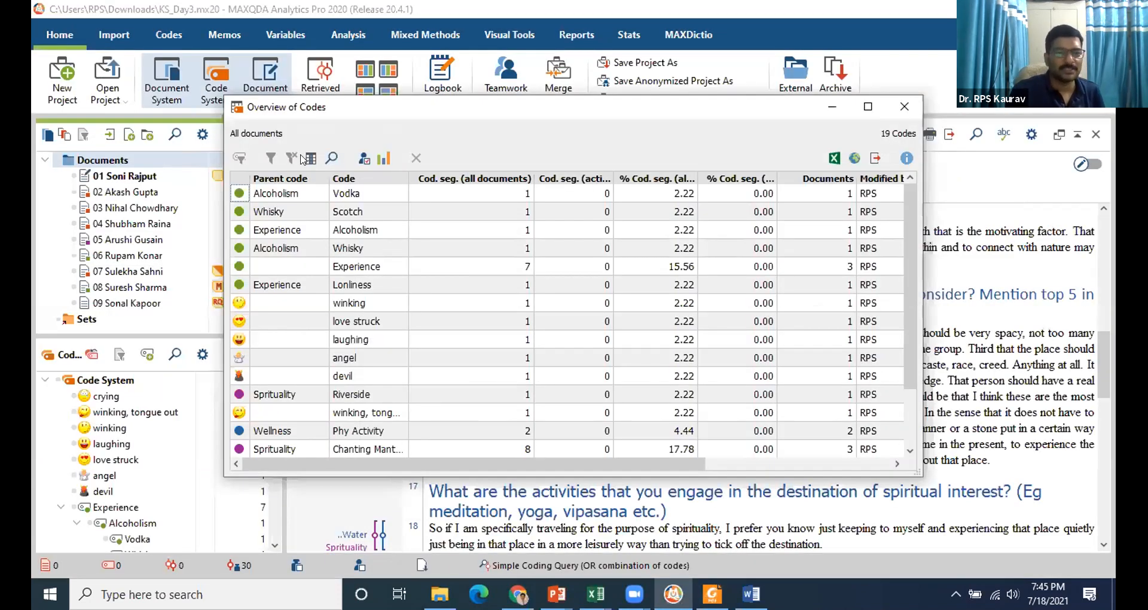
Compare the Overview of Codes aggregated to top-level codes with the full list including subcodes, and close the overview.
click(363, 159)
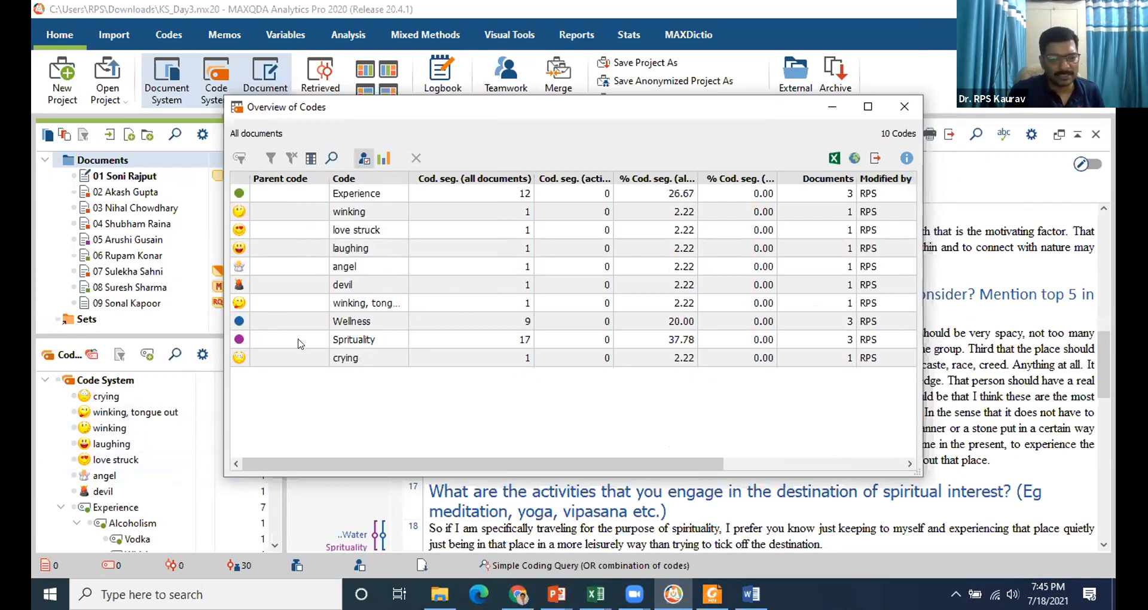
click(364, 157)
scroll(400, 316, down, 2)
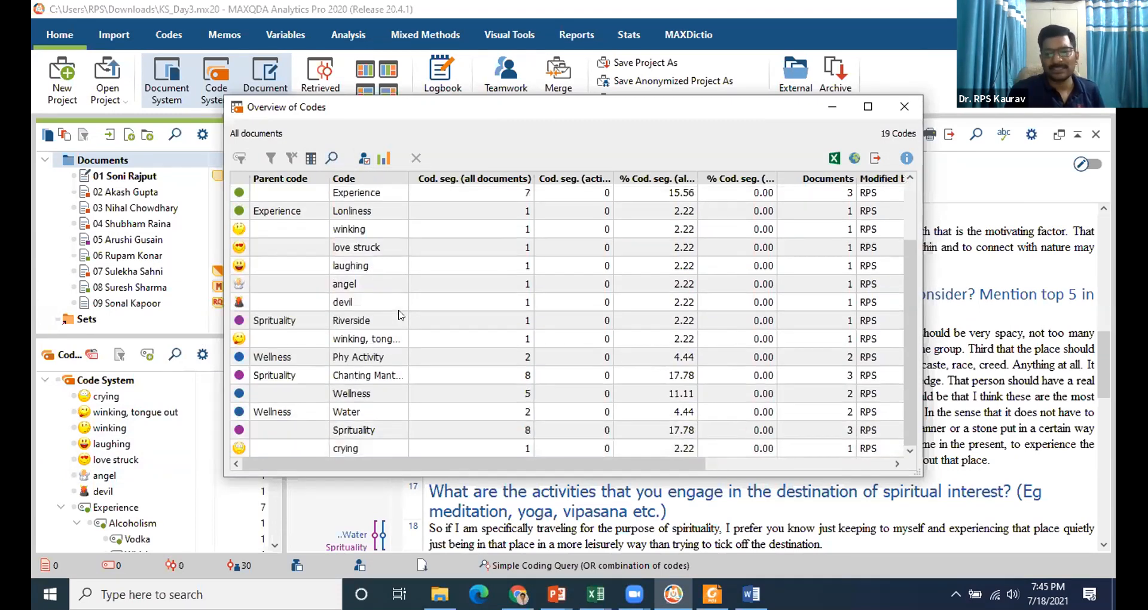
scroll(399, 315, up, 2)
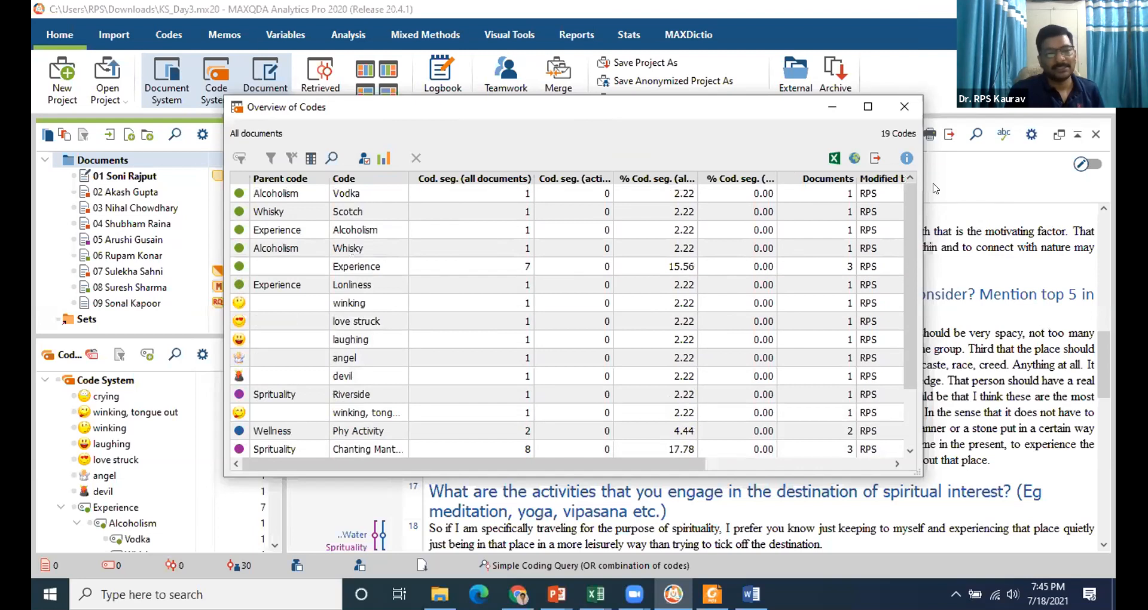
click(905, 108)
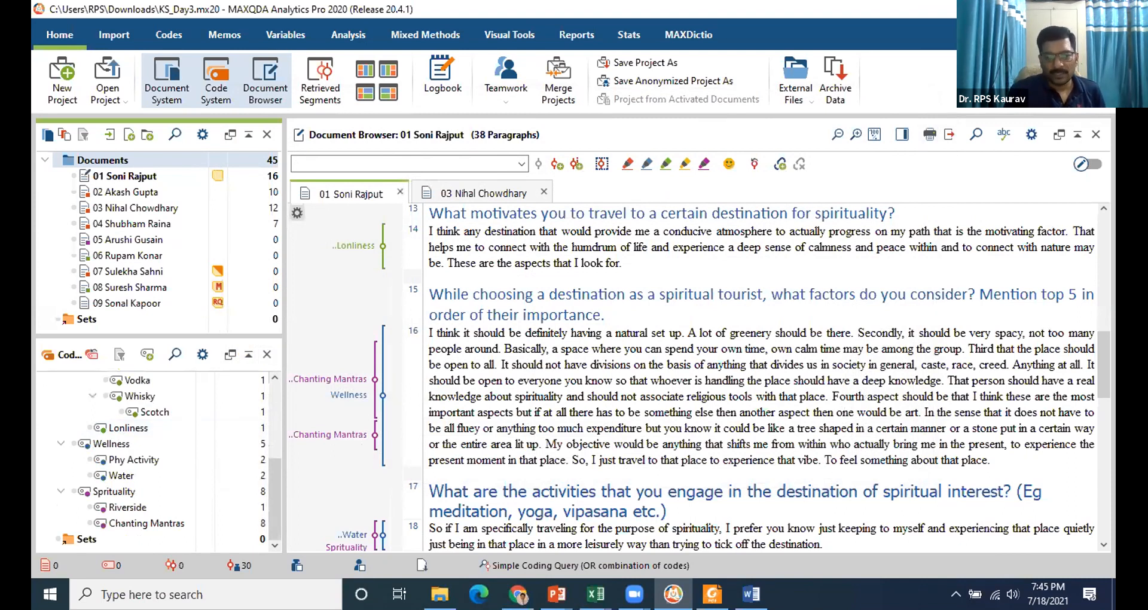
Switch to PowerPoint and select the Smart Coding Tool bullet on the "How to code" slide.
mouse_move(557, 594)
click(748, 527)
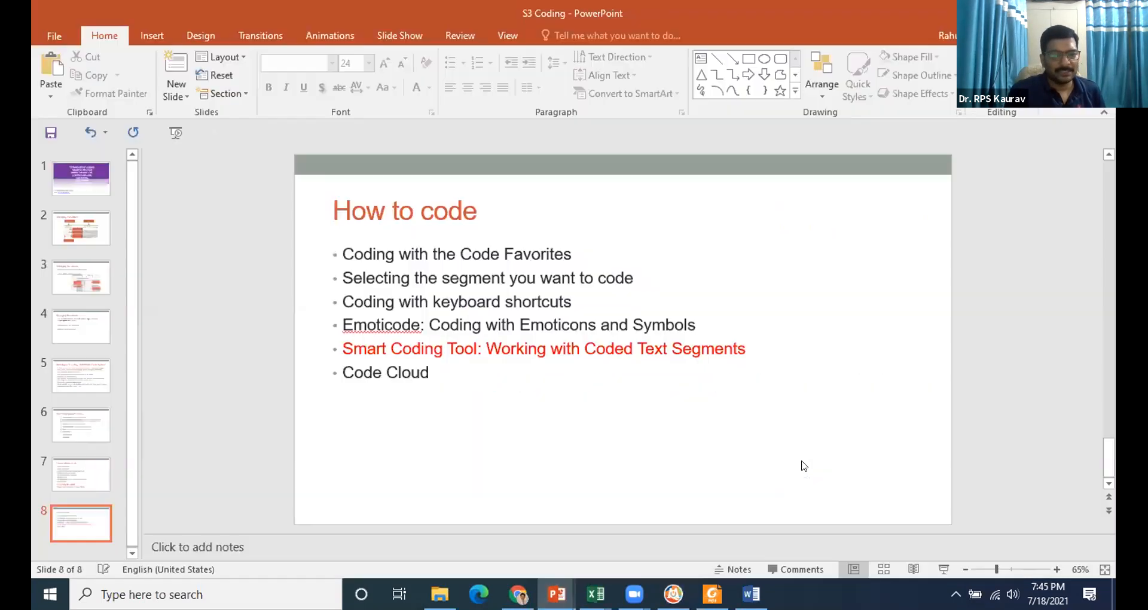
drag(340, 344, 697, 348)
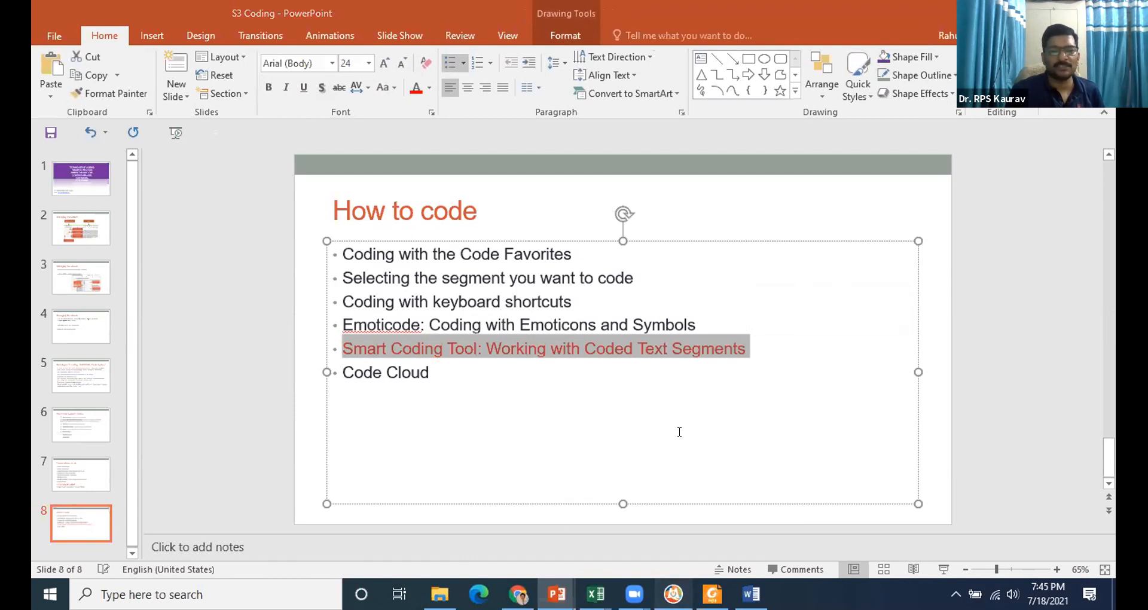
Switch to MAXQDA and open the Smart Coding Tool.
key(alt+Tab)
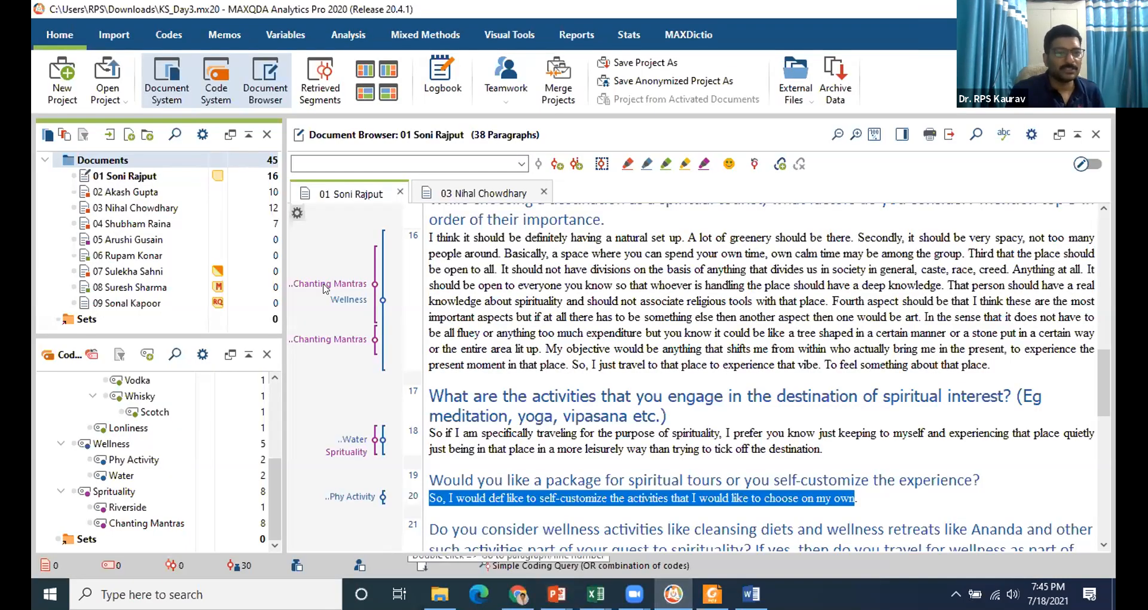
click(173, 33)
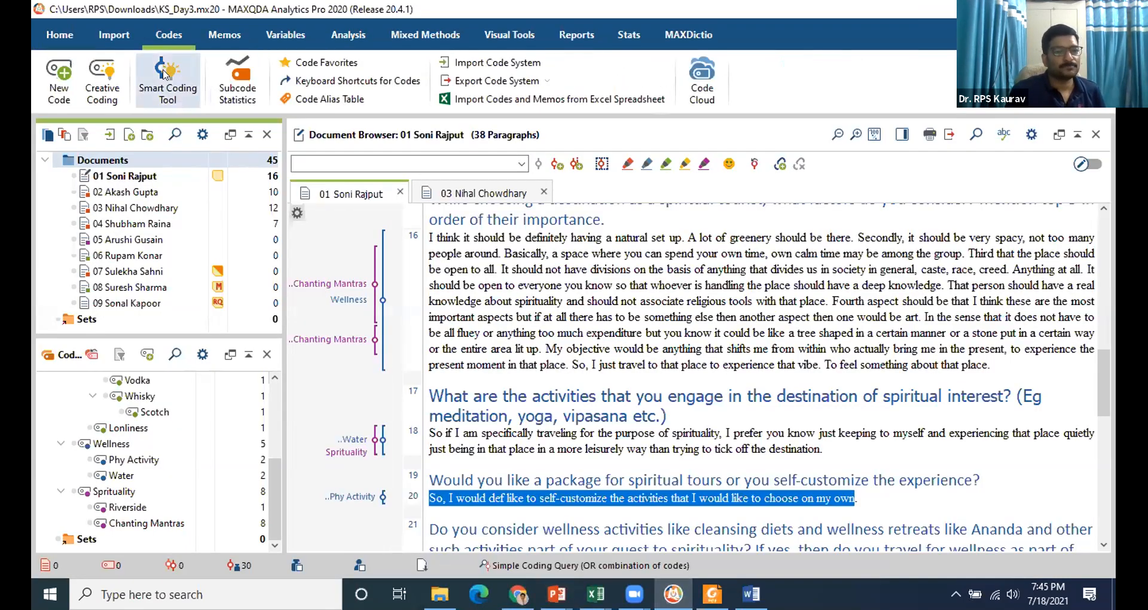
click(164, 75)
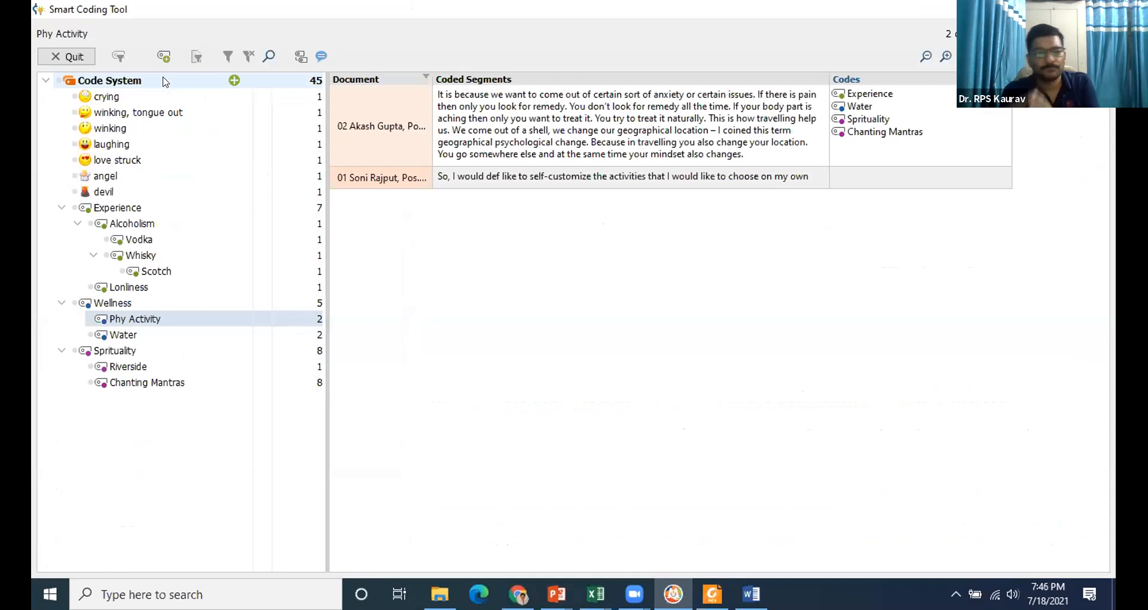
Examine the coded segments listed for the crying, Experience, Alcoholism and Whisky codes in the Smart Coding Tool.
click(120, 97)
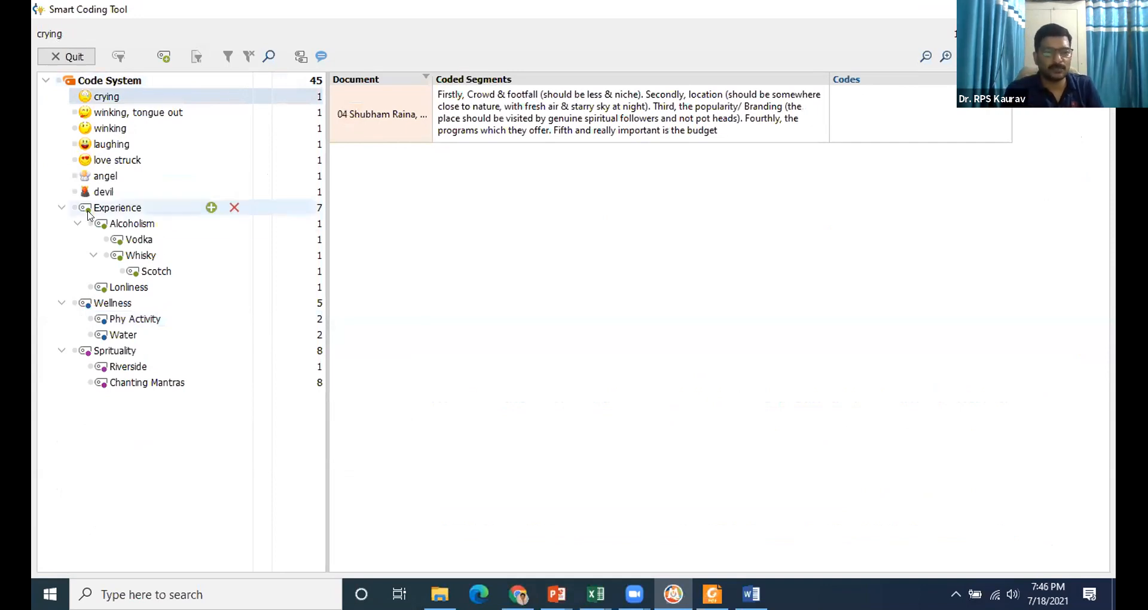
click(110, 209)
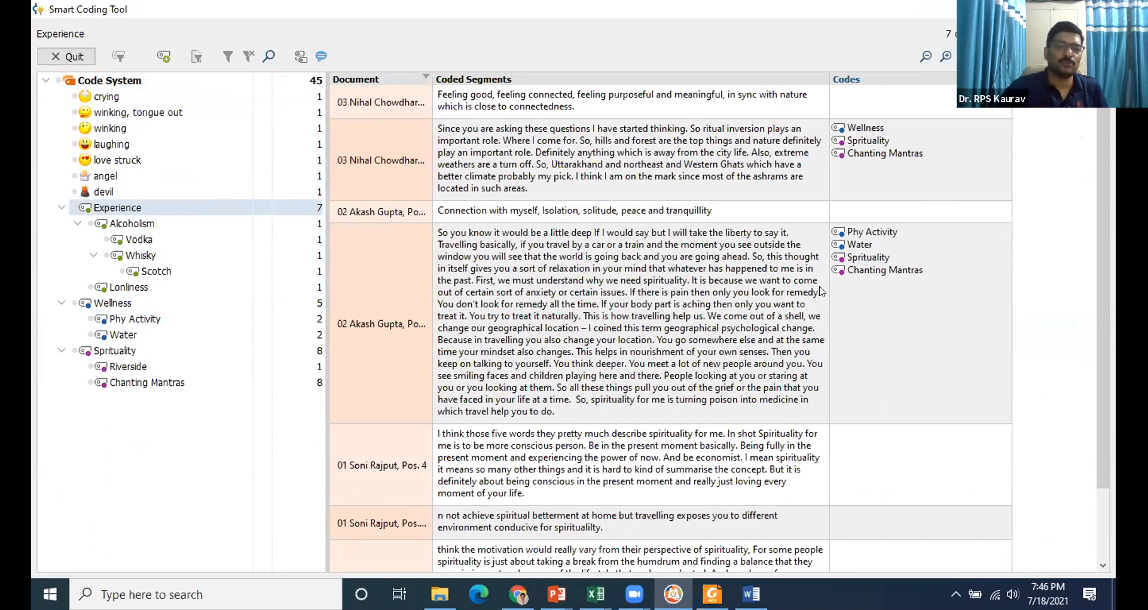
scroll(721, 323, down, 1)
scroll(718, 325, up, 1)
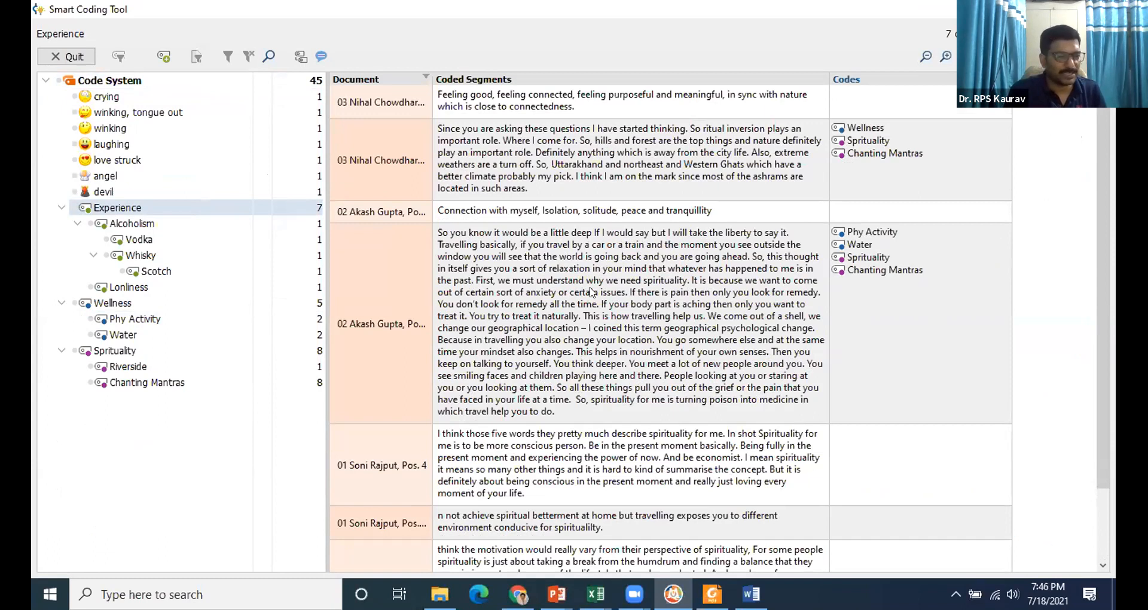
mouse_move(280, 209)
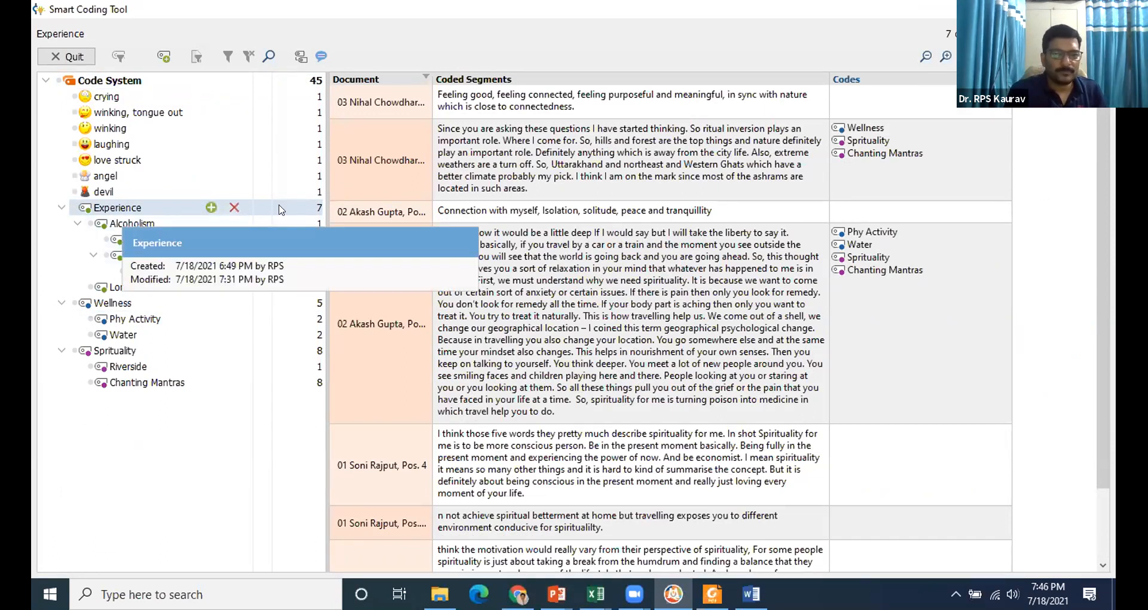
mouse_move(71, 288)
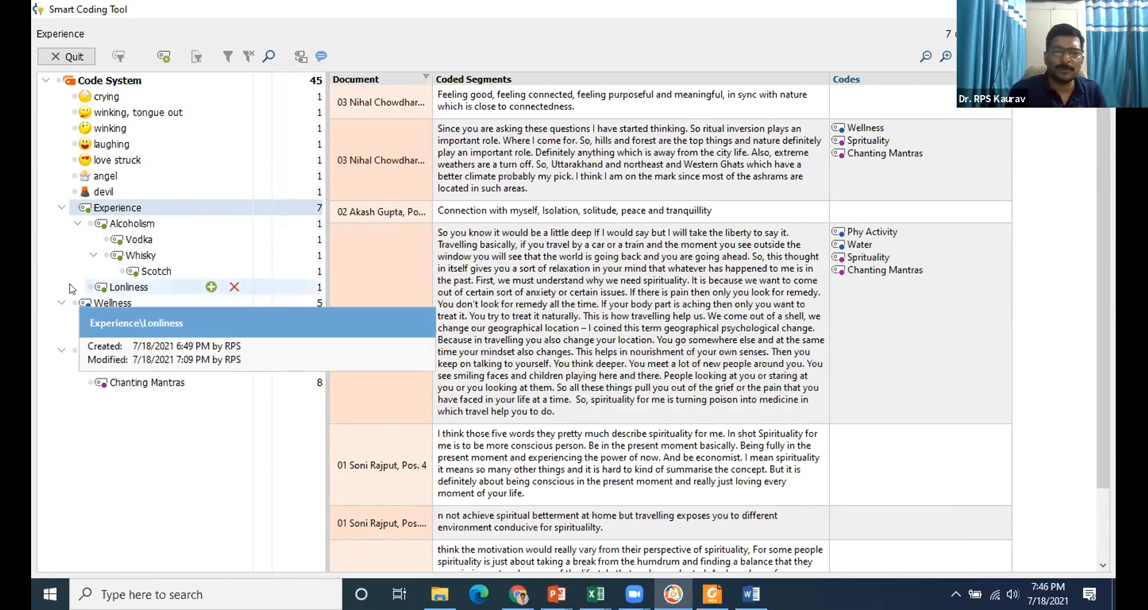
mouse_move(122, 223)
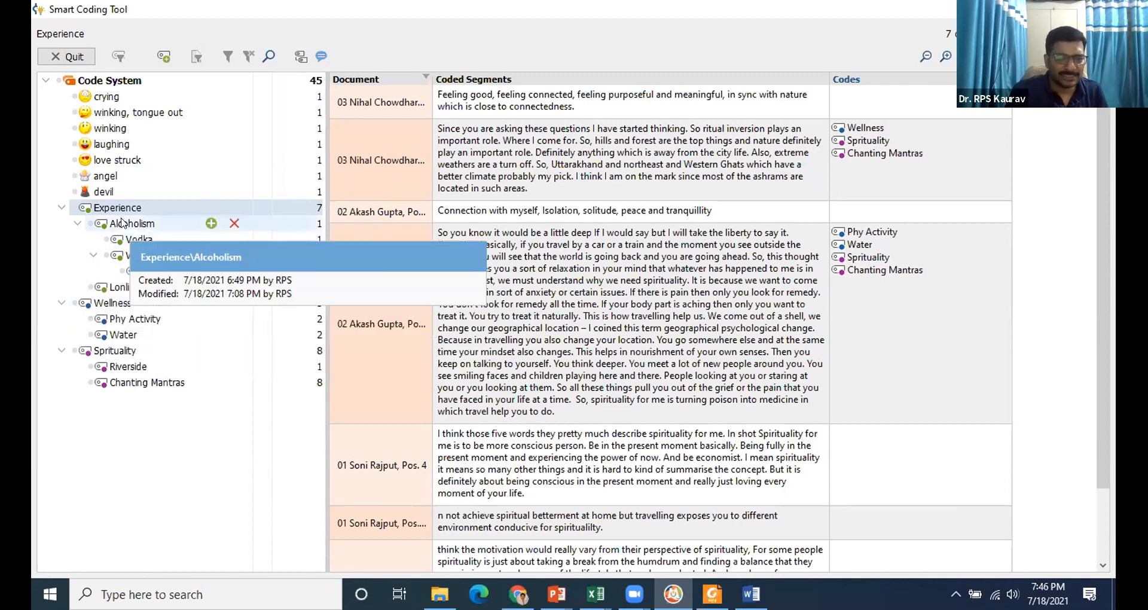
click(122, 223)
click(132, 257)
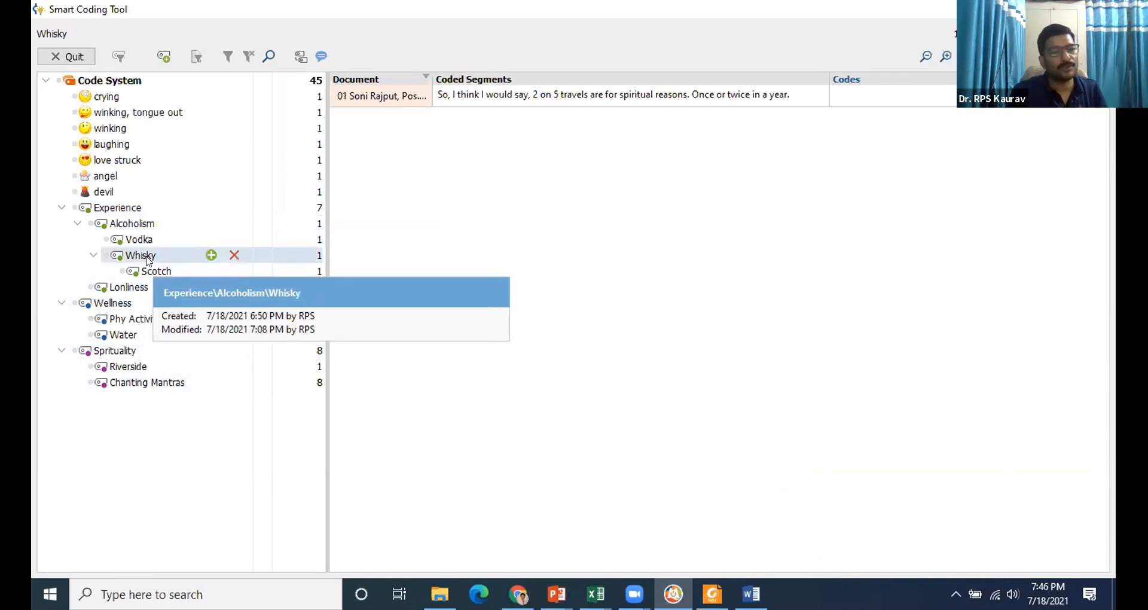
Review the coded segments of Phy Activity, Water, Sprituality, Riverside and Chanting Mantras, and close the Smart Coding Tool.
click(114, 323)
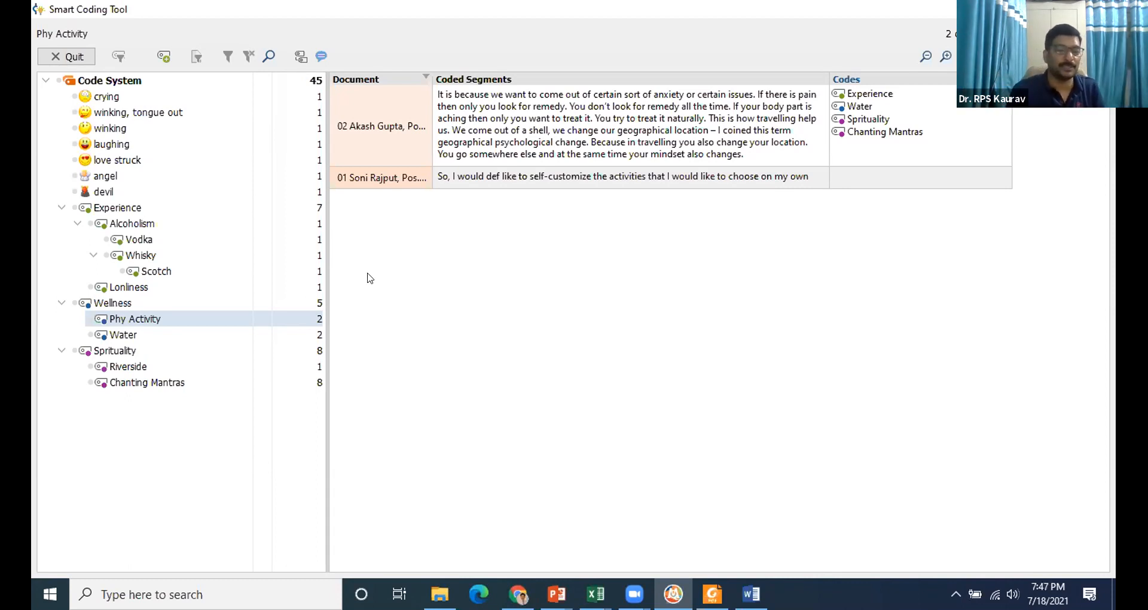
click(138, 339)
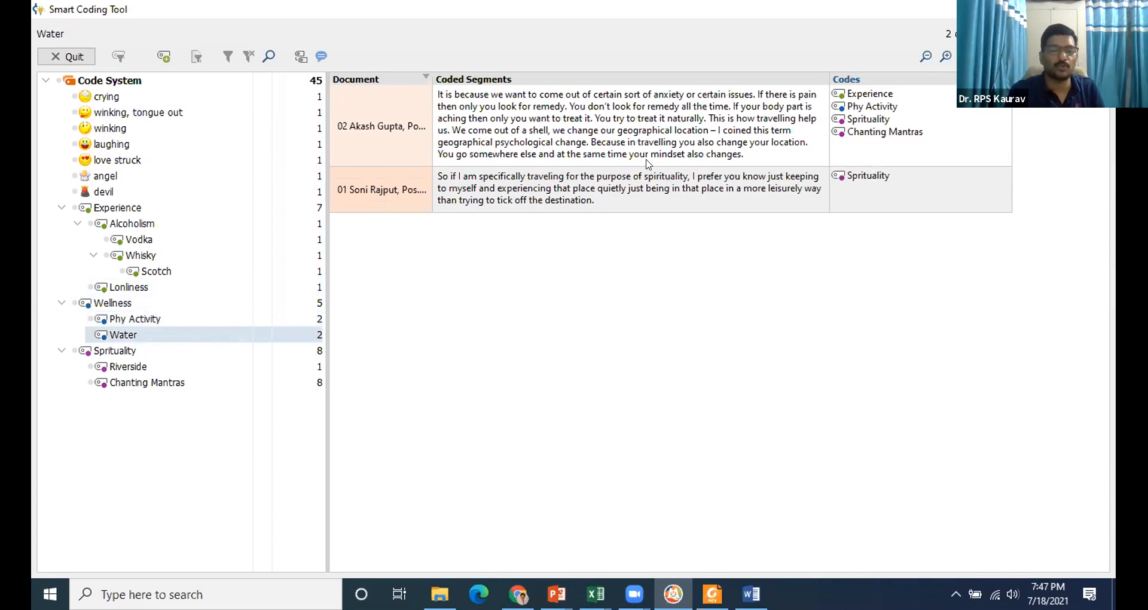
click(137, 355)
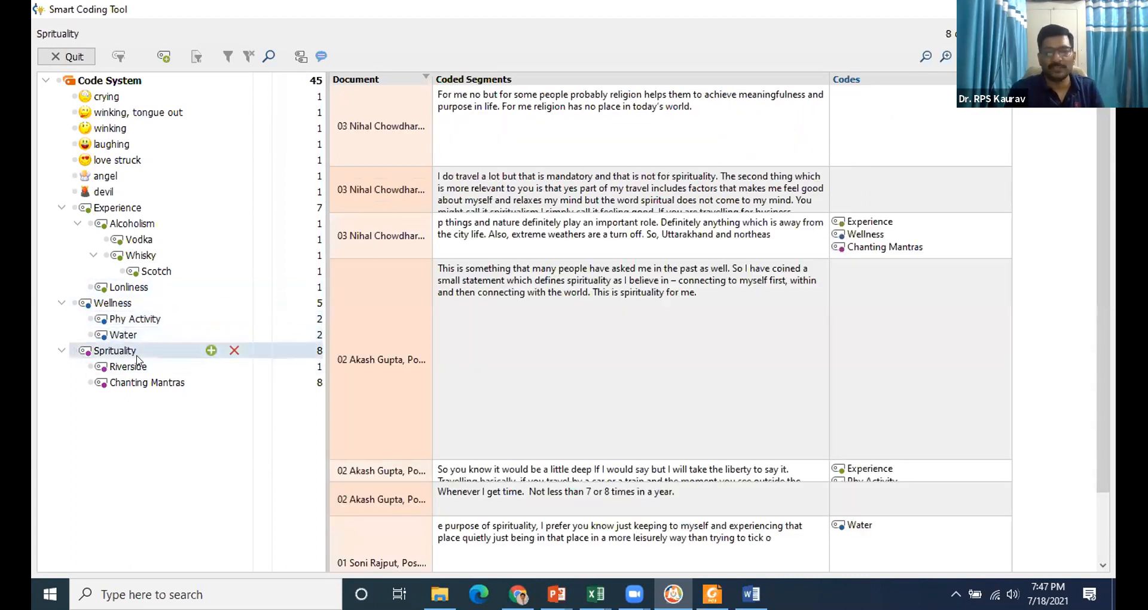
click(128, 366)
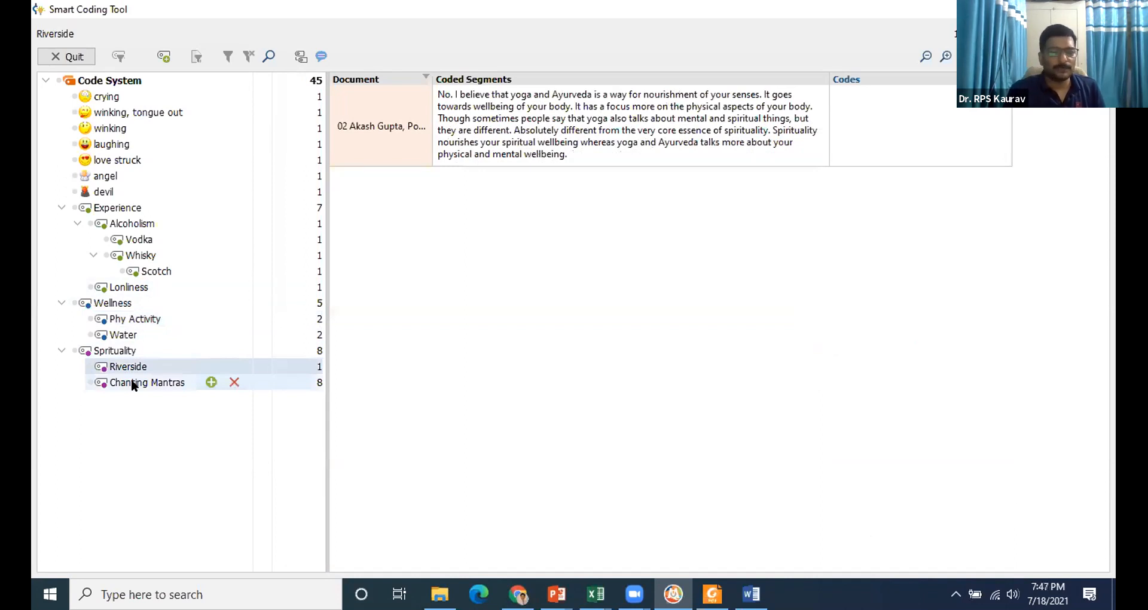
click(131, 382)
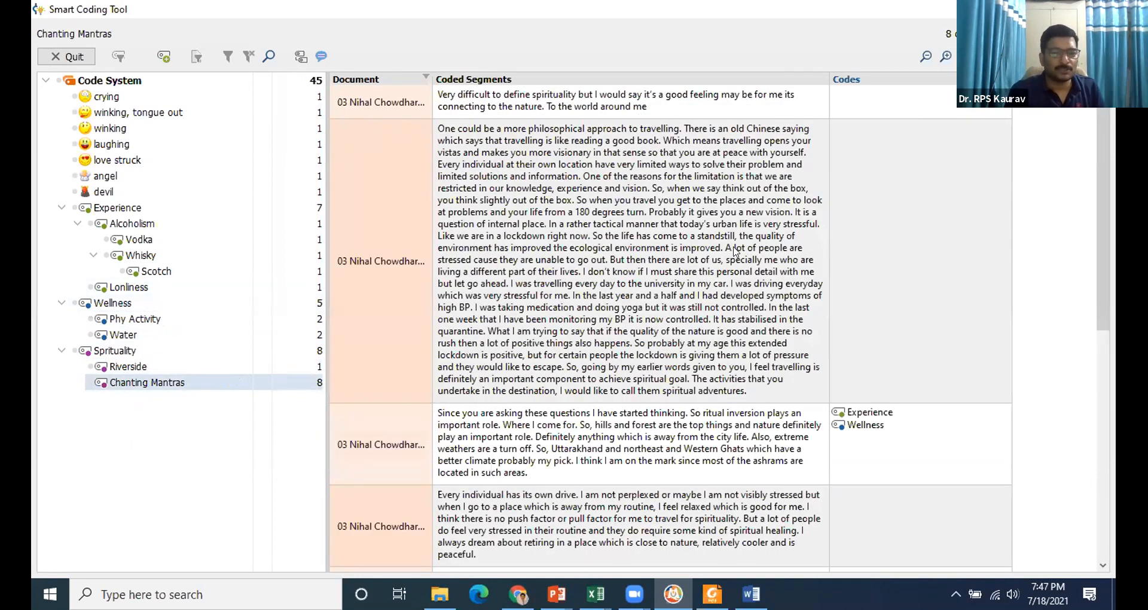
scroll(629, 287, down, 10)
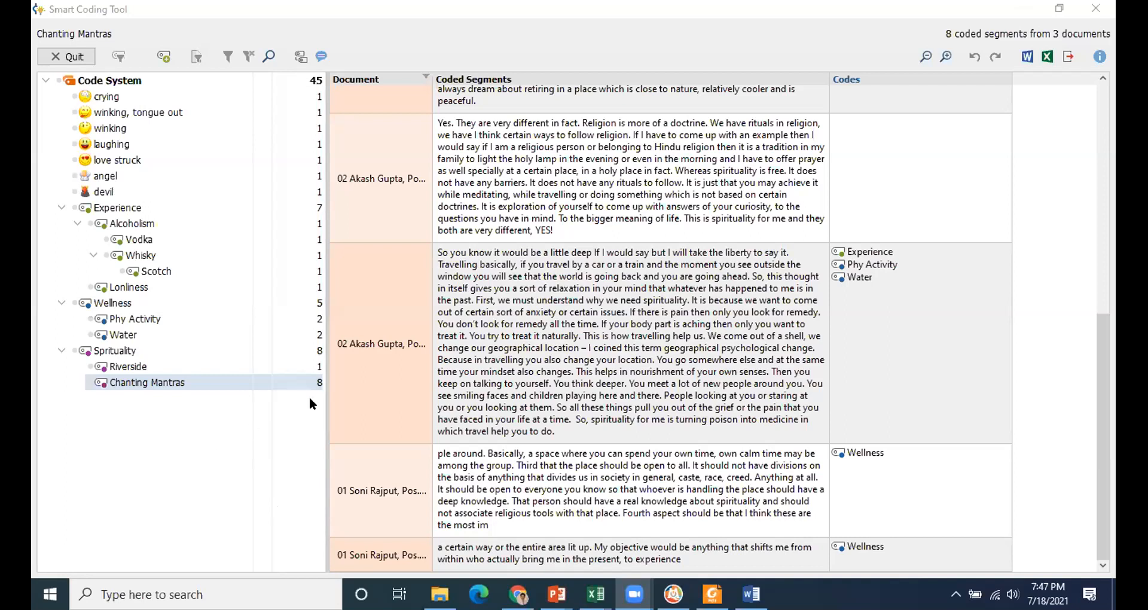
click(1095, 8)
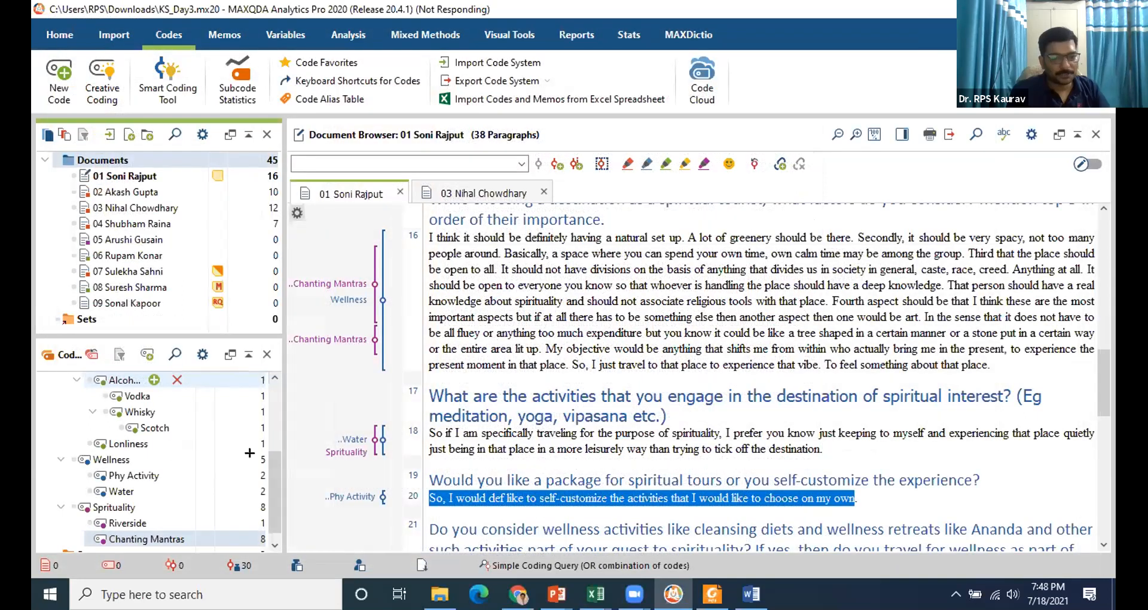
scroll(119, 443, up, 3)
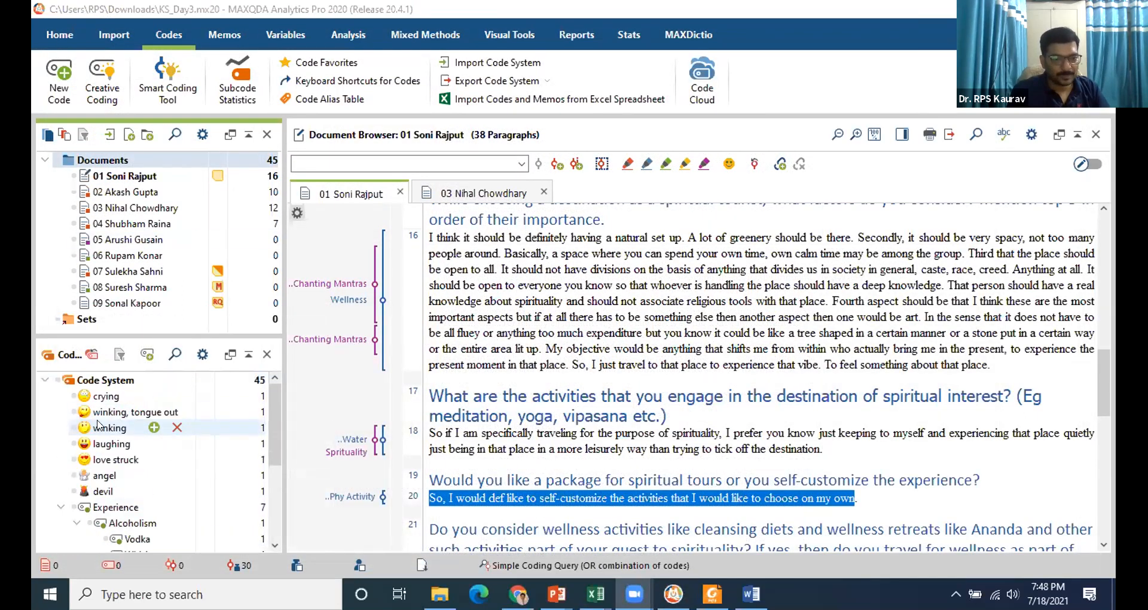
scroll(97, 424, down, 2)
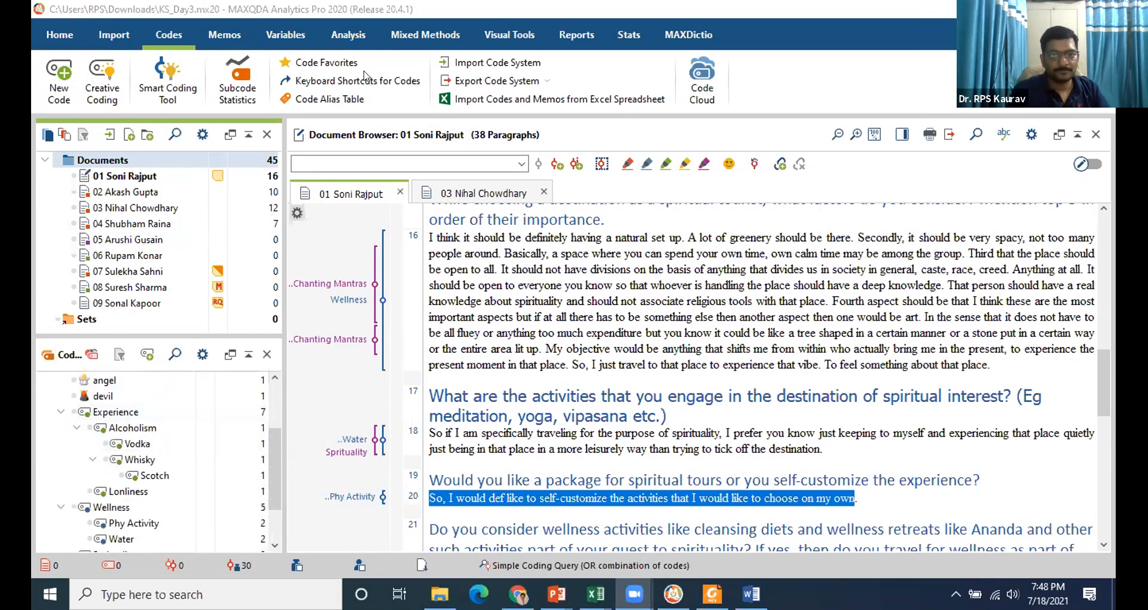
mouse_move(45, 401)
mouse_down()
mouse_move(136, 438)
mouse_move(159, 425)
mouse_up()
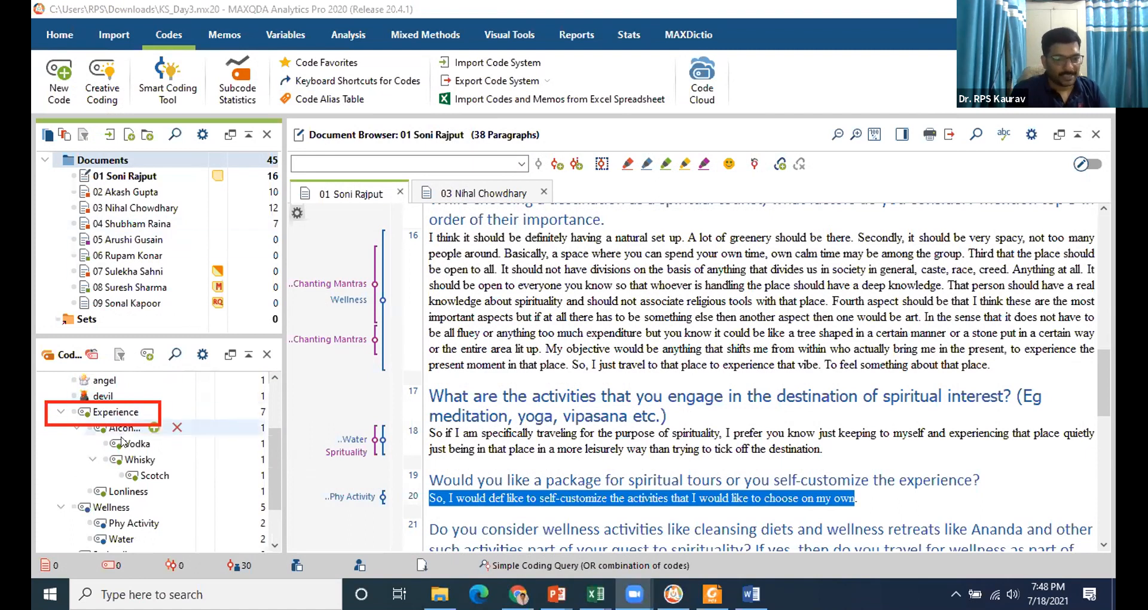
drag(275, 455, 273, 475)
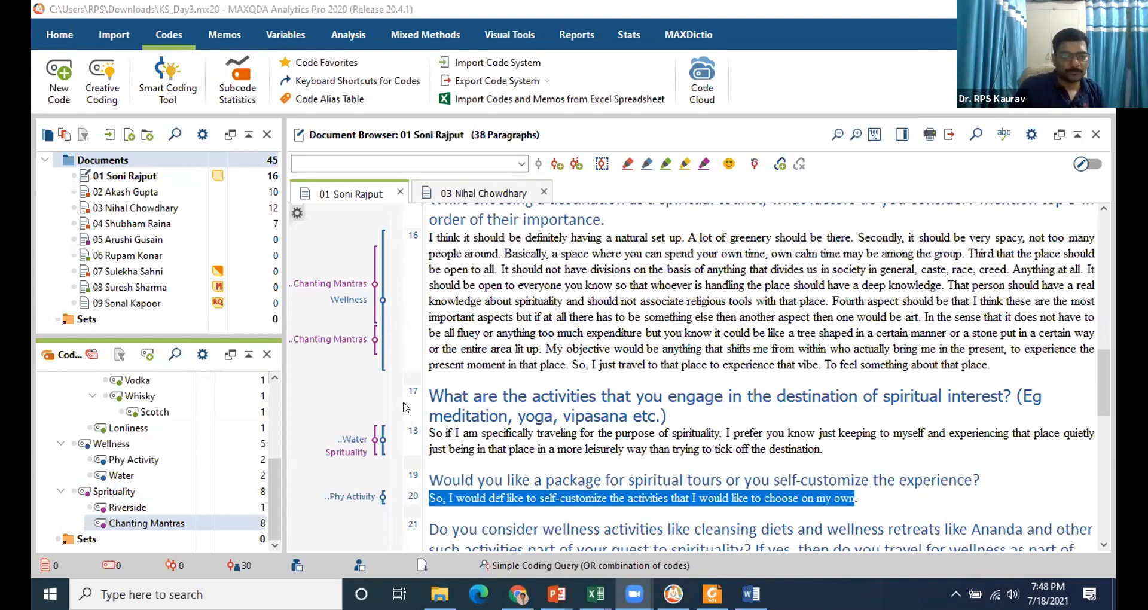
scroll(138, 431, up, 4)
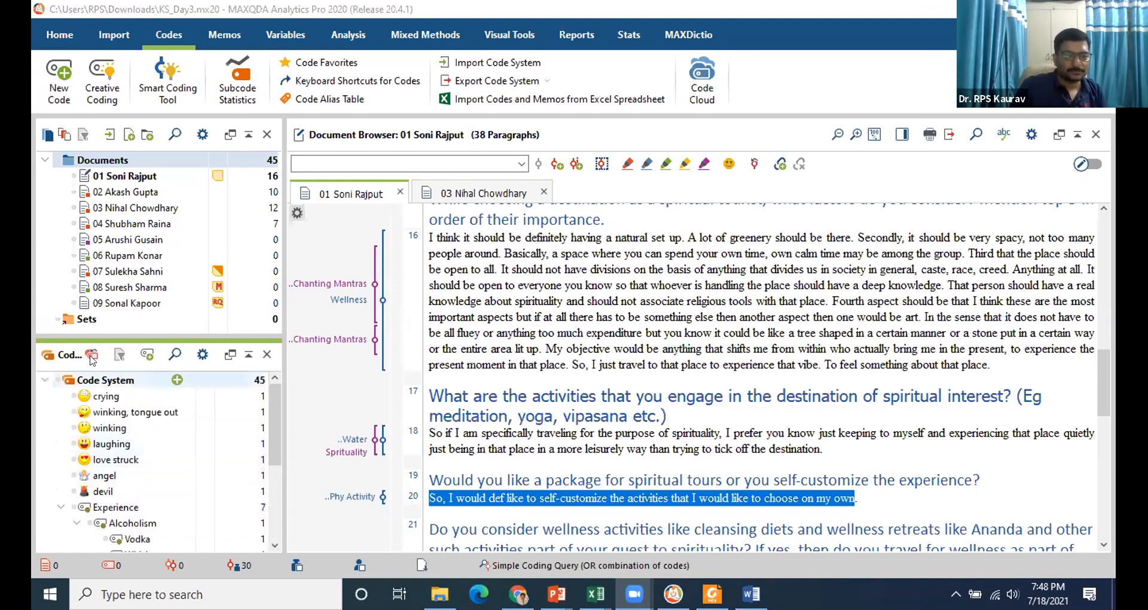
Activate the first interview document and the crying code, and display an enlarged Retrieved Segments window.
click(73, 177)
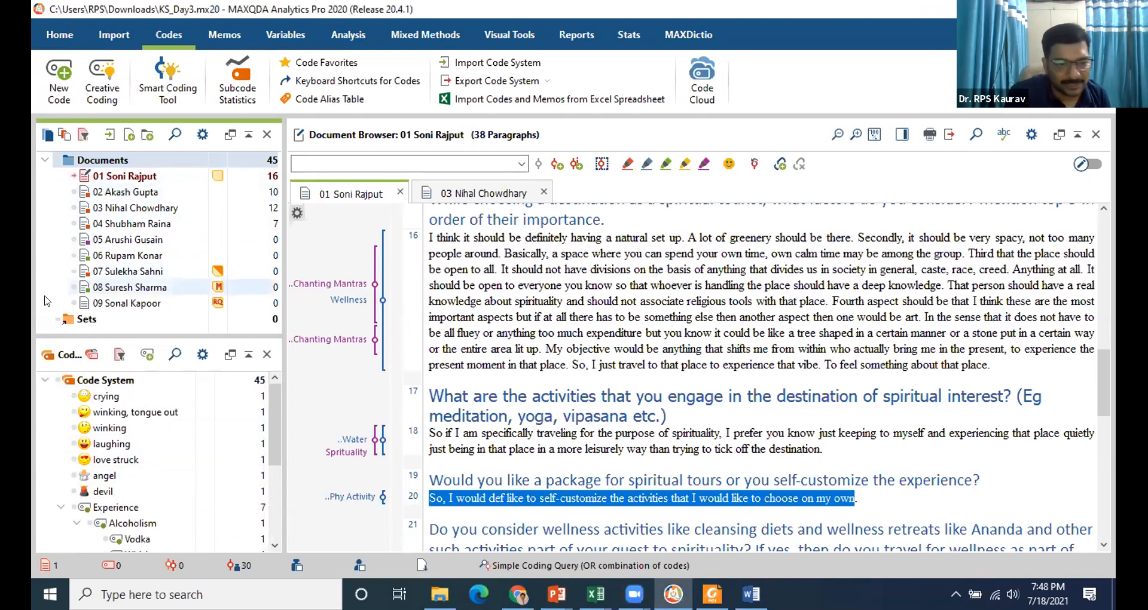
click(73, 395)
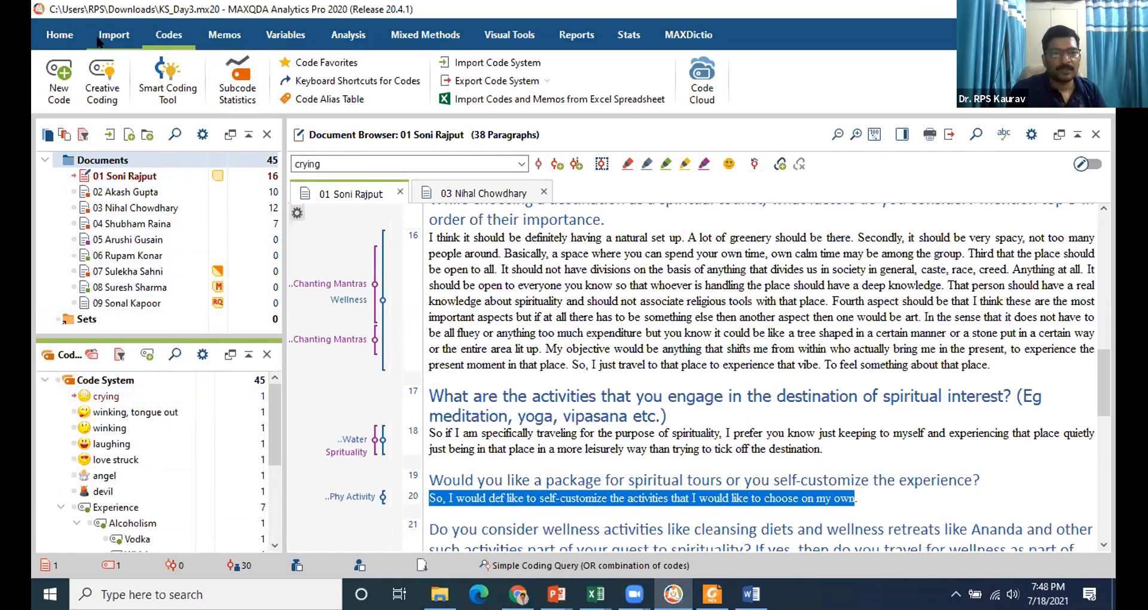
click(59, 35)
click(320, 78)
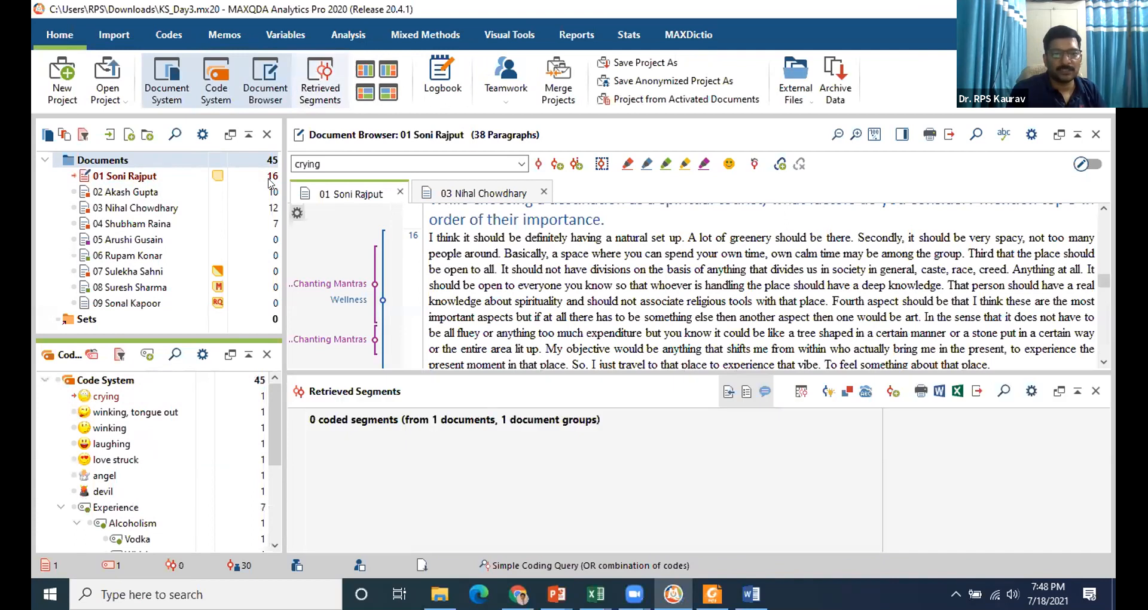
drag(499, 373, 441, 303)
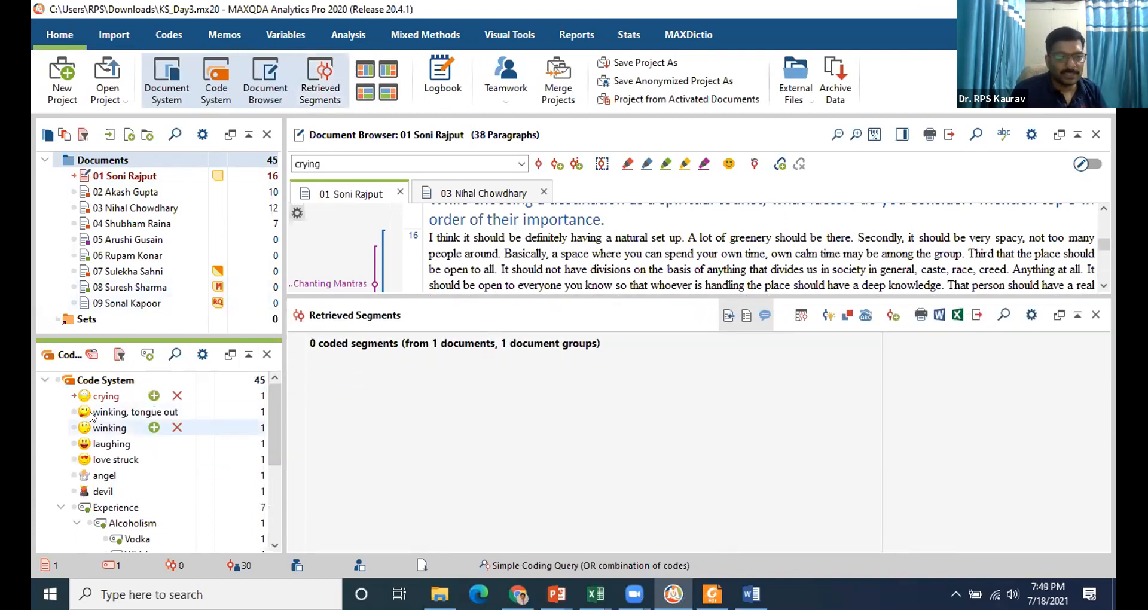
Deactivate all emoticon codes and activate the Experience code with its subcodes to retrieve their segments from the first document.
click(73, 397)
click(74, 413)
click(73, 412)
click(71, 444)
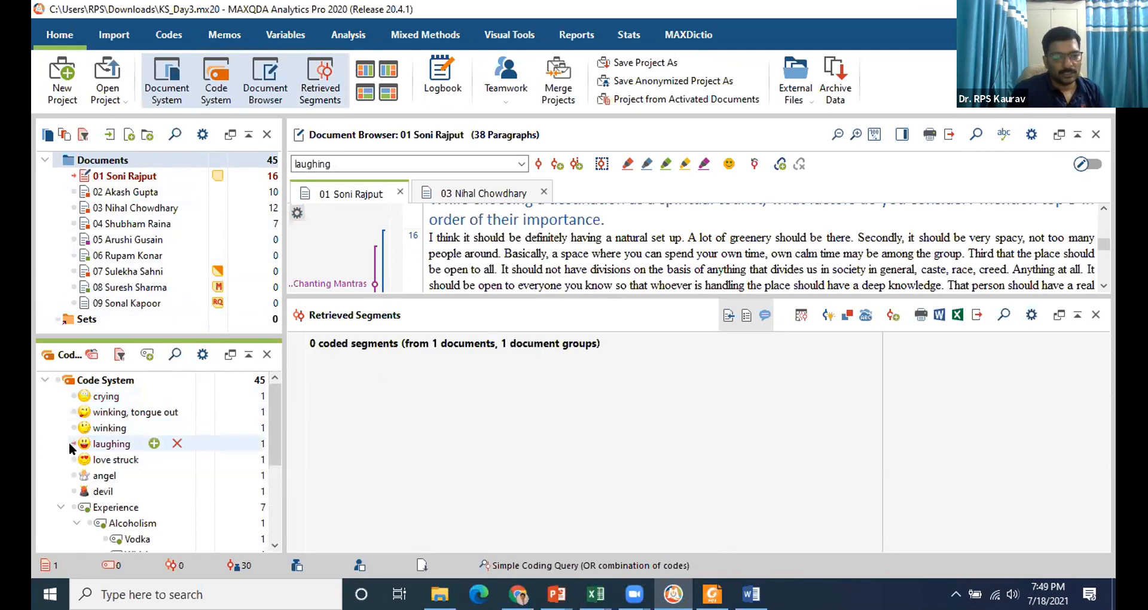
click(70, 443)
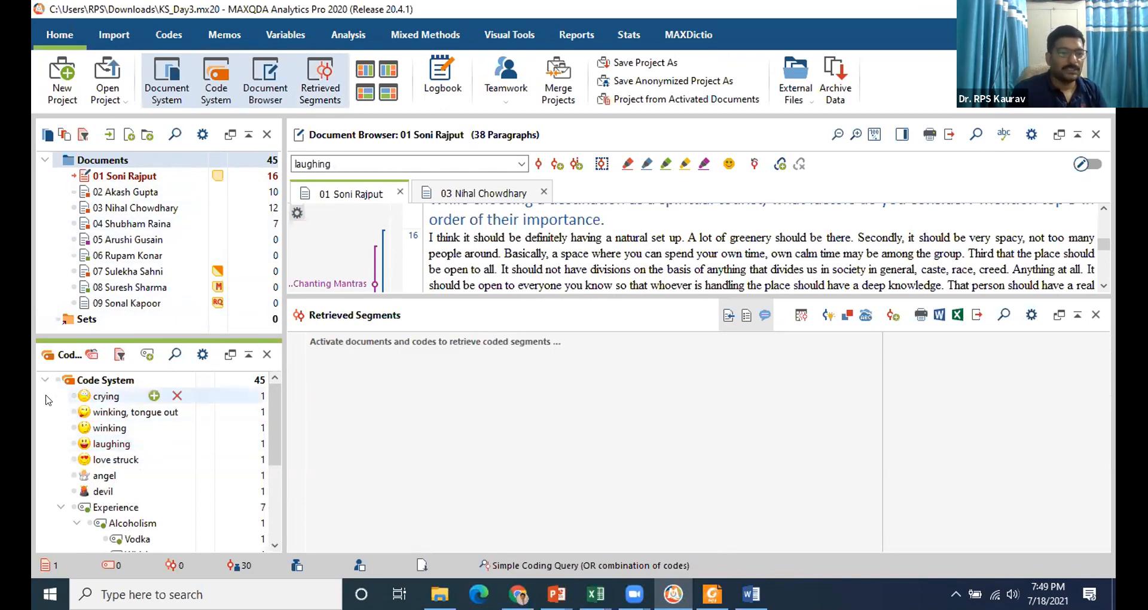
click(73, 507)
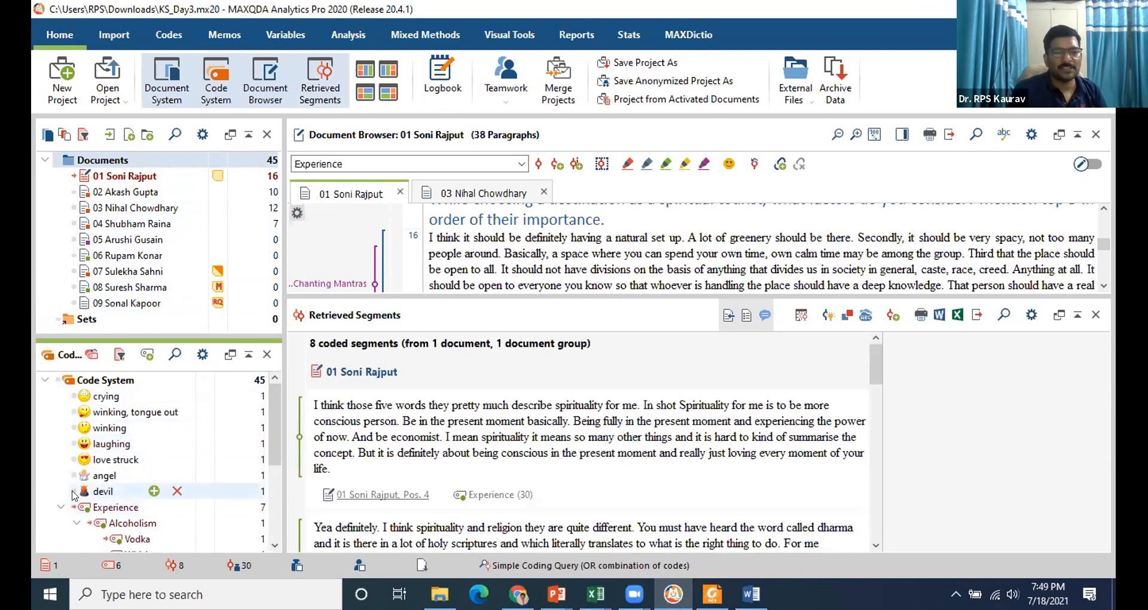
Enlarge the Retrieved Segments window further and read the segments with their source and code labels for Experience and its subcodes.
scroll(171, 457, down, 1)
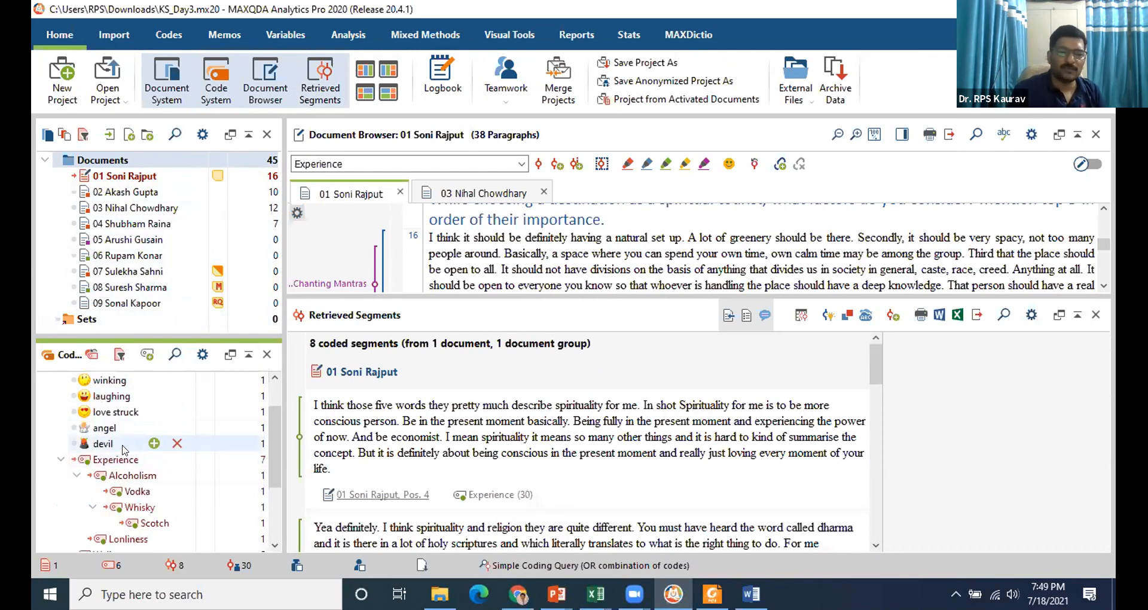
drag(583, 294, 578, 260)
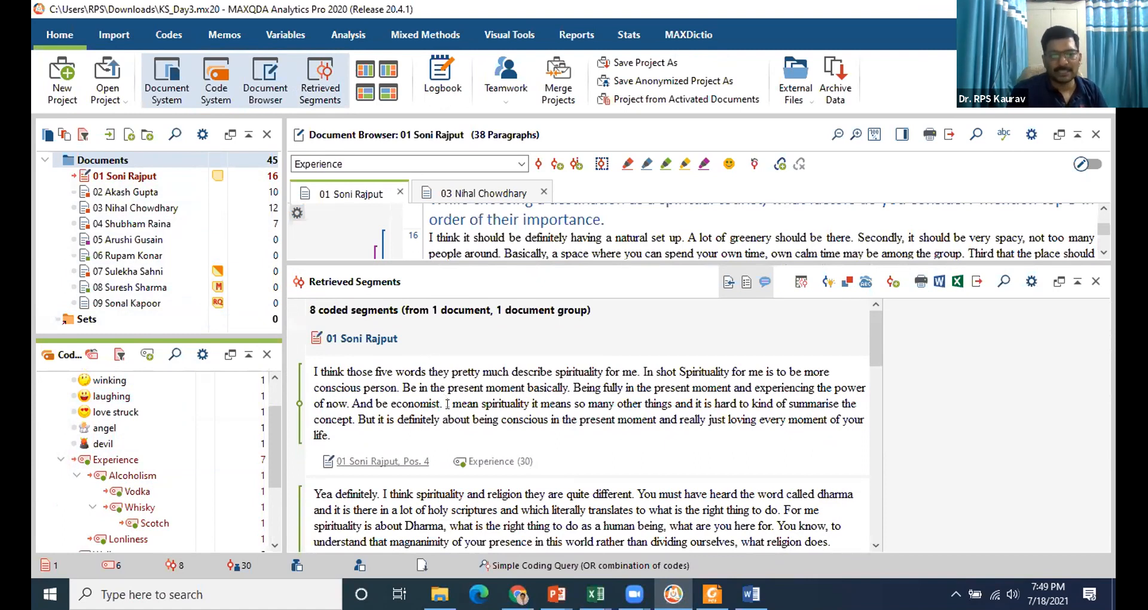
scroll(483, 445, down, 4)
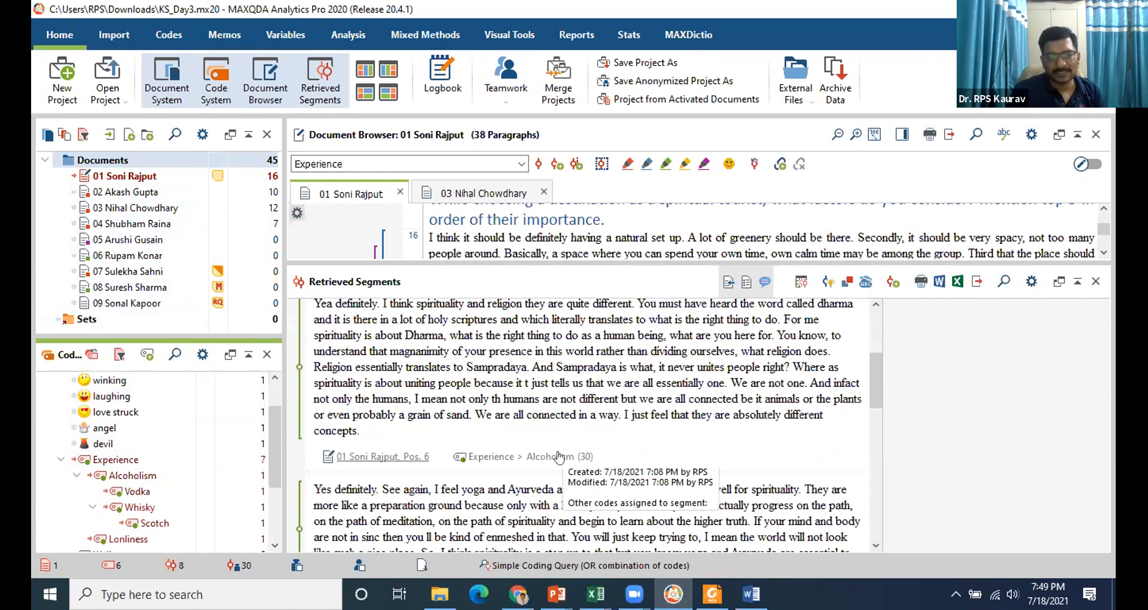
scroll(470, 408, down, 2)
scroll(470, 408, down, 2)
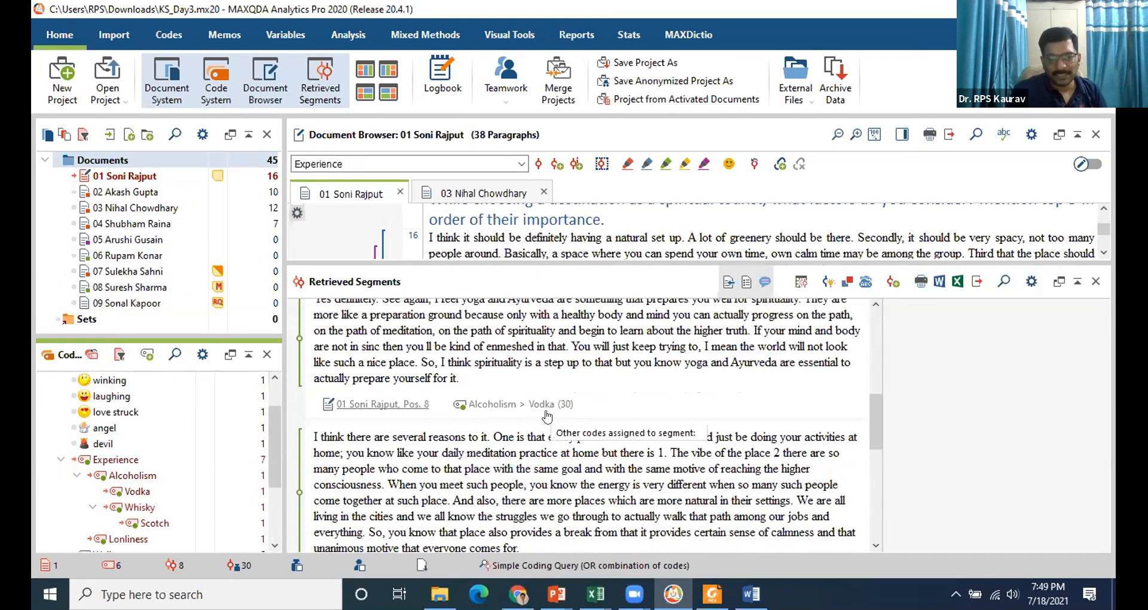
scroll(546, 415, down, 3)
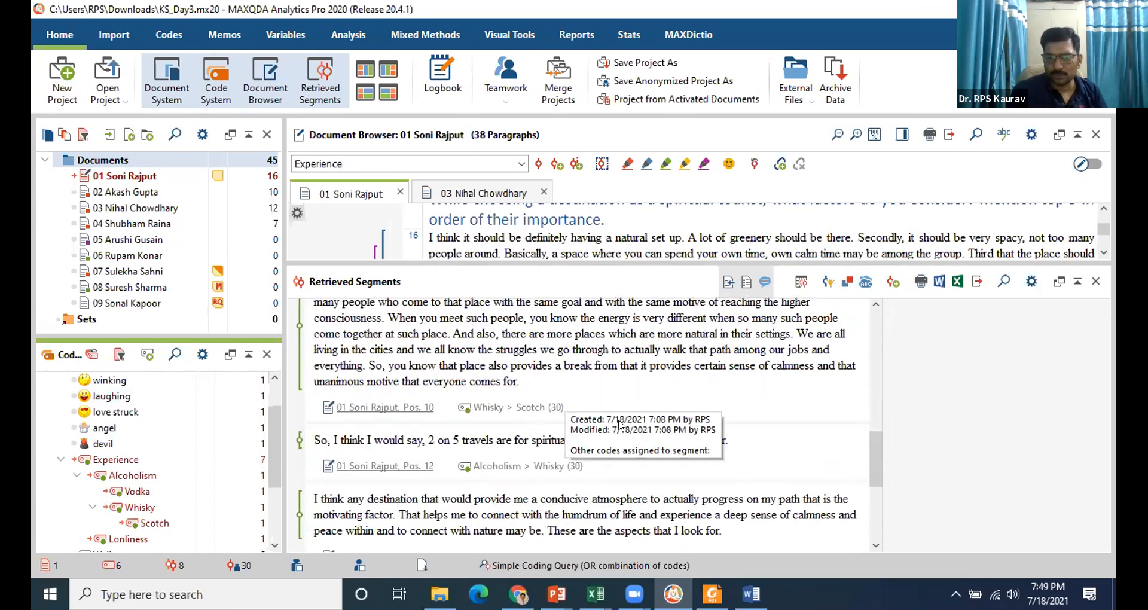
scroll(622, 419, up, 4)
scroll(622, 419, up, 3)
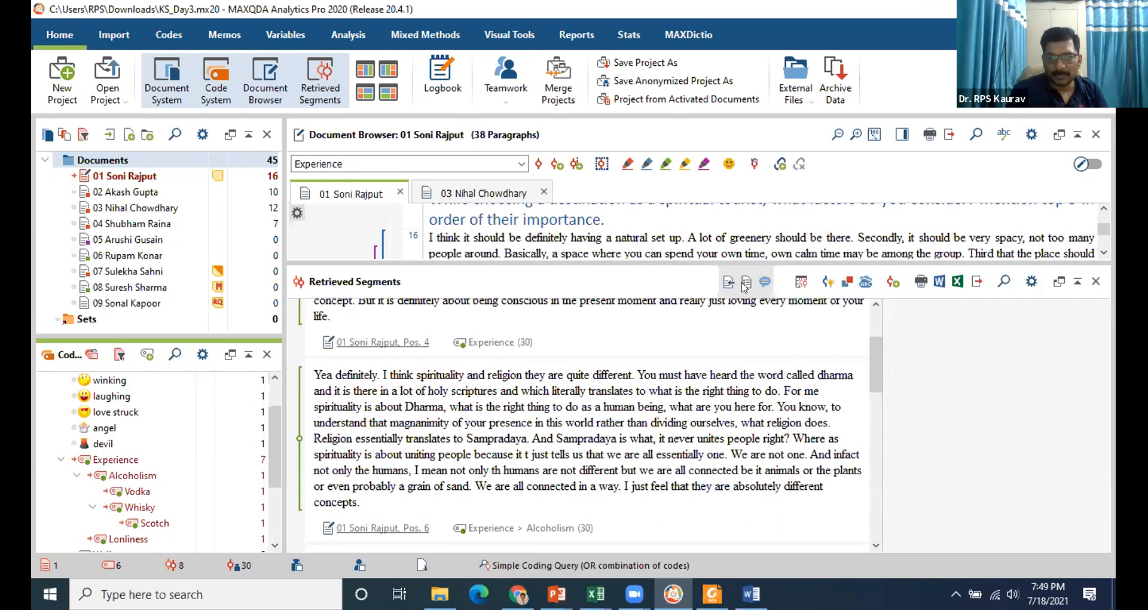
Check the Code Relations Browser for the activated codes, and deactivate the first interview document and the Experience code with its subcodes.
click(845, 284)
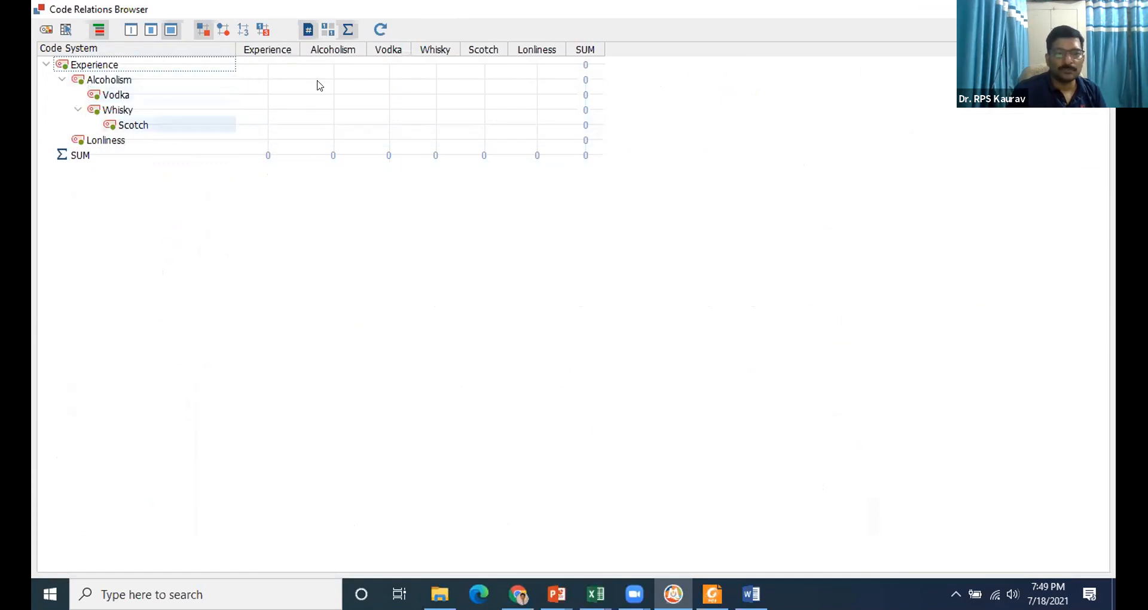
key(Escape)
click(74, 176)
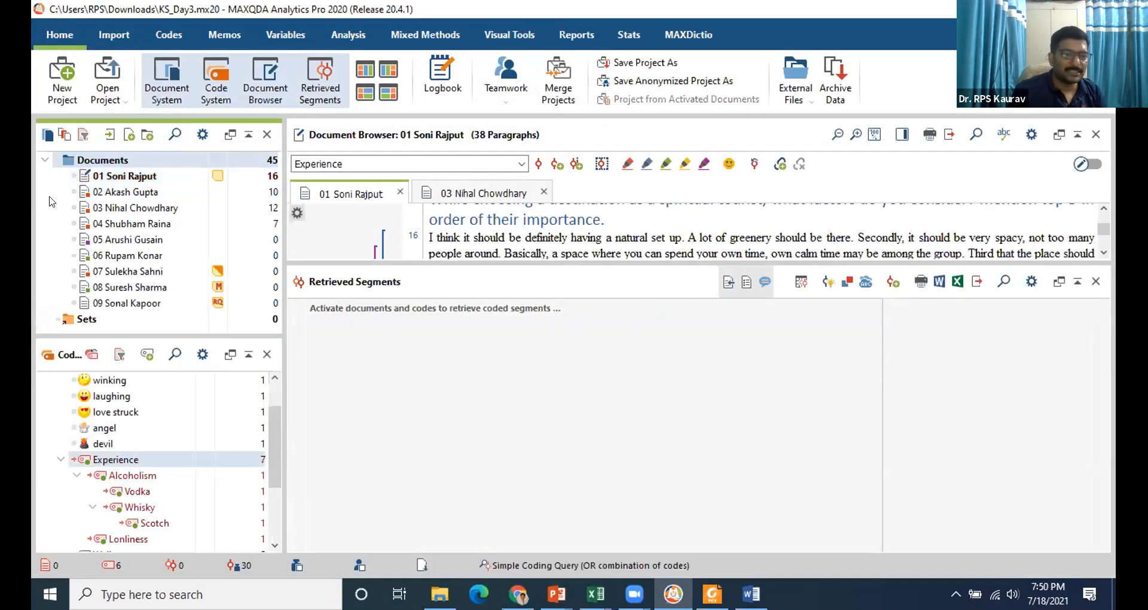
click(71, 459)
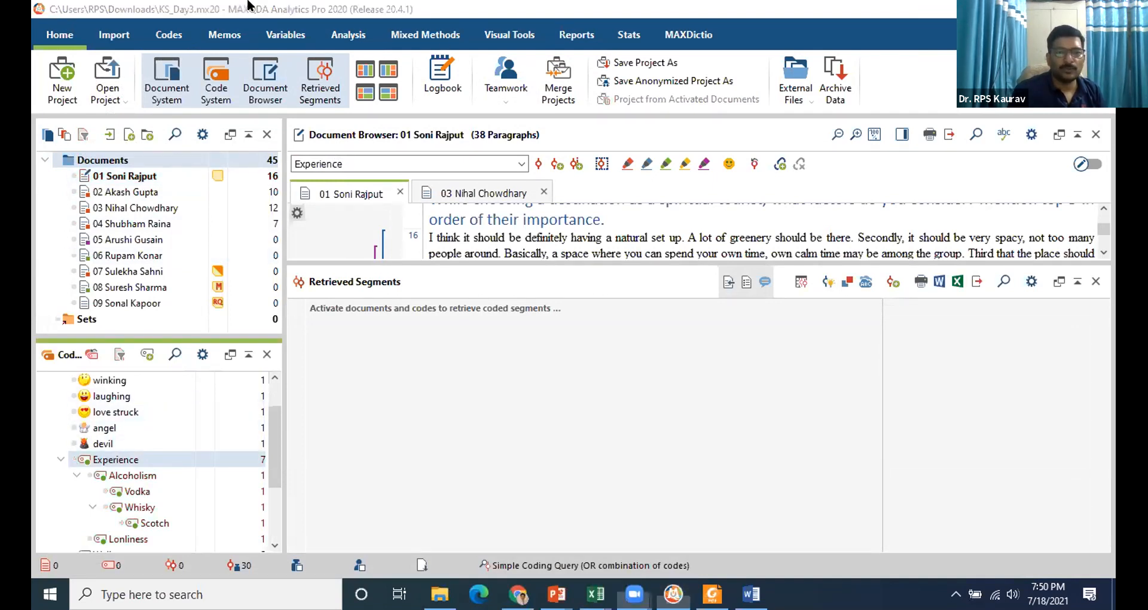
Create a Code Matrix Browser with documents as columns, display its values as colour-highlighted numbers, and widen the first document's column.
click(497, 31)
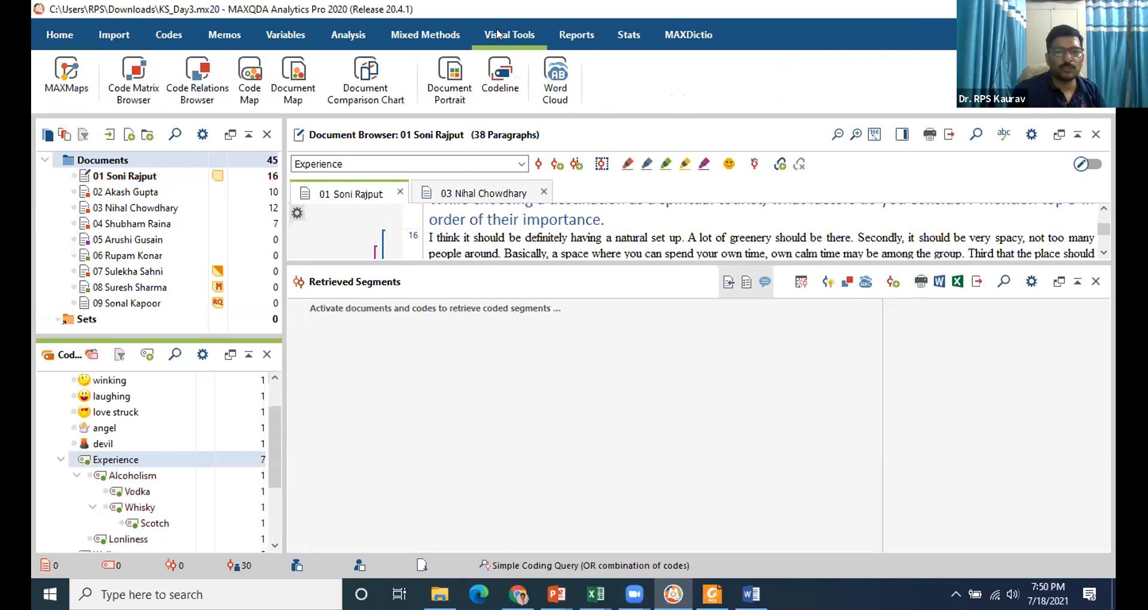
click(135, 73)
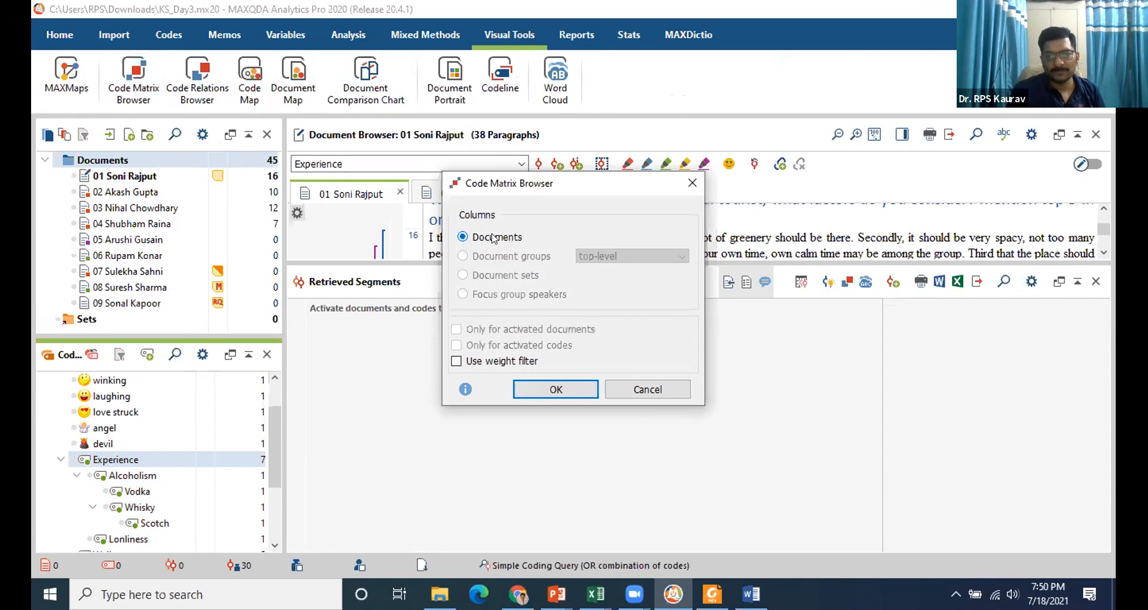
click(544, 391)
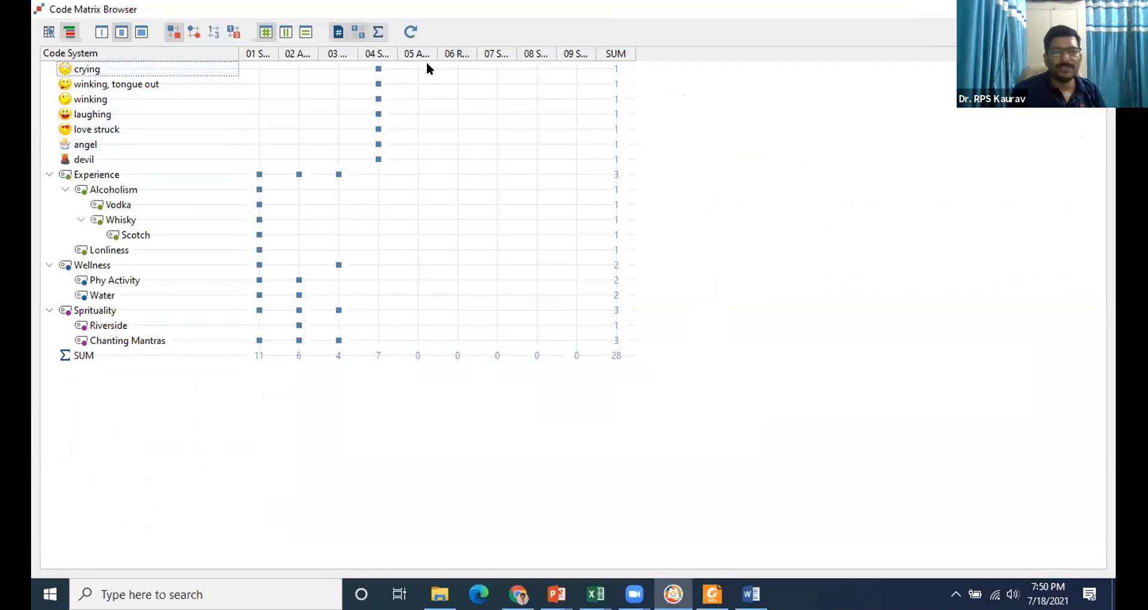
click(214, 32)
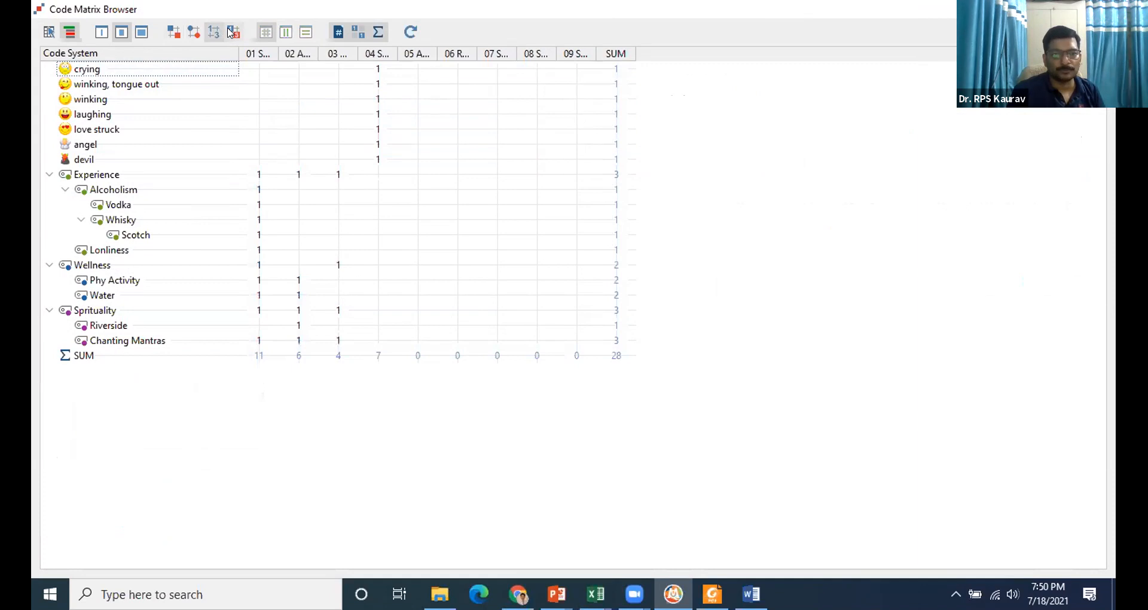
click(230, 32)
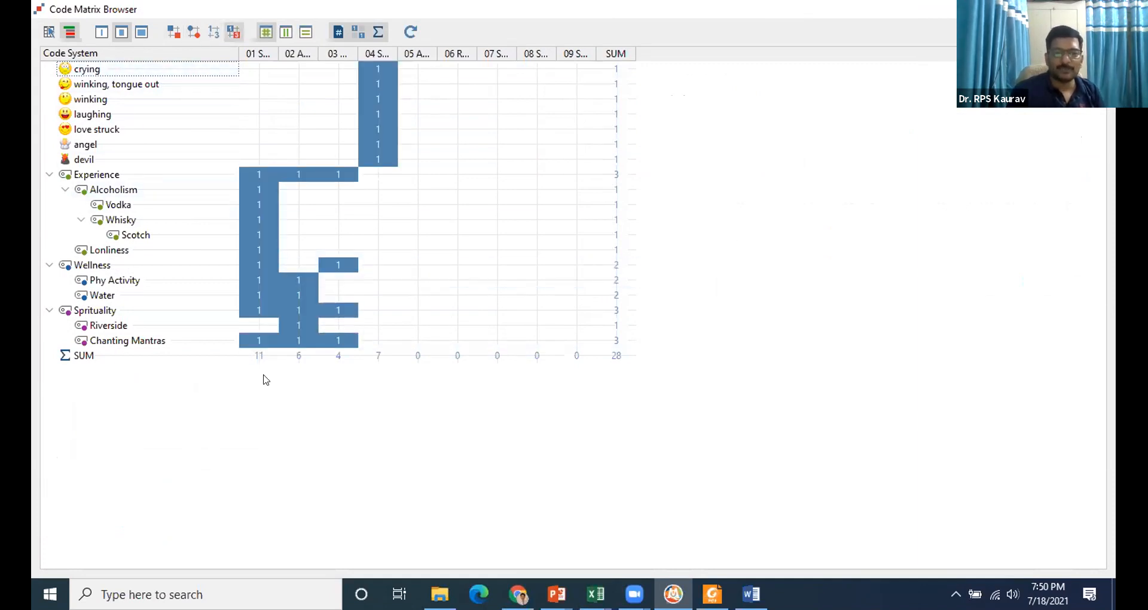
drag(278, 51, 307, 45)
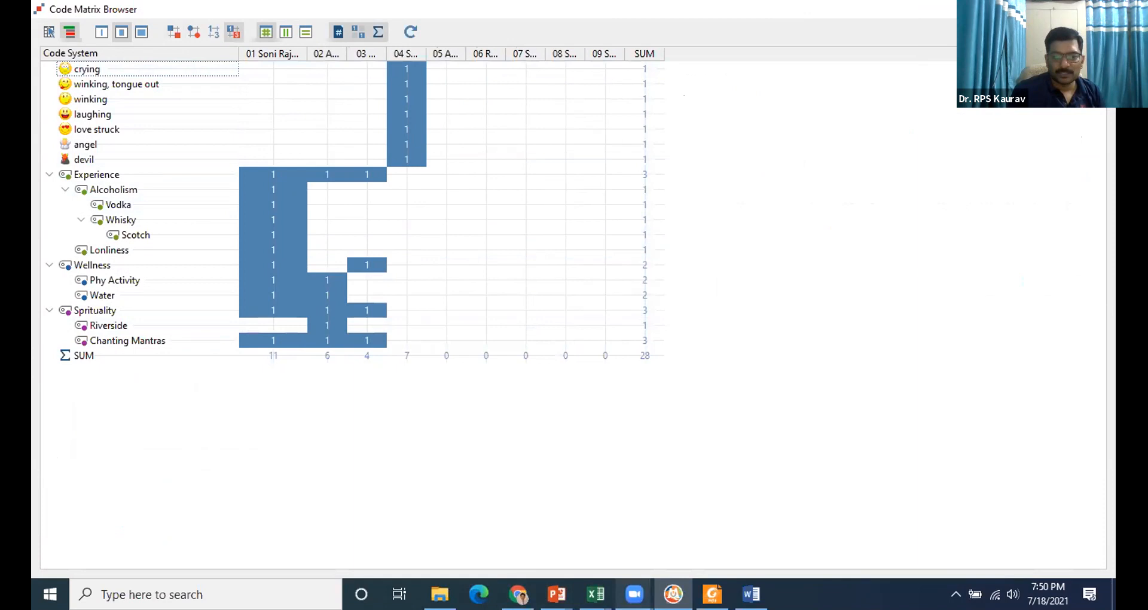
Switch the Code Matrix Browser between windowed and maximized size to compare it with the code list, and close it.
click(673, 593)
click(1062, 9)
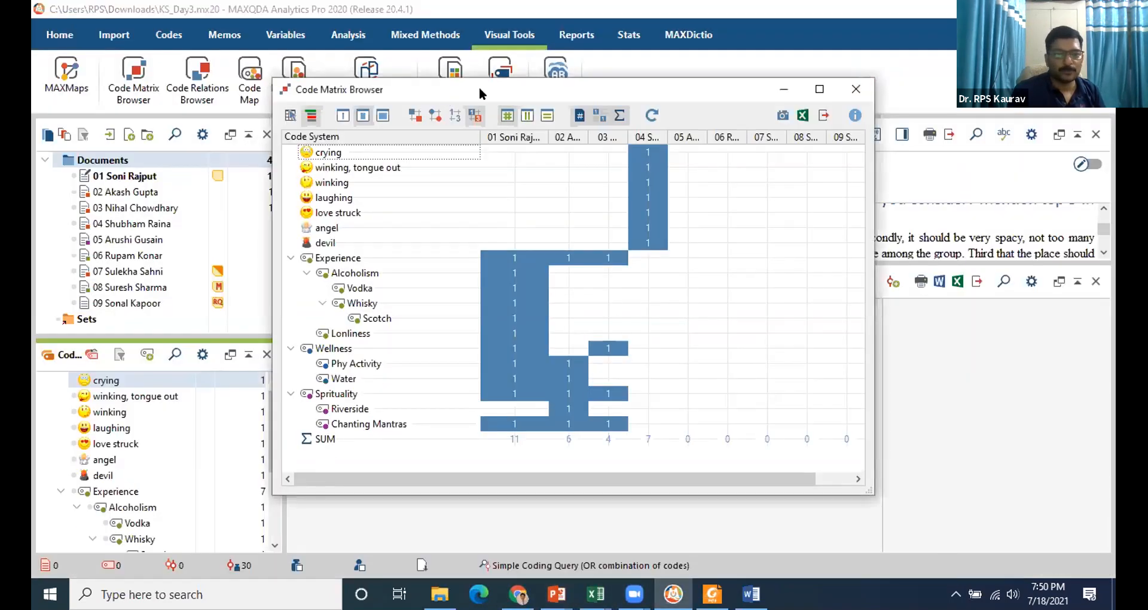
drag(446, 97, 655, 71)
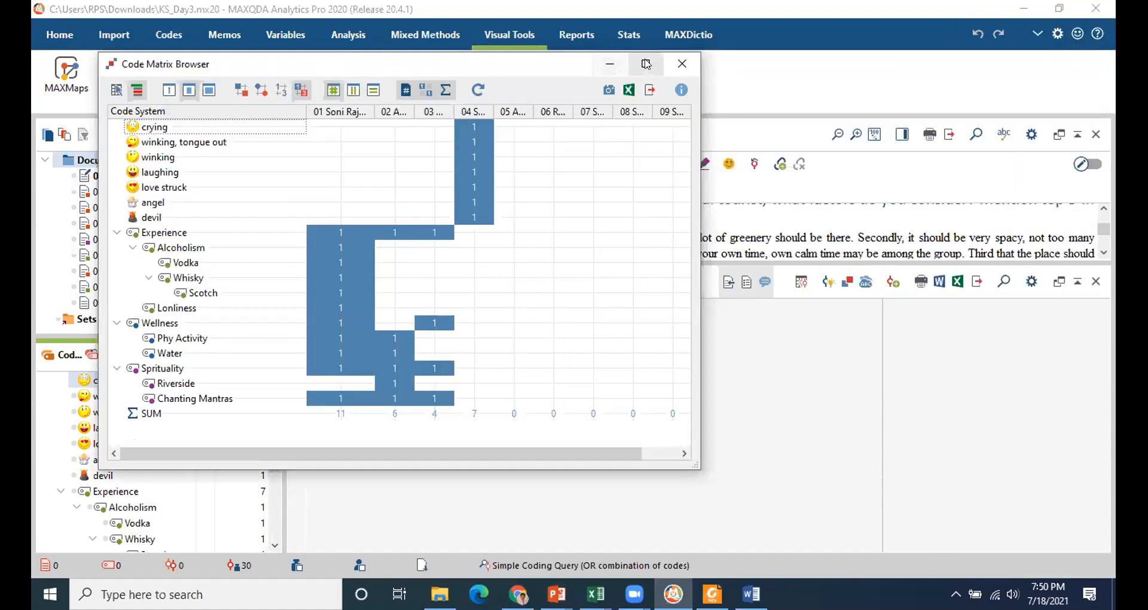
click(648, 60)
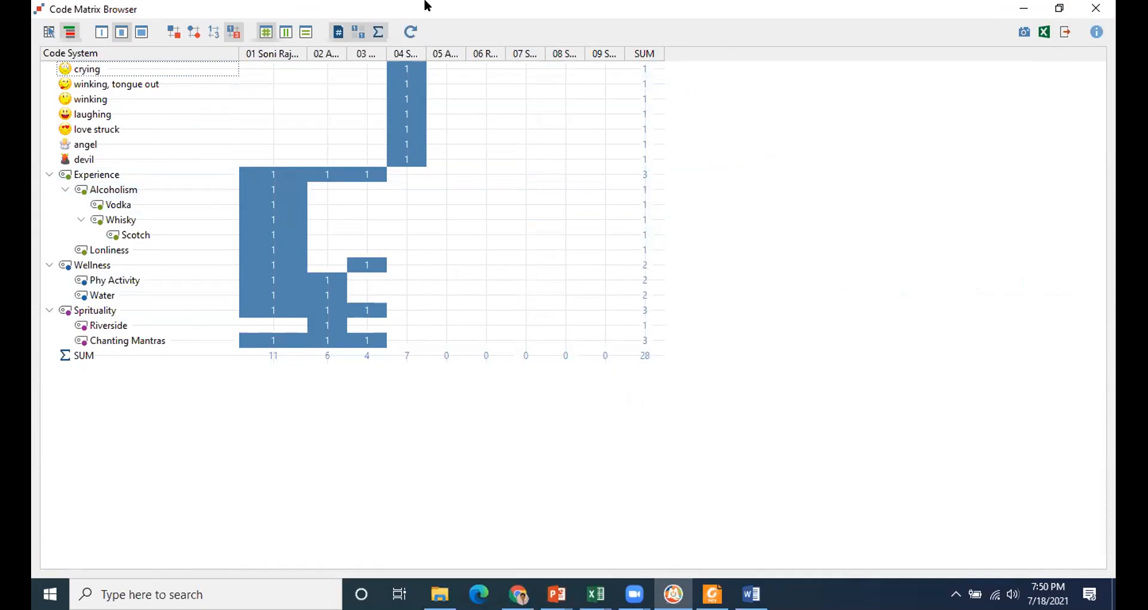
drag(422, 11, 513, 59)
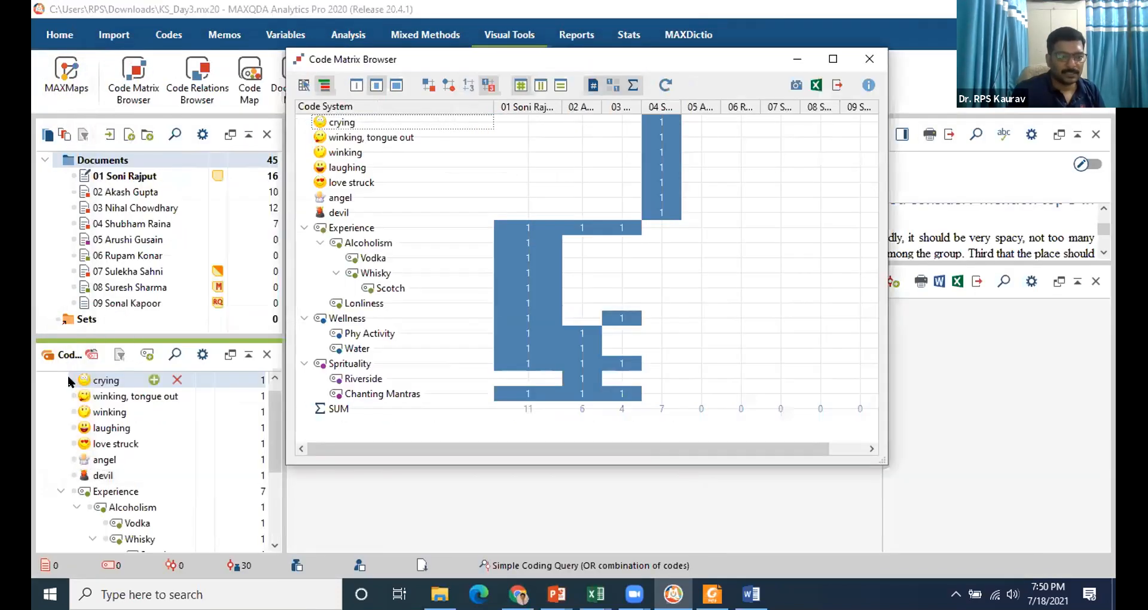
click(870, 59)
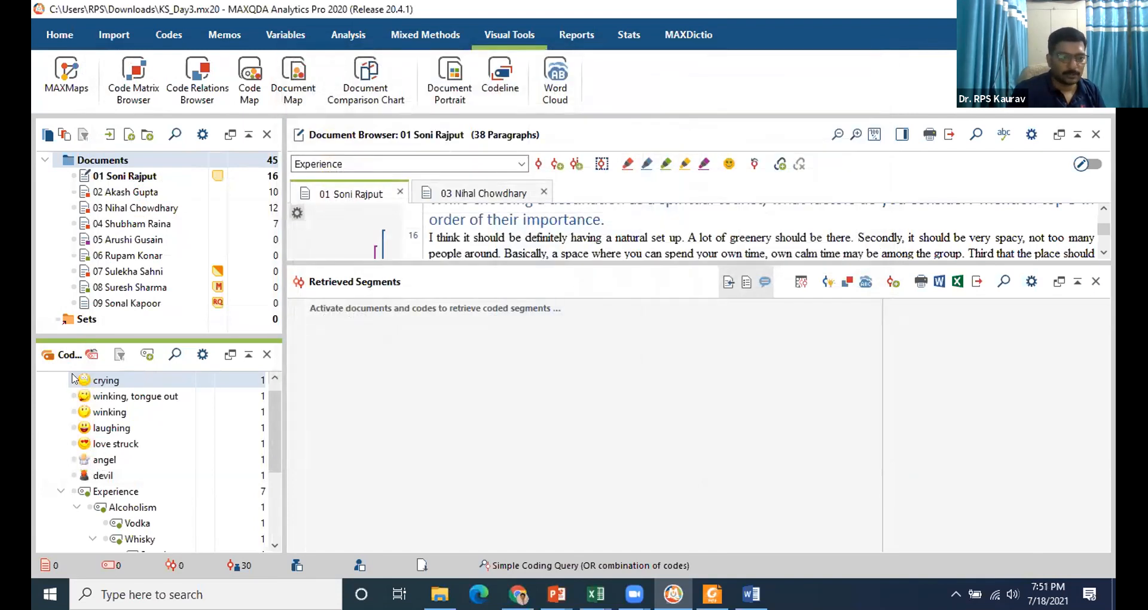
Activate all codes, and view a Code Matrix Browser with documents as columns limited to activated codes.
click(73, 383)
scroll(63, 386, up, 1)
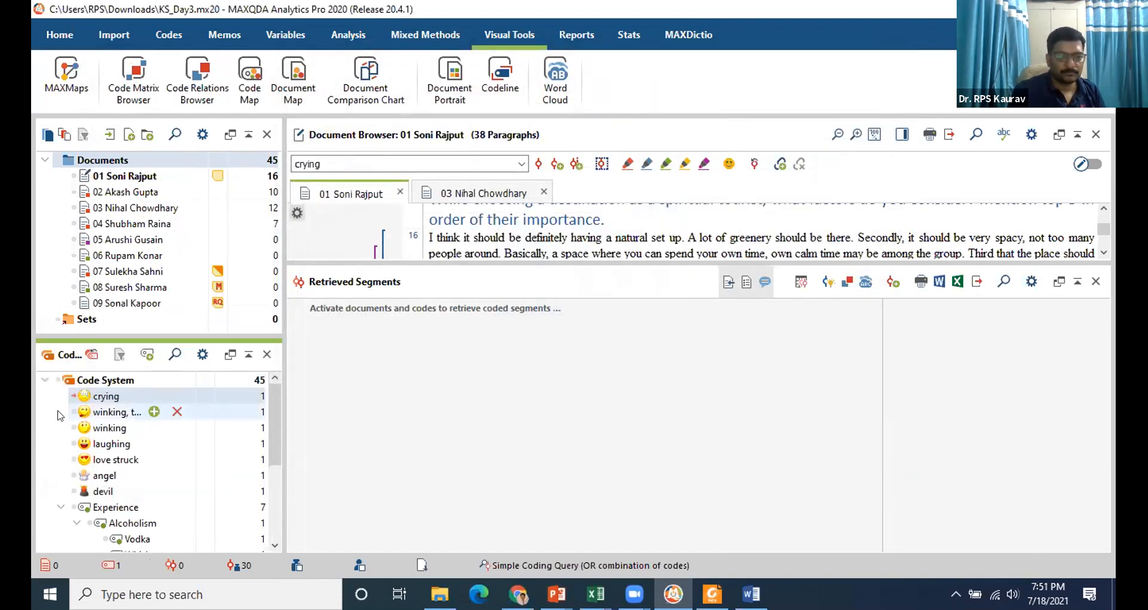
click(56, 378)
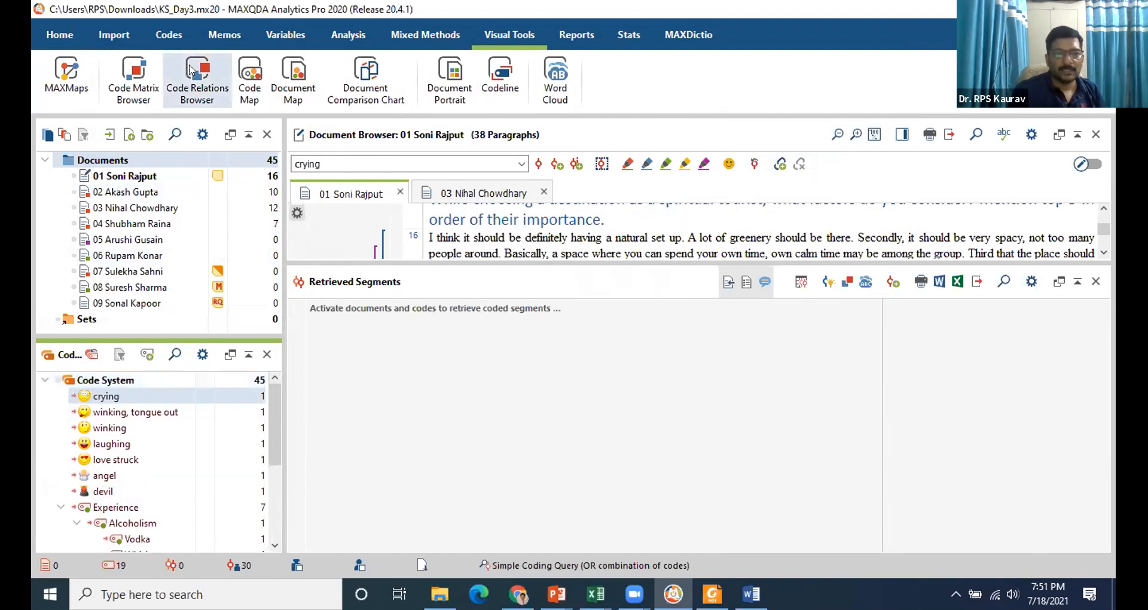
click(135, 73)
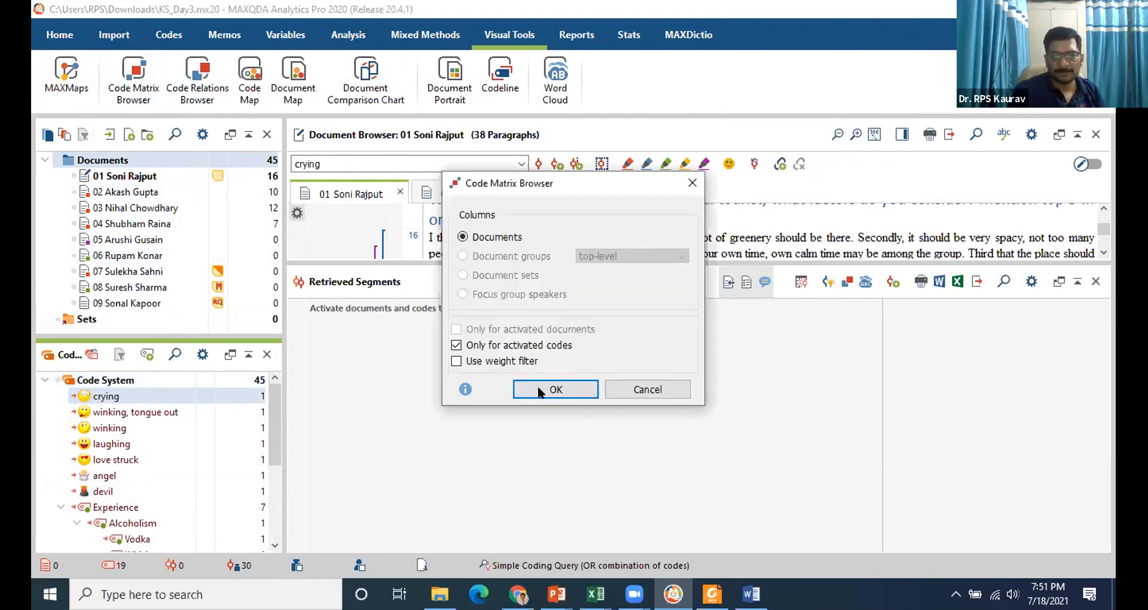
click(538, 388)
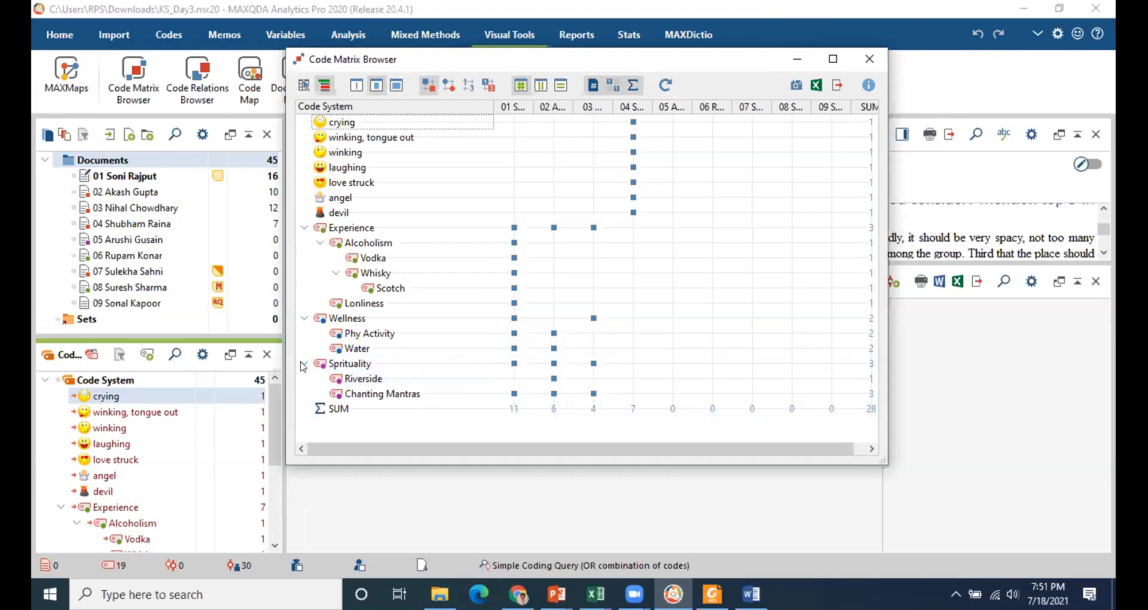
scroll(189, 427, down, 4)
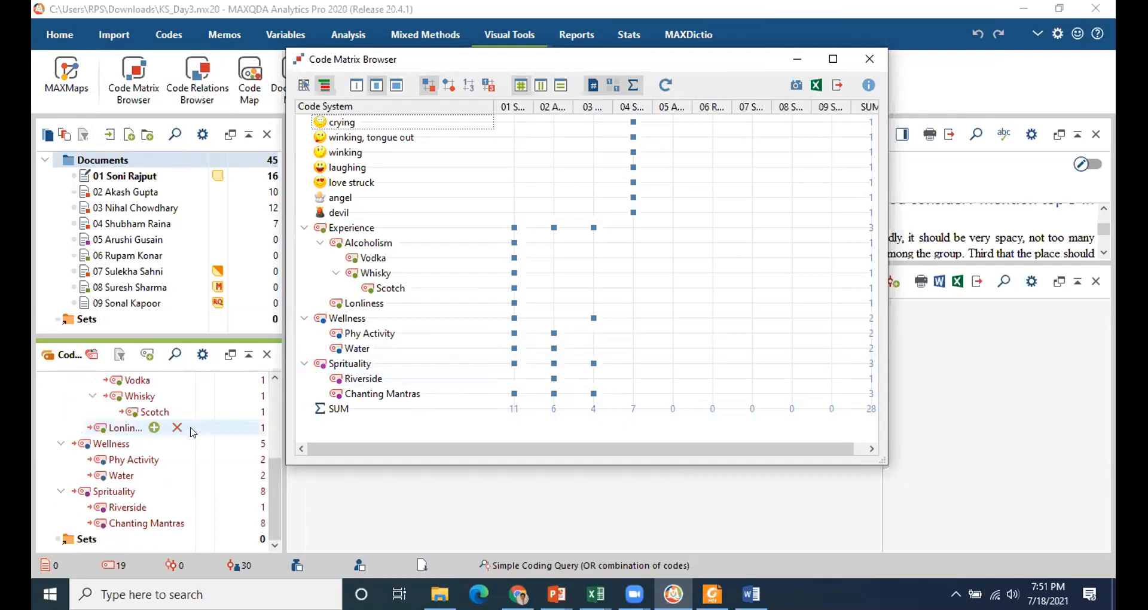
scroll(200, 439, up, 4)
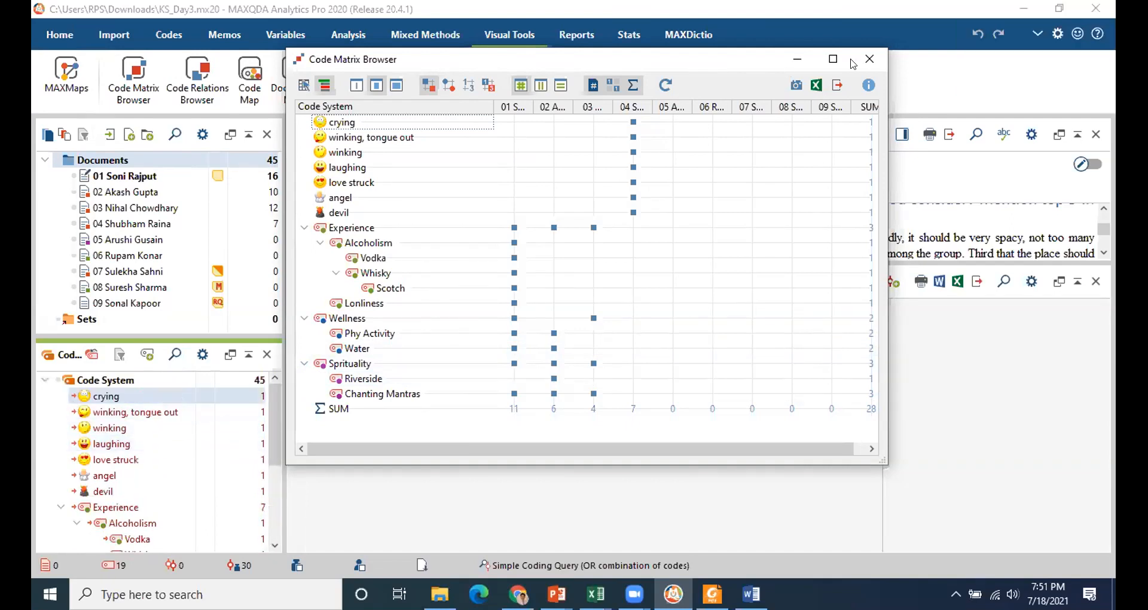
click(870, 59)
Deactivate all emoticon codes, from crying to devil, leaving only Experience, Wellness, Sprituality and their subcodes activated.
click(72, 411)
click(72, 429)
click(72, 444)
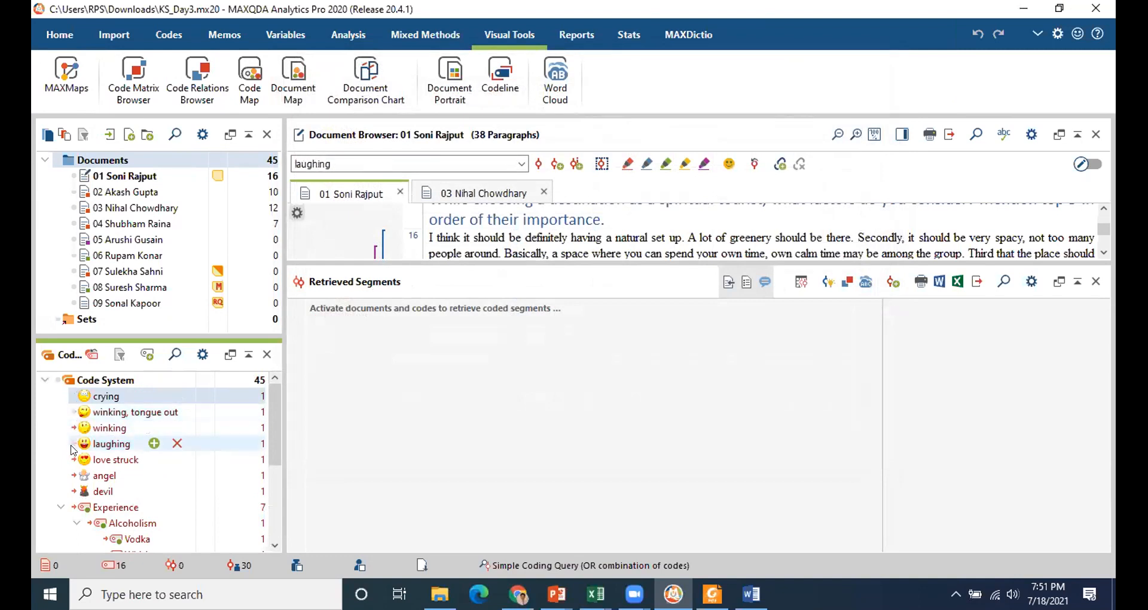
click(72, 459)
click(71, 476)
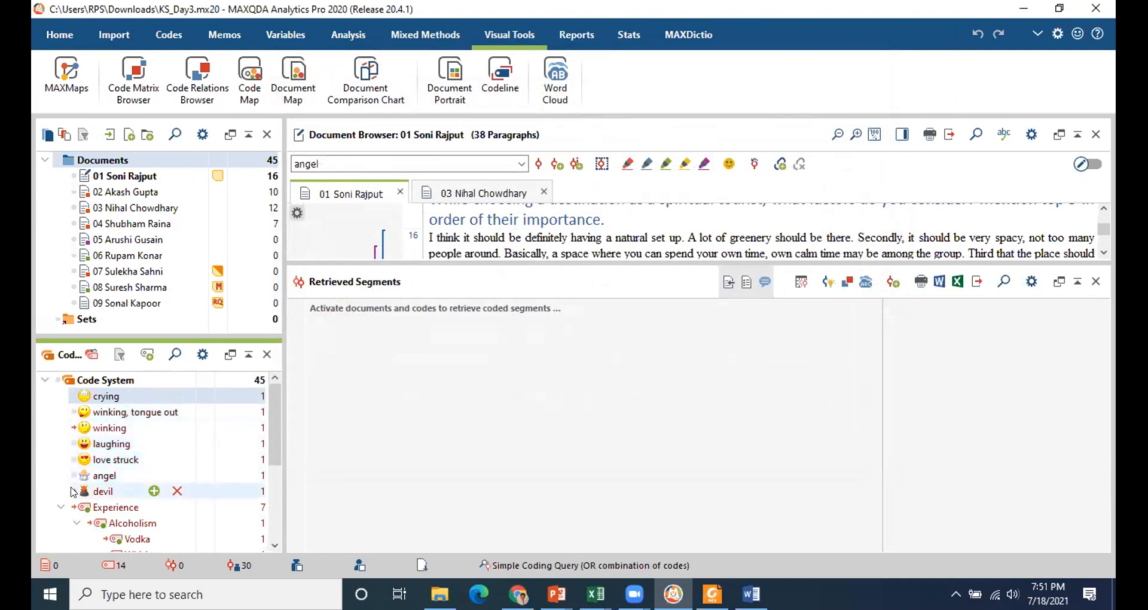
click(71, 491)
click(73, 428)
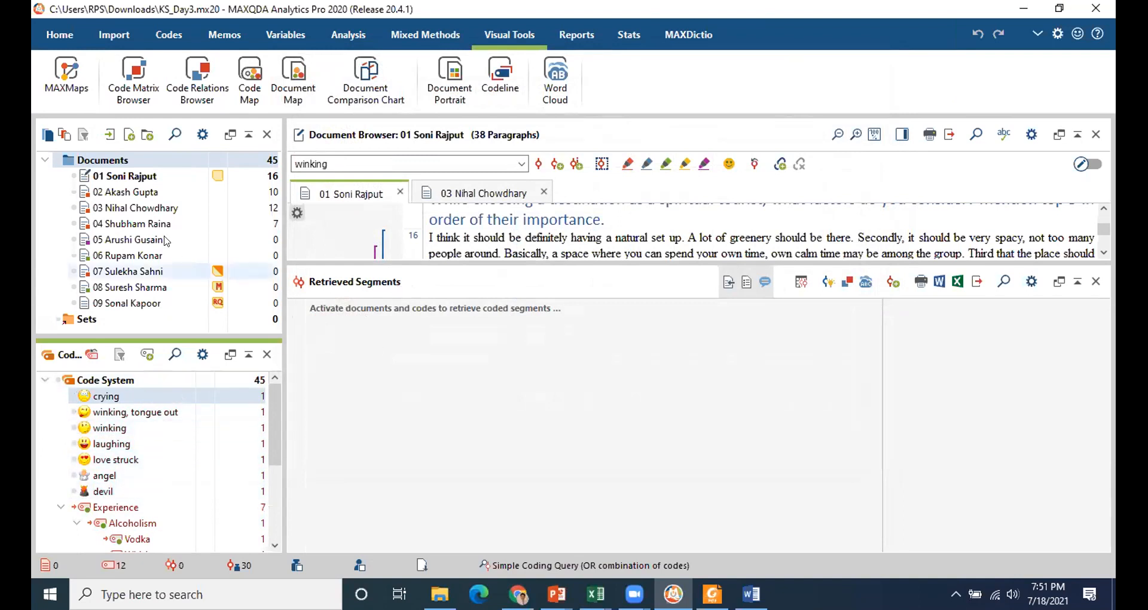
Create a Code Matrix Browser by documents without limiting it to activated codes, and display its values as colour-highlighted numbers.
click(157, 85)
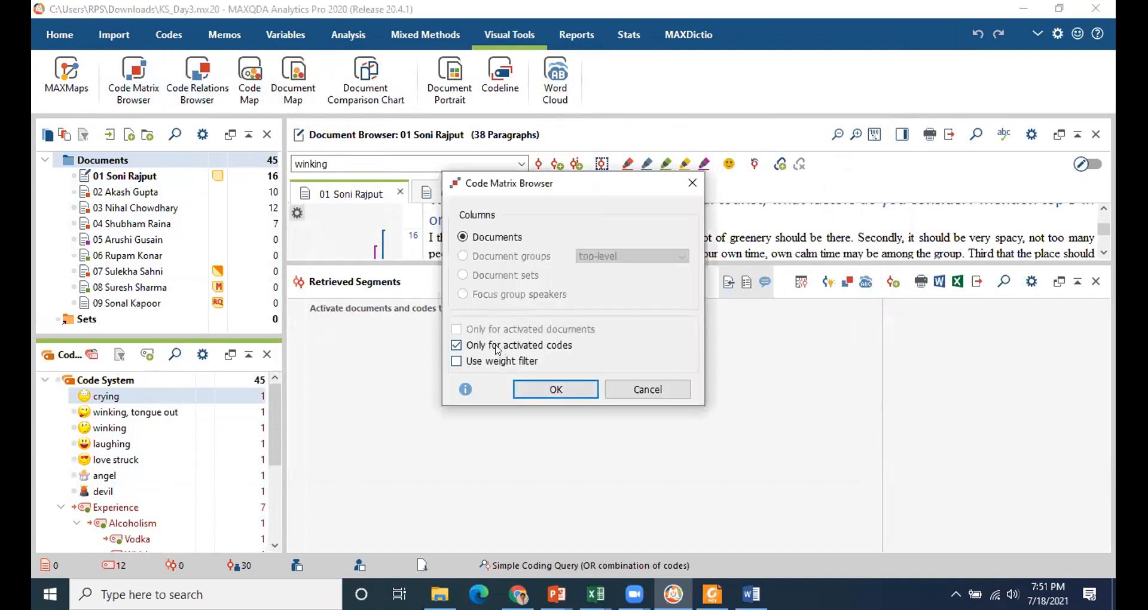
click(456, 346)
click(546, 389)
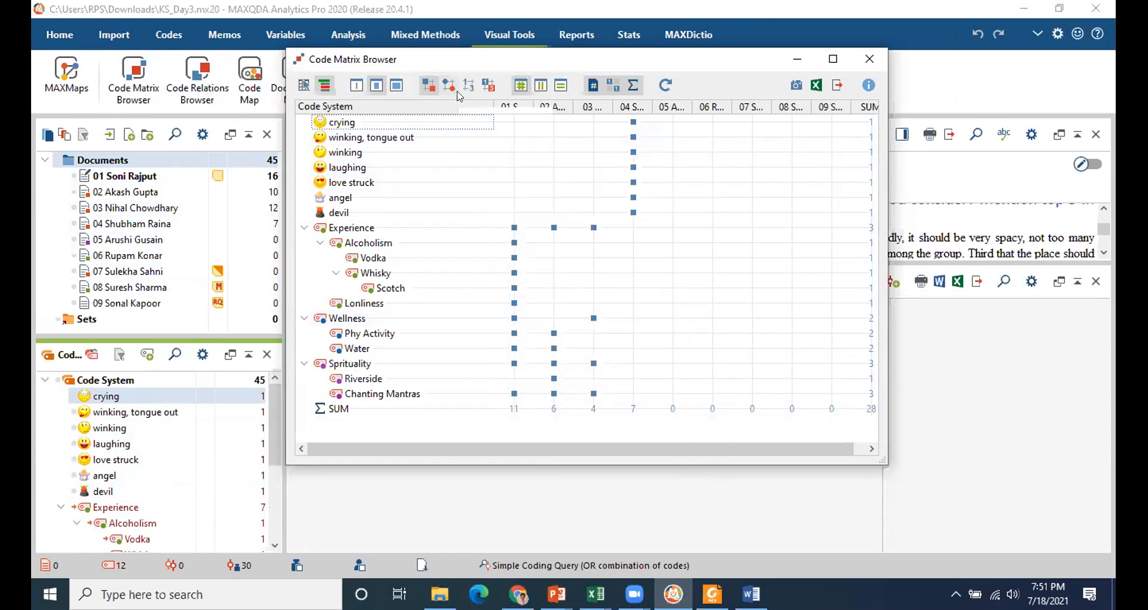
click(489, 86)
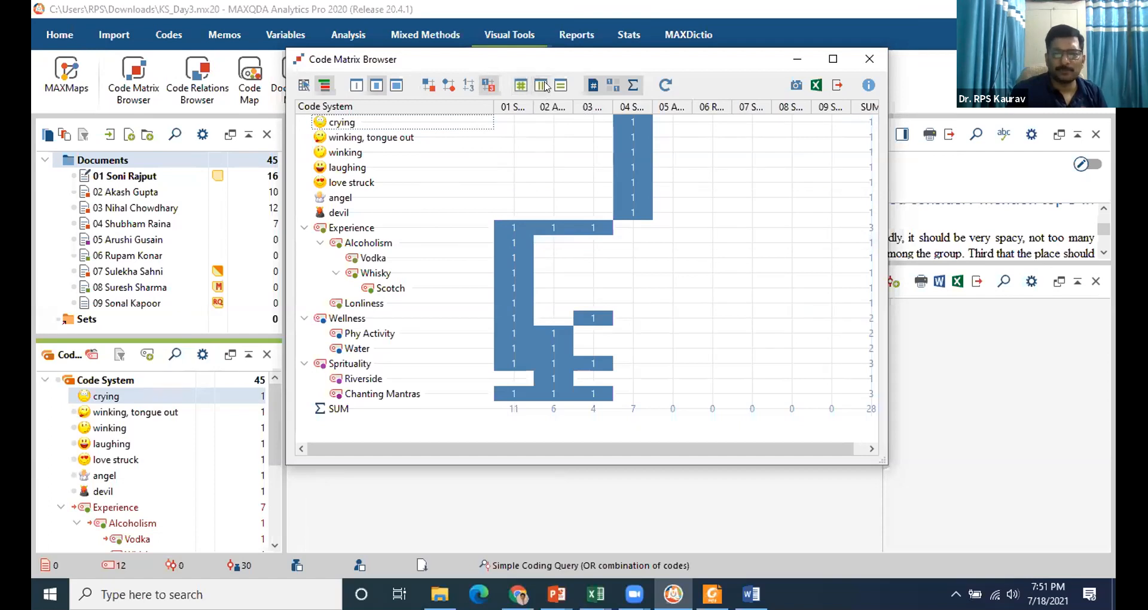
Maximize the matrix with columns at their narrowest width, and compare it with the published code table in Foxit Reader.
click(832, 58)
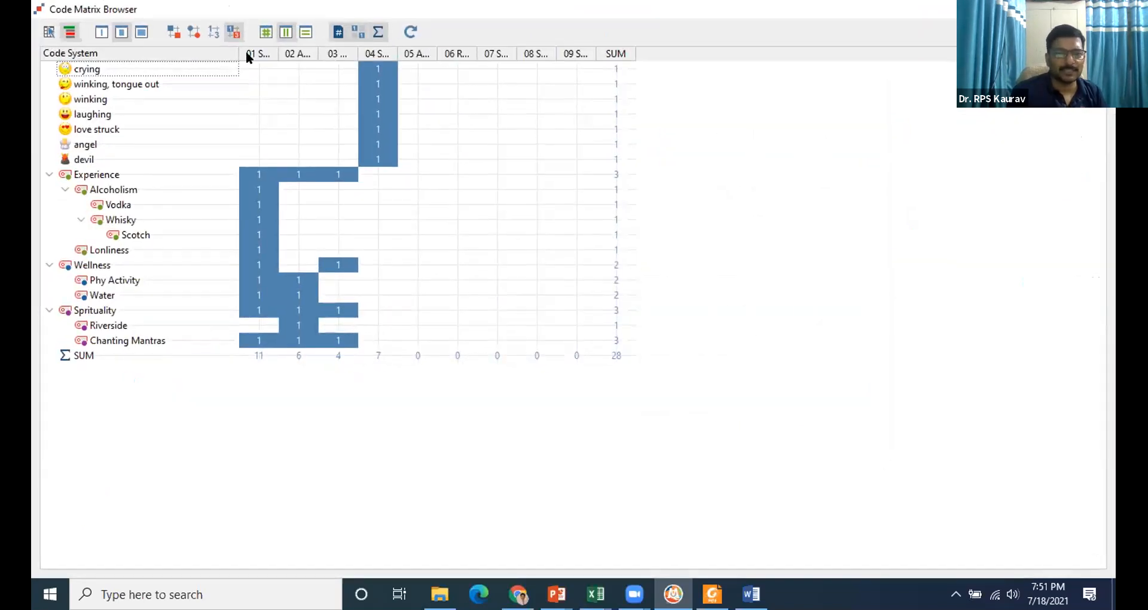
click(137, 36)
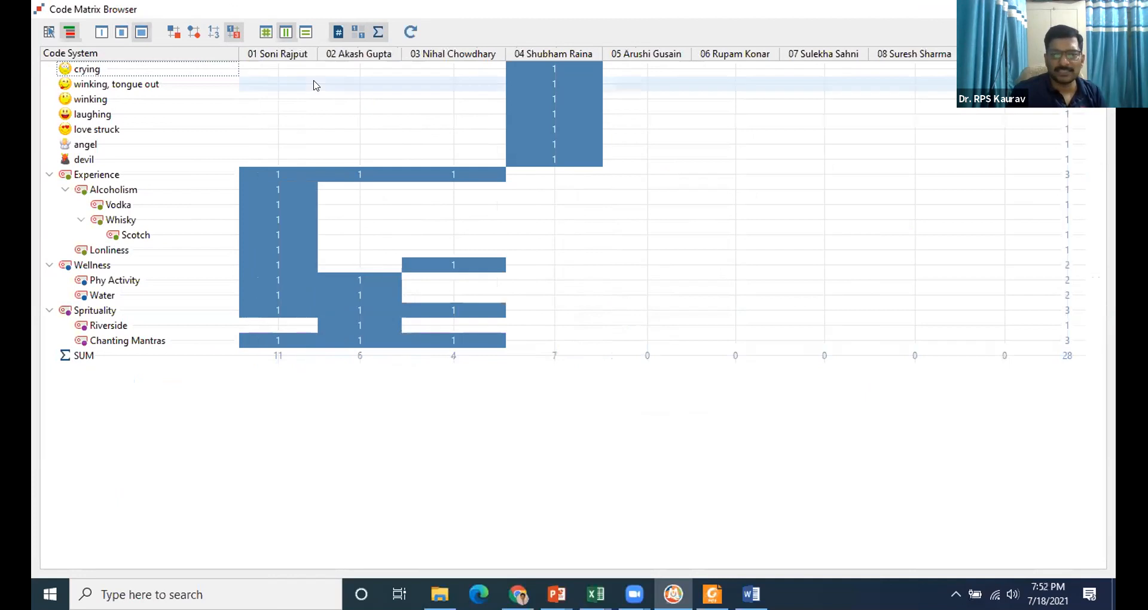
click(103, 31)
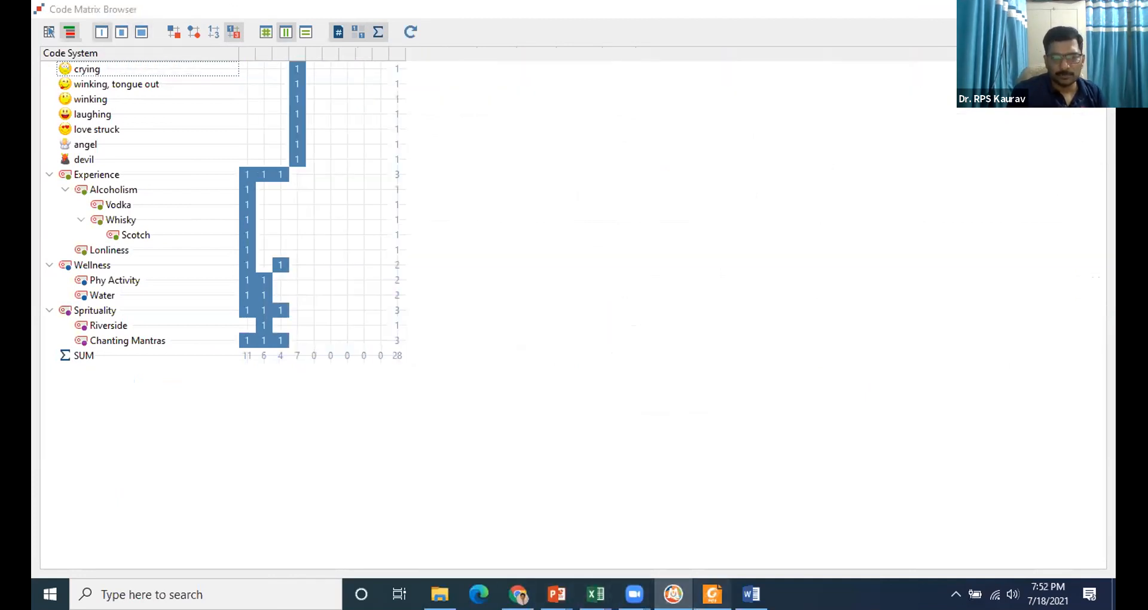
click(712, 594)
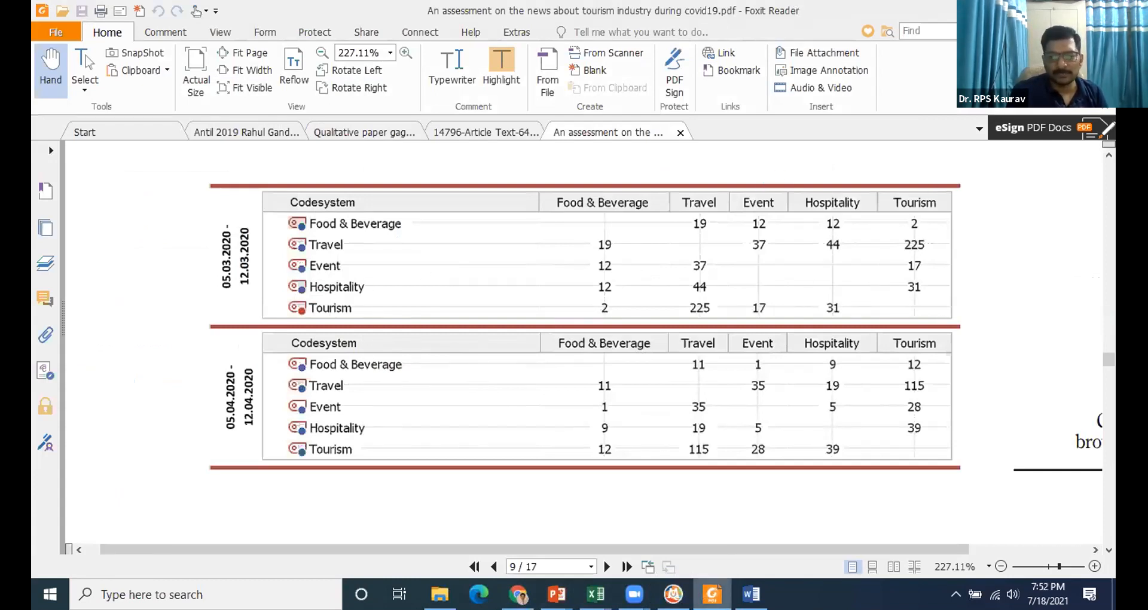
click(673, 594)
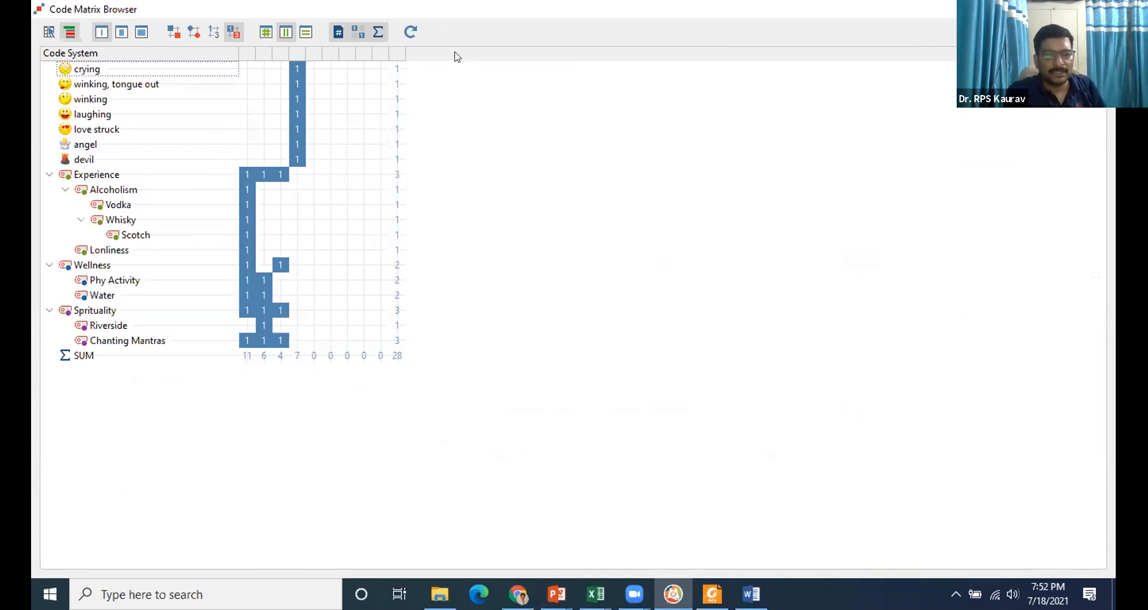
Hide and restore the matrix sums, stop counting hits only once per document, and list the codes without their hierarchy.
click(378, 32)
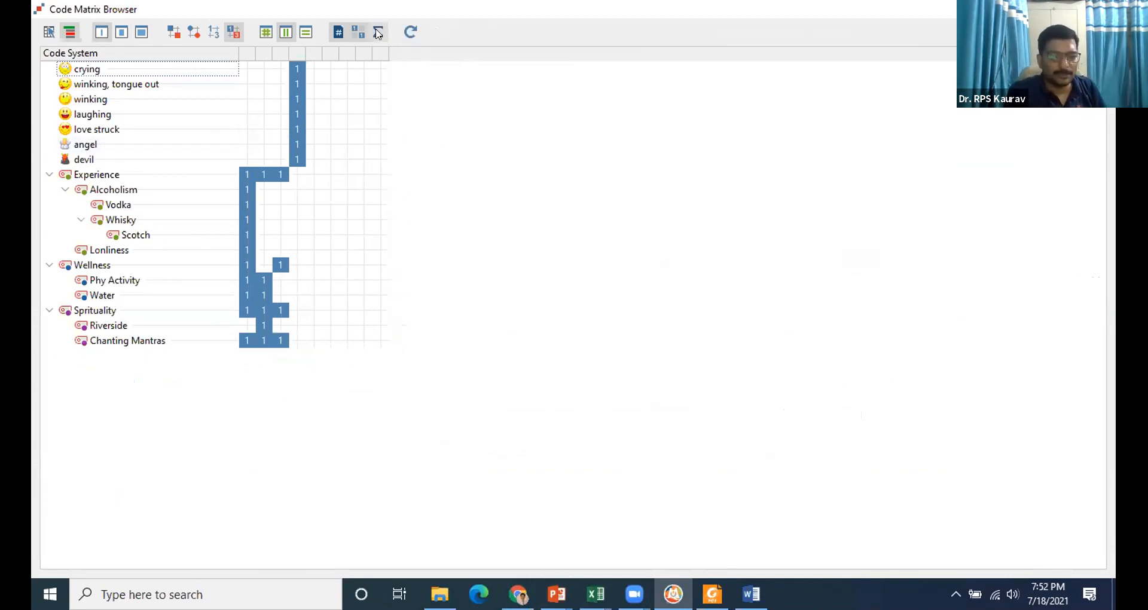
click(378, 32)
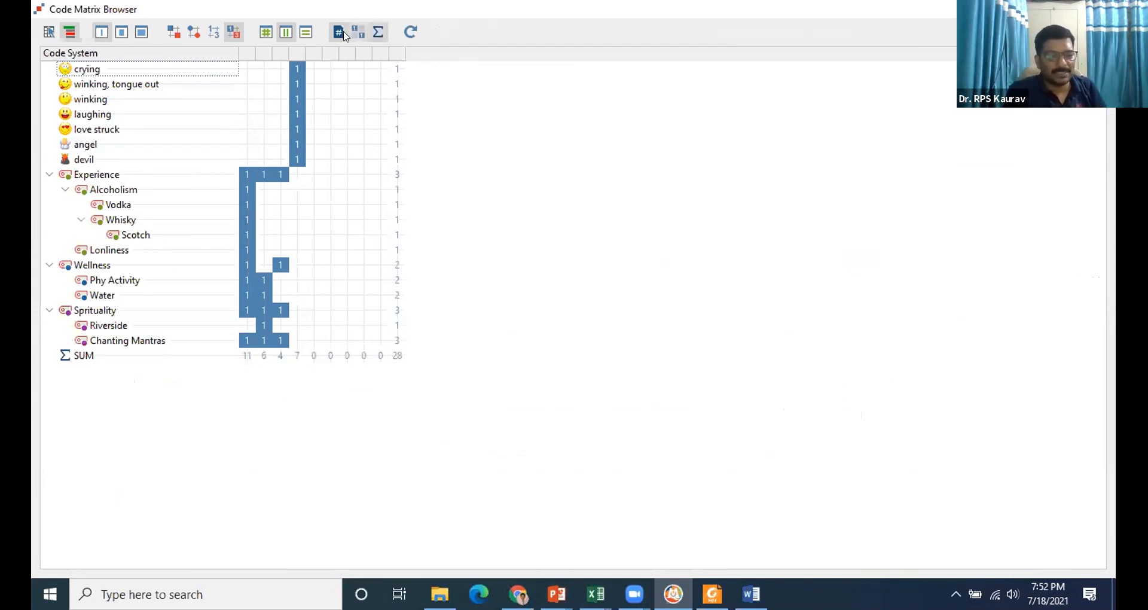
click(343, 33)
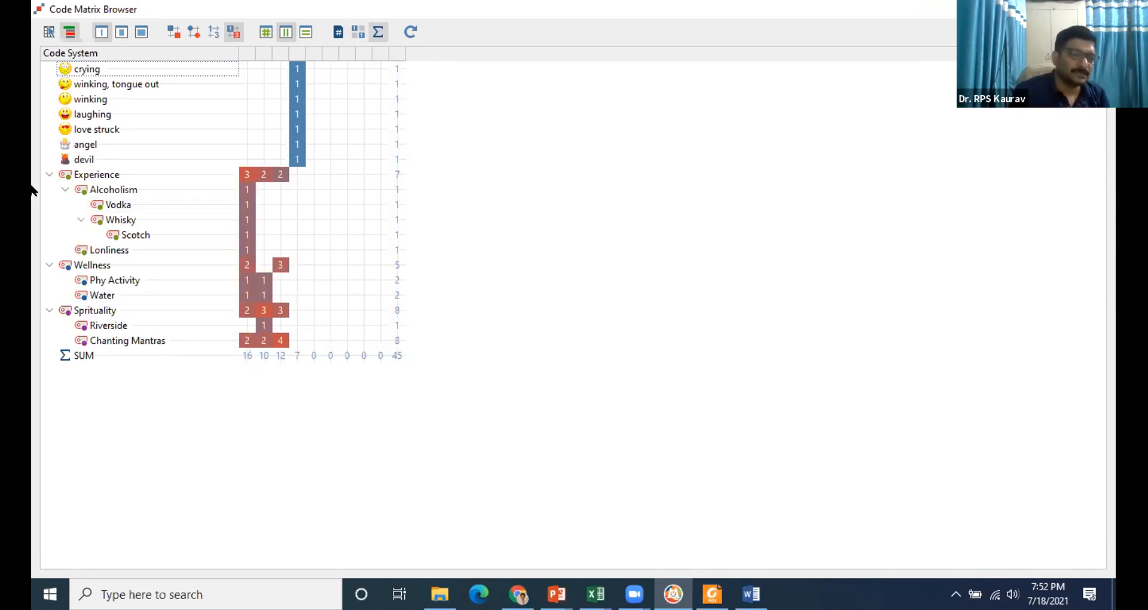
click(70, 31)
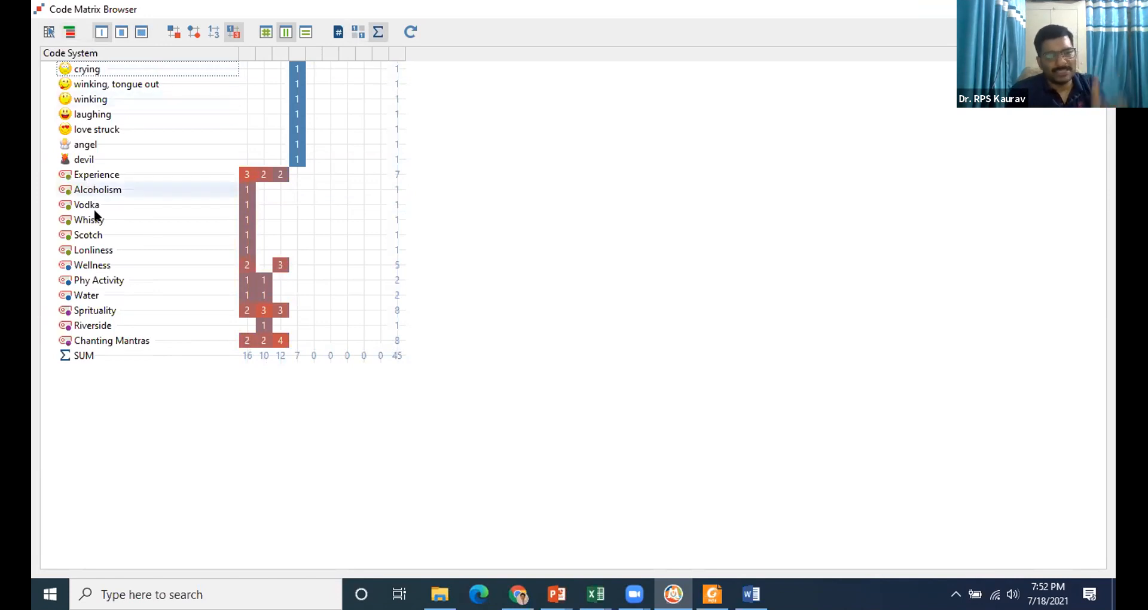
List the matrix codes in their hierarchy again and close the Code Matrix Browser.
click(69, 27)
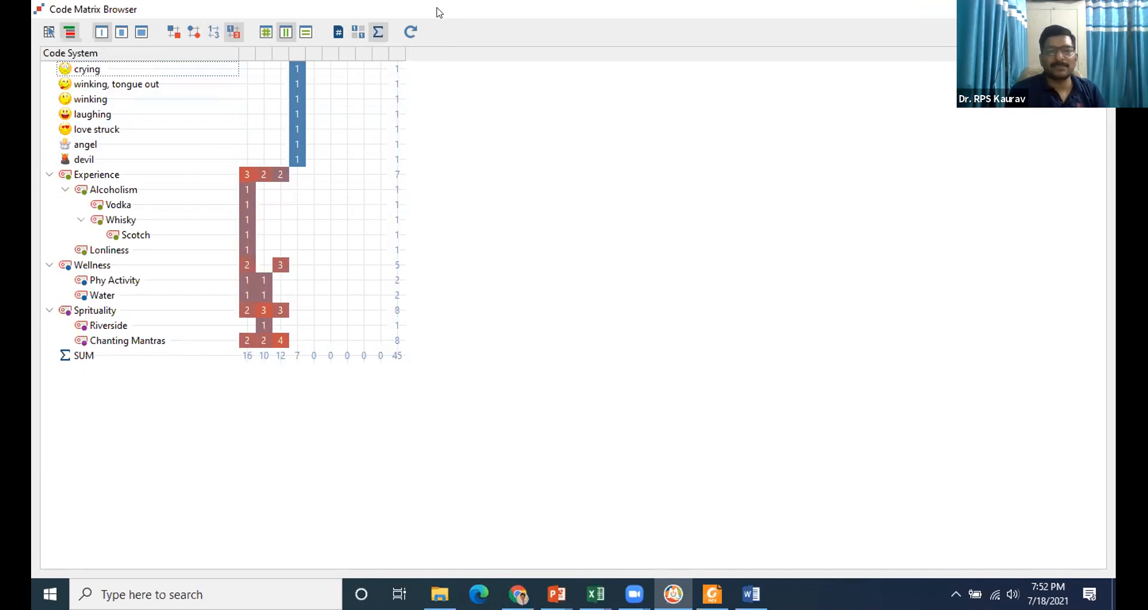
key(super+Down)
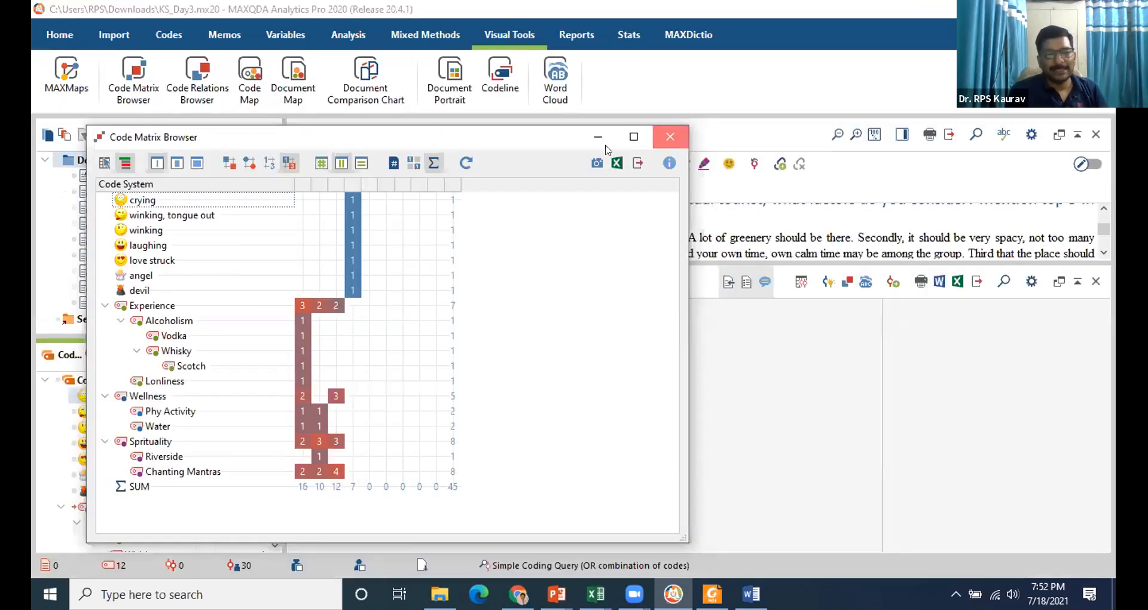
click(672, 143)
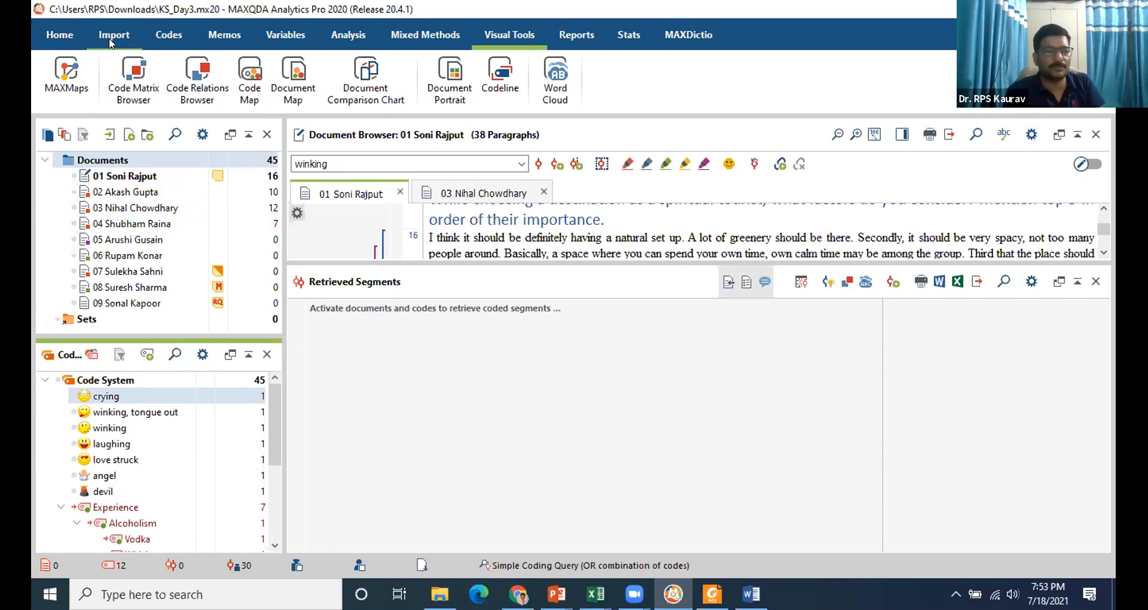
Hide the Retrieved Segments window to enlarge the document text.
click(52, 35)
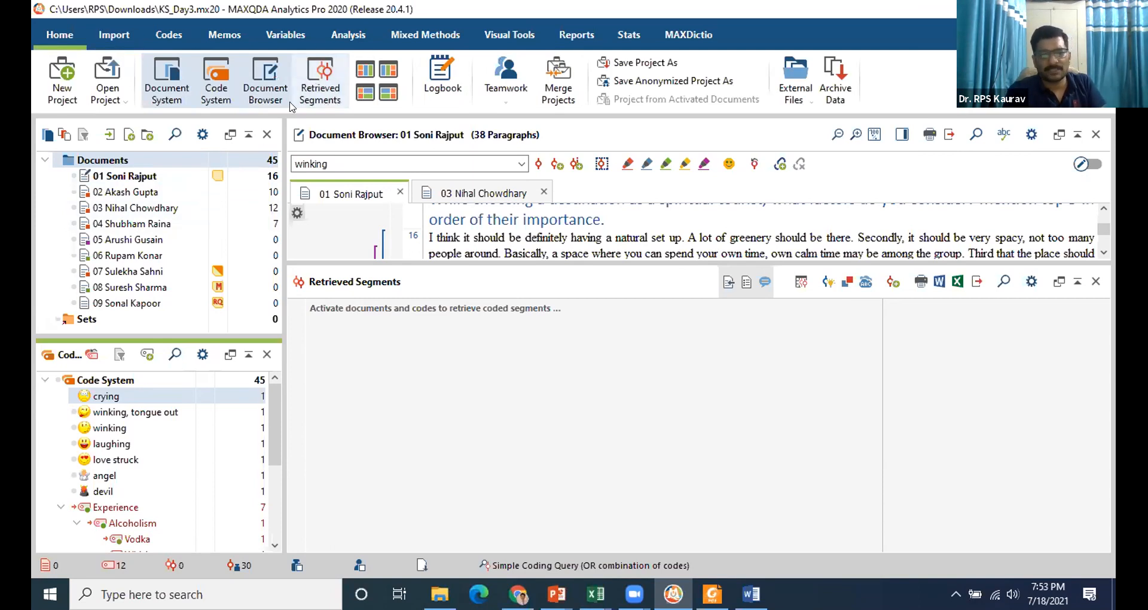
click(320, 81)
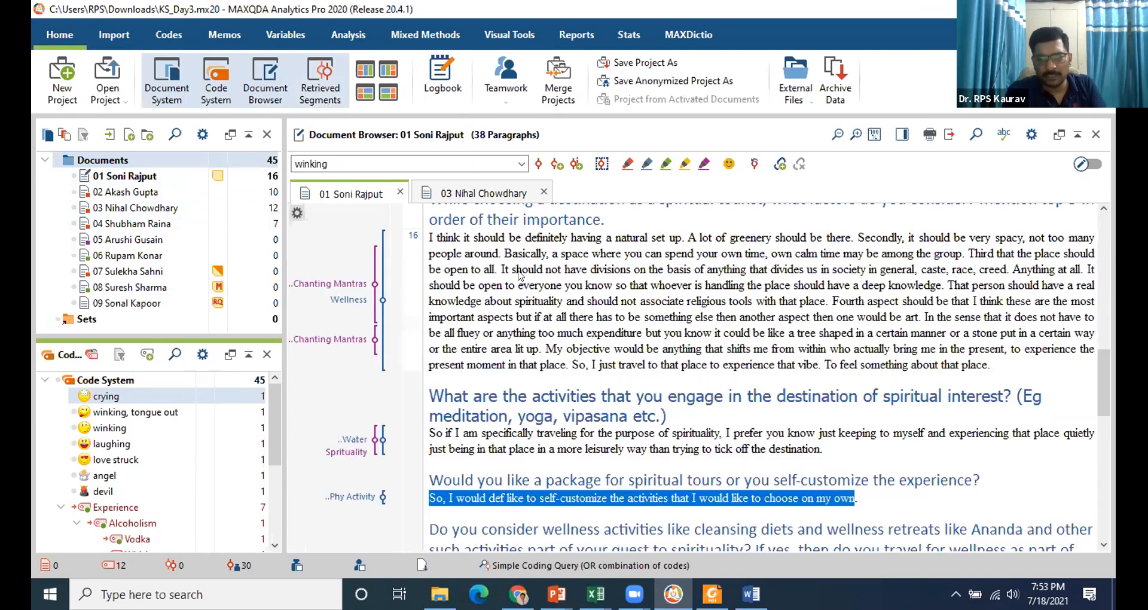
Create a Code Cloud for all documents without limiting it to activated codes, accepting the notice about omitted words.
right_click(120, 159)
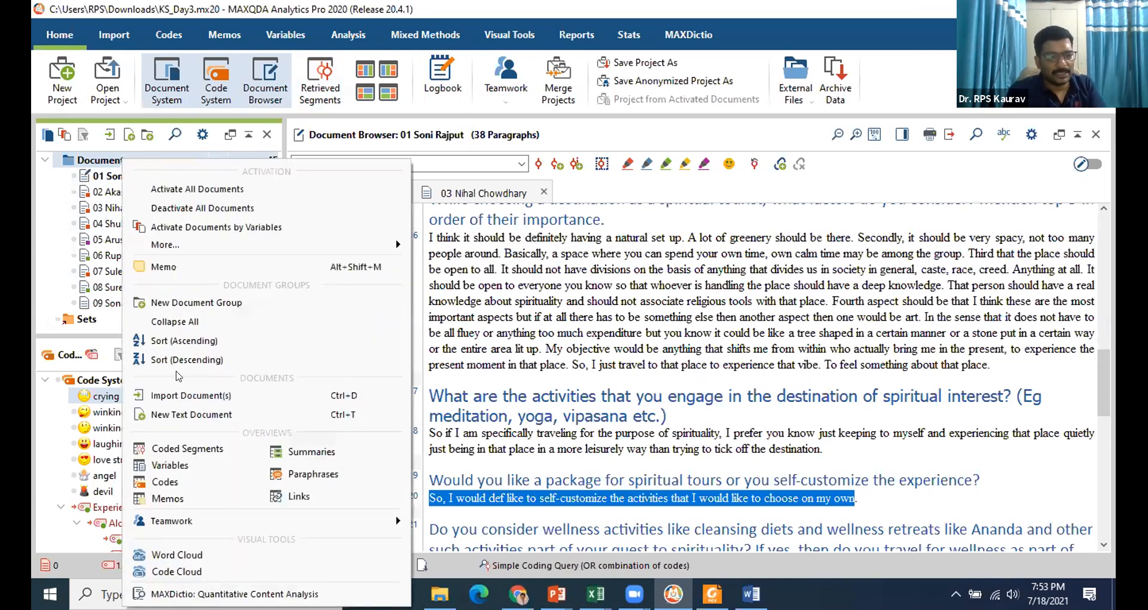
click(190, 571)
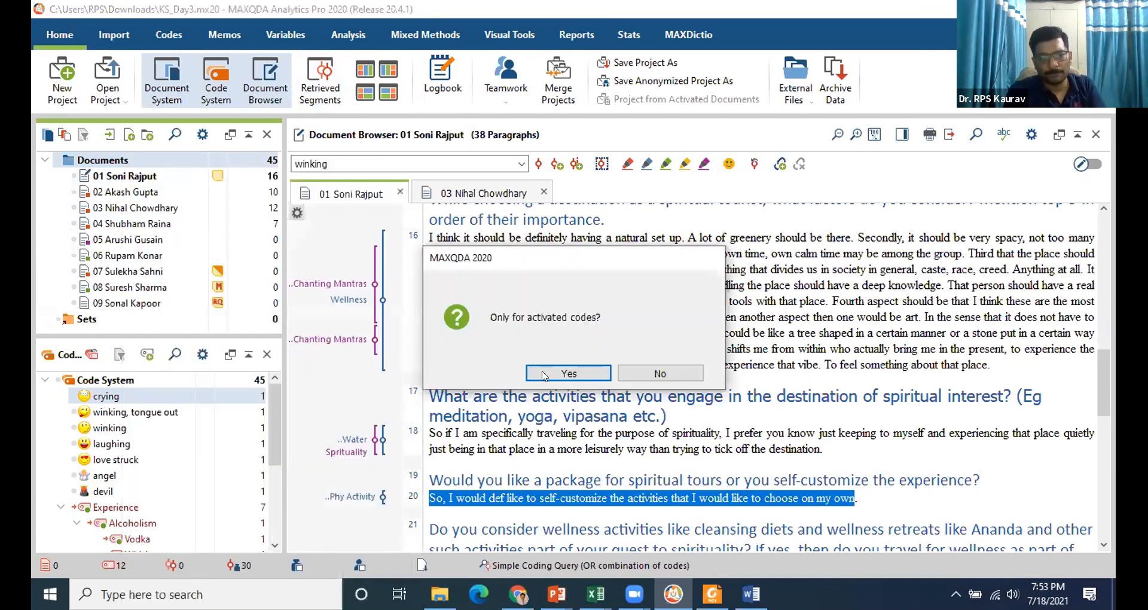
click(659, 375)
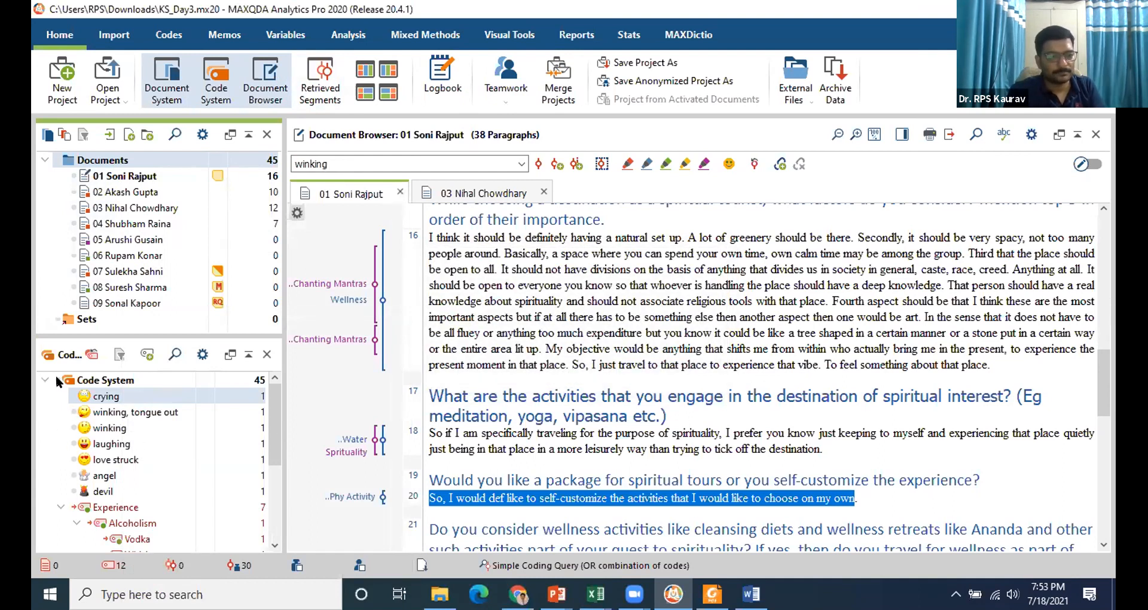
click(90, 356)
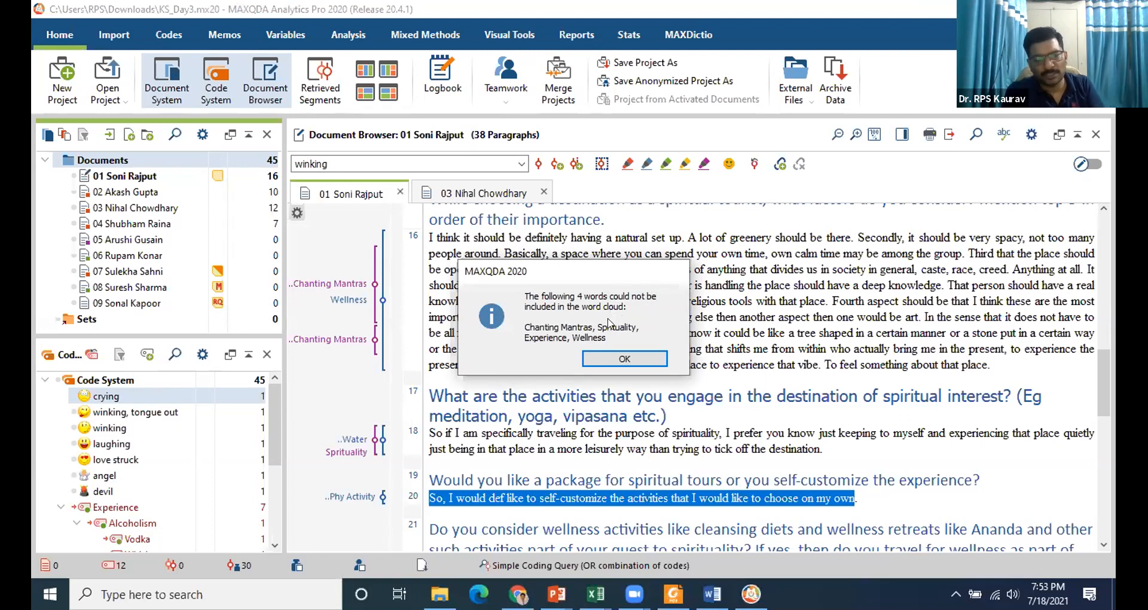
click(607, 361)
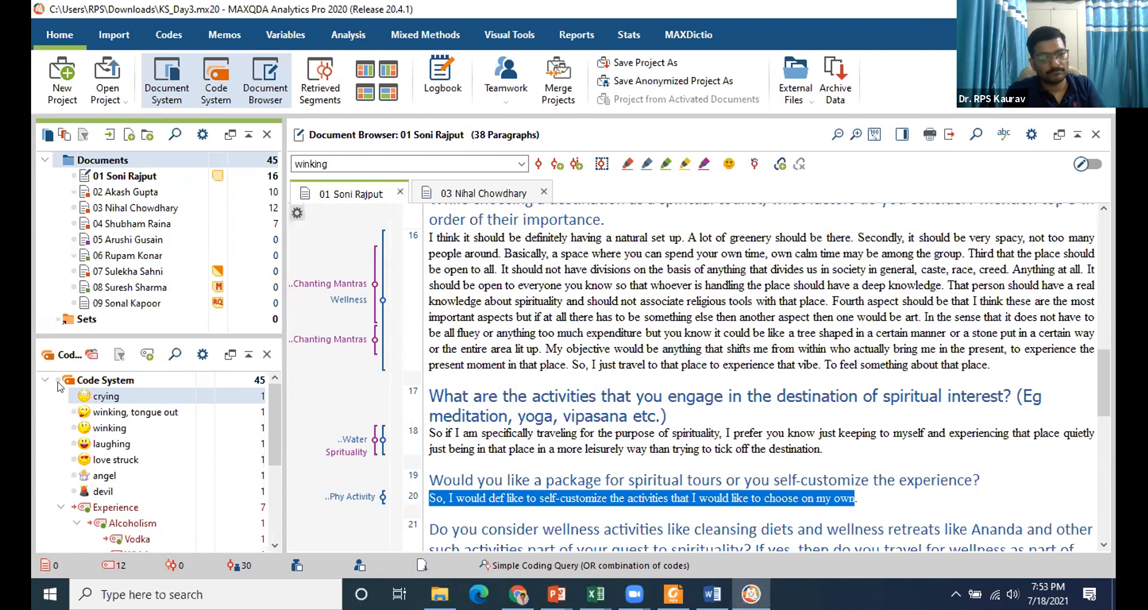
click(90, 354)
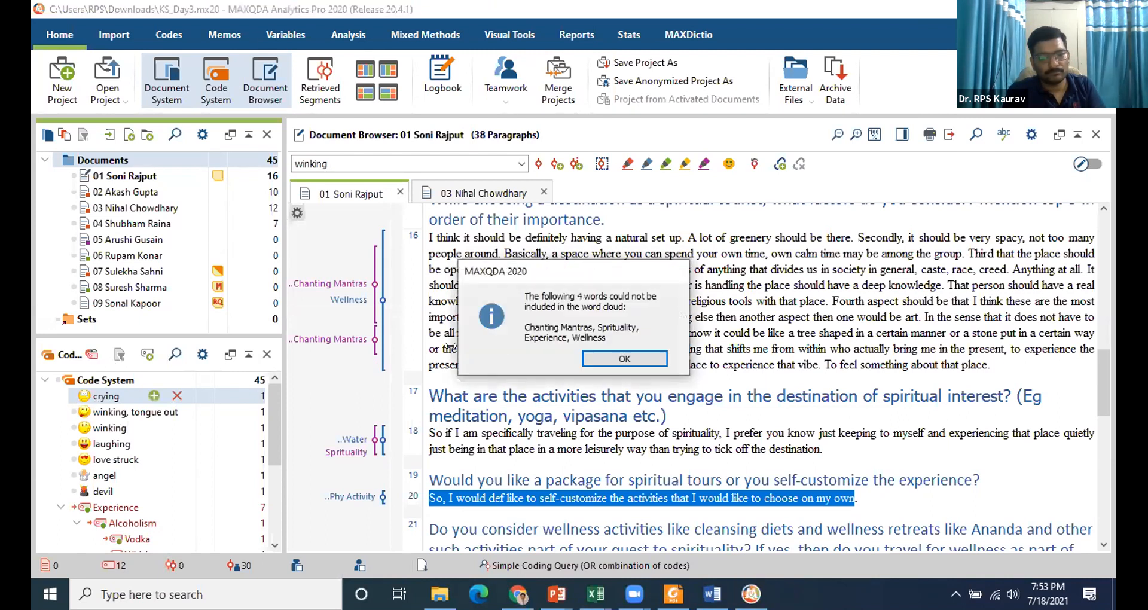
click(623, 359)
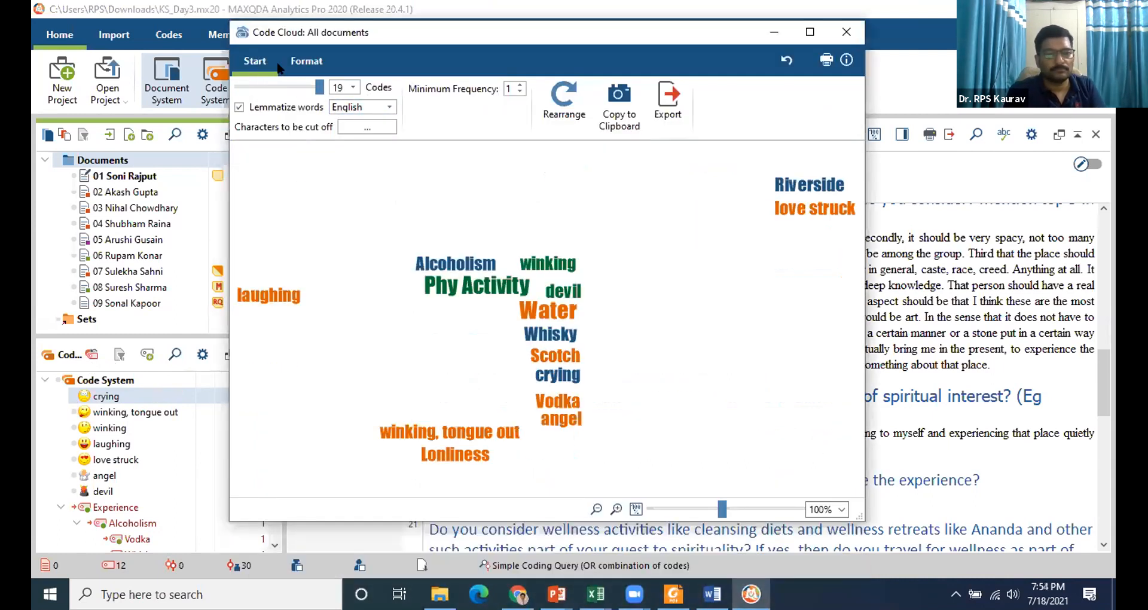
Arrange the code cloud in an ellipse shape instead of the most frequent word.
click(305, 61)
click(299, 99)
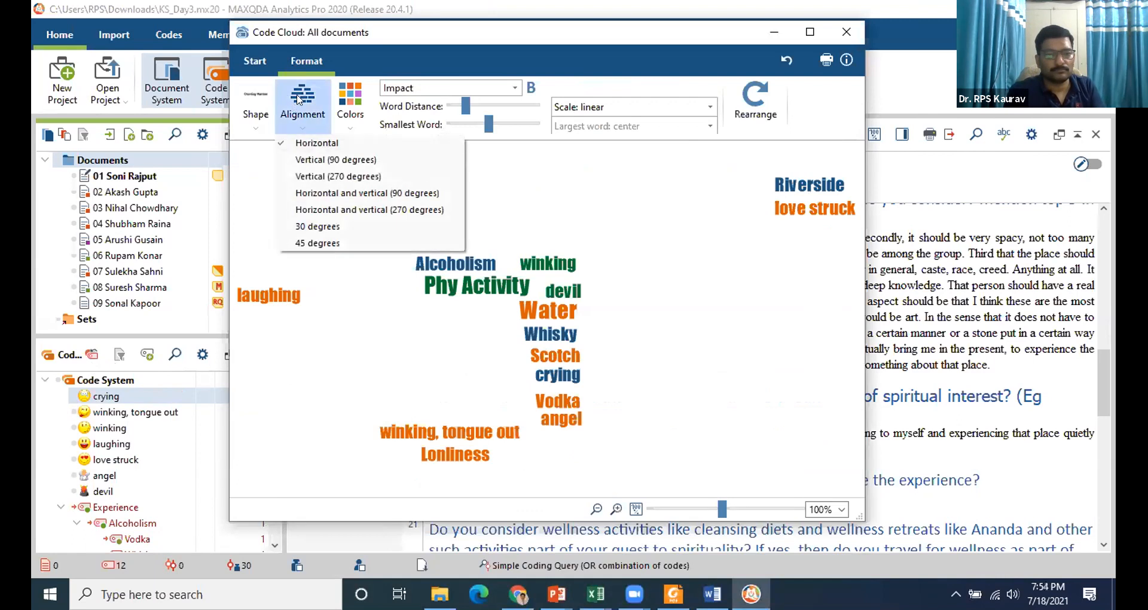
click(255, 105)
click(255, 105)
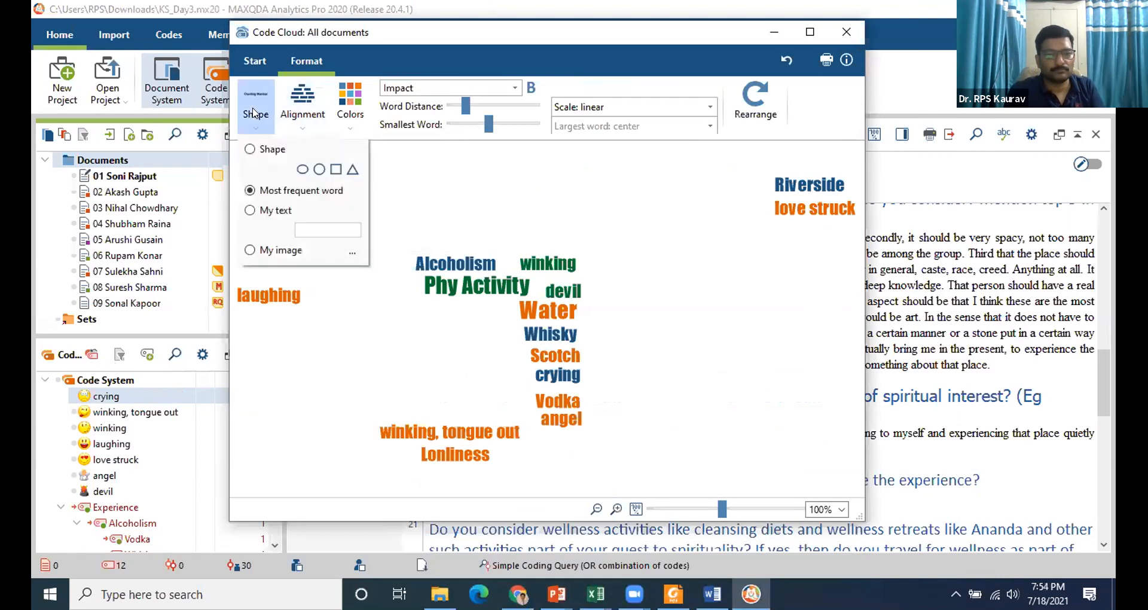
click(272, 149)
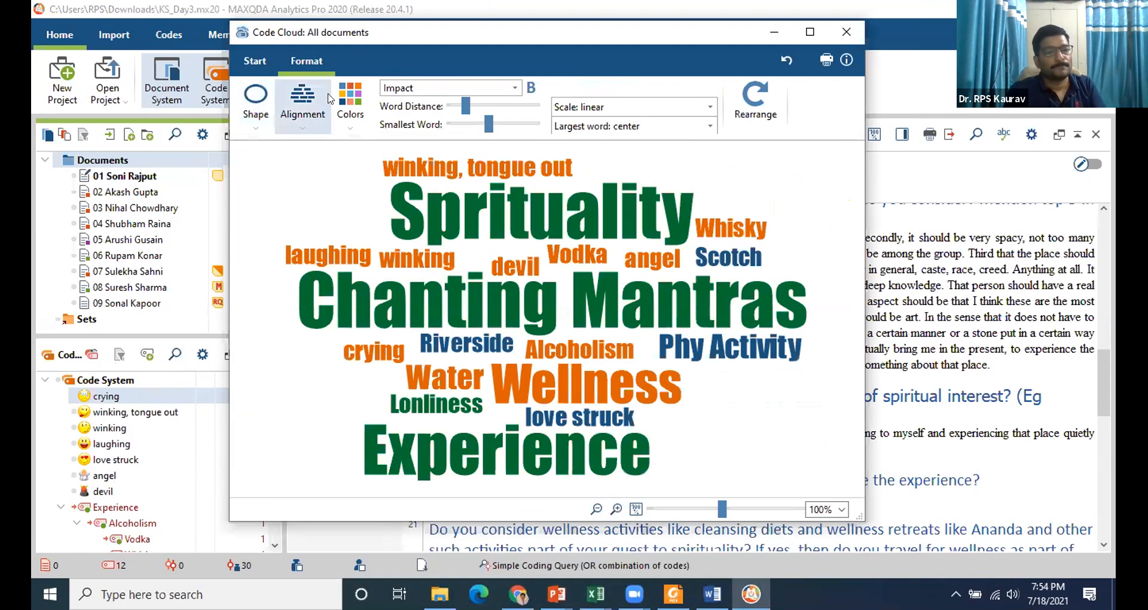
Examine the code cloud with its general and formatting options, and close it.
click(252, 59)
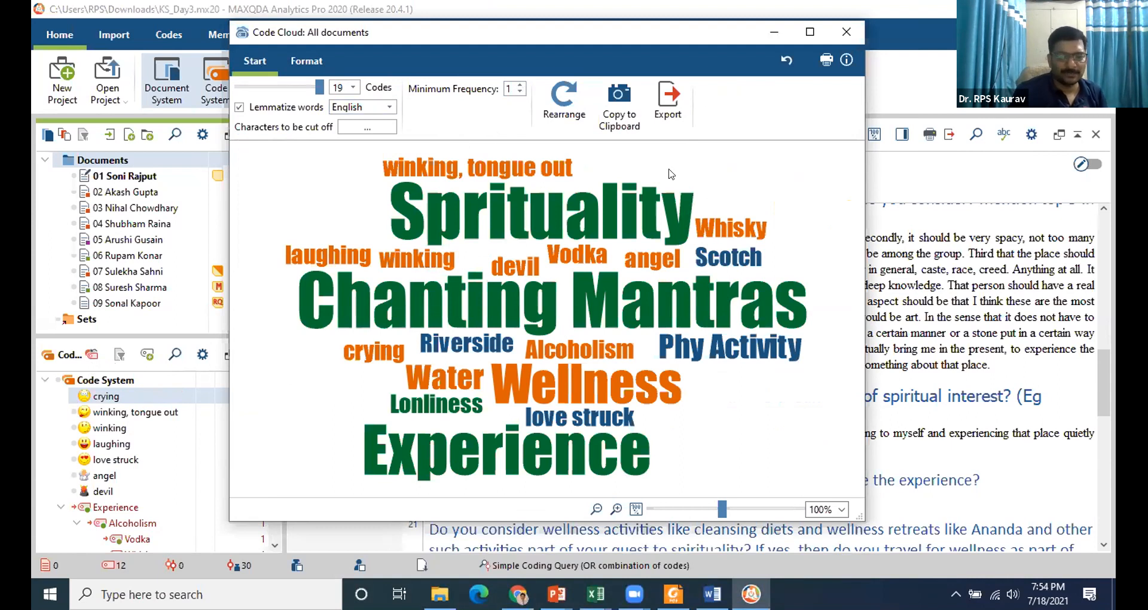
mouse_move(480, 297)
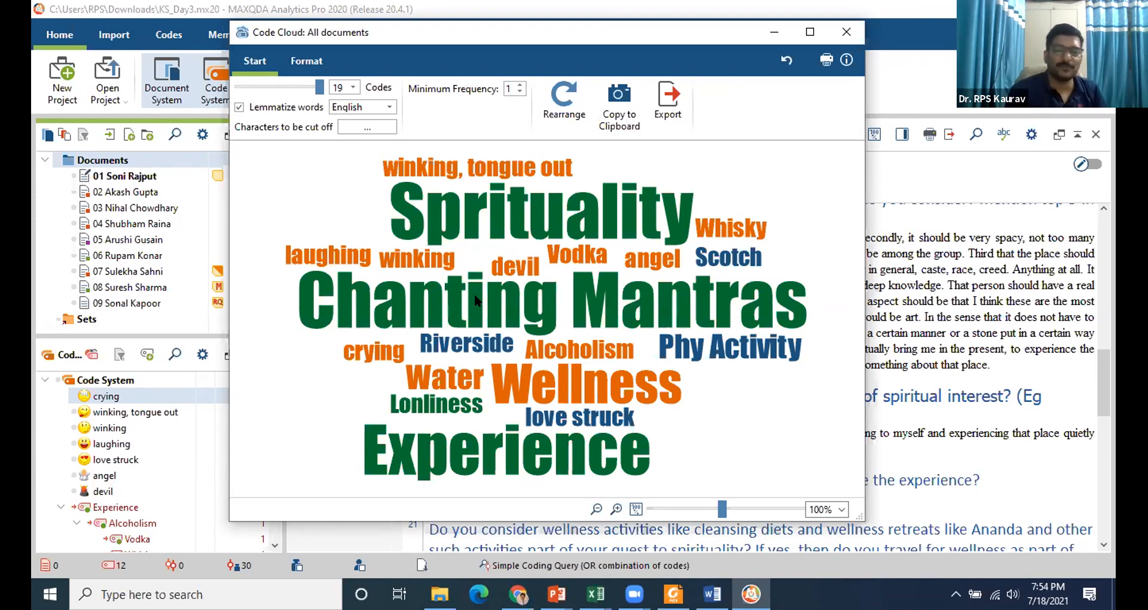
click(299, 62)
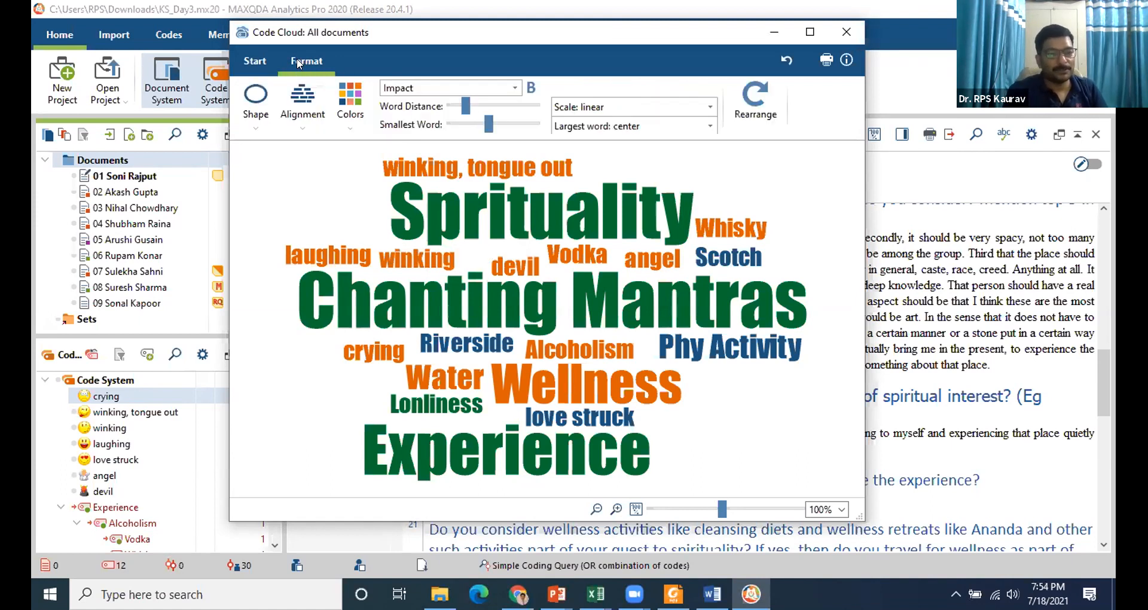
click(262, 60)
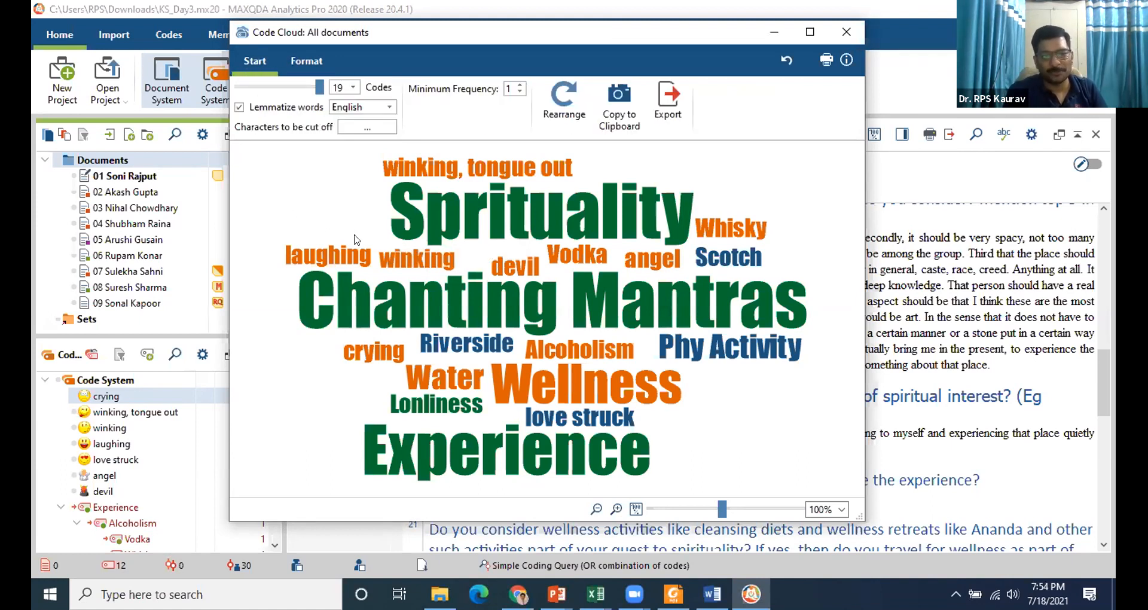
mouse_move(476, 242)
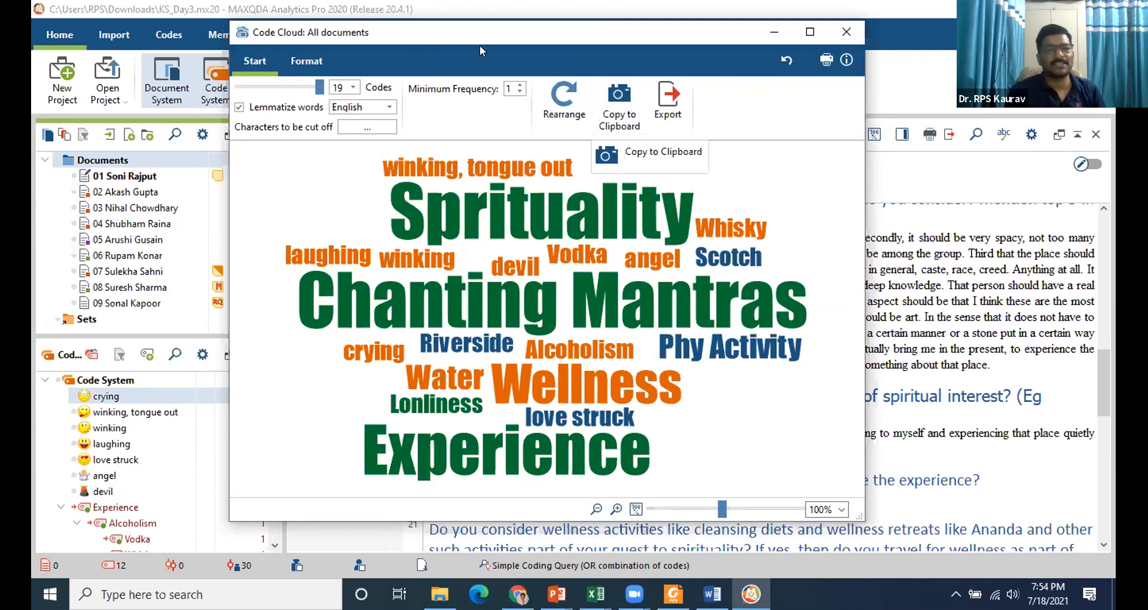
drag(269, 34, 84, 60)
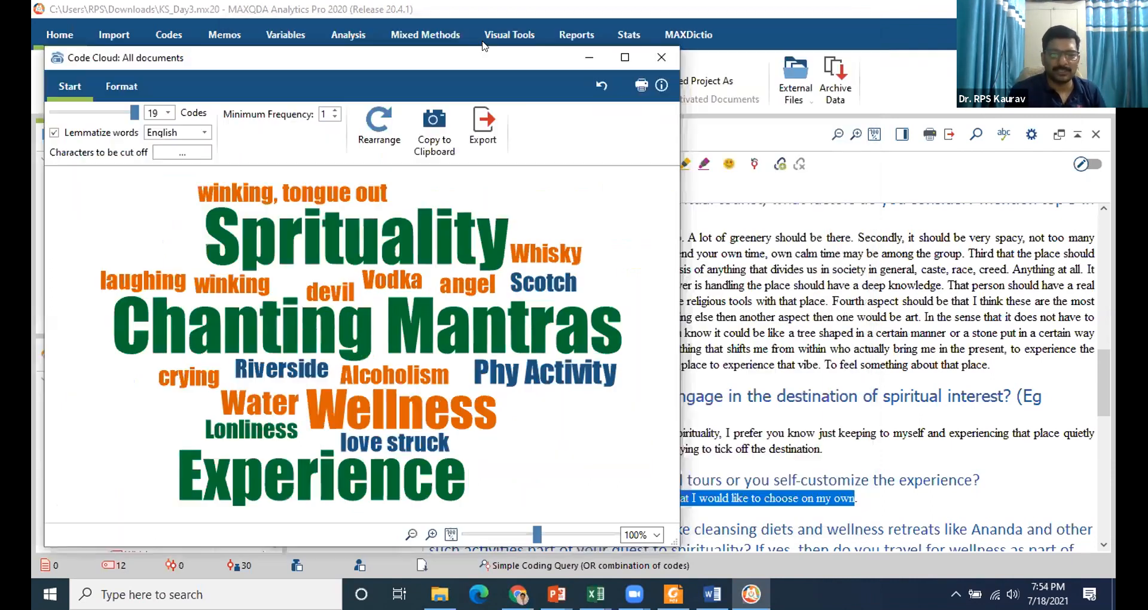
click(657, 56)
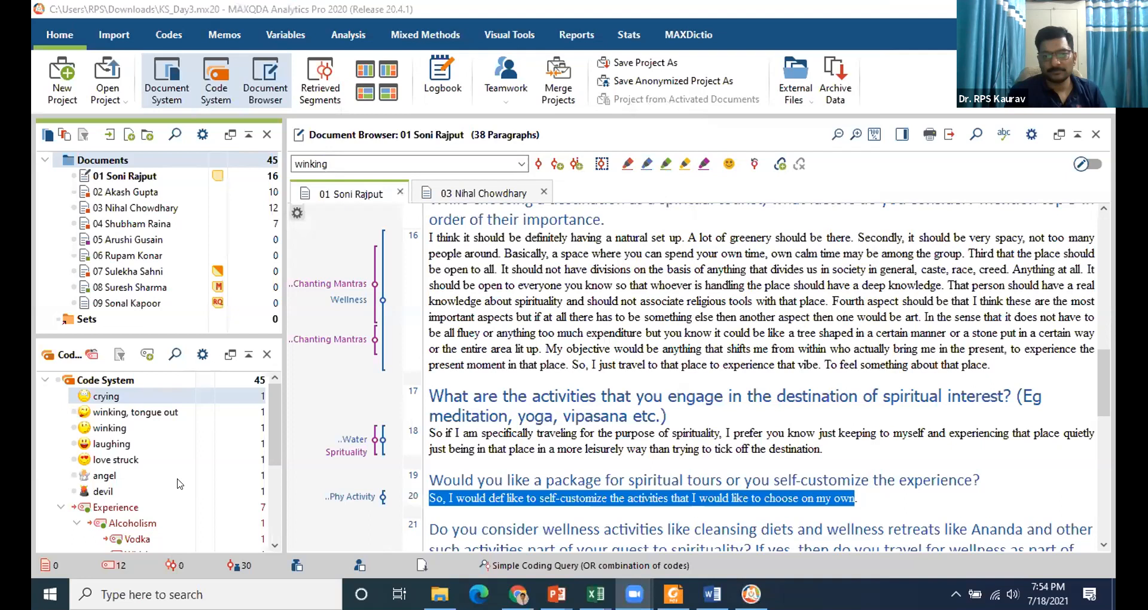
Review where Code Cloud is offered for all documents, and highlight Code Cloud on the How to code slide of S3 Coding in PowerPoint.
right_click(109, 162)
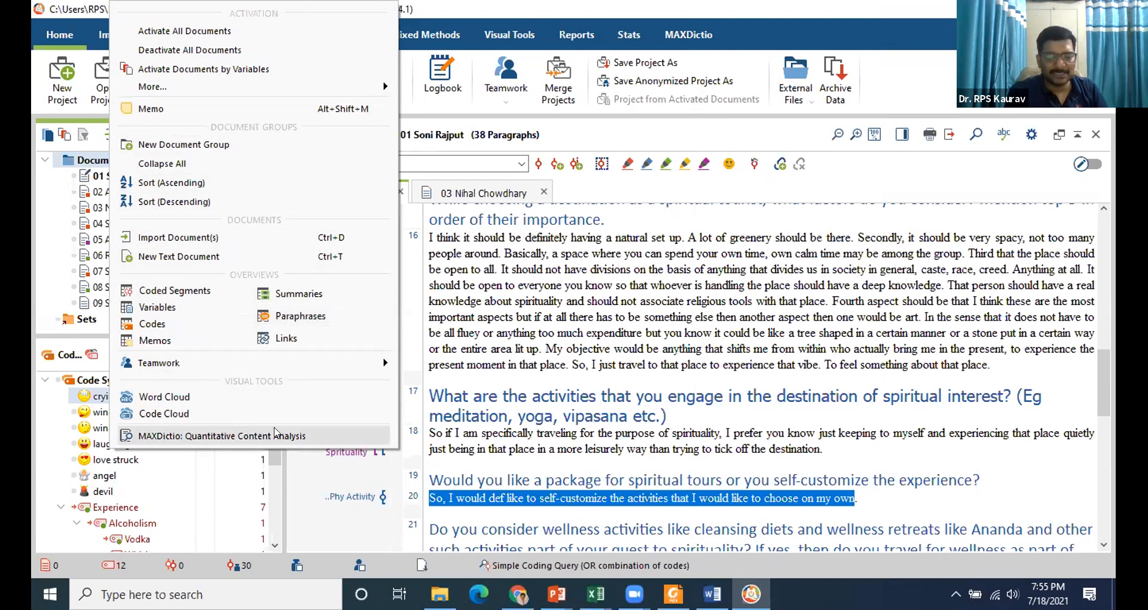
click(739, 299)
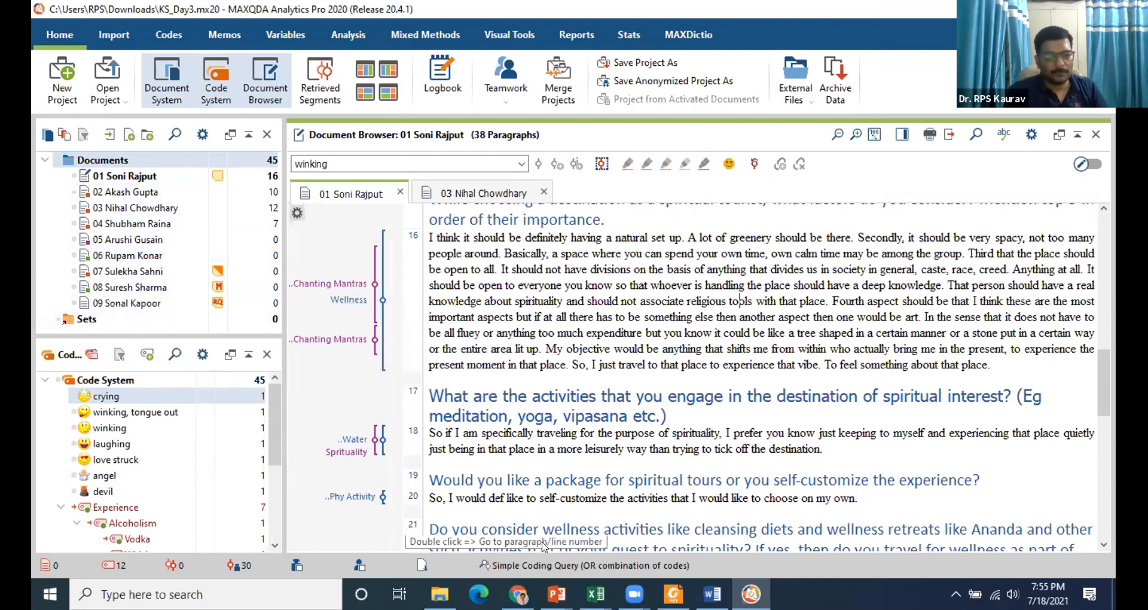
mouse_move(556, 593)
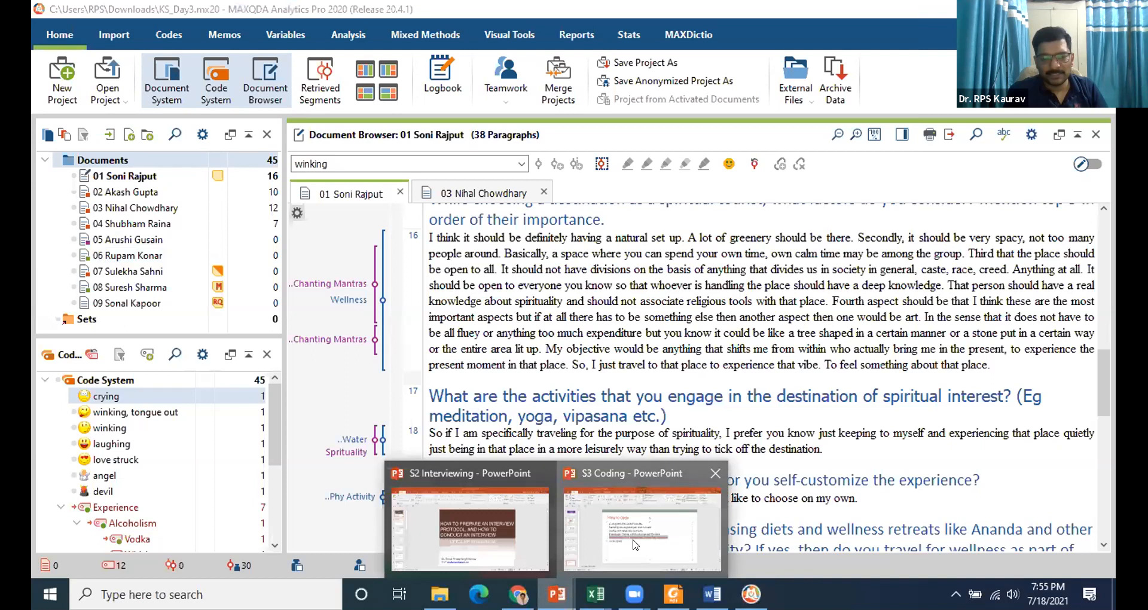
click(636, 541)
drag(433, 374, 331, 368)
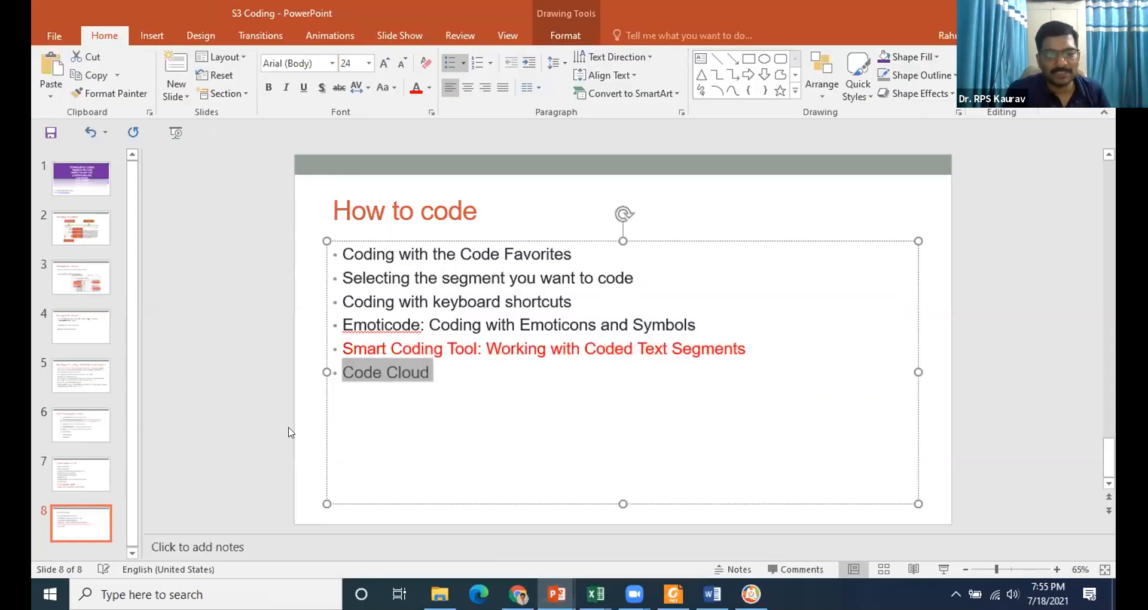
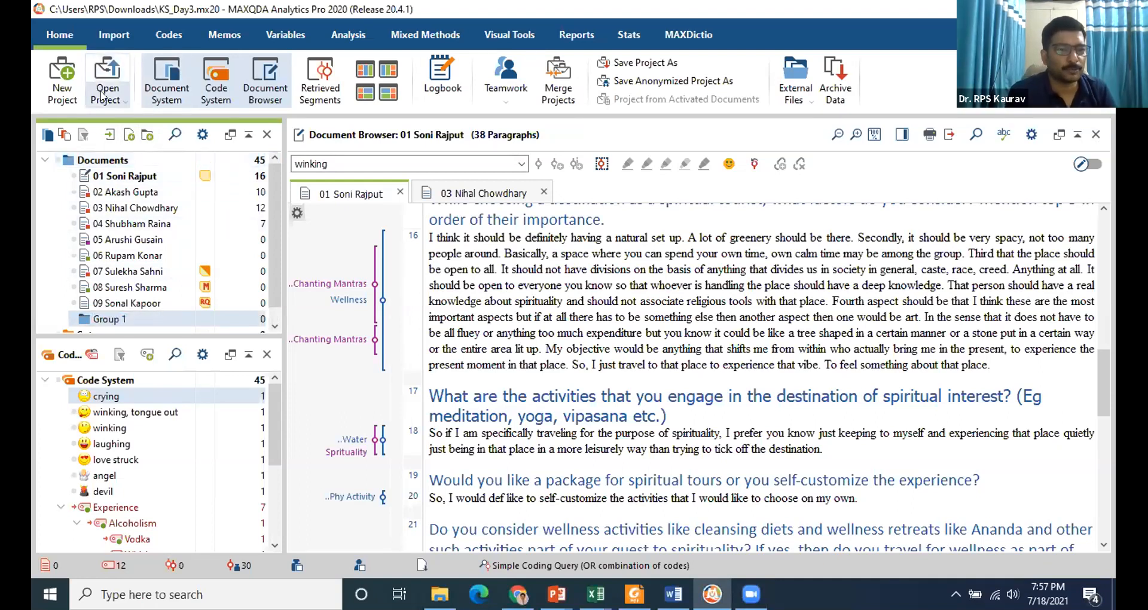
Open the recent project KS_Day1.mx20 and accept its automatic backup.
click(101, 71)
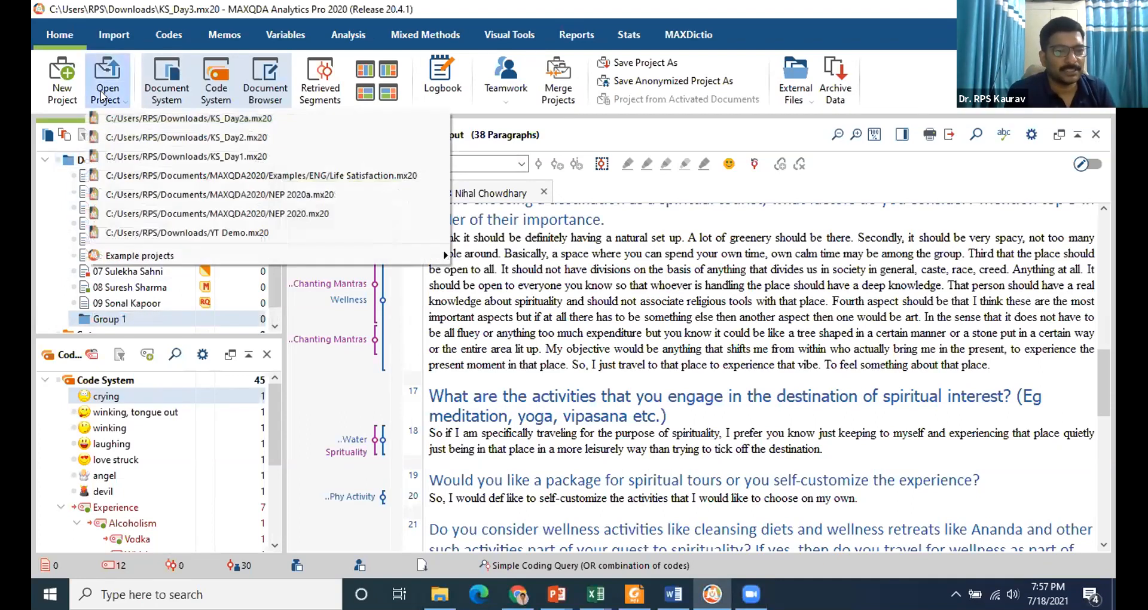
click(318, 151)
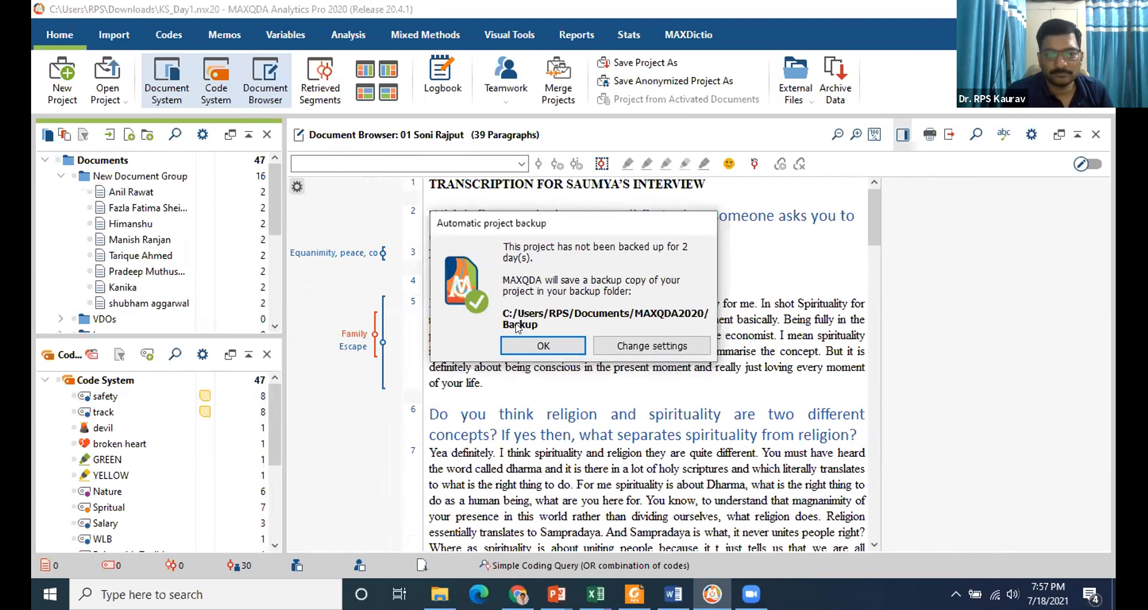
key(Return)
View the first and third documents in New Document Group, and look through the project's other document groups.
drag(272, 224, 265, 196)
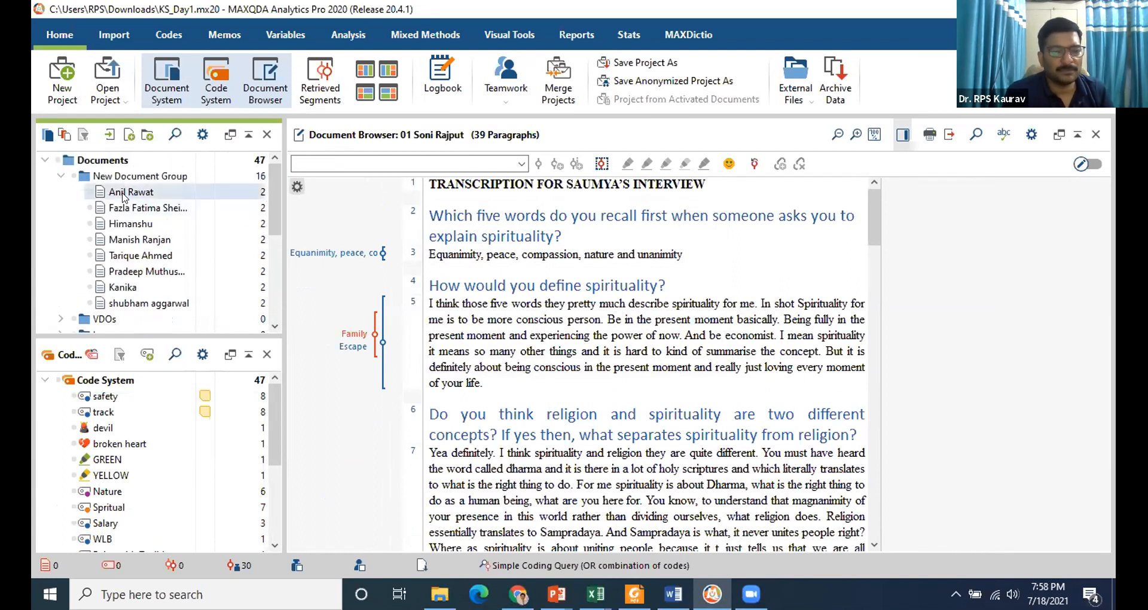
double_click(123, 196)
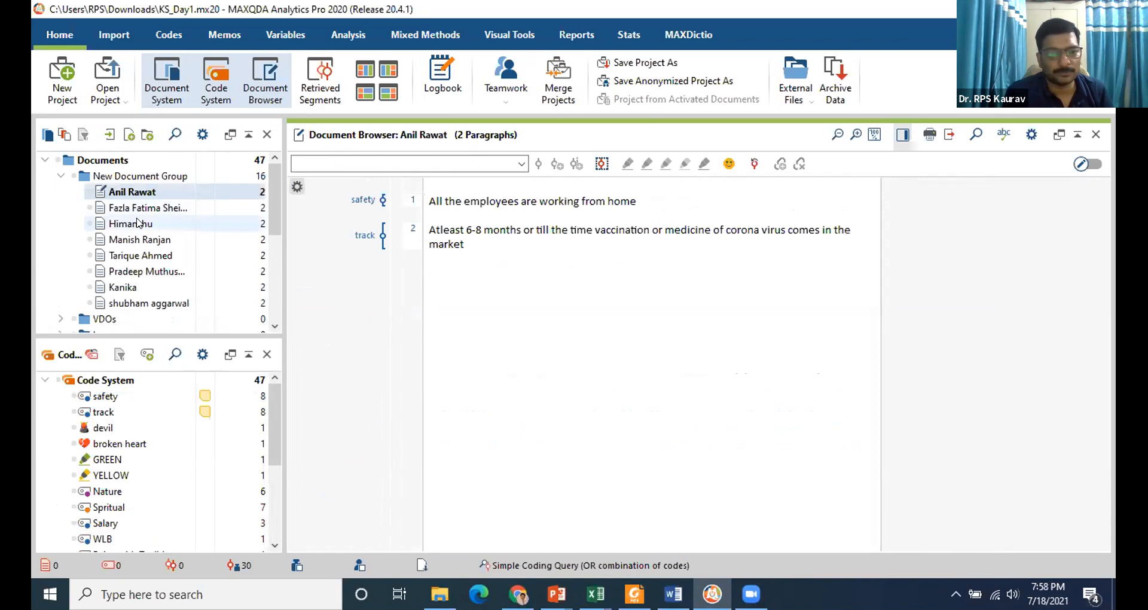
double_click(139, 223)
scroll(140, 275, down, 2)
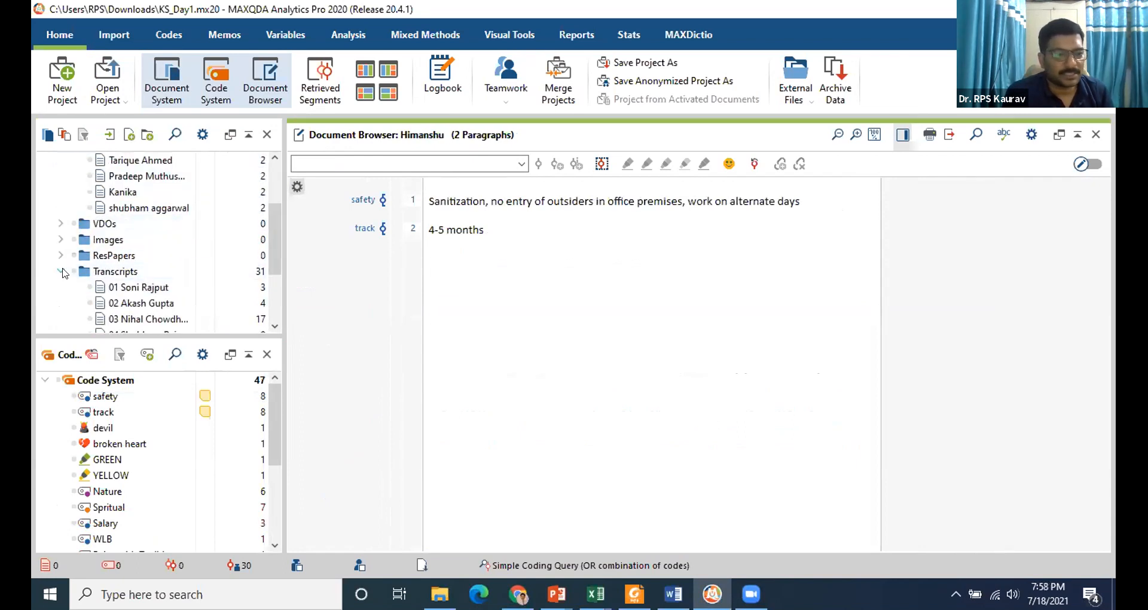
scroll(67, 206, up, 2)
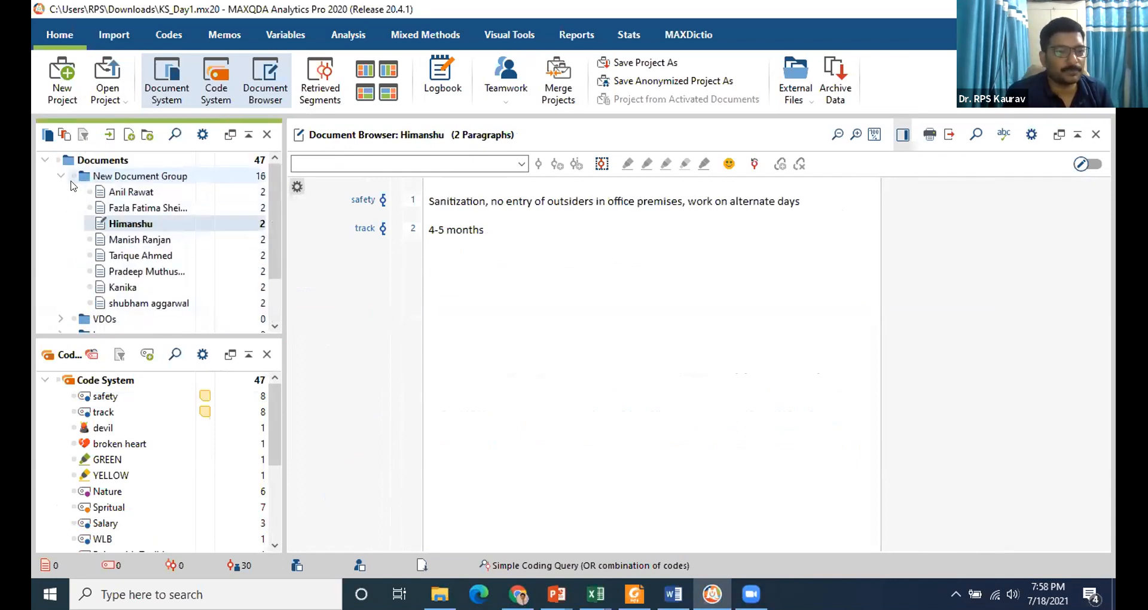
Collapse New Document Group and expand the ResPapers group to show its research papers.
click(61, 176)
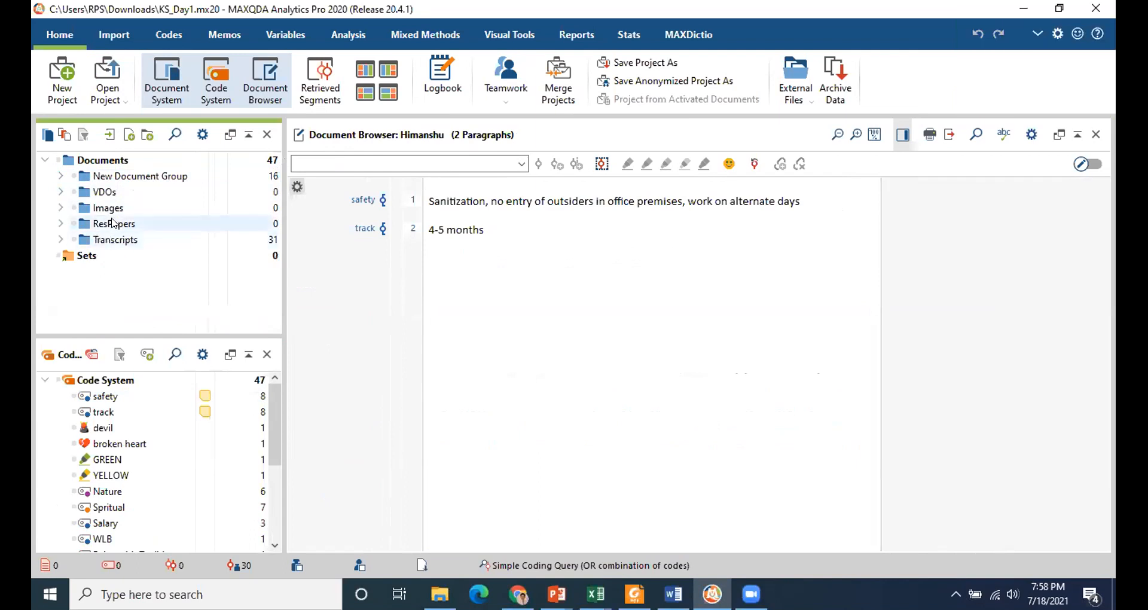
click(61, 223)
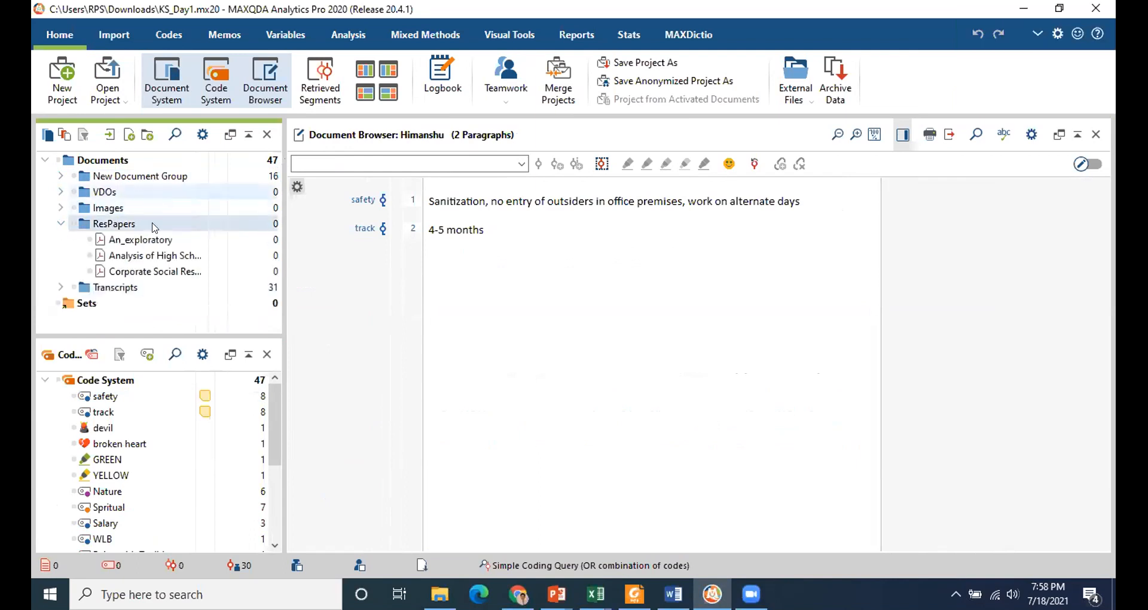
Open the research paper Analysis of High School English Curriculum Materials from the ResPapers group.
double_click(149, 254)
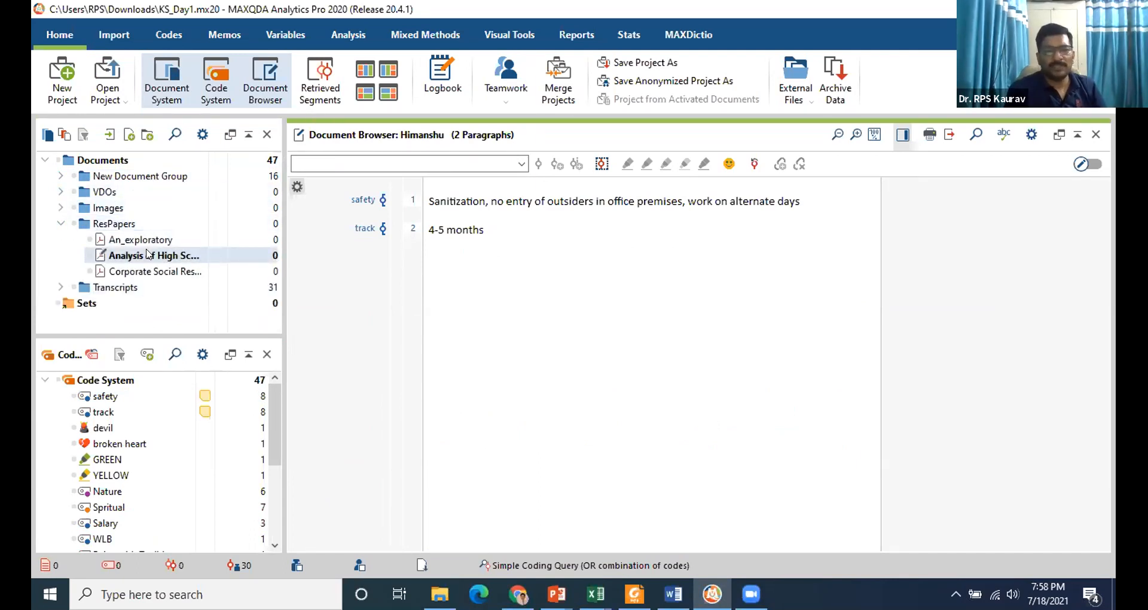
click(137, 259)
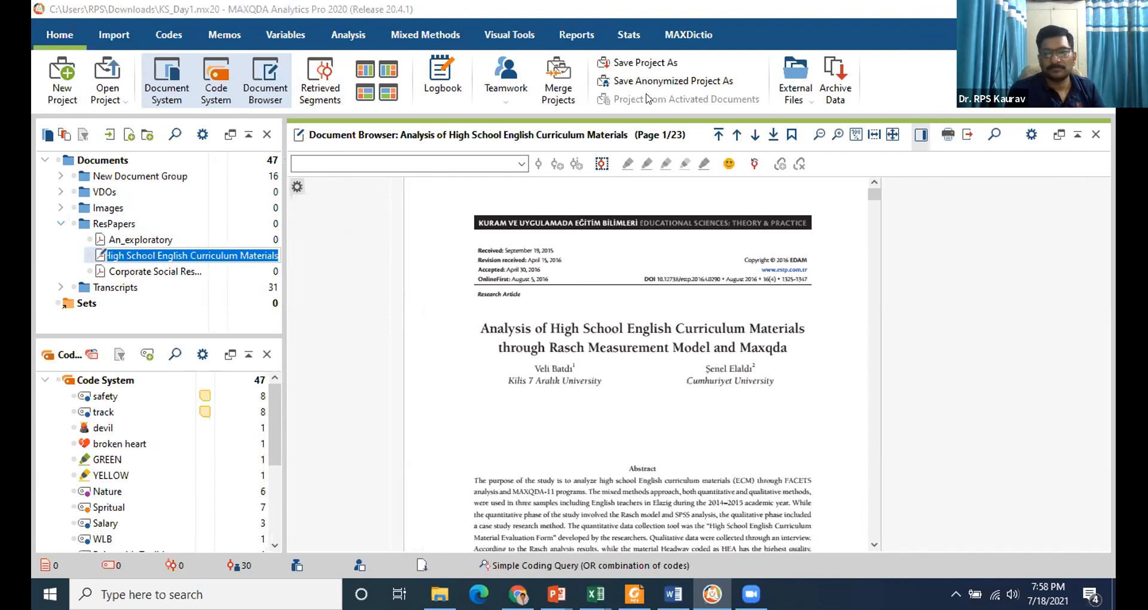
mouse_move(1100, 154)
mouse_down()
mouse_move(1004, 182)
mouse_move(1111, 138)
mouse_up()
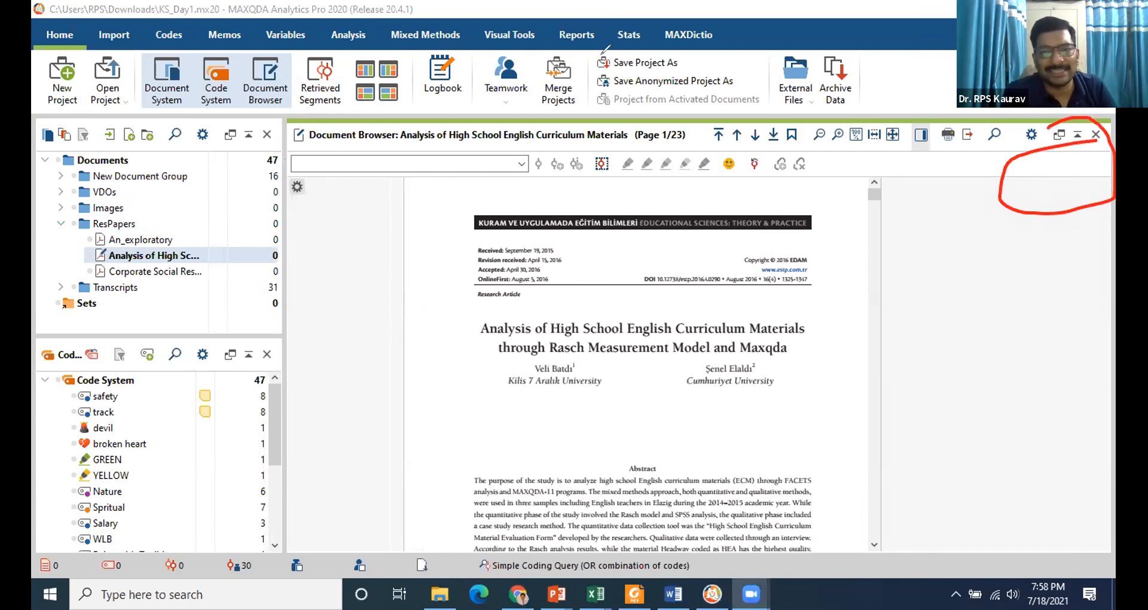
click(715, 91)
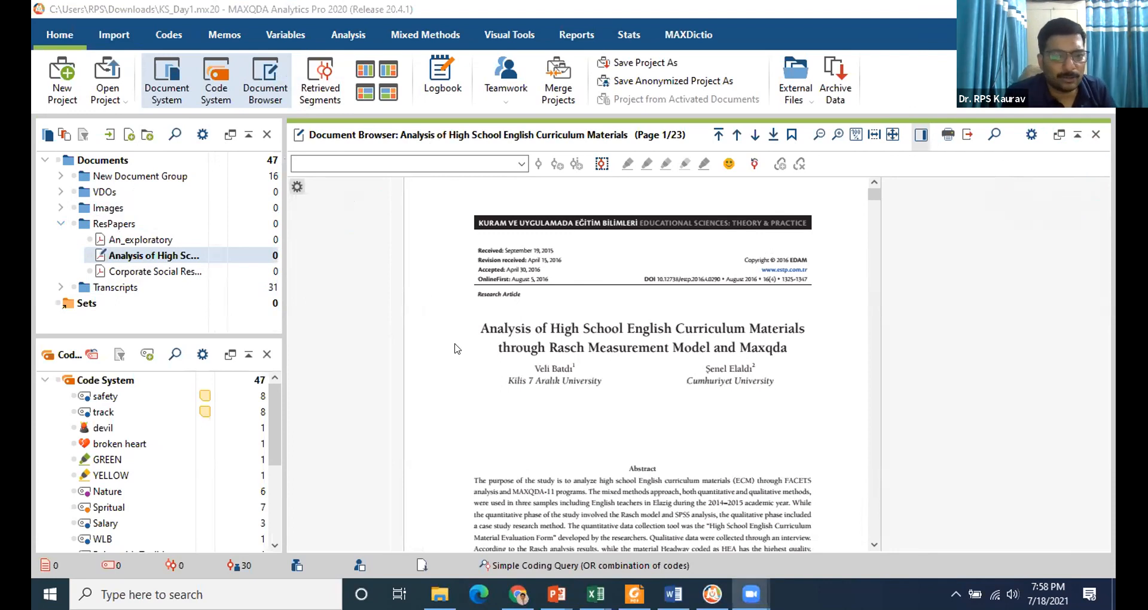
Code the abstract passage from "three samples including English teachers" to "developed by the researchers" with the broken heart code.
scroll(522, 239, down, 6)
scroll(522, 267, up, 4)
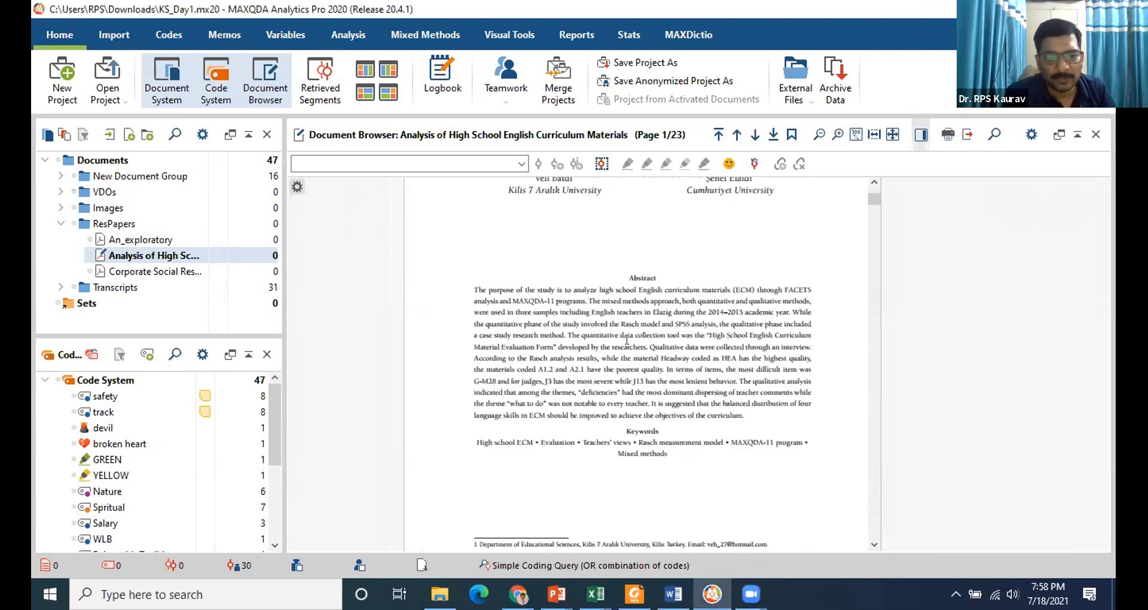
drag(524, 312, 648, 347)
mouse_move(534, 341)
mouse_down()
mouse_move(129, 433)
mouse_move(135, 444)
mouse_up()
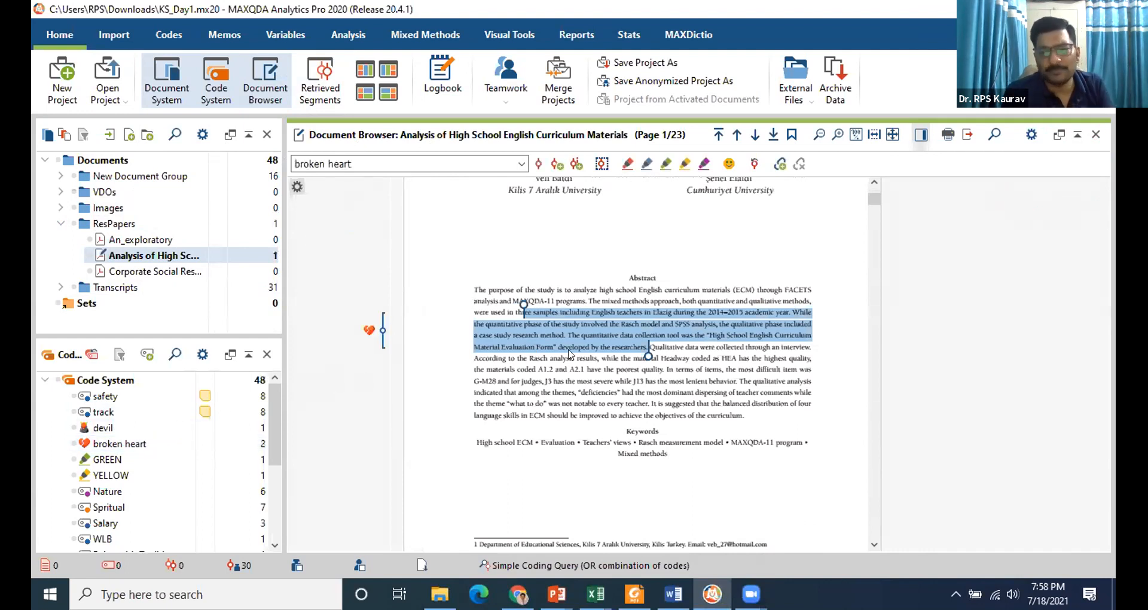
Code the page 3 passage from "as the use of color, photographs" to "a form of cultural imperialism, by" with the GREEN code.
scroll(562, 343, down, 5)
scroll(558, 341, down, 10)
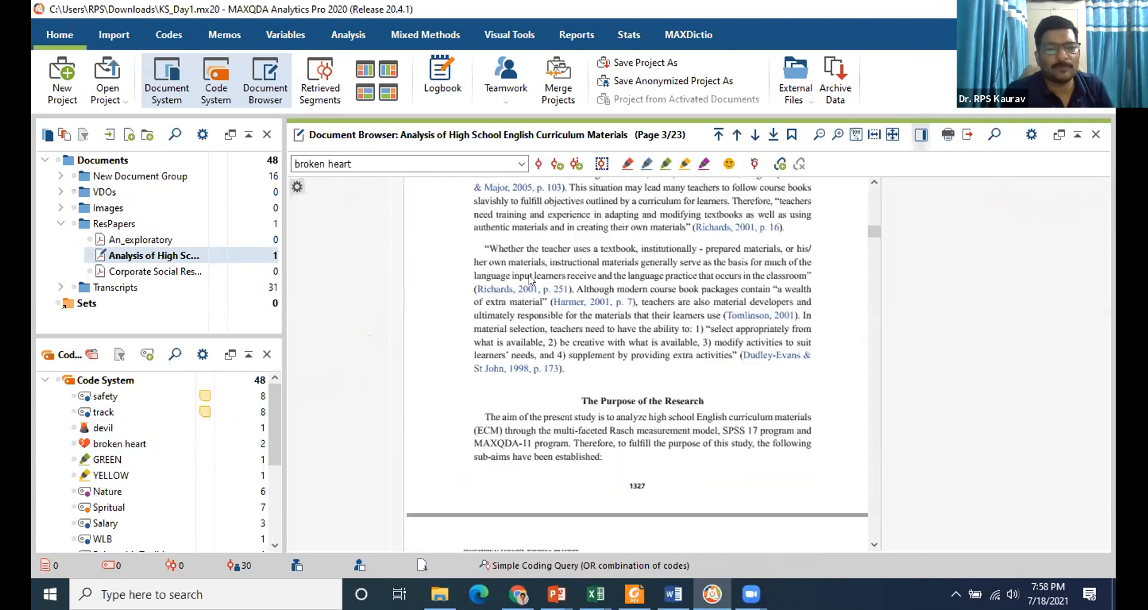
scroll(553, 301, up, 3)
drag(531, 287, 122, 458)
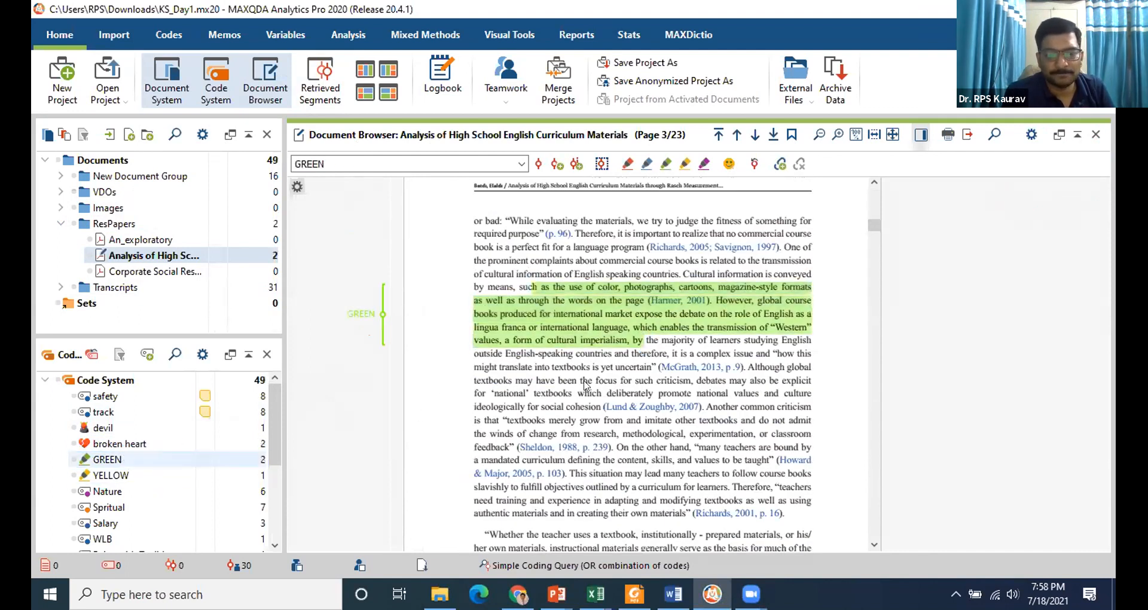
Look through the paper from its title page to the data calibration map in Figure 1.
scroll(588, 378, up, 15)
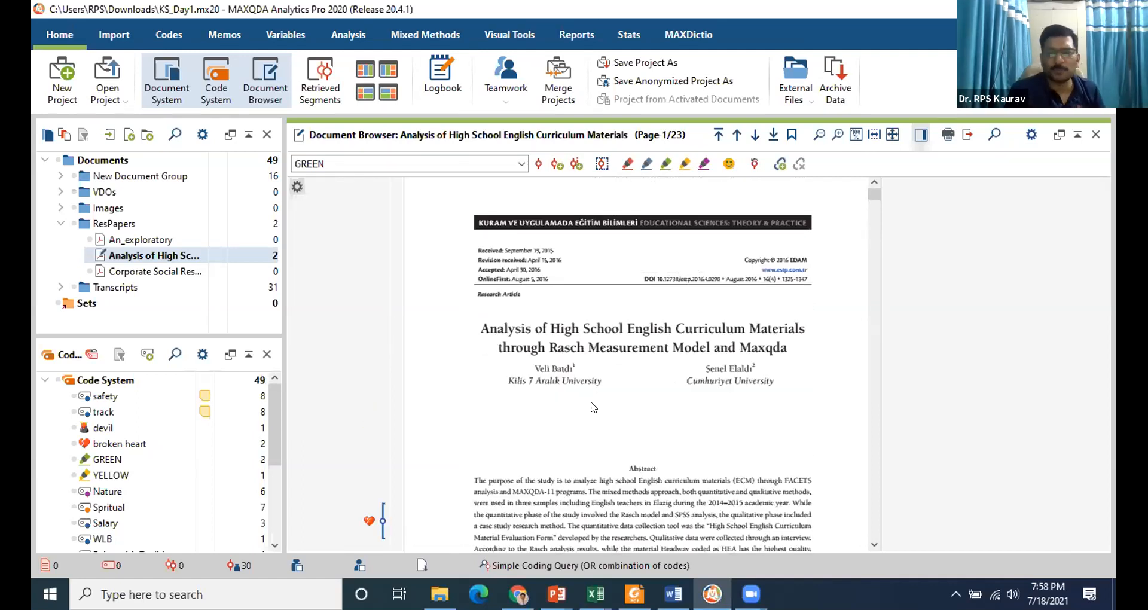
scroll(592, 406, down, 10)
scroll(588, 424, down, 15)
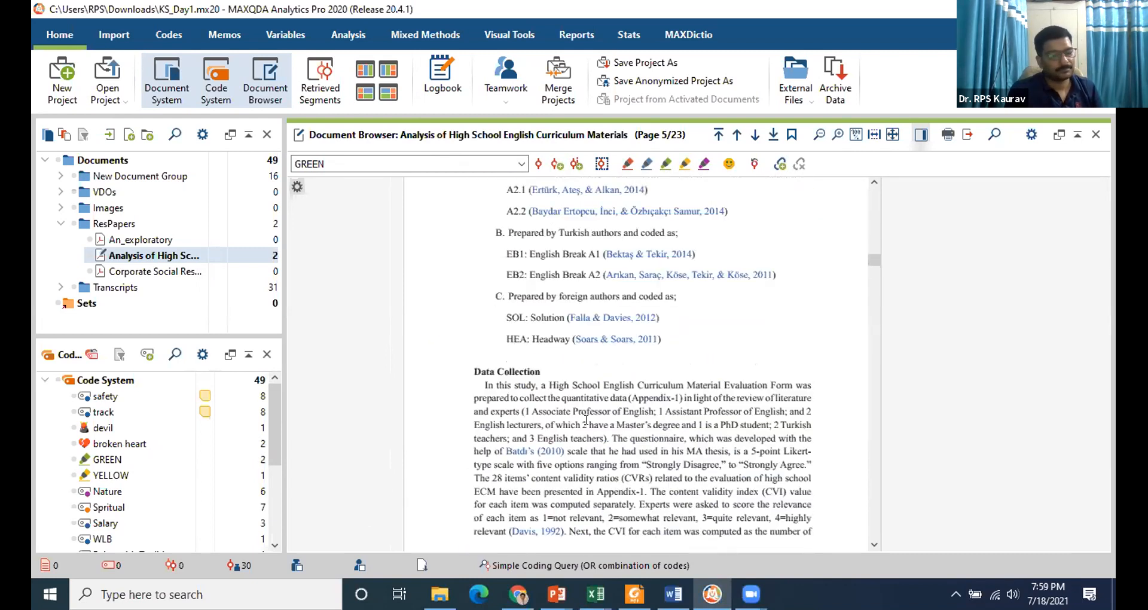
scroll(586, 421, down, 5)
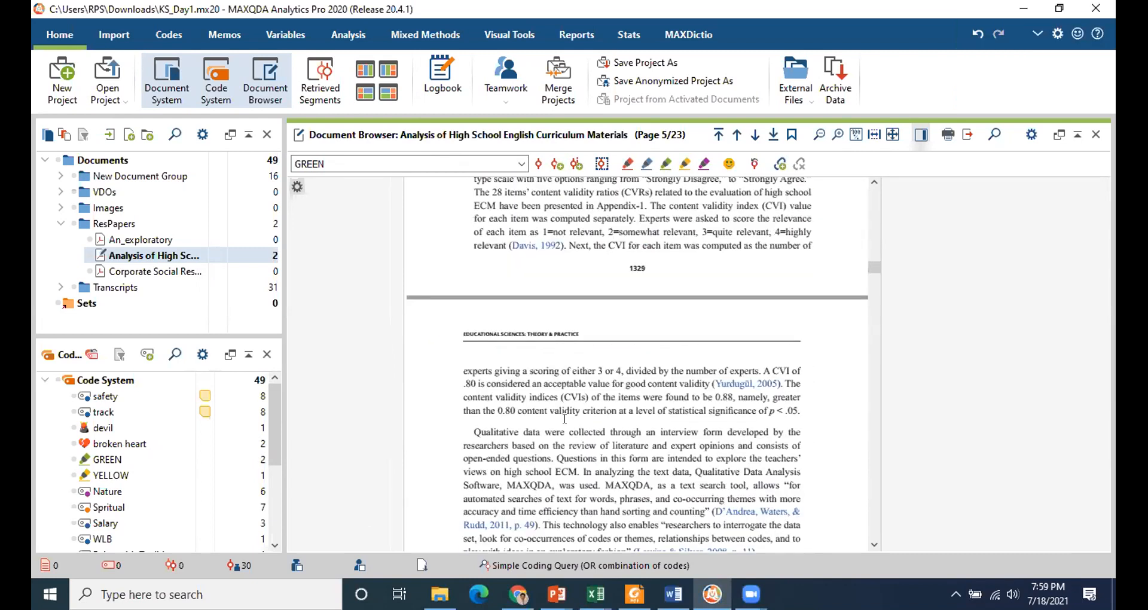
scroll(443, 471, down, 8)
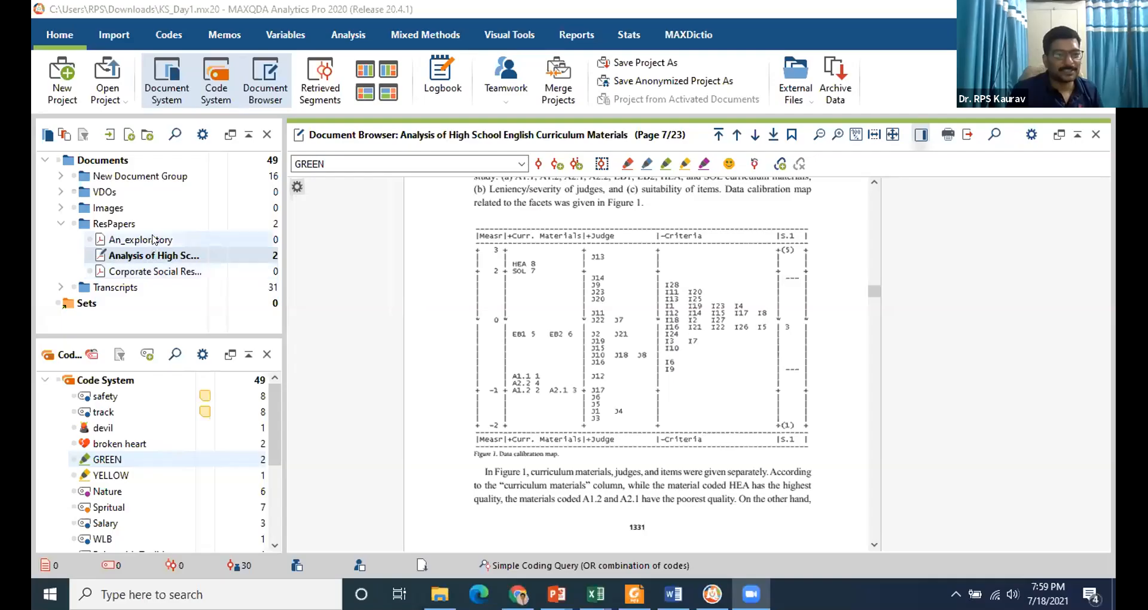
Create a word cloud of the An_exploratory paper and look at its en_complete stop list.
double_click(153, 240)
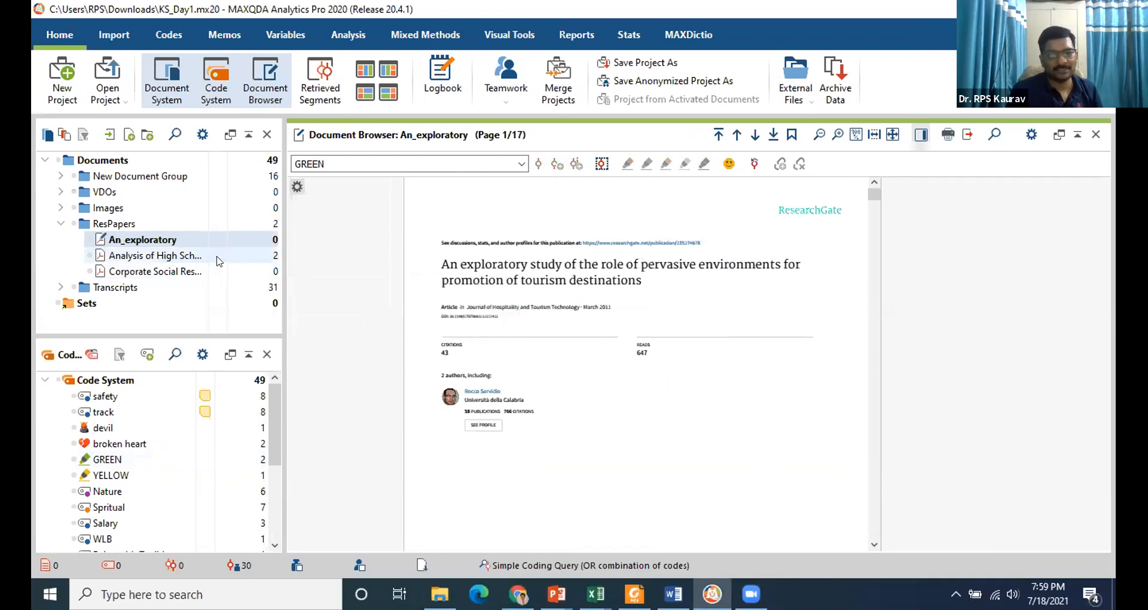
right_click(117, 239)
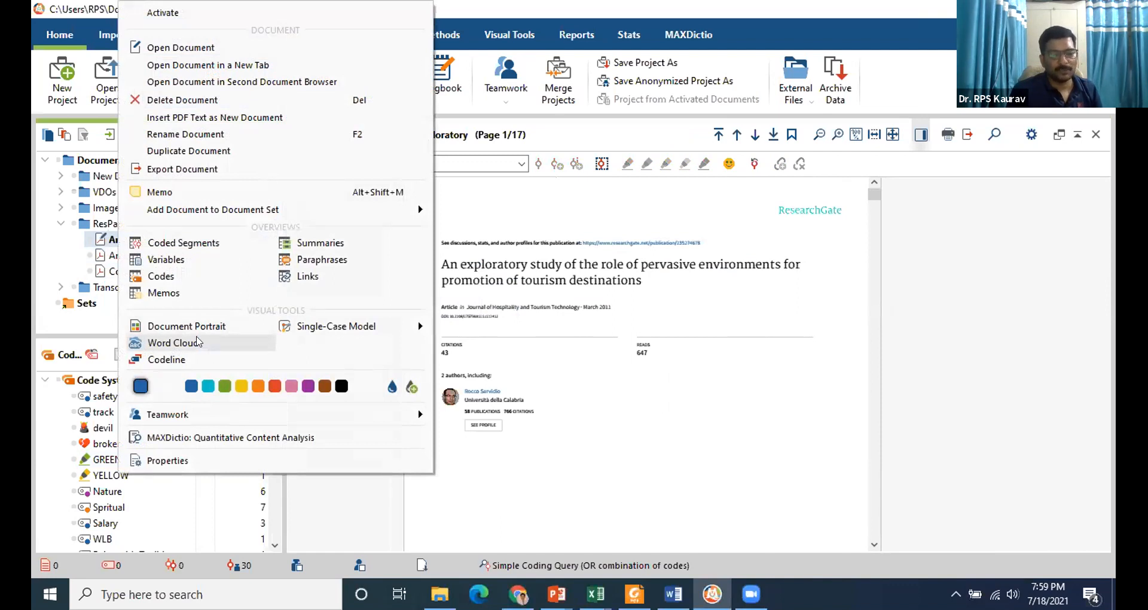
click(179, 344)
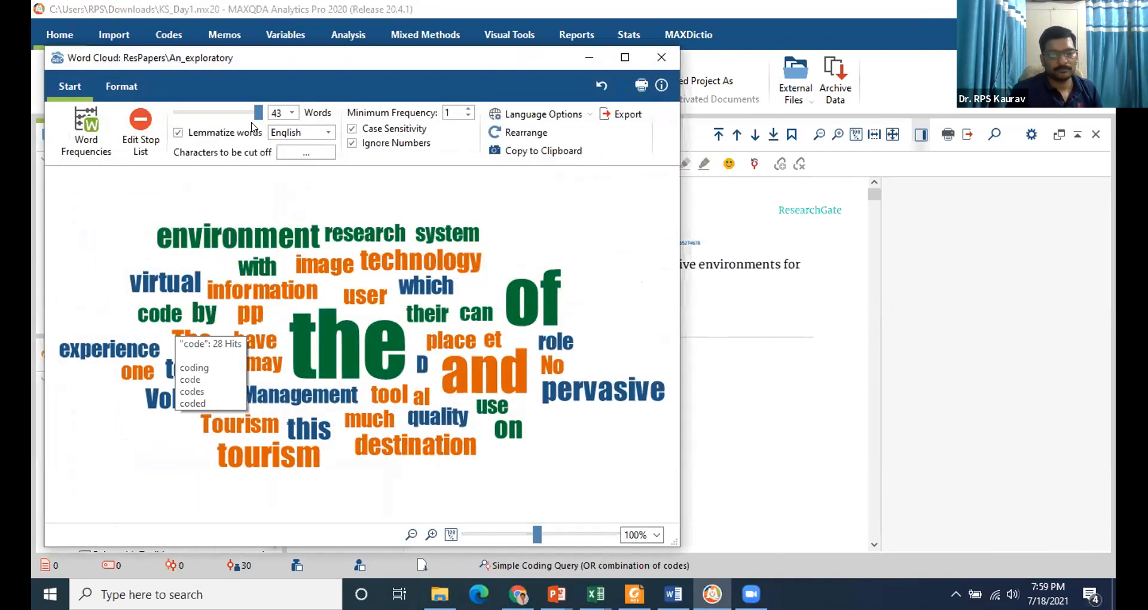
click(128, 131)
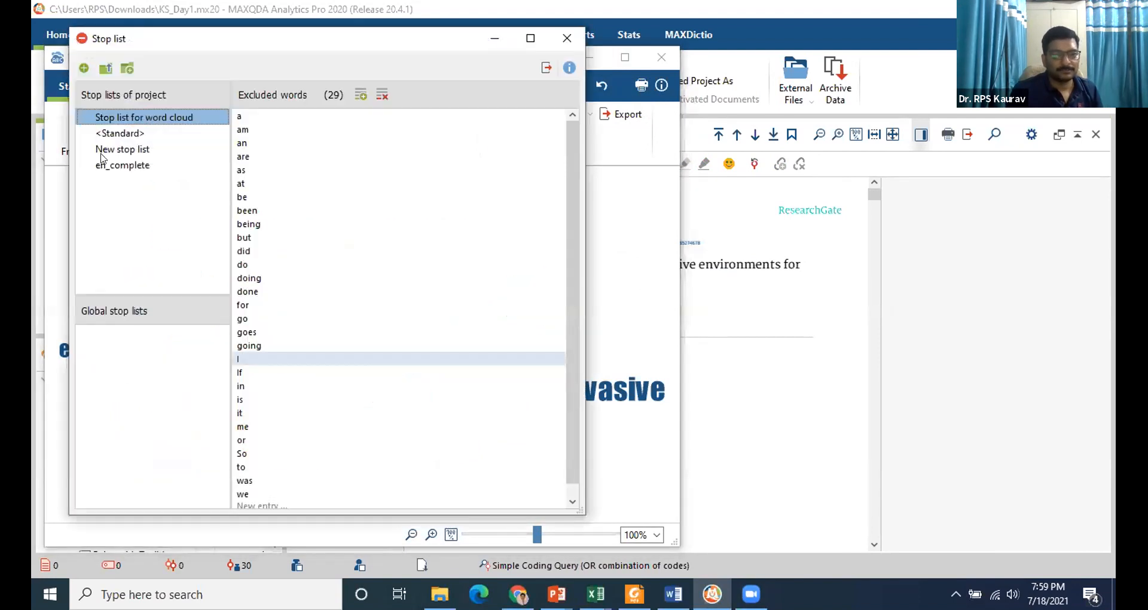
click(111, 170)
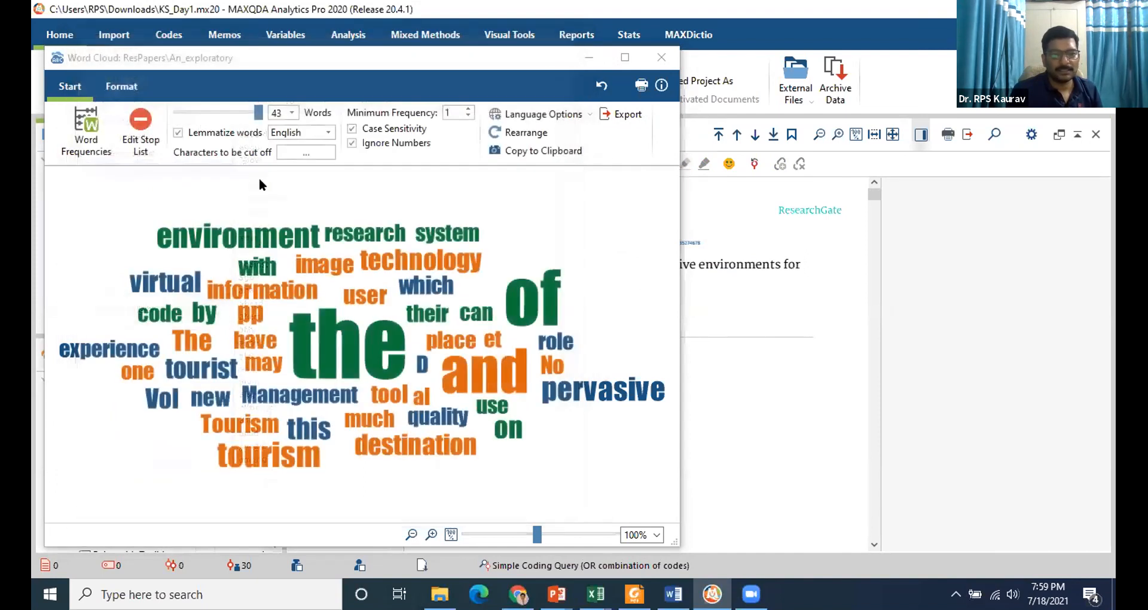
Rearrange the word cloud and exclude the words "the", "of", "and", "et", "al" and "No" from it.
click(516, 134)
right_click(382, 333)
click(400, 342)
right_click(511, 302)
click(534, 310)
right_click(476, 472)
click(506, 480)
right_click(569, 305)
click(594, 313)
right_click(478, 266)
click(519, 276)
right_click(459, 320)
click(496, 328)
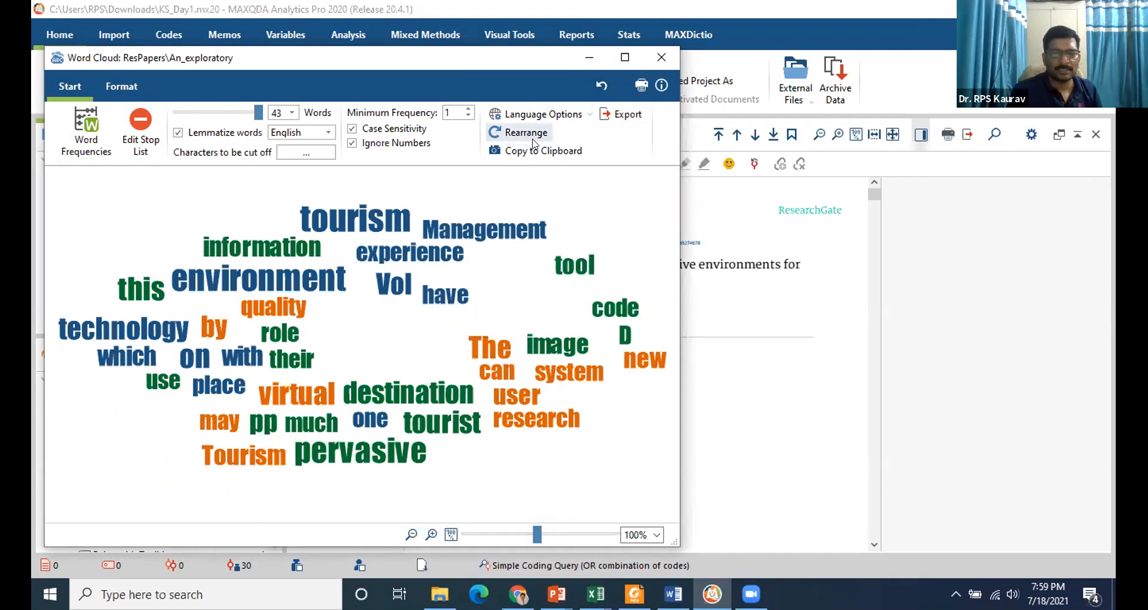
Exclude the words "D" and "use" from the word cloud.
right_click(624, 334)
click(658, 341)
right_click(153, 388)
click(186, 395)
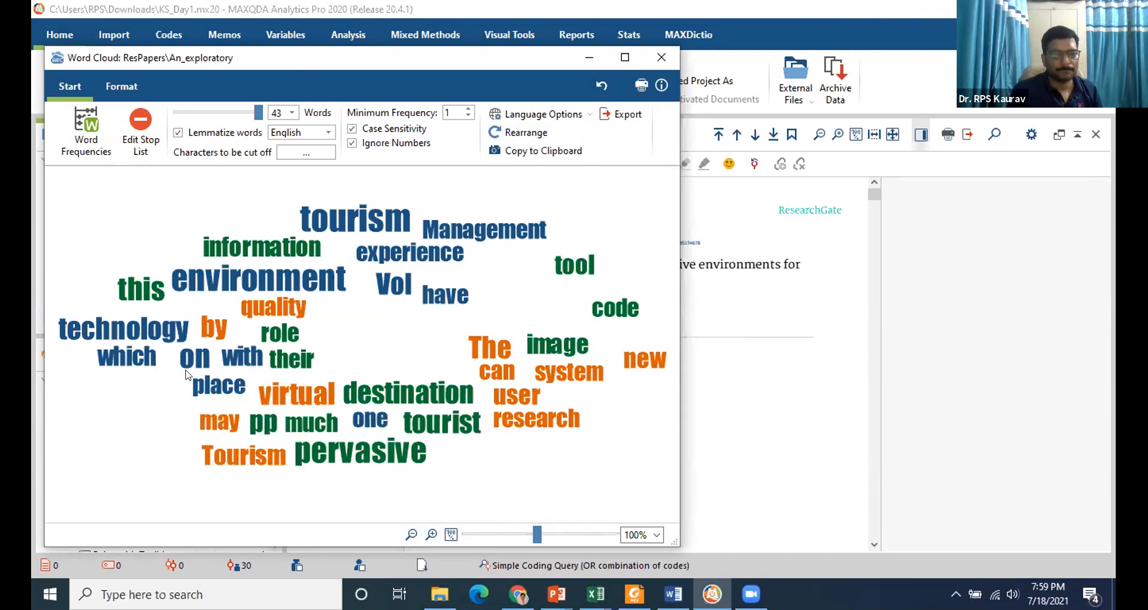
Raise the word cloud's minimum word frequency to 6.
click(468, 110)
click(467, 108)
click(467, 109)
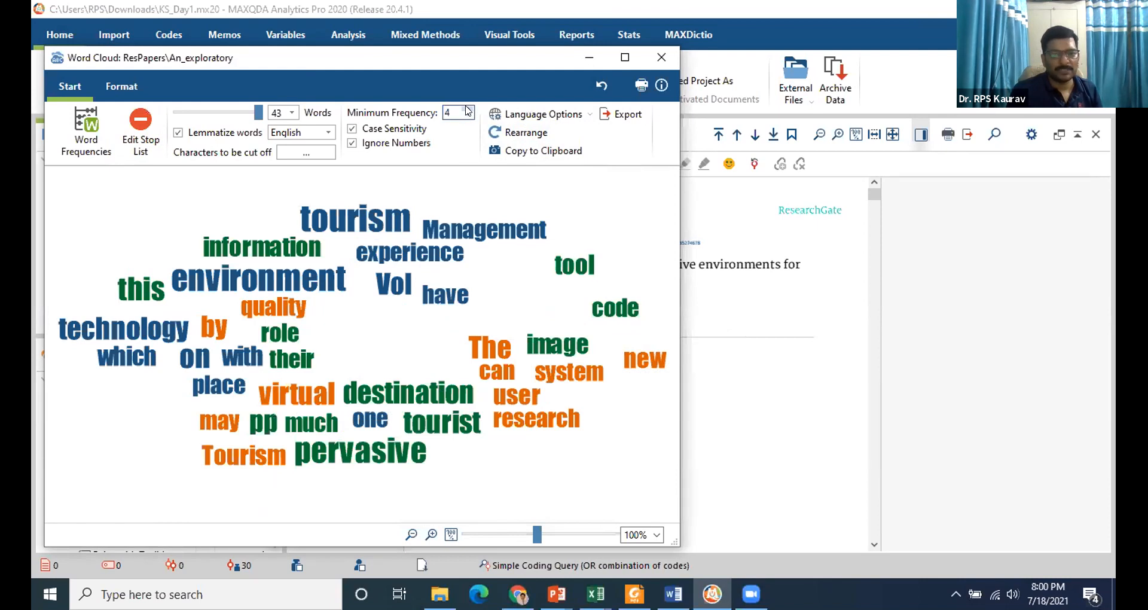
click(469, 110)
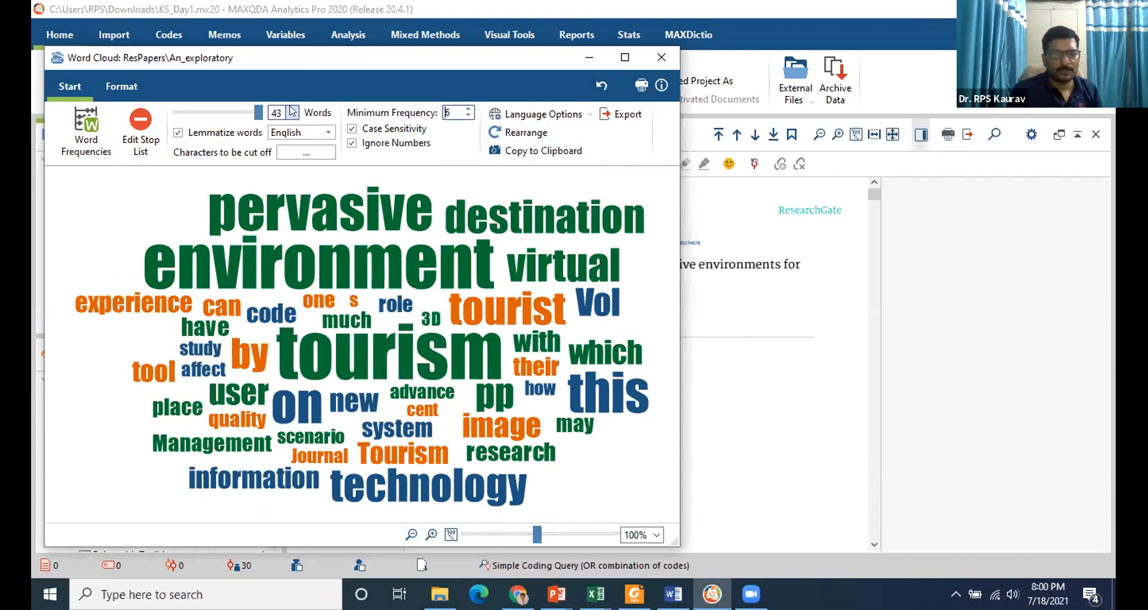
Set the number of words in the cloud to 100 and rearrange it.
click(292, 113)
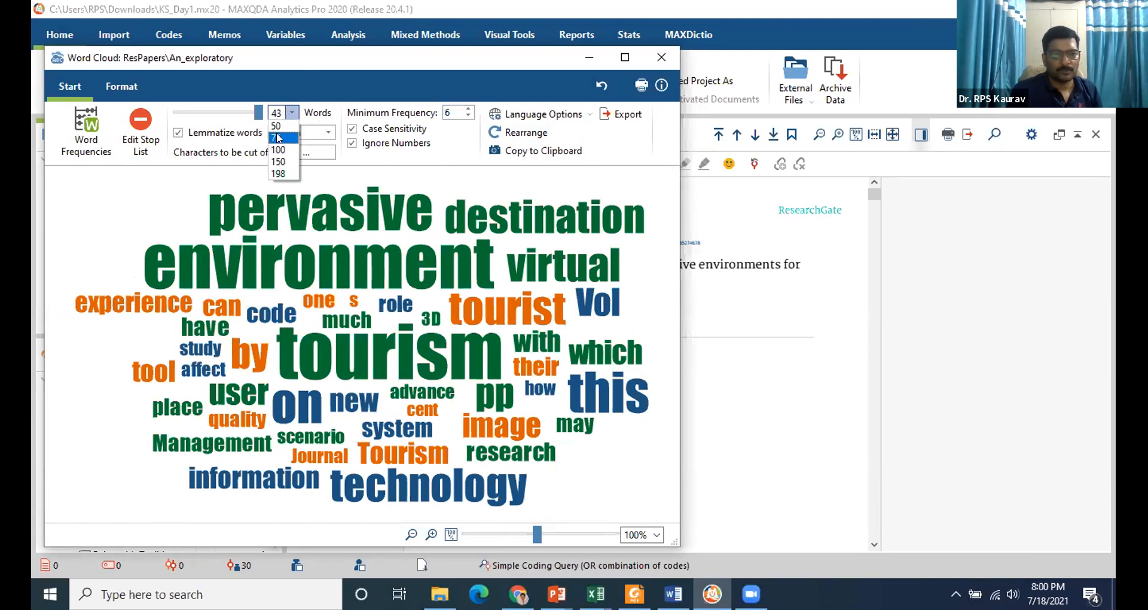
click(301, 134)
text(100)
key(Return)
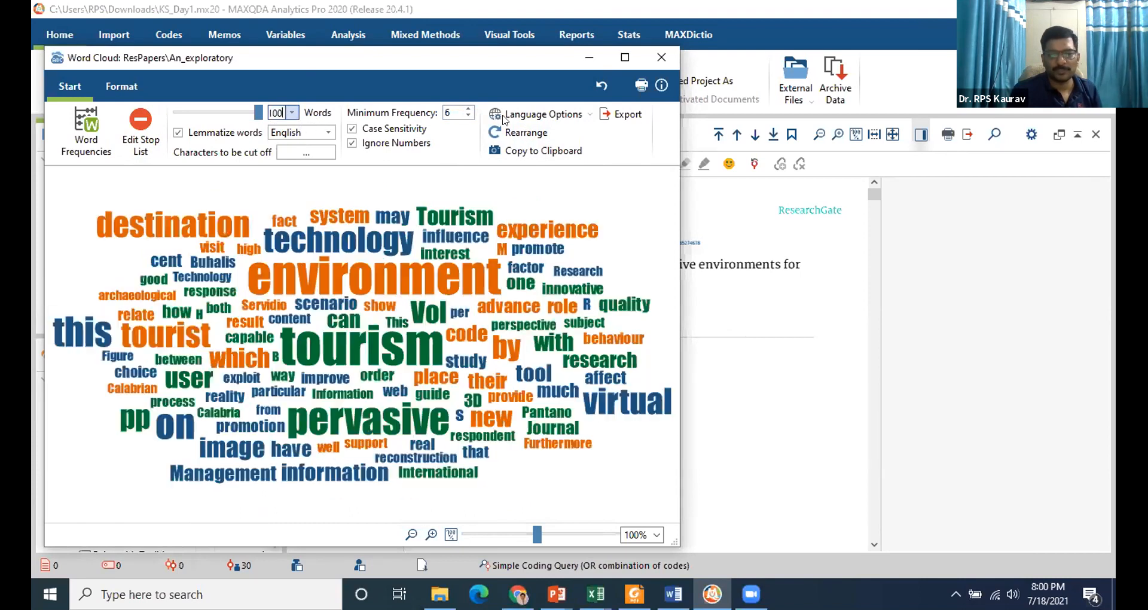
click(534, 134)
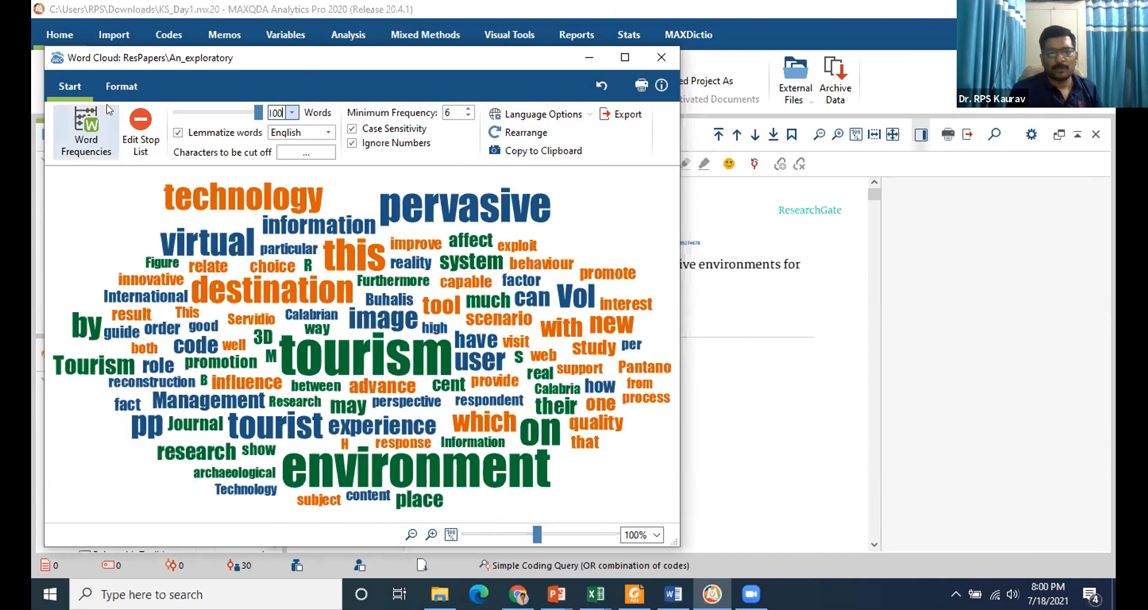
Shape the word cloud as its most frequent word and inspect the resulting layout.
click(121, 86)
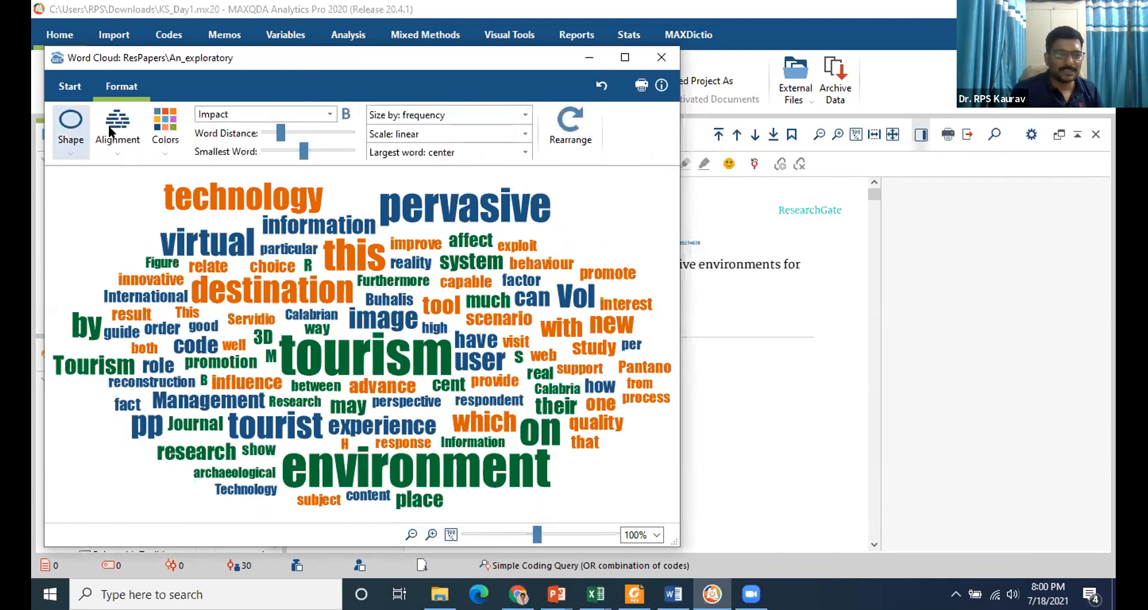
click(71, 143)
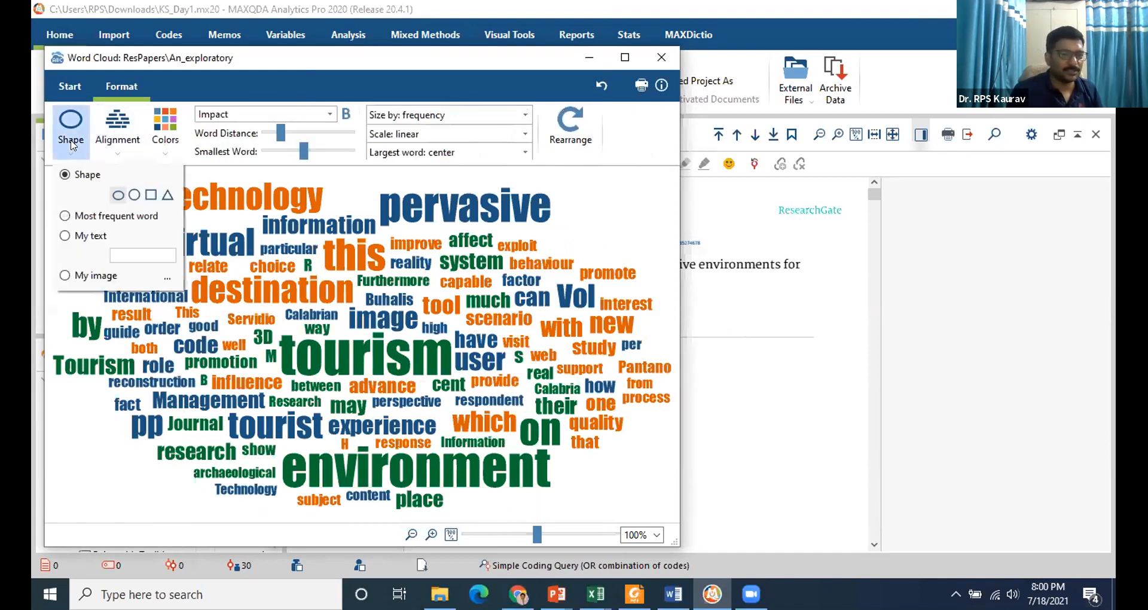
click(84, 217)
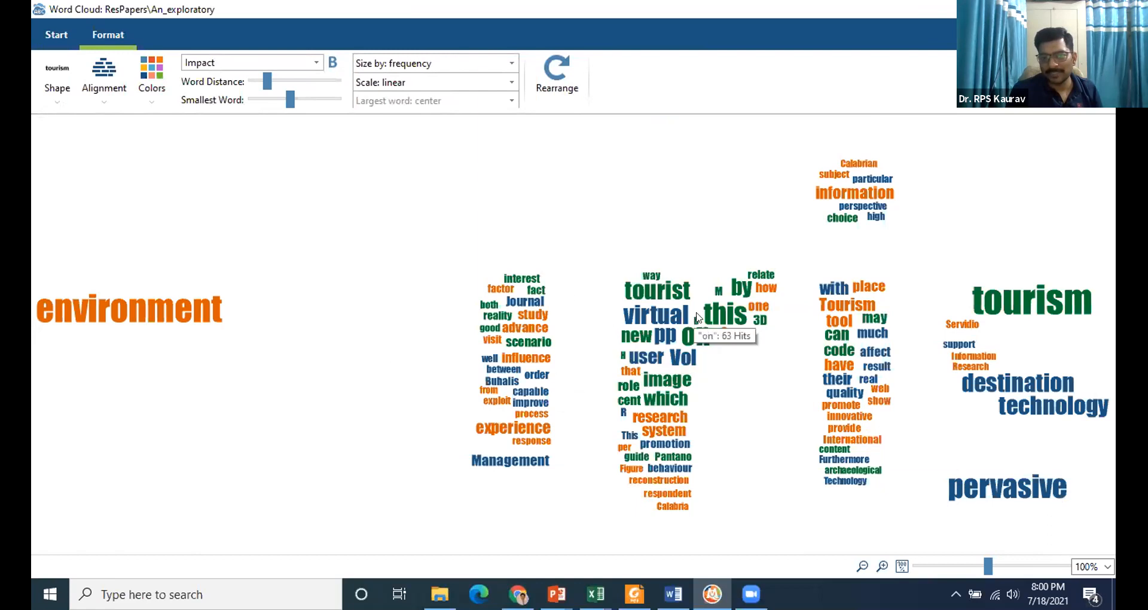
mouse_move(835, 351)
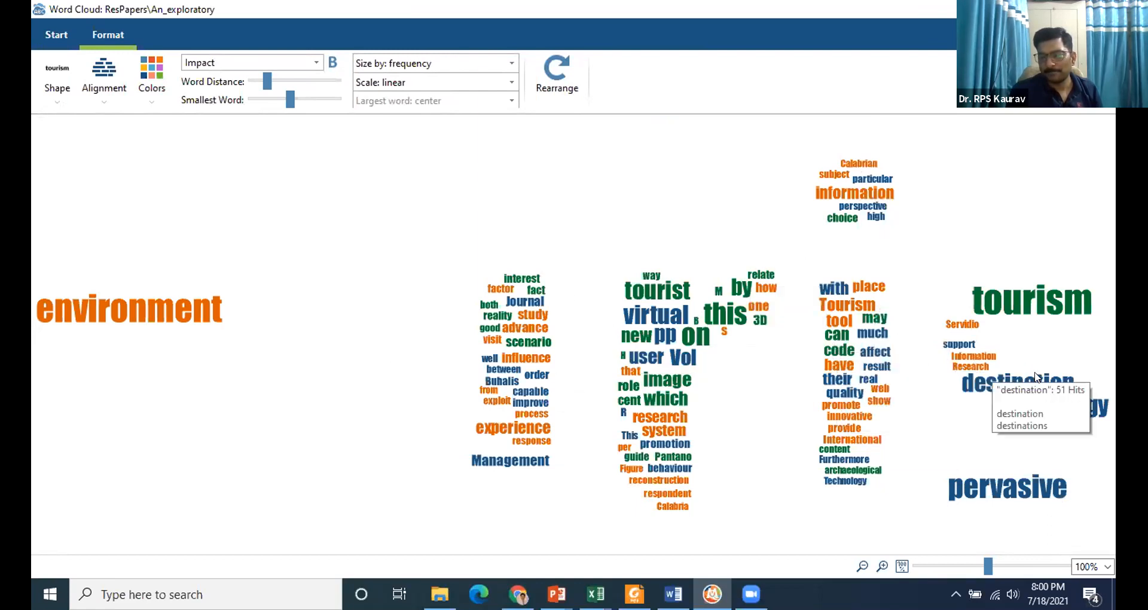
Change the word cloud's shape to a triangle and look at the alignment options and general cloud settings.
click(57, 81)
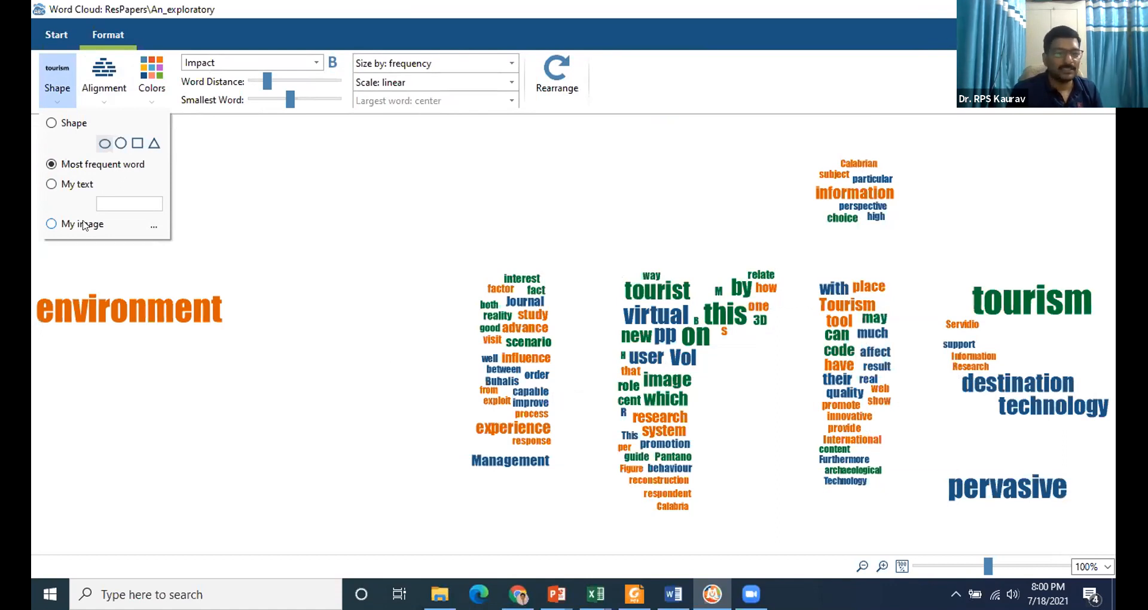
click(153, 144)
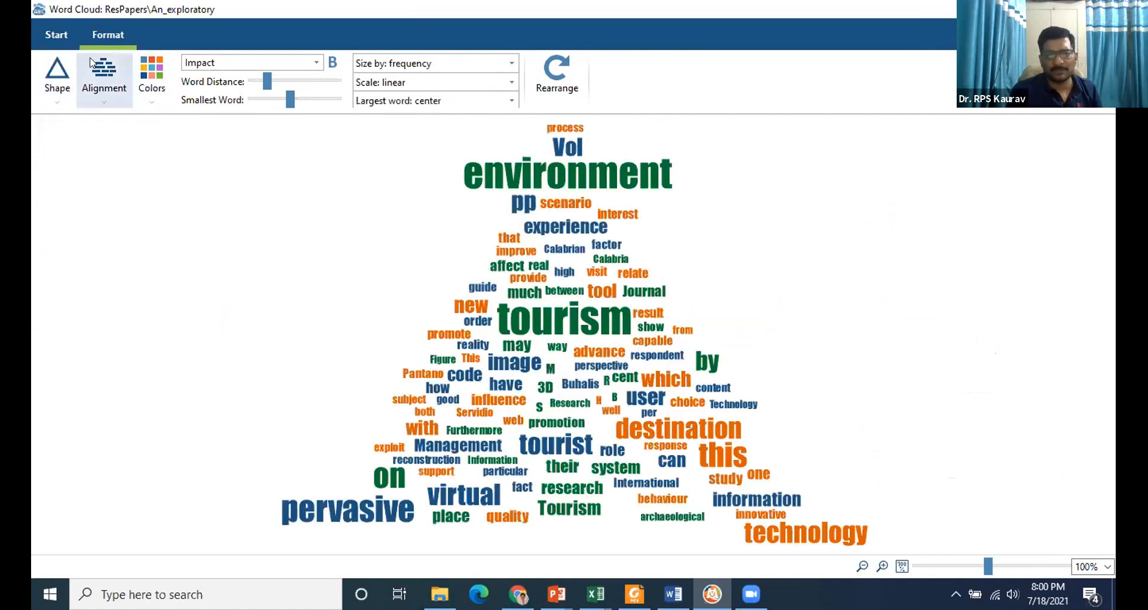
click(102, 72)
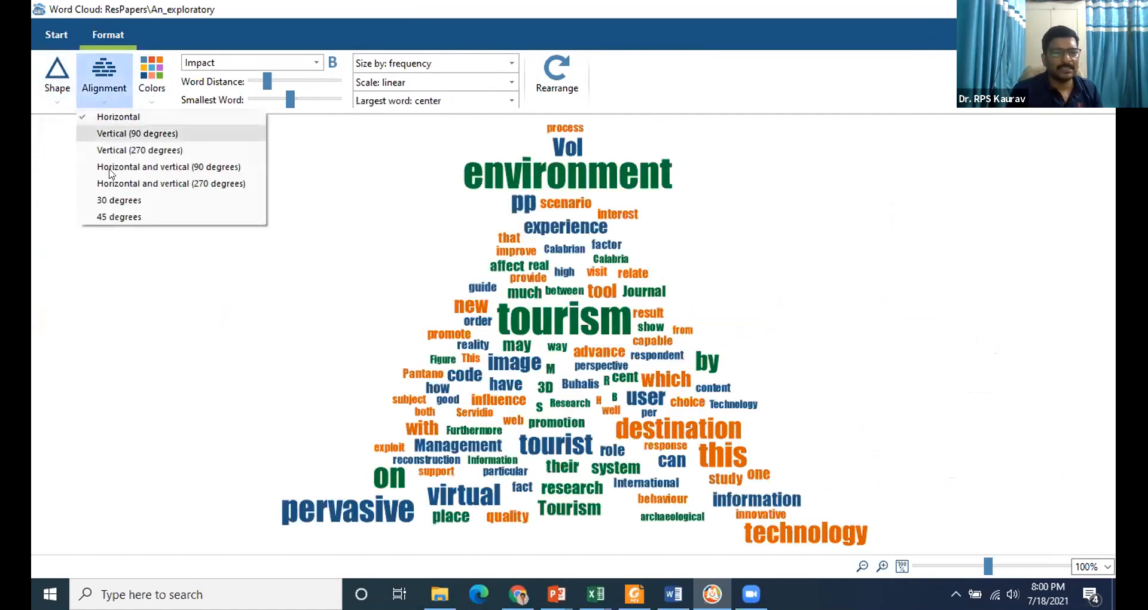
click(310, 119)
click(39, 33)
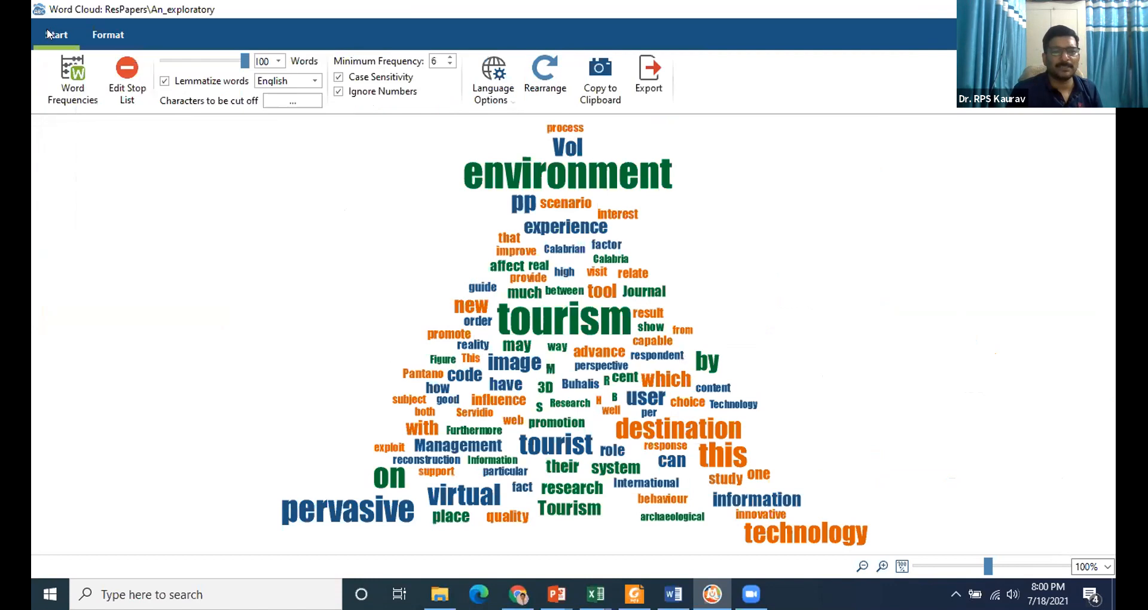
mouse_move(568, 152)
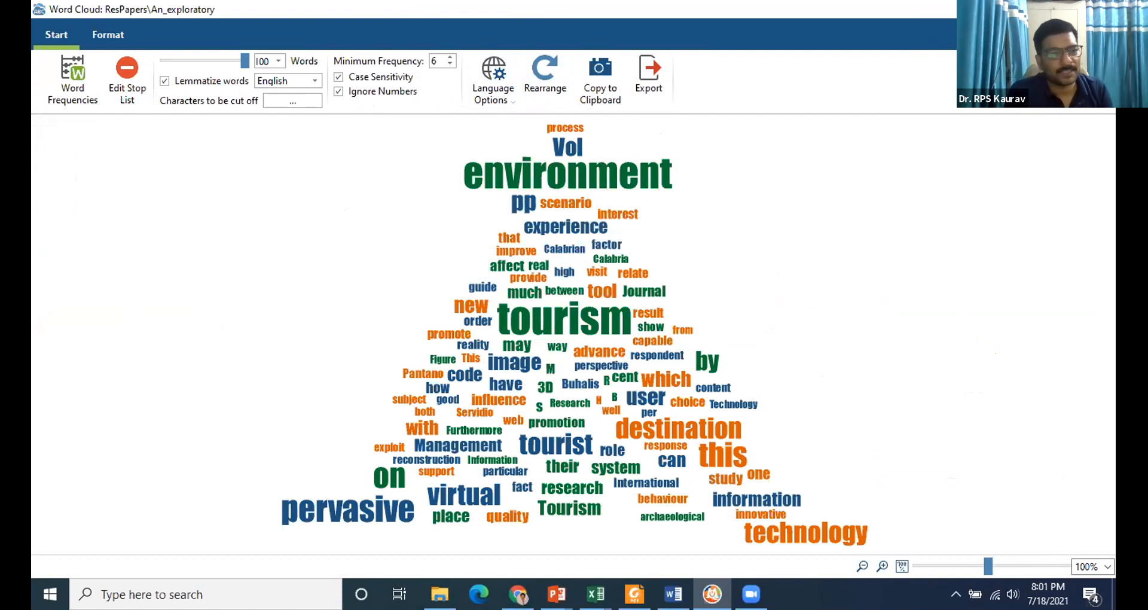
Reopen the word cloud of the An_exploratory paper, look at the lemmatization language choices and close it.
key(alt+F4)
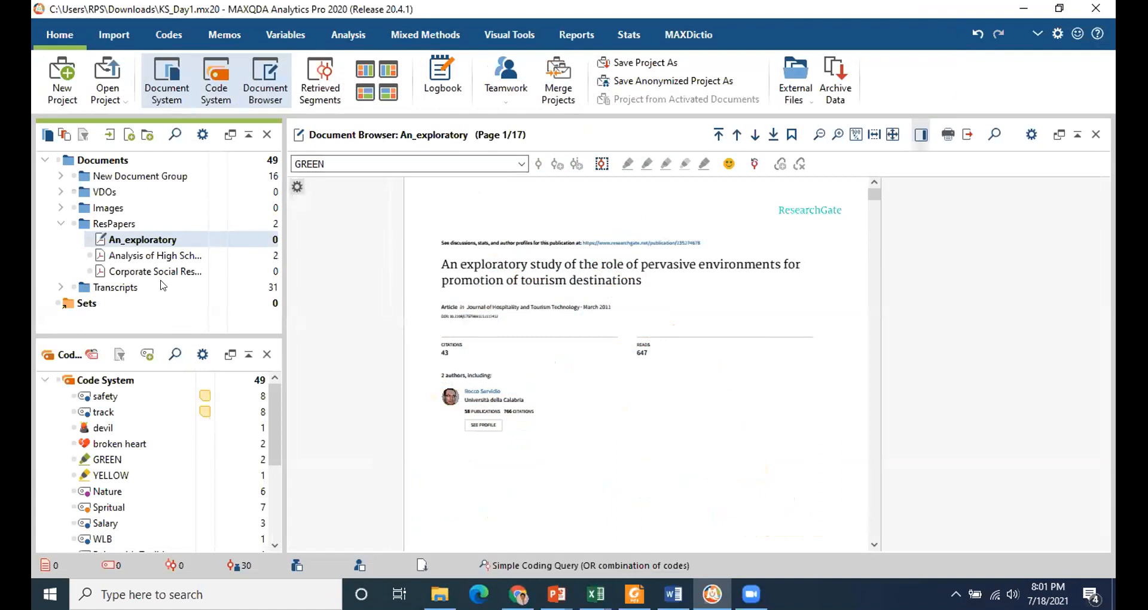
right_click(151, 240)
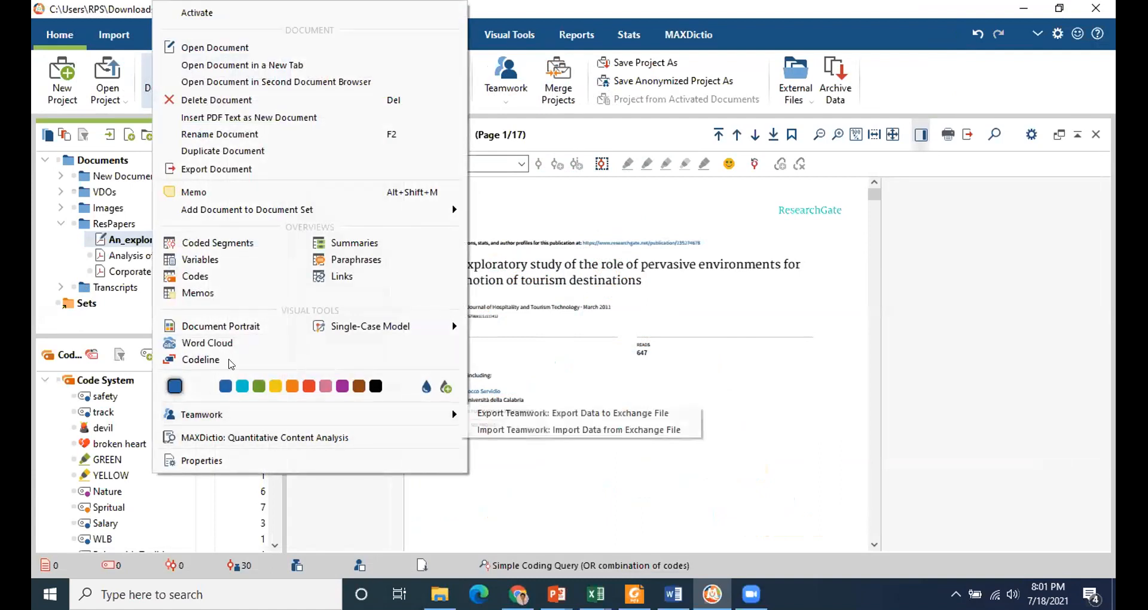
click(209, 344)
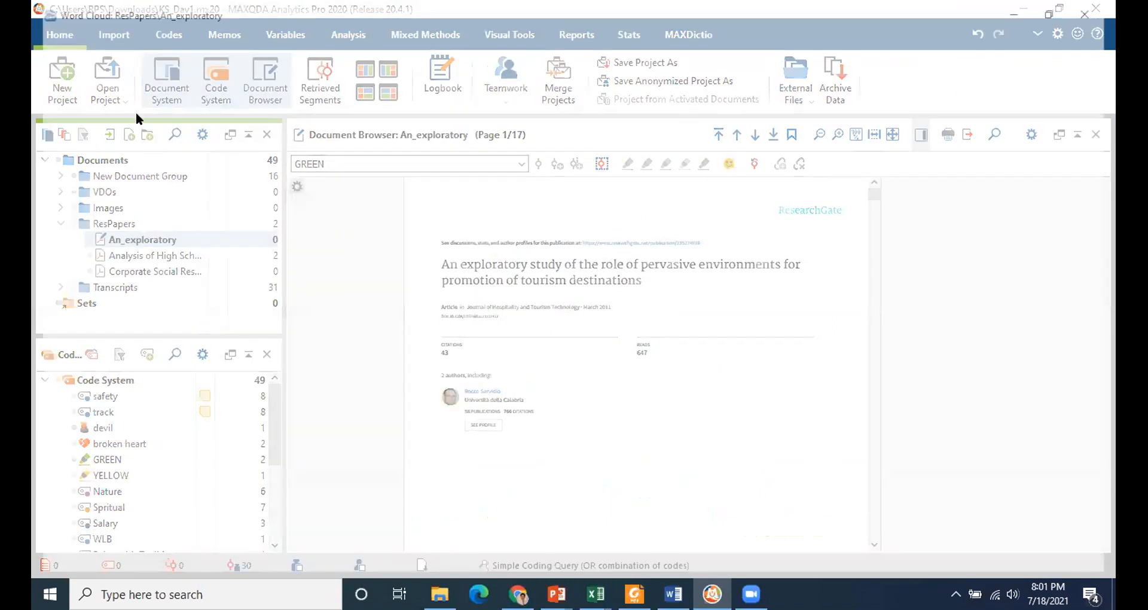
click(289, 81)
click(289, 80)
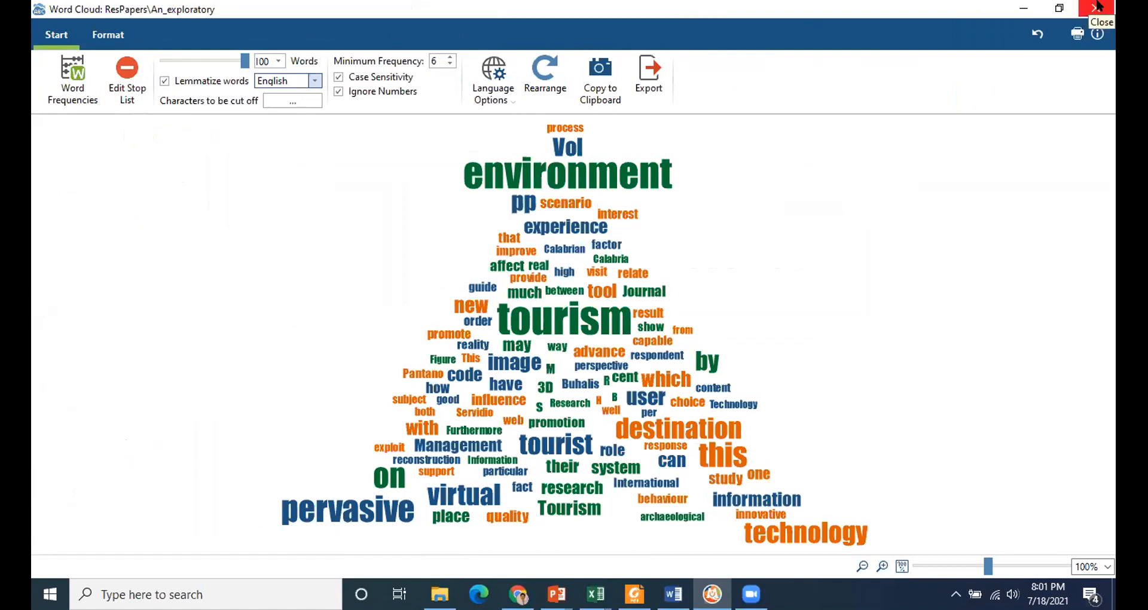
click(1098, 6)
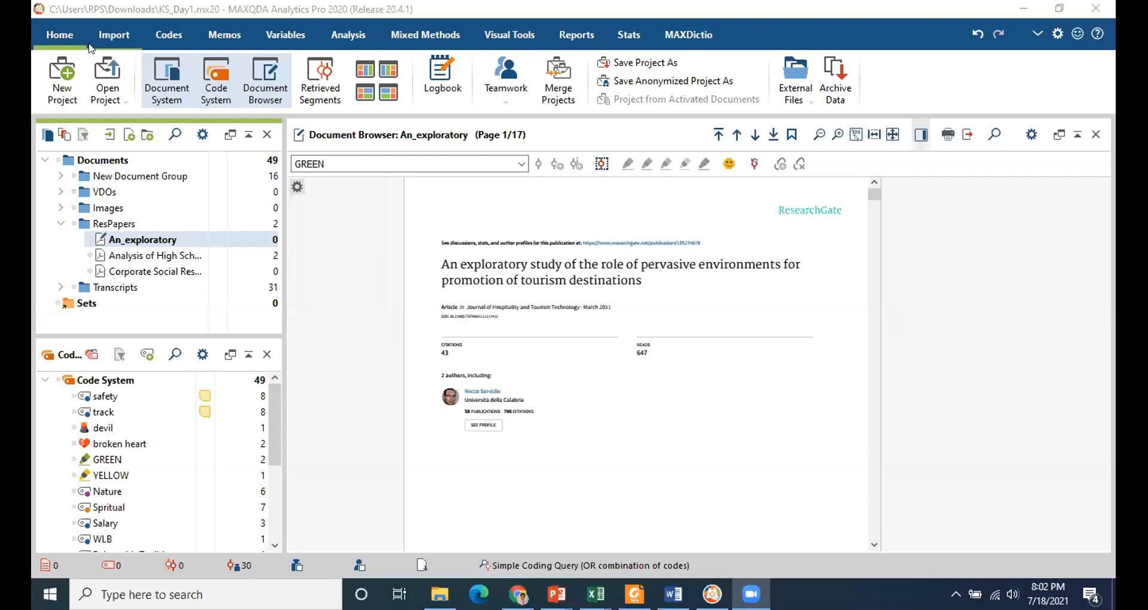
Open the recent project KS_Day3.mx20 and display interview document 05.
click(107, 96)
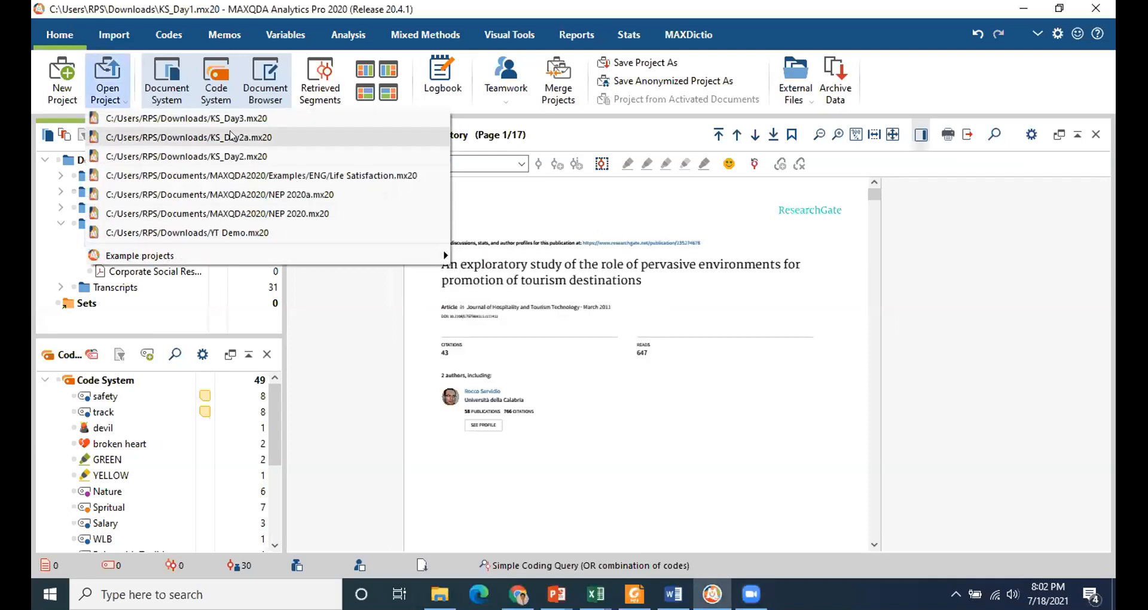
click(271, 117)
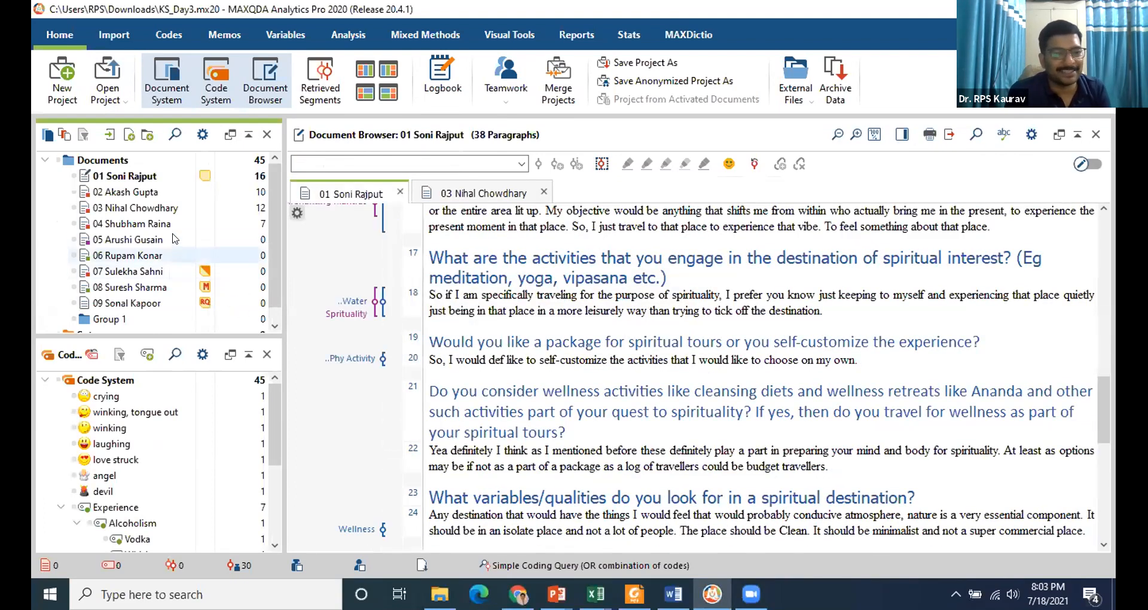
double_click(174, 240)
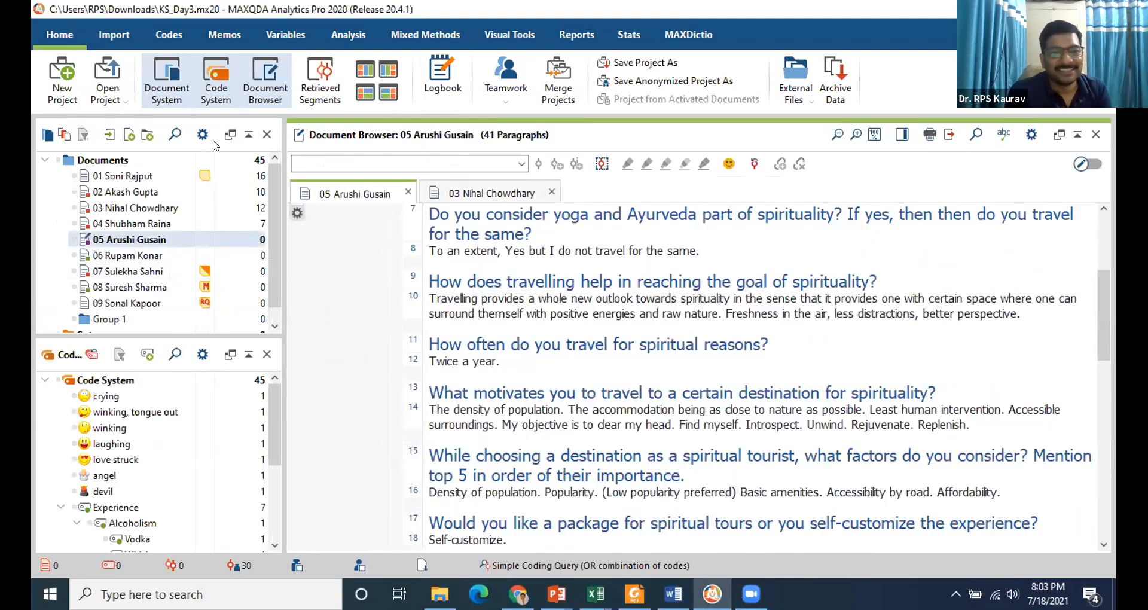
Assign the codes Experience, Alcoholism, Vodka and Whisky to the code shortcuts Ctrl+1 through Ctrl+4.
click(168, 35)
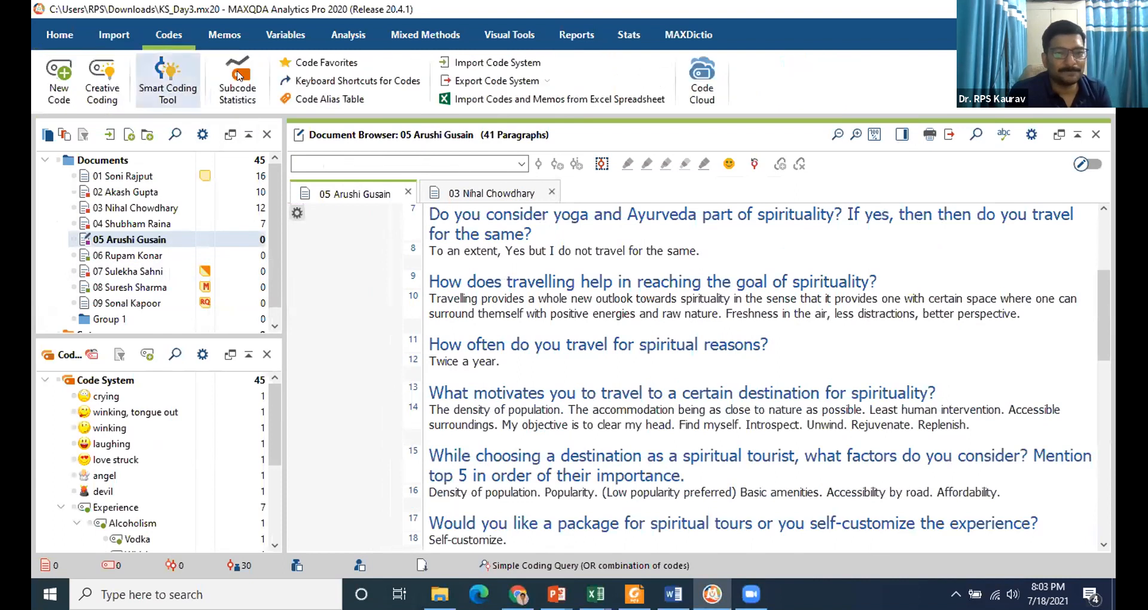
click(368, 82)
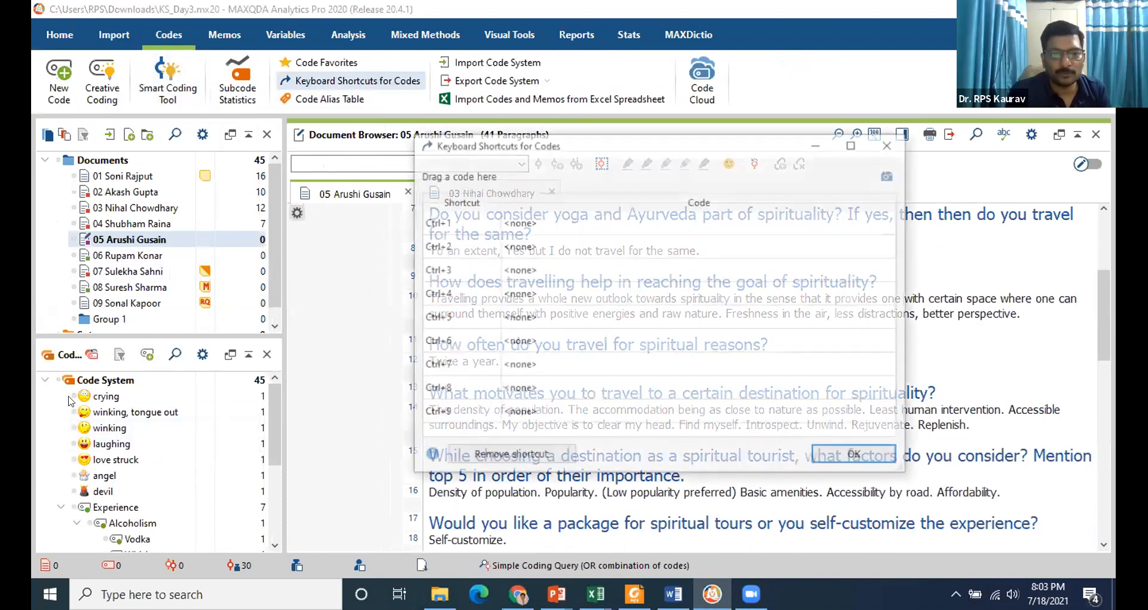
scroll(110, 419, down, 2)
drag(111, 413, 529, 227)
drag(133, 428, 518, 273)
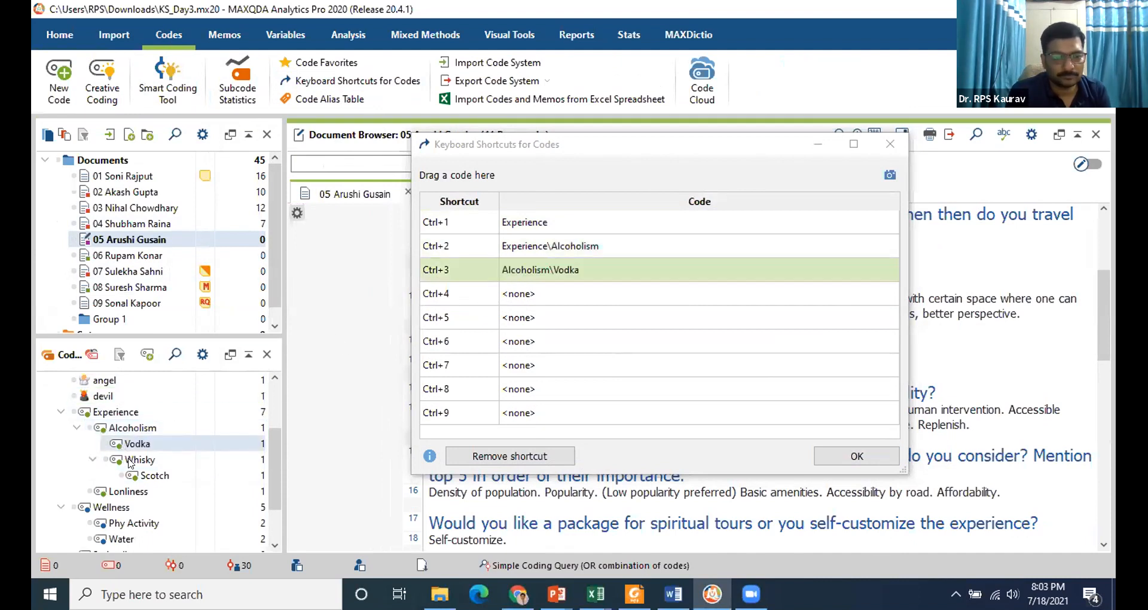
drag(127, 462, 460, 328)
drag(506, 297, 506, 297)
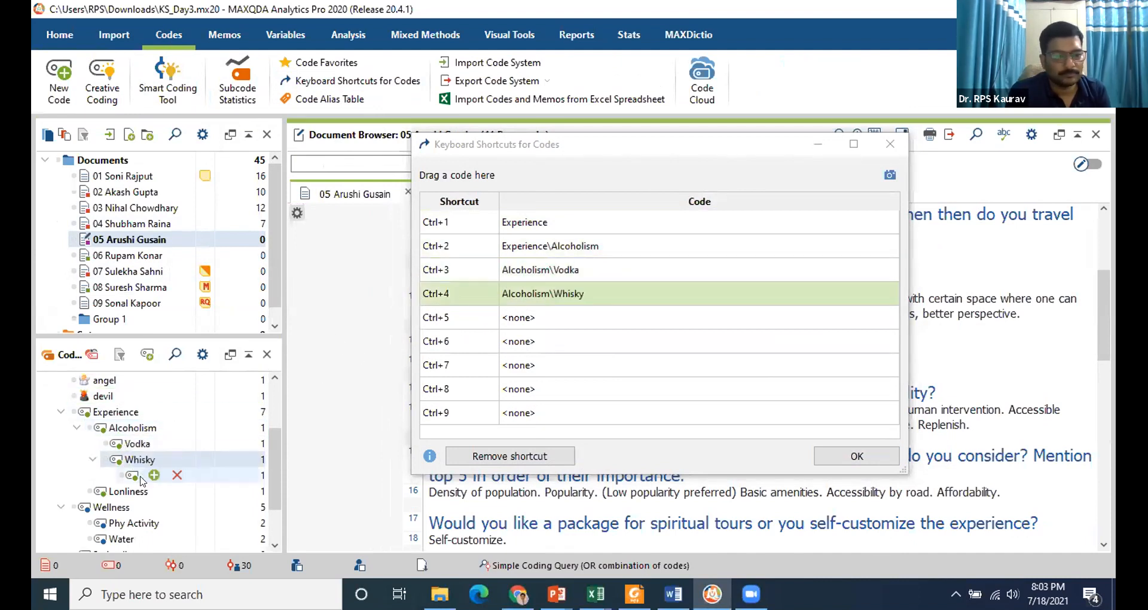
Assign Scotch, Lonliness, Wellness, Phy Activity and Water to the code shortcuts Ctrl+5 through Ctrl+9 and accept the assignments.
click(154, 476)
click(459, 391)
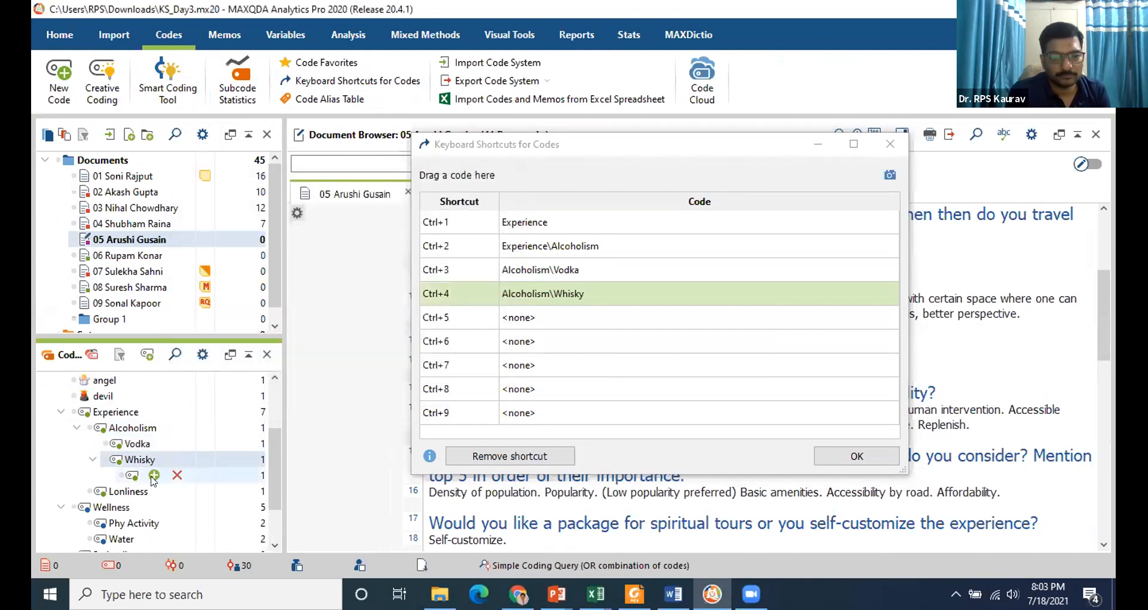
drag(134, 481, 478, 367)
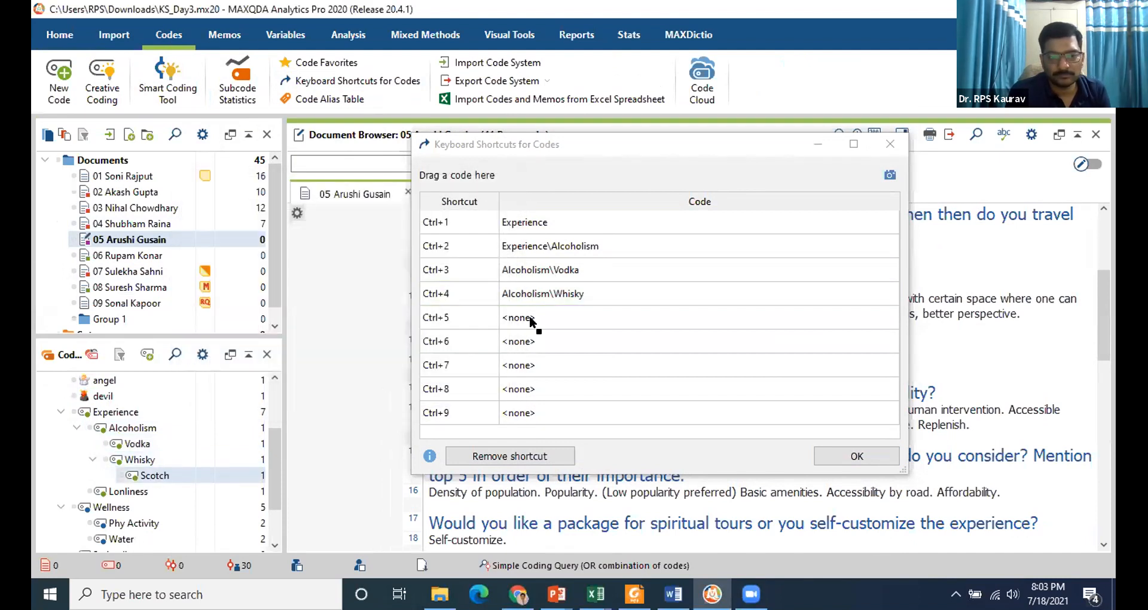
drag(530, 322, 530, 321)
drag(128, 491, 556, 363)
drag(142, 526, 566, 417)
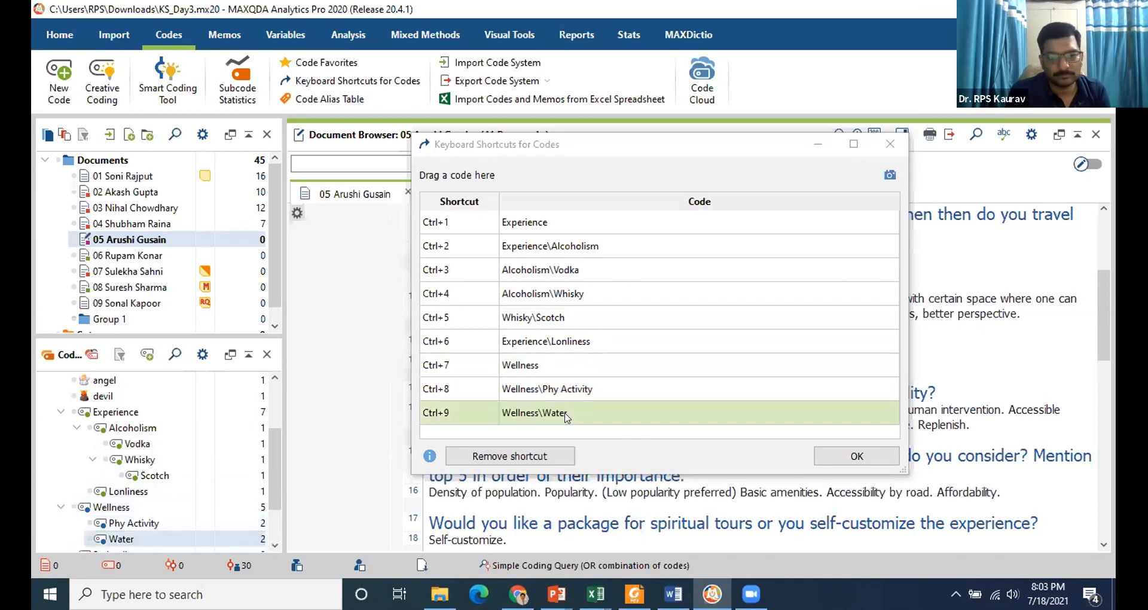
click(862, 455)
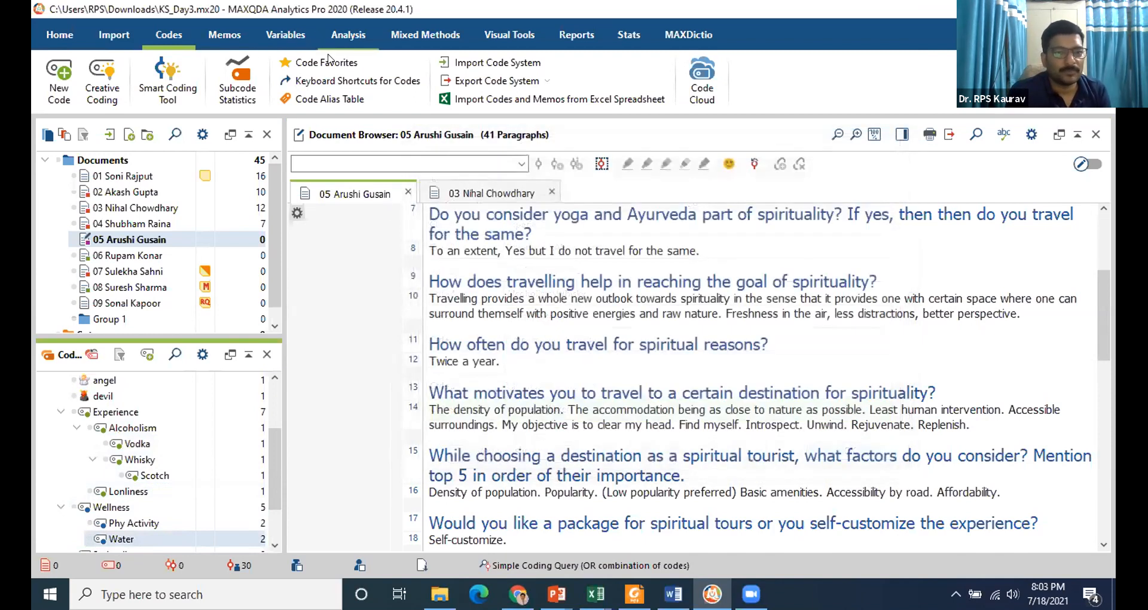
Add Sprituality, Riverside and Chanting Mantras to the code favorites in that order, keeping the favorites list clear of the interview text.
click(327, 62)
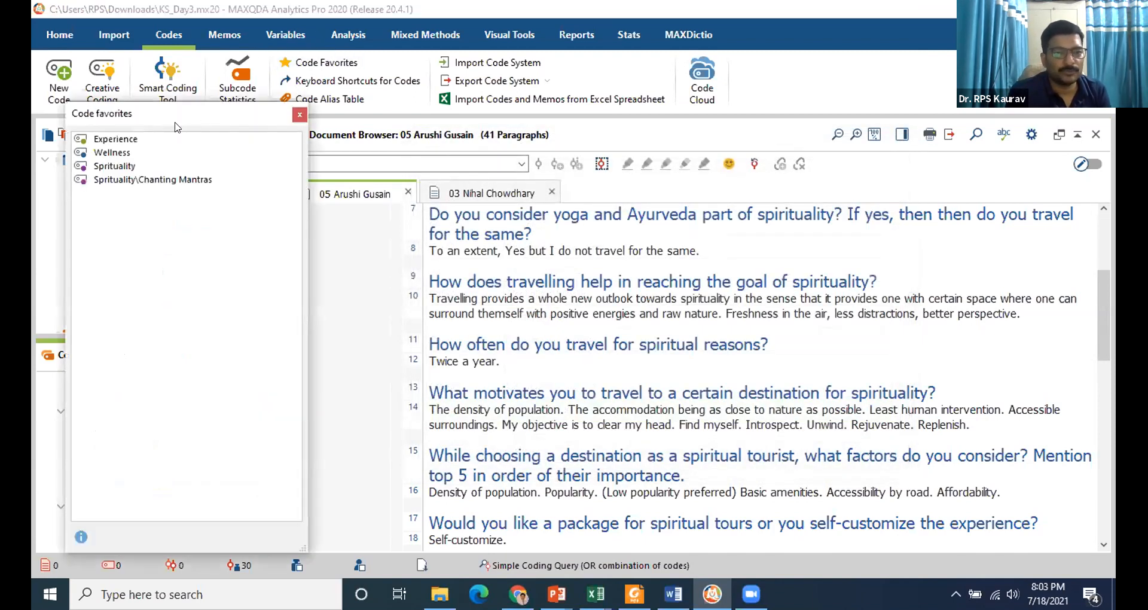
drag(187, 123, 426, 70)
scroll(179, 466, down, 2)
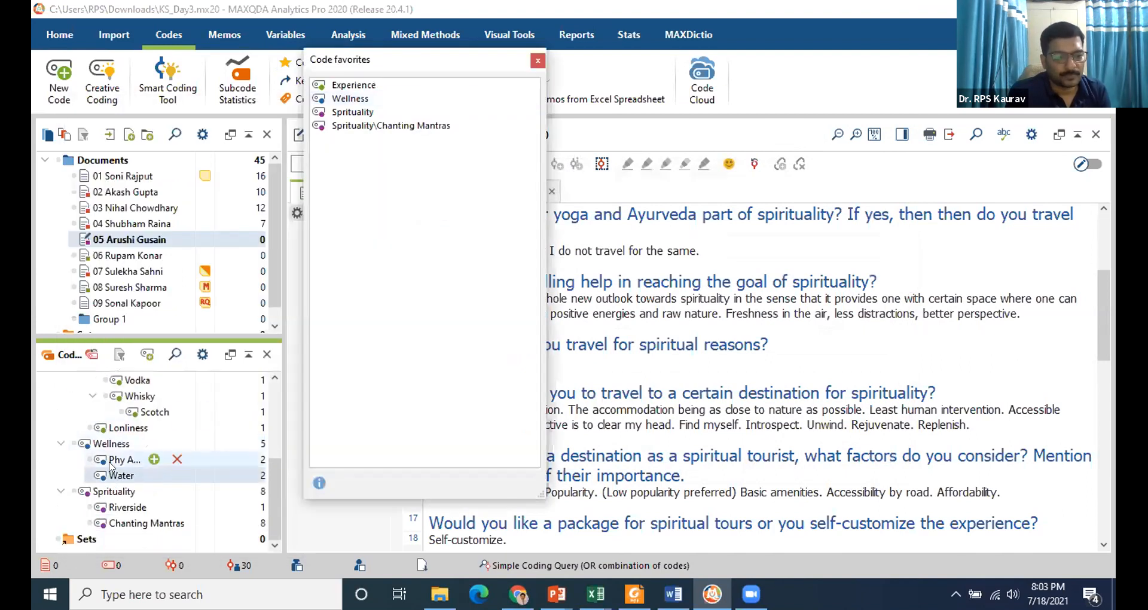
drag(114, 490, 403, 190)
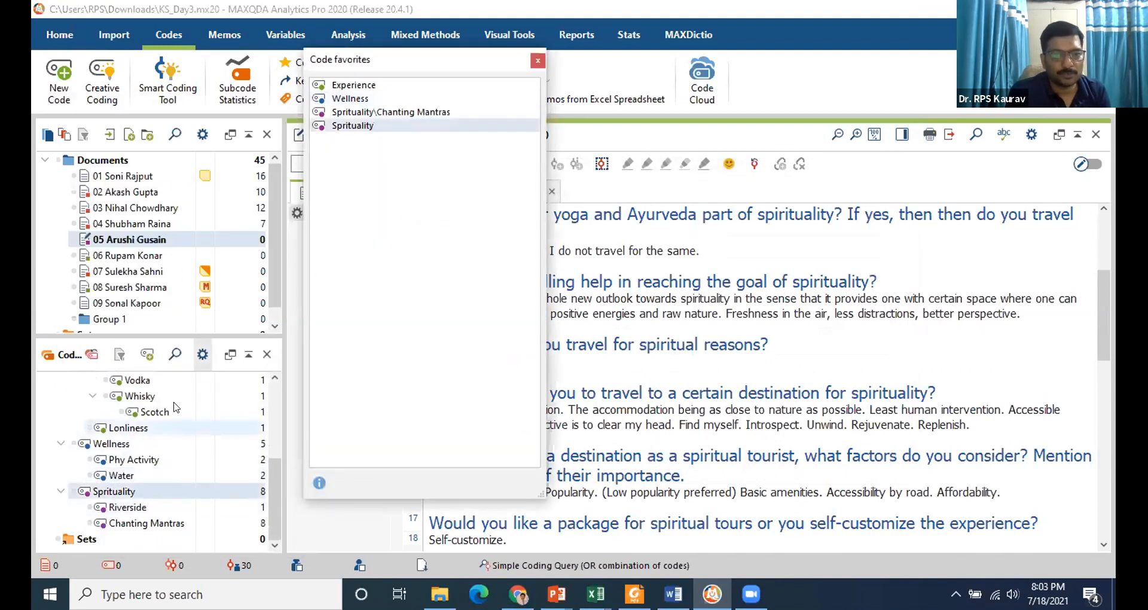
drag(126, 507, 395, 180)
drag(127, 527, 393, 191)
drag(399, 69, 184, 89)
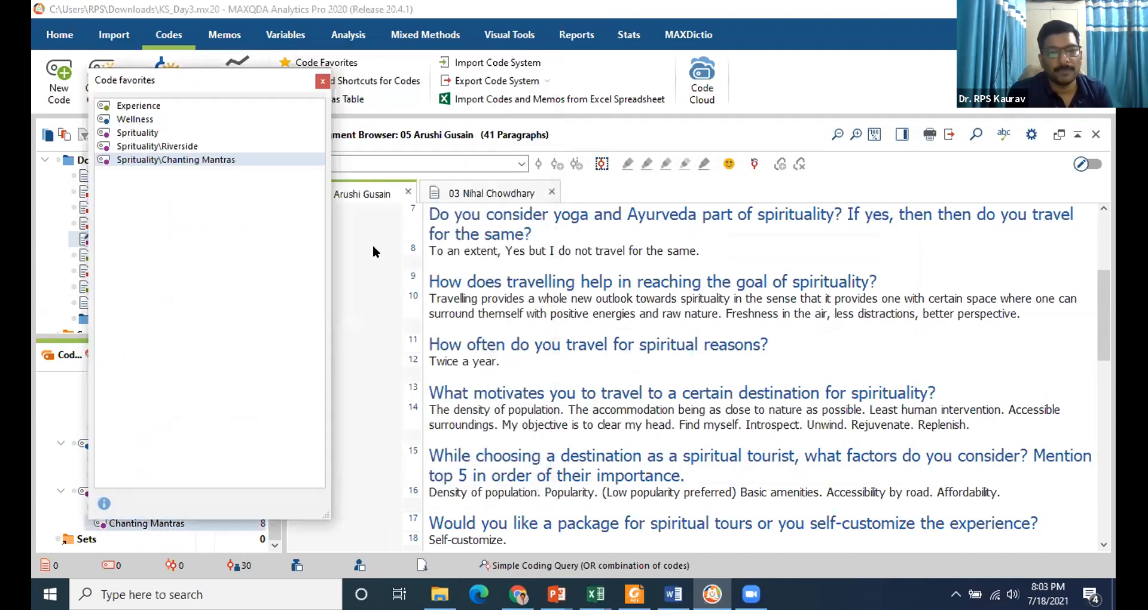
From the code favorites, code paragraphs 8 and 14 with Experience, paragraph 10 with Sprituality and paragraph 12 with Chanting Mantras.
click(410, 250)
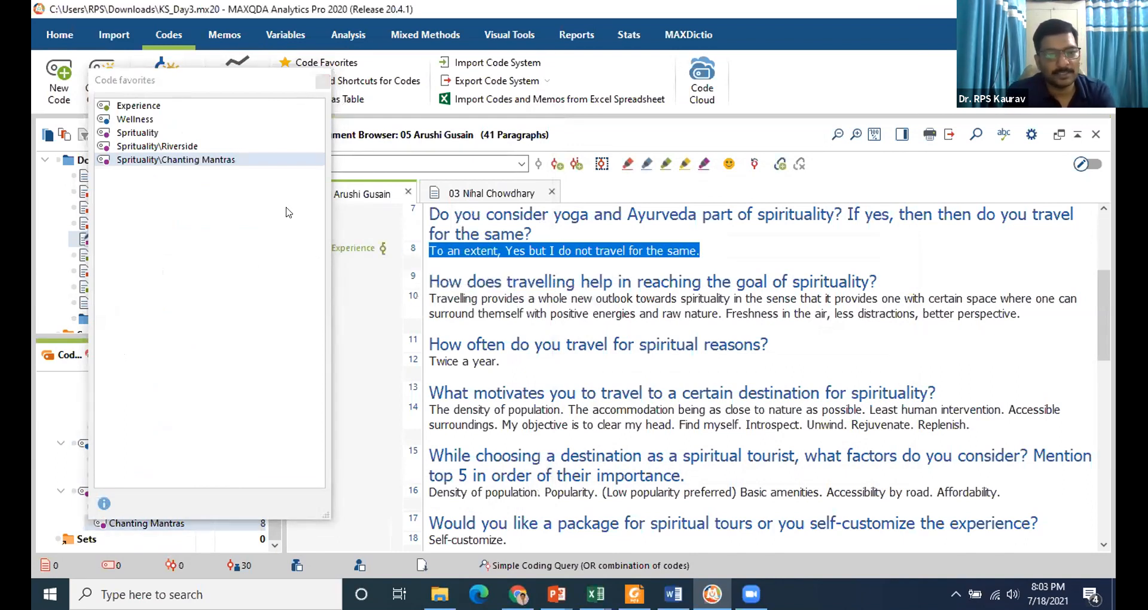
click(413, 295)
click(137, 132)
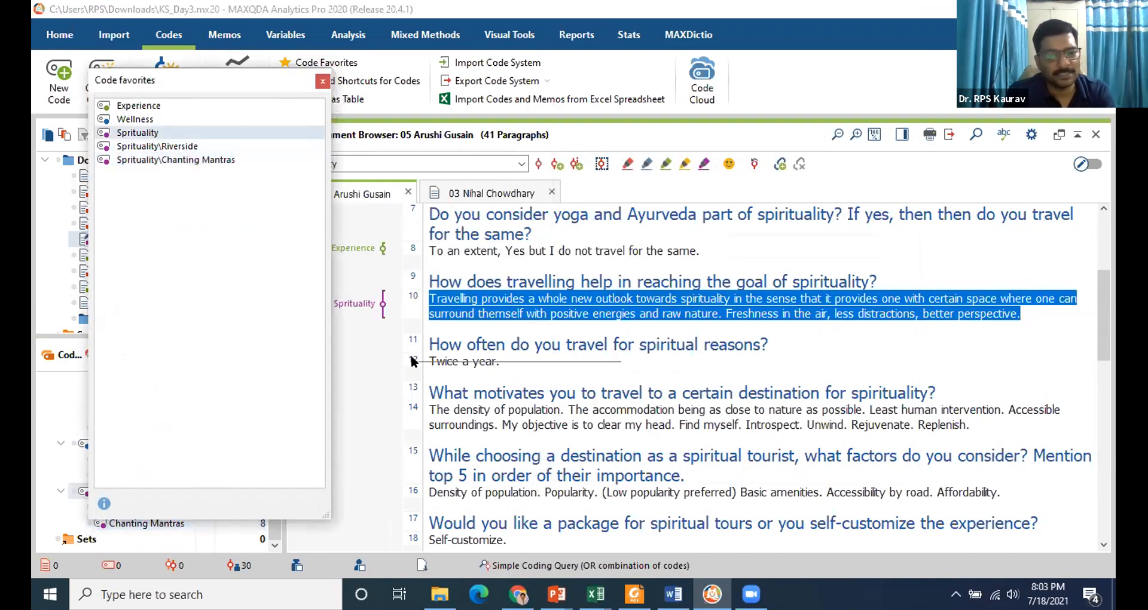
click(412, 359)
click(180, 160)
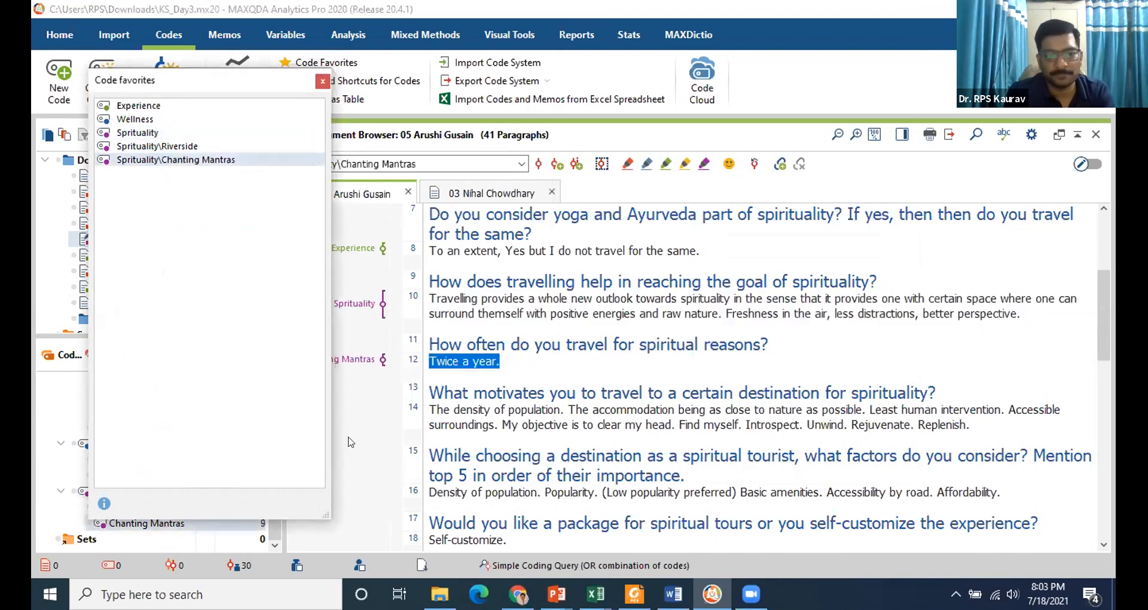
click(412, 417)
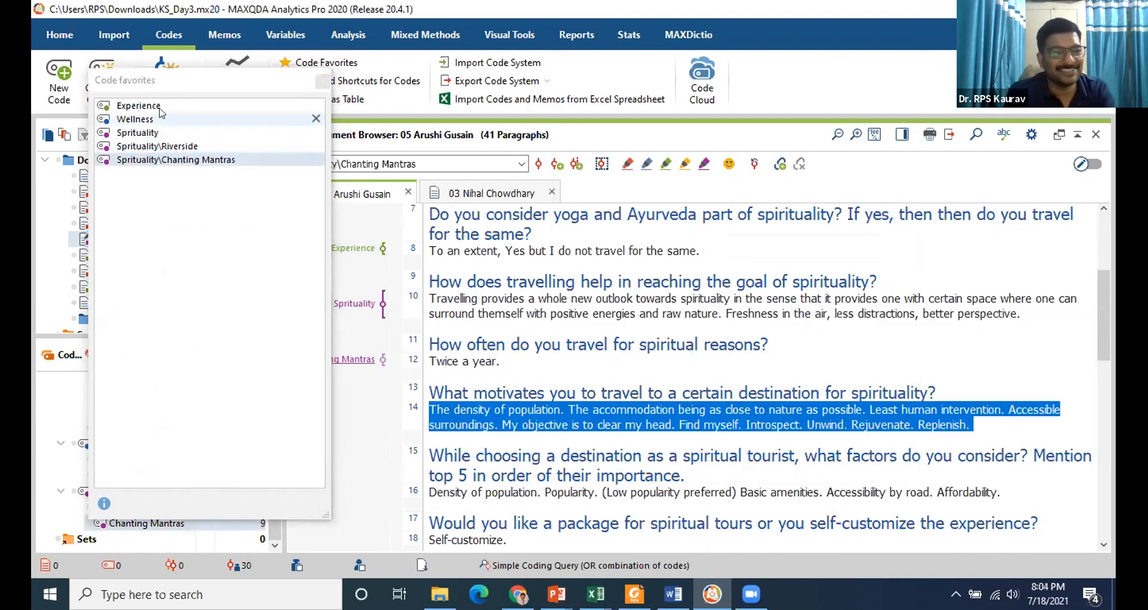
click(138, 106)
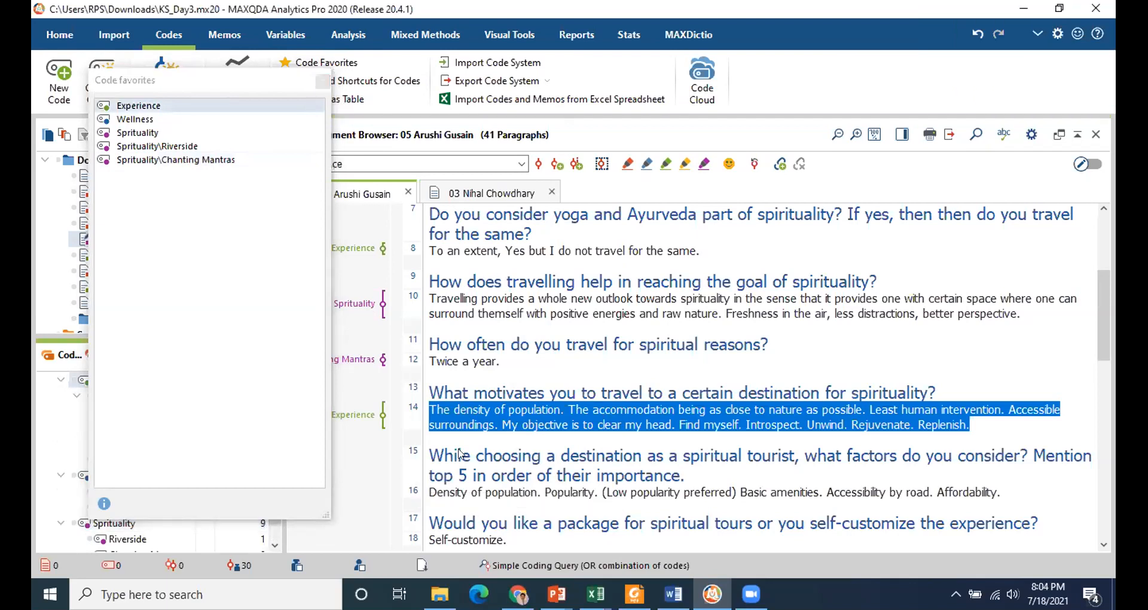
Code paragraph 16 with Scotch through its assigned shortcut and close the code favorites.
click(413, 490)
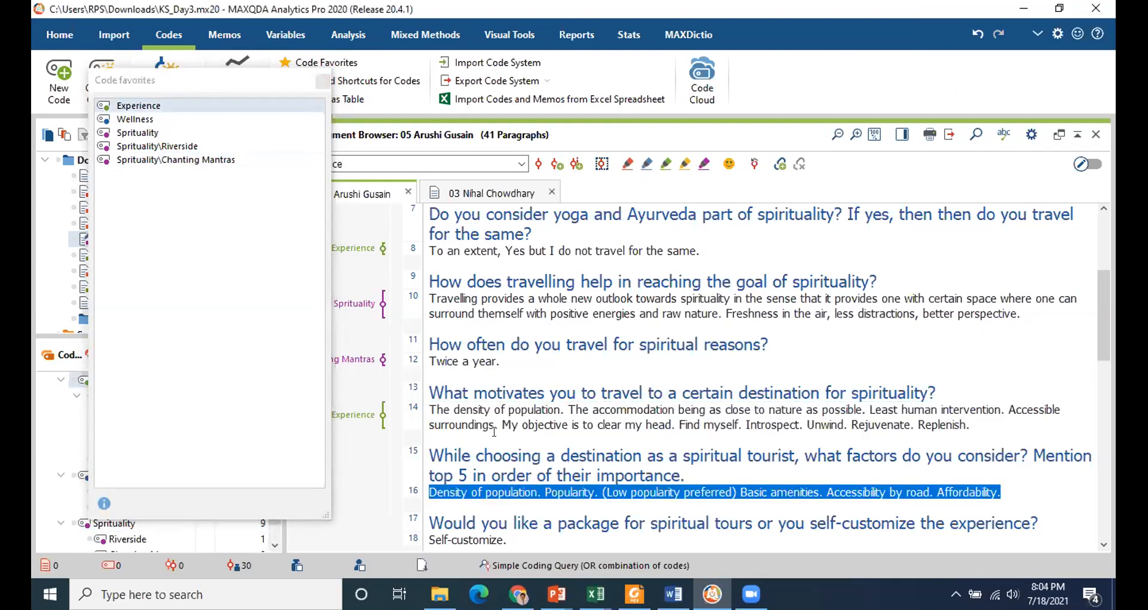
key(ctrl+1)
click(317, 84)
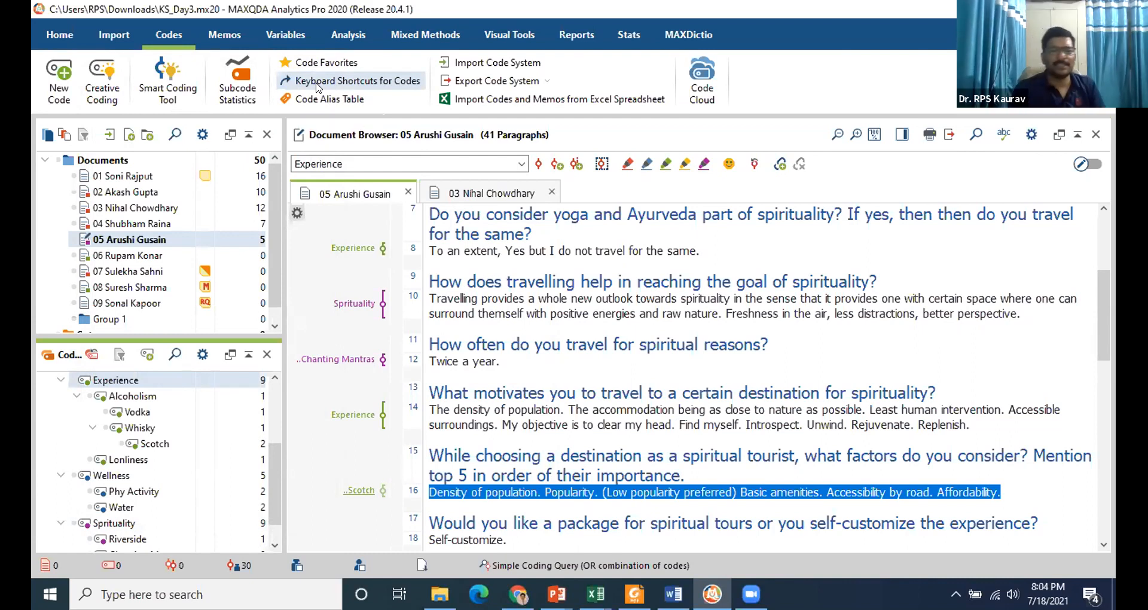
View the document variables of interview document 01 and close the overview.
right_click(127, 177)
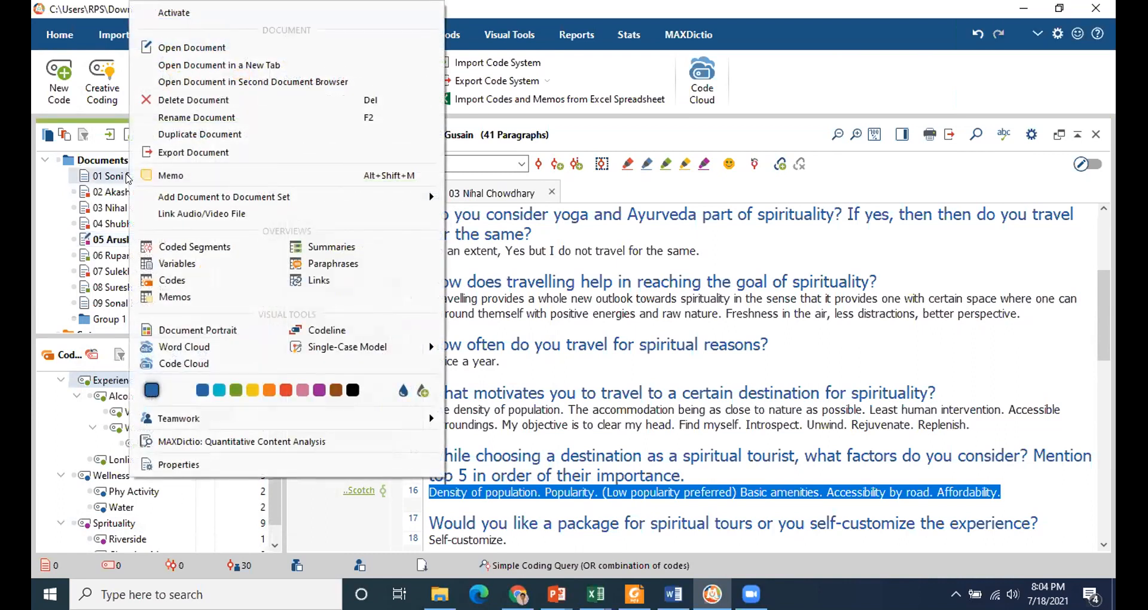
click(174, 263)
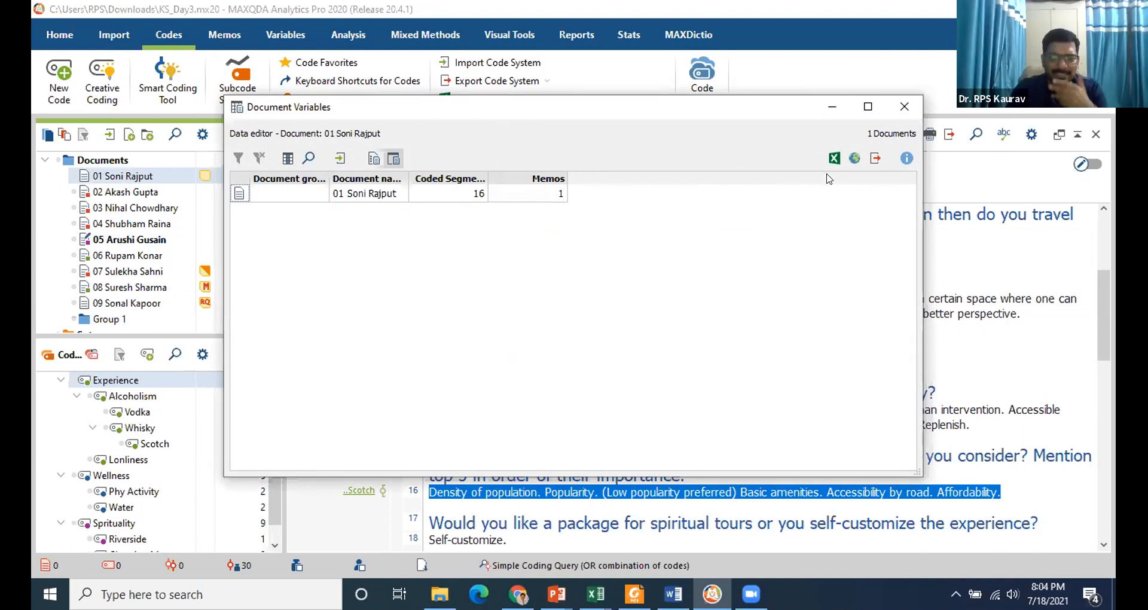
click(899, 114)
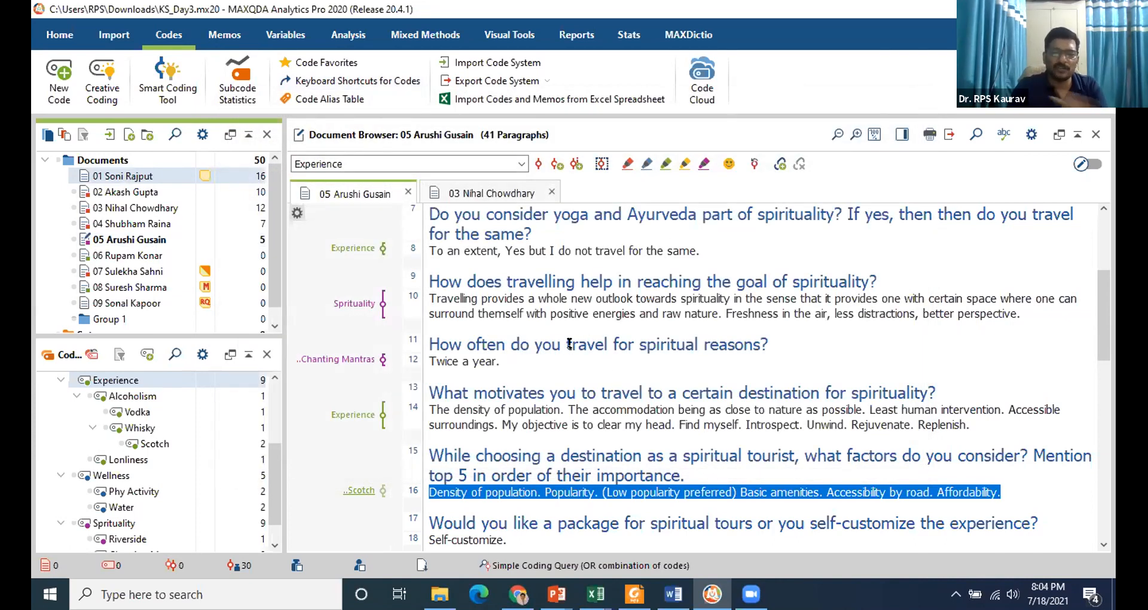
Generate a word cloud for interview document 08.
scroll(590, 341, down, 1)
scroll(590, 341, down, 2)
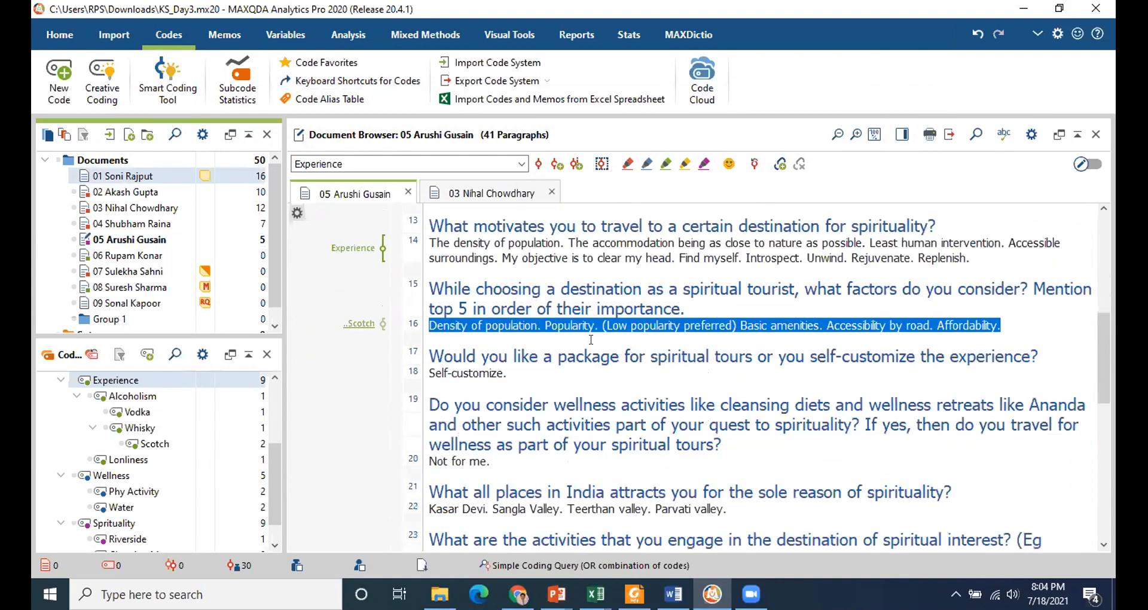
scroll(382, 341, down, 4)
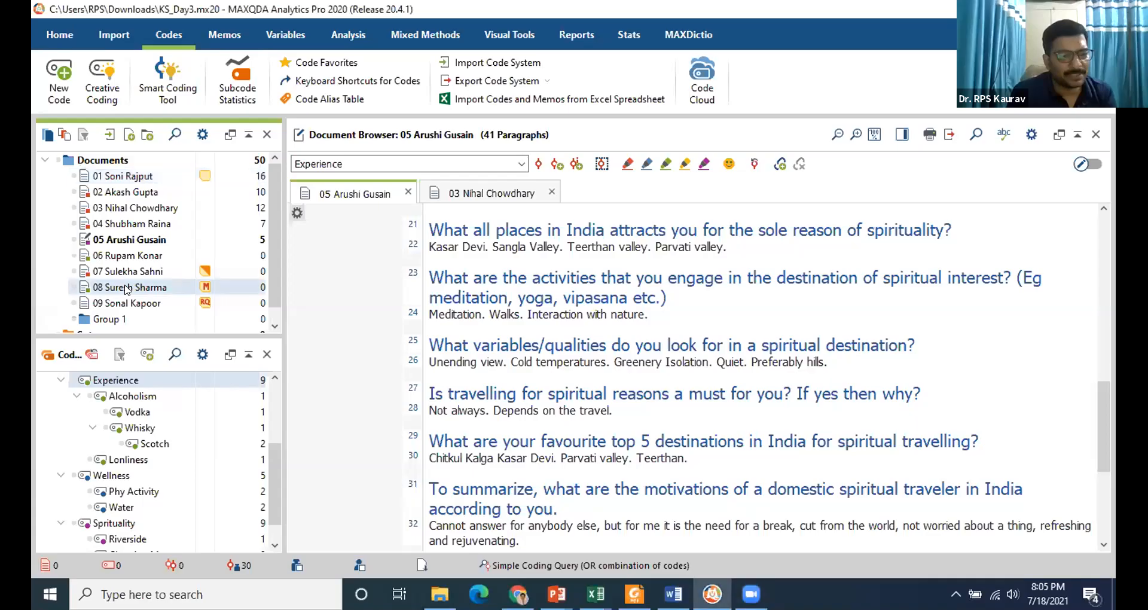
right_click(126, 288)
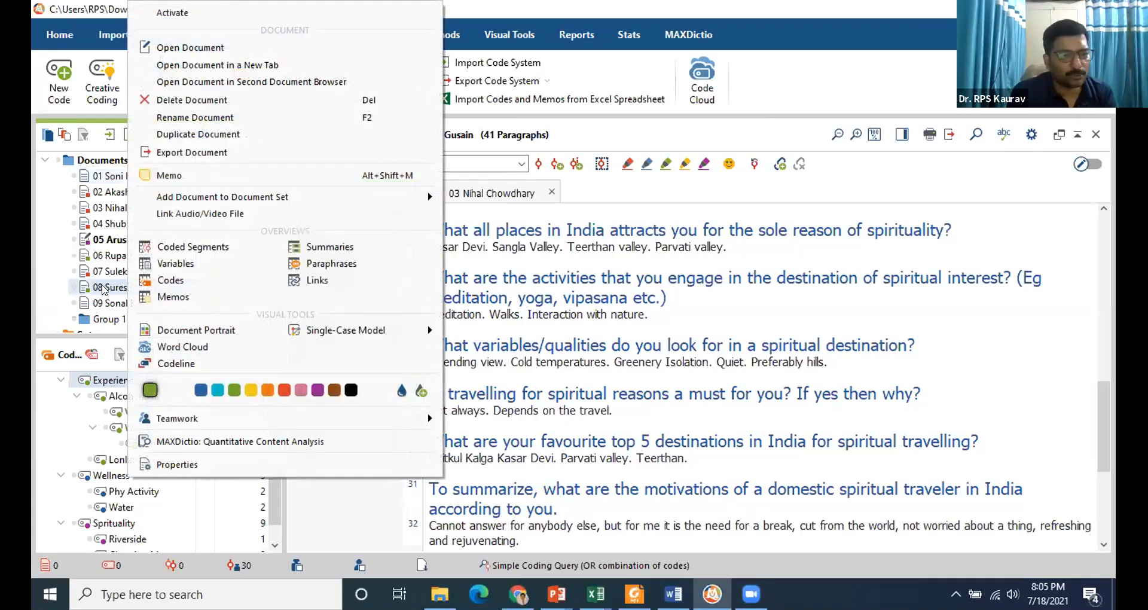
click(186, 347)
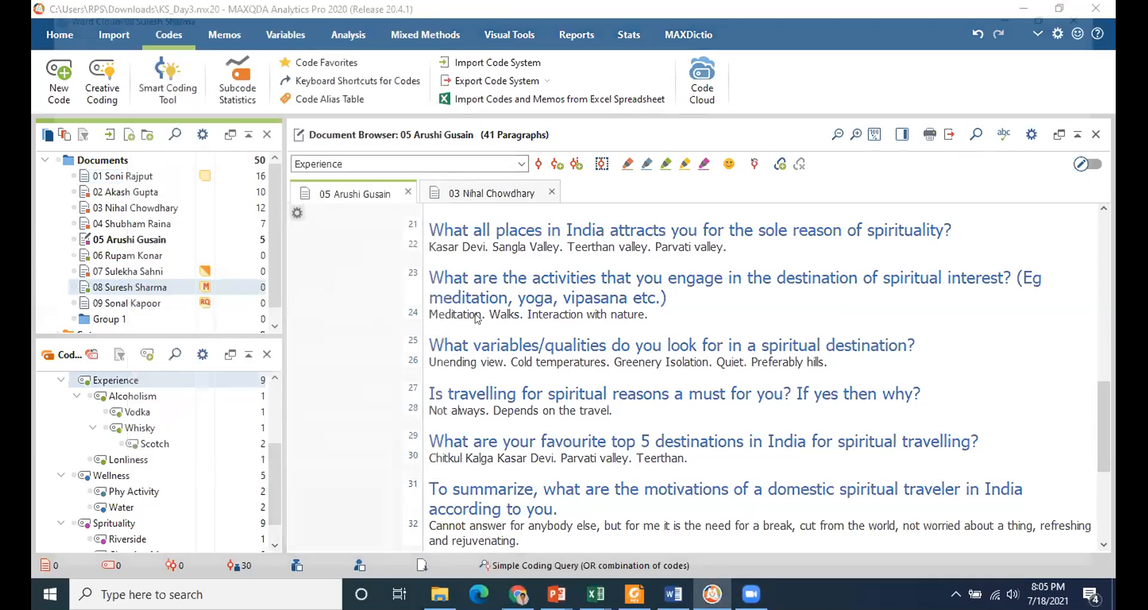
mouse_move(585, 325)
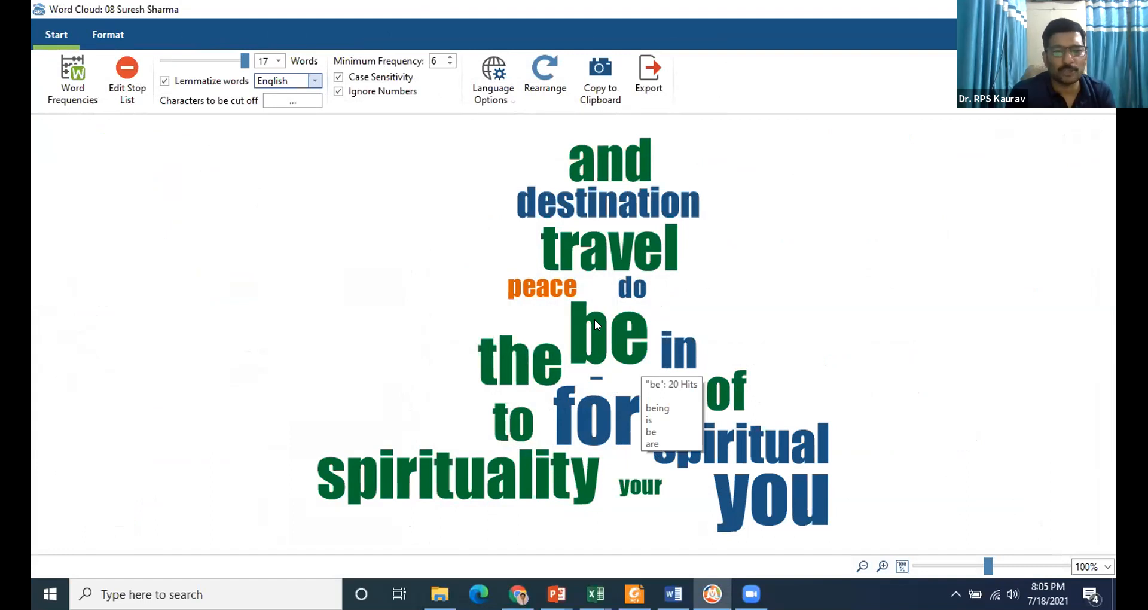
Add the words "be", "a" and "of" from the word cloud to the stop list and rearrange the cloud.
right_click(596, 324)
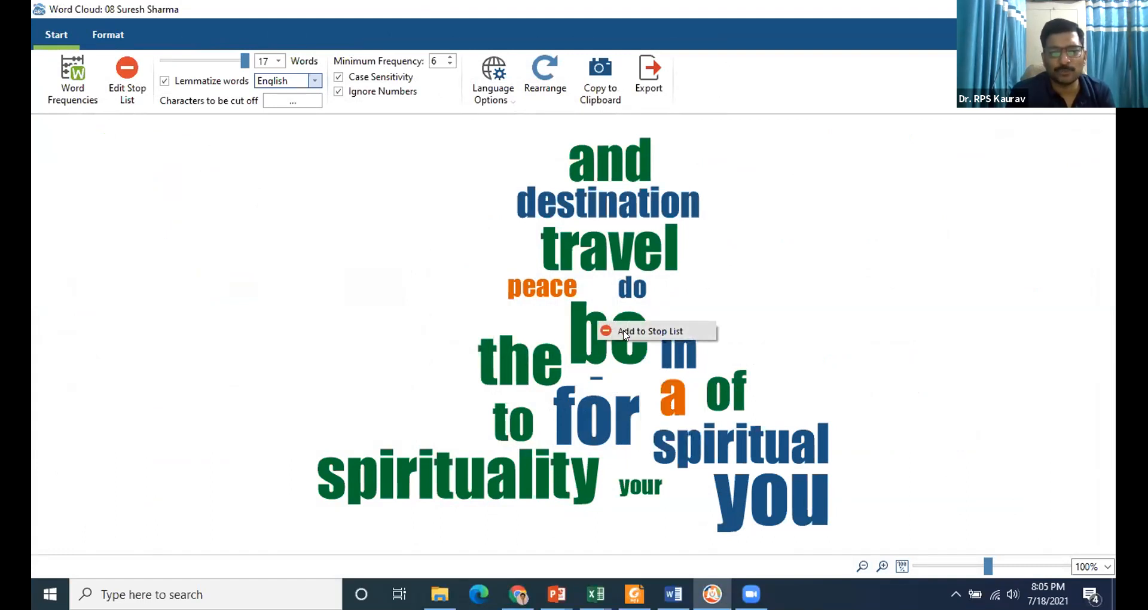
click(624, 332)
right_click(673, 389)
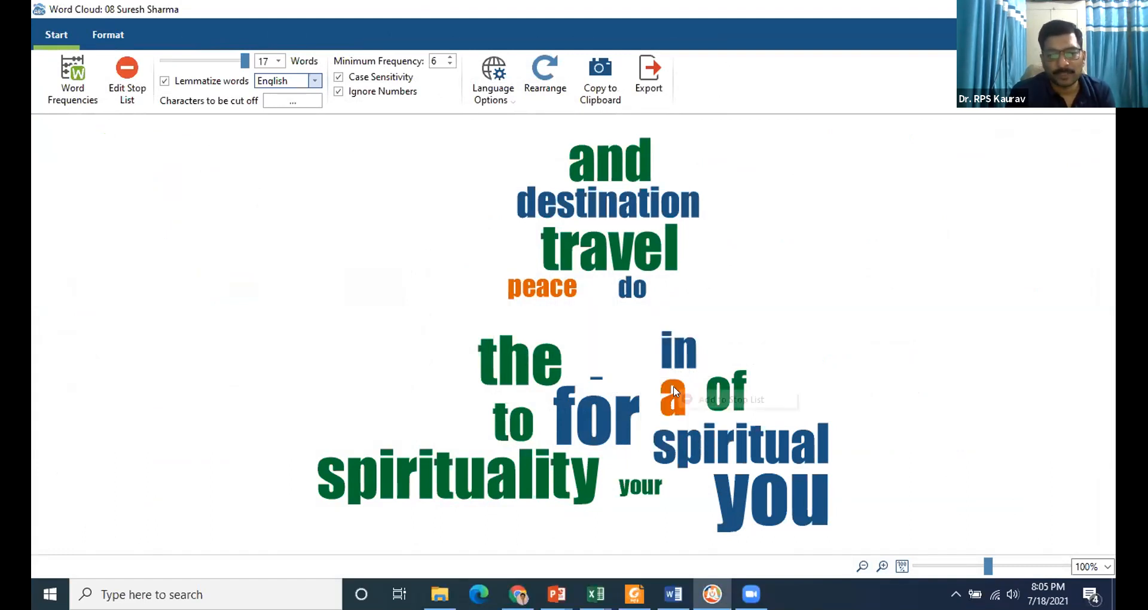
click(706, 399)
right_click(708, 397)
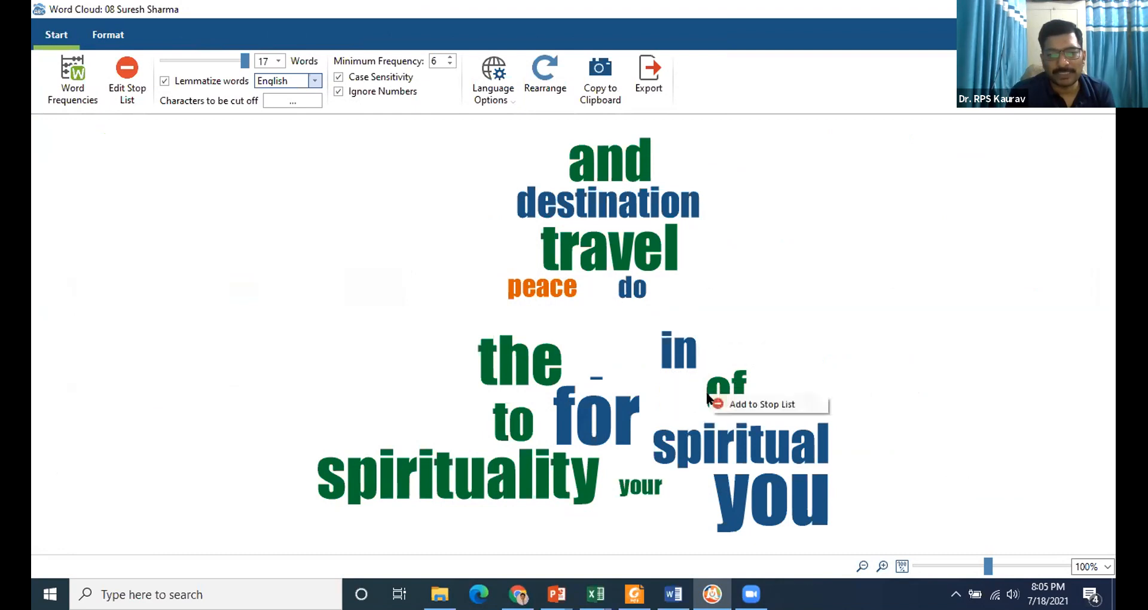
click(725, 405)
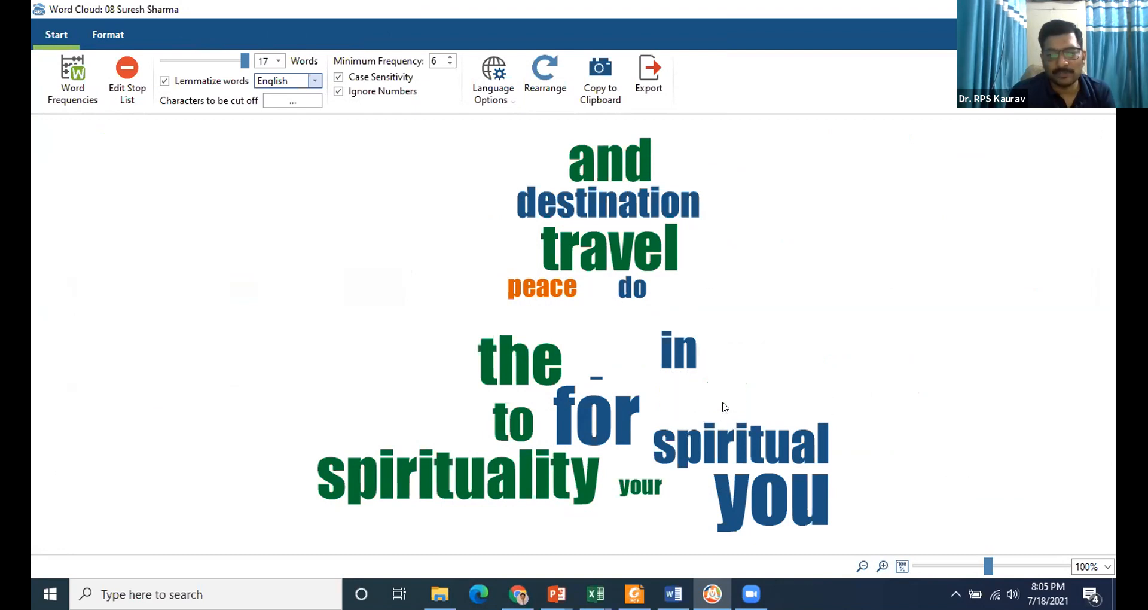
click(545, 74)
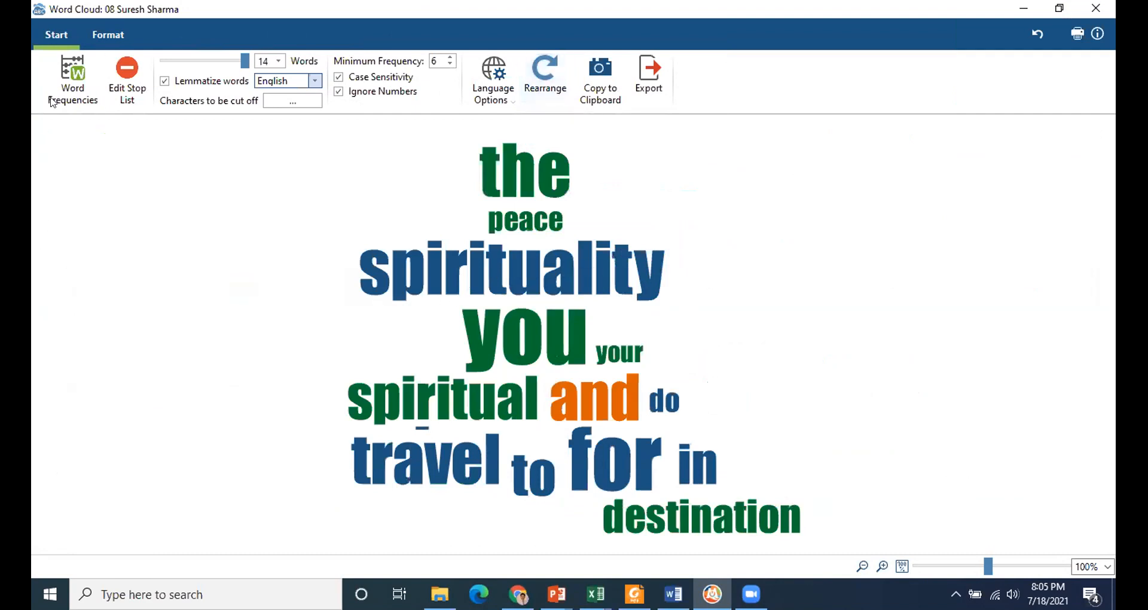
Import the STOP Words en_complete text file from the Datasets folder as a stop list, review its excluded words and close the stop list editor.
click(127, 75)
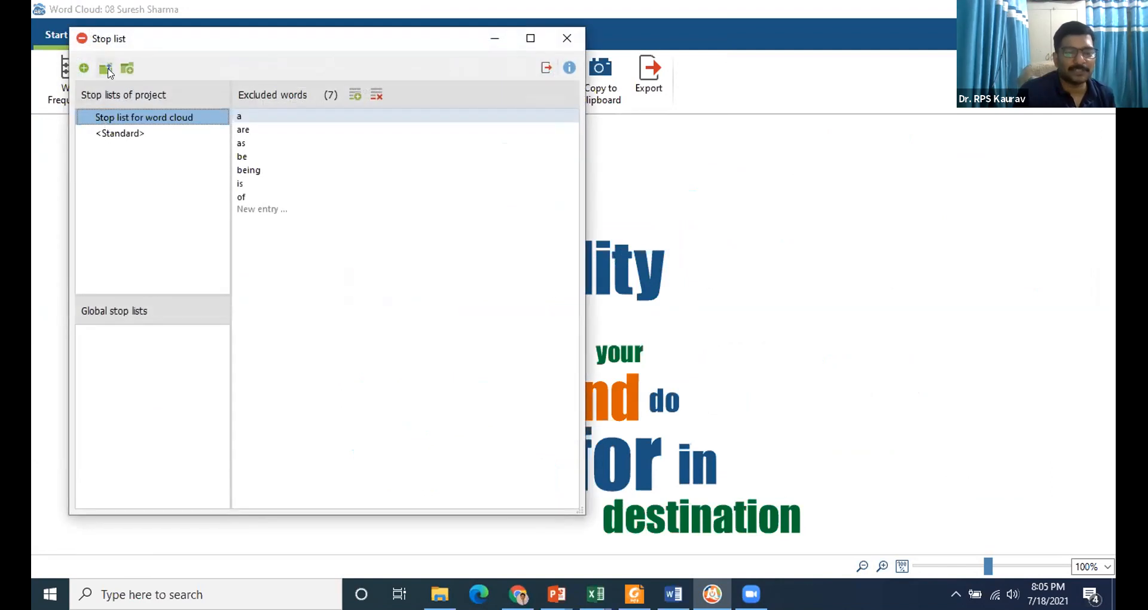
click(565, 36)
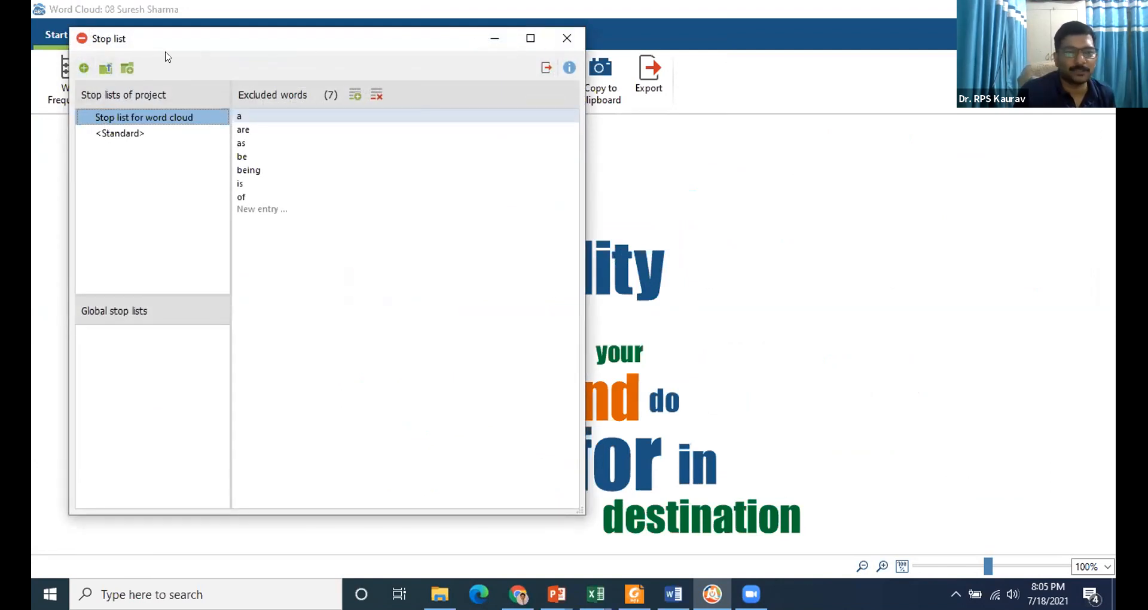
click(127, 70)
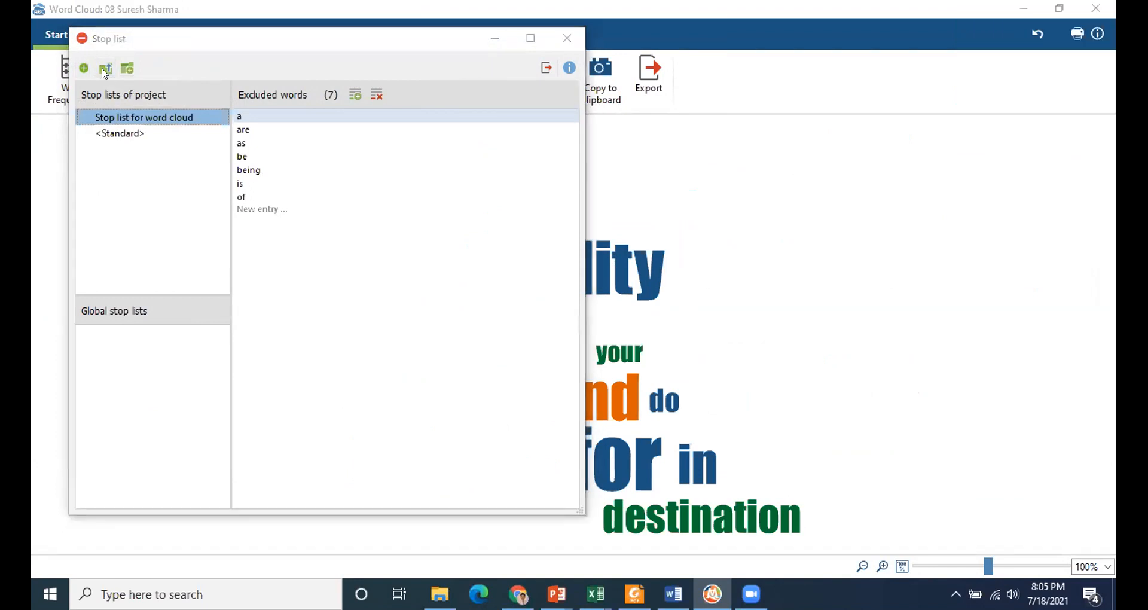
click(105, 69)
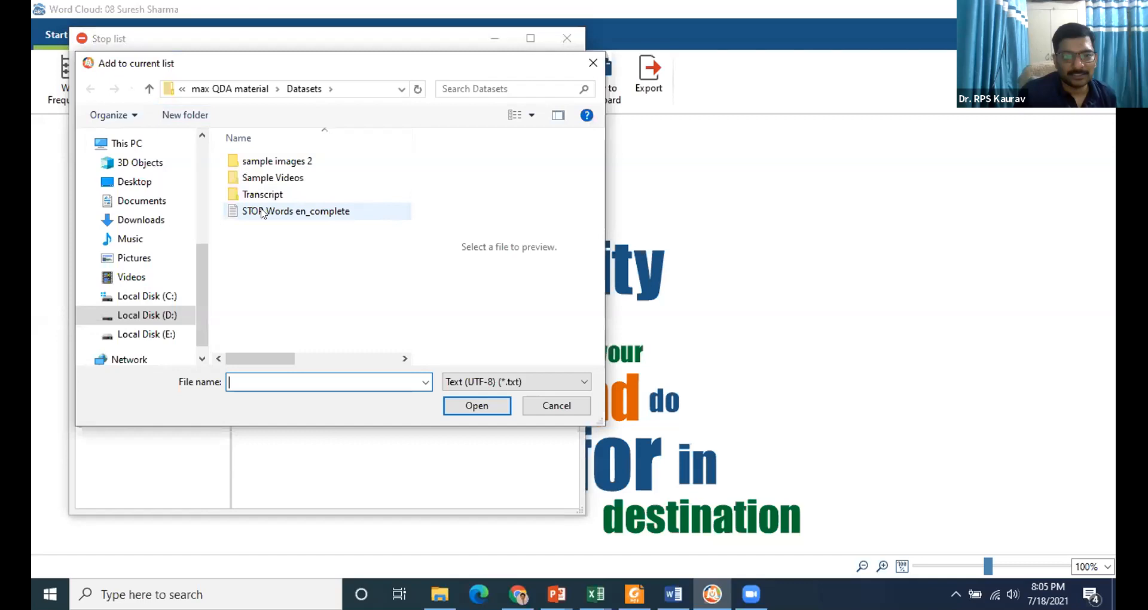
click(262, 213)
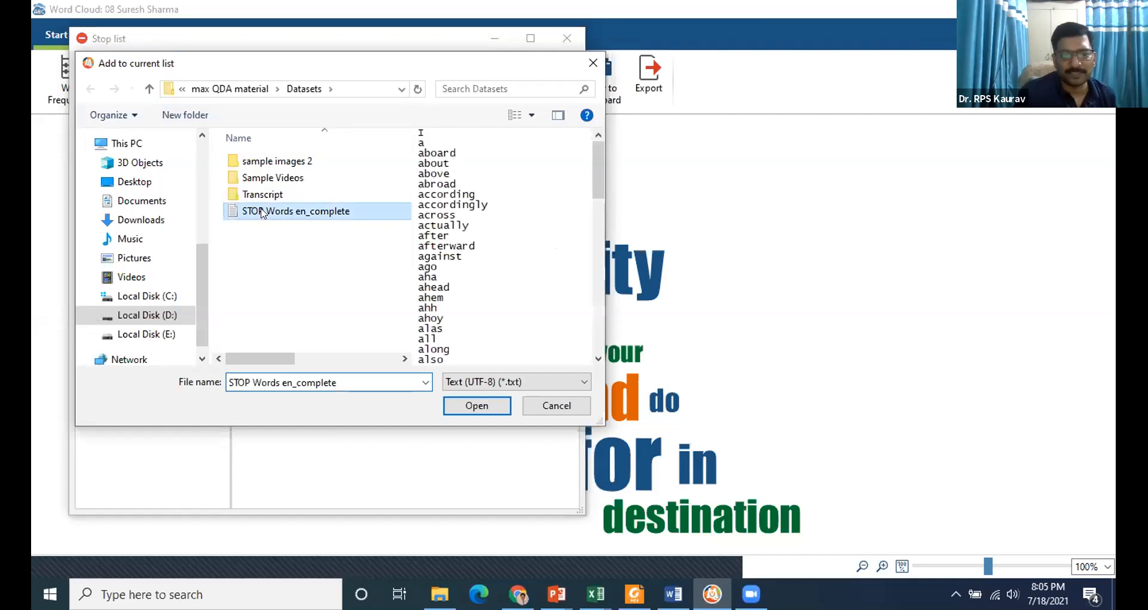
click(479, 404)
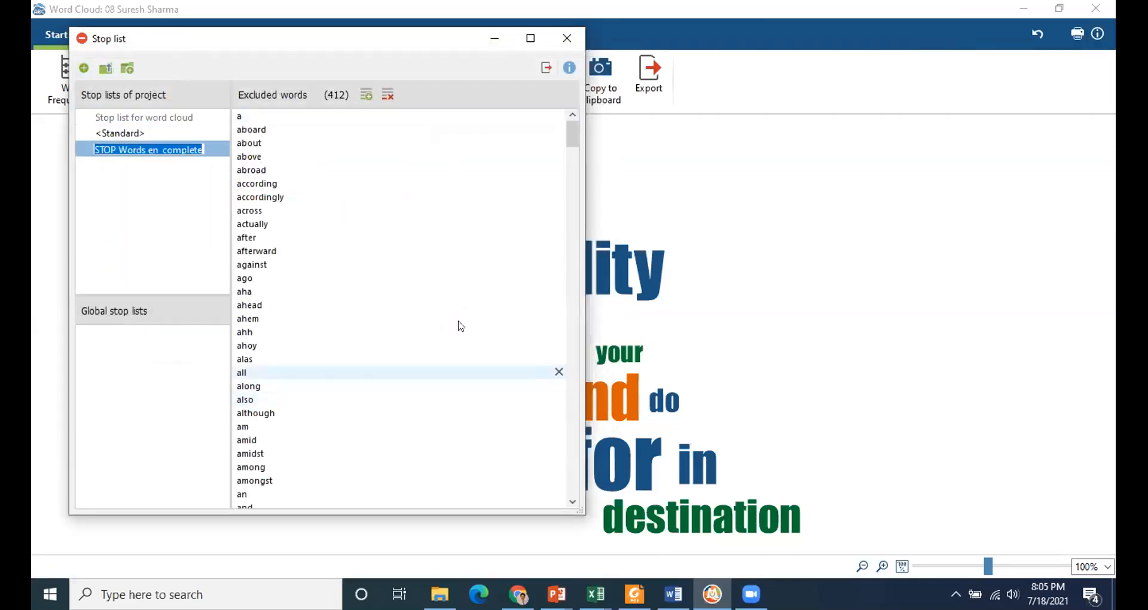
scroll(426, 361, down, 4)
drag(568, 149, 580, 48)
click(566, 31)
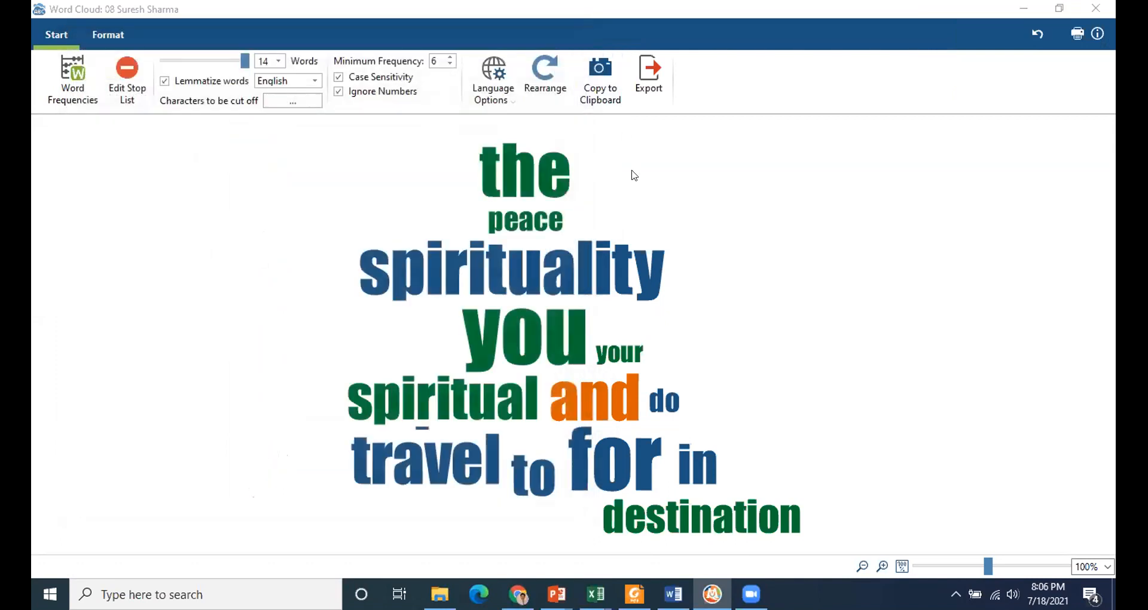